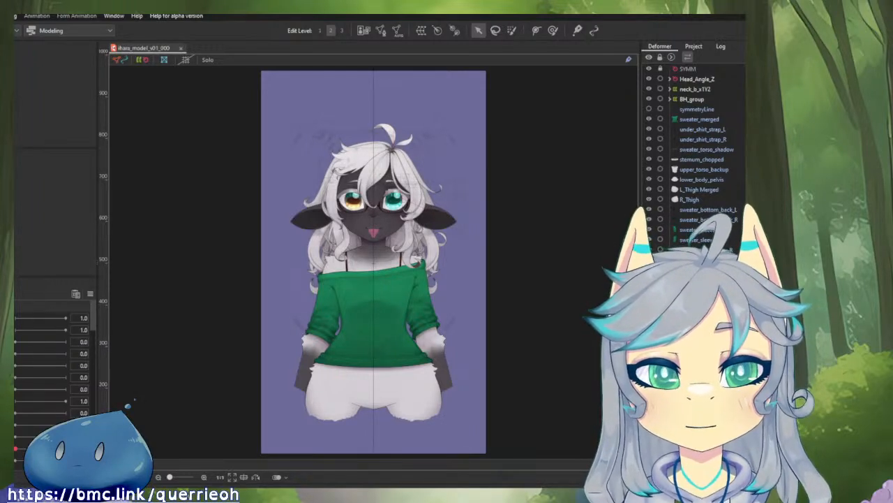
pyautogui.click(393, 201)
pyautogui.scroll(5, 394, 209)
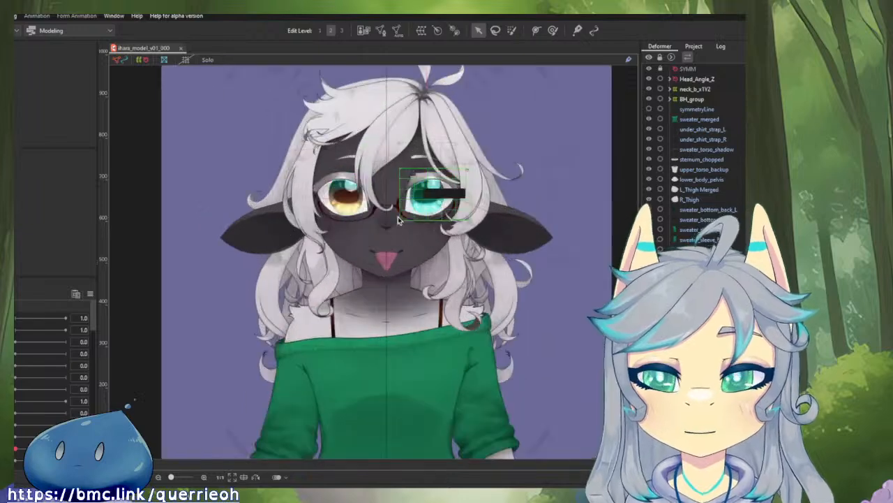
pyautogui.scroll(6, 395, 258)
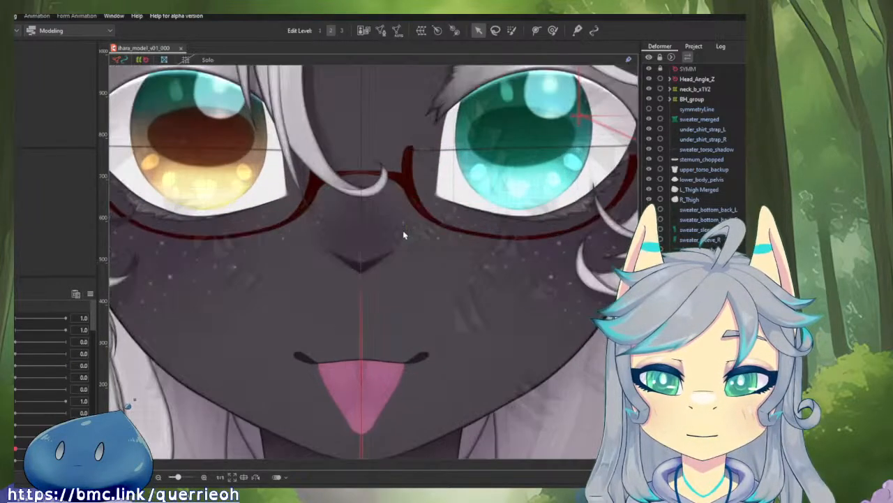
pyautogui.moveTo(401, 243); pyautogui.dragTo(434, 203)
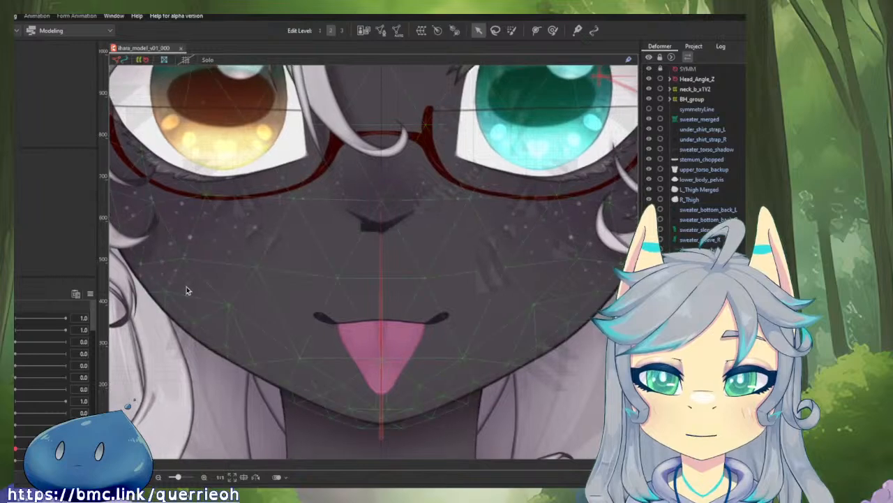
pyautogui.scroll(-2, 186, 286)
pyautogui.click(91, 294)
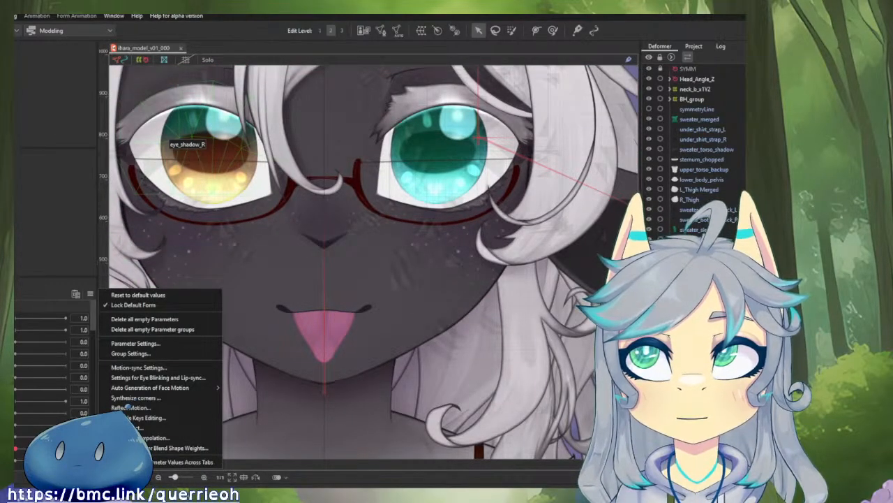
pyautogui.click(128, 406)
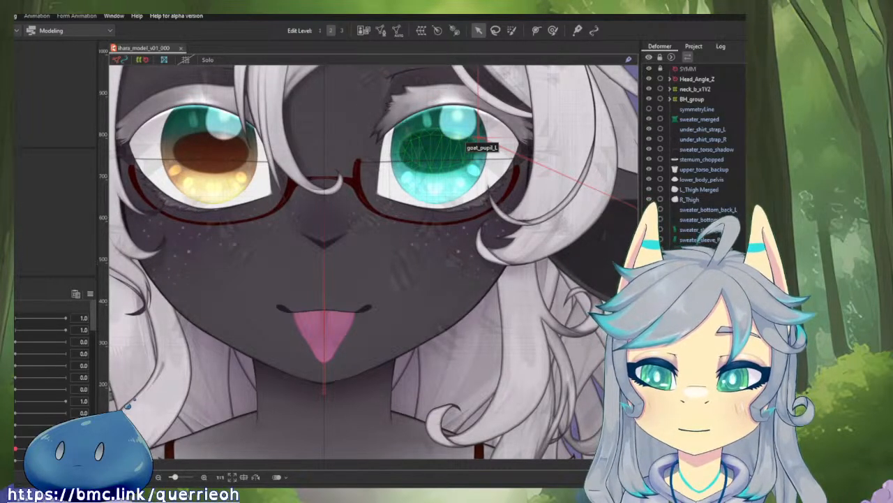
# - Select the top lip mesh of the sheep character's mouth
pyautogui.scroll(3, 392, 284)
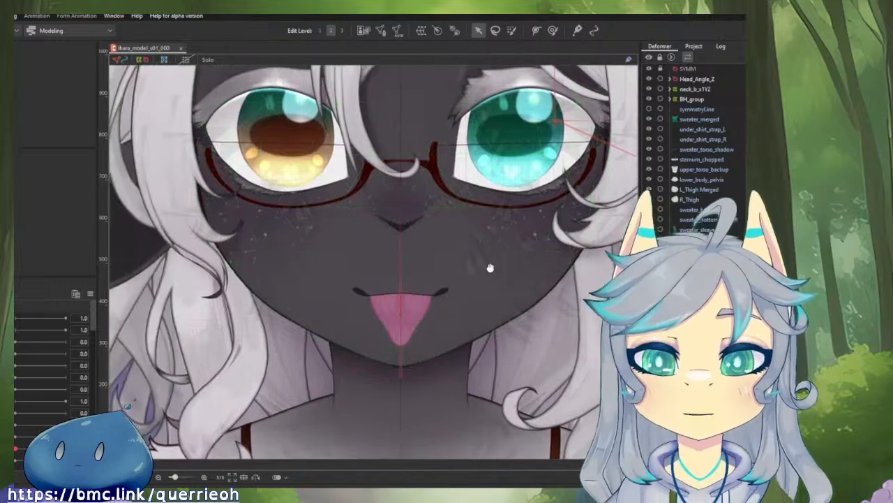
pyautogui.scroll(-3, 485, 295)
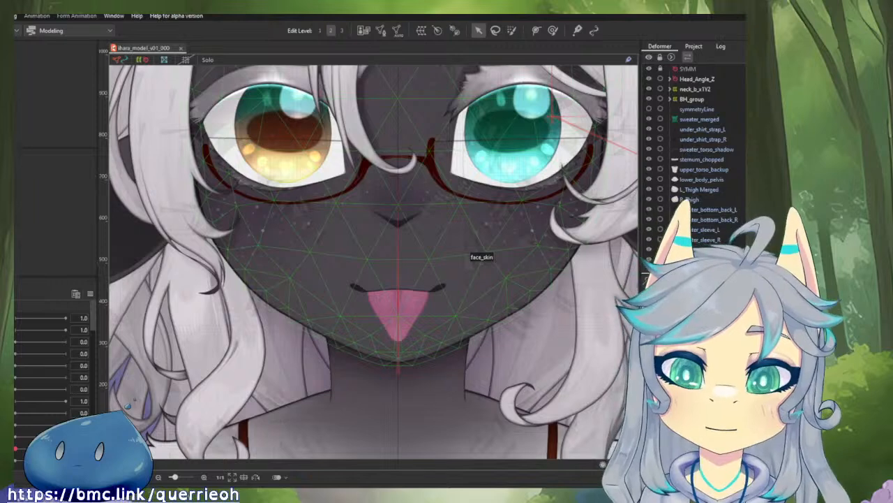
pyautogui.scroll(5, 479, 266)
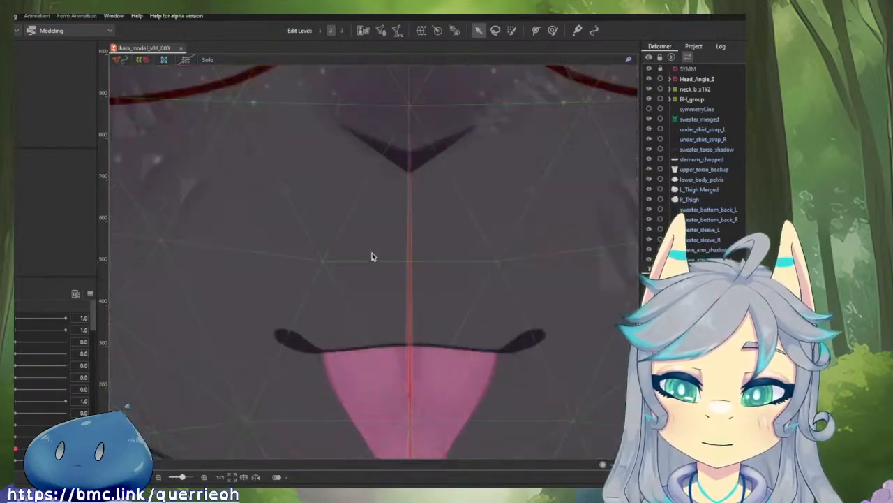
pyautogui.scroll(-4, 419, 286)
pyautogui.click(437, 236)
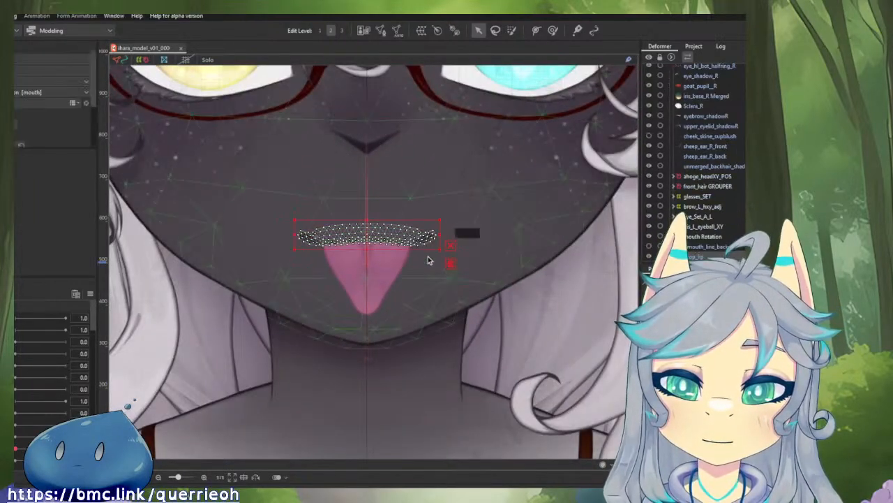
# - Open the recent model file Luna_Panda_Model_v01_000.cmo3 alongside the current model
pyautogui.click(14, 15)
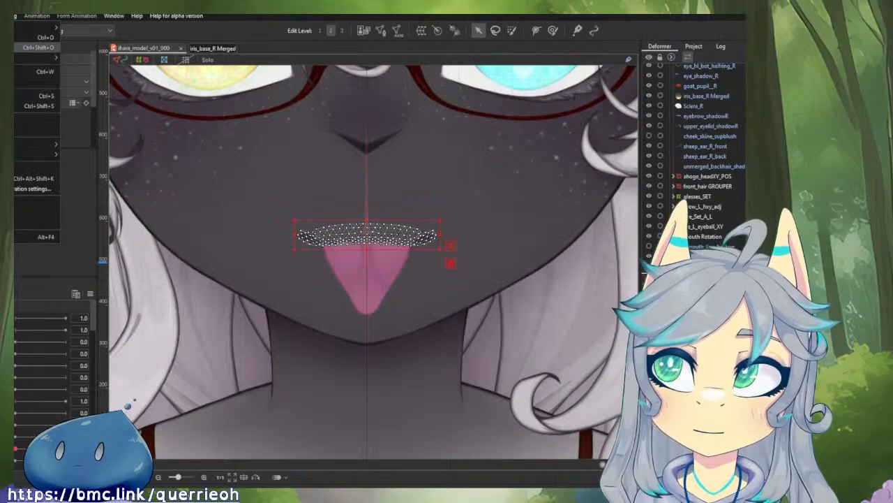
pyautogui.moveTo(37, 59)
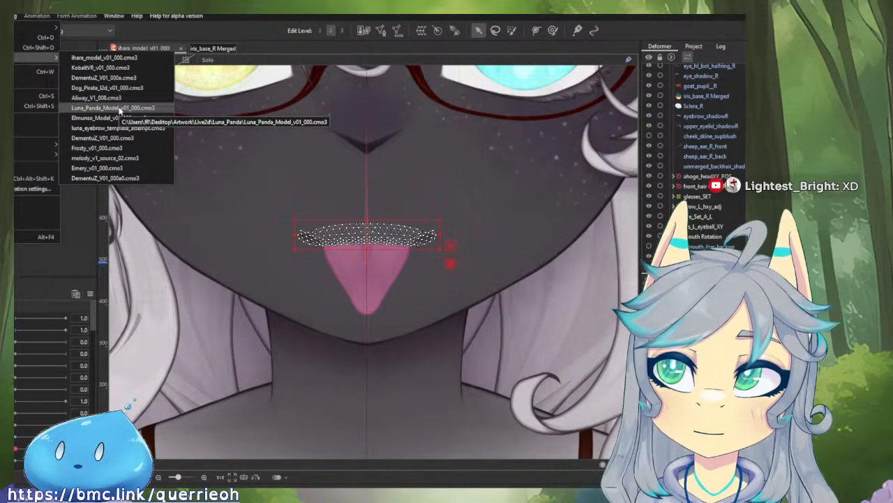
pyautogui.click(120, 111)
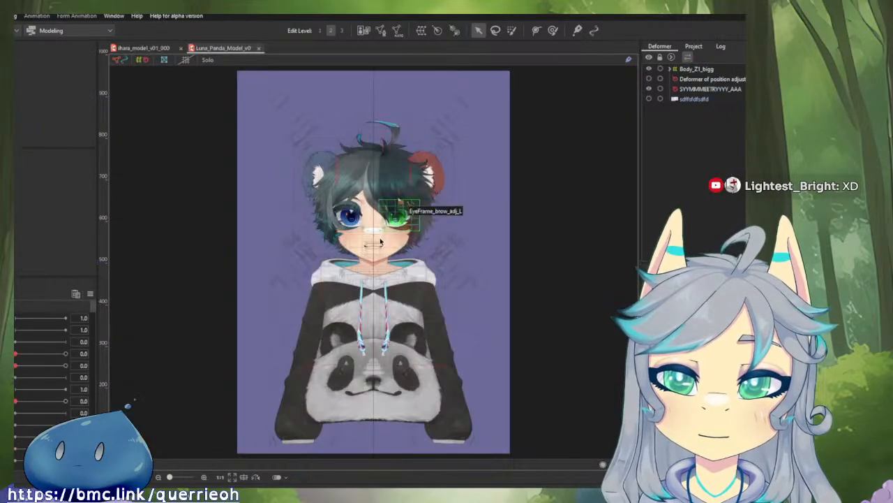
# - Examine the panda character's mouth line and the Mouth_X and cheek puff warp deformers that belong to its mouth
pyautogui.scroll(5, 387, 248)
pyautogui.click(398, 274)
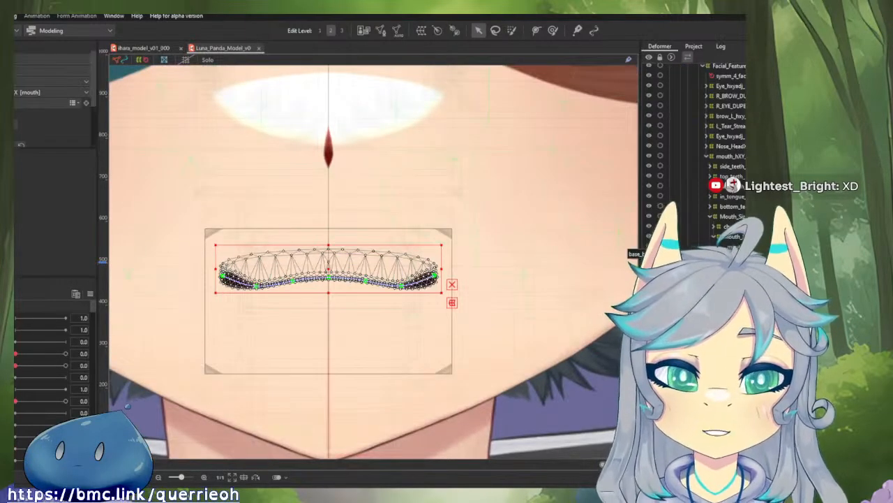
pyautogui.click(730, 236)
pyautogui.moveTo(534, 243); pyautogui.dragTo(632, 193)
pyautogui.scroll(2, 698, 154)
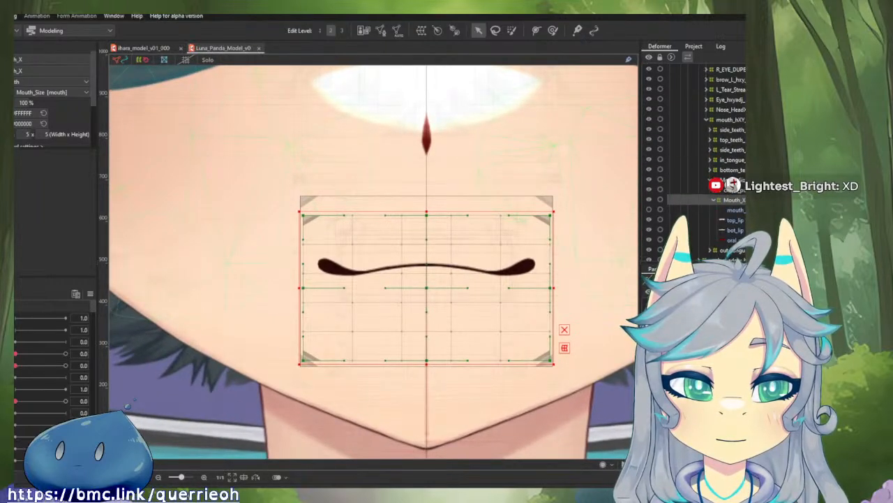
pyautogui.click(736, 189)
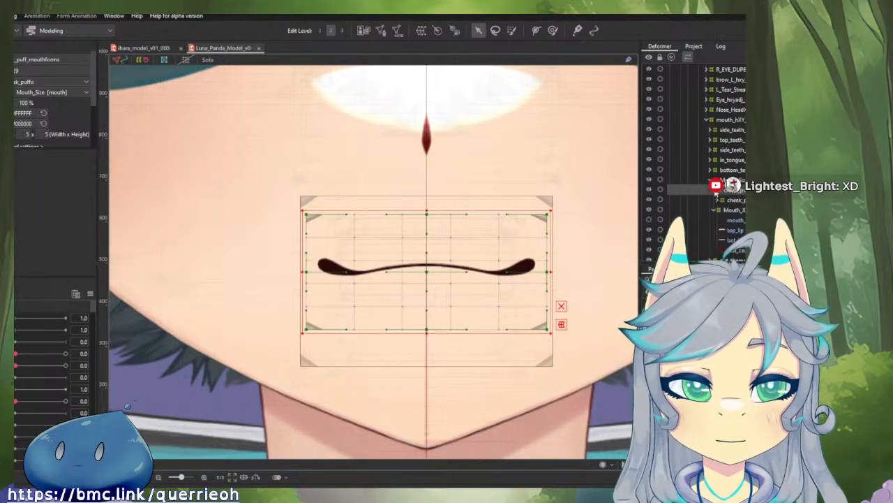
pyautogui.click(733, 201)
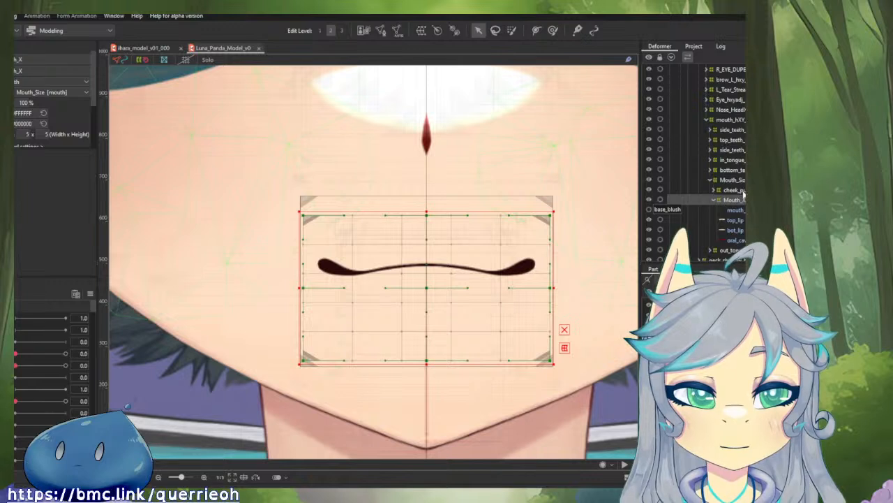
# - Expand the panda model's outer tongue deformer hierarchy and inspect the tongue mesh and its physics warp deformer
pyautogui.scroll(-1, 743, 195)
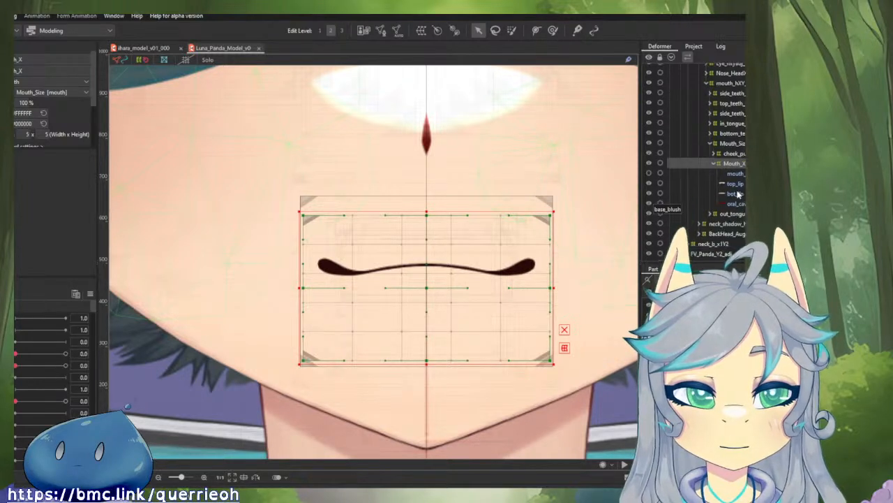
pyautogui.click(714, 164)
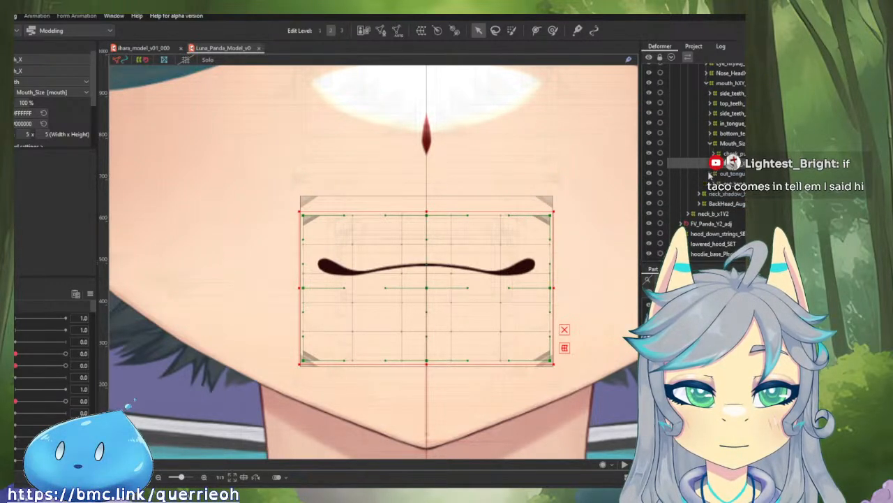
pyautogui.click(715, 183)
pyautogui.click(719, 194)
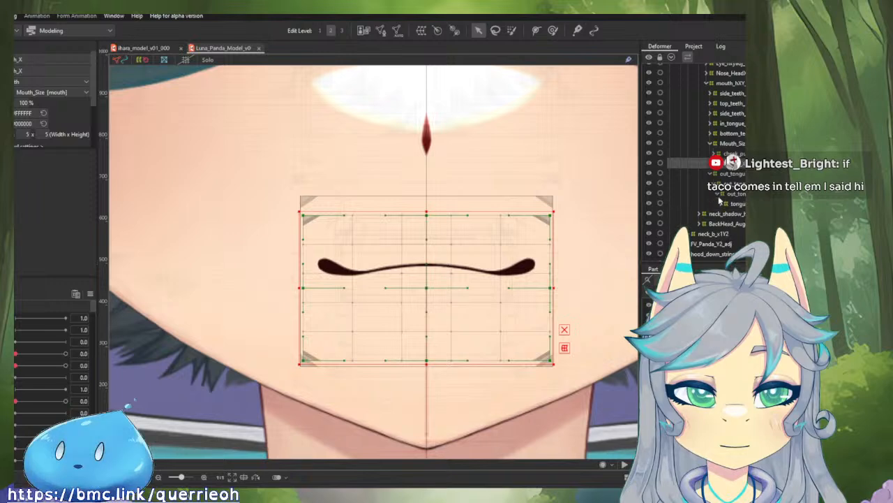
pyautogui.click(733, 214)
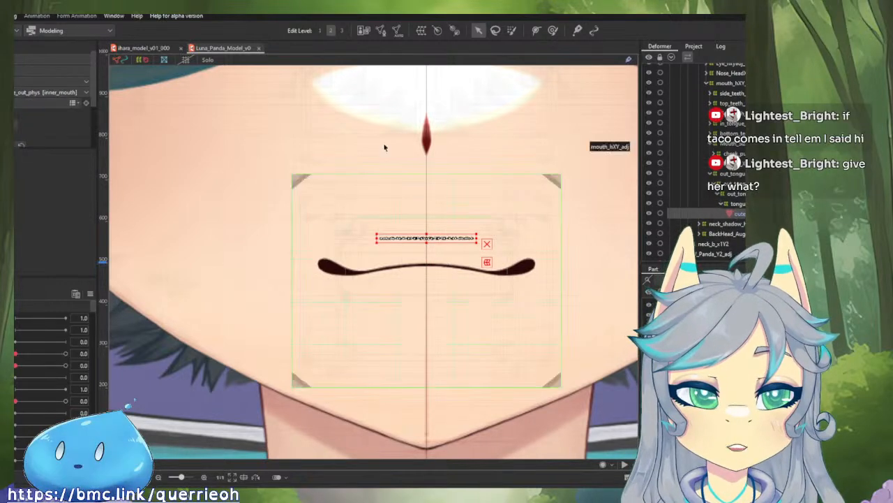
pyautogui.click(426, 238)
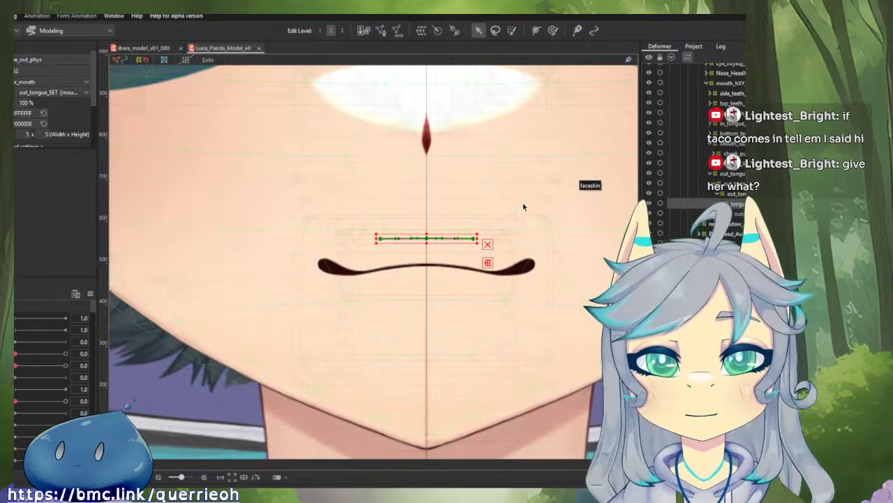
# - Preview the panda's open-mouth and tongue shapes by varying the mouth parameters, and reset all parameters to their default values
pyautogui.scroll(-5, 34, 371)
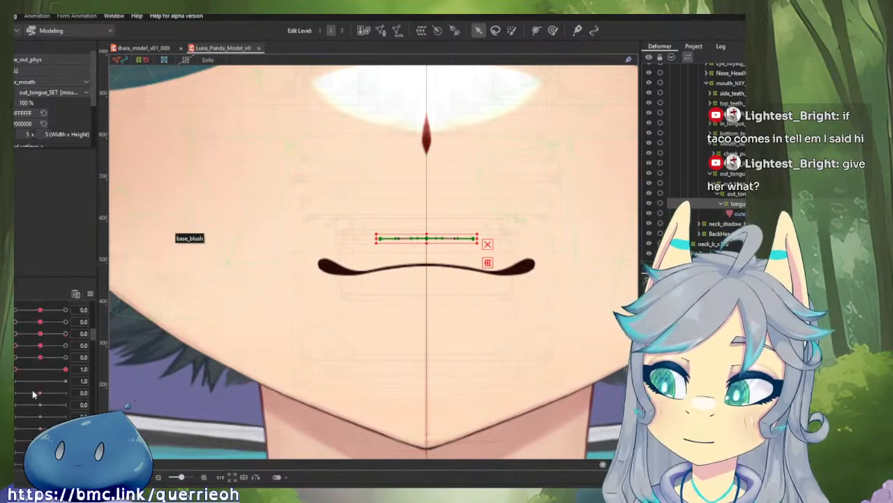
pyautogui.moveTo(25, 388); pyautogui.dragTo(320, 302)
pyautogui.scroll(-3, 319, 302)
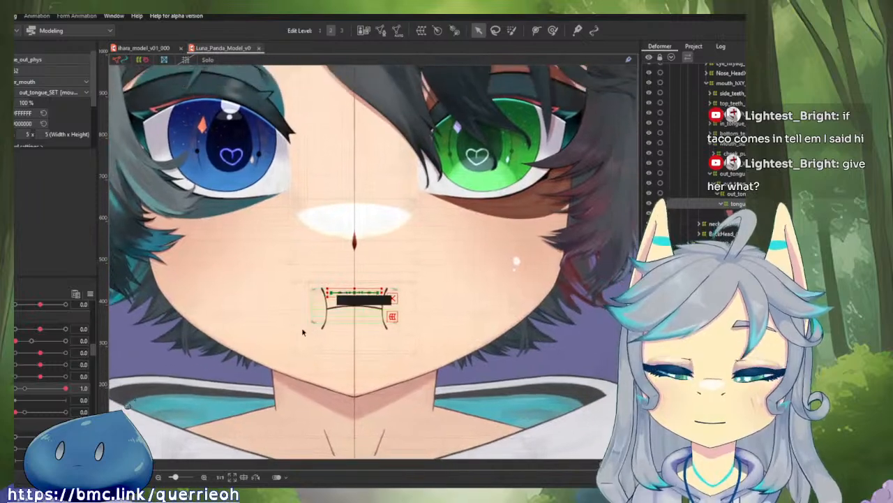
pyautogui.moveTo(66, 388); pyautogui.dragTo(74, 349)
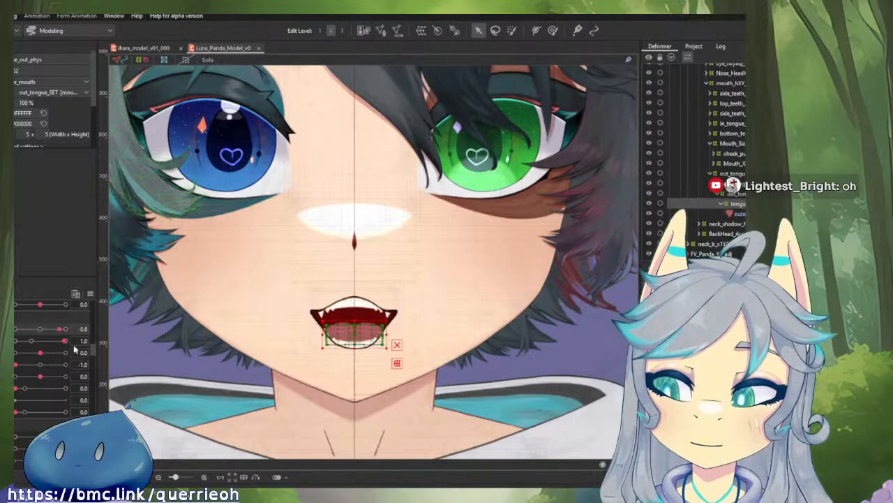
pyautogui.click(90, 293)
pyautogui.click(106, 299)
pyautogui.moveTo(28, 331); pyautogui.dragTo(83, 353)
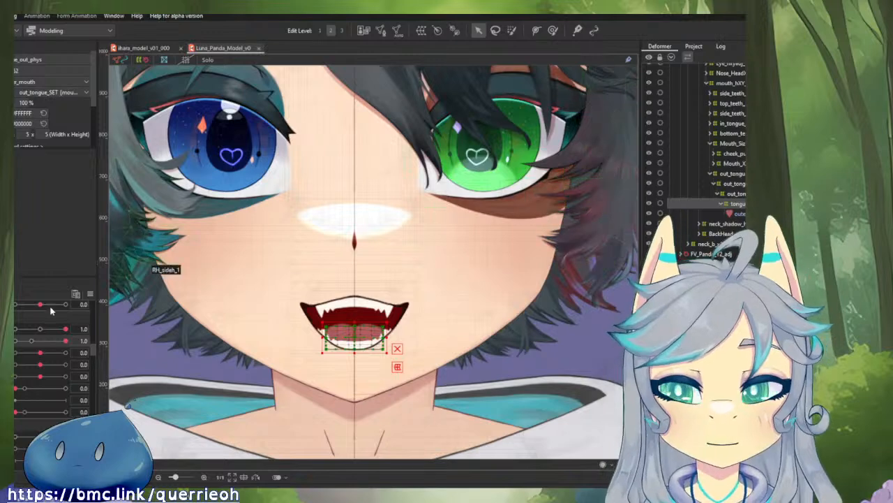
pyautogui.click(90, 294)
pyautogui.click(112, 296)
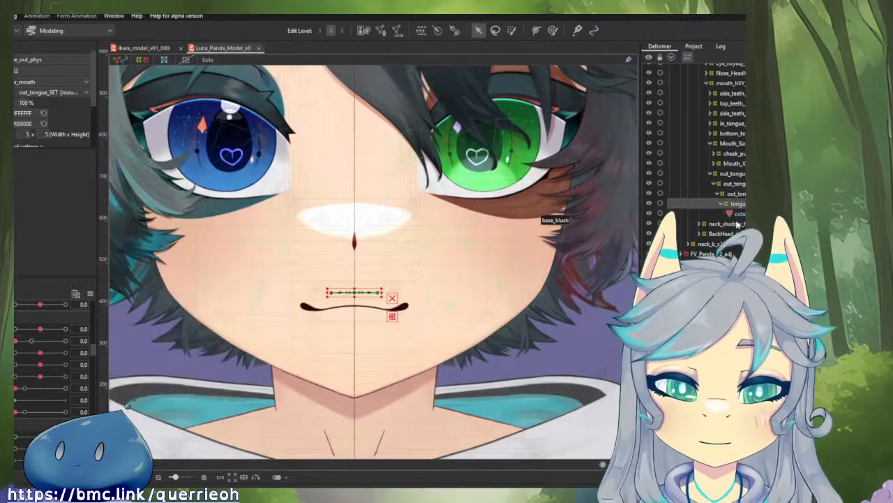
# - Inspect the panda's outer tongue deformers: out_tongue_SET, out_tongue_MouthForms, out_tongue_hXY_adj and the tongue physics warp
pyautogui.click(736, 193)
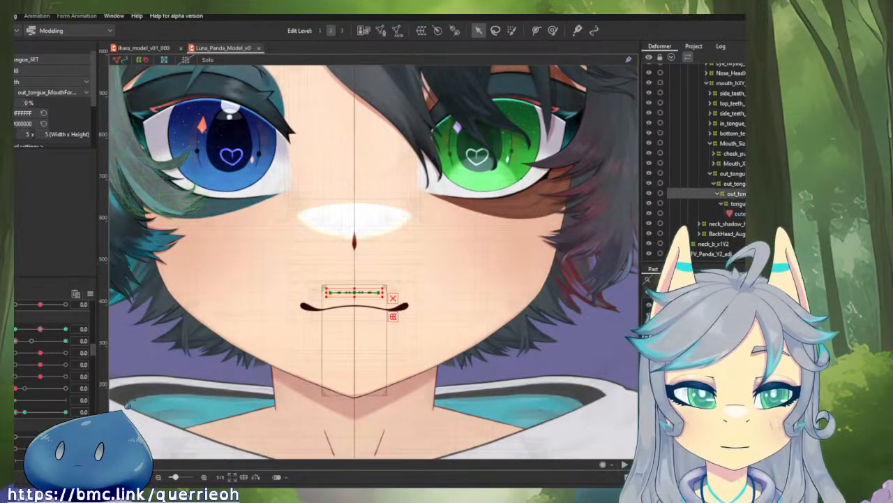
pyautogui.click(735, 183)
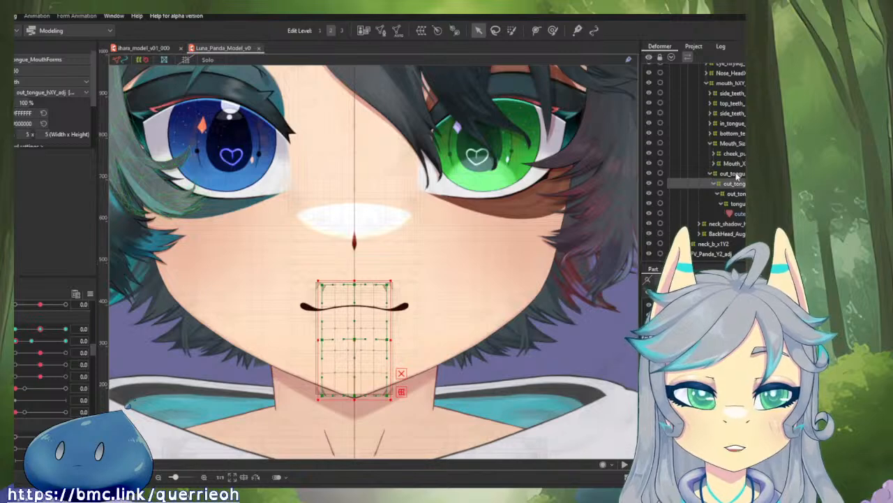
pyautogui.click(734, 173)
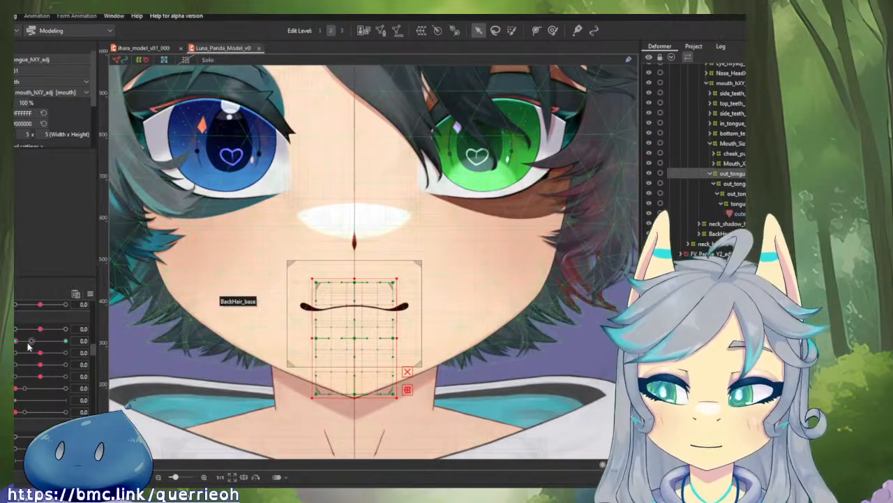
pyautogui.moveTo(29, 341)
pyautogui.mouseDown()
pyautogui.moveTo(106, 346)
pyautogui.moveTo(15, 344)
pyautogui.mouseUp()
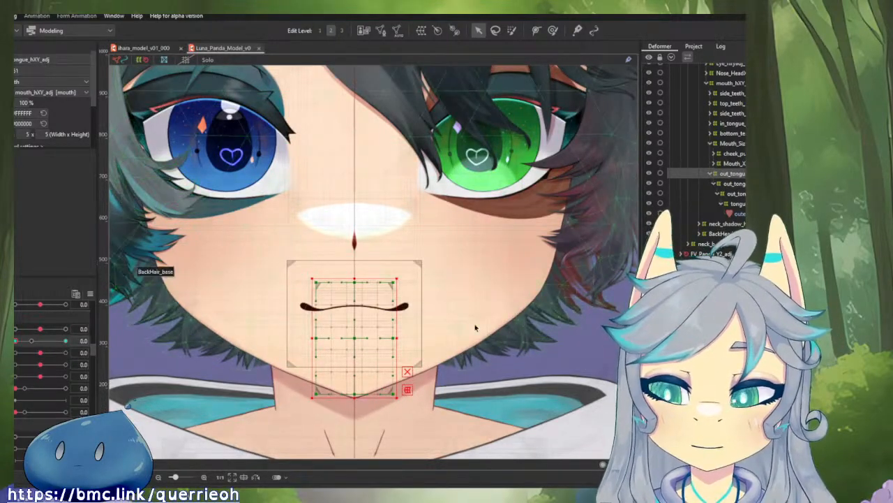
pyautogui.click(738, 213)
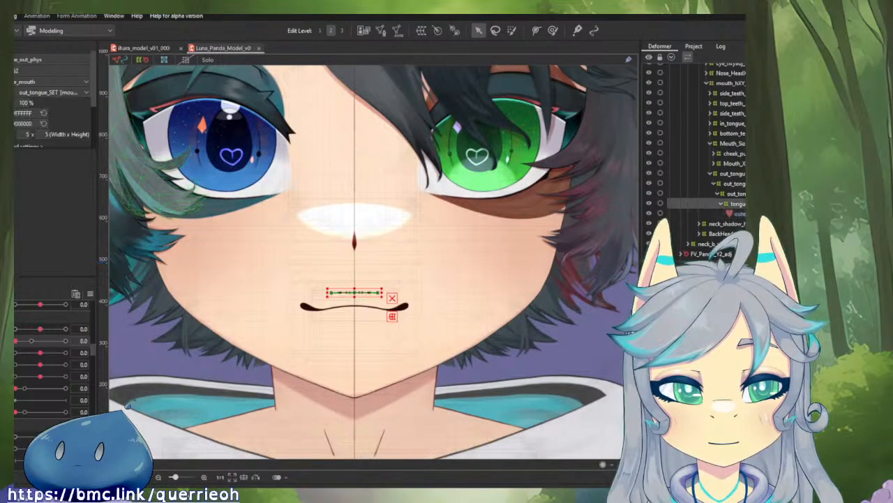
pyautogui.click(738, 173)
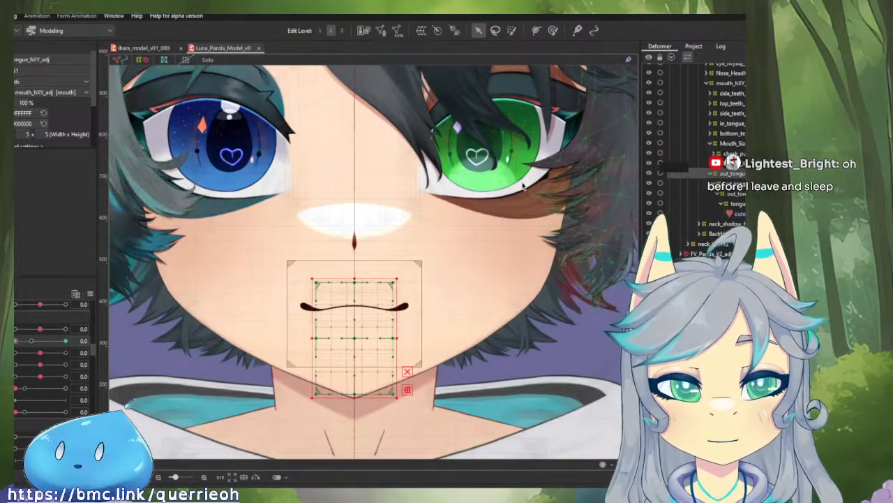
# - Switch back to the ihara_model_v01_000 document and select the tongue_out mesh in the mouth
pyautogui.click(148, 48)
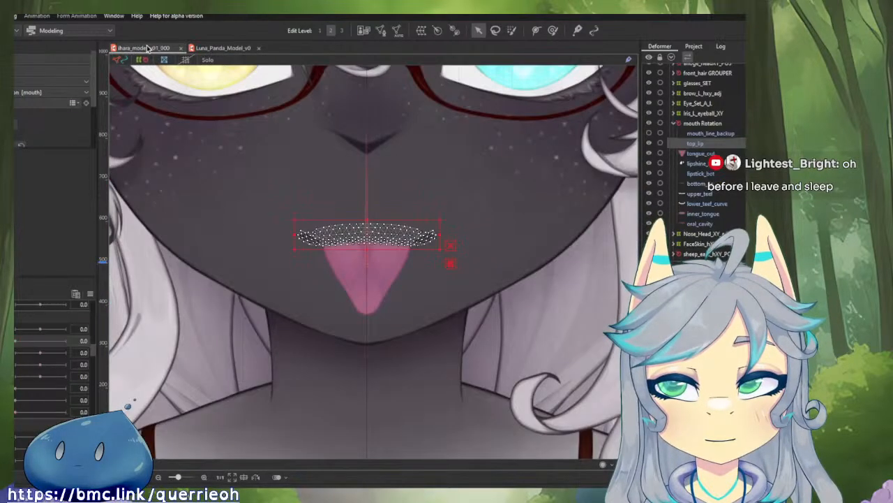
pyautogui.click(370, 272)
pyautogui.scroll(2, 431, 217)
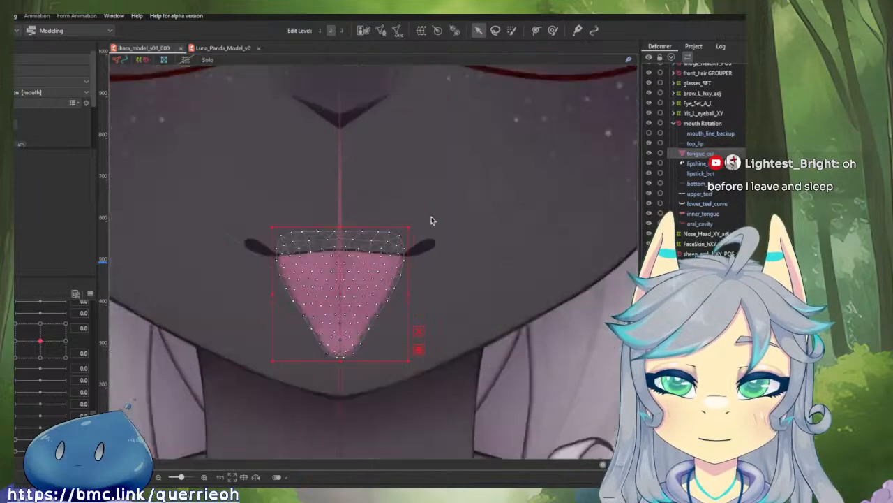
pyautogui.scroll(1, 432, 220)
pyautogui.moveTo(431, 220); pyautogui.dragTo(535, 176)
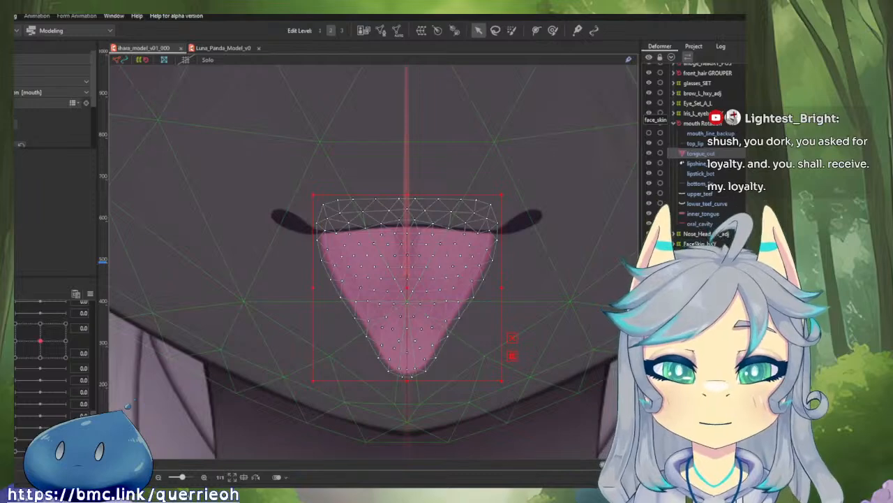
# - Create a 5 x 5 warp deformer named out_tongue_phys around the sheep's tongue_out mesh, under mouth Rotation
pyautogui.moveTo(572, 219); pyautogui.dragTo(549, 255)
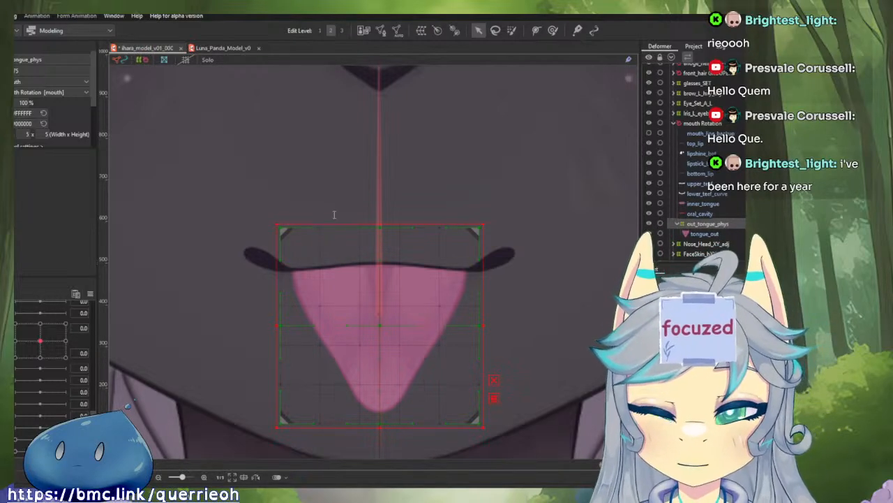
# - Switch to Luna_Panda_Model_v0 and review the nesting order of its out_tongue_SET, out_tongue_MouthForms and out_tongue_hXY_adj deformers
pyautogui.click(207, 50)
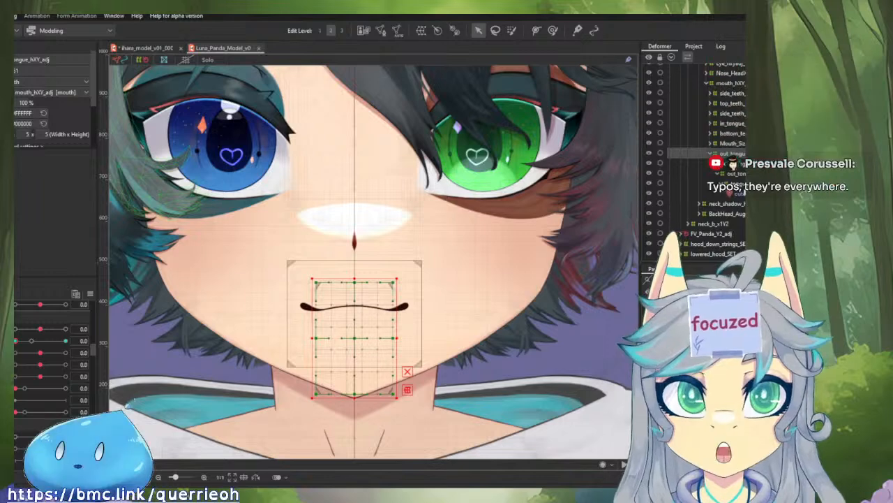
pyautogui.click(729, 172)
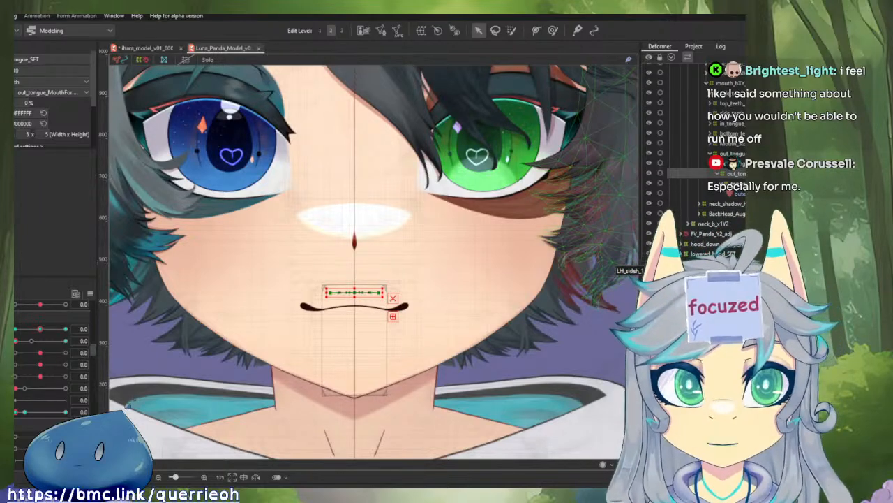
pyautogui.click(712, 166)
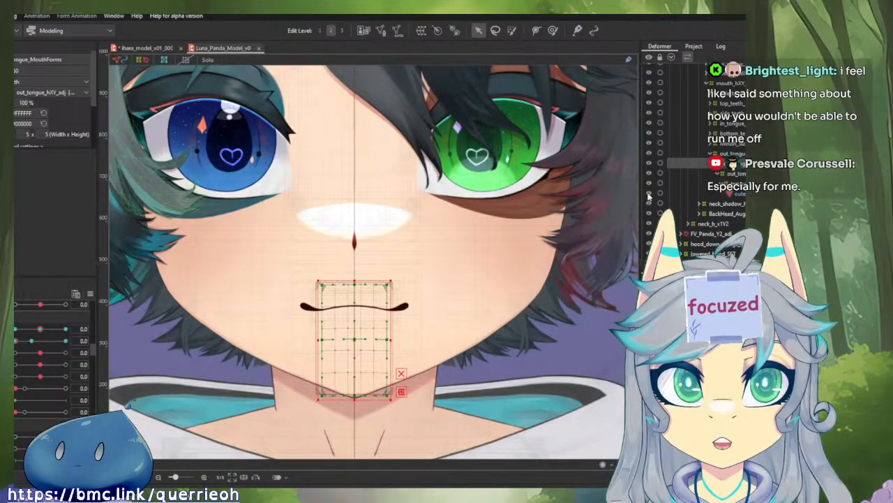
pyautogui.click(733, 153)
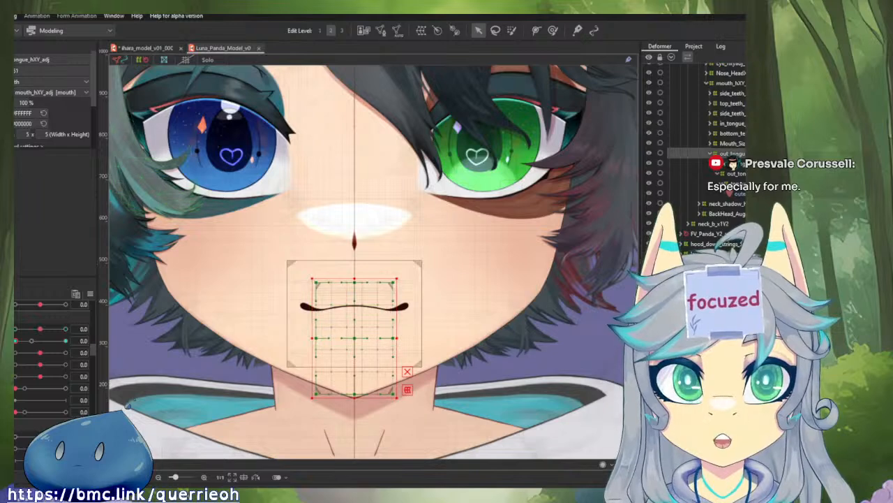
# - Return to the ihara model and add 5 x 5 parent warp deformers named out_tongue_MouthForms and out_tongue_hXY above out_tongue_phys
pyautogui.click(146, 48)
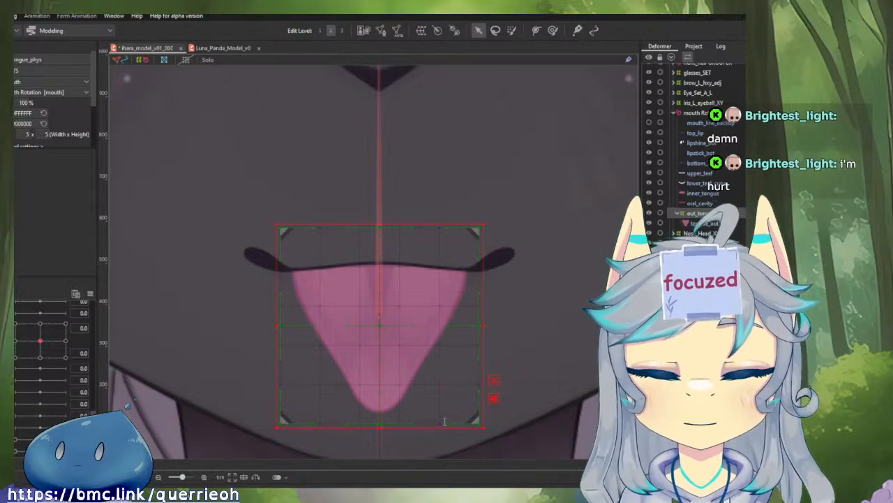
pyautogui.click(314, 304)
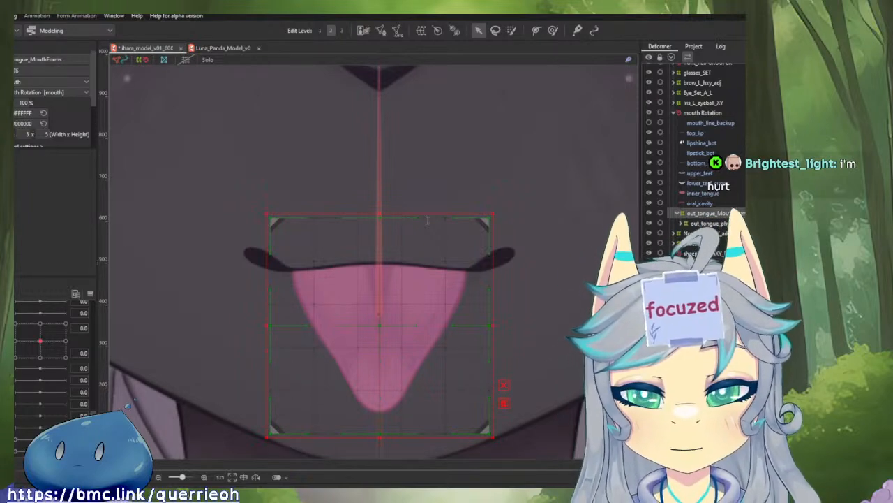
pyautogui.click(336, 214)
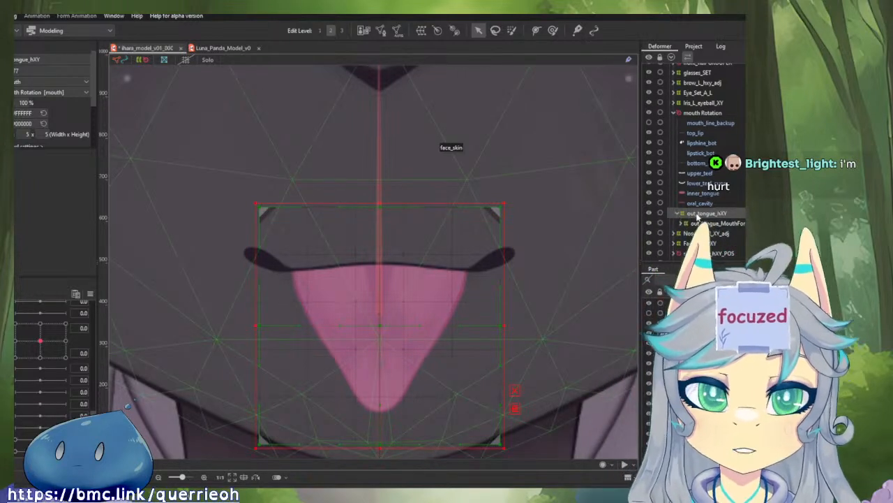
# - Expand the out_tongue_hXY hierarchy down to tongue_out and narrow the out_tongue_phys warp deformer symmetrically around the tongue
pyautogui.scroll(-3, 696, 217)
pyautogui.doubleClick(706, 150)
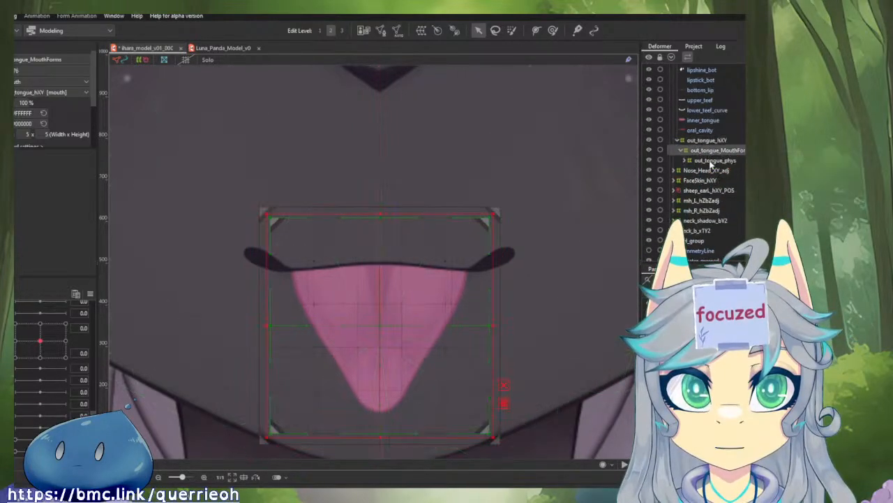
pyautogui.doubleClick(711, 162)
pyautogui.click(706, 172)
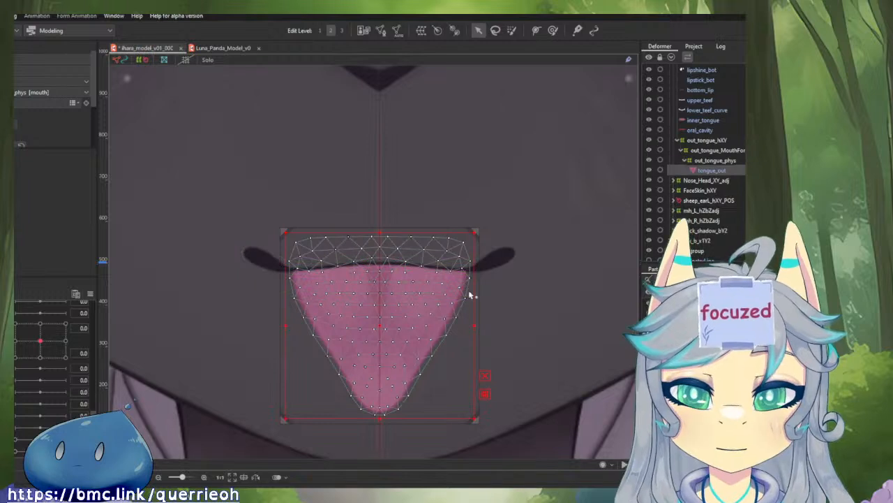
pyautogui.click(699, 163)
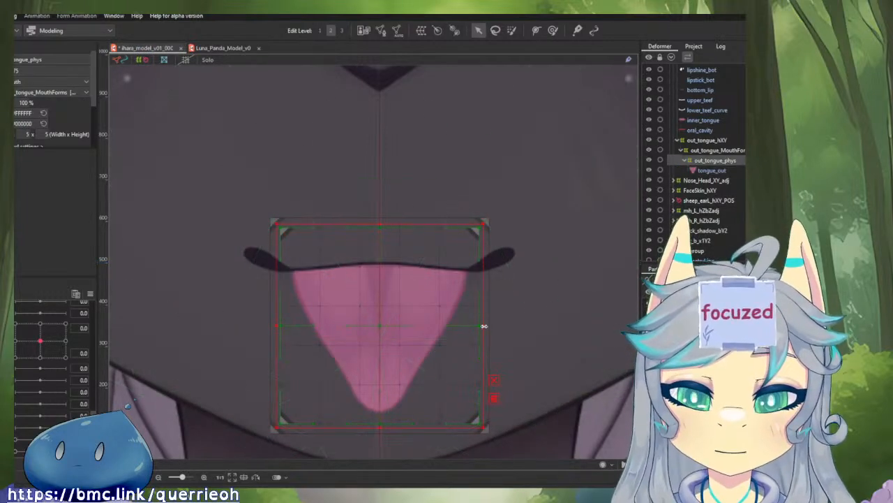
pyautogui.moveTo(481, 326); pyautogui.dragTo(477, 329)
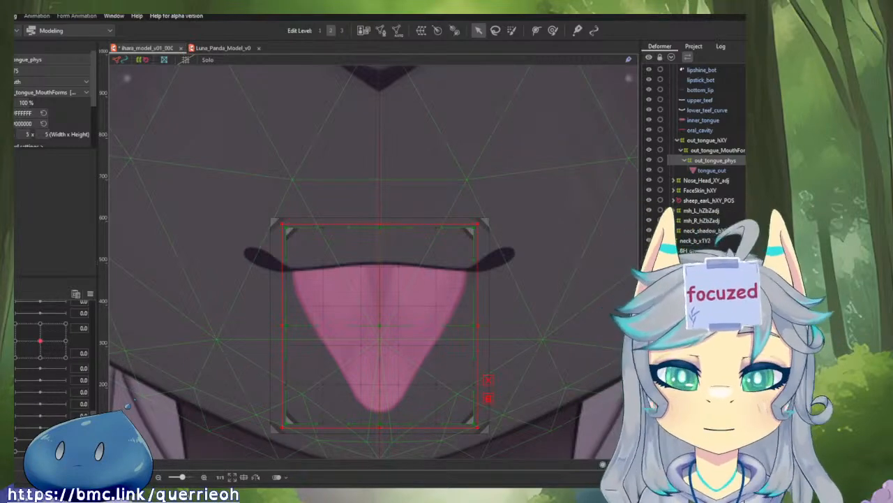
pyautogui.moveTo(451, 230); pyautogui.dragTo(490, 195)
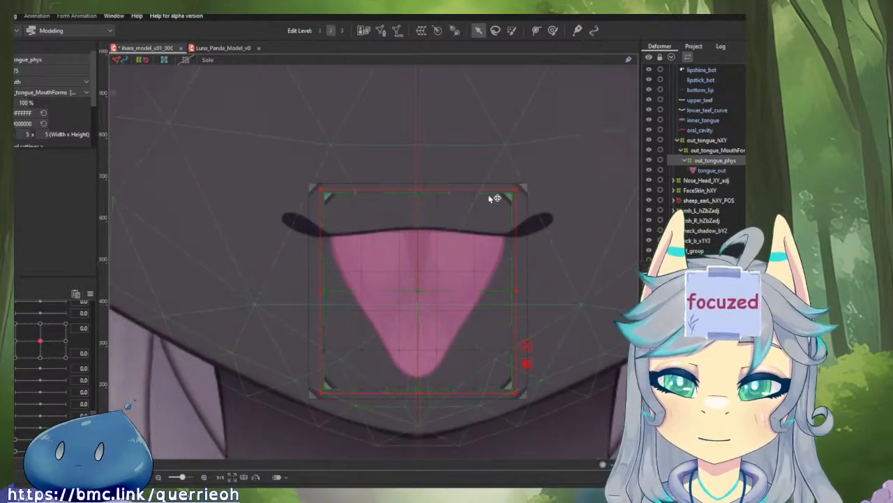
pyautogui.click(516, 291)
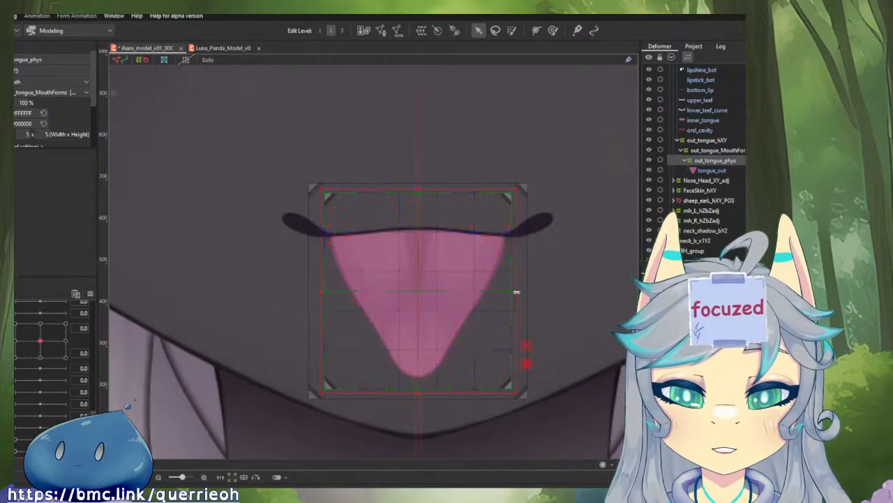
# - Lower the top edge and raise the bottom edge of out_tongue_phys so it fits closely around the tongue mesh
pyautogui.scroll(3, 416, 197)
pyautogui.moveTo(416, 201); pyautogui.dragTo(419, 211)
pyautogui.moveTo(465, 319); pyautogui.dragTo(460, 148)
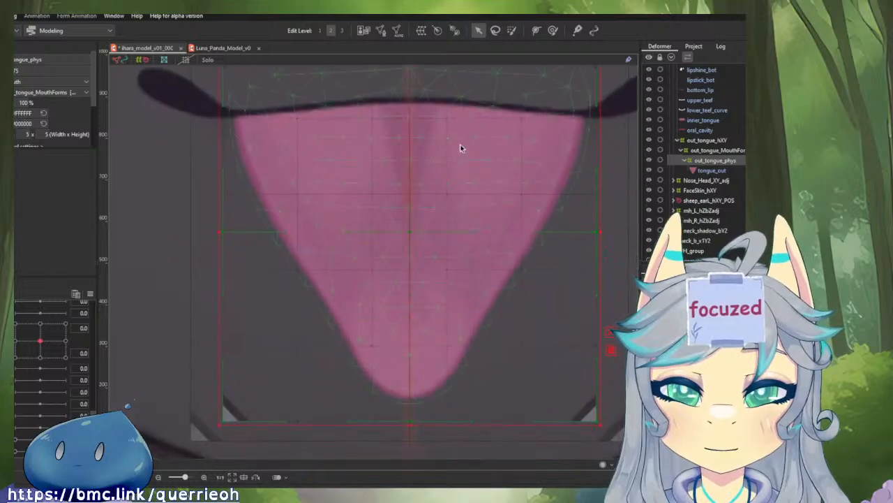
pyautogui.moveTo(411, 423); pyautogui.dragTo(412, 412)
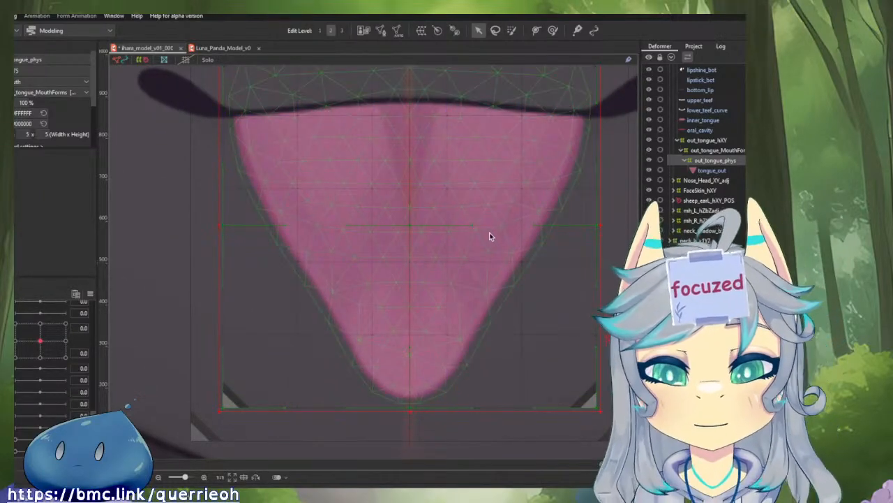
pyautogui.moveTo(489, 236); pyautogui.dragTo(482, 277)
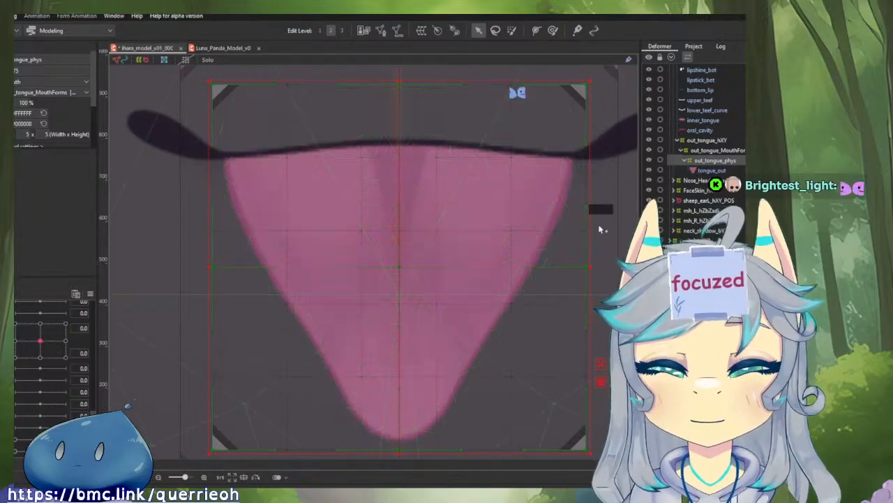
# - Compare the extents of the out_tongue_MouthForms and out_tongue_phys warp deformers around the tongue
pyautogui.click(723, 150)
pyautogui.scroll(-3, 525, 193)
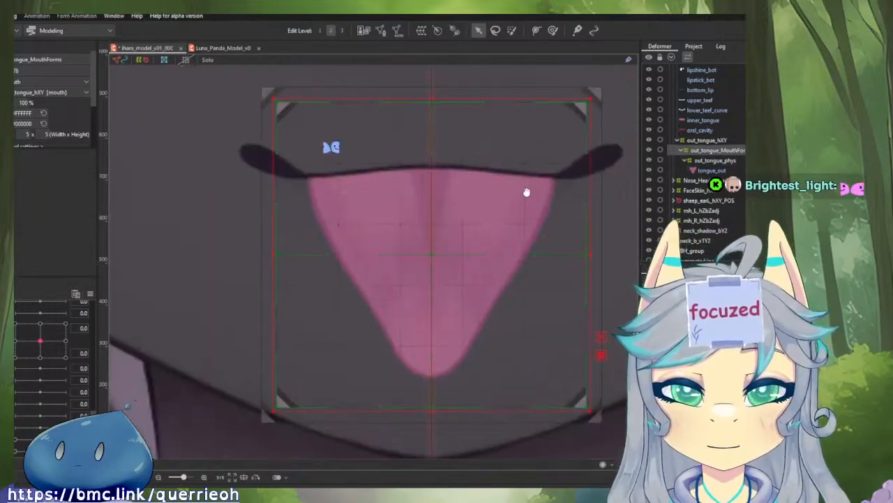
pyautogui.click(716, 163)
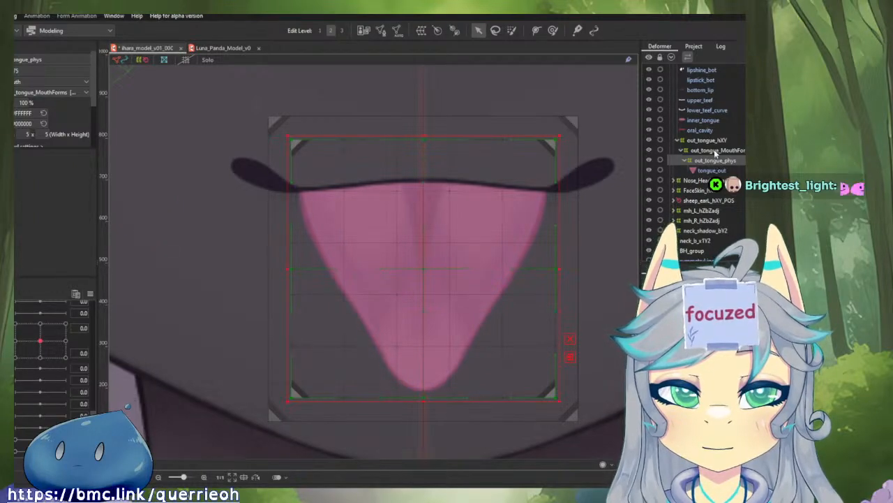
pyautogui.click(714, 151)
pyautogui.scroll(-3, 507, 177)
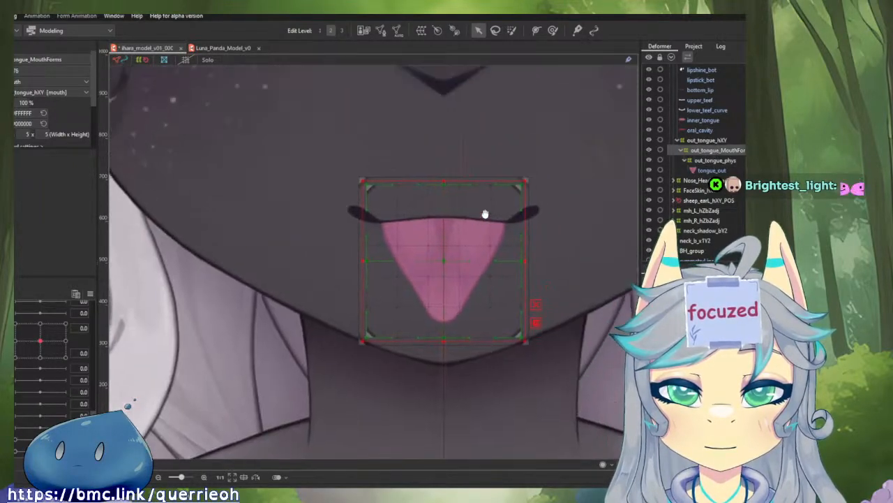
pyautogui.scroll(2, 485, 213)
# - Select the sheep's top_lip mesh, and examine the panda's upper lip mesh and its parent warp deformer in Luna_Panda_Model_v0
pyautogui.click(492, 207)
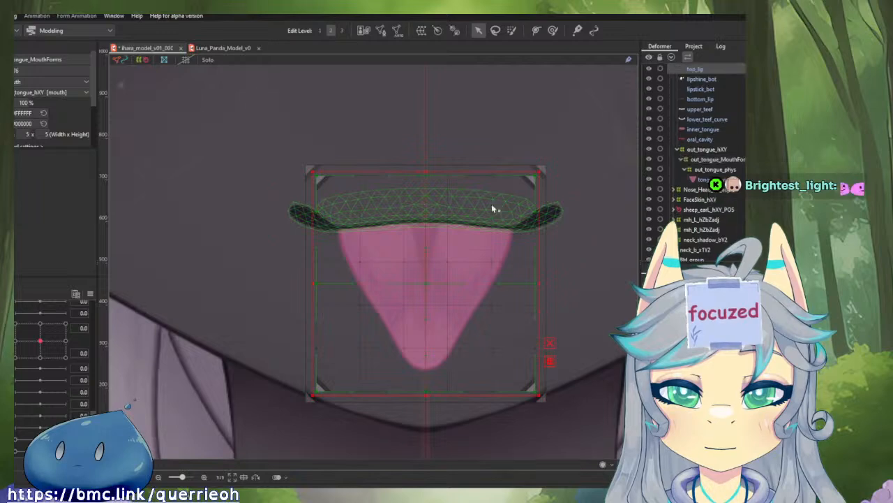
pyautogui.click(232, 47)
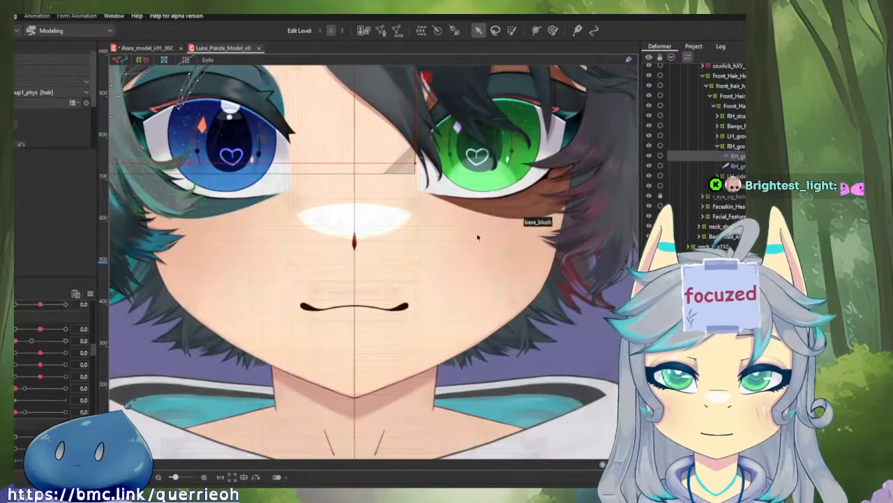
pyautogui.click(400, 291)
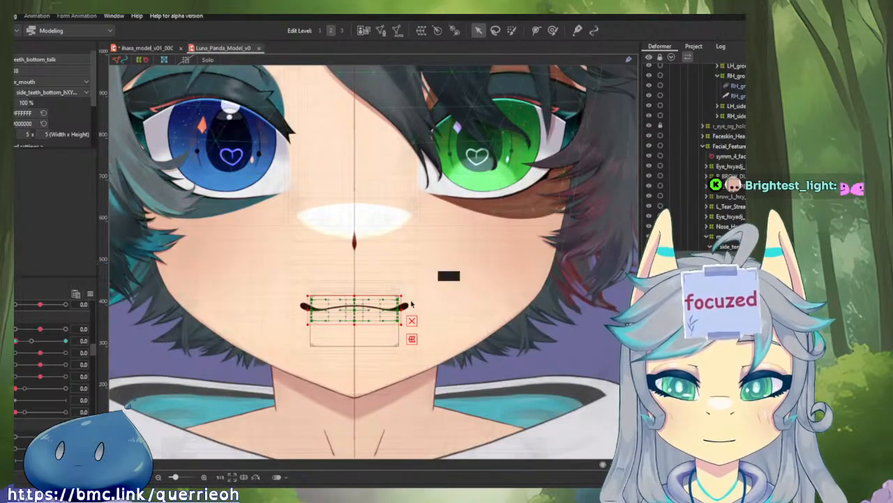
pyautogui.scroll(4, 443, 280)
pyautogui.click(374, 301)
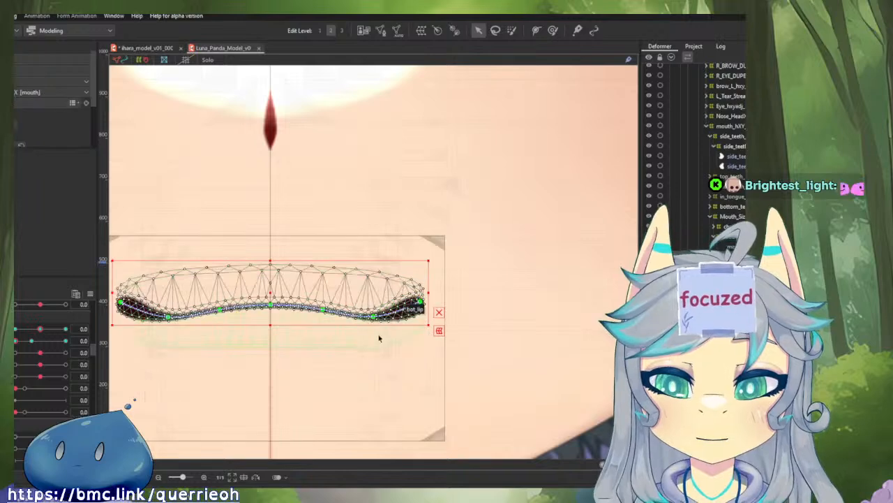
pyautogui.moveTo(37, 329)
pyautogui.mouseDown()
pyautogui.moveTo(65, 329)
pyautogui.moveTo(26, 331)
pyautogui.moveTo(65, 341)
pyautogui.moveTo(25, 342)
pyautogui.mouseUp()
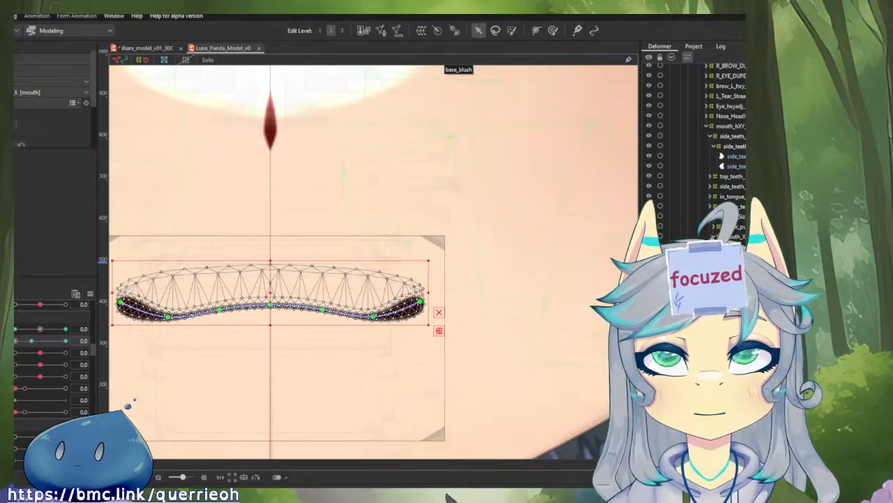
pyautogui.moveTo(307, 279); pyautogui.dragTo(336, 242)
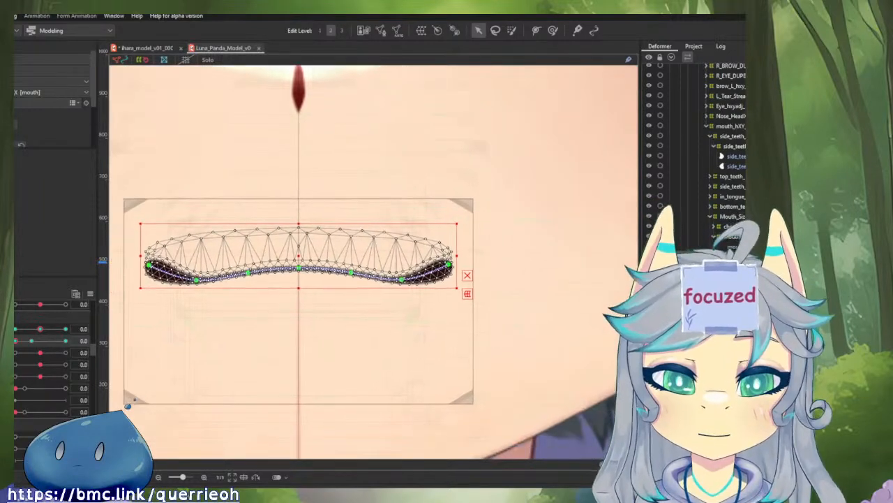
# - In the ihara model, wrap mouth_line_backup, top_lip, lipshine_bot, lipstick_bot and bottom_lip in a 5 x 5 warp deformer named Mouth_X, checking against the panda
pyautogui.click(165, 49)
pyautogui.moveTo(385, 207); pyautogui.dragTo(365, 295)
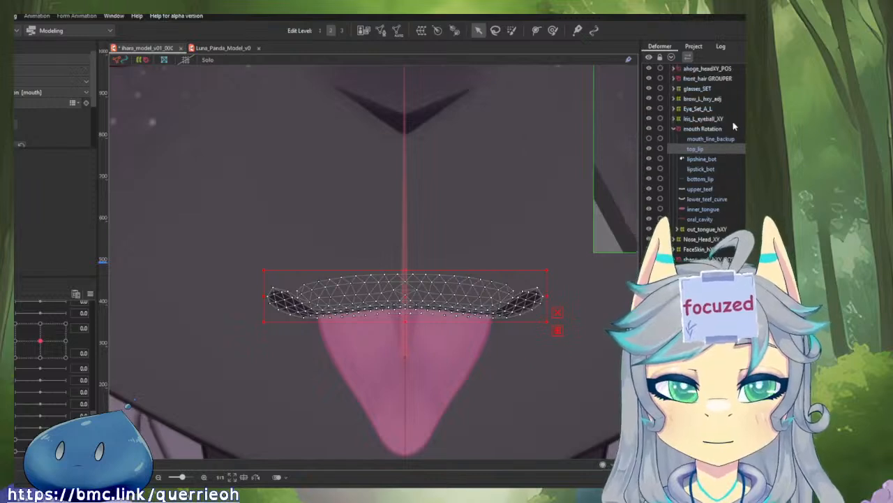
pyautogui.scroll(2, 729, 133)
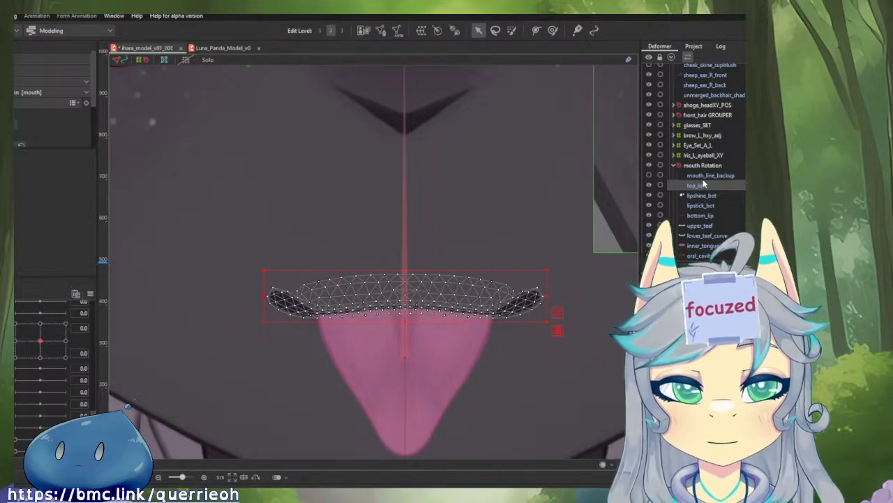
pyautogui.click(703, 175)
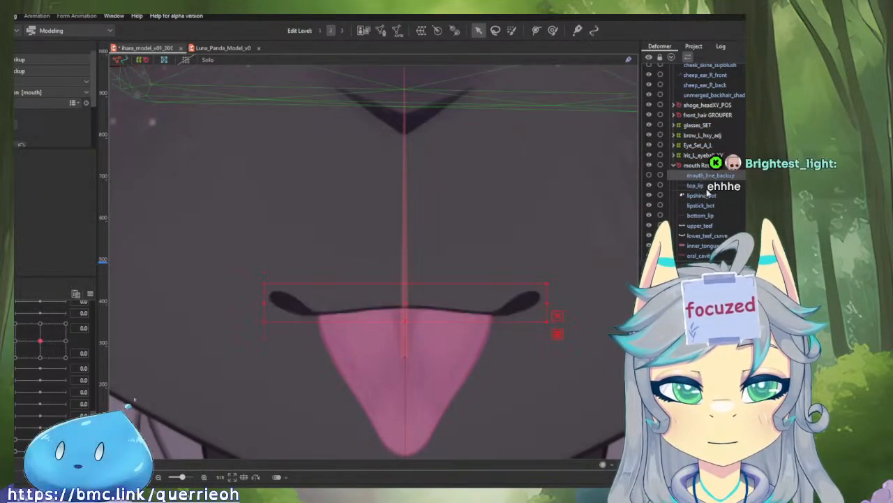
pyautogui.keyDown('shift'); pyautogui.click(707, 195); pyautogui.keyUp('shift')
pyautogui.keyDown('shift'); pyautogui.click(710, 206); pyautogui.keyUp('shift')
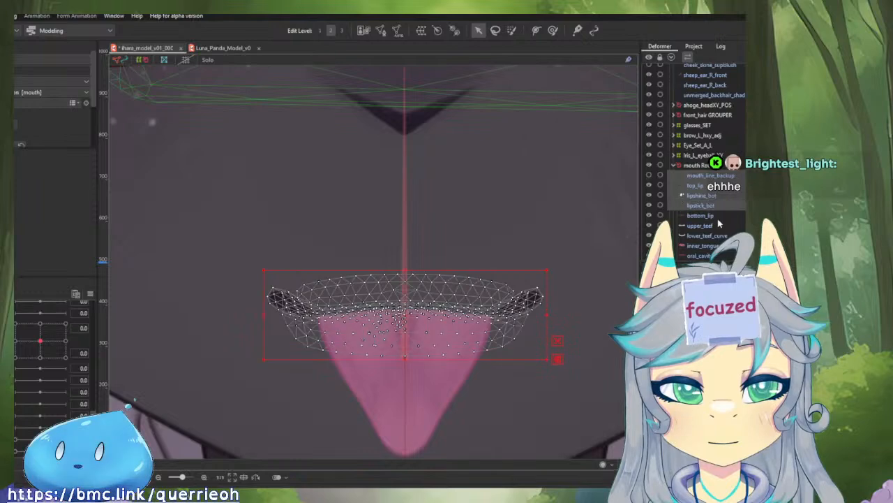
pyautogui.keyDown('shift'); pyautogui.click(718, 217); pyautogui.keyUp('shift')
pyautogui.scroll(-1, 716, 236)
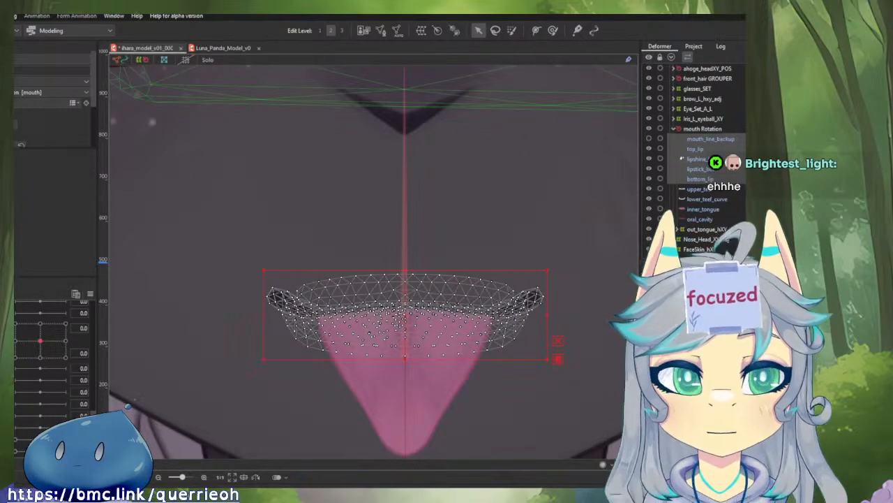
pyautogui.moveTo(547, 221); pyautogui.dragTo(478, 127)
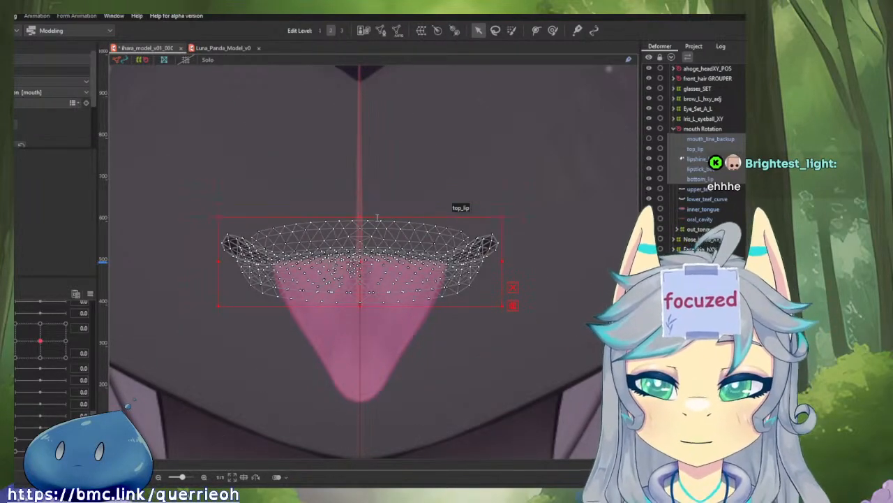
pyautogui.click(352, 360)
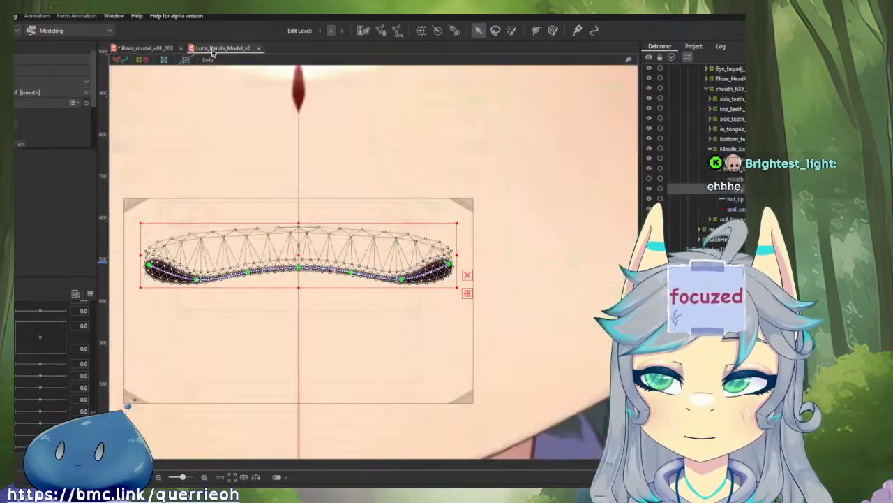
pyautogui.click(222, 48)
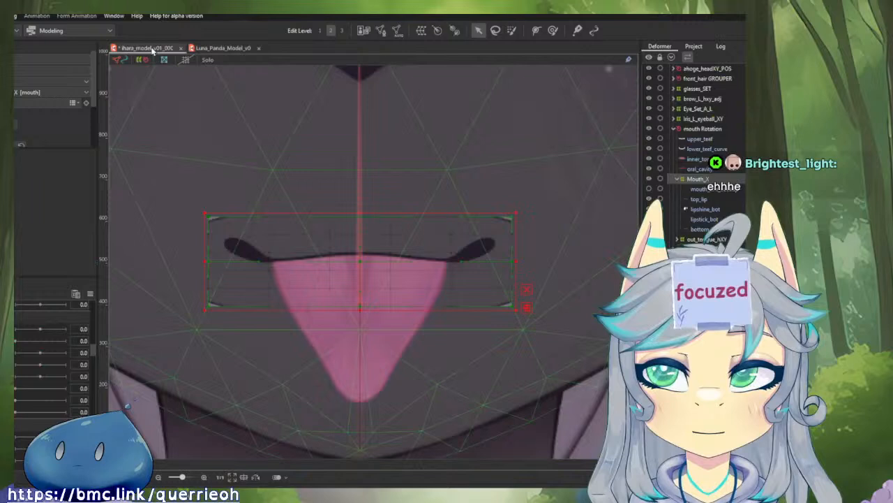
pyautogui.click(145, 47)
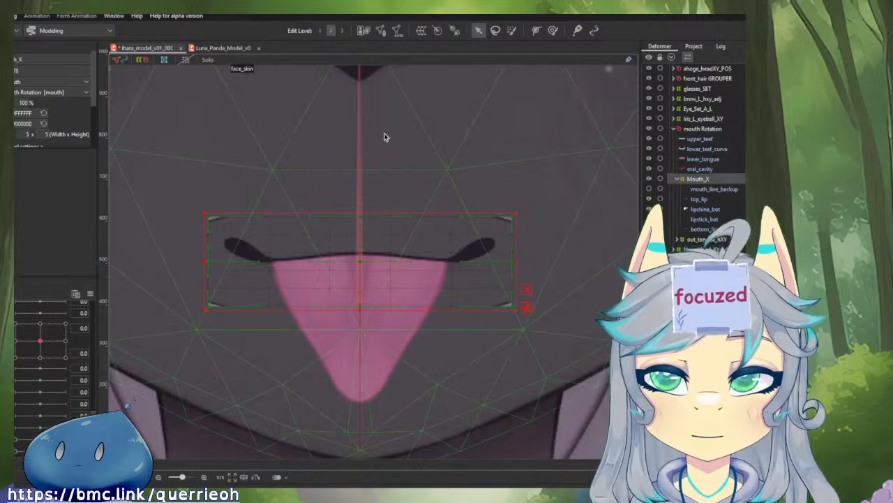
# - Extend the Mouth_X warp deformer symmetrically upward and downward to leave generous room above and below the lips
pyautogui.click(361, 211)
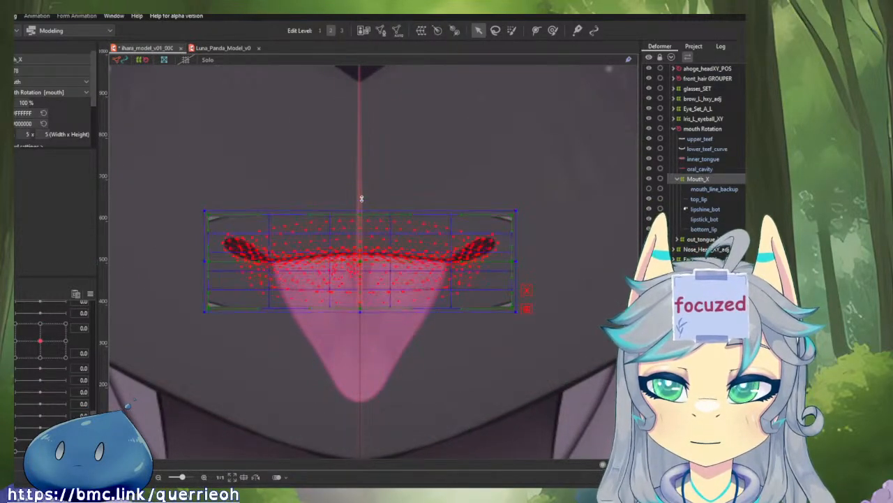
pyautogui.moveTo(361, 211); pyautogui.dragTo(361, 164)
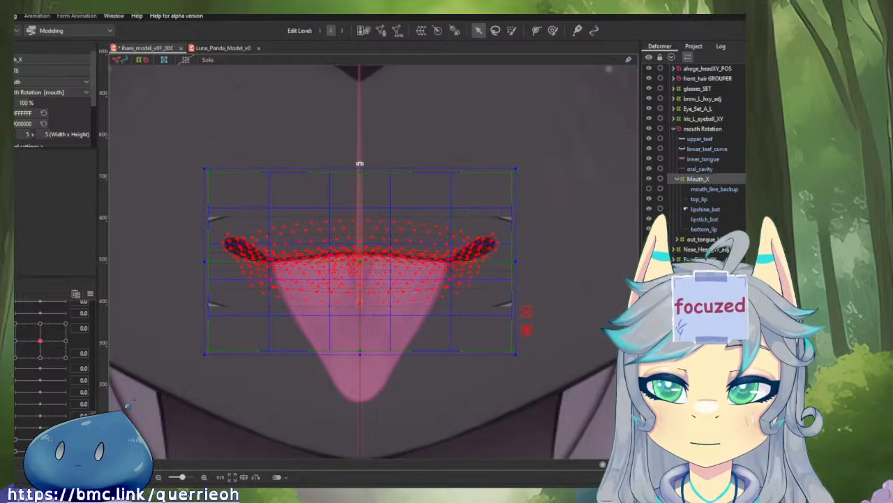
pyautogui.click(360, 164)
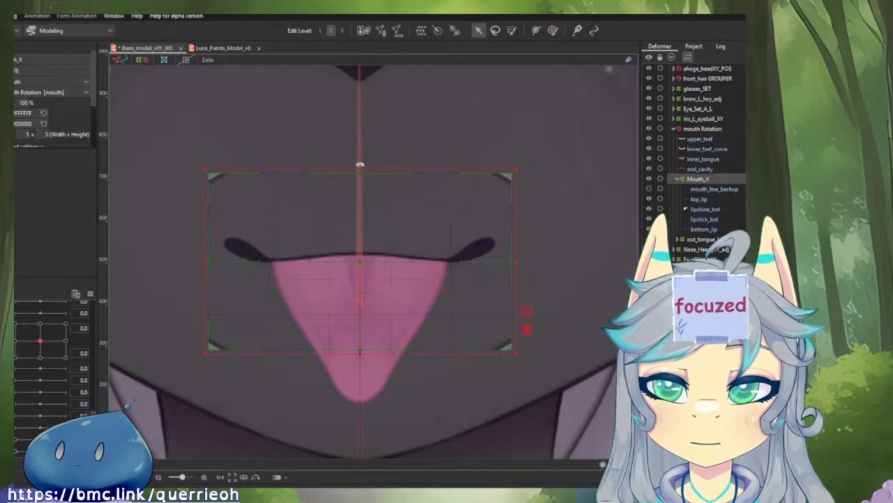
pyautogui.click(515, 261)
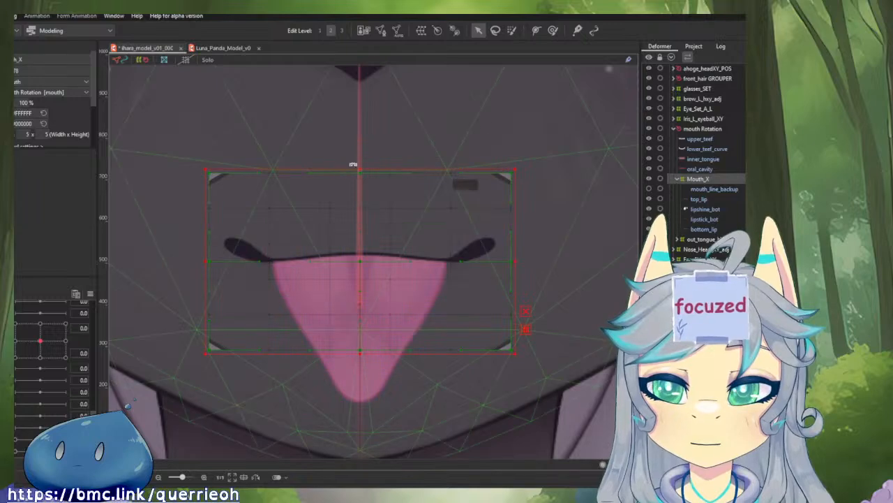
pyautogui.moveTo(361, 169); pyautogui.dragTo(364, 161)
pyautogui.click(270, 65)
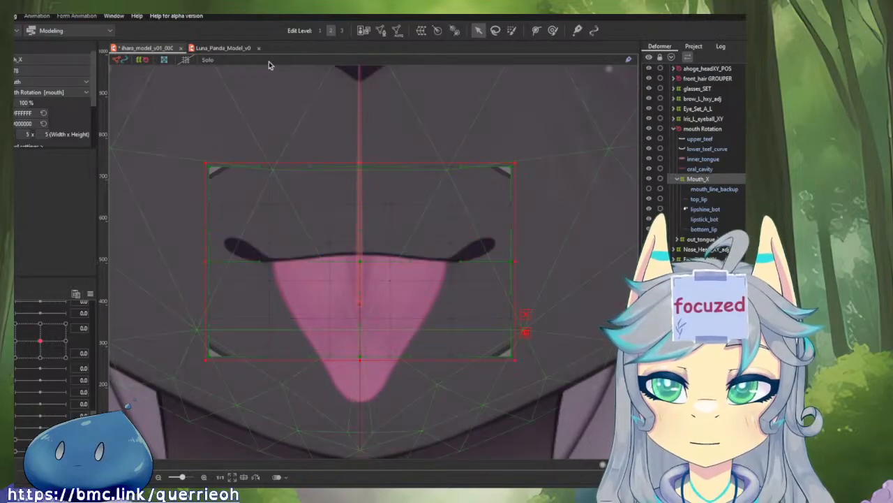
# - Check the panda's lip mesh, then switch to the VBridgerSample model and preview its face parameters
pyautogui.click(234, 48)
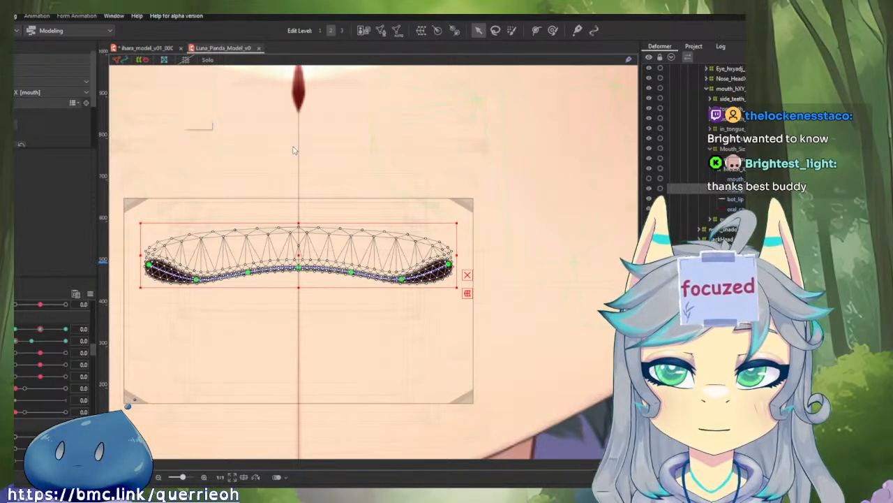
pyautogui.scroll(-5, 44, 343)
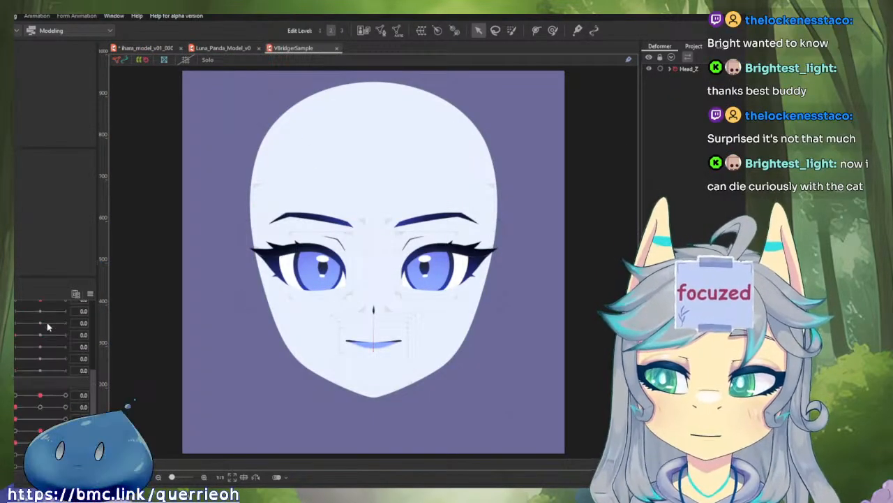
pyautogui.moveTo(18, 365); pyautogui.dragTo(75, 372)
pyautogui.scroll(-3, 365, 335)
pyautogui.scroll(5, 366, 335)
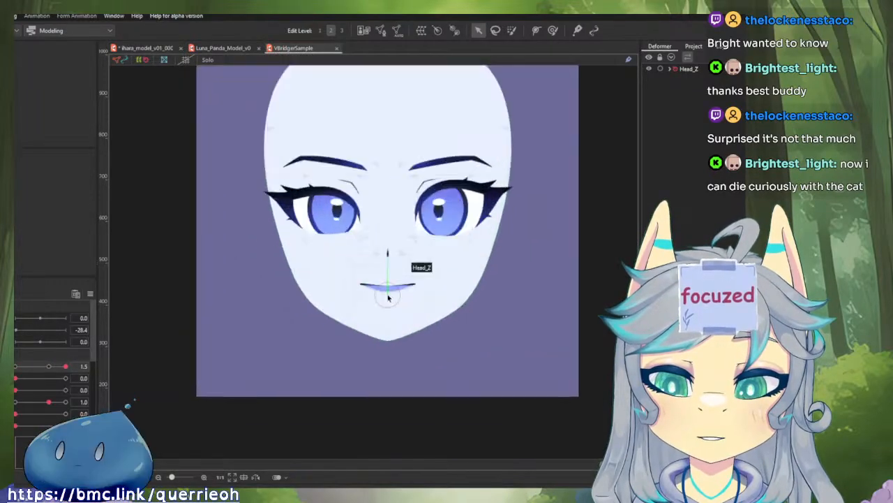
pyautogui.scroll(-2, 14, 403)
pyautogui.scroll(-1, 14, 403)
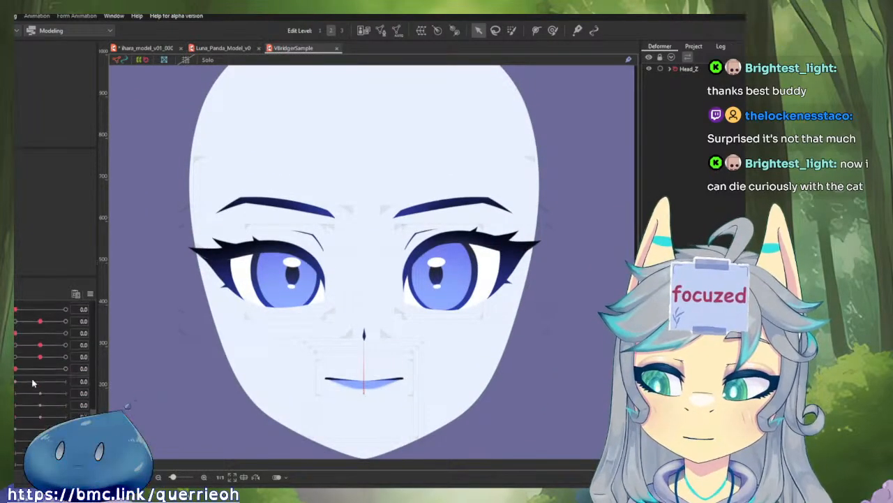
# - Preview the sample mouth's sideways and skewed shapes with its mouth parameters, resetting all parameters between tests
pyautogui.click(39, 359)
pyautogui.moveTo(39, 360); pyautogui.dragTo(97, 399)
pyautogui.moveTo(36, 417); pyautogui.dragTo(13, 419)
pyautogui.moveTo(40, 430)
pyautogui.mouseDown()
pyautogui.moveTo(15, 428)
pyautogui.moveTo(52, 429)
pyautogui.mouseUp()
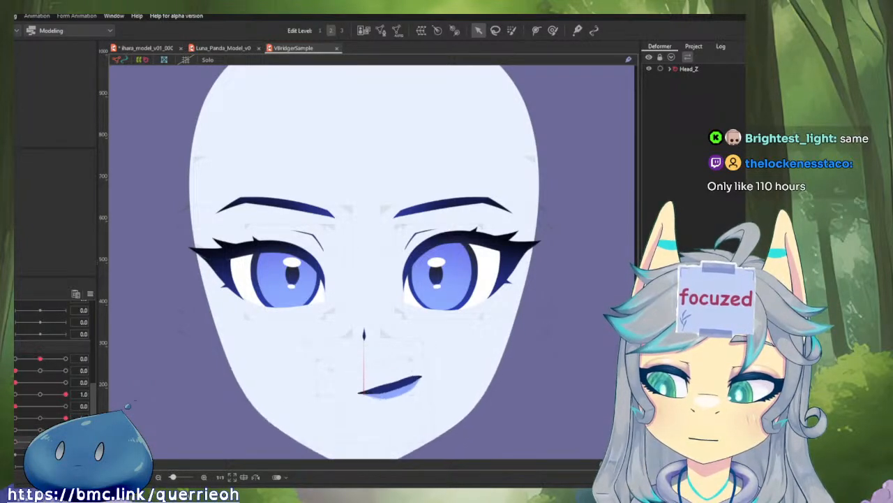
pyautogui.click(90, 296)
pyautogui.click(108, 311)
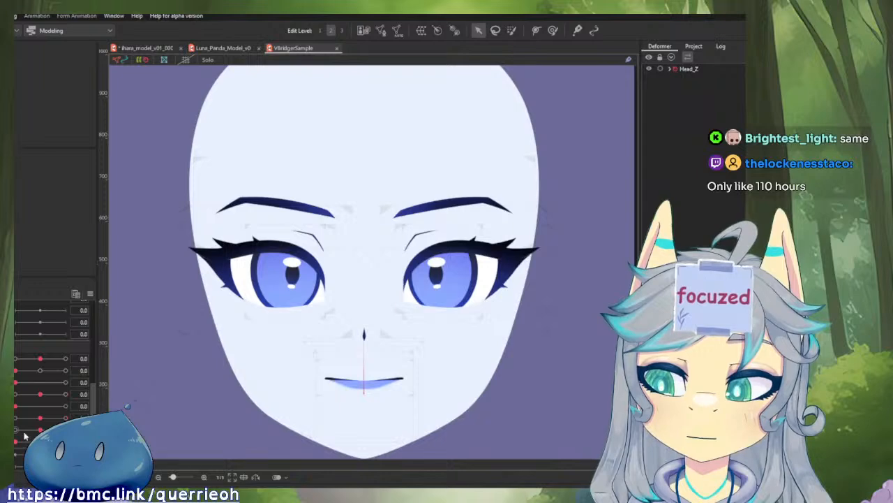
pyautogui.moveTo(40, 429)
pyautogui.mouseDown()
pyautogui.moveTo(65, 430)
pyautogui.moveTo(16, 430)
pyautogui.moveTo(65, 430)
pyautogui.moveTo(16, 430)
pyautogui.moveTo(66, 430)
pyautogui.moveTo(15, 430)
pyautogui.moveTo(38, 428)
pyautogui.mouseUp()
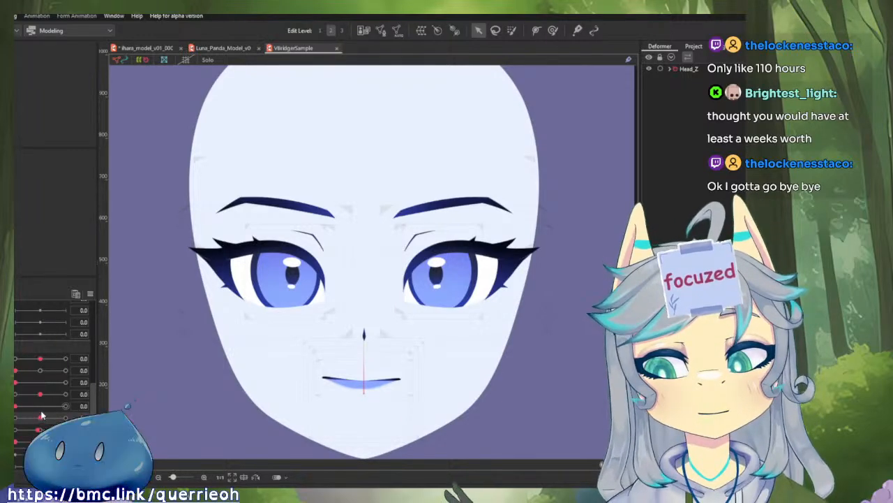
# - Inspect the sample's BottomLip and MouthBag meshes and their parent Pout warp deformer in the OuterMouth_XY hierarchy
pyautogui.scroll(2, 279, 160)
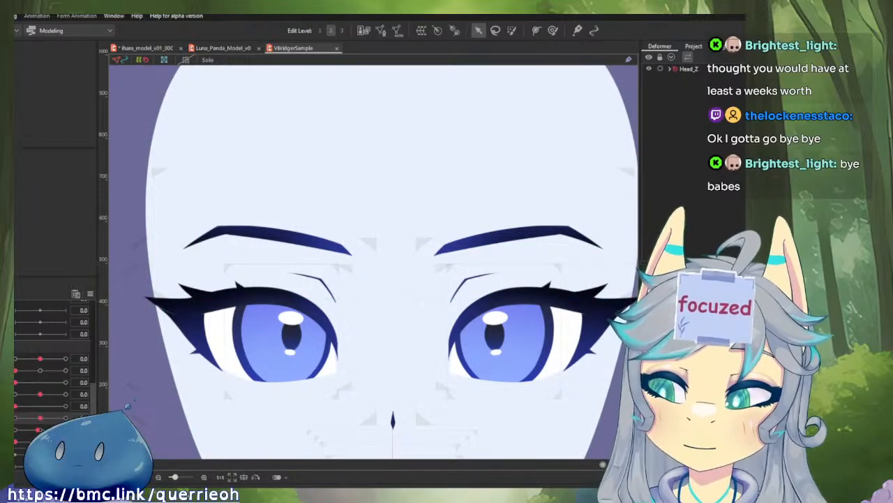
pyautogui.scroll(-2, 433, 300)
pyautogui.moveTo(433, 303); pyautogui.dragTo(437, 202)
pyautogui.scroll(2, 439, 210)
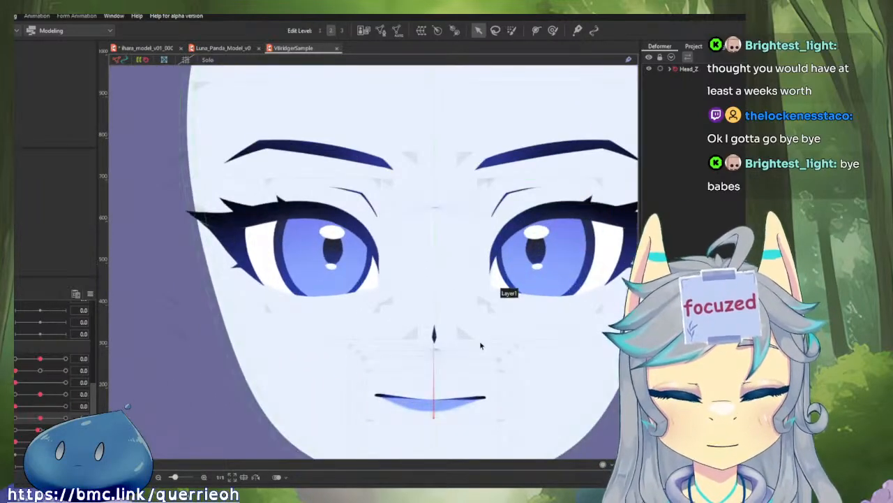
pyautogui.click(469, 403)
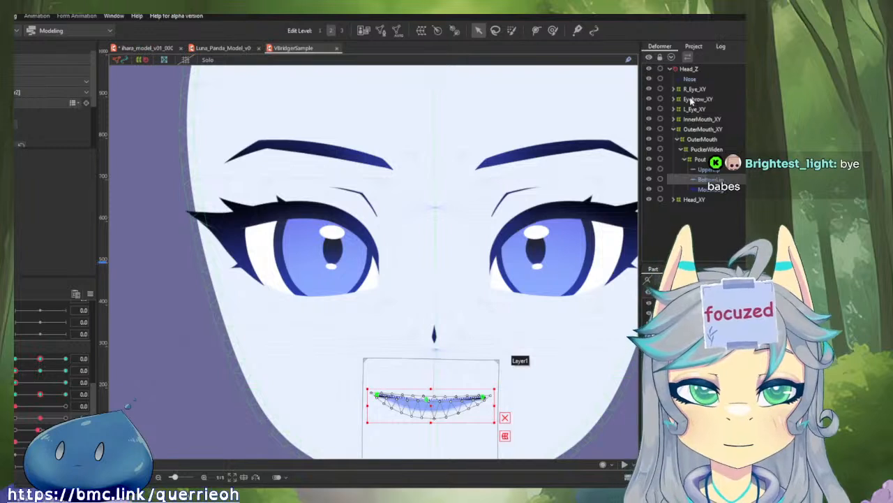
pyautogui.click(705, 188)
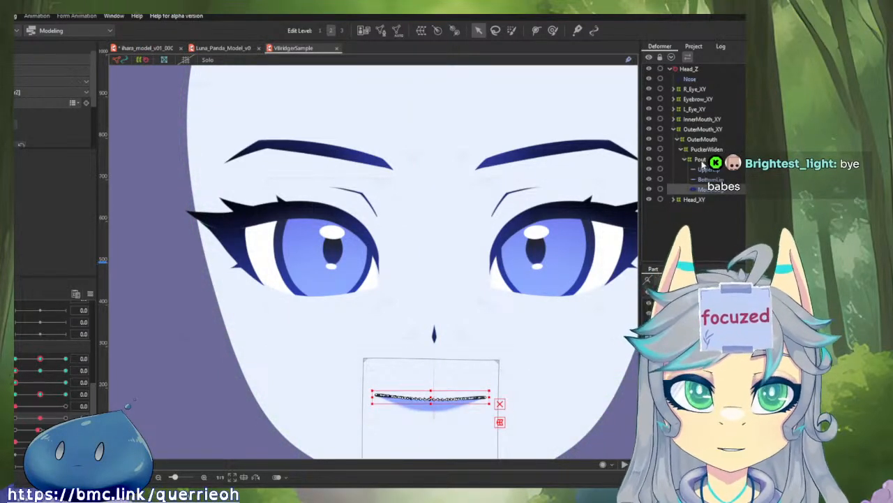
pyautogui.click(700, 159)
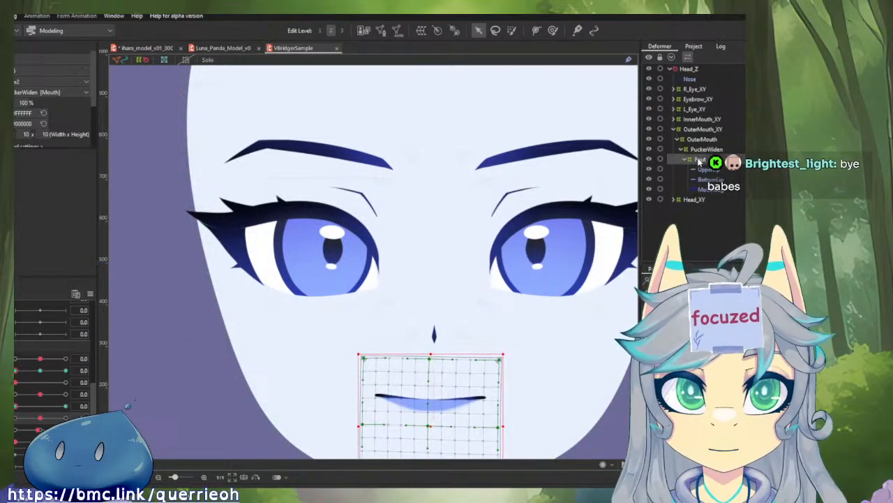
# - Preview the Pout deformer with the mouth opened to 1.0 and 0.5 and its pout parameter at 1.0, then return both to 0
pyautogui.click(90, 294)
pyautogui.click(110, 296)
pyautogui.moveTo(15, 371); pyautogui.dragTo(75, 369)
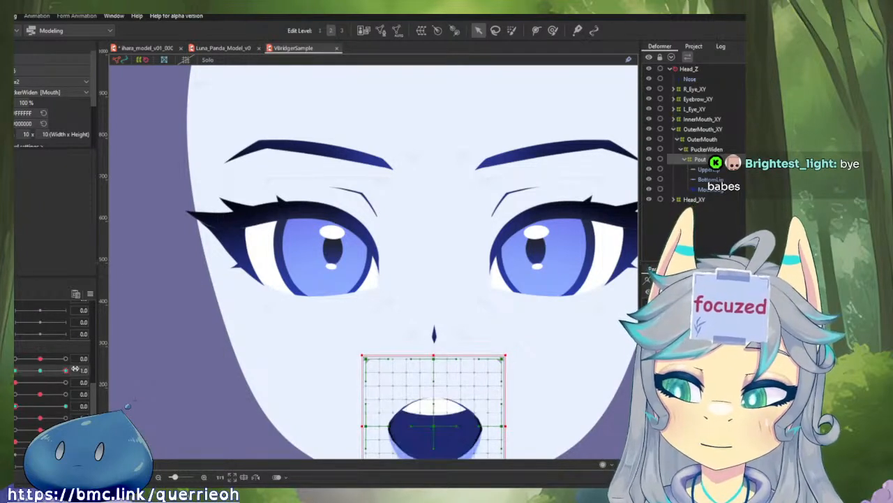
pyautogui.click(39, 370)
pyautogui.moveTo(279, 370); pyautogui.dragTo(242, 309)
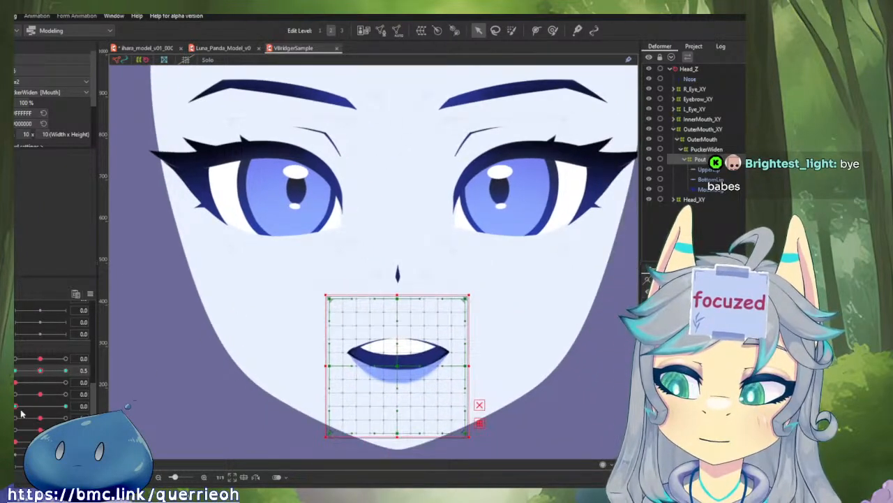
pyautogui.moveTo(16, 407); pyautogui.dragTo(81, 405)
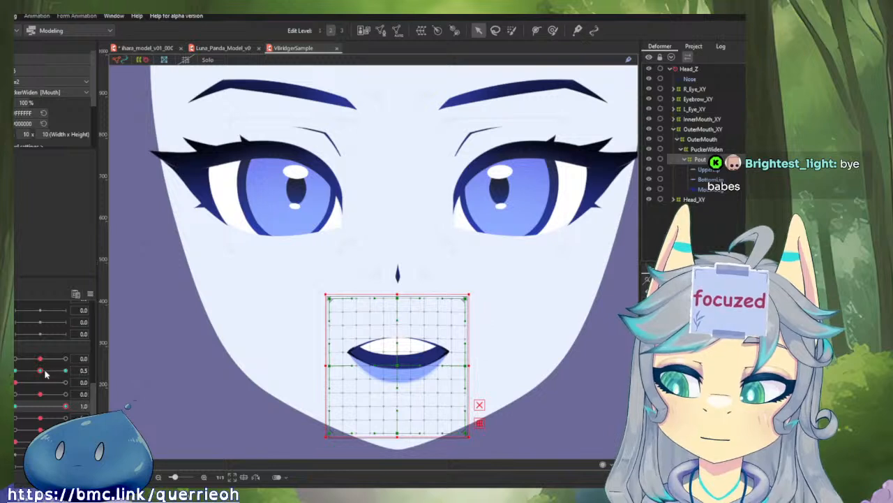
pyautogui.moveTo(43, 371); pyautogui.dragTo(13, 372)
pyautogui.moveTo(66, 406)
pyautogui.mouseDown()
pyautogui.moveTo(14, 406)
pyautogui.moveTo(84, 407)
pyautogui.moveTo(13, 407)
pyautogui.moveTo(90, 409)
pyautogui.moveTo(60, 407)
pyautogui.moveTo(78, 407)
pyautogui.mouseUp()
pyautogui.moveTo(78, 407); pyautogui.dragTo(13, 406)
pyautogui.moveTo(13, 407)
pyautogui.mouseDown()
pyautogui.moveTo(78, 407)
pyautogui.moveTo(13, 407)
pyautogui.mouseUp()
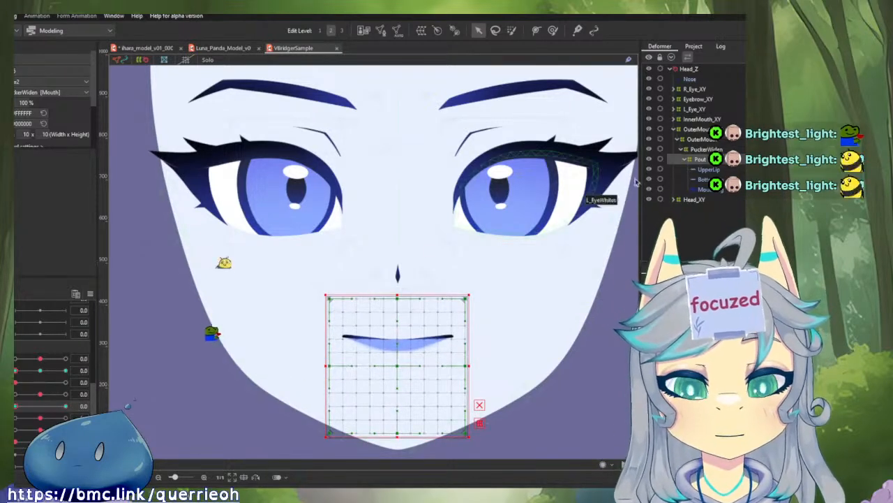
# - Preview the PuckerWiden deformer widening the mouth, both closed and opened to 1.0, then reset the parameters
pyautogui.click(394, 260)
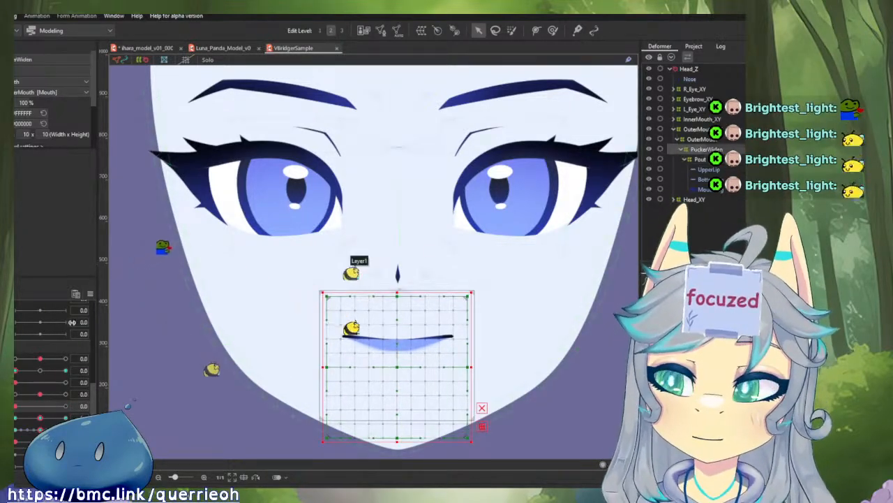
pyautogui.rightClick(99, 287)
pyautogui.click(44, 408)
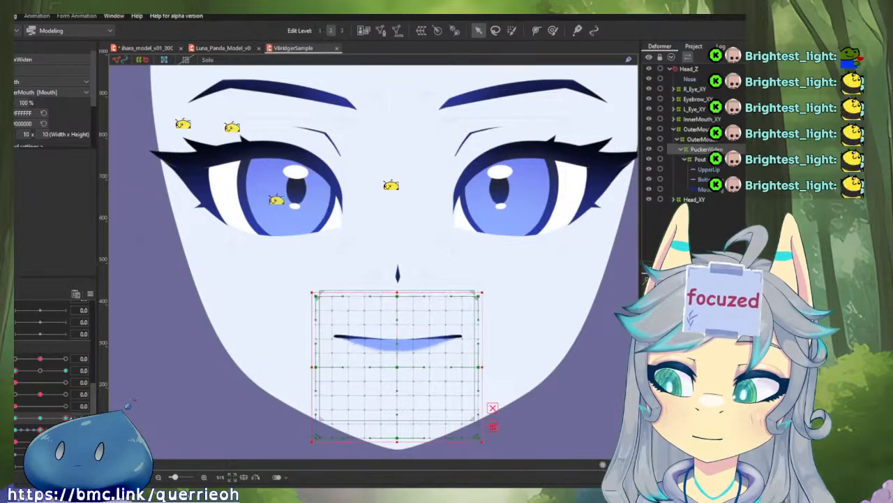
pyautogui.moveTo(40, 370); pyautogui.dragTo(93, 371)
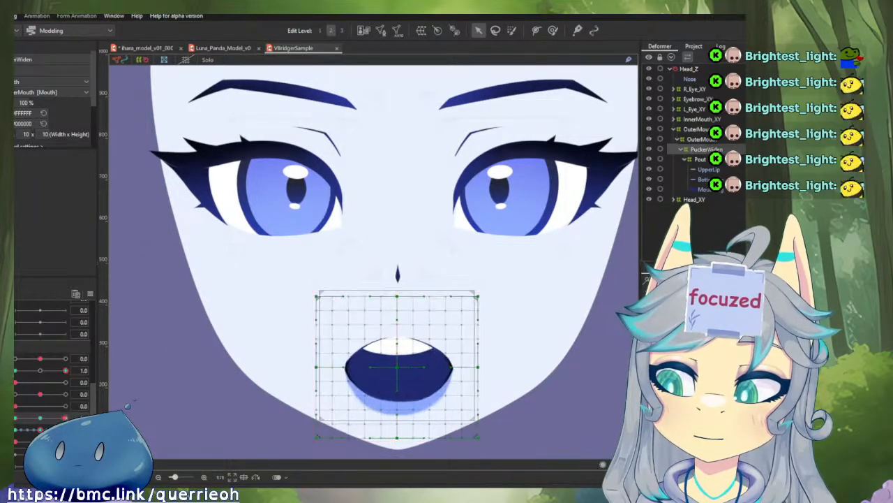
pyautogui.rightClick(97, 297)
pyautogui.click(133, 323)
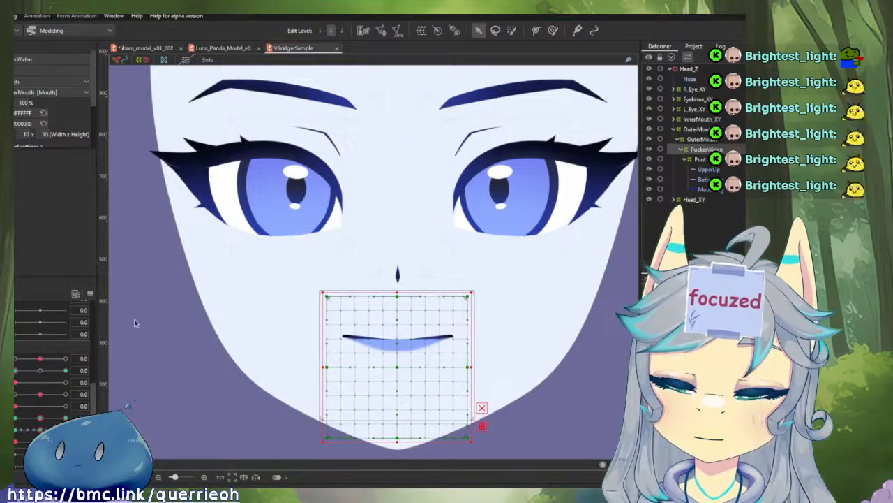
# - Examine the OuterMouth and OuterMouth_XY warp deformers with the sample's mouth opened to 1.0
pyautogui.click(697, 139)
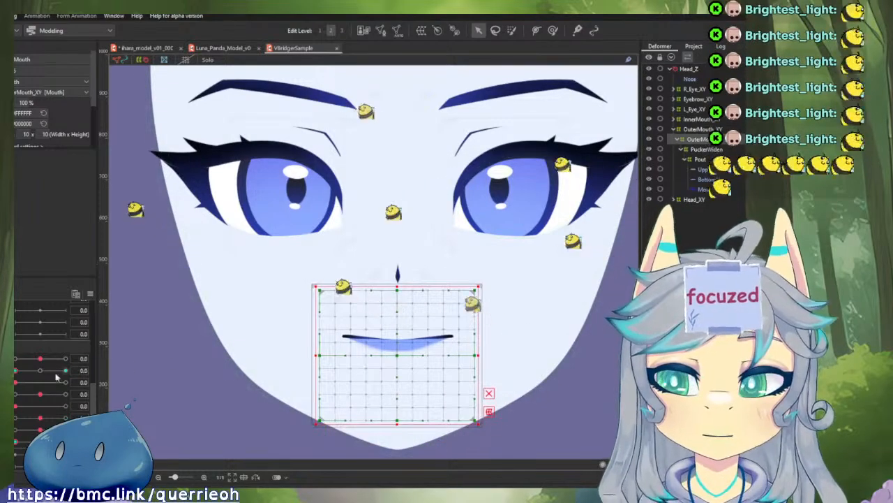
pyautogui.click(32, 378)
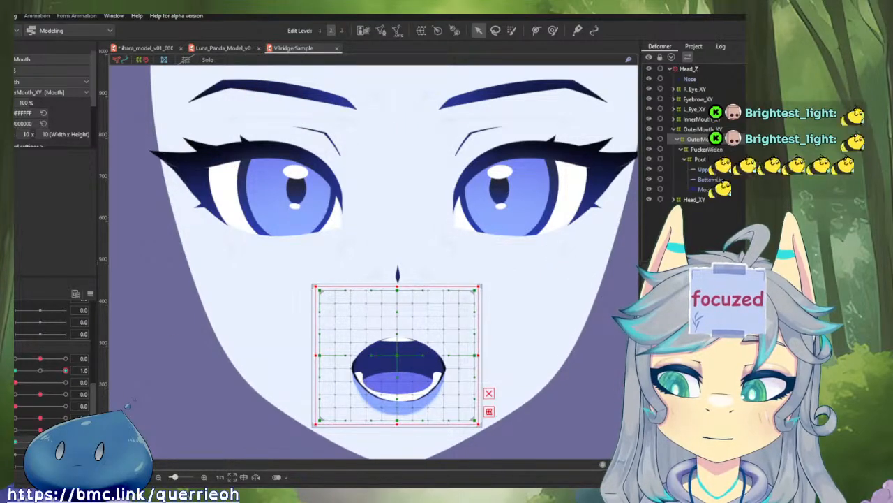
pyautogui.click(698, 130)
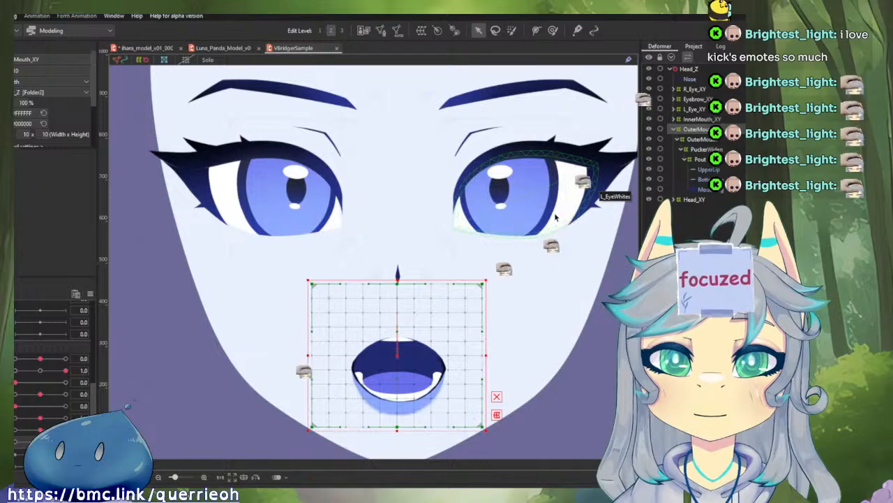
# - Recheck the Pout deformer's mouth opening and pout parameters, and return both to 0
pyautogui.click(695, 160)
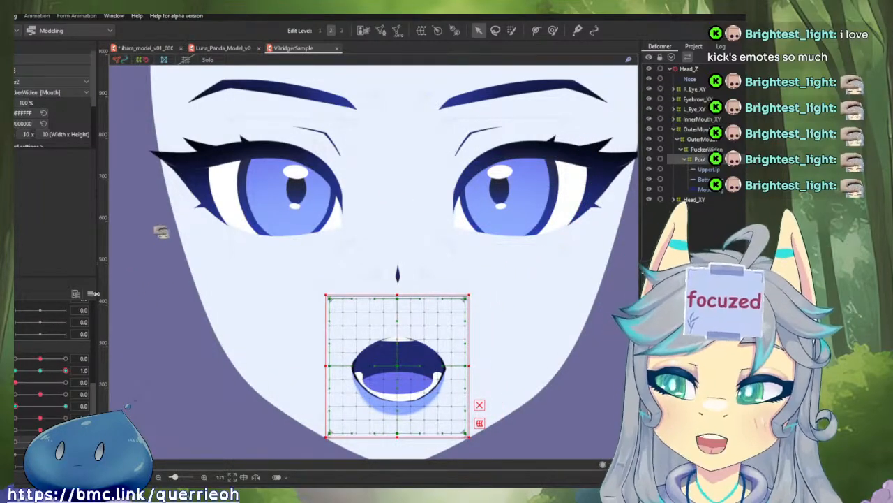
pyautogui.click(90, 293)
pyautogui.click(118, 399)
pyautogui.moveTo(21, 372)
pyautogui.mouseDown()
pyautogui.moveTo(65, 371)
pyautogui.moveTo(21, 372)
pyautogui.mouseUp()
pyautogui.moveTo(26, 406); pyautogui.dragTo(13, 374)
pyautogui.moveTo(36, 408); pyautogui.dragTo(13, 408)
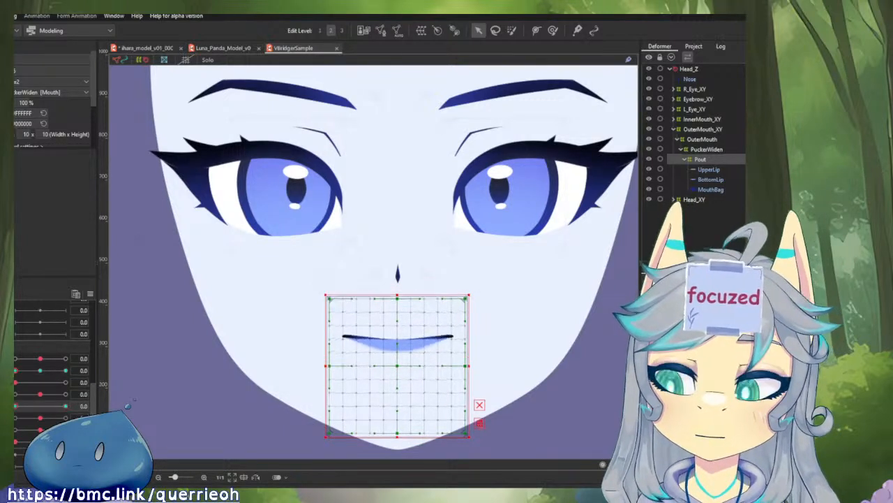
# - Compare the sheep's mouth deformer with the Pout and PuckerWiden warp deformers in VBridgerSample
pyautogui.click(149, 50)
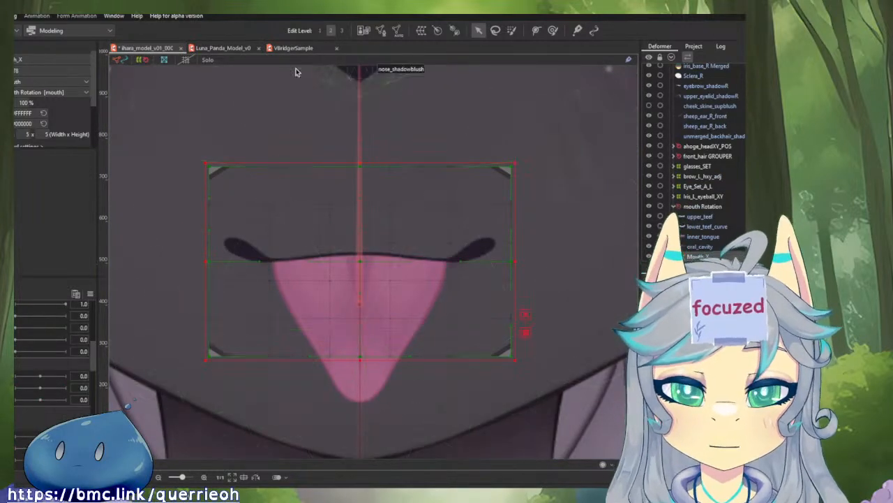
pyautogui.click(278, 49)
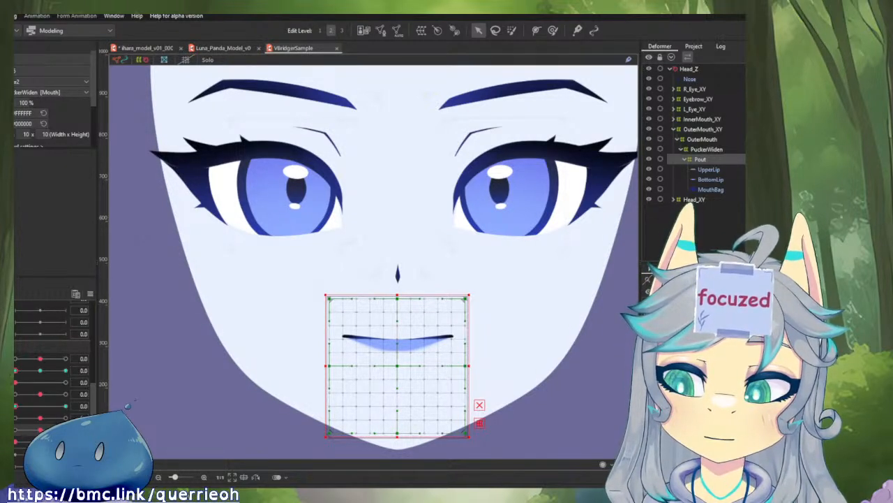
pyautogui.click(707, 150)
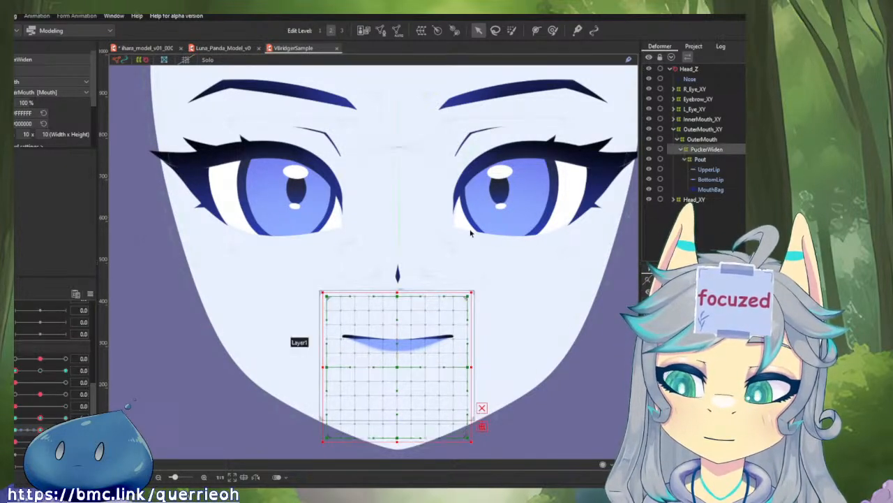
pyautogui.click(701, 160)
pyautogui.click(705, 150)
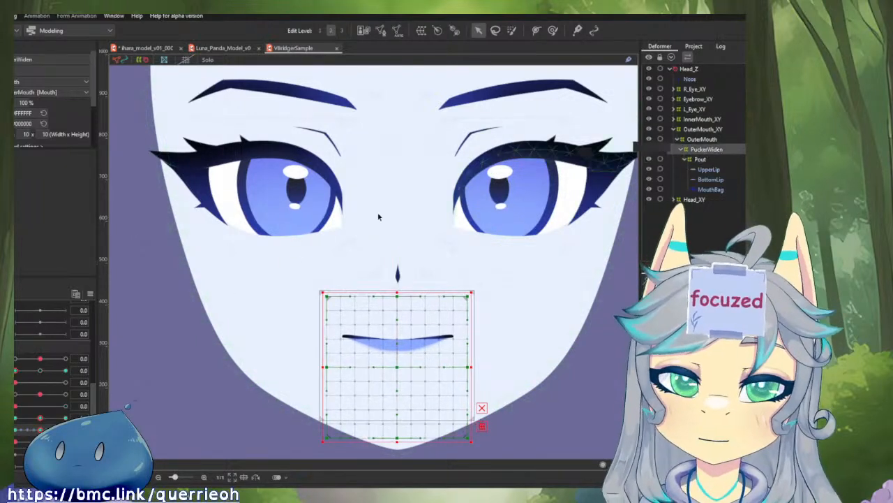
# - Preview PuckerWiden puckering and shifting the mouth sideways while opened to 0.5 and 1.0, then reset the parameters
pyautogui.click(39, 371)
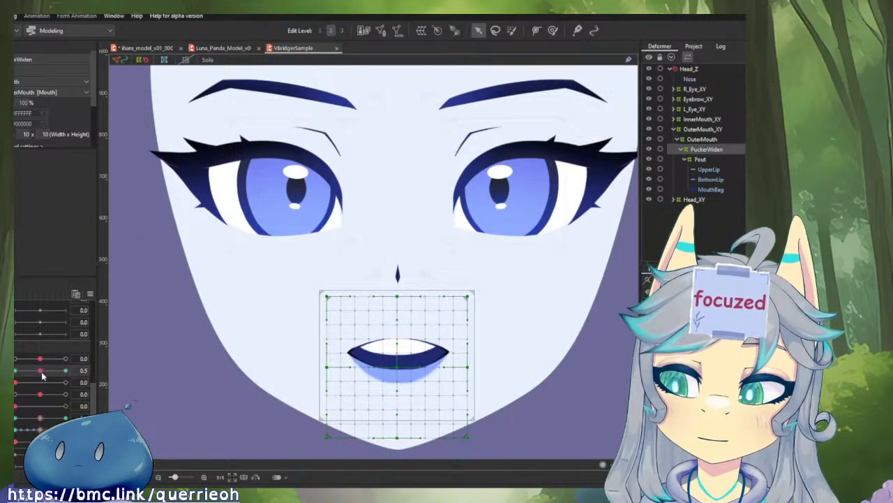
pyautogui.click(42, 416)
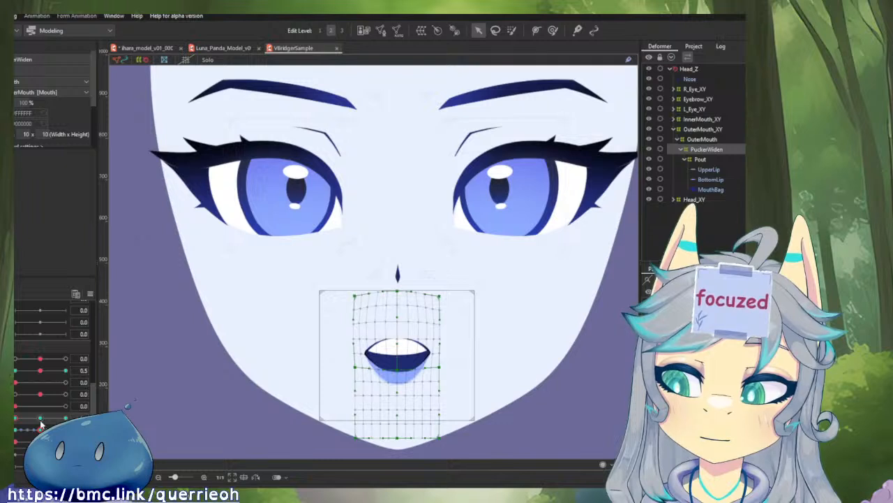
pyautogui.moveTo(40, 424); pyautogui.dragTo(65, 425)
pyautogui.moveTo(29, 376); pyautogui.dragTo(65, 370)
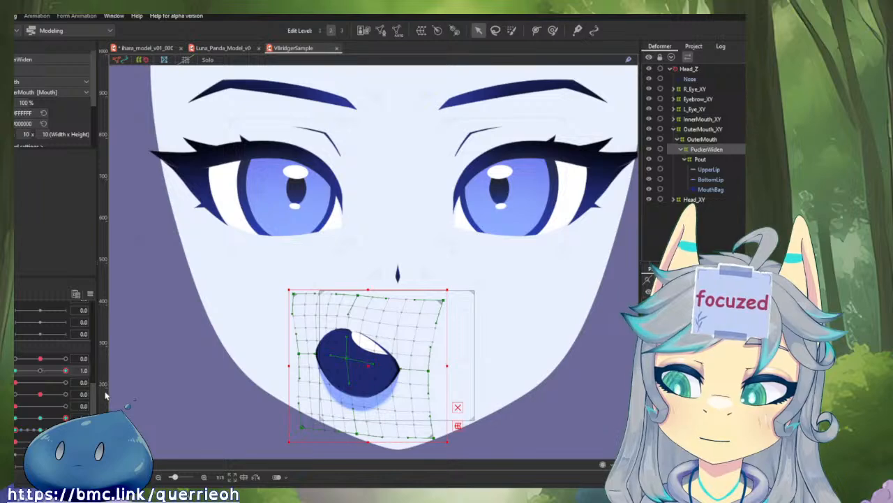
pyautogui.click(91, 291)
pyautogui.click(103, 296)
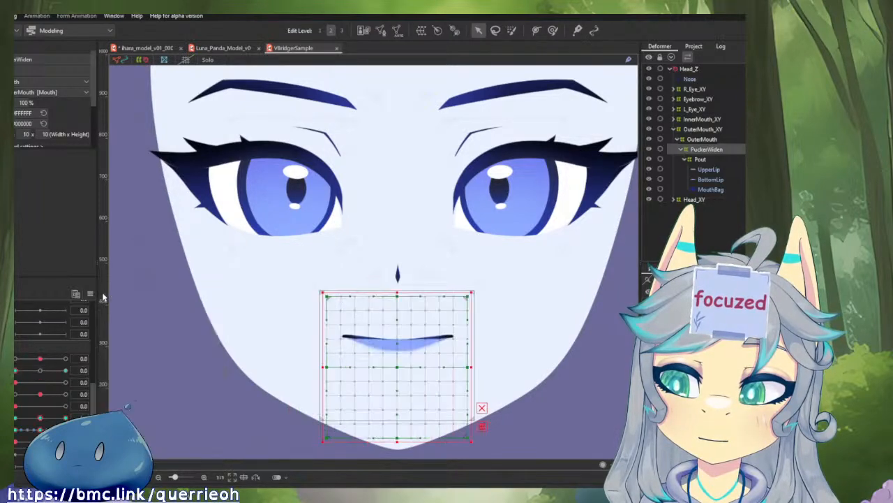
# - Preview the closed mouth shifting sideways with PuckerWiden's sideways parameter at 1.0, resetting it once between tries
pyautogui.moveTo(40, 429); pyautogui.dragTo(65, 429)
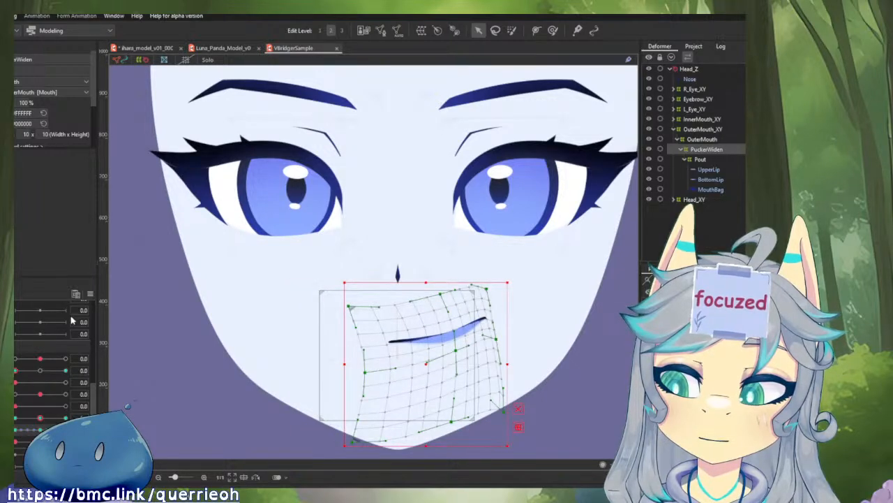
pyautogui.click(91, 291)
pyautogui.click(108, 296)
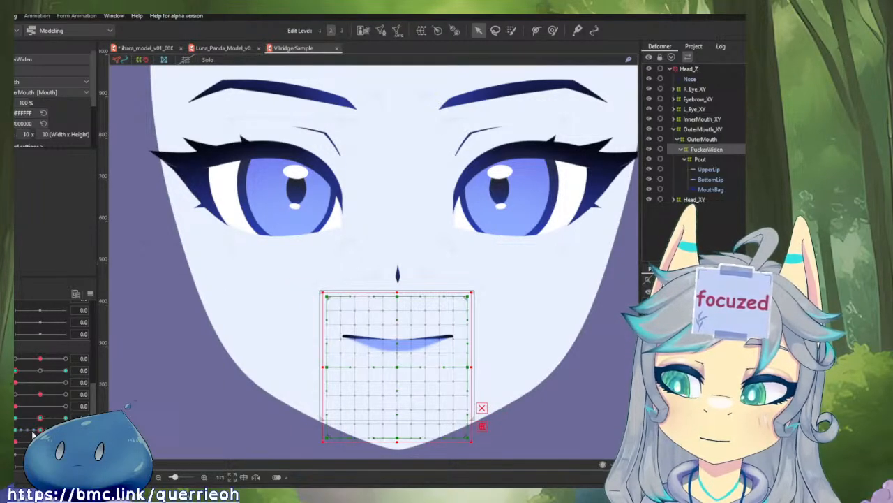
pyautogui.moveTo(32, 433); pyautogui.dragTo(63, 431)
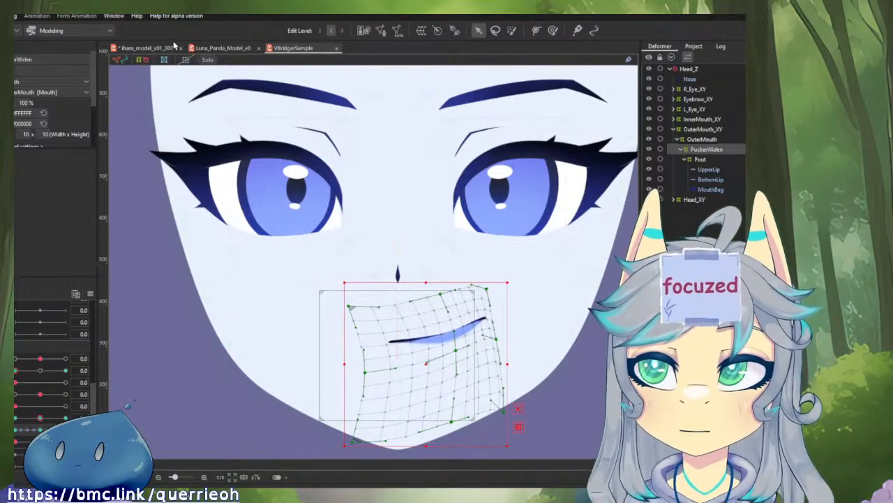
# - Switch to the sheep model and collapse the Mouth_X warp deformer under mouth Rotation
pyautogui.click(174, 47)
pyautogui.moveTo(422, 272); pyautogui.dragTo(465, 318)
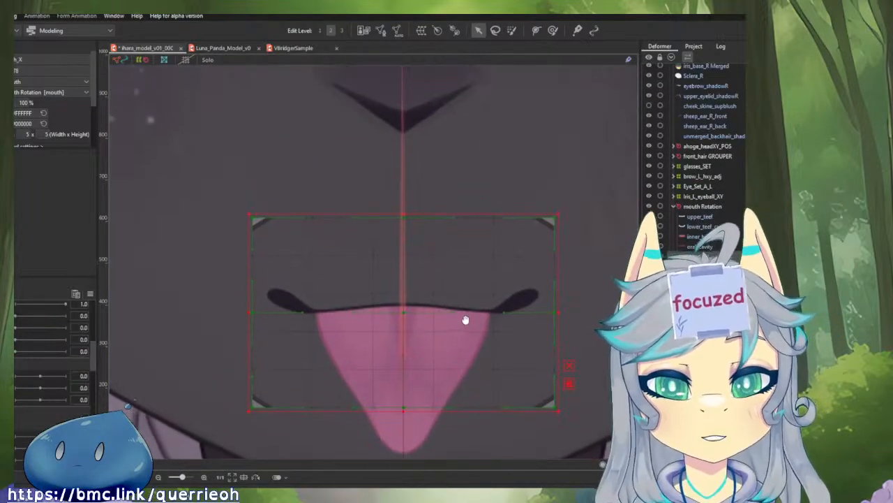
pyautogui.scroll(-1, 711, 209)
pyautogui.click(698, 221)
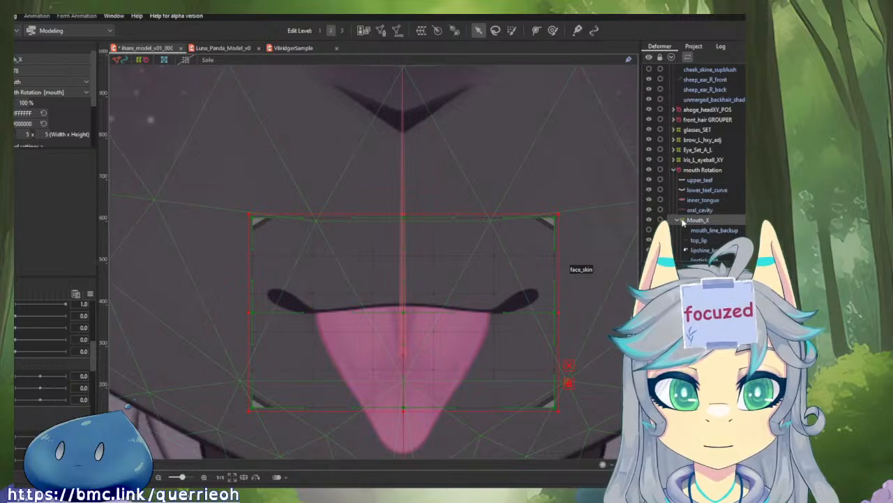
pyautogui.click(679, 221)
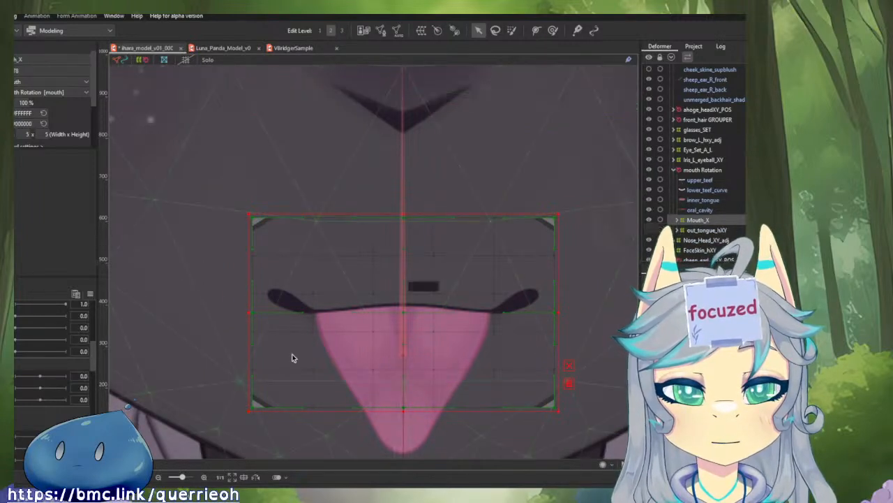
# - Add a new parameter to the sheep model's parameter list
pyautogui.scroll(-3, 42, 377)
pyautogui.scroll(-3, 15, 377)
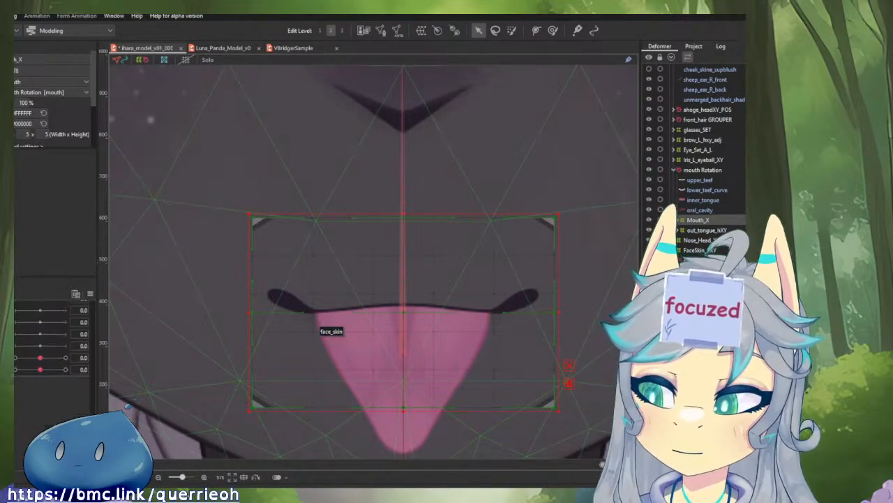
pyautogui.scroll(-2, 42, 377)
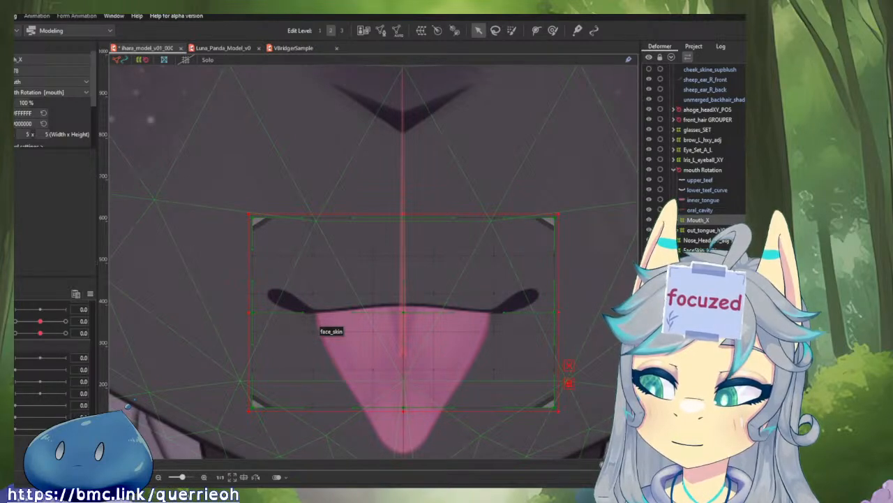
pyautogui.rightClick(15, 383)
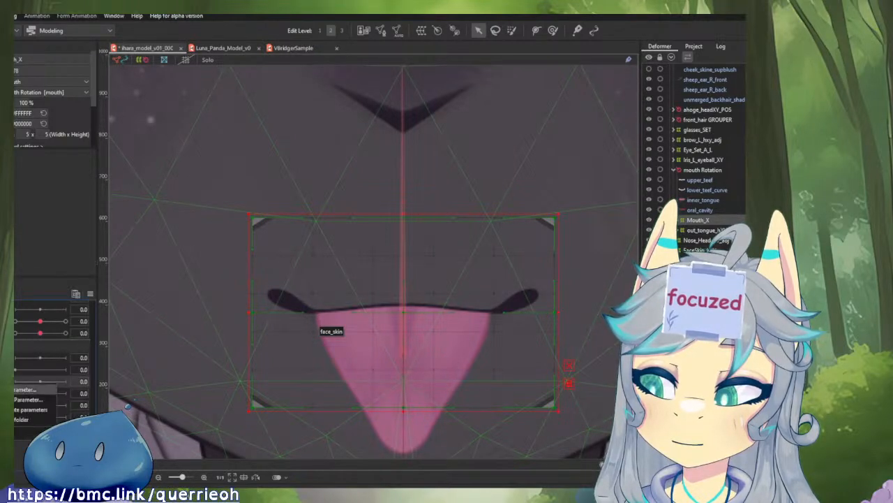
pyautogui.click(17, 410)
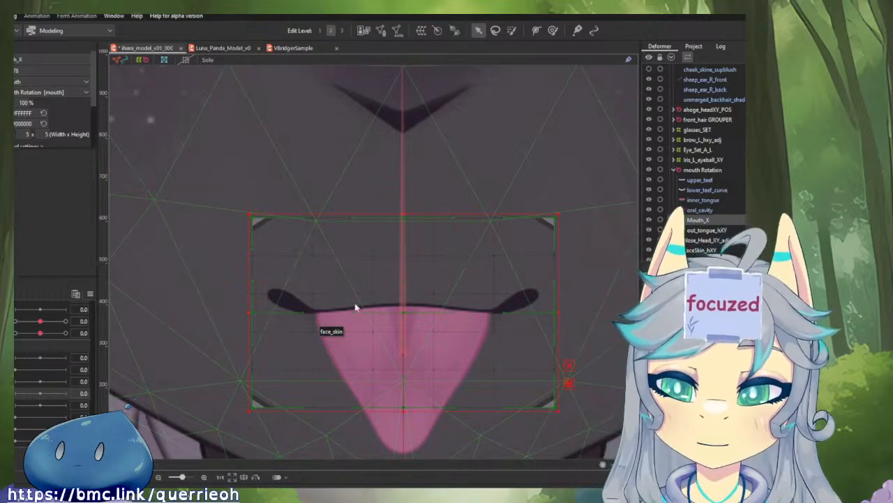
pyautogui.scroll(-2, 21, 365)
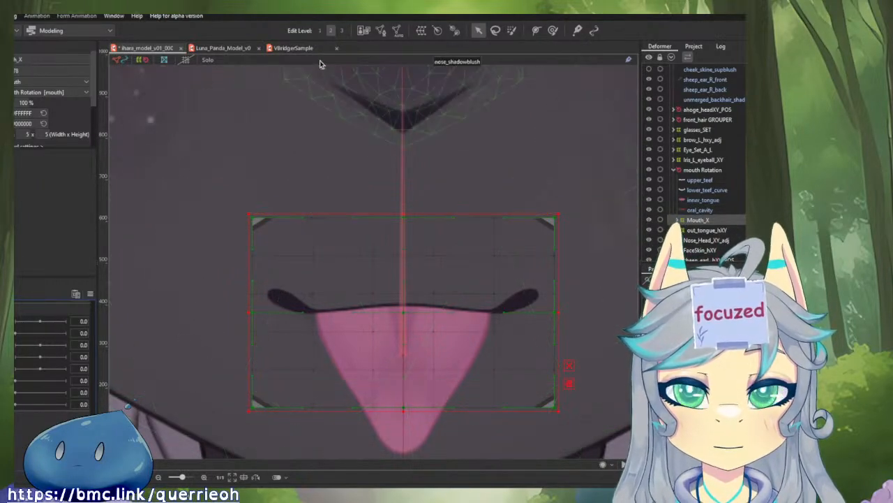
# - Switch to VBridgerSample, reset its parameters and open the mouth slightly to 0.6
pyautogui.click(279, 49)
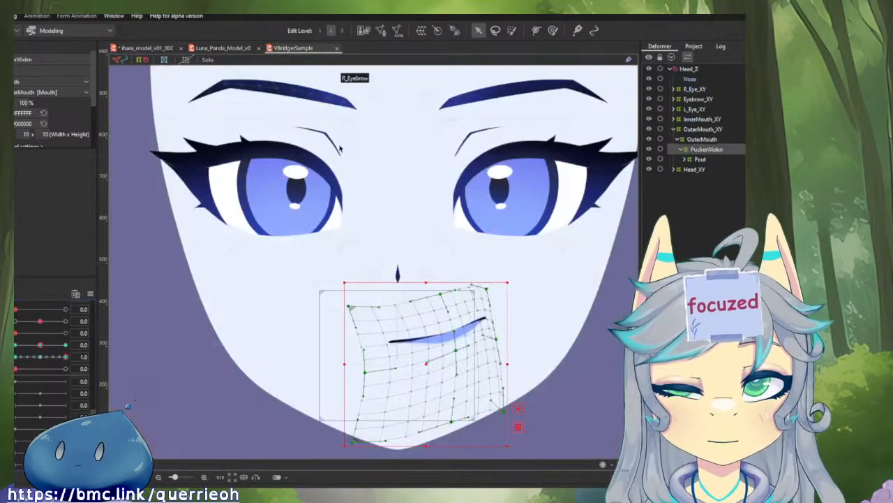
pyautogui.click(89, 294)
pyautogui.click(140, 293)
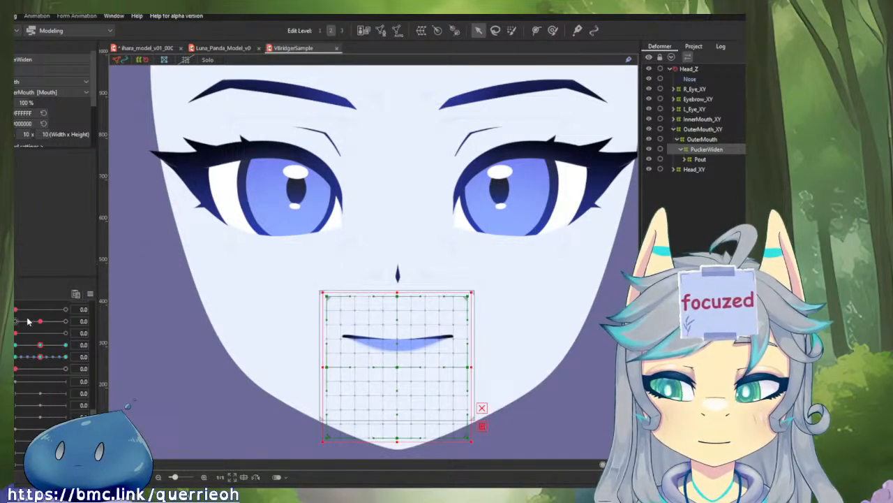
pyautogui.click(53, 309)
pyautogui.moveTo(54, 309); pyautogui.dragTo(42, 309)
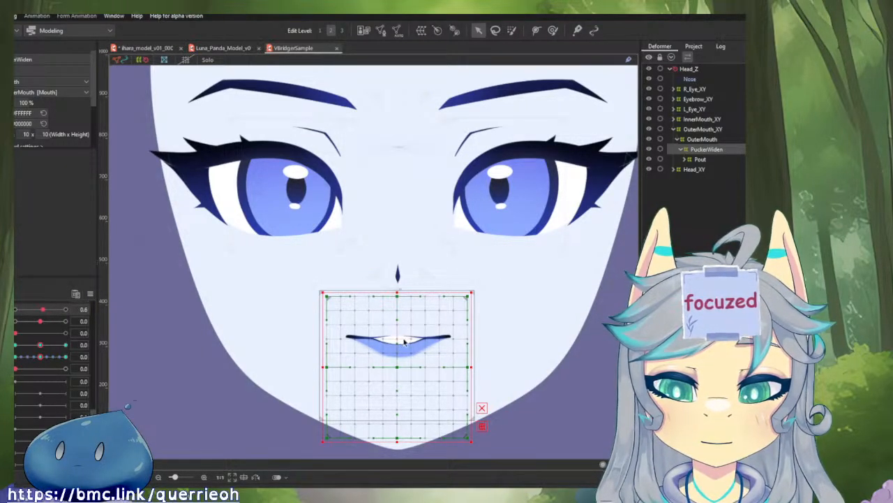
# - Examine the sample's Head_XY and Pout deformers and the UpperLip, BottomLip and MouthBag meshes
pyautogui.click(682, 171)
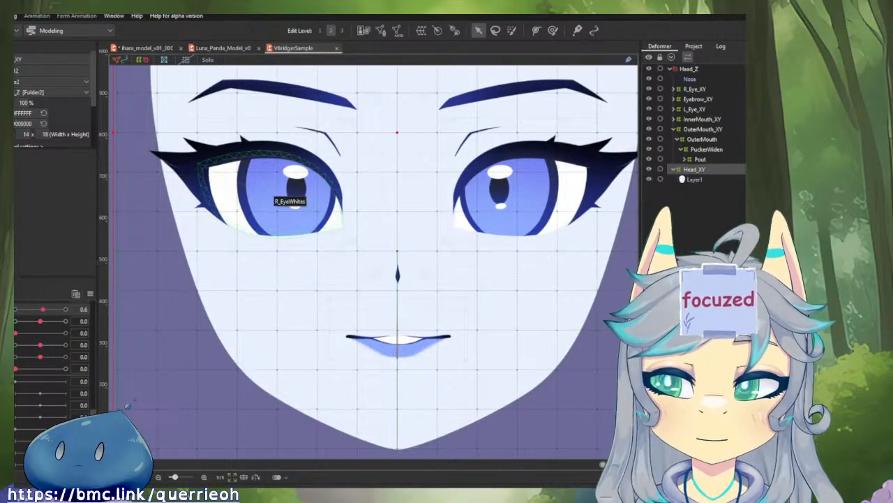
pyautogui.click(699, 160)
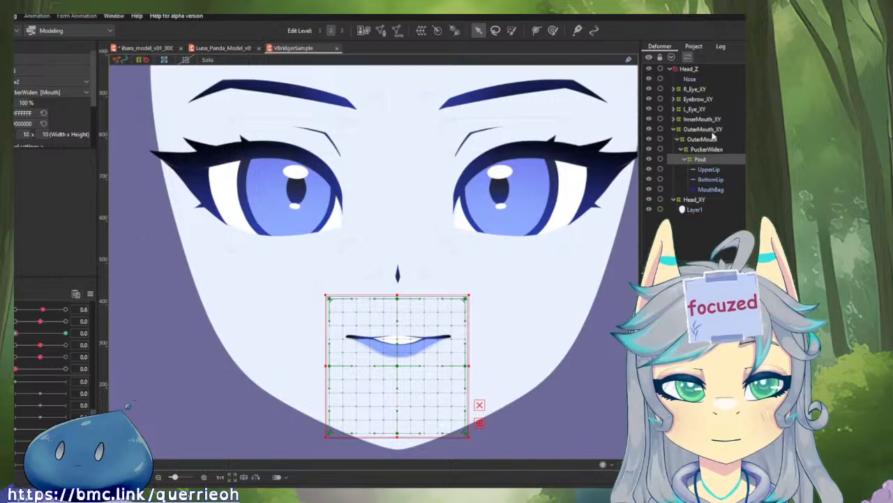
pyautogui.click(708, 169)
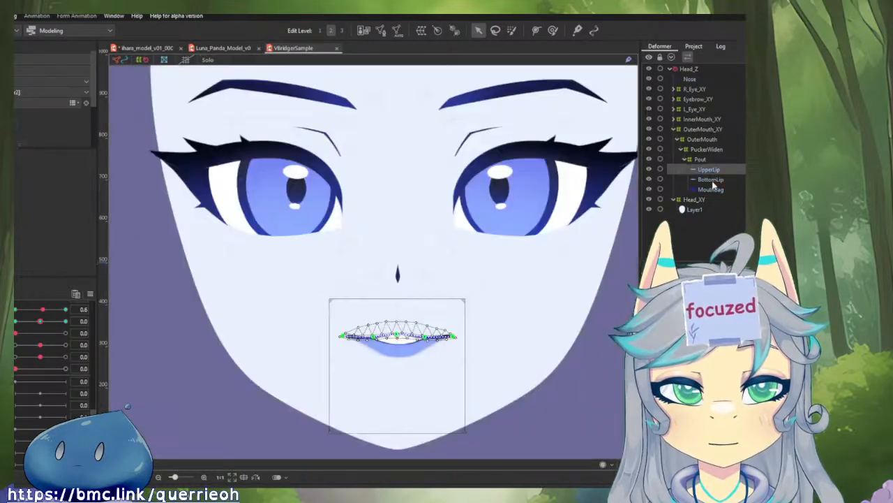
pyautogui.click(712, 180)
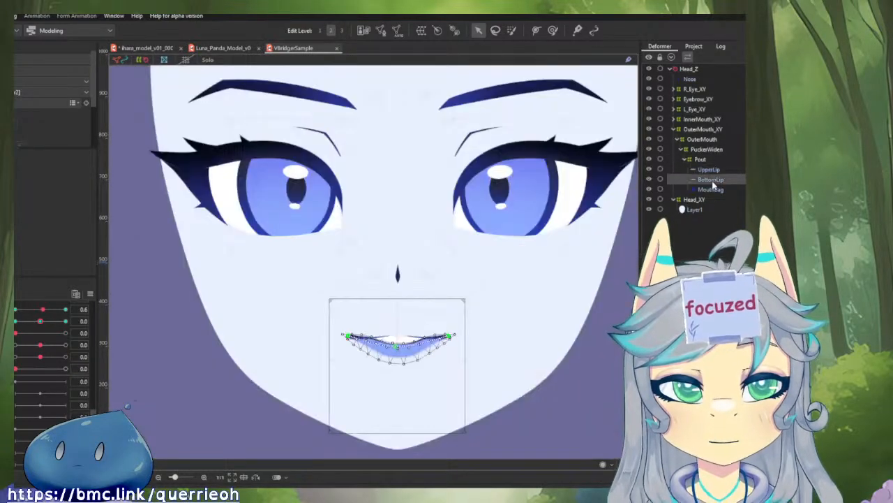
pyautogui.click(711, 189)
pyautogui.click(711, 180)
pyautogui.click(715, 189)
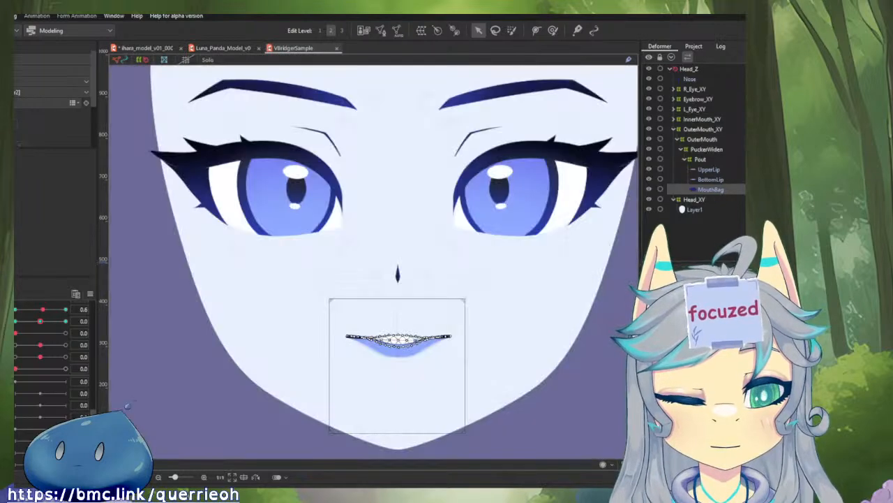
# - Inspect the BottomTeethDark mesh of InnerMouth_XY in solo view, test and reset the parameters, and deselect it
pyautogui.click(399, 343)
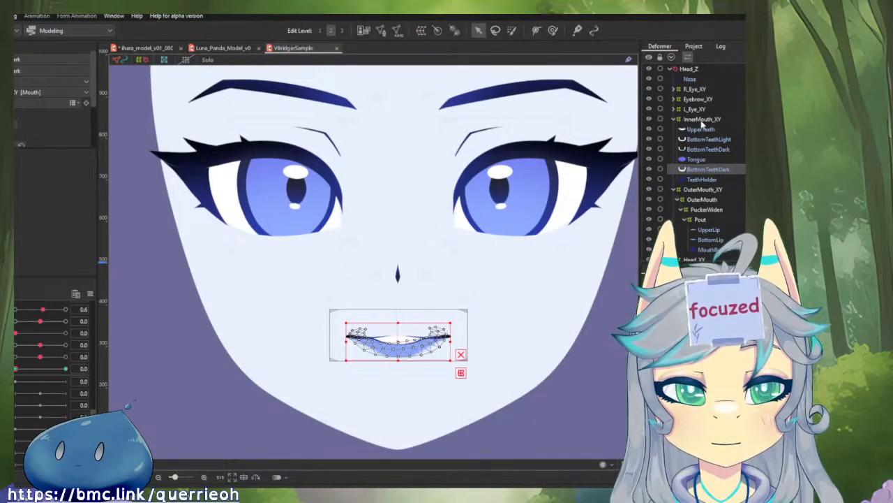
pyautogui.click(682, 170)
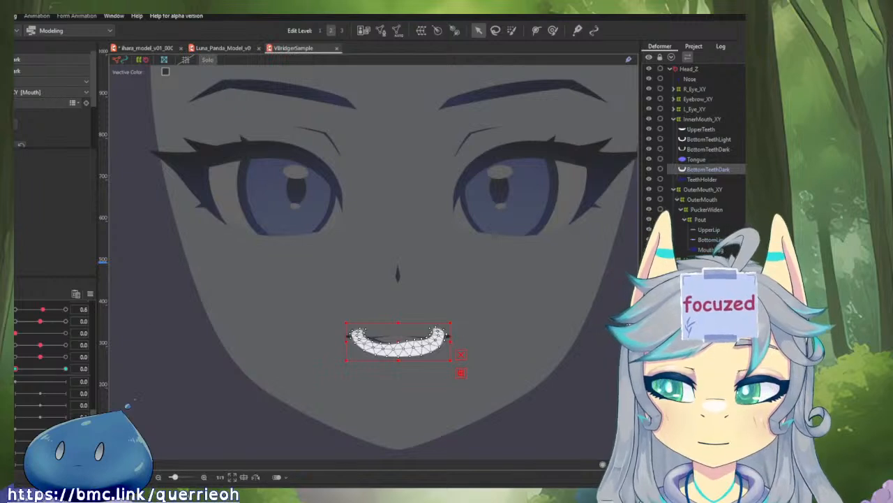
pyautogui.scroll(3, 50, 359)
pyautogui.click(90, 294)
pyautogui.click(105, 295)
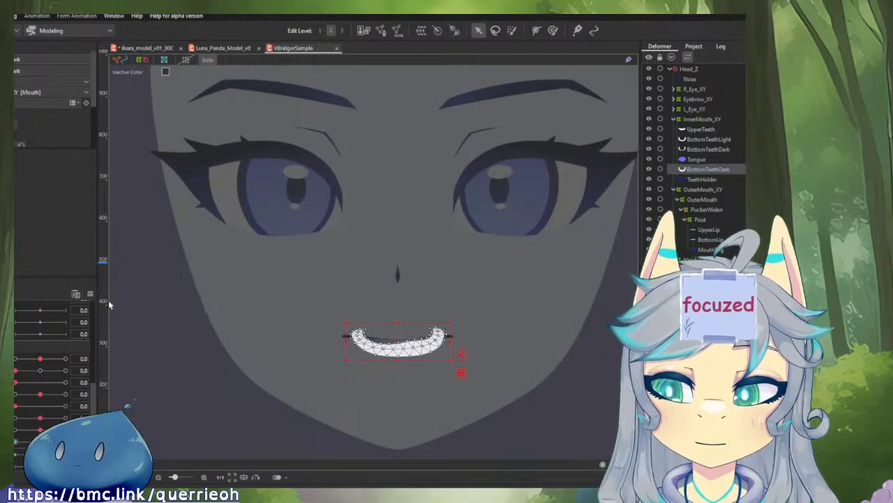
pyautogui.moveTo(40, 358); pyautogui.dragTo(91, 372)
pyautogui.click(90, 293)
pyautogui.click(104, 295)
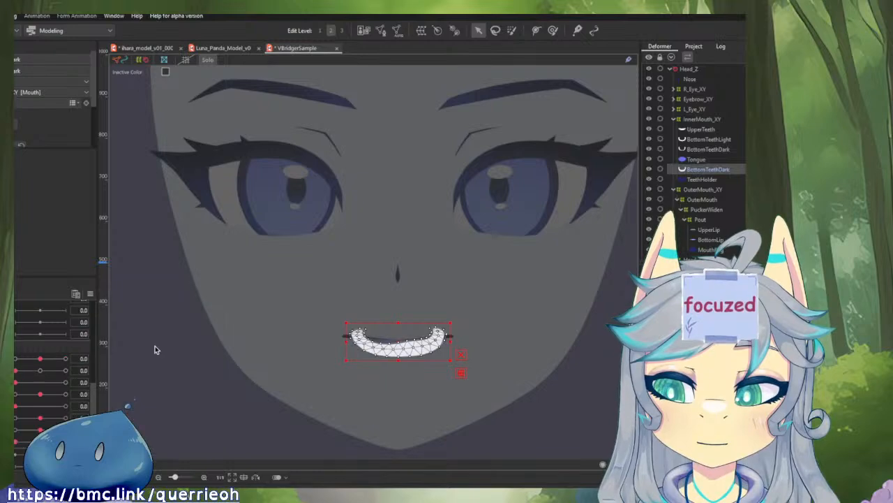
pyautogui.click(155, 346)
# - Preview the sample's whole mouth opened wide with its inner and outer mouth parts showing
pyautogui.moveTo(39, 358); pyautogui.dragTo(59, 358)
pyautogui.scroll(2, 26, 367)
pyautogui.scroll(2, 26, 367)
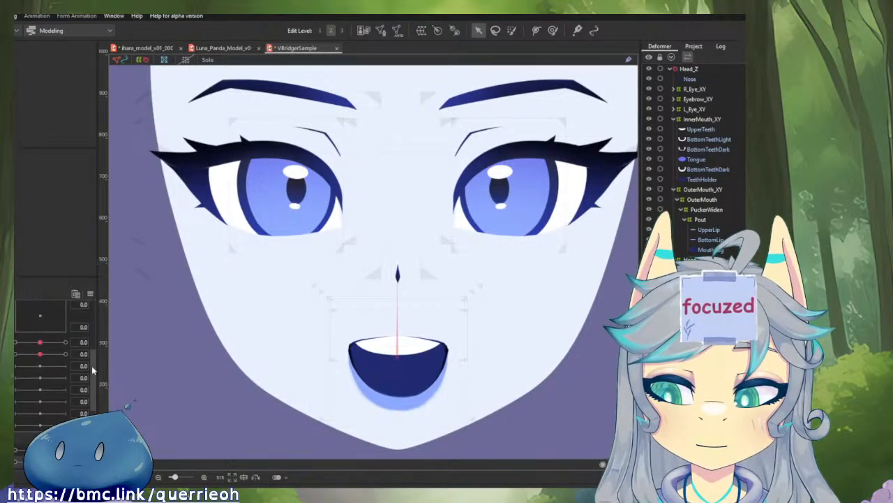
pyautogui.moveTo(290, 336); pyautogui.dragTo(271, 363)
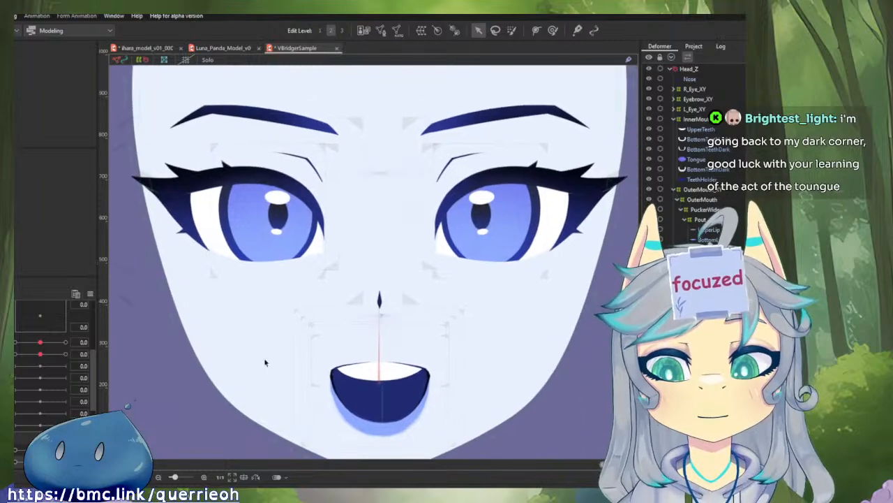
# - Test the sample's brow and eyelid parameters until both eyes are closed, and reset all parameters to their defaults
pyautogui.click(12, 348)
pyautogui.moveTo(41, 358); pyautogui.dragTo(12, 359)
pyautogui.scroll(1, 40, 365)
pyautogui.scroll(1, 41, 359)
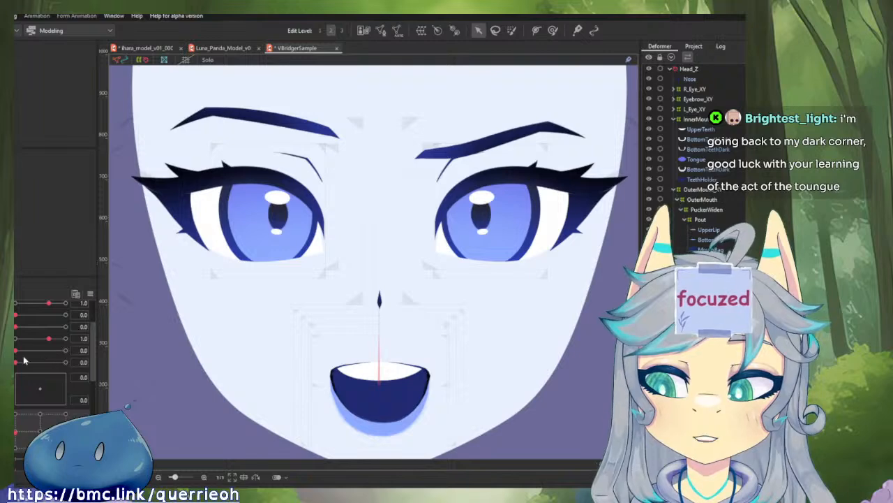
pyautogui.scroll(1, 14, 370)
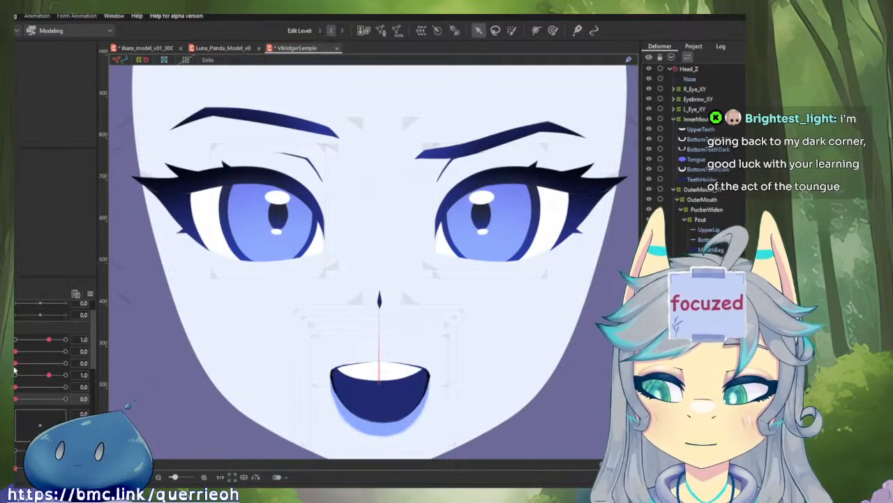
pyautogui.moveTo(16, 385); pyautogui.dragTo(67, 363)
pyautogui.moveTo(16, 352)
pyautogui.mouseDown()
pyautogui.moveTo(67, 354)
pyautogui.moveTo(16, 345)
pyautogui.mouseUp()
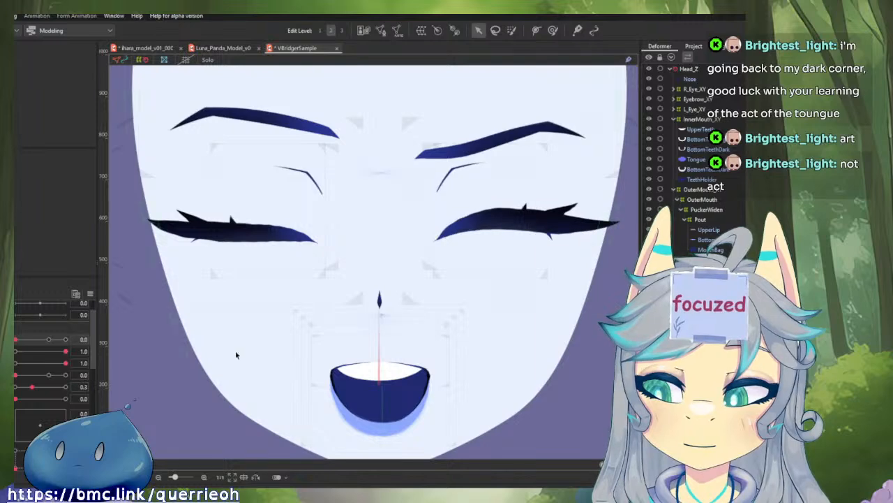
pyautogui.scroll(-5, 44, 396)
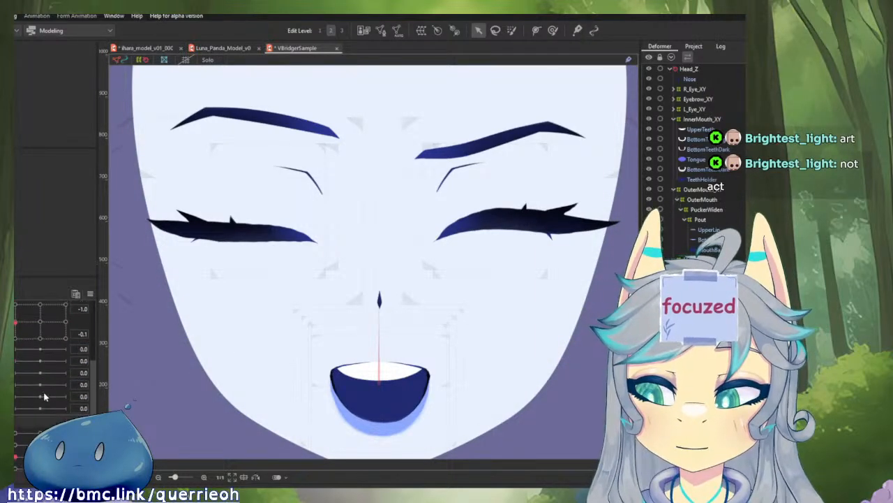
pyautogui.scroll(3, 44, 396)
pyautogui.click(92, 294)
pyautogui.click(110, 294)
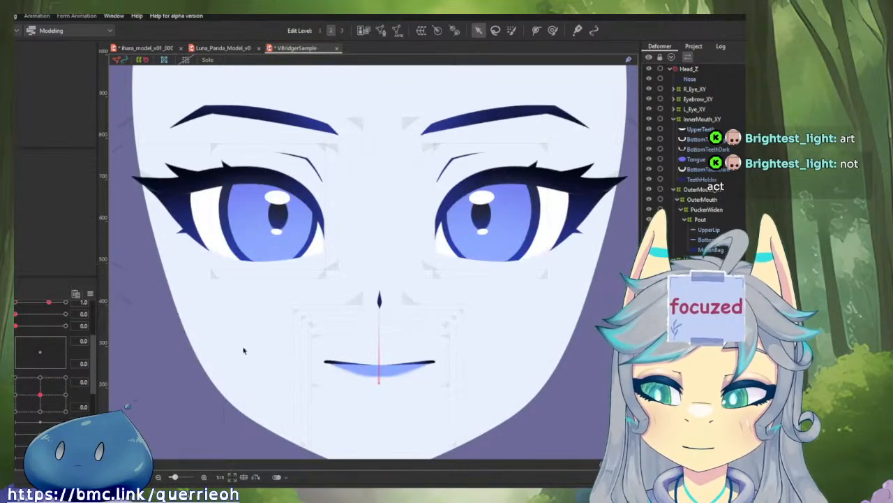
# - Check the sample's BottomTeethDark mesh and its parameter keys, and select lower_teef_curve in the sheep model for comparison
pyautogui.moveTo(468, 324); pyautogui.dragTo(419, 303)
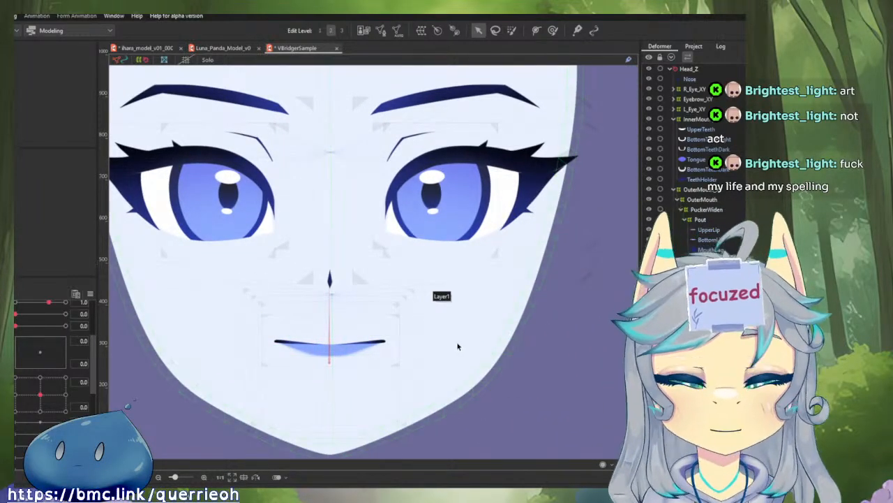
pyautogui.scroll(-1, 737, 246)
pyautogui.click(710, 136)
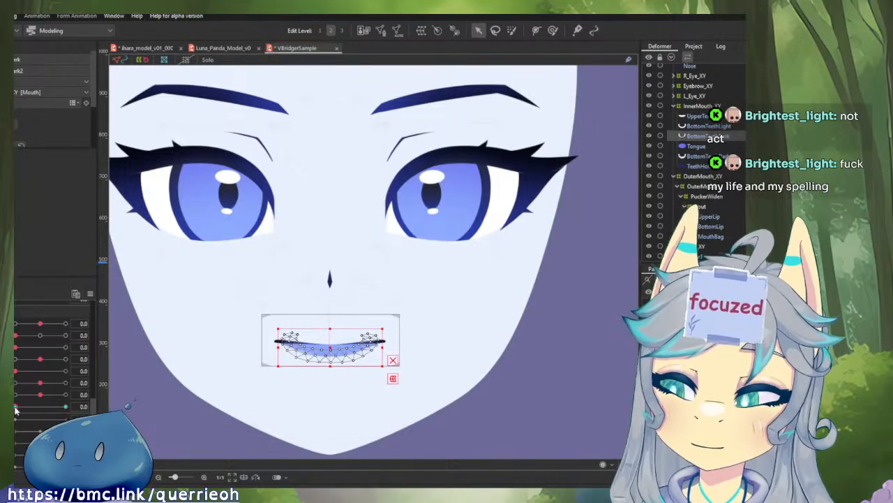
pyautogui.click(168, 49)
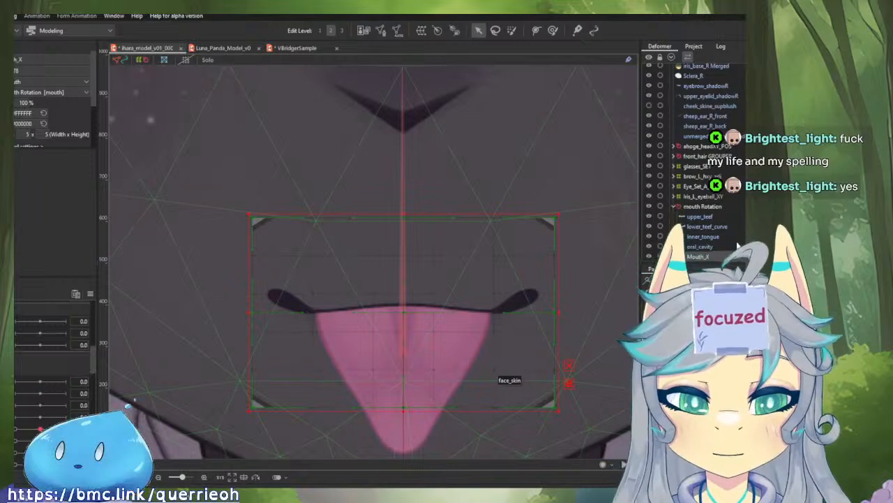
pyautogui.click(705, 226)
# - Switch to the panda model, preview its Mouth_Size deformer at 1.0 and -1.0 on its two parameters, and return both to 0
pyautogui.click(223, 48)
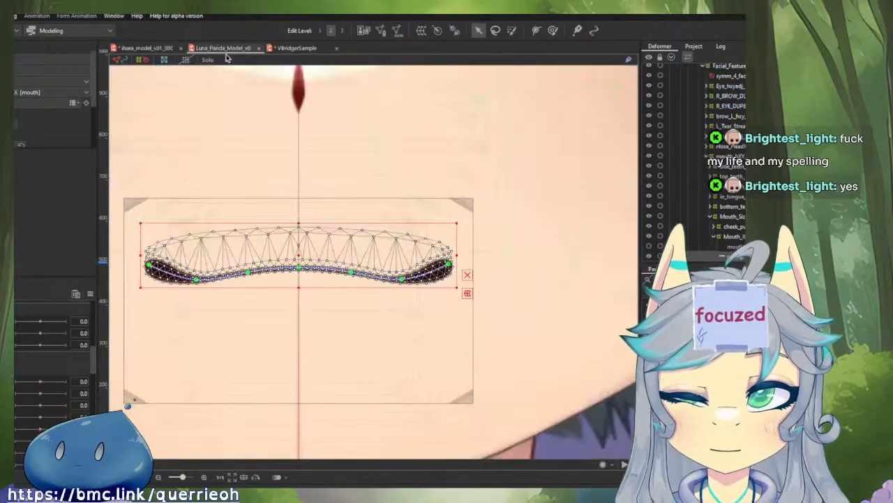
pyautogui.scroll(-2, 743, 239)
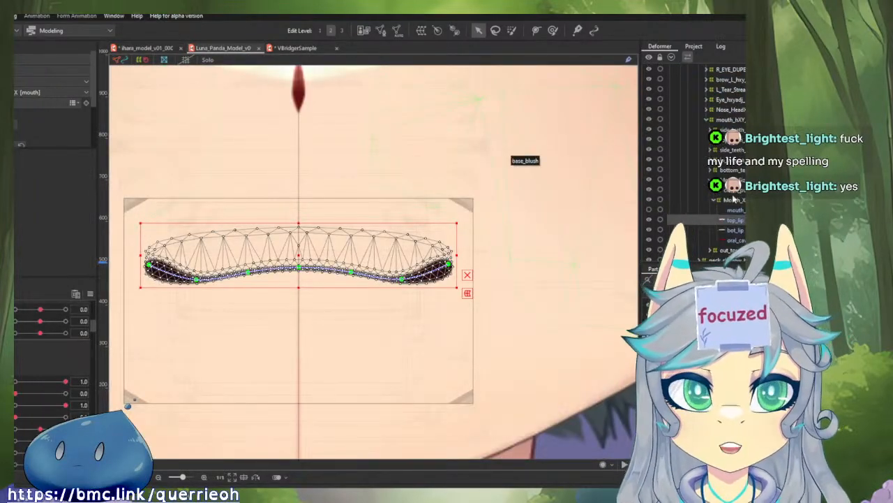
pyautogui.click(691, 179)
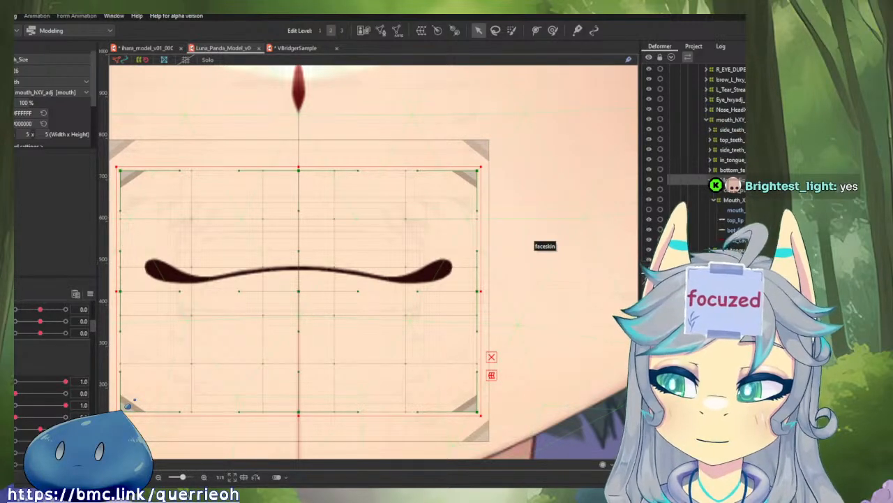
pyautogui.click(16, 305)
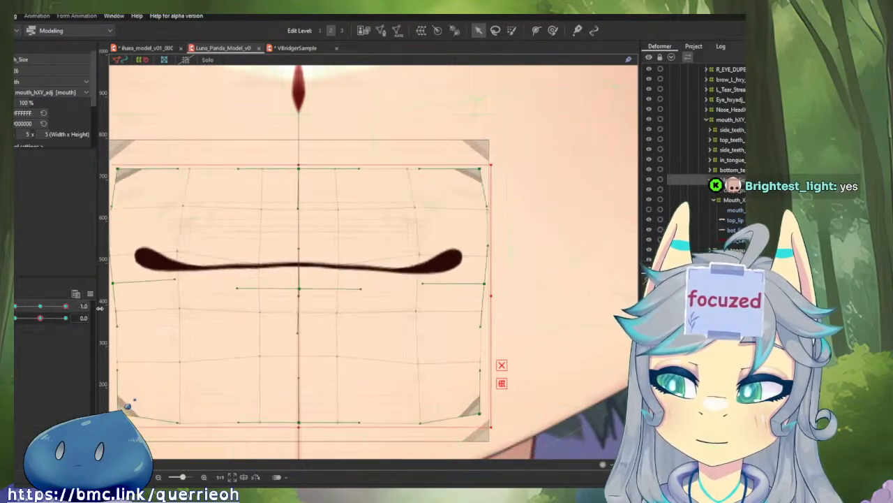
pyautogui.click(40, 306)
pyautogui.click(65, 318)
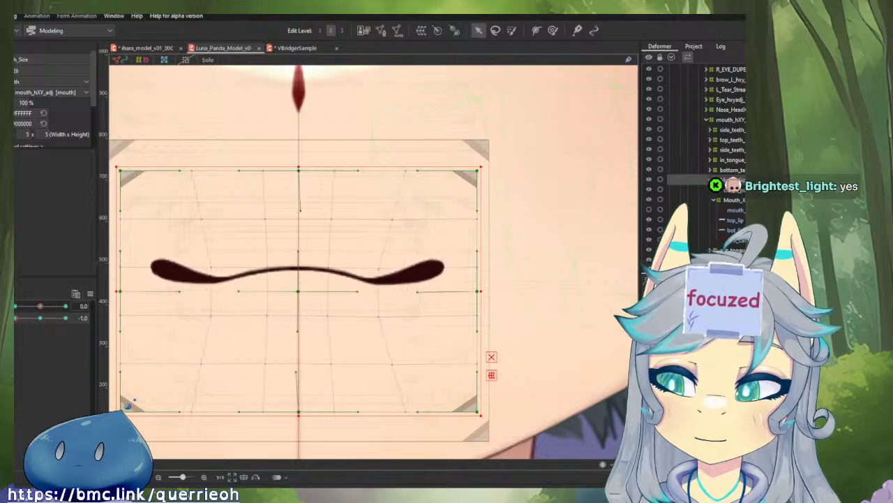
pyautogui.click(33, 317)
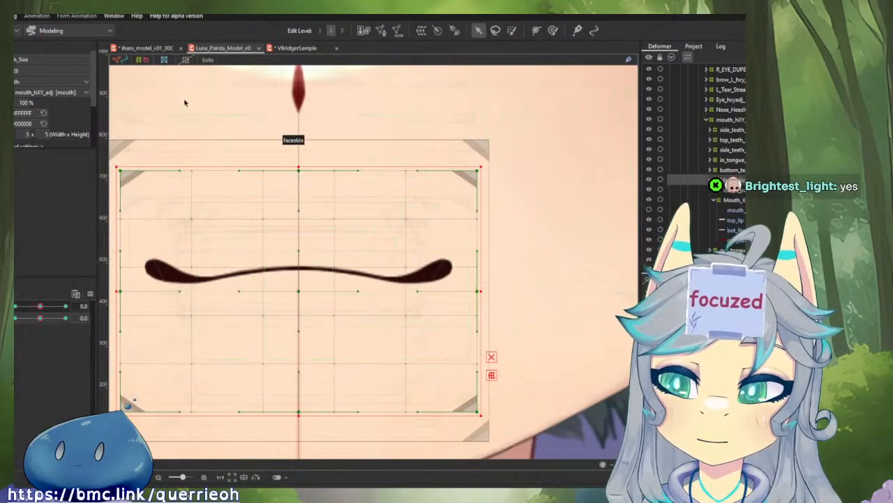
# - Switch back to VBridgerSample, test the PuckerWiden deformer's two keyed parameters at their extremes of -1.0 and 1.0, and return both to 0
pyautogui.click(302, 49)
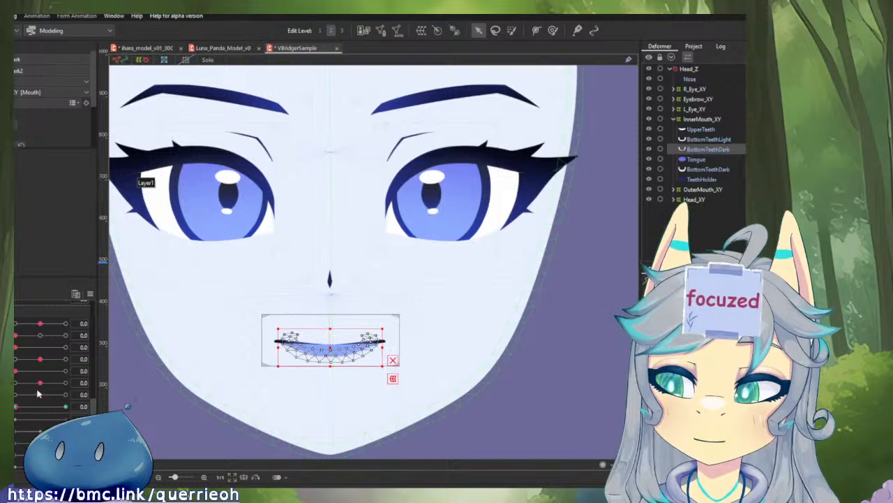
pyautogui.click(90, 293)
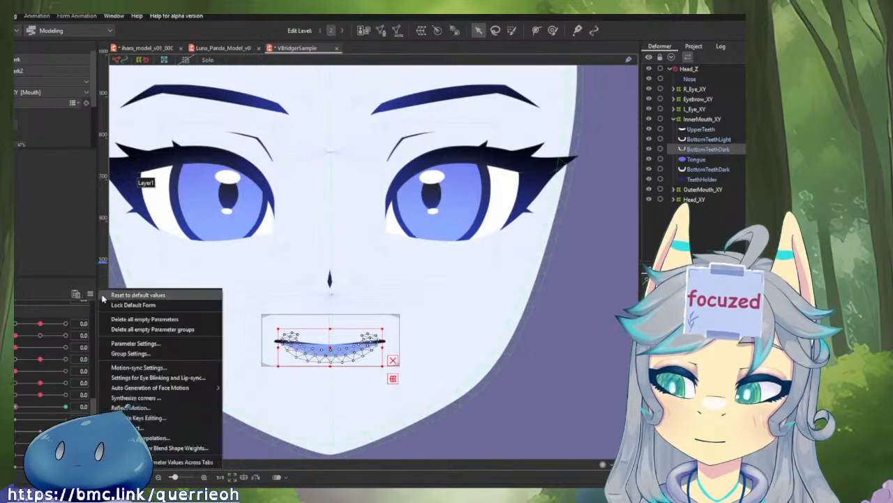
pyautogui.click(107, 319)
pyautogui.click(43, 396)
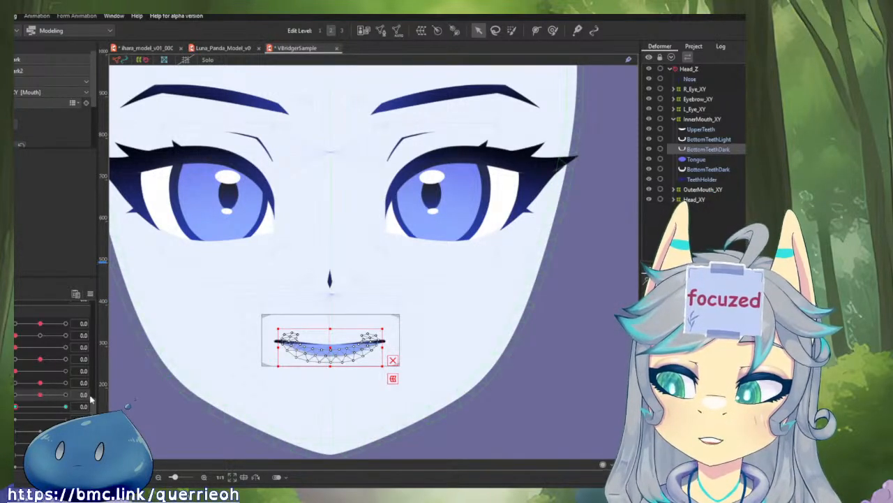
pyautogui.click(119, 400)
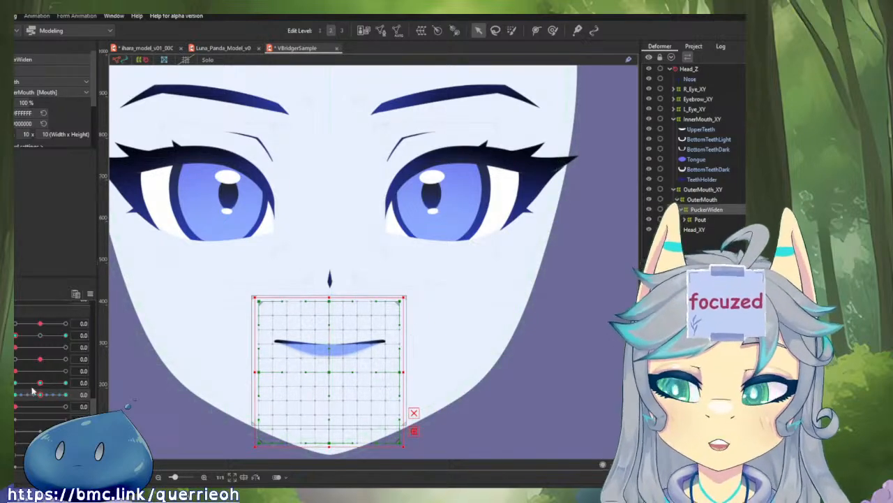
pyautogui.moveTo(39, 386)
pyautogui.mouseDown()
pyautogui.moveTo(55, 386)
pyautogui.moveTo(21, 386)
pyautogui.moveTo(104, 389)
pyautogui.moveTo(41, 384)
pyautogui.moveTo(44, 399)
pyautogui.mouseUp()
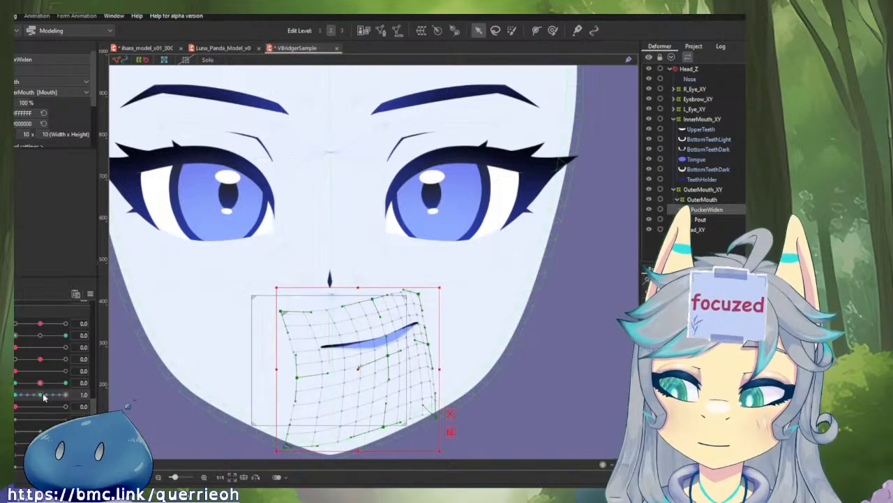
pyautogui.click(43, 395)
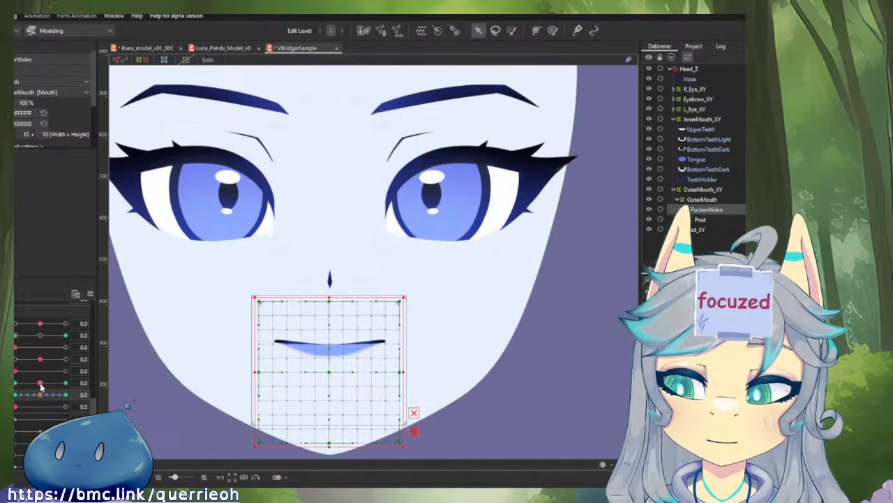
pyautogui.moveTo(40, 386); pyautogui.dragTo(79, 397)
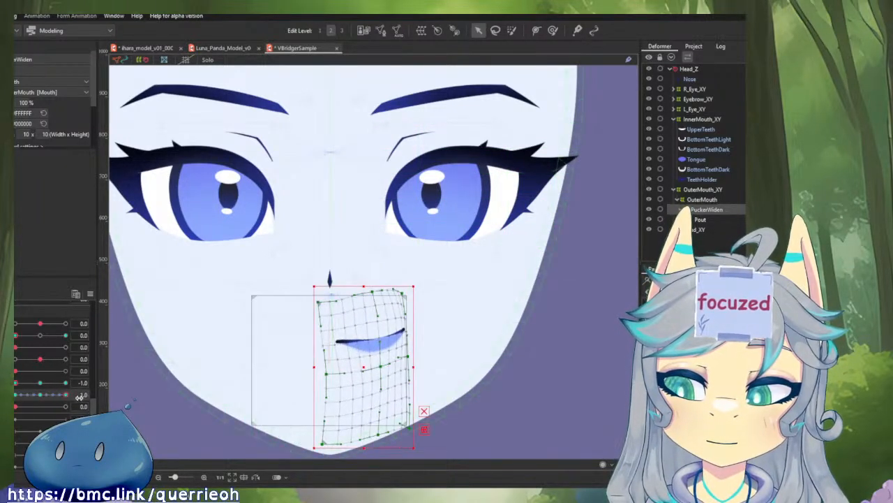
pyautogui.moveTo(19, 386); pyautogui.dragTo(70, 395)
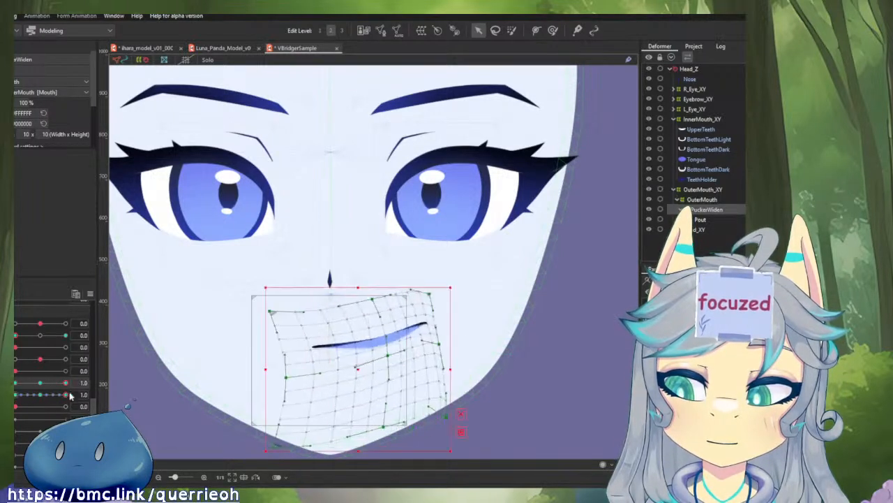
pyautogui.click(37, 396)
pyautogui.click(38, 385)
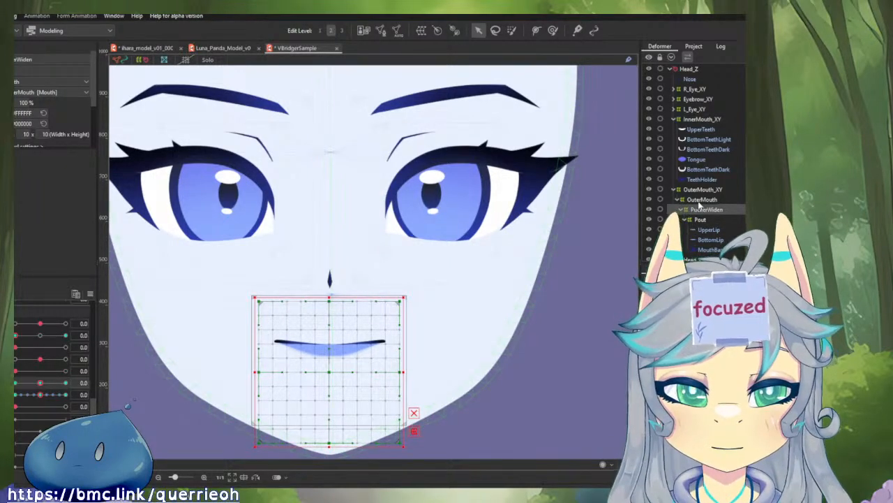
# - Preview the OuterMouth deformer with its lower parameter at 1.0, reset the parameters to default values, and reselect PuckerWiden
pyautogui.click(698, 202)
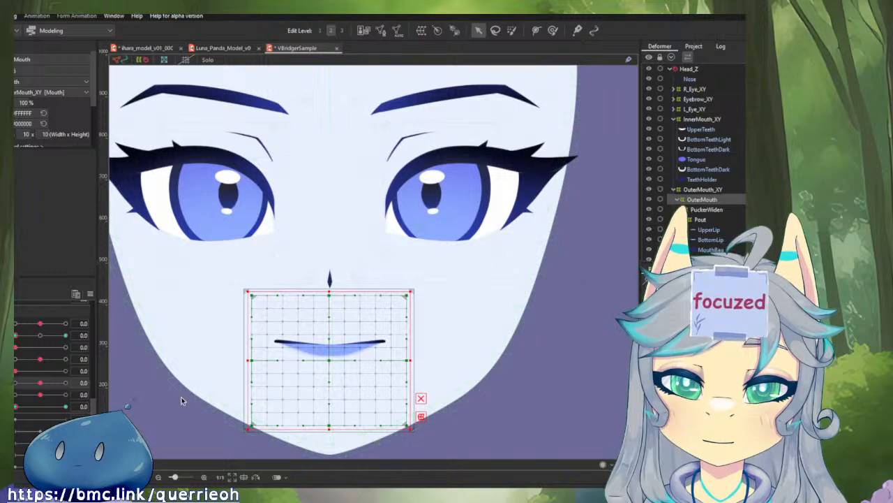
pyautogui.moveTo(15, 406); pyautogui.dragTo(83, 405)
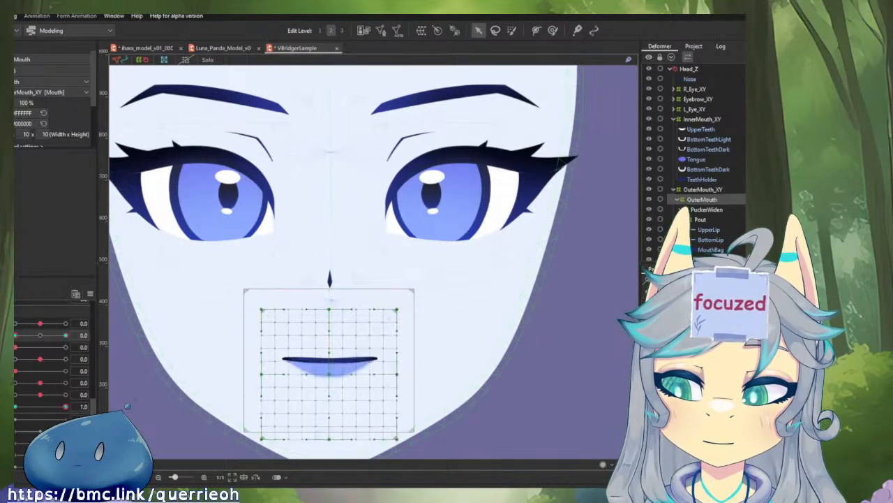
pyautogui.click(91, 293)
pyautogui.click(145, 377)
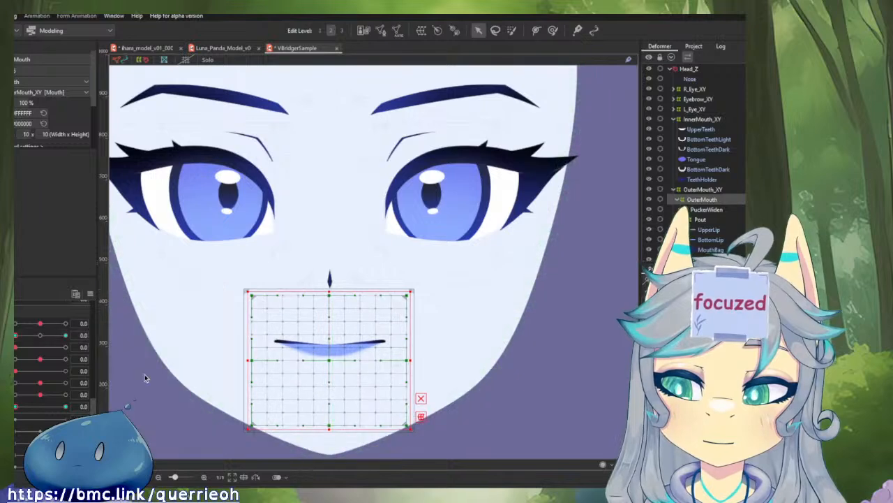
pyautogui.click(707, 210)
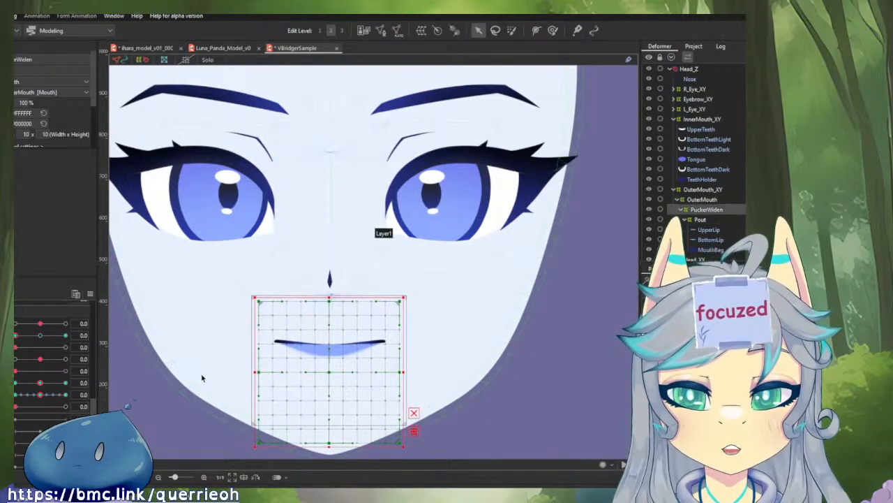
# - Switch to the sheep model and group all lip and mouth-line meshes inside Mouth_X under a new warp deformer named Mouth_Pout
pyautogui.click(157, 51)
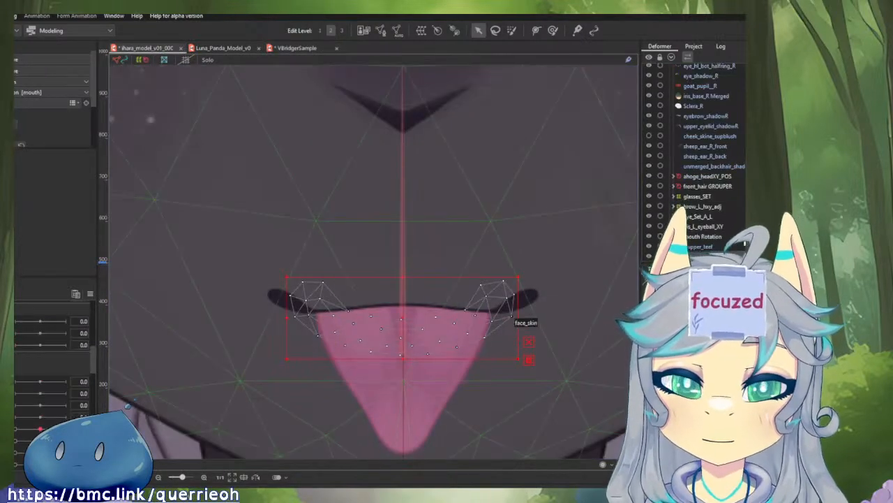
pyautogui.scroll(-1, 724, 249)
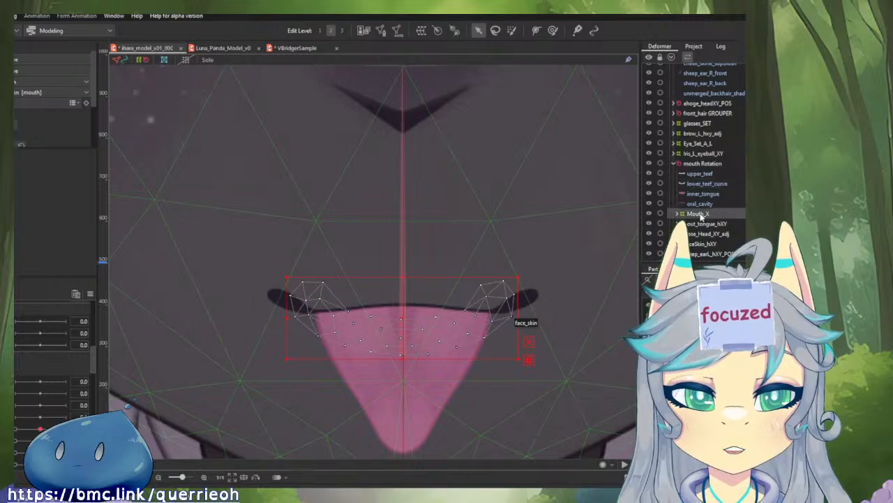
pyautogui.click(689, 214)
pyautogui.scroll(-1, 685, 221)
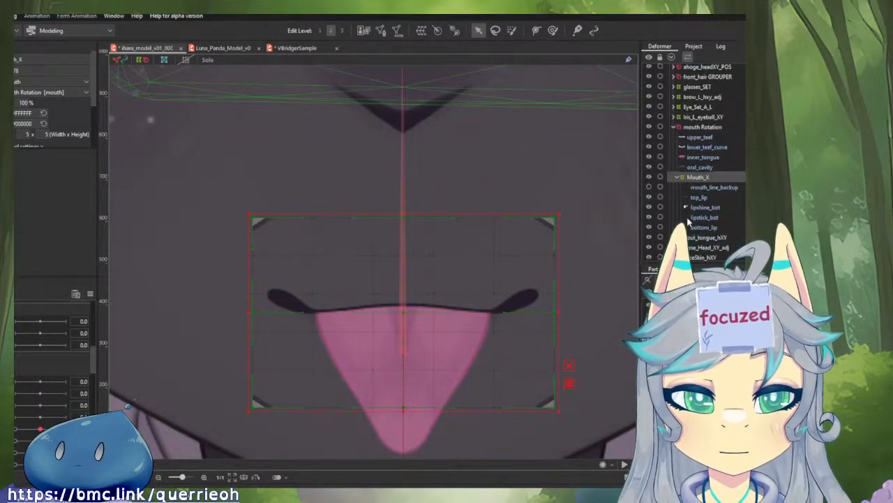
pyautogui.scroll(-1, 693, 224)
pyautogui.scroll(1, 702, 231)
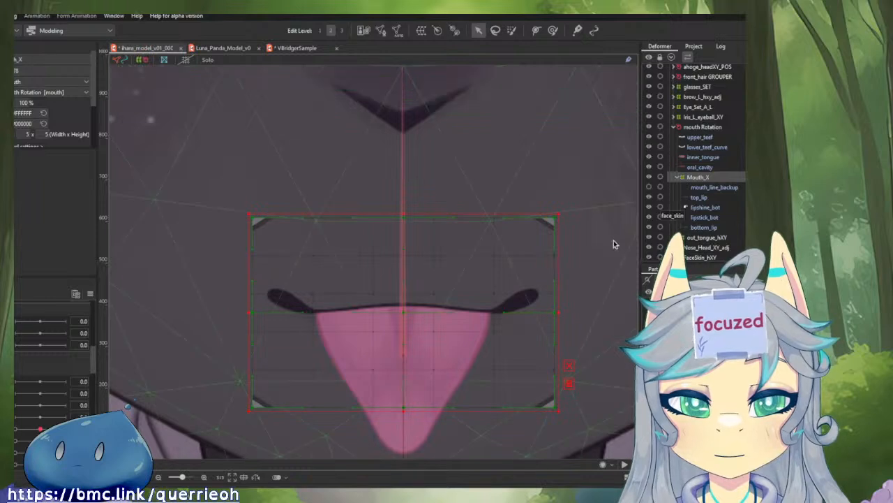
pyautogui.click(691, 227)
pyautogui.keyDown('shift'); pyautogui.click(715, 187); pyautogui.keyUp('shift')
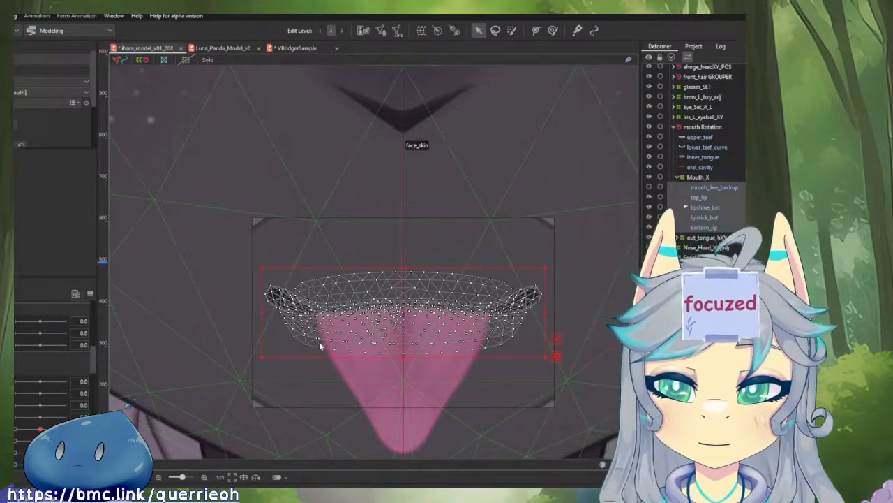
pyautogui.click(349, 359)
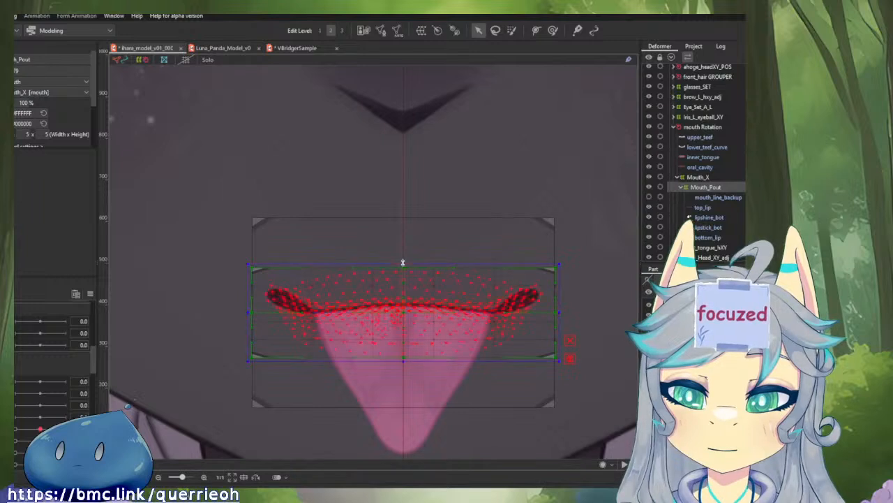
# - Enlarge the Mouth_Pout deformer's frame vertically, slightly widen the Mouth_X frame and extend its lower edge to near the tongue tip
pyautogui.moveTo(402, 262); pyautogui.dragTo(400, 214)
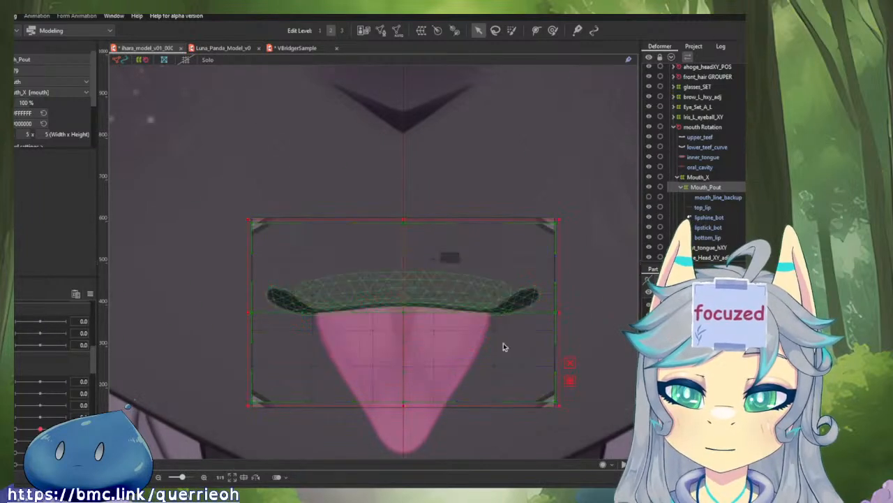
pyautogui.moveTo(559, 313); pyautogui.dragTo(564, 312)
pyautogui.click(559, 312)
pyautogui.moveTo(404, 412); pyautogui.dragTo(405, 447)
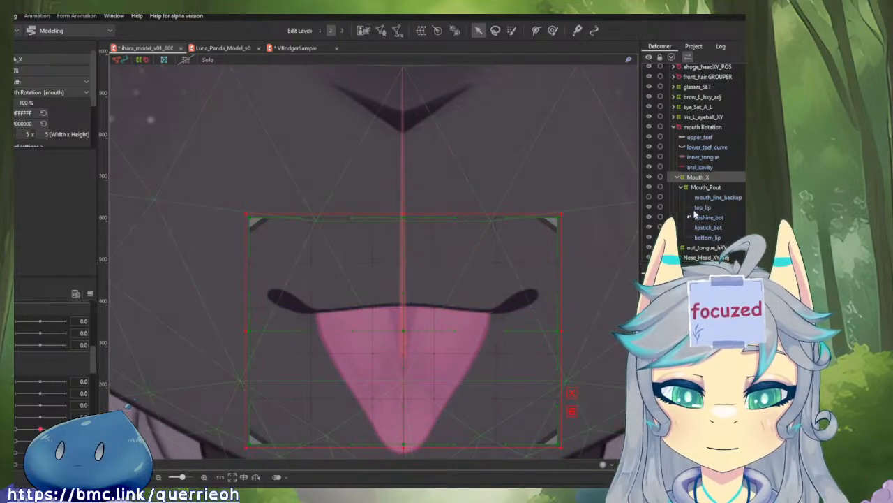
# - Select the Mouth_Pout deformer and nudge its lower and upper edges slightly downward around the mouth
pyautogui.click(708, 187)
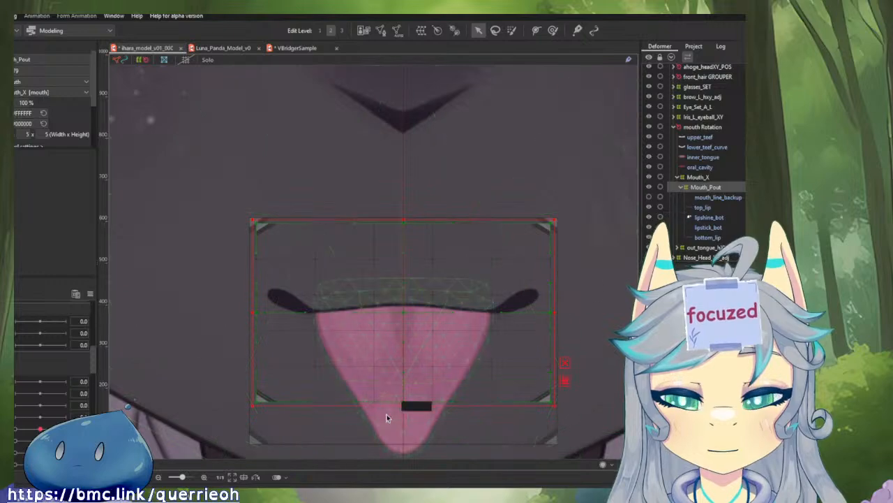
pyautogui.moveTo(402, 405)
pyautogui.mouseDown()
pyautogui.moveTo(405, 433)
pyautogui.moveTo(405, 408)
pyautogui.mouseUp()
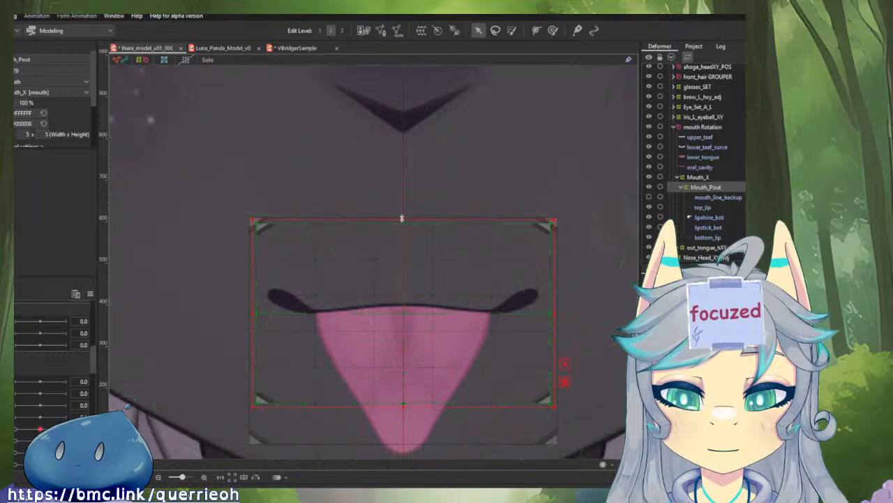
pyautogui.click(404, 221)
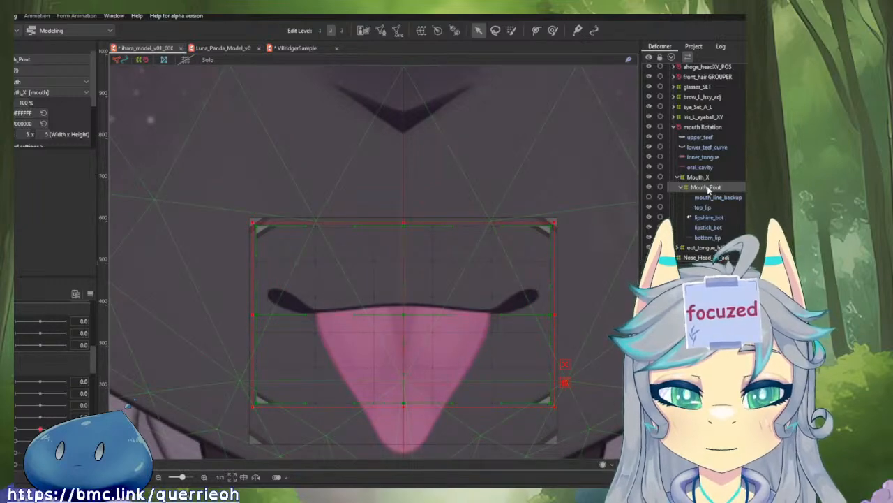
# - Check the panda model's Mouth_Size deformer and the VBridgerSample's PuckerWiden deformer as references for the mouth frame's extent
pyautogui.click(240, 49)
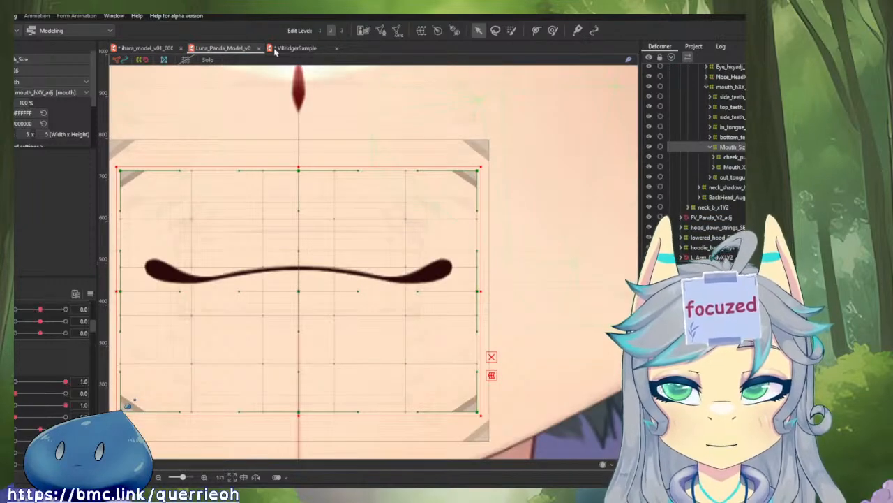
pyautogui.click(283, 48)
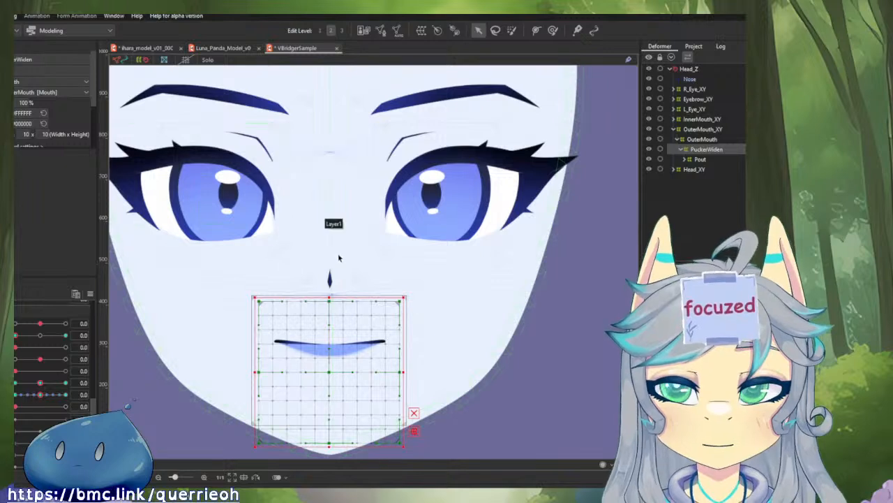
pyautogui.moveTo(44, 385); pyautogui.dragTo(65, 395)
pyautogui.click(48, 399)
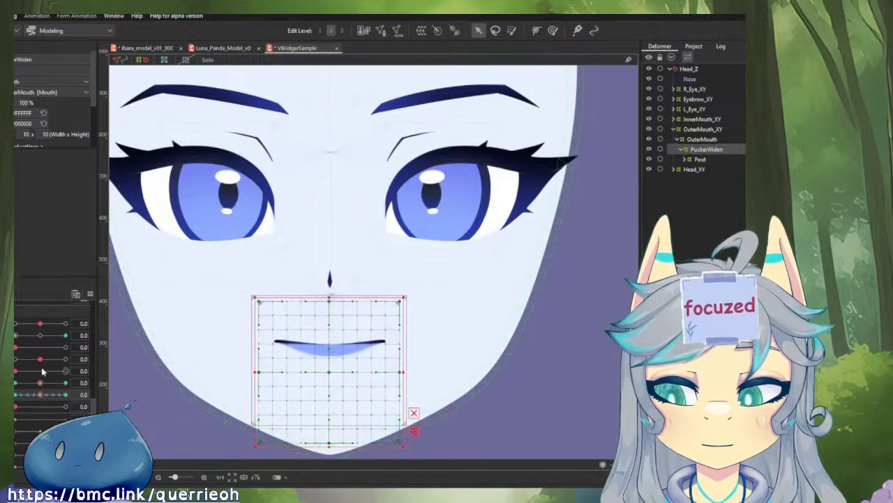
pyautogui.moveTo(44, 339); pyautogui.dragTo(97, 340)
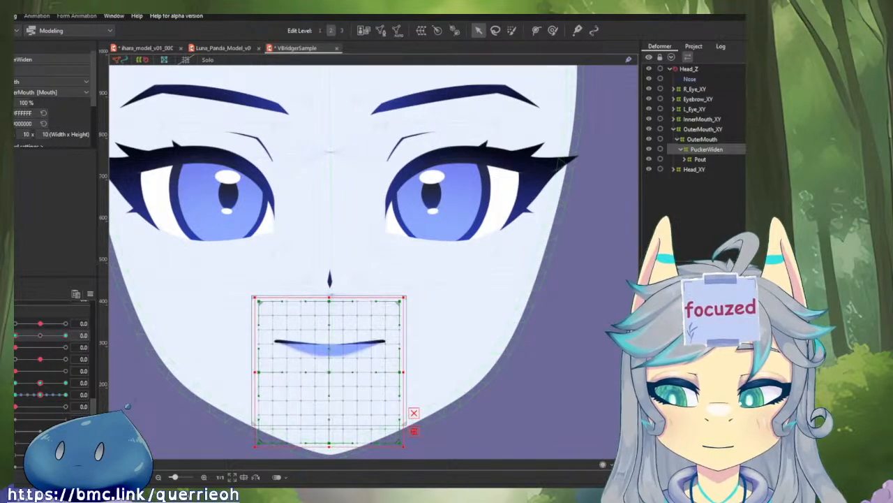
# - Return to the sheep model and shift Mouth_Pout's upper and lower edges further down so it sits well inside Mouth_X
pyautogui.click(150, 49)
pyautogui.moveTo(404, 222); pyautogui.dragTo(414, 238)
pyautogui.moveTo(409, 411); pyautogui.dragTo(405, 423)
# - Select the Mouth_X deformer and fine-tune its lower edge near the tongue tip and its upper edge above the mouth
pyautogui.click(693, 248)
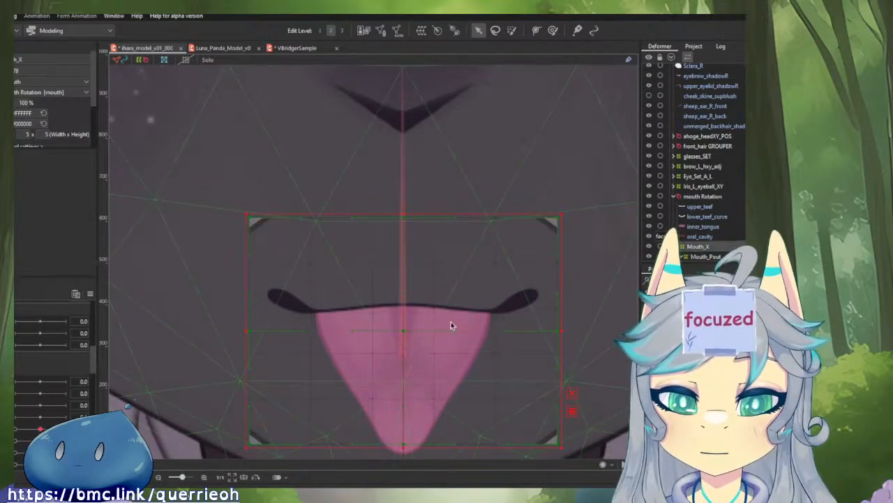
pyautogui.scroll(-3, 451, 323)
pyautogui.moveTo(449, 322); pyautogui.dragTo(465, 277)
pyautogui.moveTo(435, 373); pyautogui.dragTo(435, 375)
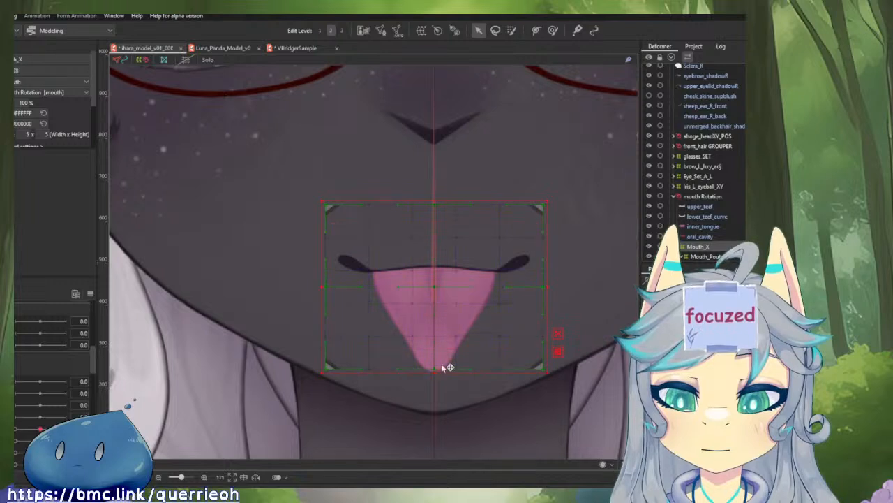
pyautogui.moveTo(436, 198); pyautogui.dragTo(437, 201)
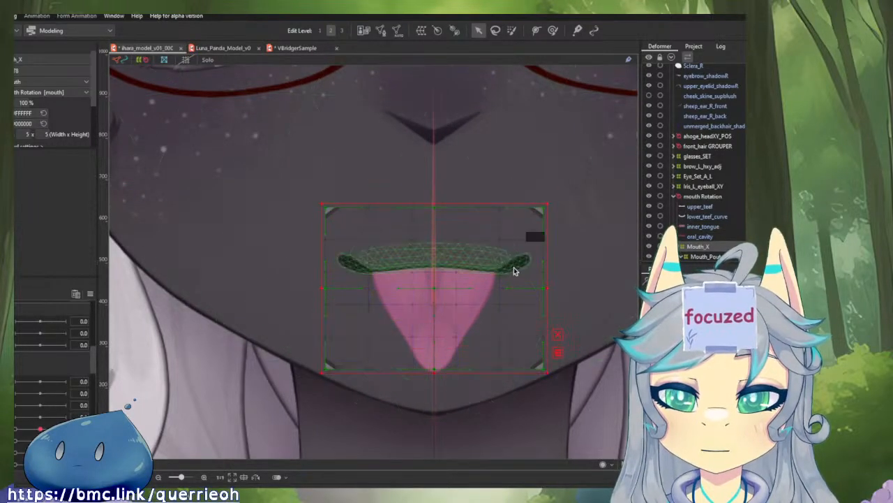
# - Move the oral_cavity mesh from mouth Rotation into the Mouth_Pout deformer, below bottom_lip
pyautogui.scroll(-2, 733, 231)
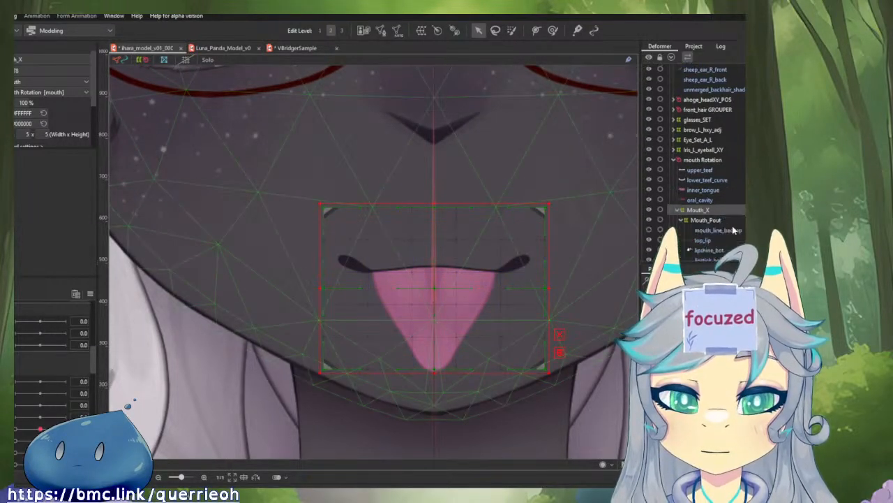
pyautogui.click(703, 201)
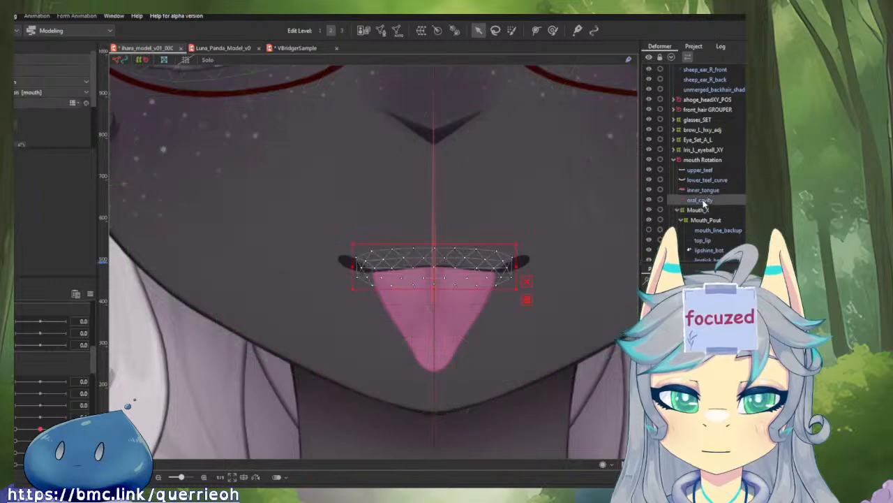
pyautogui.scroll(3, 488, 204)
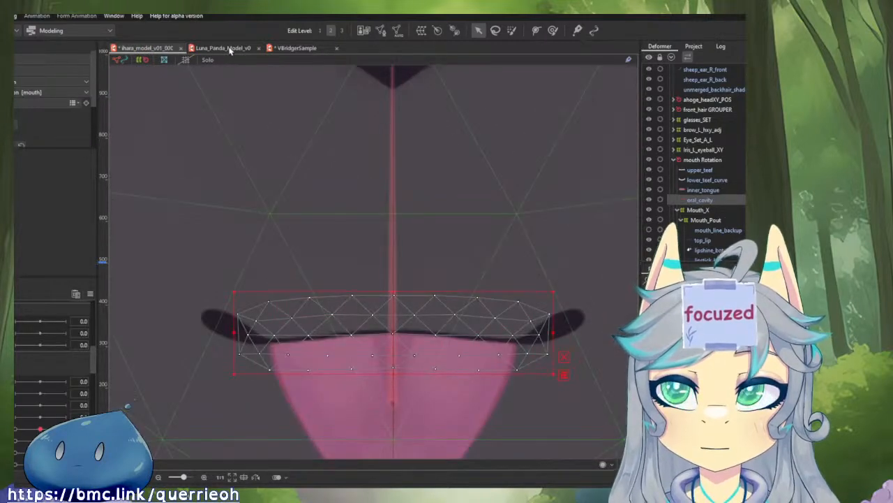
pyautogui.scroll(-2, 710, 196)
pyautogui.moveTo(694, 167); pyautogui.dragTo(701, 186)
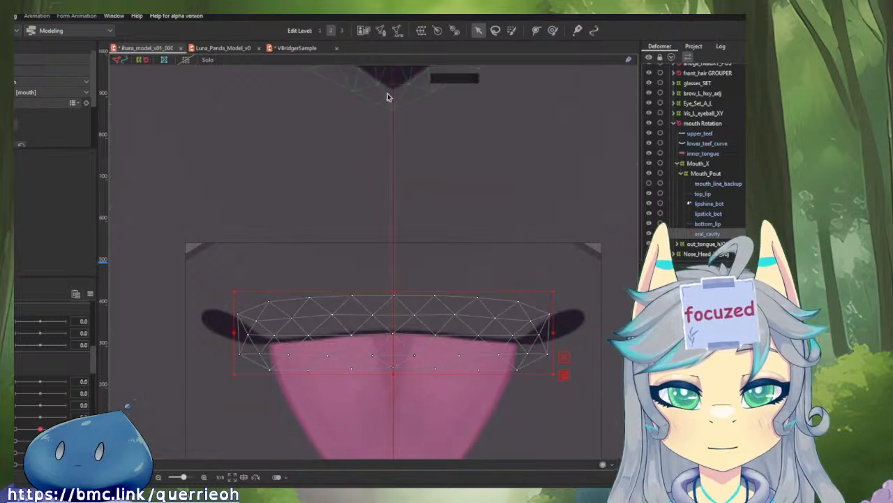
# - Switch to the panda model and expand the bottom teeth hierarchy under the mouth_hXY deformer down to its front-teeth mesh
pyautogui.click(218, 48)
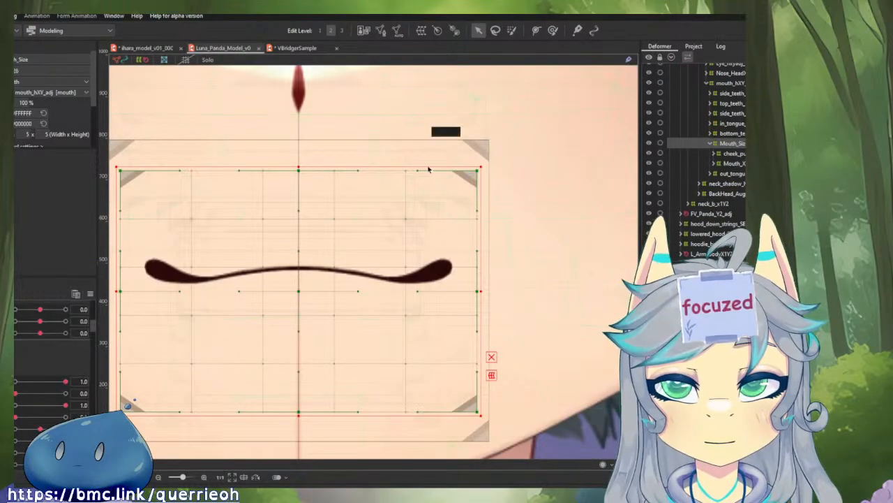
pyautogui.scroll(2, 709, 173)
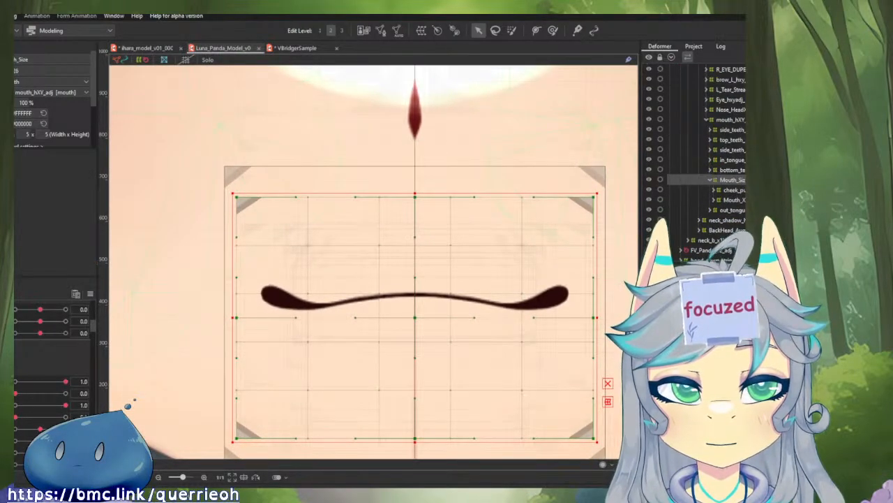
pyautogui.click(712, 120)
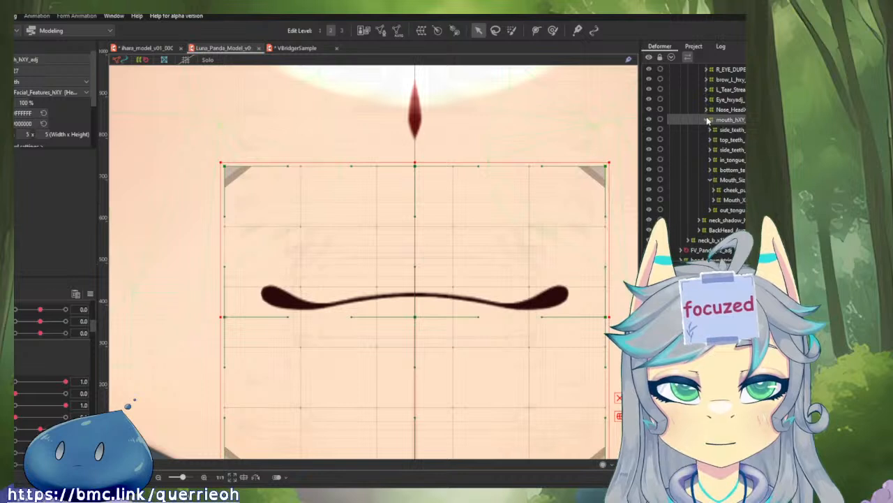
pyautogui.click(711, 181)
pyautogui.doubleClick(731, 171)
pyautogui.doubleClick(724, 182)
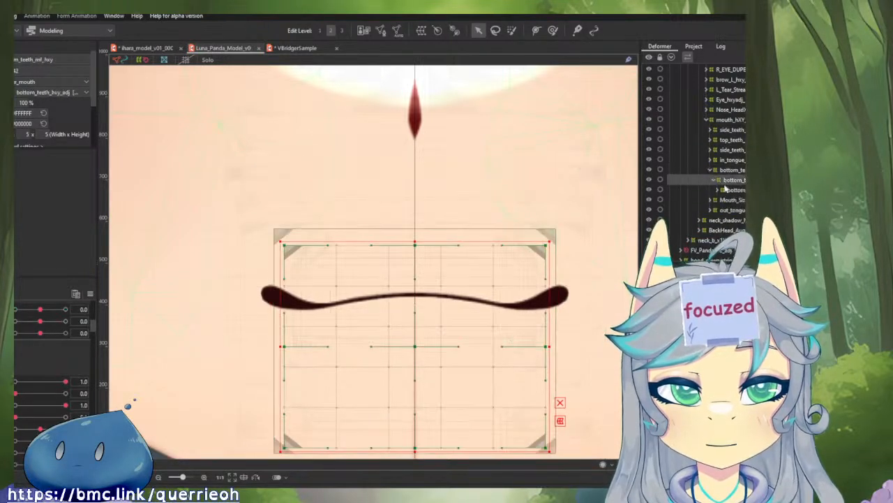
pyautogui.doubleClick(730, 190)
pyautogui.click(728, 202)
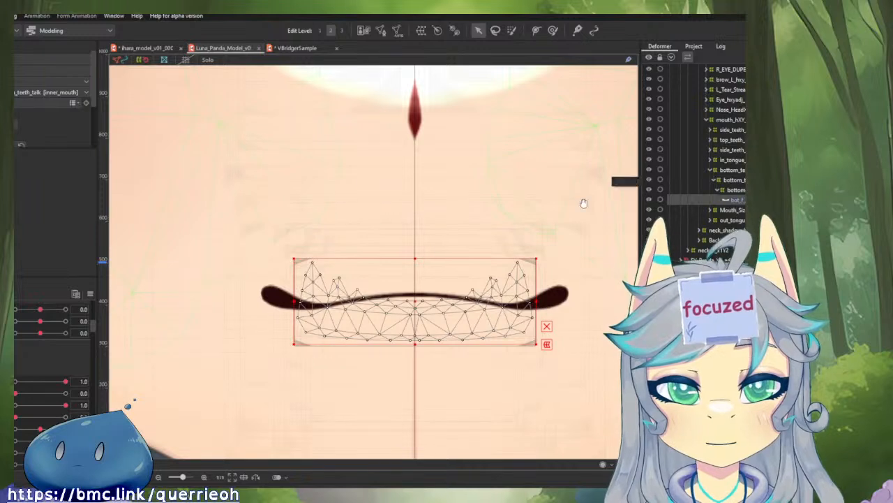
# - Examine the panda's nested bottom teeth deformers, from the talk level up to the hxy_adj level, comparing frames and keyed parameters
pyautogui.scroll(-1, 582, 202)
pyautogui.click(732, 190)
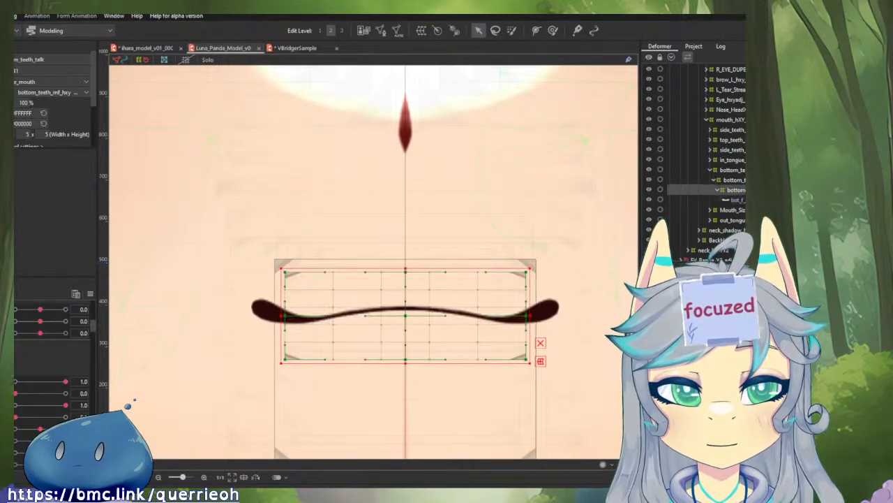
pyautogui.click(19, 296)
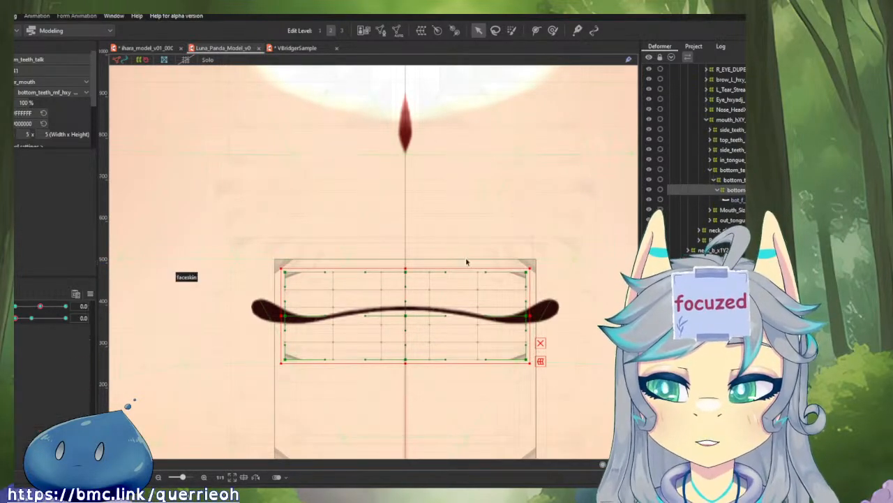
pyautogui.click(733, 180)
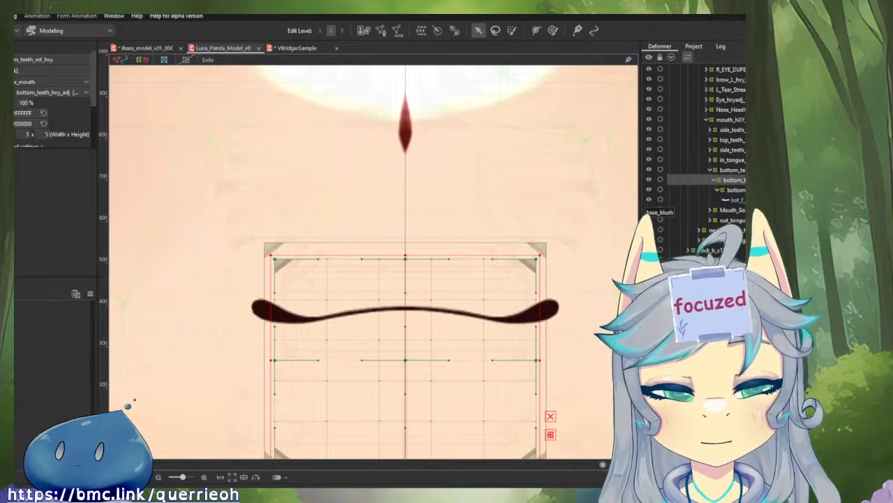
pyautogui.moveTo(434, 222); pyautogui.dragTo(445, 210)
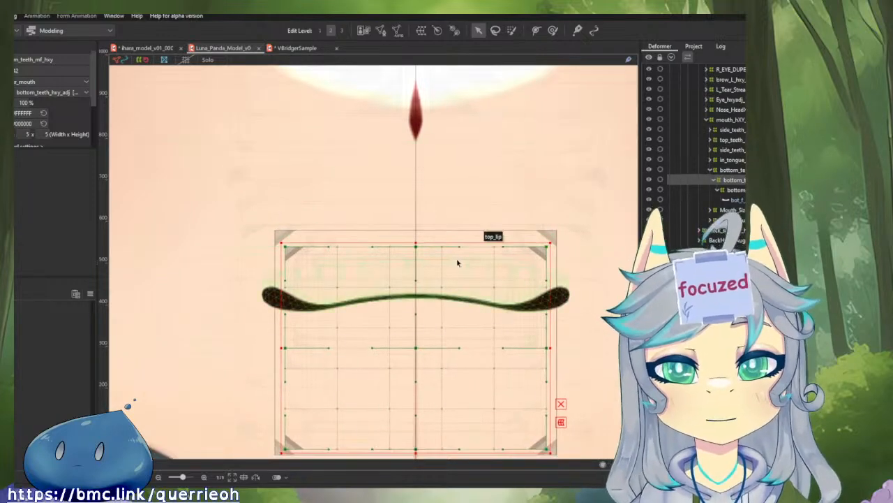
pyautogui.click(733, 169)
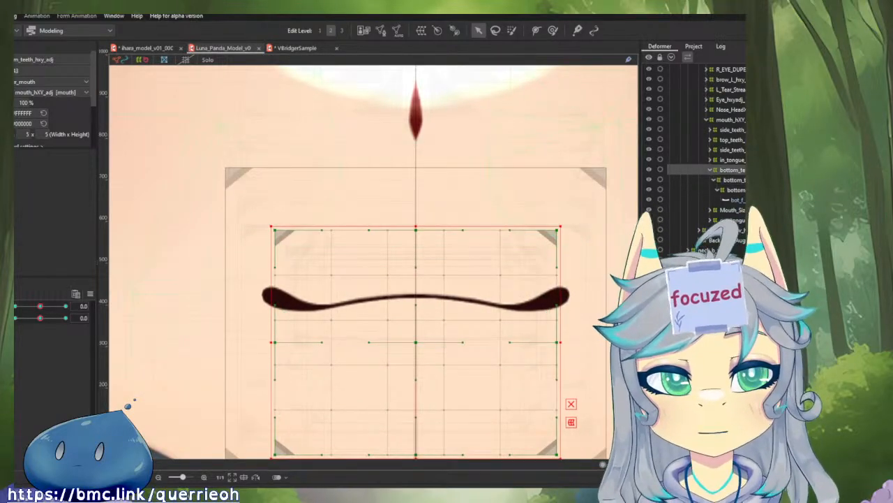
pyautogui.click(732, 179)
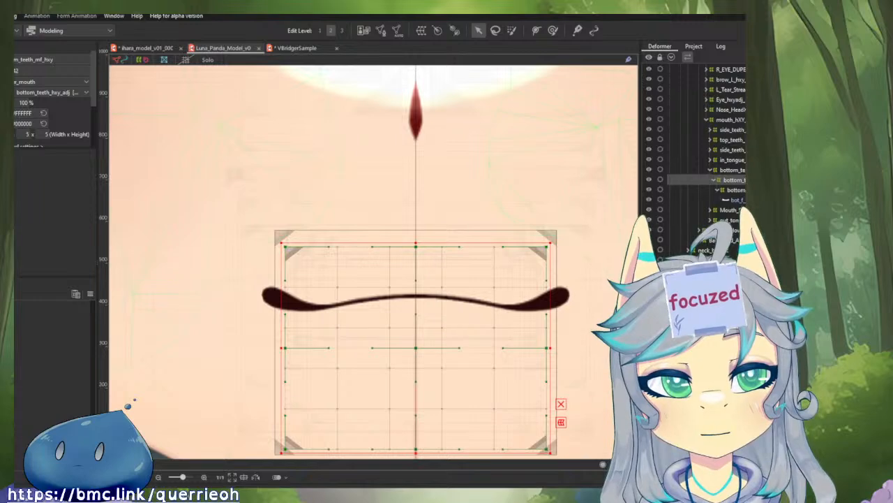
pyautogui.click(732, 170)
pyautogui.moveTo(495, 244); pyautogui.dragTo(506, 198)
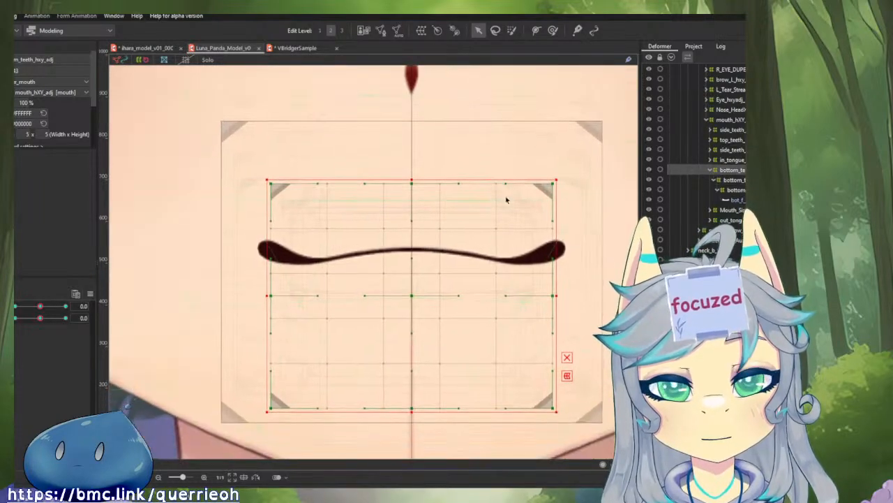
# - Preview the panda's bottom teeth with the first keyed parameter at -30.0, the mouth open at 1.0 and a tongue parameter tested
pyautogui.moveTo(39, 306); pyautogui.dragTo(15, 305)
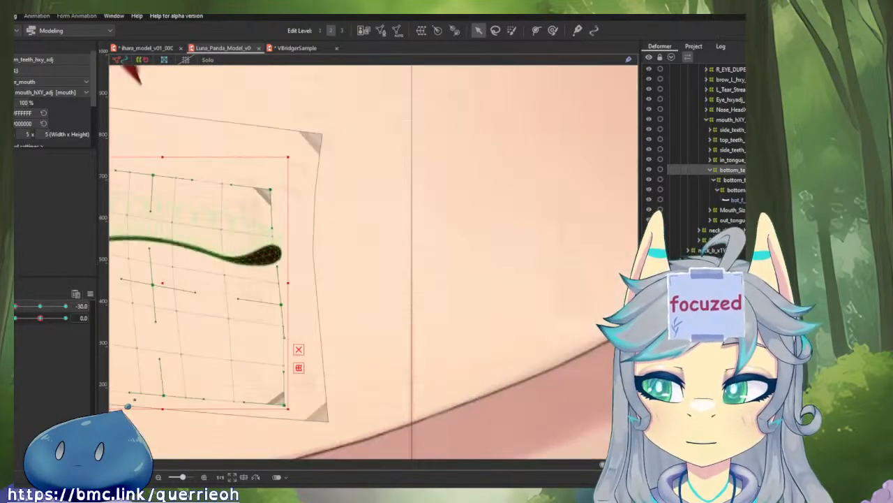
pyautogui.scroll(5, 21, 335)
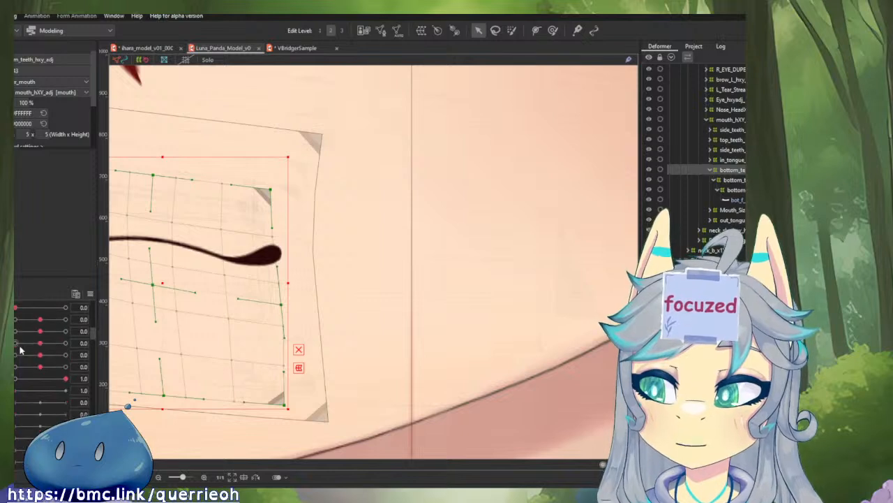
pyautogui.scroll(2, 20, 350)
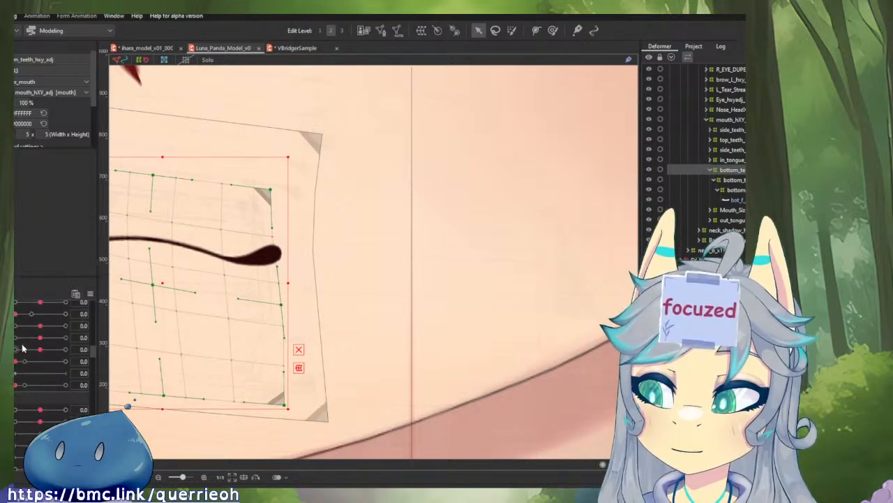
pyautogui.moveTo(17, 314); pyautogui.dragTo(83, 313)
pyautogui.moveTo(248, 326); pyautogui.dragTo(343, 345)
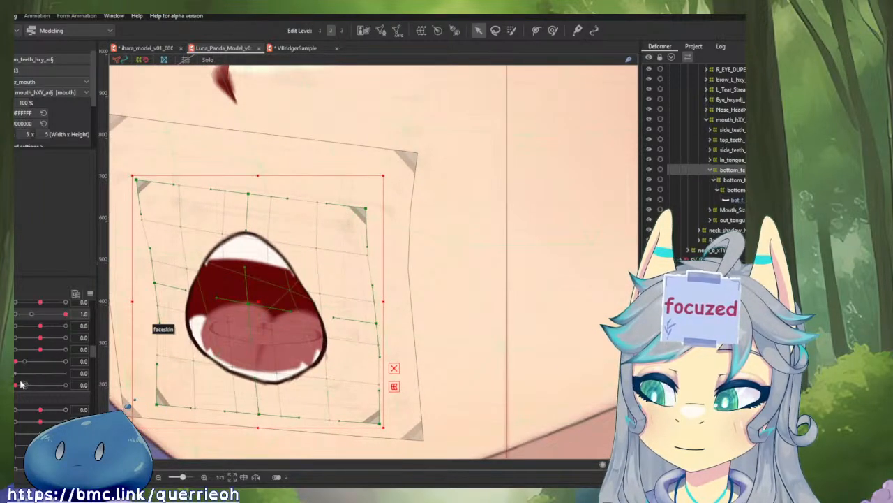
pyautogui.moveTo(24, 385)
pyautogui.mouseDown()
pyautogui.moveTo(95, 388)
pyautogui.moveTo(15, 384)
pyautogui.mouseUp()
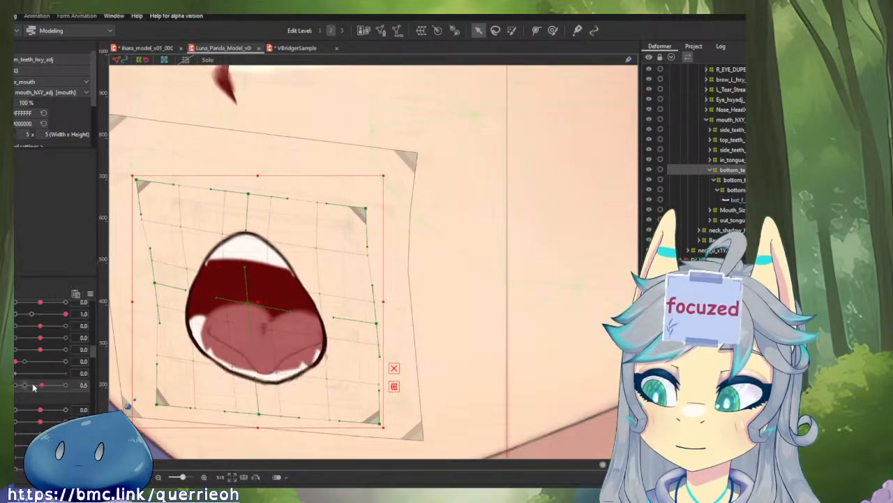
pyautogui.scroll(1, 53, 363)
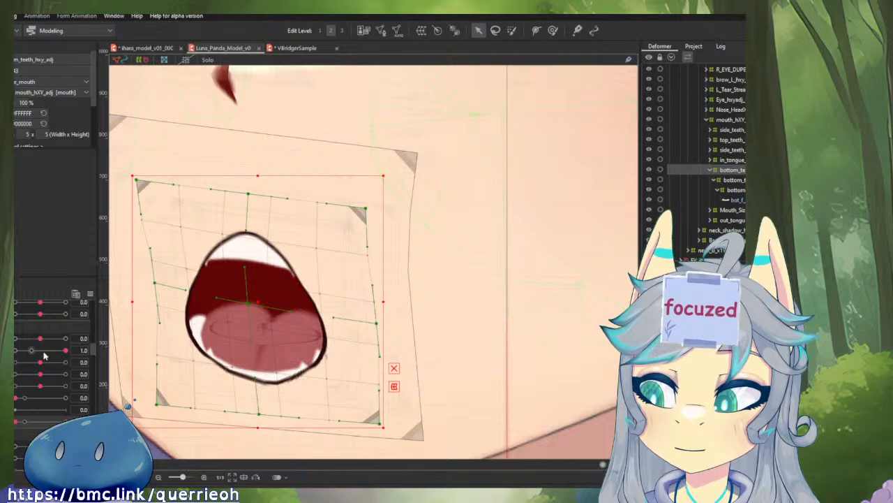
# - Reset the panda's parameters to default values, set the mouth-open parameter to 1.0 and select the tongue mesh inside the mouth
pyautogui.click(90, 294)
pyautogui.click(119, 299)
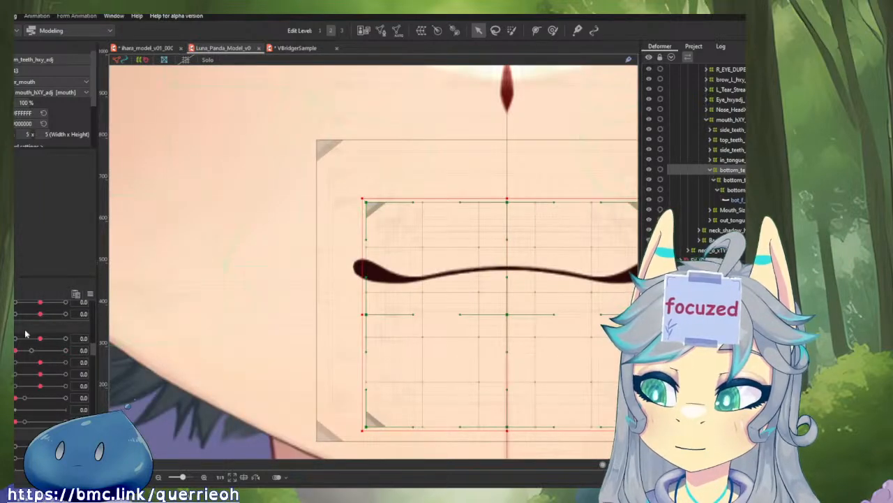
pyautogui.moveTo(15, 351); pyautogui.dragTo(84, 357)
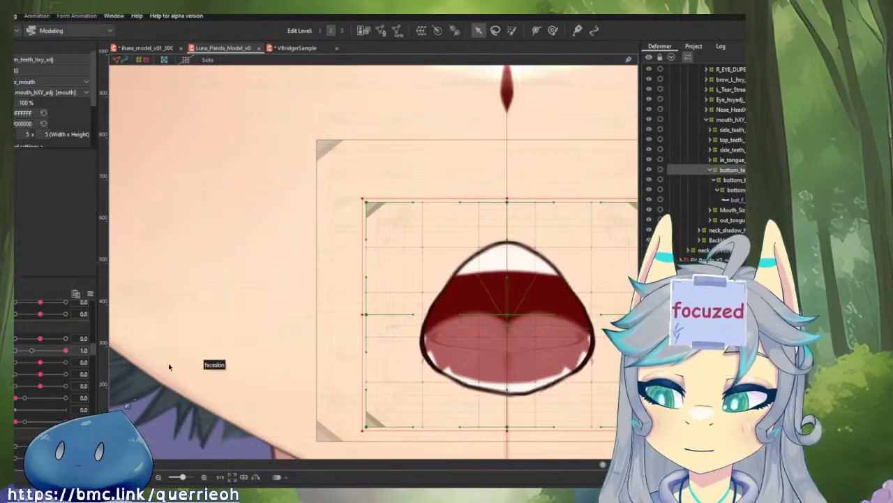
pyautogui.click(557, 343)
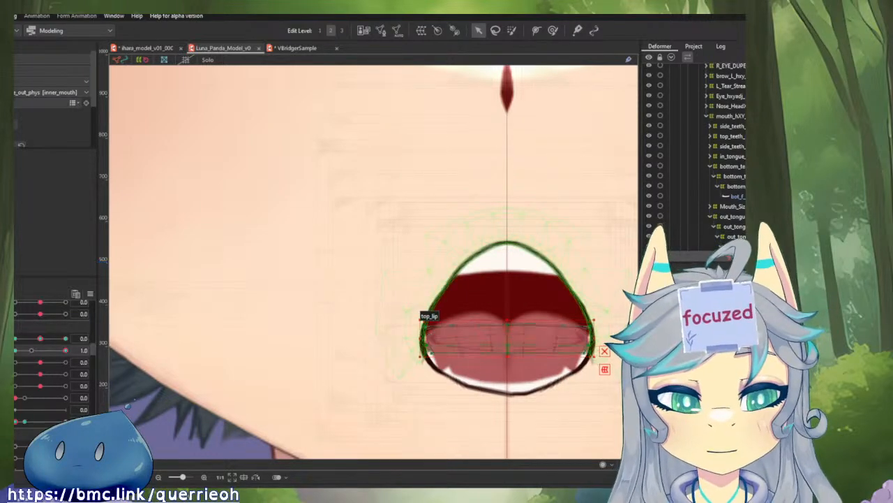
# - Try the panda's out_tongue_SET deformer at 0% opacity, previewing mouth form at -1.0, 0.0 and 1.0 with mouth open at 0.0 and 1.0
pyautogui.click(426, 322)
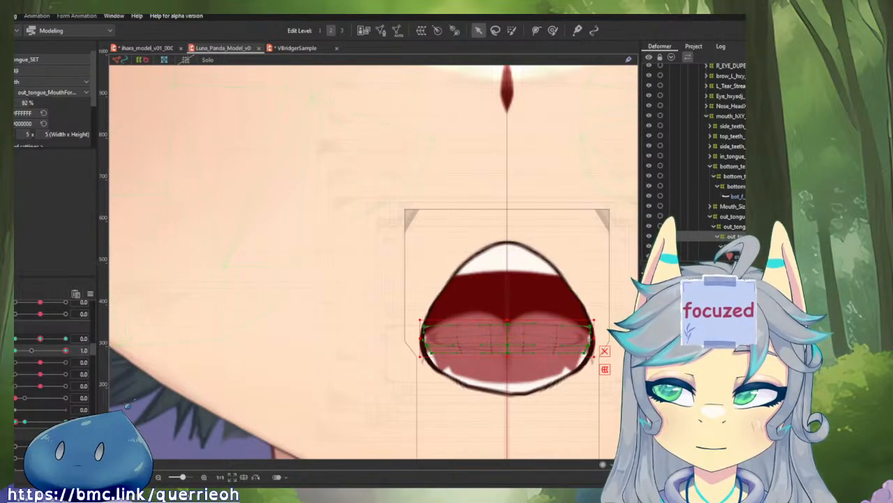
pyautogui.moveTo(28, 103); pyautogui.dragTo(22, 102)
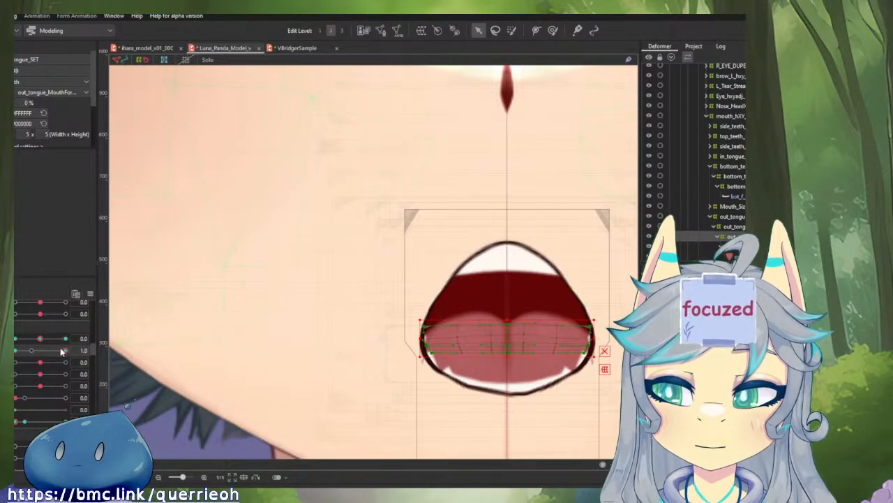
pyautogui.moveTo(65, 350); pyautogui.dragTo(18, 349)
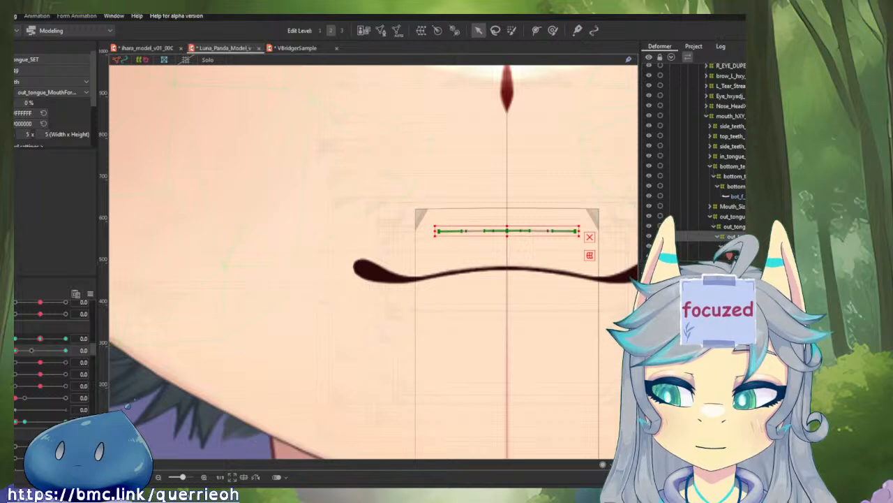
pyautogui.click(19, 339)
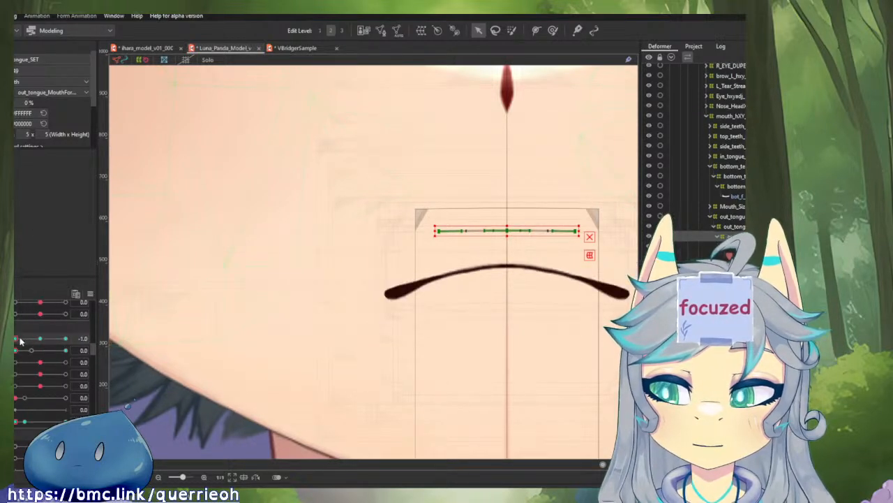
pyautogui.click(63, 340)
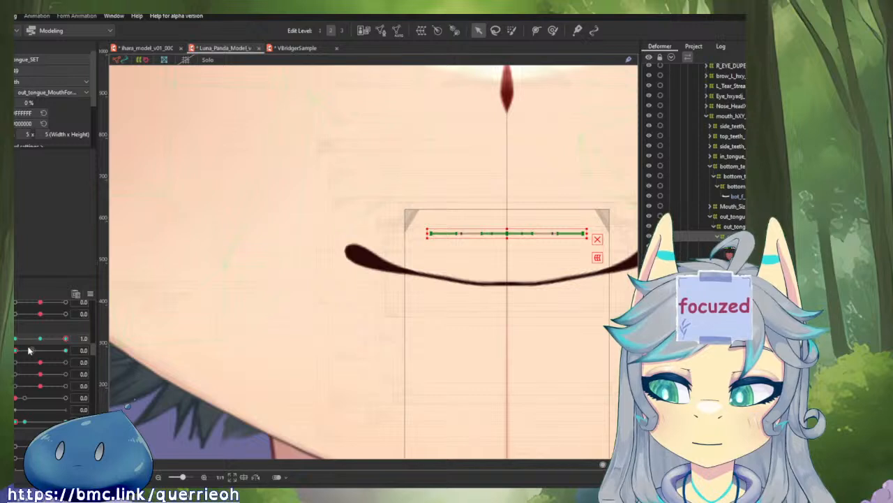
pyautogui.click(61, 351)
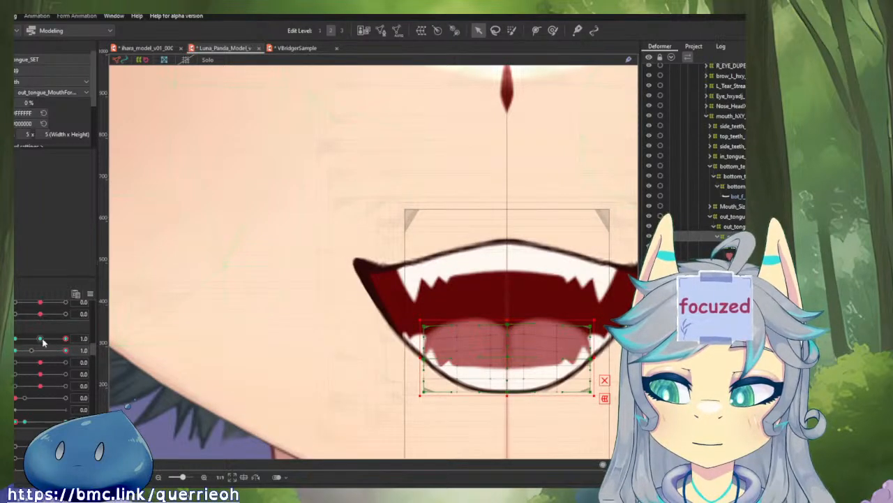
pyautogui.click(41, 340)
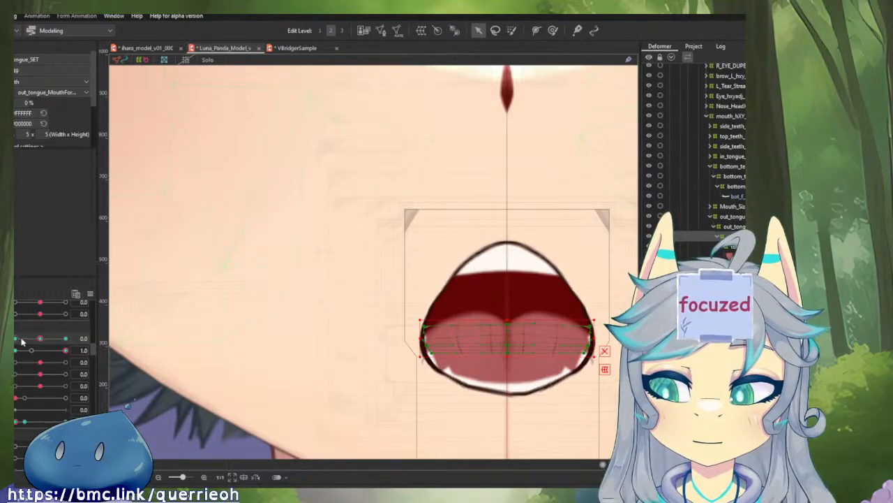
pyautogui.click(18, 340)
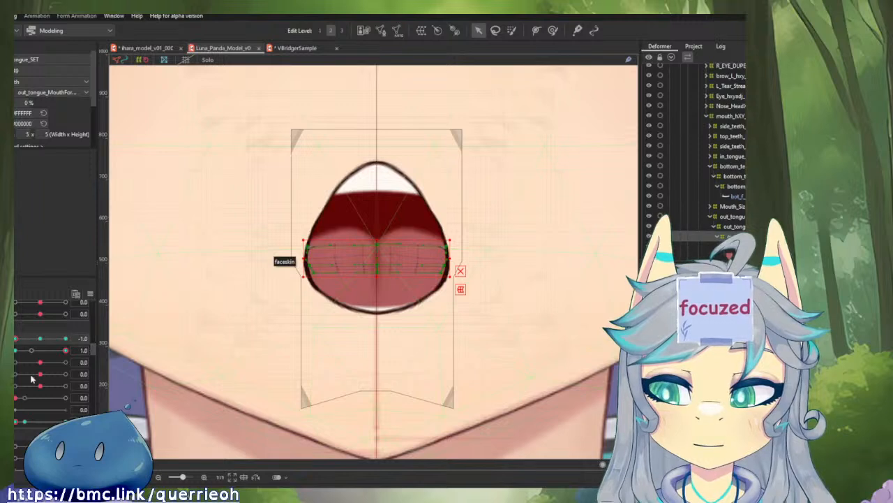
# - Preview the panda's extended tongue across mouth-form values -1.0, 0.0 and 1.0 and with the mouth closed at 0.0, ending with the tongue retracted
pyautogui.moveTo(18, 420); pyautogui.dragTo(99, 395)
pyautogui.click(16, 420)
pyautogui.moveTo(38, 340); pyautogui.dragTo(41, 341)
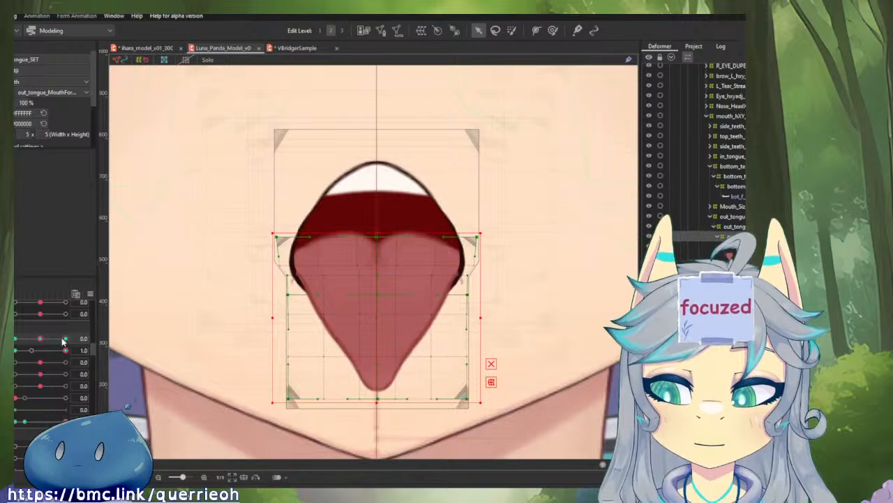
pyautogui.click(62, 340)
pyautogui.click(15, 353)
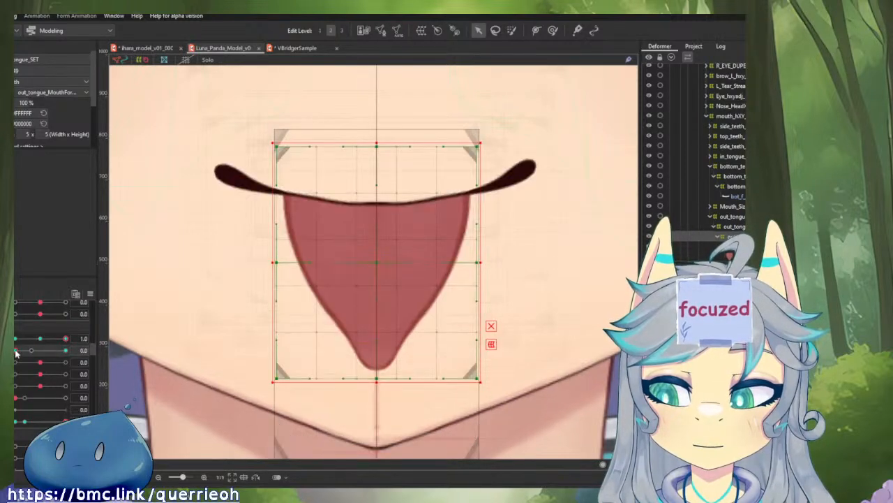
pyautogui.moveTo(31, 419)
pyautogui.mouseDown()
pyautogui.moveTo(49, 421)
pyautogui.moveTo(24, 421)
pyautogui.mouseUp()
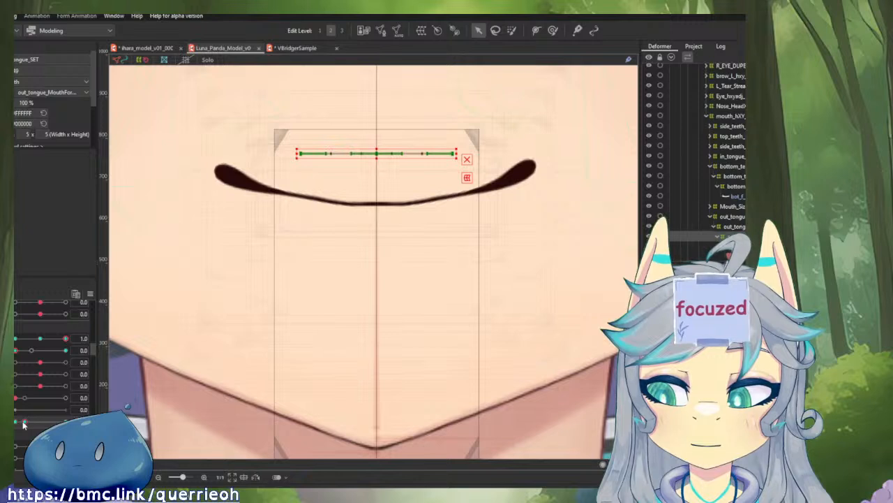
# - Preview the extended tongue with mouth open at 1.0 and mouth form from 1.0 to -1.0, and reset the parameters to default values
pyautogui.click(38, 340)
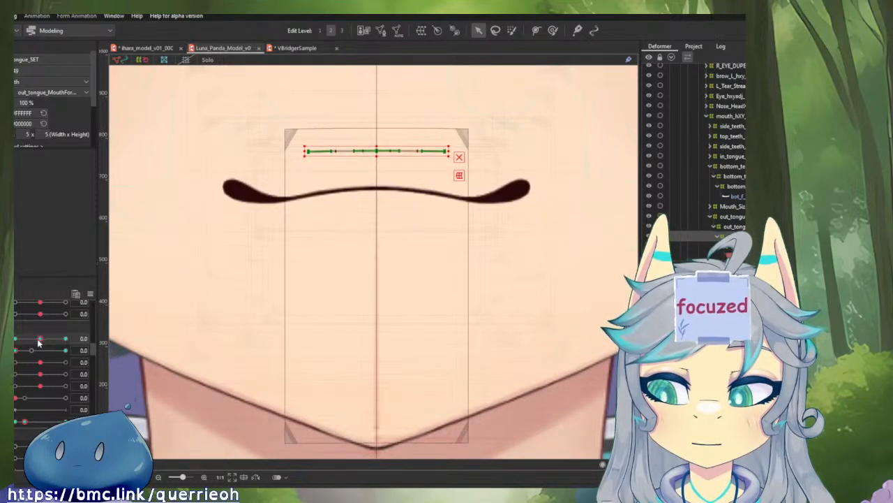
pyautogui.moveTo(40, 351); pyautogui.dragTo(87, 354)
pyautogui.moveTo(26, 422); pyautogui.dragTo(65, 422)
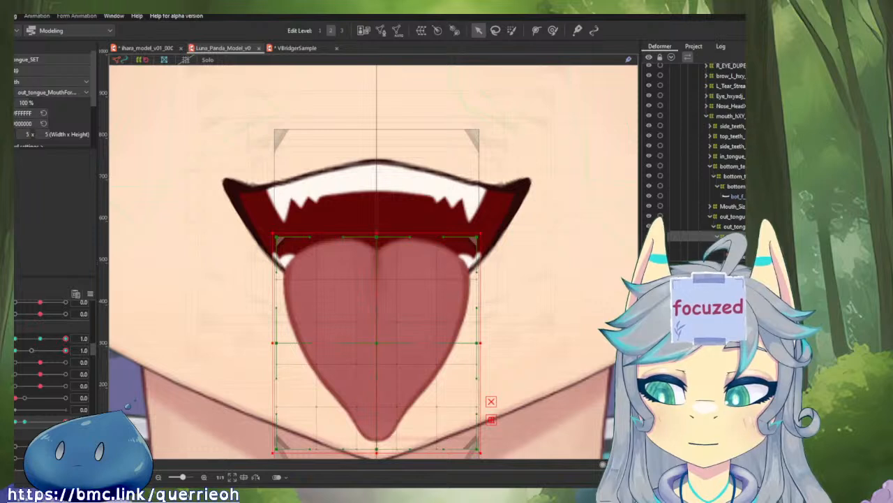
pyautogui.moveTo(65, 339); pyautogui.dragTo(15, 339)
pyautogui.click(90, 294)
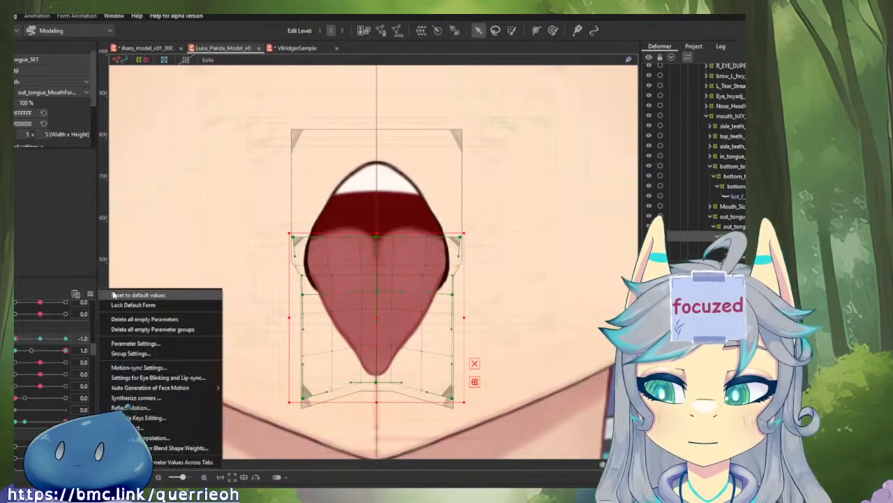
pyautogui.click(116, 296)
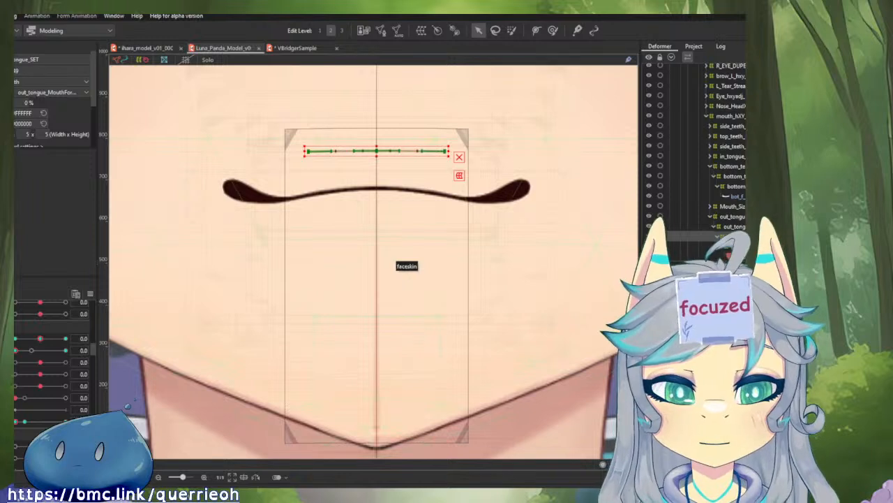
# - Examine the panda's nested out_tongue deformers and the bottom teeth's talk, mf_hxy and hxy_adj deformers, comparing their names and keyed parameters
pyautogui.click(698, 245)
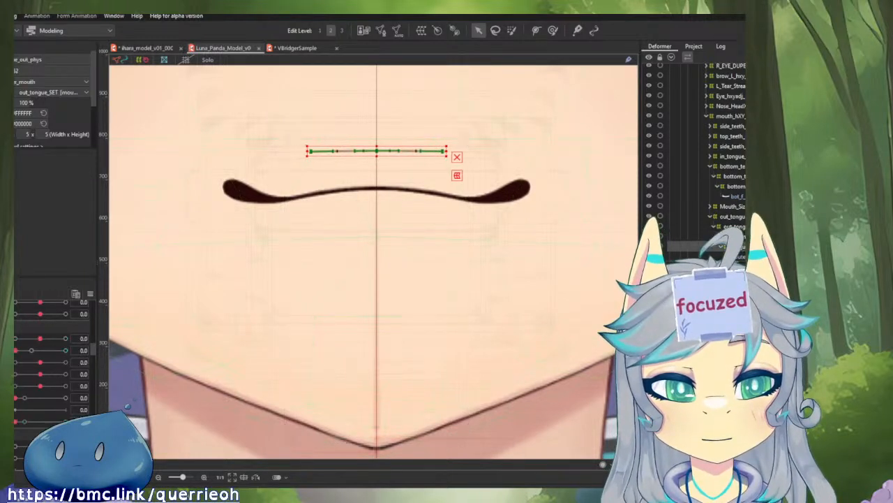
pyautogui.click(698, 235)
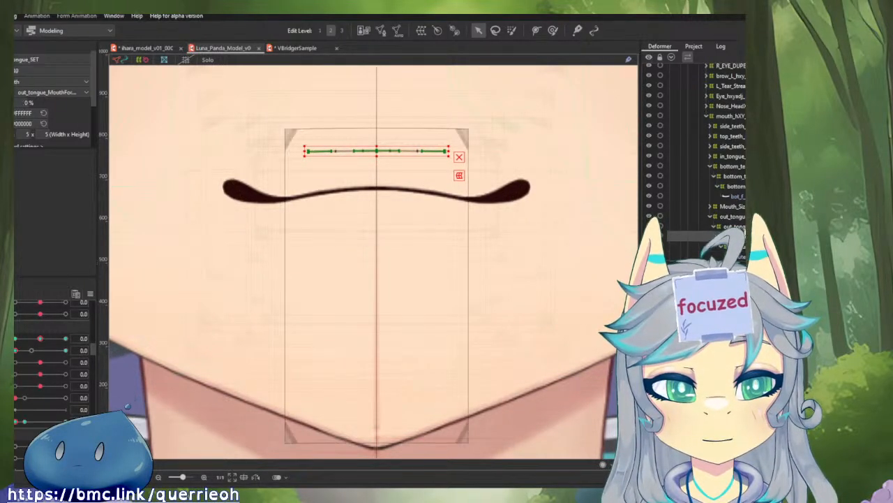
pyautogui.click(737, 187)
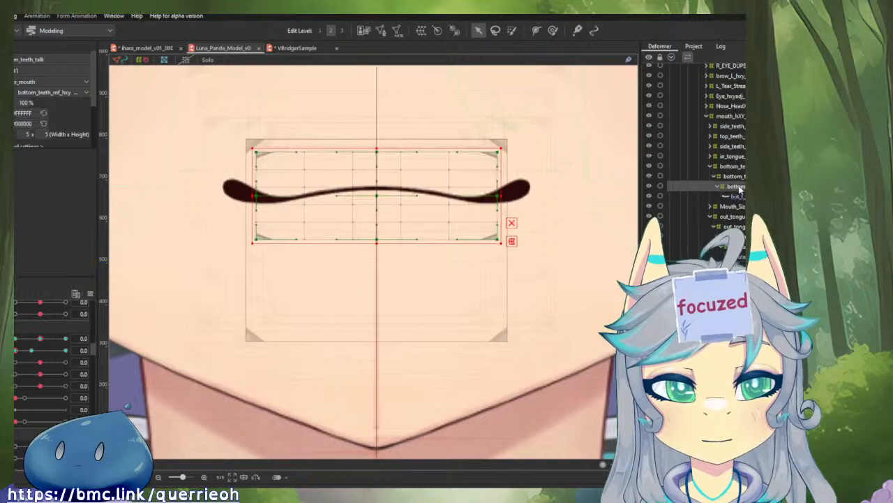
pyautogui.click(740, 168)
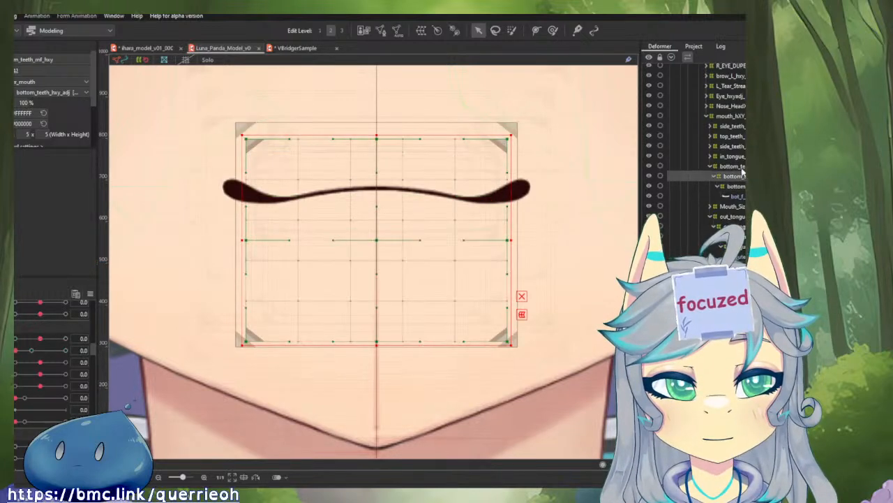
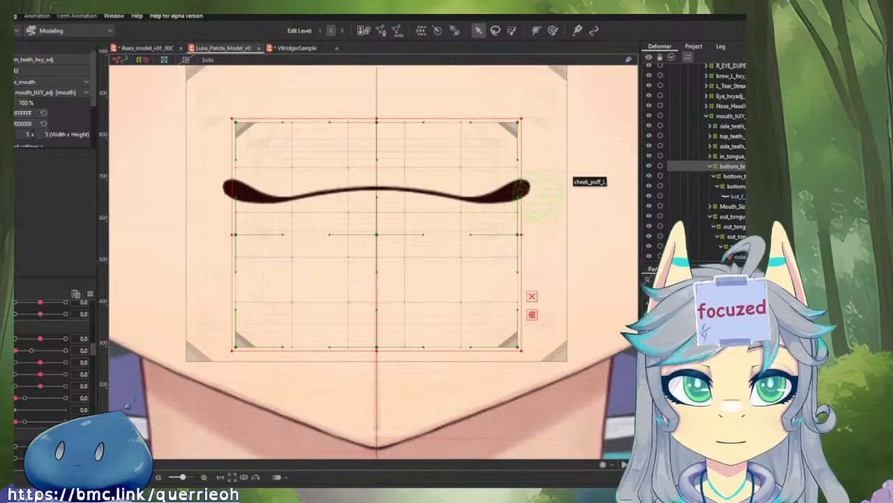
pyautogui.click(736, 185)
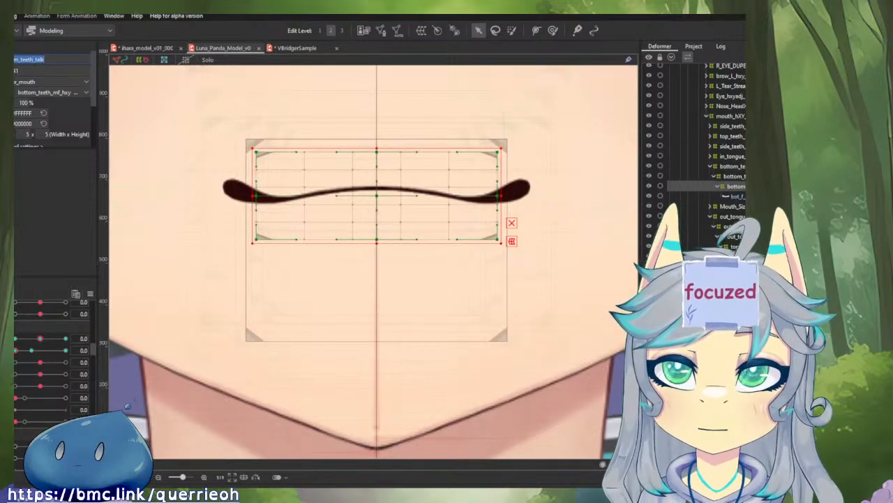
pyautogui.click(734, 176)
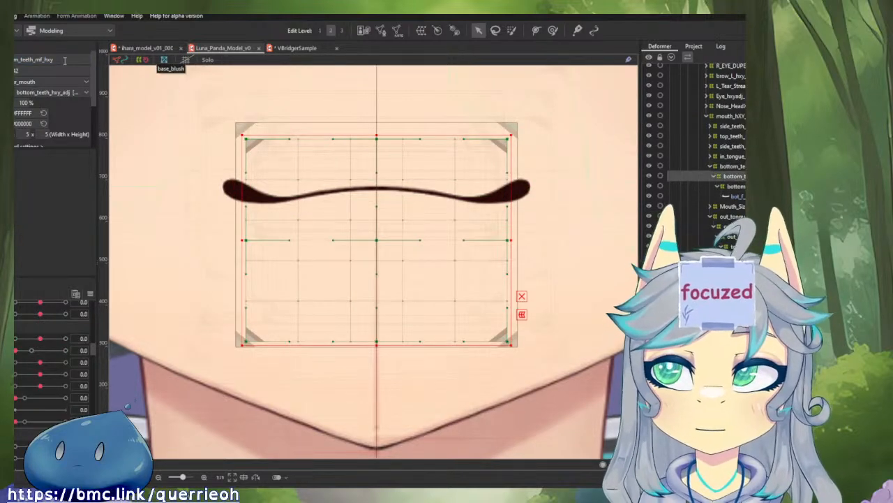
pyautogui.moveTo(65, 60); pyautogui.dragTo(14, 60)
pyautogui.click(733, 166)
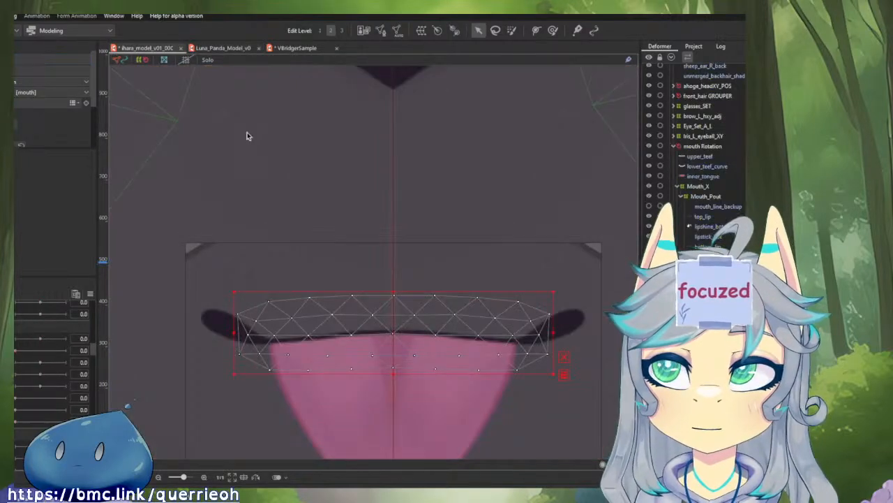
# - Switch to the ihara sheep model and hide the out_tongue deformer group so the outer tongue no longer covers the mouth
pyautogui.click(147, 48)
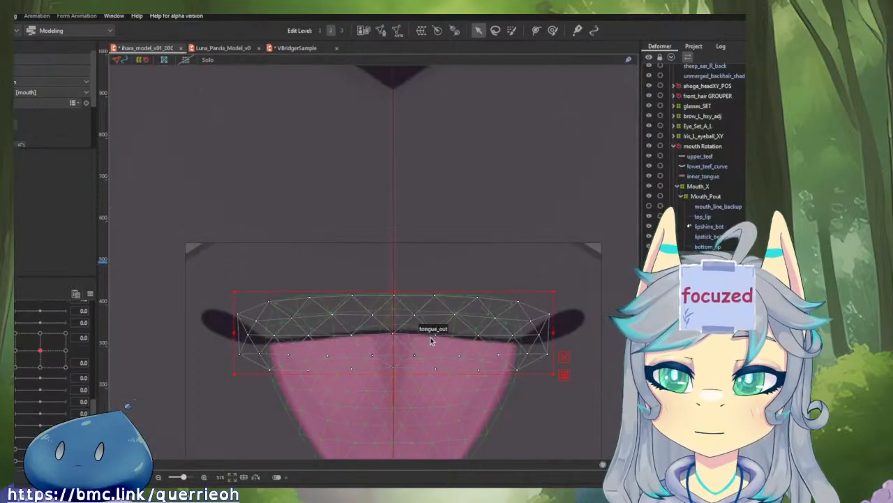
pyautogui.moveTo(430, 341); pyautogui.dragTo(425, 271)
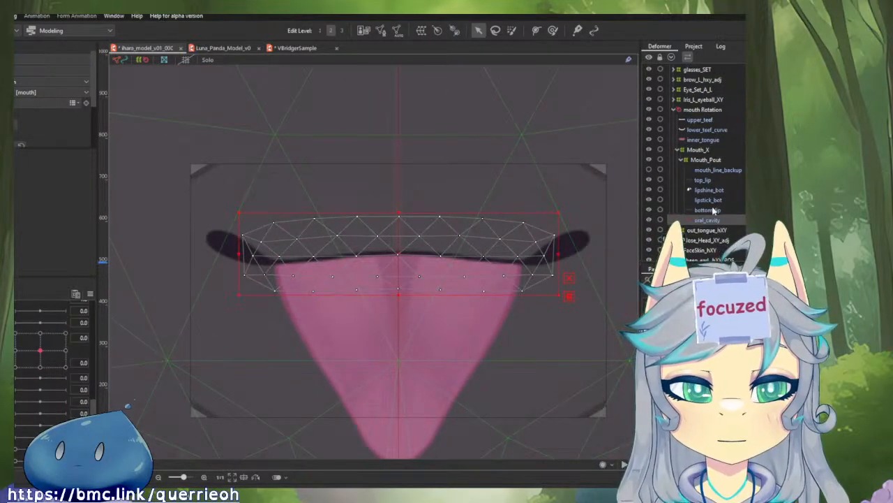
pyautogui.click(695, 132)
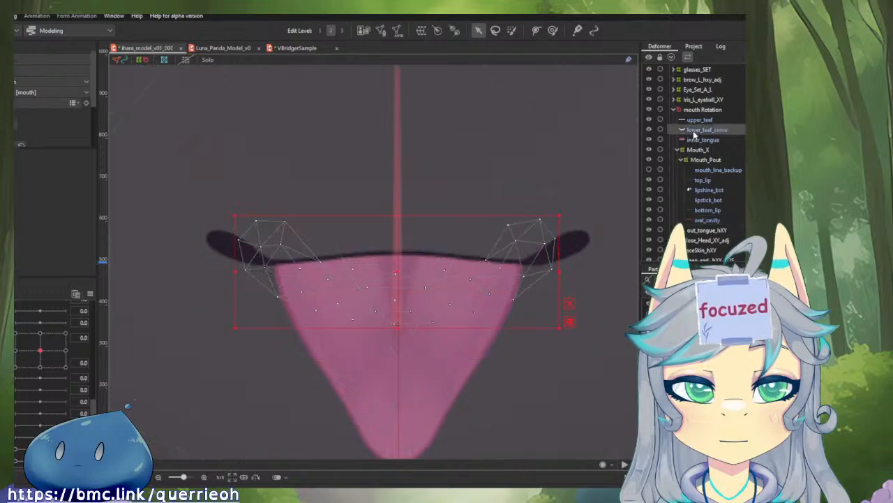
pyautogui.scroll(-3, 541, 187)
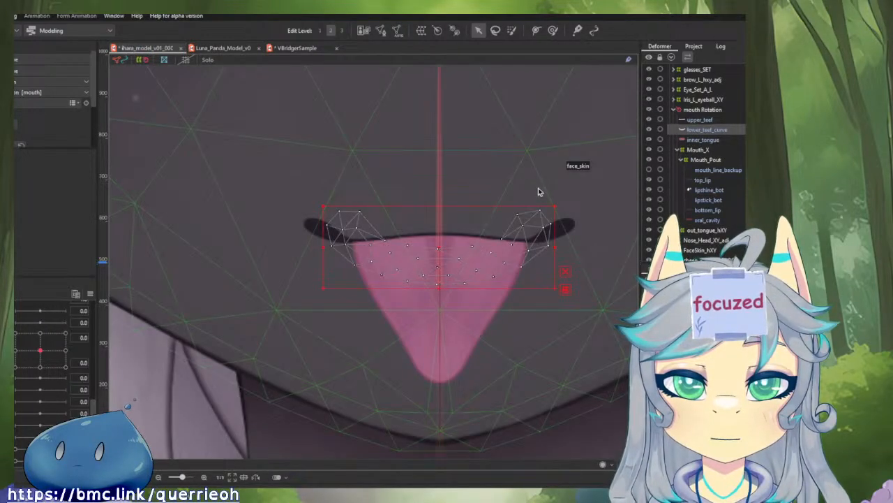
pyautogui.click(497, 302)
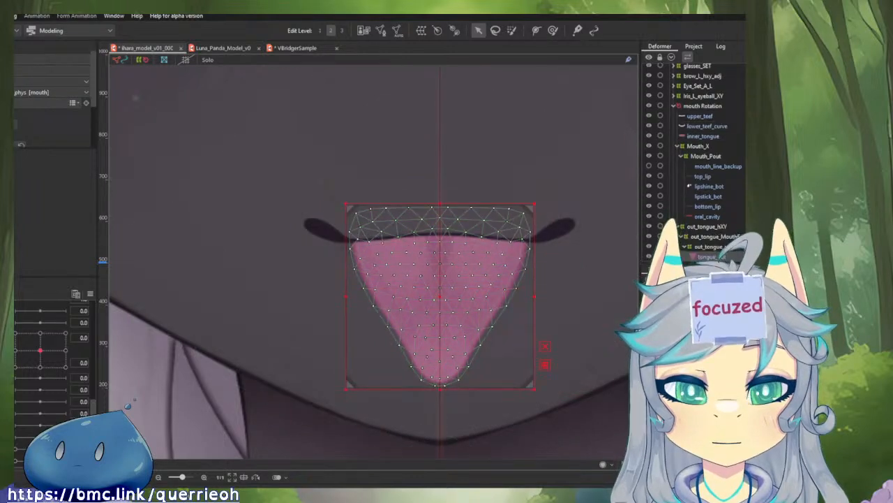
pyautogui.click(650, 241)
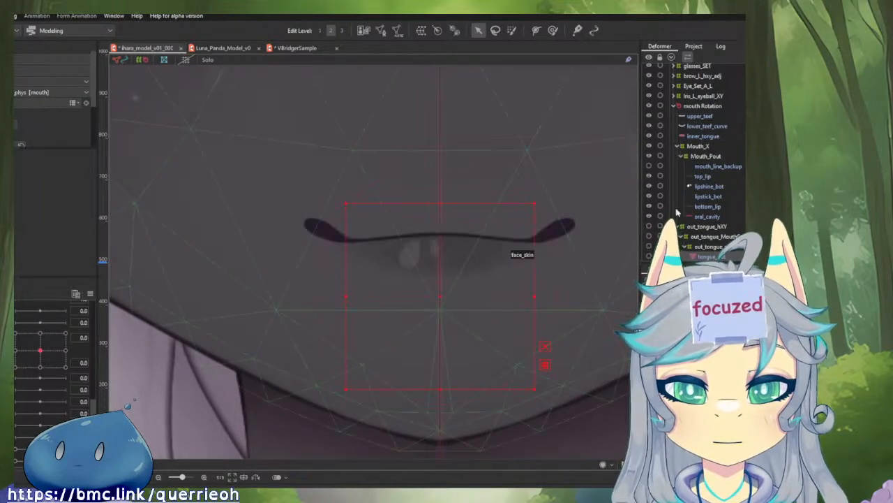
# - Open the lower_teef_curve mesh for manual editing and delete the vertices of its left half up to the centre
pyautogui.click(707, 125)
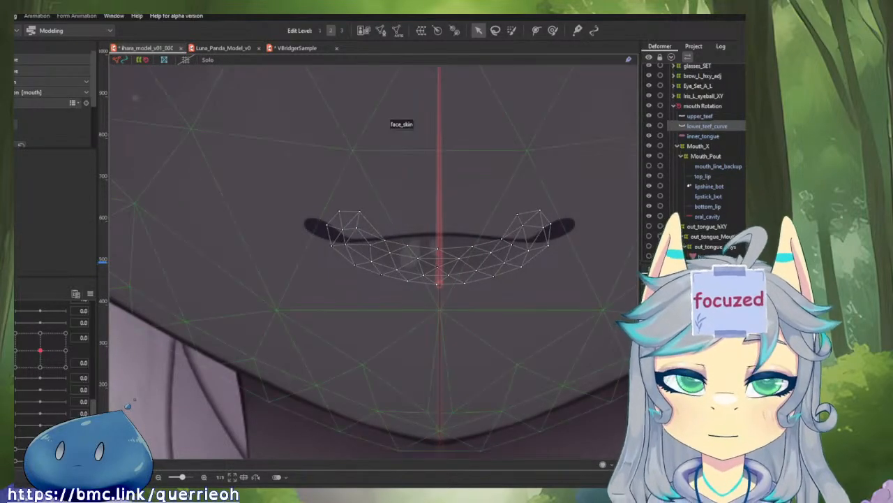
pyautogui.scroll(-2, 702, 175)
pyautogui.scroll(3, 698, 175)
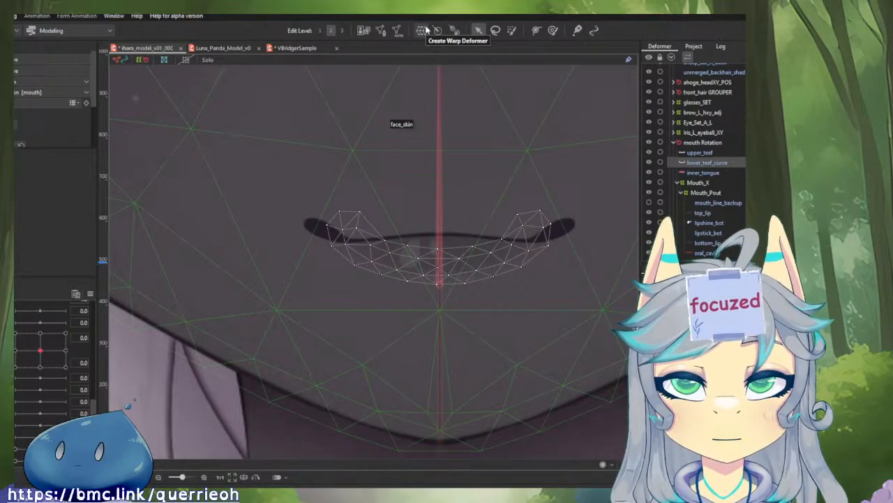
pyautogui.click(380, 30)
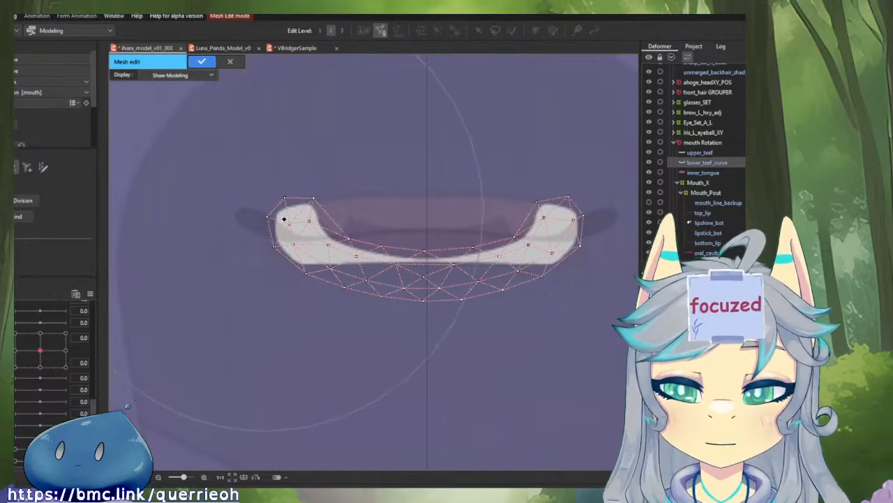
pyautogui.moveTo(221, 223)
pyautogui.mouseDown()
pyautogui.moveTo(260, 226)
pyautogui.moveTo(273, 268)
pyautogui.mouseUp()
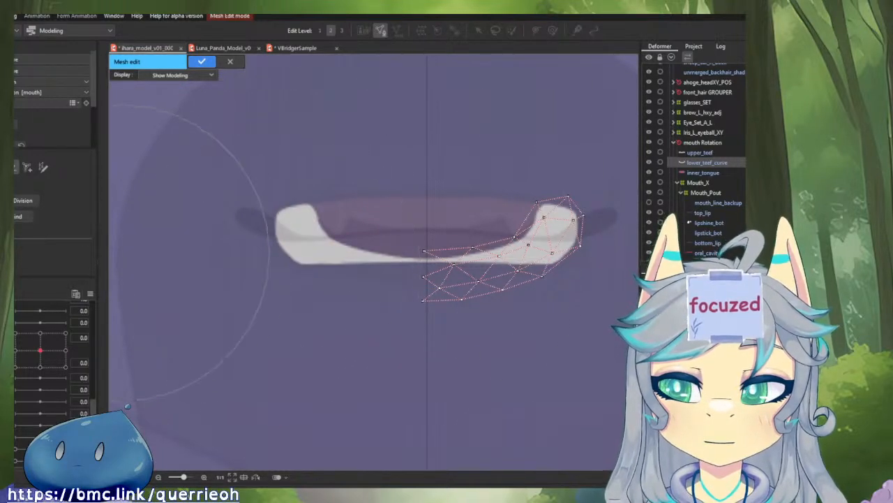
# - Move the three innermost vertices of the lower_teef_curve half mesh exactly onto the vertical centre line
pyautogui.scroll(3, 407, 255)
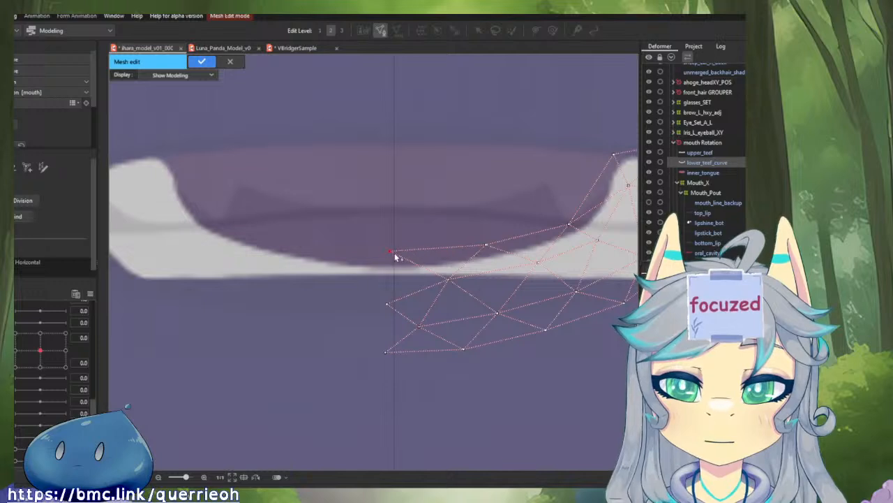
pyautogui.click(390, 305)
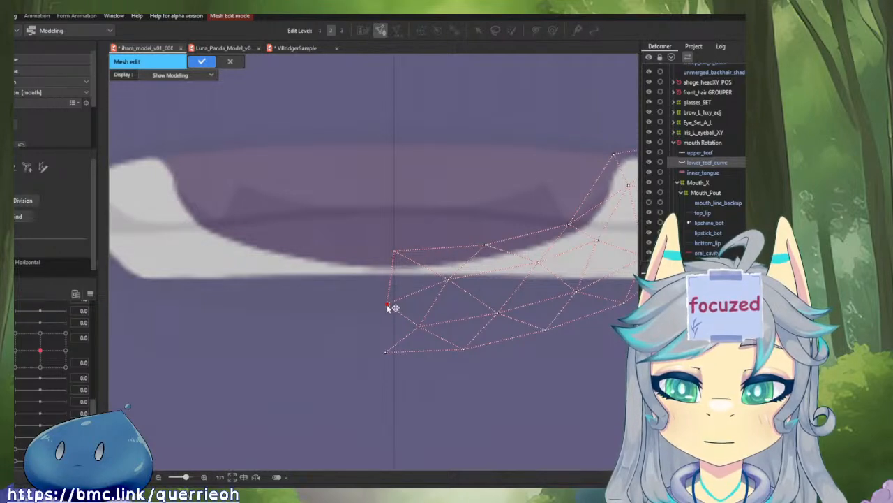
pyautogui.moveTo(389, 307); pyautogui.dragTo(395, 308)
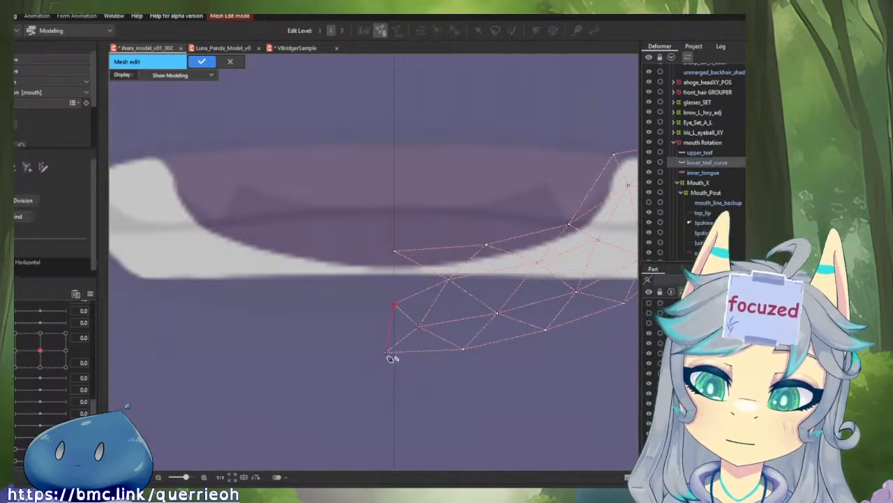
pyautogui.moveTo(385, 353); pyautogui.dragTo(395, 356)
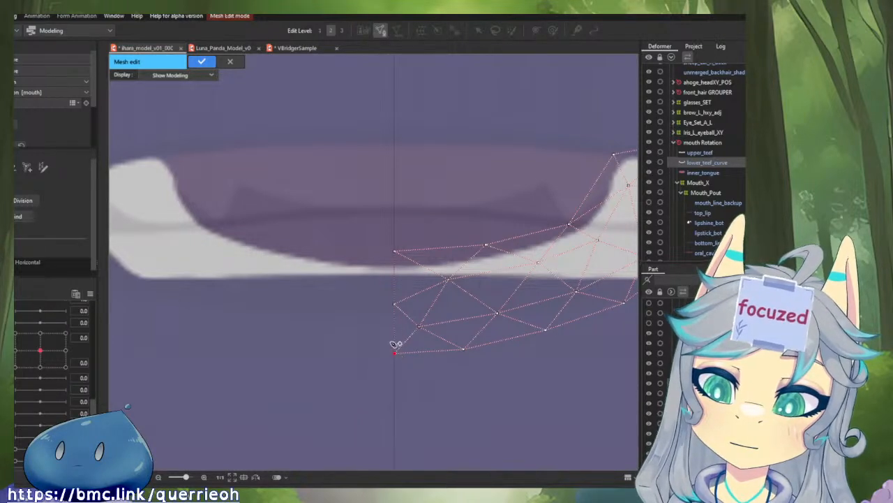
# - Set the mesh edit display to Show Model Image and nudge outline vertices to follow the teeth artwork evenly
pyautogui.moveTo(483, 296); pyautogui.dragTo(368, 318)
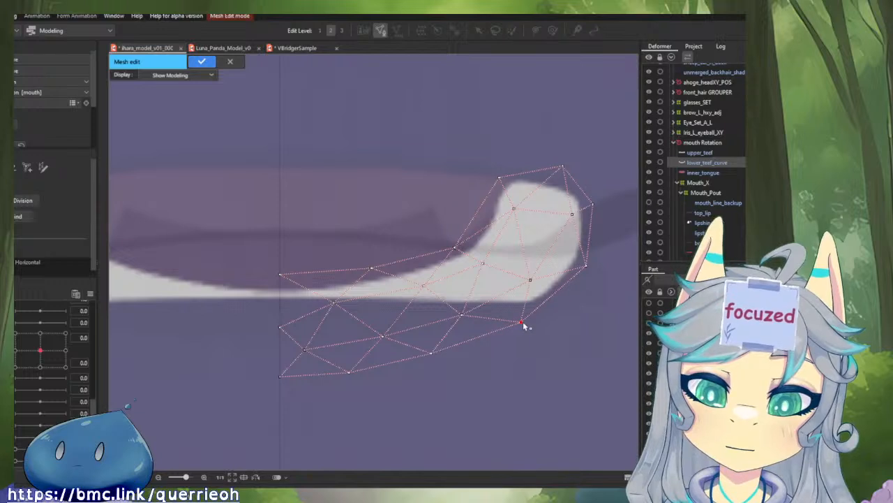
pyautogui.click(183, 75)
pyautogui.click(182, 94)
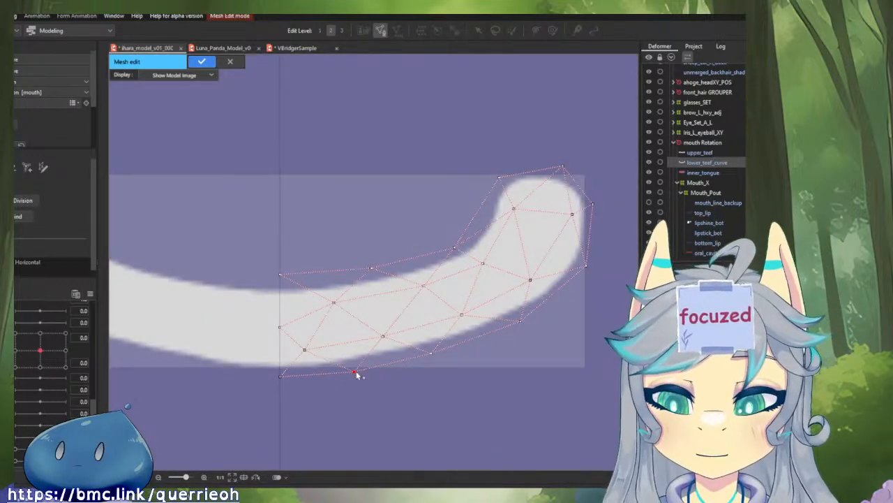
pyautogui.click(370, 268)
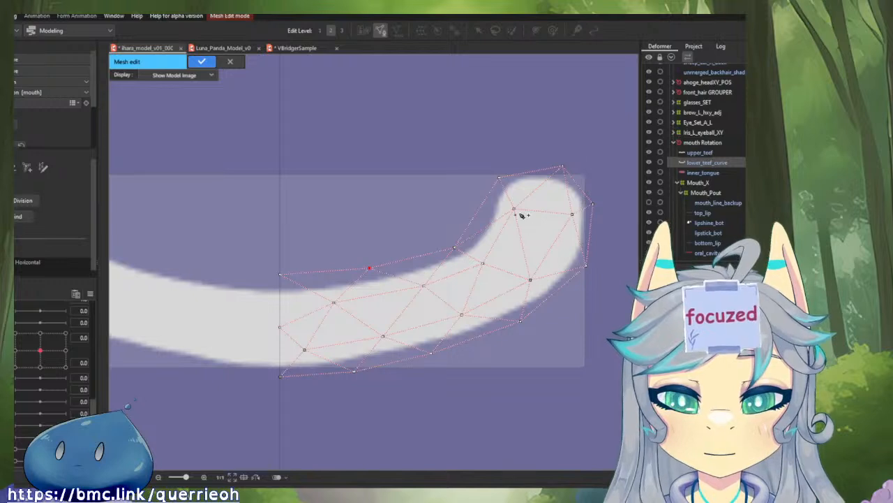
# - Copy the half mesh, reflect it horizontally, delete its duplicate centre vertices, and paste the original half back
pyautogui.hotkey('ctrl', 'a')
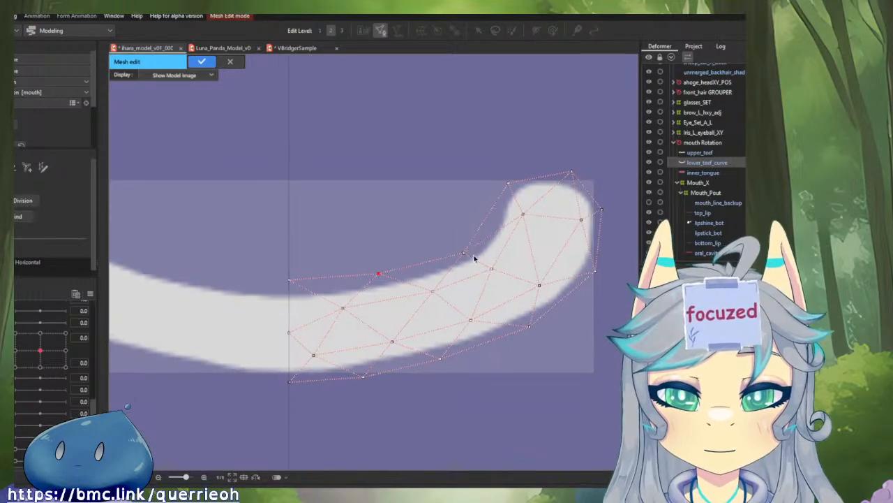
pyautogui.rightClick(466, 284)
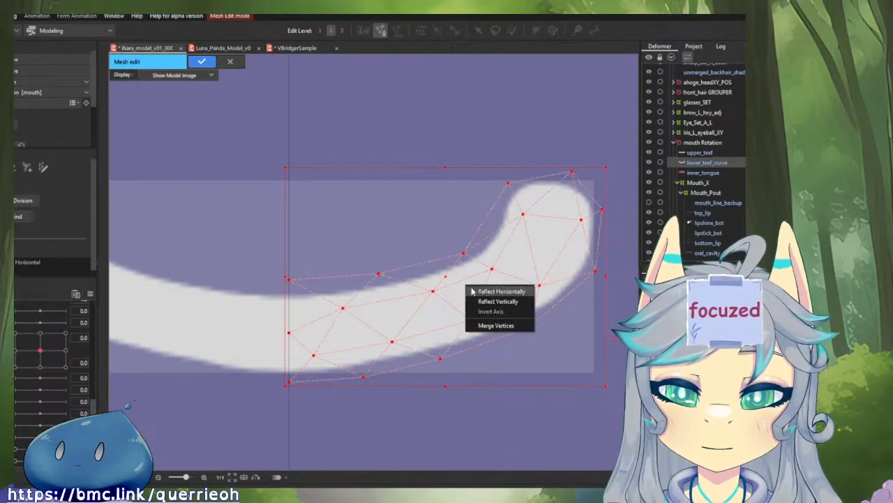
pyautogui.click(474, 291)
pyautogui.press('Escape')
pyautogui.keyDown('alt'); pyautogui.click(288, 281); pyautogui.keyUp('alt')
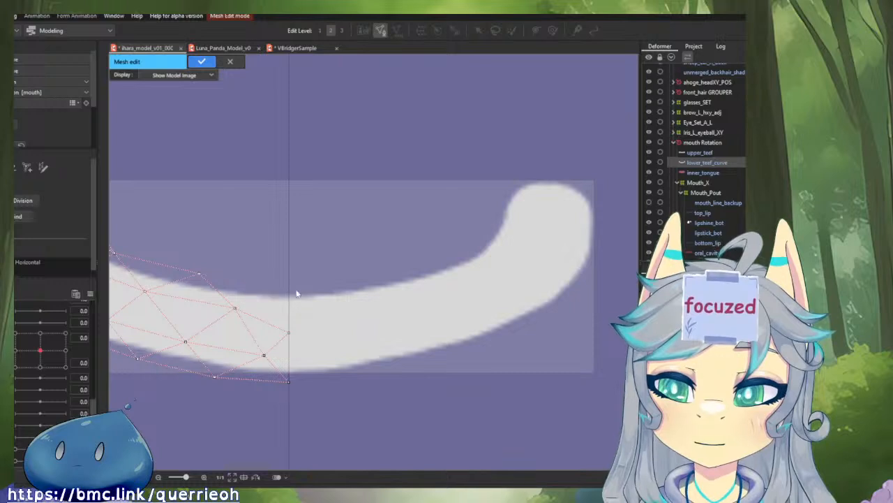
pyautogui.keyDown('alt'); pyautogui.click(289, 334); pyautogui.keyUp('alt')
pyautogui.keyDown('alt'); pyautogui.click(288, 381); pyautogui.keyUp('alt')
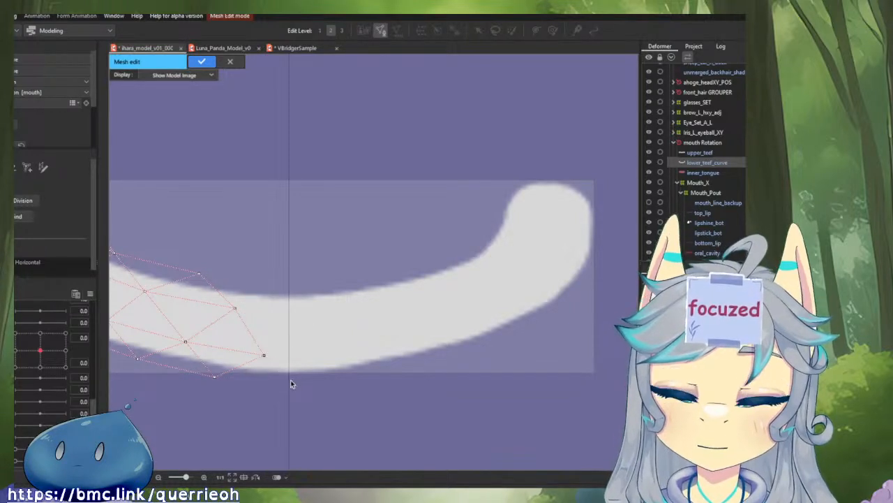
pyautogui.hotkey('ctrl', 'v')
pyautogui.press('Escape')
# - Connect the two halves of the lower teeth mesh with edges across the centre line and apply the mesh edit
pyautogui.moveTo(289, 280); pyautogui.dragTo(198, 273)
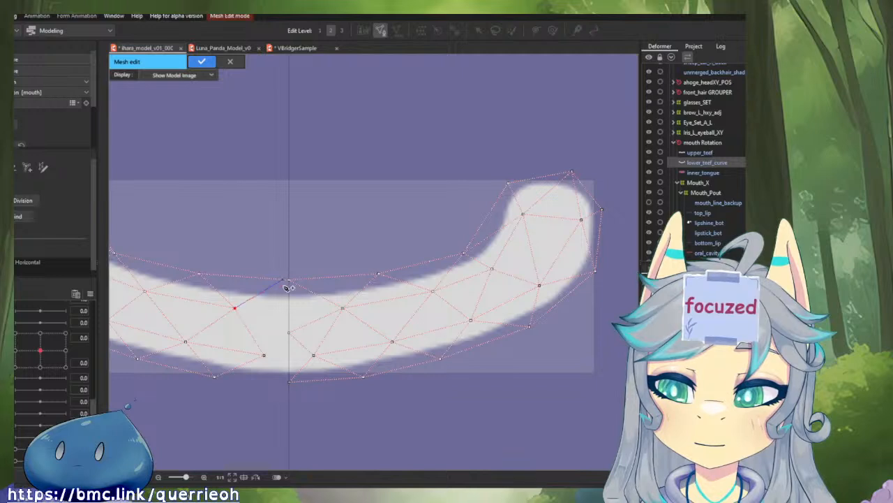
pyautogui.moveTo(342, 308); pyautogui.dragTo(235, 308)
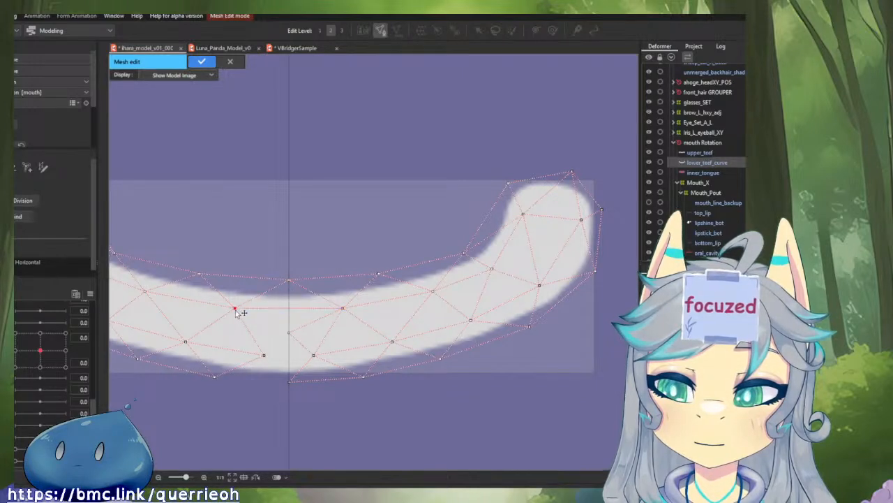
pyautogui.click(264, 355)
pyautogui.moveTo(278, 360); pyautogui.dragTo(286, 378)
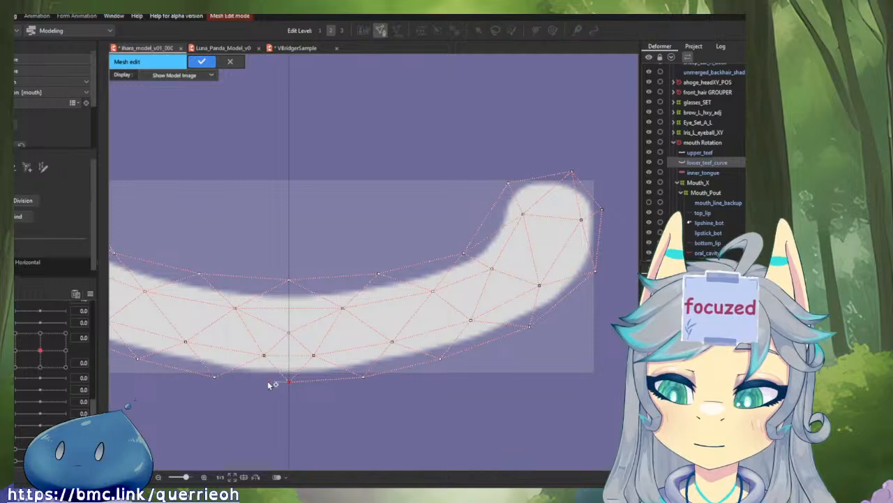
pyautogui.click(215, 375)
pyautogui.scroll(-2, 353, 395)
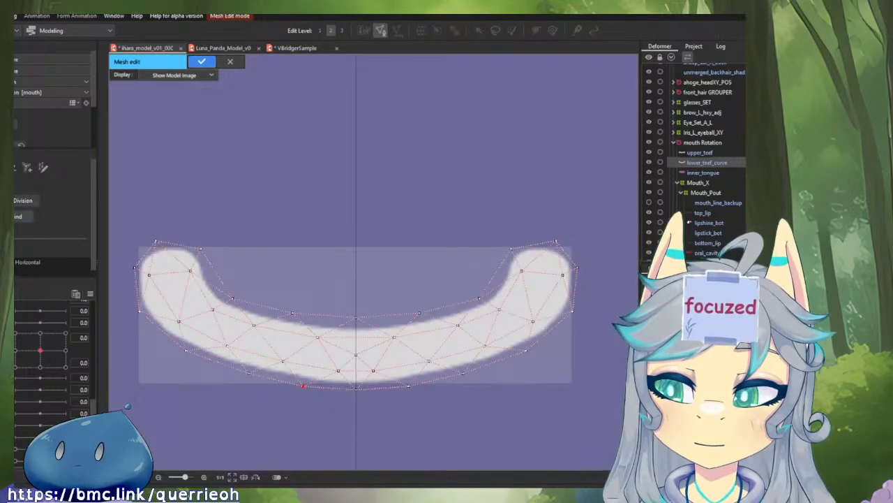
pyautogui.click(202, 62)
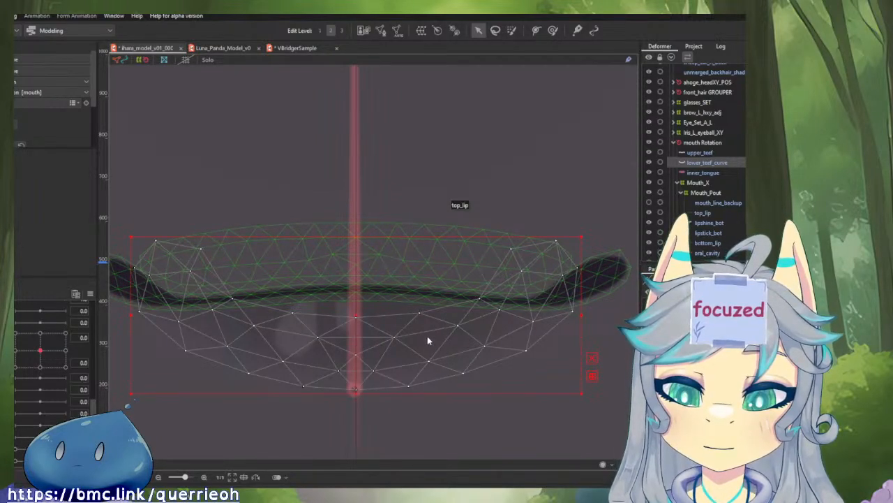
# - Wrap lower_teef_curve in three nested warp deformers named bottom_teeth_talk, bottom_teeth_mf_hxy and bottom_teeth_hxy_adj
pyautogui.click(331, 251)
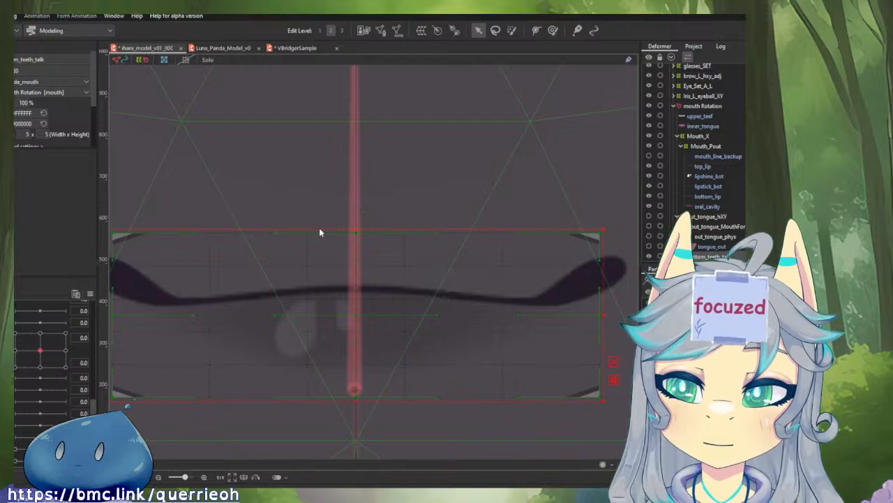
pyautogui.click(275, 360)
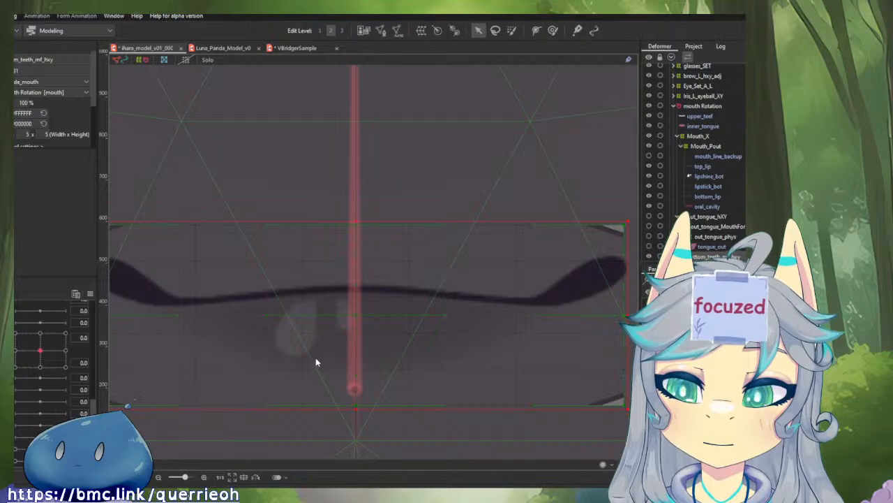
pyautogui.click(509, 275)
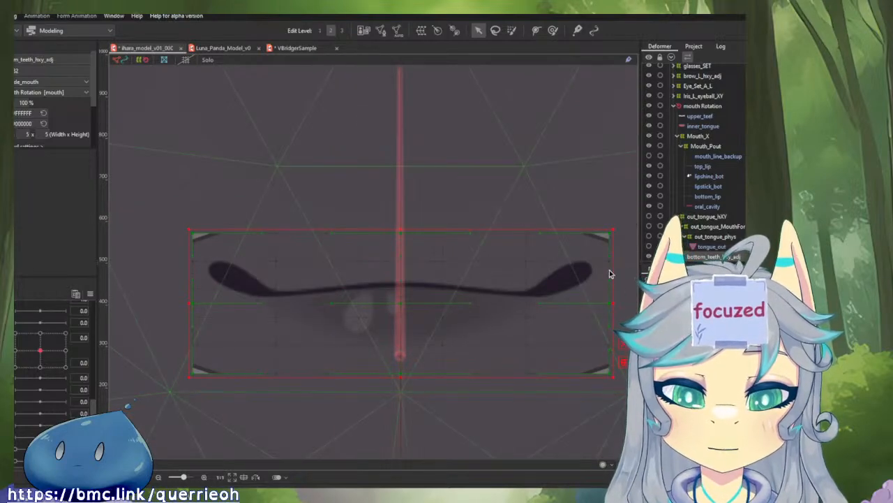
# - Switch to the panda model and compare the sizes and nesting of its bottom teeth talk, mf_hxy and hxy_adj deformers
pyautogui.click(234, 46)
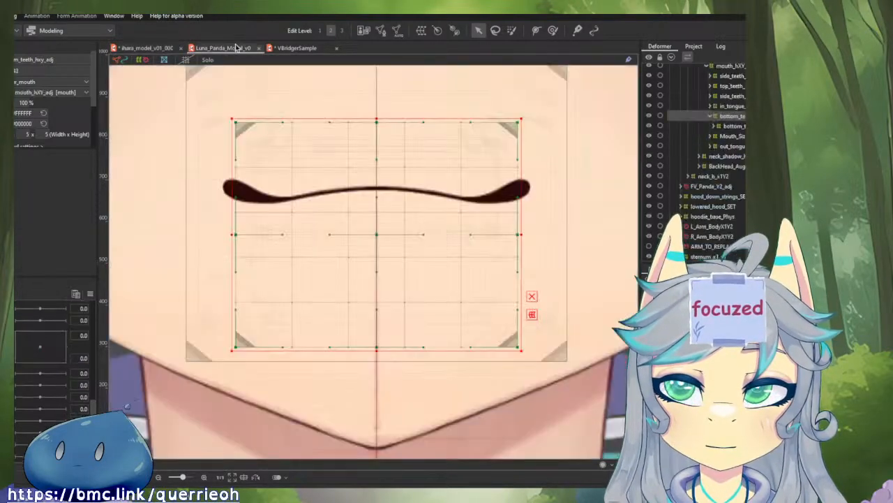
pyautogui.doubleClick(741, 127)
pyautogui.click(738, 137)
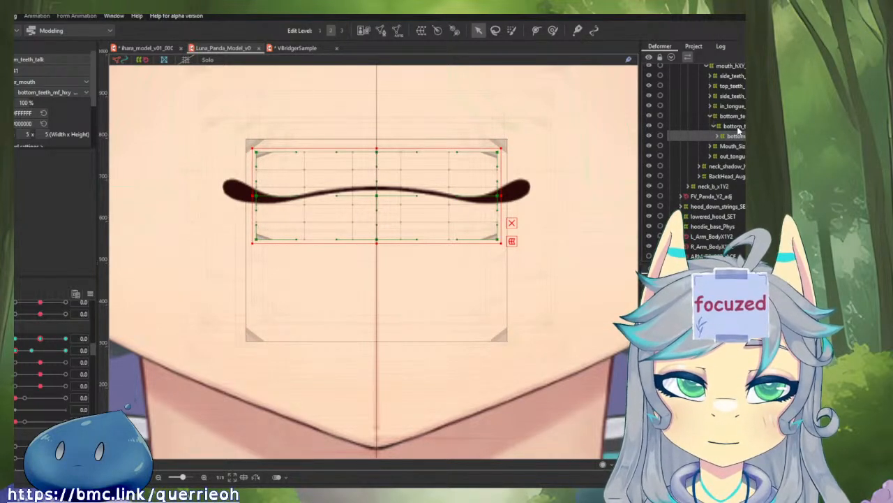
pyautogui.click(739, 125)
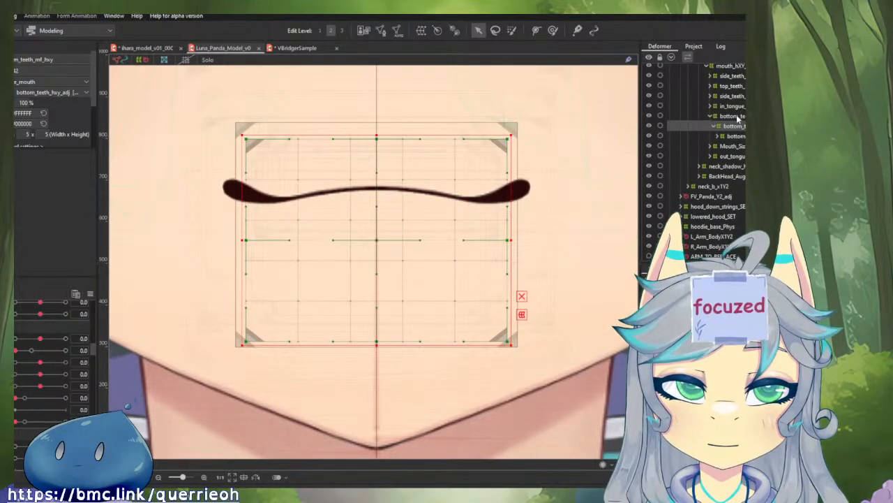
pyautogui.click(737, 116)
pyautogui.click(742, 137)
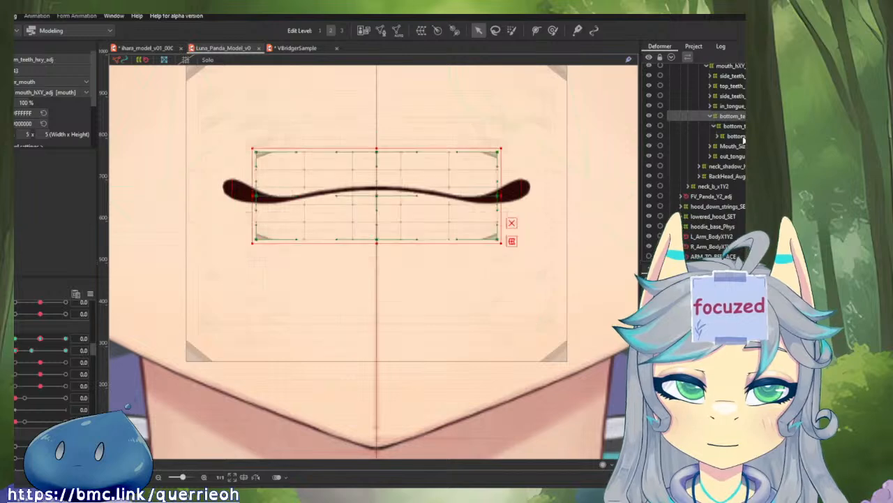
pyautogui.click(741, 127)
pyautogui.click(740, 136)
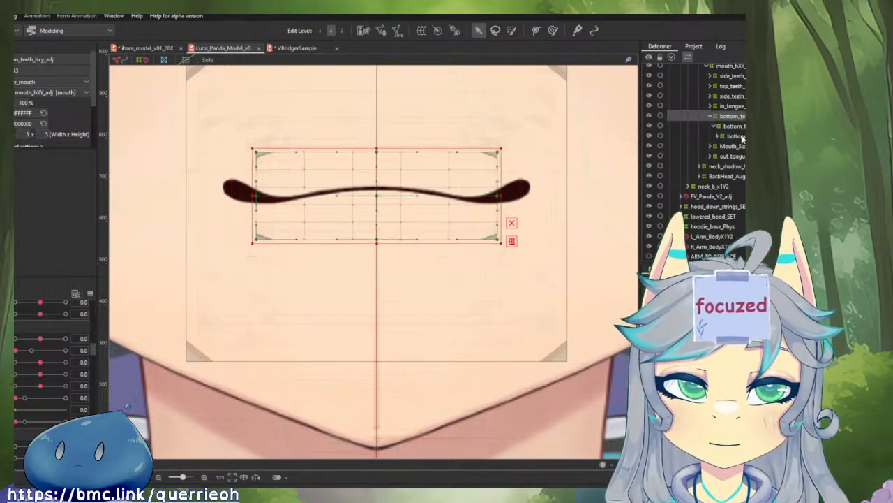
# - Return to the ihara model and adjust the bottom_teeth_talk deformer's box around the lower teeth
pyautogui.click(159, 48)
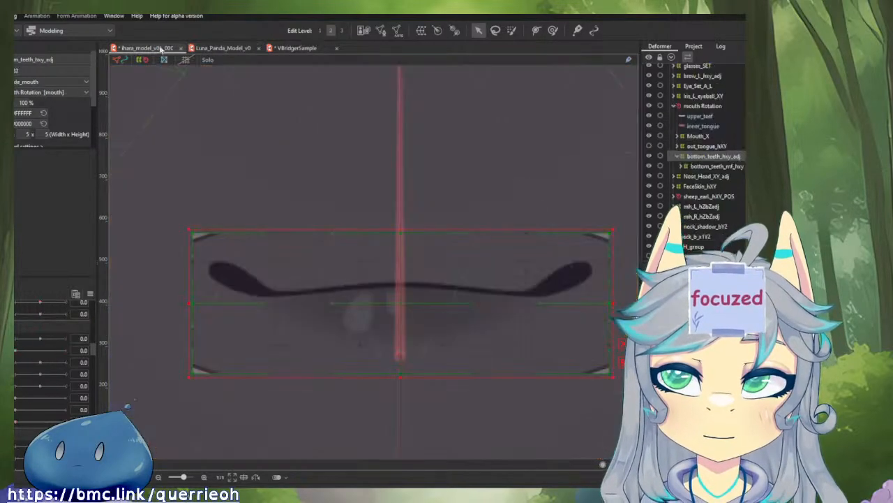
pyautogui.scroll(-3, 401, 288)
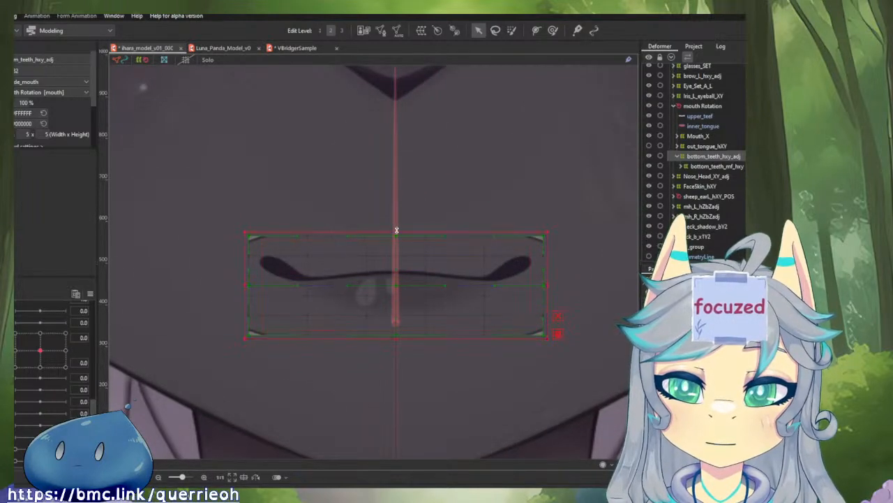
pyautogui.click(681, 166)
pyautogui.click(706, 176)
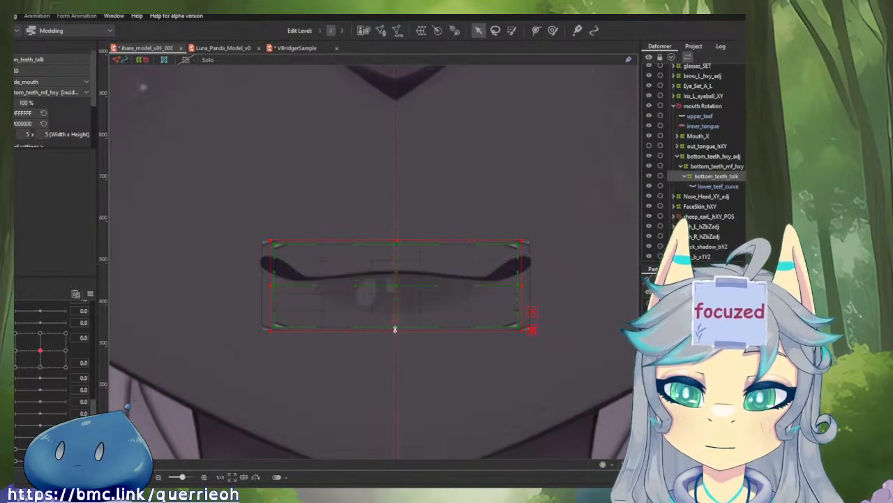
pyautogui.scroll(5, 392, 330)
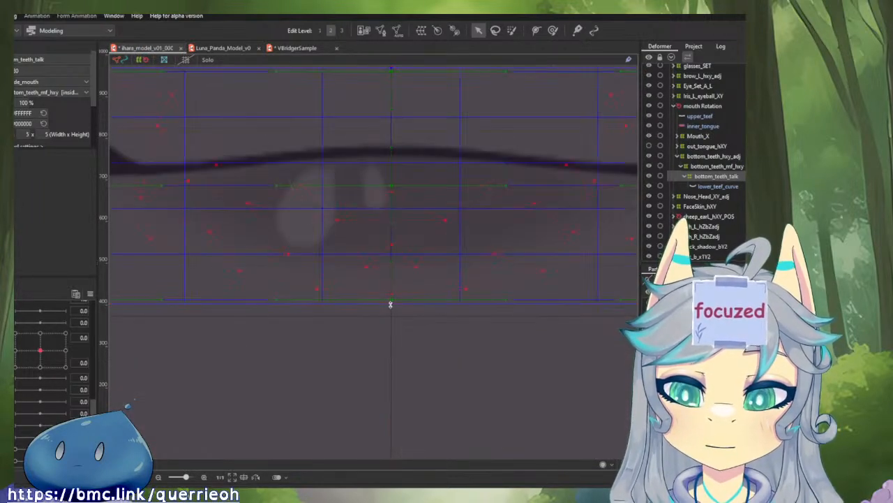
pyautogui.scroll(-4, 390, 301)
pyautogui.click(409, 299)
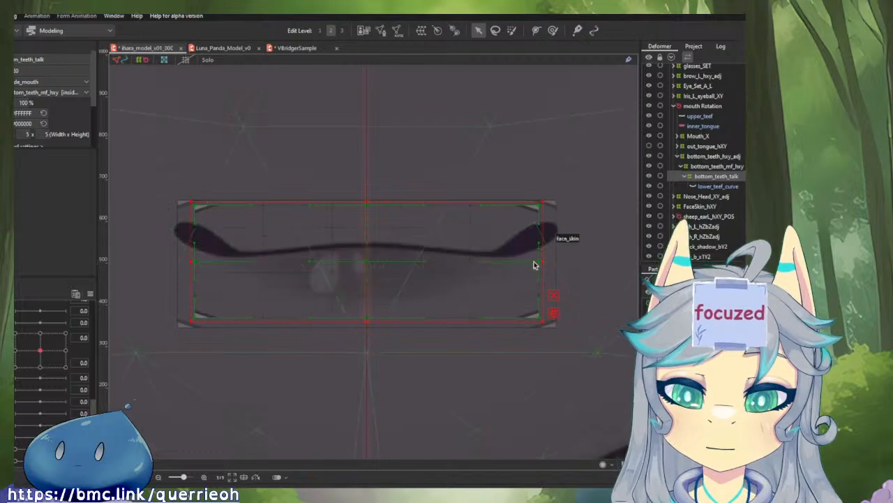
pyautogui.moveTo(542, 259)
pyautogui.mouseDown()
pyautogui.moveTo(527, 280)
pyautogui.moveTo(560, 265)
pyautogui.moveTo(554, 272)
pyautogui.mouseUp()
# - Extend the bottom_teeth_mf_hxy deformer's box downward below the mouth, towards the chin
pyautogui.click(719, 167)
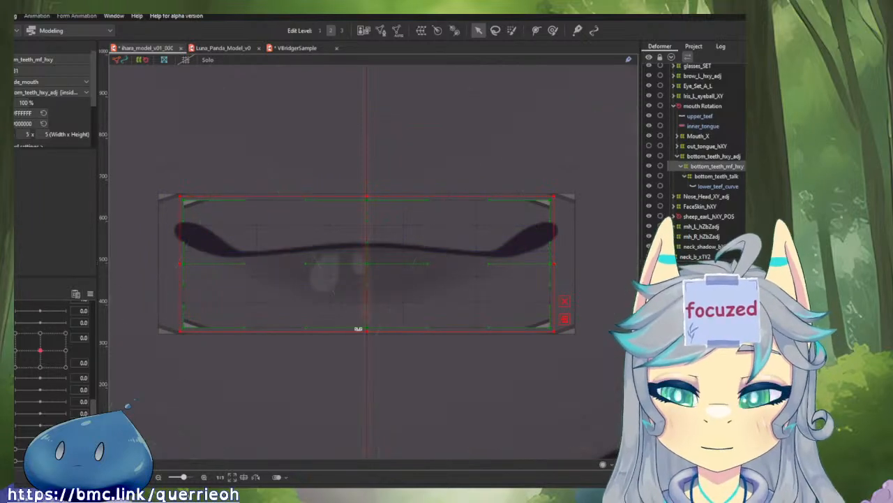
pyautogui.scroll(-2, 368, 331)
pyautogui.moveTo(395, 286); pyautogui.dragTo(396, 372)
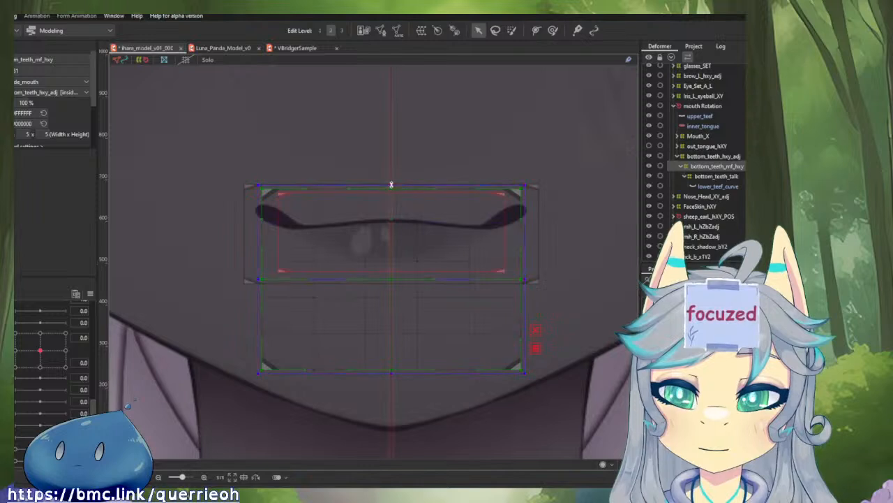
# - Narrow the bottom_teeth_hxy_adj deformer slightly and extend its box down to the chin, enclosing the inner deformers
pyautogui.click(718, 156)
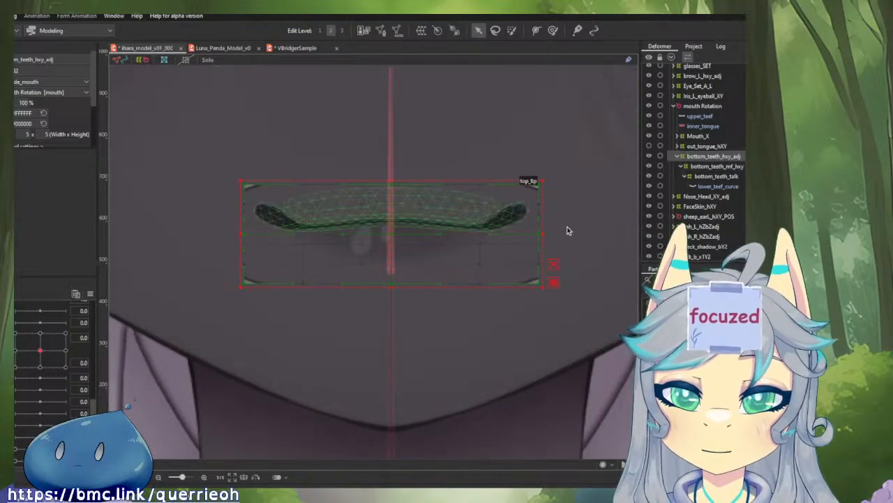
pyautogui.moveTo(549, 233); pyautogui.dragTo(540, 234)
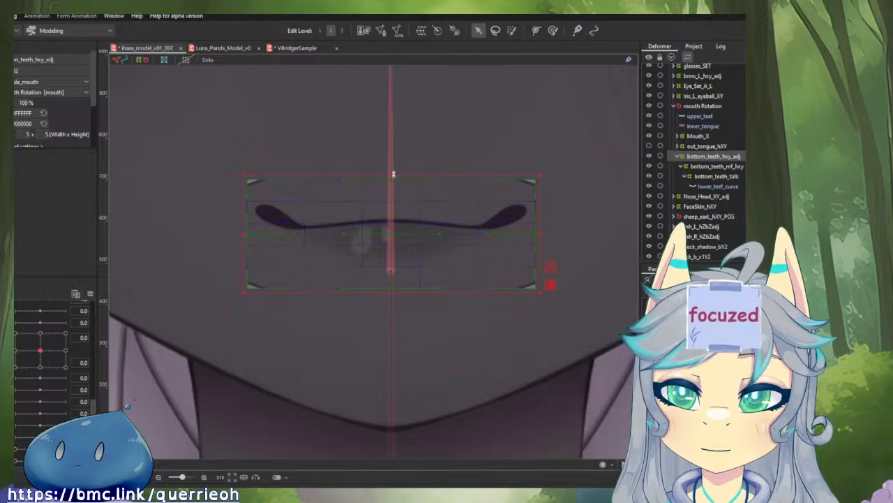
pyautogui.moveTo(393, 292); pyautogui.dragTo(419, 399)
pyautogui.scroll(-2, 472, 245)
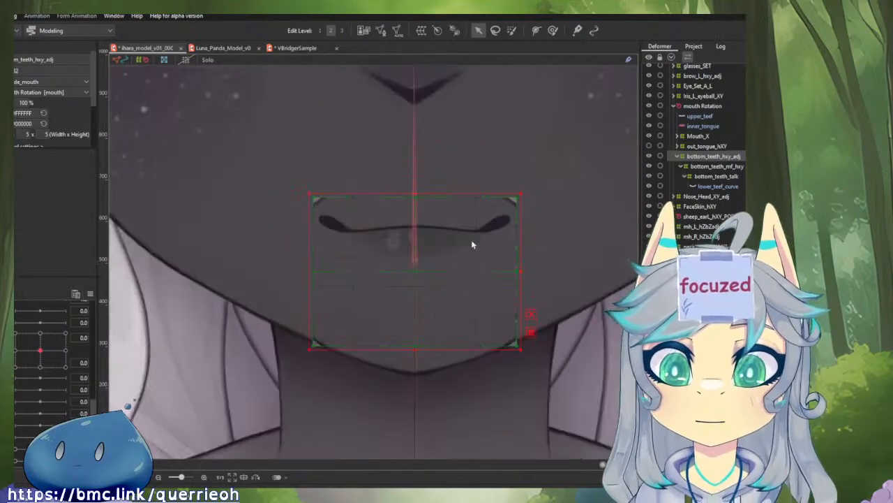
pyautogui.moveTo(472, 245); pyautogui.dragTo(453, 304)
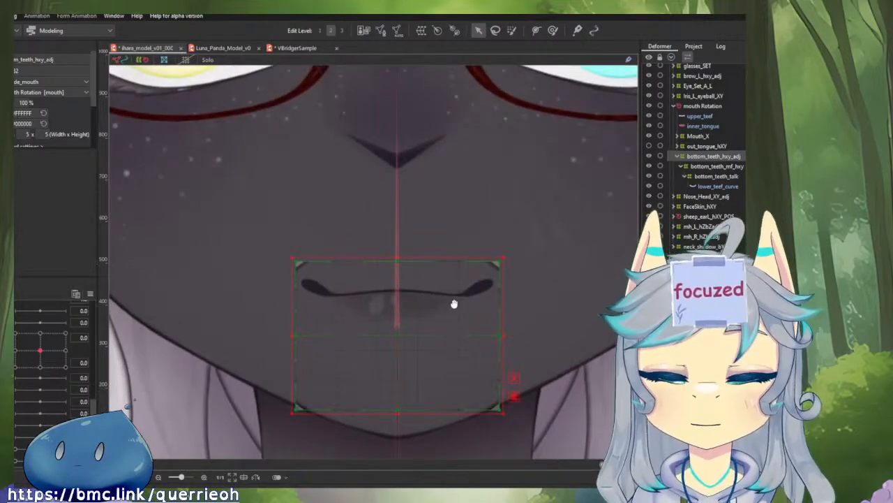
# - Switch to the panda model and examine how the inner tongue mesh is nested inside its talk, mouthform_hXY and hXYadj deformers
pyautogui.click(702, 127)
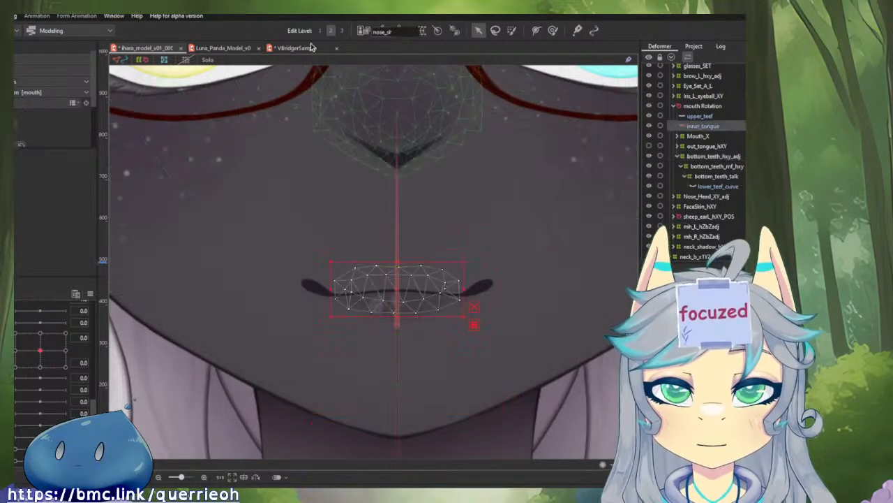
pyautogui.click(249, 84)
pyautogui.click(230, 47)
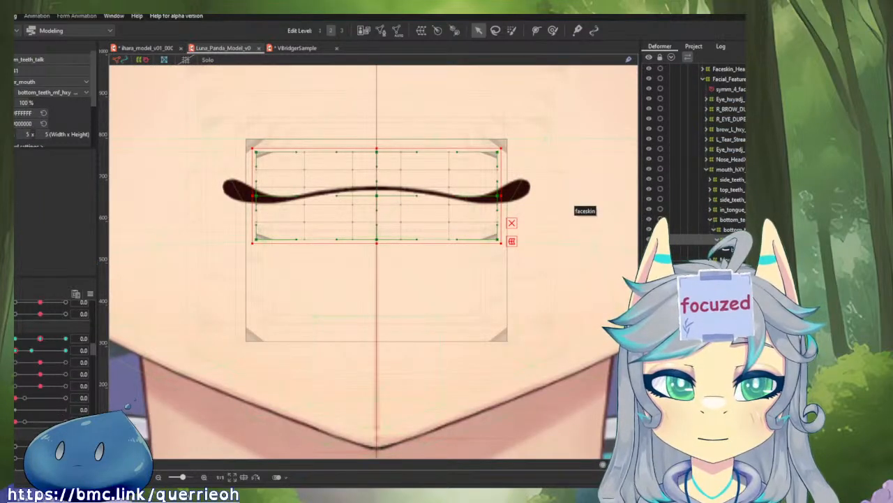
pyautogui.click(731, 209)
pyautogui.click(711, 209)
pyautogui.click(733, 220)
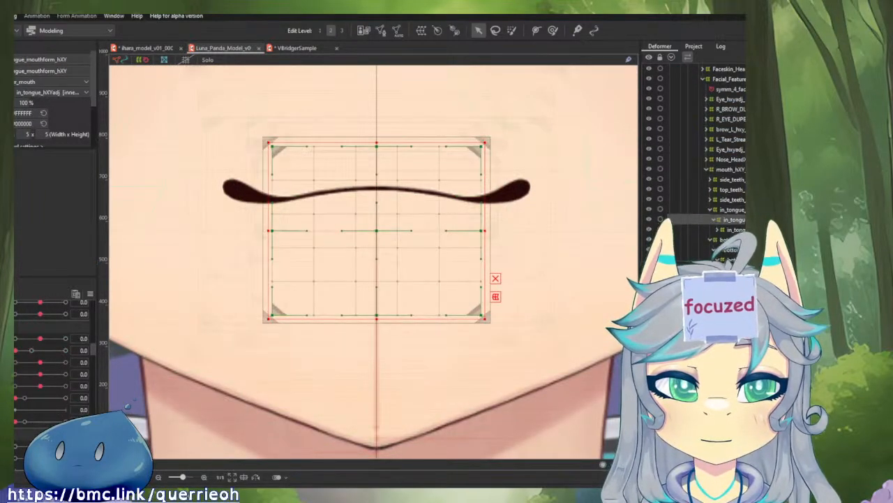
pyautogui.click(734, 229)
pyautogui.click(736, 239)
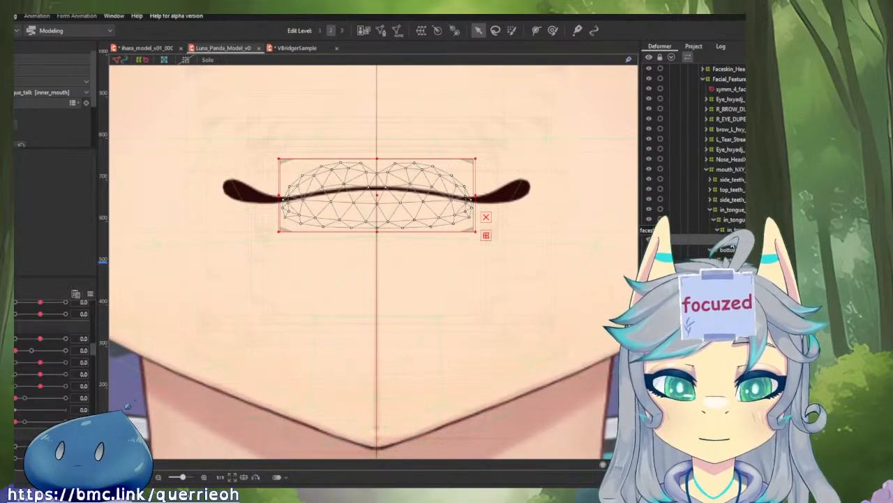
pyautogui.click(737, 231)
# - Preview the panda's in_tongue_hXYadj deformer with the head angle parameter at 30, and reset the pose to default
pyautogui.moveTo(39, 338)
pyautogui.mouseDown()
pyautogui.moveTo(16, 340)
pyautogui.moveTo(61, 348)
pyautogui.moveTo(22, 349)
pyautogui.moveTo(34, 343)
pyautogui.mouseUp()
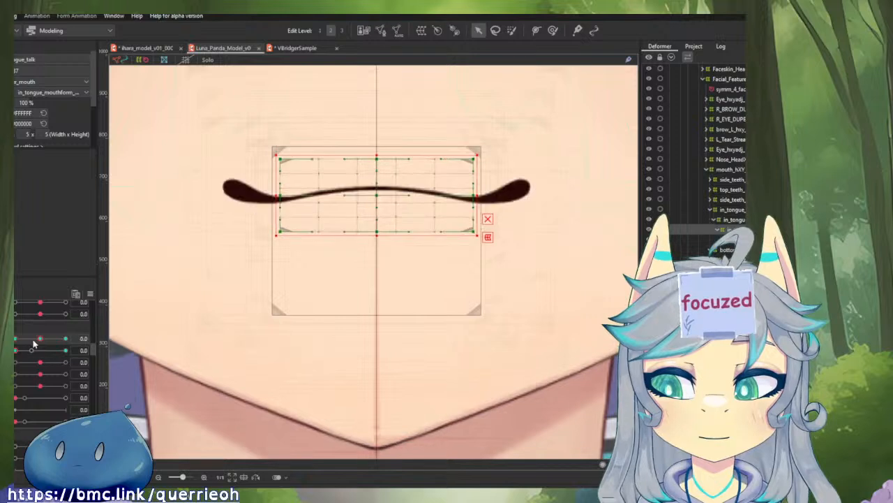
pyautogui.click(734, 219)
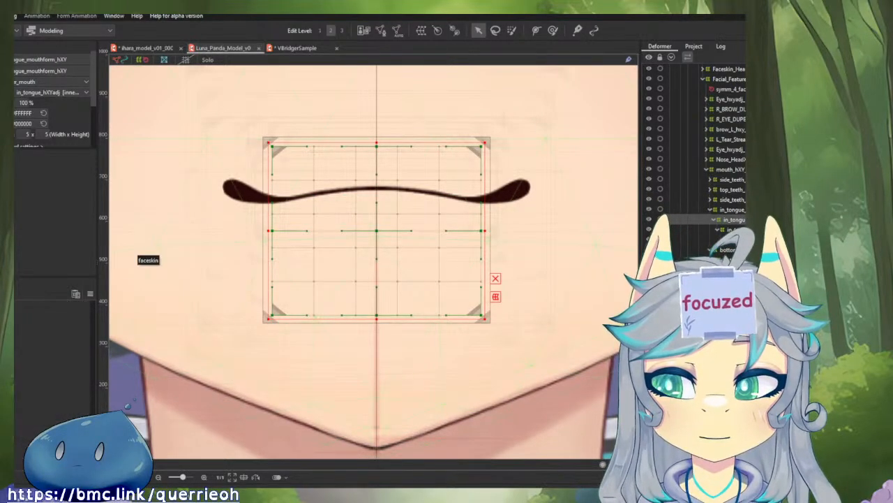
pyautogui.click(735, 211)
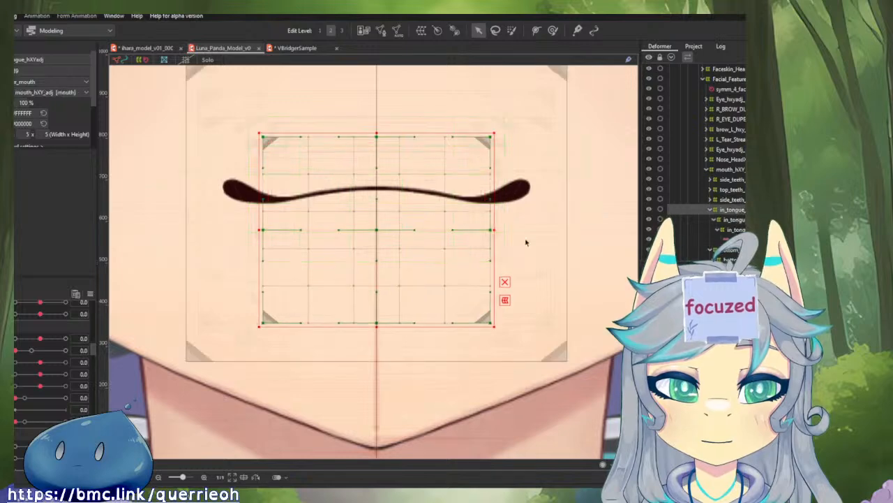
pyautogui.moveTo(40, 306); pyautogui.dragTo(73, 299)
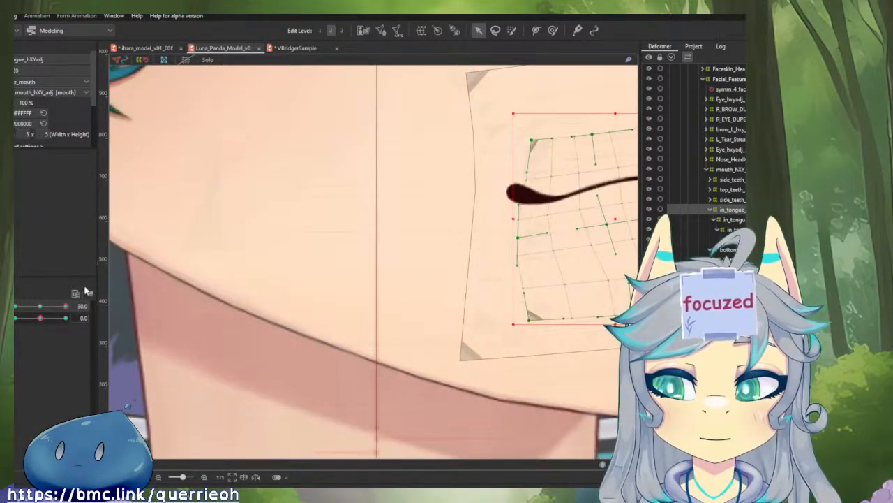
pyautogui.click(90, 293)
pyautogui.click(181, 301)
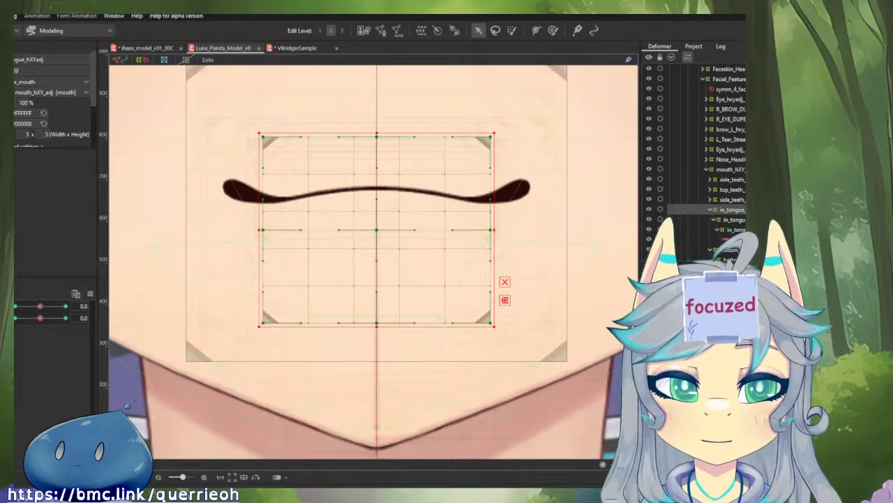
# - Compare the names and parents of the panda's in_tongue_mouthform_hXY and in_tongue_hXYadj deformers
pyautogui.press('Down')
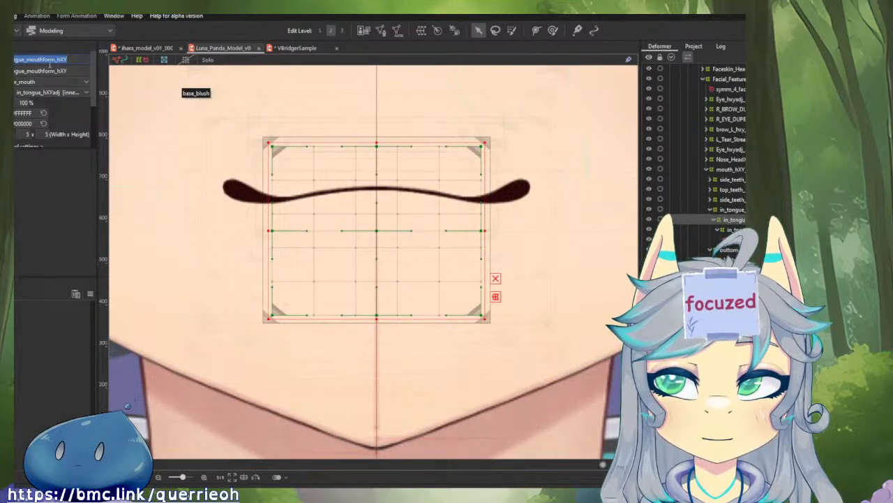
pyautogui.press('Up')
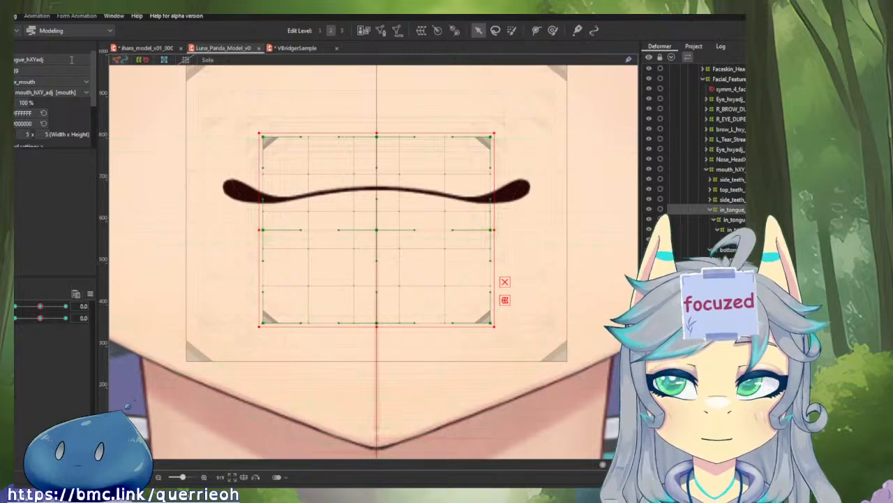
pyautogui.doubleClick(71, 60)
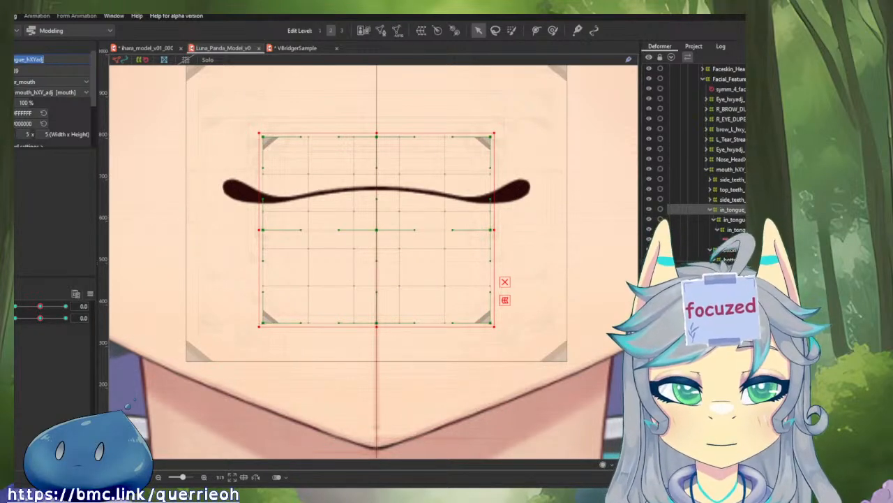
pyautogui.click(733, 200)
# - Return to the ihara model and select the inner_tongue mesh under the mouth rotation deformer
pyautogui.click(146, 47)
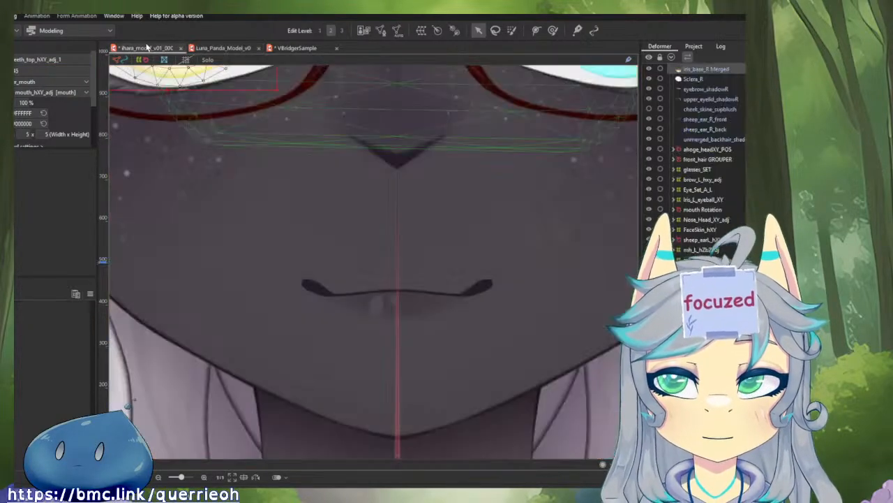
pyautogui.click(470, 295)
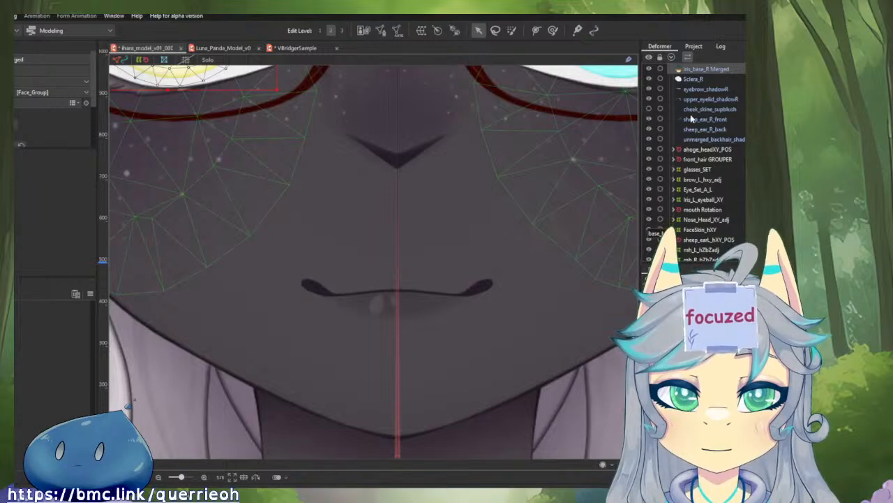
pyautogui.scroll(-5, 481, 285)
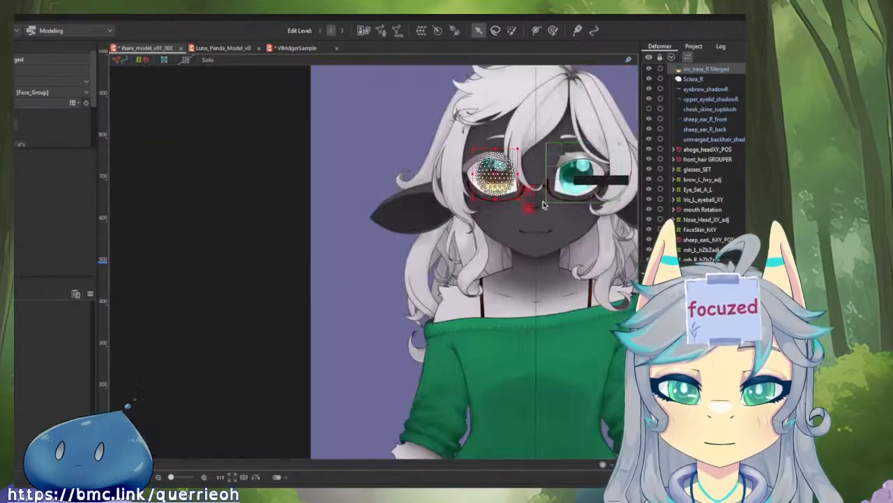
pyautogui.scroll(5, 544, 221)
pyautogui.click(480, 253)
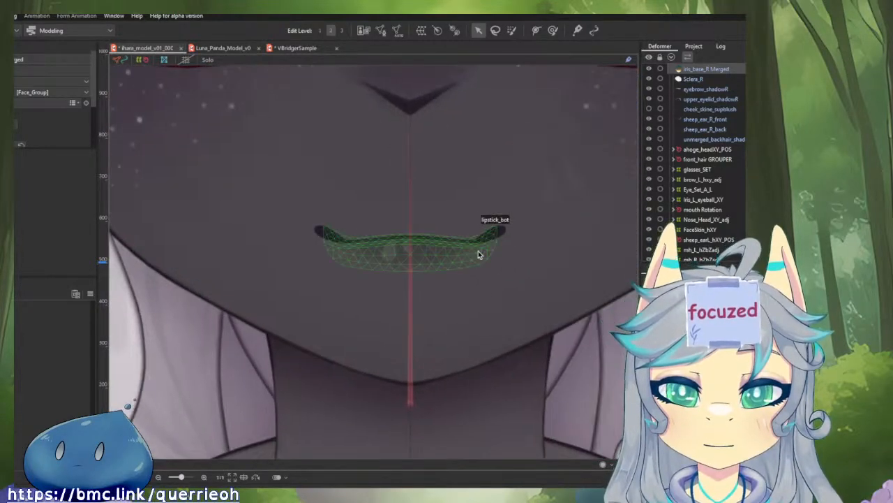
pyautogui.click(487, 254)
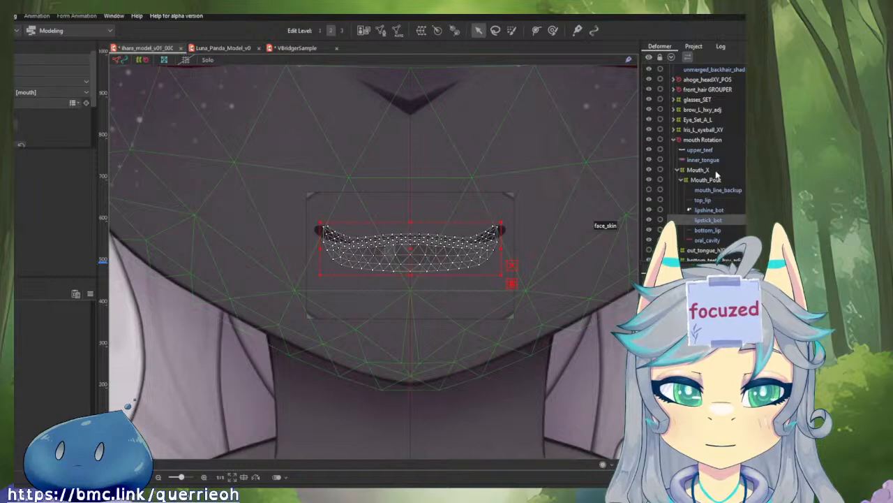
pyautogui.click(707, 162)
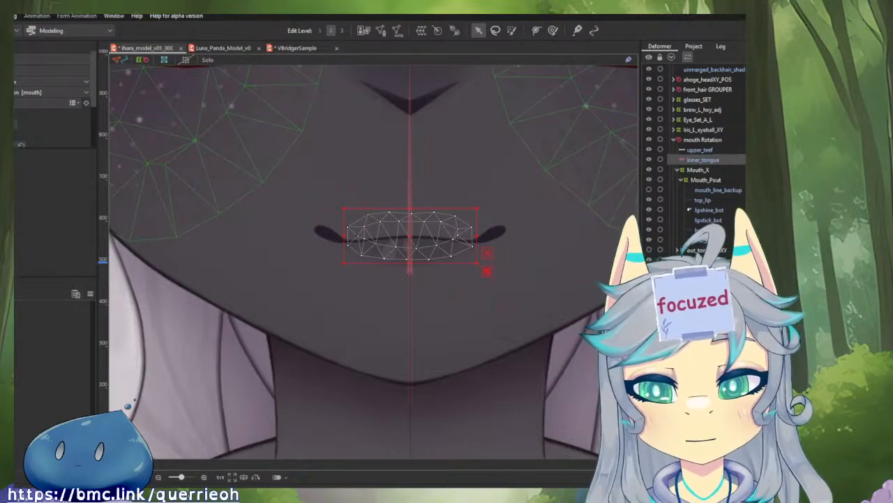
# - Open the inner_tongue mesh for manual editing and delete the vertices covering one half, keeping the left half
pyautogui.scroll(3, 447, 277)
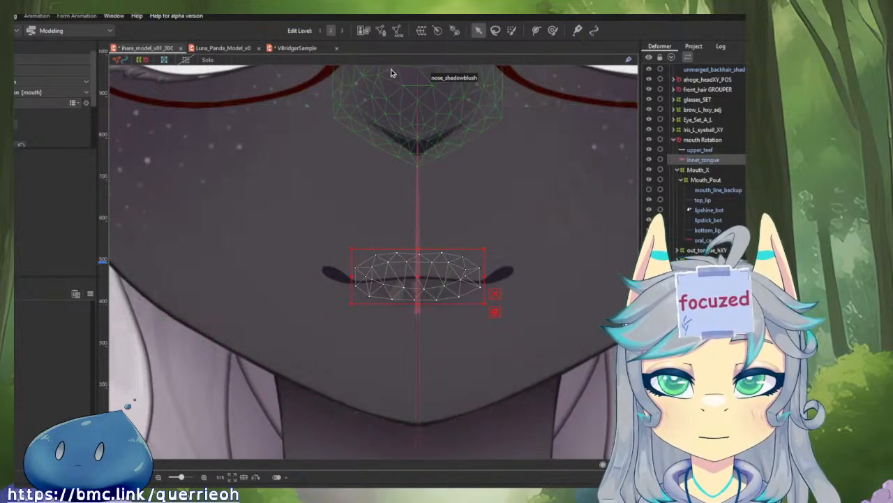
pyautogui.click(381, 28)
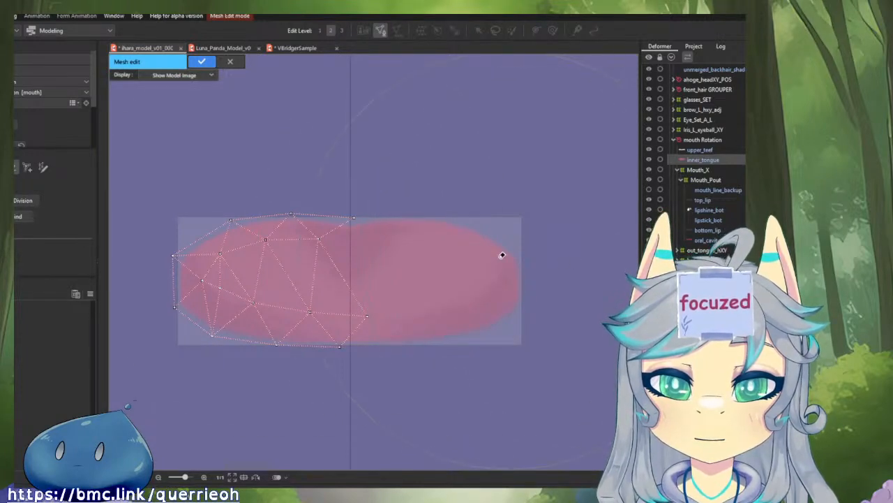
pyautogui.click(16, 168)
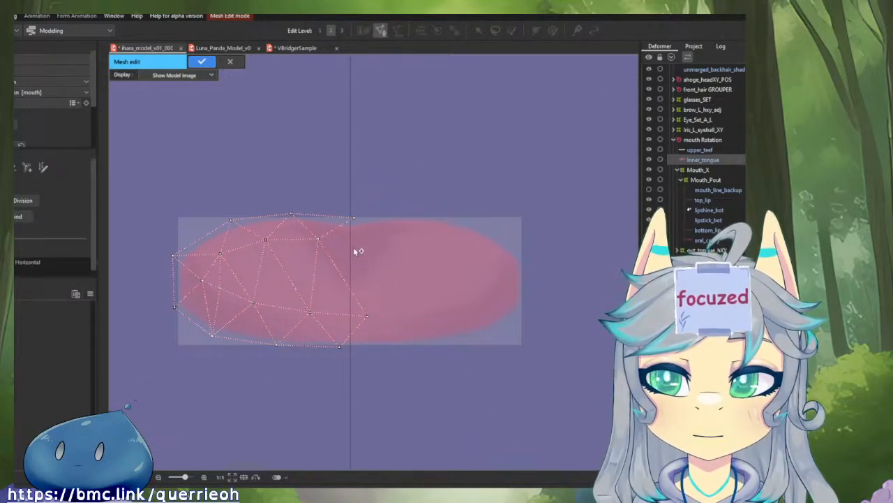
# - Place the tongue's top middle vertex on the centre line, clear the edges crossing the interior, and shift the inner vertices towards the outline
pyautogui.moveTo(350, 220); pyautogui.dragTo(368, 315)
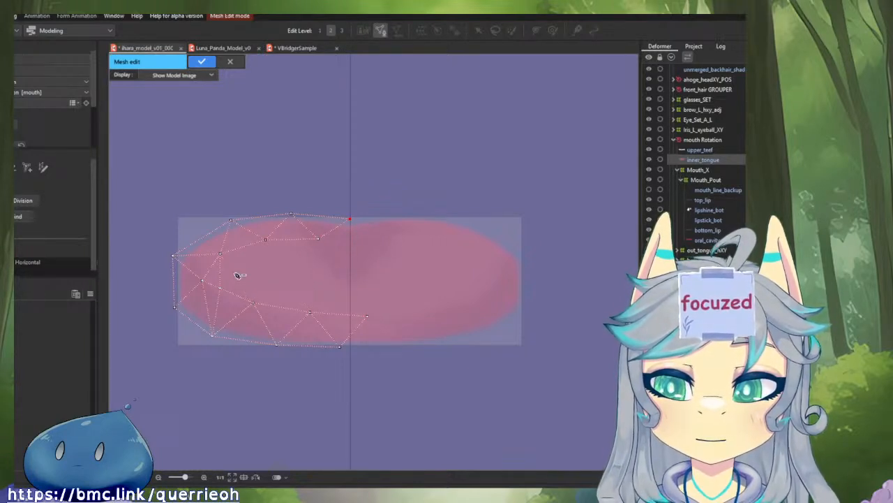
pyautogui.moveTo(201, 279); pyautogui.dragTo(196, 275)
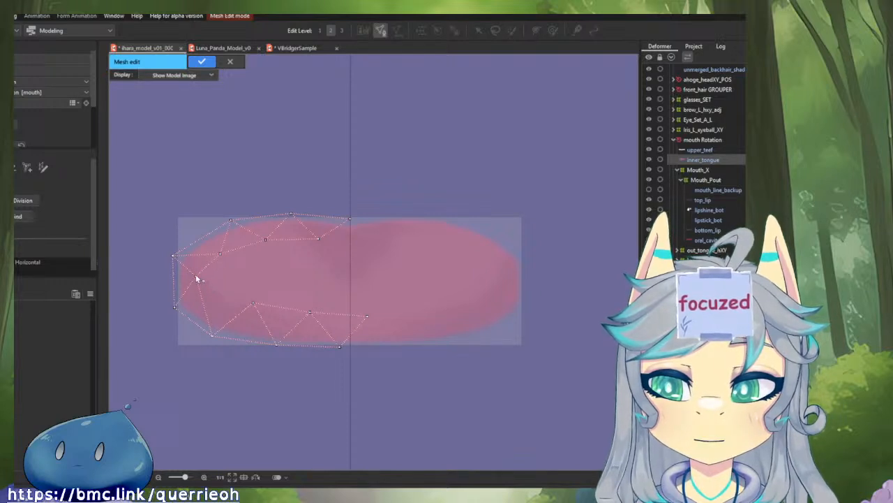
pyautogui.moveTo(254, 304); pyautogui.dragTo(254, 314)
pyautogui.moveTo(309, 312); pyautogui.dragTo(311, 322)
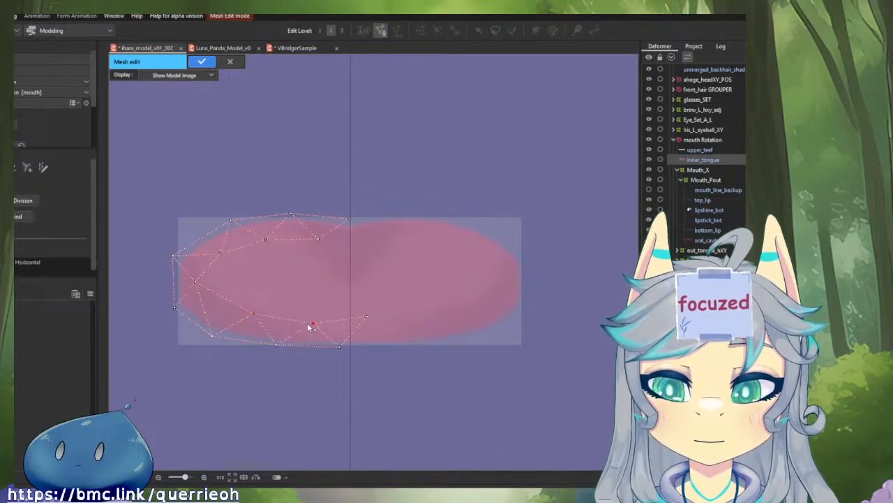
# - Respace the vertices along the tongue's lower edge and place the lower inner end vertex exactly on the centre line
pyautogui.click(273, 346)
pyautogui.moveTo(213, 337); pyautogui.dragTo(319, 347)
pyautogui.moveTo(353, 322); pyautogui.dragTo(352, 323)
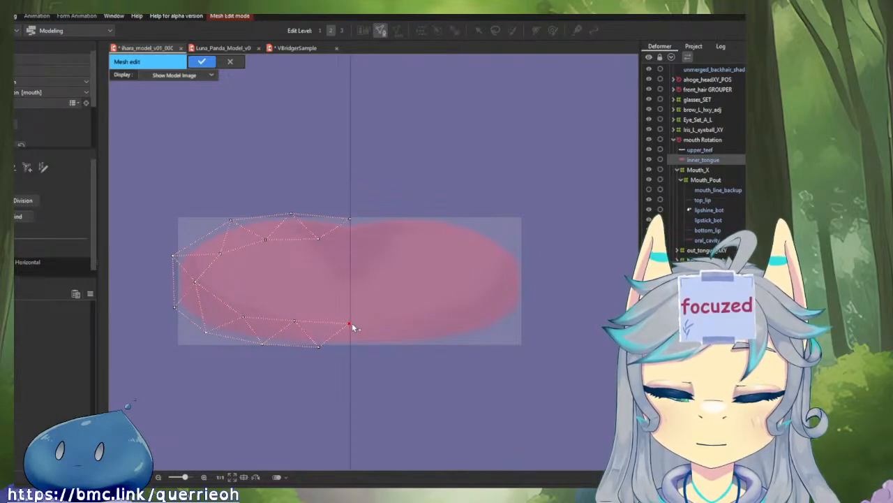
pyautogui.click(319, 347)
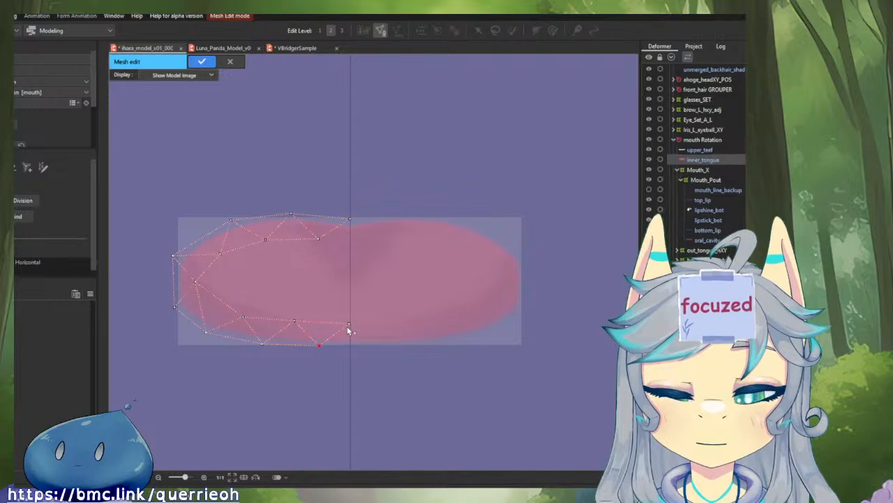
pyautogui.scroll(5, 351, 328)
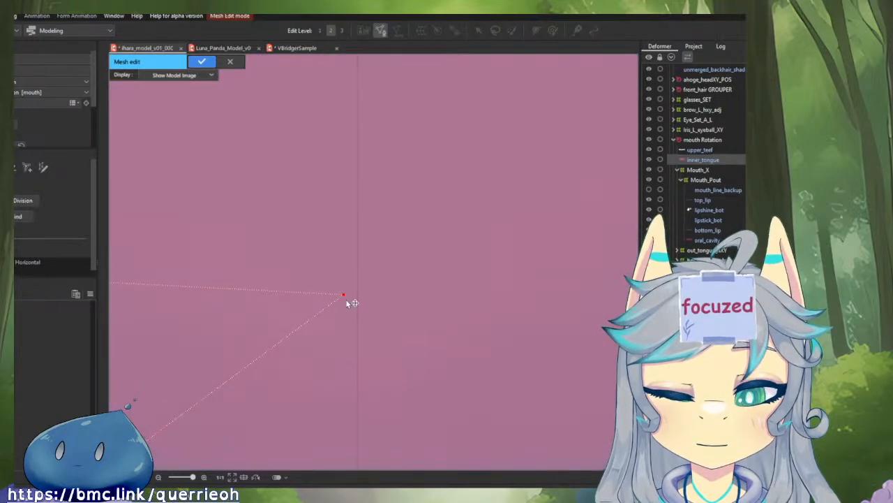
pyautogui.scroll(-5, 362, 300)
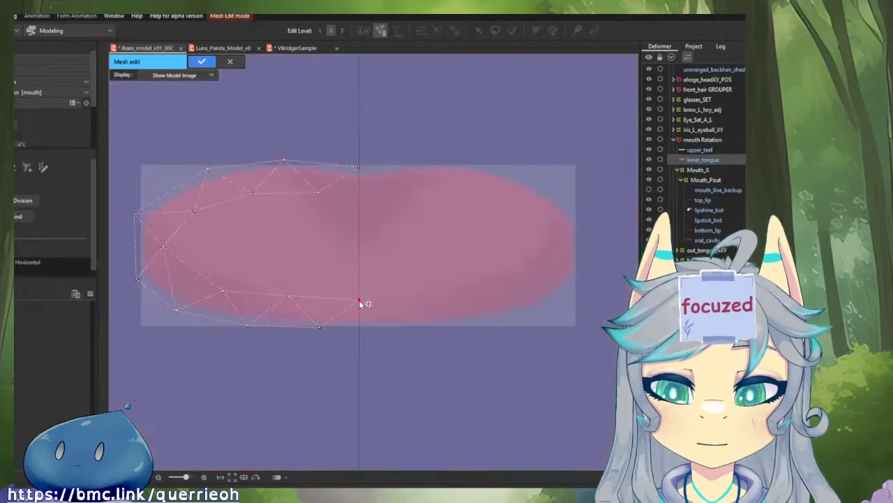
pyautogui.moveTo(361, 303); pyautogui.dragTo(382, 320)
pyautogui.scroll(2, 382, 320)
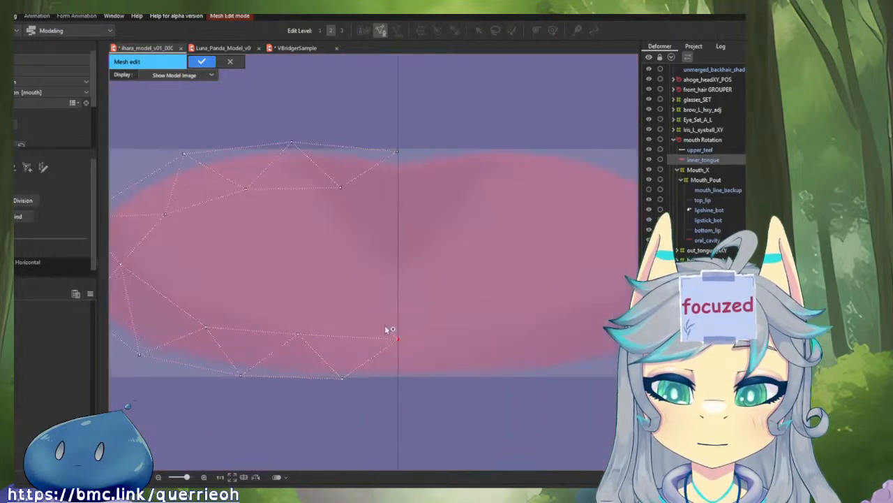
# - Add two vertices in the middle of the tongue's left half and connect them to the surrounding upper and lower inner vertices
pyautogui.click(351, 262)
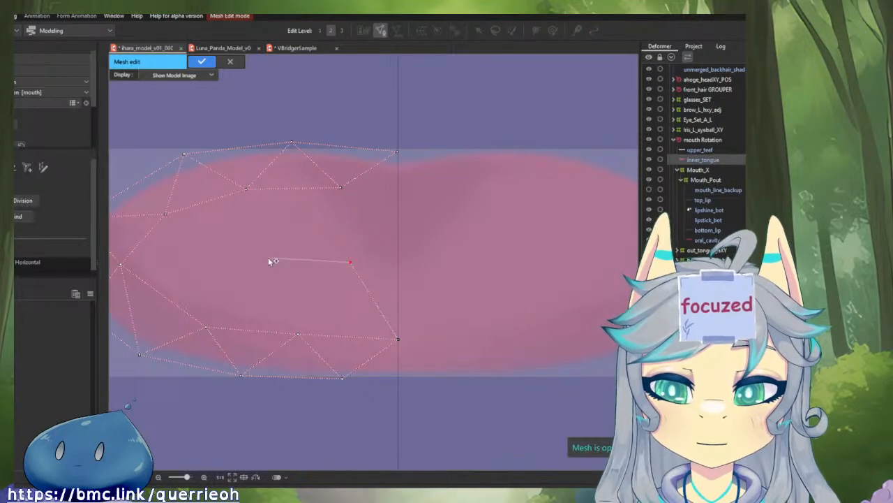
pyautogui.click(164, 215)
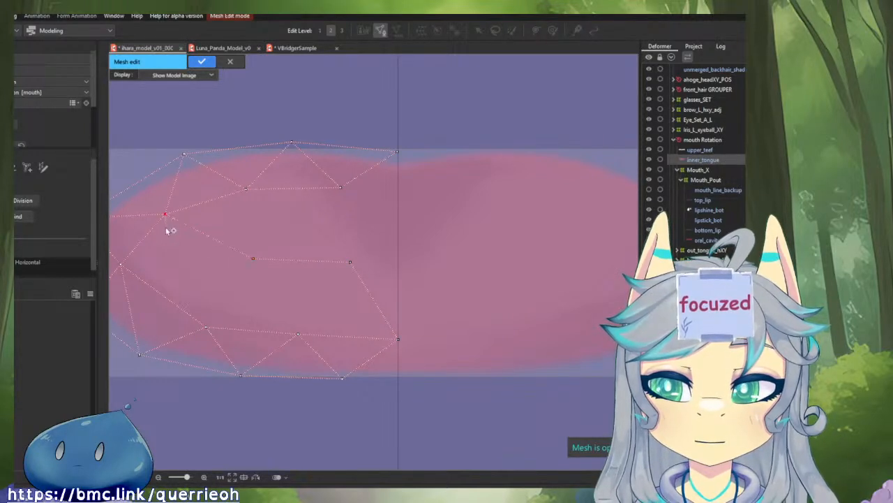
pyautogui.click(206, 328)
pyautogui.click(254, 258)
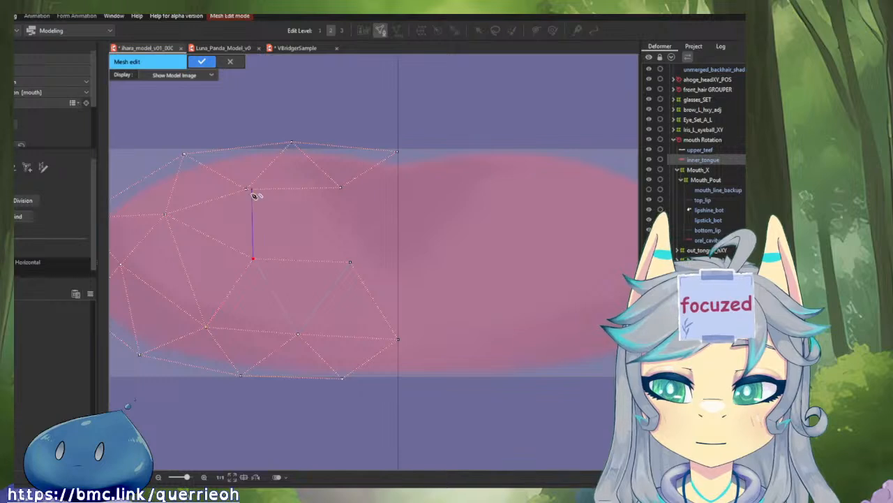
pyautogui.click(246, 189)
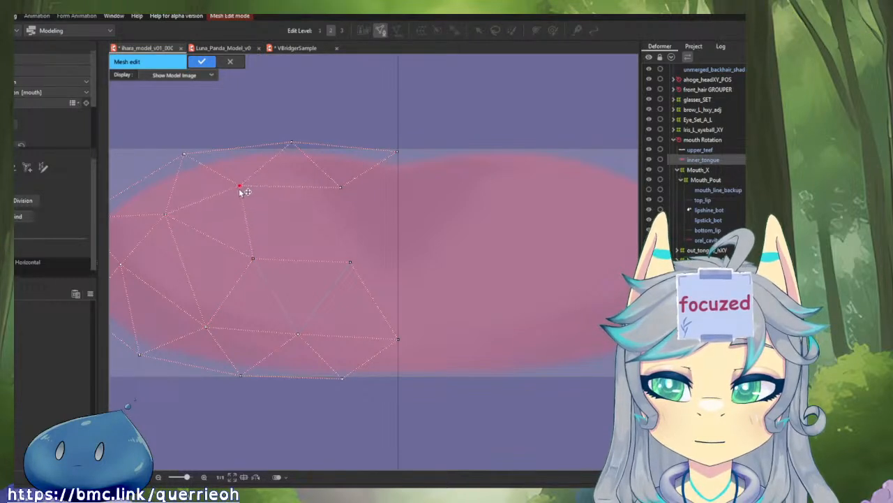
# - Nudge the two outline vertices at the tongue's upper-left curve to even out the mesh margin around the artwork
pyautogui.moveTo(242, 193); pyautogui.dragTo(347, 241)
pyautogui.moveTo(292, 196); pyautogui.dragTo(277, 198)
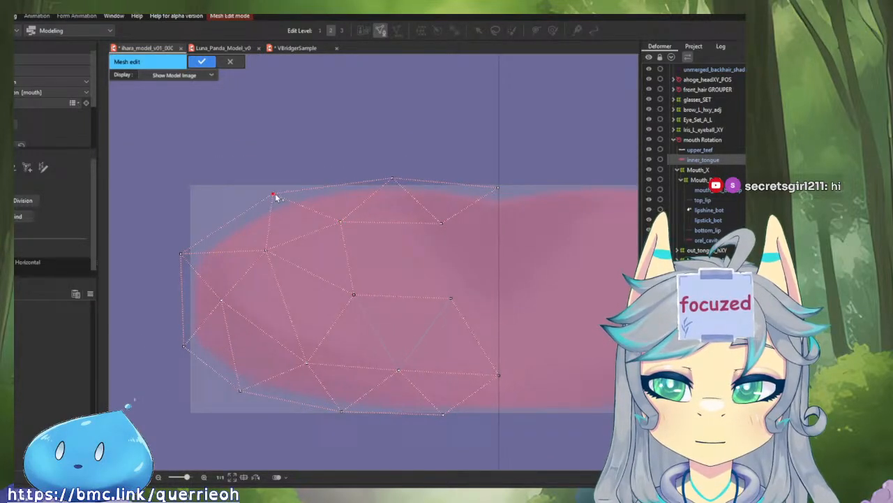
pyautogui.click(186, 256)
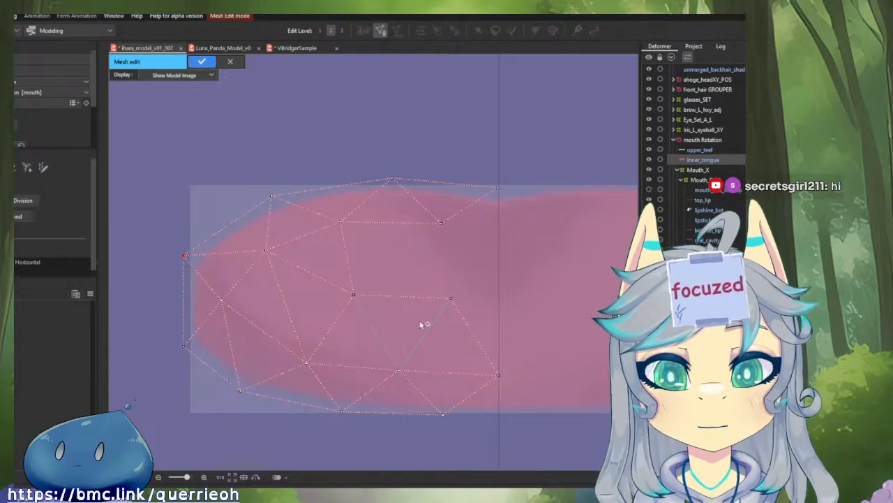
# - Shift the inner vertices in the tongue's left half to space the interior triangles more evenly
pyautogui.moveTo(220, 301); pyautogui.dragTo(225, 315)
pyautogui.click(307, 363)
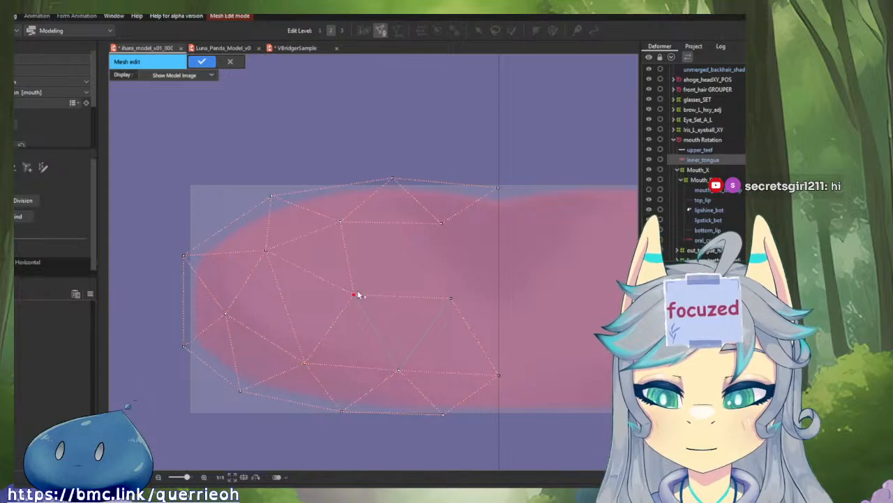
pyautogui.moveTo(354, 294); pyautogui.dragTo(342, 293)
# - Connect the upper and middle inner end vertices and link both to a new vertex placed on the centre line
pyautogui.moveTo(441, 223); pyautogui.dragTo(498, 263)
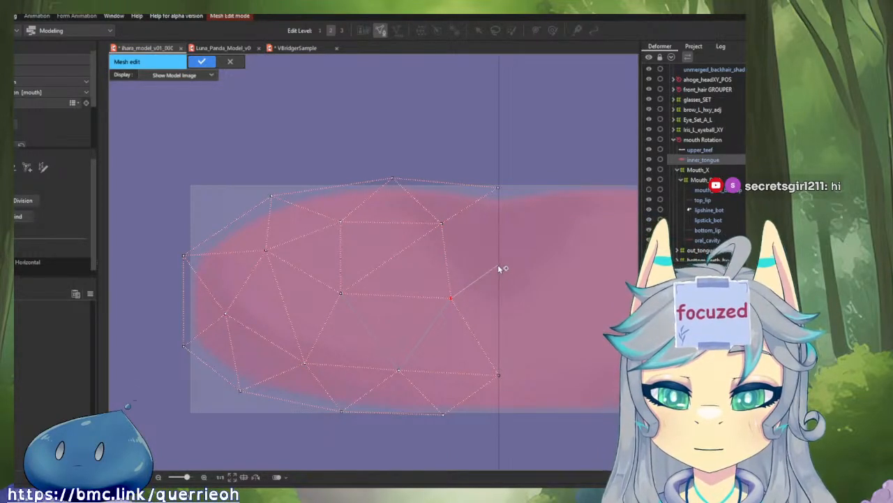
pyautogui.scroll(5, 498, 263)
pyautogui.scroll(-4, 489, 258)
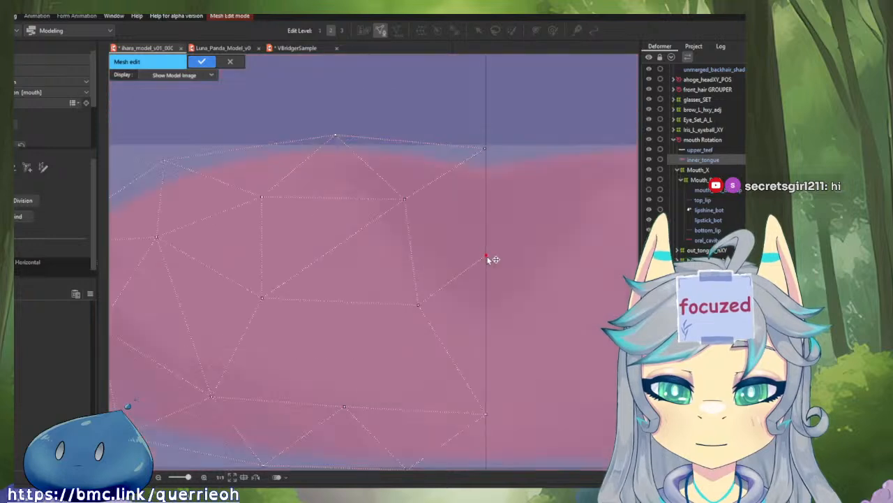
pyautogui.scroll(-2, 493, 260)
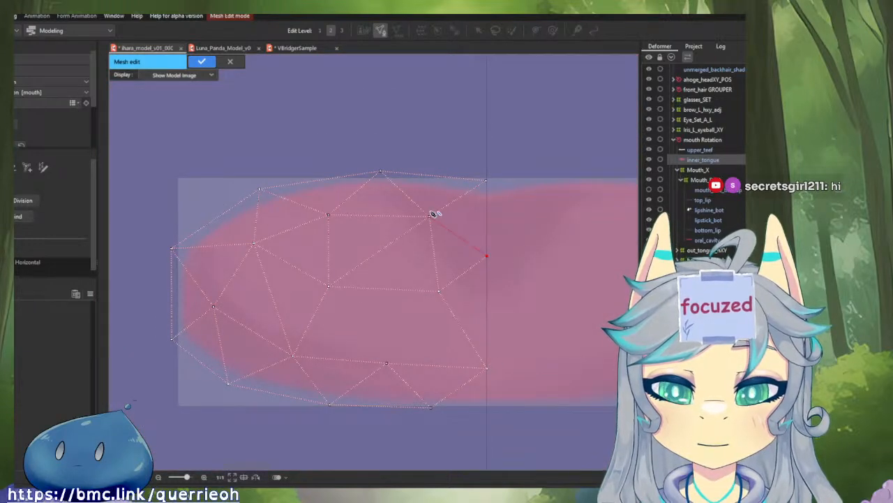
pyautogui.click(431, 214)
# - Move the tongue's top middle vertex exactly onto the centre line
pyautogui.scroll(5, 498, 182)
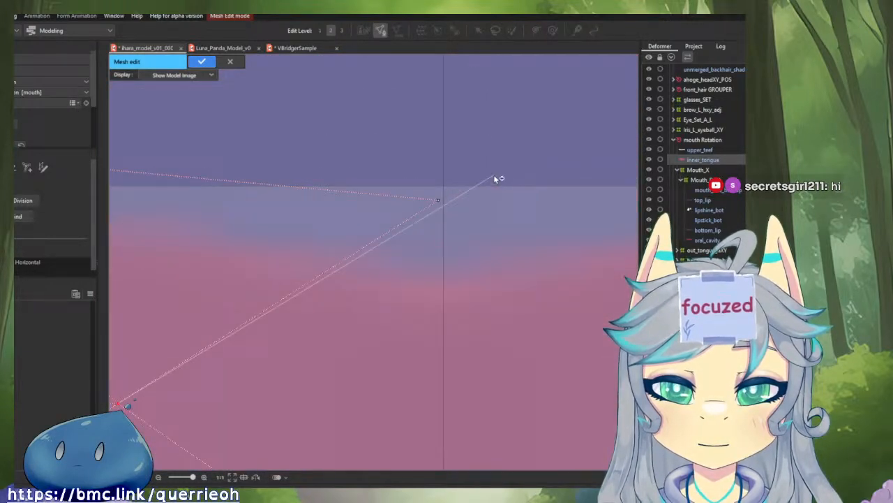
pyautogui.click(444, 202)
pyautogui.click(445, 201)
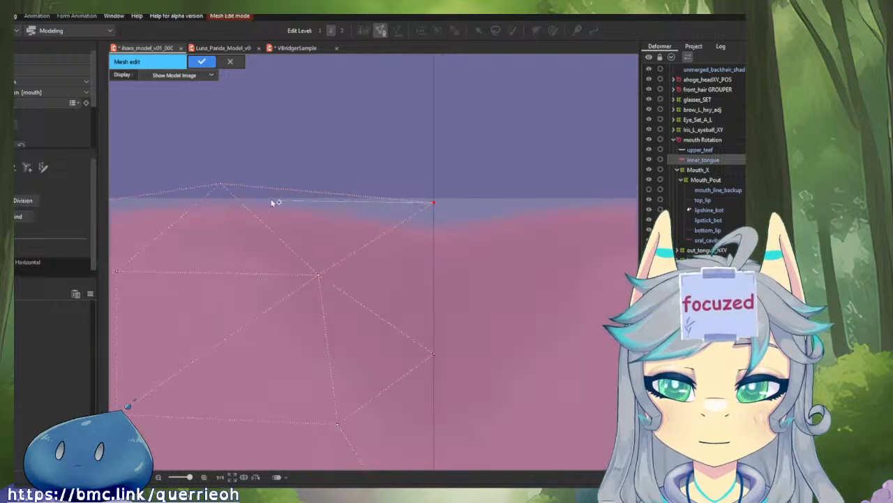
# - Fine-tune the two upper outline vertices of the tongue's left half so the border follows the artwork evenly
pyautogui.scroll(-3, 226, 189)
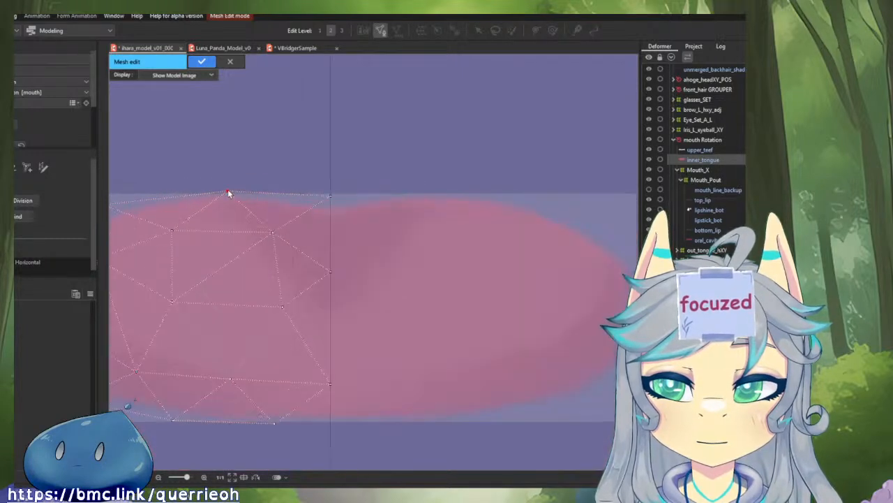
pyautogui.scroll(2, 242, 192)
pyautogui.hscroll(-3, 287, 211)
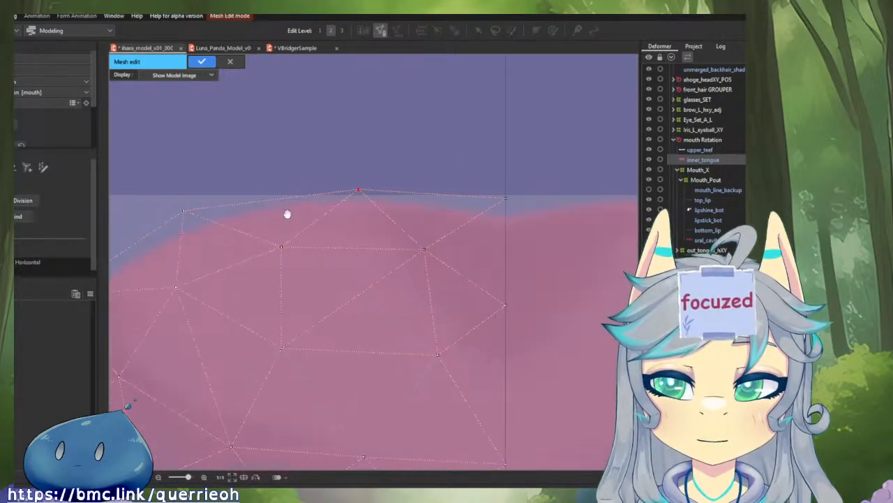
pyautogui.click(219, 207)
pyautogui.scroll(-3, 299, 229)
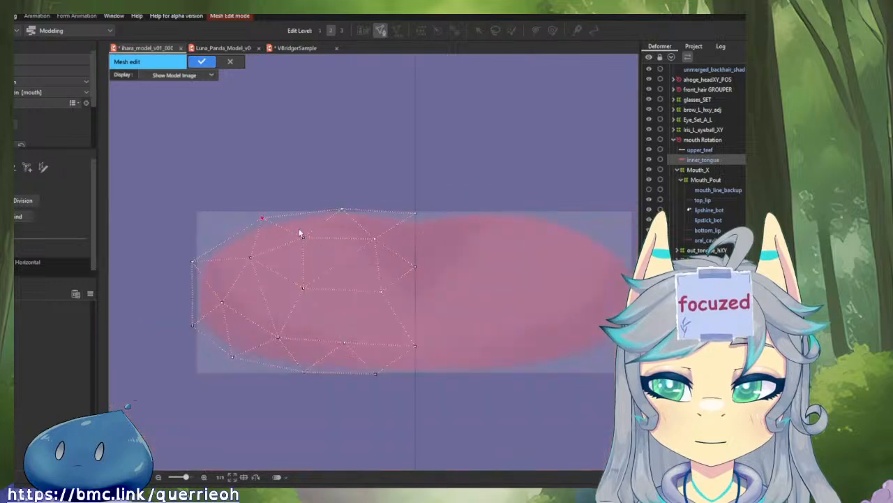
# - Flip the tongue's half mesh horizontally, remove the flipped half's centre-line vertices, and paste the original left half back in place
pyautogui.hotkey('ctrl', 'a')
pyautogui.rightClick(358, 246)
pyautogui.click(379, 251)
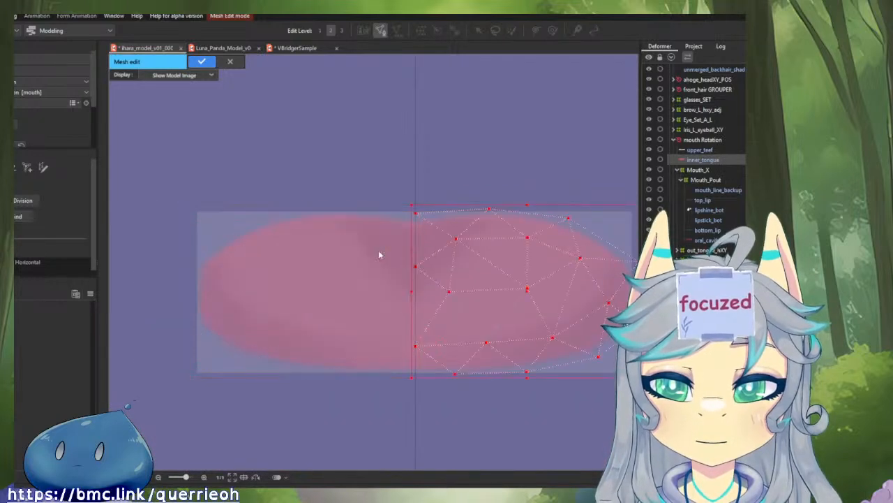
pyautogui.click(391, 214)
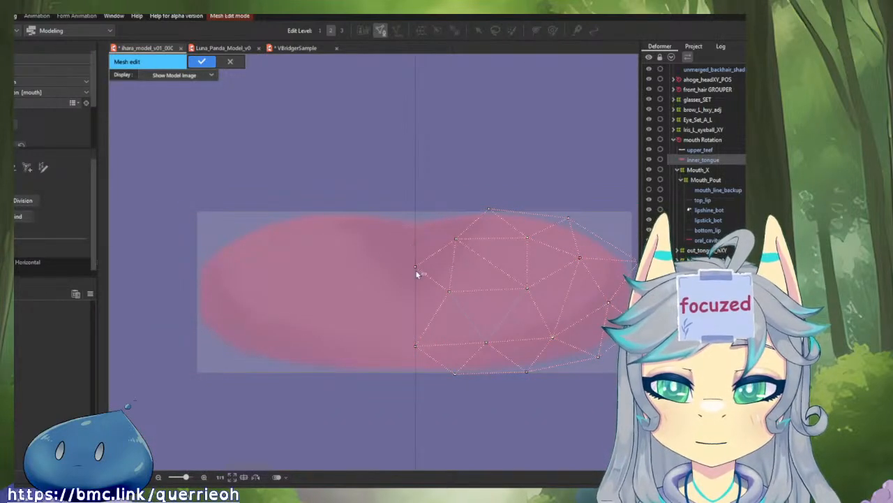
pyautogui.hotkey('ctrl', 'v')
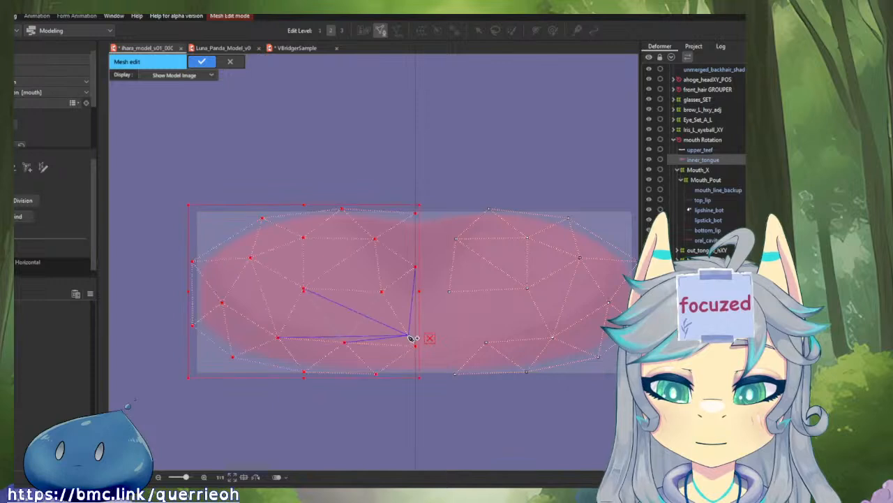
pyautogui.click(413, 338)
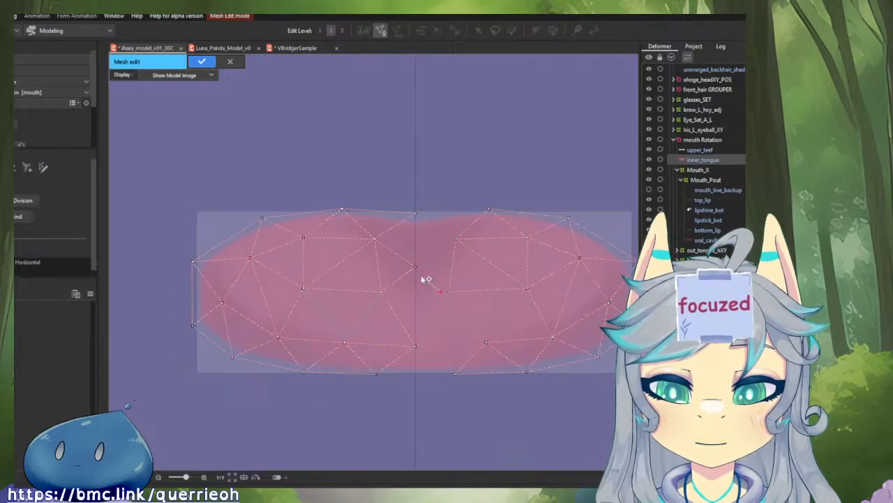
# - Connect the two tongue halves with edges across the centre line from top to bottom and apply the mesh edit
pyautogui.click(440, 292)
pyautogui.click(415, 345)
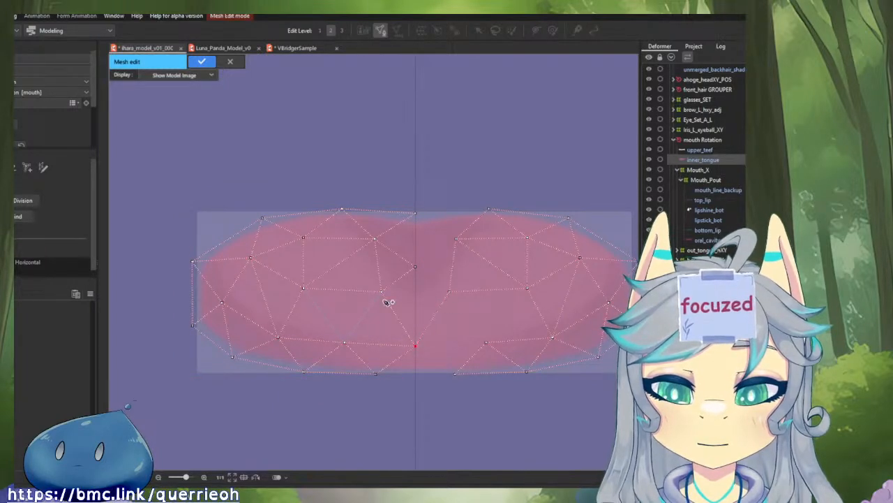
pyautogui.click(456, 239)
pyautogui.click(374, 238)
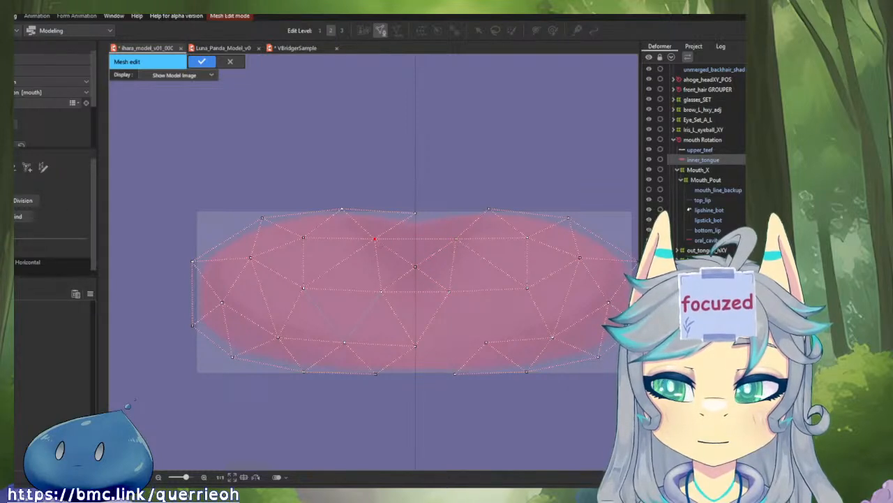
pyautogui.click(376, 374)
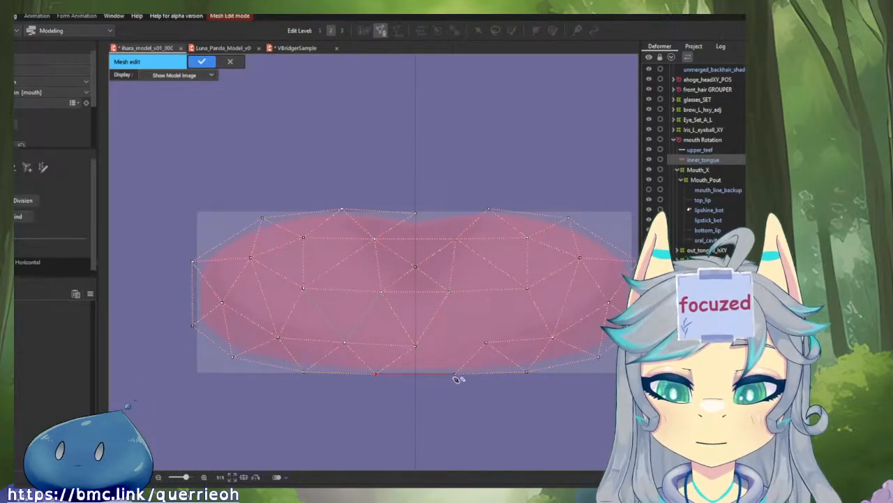
pyautogui.click(416, 348)
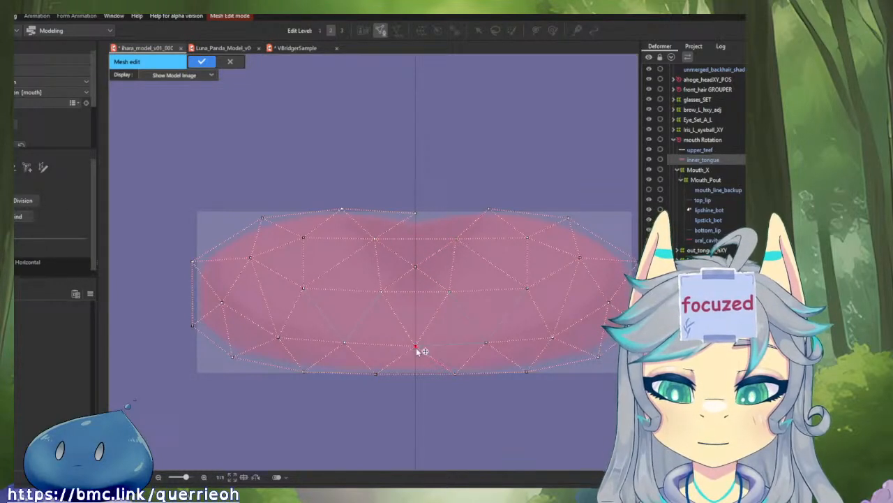
pyautogui.click(489, 210)
pyautogui.click(416, 214)
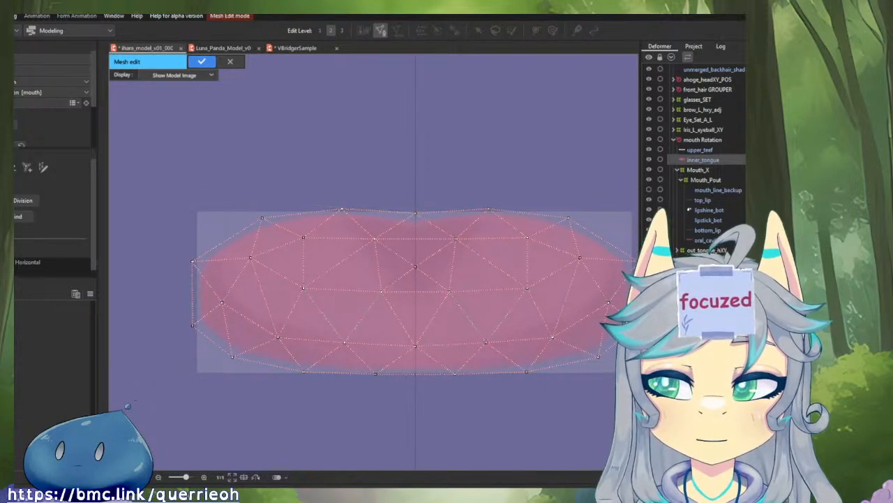
pyautogui.click(197, 62)
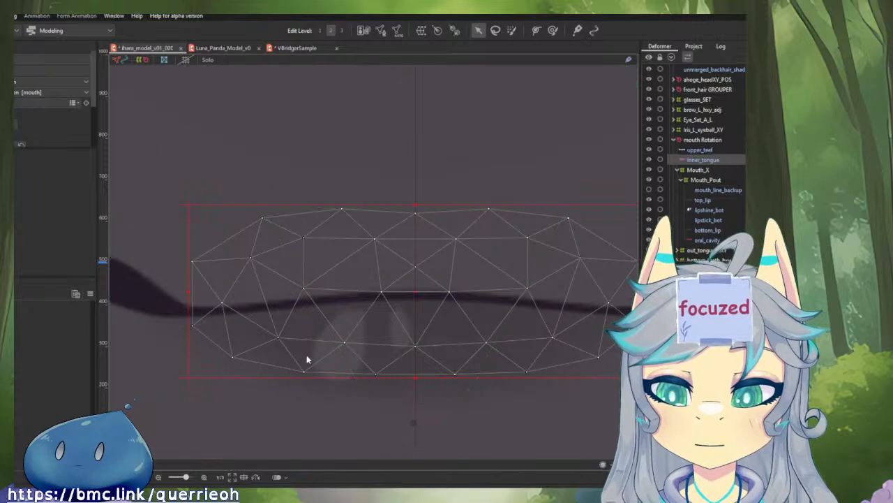
# - Wrap inner_tongue in a warp deformer in_tongue_mouthform_hXY, nested inside a second warp deformer in_tongue_hXYadj
pyautogui.click(345, 231)
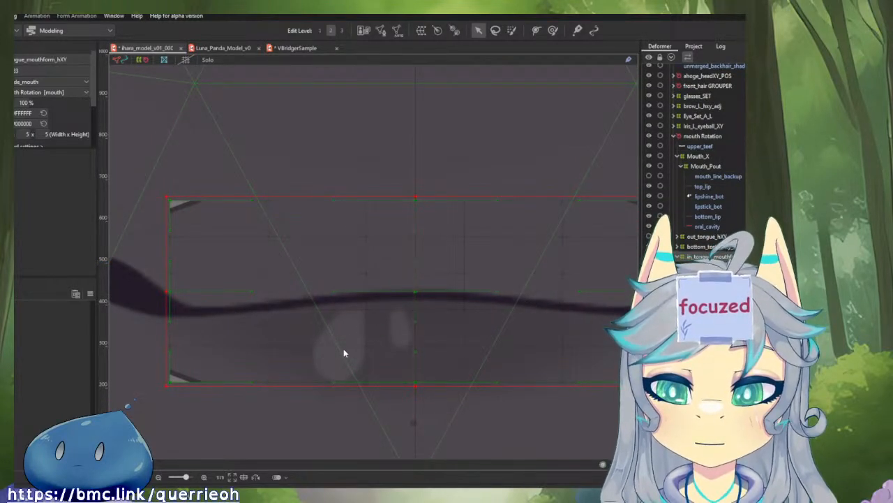
pyautogui.click(389, 325)
pyautogui.scroll(-3, 388, 326)
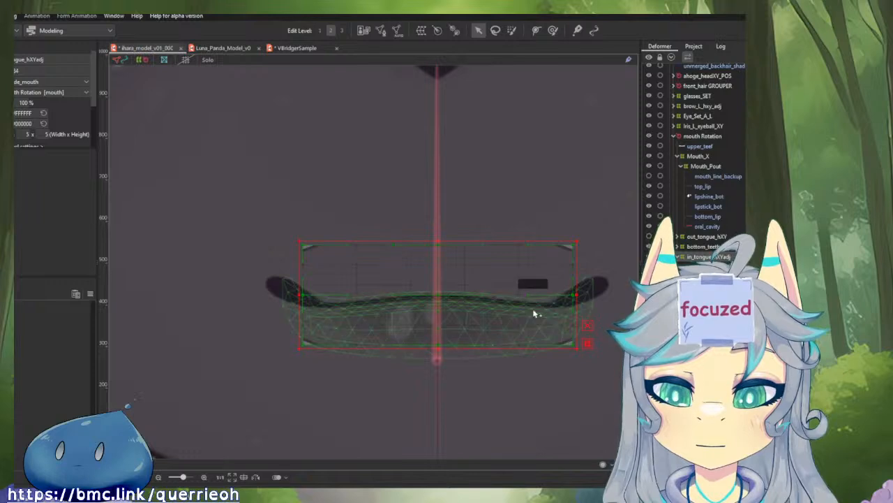
pyautogui.moveTo(535, 314); pyautogui.dragTo(474, 295)
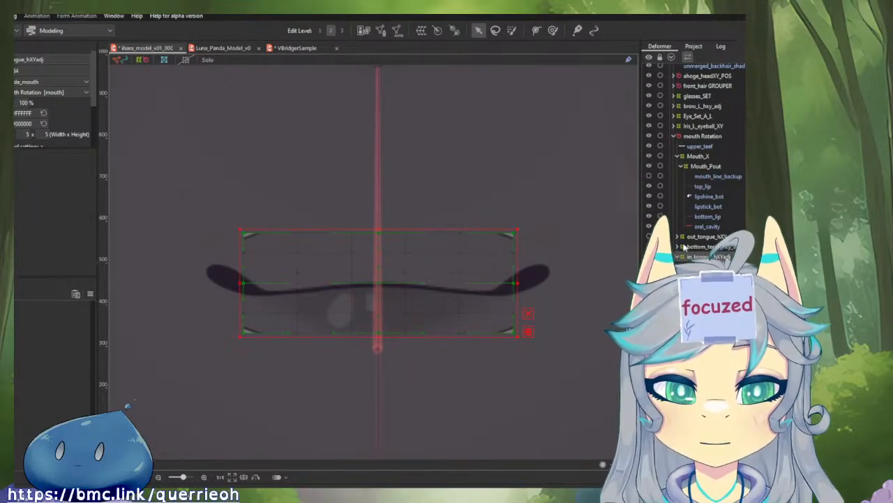
# - Narrow the inner tongue's mouth-form warp deformer slightly and make the parent in_tongue_hXYadj deformer taller
pyautogui.scroll(-2, 721, 248)
pyautogui.click(712, 231)
pyautogui.scroll(-2, 711, 231)
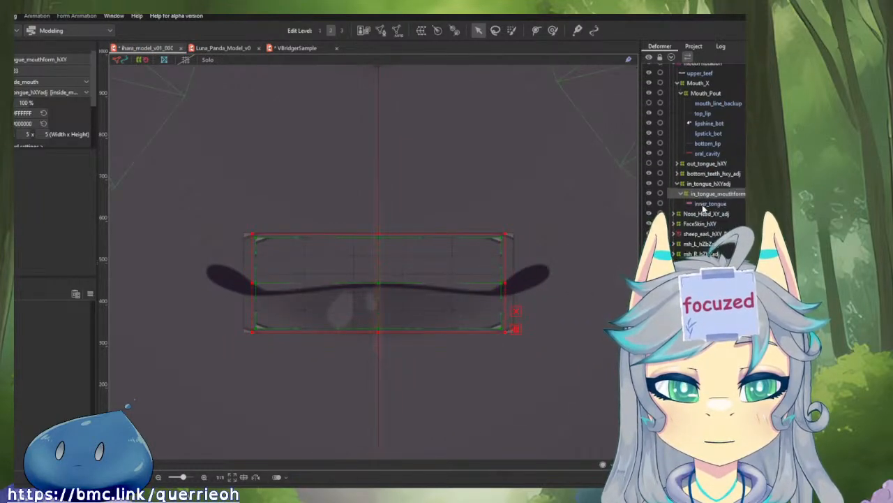
pyautogui.moveTo(508, 284); pyautogui.dragTo(502, 298)
pyautogui.click(705, 184)
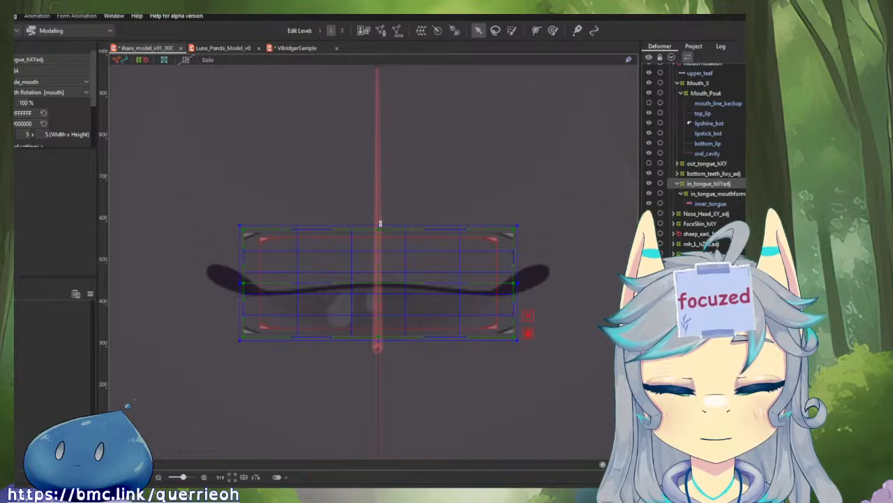
pyautogui.moveTo(379, 223); pyautogui.dragTo(381, 220)
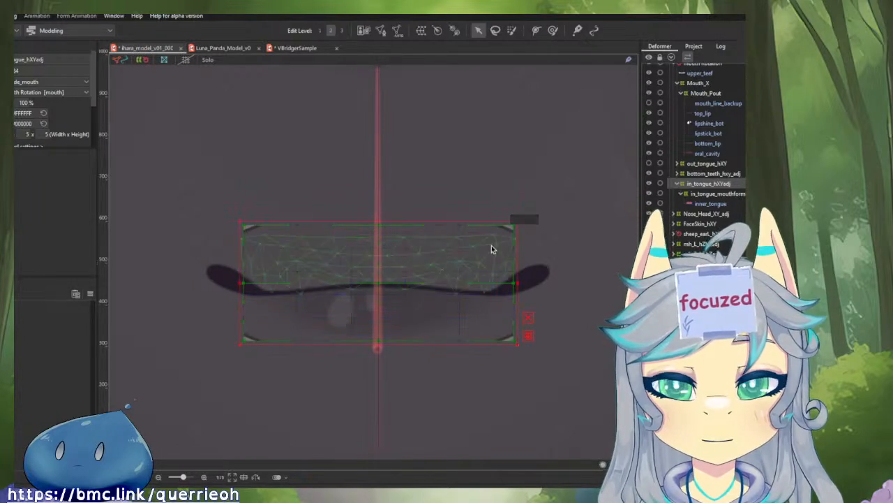
# - Check the oral_cavity mesh and its parent deformer, and collapse the Mouth_Pout group
pyautogui.click(709, 153)
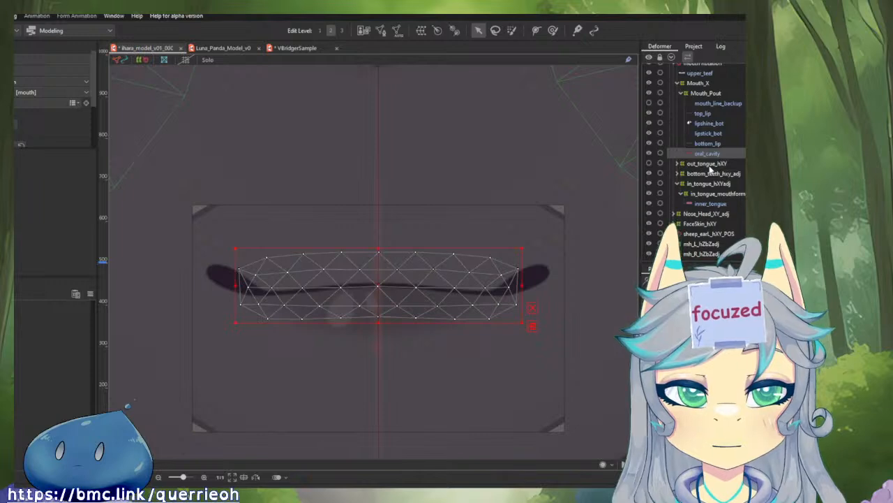
pyautogui.click(681, 93)
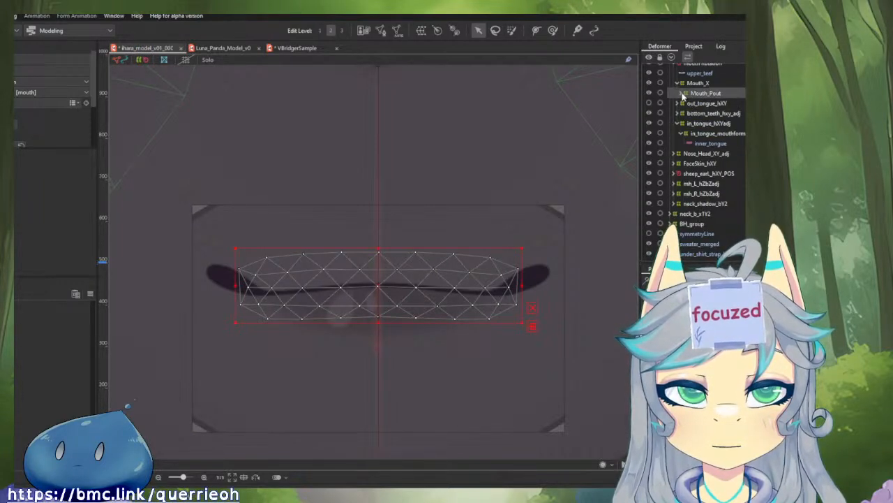
pyautogui.scroll(1, 687, 104)
pyautogui.scroll(1, 694, 115)
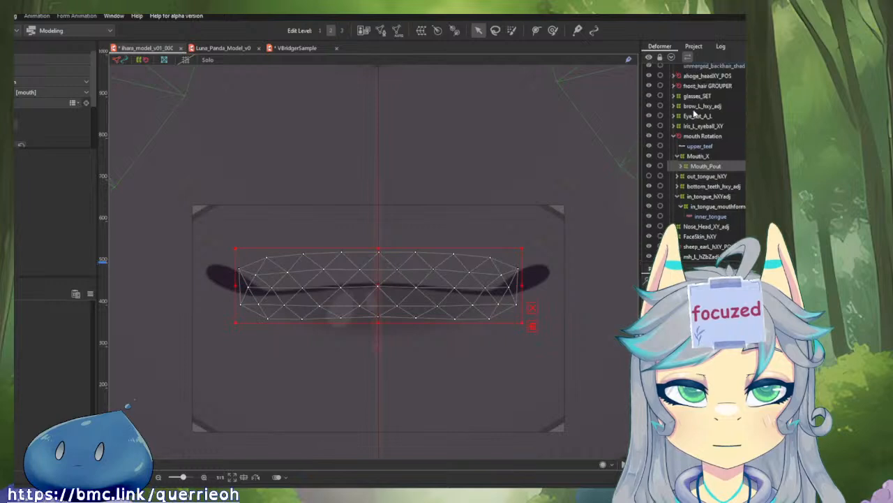
# - Inspect the mouth Rotation deformer's pivot against the centre line and delete that deformer, keeping its children
pyautogui.click(695, 136)
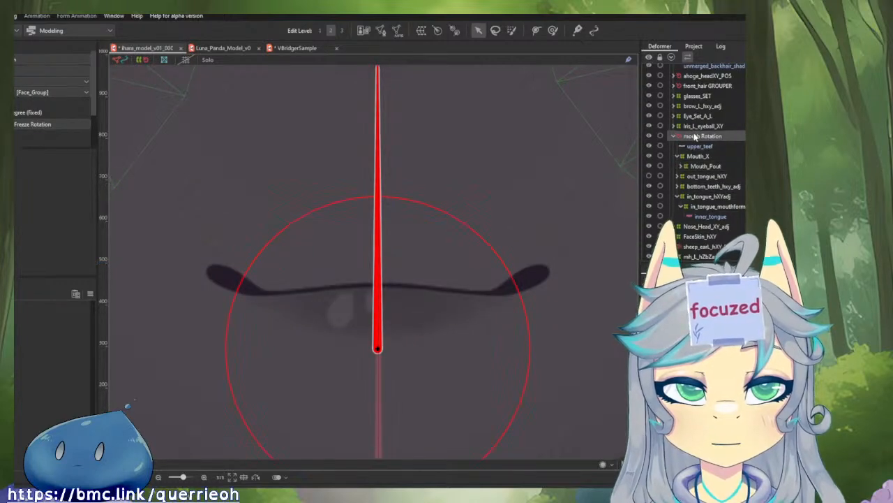
pyautogui.scroll(5, 377, 349)
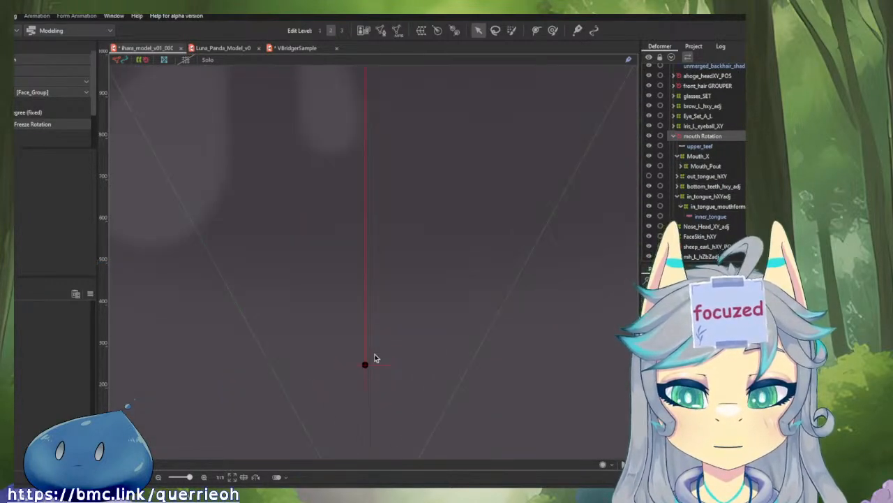
pyautogui.scroll(-5, 375, 353)
pyautogui.moveTo(412, 354); pyautogui.dragTo(454, 322)
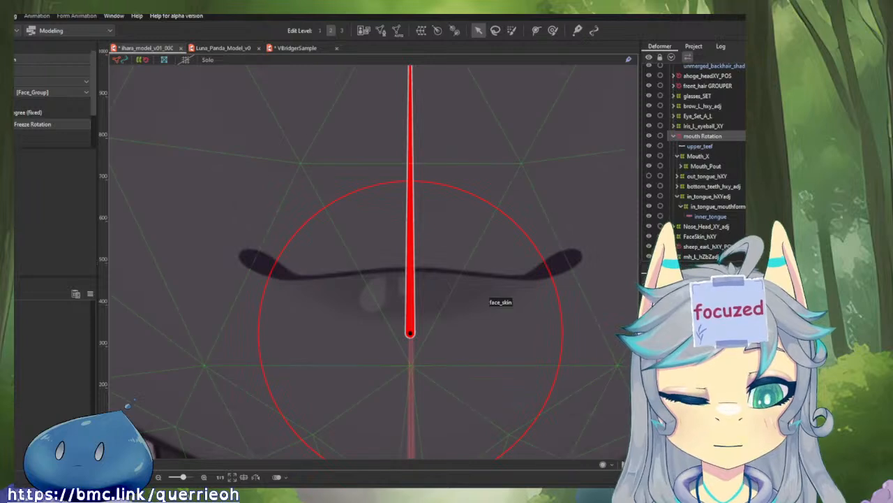
pyautogui.click(716, 207)
# - Inspect the top_lip and lipstick_bot meshes and where they sit within the mouth's deformer hierarchy
pyautogui.scroll(6, 689, 152)
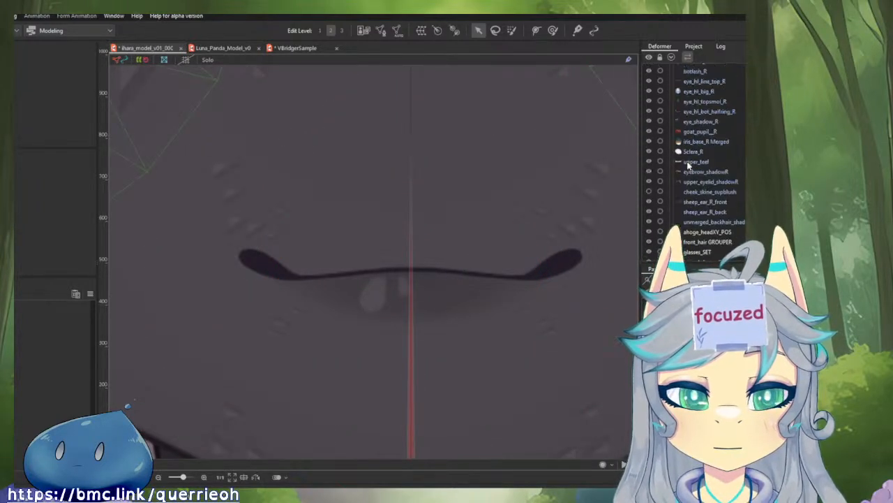
pyautogui.click(552, 278)
pyautogui.click(552, 275)
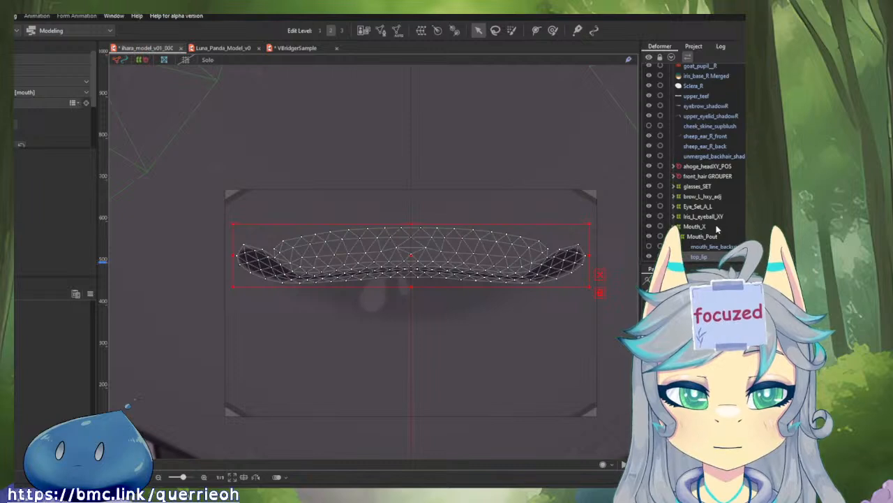
pyautogui.scroll(4, 717, 227)
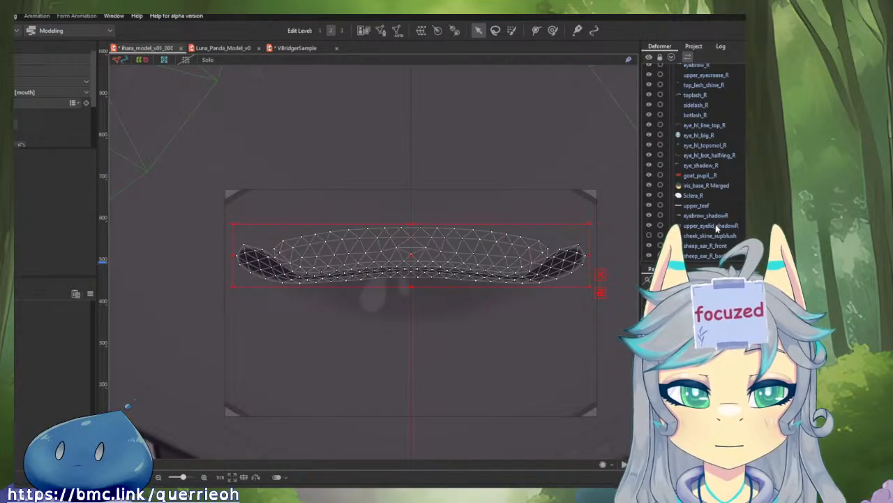
pyautogui.scroll(1, 716, 224)
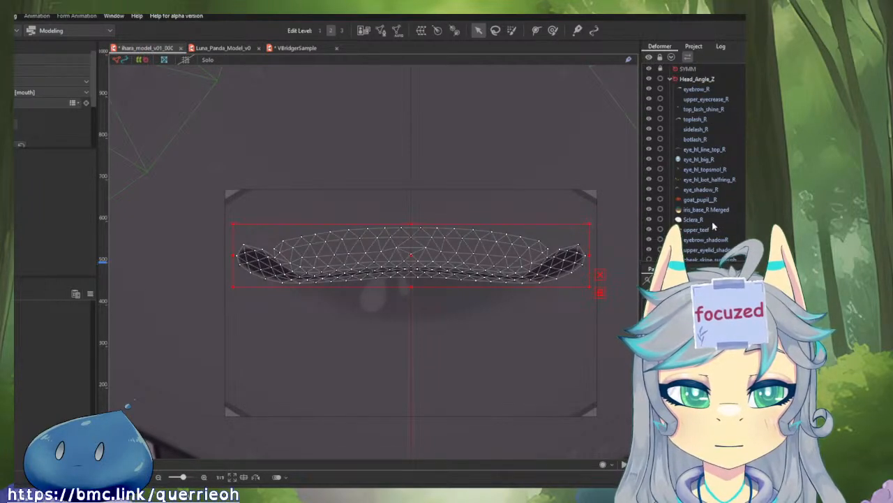
pyautogui.click(711, 222)
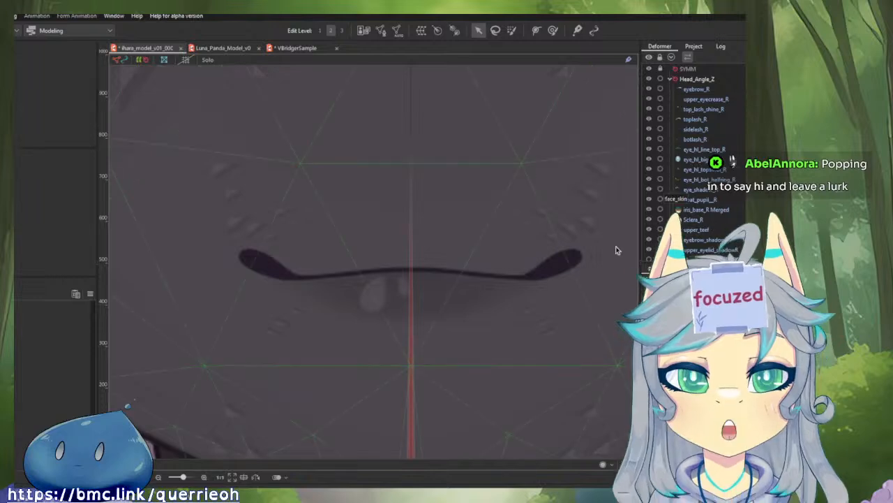
pyautogui.moveTo(528, 221); pyautogui.dragTo(459, 216)
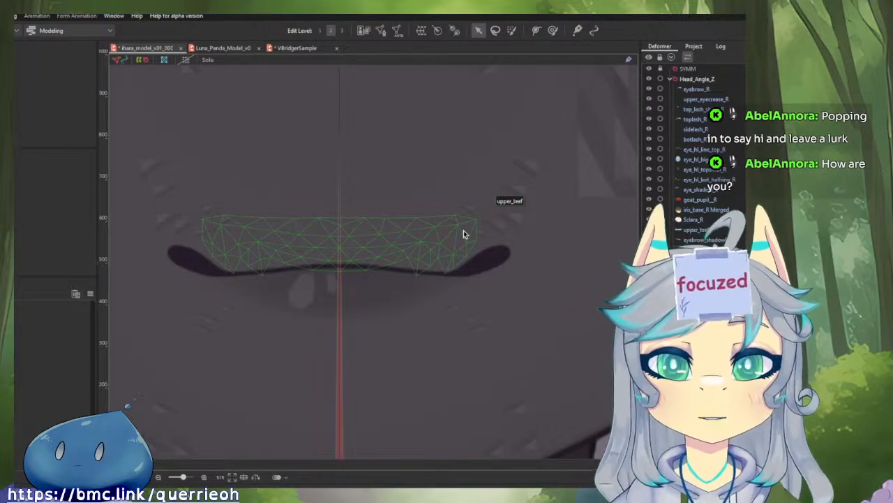
pyautogui.click(452, 251)
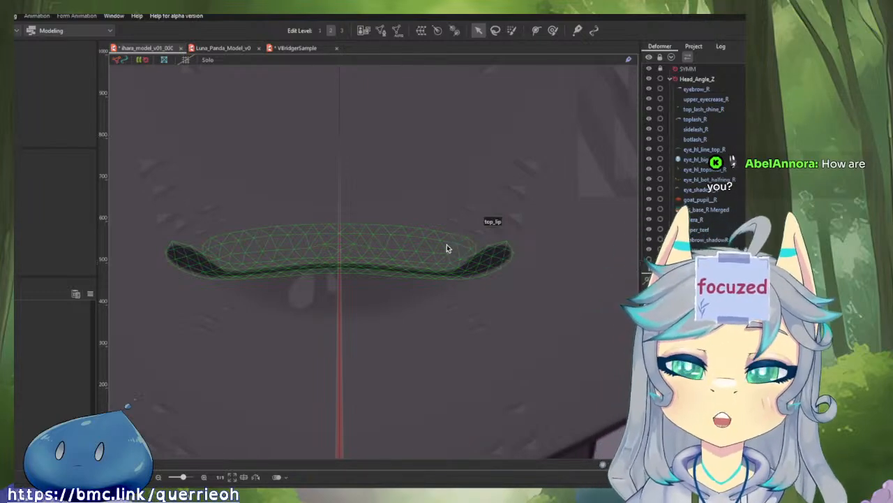
pyautogui.click(466, 285)
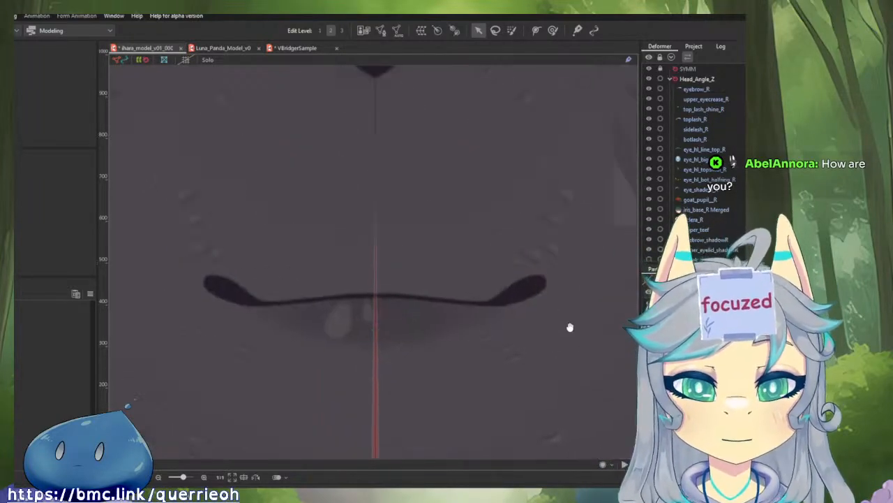
pyautogui.click(495, 342)
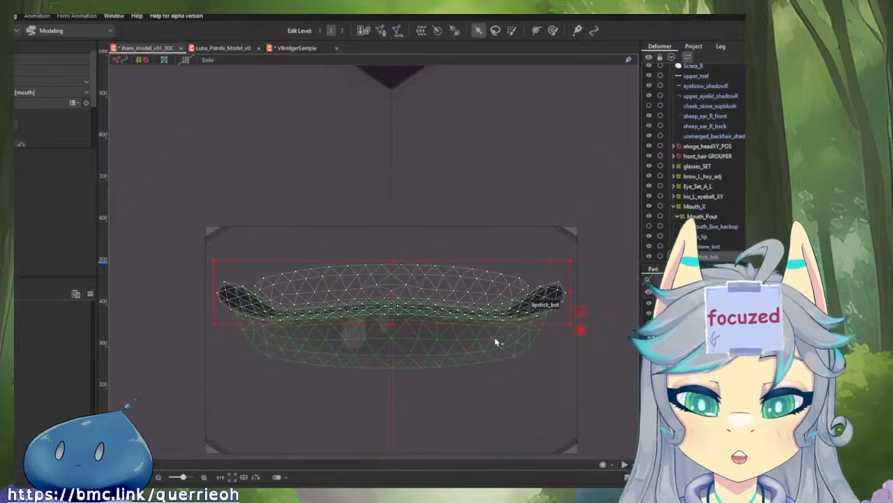
pyautogui.click(496, 342)
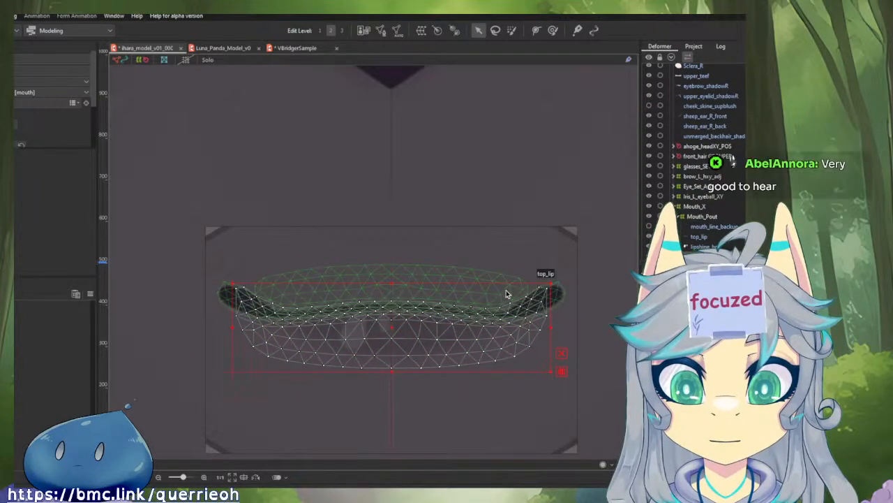
pyautogui.click(508, 294)
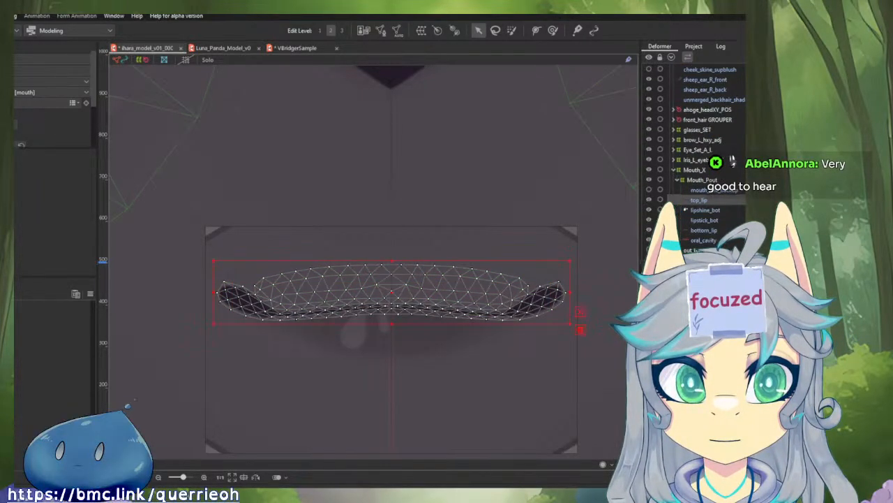
pyautogui.press('Escape')
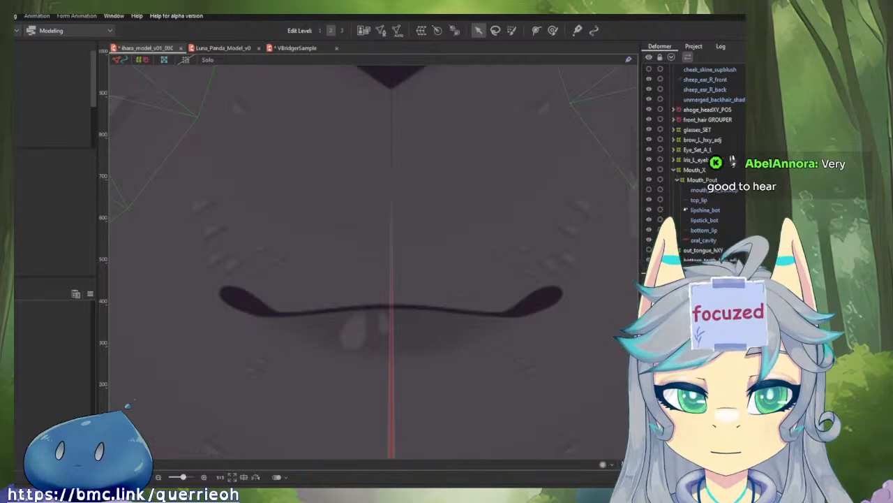
# - Undo the mouth Rotation deletion and wrap upper_teef in nested warp deformers top_teeth_talk, top_teeth_mf_hxy and top_teeth_hxy_adj
pyautogui.hotkey('ctrl', 'z')
pyautogui.click(693, 171)
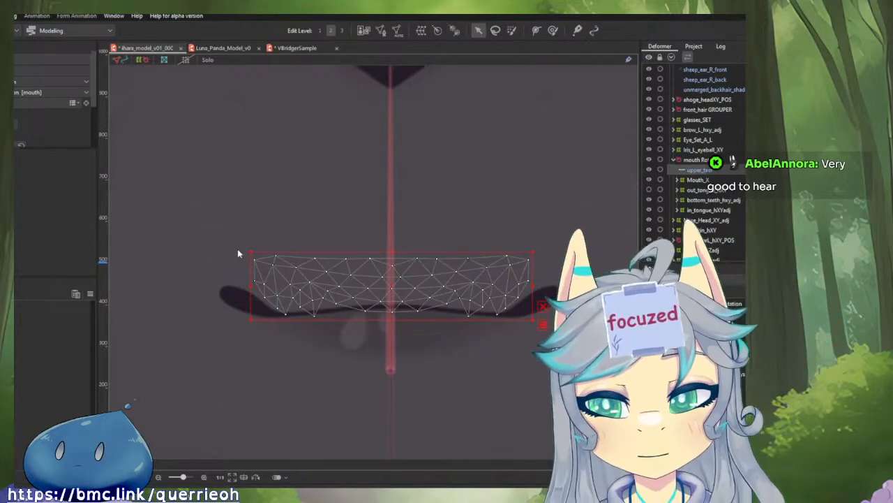
pyautogui.click(306, 258)
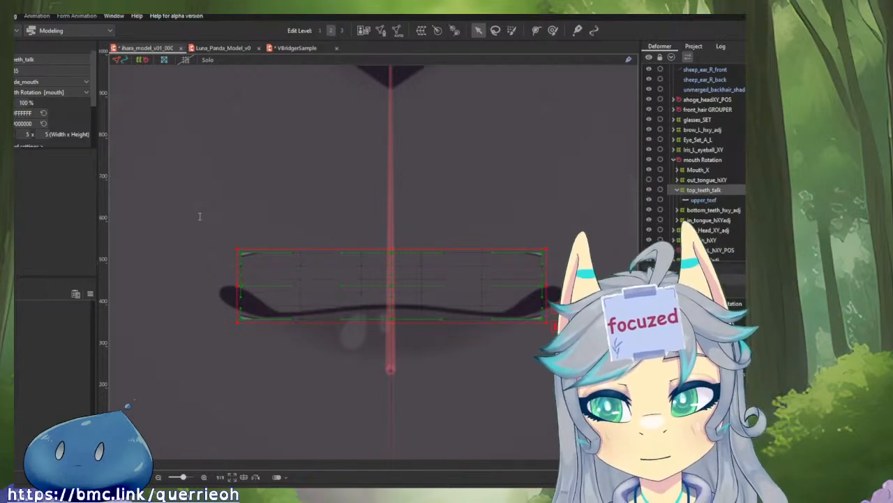
pyautogui.click(294, 352)
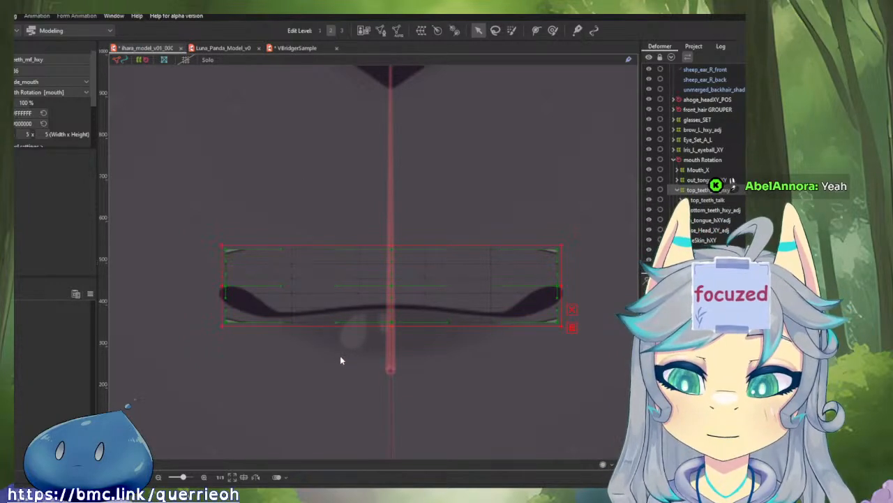
pyautogui.click(706, 190)
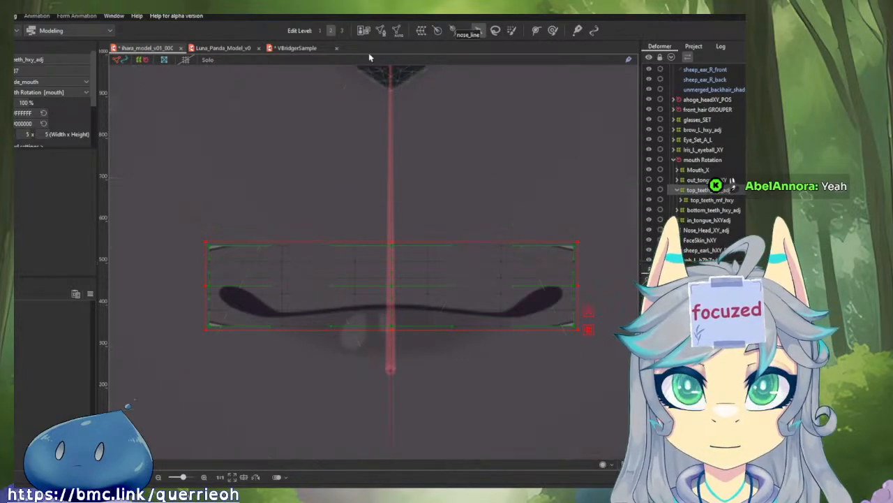
# - Find the mouth_hXY_adj deformer in the Luna_Panda model, copy its name, and return to the sheep model
pyautogui.click(243, 49)
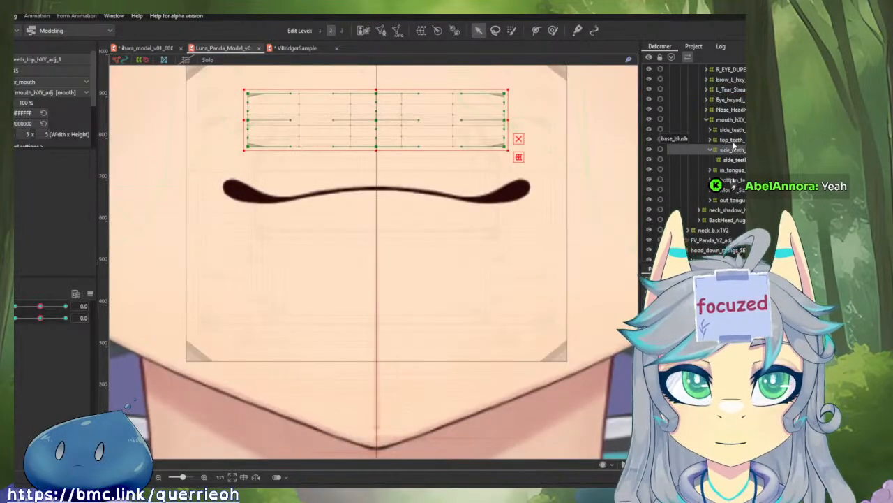
pyautogui.scroll(3, 733, 145)
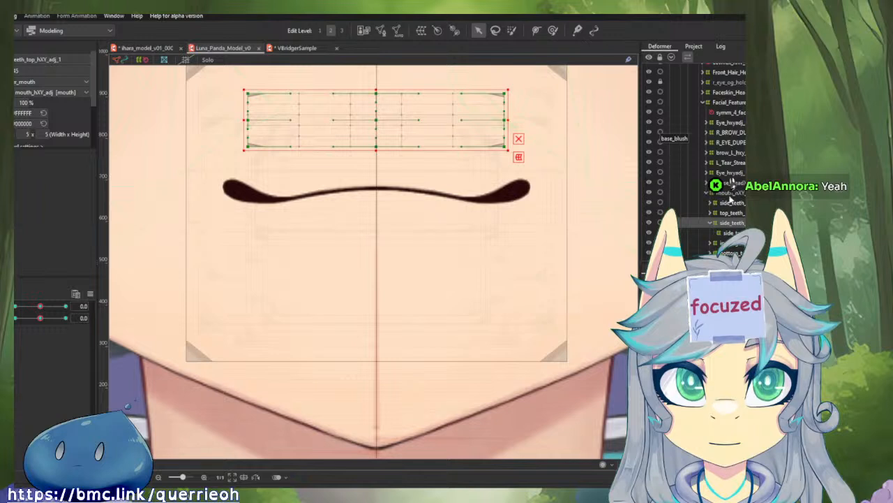
pyautogui.click(707, 195)
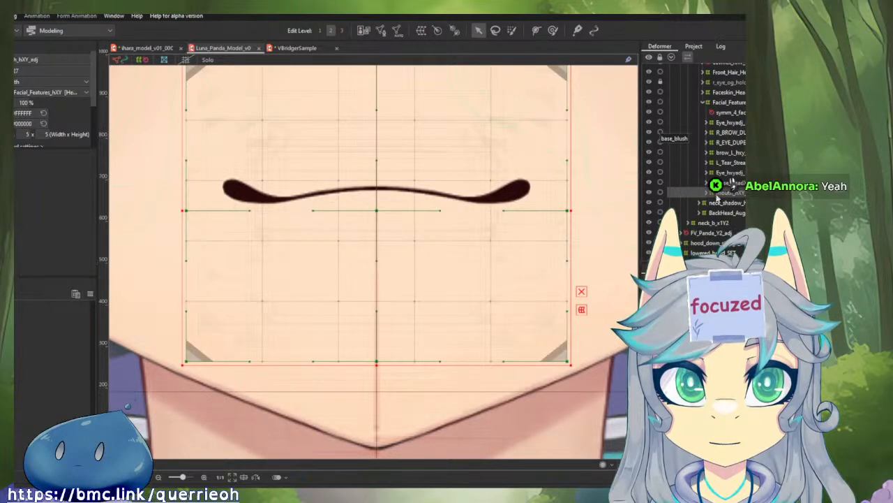
pyautogui.doubleClick(72, 59)
pyautogui.click(158, 48)
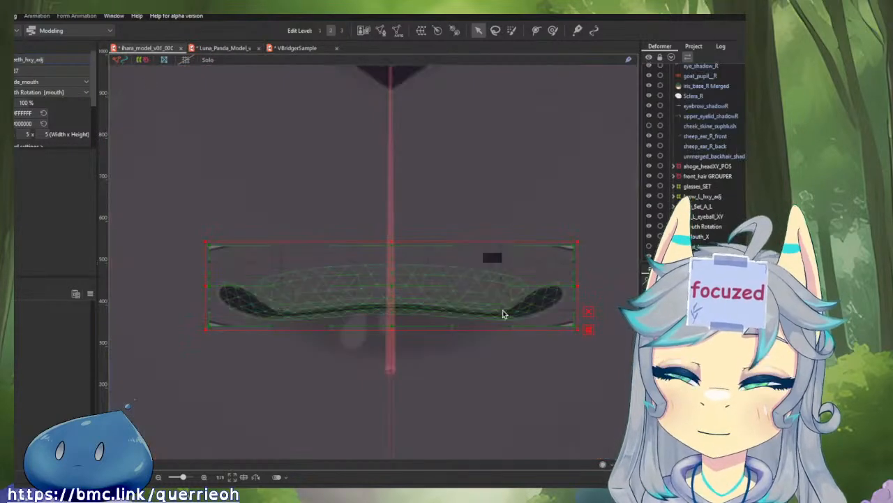
# - Try to wrap everything from Mouth_X through in_tongue_hXYadj, including top_teeth_mf_hxy, in one shared warp deformer
pyautogui.click(695, 201)
pyautogui.scroll(-1, 697, 209)
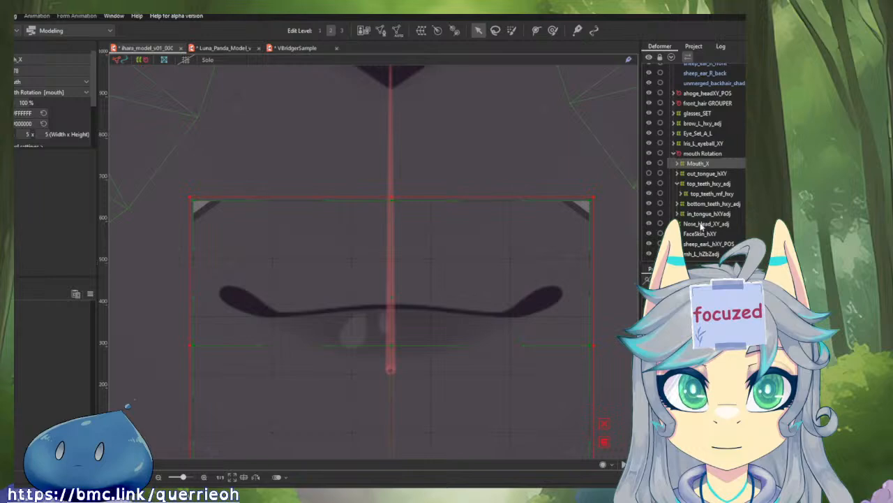
pyautogui.keyDown('shift'); pyautogui.click(700, 219); pyautogui.keyUp('shift')
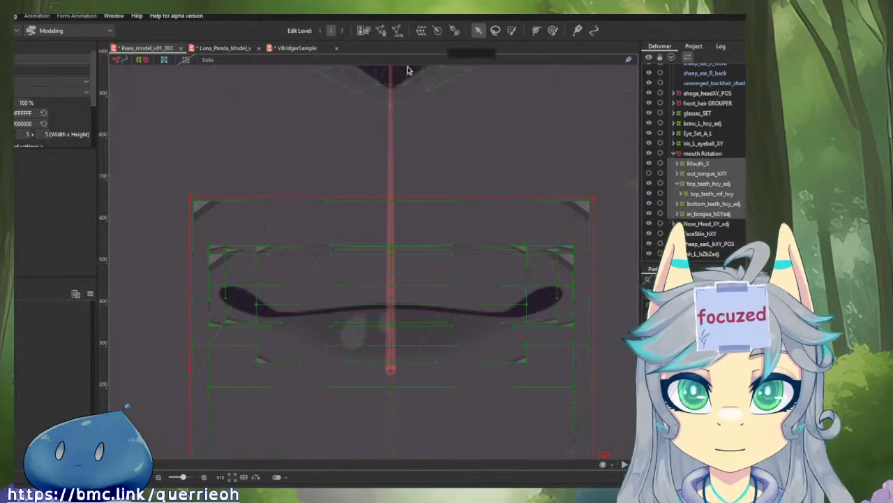
pyautogui.scroll(-3, 531, 199)
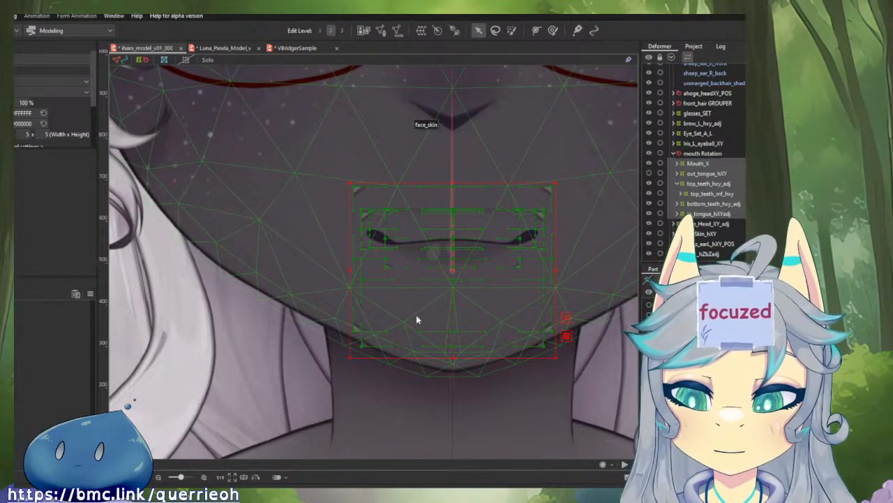
pyautogui.click(437, 262)
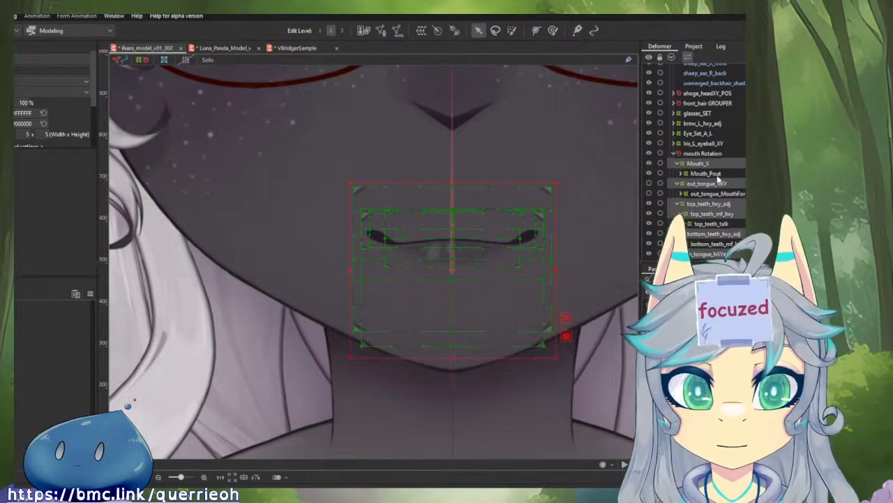
# - Collapse the lip, tongue and teeth deformer branches inside the mouth Rotation group
pyautogui.click(676, 155)
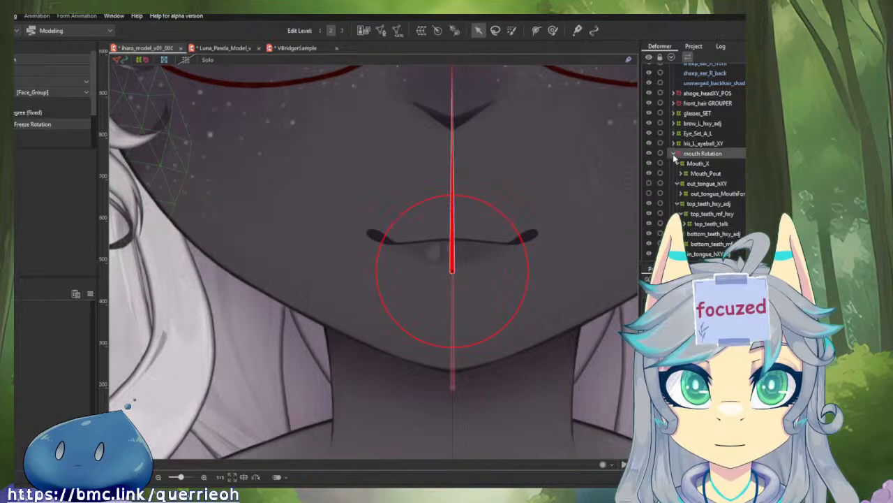
pyautogui.click(675, 154)
pyautogui.click(674, 153)
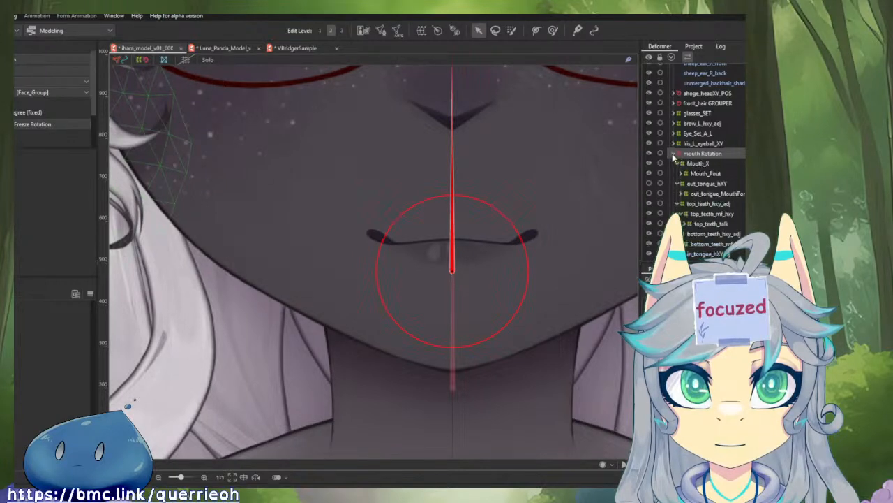
pyautogui.click(677, 163)
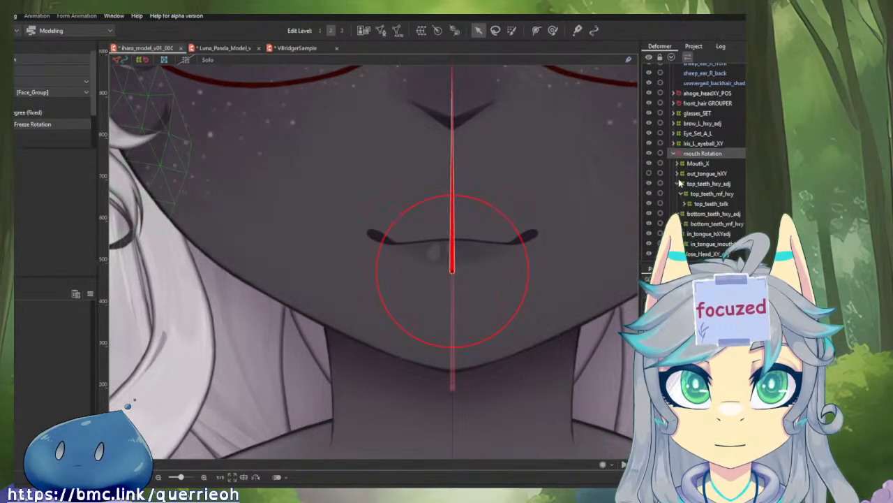
pyautogui.click(680, 185)
pyautogui.click(677, 203)
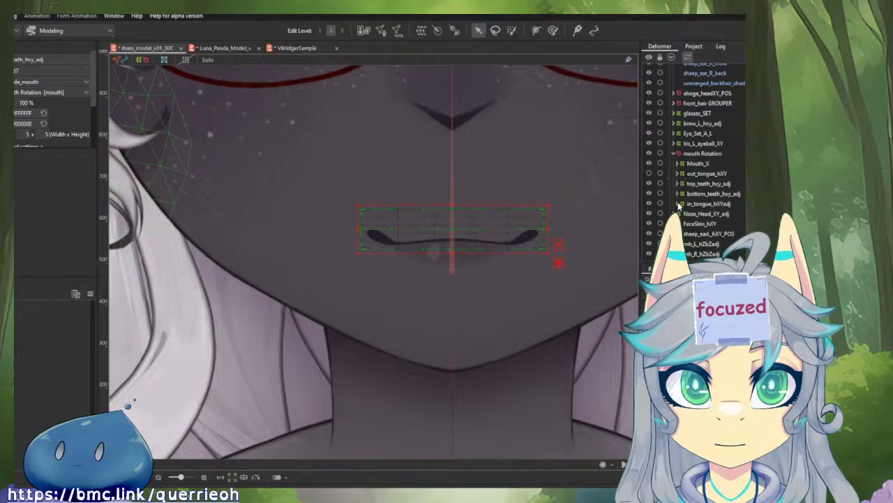
# - Wrap Mouth_X, out_tongue_hXY, top_teeth_hxy_adj, bottom_teeth_hxy_adj and in_tongue_hXYadj in one warp deformer named mouth_hXY_adj
pyautogui.click(696, 203)
pyautogui.keyDown('ctrl'); pyautogui.click(696, 163); pyautogui.keyUp('ctrl')
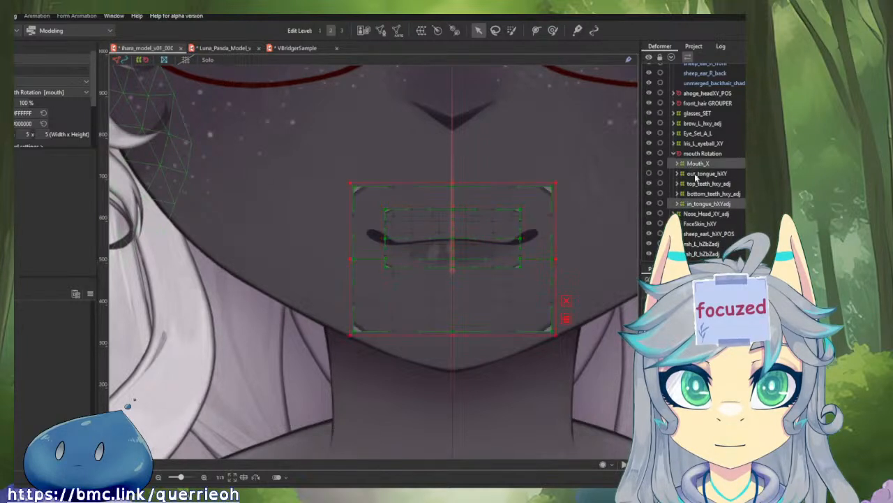
pyautogui.keyDown('ctrl'); pyautogui.click(701, 173); pyautogui.keyUp('ctrl')
pyautogui.keyDown('ctrl'); pyautogui.click(704, 183); pyautogui.keyUp('ctrl')
pyautogui.keyDown('ctrl'); pyautogui.click(705, 194); pyautogui.keyUp('ctrl')
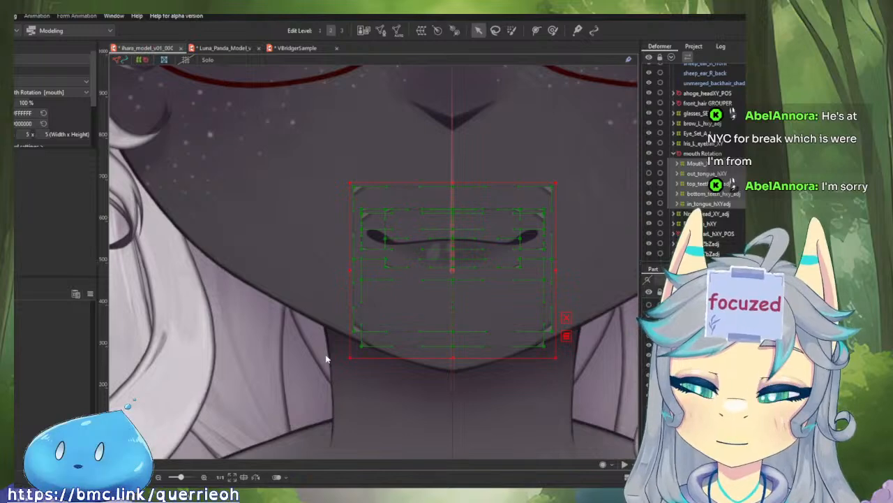
pyautogui.click(408, 286)
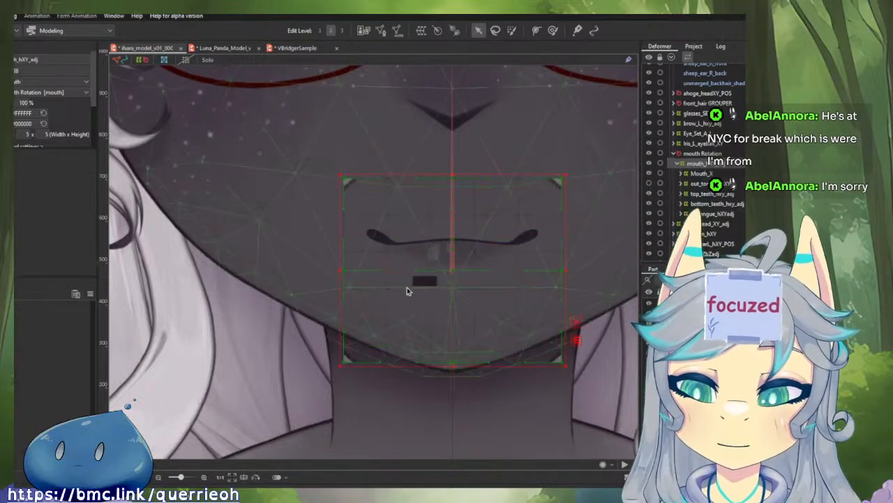
# - Check the bounds of the mouth_hXY_adj deformer and delete its parent mouth Rotation deformer, keeping its children
pyautogui.click(568, 269)
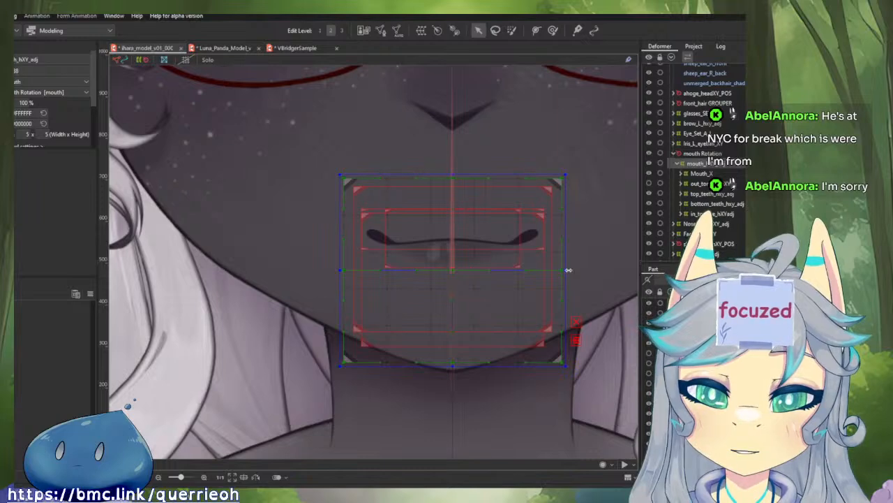
pyautogui.click(586, 298)
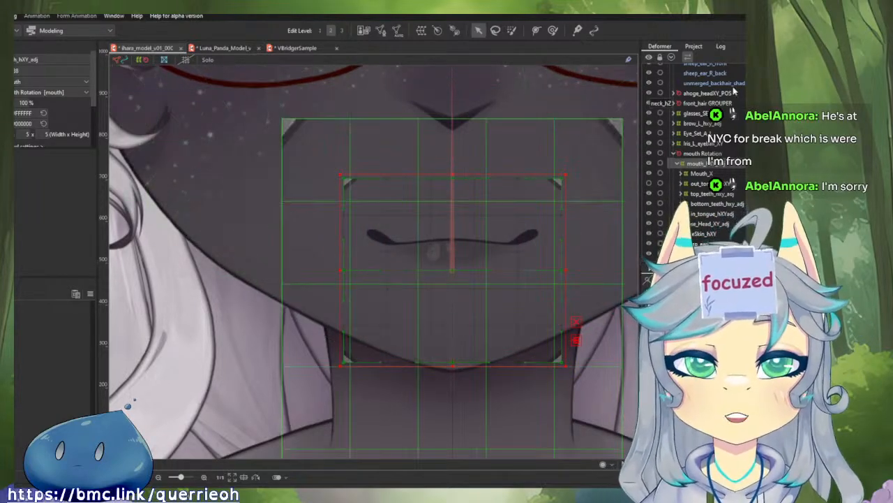
pyautogui.click(703, 154)
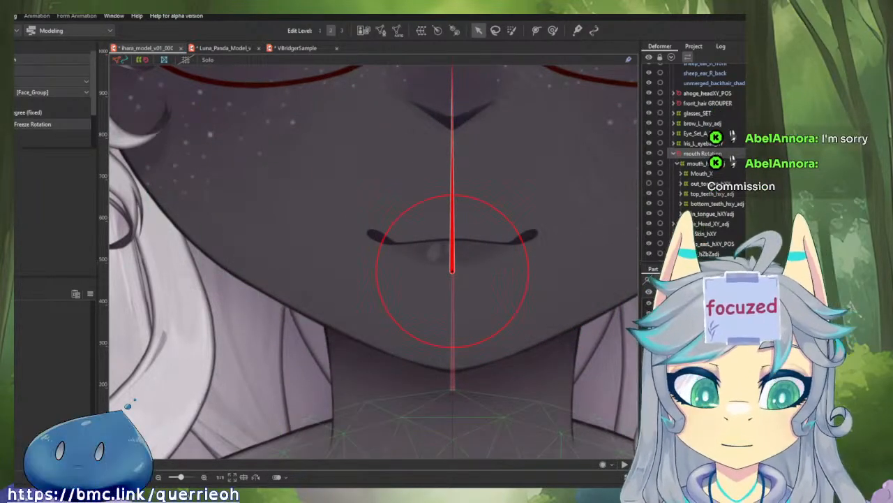
pyautogui.press('Delete')
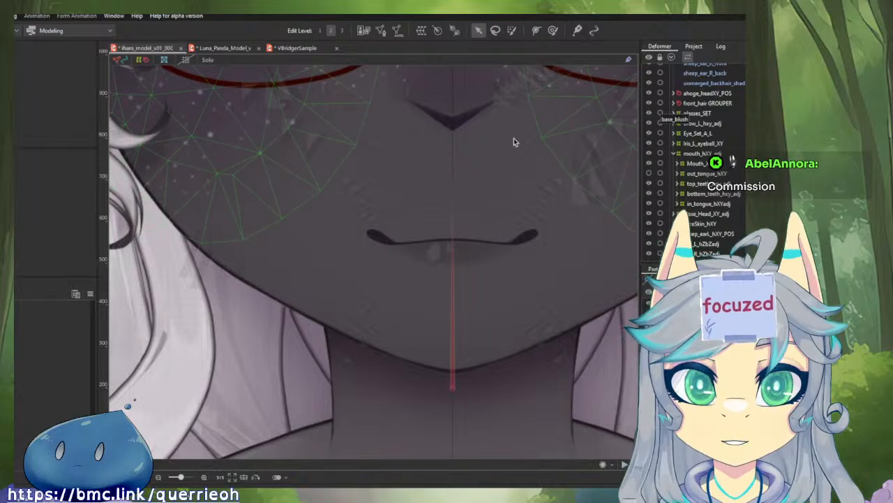
# - Examine the bounds of the Mouth_Pout and mouth_hXY_adj warp deformers around the mouth and chin
pyautogui.scroll(3, 489, 196)
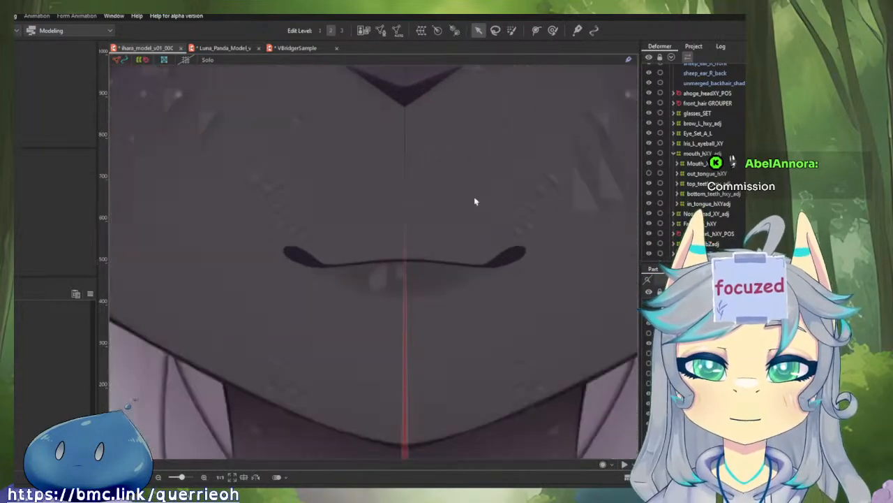
pyautogui.scroll(1, 468, 188)
pyautogui.scroll(-1, 464, 199)
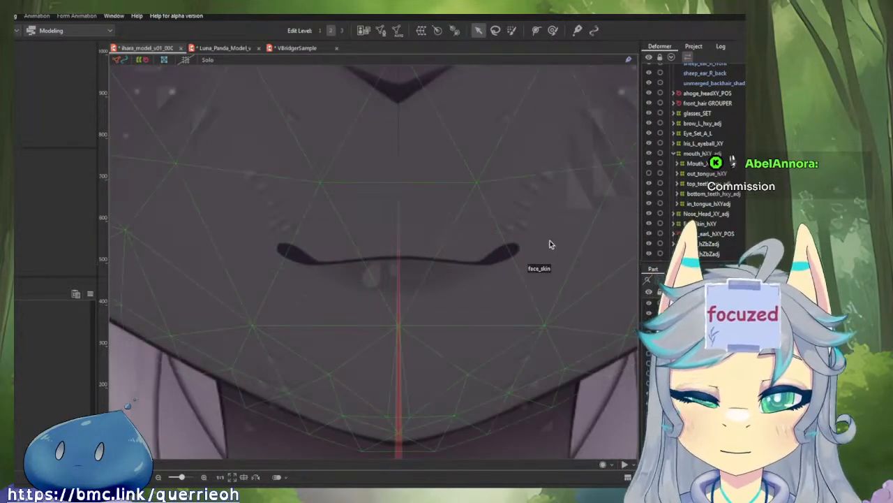
pyautogui.click(517, 249)
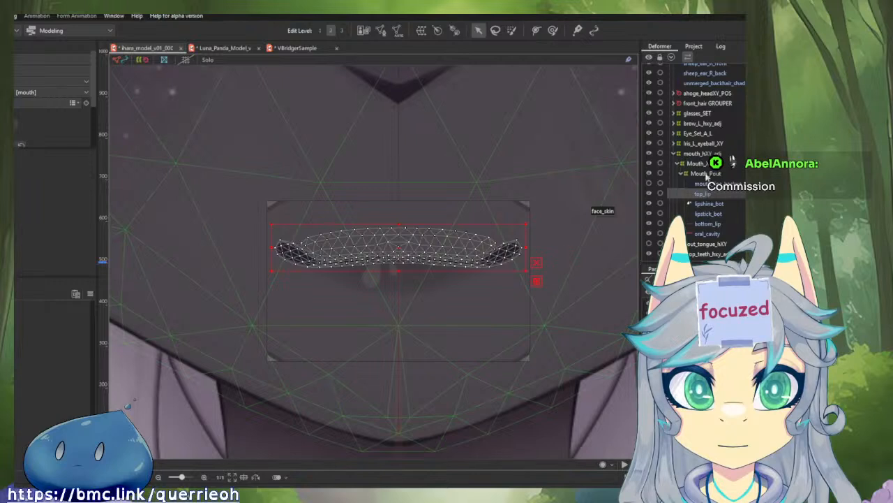
pyautogui.click(705, 174)
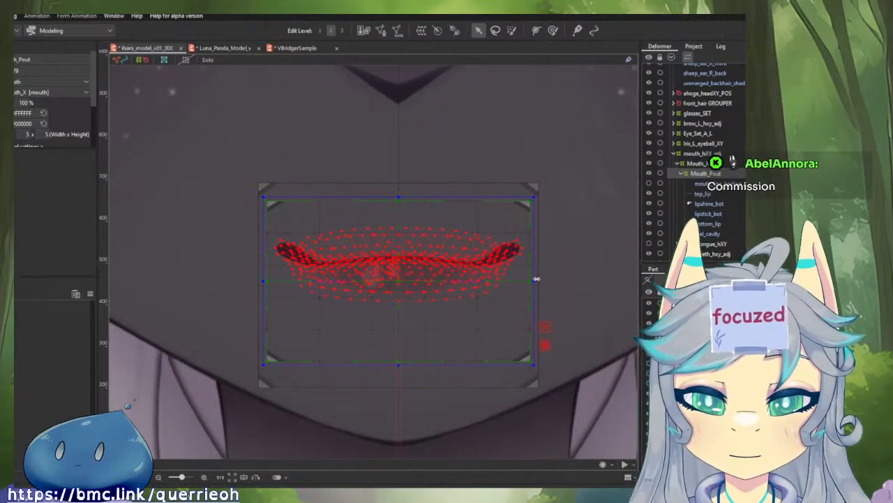
pyautogui.click(698, 154)
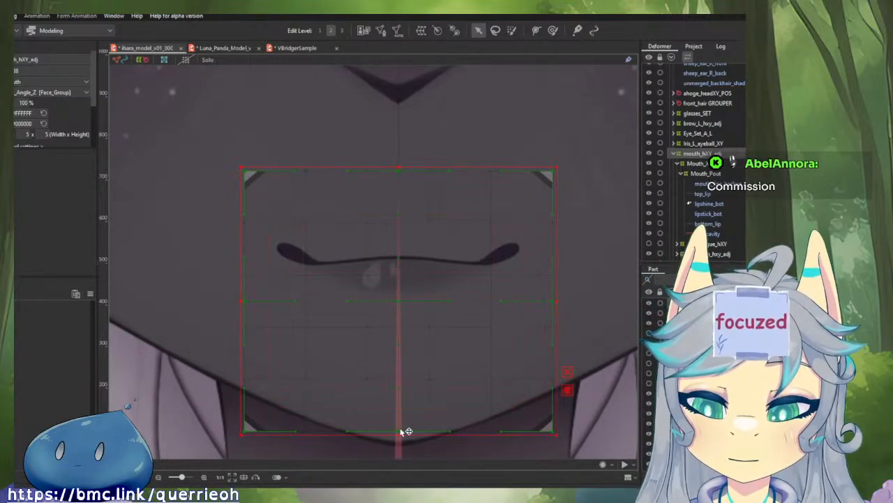
pyautogui.click(398, 433)
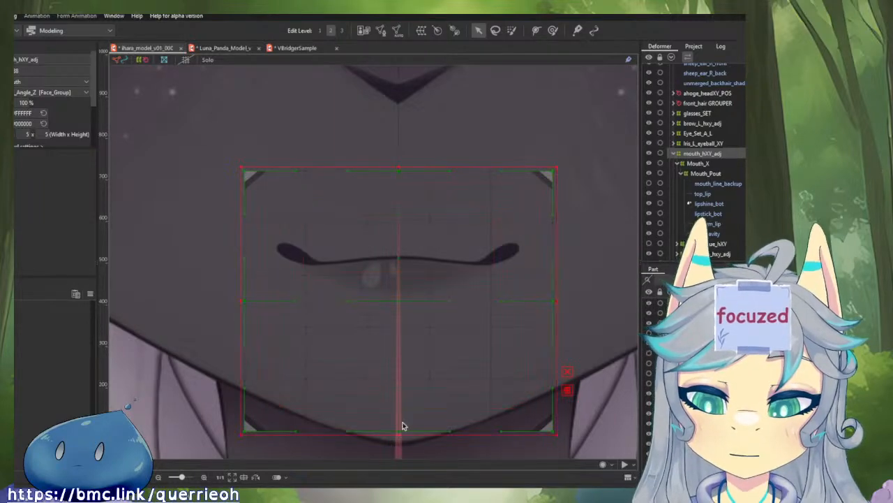
pyautogui.scroll(-5, 443, 313)
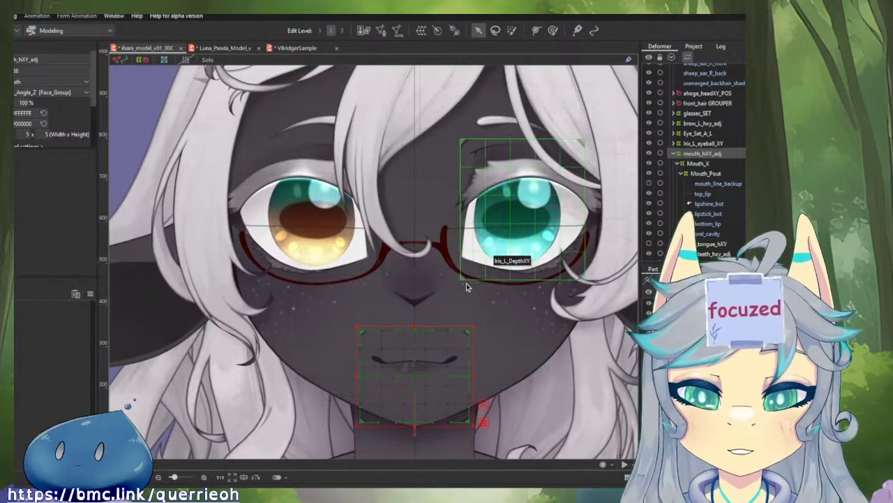
# - Inspect the top_lip mesh up close and in relation to the whole face
pyautogui.click(702, 193)
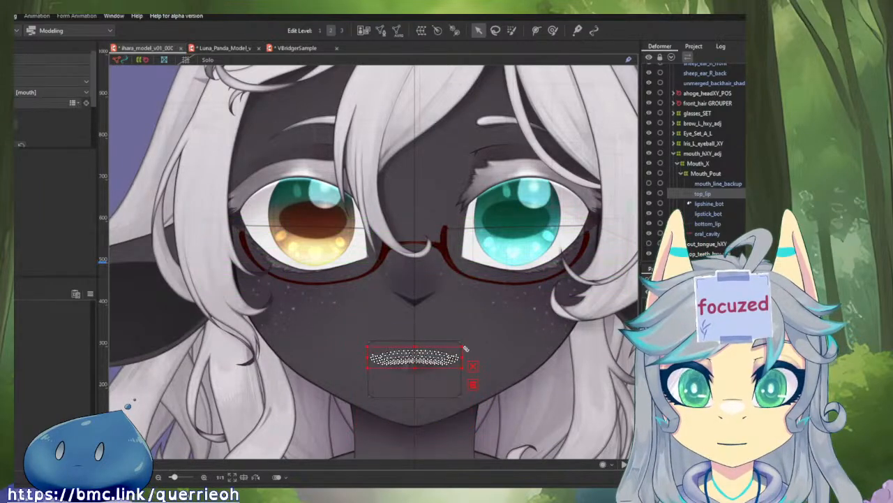
pyautogui.moveTo(466, 349); pyautogui.dragTo(491, 263)
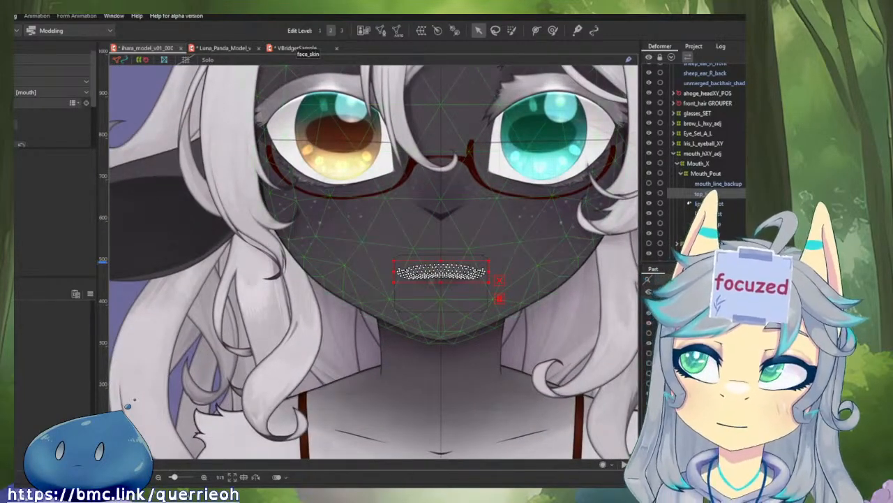
pyautogui.scroll(3, 511, 303)
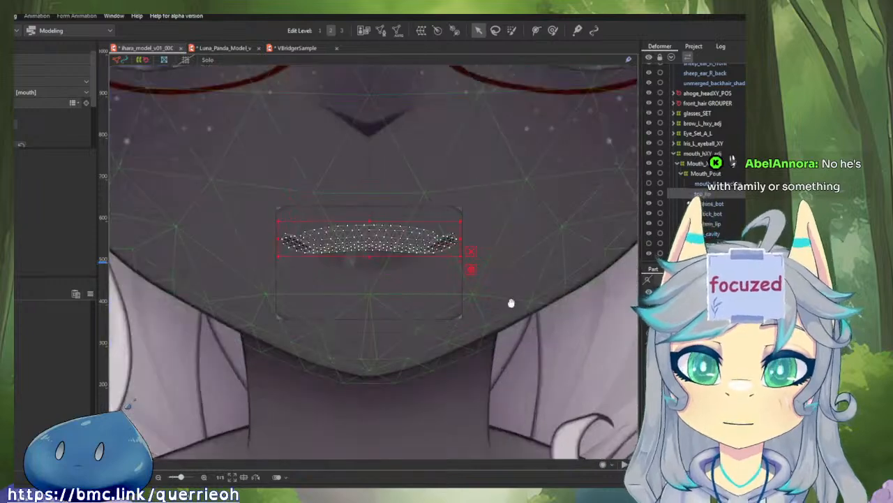
pyautogui.moveTo(511, 303); pyautogui.dragTo(535, 275)
pyautogui.scroll(2, 509, 269)
pyautogui.scroll(1, 391, 262)
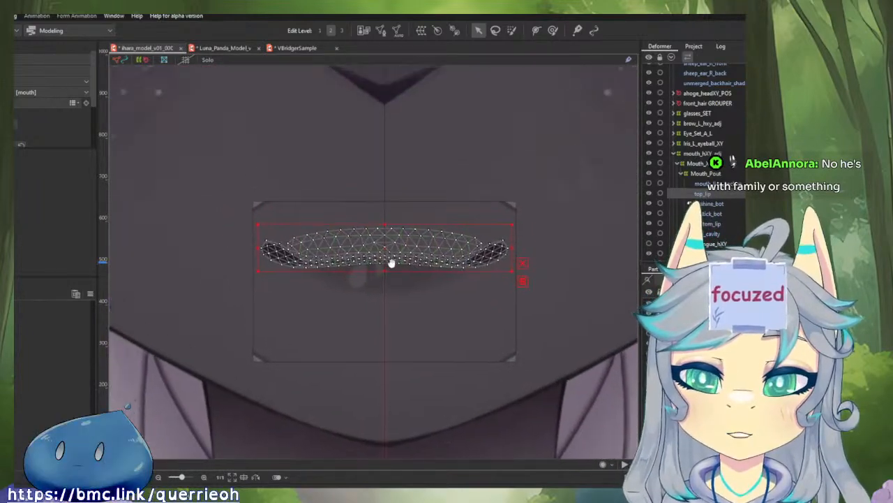
pyautogui.scroll(2, 391, 263)
pyautogui.scroll(-2, 385, 303)
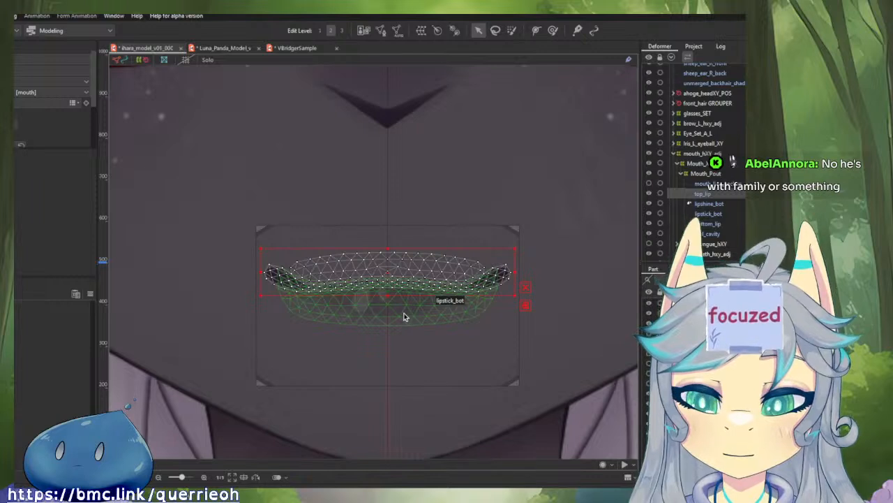
# - Hide lipshine_bot and check the coverage of lipstick_bot and bottom_lip by briefly switching their visibility off and on
pyautogui.click(403, 317)
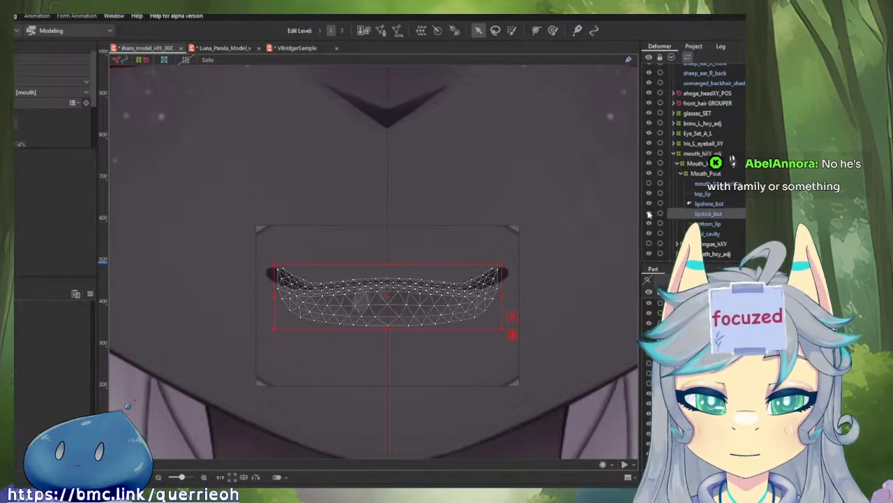
pyautogui.click(648, 213)
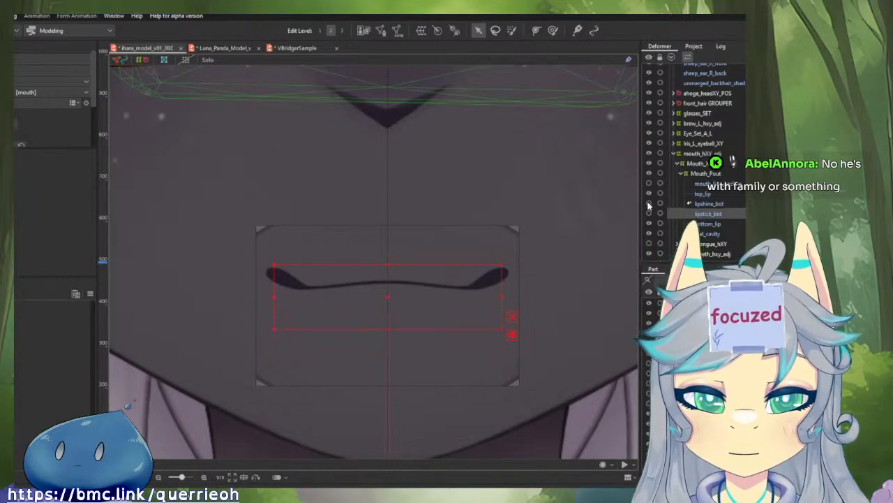
pyautogui.click(649, 224)
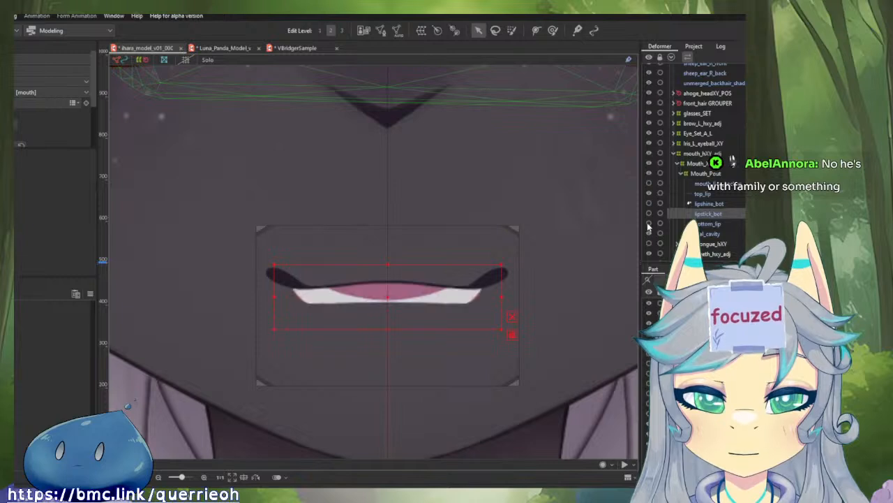
pyautogui.click(649, 224)
pyautogui.click(649, 213)
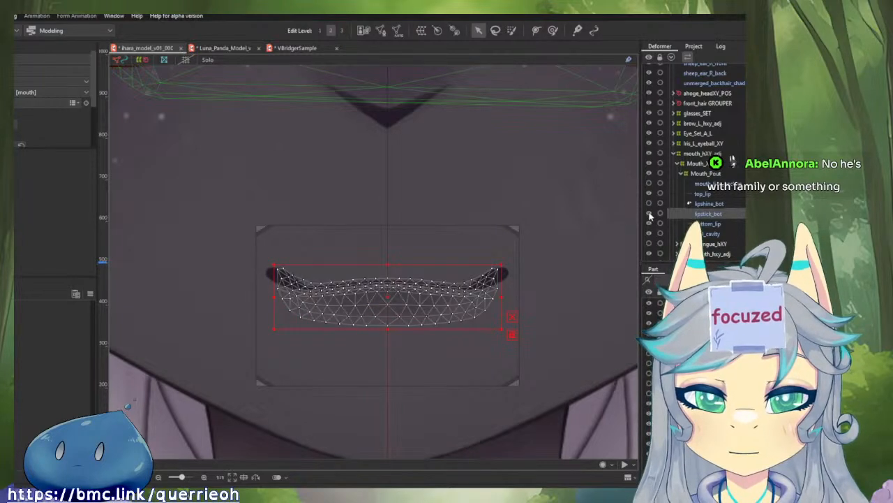
# - Draw a four-point deform path on lipstick_bot and bottom_lip together, following the lip line from its left end to the centre
pyautogui.keyDown('ctrl'); pyautogui.click(709, 224); pyautogui.keyUp('ctrl')
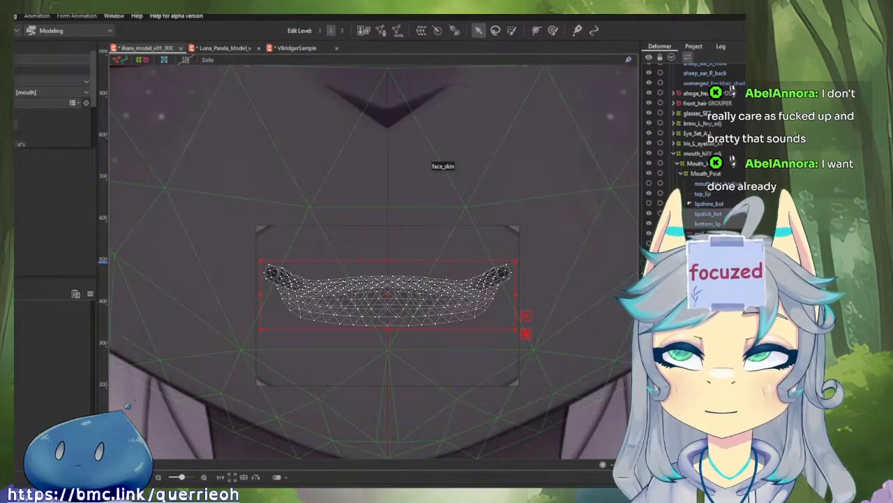
pyautogui.moveTo(524, 161); pyautogui.dragTo(506, 151)
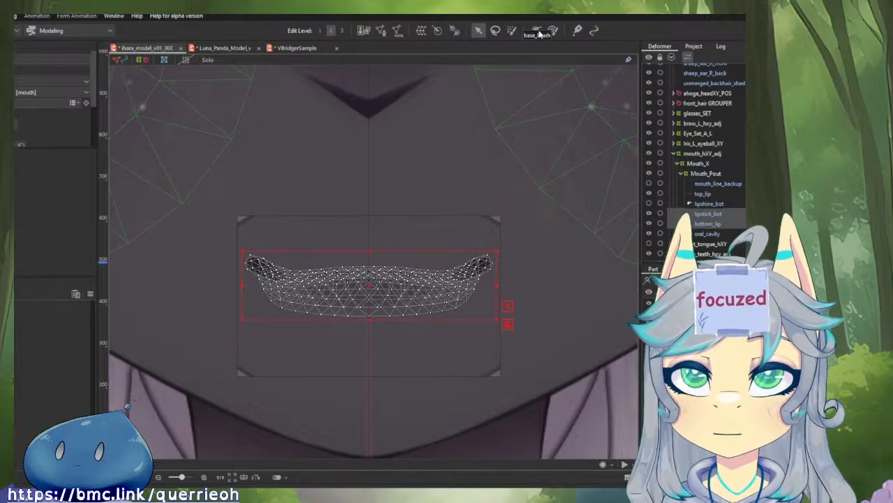
pyautogui.click(538, 32)
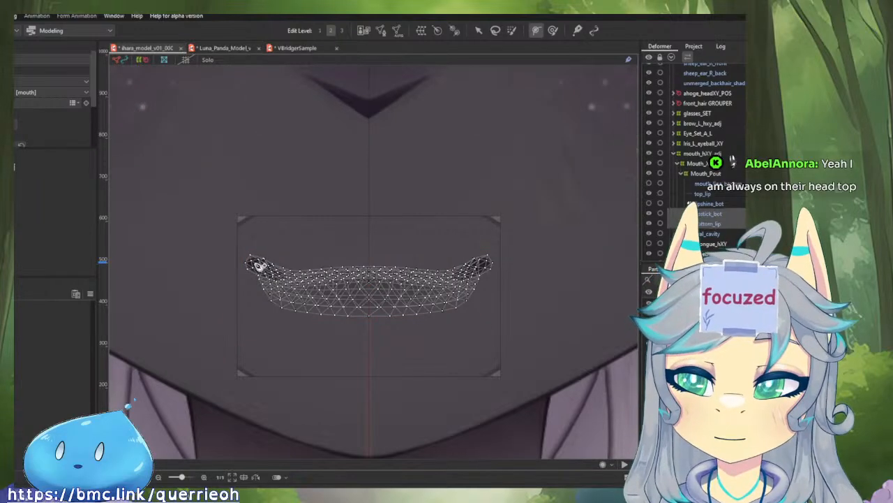
pyautogui.scroll(5, 257, 265)
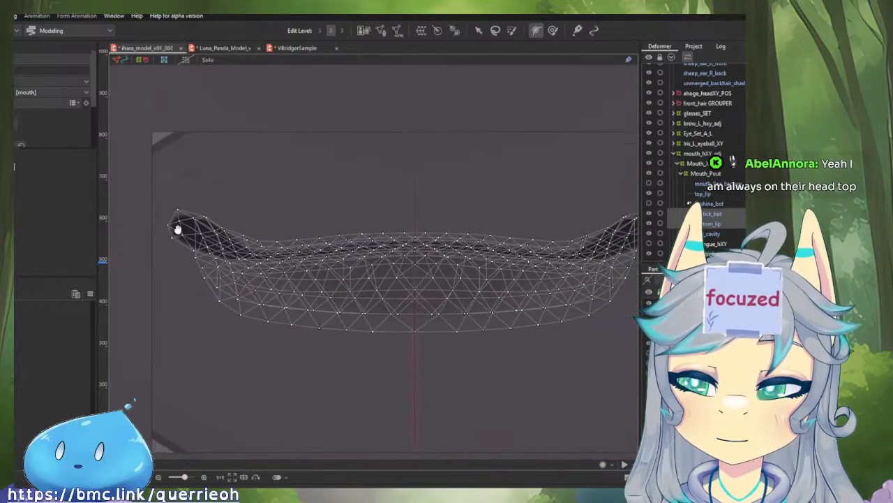
pyautogui.moveTo(178, 229); pyautogui.dragTo(147, 233)
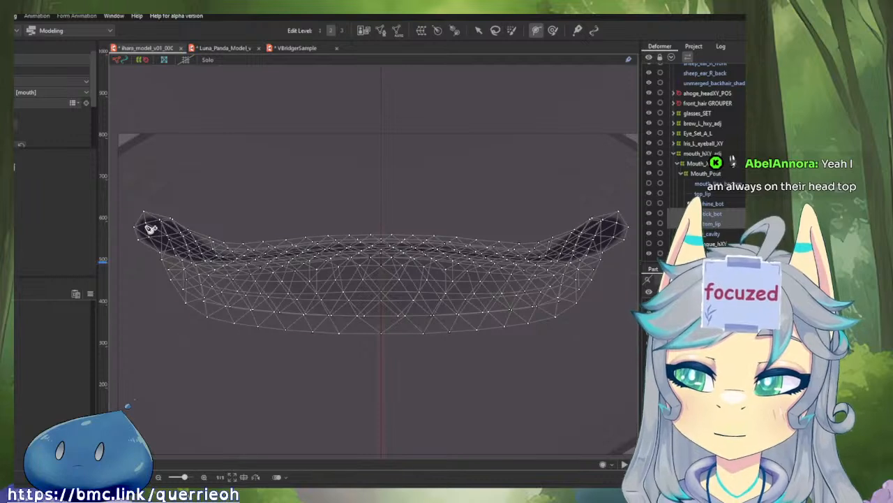
pyautogui.click(150, 229)
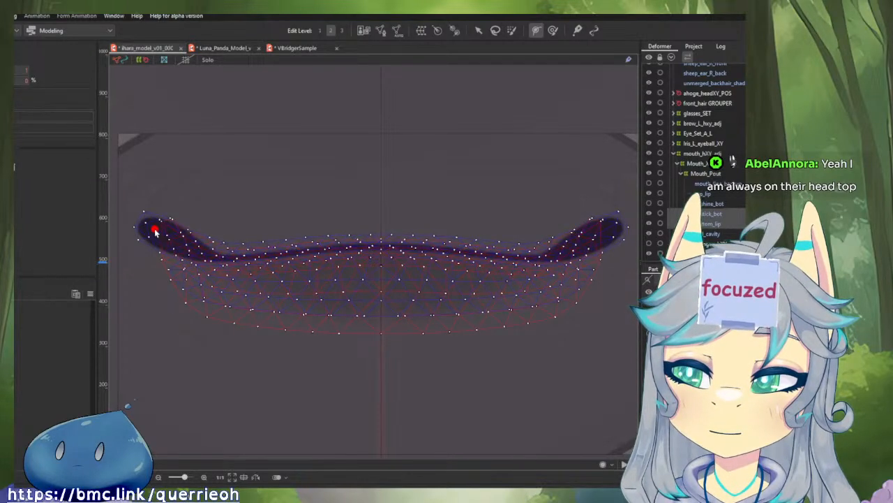
pyautogui.click(217, 258)
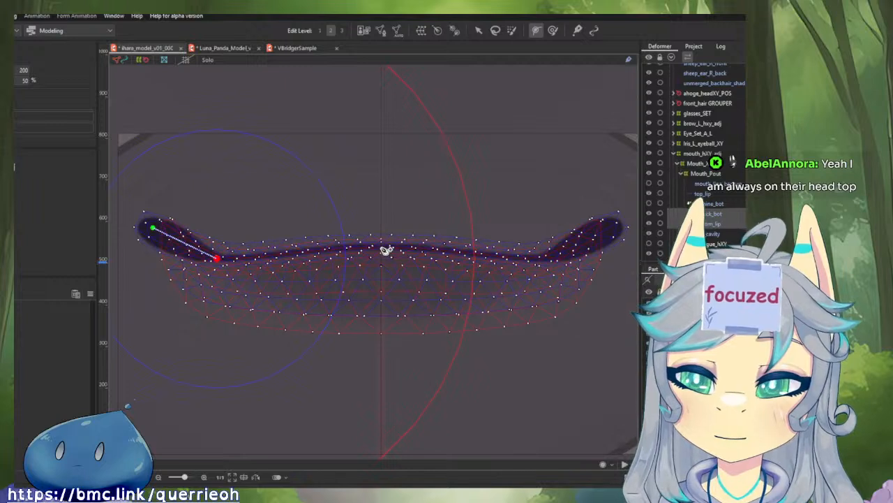
pyautogui.click(383, 249)
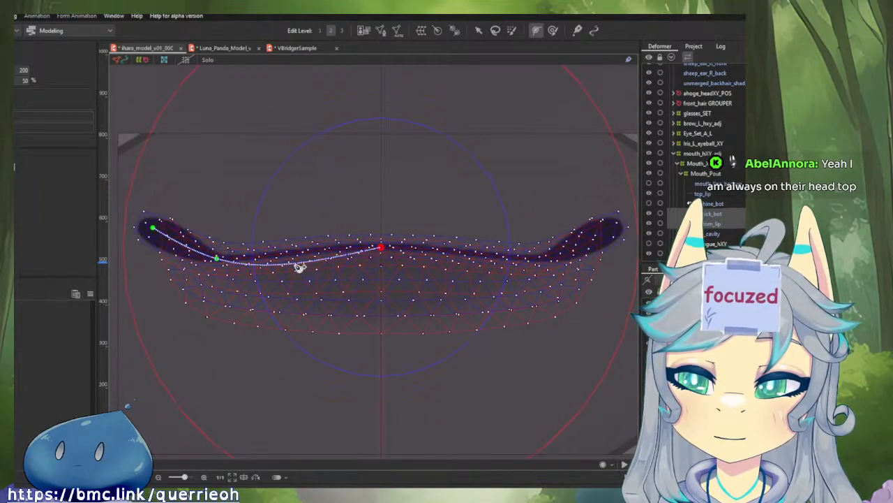
pyautogui.moveTo(298, 264); pyautogui.dragTo(298, 253)
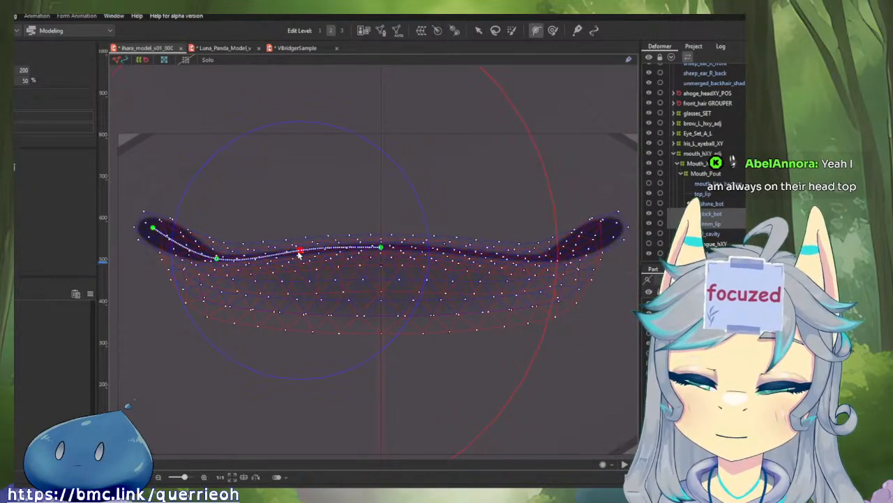
# - Add a deform path point at the centre of the mouth line and nudge the point left of it slightly toward the centre
pyautogui.click(380, 248)
pyautogui.moveTo(381, 249); pyautogui.dragTo(381, 250)
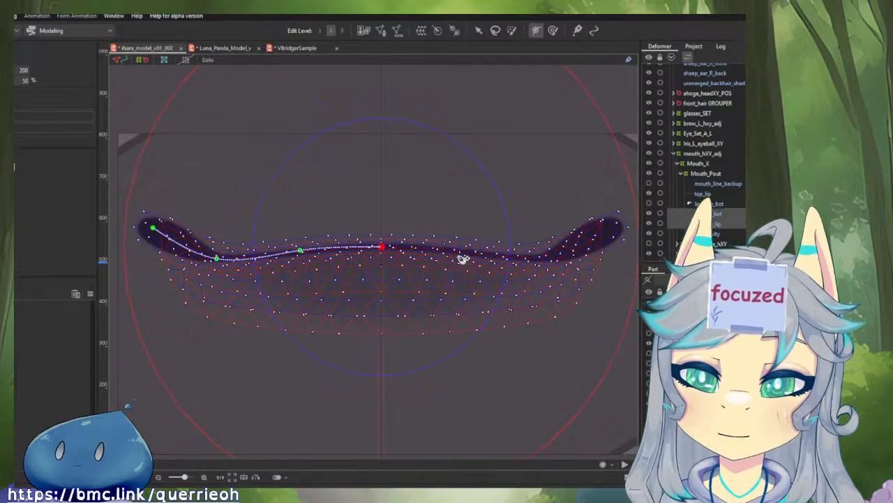
pyautogui.click(301, 252)
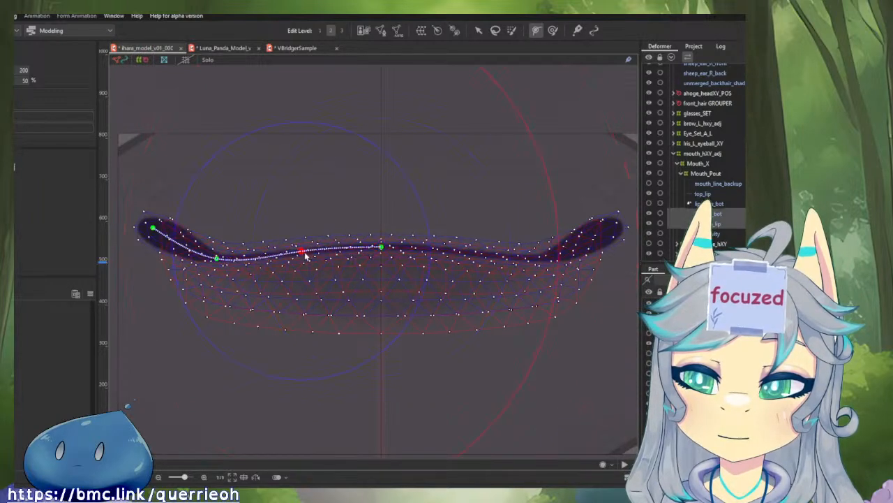
pyautogui.moveTo(306, 255); pyautogui.dragTo(309, 252)
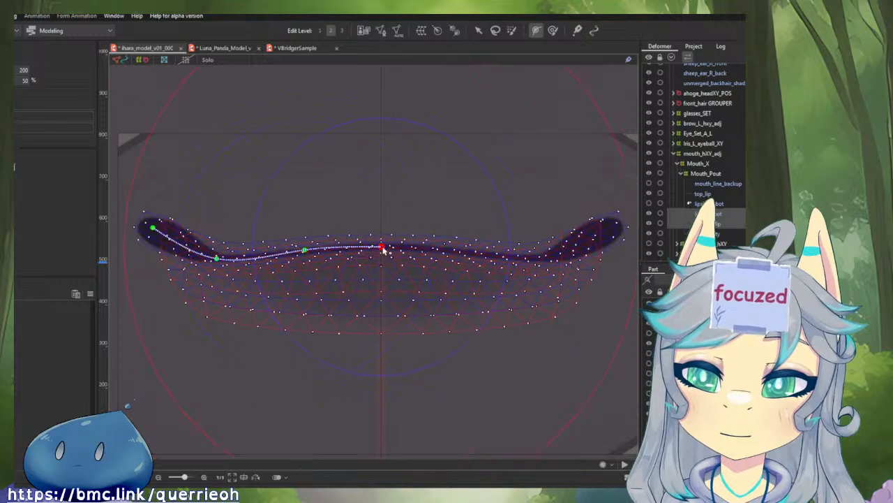
# - Extend the deform path along the mouth line to the right corner with three more points mirroring the left side
pyautogui.click(459, 252)
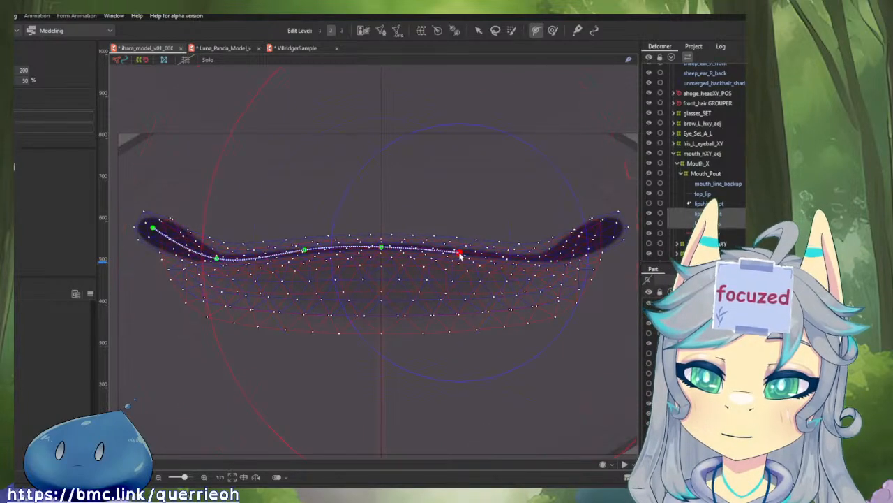
pyautogui.moveTo(460, 256); pyautogui.dragTo(458, 253)
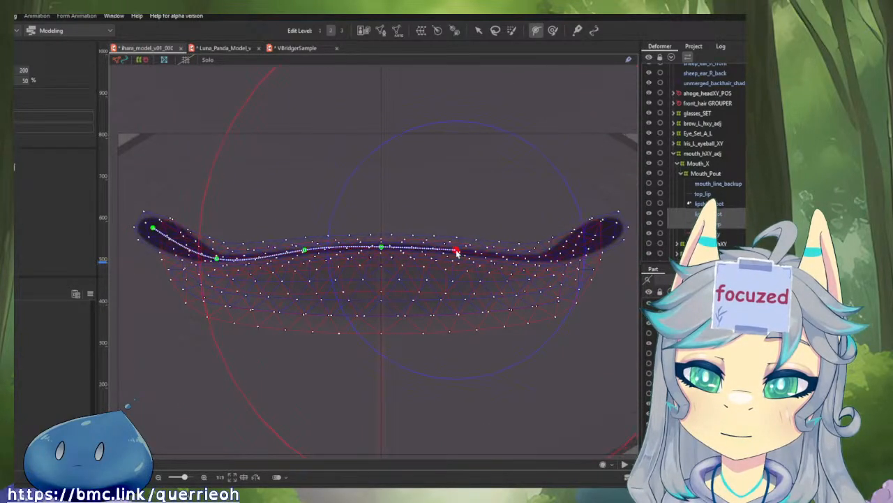
pyautogui.click(550, 260)
pyautogui.moveTo(550, 260); pyautogui.dragTo(544, 258)
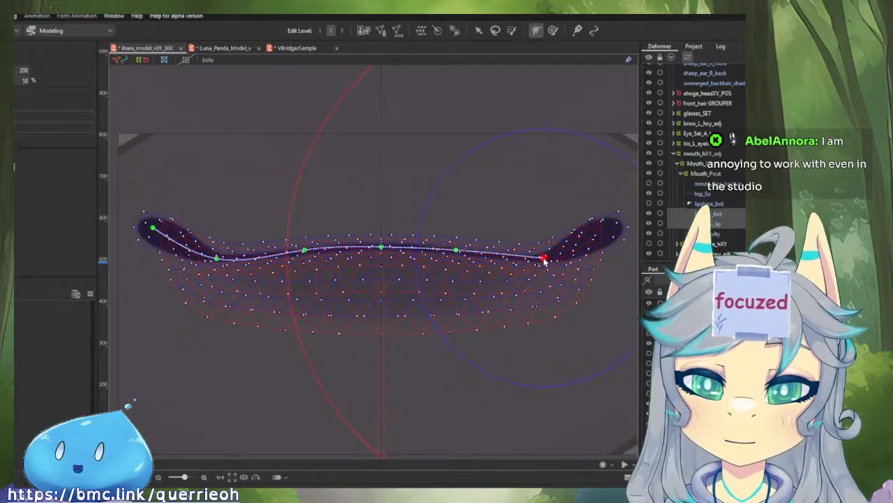
pyautogui.click(613, 227)
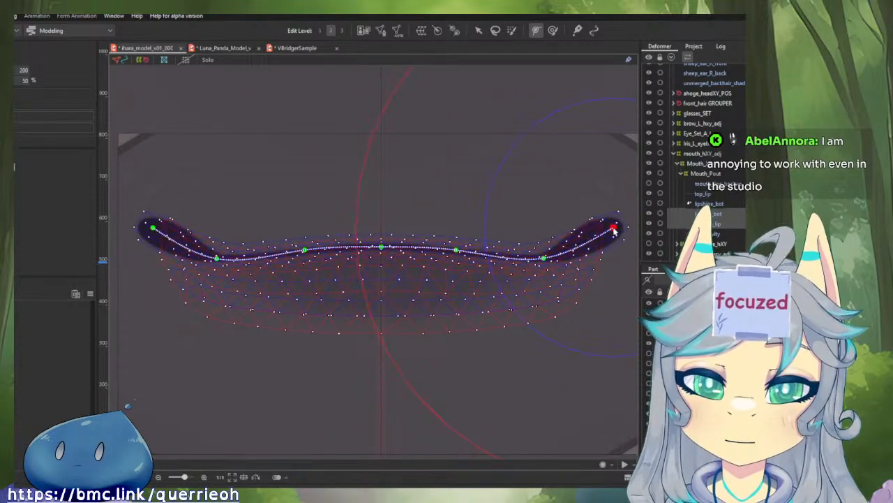
# - Reduce the influence circles of the lower lip's deform path to a width of 71 with 0% hardness
pyautogui.scroll(-3, 489, 262)
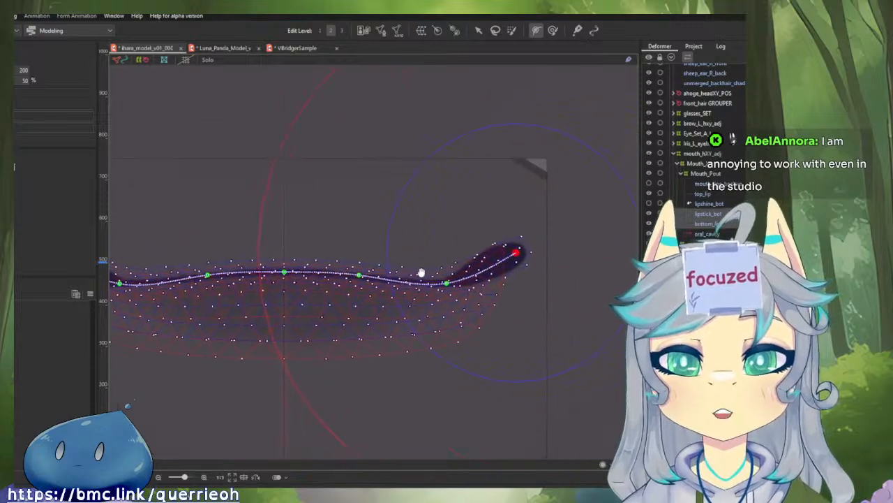
pyautogui.scroll(-2, 418, 293)
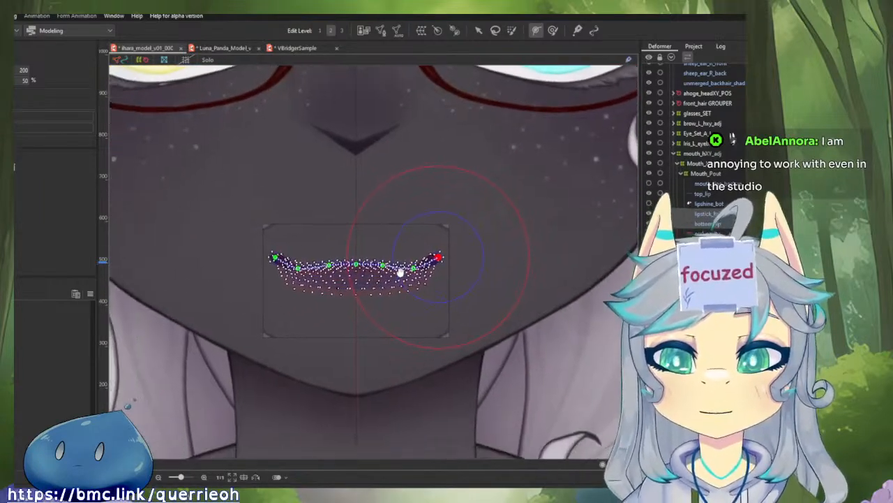
pyautogui.scroll(3, 377, 272)
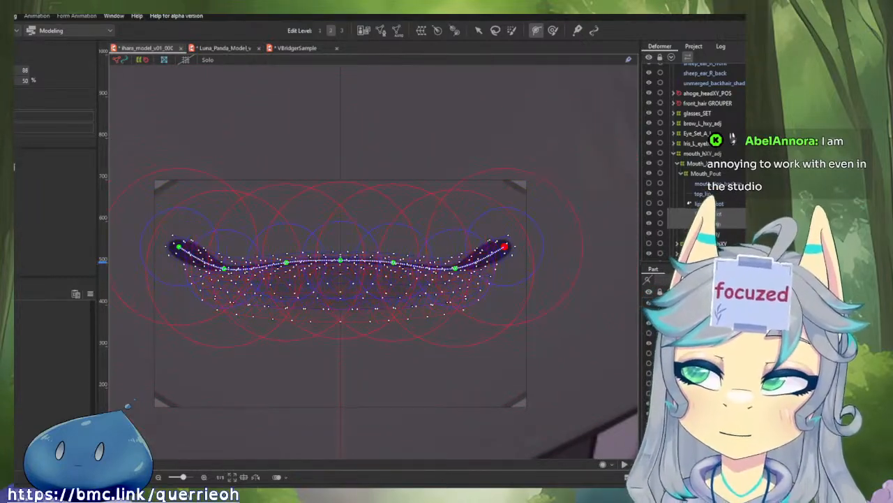
pyautogui.press('[')
pyautogui.press('[')
pyautogui.press('[')
pyautogui.press('[')
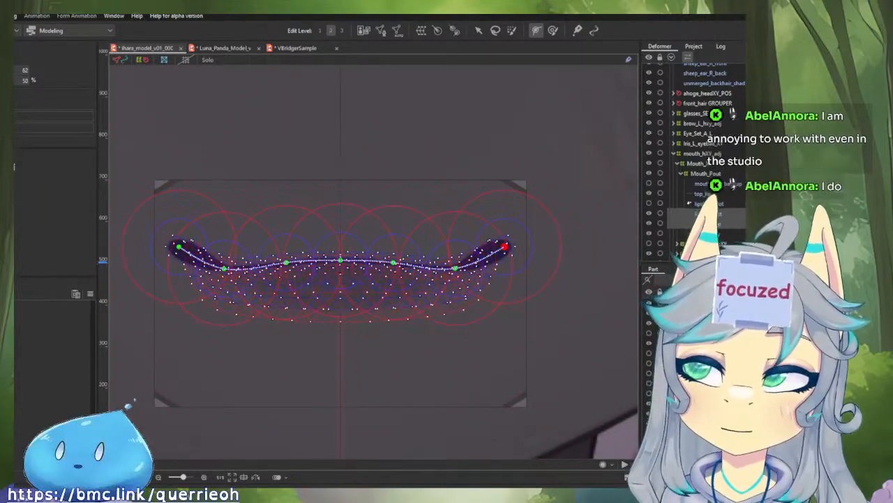
pyautogui.press(']')
pyautogui.press('[')
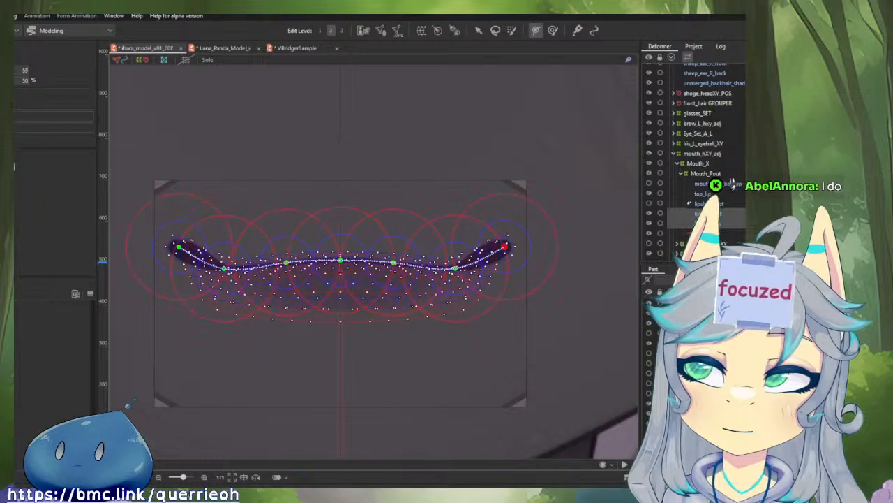
pyautogui.press(']')
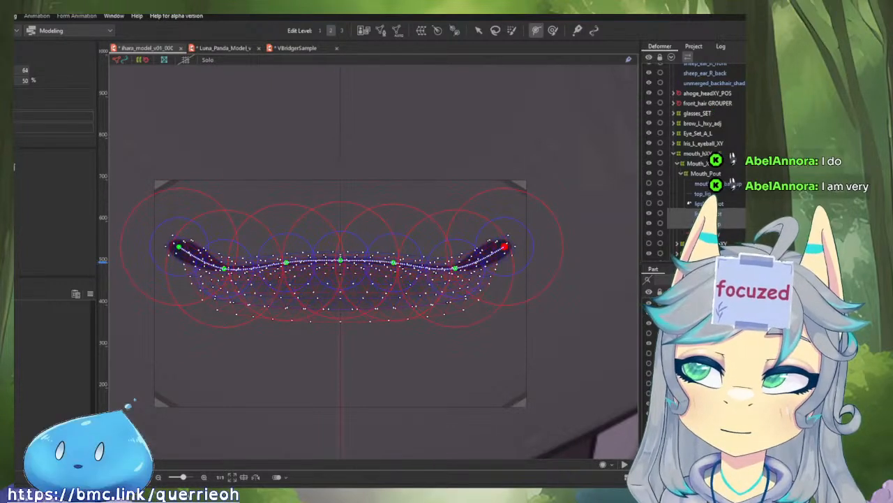
pyautogui.press(']')
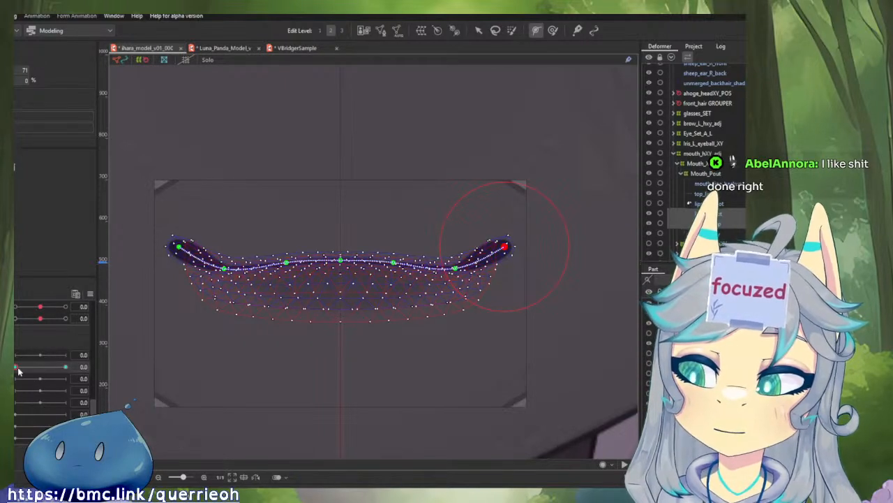
# - Set the mouth-opening parameter to 1.0, try pulling the central path point down and to the left, and undo the pull
pyautogui.moveTo(19, 370); pyautogui.dragTo(65, 368)
pyautogui.moveTo(341, 262)
pyautogui.mouseDown()
pyautogui.moveTo(343, 309)
pyautogui.moveTo(427, 323)
pyautogui.moveTo(319, 314)
pyautogui.moveTo(281, 298)
pyautogui.moveTo(272, 285)
pyautogui.mouseUp()
pyautogui.click(479, 30)
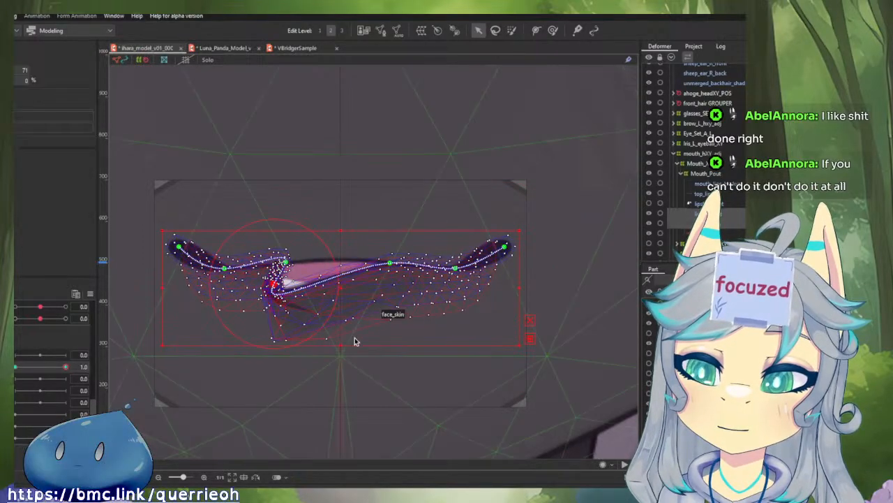
pyautogui.hotkey('ctrl', 'z')
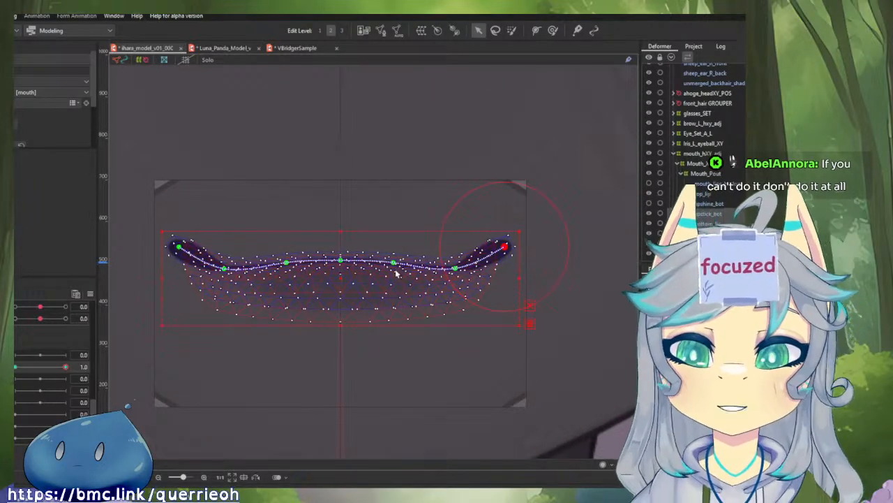
pyautogui.scroll(-8, 393, 272)
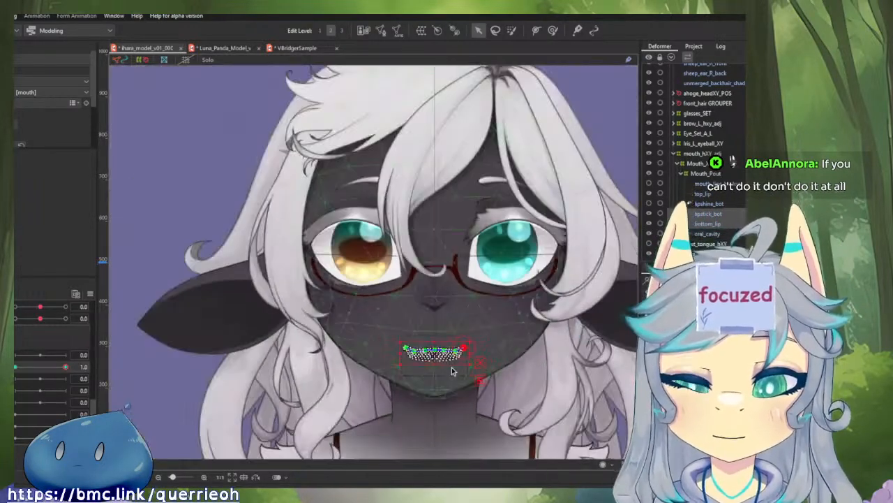
pyautogui.scroll(5, 487, 370)
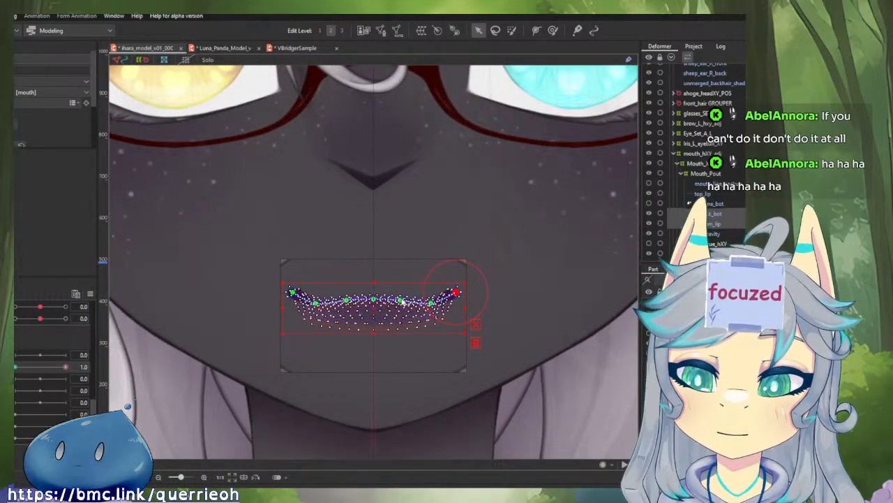
pyautogui.click(430, 305)
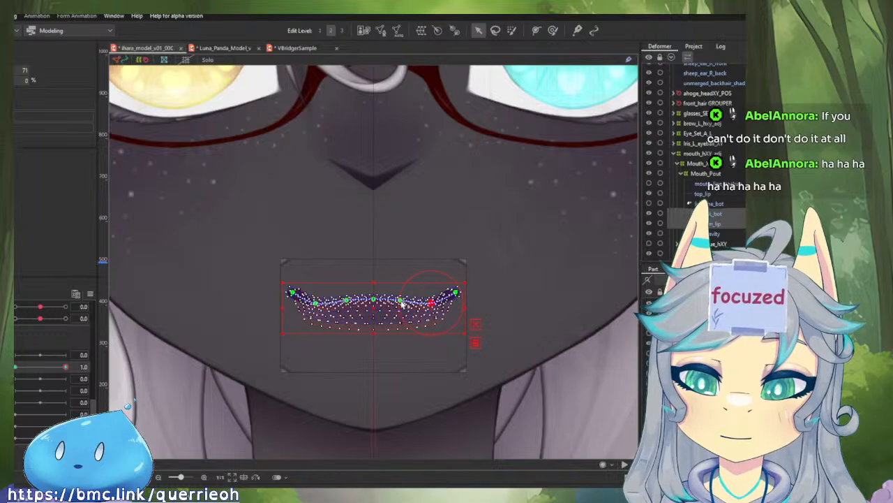
pyautogui.scroll(4, 389, 302)
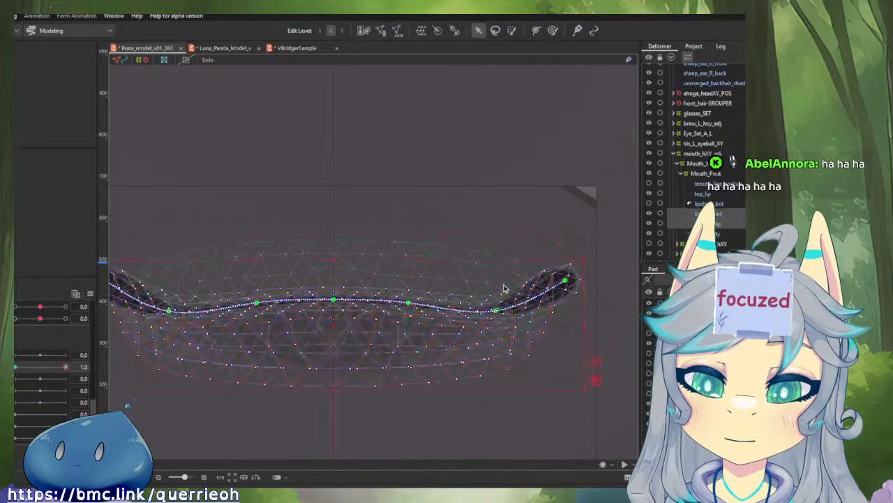
pyautogui.click(503, 304)
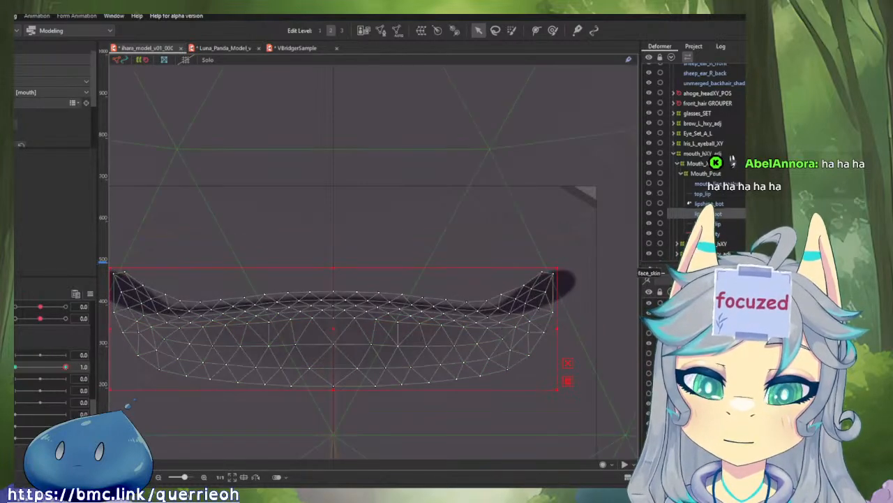
pyautogui.keyDown('ctrl'); pyautogui.click(707, 223); pyautogui.keyUp('ctrl')
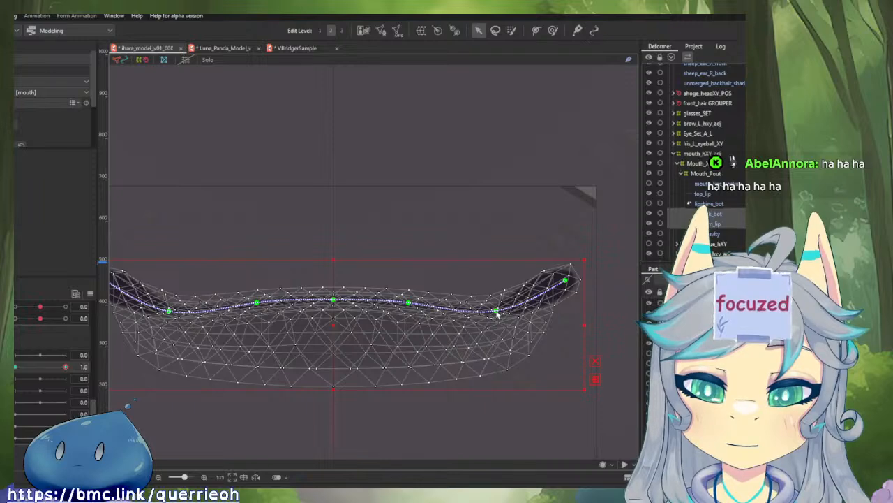
# - Move only the three central path points of lipstick_bot and bottom_lip straight down together to open the mouth
pyautogui.click(495, 311)
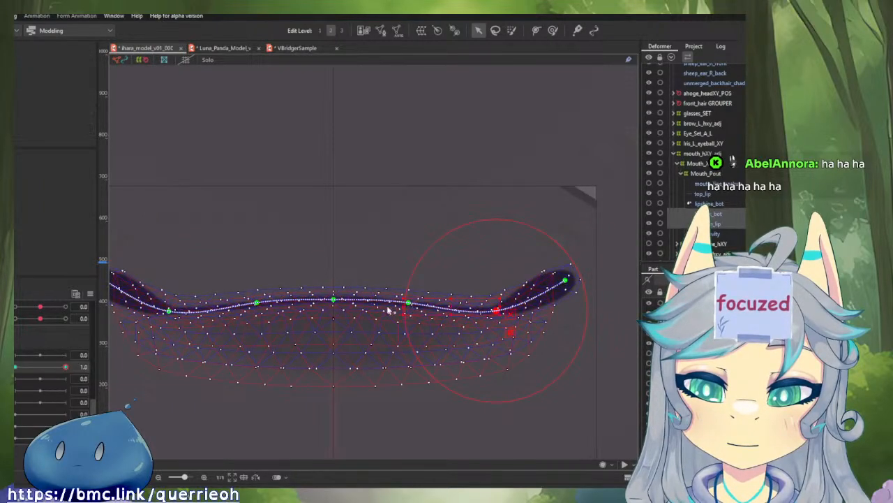
pyautogui.scroll(3, 411, 304)
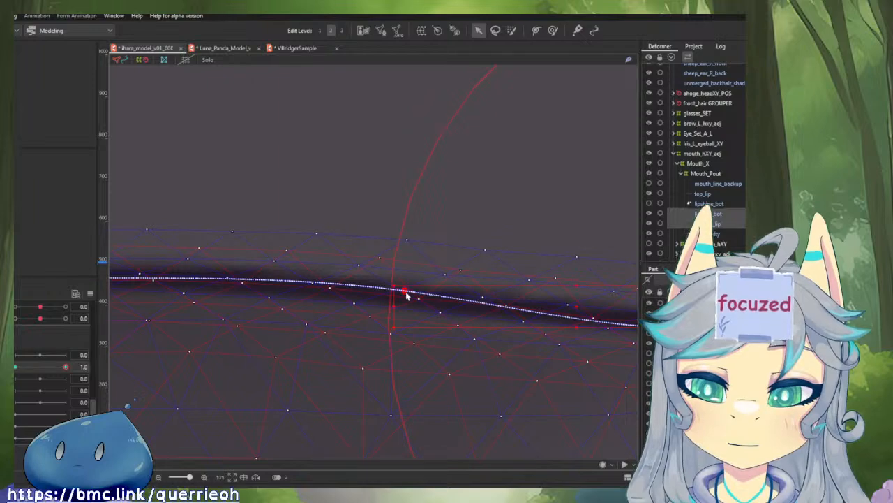
pyautogui.scroll(-5, 409, 296)
pyautogui.scroll(5, 345, 299)
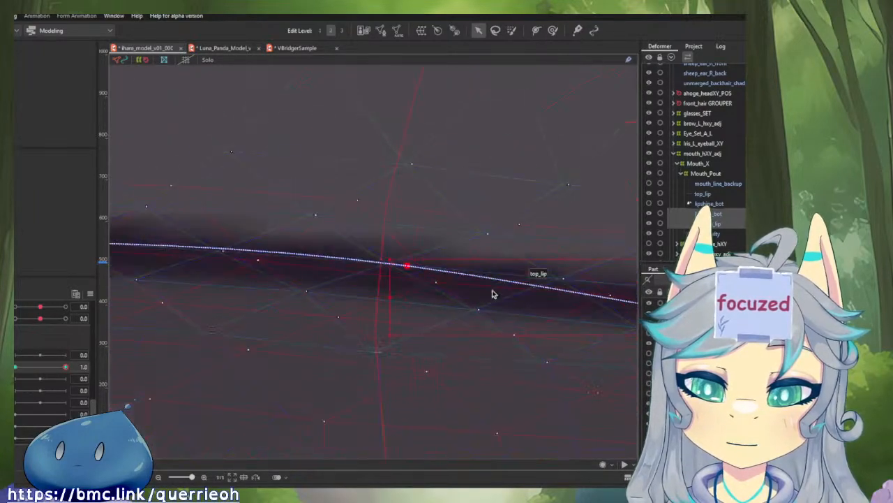
pyautogui.click(396, 266)
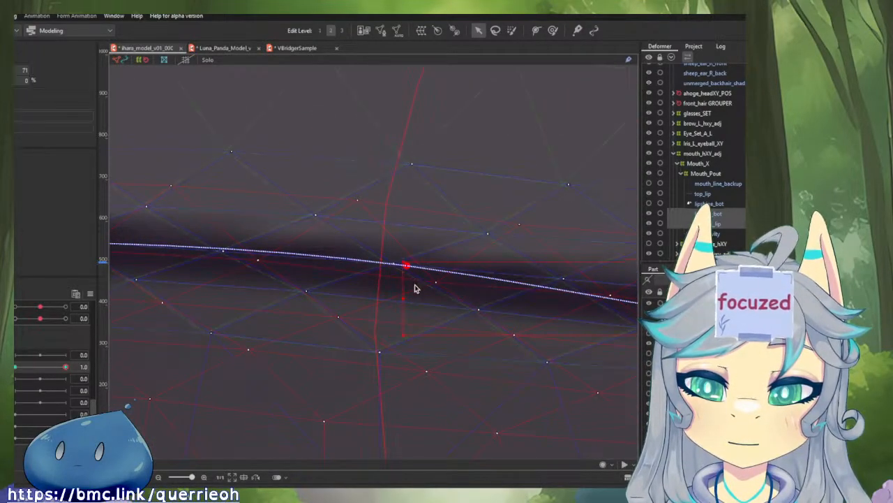
pyautogui.click(200, 271)
pyautogui.moveTo(209, 273); pyautogui.dragTo(457, 296)
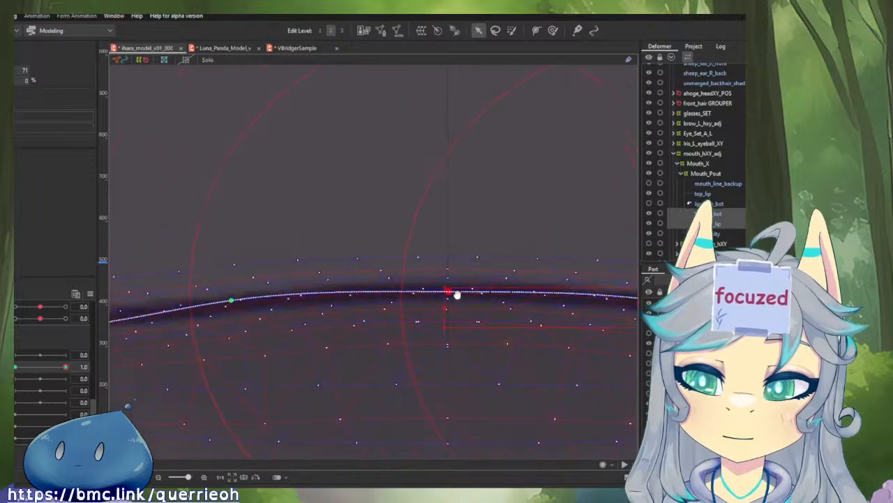
pyautogui.keyDown('shift'); pyautogui.click(232, 301); pyautogui.keyUp('shift')
pyautogui.moveTo(300, 299); pyautogui.dragTo(411, 287)
pyautogui.scroll(-1, 411, 287)
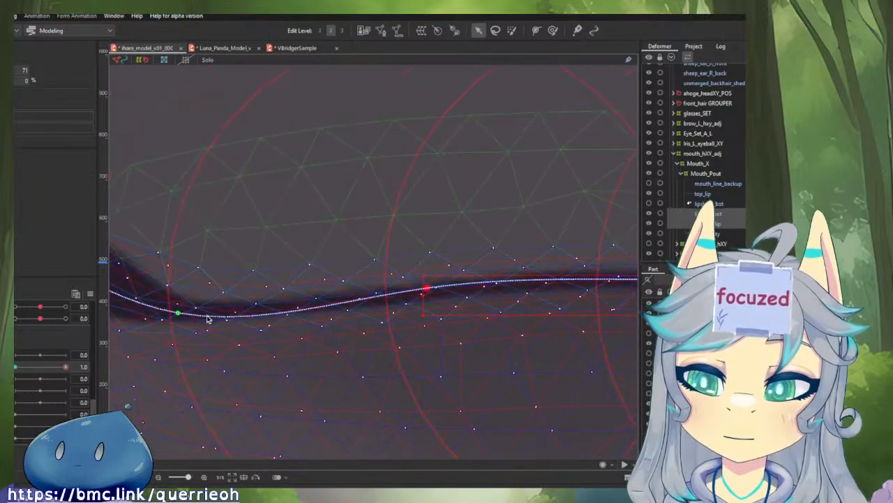
pyautogui.scroll(-3, 274, 322)
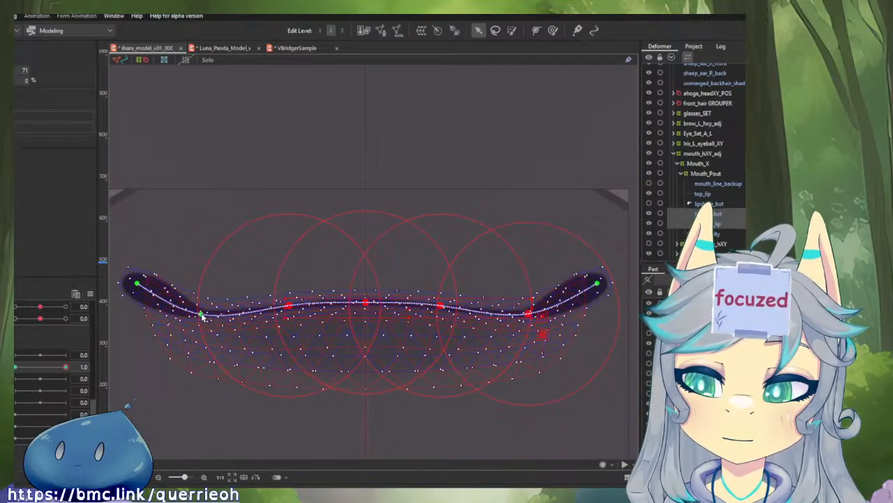
pyautogui.keyDown('shift'); pyautogui.click(528, 315); pyautogui.keyUp('shift')
pyautogui.scroll(-3, 366, 305)
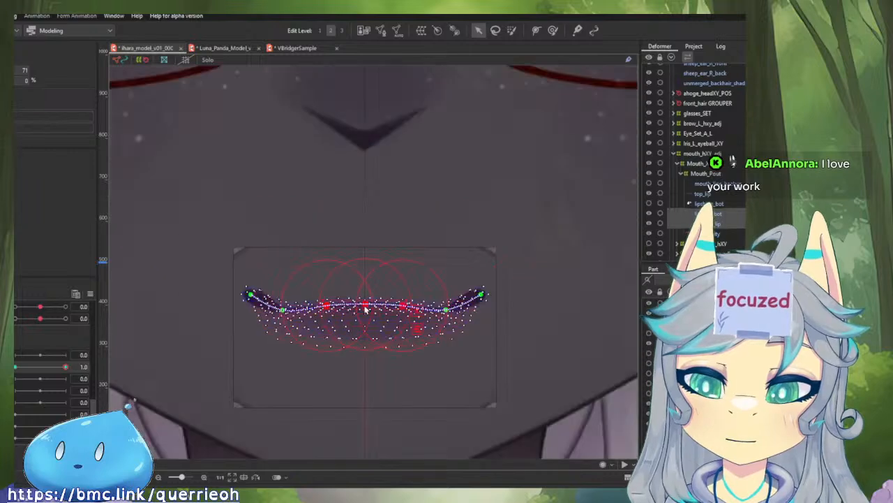
pyautogui.moveTo(365, 304); pyautogui.dragTo(365, 326)
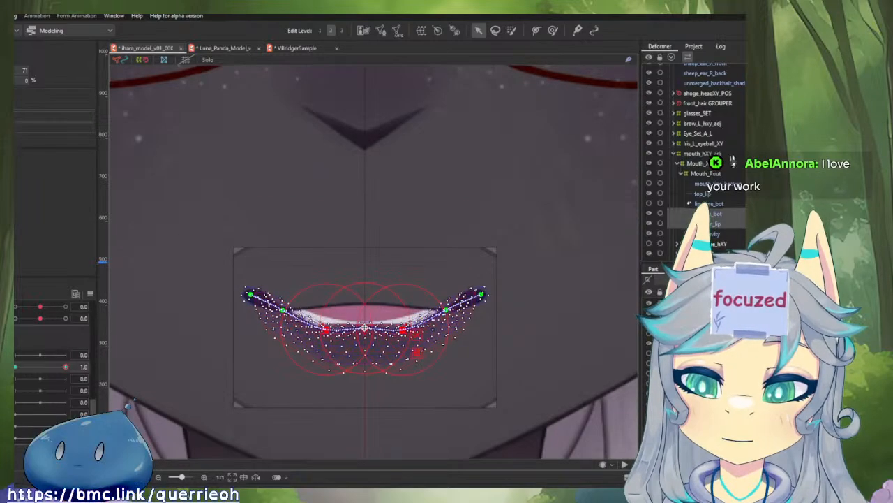
pyautogui.moveTo(461, 344); pyautogui.dragTo(514, 305)
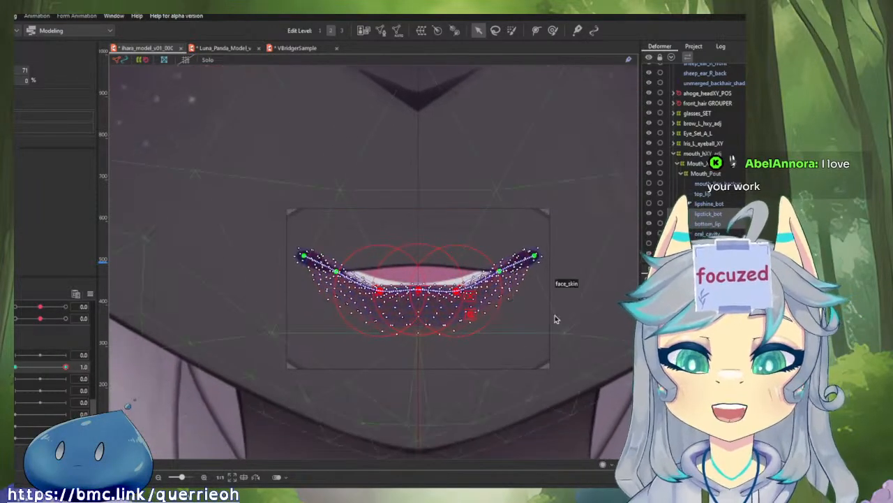
pyautogui.scroll(4, 443, 315)
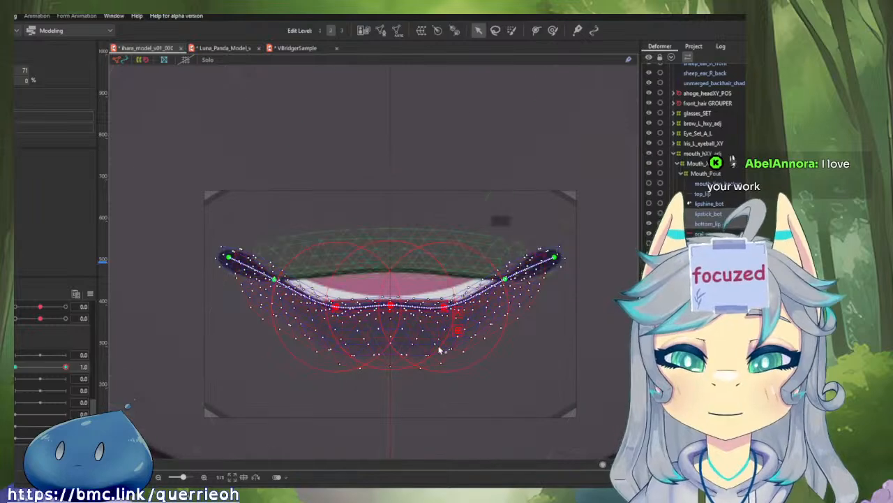
pyautogui.scroll(1, 412, 269)
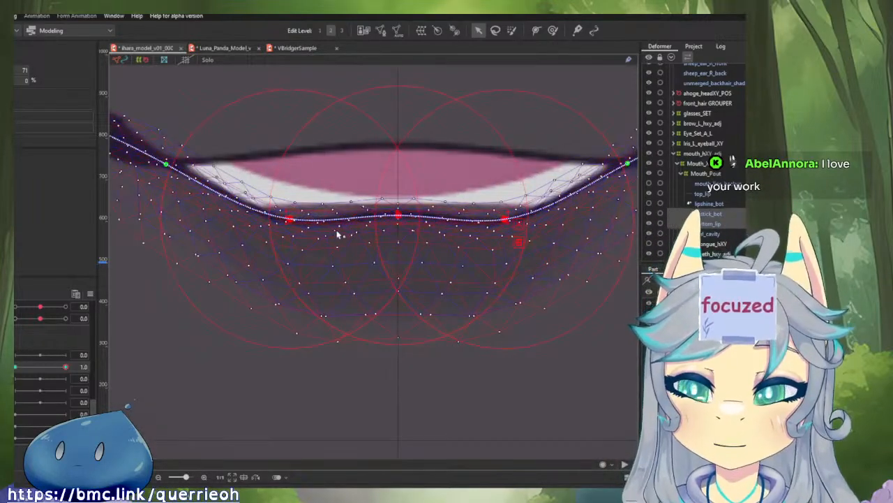
pyautogui.scroll(-3, 349, 251)
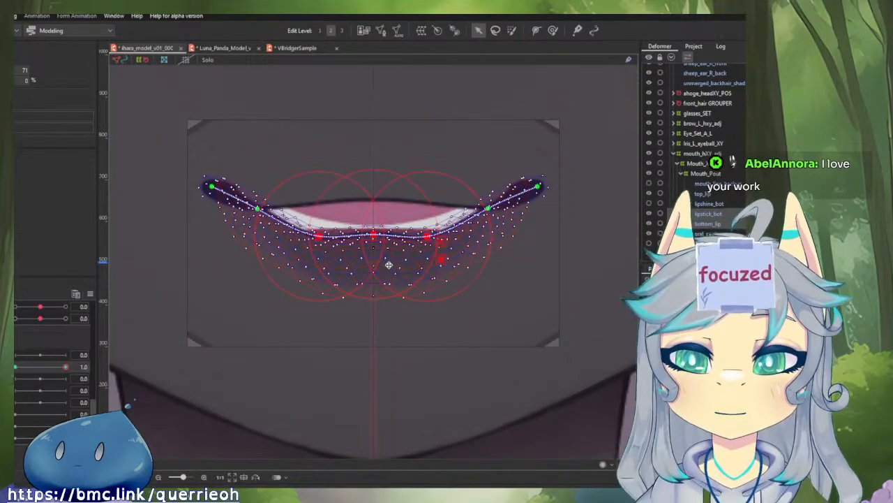
# - Lower the three central path points of the bottom lip further, pulling the middle one lowest to round the open-mouth curve
pyautogui.scroll(2, 361, 230)
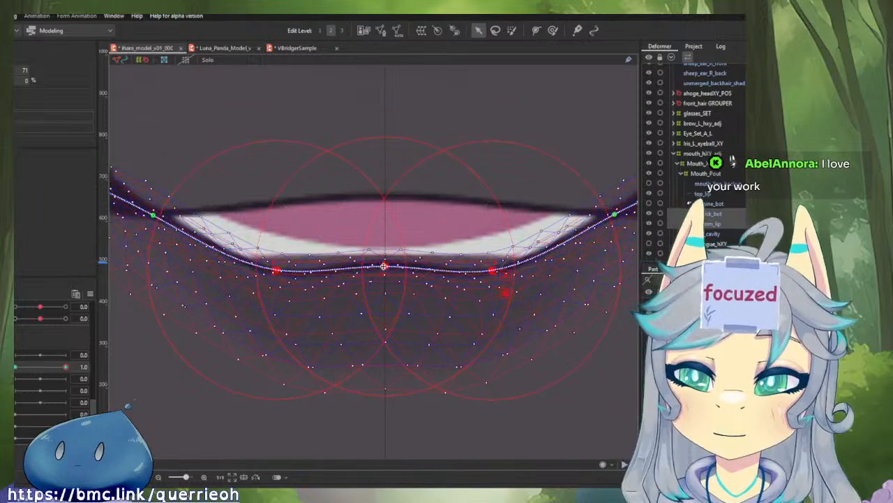
pyautogui.moveTo(387, 267); pyautogui.dragTo(386, 270)
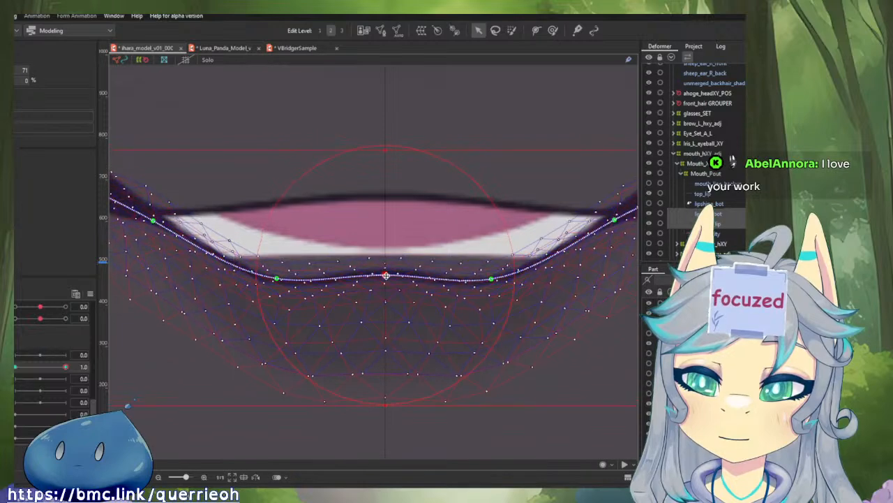
pyautogui.click(388, 278)
pyautogui.scroll(-2, 389, 279)
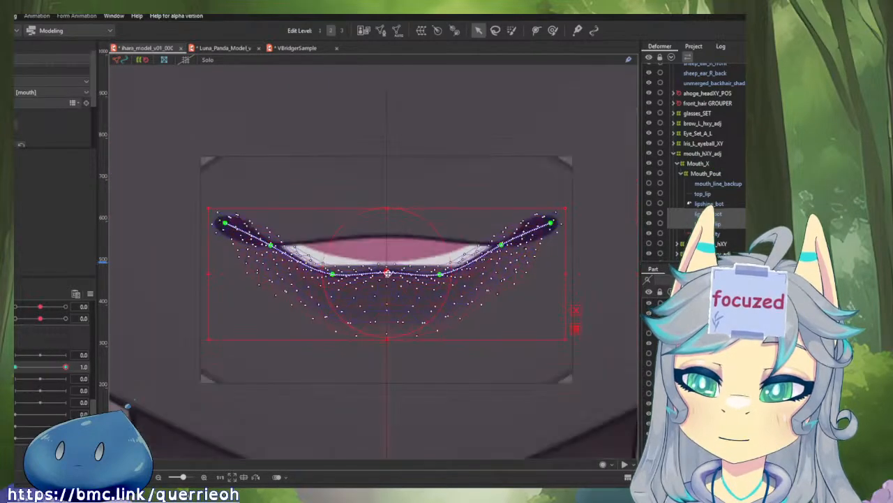
pyautogui.click(386, 272)
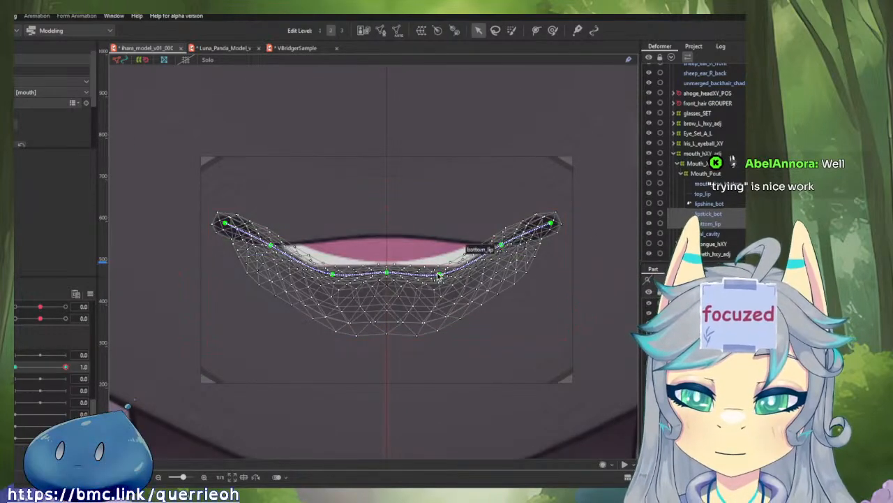
pyautogui.click(388, 280)
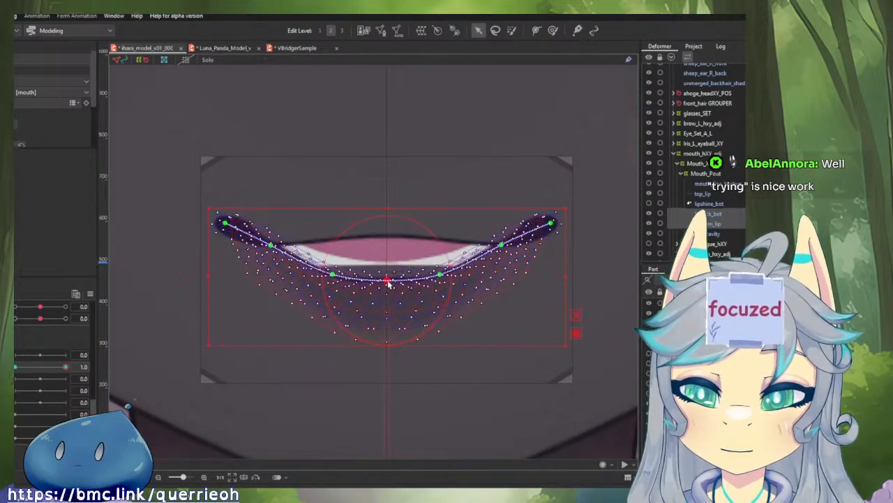
pyautogui.moveTo(59, 366); pyautogui.dragTo(80, 365)
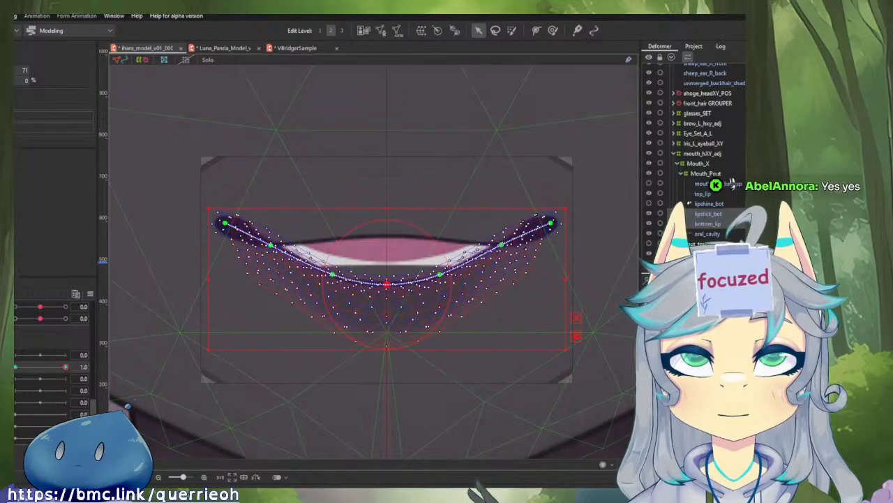
# - Move the five inner path points of the bottom lip straight down together, and raise the middle point slightly to flatten the curve
pyautogui.scroll(-2, 500, 200)
pyautogui.moveTo(500, 201); pyautogui.dragTo(489, 185)
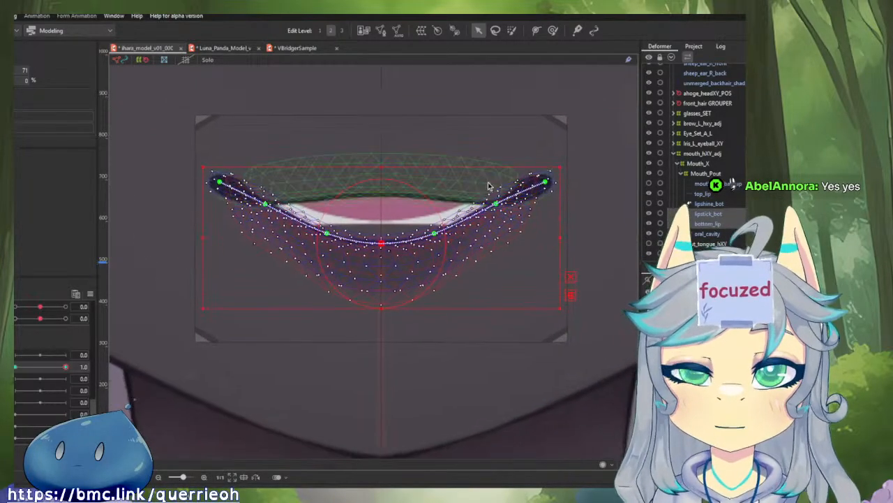
pyautogui.click(266, 205)
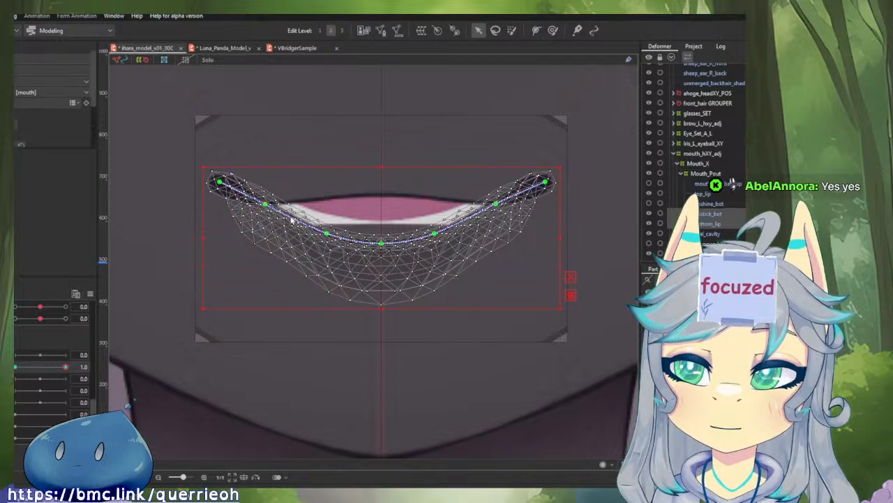
pyautogui.click(327, 234)
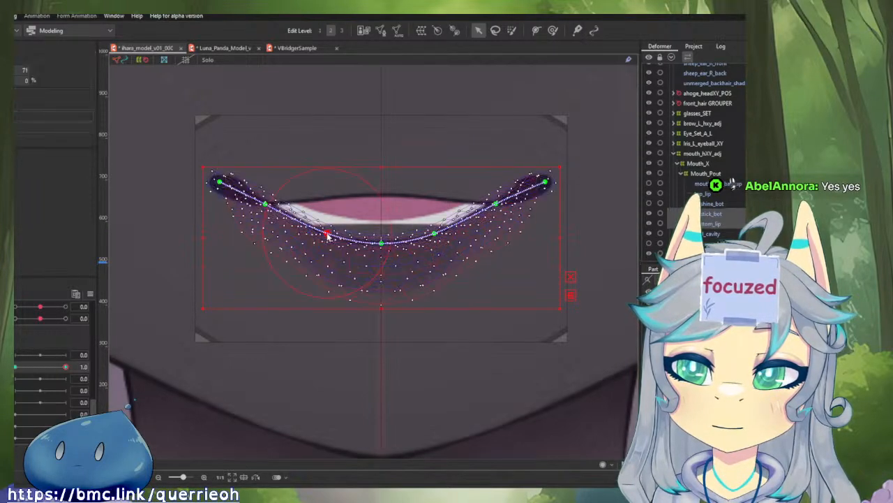
pyautogui.click(266, 205)
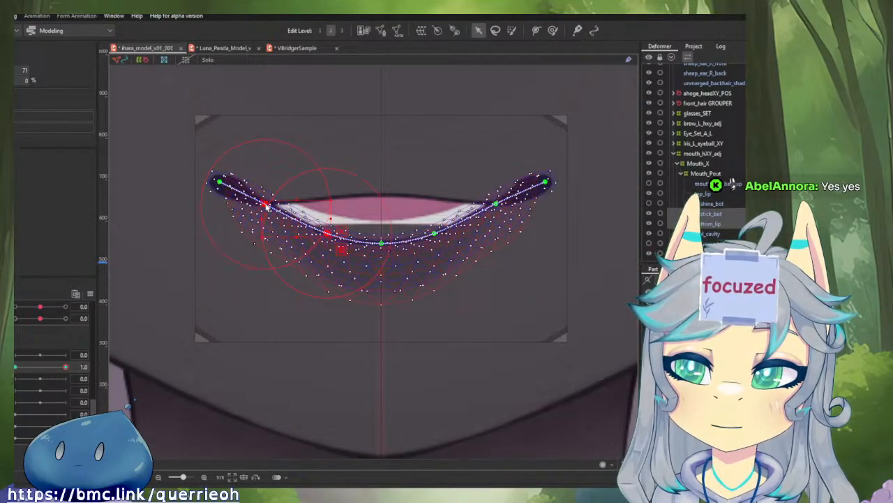
pyautogui.click(381, 243)
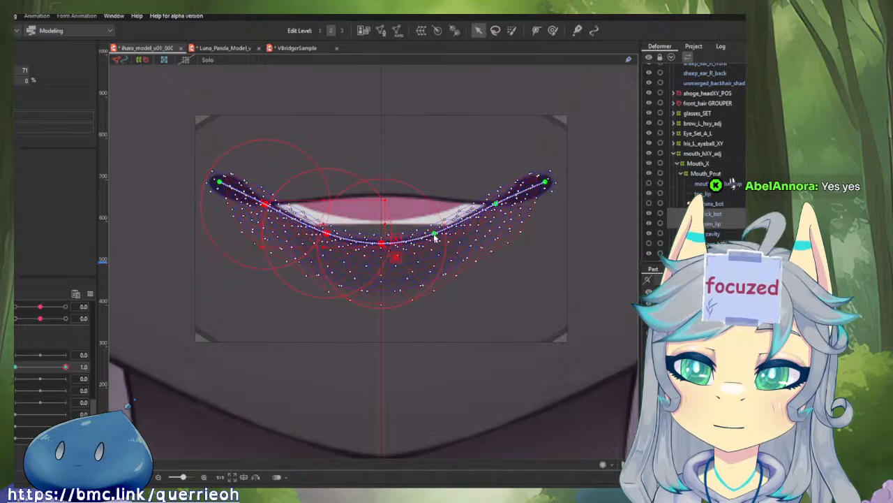
pyautogui.click(494, 203)
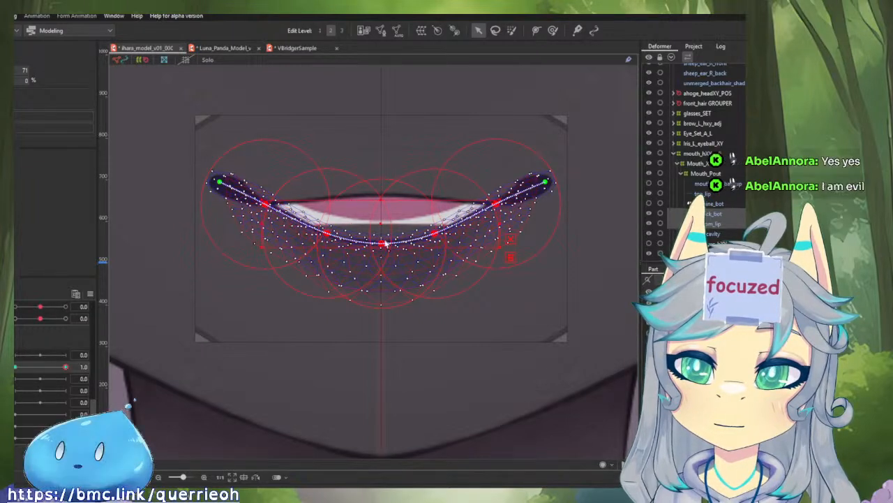
pyautogui.moveTo(382, 223); pyautogui.dragTo(382, 263)
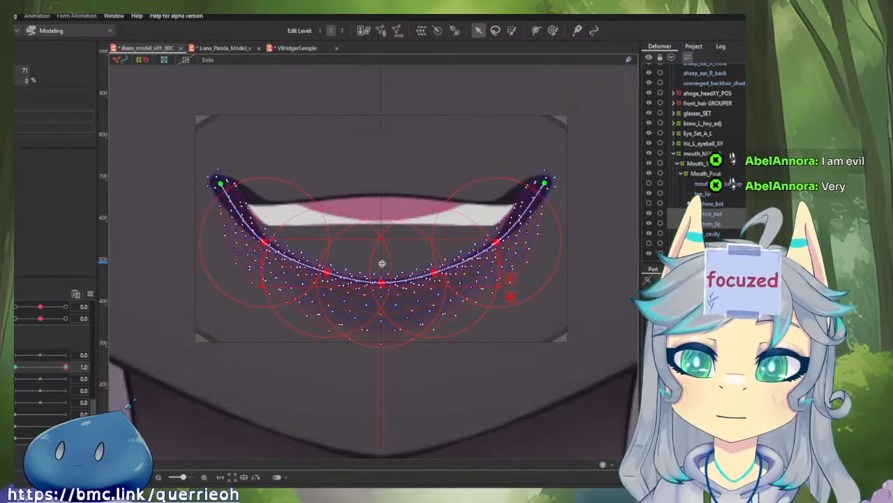
pyautogui.moveTo(383, 263); pyautogui.dragTo(383, 267)
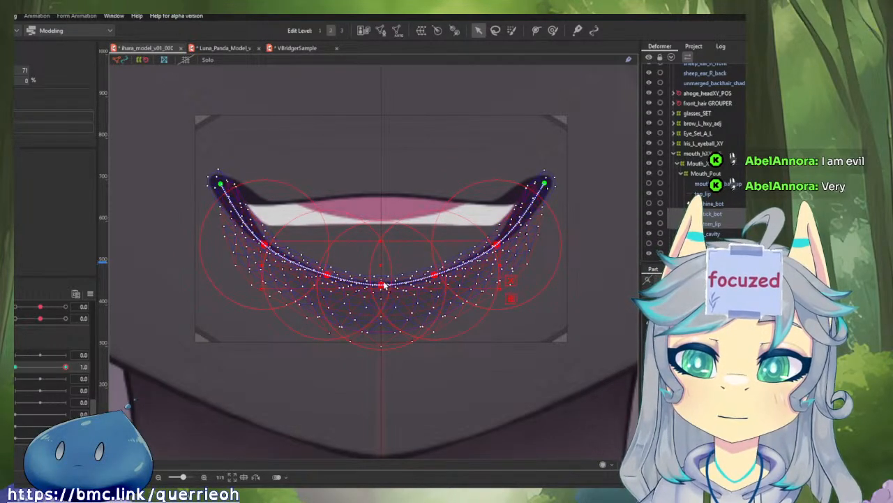
pyautogui.press('Escape')
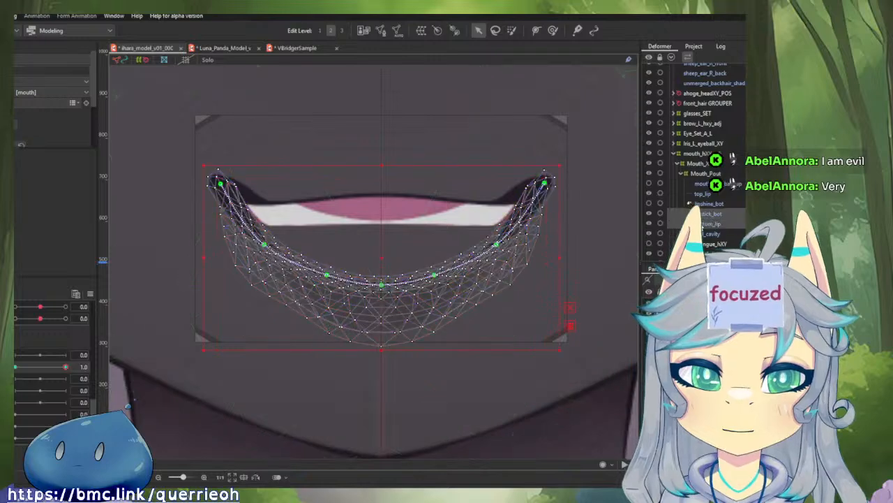
pyautogui.moveTo(381, 287); pyautogui.dragTo(381, 278)
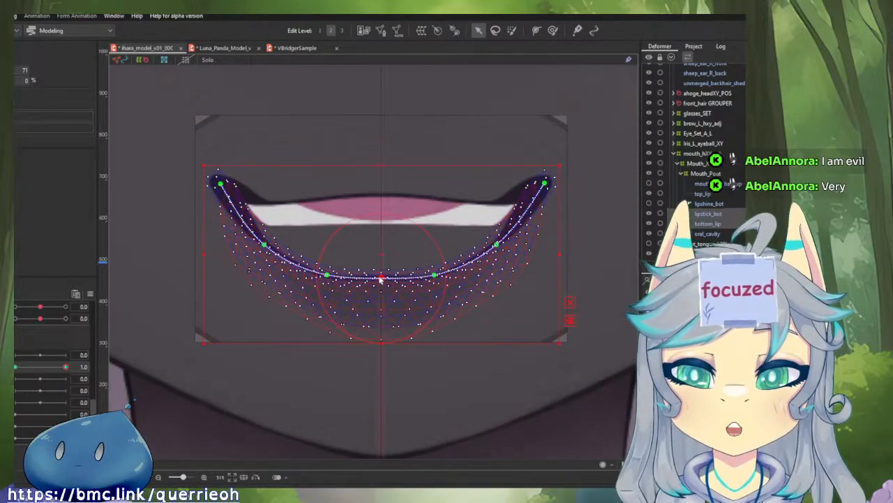
# - Draw a seven-point deform path on top_lip along the upper mouth line from the left corner to the right corner
pyautogui.click(432, 185)
pyautogui.moveTo(432, 184); pyautogui.dragTo(449, 210)
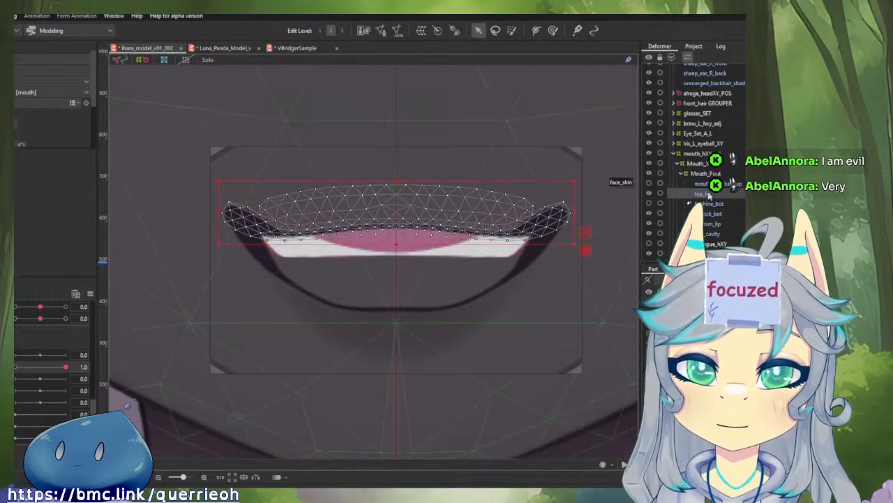
pyautogui.click(537, 30)
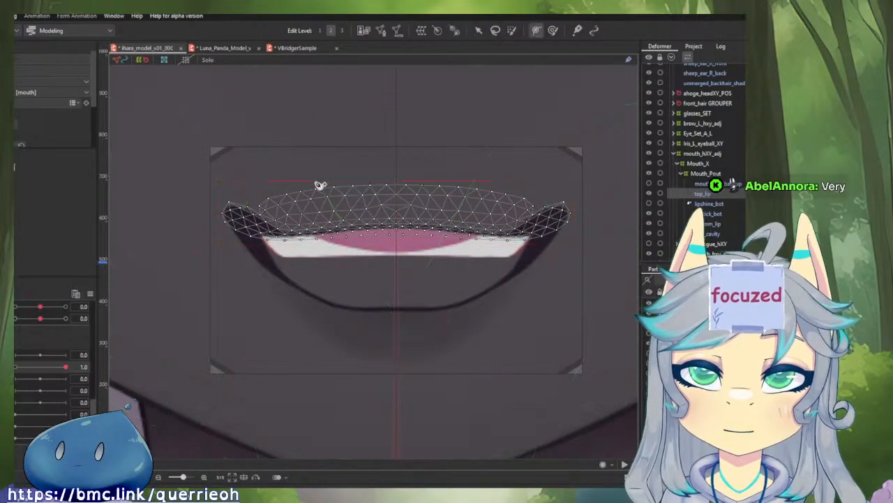
pyautogui.click(239, 219)
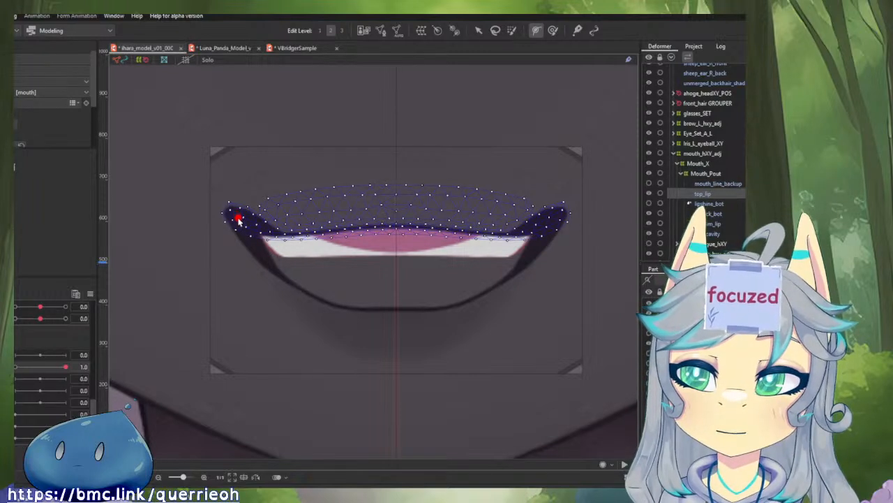
pyautogui.moveTo(238, 219); pyautogui.dragTo(282, 234)
pyautogui.click(331, 231)
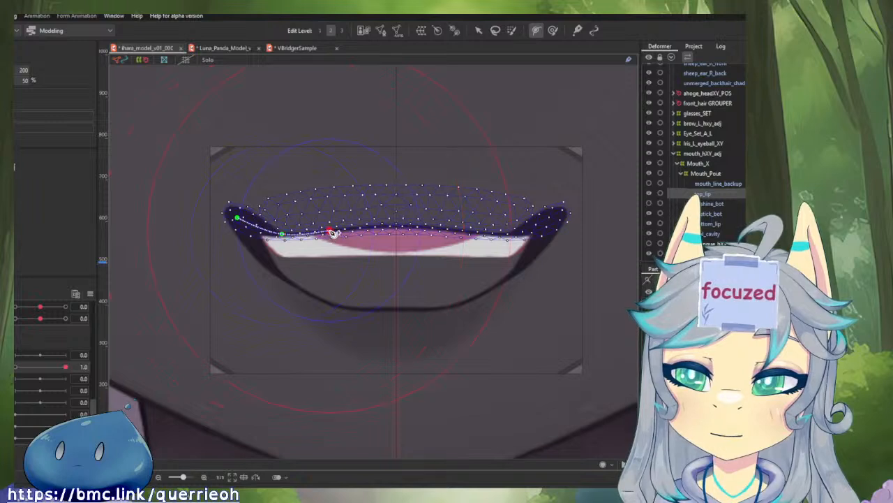
pyautogui.click(396, 226)
pyautogui.click(463, 231)
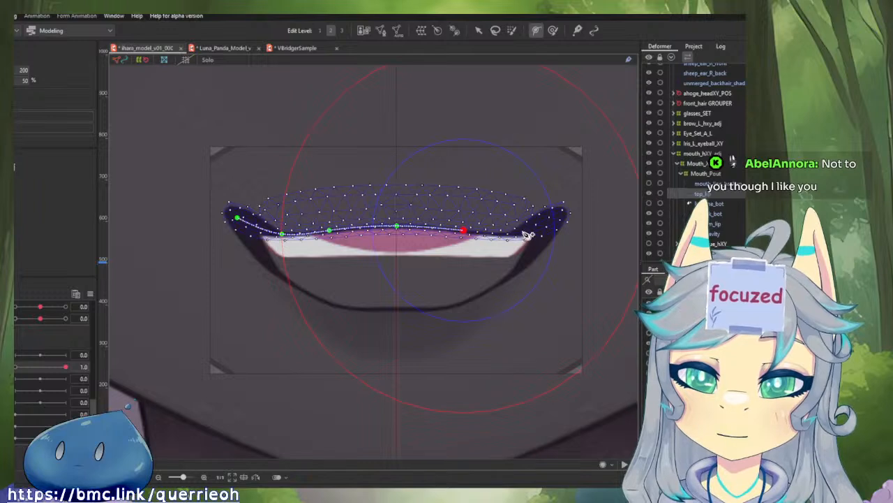
pyautogui.click(523, 232)
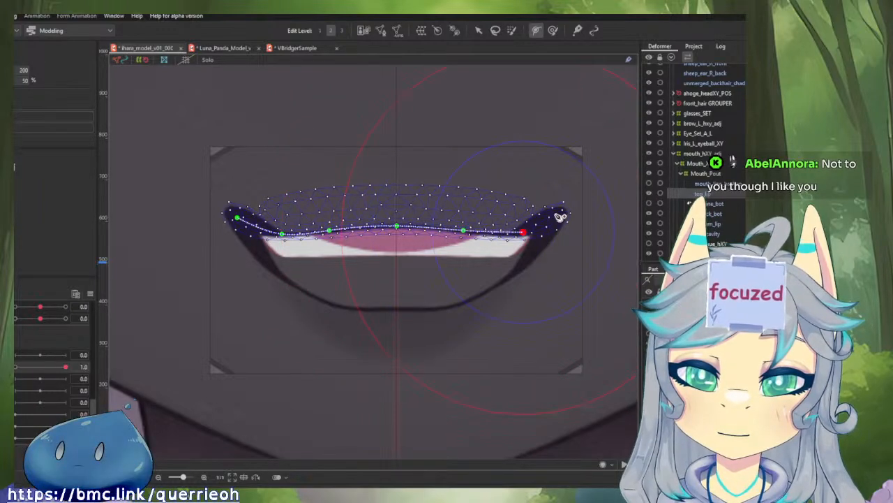
pyautogui.click(555, 217)
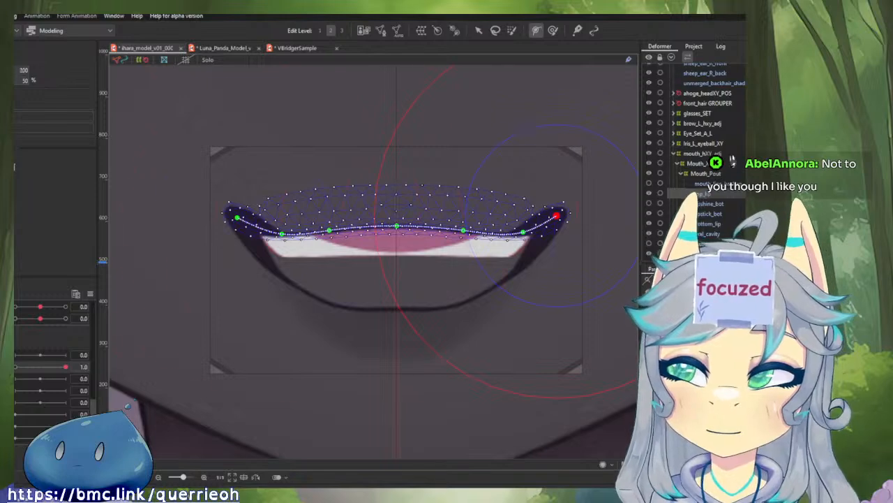
# - Set the influence circles of the upper lip's deform path to a width of 63 with 38% hardness, keeping the mouth-opening parameter at 1.0
pyautogui.write('58')
pyautogui.press('Return')
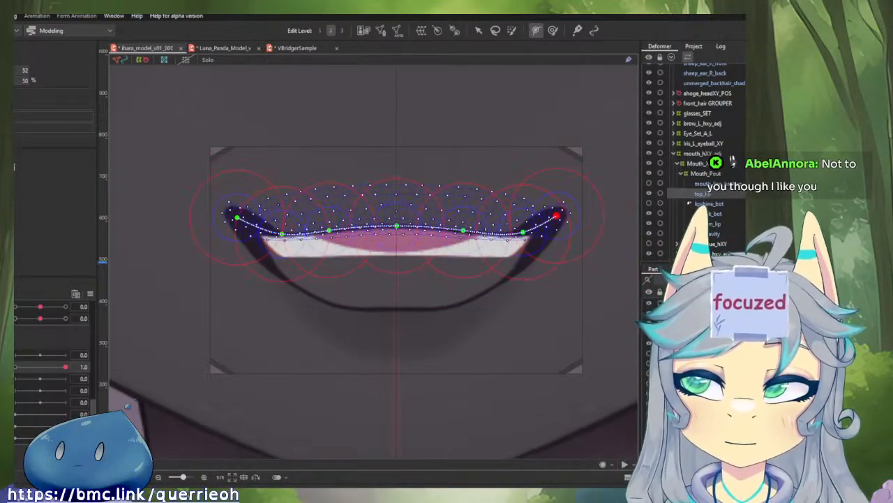
pyautogui.moveTo(25, 71); pyautogui.dragTo(21, 72)
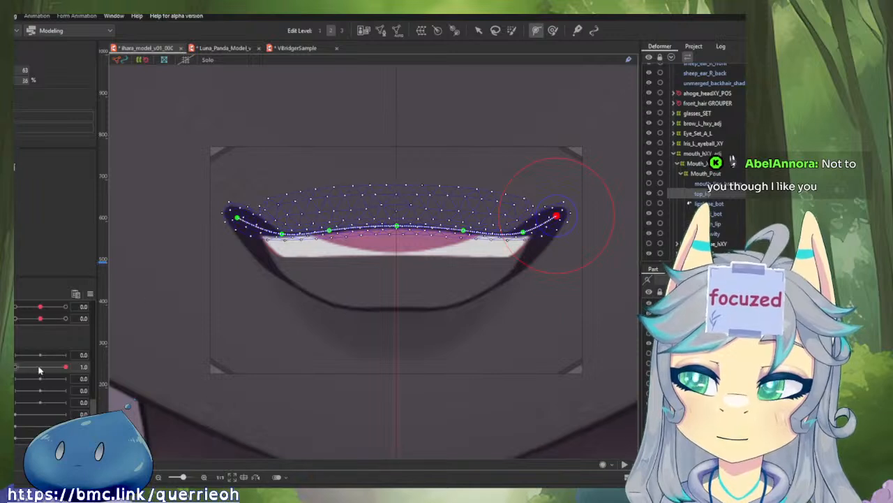
pyautogui.moveTo(65, 366); pyautogui.dragTo(84, 367)
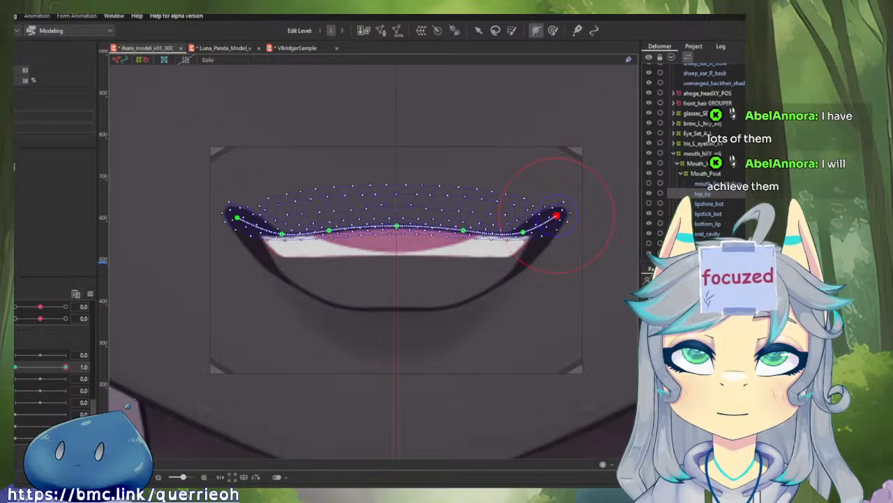
# - Shift the upper lip's path point next to the right mouth corner slightly inward along the line to match the left side
pyautogui.scroll(1, 339, 185)
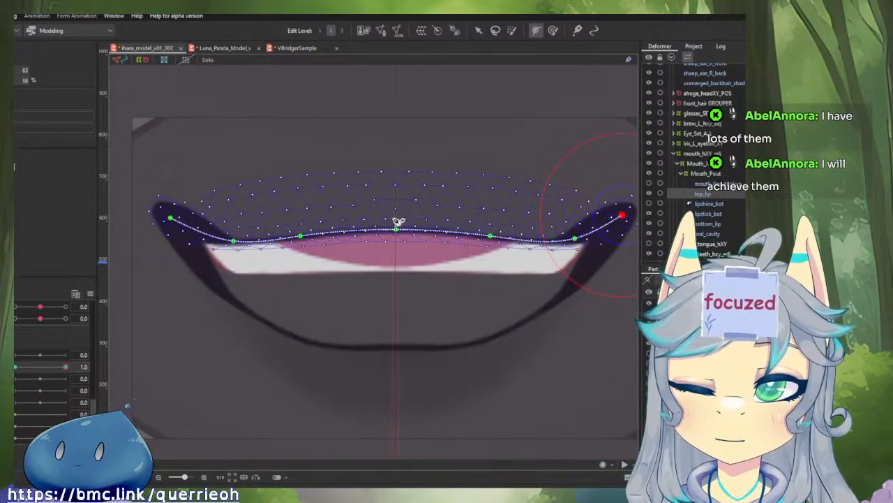
pyautogui.scroll(-1, 402, 233)
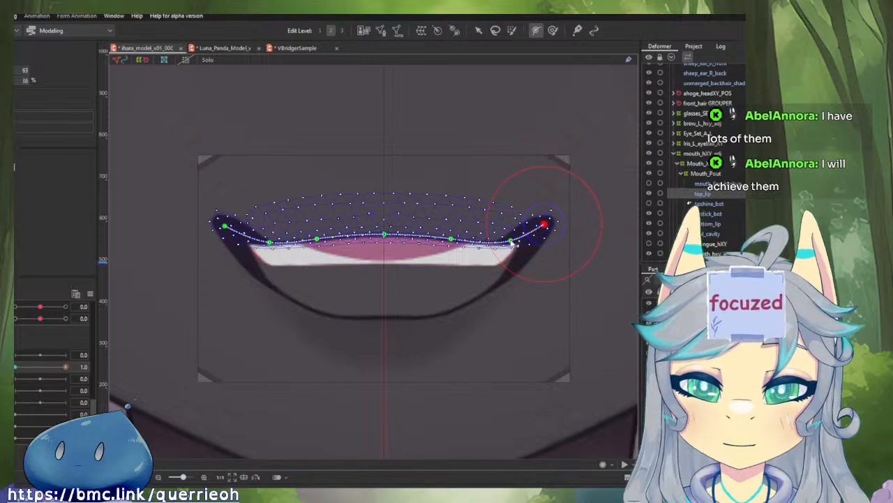
pyautogui.moveTo(514, 241); pyautogui.dragTo(497, 243)
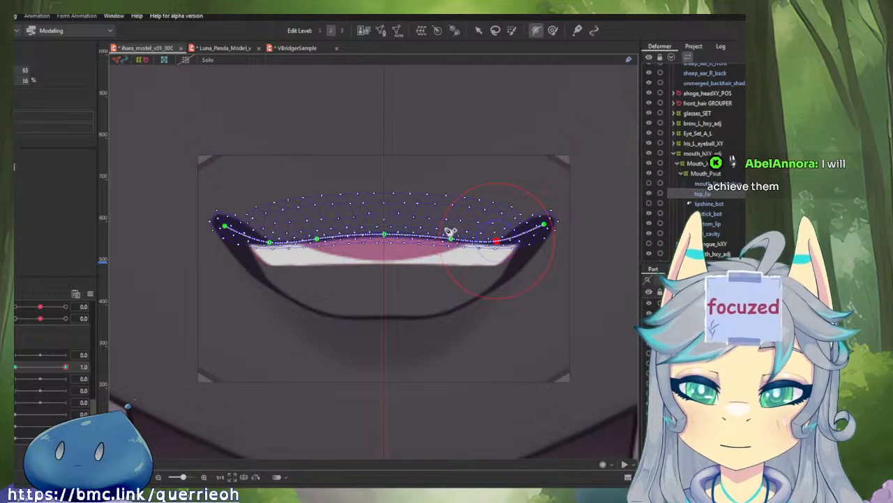
# - Raise the five inner path points of top_lip straight up together to arch the upper lip for the open mouth
pyautogui.keyDown('shift'); pyautogui.click(383, 235); pyautogui.keyUp('shift')
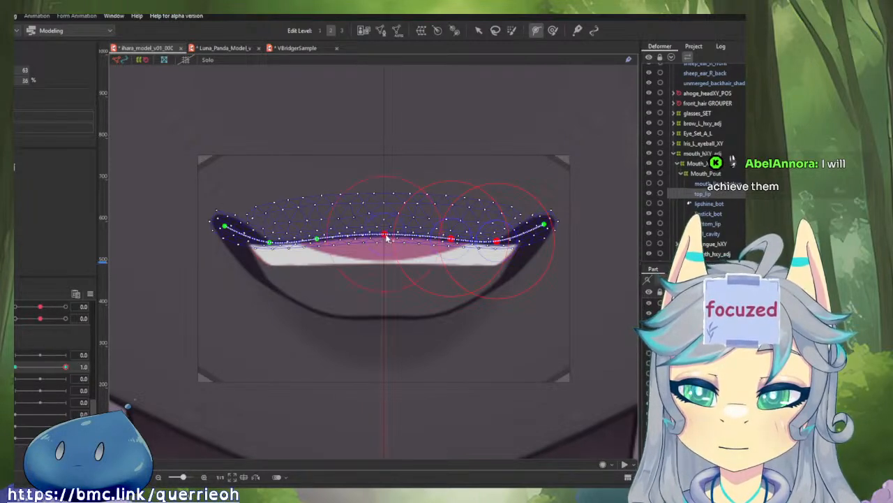
pyautogui.keyDown('shift'); pyautogui.click(317, 240); pyautogui.keyUp('shift')
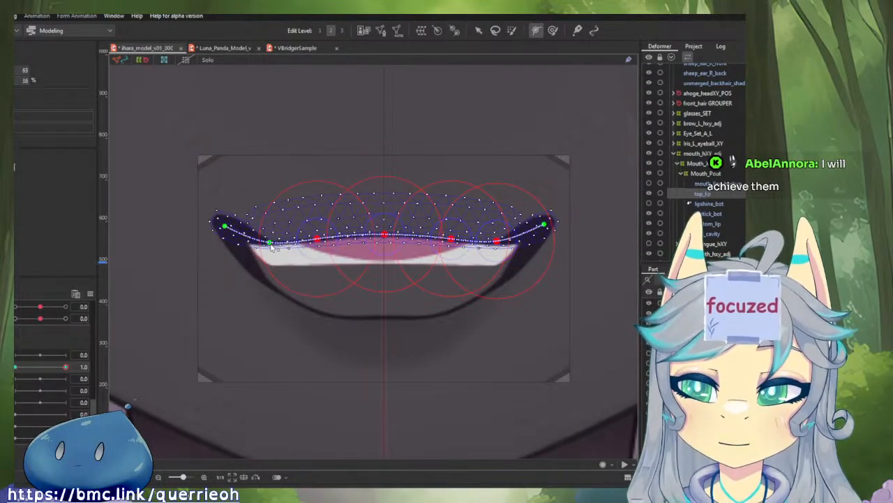
pyautogui.press('v')
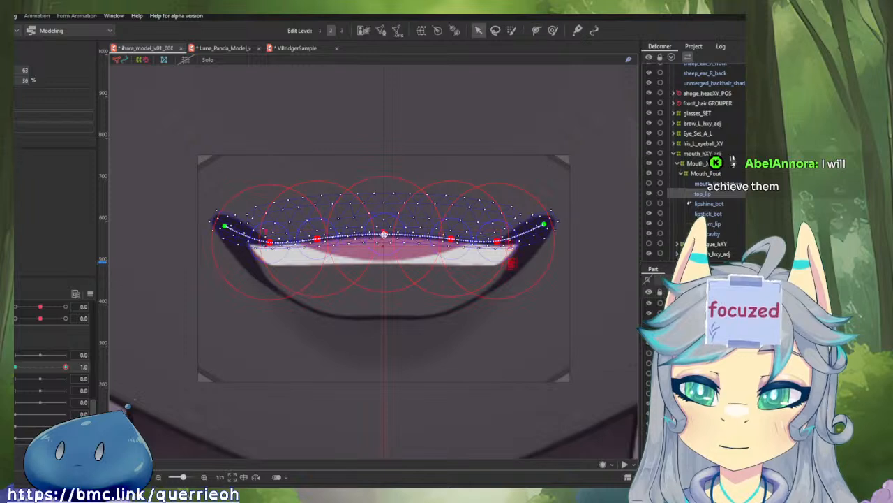
pyautogui.moveTo(384, 234); pyautogui.dragTo(388, 193)
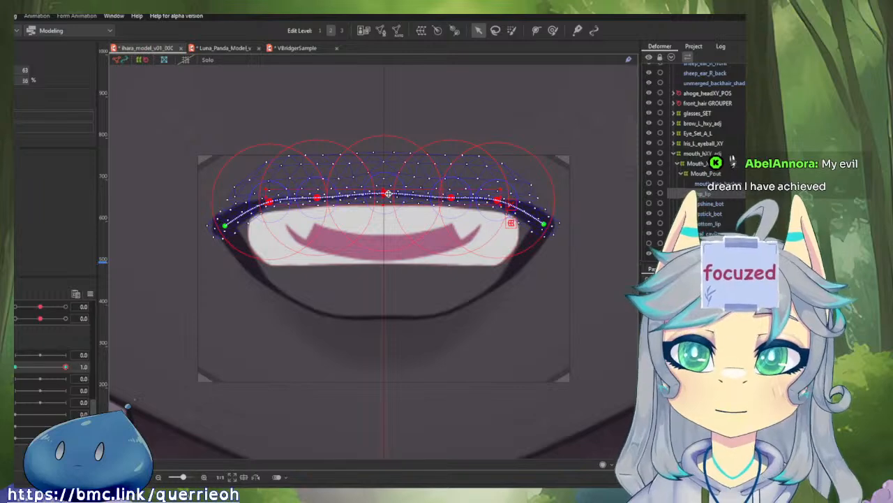
pyautogui.moveTo(421, 211); pyautogui.dragTo(417, 194)
pyautogui.hotkey('ctrl', 'z')
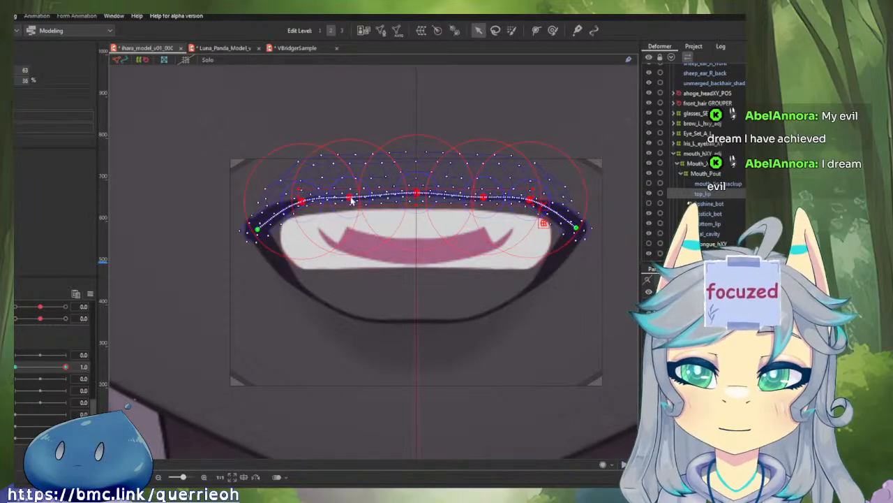
pyautogui.click(700, 200)
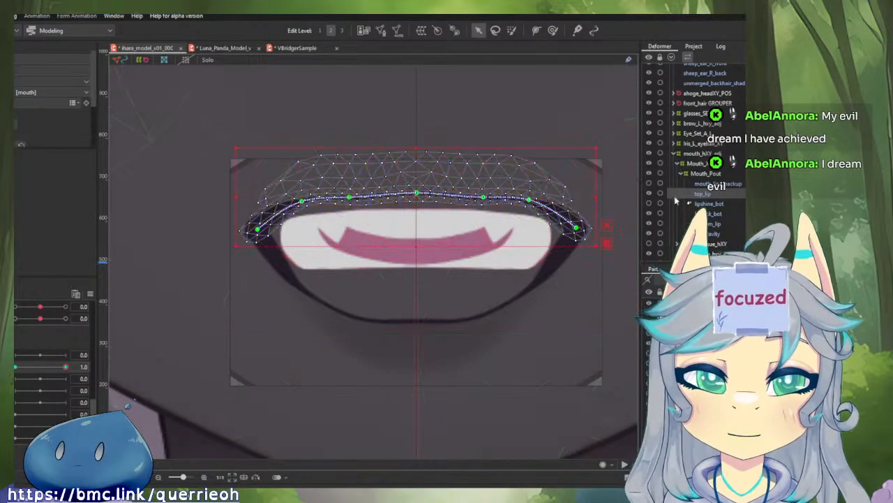
# - Raise the two top_lip path points flanking the centre together until they are level with the centre point
pyautogui.click(531, 200)
pyautogui.keyDown('shift'); pyautogui.click(349, 198); pyautogui.keyUp('shift')
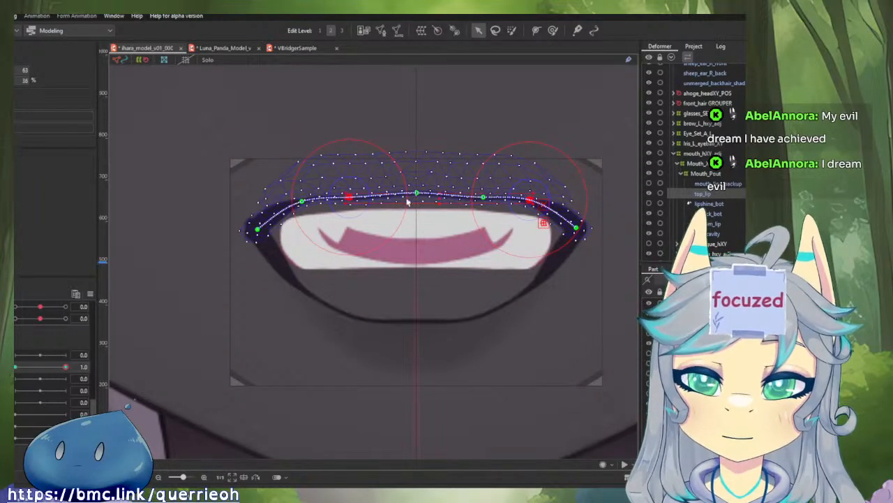
pyautogui.keyDown('ctrl'); pyautogui.click(531, 200); pyautogui.keyUp('ctrl')
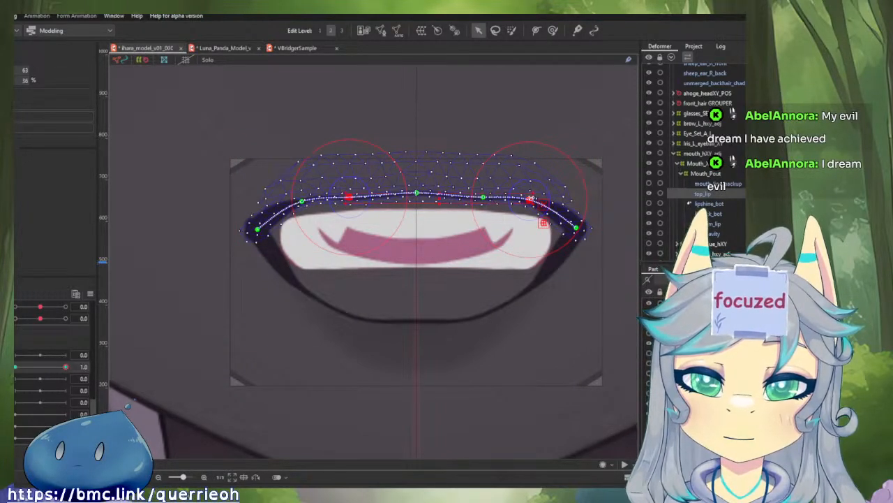
pyautogui.keyDown('shift'); pyautogui.click(483, 197); pyautogui.keyUp('shift')
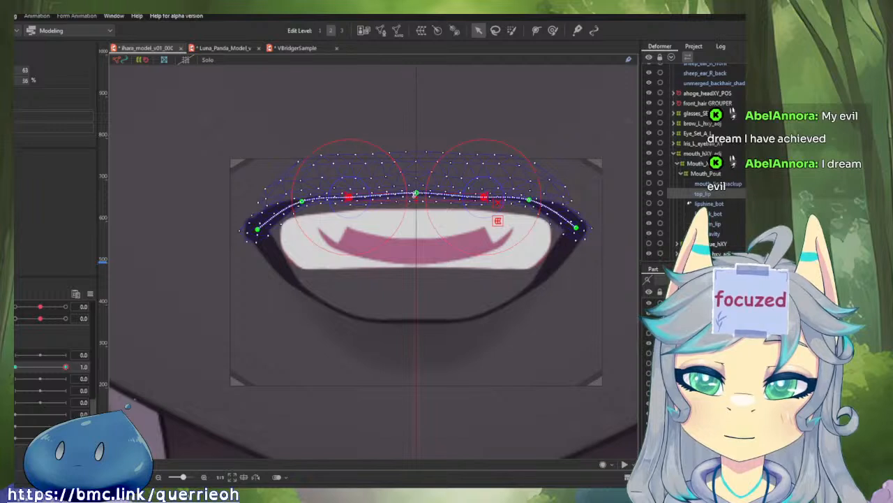
pyautogui.moveTo(416, 195); pyautogui.dragTo(418, 192)
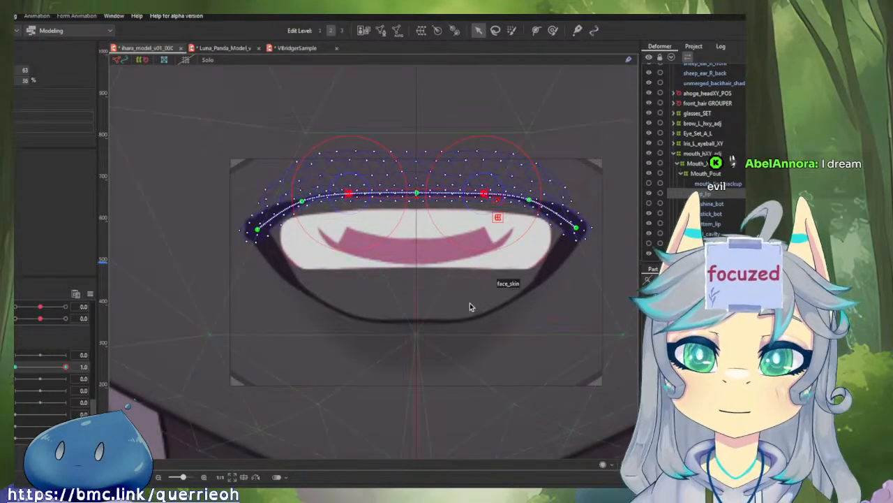
# - Raise the centre path point of top_lip slightly to give the middle of the upper lip a gentle arch
pyautogui.moveTo(448, 276); pyautogui.dragTo(445, 298)
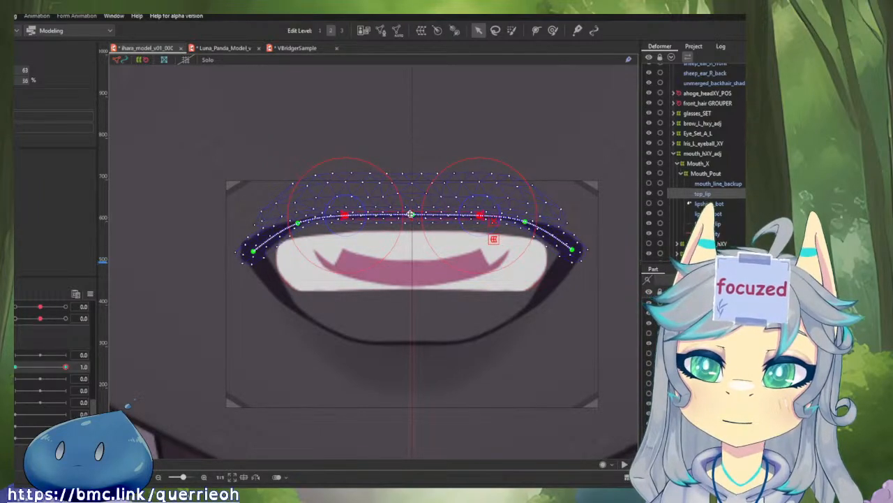
pyautogui.scroll(5, 414, 215)
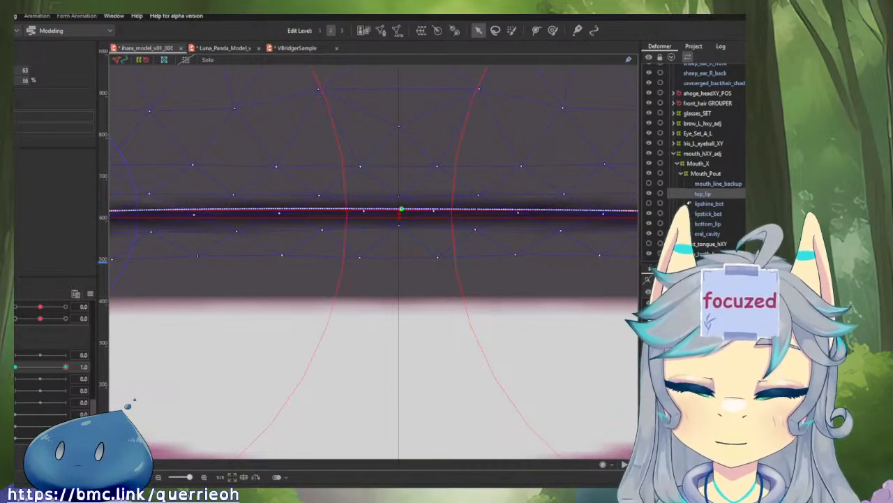
pyautogui.moveTo(414, 212); pyautogui.dragTo(426, 236)
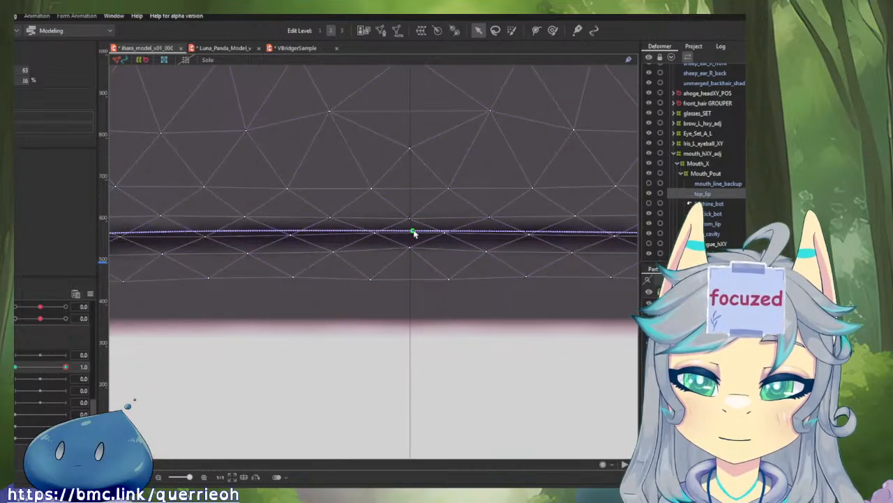
pyautogui.scroll(-6, 414, 232)
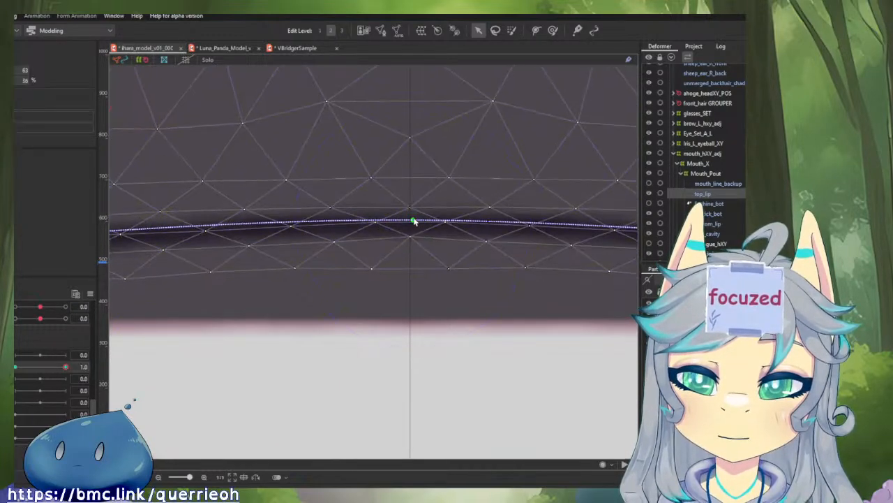
pyautogui.scroll(2, 416, 205)
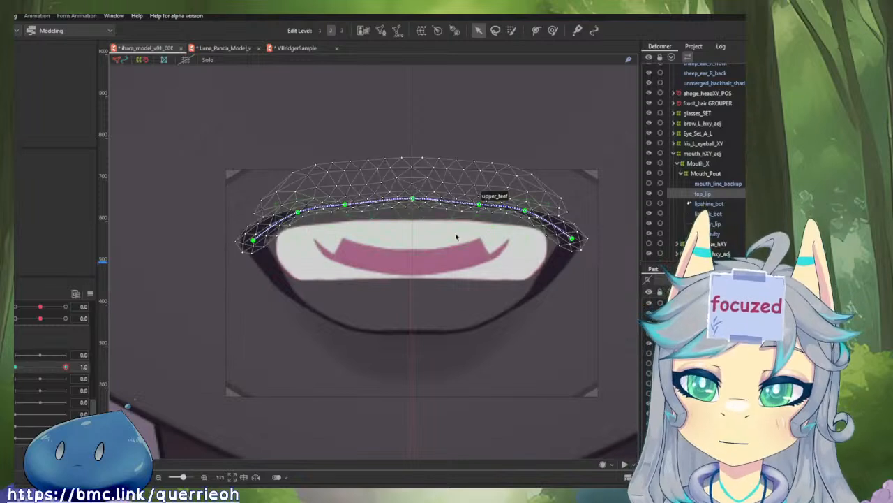
# - Raise the three middle path points of top_lip together, and pull the outer two slightly inward
pyautogui.click(480, 206)
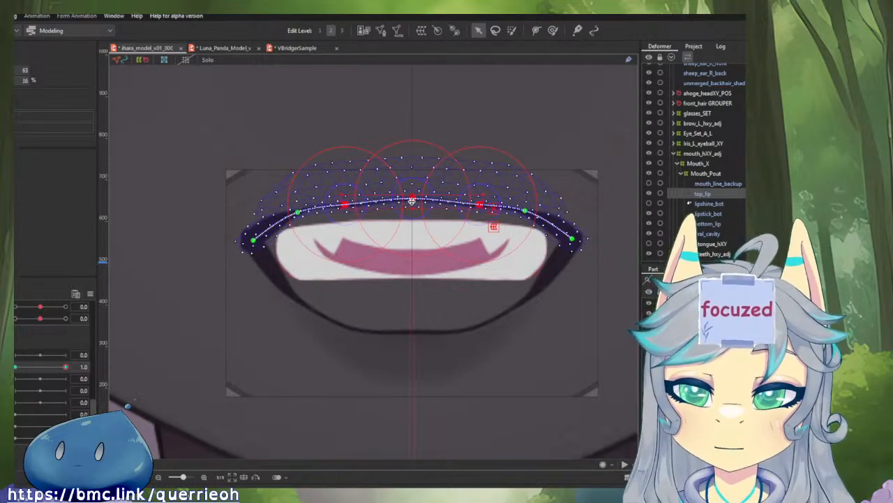
pyautogui.moveTo(411, 199); pyautogui.dragTo(412, 179)
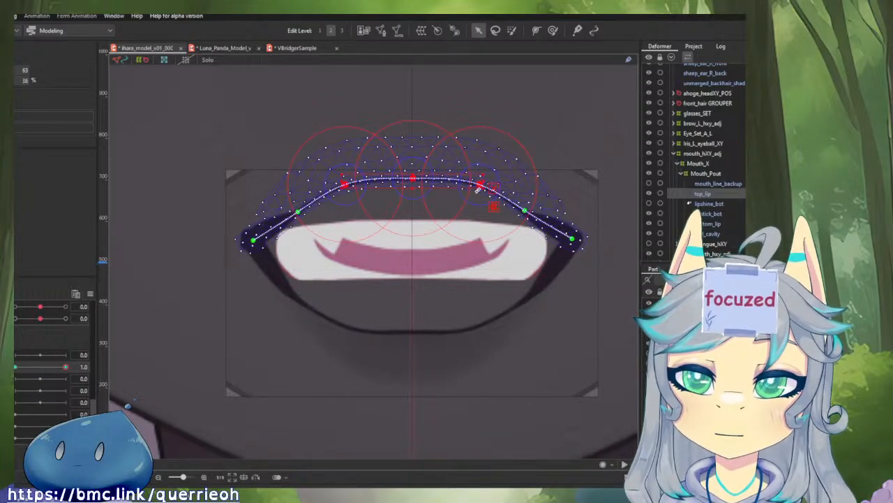
pyautogui.moveTo(484, 184); pyautogui.dragTo(482, 184)
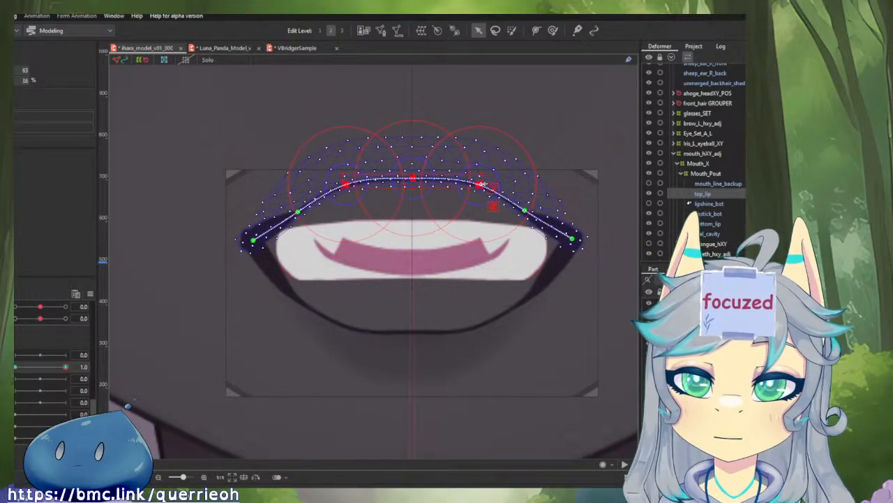
# - Raise the two top_lip path points nearest the mouth corners slightly, and lower all five inner points a little together
pyautogui.keyDown('shift'); pyautogui.click(525, 211); pyautogui.keyUp('shift')
pyautogui.keyDown('shift'); pyautogui.click(299, 210); pyautogui.keyUp('shift')
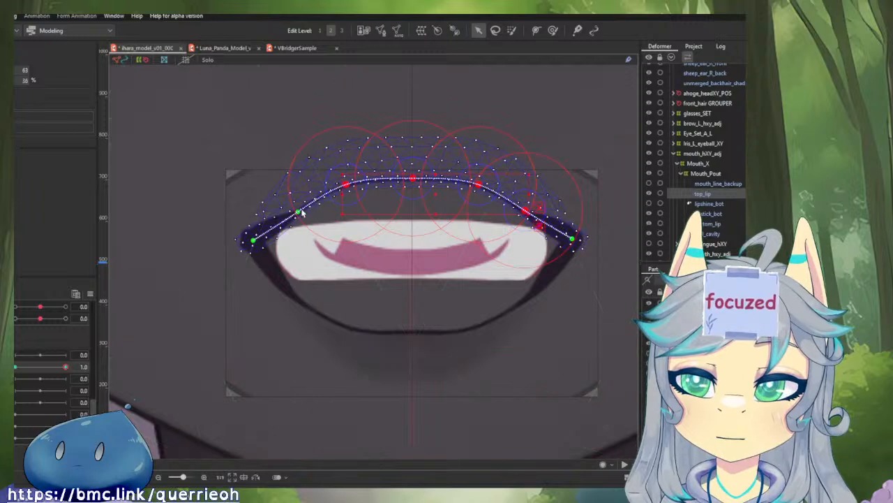
pyautogui.moveTo(411, 216); pyautogui.dragTo(411, 210)
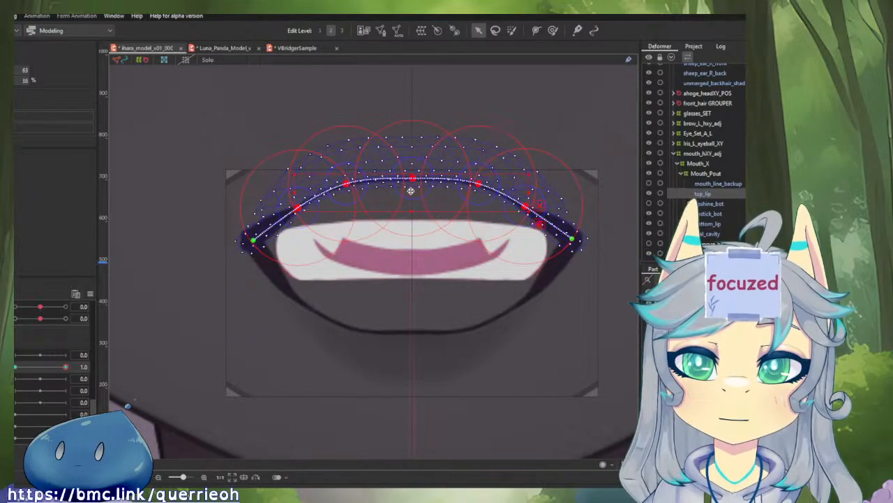
pyautogui.moveTo(411, 190); pyautogui.dragTo(411, 194)
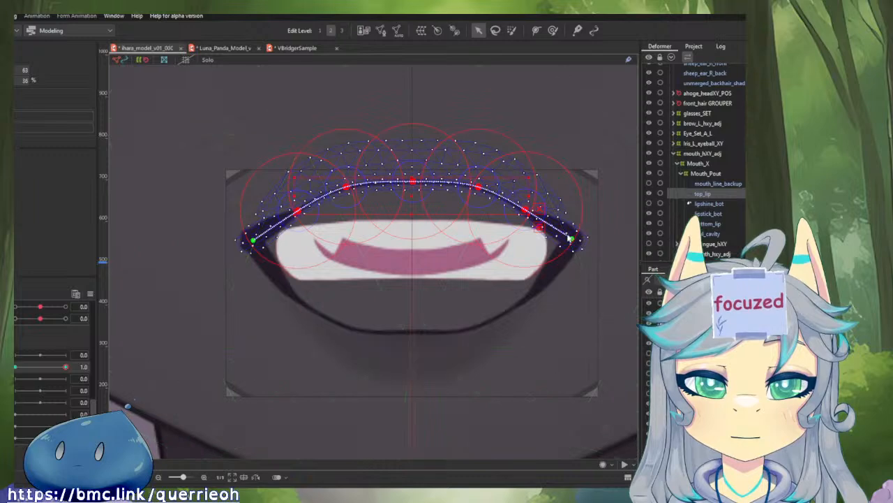
# - Hide the oral_cavity mesh and the teeth so they do not cover the open mouth
pyautogui.scroll(-5, 589, 241)
pyautogui.click(587, 241)
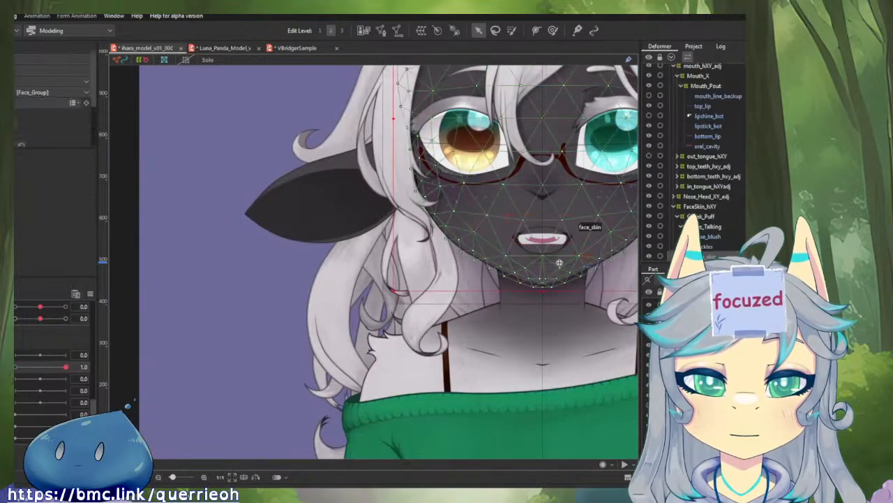
pyautogui.moveTo(560, 261); pyautogui.dragTo(463, 302)
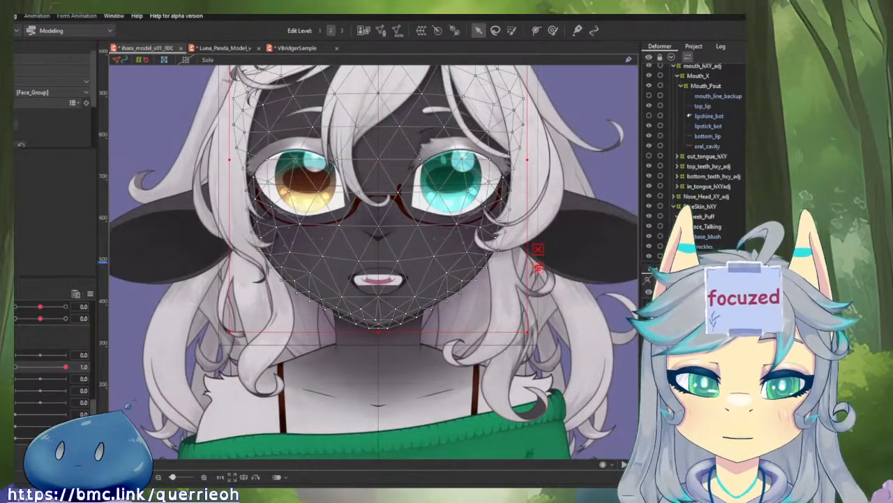
pyautogui.scroll(2, 663, 185)
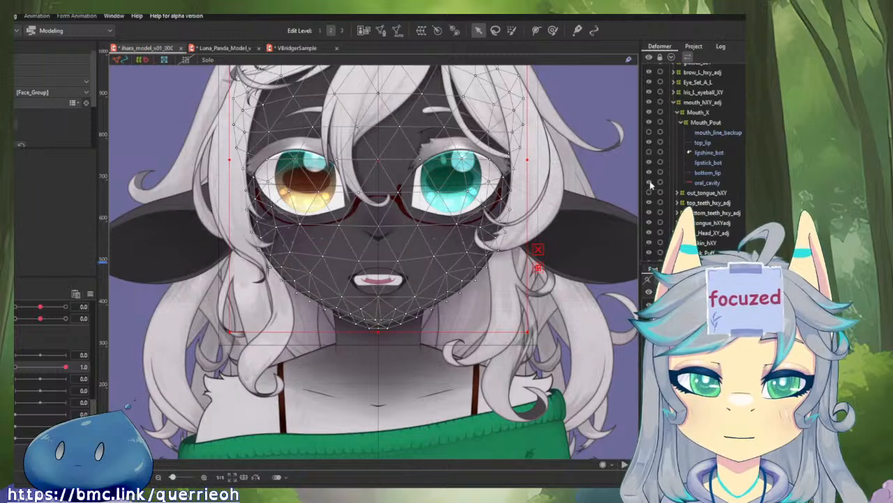
pyautogui.click(650, 183)
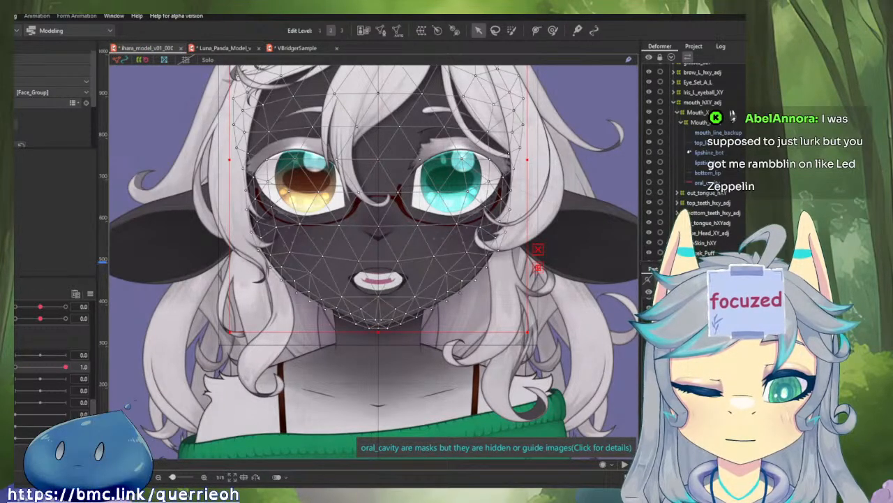
pyautogui.scroll(-2, 732, 115)
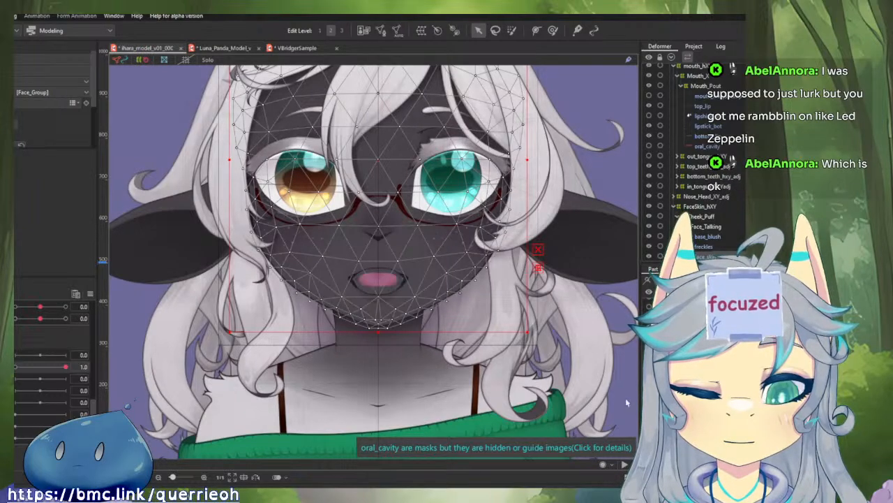
# - Select the inner_tongue mesh inside the mouth and hide it so only the lip lines remain
pyautogui.scroll(2, 352, 249)
pyautogui.scroll(3, 424, 279)
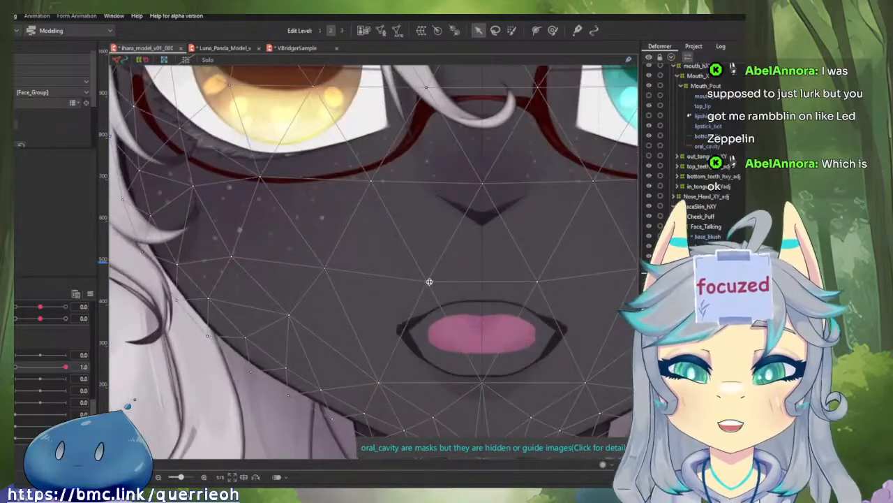
pyautogui.click(514, 342)
pyautogui.click(649, 206)
pyautogui.moveTo(562, 352); pyautogui.dragTo(507, 360)
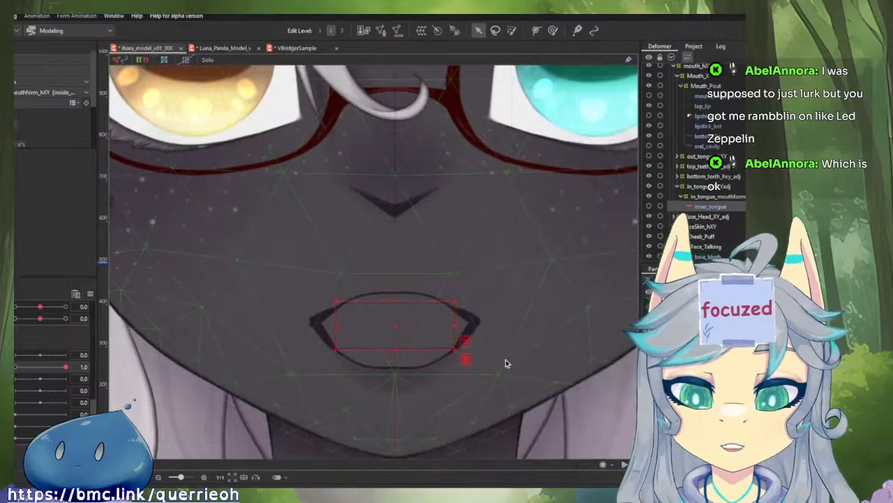
# - Scrub the mouth-opening parameter and examine the open lip outline from full-face distance and close up at the mouth corners
pyautogui.moveTo(53, 366)
pyautogui.mouseDown()
pyautogui.moveTo(14, 367)
pyautogui.moveTo(112, 365)
pyautogui.moveTo(16, 367)
pyautogui.moveTo(106, 366)
pyautogui.moveTo(16, 367)
pyautogui.moveTo(65, 367)
pyautogui.mouseUp()
pyautogui.scroll(-6, 377, 300)
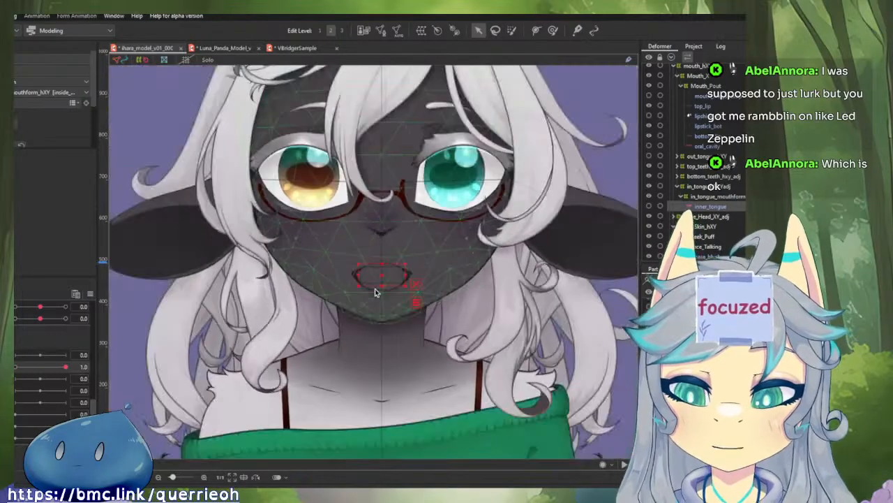
pyautogui.scroll(-2, 517, 324)
pyautogui.scroll(8, 347, 272)
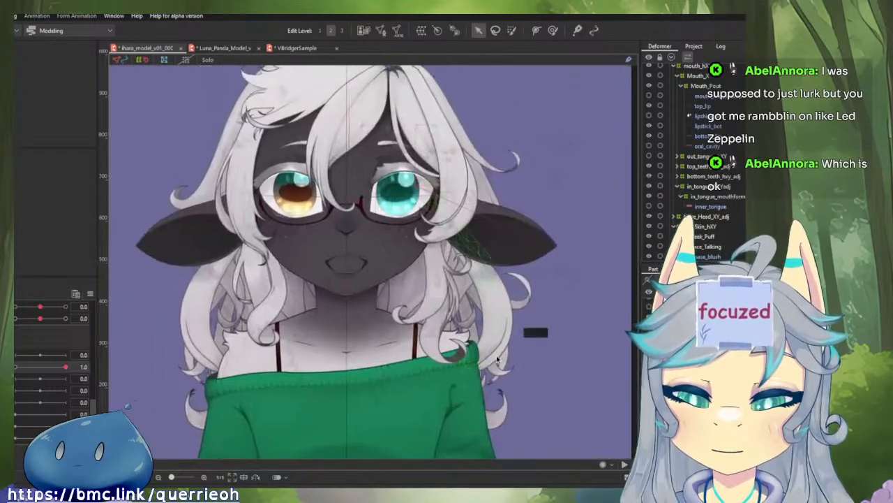
pyautogui.scroll(6, 346, 272)
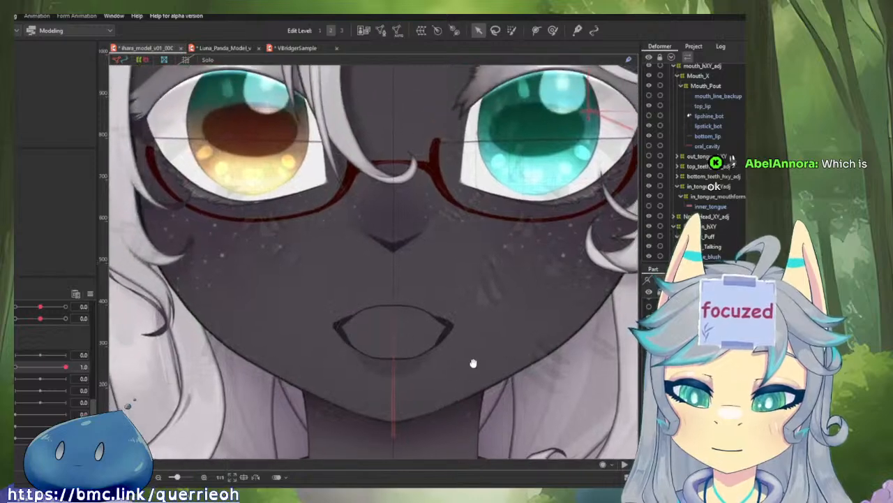
pyautogui.moveTo(65, 366)
pyautogui.mouseDown()
pyautogui.moveTo(26, 369)
pyautogui.moveTo(98, 366)
pyautogui.moveTo(21, 365)
pyautogui.moveTo(67, 366)
pyautogui.mouseUp()
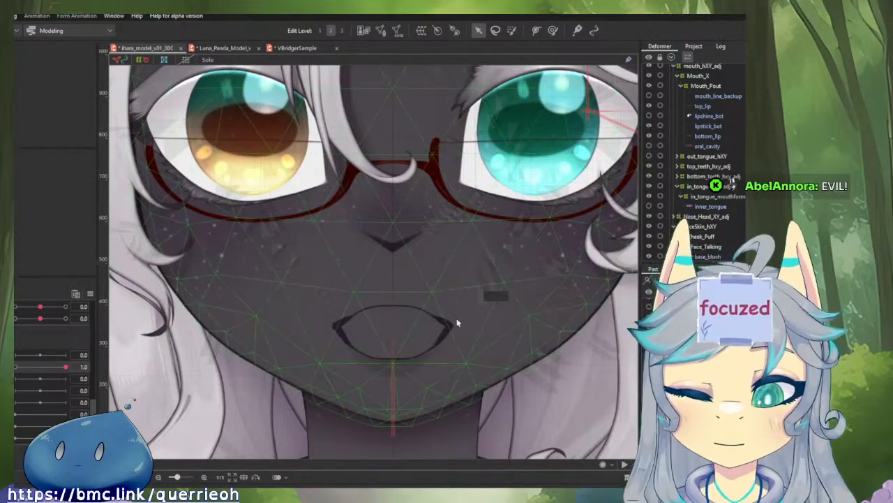
pyautogui.scroll(5, 451, 323)
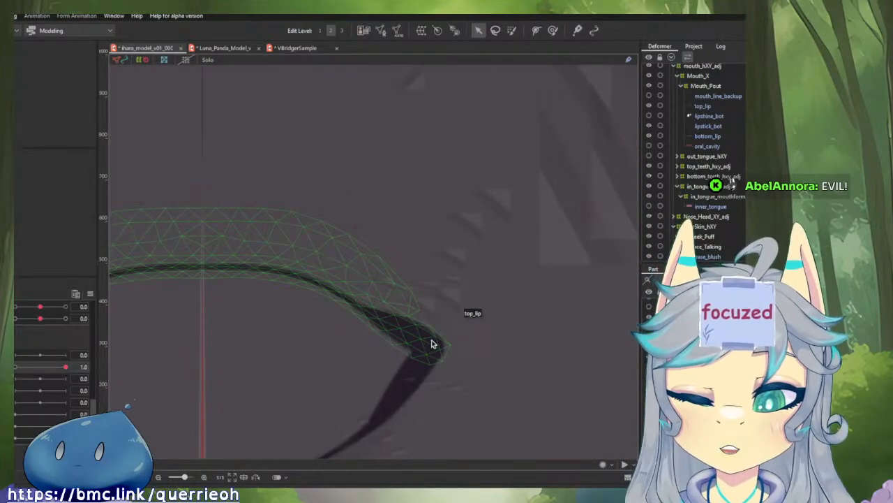
pyautogui.scroll(-5, 482, 303)
pyautogui.scroll(5, 493, 308)
pyautogui.scroll(-5, 487, 312)
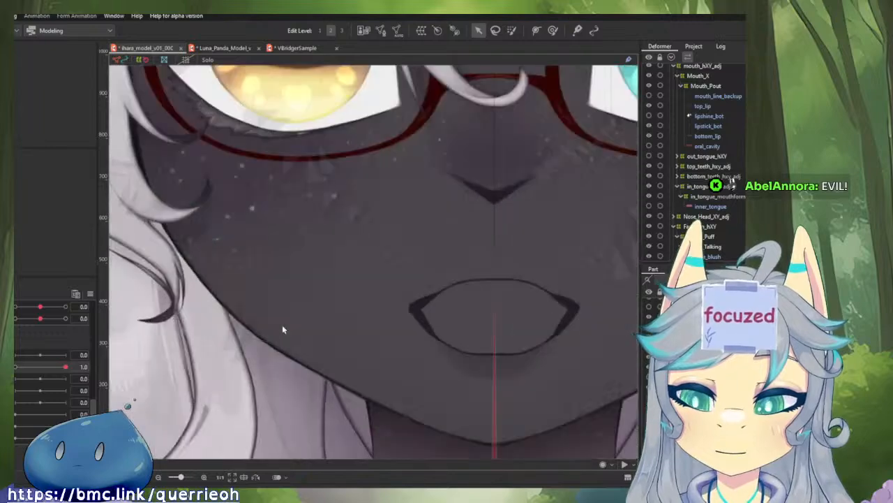
pyautogui.scroll(5, 440, 321)
pyautogui.scroll(-5, 354, 330)
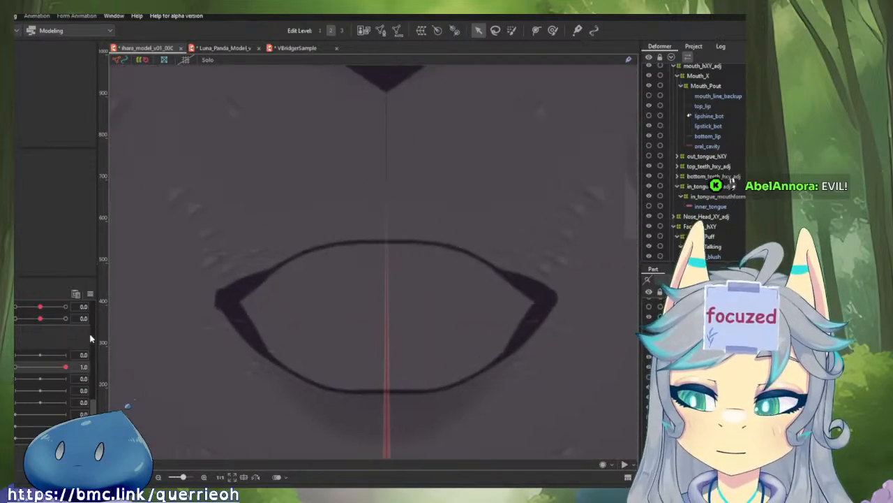
# - Toggle inner_tongue and oral_cavity on and off to compare their shapes with the open lip outline
pyautogui.click(244, 351)
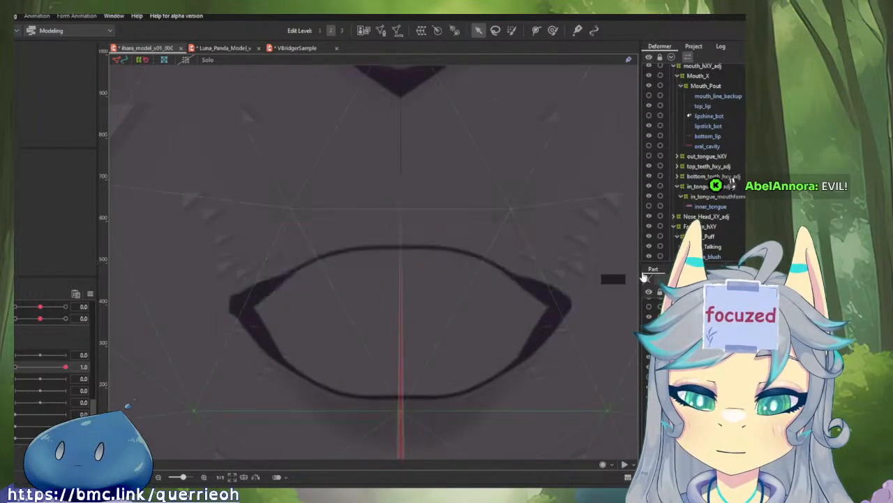
pyautogui.click(649, 207)
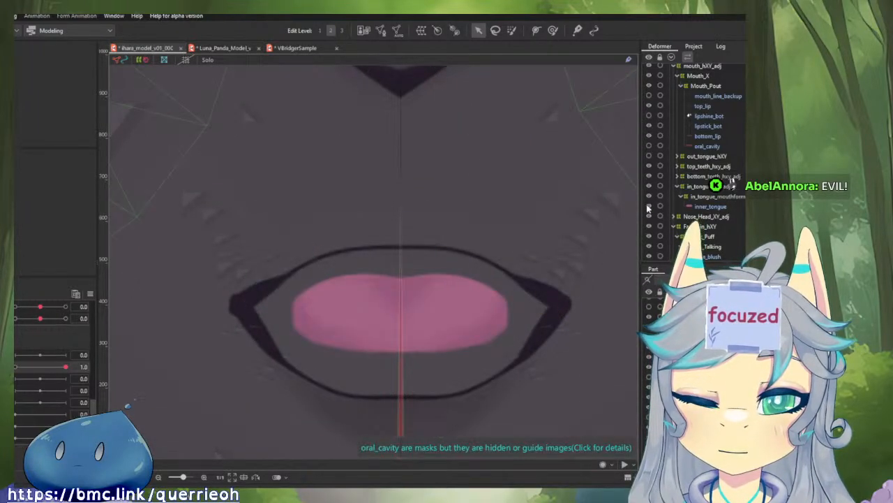
pyautogui.click(649, 207)
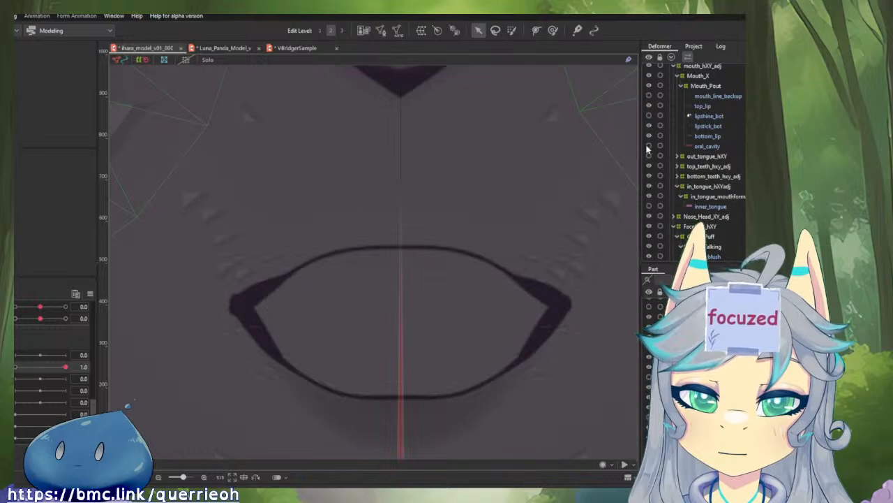
pyautogui.click(649, 207)
pyautogui.click(649, 206)
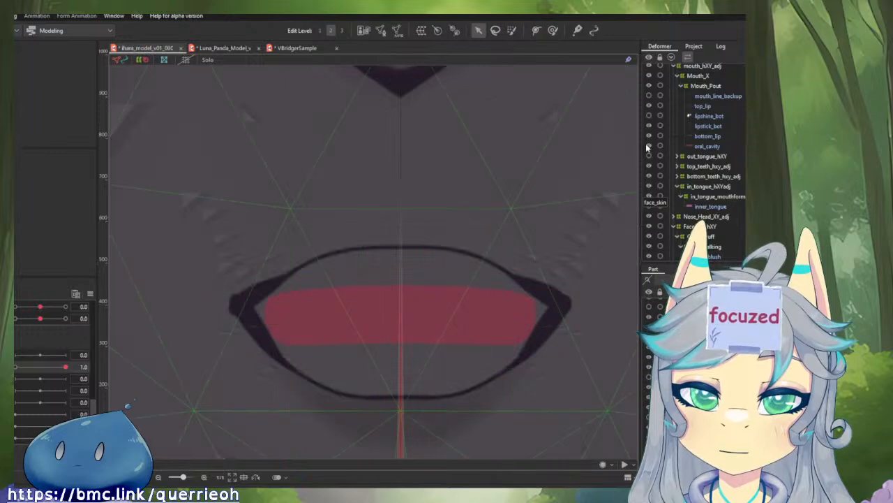
pyautogui.click(649, 146)
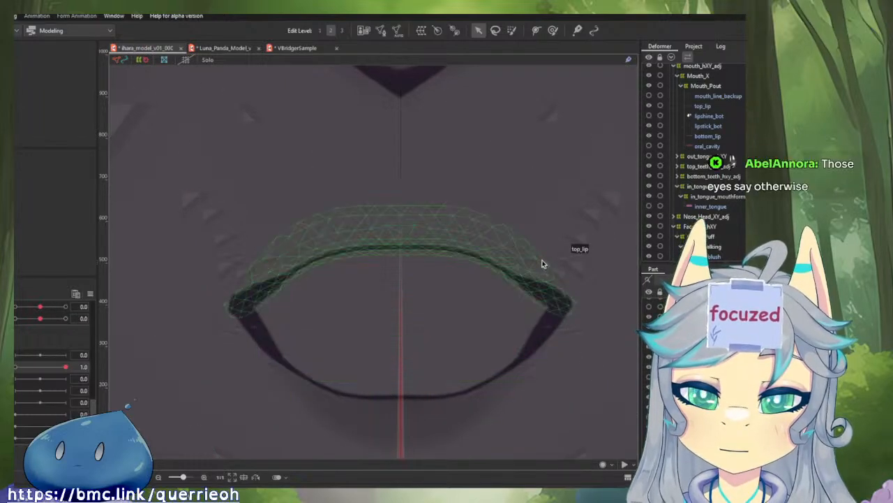
pyautogui.moveTo(544, 258); pyautogui.dragTo(499, 174)
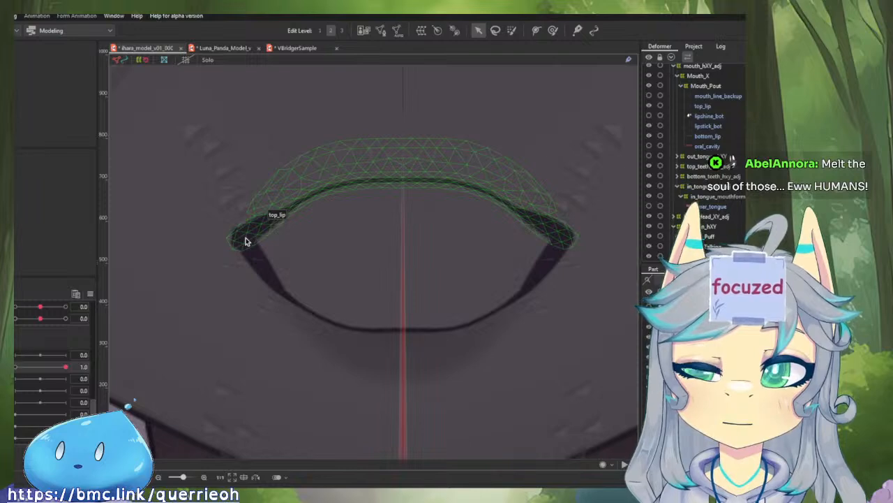
# - Select the top_lip mesh and reposition the deform path points just inside both mouth corners
pyautogui.click(245, 239)
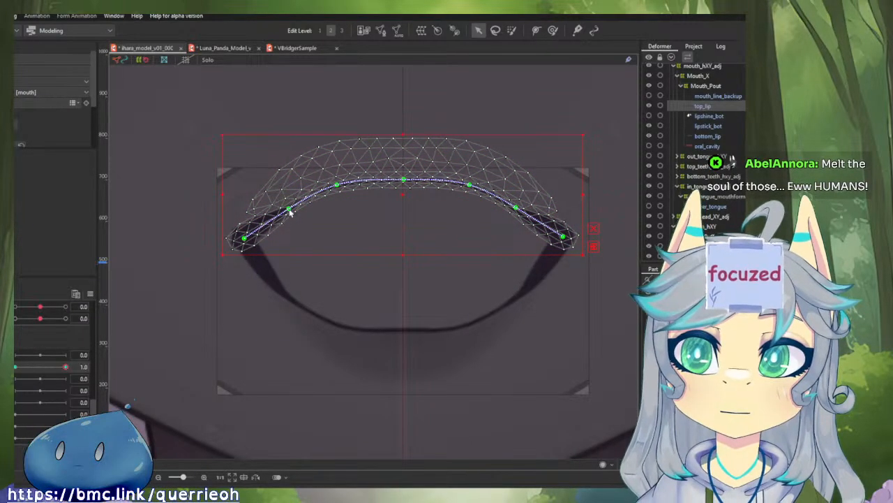
pyautogui.press('b')
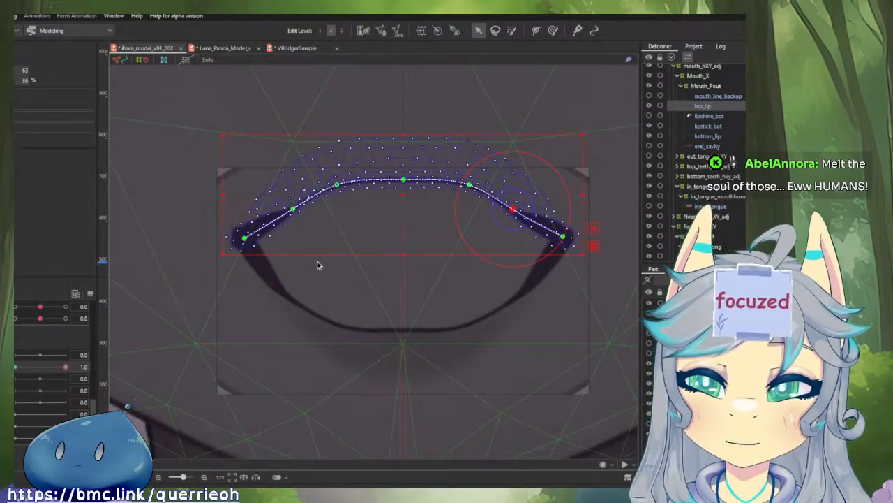
pyautogui.scroll(-4, 406, 323)
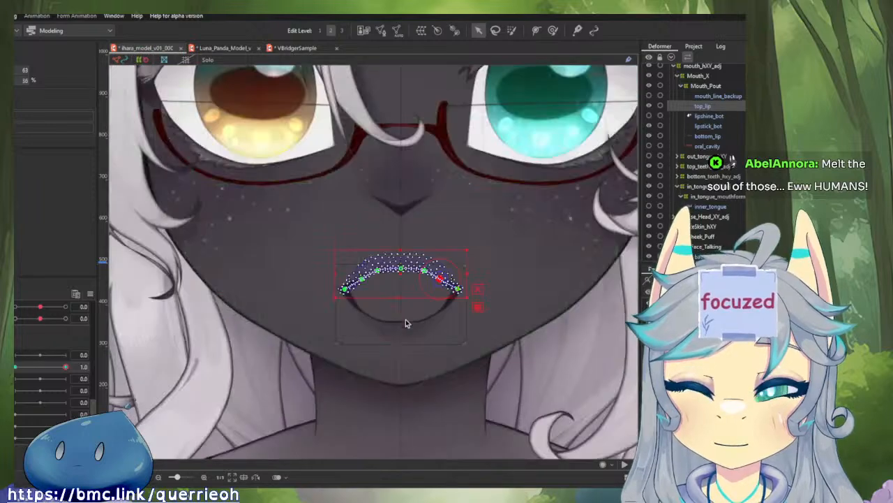
pyautogui.scroll(-2, 406, 318)
pyautogui.scroll(5, 420, 317)
pyautogui.moveTo(432, 289); pyautogui.dragTo(452, 302)
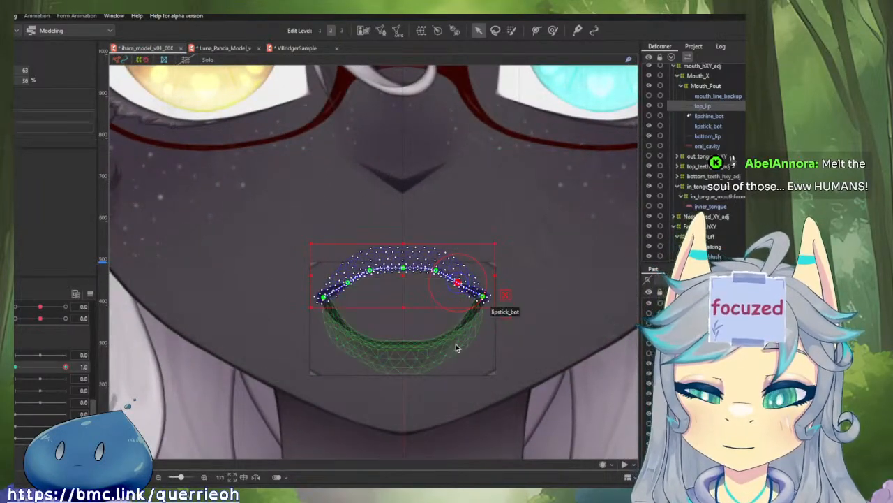
# - Select top_lip, lipstick_bot and bottom_lip together for brush deformation, with the mouth opening and mouth form parameters at 1.0
pyautogui.keyDown('shift'); pyautogui.click(430, 352); pyautogui.keyUp('shift')
pyautogui.moveTo(44, 365); pyautogui.dragTo(72, 373)
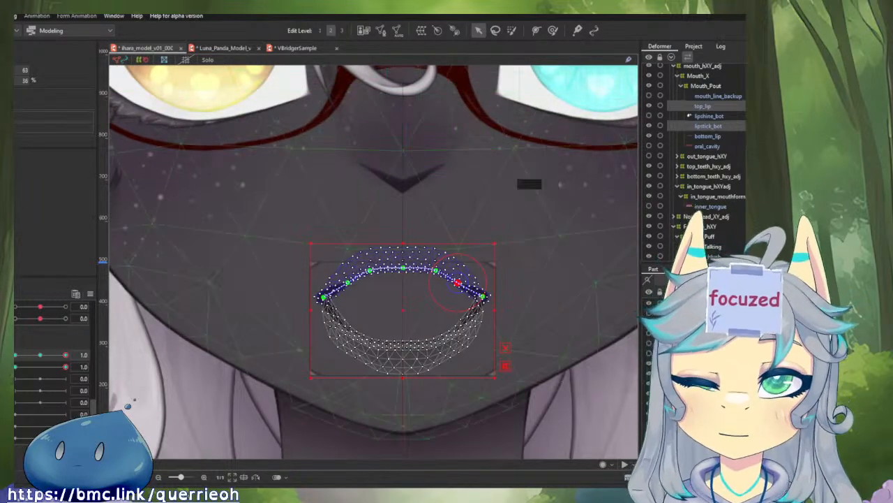
pyautogui.press('b')
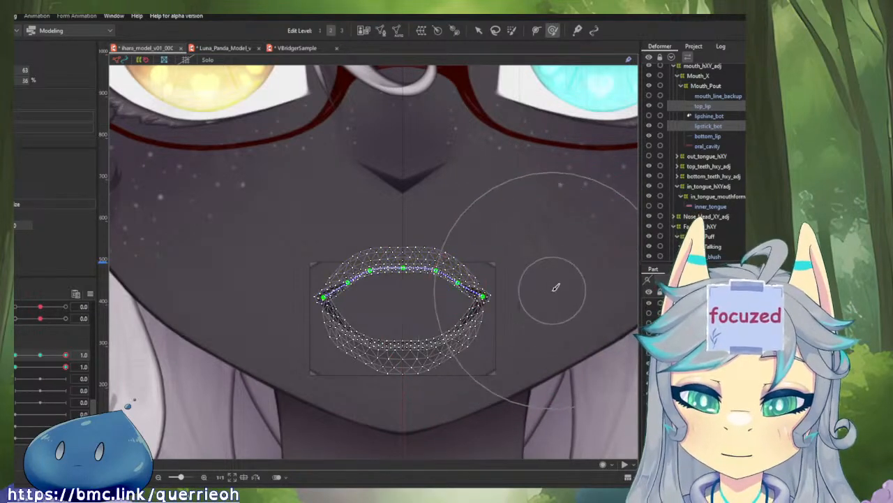
pyautogui.moveTo(553, 288); pyautogui.dragTo(493, 276)
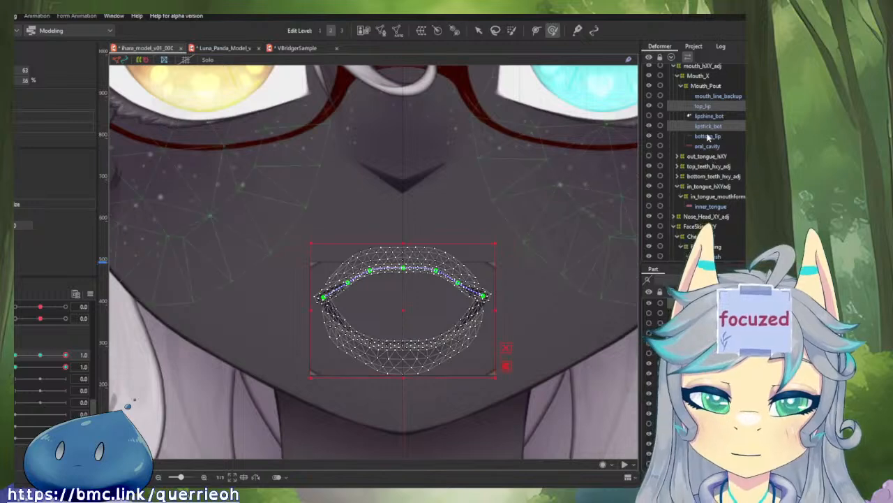
pyautogui.keyDown('ctrl'); pyautogui.click(707, 136); pyautogui.keyUp('ctrl')
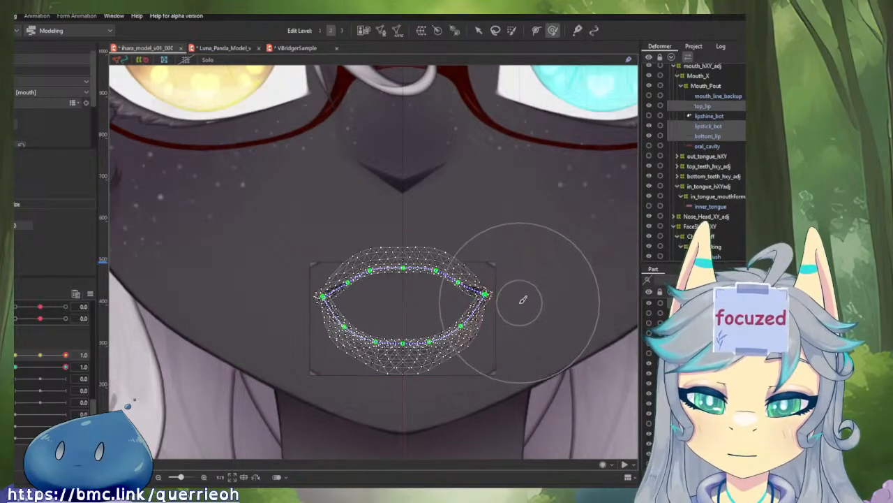
pyautogui.scroll(2, 509, 309)
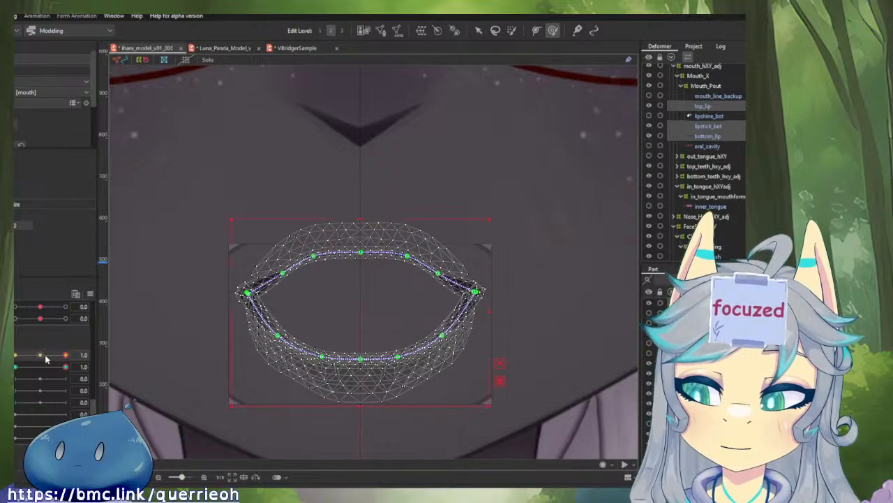
pyautogui.hotkey('ctrl', 'z')
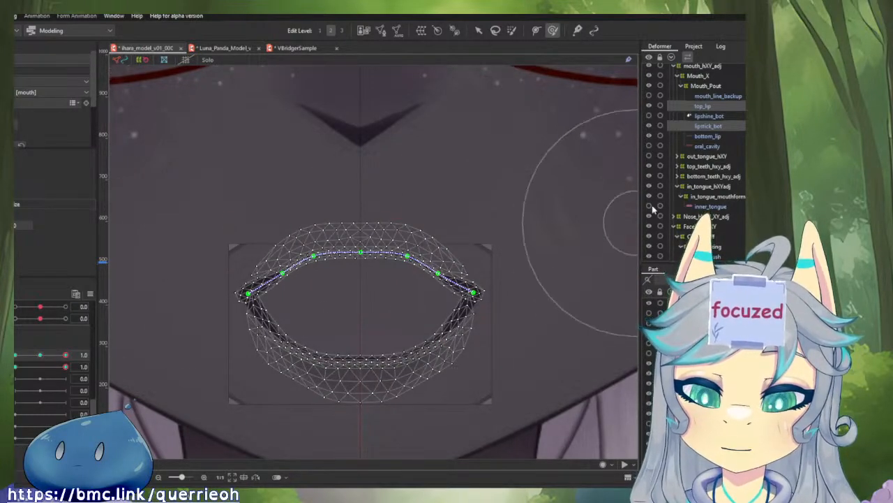
pyautogui.click(731, 137)
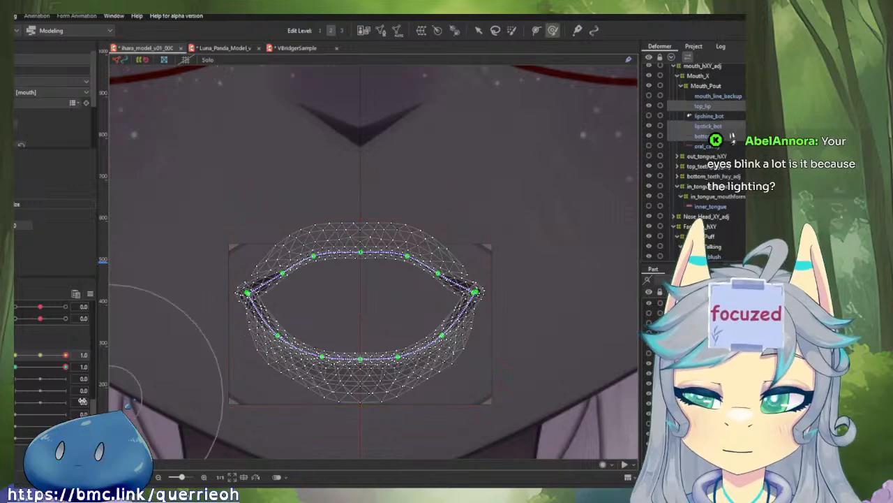
pyautogui.click(40, 355)
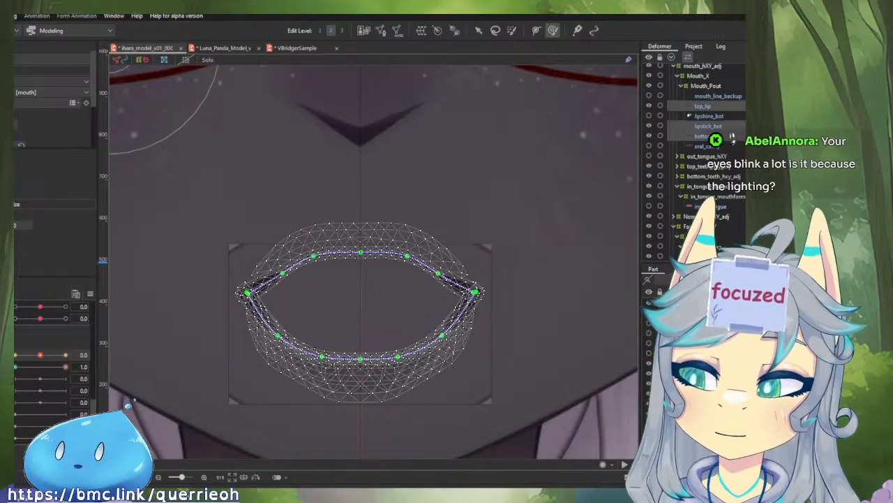
pyautogui.click(64, 355)
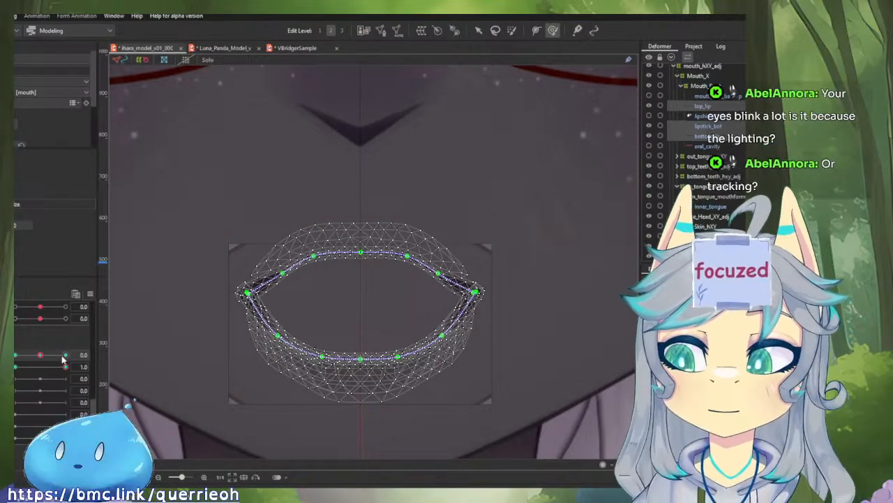
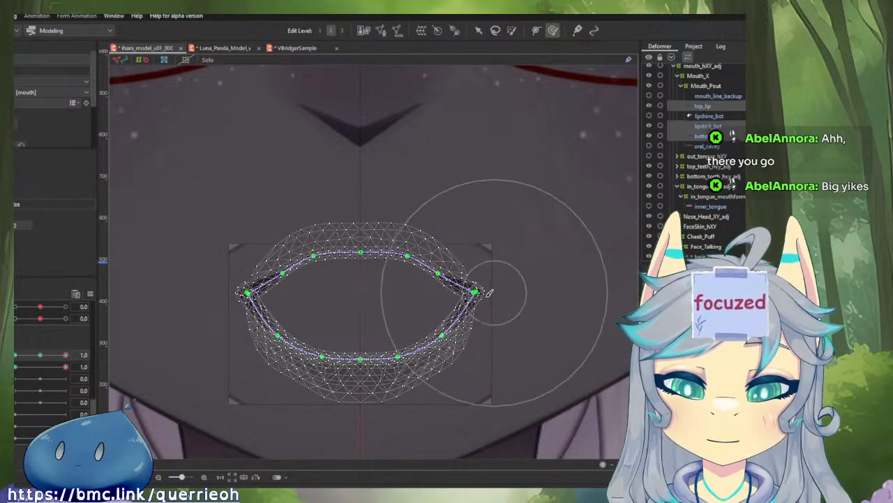
# - Raise both corners of the open mouth with the deform brush at mouth form 1.0
pyautogui.moveTo(488, 293); pyautogui.dragTo(493, 279)
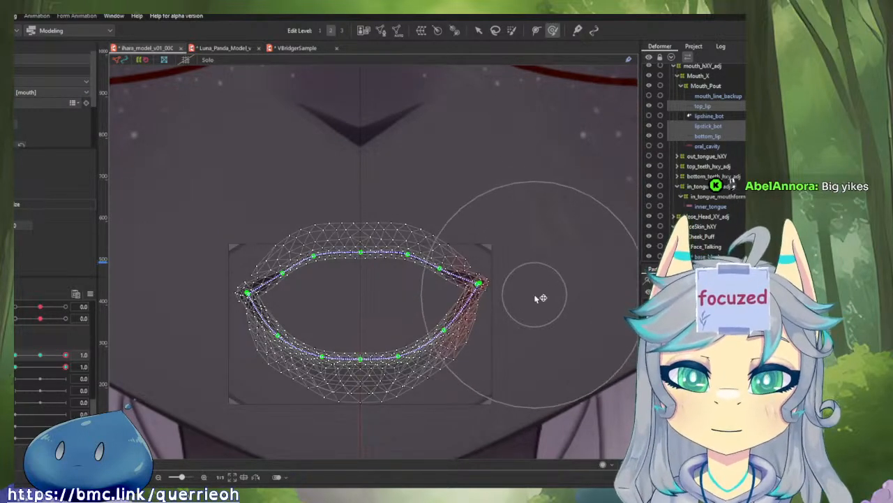
pyautogui.moveTo(500, 260); pyautogui.dragTo(488, 254)
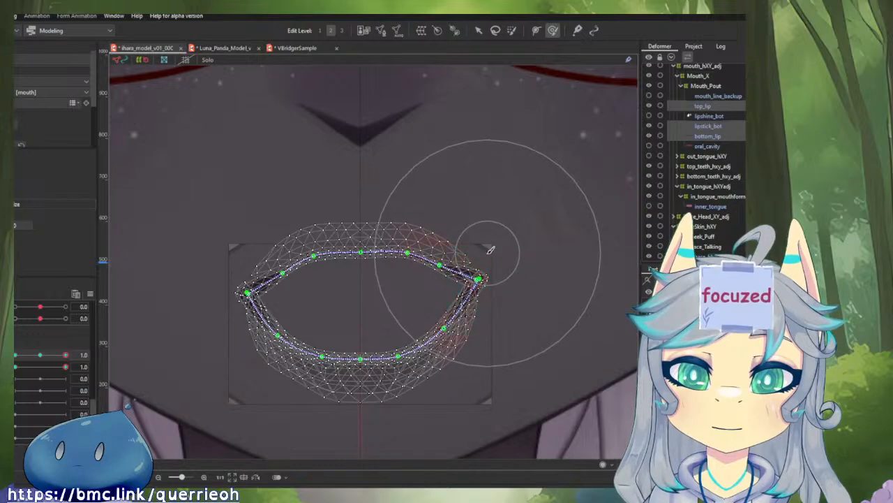
pyautogui.moveTo(255, 254)
pyautogui.mouseDown()
pyautogui.moveTo(244, 273)
pyautogui.moveTo(215, 249)
pyautogui.mouseUp()
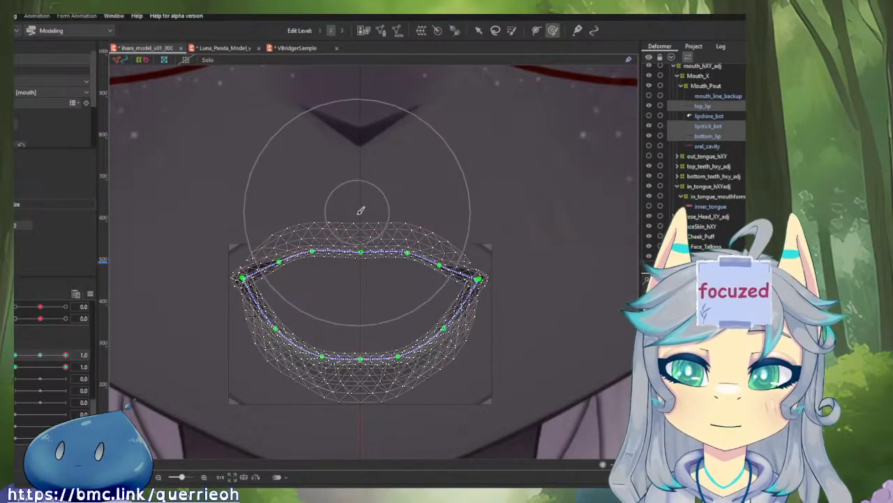
# - Brush the middle of the upper lip down into a shallow dip and even out the curve on both sides
pyautogui.moveTo(365, 226)
pyautogui.mouseDown()
pyautogui.moveTo(368, 235)
pyautogui.moveTo(335, 223)
pyautogui.moveTo(359, 209)
pyautogui.moveTo(360, 227)
pyautogui.mouseUp()
pyautogui.moveTo(65, 355)
pyautogui.mouseDown()
pyautogui.moveTo(44, 354)
pyautogui.moveTo(84, 355)
pyautogui.moveTo(26, 354)
pyautogui.moveTo(84, 355)
pyautogui.mouseUp()
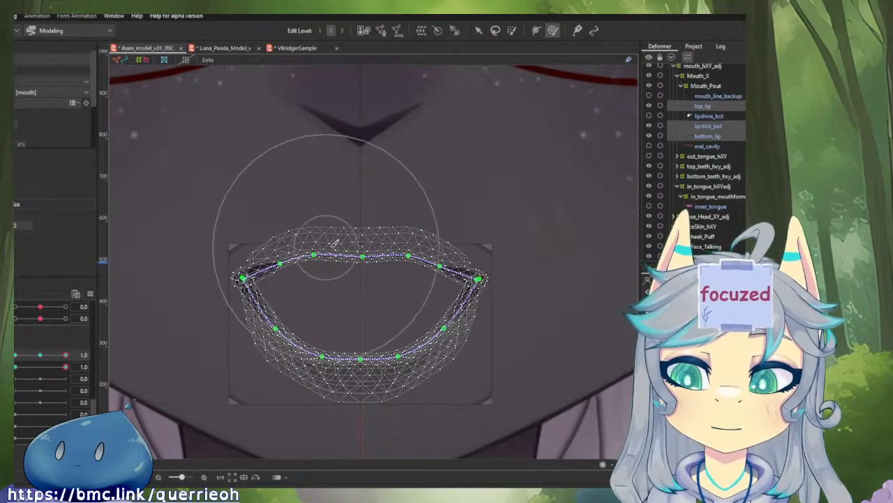
pyautogui.moveTo(300, 230); pyautogui.dragTo(375, 234)
pyautogui.scroll(5, 381, 237)
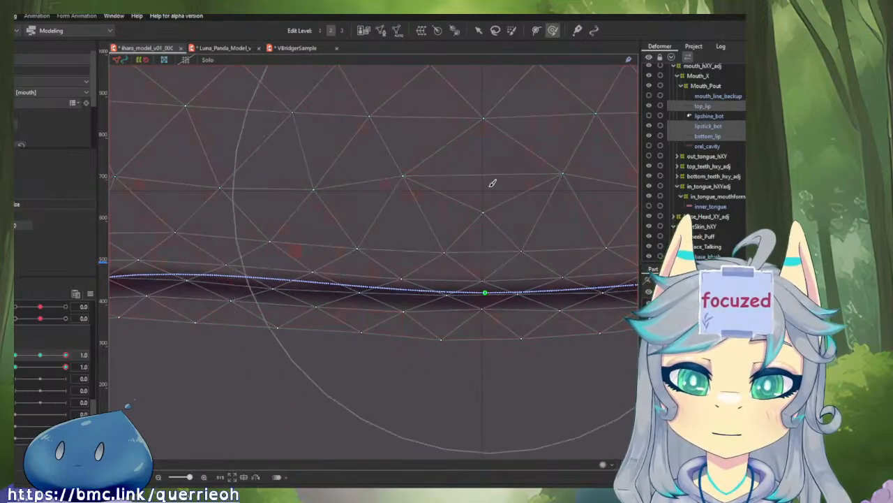
pyautogui.scroll(-5, 491, 184)
pyautogui.scroll(-6, 489, 186)
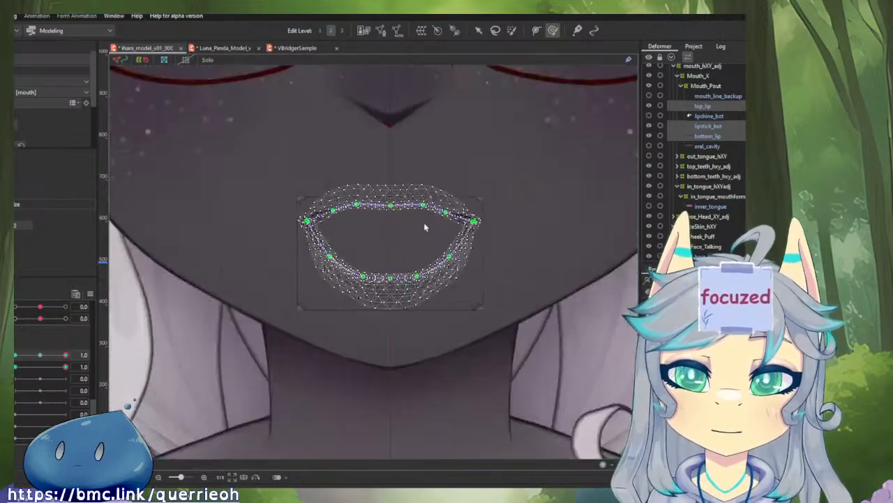
pyautogui.scroll(2, 423, 222)
pyautogui.moveTo(438, 259); pyautogui.dragTo(441, 270)
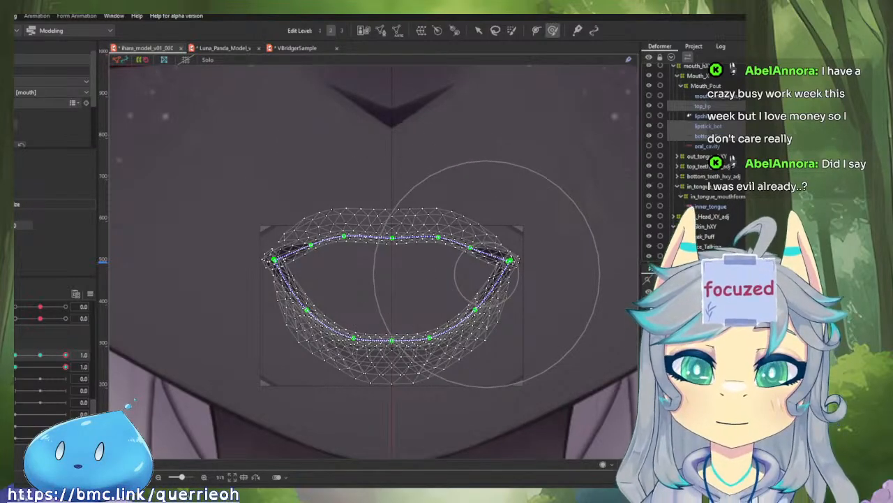
# - Lift both mouth corners further with the deform brush to make a wider, flatter-topped open smile
pyautogui.moveTo(461, 264)
pyautogui.mouseDown()
pyautogui.moveTo(518, 259)
pyautogui.moveTo(531, 244)
pyautogui.moveTo(504, 250)
pyautogui.mouseUp()
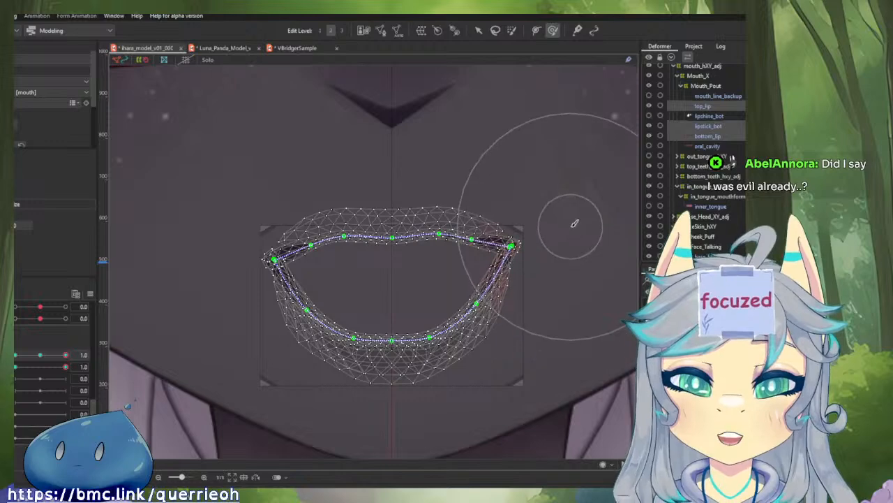
pyautogui.scroll(-2, 479, 249)
pyautogui.scroll(5, 508, 249)
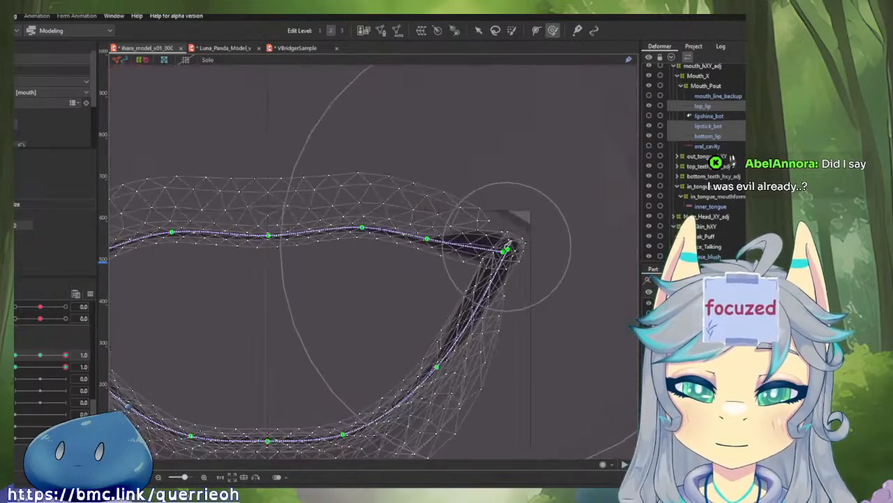
pyautogui.moveTo(508, 249); pyautogui.dragTo(510, 243)
pyautogui.scroll(-2, 508, 245)
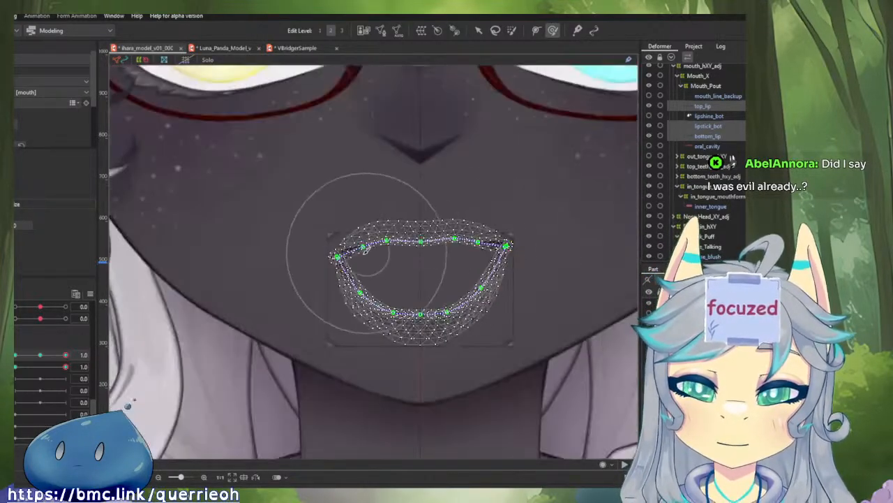
pyautogui.scroll(5, 318, 258)
pyautogui.moveTo(243, 259)
pyautogui.mouseDown()
pyautogui.moveTo(264, 253)
pyautogui.moveTo(265, 240)
pyautogui.moveTo(259, 247)
pyautogui.moveTo(253, 224)
pyautogui.mouseUp()
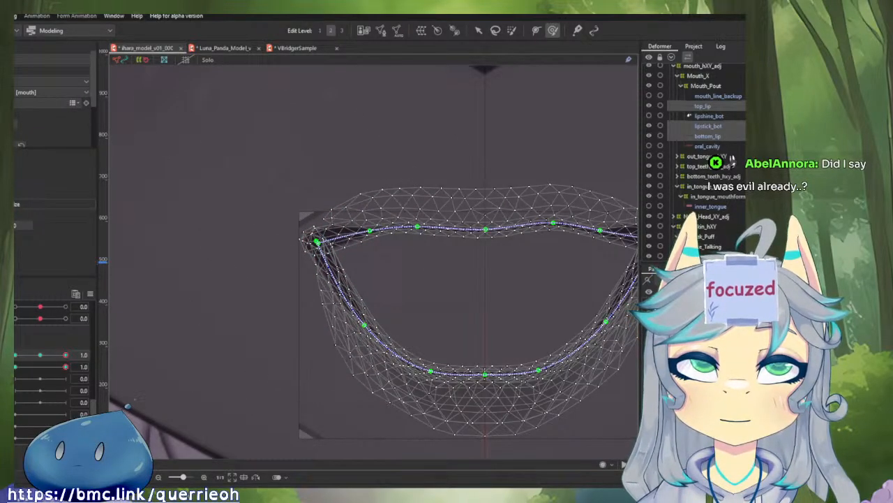
pyautogui.scroll(-4, 419, 126)
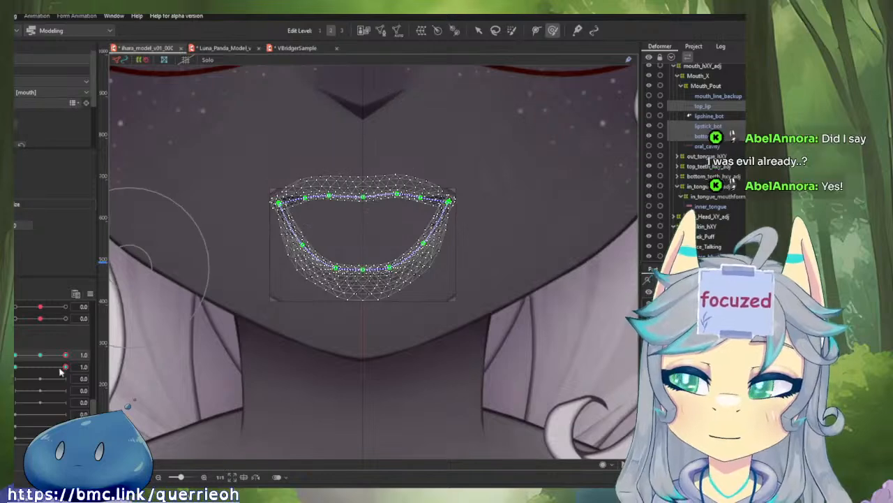
# - Compare the mouth form and opening poses, and fine-tune the smile at 1.0 by nudging both corners up and the upper lip's middle down
pyautogui.moveTo(64, 355); pyautogui.dragTo(89, 353)
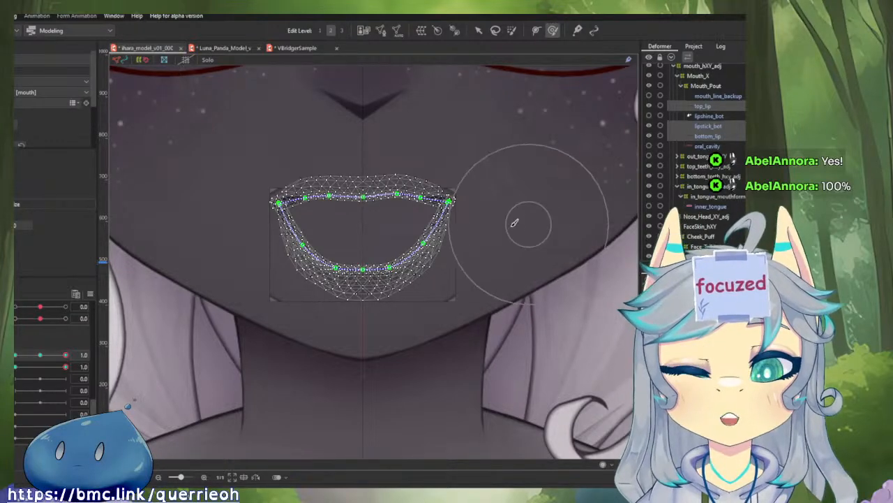
pyautogui.scroll(2, 359, 235)
pyautogui.moveTo(65, 365); pyautogui.dragTo(100, 376)
pyautogui.click(39, 355)
pyautogui.moveTo(42, 356); pyautogui.dragTo(64, 354)
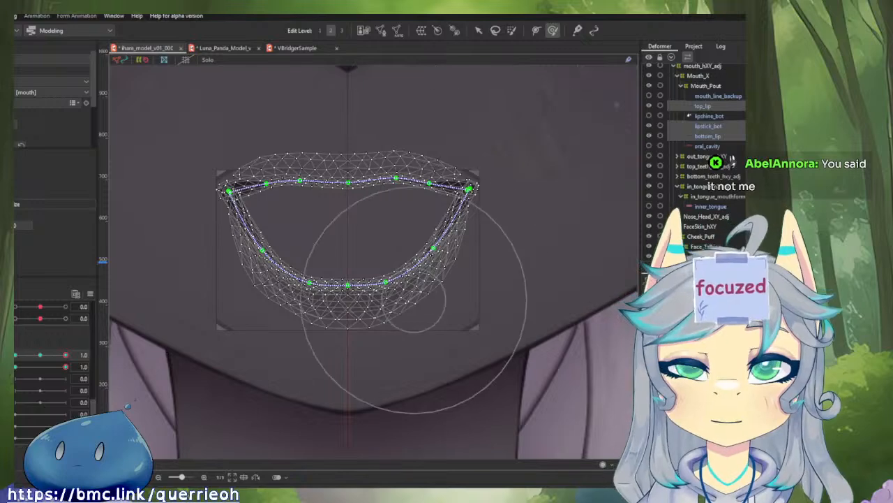
pyautogui.moveTo(474, 189); pyautogui.dragTo(477, 186)
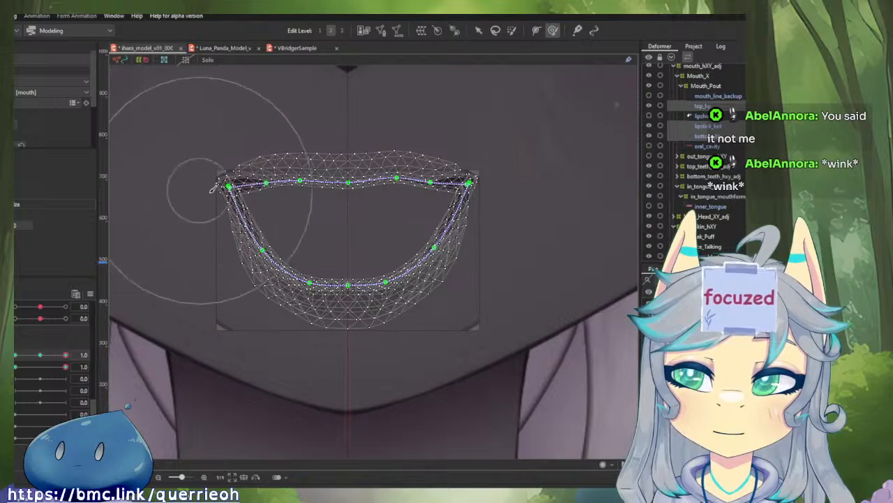
pyautogui.moveTo(208, 192); pyautogui.dragTo(273, 202)
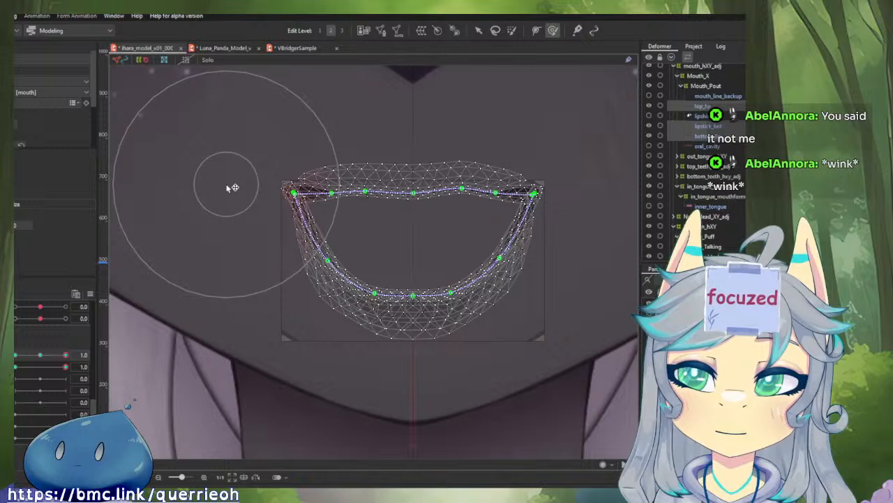
pyautogui.moveTo(389, 157)
pyautogui.mouseDown()
pyautogui.moveTo(425, 176)
pyautogui.moveTo(469, 168)
pyautogui.mouseUp()
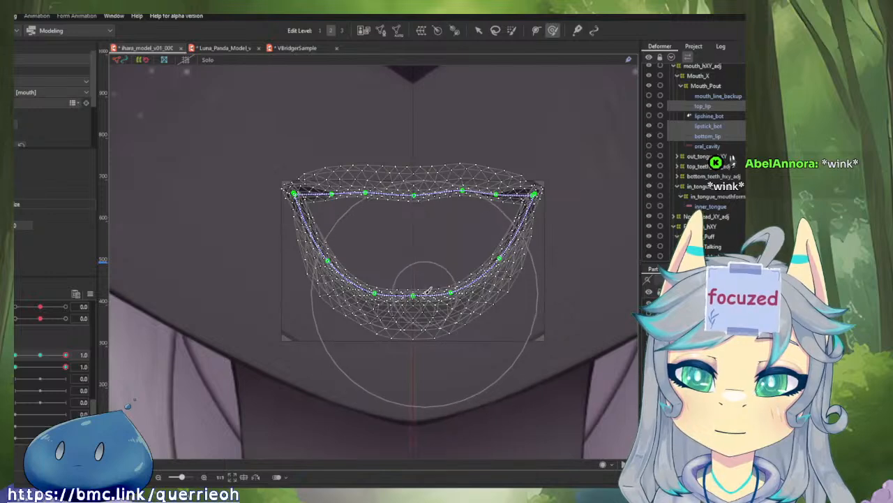
# - Set the mouth form parameter to -1.0 and brush both corners of the open mouth downward for the frown shape
pyautogui.moveTo(65, 357)
pyautogui.mouseDown()
pyautogui.moveTo(44, 356)
pyautogui.moveTo(65, 355)
pyautogui.mouseUp()
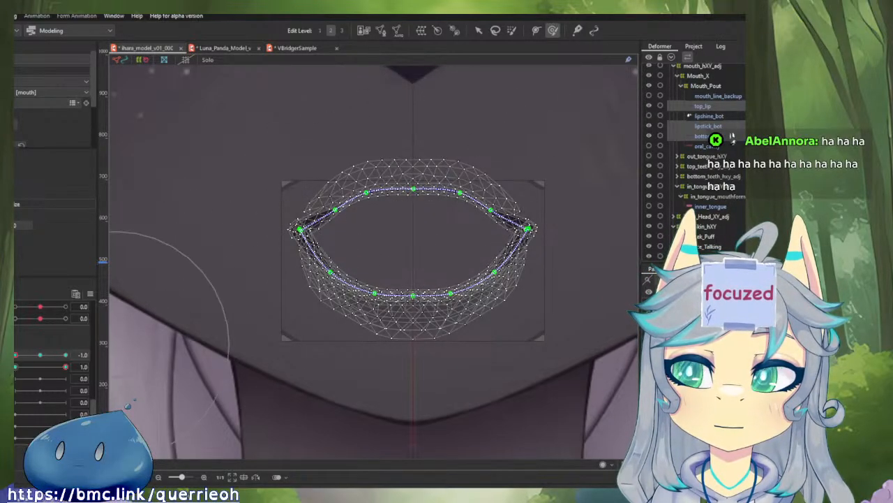
pyautogui.moveTo(40, 355)
pyautogui.mouseDown()
pyautogui.moveTo(53, 355)
pyautogui.moveTo(40, 355)
pyautogui.mouseUp()
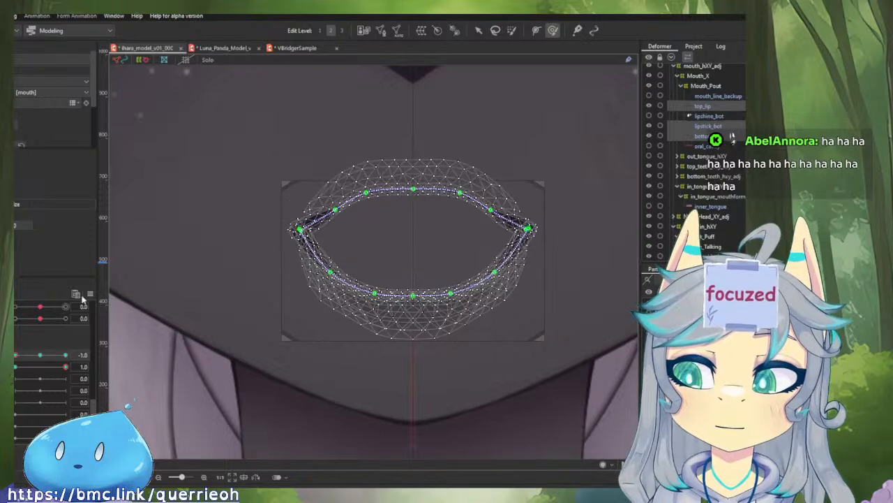
pyautogui.moveTo(285, 212)
pyautogui.mouseDown()
pyautogui.moveTo(250, 231)
pyautogui.moveTo(240, 262)
pyautogui.moveTo(231, 224)
pyautogui.moveTo(226, 267)
pyautogui.mouseUp()
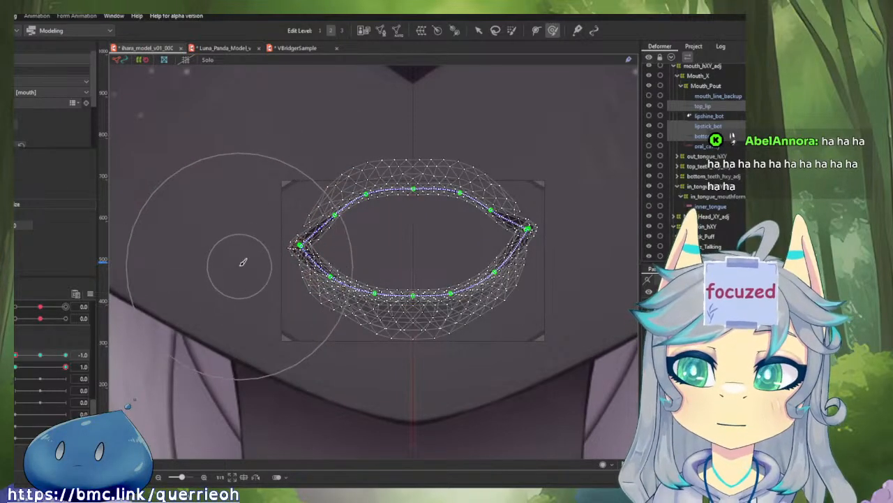
pyautogui.moveTo(535, 183)
pyautogui.mouseDown()
pyautogui.moveTo(571, 205)
pyautogui.moveTo(578, 236)
pyautogui.mouseUp()
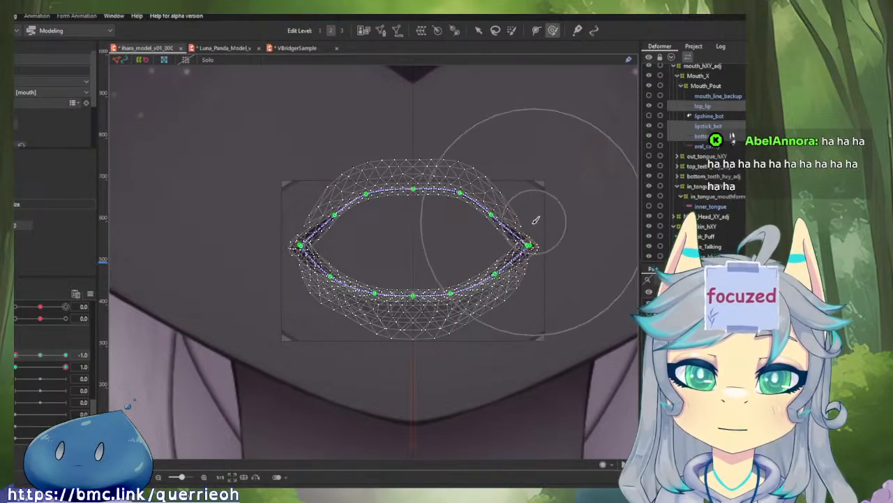
# - Brush both corners of the open frown slightly further down at mouth form -1.0, checking it against the smile at 1.0
pyautogui.moveTo(534, 216); pyautogui.dragTo(541, 233)
pyautogui.moveTo(299, 247); pyautogui.dragTo(296, 255)
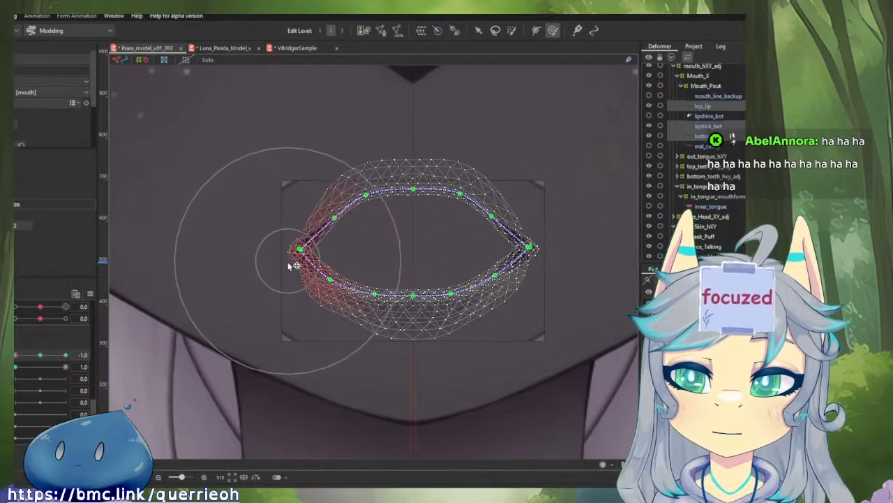
pyautogui.moveTo(15, 355); pyautogui.dragTo(70, 354)
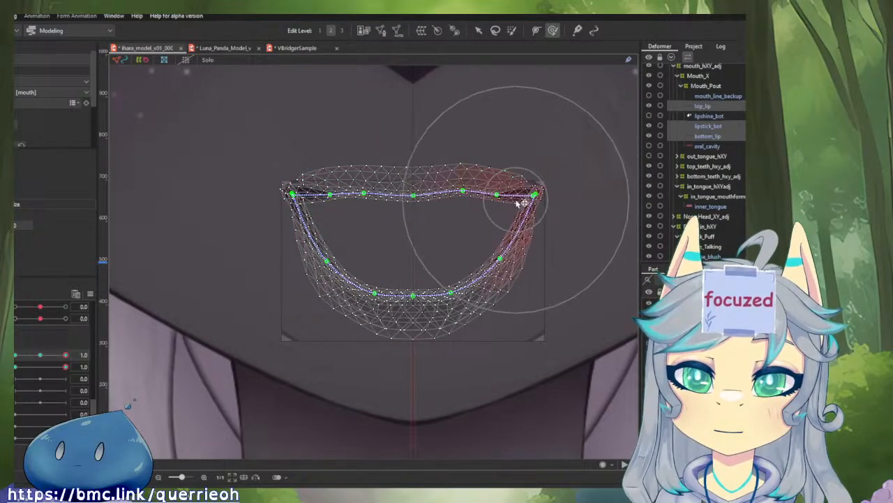
pyautogui.moveTo(67, 358); pyautogui.dragTo(14, 355)
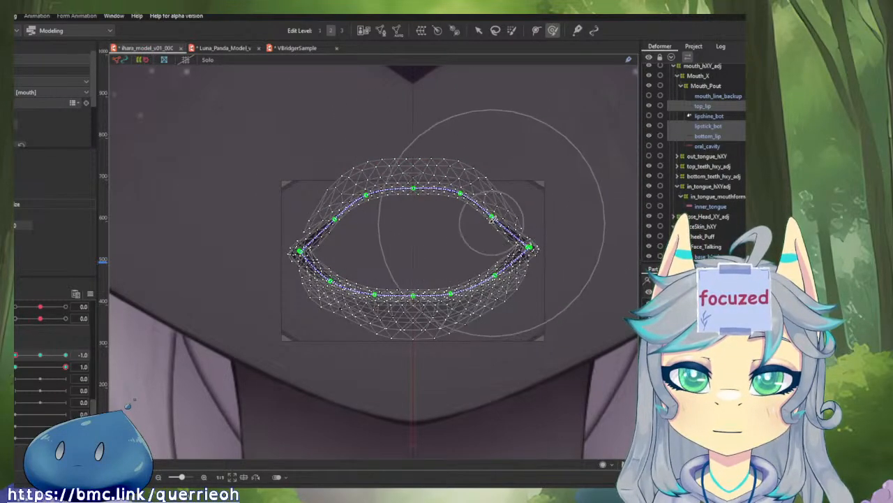
pyautogui.moveTo(371, 197)
pyautogui.mouseDown()
pyautogui.moveTo(442, 230)
pyautogui.moveTo(412, 227)
pyautogui.moveTo(411, 240)
pyautogui.mouseUp()
pyautogui.click(44, 356)
pyautogui.moveTo(43, 356); pyautogui.dragTo(15, 355)
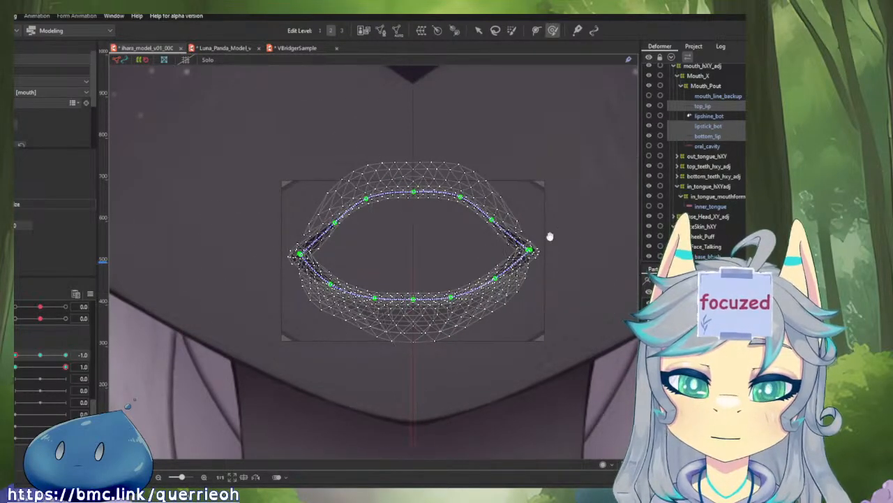
# - Examine the open-mouth frown and smile against the whole face by comparing mouth form -1.0 and 1.0
pyautogui.scroll(-3, 537, 241)
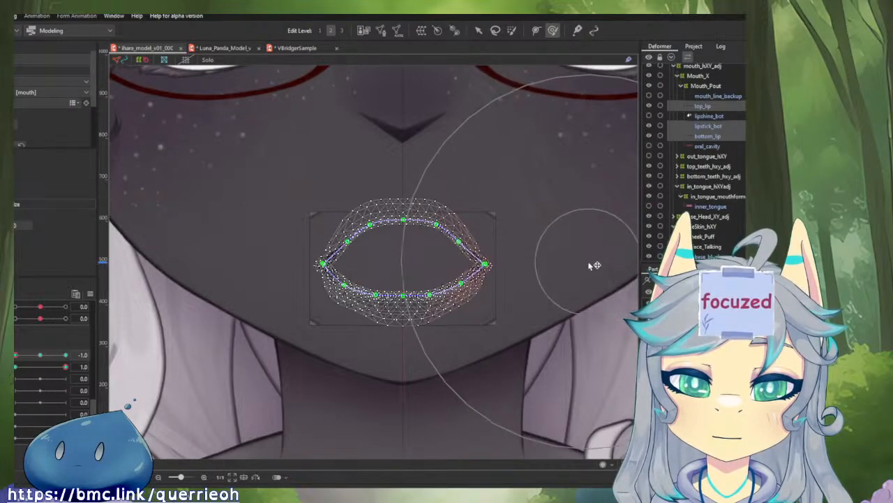
pyautogui.scroll(-3, 590, 260)
pyautogui.scroll(1, 371, 333)
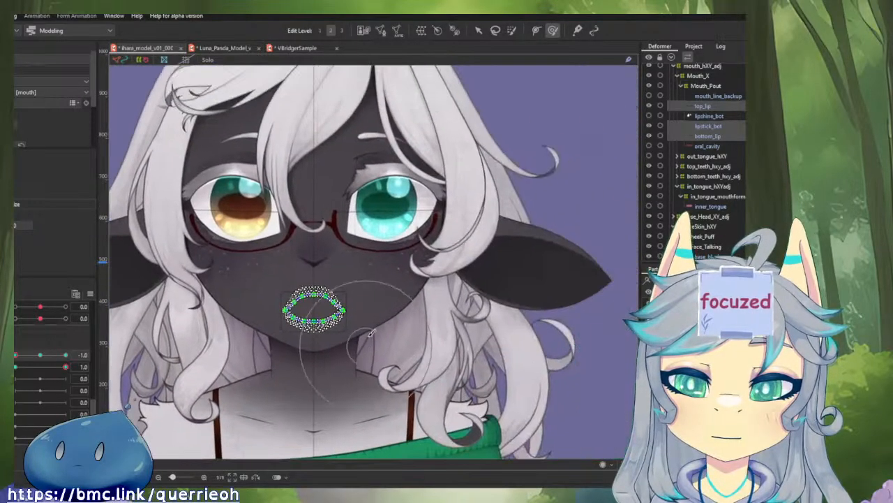
pyautogui.moveTo(20, 356); pyautogui.dragTo(93, 357)
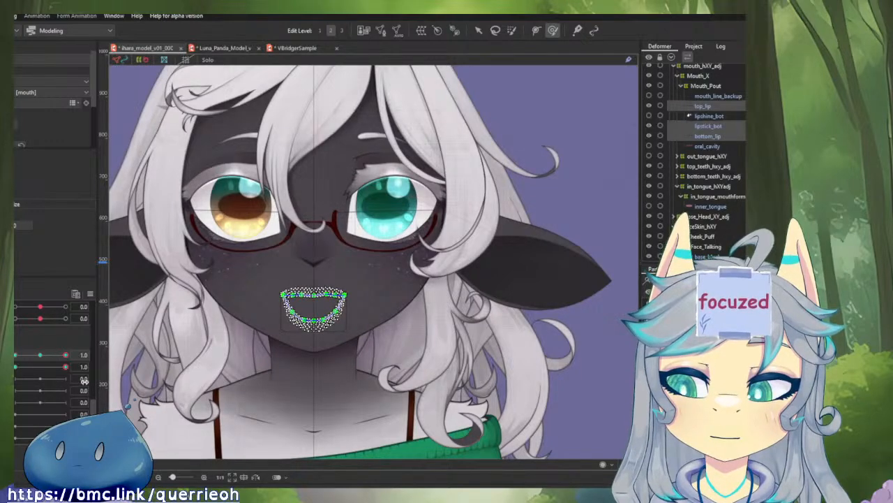
pyautogui.scroll(5, 299, 328)
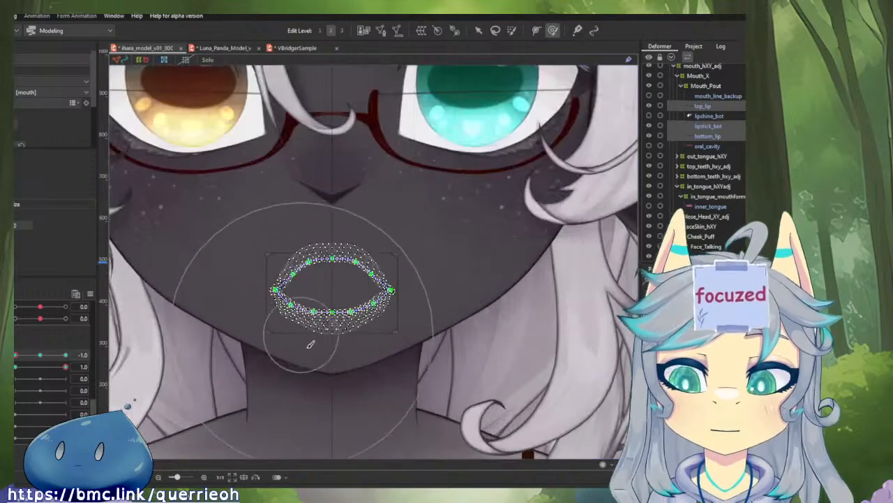
pyautogui.scroll(-4, 377, 349)
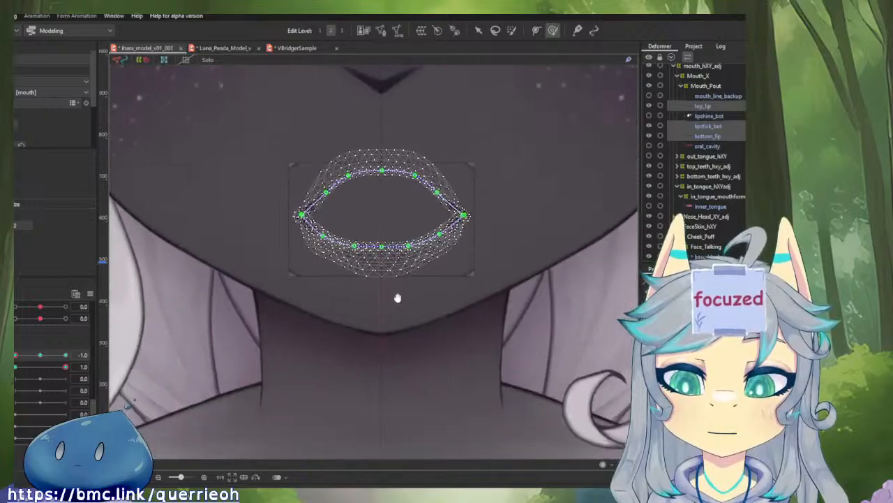
pyautogui.moveTo(398, 361); pyautogui.dragTo(385, 307)
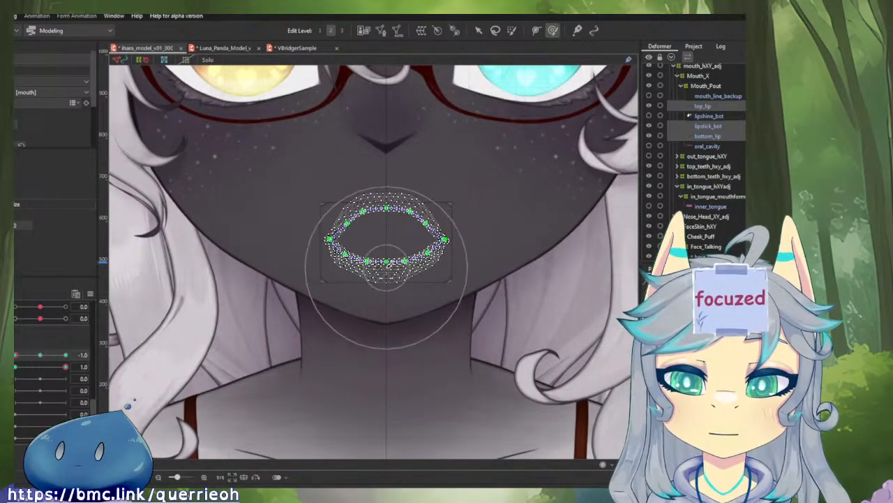
pyautogui.scroll(4, 372, 225)
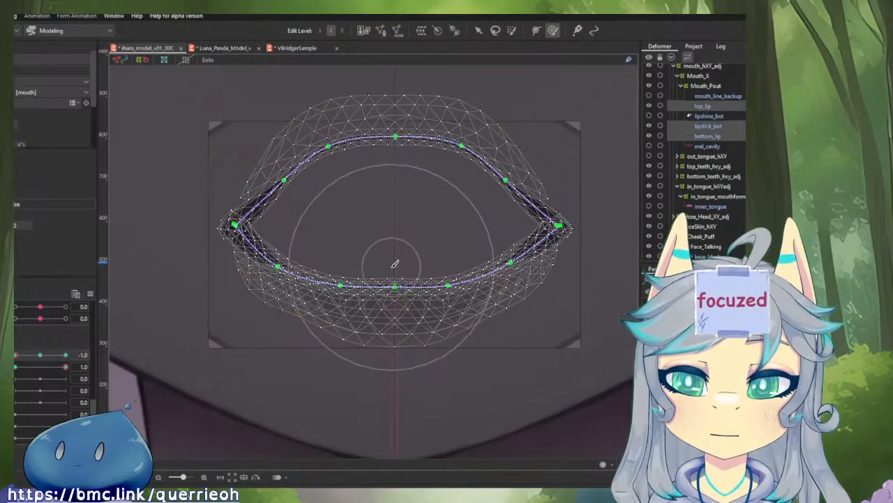
# - Brush the middle of the bottom lip slightly upward in the open frown at mouth form -1.0
pyautogui.moveTo(395, 264); pyautogui.dragTo(397, 252)
pyautogui.moveTo(15, 354)
pyautogui.mouseDown()
pyautogui.moveTo(36, 358)
pyautogui.moveTo(24, 366)
pyautogui.moveTo(35, 363)
pyautogui.moveTo(15, 356)
pyautogui.moveTo(35, 357)
pyautogui.moveTo(16, 355)
pyautogui.mouseUp()
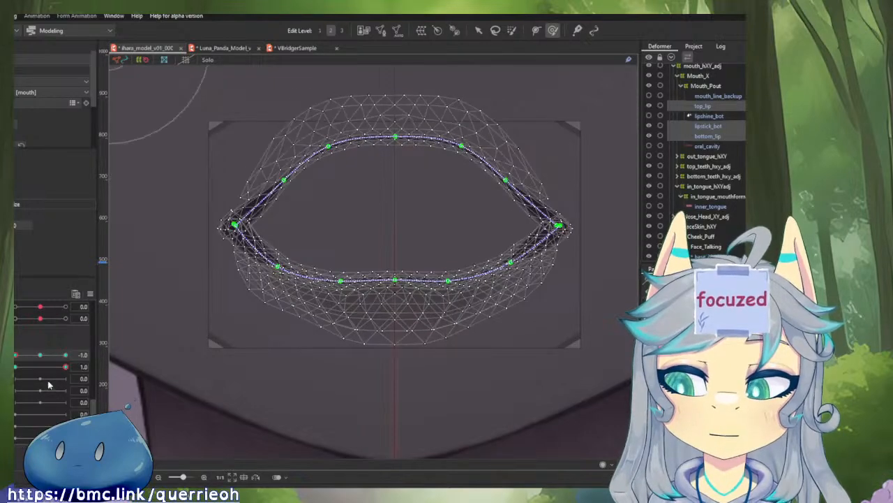
pyautogui.moveTo(65, 367)
pyautogui.mouseDown()
pyautogui.moveTo(44, 369)
pyautogui.moveTo(74, 374)
pyautogui.mouseUp()
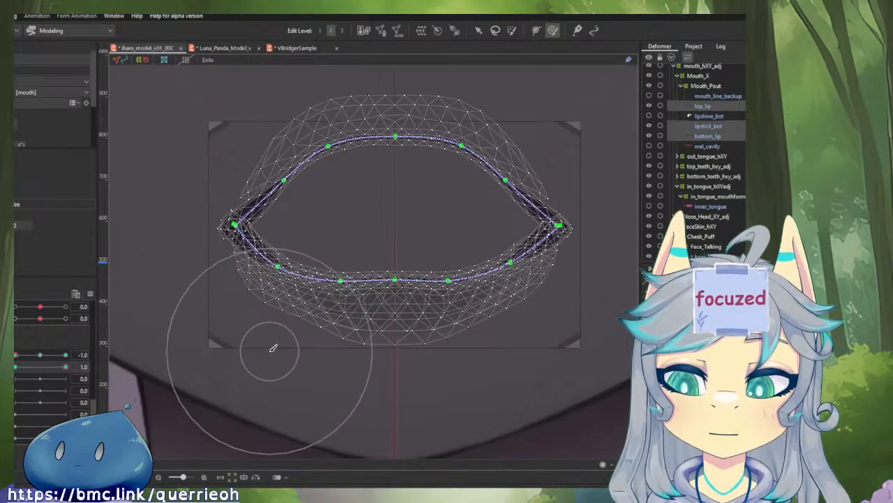
# - Deselect the lip meshes and examine the mouth shapes on the whole face in varied poses
pyautogui.press('v')
pyautogui.click(270, 353)
pyautogui.scroll(-5, 319, 377)
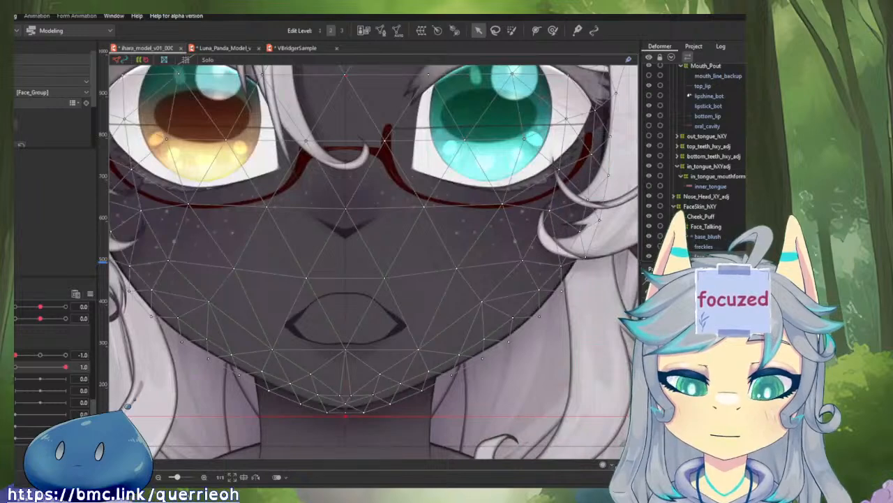
pyautogui.scroll(-5, 543, 370)
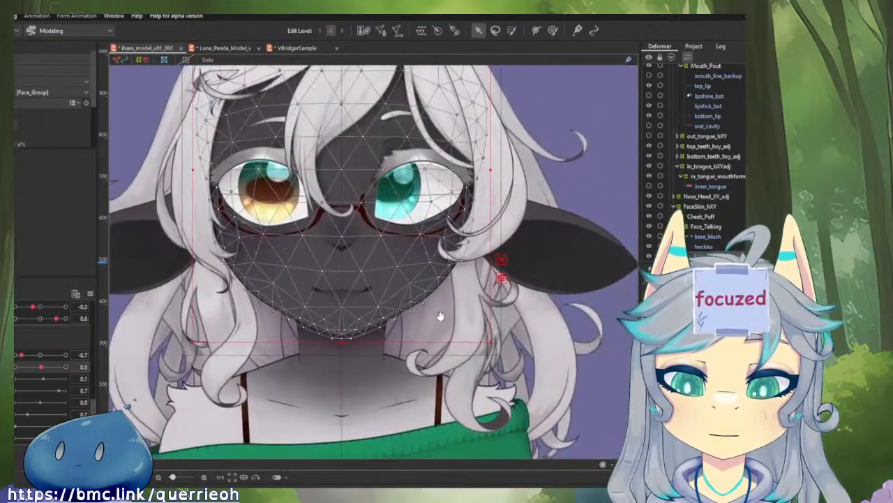
pyautogui.press('Escape')
pyautogui.scroll(-5, 618, 387)
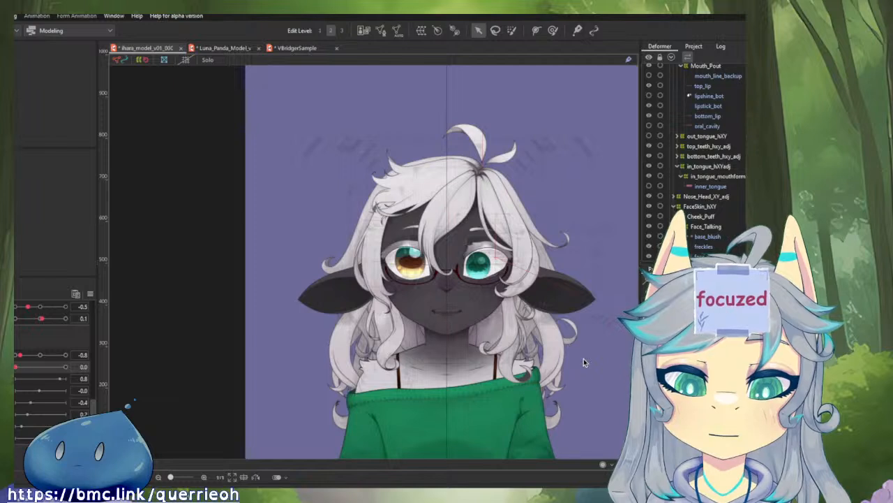
pyautogui.scroll(2, 584, 358)
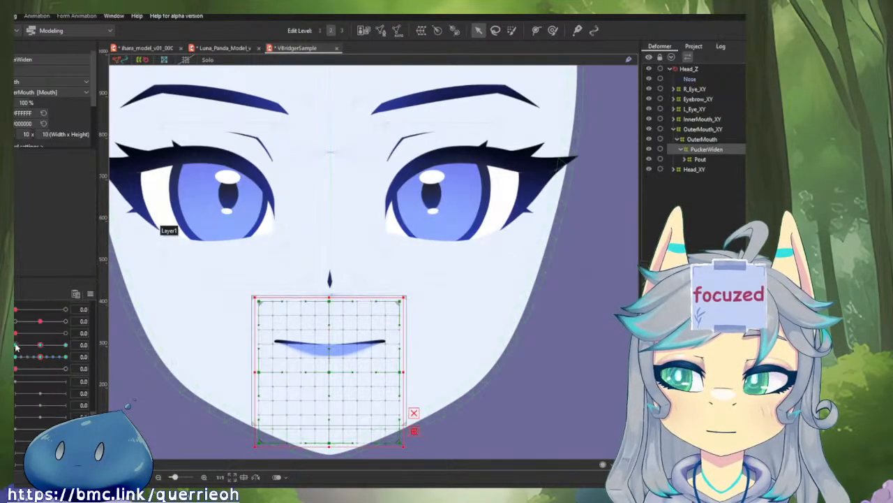
# - In the VBridgerSample model, set mouth opening to 1.0 and mouth form to -1.0 to examine its open frown
pyautogui.scroll(2, 20, 356)
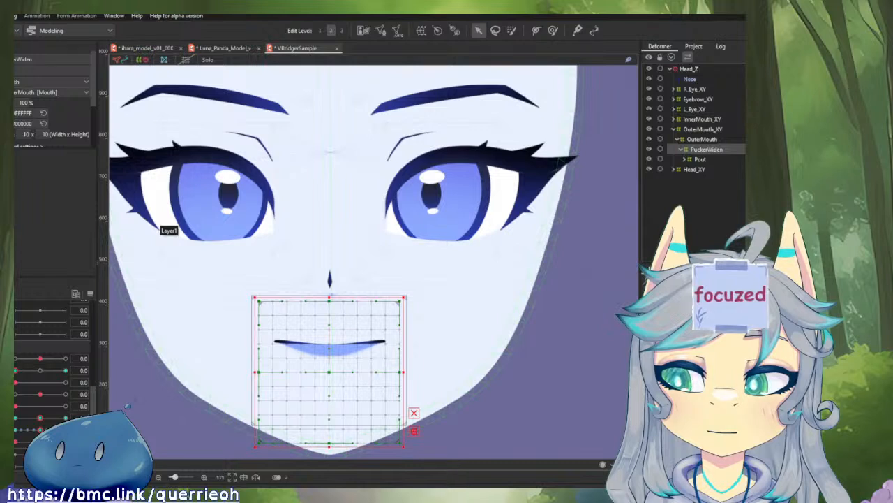
pyautogui.scroll(2, 40, 377)
pyautogui.click(169, 371)
pyautogui.moveTo(40, 398); pyautogui.dragTo(64, 397)
pyautogui.moveTo(116, 376); pyautogui.dragTo(134, 336)
pyautogui.moveTo(62, 357); pyautogui.dragTo(26, 357)
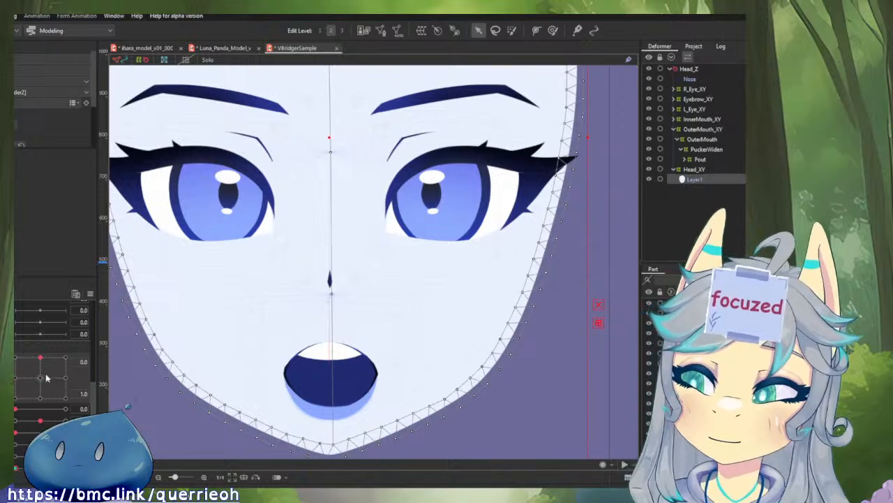
pyautogui.moveTo(31, 361)
pyautogui.mouseDown()
pyautogui.moveTo(98, 358)
pyautogui.moveTo(115, 347)
pyautogui.moveTo(15, 358)
pyautogui.mouseUp()
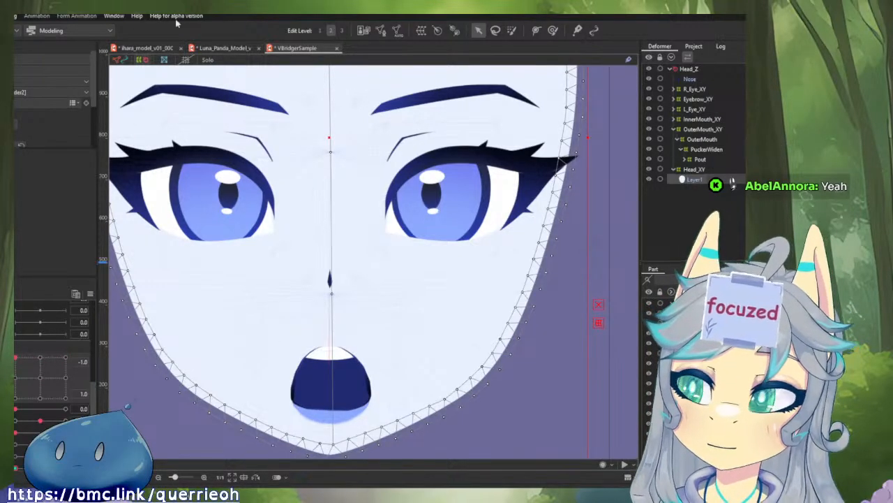
# - Switch back to the ihara model and nudge the top lip's path point just right of the middle in the open smile
pyautogui.click(152, 49)
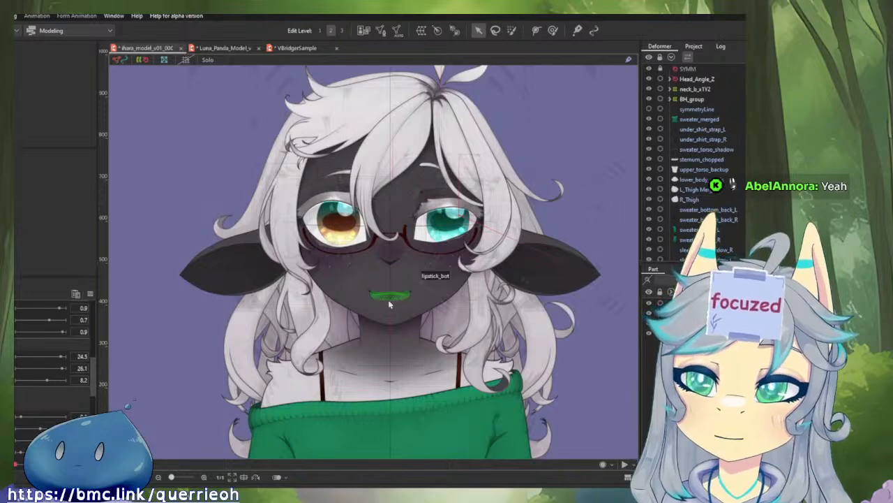
pyautogui.scroll(3, 388, 304)
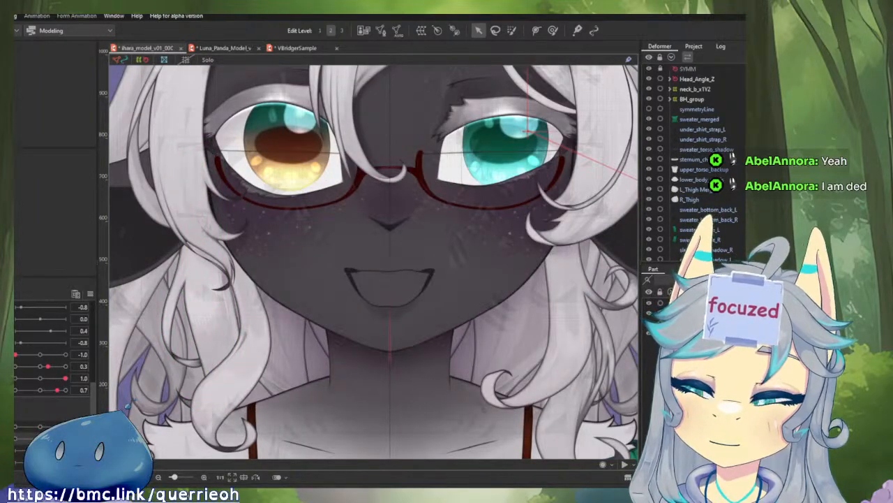
pyautogui.click(15, 427)
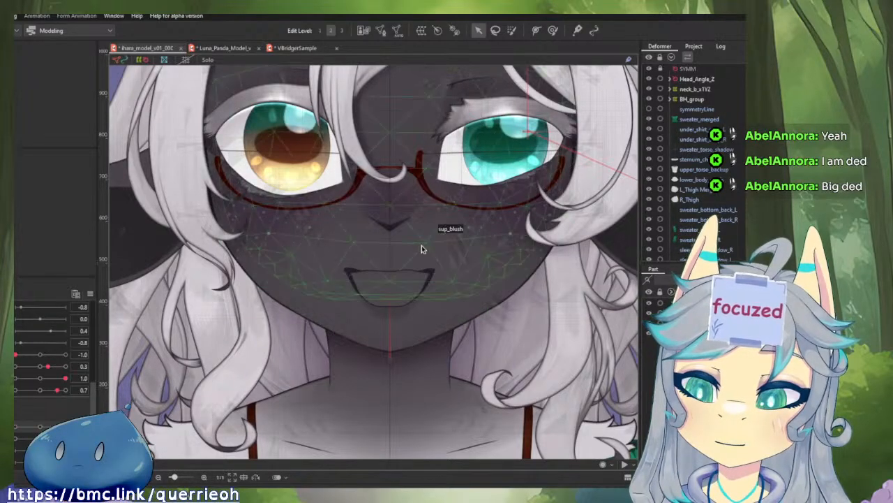
pyautogui.scroll(3, 420, 247)
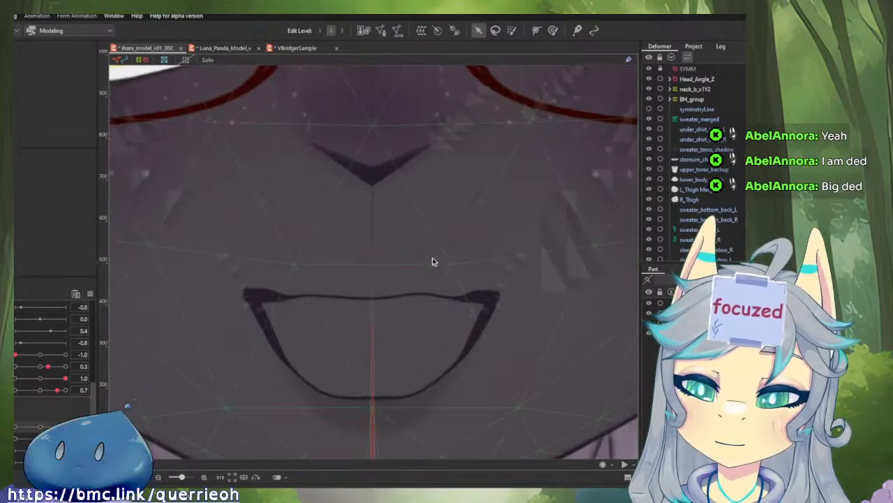
pyautogui.click(380, 298)
pyautogui.scroll(2, 422, 295)
pyautogui.moveTo(428, 296); pyautogui.dragTo(431, 296)
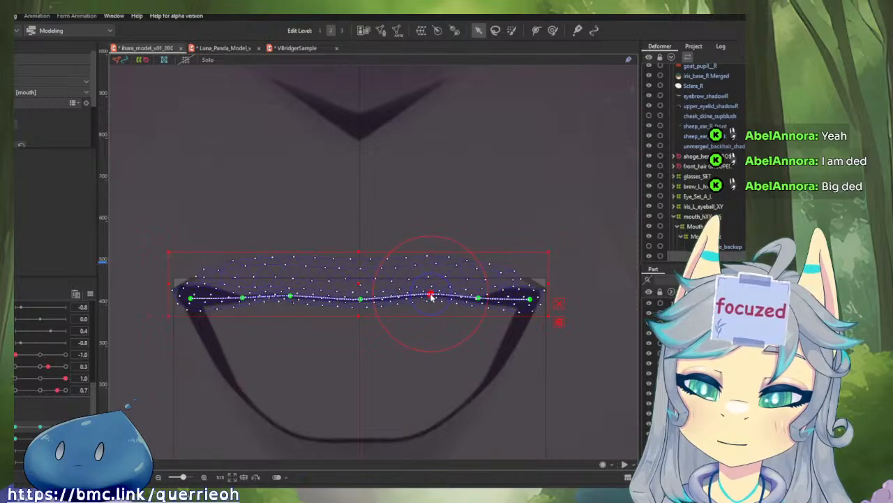
pyautogui.click(399, 353)
# - Select the top lip in the open frown and pull its left and right corner path points down and inward
pyautogui.scroll(-4, 400, 355)
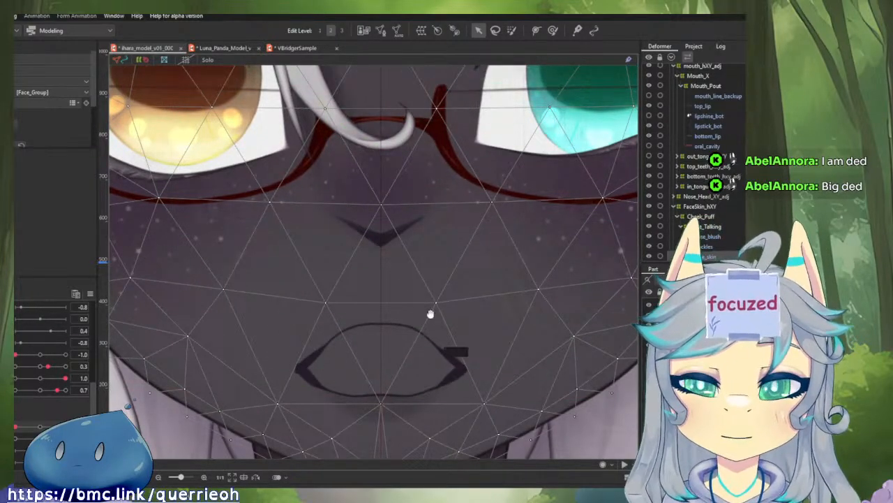
pyautogui.moveTo(430, 314); pyautogui.dragTo(437, 248)
pyautogui.scroll(3, 307, 286)
pyautogui.click(307, 279)
pyautogui.scroll(3, 305, 287)
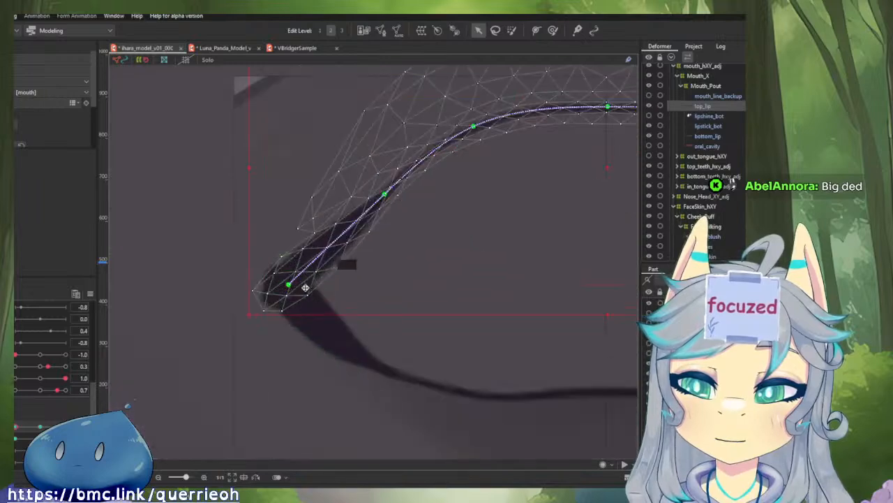
pyautogui.moveTo(292, 293); pyautogui.dragTo(319, 337)
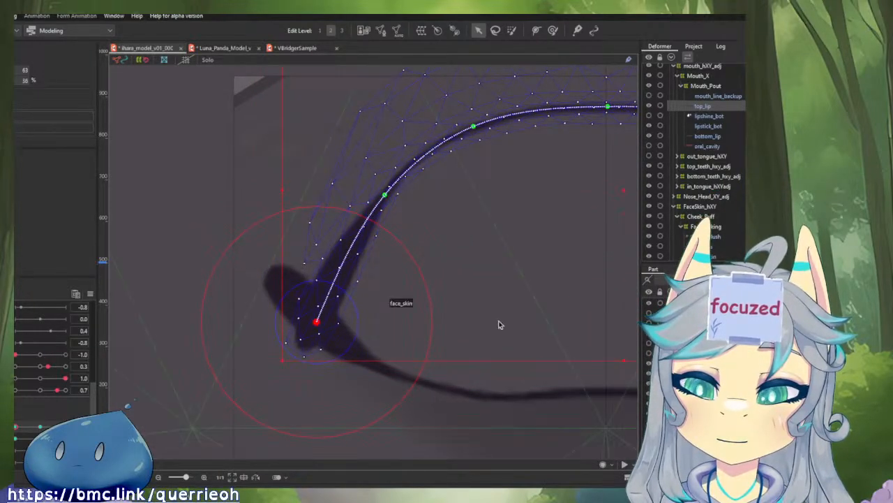
pyautogui.hotkey('ctrl', 'z')
pyautogui.hotkey('ctrl', 'z')
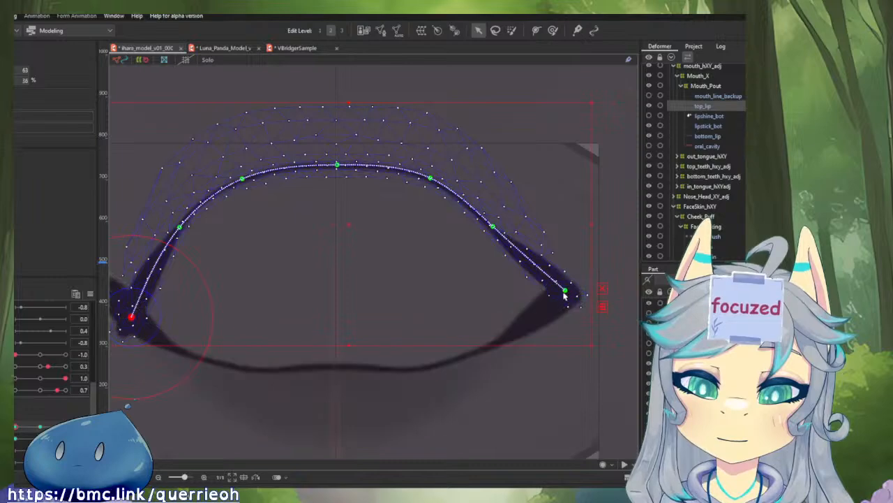
pyautogui.moveTo(560, 303); pyautogui.dragTo(549, 320)
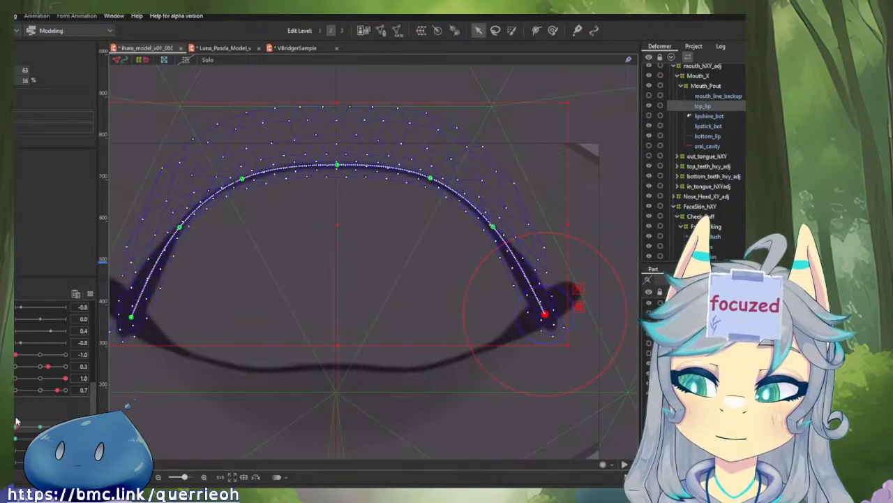
pyautogui.moveTo(16, 425); pyautogui.dragTo(66, 427)
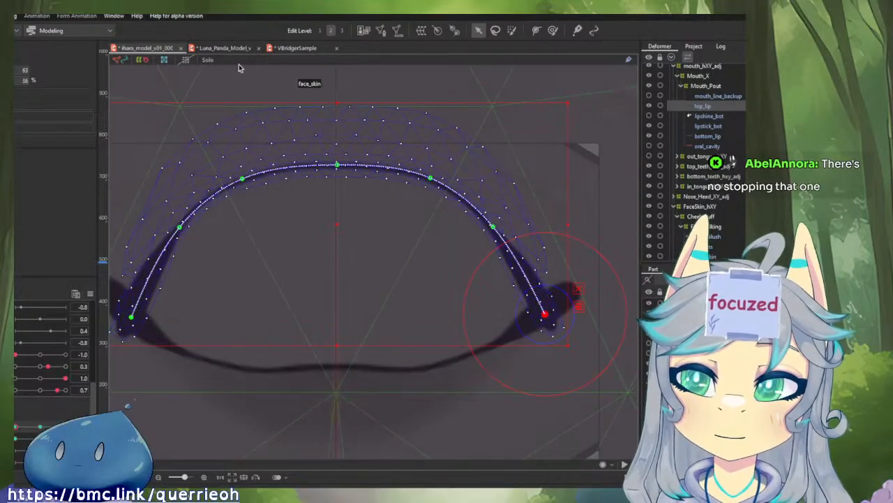
# - Switch to the VBridgerSample model, set the open mouth's form to 1.0, and select the upper lip to examine its smile shape
pyautogui.click(296, 47)
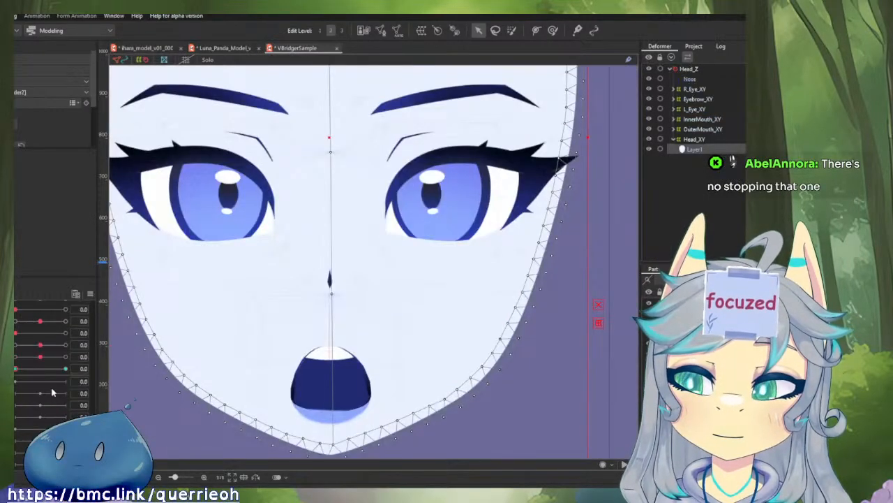
pyautogui.scroll(2, 19, 373)
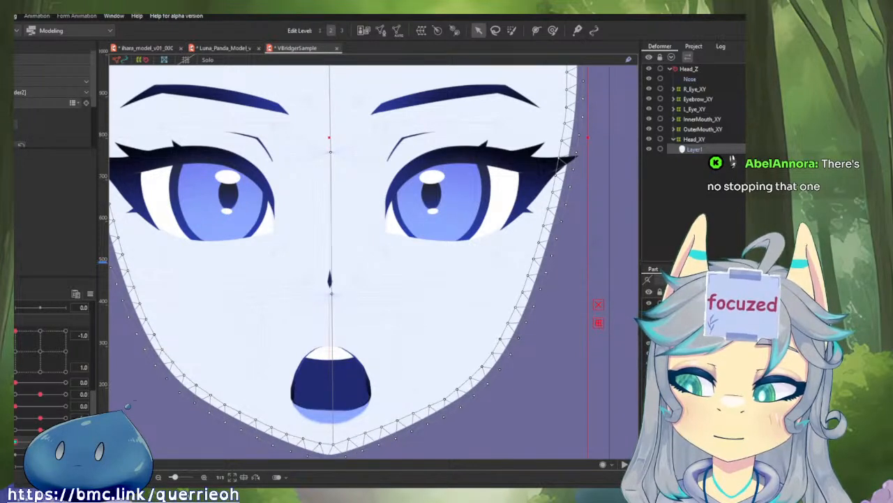
pyautogui.moveTo(16, 332); pyautogui.dragTo(118, 324)
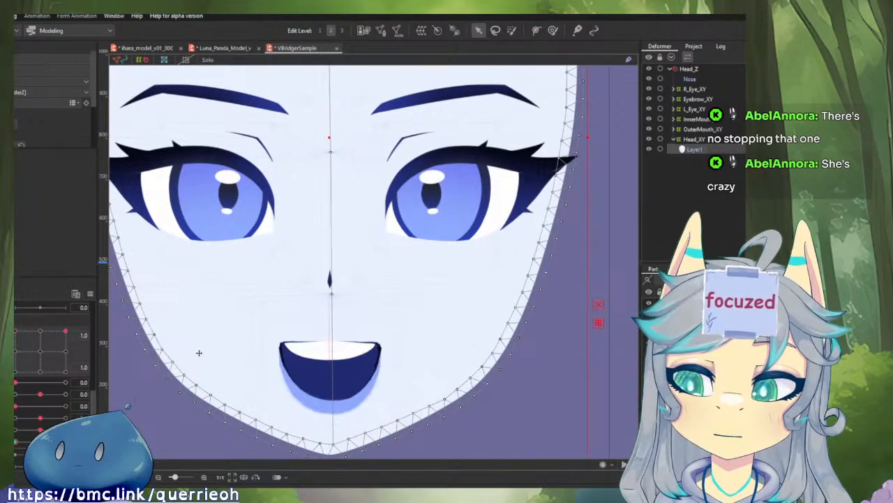
pyautogui.click(293, 342)
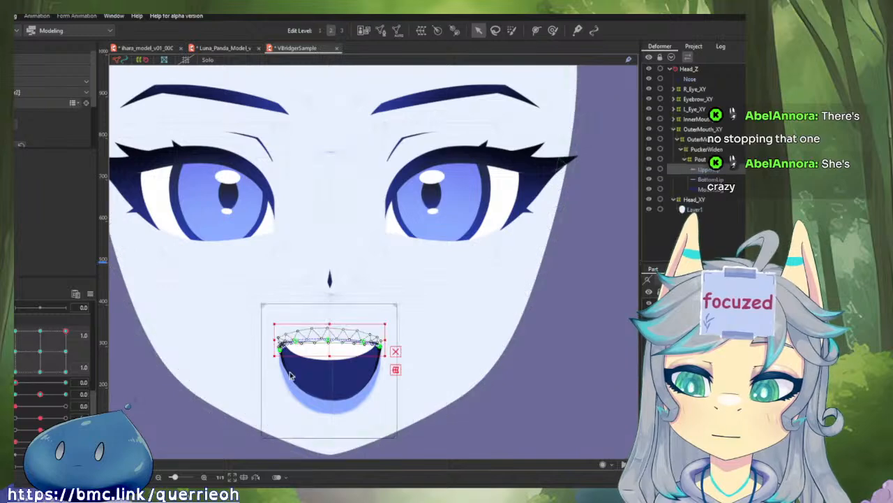
# - Examine the sample's upper lip path in the open smile, then in the open frown with mouth form at -1.0
pyautogui.scroll(5, 286, 359)
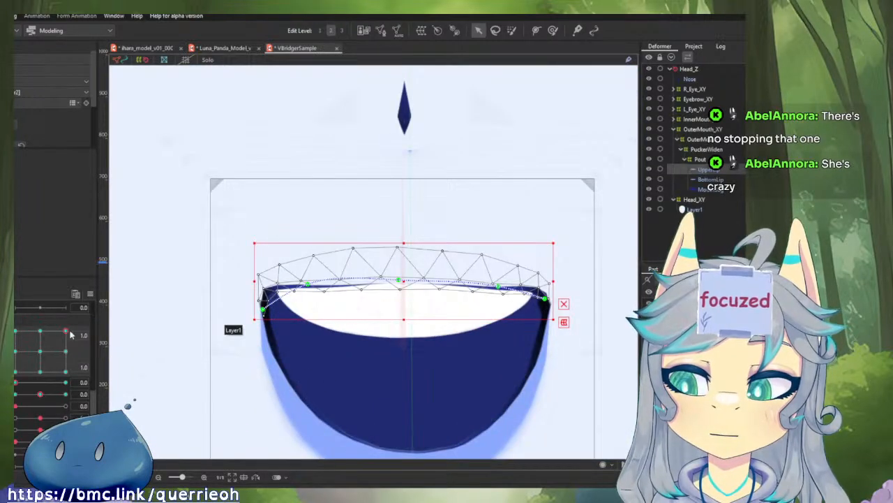
pyautogui.moveTo(70, 335)
pyautogui.mouseDown()
pyautogui.moveTo(73, 359)
pyautogui.moveTo(74, 350)
pyautogui.moveTo(15, 329)
pyautogui.moveTo(53, 326)
pyautogui.moveTo(65, 353)
pyautogui.moveTo(14, 328)
pyautogui.moveTo(67, 330)
pyautogui.mouseUp()
pyautogui.scroll(-2, 285, 325)
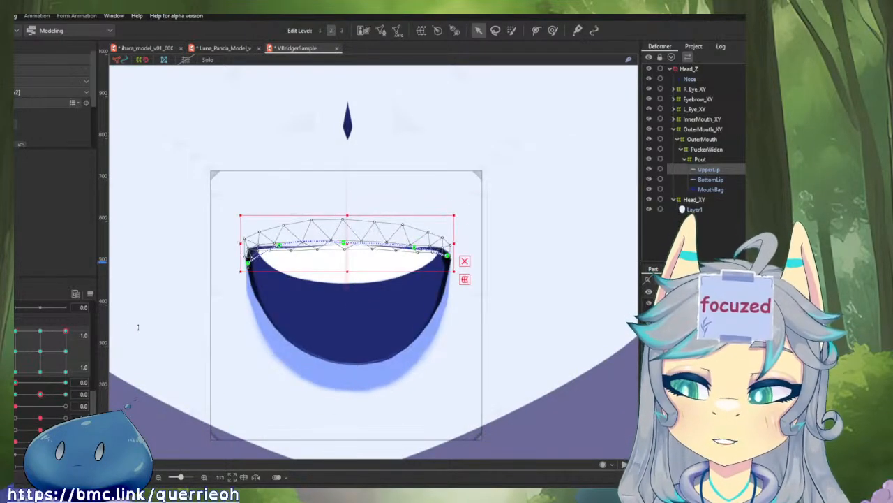
pyautogui.moveTo(138, 328); pyautogui.dragTo(19, 303)
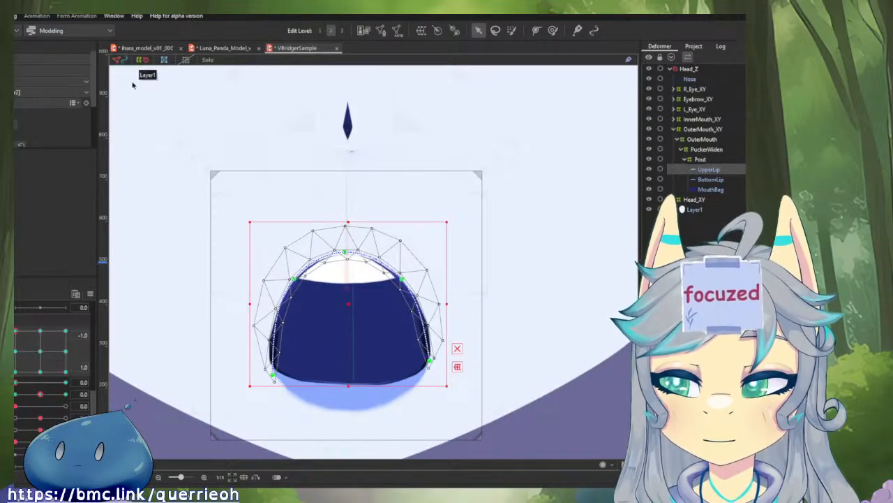
# - Switch back to the ihara model, select bottom_lip together with lipstick_bot, and narrow them slightly in the open frown
pyautogui.click(148, 47)
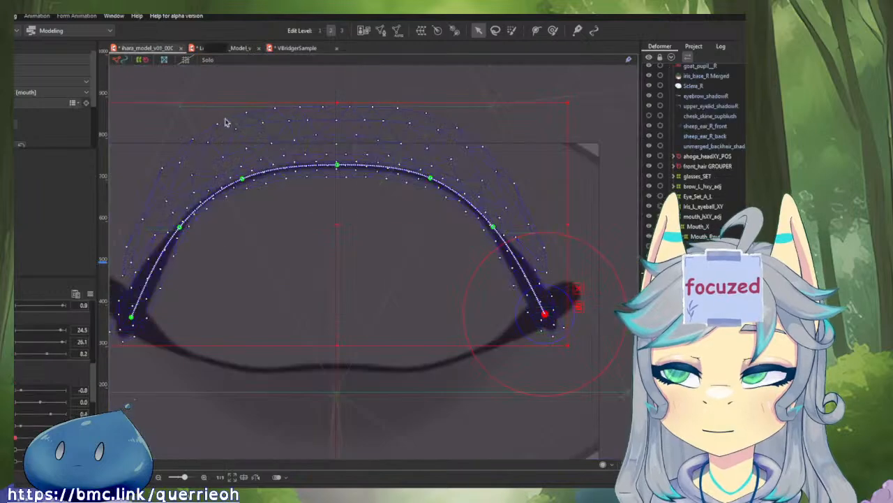
pyautogui.click(353, 364)
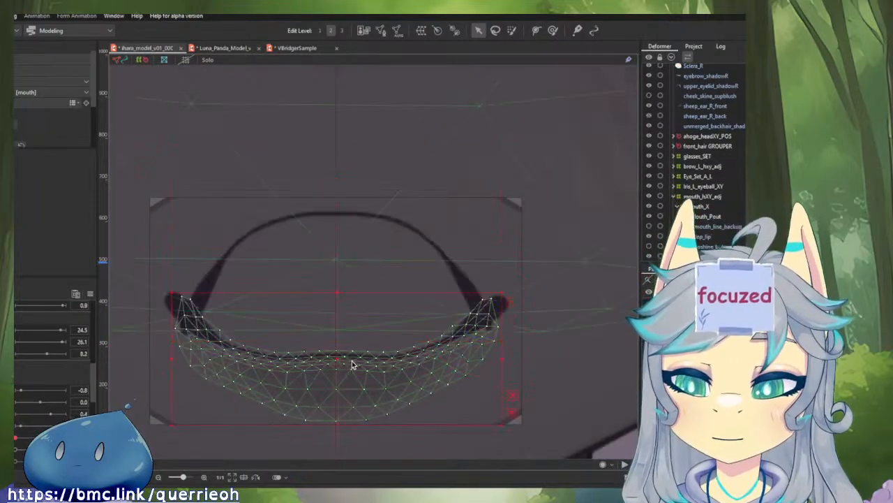
pyautogui.scroll(2, 486, 335)
pyautogui.scroll(-1, 698, 219)
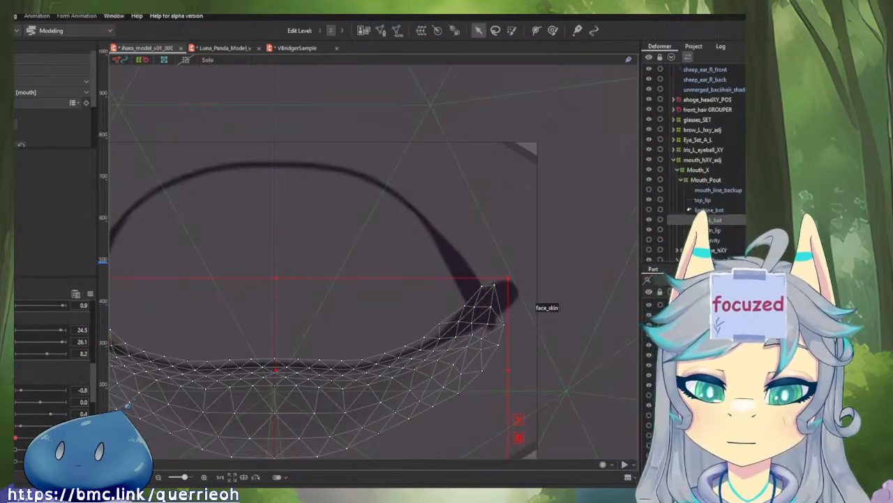
pyautogui.click(714, 231)
pyautogui.moveTo(509, 293); pyautogui.dragTo(568, 264)
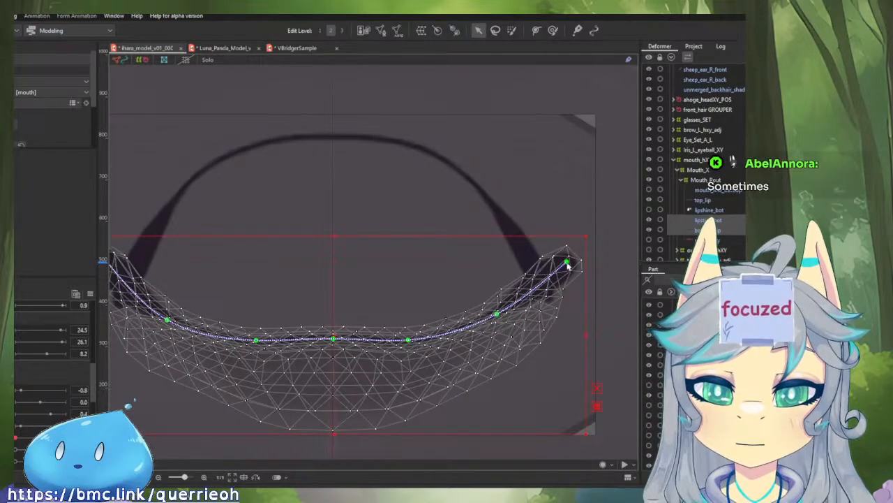
pyautogui.moveTo(587, 335); pyautogui.dragTo(577, 339)
# - Pull the right corner of the bottom lip down to the top lip's corner with the deform brush, at mouth form -1.0 and opening 1.0
pyautogui.scroll(-5, 28, 397)
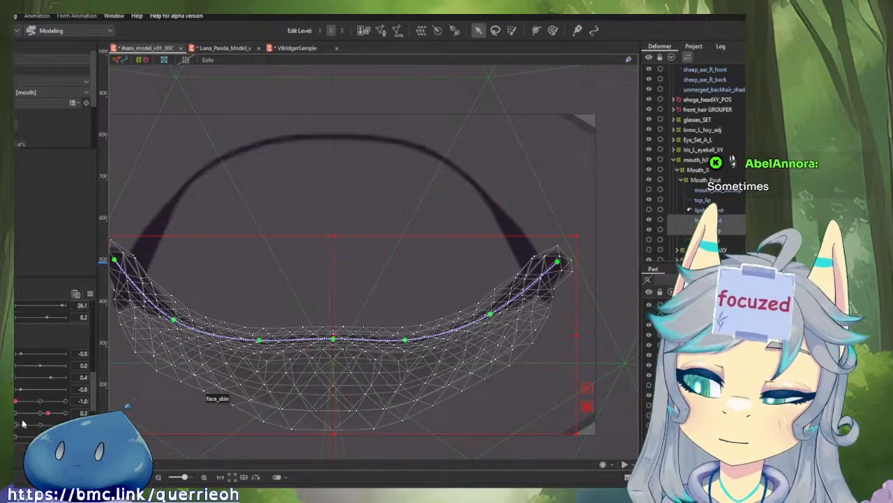
pyautogui.scroll(-5, 21, 395)
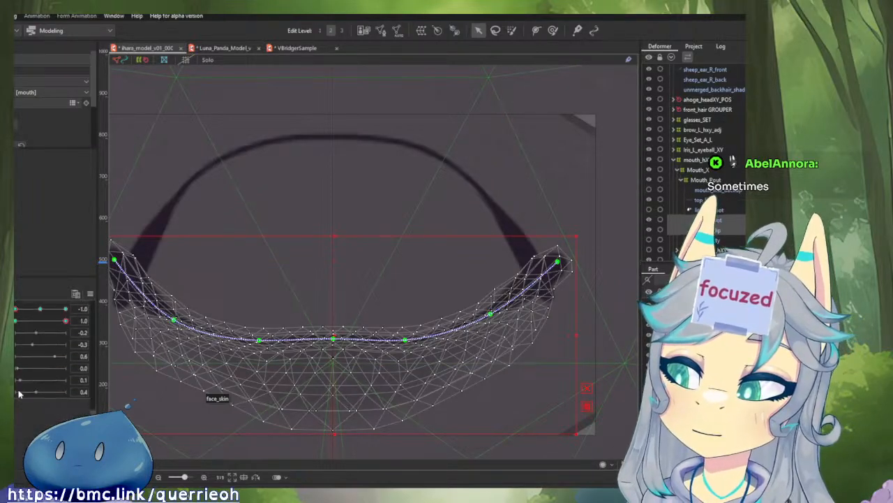
pyautogui.moveTo(66, 358); pyautogui.dragTo(97, 368)
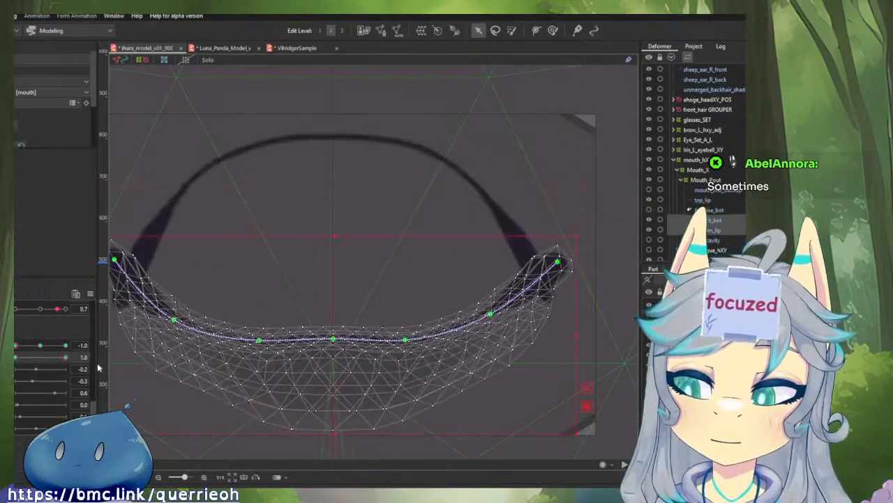
pyautogui.moveTo(28, 348)
pyautogui.mouseDown()
pyautogui.moveTo(79, 354)
pyautogui.moveTo(18, 347)
pyautogui.mouseUp()
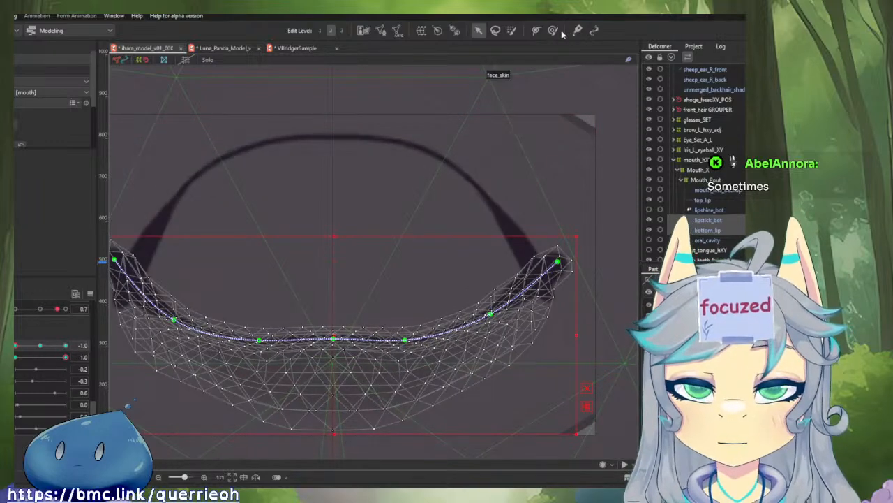
pyautogui.moveTo(561, 140); pyautogui.dragTo(466, 138)
pyautogui.moveTo(440, 260); pyautogui.dragTo(547, 298)
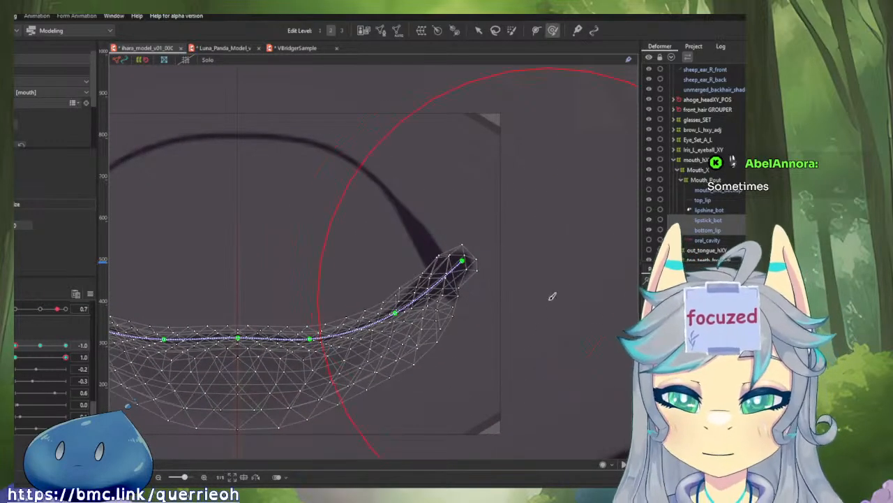
pyautogui.moveTo(544, 241)
pyautogui.mouseDown()
pyautogui.moveTo(466, 237)
pyautogui.moveTo(467, 255)
pyautogui.moveTo(490, 235)
pyautogui.moveTo(468, 255)
pyautogui.moveTo(473, 260)
pyautogui.moveTo(546, 243)
pyautogui.moveTo(548, 256)
pyautogui.moveTo(590, 235)
pyautogui.moveTo(582, 263)
pyautogui.moveTo(570, 242)
pyautogui.moveTo(551, 265)
pyautogui.moveTo(583, 250)
pyautogui.moveTo(574, 268)
pyautogui.moveTo(592, 264)
pyautogui.moveTo(567, 284)
pyautogui.moveTo(587, 274)
pyautogui.mouseUp()
pyautogui.scroll(-3, 522, 273)
pyautogui.scroll(2, 514, 283)
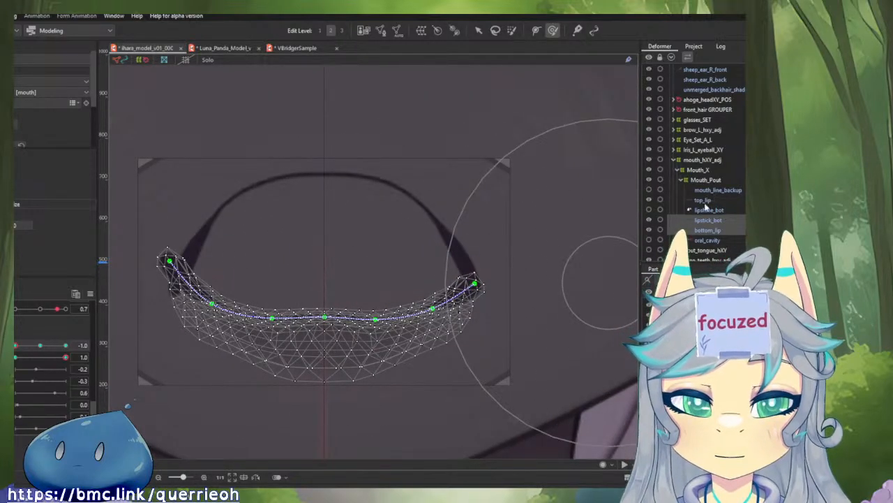
# - Add top_lip to the selection, set mouth opening to 0.0 and form to 1.0, and raise the lips' right corner slightly
pyautogui.keyDown('ctrl'); pyautogui.click(704, 201); pyautogui.keyUp('ctrl')
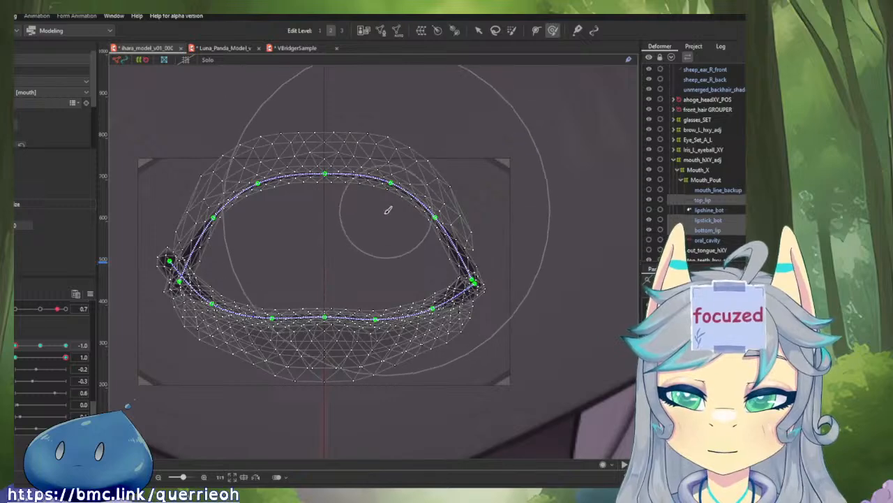
pyautogui.scroll(-5, 450, 341)
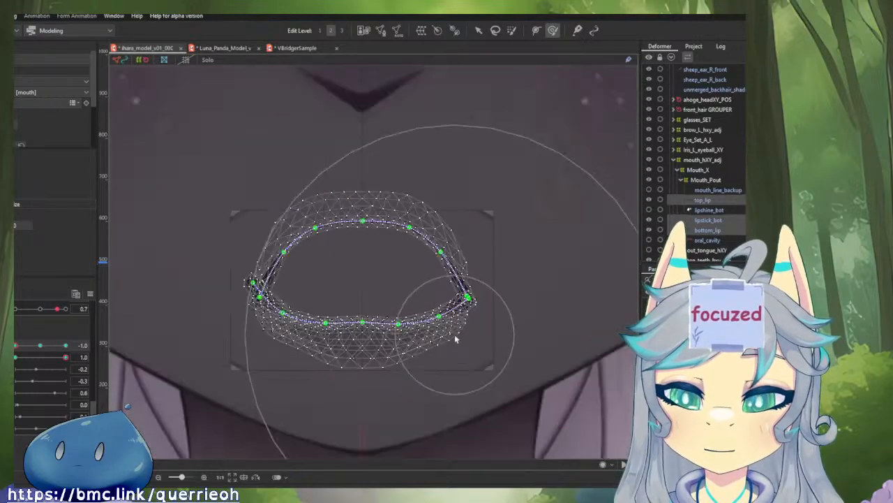
pyautogui.scroll(3, 427, 363)
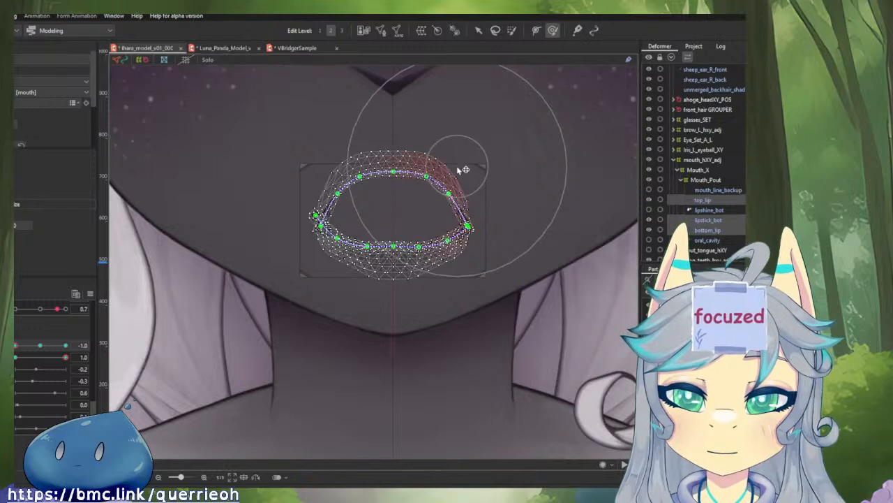
pyautogui.moveTo(66, 357); pyautogui.dragTo(15, 357)
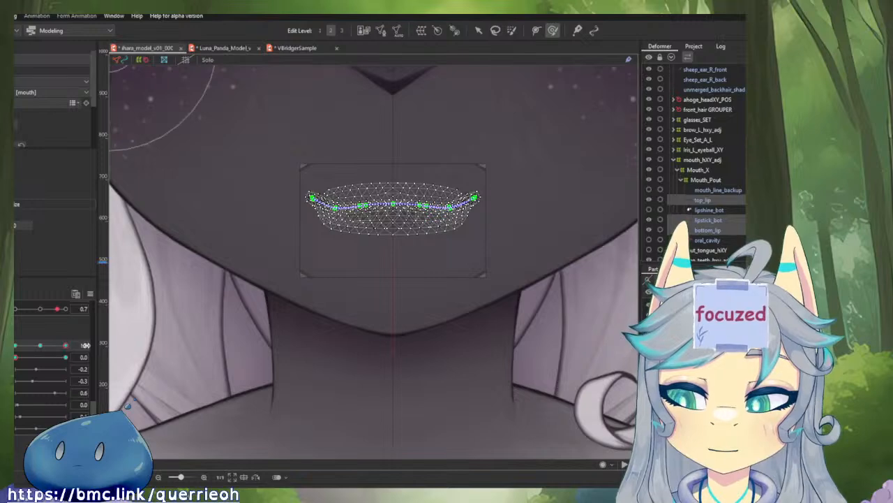
pyautogui.scroll(5, 377, 244)
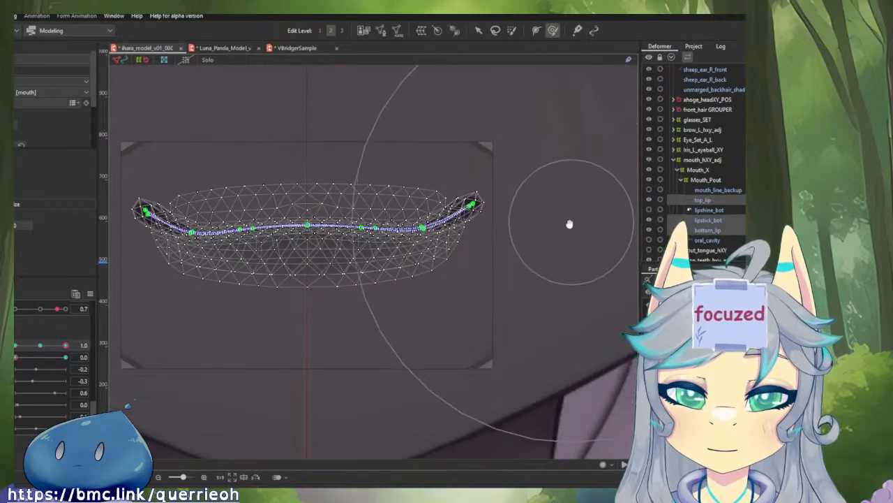
pyautogui.moveTo(570, 223); pyautogui.dragTo(579, 256)
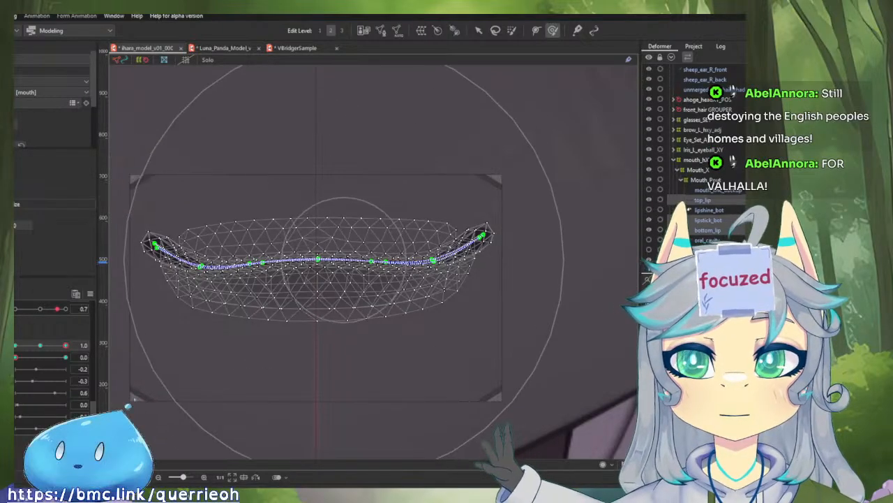
pyautogui.moveTo(345, 273); pyautogui.dragTo(301, 279)
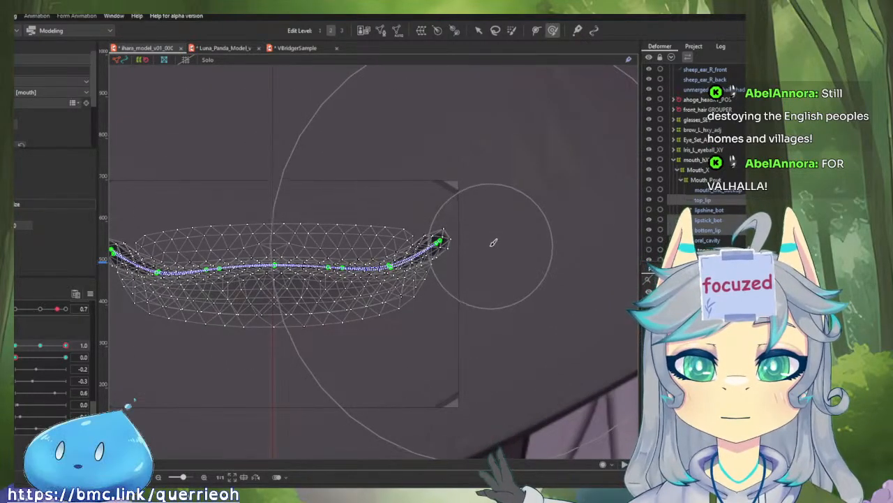
pyautogui.moveTo(488, 245); pyautogui.dragTo(460, 262)
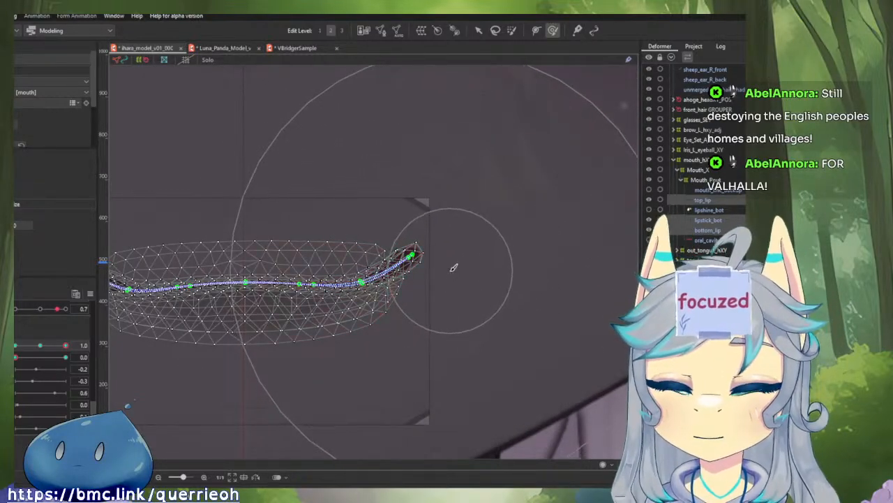
pyautogui.moveTo(439, 270); pyautogui.dragTo(523, 255)
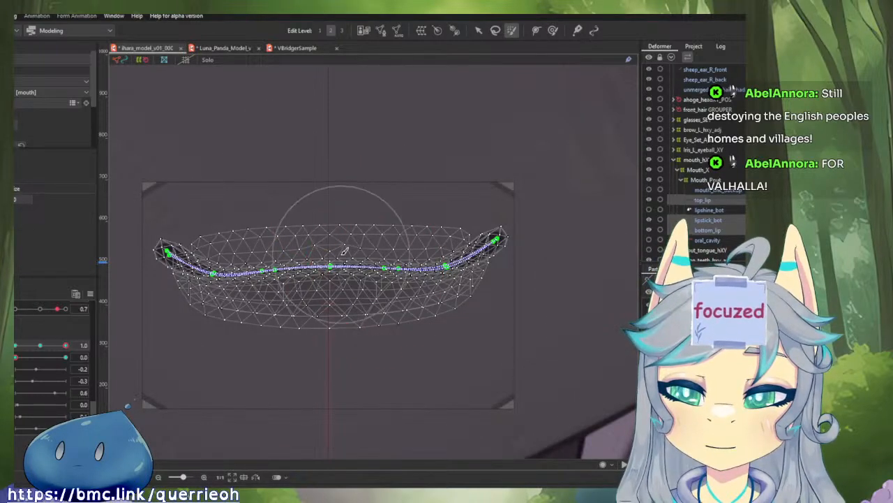
# - Nudge the middle path points of both lips onto the vertical centre line in the closed smile with the deform brush
pyautogui.scroll(4, 331, 267)
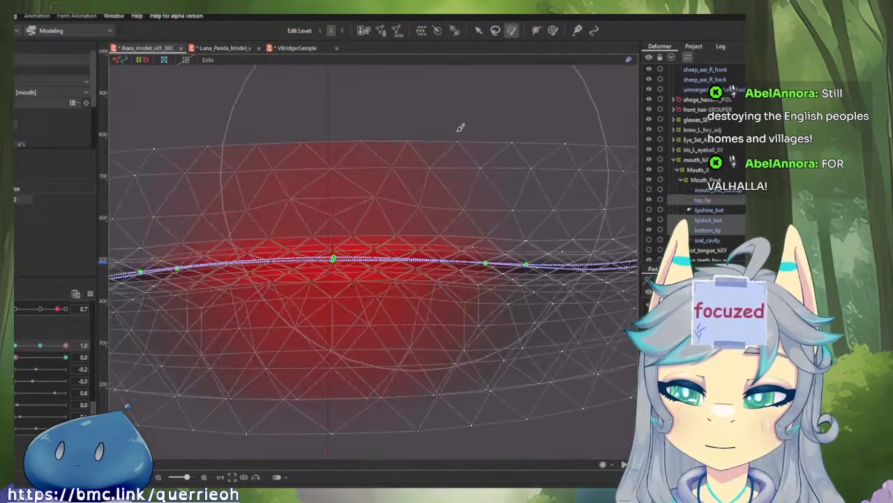
pyautogui.press('b')
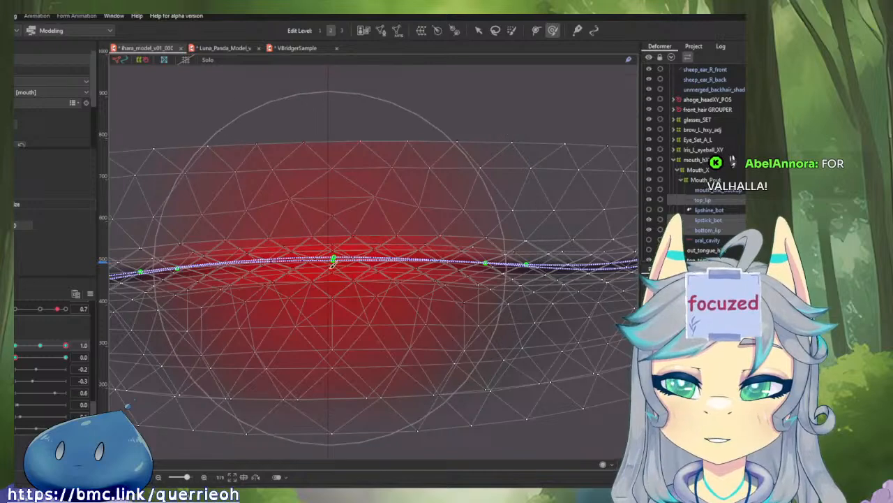
pyautogui.scroll(2, 342, 252)
pyautogui.moveTo(342, 252); pyautogui.dragTo(318, 265)
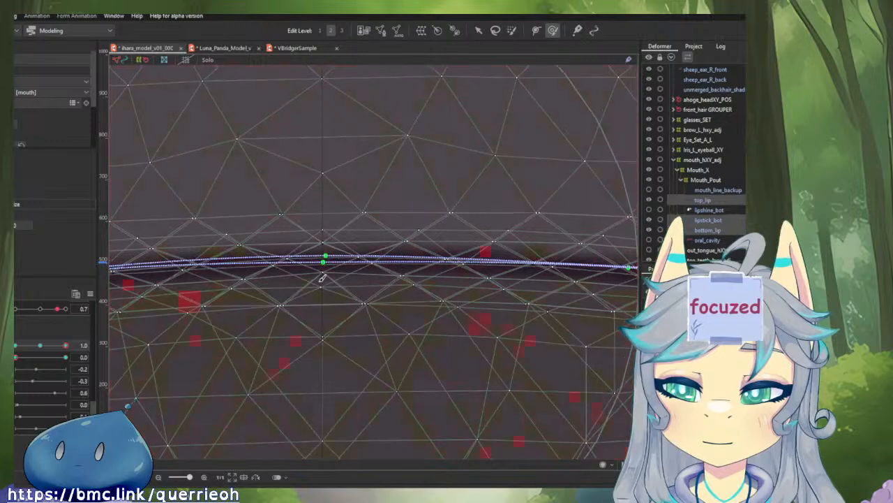
# - Reduce the brush size and lower the middle of both lips to flatten the closed smile
pyautogui.scroll(-5, 322, 286)
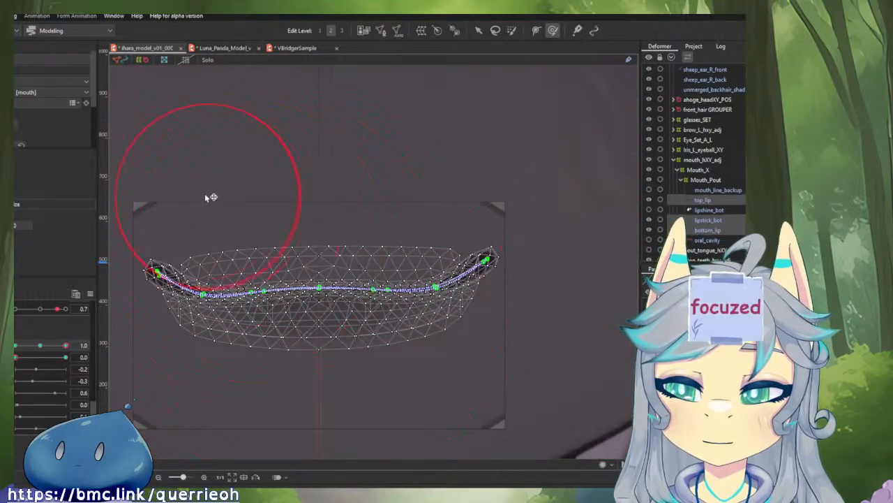
pyautogui.press('[')
pyautogui.scroll(3, 320, 286)
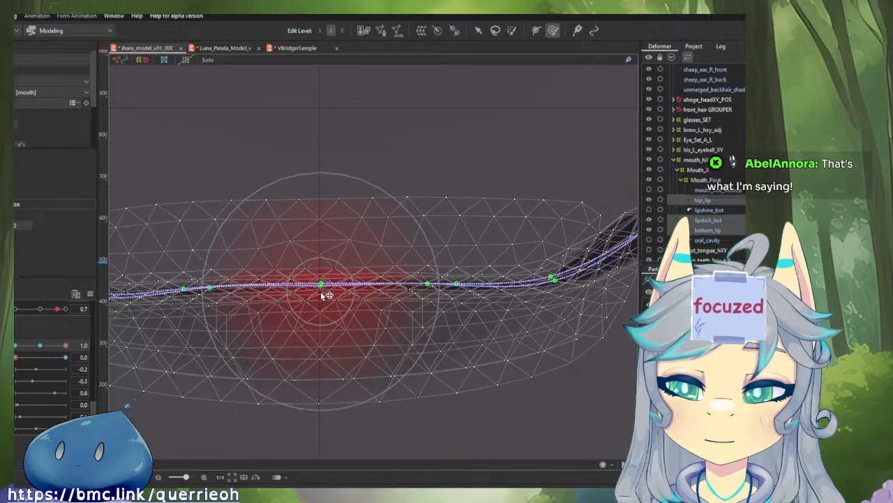
pyautogui.scroll(3, 319, 293)
pyautogui.moveTo(319, 292)
pyautogui.mouseDown()
pyautogui.moveTo(323, 277)
pyautogui.moveTo(321, 296)
pyautogui.mouseUp()
pyautogui.scroll(-4, 318, 296)
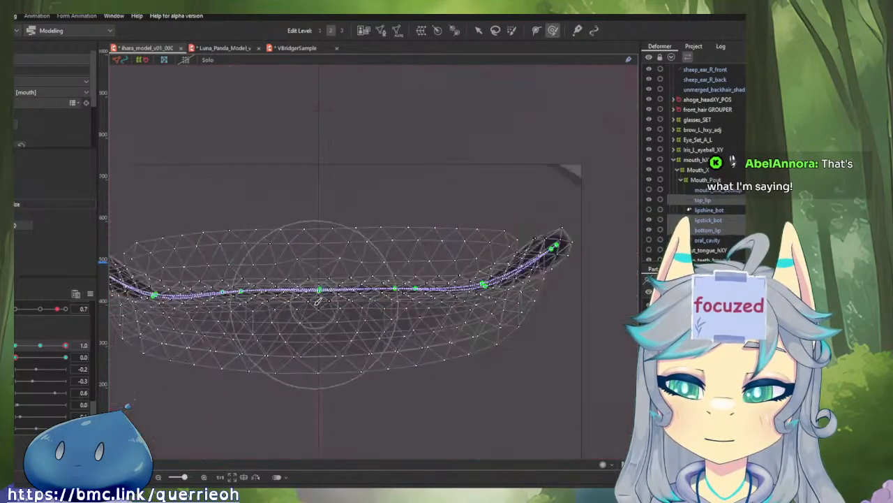
pyautogui.moveTo(68, 345)
pyautogui.mouseDown()
pyautogui.moveTo(49, 345)
pyautogui.moveTo(79, 345)
pyautogui.mouseUp()
pyautogui.scroll(3, 351, 323)
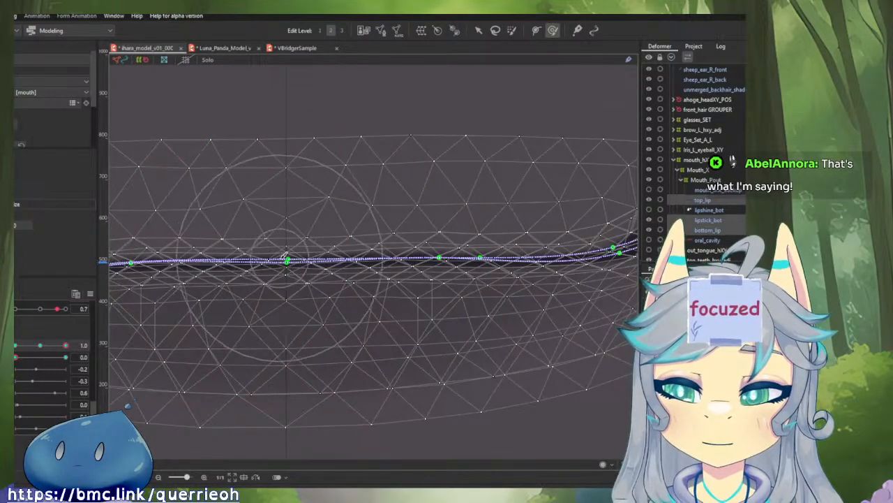
pyautogui.moveTo(286, 262); pyautogui.dragTo(286, 266)
# - Set mouth form to -1.0 and brush the right corner of both lips downward to shape the closed frown
pyautogui.moveTo(65, 345); pyautogui.dragTo(15, 344)
pyautogui.scroll(-3, 407, 259)
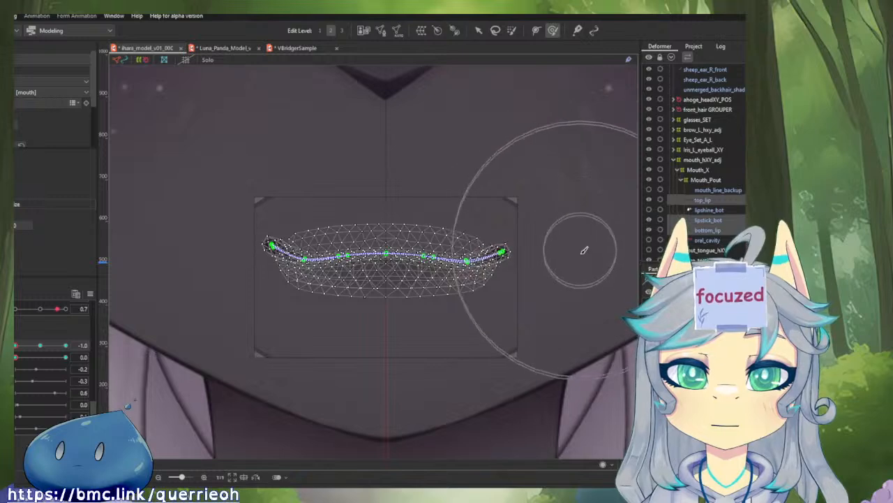
pyautogui.moveTo(579, 268); pyautogui.dragTo(578, 304)
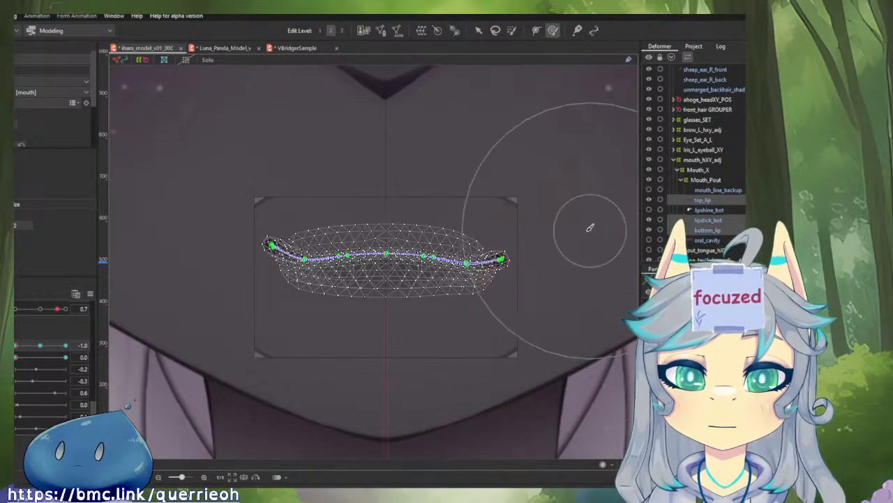
pyautogui.scroll(3, 590, 227)
pyautogui.moveTo(508, 246); pyautogui.dragTo(529, 286)
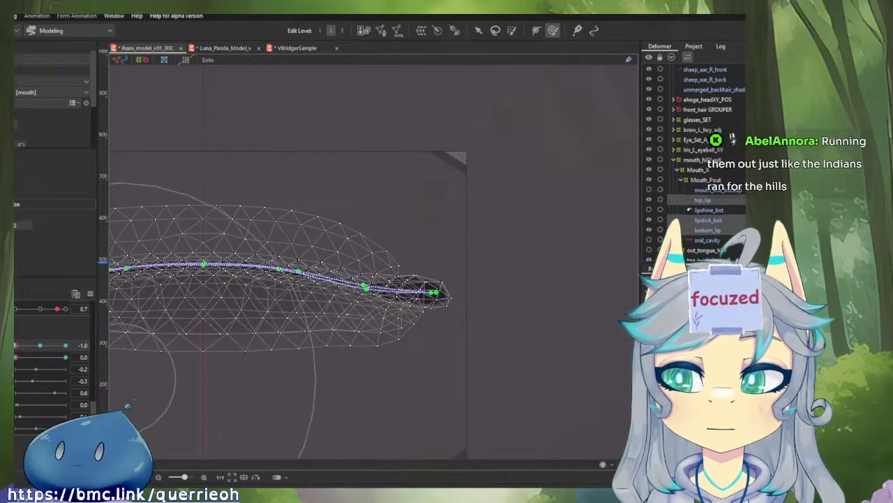
pyautogui.moveTo(432, 292); pyautogui.dragTo(443, 228)
pyautogui.moveTo(65, 345); pyautogui.dragTo(15, 345)
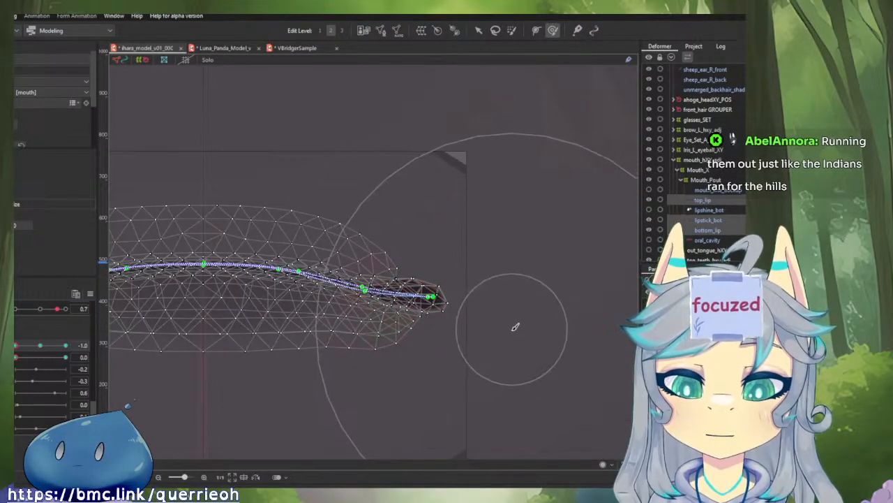
pyautogui.scroll(-5, 399, 343)
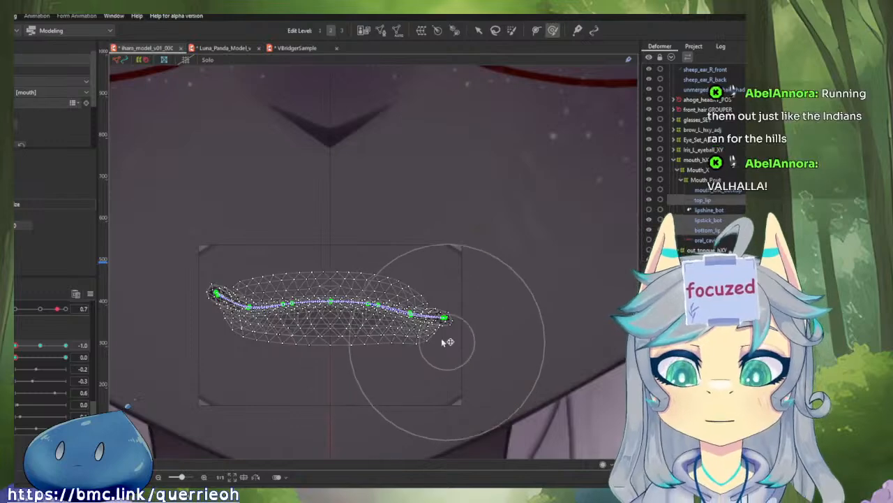
pyautogui.scroll(2, 366, 307)
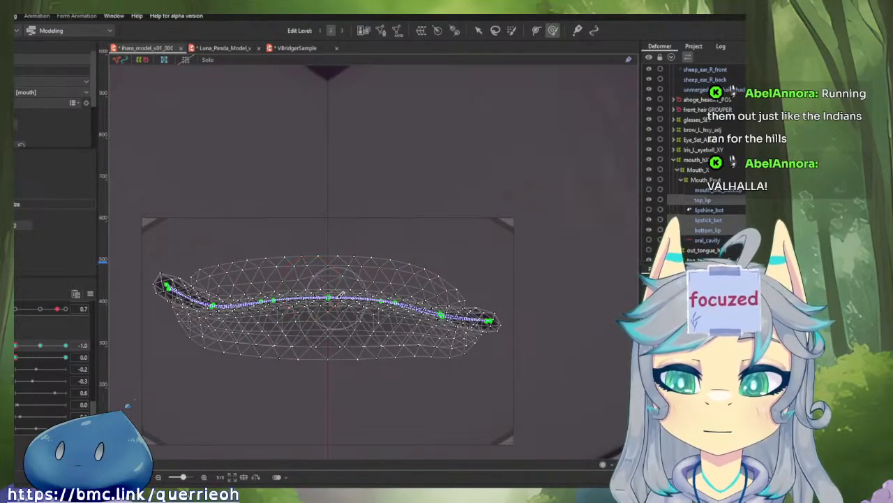
# - Reduce the deform brush size and bring the middle path points of both lips together on the centre line in the closed frown
pyautogui.scroll(2, 339, 299)
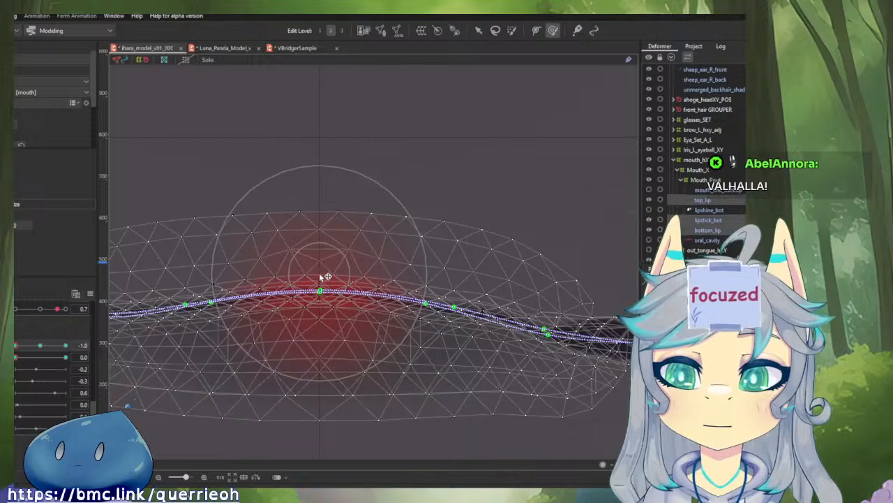
pyautogui.moveTo(321, 278)
pyautogui.mouseDown()
pyautogui.moveTo(342, 294)
pyautogui.moveTo(321, 281)
pyautogui.moveTo(323, 271)
pyautogui.mouseUp()
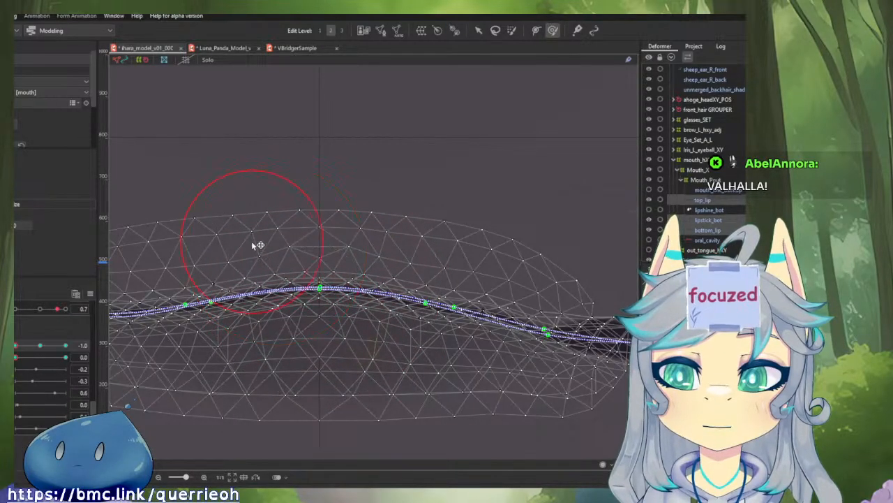
pyautogui.moveTo(254, 245); pyautogui.dragTo(231, 231)
pyautogui.scroll(4, 312, 271)
pyautogui.moveTo(336, 301); pyautogui.dragTo(333, 316)
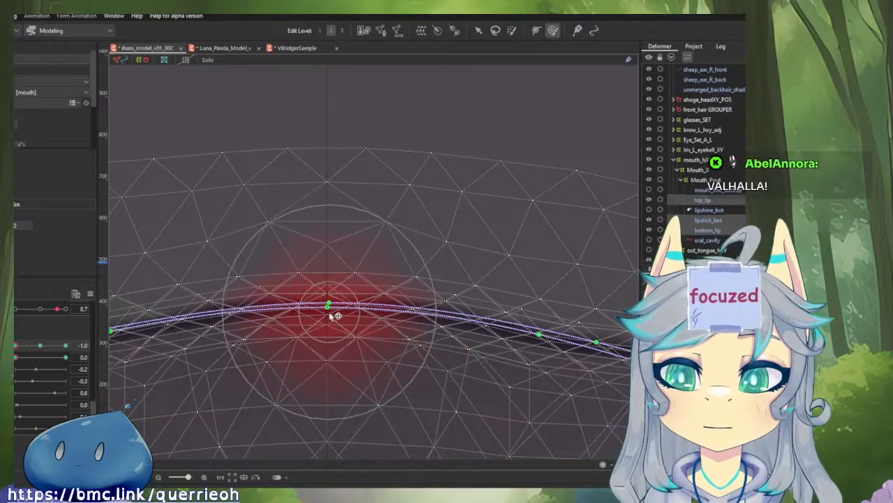
pyautogui.moveTo(330, 306)
pyautogui.mouseDown()
pyautogui.moveTo(325, 321)
pyautogui.moveTo(296, 314)
pyautogui.moveTo(331, 308)
pyautogui.mouseUp()
pyautogui.hotkey('ctrl', 'z')
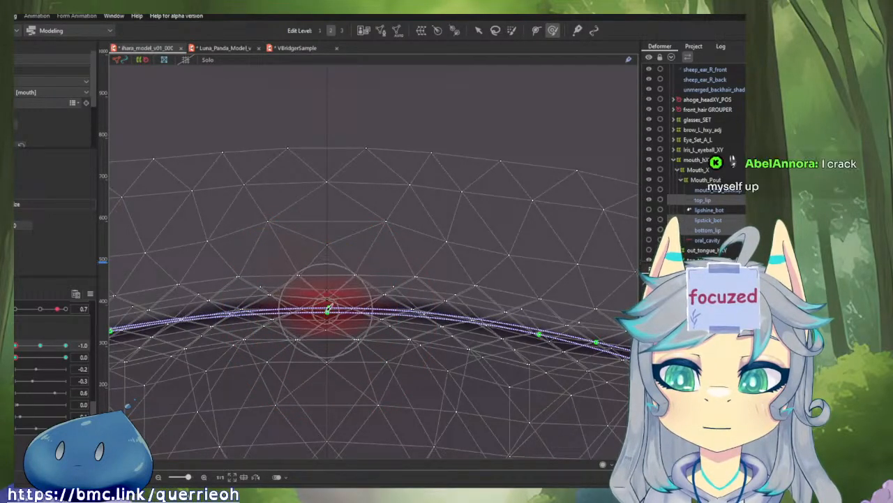
pyautogui.scroll(-3, 328, 311)
# - Scrub the mouth form parameter down to -1.0 and examine the right corner of the closed frown
pyautogui.moveTo(40, 346); pyautogui.dragTo(15, 346)
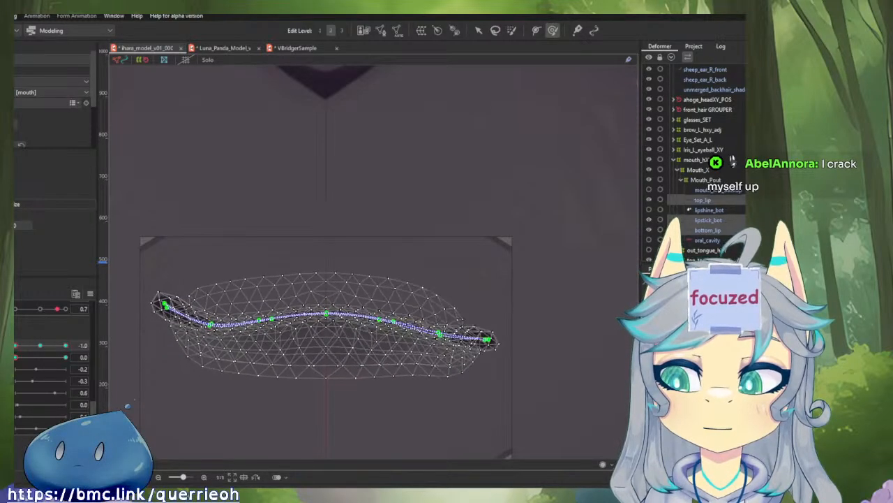
pyautogui.scroll(2, 514, 344)
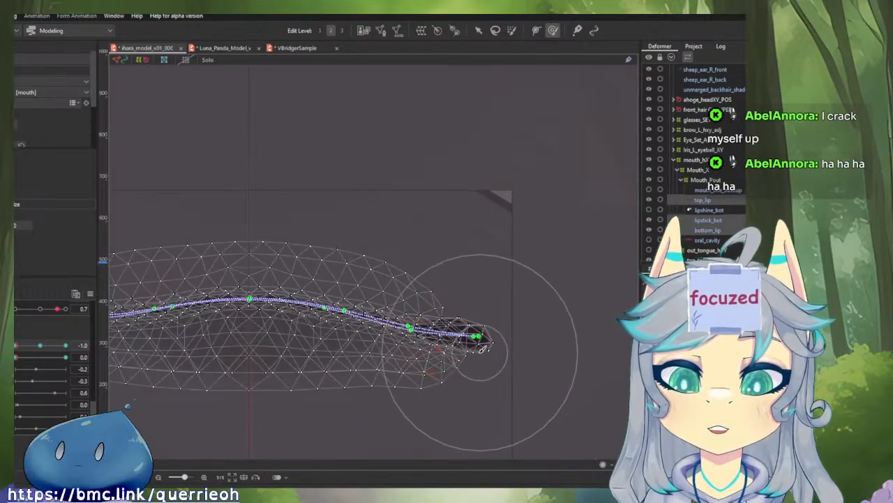
pyautogui.moveTo(527, 354); pyautogui.dragTo(506, 320)
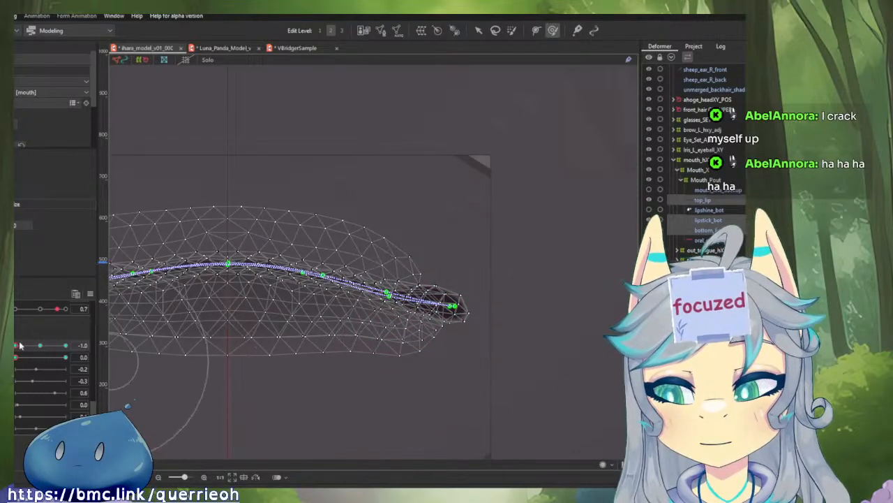
pyautogui.moveTo(19, 345)
pyautogui.mouseDown()
pyautogui.moveTo(76, 355)
pyautogui.moveTo(12, 351)
pyautogui.moveTo(106, 354)
pyautogui.moveTo(13, 351)
pyautogui.mouseUp()
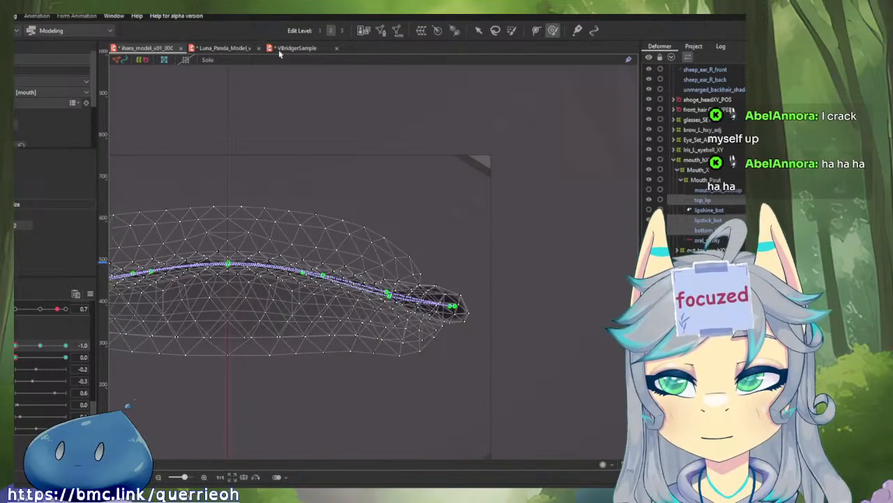
# - Switch to the VBridgerSample model, reset its parameters to default values and set mouth form to -1.0 to examine its closed frown
pyautogui.click(279, 49)
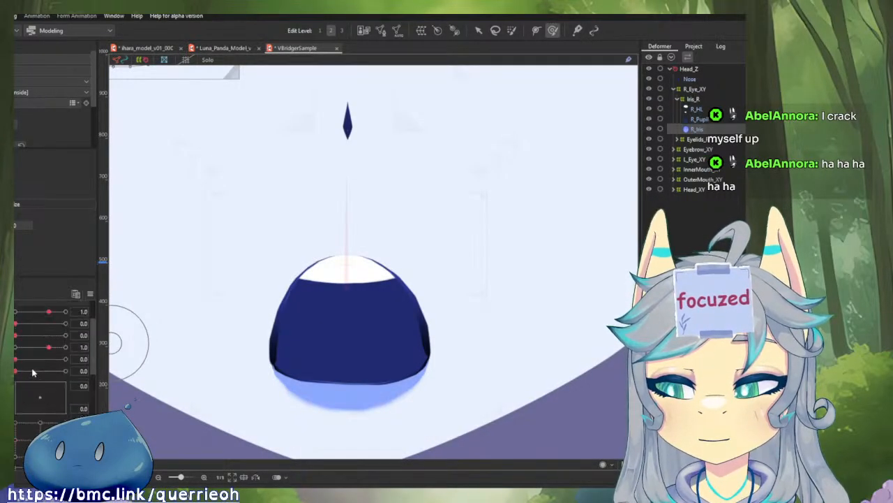
pyautogui.scroll(2, 33, 368)
pyautogui.click(86, 294)
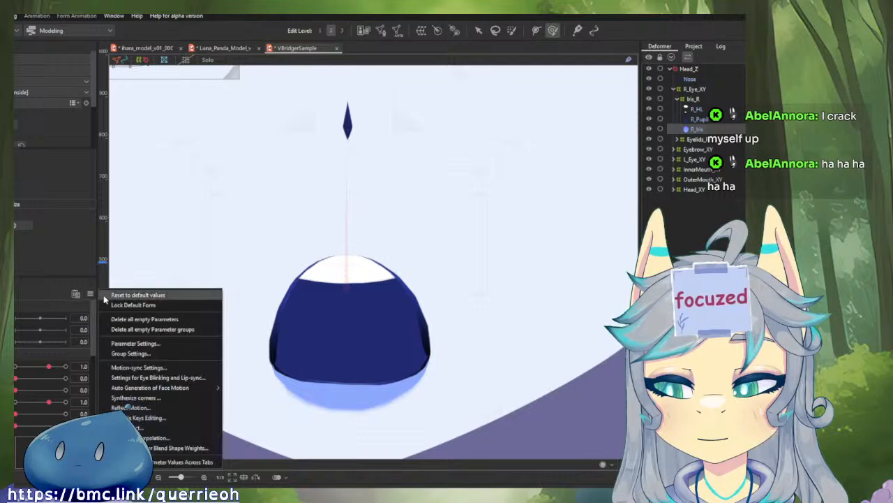
pyautogui.click(125, 296)
pyautogui.scroll(3, 38, 357)
pyautogui.scroll(3, 38, 357)
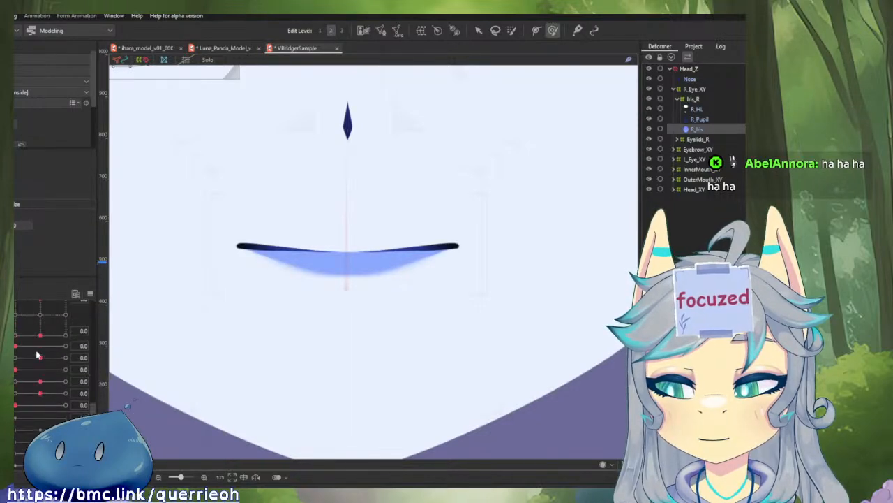
pyautogui.moveTo(43, 407); pyautogui.dragTo(13, 427)
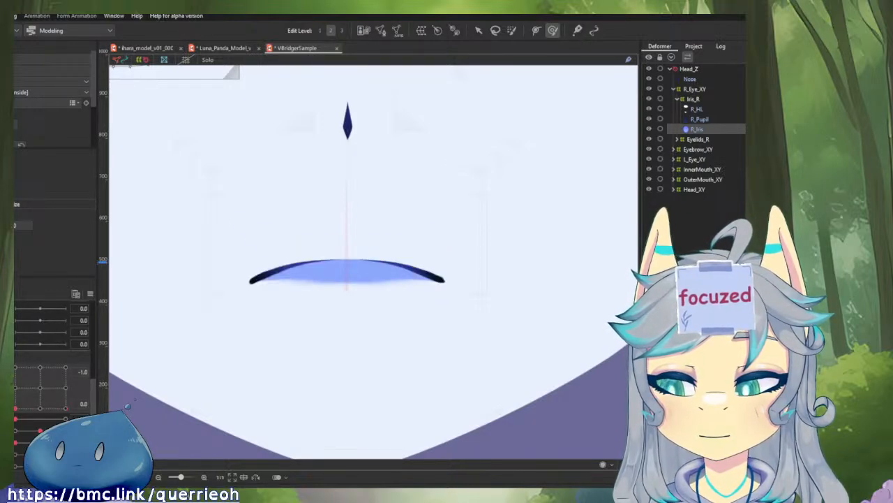
# - Return to the character model and brush the right corner of both lips further down in the closed frown
pyautogui.click(133, 49)
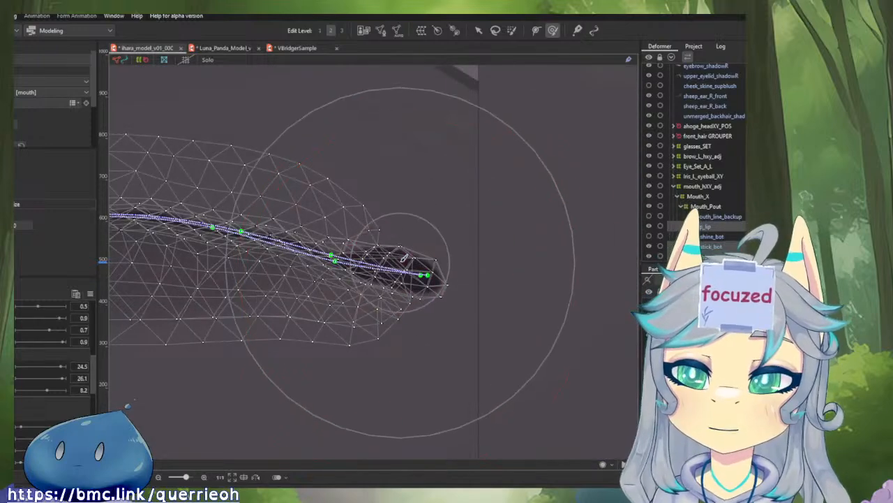
pyautogui.moveTo(404, 259); pyautogui.dragTo(415, 277)
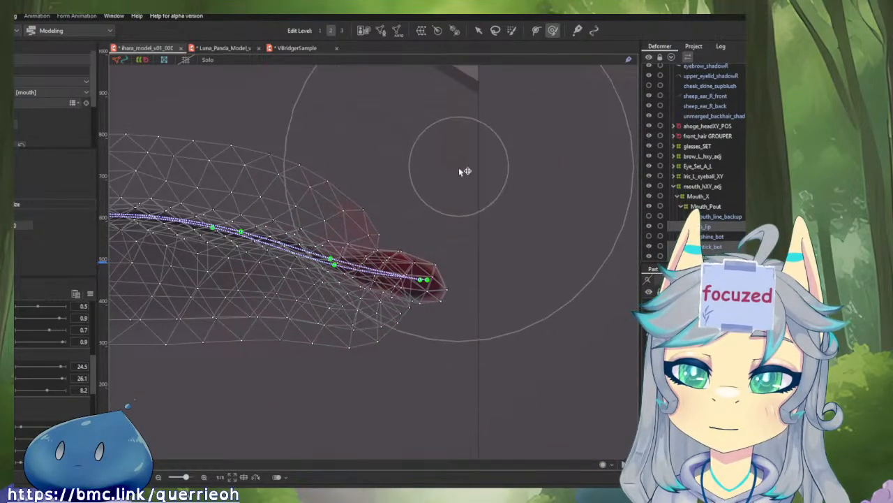
pyautogui.moveTo(465, 171)
pyautogui.mouseDown()
pyautogui.moveTo(520, 174)
pyautogui.moveTo(511, 188)
pyautogui.moveTo(478, 173)
pyautogui.moveTo(481, 202)
pyautogui.mouseUp()
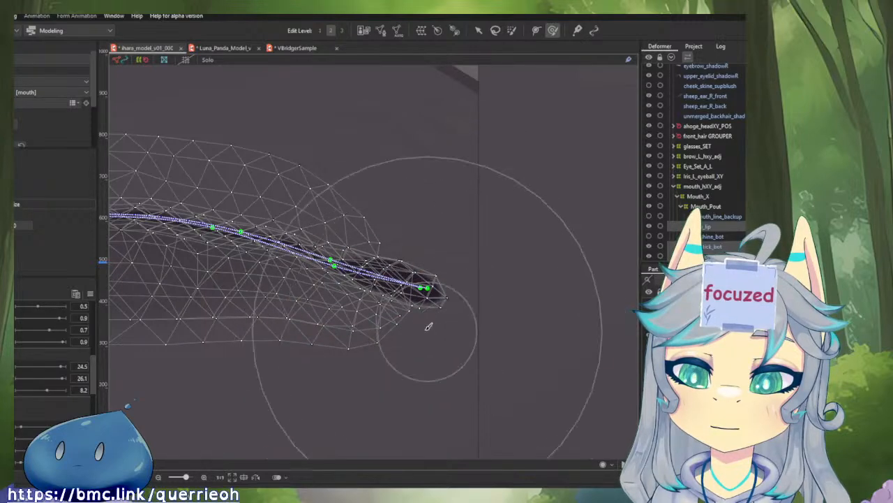
pyautogui.scroll(-5, 429, 326)
pyautogui.scroll(3, 298, 319)
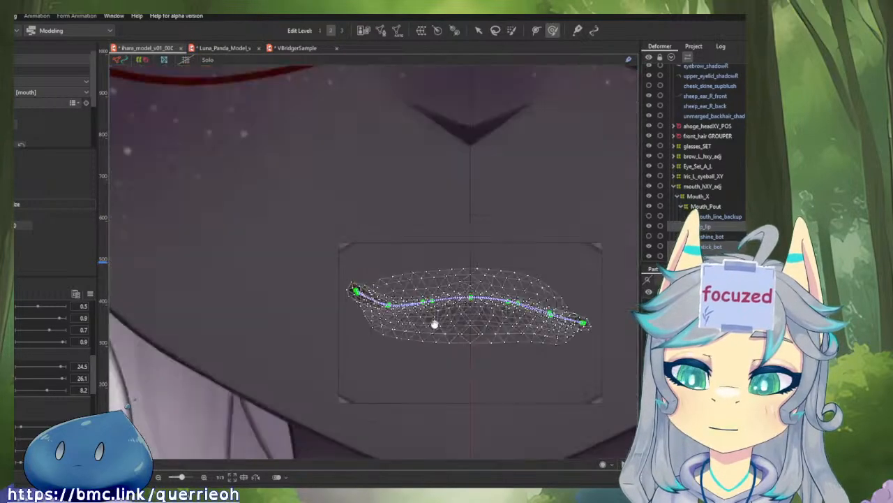
pyautogui.moveTo(434, 324); pyautogui.dragTo(363, 295)
# - Select the right-half vertices of both lips and add three keys to the parameter after mouth opening, set to 1.0
pyautogui.press('v')
pyautogui.scroll(5, 430, 252)
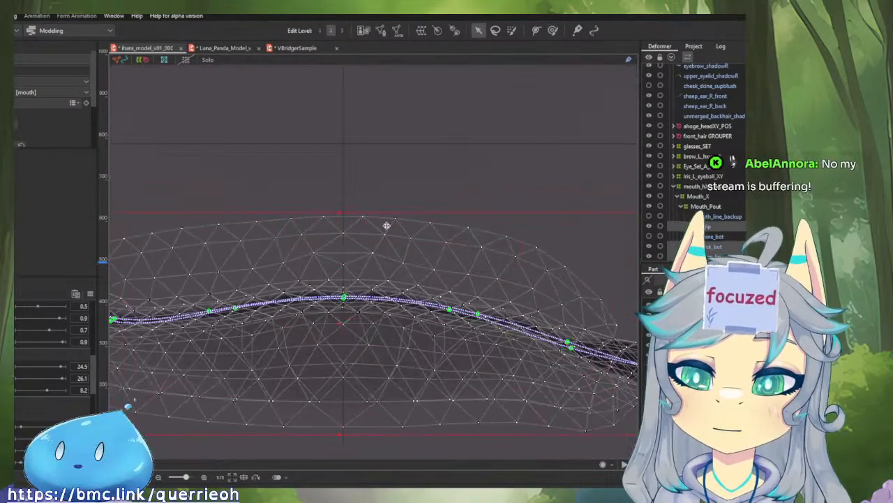
pyautogui.scroll(-3, 351, 200)
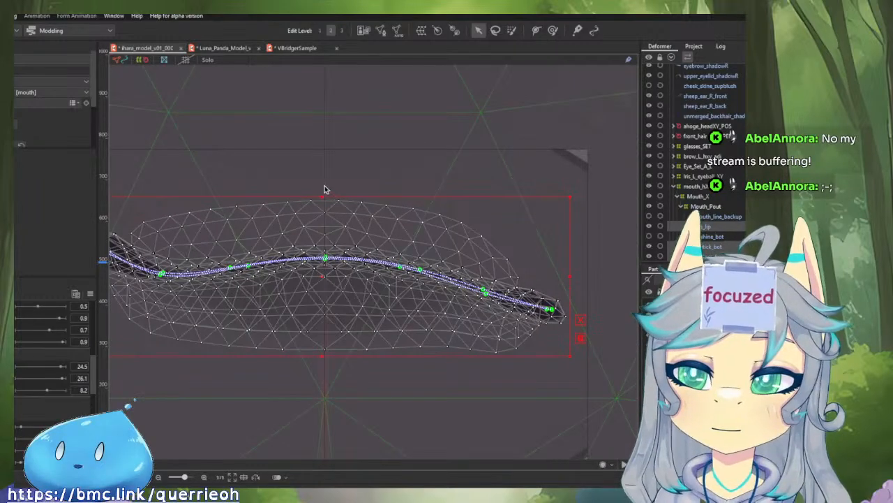
pyautogui.moveTo(324, 185); pyautogui.dragTo(625, 410)
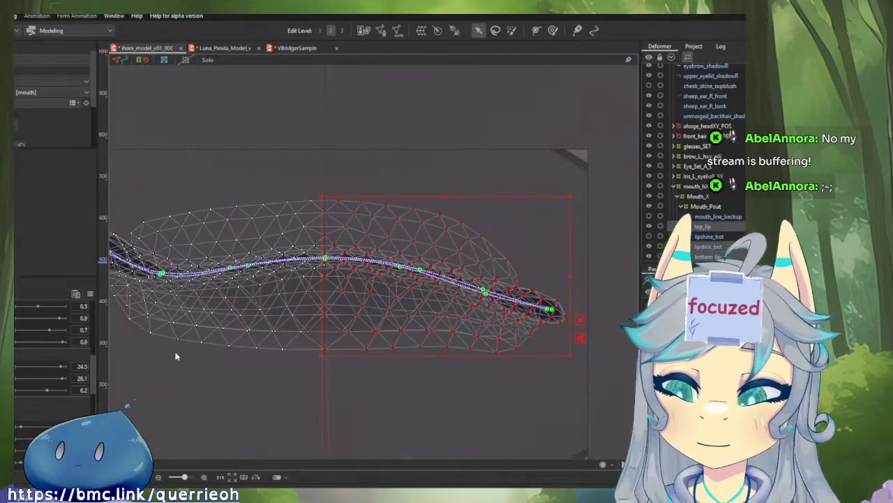
pyautogui.scroll(-5, 39, 346)
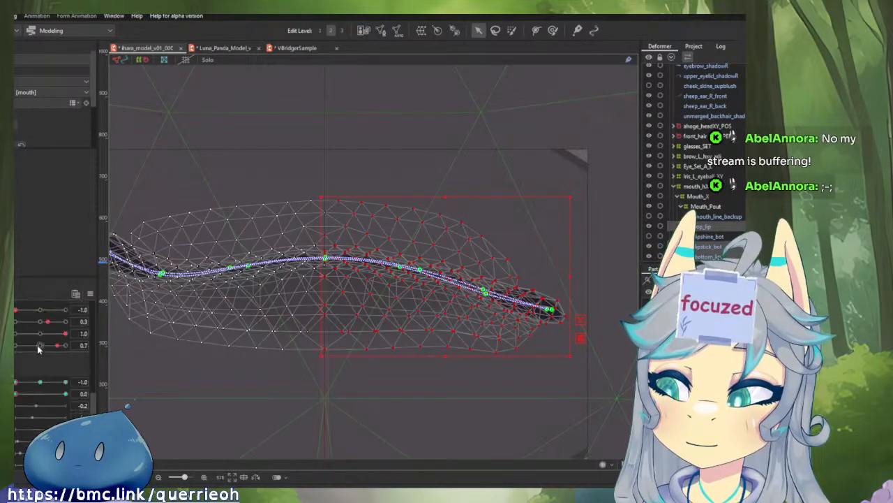
pyautogui.scroll(-2, 37, 345)
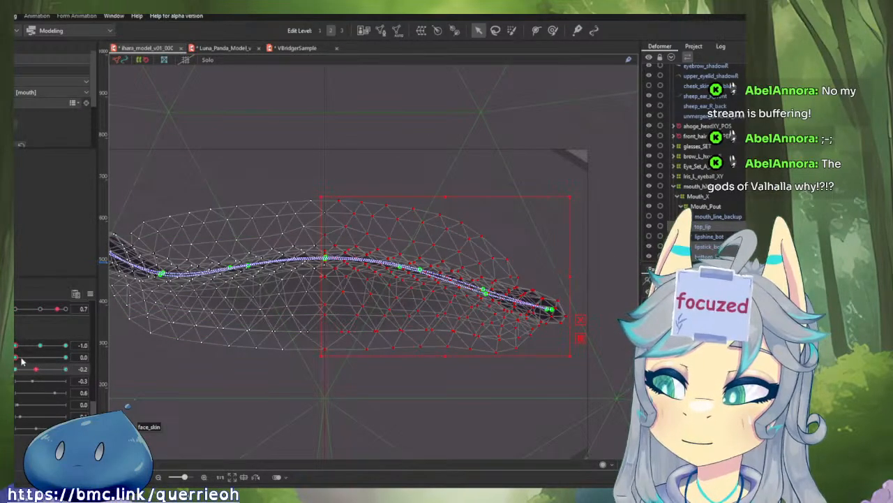
pyautogui.moveTo(36, 369); pyautogui.dragTo(64, 368)
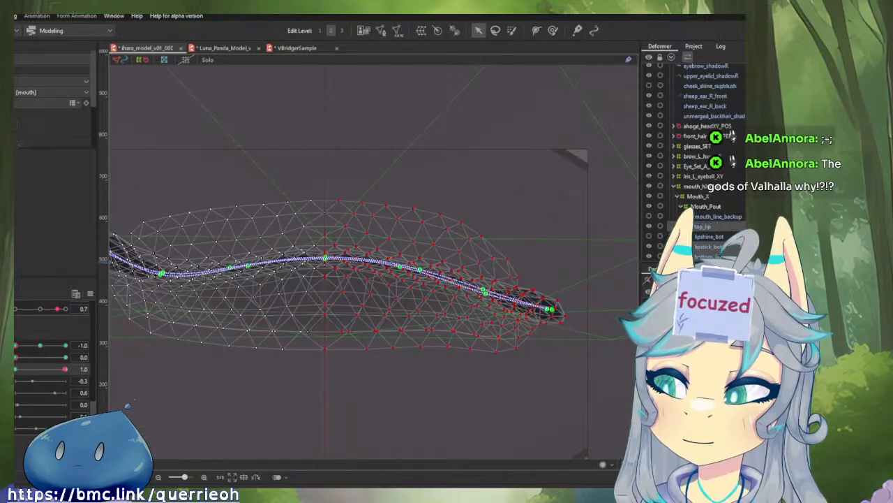
pyautogui.click(62, 371)
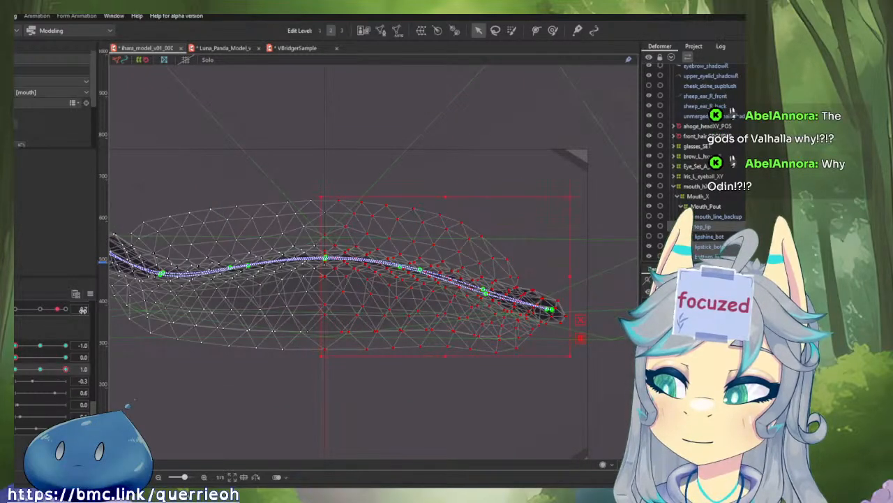
# - Reflect the motion of the selected right half and set the helper parameter to -1.0 to mirror the closed frown
pyautogui.click(90, 295)
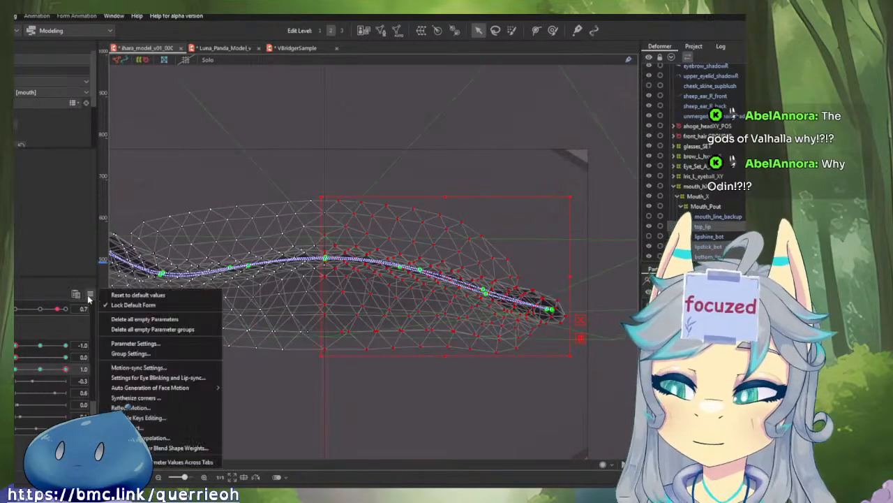
pyautogui.click(138, 407)
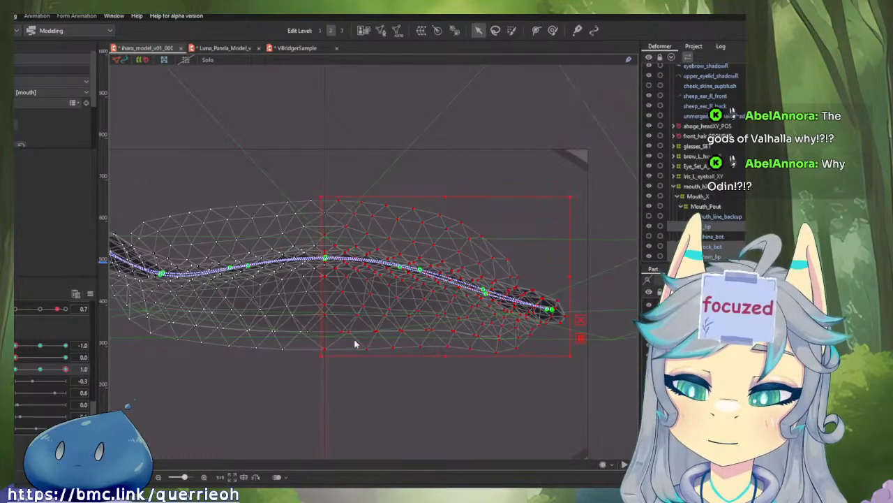
pyautogui.moveTo(59, 373); pyautogui.dragTo(19, 370)
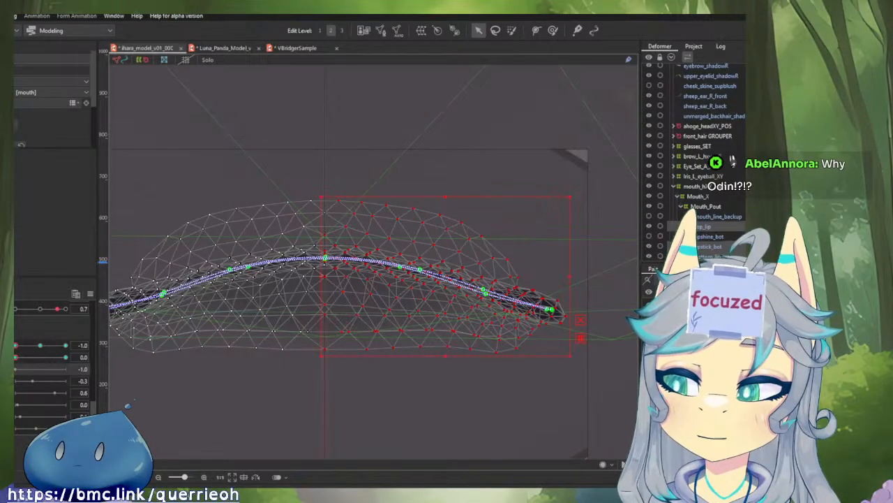
# - Set mouth form to 0.0, key the helper parameter again and reflect the motion of the neutral closed lips
pyautogui.click(39, 345)
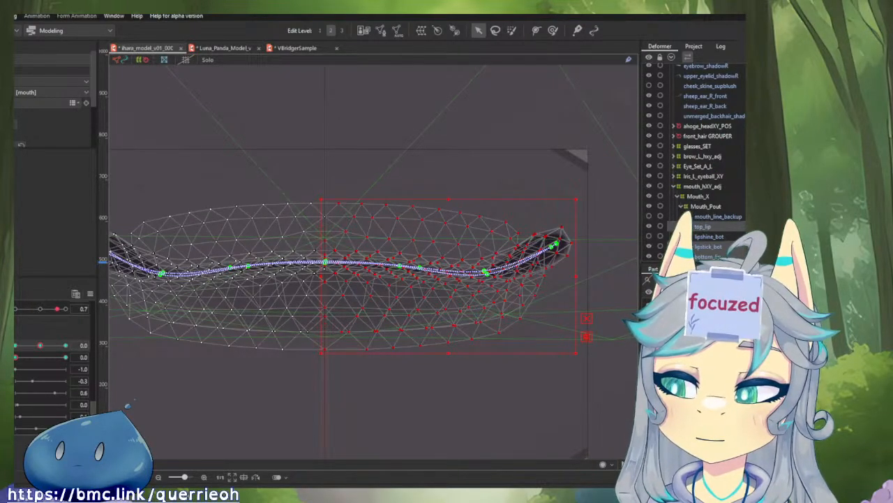
pyautogui.click(42, 371)
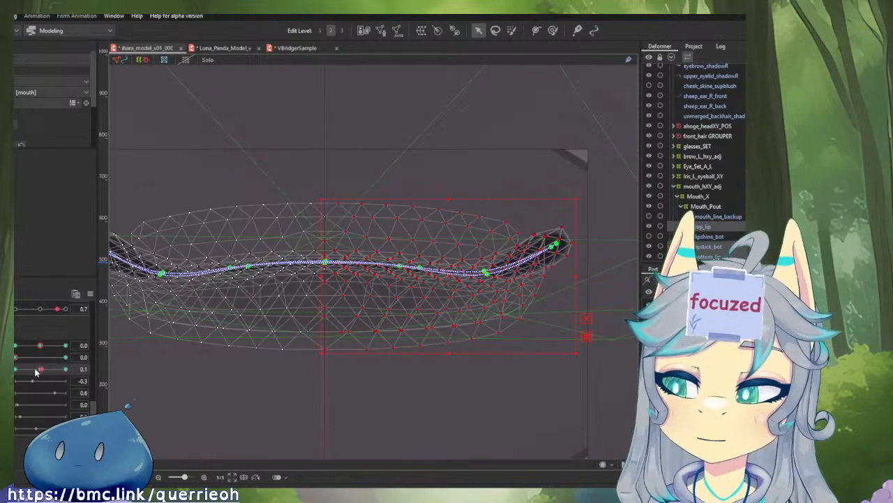
pyautogui.click(89, 294)
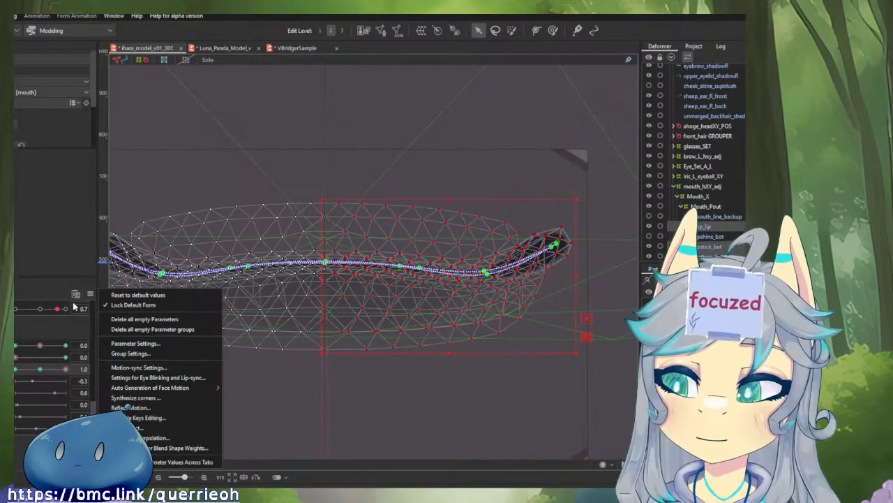
pyautogui.click(54, 363)
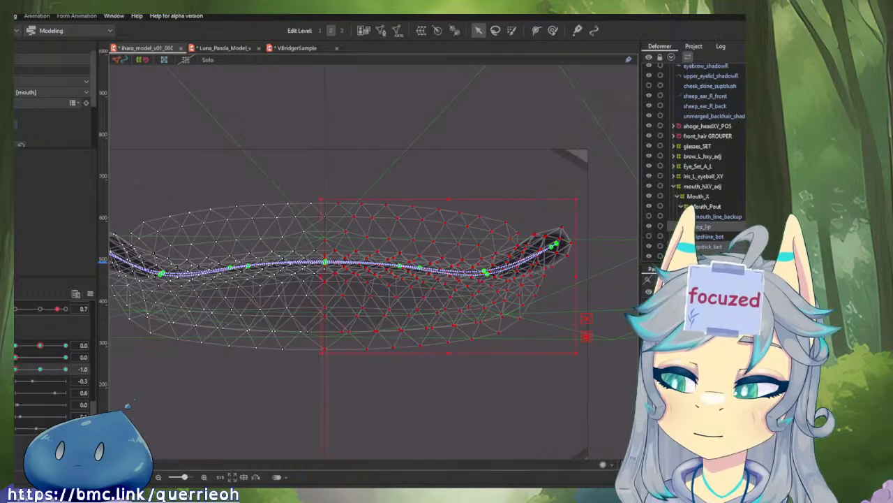
pyautogui.click(89, 294)
pyautogui.click(128, 405)
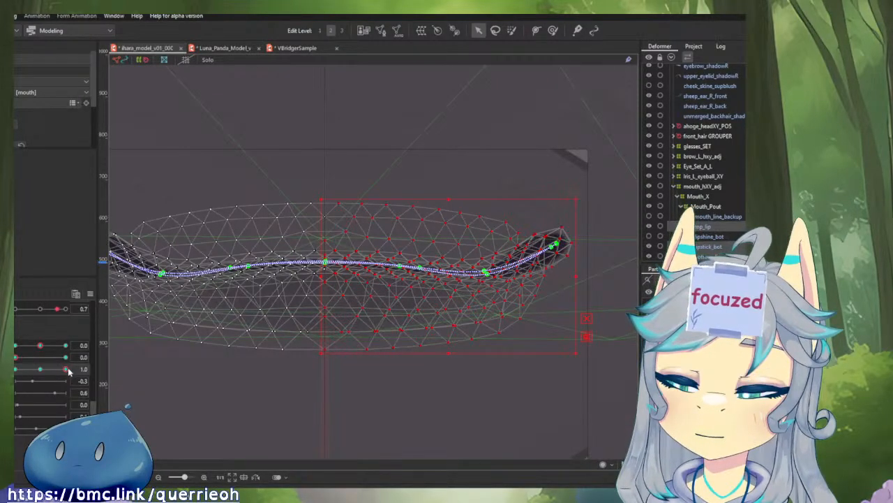
pyautogui.click(89, 294)
pyautogui.click(139, 407)
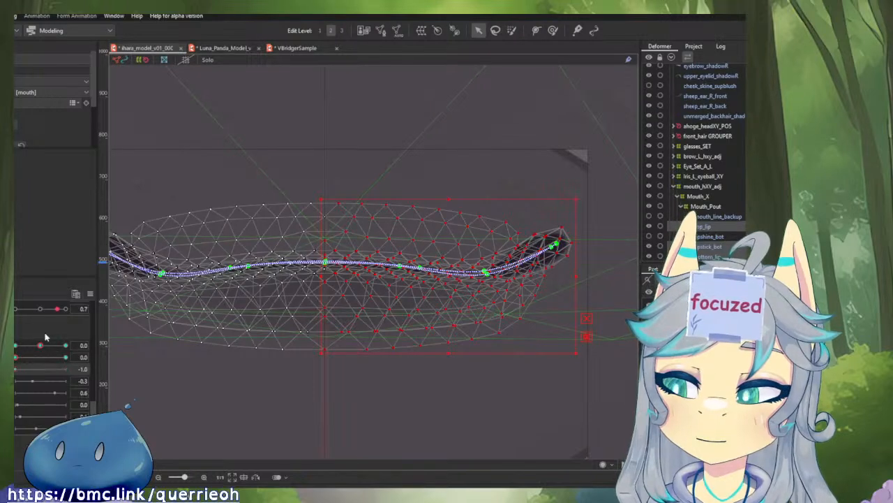
# - Set mouth form to 1.0, add keys to the helper parameter and reflect the motion of the closed smile
pyautogui.click(63, 344)
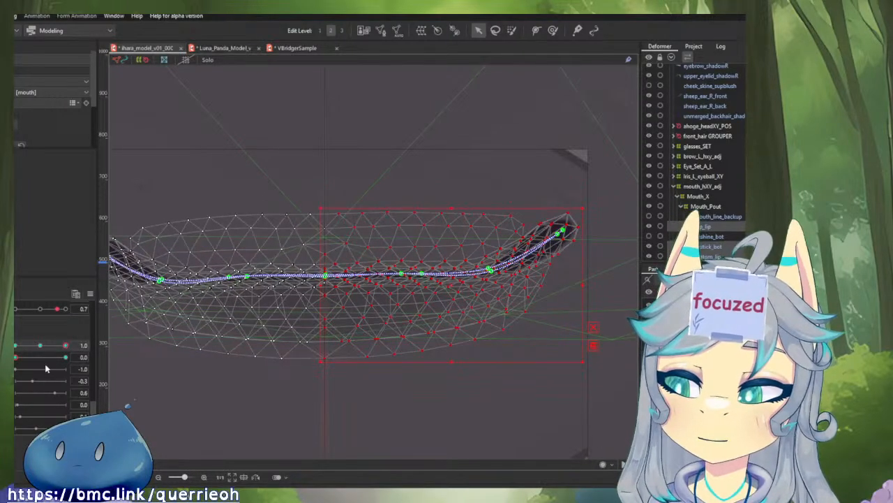
pyautogui.click(44, 370)
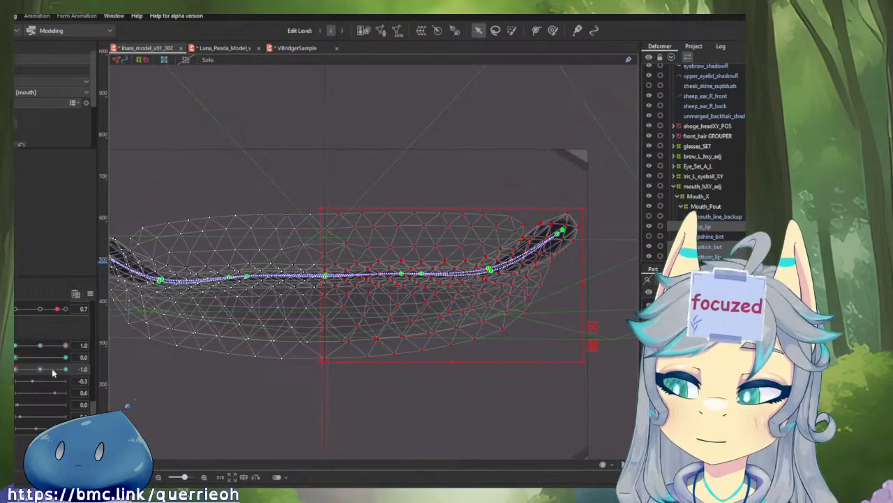
pyautogui.click(90, 296)
pyautogui.click(126, 409)
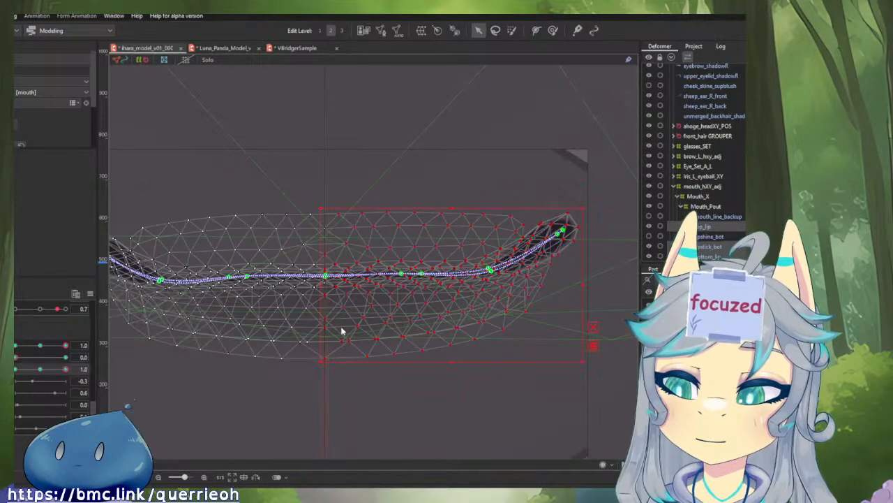
# - Set mouth opening to 1.0, key the helper parameter, reflect the open smile's right-half motion and set the helper to -1.0
pyautogui.moveTo(53, 368); pyautogui.dragTo(16, 368)
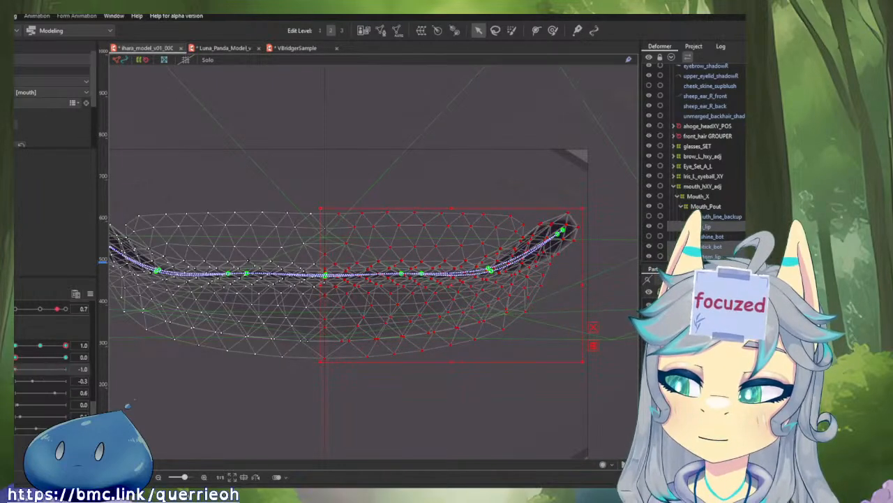
pyautogui.click(60, 361)
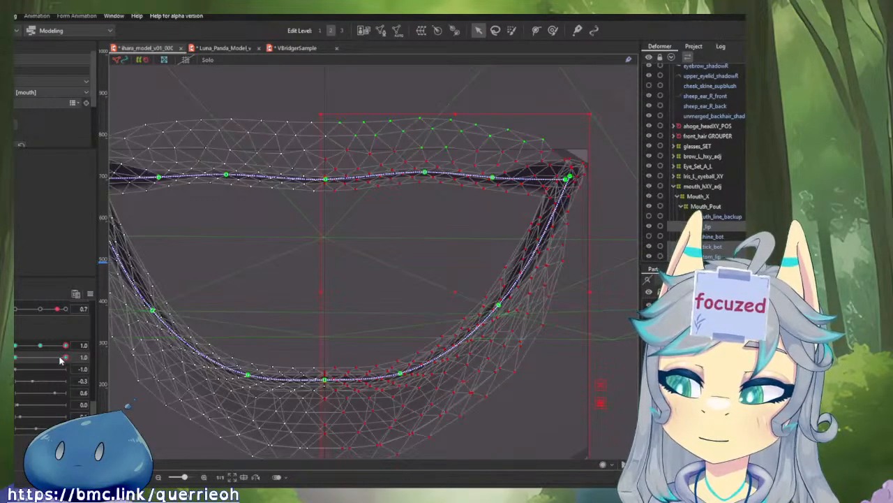
pyautogui.scroll(-2, 226, 342)
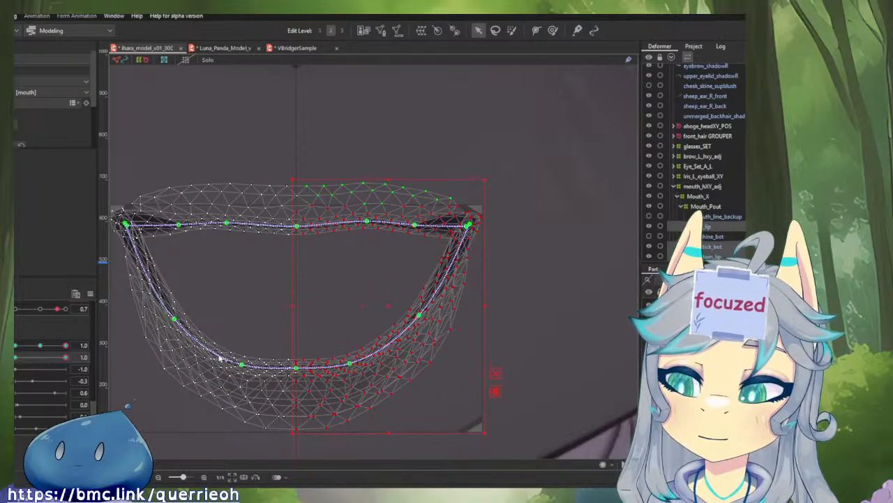
pyautogui.moveTo(242, 343); pyautogui.dragTo(254, 335)
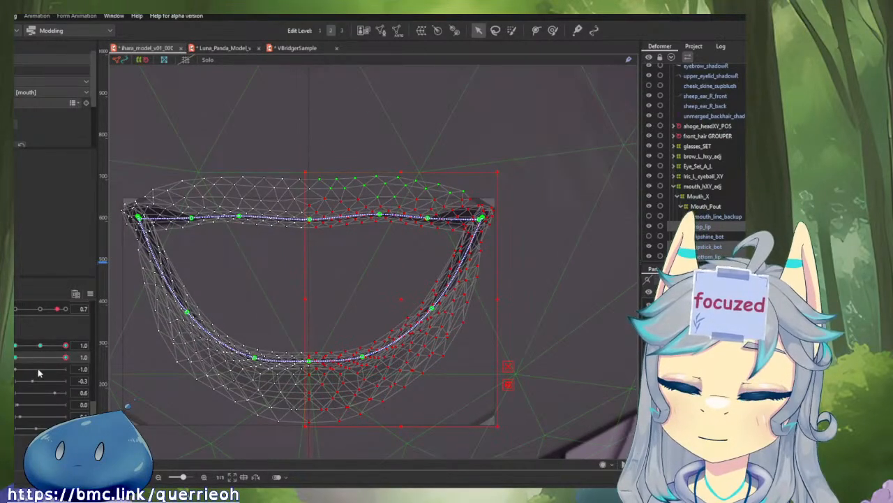
pyautogui.click(38, 374)
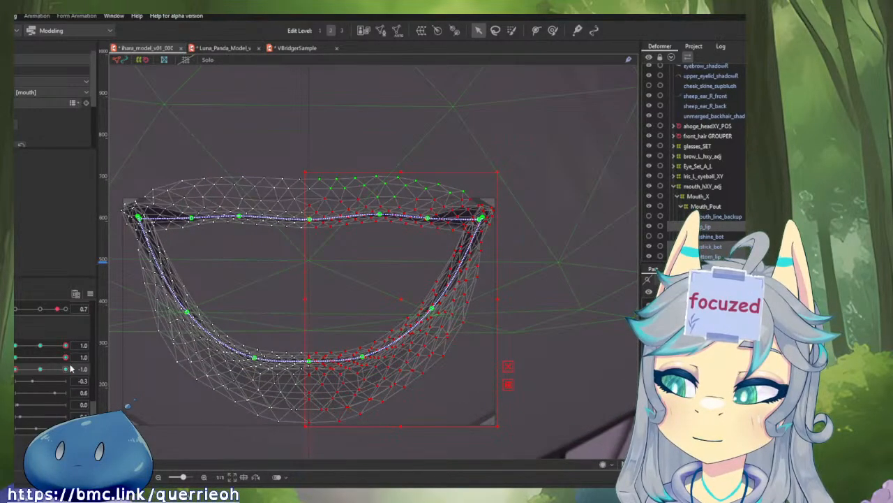
pyautogui.click(92, 294)
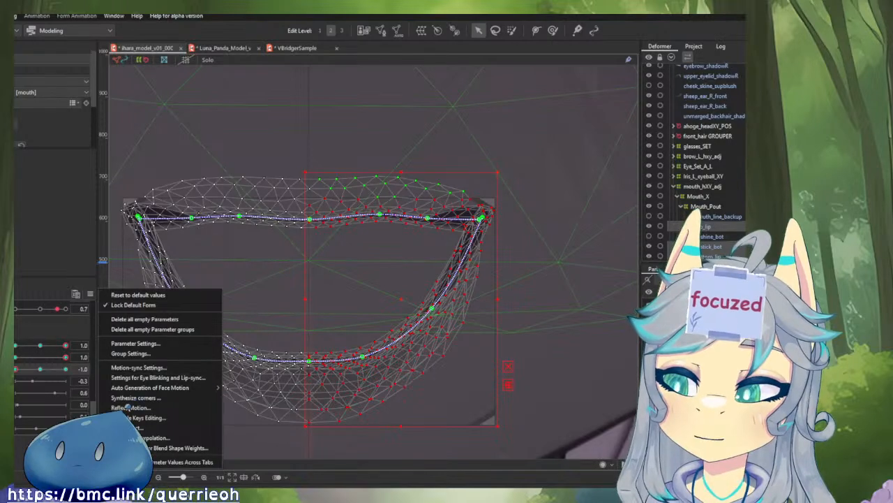
pyautogui.click(129, 407)
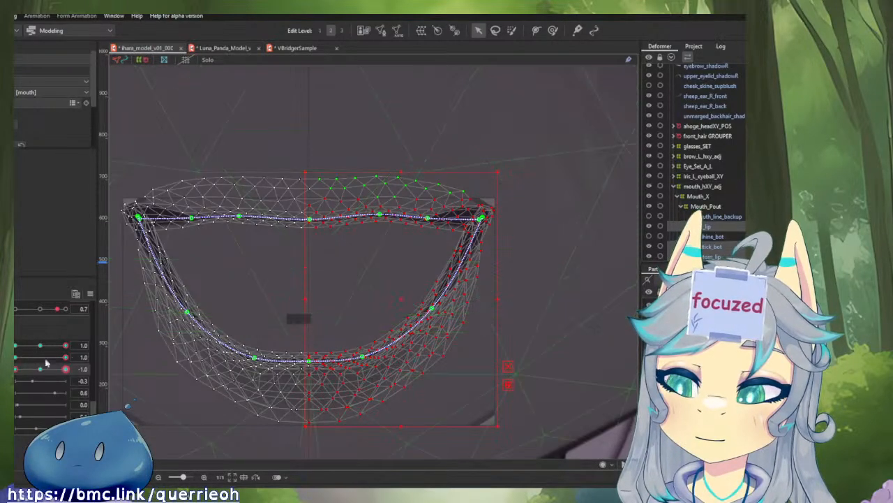
pyautogui.click(65, 369)
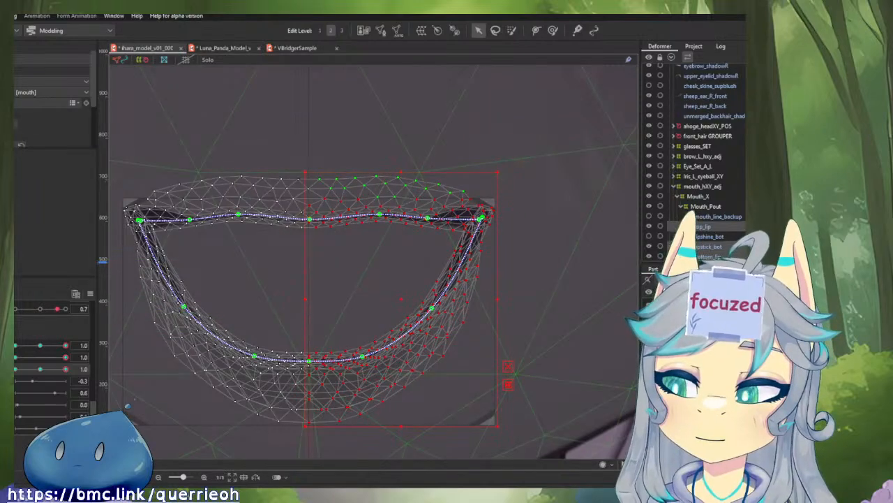
# - Set mouth form to -1.0, add helper parameter keys, reflect the open frown's motion and set the helper to -1.0
pyautogui.click(22, 346)
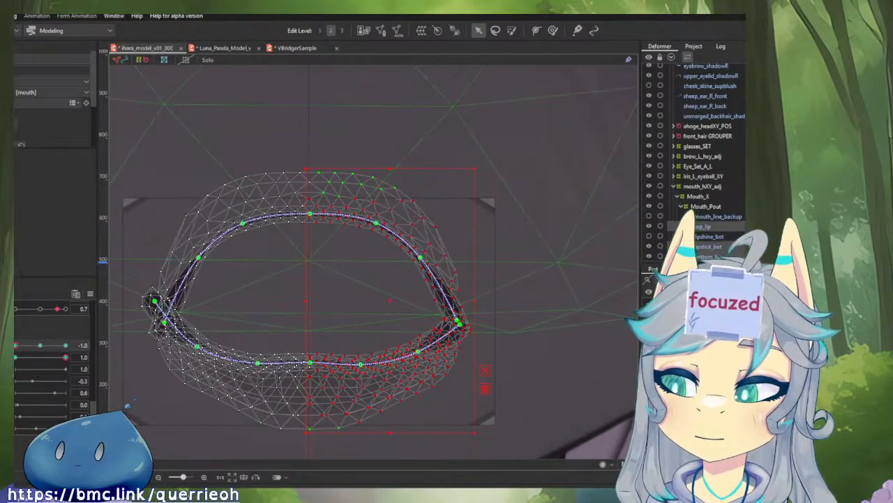
pyautogui.click(44, 373)
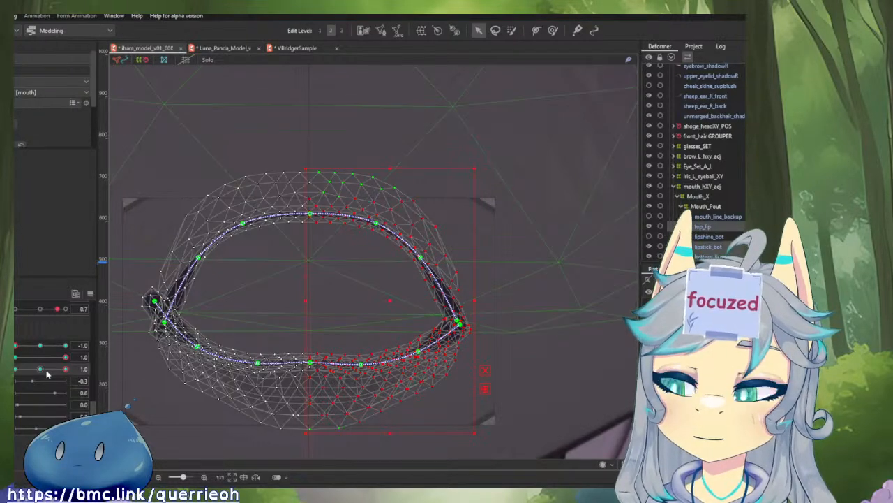
pyautogui.click(87, 293)
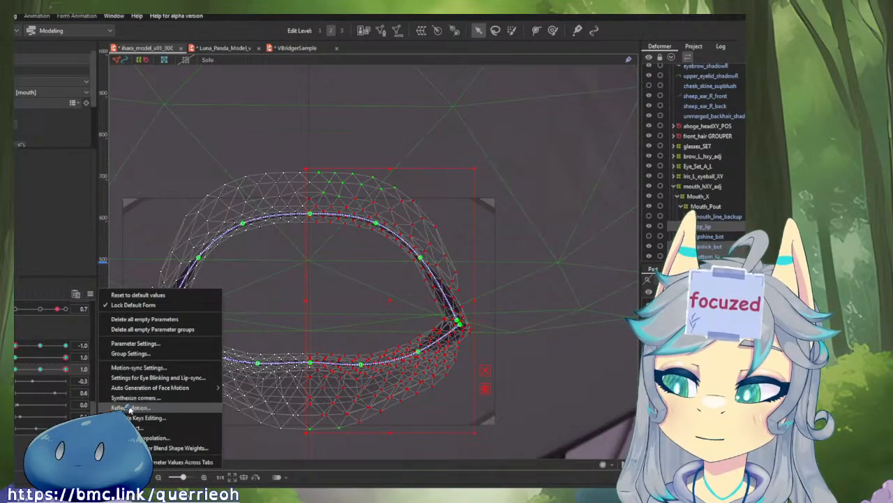
pyautogui.click(140, 409)
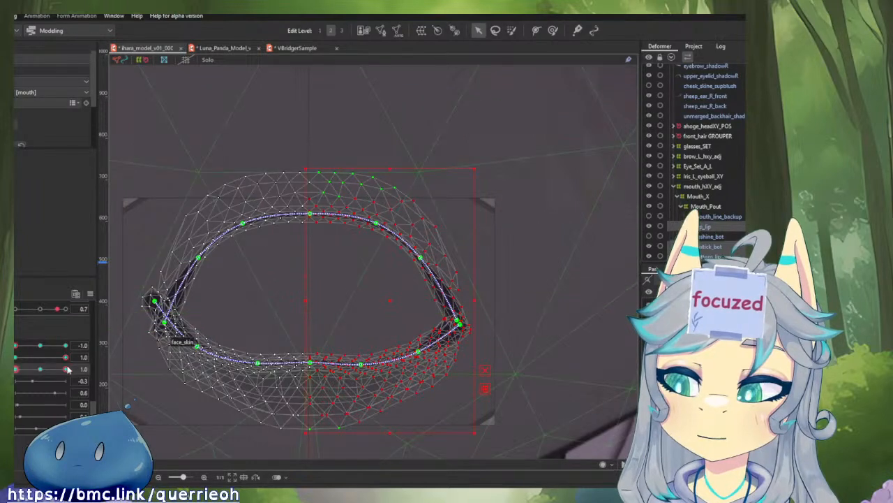
pyautogui.moveTo(66, 369); pyautogui.dragTo(16, 369)
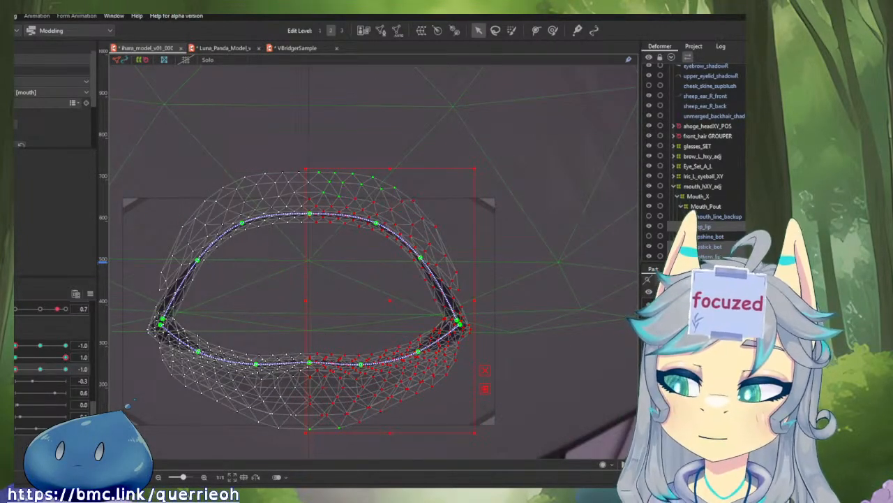
# - Return mouth form to 1.0 and brush the upper lip's middle vertices onto the center line of the open smile
pyautogui.moveTo(65, 357)
pyautogui.mouseDown()
pyautogui.moveTo(15, 359)
pyautogui.moveTo(78, 359)
pyautogui.moveTo(52, 348)
pyautogui.moveTo(71, 352)
pyautogui.moveTo(40, 349)
pyautogui.moveTo(83, 356)
pyautogui.moveTo(22, 355)
pyautogui.moveTo(79, 367)
pyautogui.moveTo(32, 357)
pyautogui.moveTo(79, 357)
pyautogui.mouseUp()
pyautogui.moveTo(458, 213); pyautogui.dragTo(511, 249)
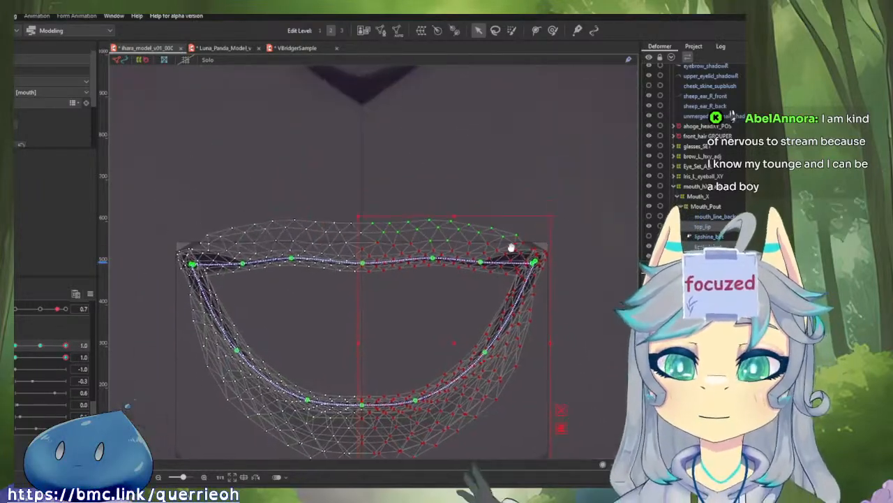
pyautogui.scroll(5, 236, 198)
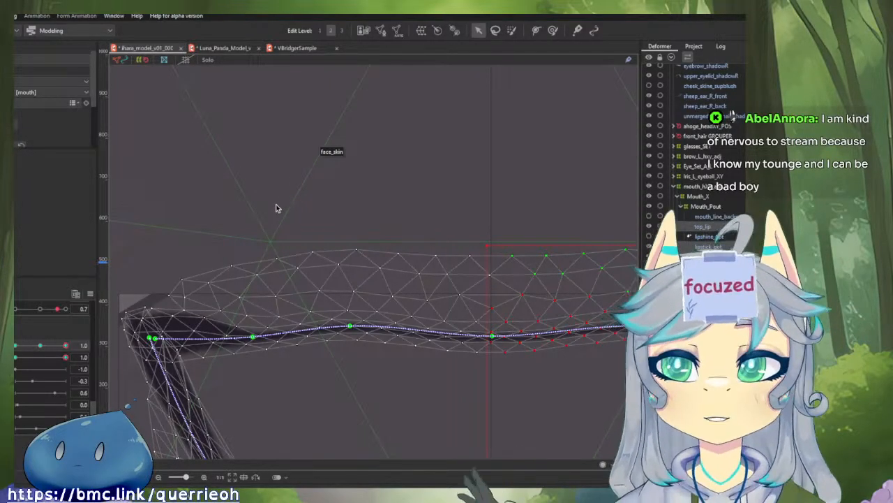
pyautogui.scroll(4, 377, 281)
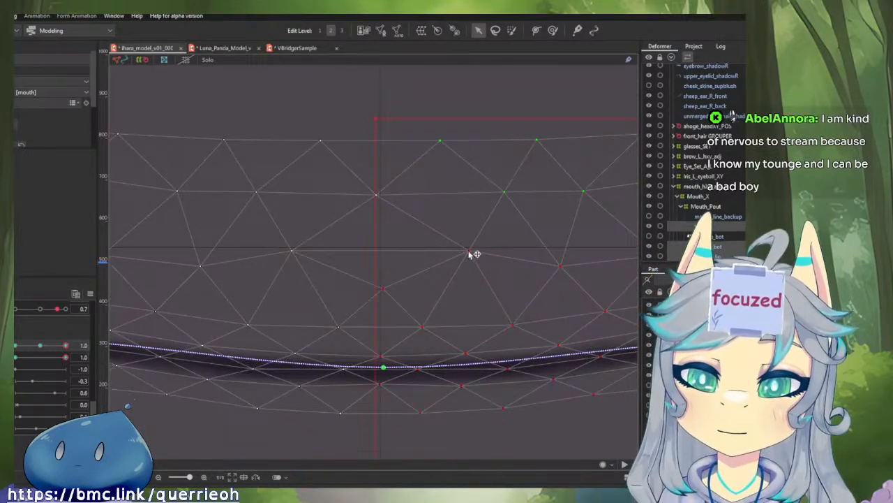
pyautogui.scroll(-2, 446, 245)
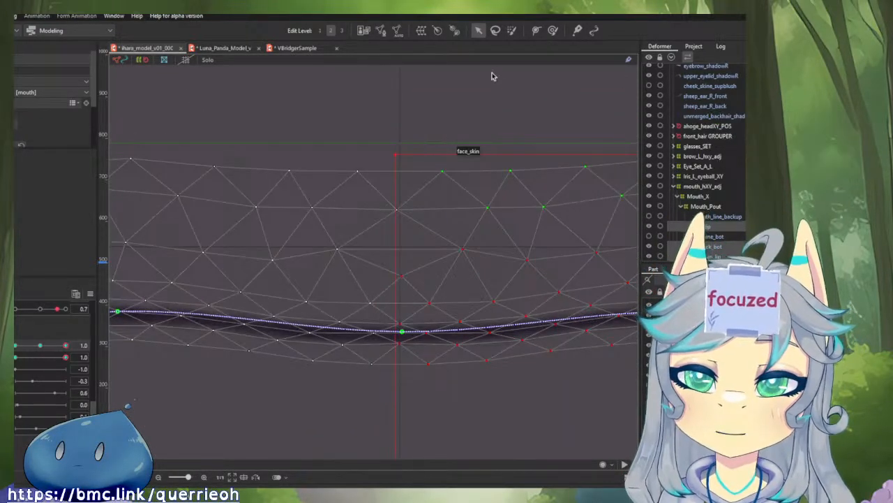
pyautogui.click(553, 30)
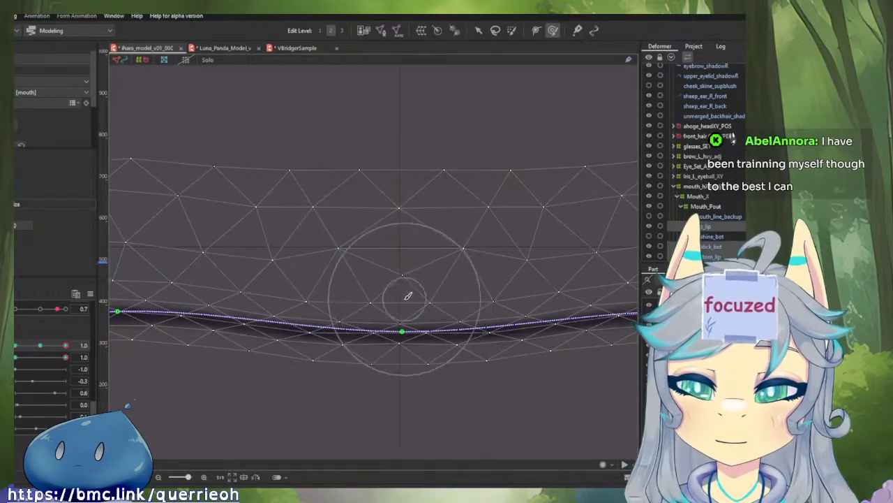
pyautogui.scroll(3, 408, 296)
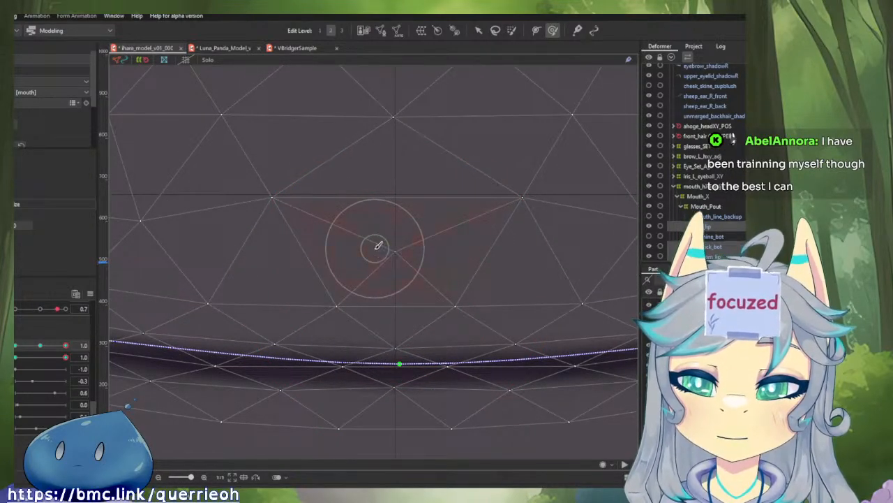
pyautogui.scroll(3, 462, 210)
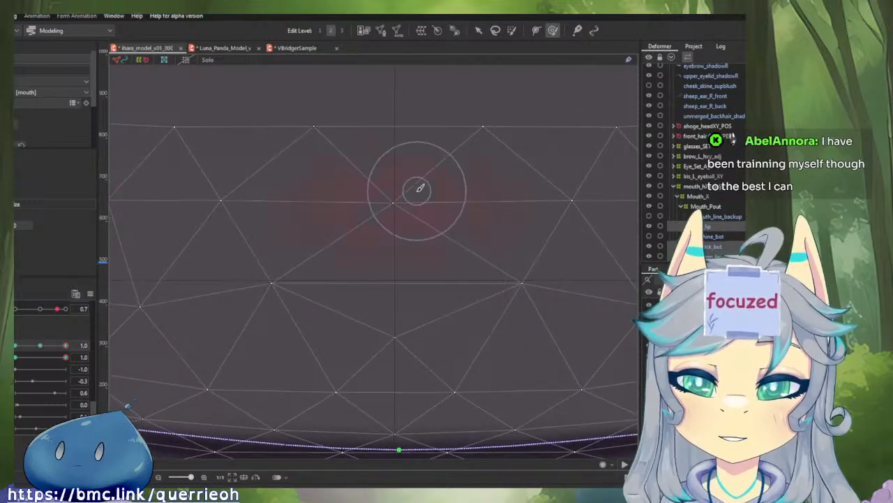
pyautogui.moveTo(479, 379); pyautogui.dragTo(500, 214)
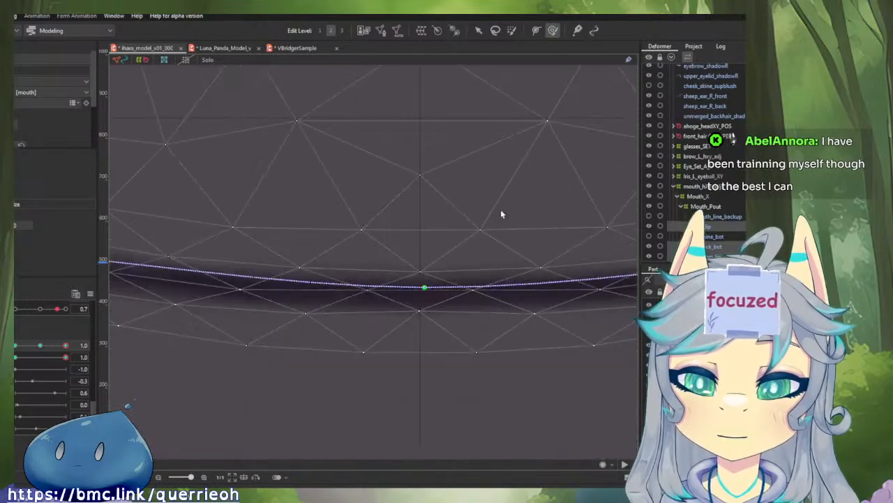
# - Brush the lower lip's middle vertices onto the center line in the open smile
pyautogui.scroll(-3, 503, 371)
pyautogui.scroll(4, 451, 385)
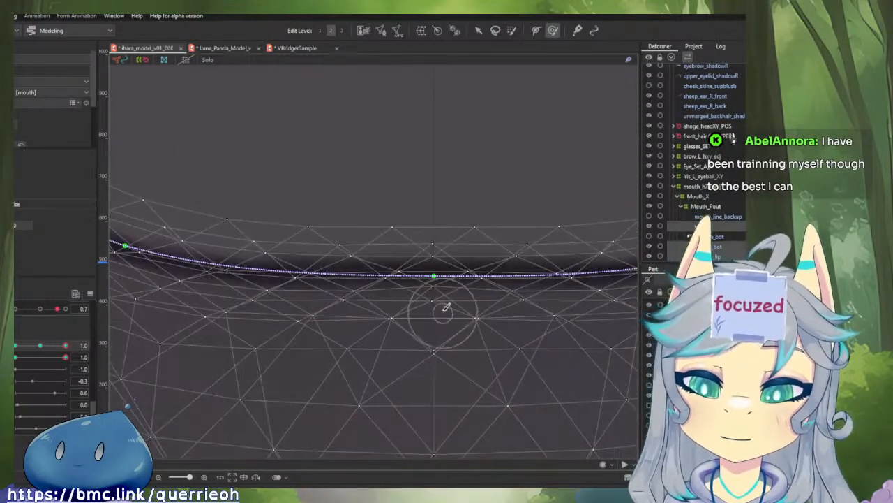
pyautogui.scroll(4, 445, 307)
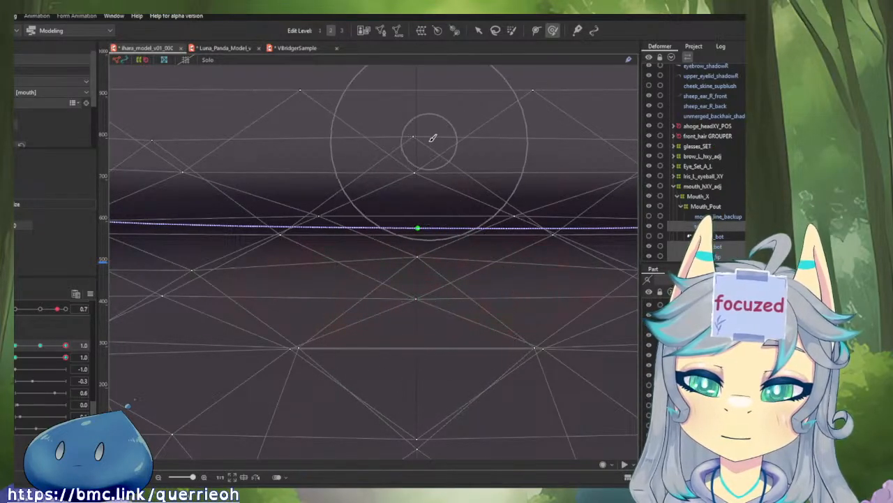
pyautogui.moveTo(432, 137)
pyautogui.mouseDown()
pyautogui.moveTo(426, 144)
pyautogui.moveTo(437, 148)
pyautogui.mouseUp()
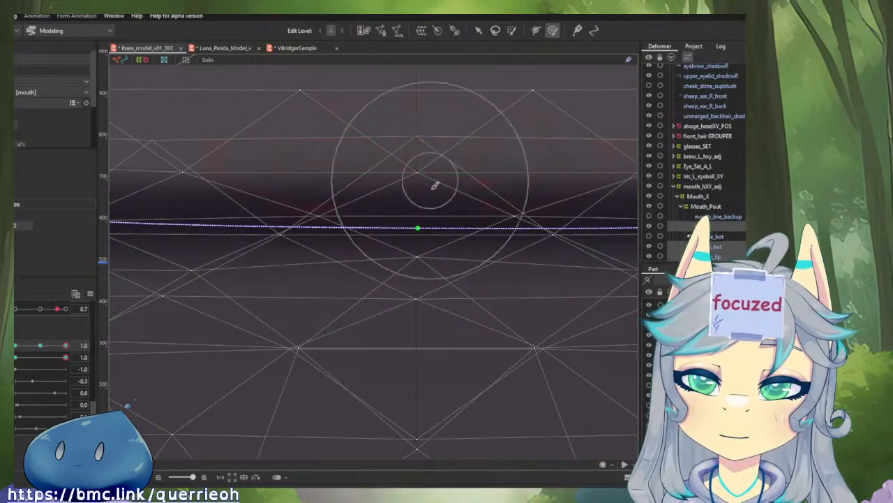
pyautogui.moveTo(428, 186)
pyautogui.mouseDown()
pyautogui.moveTo(435, 293)
pyautogui.moveTo(451, 247)
pyautogui.moveTo(452, 255)
pyautogui.mouseUp()
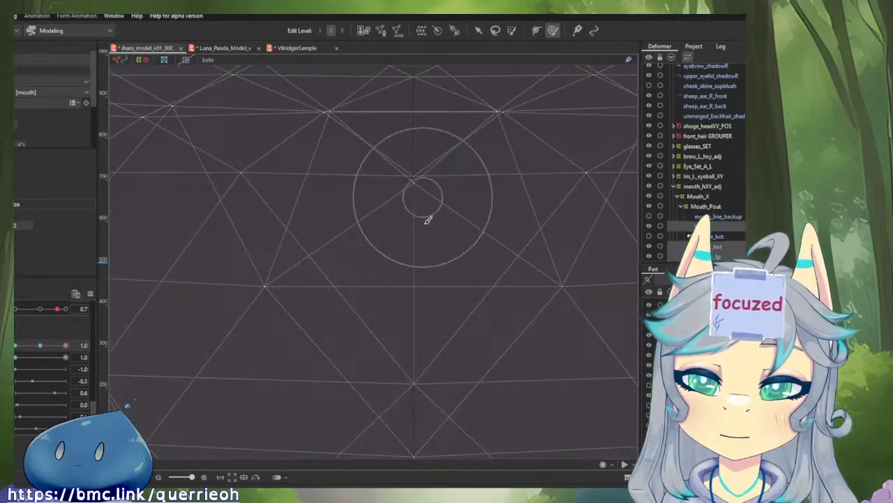
pyautogui.moveTo(424, 299); pyautogui.dragTo(429, 196)
pyautogui.scroll(-5, 429, 198)
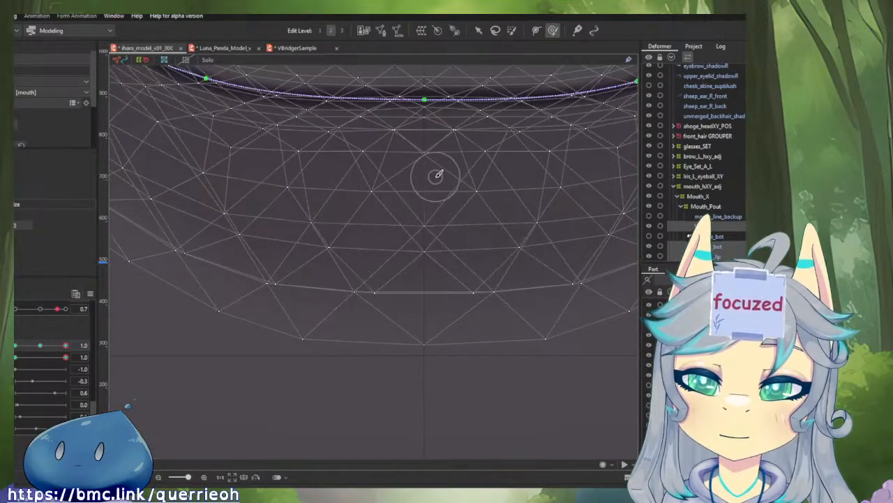
# - Set mouth form to -1.0 and align the open frown's middle lower-lip vertices with the center line
pyautogui.click(42, 346)
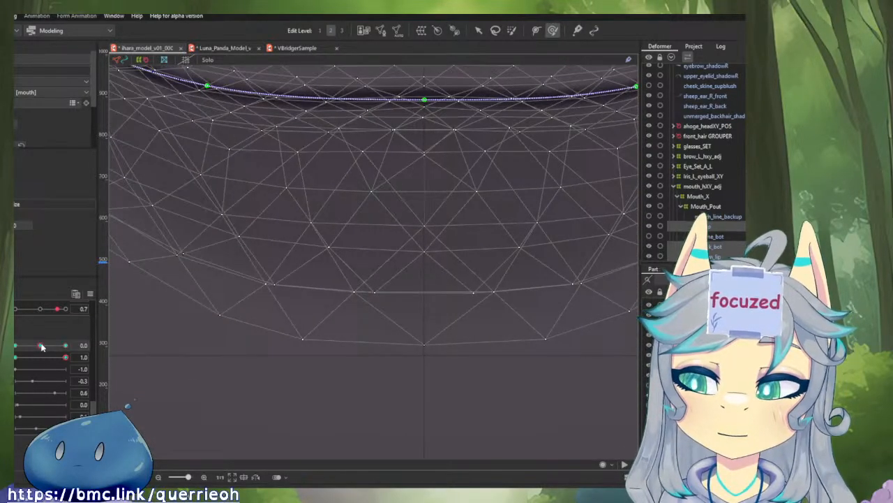
pyautogui.click(15, 345)
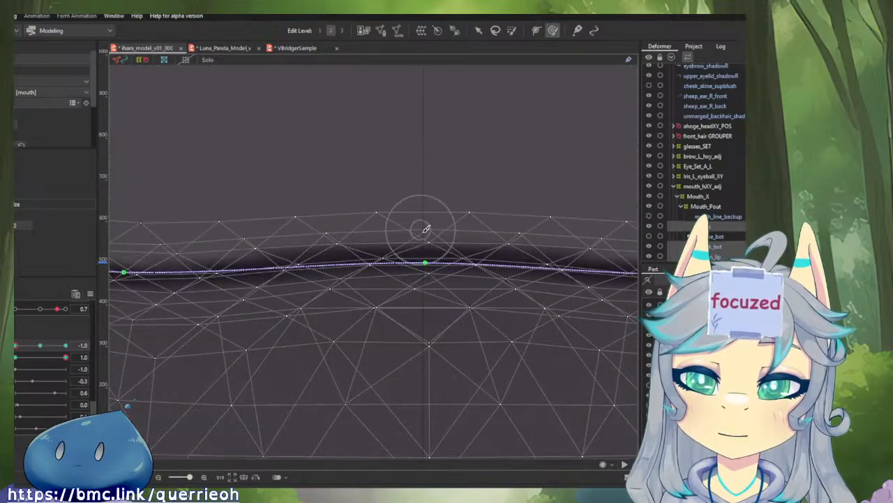
pyautogui.moveTo(426, 229)
pyautogui.mouseDown()
pyautogui.moveTo(432, 289)
pyautogui.moveTo(451, 225)
pyautogui.mouseUp()
pyautogui.scroll(2, 403, 292)
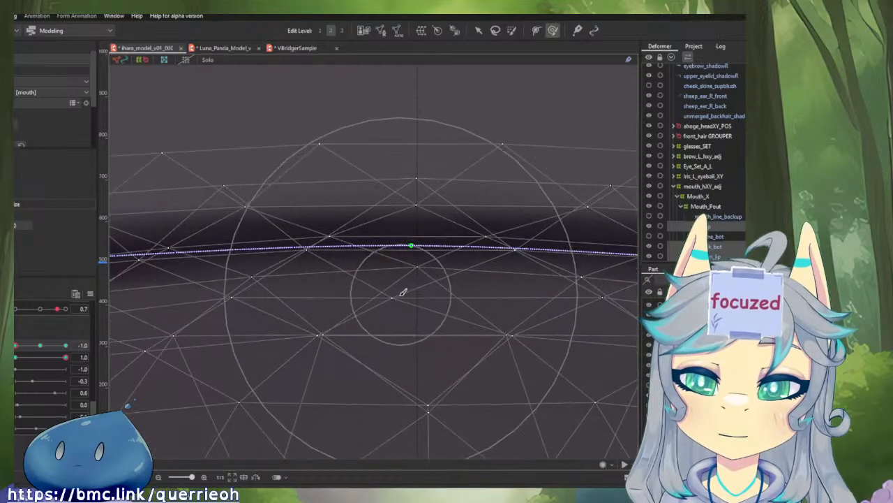
pyautogui.press('v')
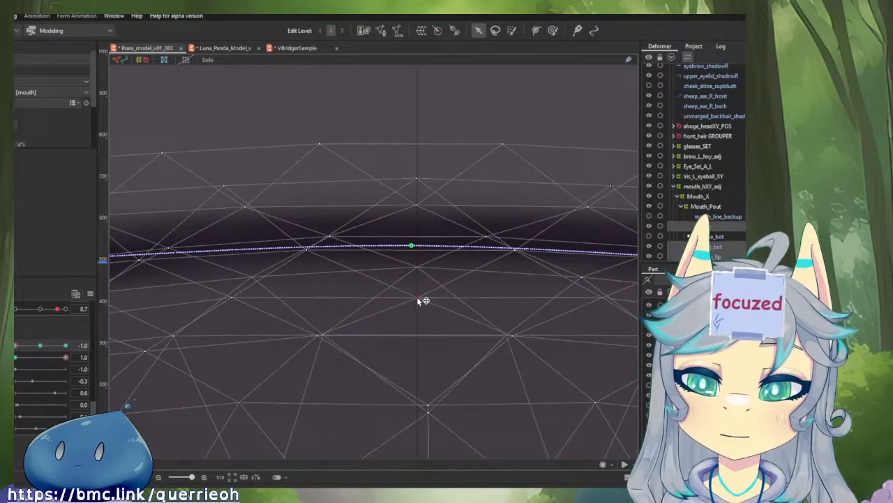
pyautogui.scroll(-3, 415, 214)
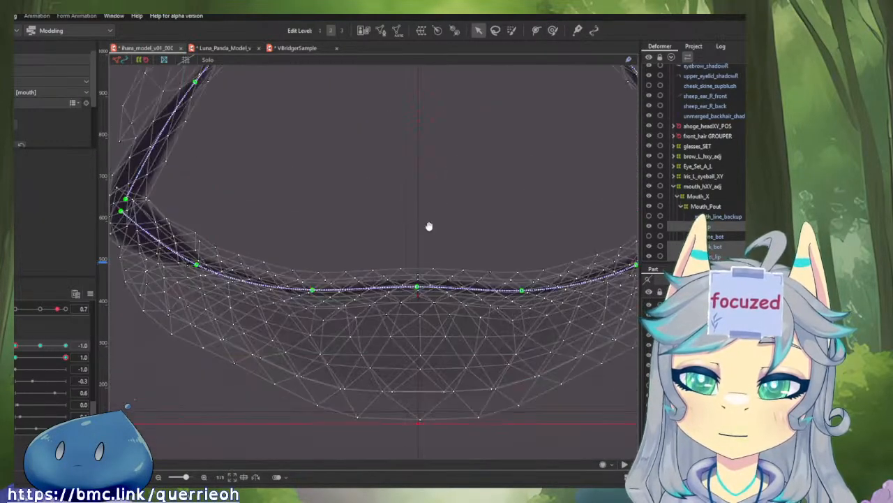
pyautogui.scroll(-2, 447, 140)
# - Brush the upper lip's middle vertices onto the center line in the open frown, ending with the selection arrow active
pyautogui.scroll(6, 424, 149)
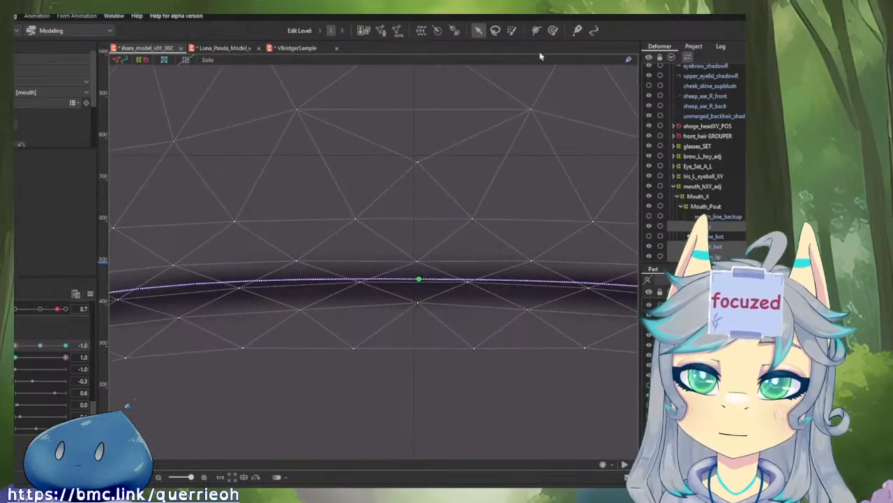
pyautogui.click(553, 31)
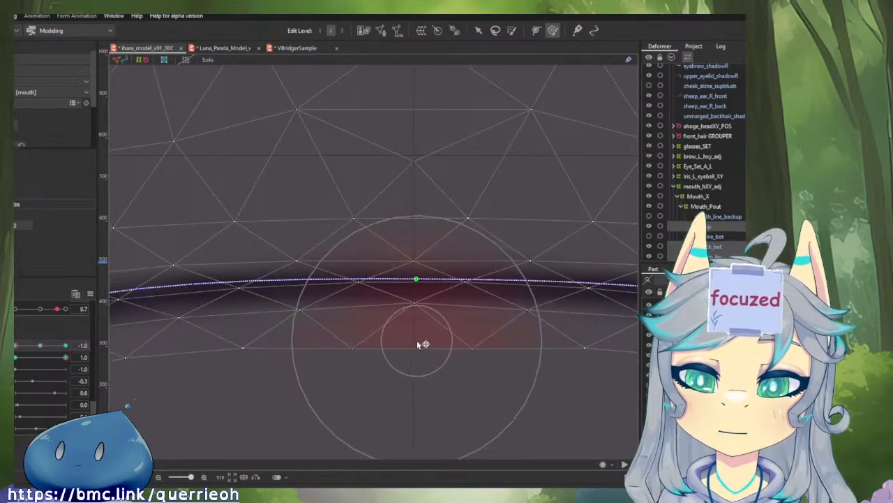
pyautogui.moveTo(427, 316)
pyautogui.mouseDown()
pyautogui.moveTo(443, 224)
pyautogui.moveTo(431, 144)
pyautogui.mouseUp()
pyautogui.scroll(-5, 431, 143)
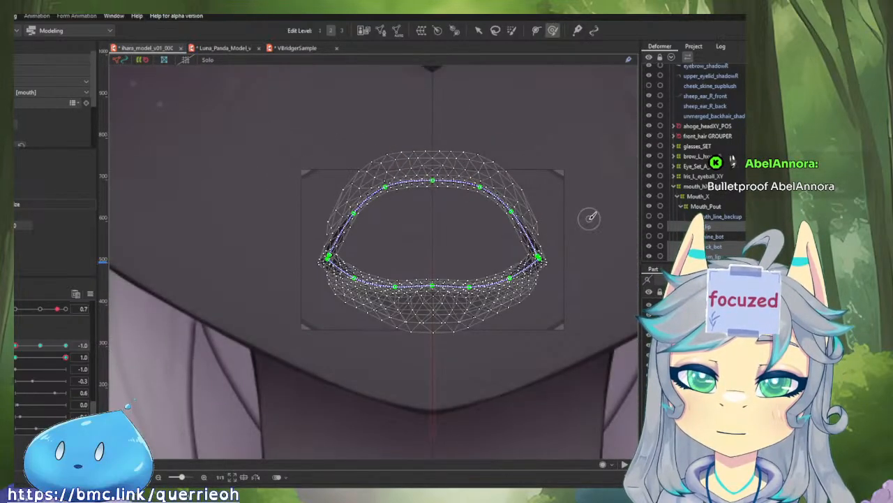
pyautogui.press('v')
pyautogui.click(584, 219)
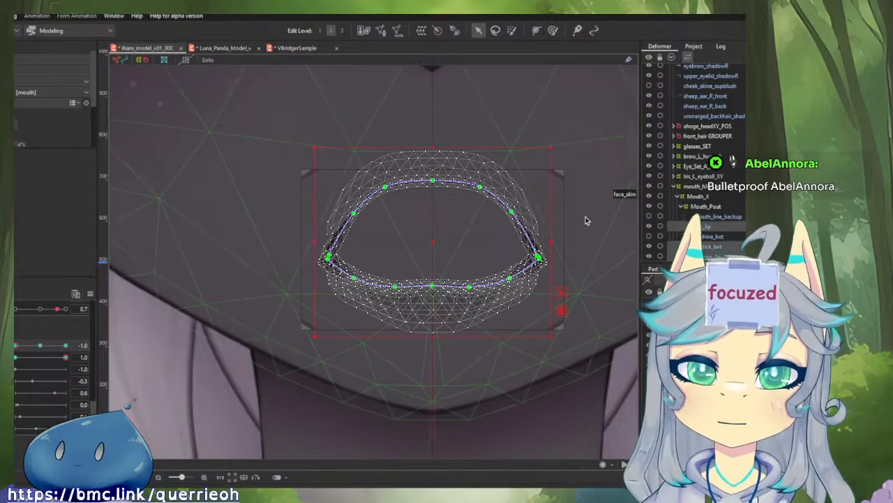
# - Close the frown by setting the mouth opening to 0.0 and examine it on the whole face and close up
pyautogui.moveTo(65, 357); pyautogui.dragTo(15, 357)
pyautogui.scroll(-5, 274, 348)
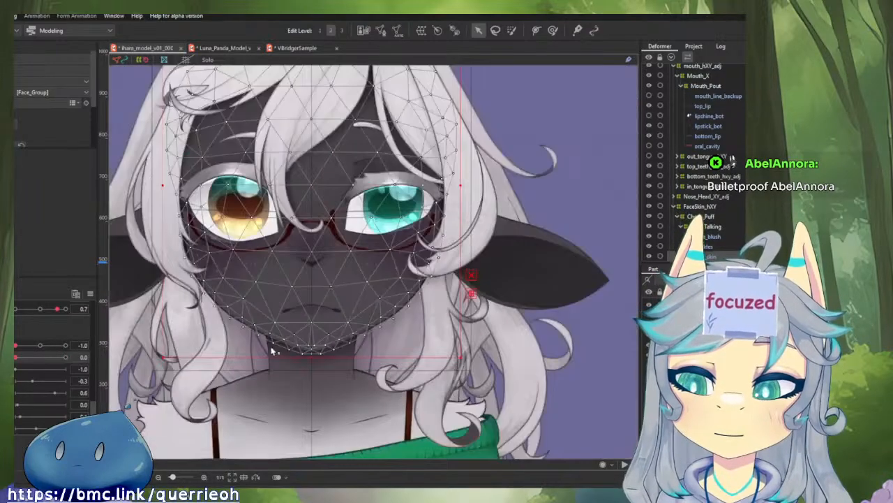
pyautogui.click(601, 336)
pyautogui.scroll(-6, 587, 351)
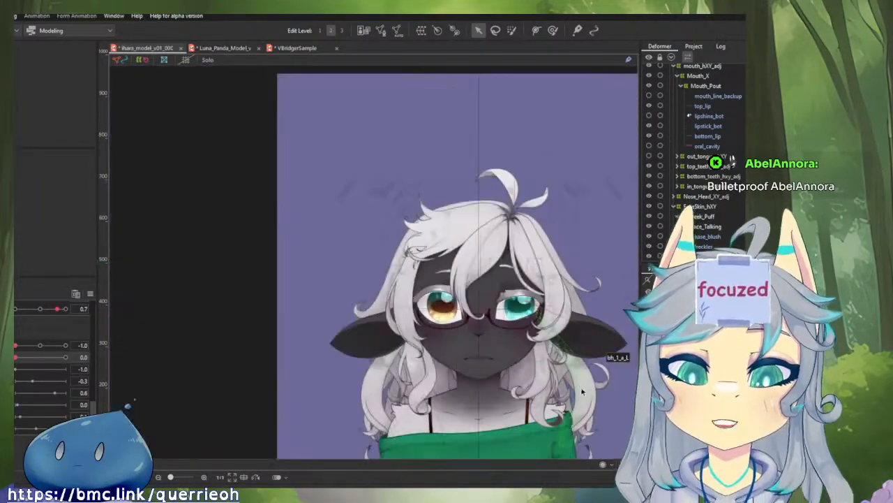
pyautogui.scroll(8, 458, 377)
pyautogui.scroll(3, 458, 378)
pyautogui.scroll(-3, 458, 380)
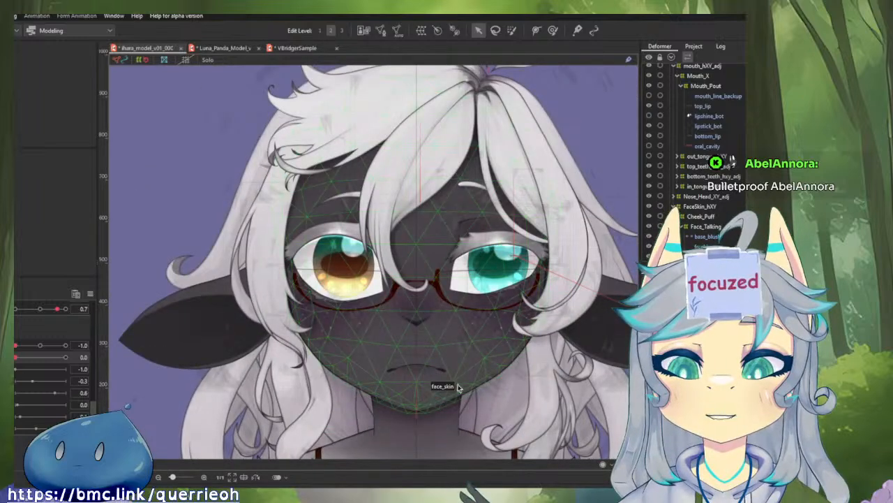
pyautogui.scroll(4, 459, 383)
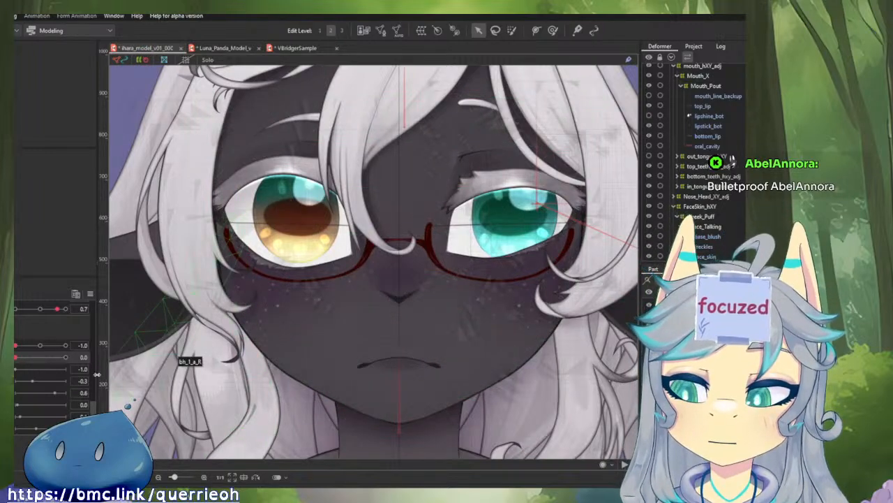
pyautogui.scroll(3, 467, 404)
pyautogui.scroll(2, 467, 401)
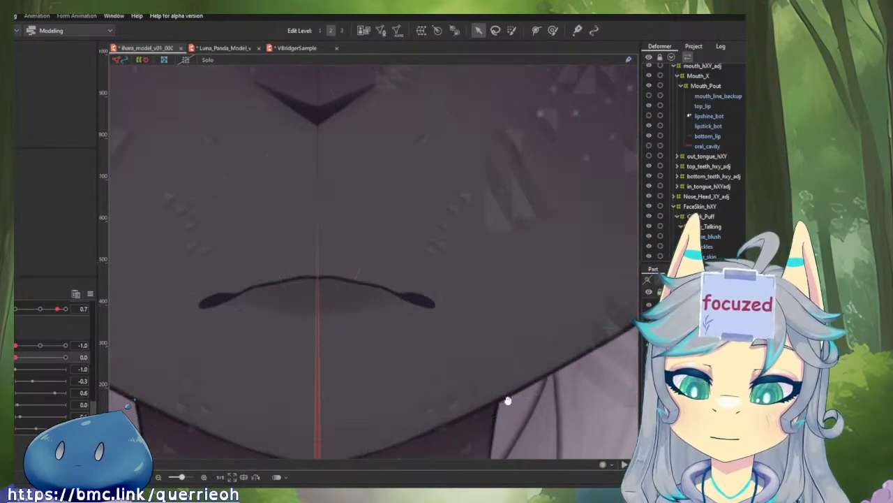
pyautogui.click(477, 322)
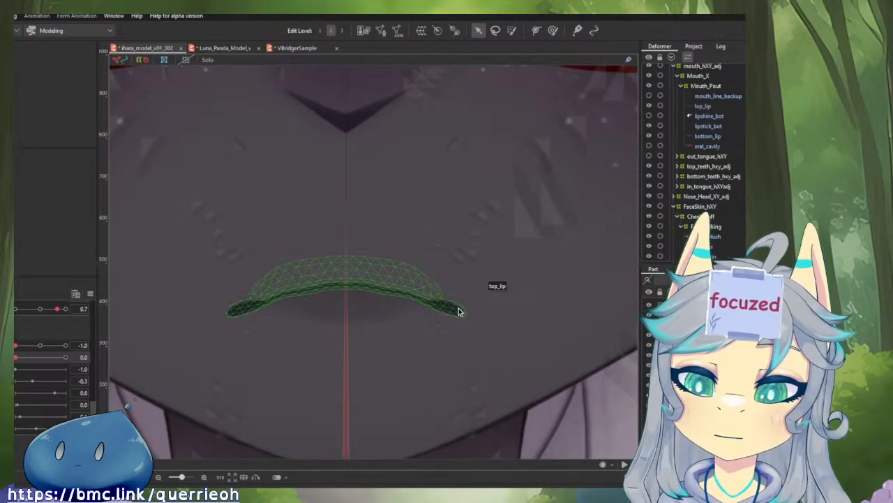
# - Add three keys on the Mouth Size parameter to top_lip, lipstick_bot and bottom_lip, and set the parameter to -1.0
pyautogui.click(457, 310)
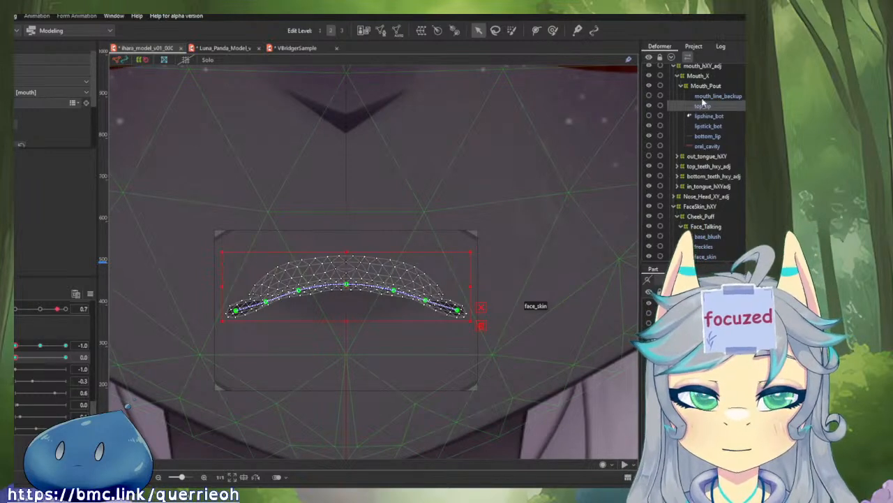
pyautogui.keyDown('ctrl'); pyautogui.click(708, 126); pyautogui.keyUp('ctrl')
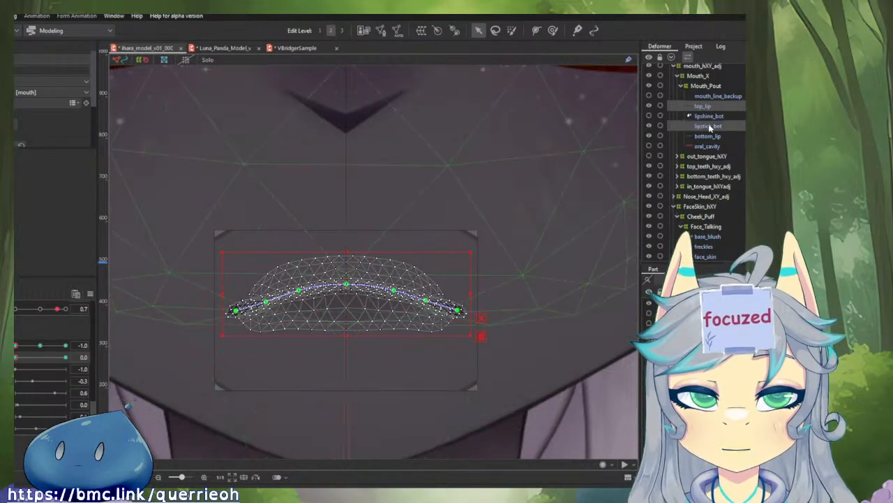
pyautogui.keyDown('ctrl'); pyautogui.click(706, 136); pyautogui.keyUp('ctrl')
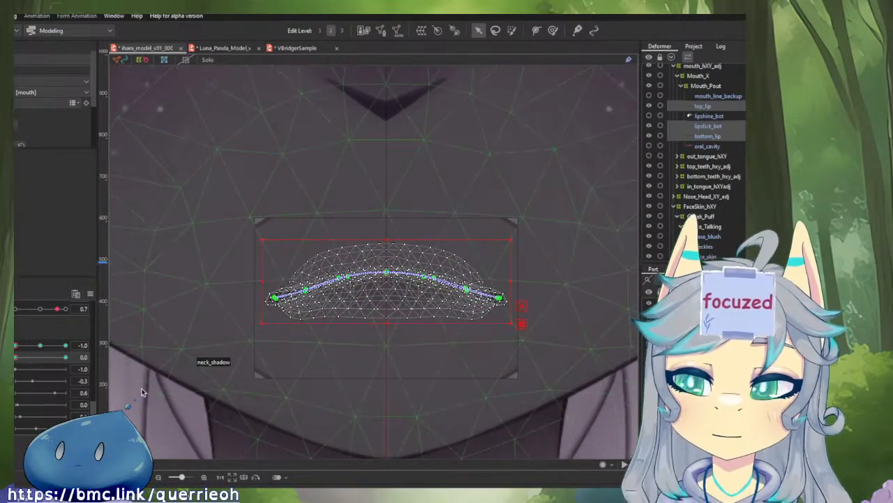
pyautogui.scroll(2, 404, 220)
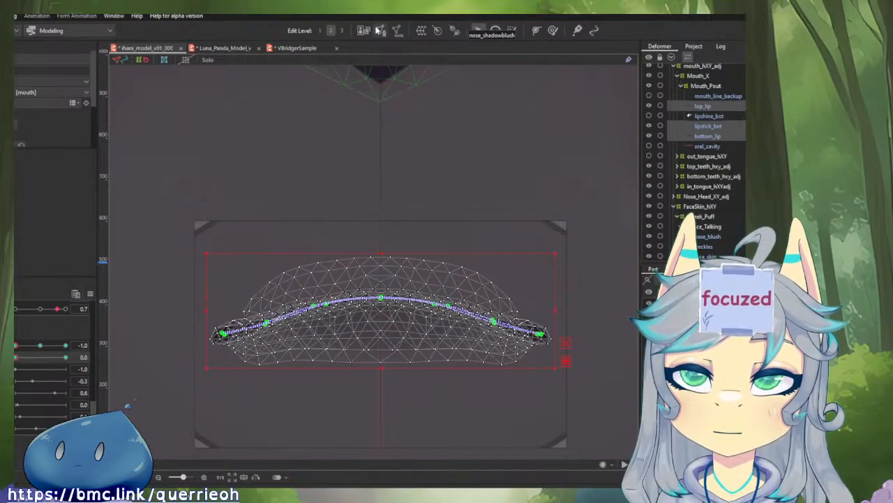
pyautogui.press('v')
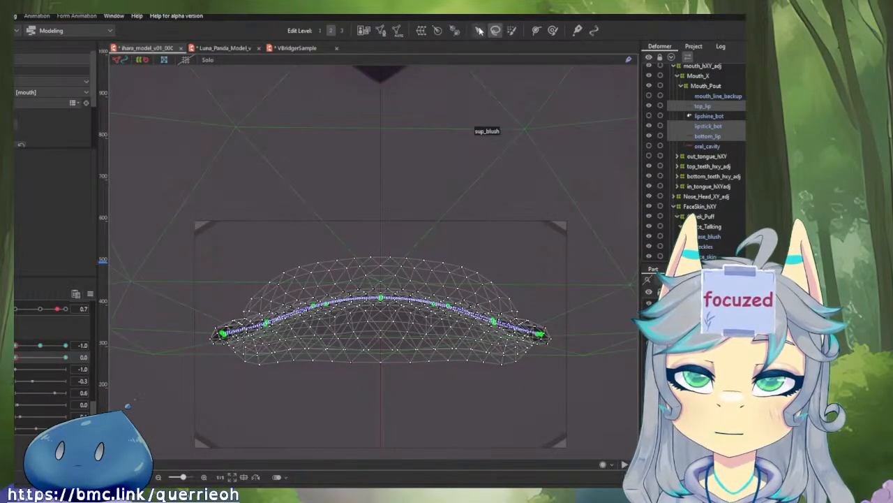
pyautogui.scroll(2, 426, 261)
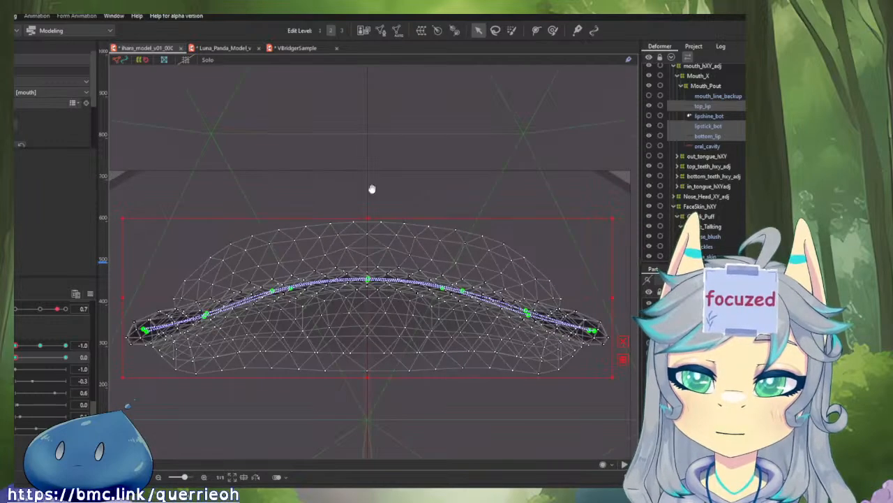
pyautogui.scroll(1, 370, 188)
pyautogui.moveTo(411, 183); pyautogui.dragTo(162, 410)
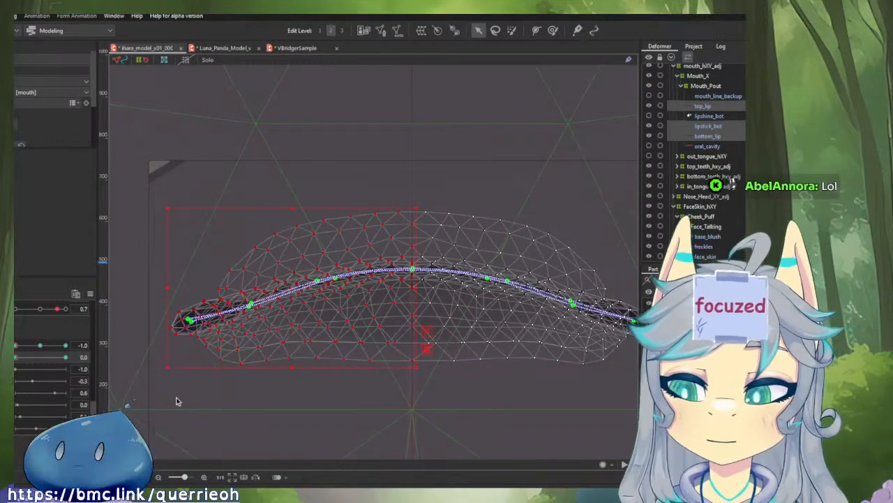
pyautogui.click(23, 377)
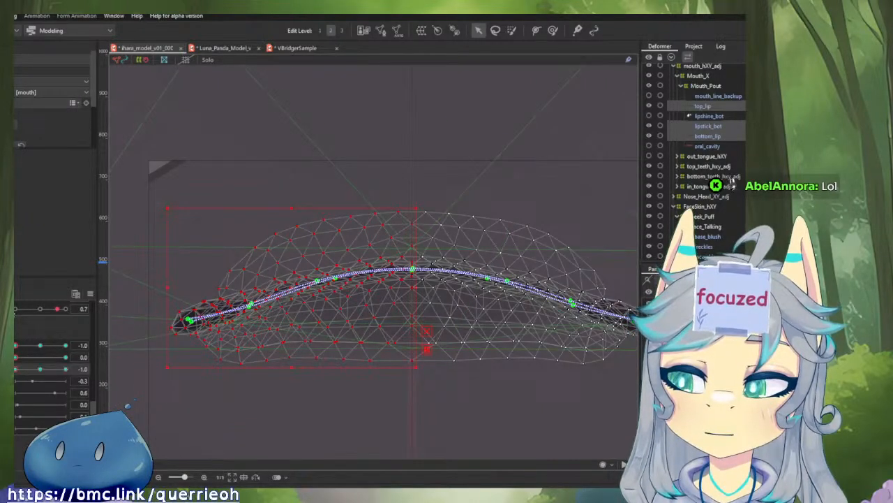
pyautogui.click(88, 295)
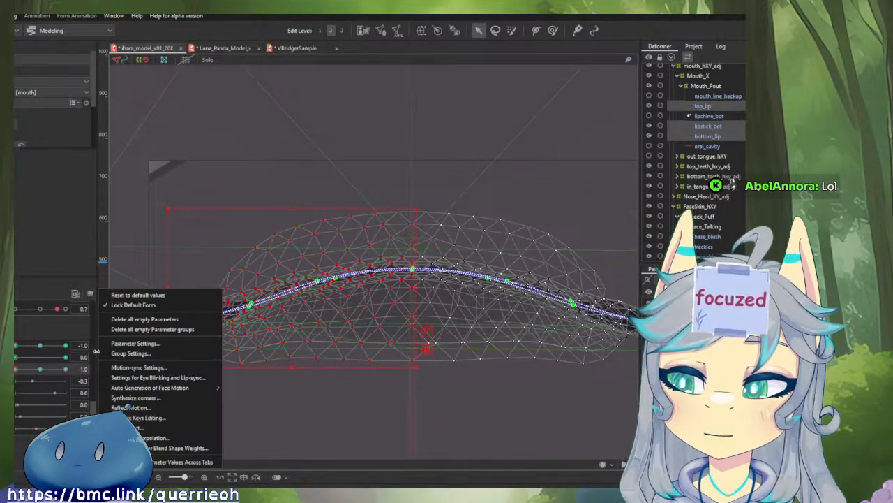
pyautogui.click(119, 408)
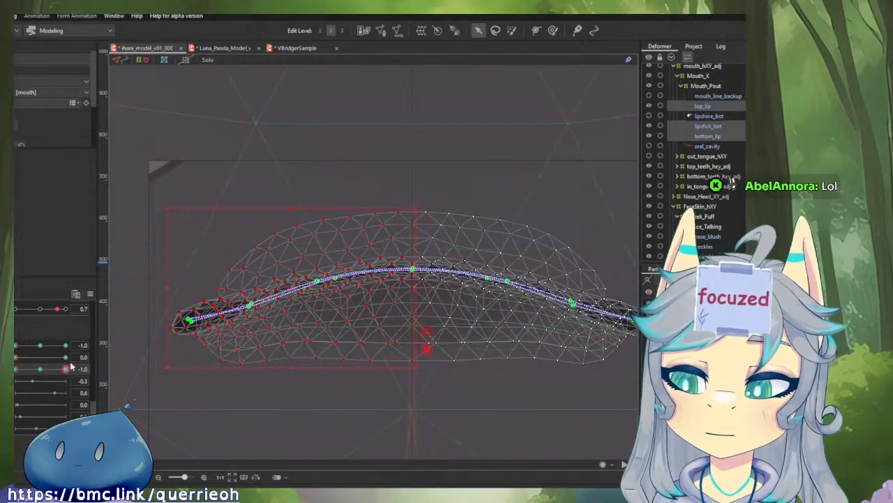
pyautogui.moveTo(99, 368); pyautogui.dragTo(15, 368)
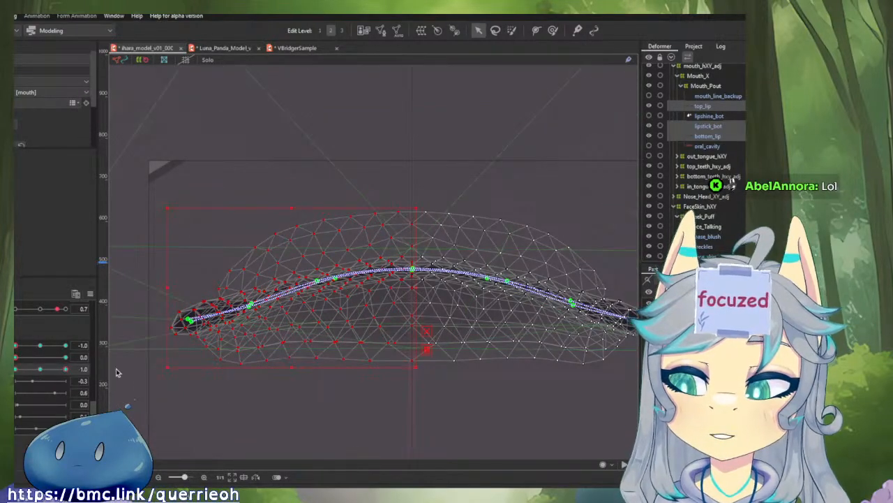
# - Try to reflect the selected half of the three lip meshes at Mouth Size -1.0
pyautogui.scroll(-2, 516, 340)
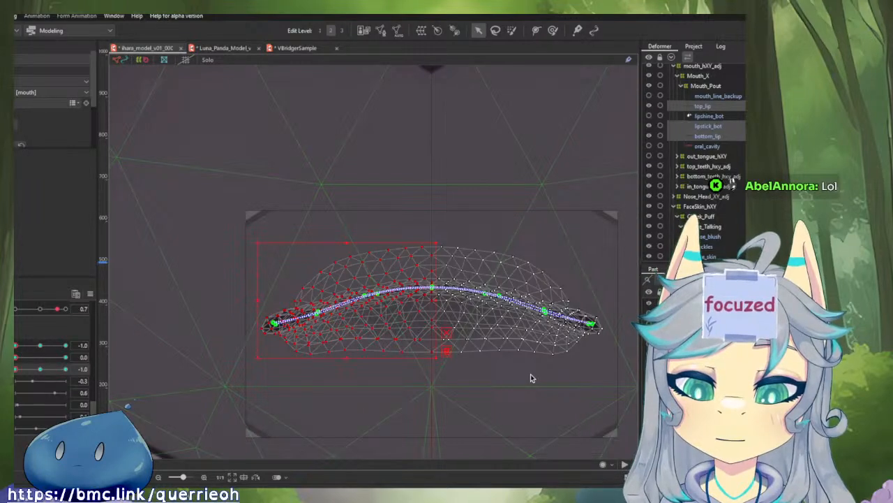
pyautogui.rightClick(383, 320)
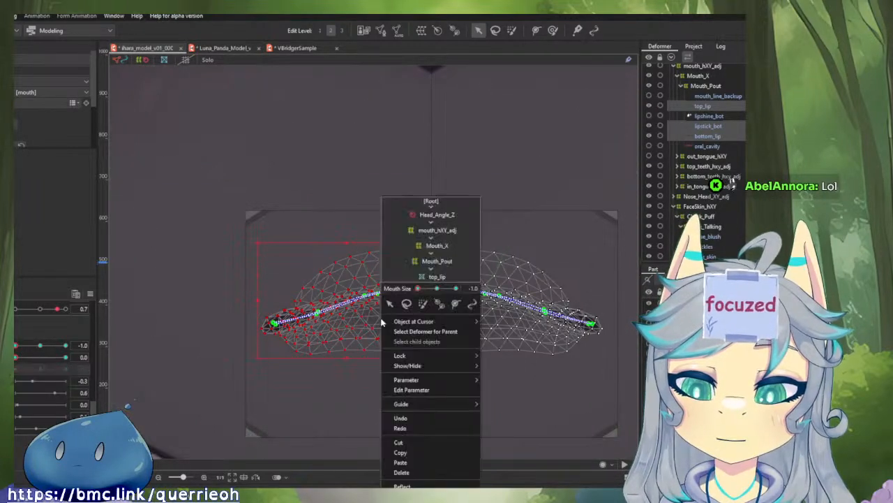
pyautogui.moveTo(390, 326)
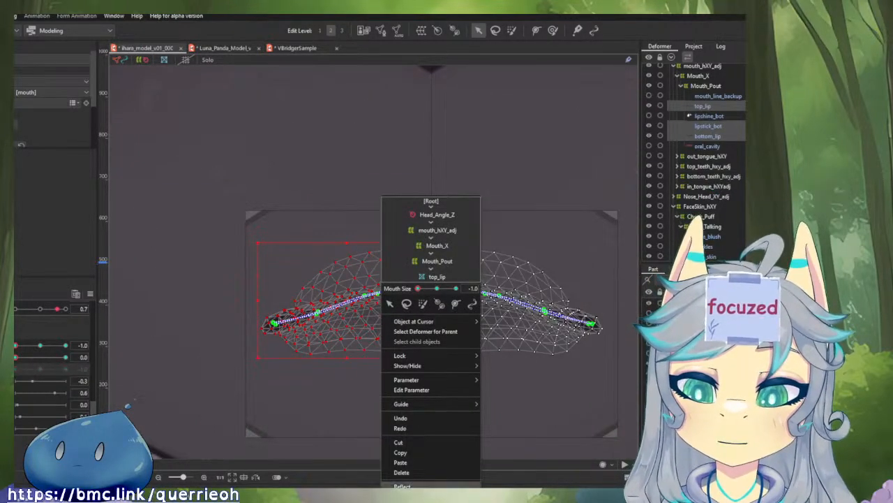
pyautogui.click(414, 487)
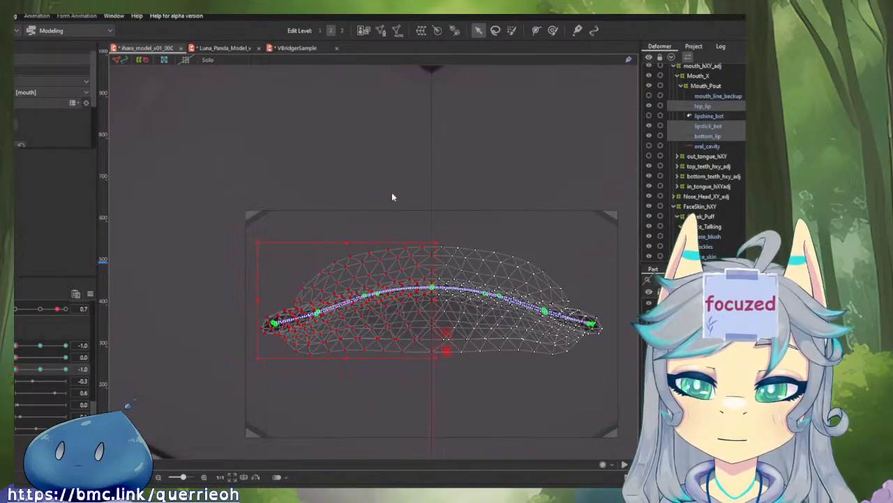
pyautogui.click(360, 329)
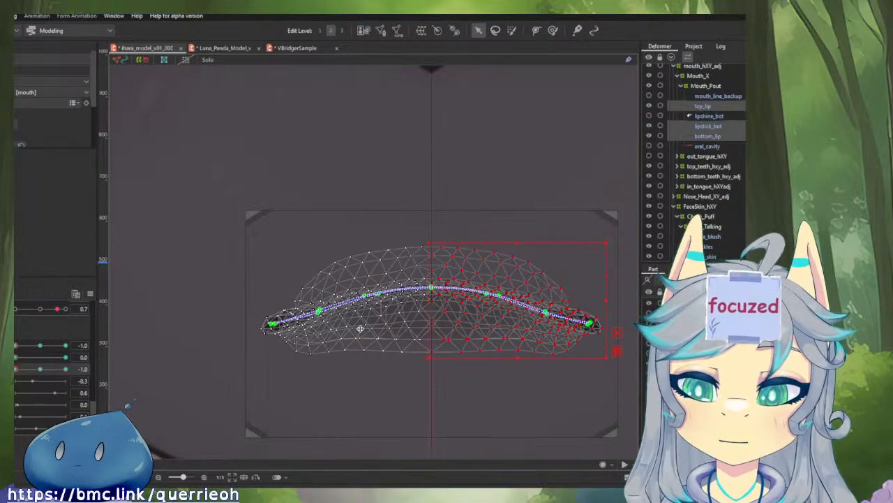
pyautogui.hotkey('ctrl', 'z')
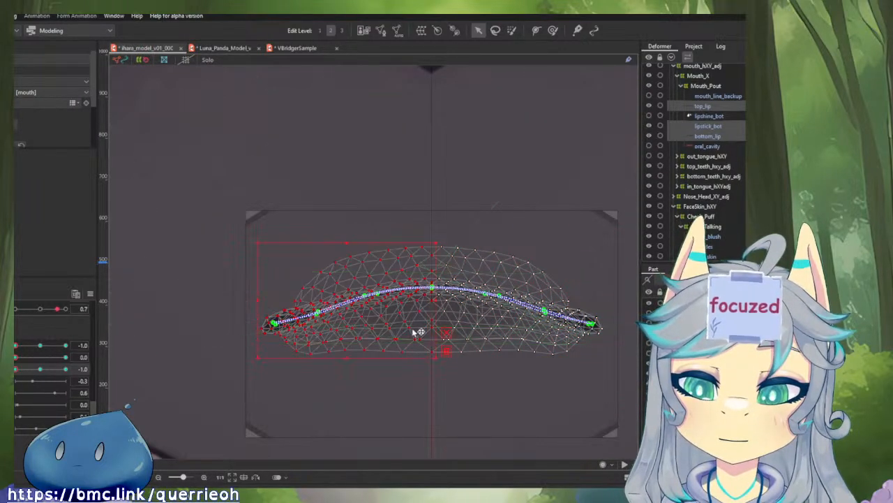
# - Try moving the upper lip's left corner across onto its right corner in the closed frown
pyautogui.click(261, 283)
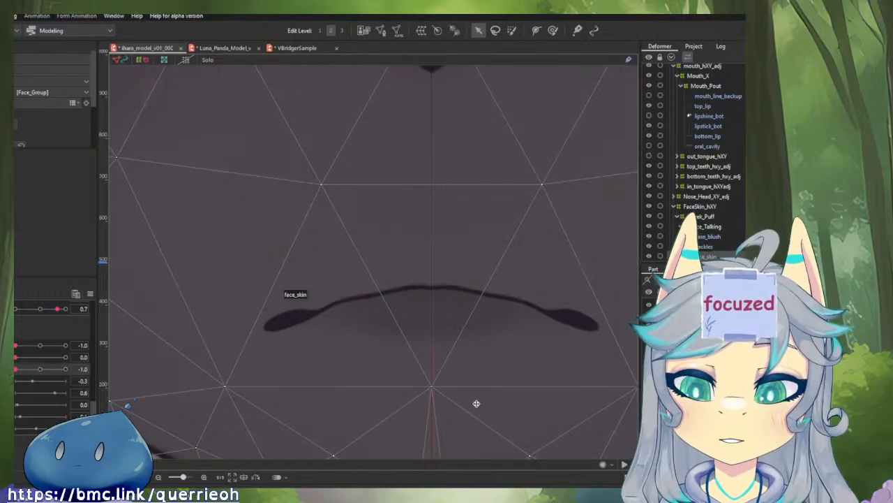
pyautogui.click(293, 328)
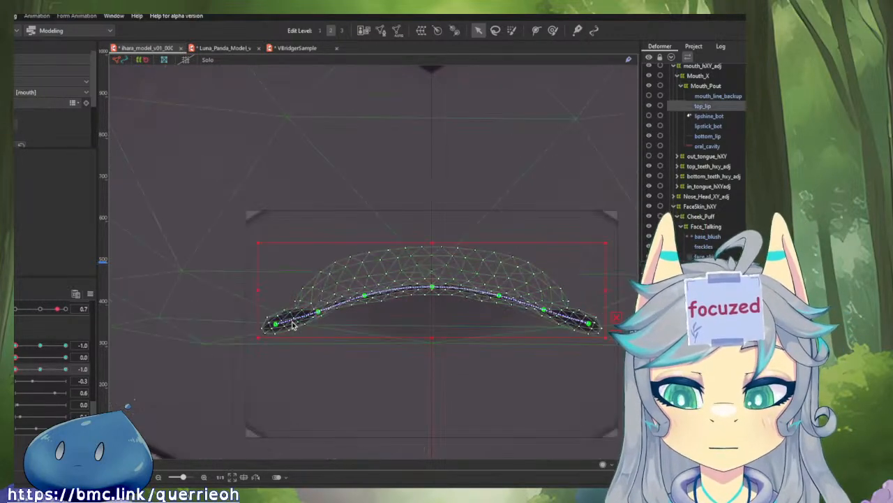
pyautogui.moveTo(277, 321); pyautogui.dragTo(603, 343)
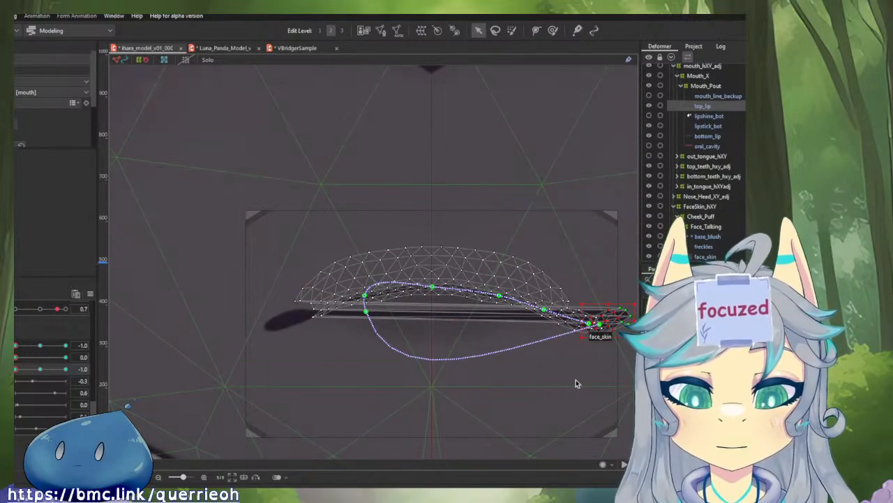
pyautogui.scroll(5, 503, 331)
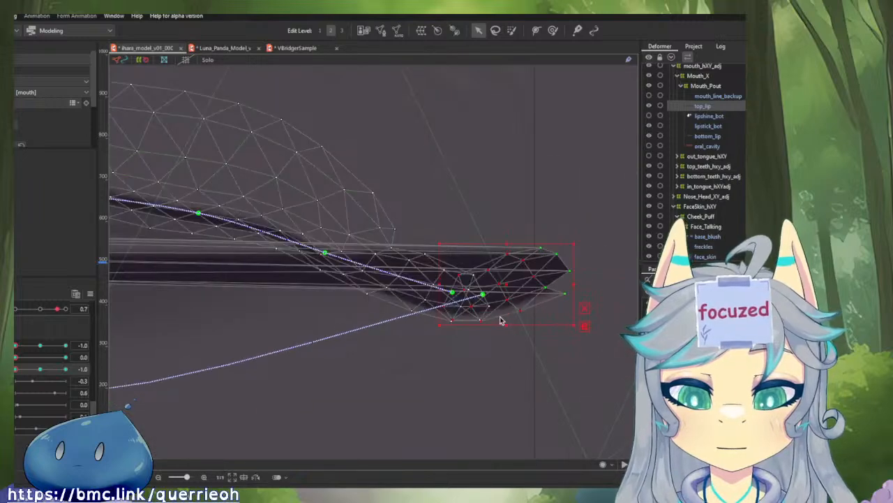
pyautogui.scroll(-5, 500, 319)
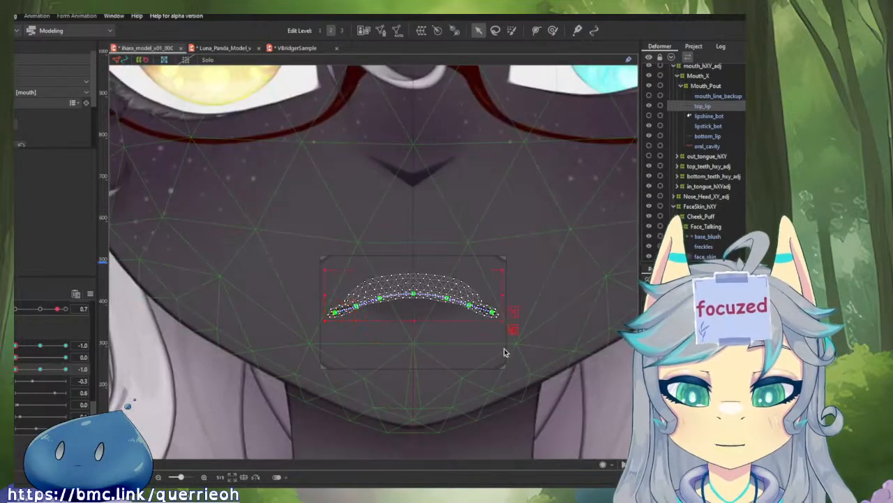
# - Examine the closed frown's lip meshes, and check the mouth on the whole face with varied parameter values
pyautogui.click(511, 398)
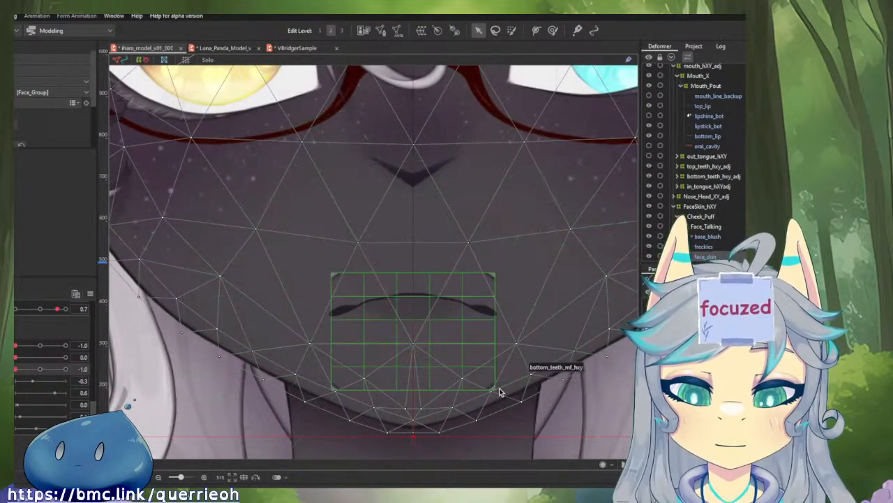
pyautogui.scroll(2, 410, 282)
pyautogui.scroll(2, 410, 281)
pyautogui.click(455, 355)
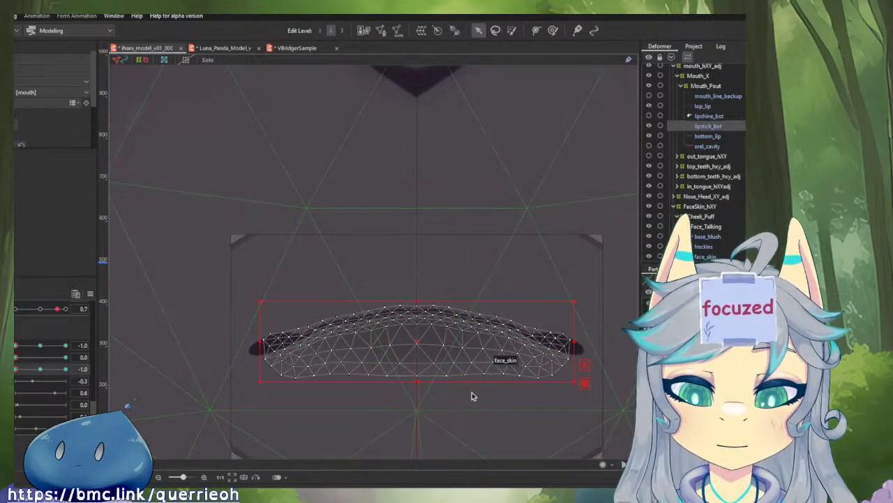
pyautogui.click(464, 263)
pyautogui.scroll(-2, 475, 339)
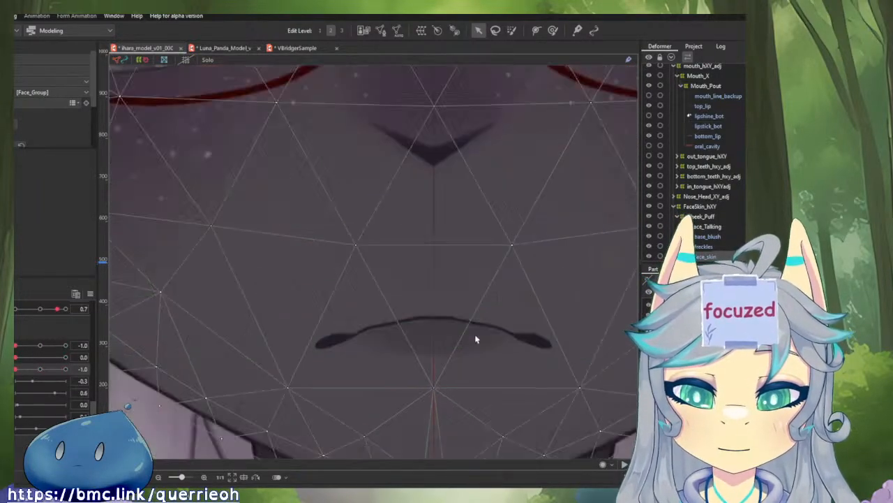
pyautogui.scroll(-5, 476, 340)
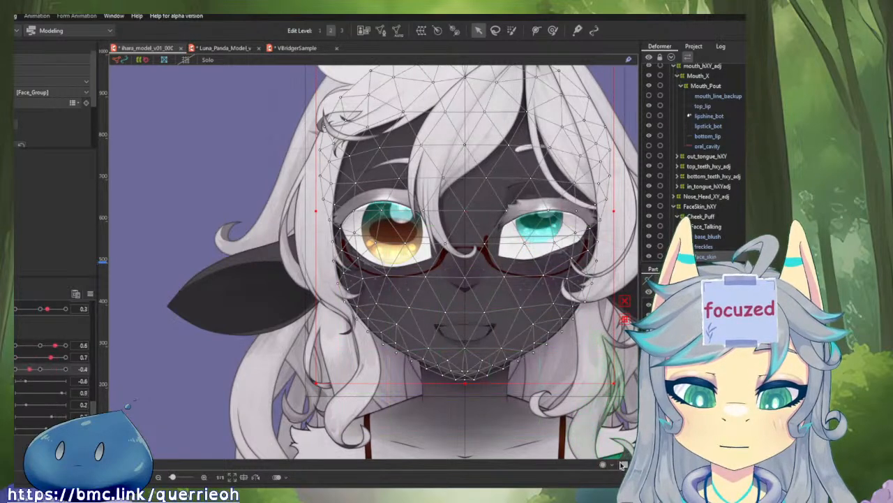
pyautogui.scroll(4, 446, 331)
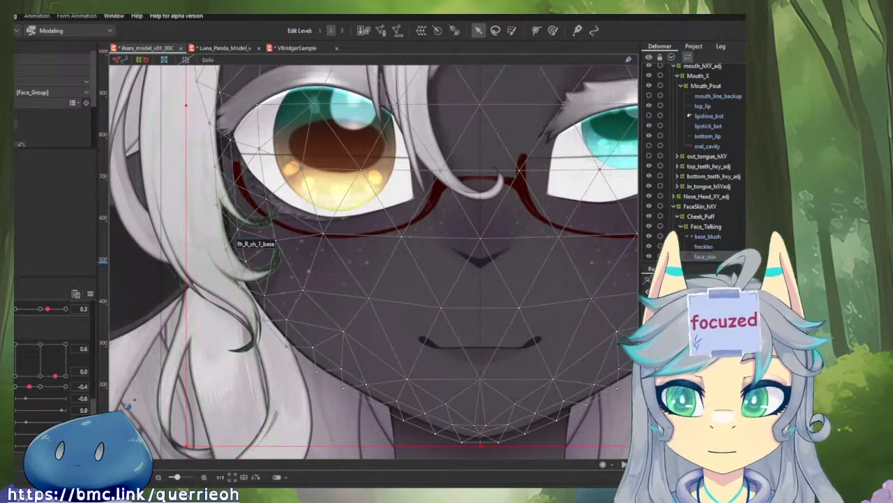
pyautogui.scroll(-4, 489, 328)
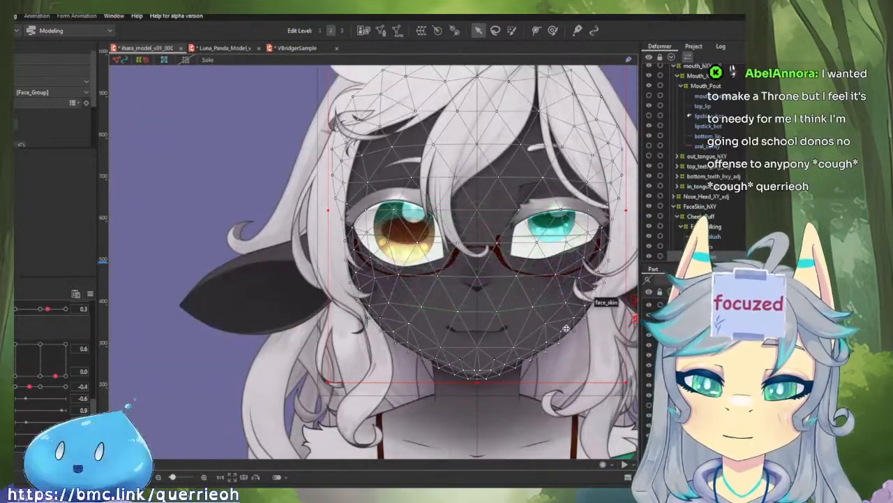
pyautogui.moveTo(566, 328); pyautogui.dragTo(507, 280)
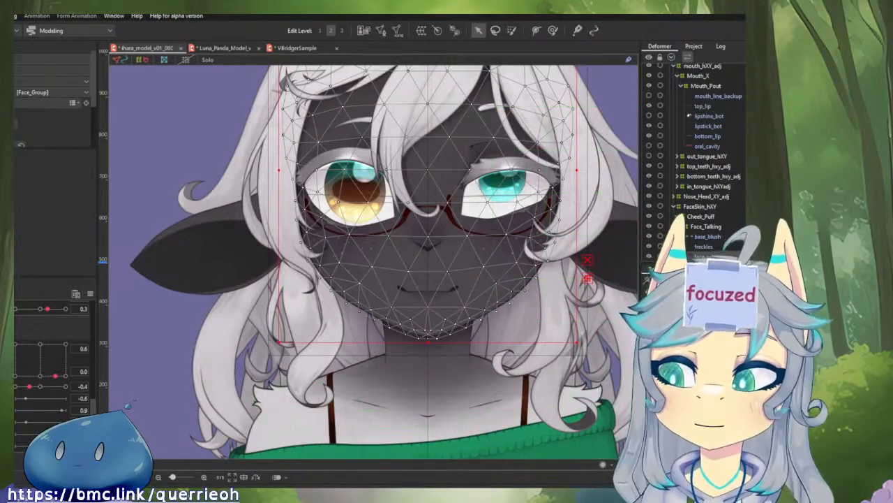
# - Pose the mouth as a fully open frown with form -1.0, opening 1.0 and Mouth Size -1.0, with the three lip meshes selected
pyautogui.moveTo(51, 378); pyautogui.dragTo(16, 343)
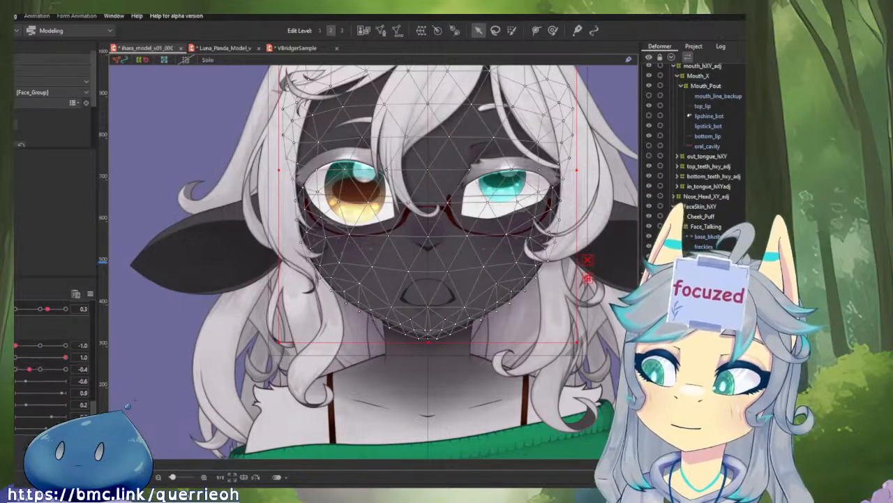
pyautogui.click(28, 368)
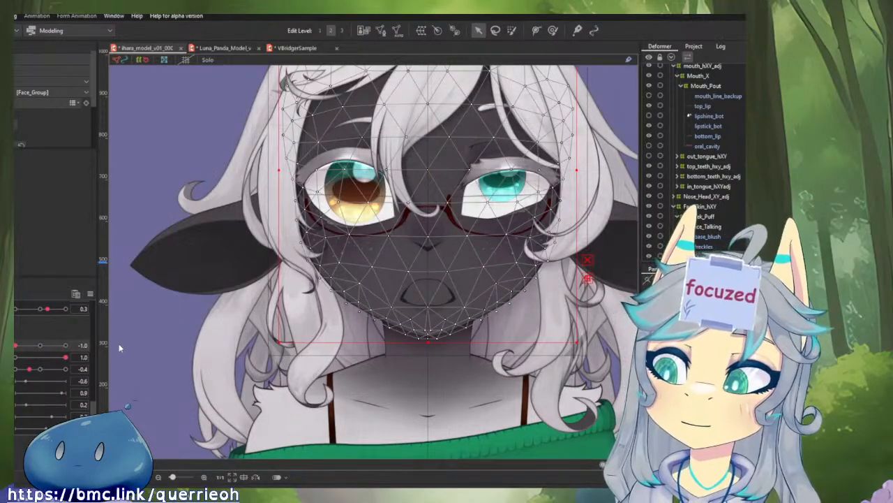
pyautogui.hotkey('ctrl', 'z')
pyautogui.scroll(4, 482, 136)
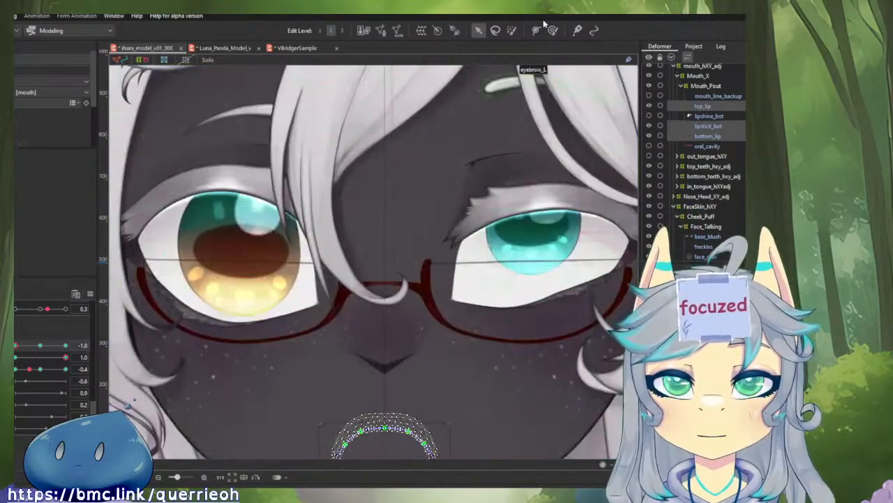
pyautogui.click(551, 30)
pyautogui.moveTo(528, 323); pyautogui.dragTo(514, 194)
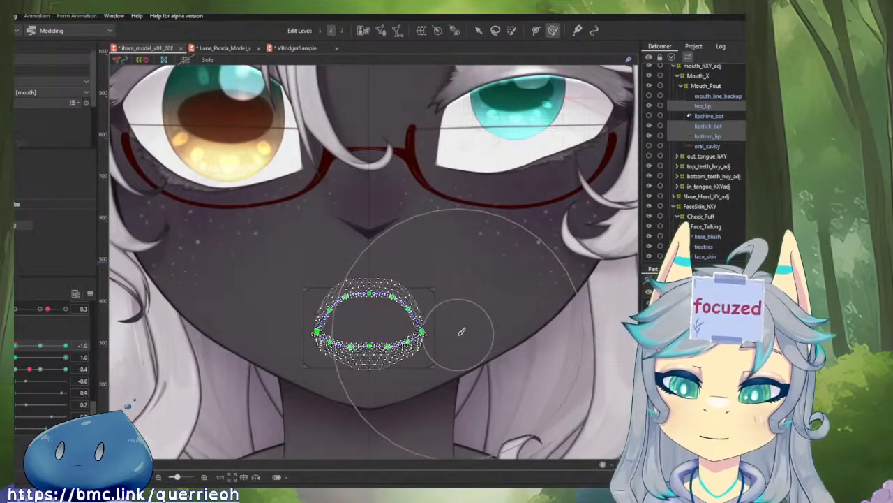
pyautogui.press('v')
pyautogui.scroll(2, 447, 338)
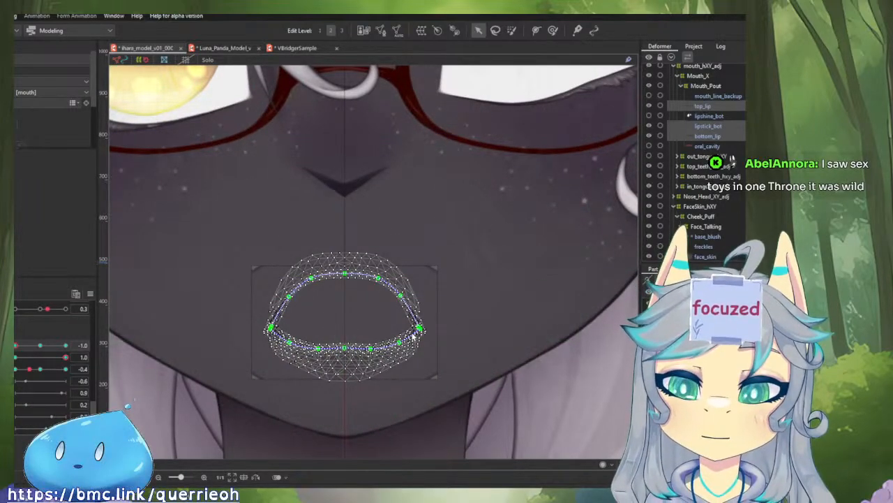
pyautogui.moveTo(434, 309); pyautogui.dragTo(457, 273)
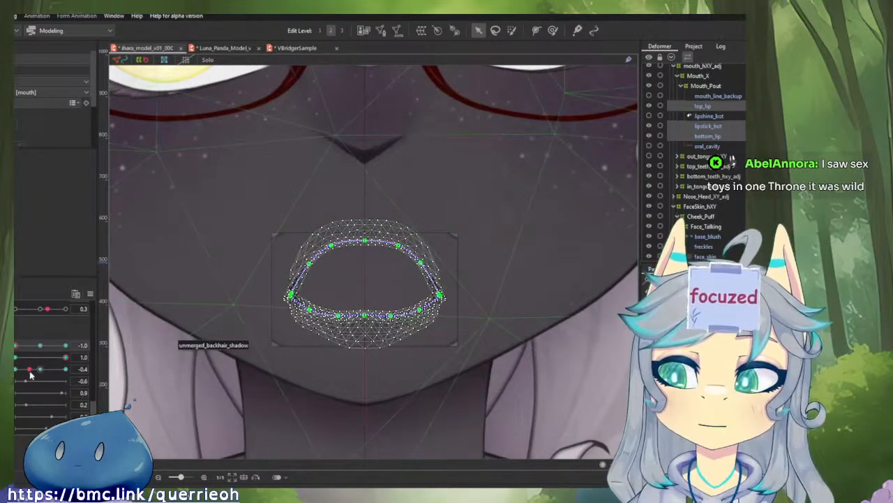
pyautogui.moveTo(29, 370); pyautogui.dragTo(15, 368)
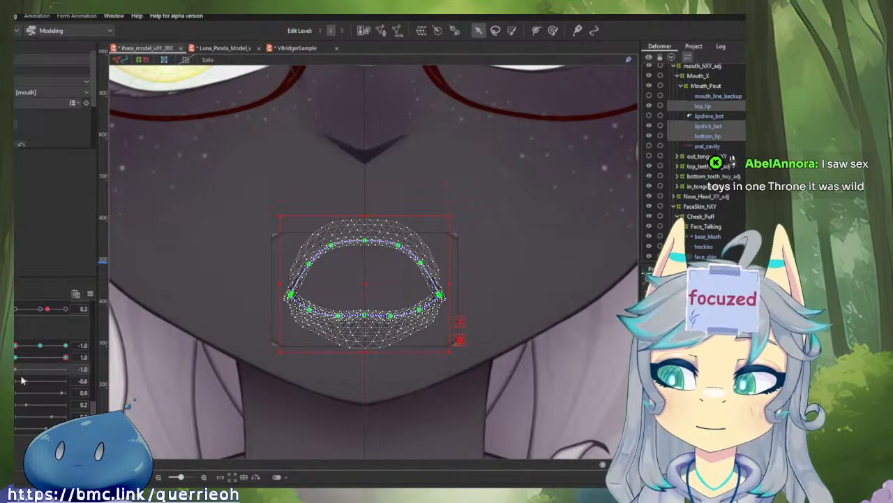
pyautogui.click(16, 346)
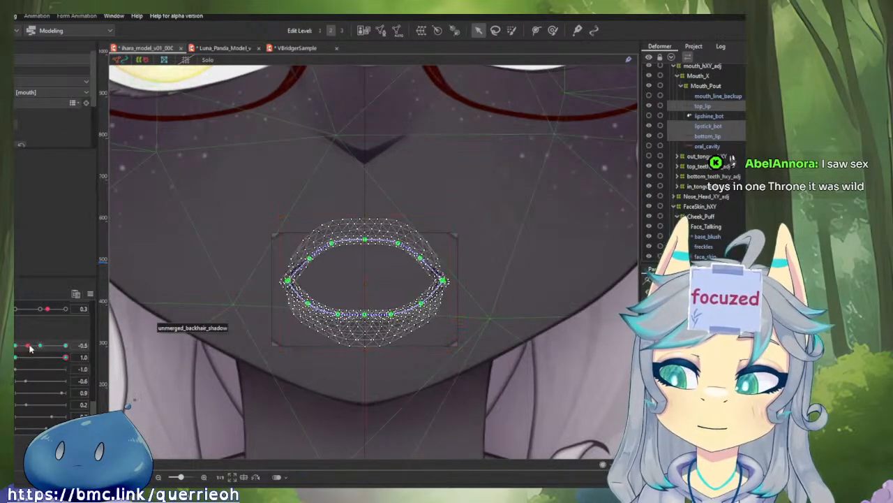
# - Lower both mouth corners of the fully open frown with a temporary warp on the three lip meshes
pyautogui.click(458, 344)
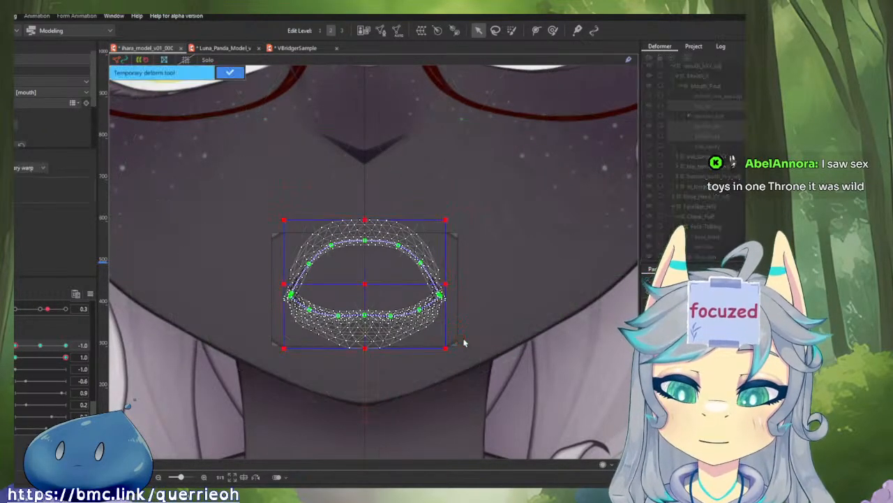
pyautogui.scroll(2, 363, 289)
pyautogui.moveTo(253, 284); pyautogui.dragTo(254, 293)
pyautogui.moveTo(481, 284); pyautogui.dragTo(483, 292)
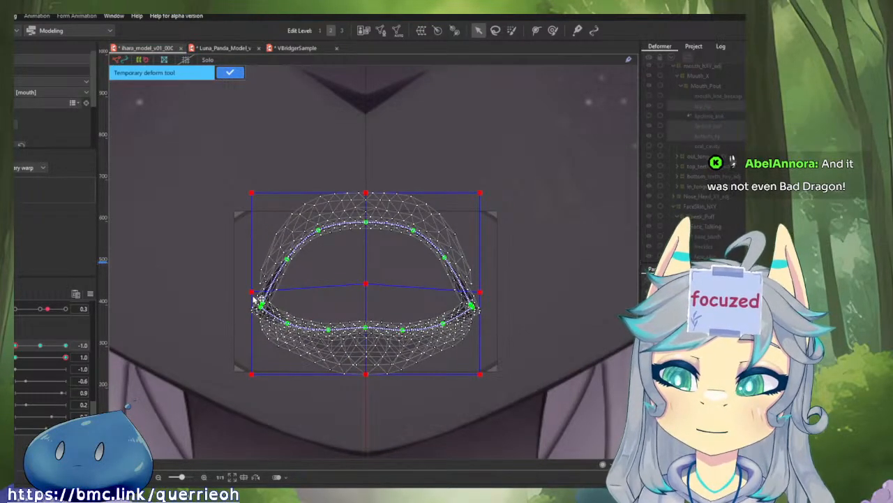
pyautogui.moveTo(252, 293); pyautogui.dragTo(256, 298)
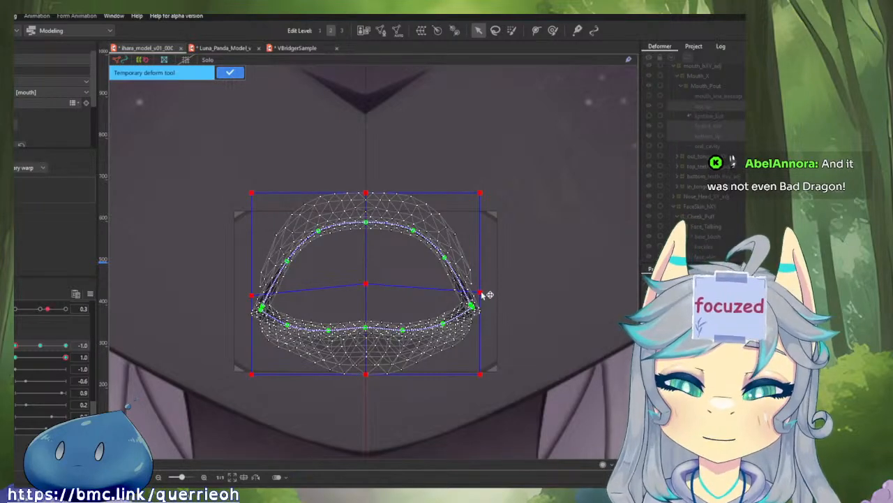
pyautogui.moveTo(482, 293); pyautogui.dragTo(484, 298)
pyautogui.moveTo(21, 348)
pyautogui.mouseDown()
pyautogui.moveTo(84, 368)
pyautogui.moveTo(21, 368)
pyautogui.moveTo(70, 375)
pyautogui.moveTo(18, 370)
pyautogui.moveTo(80, 349)
pyautogui.moveTo(14, 353)
pyautogui.mouseUp()
pyautogui.click(231, 72)
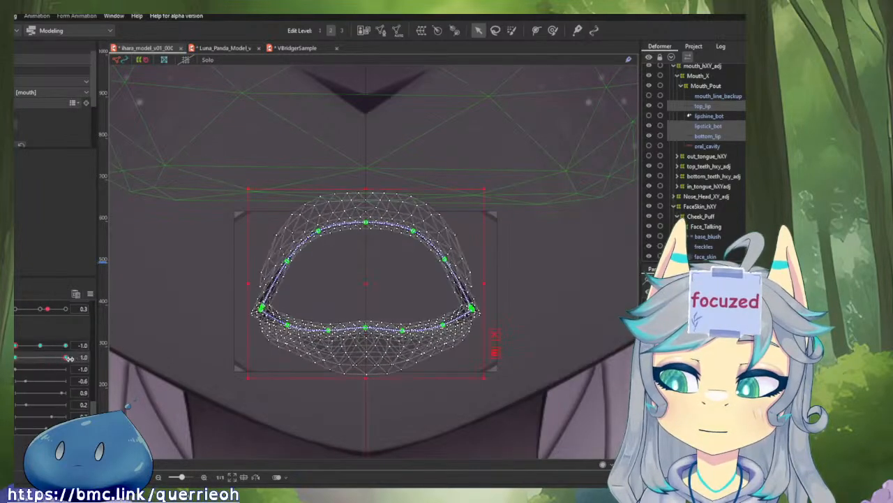
# - Check the lip meshes at Mouth Size -1.0 by varying the mouth form and opening between frown and smile
pyautogui.moveTo(64, 365); pyautogui.dragTo(65, 358)
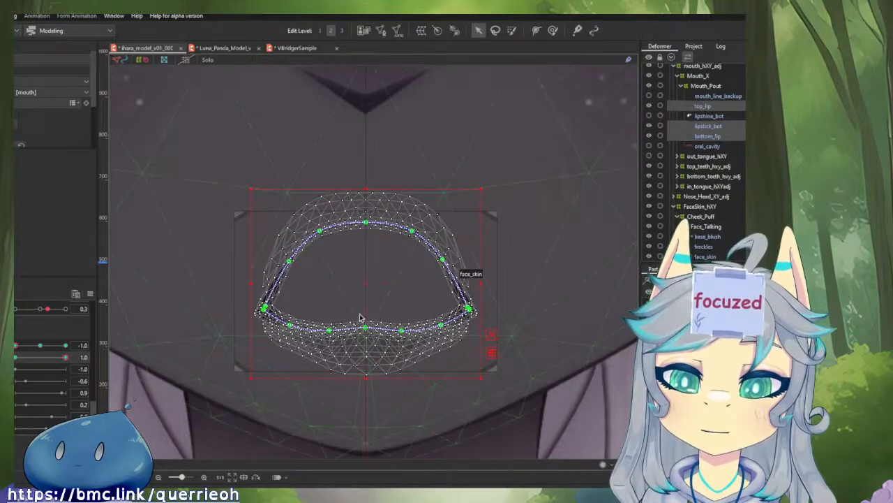
pyautogui.moveTo(65, 356); pyautogui.dragTo(107, 360)
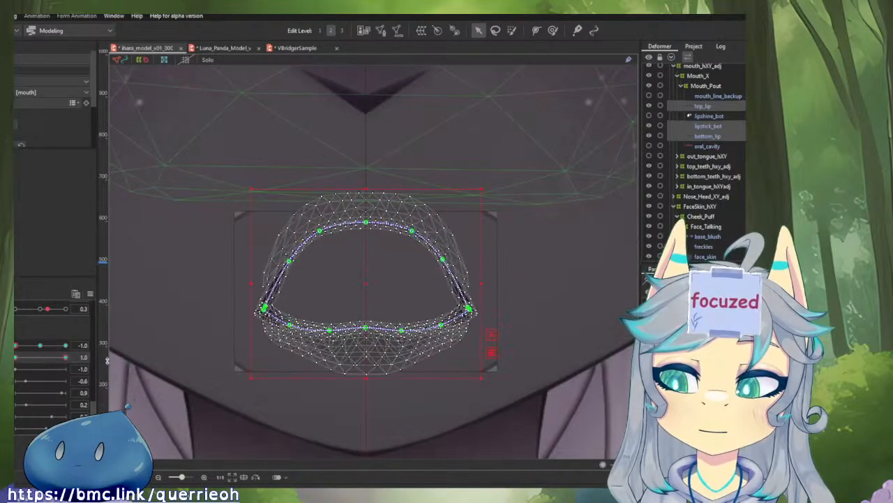
pyautogui.moveTo(32, 344); pyautogui.dragTo(18, 360)
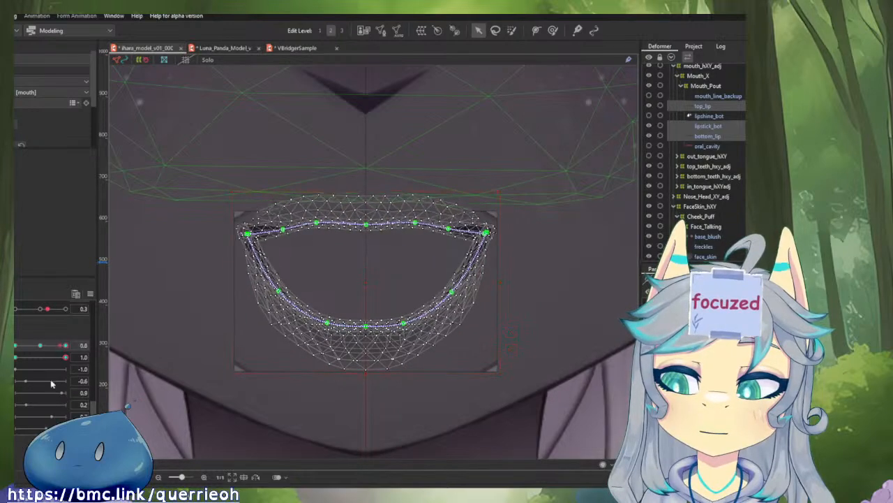
pyautogui.moveTo(65, 357); pyautogui.dragTo(133, 379)
pyautogui.moveTo(65, 357)
pyautogui.mouseDown()
pyautogui.moveTo(28, 358)
pyautogui.moveTo(81, 356)
pyautogui.mouseUp()
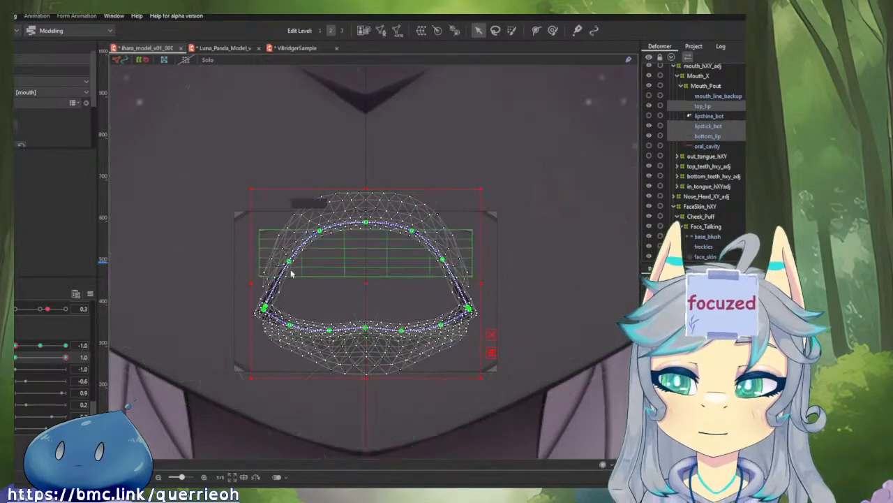
# - Put the three lip meshes under a rotation deformer keyed at mouth opening 0.0 and 1.0, and lower it slightly at 1.0
pyautogui.click(40, 359)
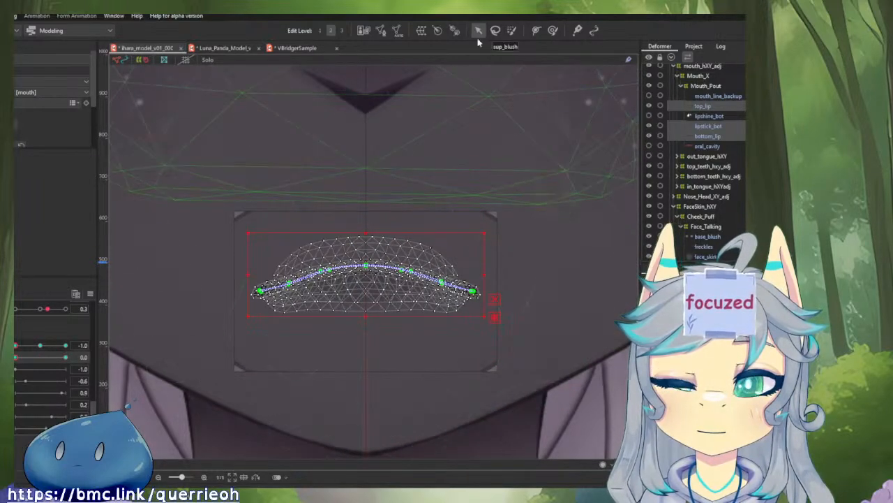
pyautogui.click(441, 30)
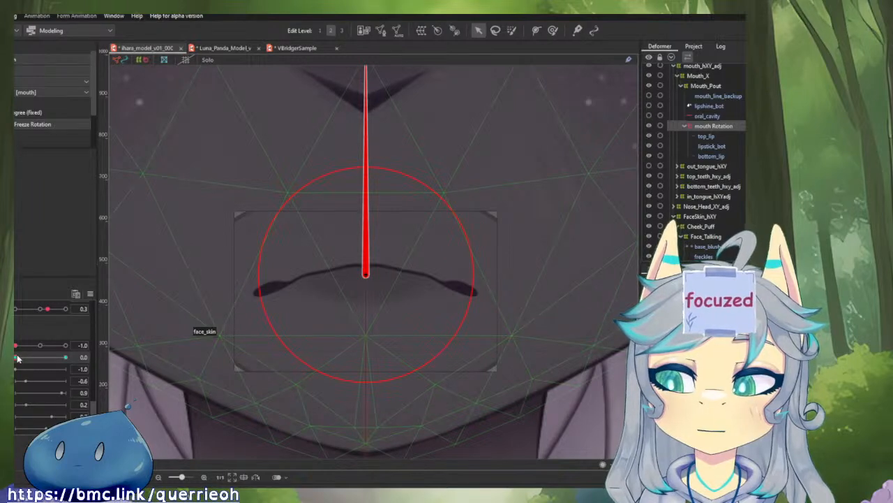
pyautogui.moveTo(17, 358); pyautogui.dragTo(65, 357)
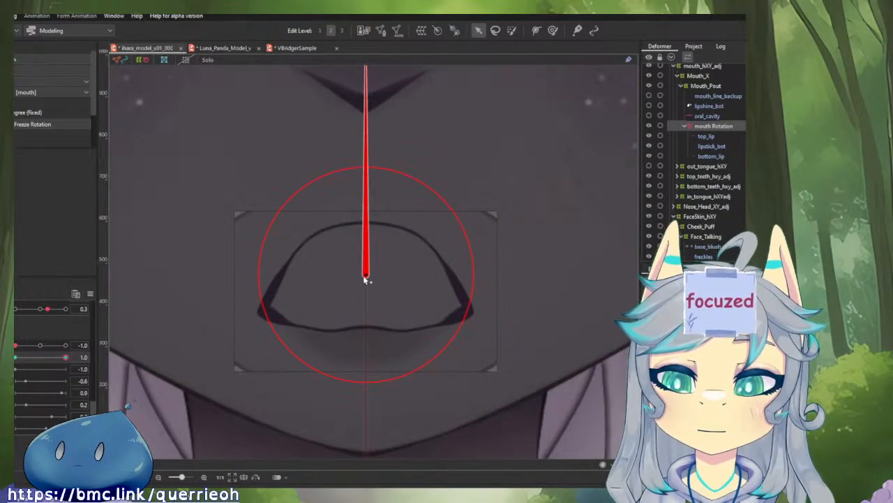
pyautogui.moveTo(363, 276); pyautogui.dragTo(366, 284)
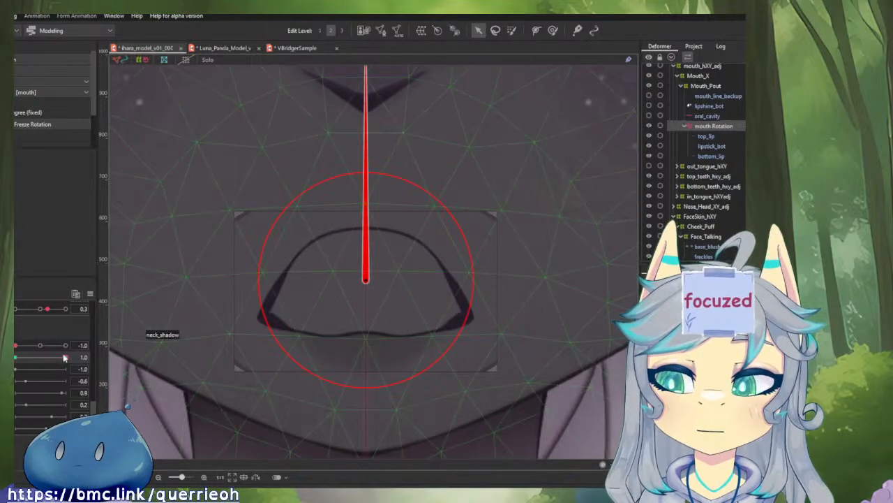
pyautogui.moveTo(65, 358); pyautogui.dragTo(110, 359)
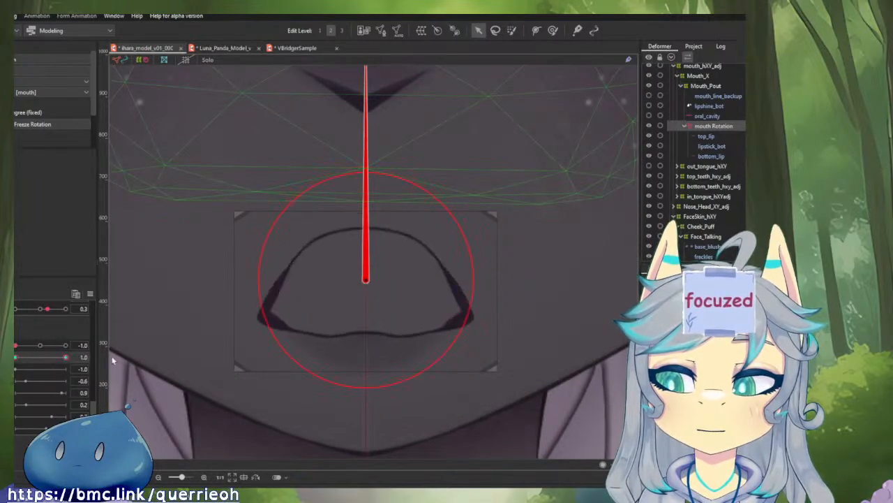
pyautogui.moveTo(367, 281); pyautogui.dragTo(367, 285)
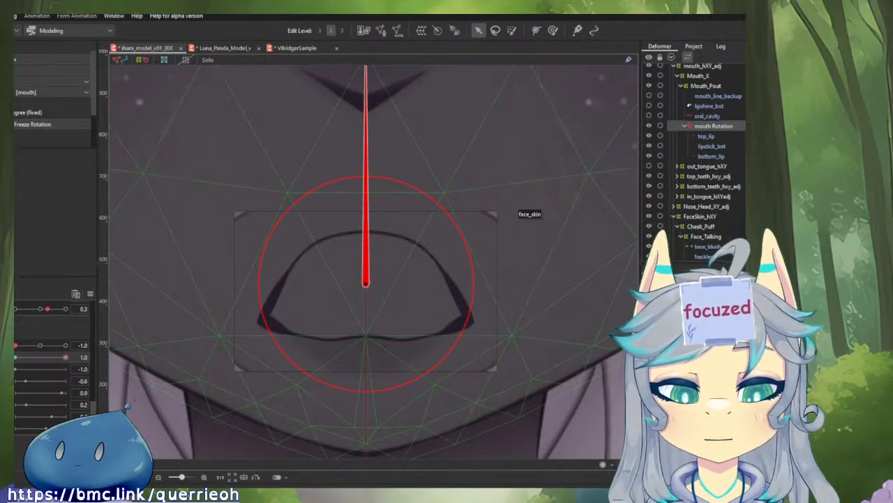
pyautogui.click(518, 208)
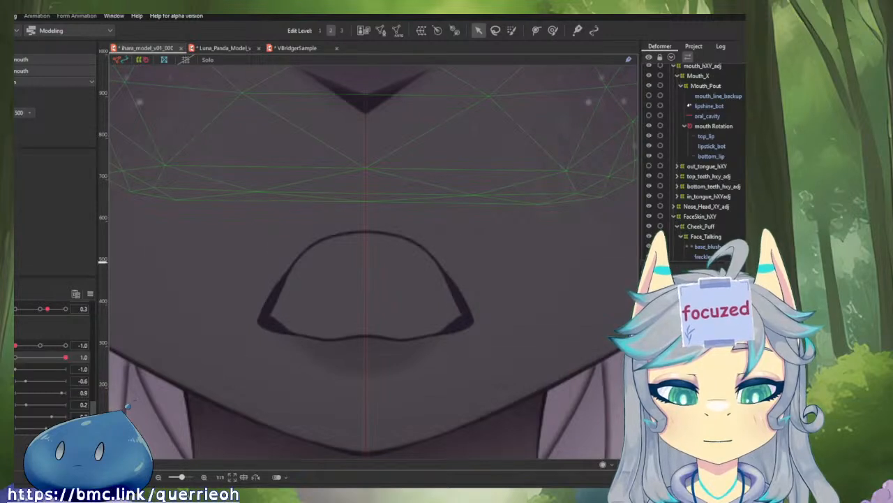
# - Show the upper teeth for reference and lower the lips' rotation deformer slightly further in the fully open frown
pyautogui.click(649, 370)
pyautogui.moveTo(58, 357); pyautogui.dragTo(93, 354)
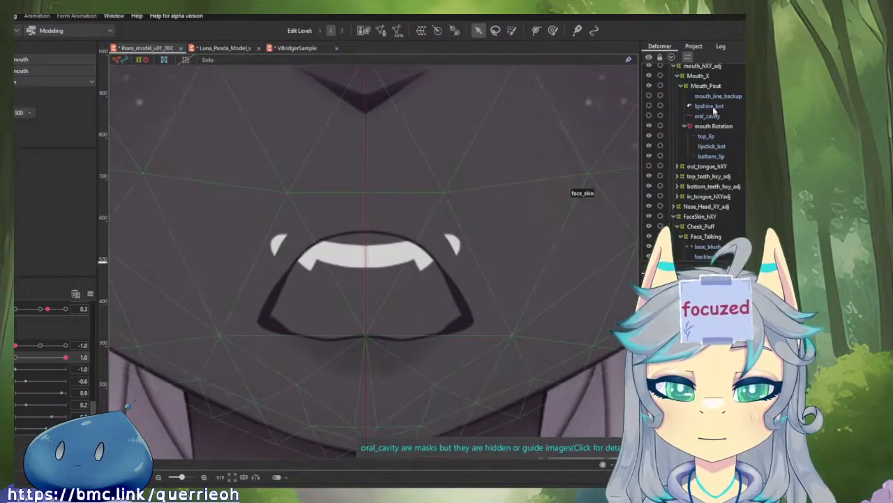
pyautogui.click(713, 126)
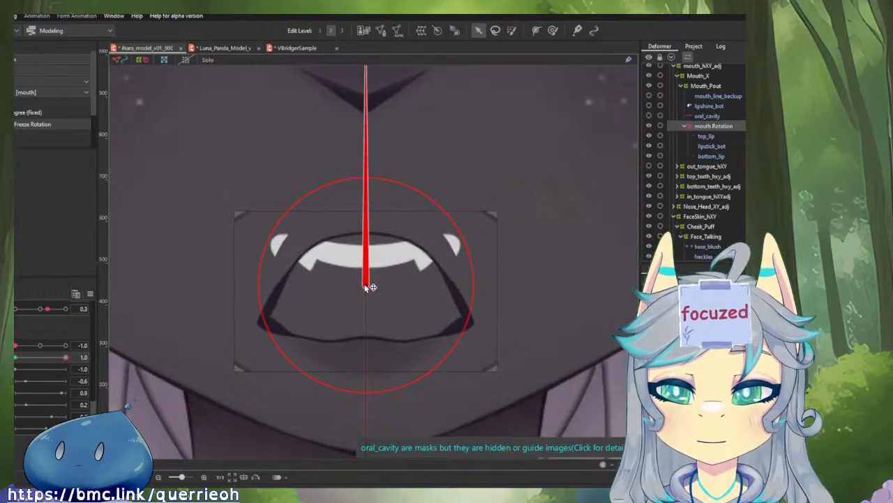
pyautogui.scroll(-3, 260, 337)
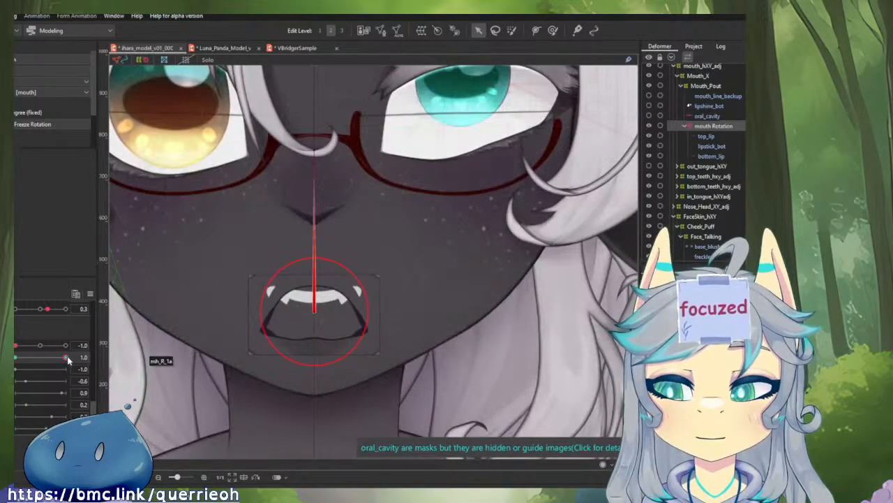
pyautogui.moveTo(70, 358)
pyautogui.mouseDown()
pyautogui.moveTo(25, 357)
pyautogui.moveTo(69, 356)
pyautogui.mouseUp()
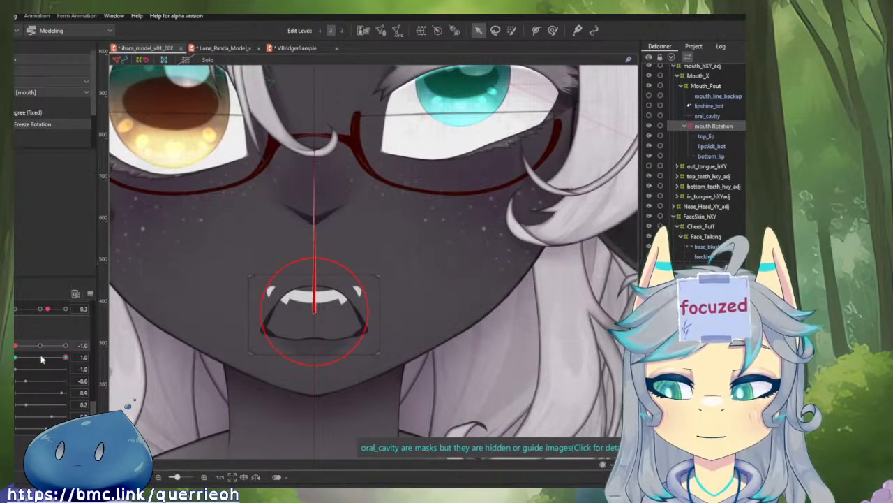
pyautogui.moveTo(26, 346); pyautogui.dragTo(69, 346)
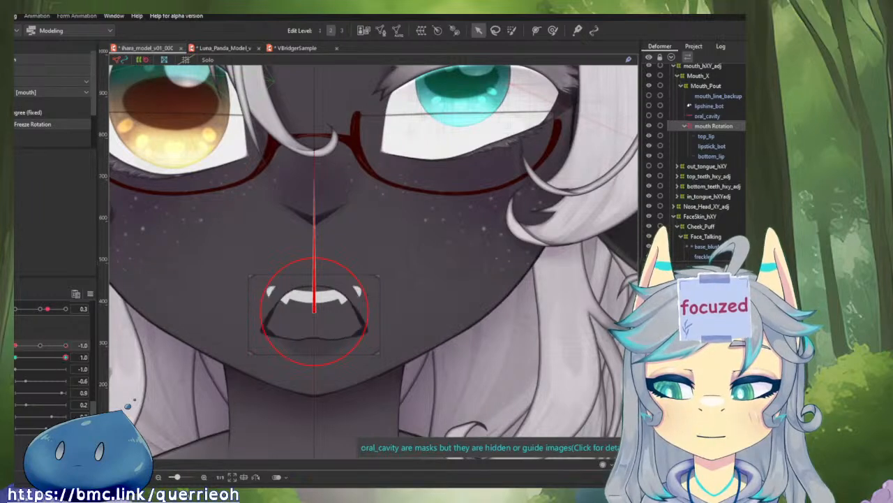
pyautogui.scroll(2, 291, 310)
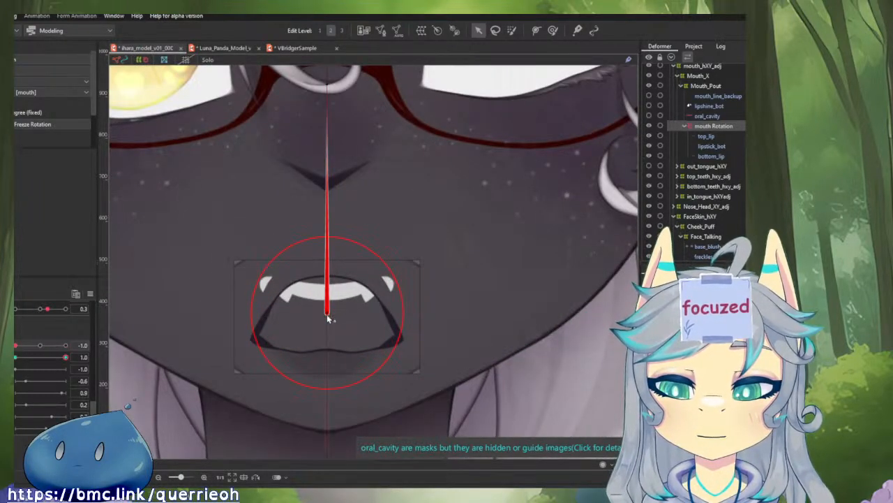
pyautogui.moveTo(328, 316); pyautogui.dragTo(331, 318)
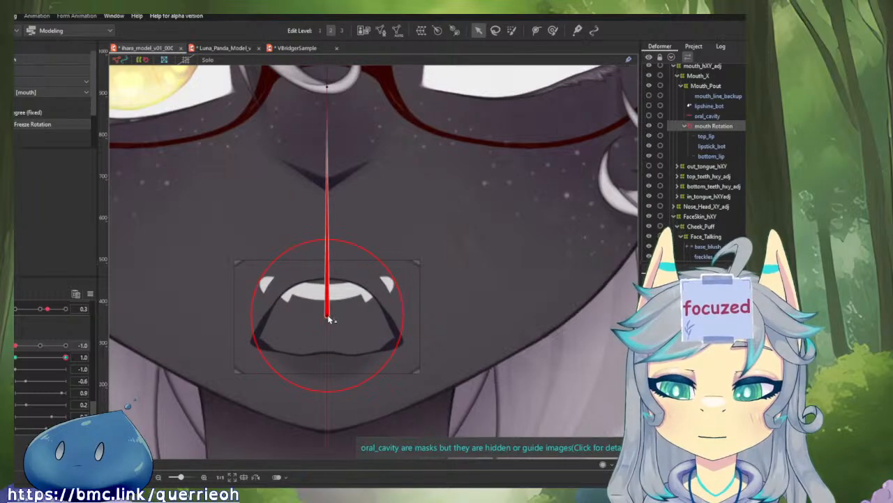
pyautogui.scroll(-5, 329, 319)
pyautogui.scroll(4, 324, 307)
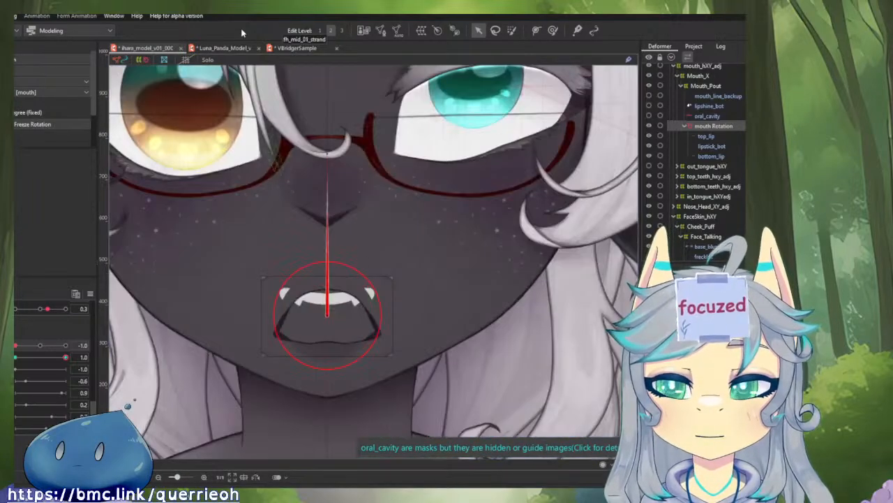
# - Switch to the VBridgerSample model, set its mouth to a fully open smile at 1.0 and 1.0, and examine the mouth shape
pyautogui.click(312, 49)
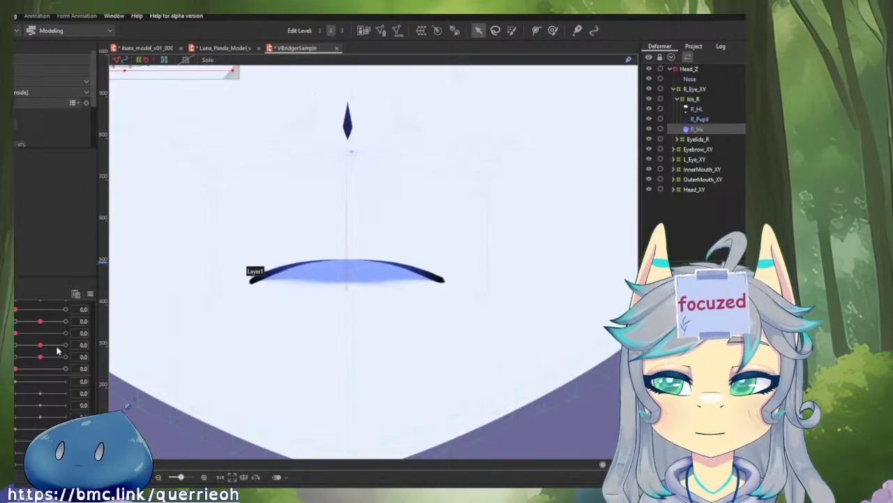
pyautogui.scroll(3, 25, 392)
pyautogui.moveTo(18, 370); pyautogui.dragTo(115, 295)
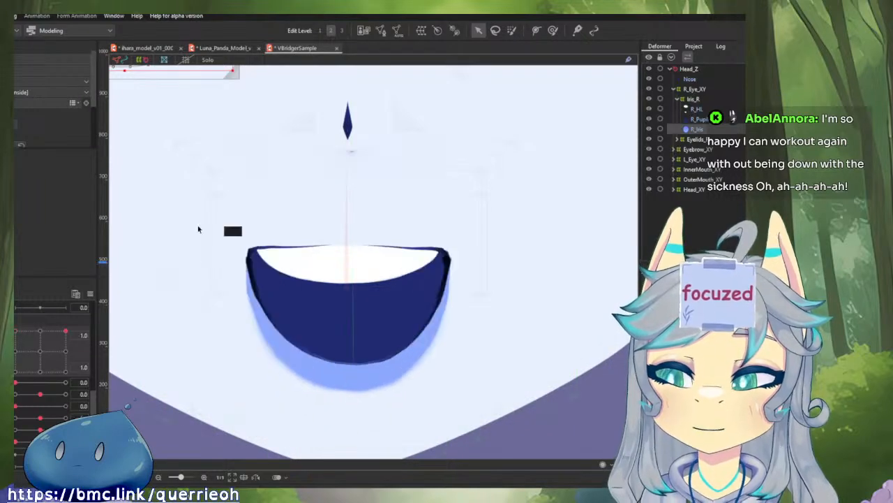
pyautogui.click(209, 206)
pyautogui.scroll(-5, 208, 206)
pyautogui.scroll(2, 349, 279)
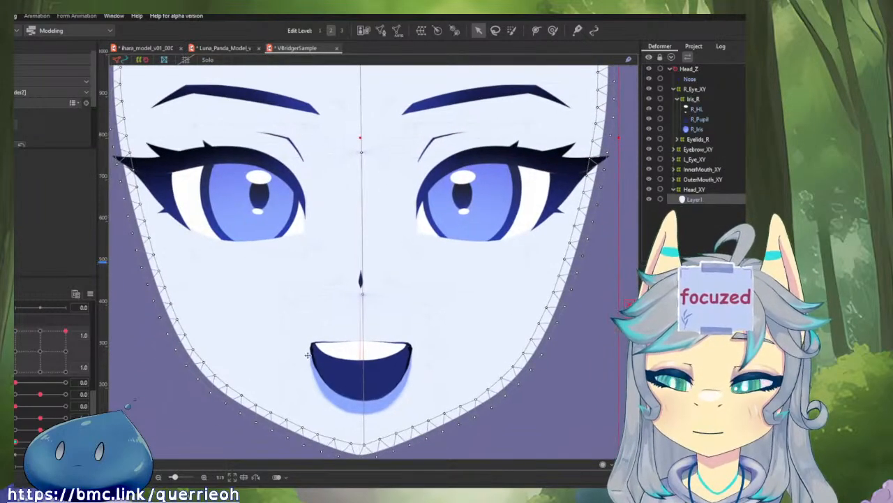
pyautogui.scroll(5, 399, 320)
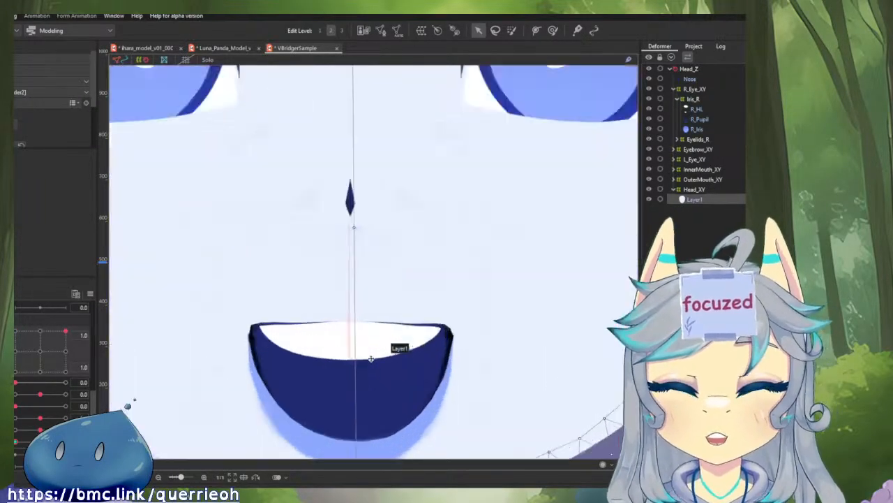
# - Isolate the sample model's BottomTeethDark and UpperTeeth meshes in solo view and examine their shapes in the fully open smile
pyautogui.rightClick(379, 188)
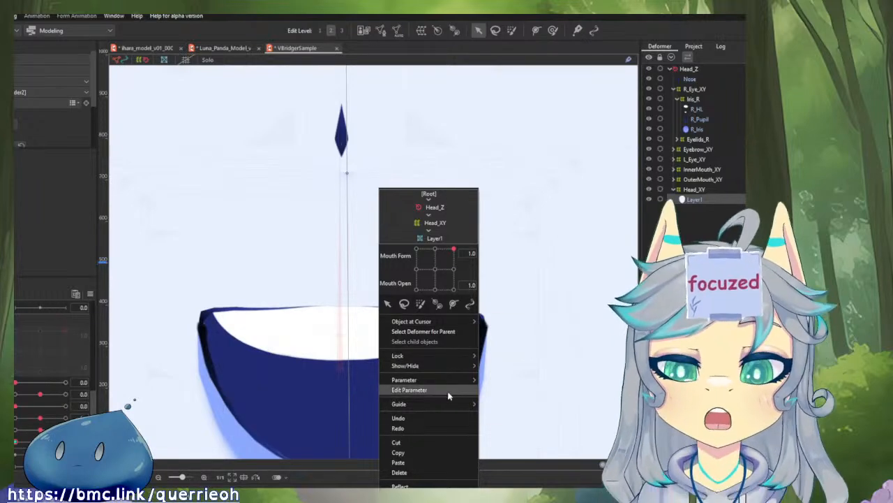
pyautogui.moveTo(435, 368)
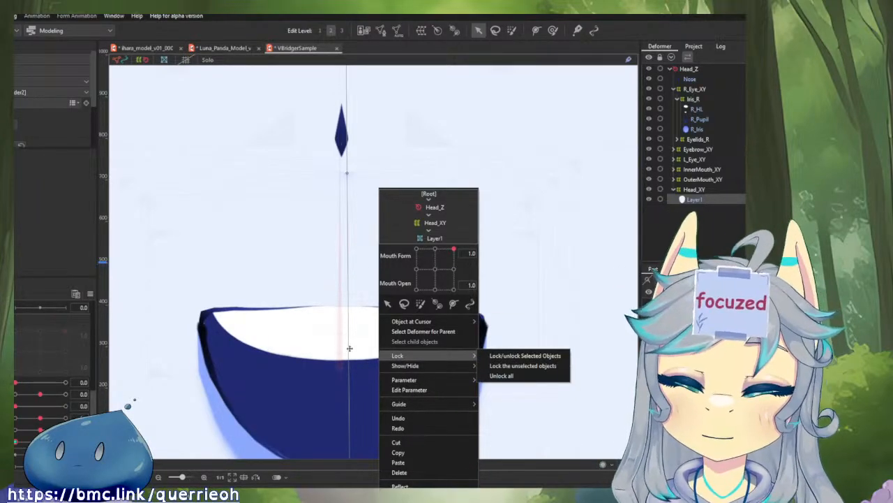
pyautogui.moveTo(434, 321)
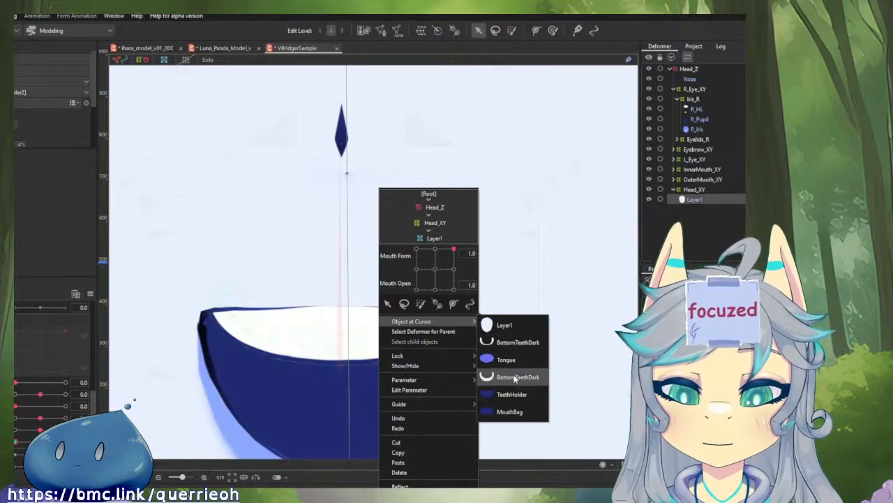
pyautogui.click(513, 342)
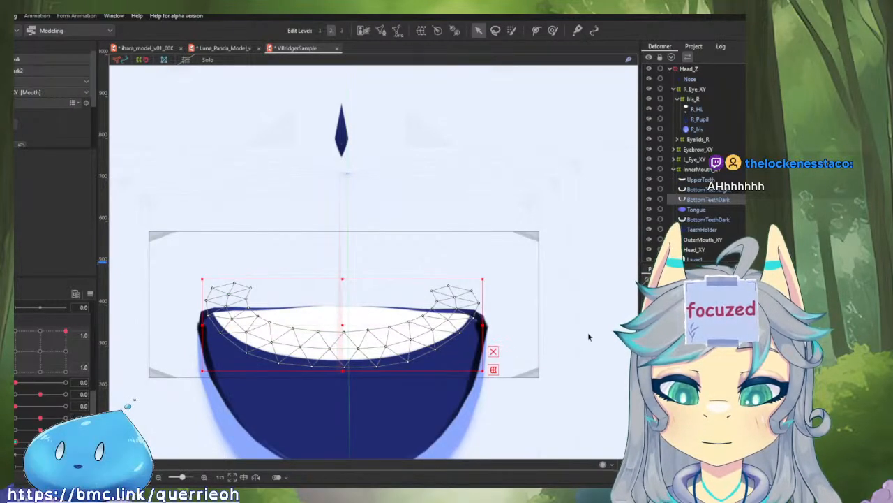
pyautogui.press('s')
pyautogui.click(705, 188)
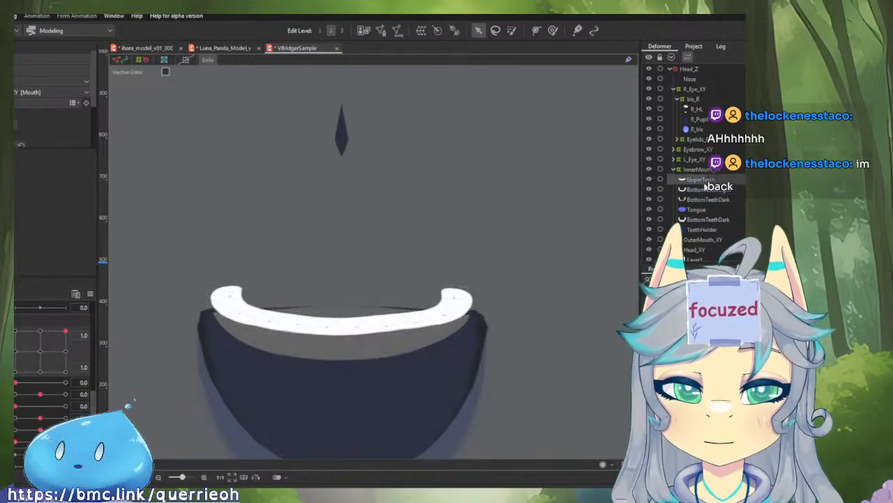
pyautogui.click(700, 179)
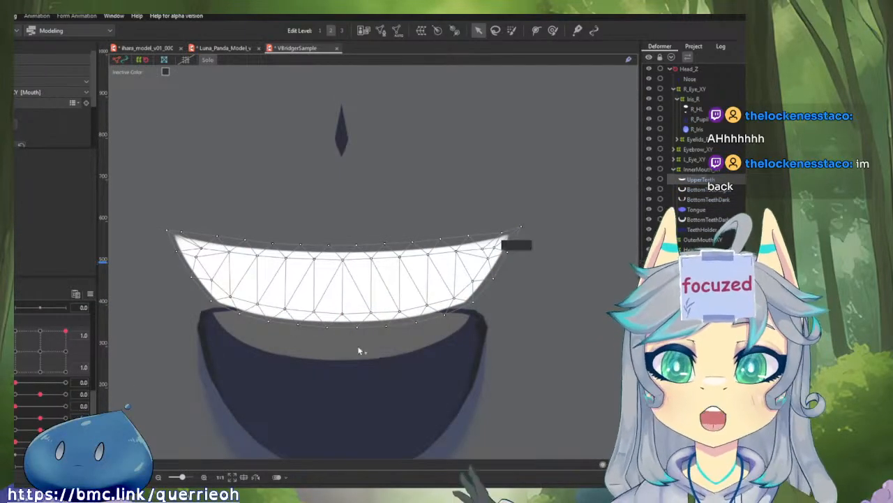
# - Switch to the Luna Panda model and raise its mouth opening to 1.0 at neutral mouth form to study the open mouth
pyautogui.click(146, 49)
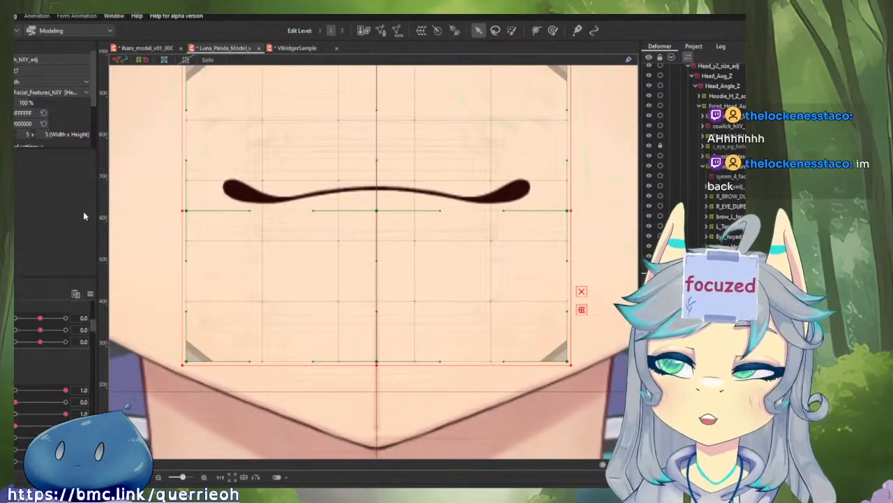
pyautogui.scroll(-2, 28, 389)
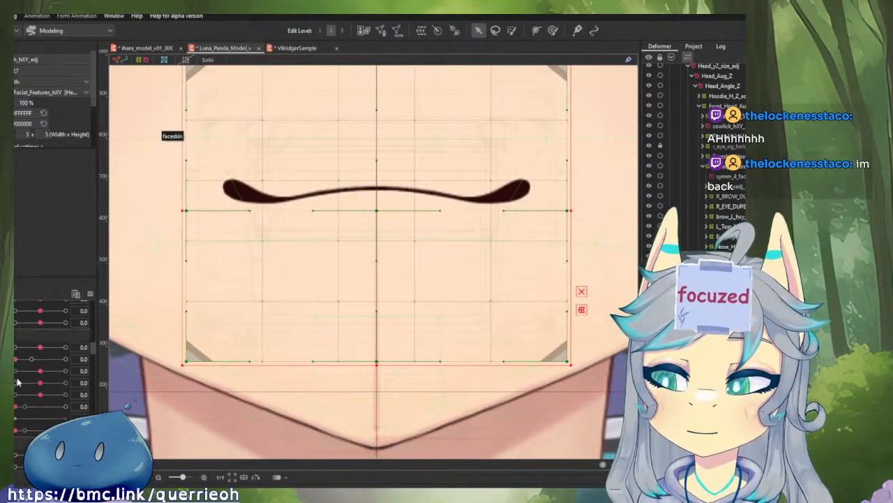
pyautogui.moveTo(28, 359); pyautogui.dragTo(97, 358)
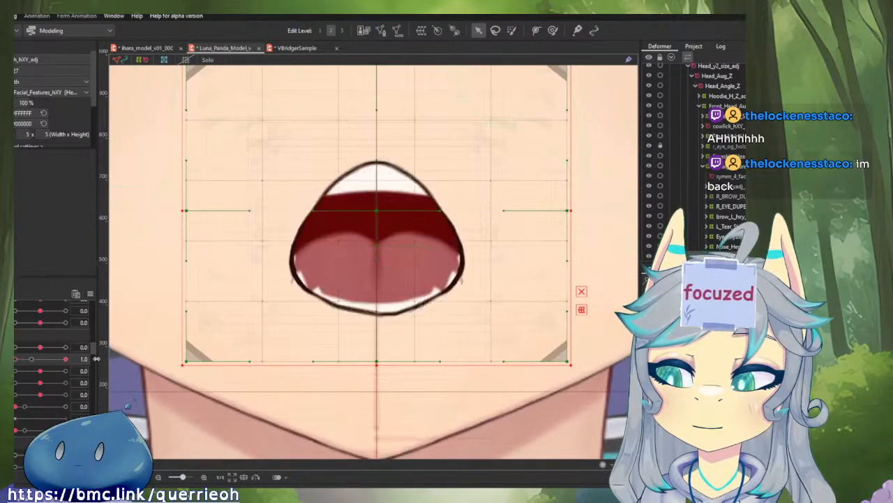
pyautogui.moveTo(40, 347)
pyautogui.mouseDown()
pyautogui.moveTo(70, 347)
pyautogui.moveTo(30, 356)
pyautogui.moveTo(16, 349)
pyautogui.moveTo(24, 359)
pyautogui.moveTo(65, 358)
pyautogui.moveTo(40, 347)
pyautogui.moveTo(67, 347)
pyautogui.moveTo(26, 351)
pyautogui.moveTo(56, 349)
pyautogui.moveTo(40, 349)
pyautogui.mouseUp()
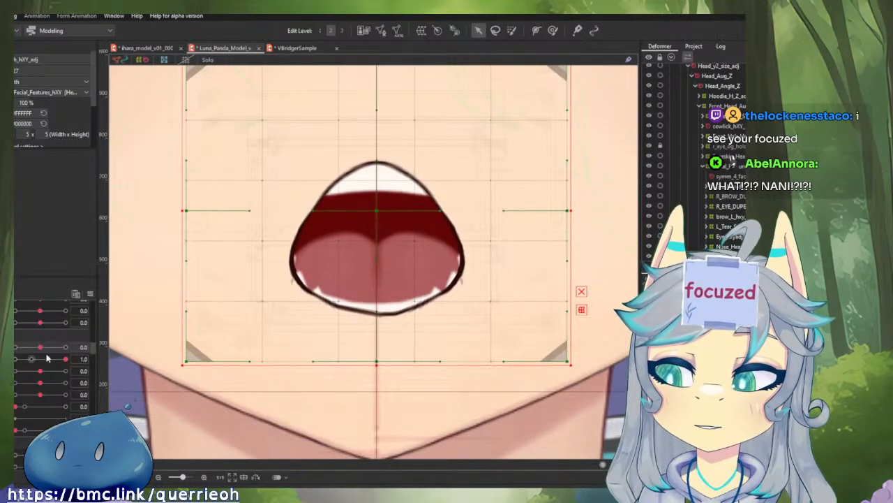
pyautogui.click(90, 293)
pyautogui.click(105, 300)
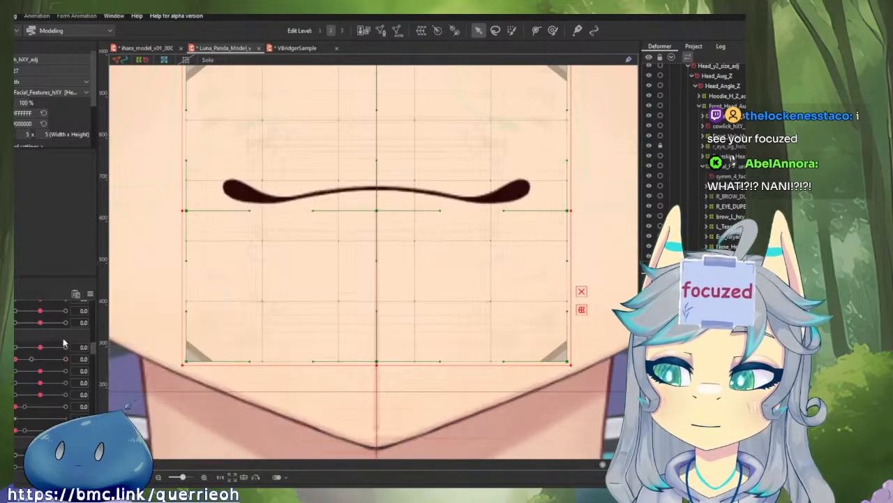
pyautogui.moveTo(22, 359); pyautogui.dragTo(39, 349)
# - Inspect the bot_lip, top_lip and inner tongue meshes around the open mouth's corner for the source of the stray patch
pyautogui.scroll(5, 459, 280)
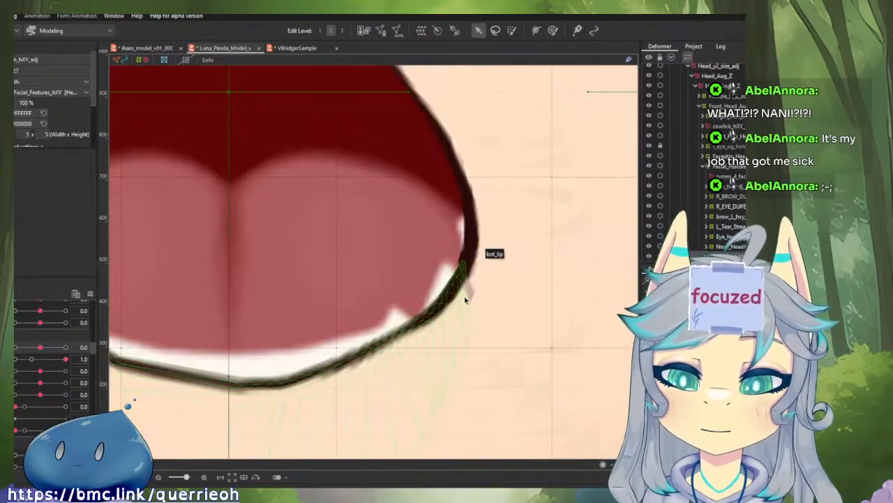
pyautogui.click(465, 295)
pyautogui.scroll(2, 462, 266)
pyautogui.scroll(-4, 457, 260)
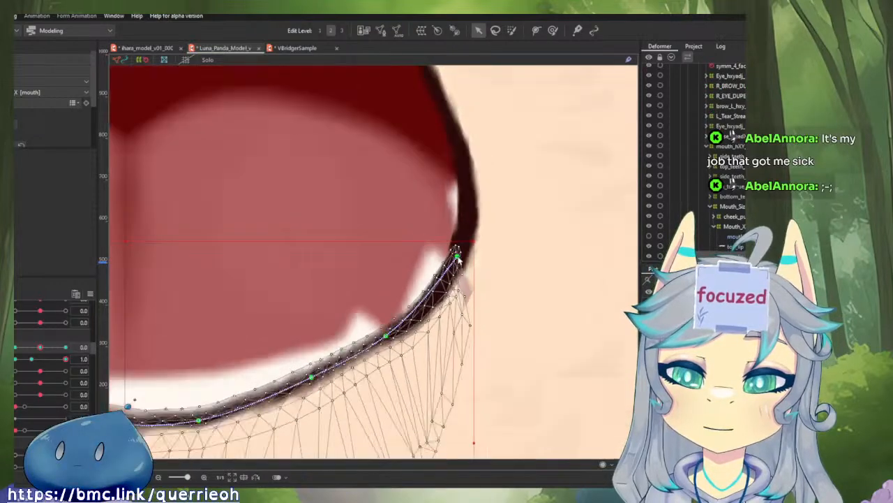
pyautogui.scroll(4, 457, 259)
pyautogui.moveTo(427, 281); pyautogui.dragTo(382, 306)
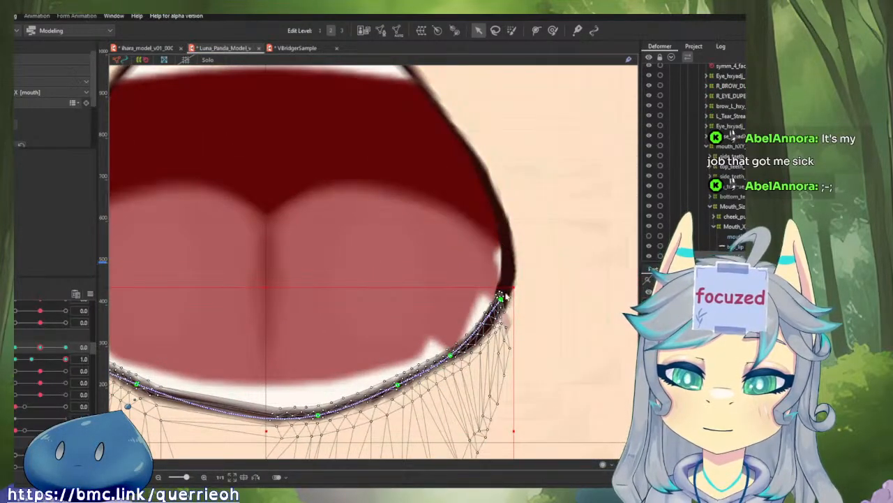
pyautogui.scroll(3, 508, 282)
pyautogui.click(492, 313)
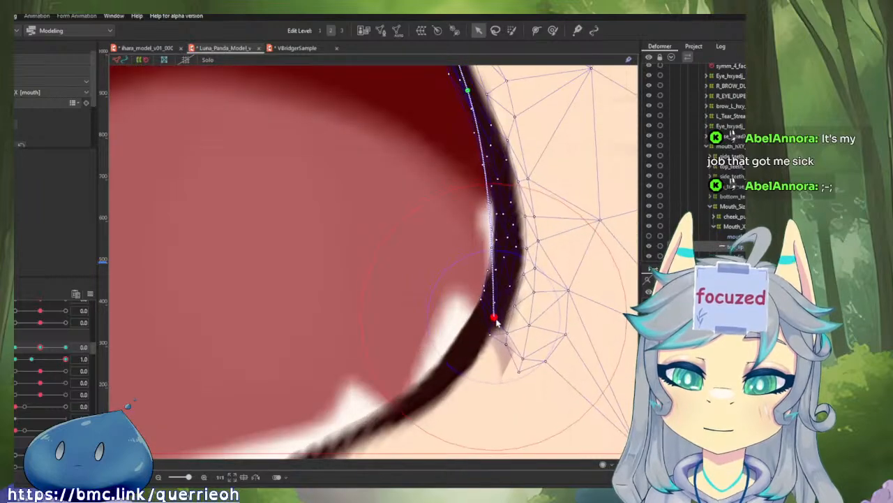
pyautogui.scroll(-2, 481, 285)
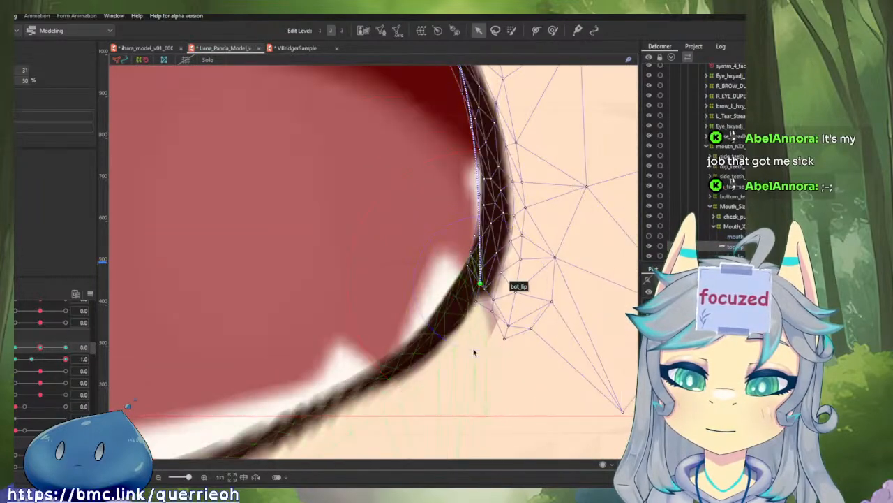
pyautogui.click(491, 315)
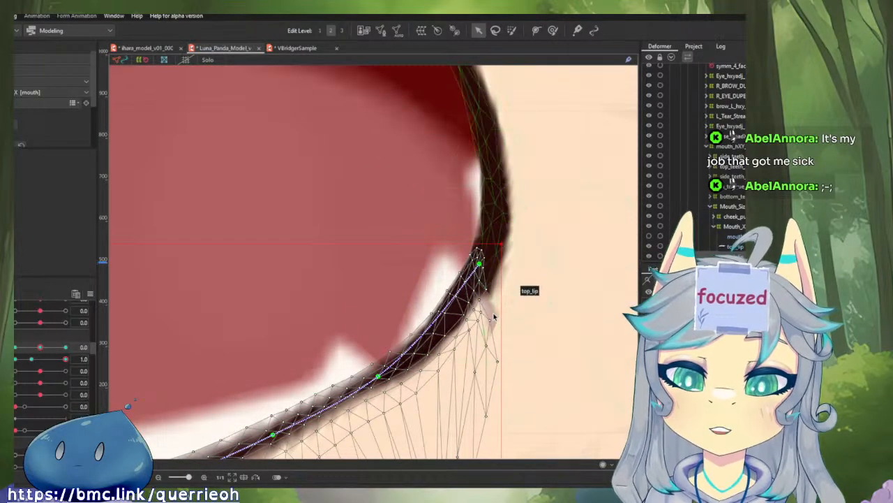
pyautogui.click(495, 317)
pyautogui.click(495, 318)
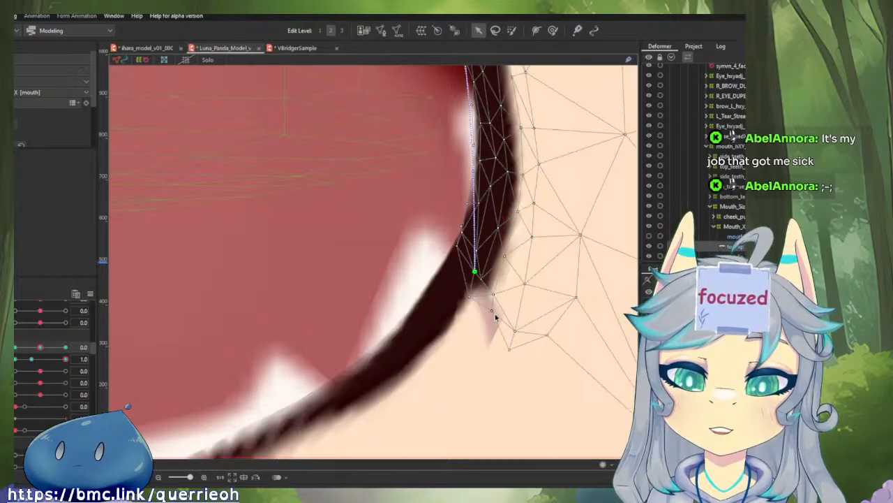
pyautogui.click(364, 230)
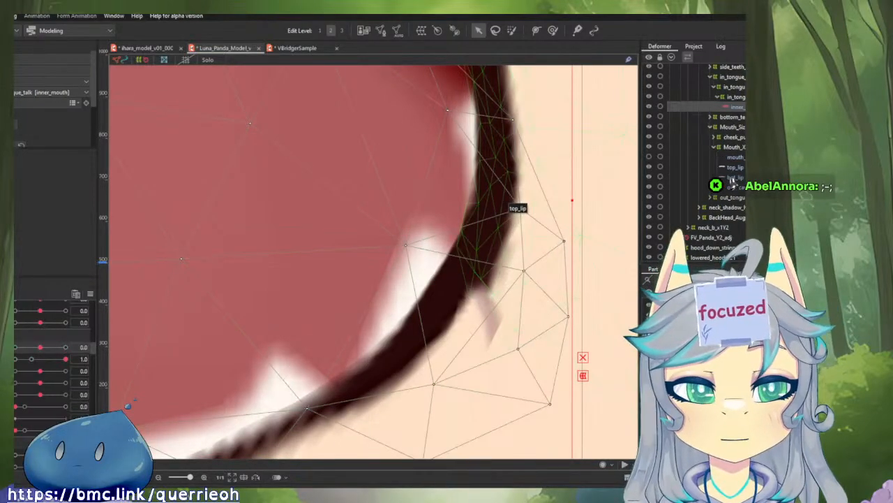
# - Reshape the oral cavity mesh by moving its lower corner points inward on both sides of the fully open mouth
pyautogui.click(735, 187)
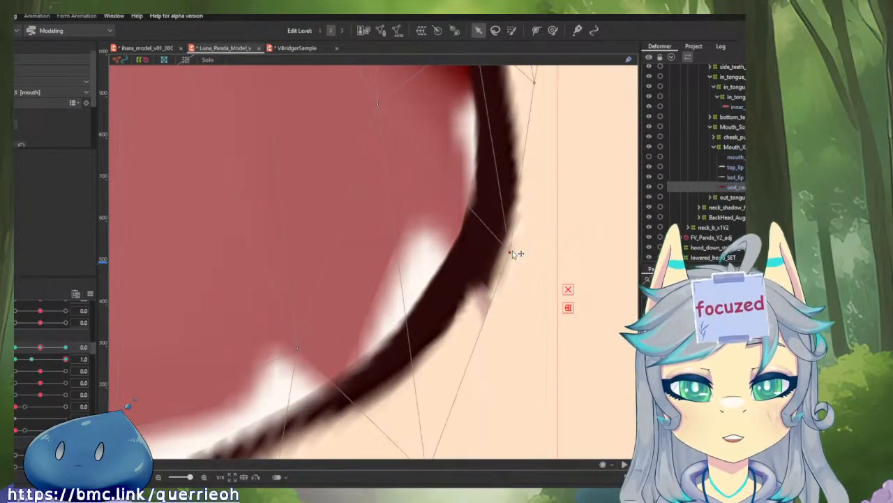
pyautogui.scroll(-3, 517, 274)
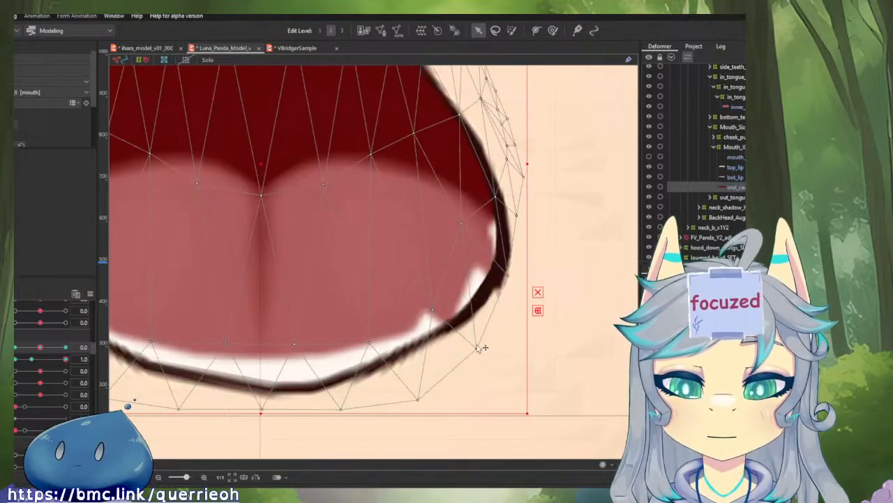
pyautogui.moveTo(479, 347); pyautogui.dragTo(496, 338)
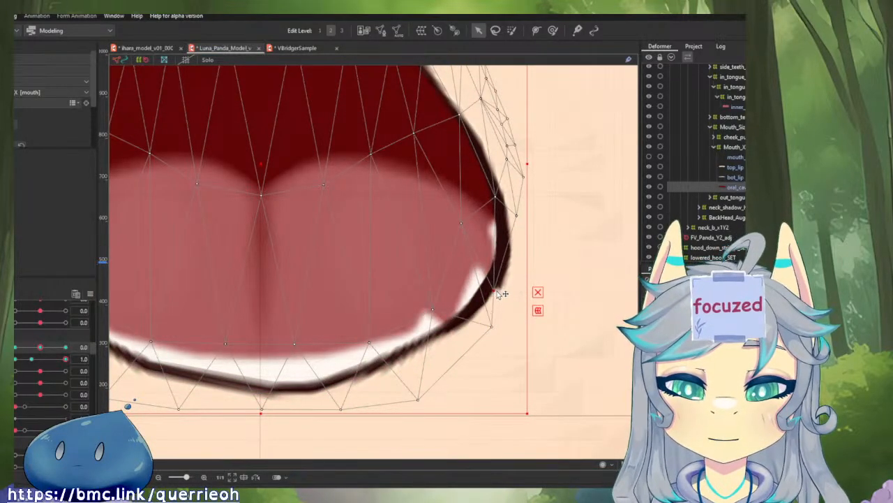
pyautogui.moveTo(498, 294); pyautogui.dragTo(597, 305)
pyautogui.scroll(-3, 179, 342)
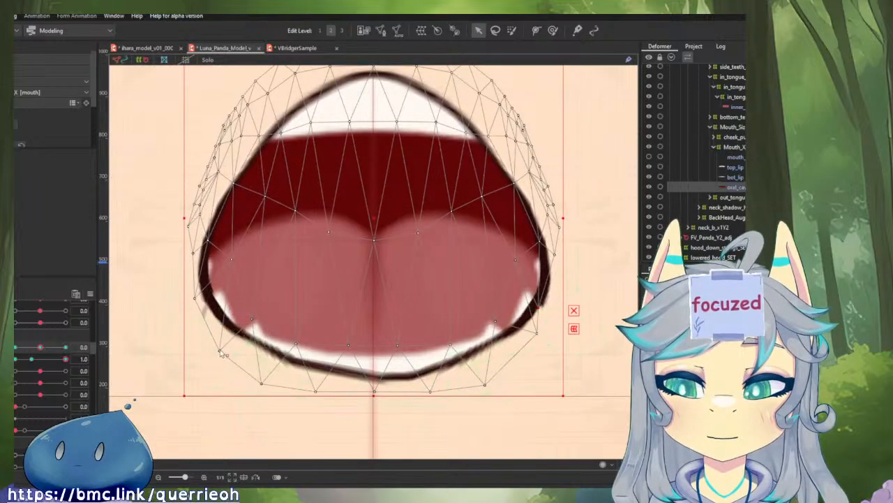
pyautogui.moveTo(220, 353); pyautogui.dragTo(248, 335)
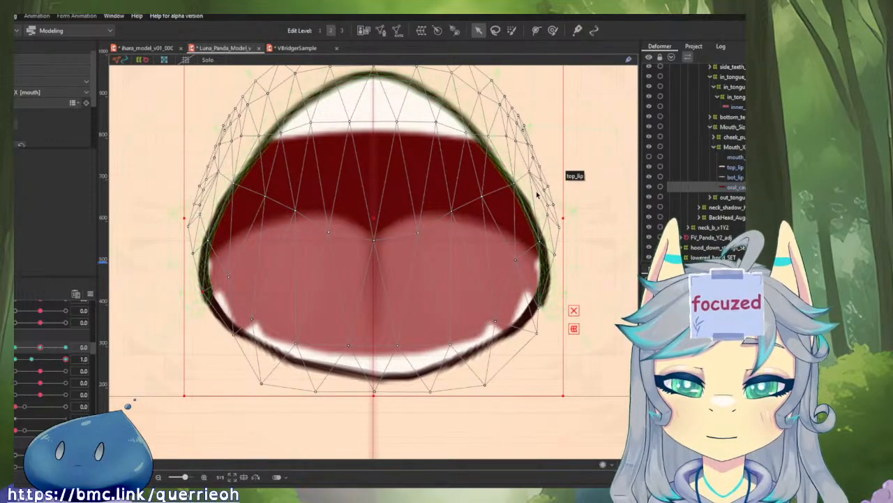
# - Set the Luna Panda mouth form to 1.0 with the opening at 0.3 and examine the slightly open smile
pyautogui.moveTo(537, 195); pyautogui.dragTo(507, 239)
pyautogui.moveTo(40, 348); pyautogui.dragTo(69, 351)
pyautogui.click(264, 307)
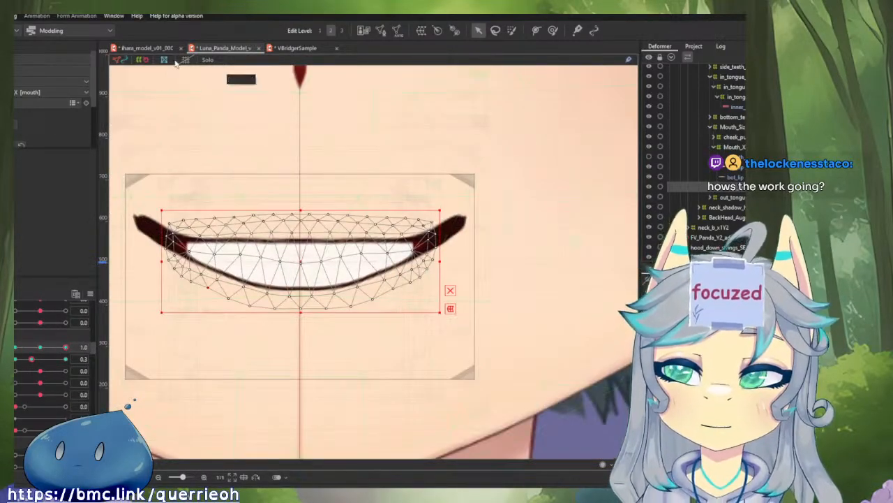
pyautogui.moveTo(273, 162); pyautogui.dragTo(311, 209)
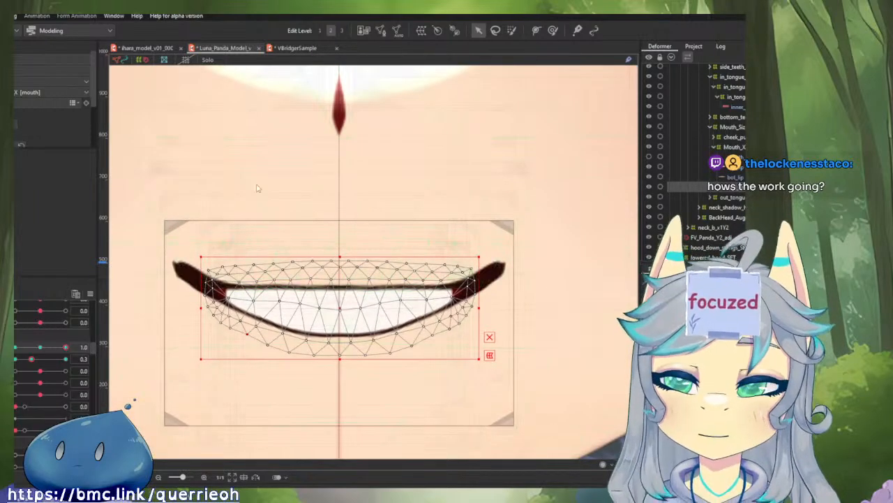
# - Return to the ihara model, set its mouth opening to 1.0, and inspect the upper_teef mesh alone in solo view
pyautogui.click(157, 47)
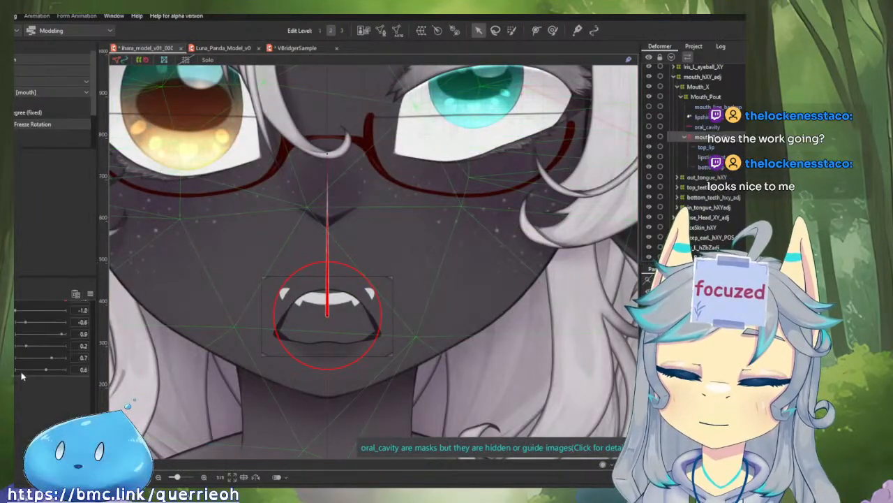
pyautogui.moveTo(38, 335); pyautogui.dragTo(78, 342)
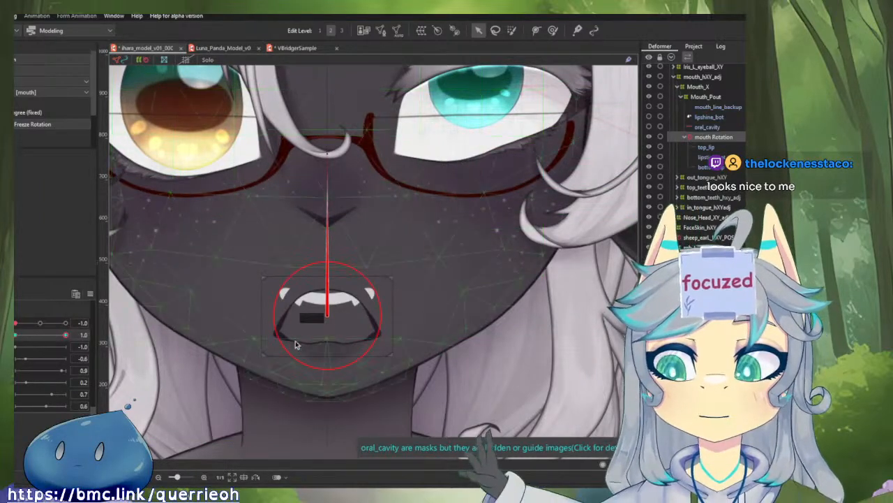
pyautogui.scroll(3, 403, 333)
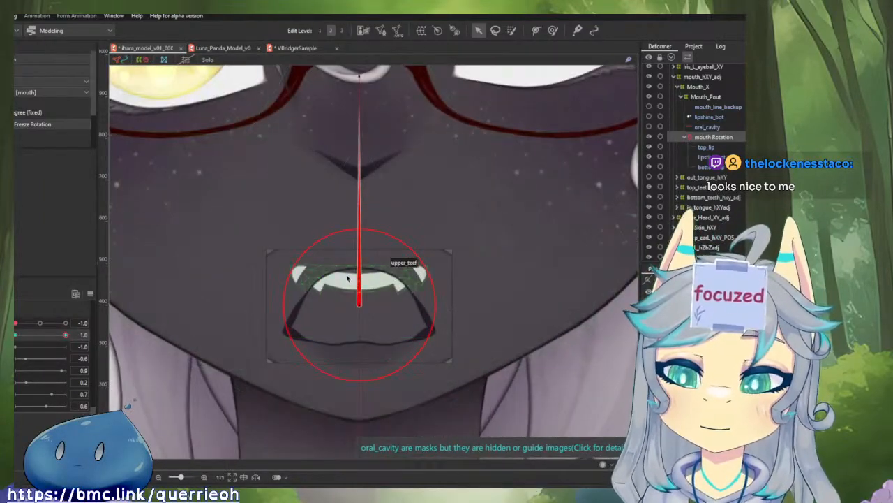
pyautogui.doubleClick(366, 286)
pyautogui.scroll(3, 352, 281)
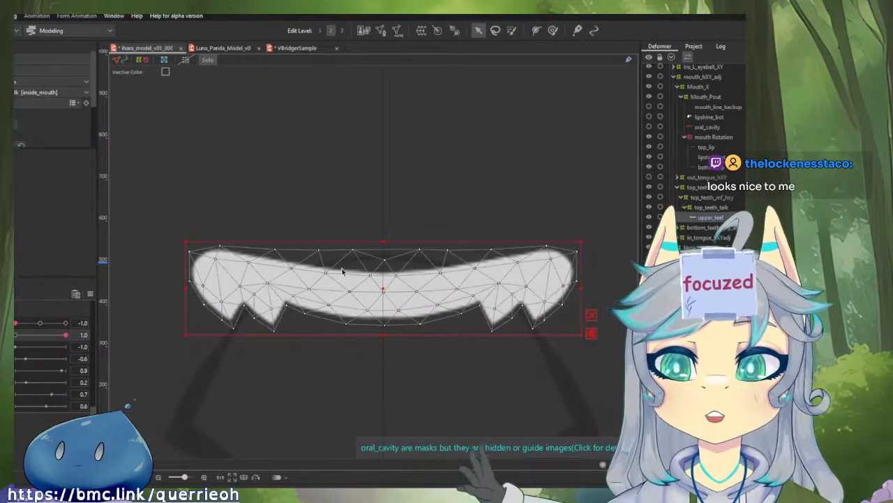
pyautogui.press('Escape')
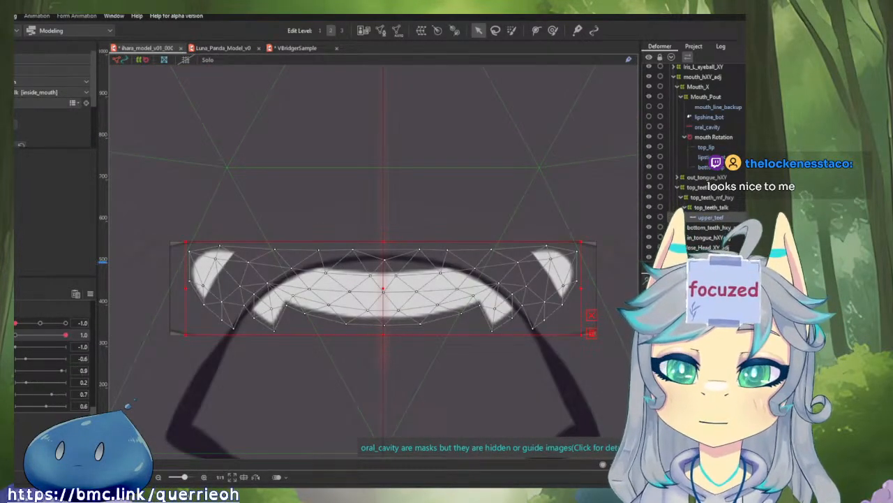
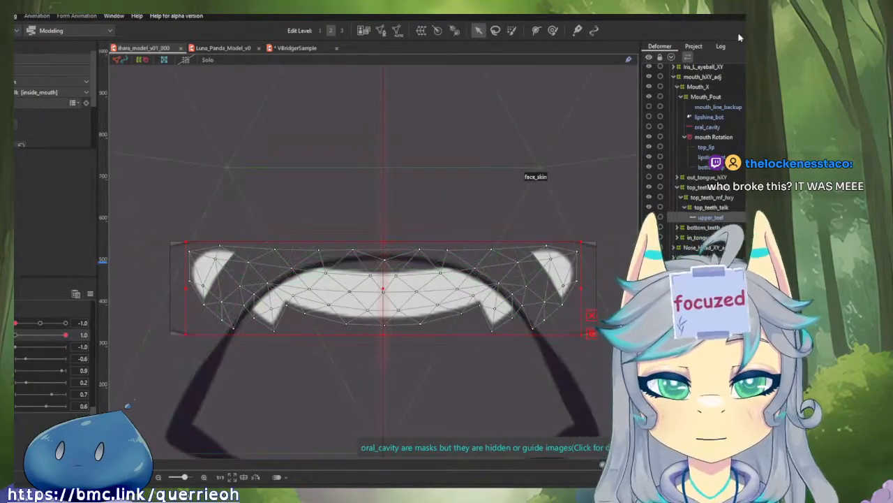
# - Locate ihara_source_v01_003.psd among the ihara model's source images and switch to Krita with the character artwork
pyautogui.click(695, 46)
pyautogui.doubleClick(677, 57)
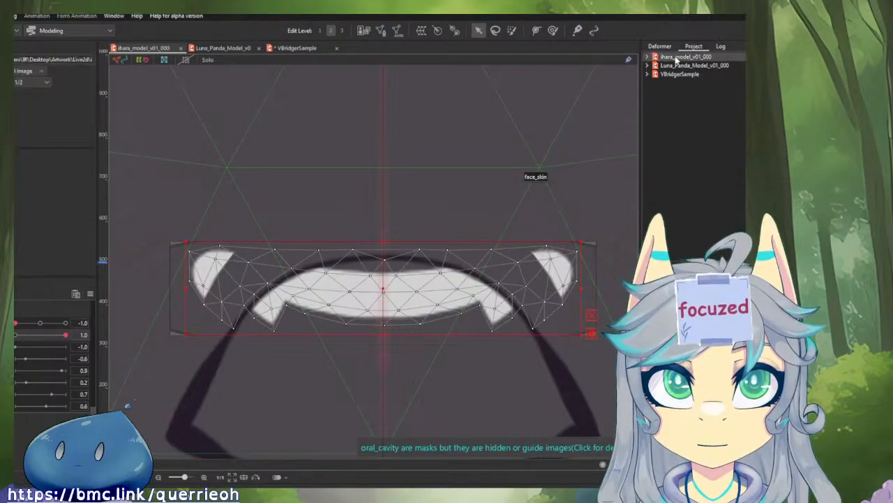
pyautogui.doubleClick(683, 65)
pyautogui.click(681, 74)
pyautogui.doubleClick(681, 74)
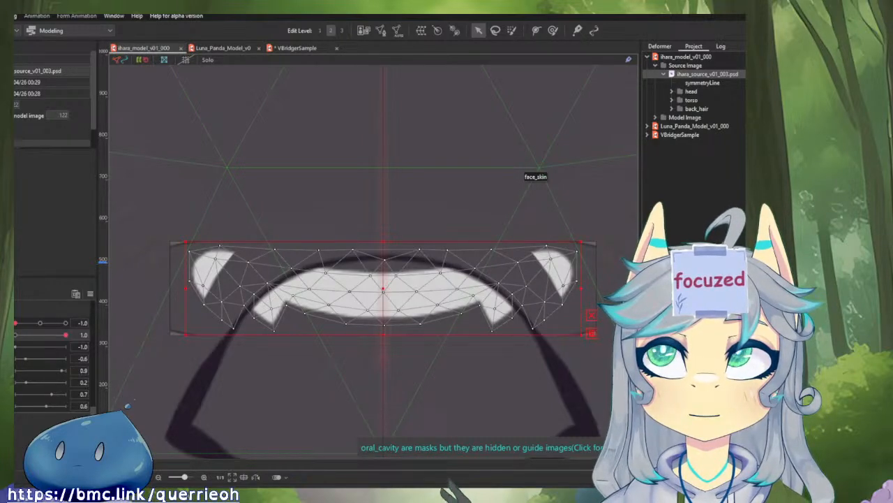
pyautogui.hotkey('alt', 'Tab')
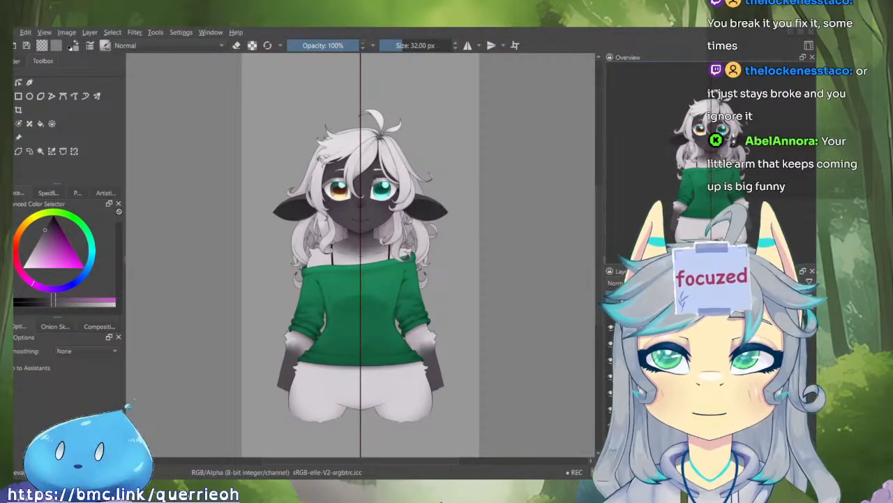
# - Examine the character artwork as a whole and close up around the closed mouth
pyautogui.moveTo(293, 116); pyautogui.dragTo(325, 130)
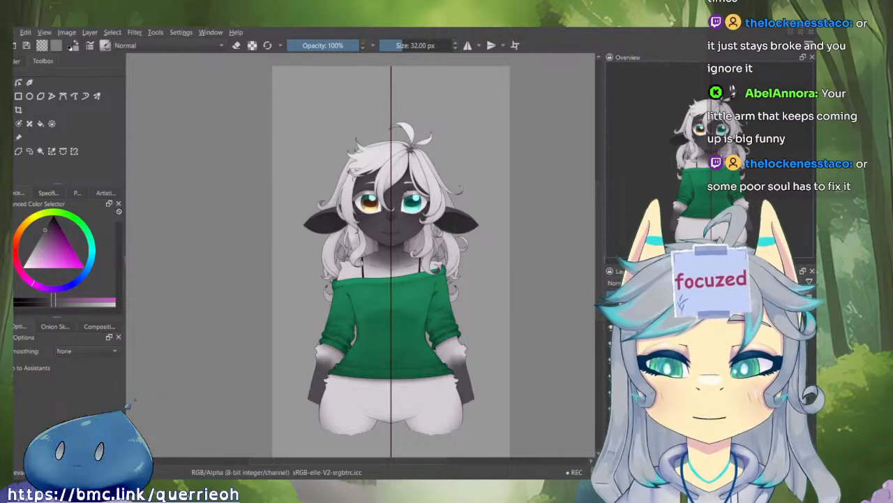
pyautogui.scroll(1, 391, 279)
pyautogui.scroll(4, 415, 281)
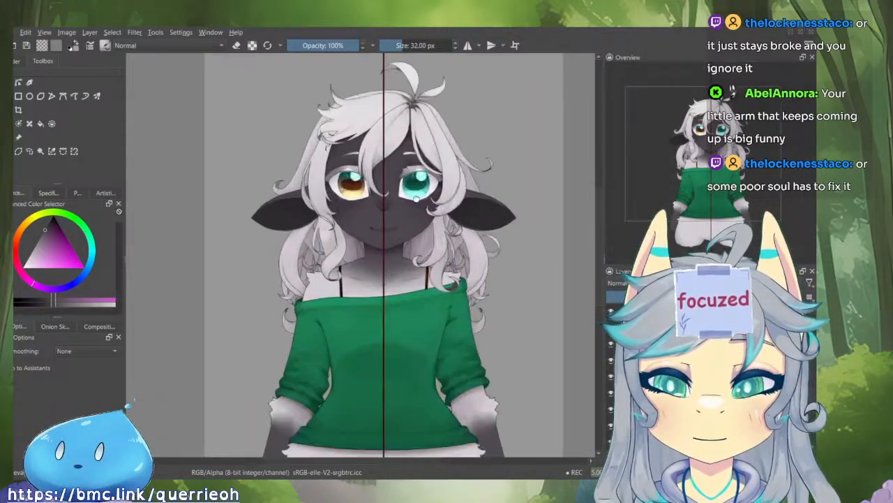
pyautogui.scroll(-2, 472, 303)
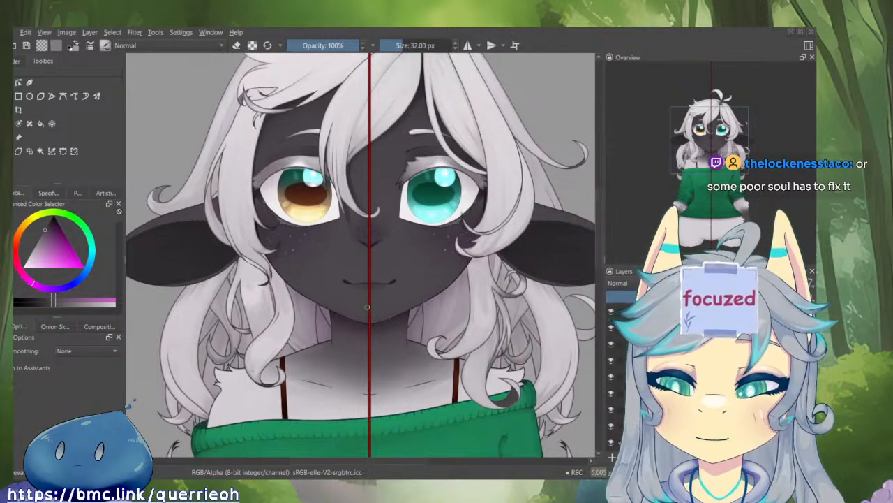
pyautogui.scroll(-5, 419, 286)
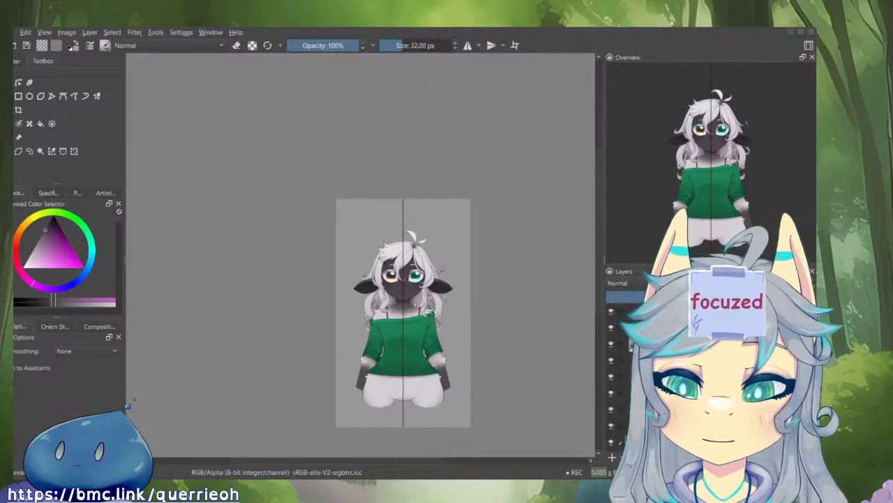
pyautogui.scroll(8, 362, 270)
pyautogui.moveTo(362, 270); pyautogui.dragTo(463, 303)
pyautogui.scroll(3, 514, 268)
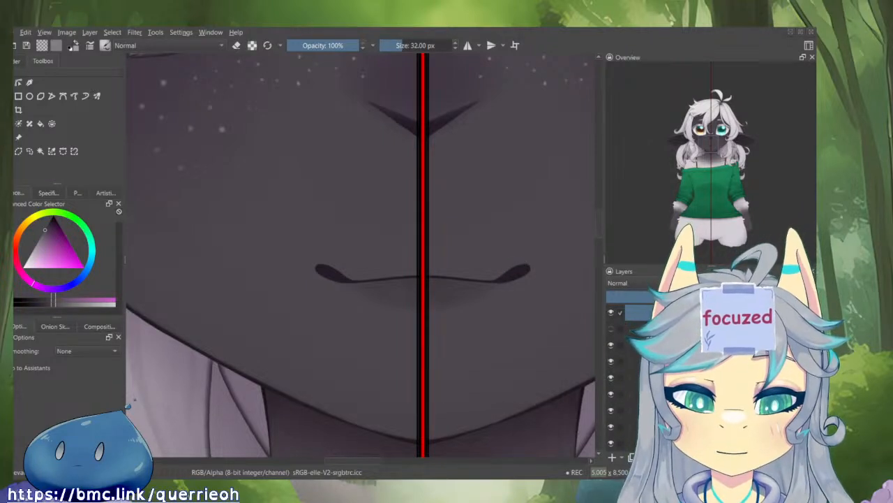
# - Isolate the mouth layers one after another until only the upper teeth layer with its fangs is shown
pyautogui.keyDown('alt'); pyautogui.click(649, 312); pyautogui.keyUp('alt')
pyautogui.keyDown('alt'); pyautogui.click(649, 328); pyautogui.keyUp('alt')
pyautogui.keyDown('alt'); pyautogui.click(649, 345); pyautogui.keyUp('alt')
pyautogui.keyDown('alt'); pyautogui.click(649, 361); pyautogui.keyUp('alt')
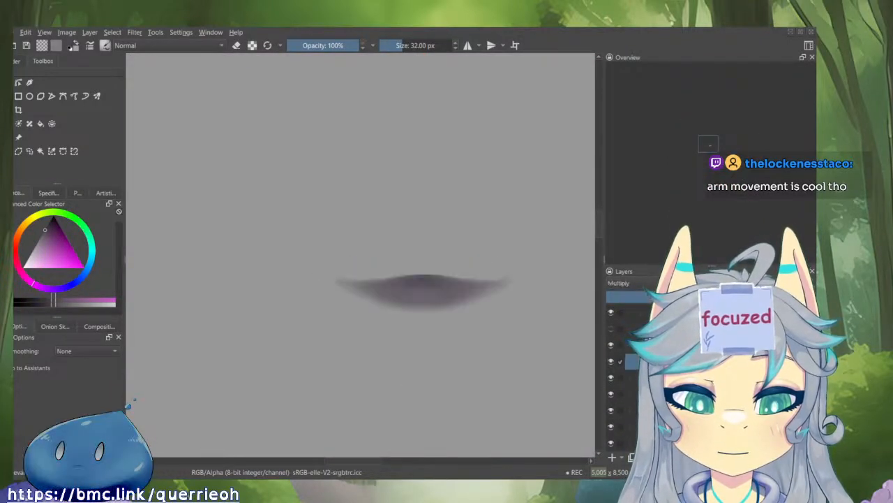
pyautogui.keyDown('alt'); pyautogui.click(649, 377); pyautogui.keyUp('alt')
pyautogui.keyDown('alt'); pyautogui.click(649, 393); pyautogui.keyUp('alt')
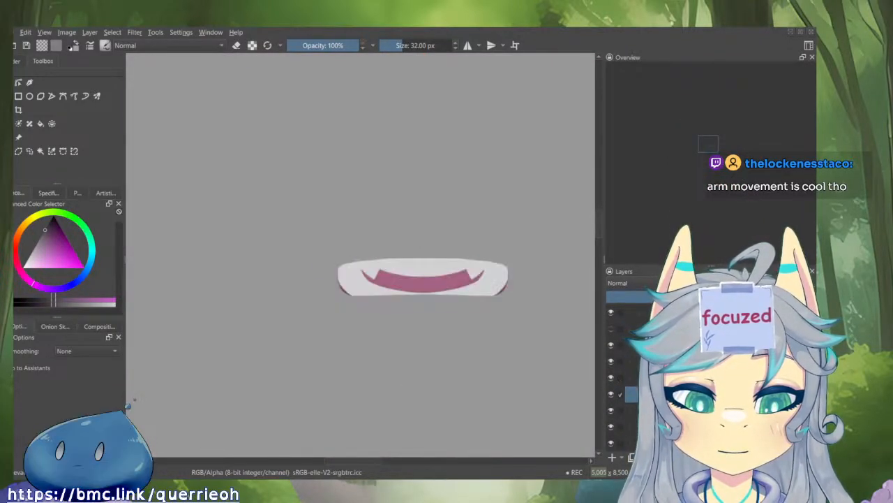
pyautogui.keyDown('alt'); pyautogui.click(649, 394); pyautogui.keyUp('alt')
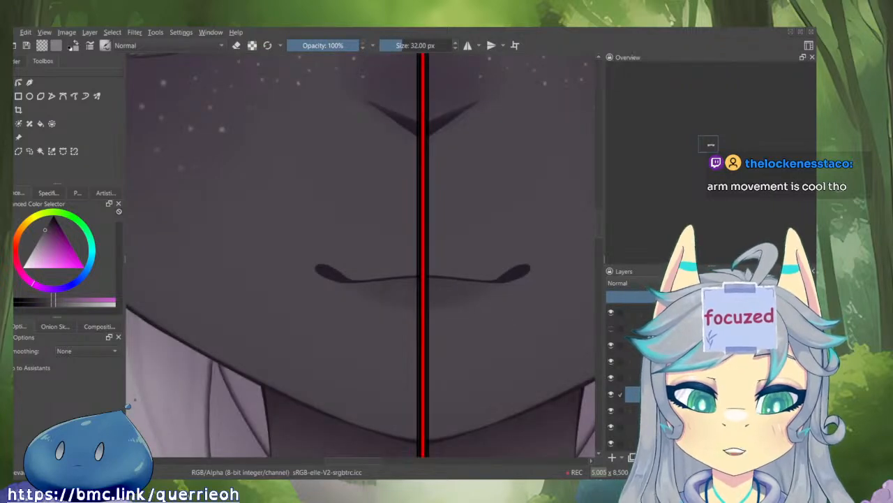
pyautogui.keyDown('alt'); pyautogui.click(649, 393); pyautogui.keyUp('alt')
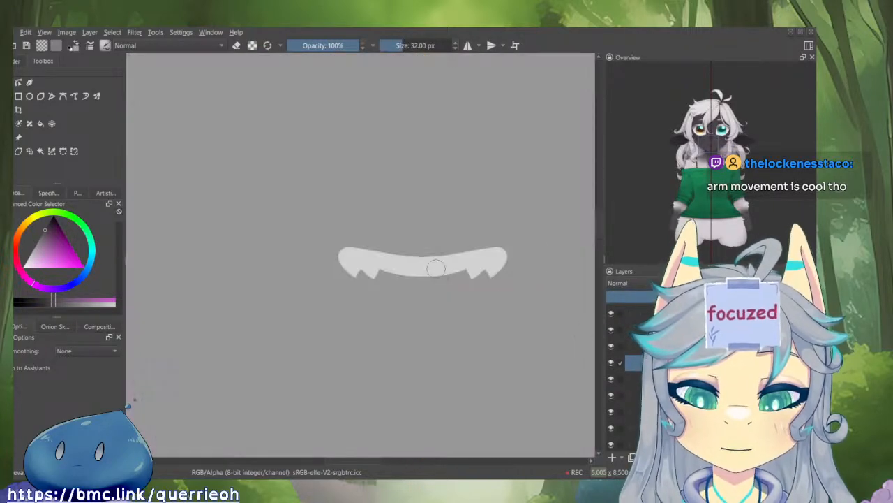
# - Turn on horizontal mirror painting and extend the upper teeth upward at both outer ends with a 32 px brush in the teeth's light grey
pyautogui.scroll(2, 429, 268)
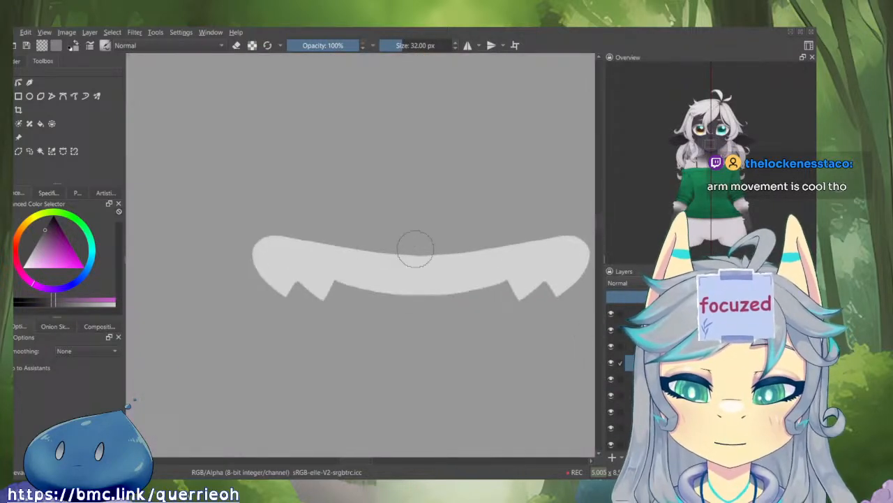
pyautogui.click(467, 45)
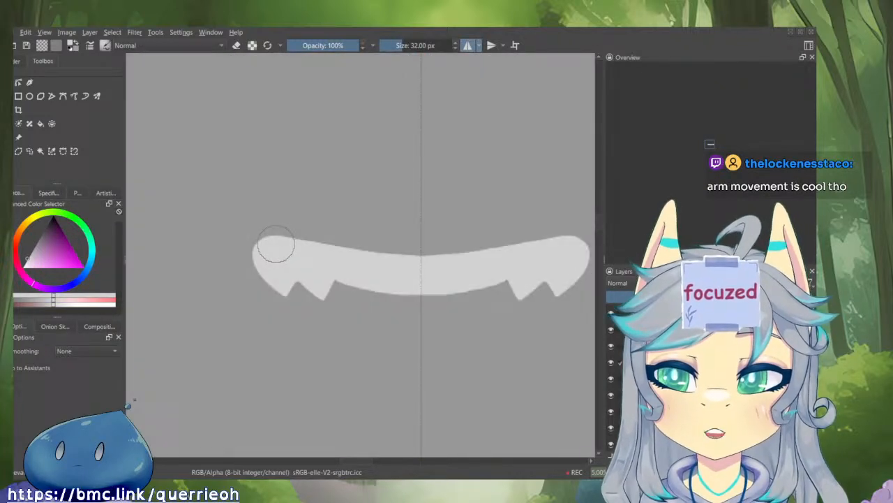
pyautogui.moveTo(275, 244); pyautogui.dragTo(305, 245)
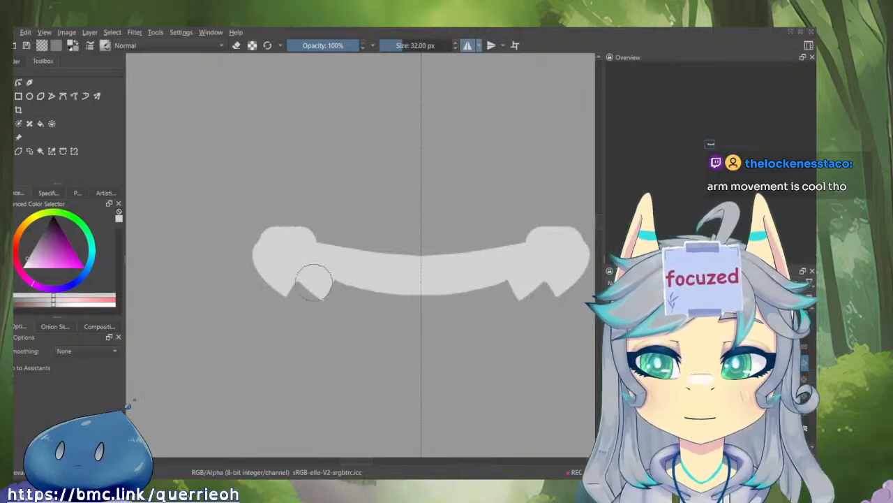
# - Extend the outer corner of the pale mirrored teeth shape upward with a short stroke
pyautogui.moveTo(300, 268)
pyautogui.mouseDown()
pyautogui.moveTo(383, 394)
pyautogui.moveTo(341, 336)
pyautogui.moveTo(311, 340)
pyautogui.mouseUp()
pyautogui.moveTo(309, 267); pyautogui.dragTo(300, 291)
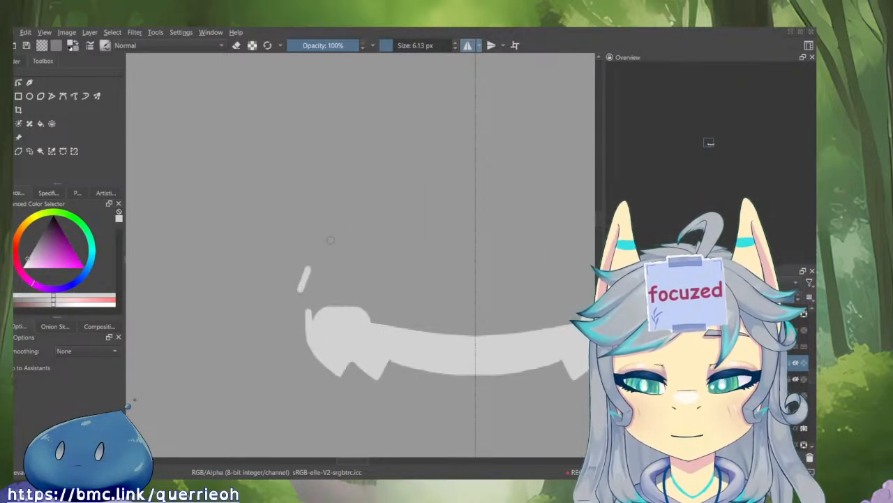
pyautogui.moveTo(356, 219); pyautogui.dragTo(321, 276)
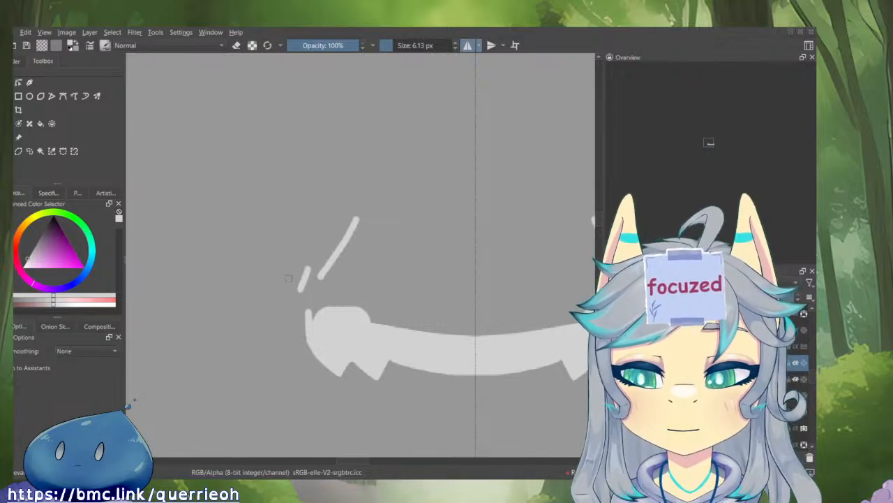
pyautogui.rightClick(270, 296)
pyautogui.rightClick(237, 375)
pyautogui.moveTo(272, 362); pyautogui.dragTo(286, 401)
pyautogui.moveTo(277, 347)
pyautogui.mouseDown()
pyautogui.moveTo(273, 320)
pyautogui.moveTo(261, 351)
pyautogui.moveTo(281, 396)
pyautogui.mouseUp()
pyautogui.hotkey('ctrl', 'z')
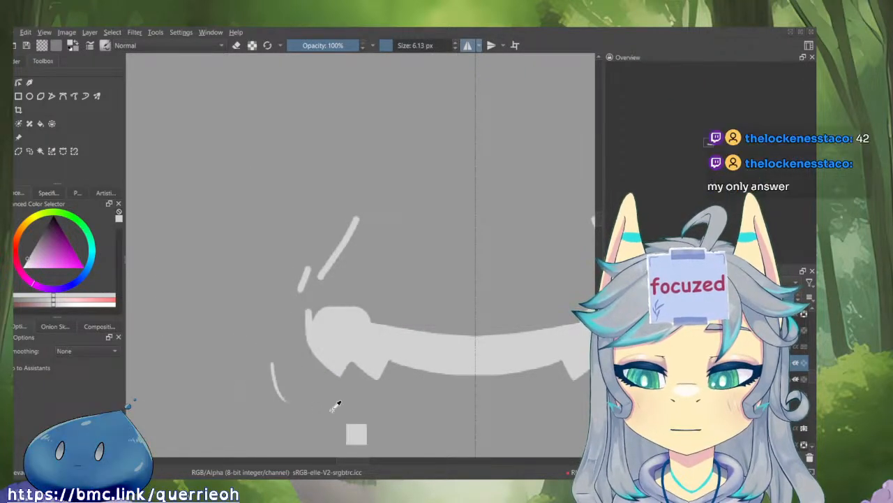
pyautogui.hotkey('ctrl', 'z')
pyautogui.hotkey('ctrl', 'z')
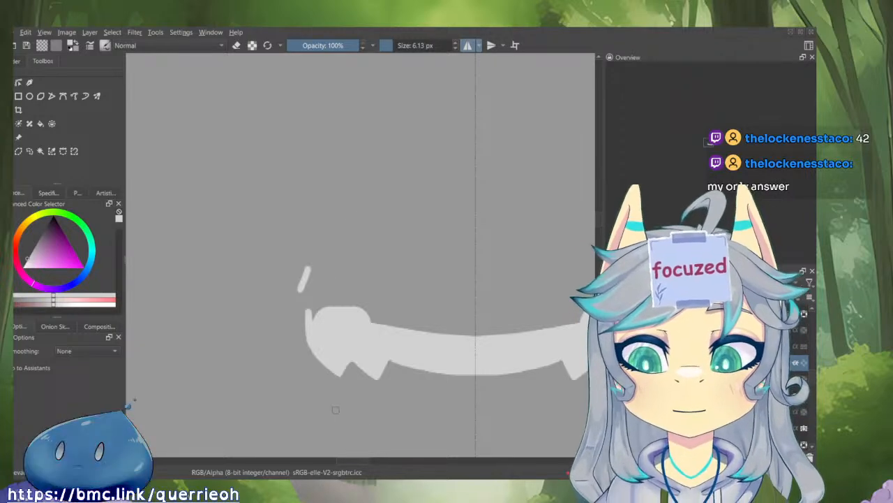
pyautogui.hotkey('ctrl', 'z')
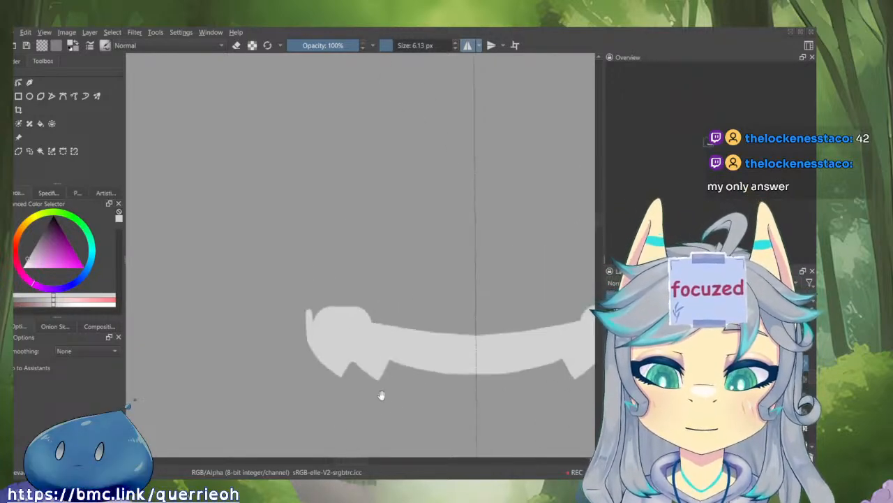
# - Rotate the view and paint a straight upper edge joining the two outer corners of the teeth shape
pyautogui.press('4')
pyautogui.press('4')
pyautogui.moveTo(406, 367)
pyautogui.mouseDown()
pyautogui.moveTo(379, 402)
pyautogui.moveTo(395, 371)
pyautogui.mouseUp()
pyautogui.moveTo(396, 372); pyautogui.dragTo(362, 381)
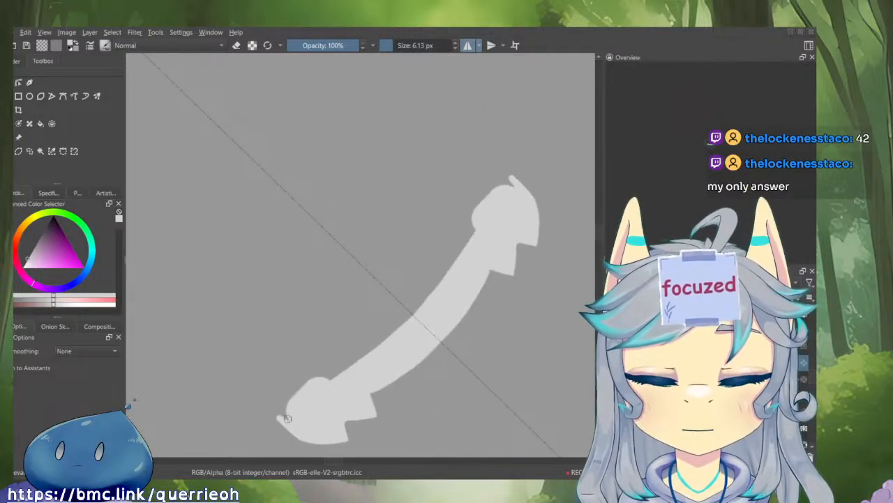
pyautogui.moveTo(286, 418)
pyautogui.mouseDown()
pyautogui.moveTo(311, 376)
pyautogui.moveTo(480, 207)
pyautogui.mouseUp()
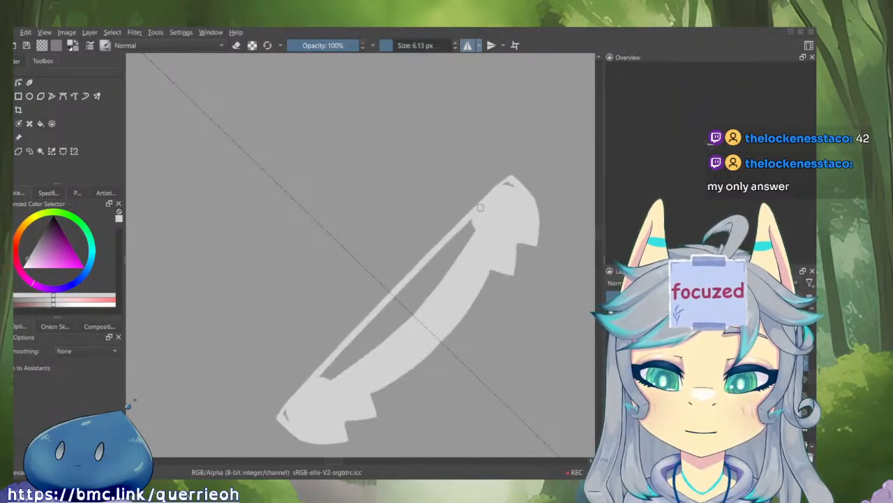
# - Enlarge the brush to 15.93 px and fill the gap between the straight upper edge and the teeth
pyautogui.press(']')
pyautogui.press(']')
pyautogui.press(']')
pyautogui.moveTo(462, 256)
pyautogui.mouseDown()
pyautogui.moveTo(426, 275)
pyautogui.moveTo(457, 251)
pyautogui.moveTo(412, 311)
pyautogui.mouseUp()
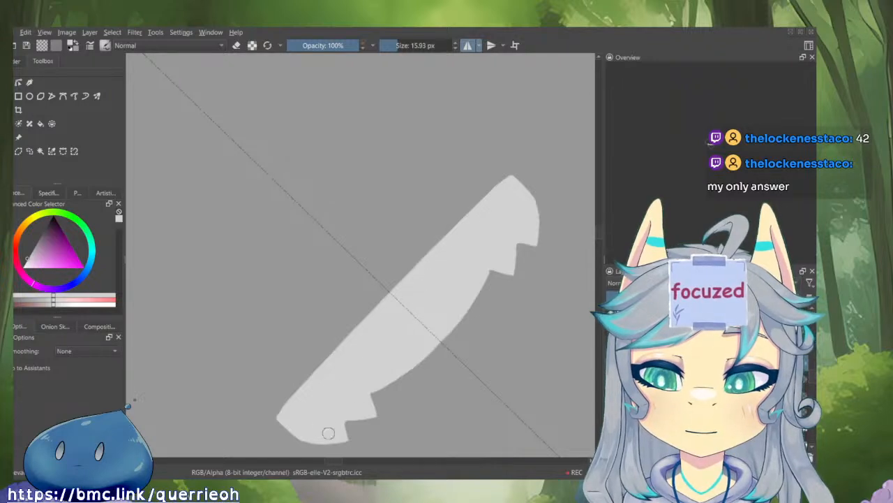
# - Compare the teeth with the other mouth layer in isolation and return to the full character
pyautogui.scroll(-2, 419, 392)
pyautogui.moveTo(523, 365); pyautogui.dragTo(443, 354)
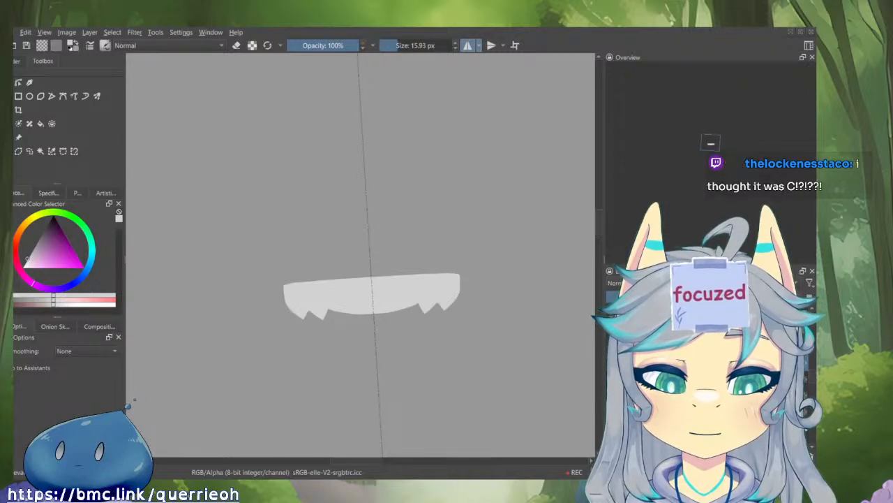
pyautogui.press('i')
pyautogui.press('i')
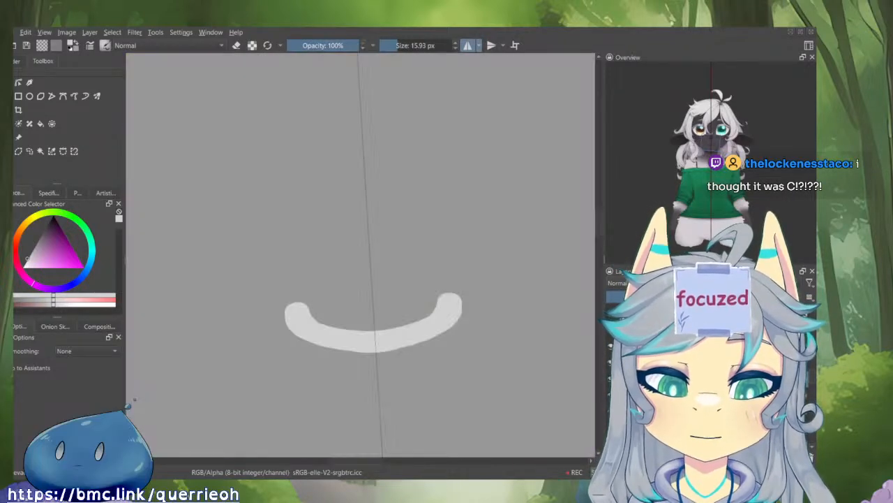
pyautogui.press('i')
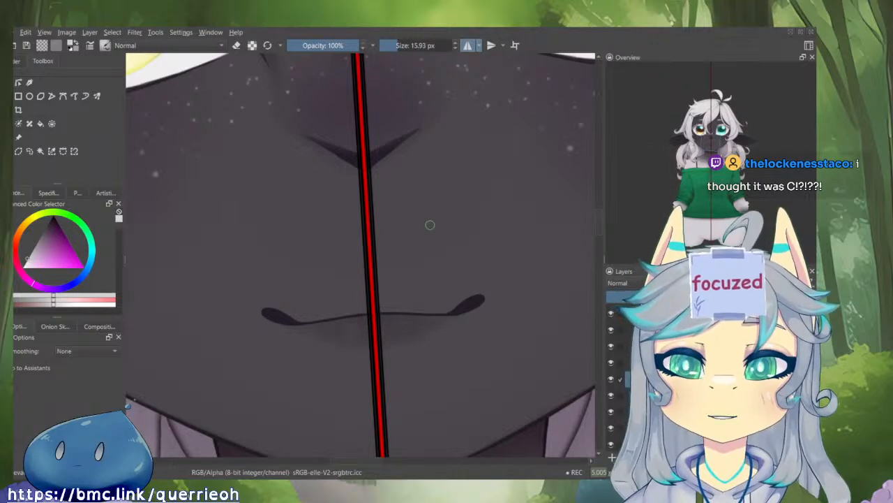
# - Examine the mouth, the eyes and the fringe shading up close
pyautogui.scroll(-5, 481, 274)
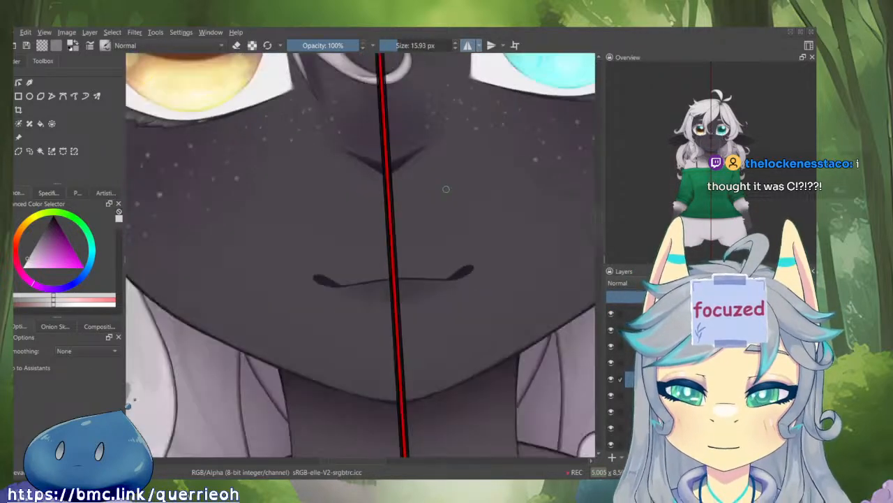
pyautogui.scroll(8, 493, 220)
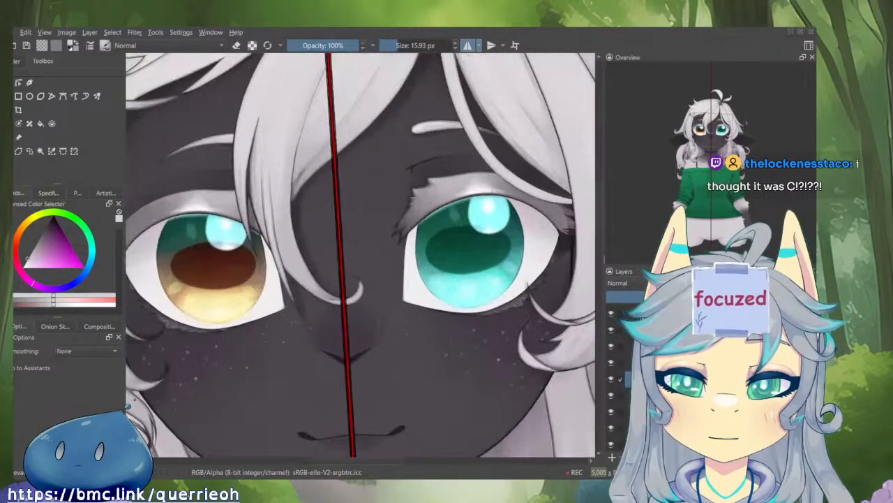
pyautogui.scroll(-6, 493, 219)
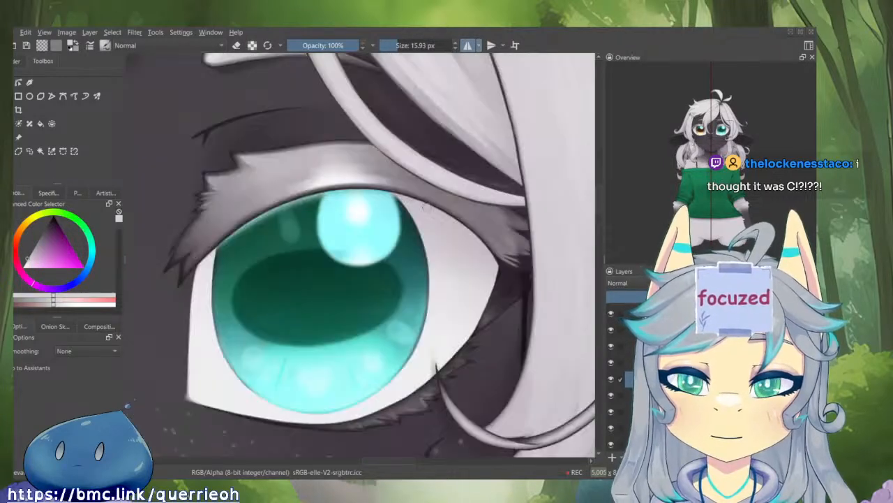
pyautogui.scroll(-2, 328, 189)
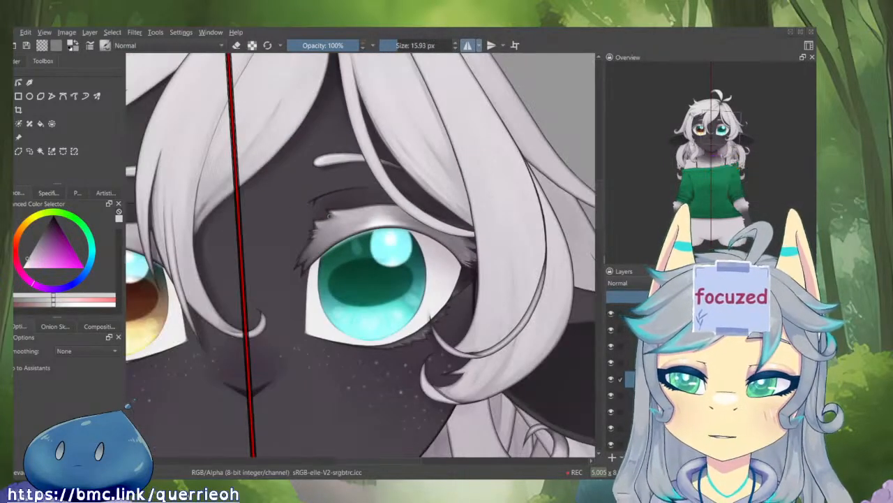
pyautogui.scroll(6, 418, 219)
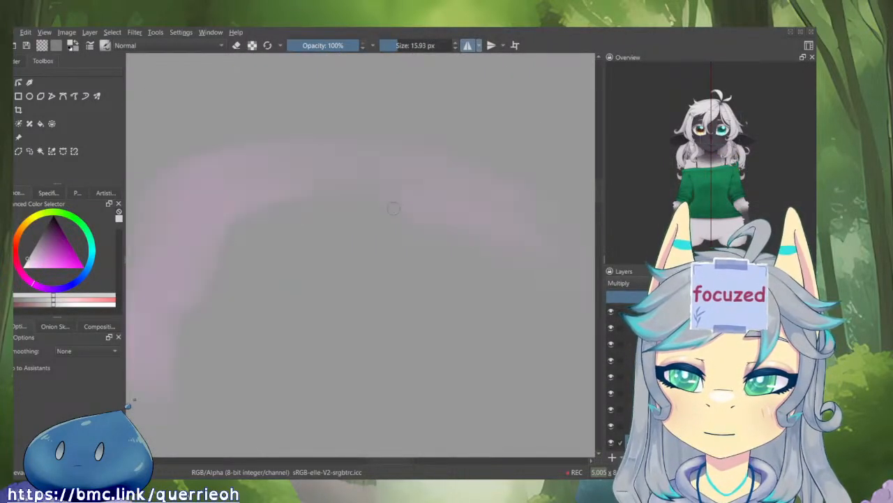
pyautogui.scroll(-5, 419, 218)
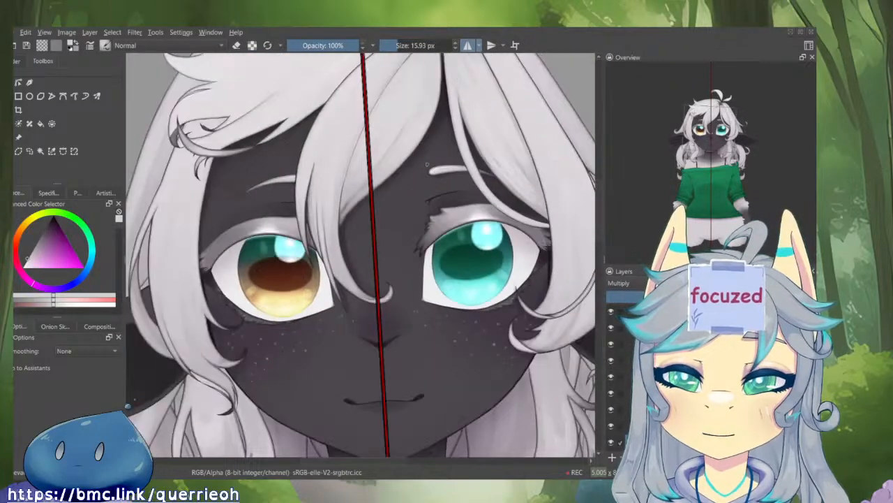
# - Isolate the central fringe strand and choose another brush preset, set to 8.10 px and 55% opacity
pyautogui.moveTo(427, 164); pyautogui.dragTo(395, 293)
pyautogui.scroll(5, 401, 211)
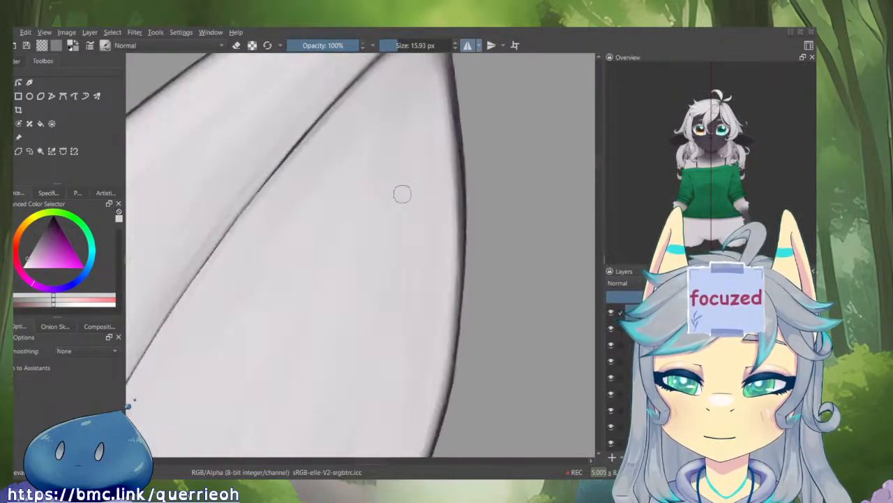
pyautogui.scroll(-3, 402, 194)
pyautogui.scroll(5, 431, 177)
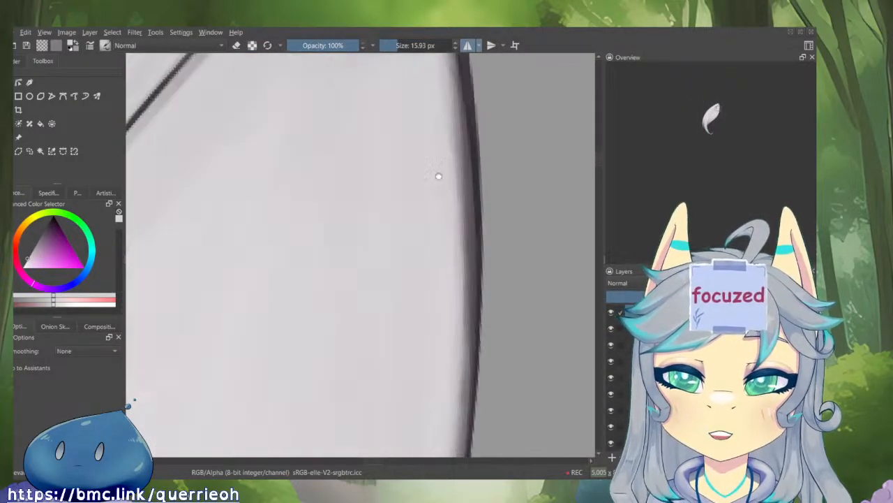
pyautogui.rightClick(359, 179)
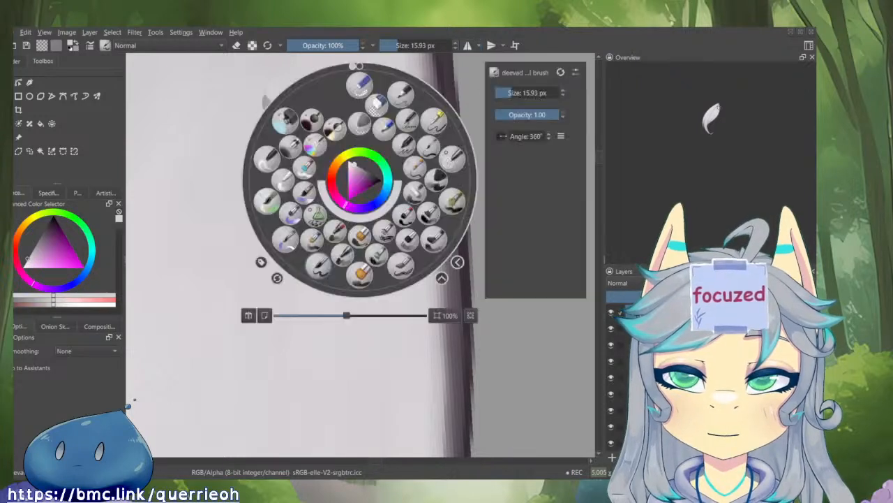
pyautogui.click(285, 239)
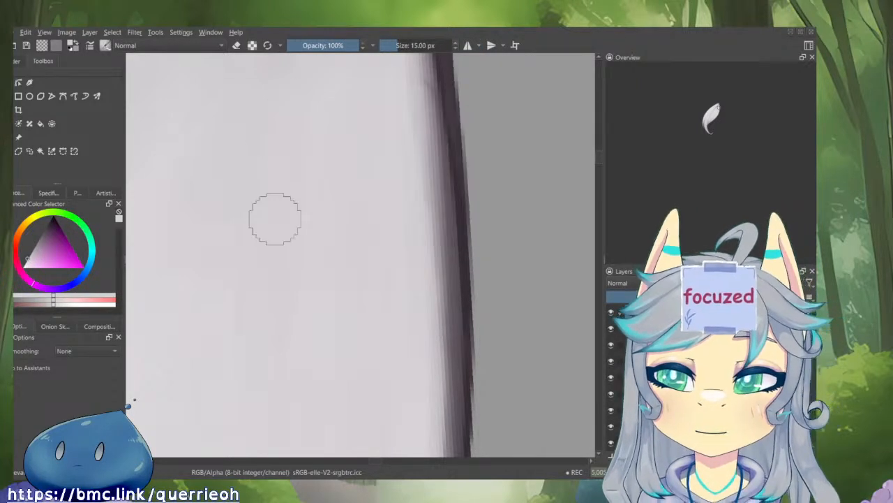
pyautogui.moveTo(275, 219); pyautogui.dragTo(315, 383)
pyautogui.moveTo(488, 279); pyautogui.dragTo(468, 240)
pyautogui.scroll(-2, 476, 208)
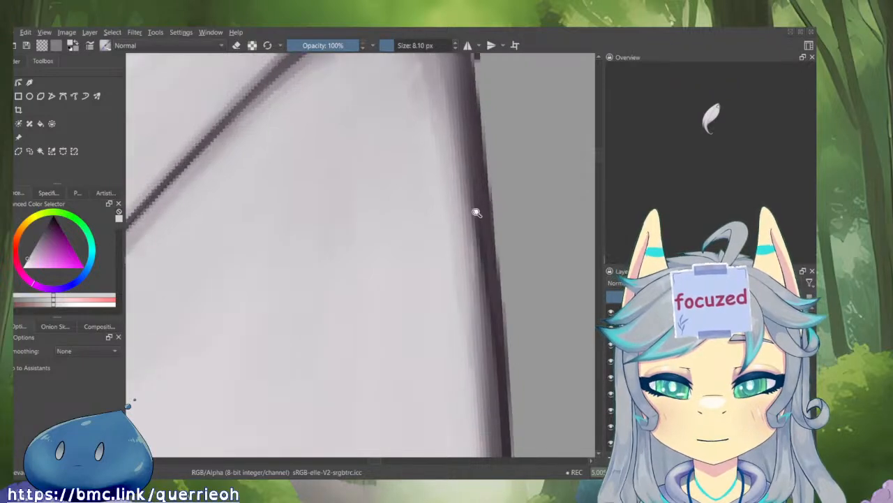
pyautogui.click(327, 46)
# - Mirror the view, sample the strand's light colour and soften the dark shading along its outer edge
pyautogui.press('w')
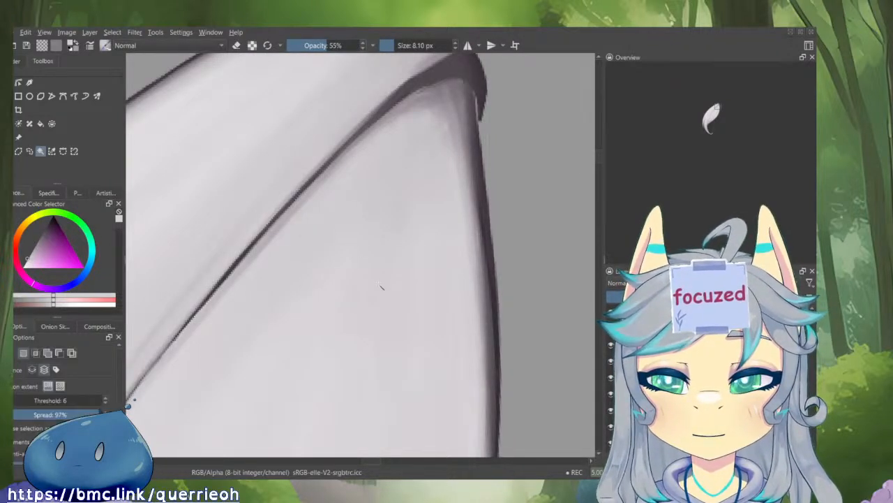
pyautogui.press('m')
pyautogui.moveTo(373, 247); pyautogui.dragTo(474, 261)
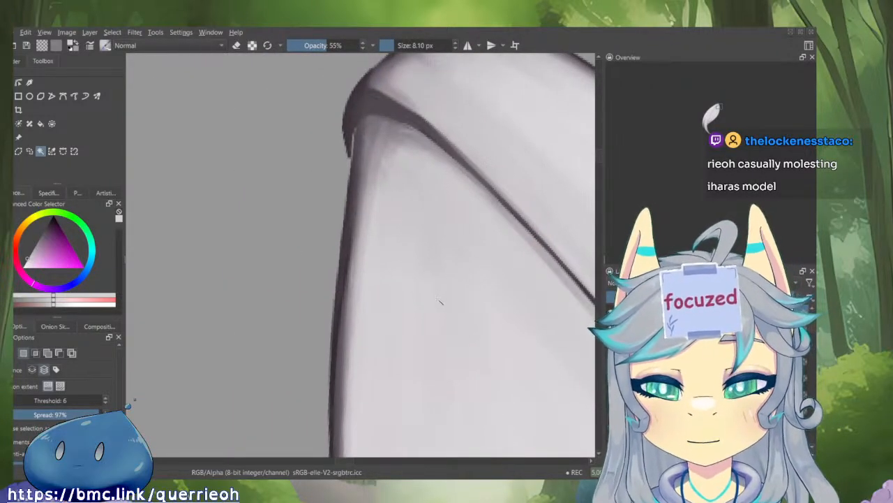
pyautogui.press('b')
pyautogui.scroll(-3, 431, 293)
pyautogui.keyDown('ctrl'); pyautogui.click(361, 237); pyautogui.keyUp('ctrl')
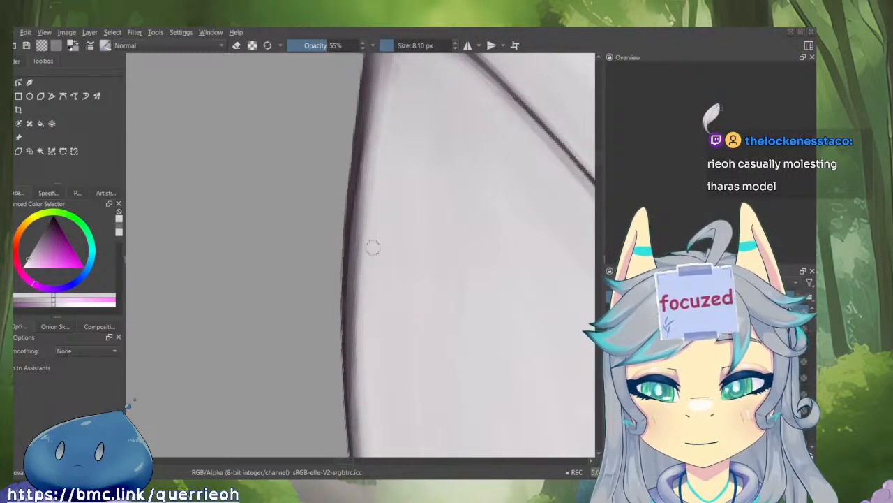
pyautogui.moveTo(371, 247); pyautogui.dragTo(435, 268)
# - Compare the fringe strand in isolation with its look among the surrounding hair
pyautogui.press('i')
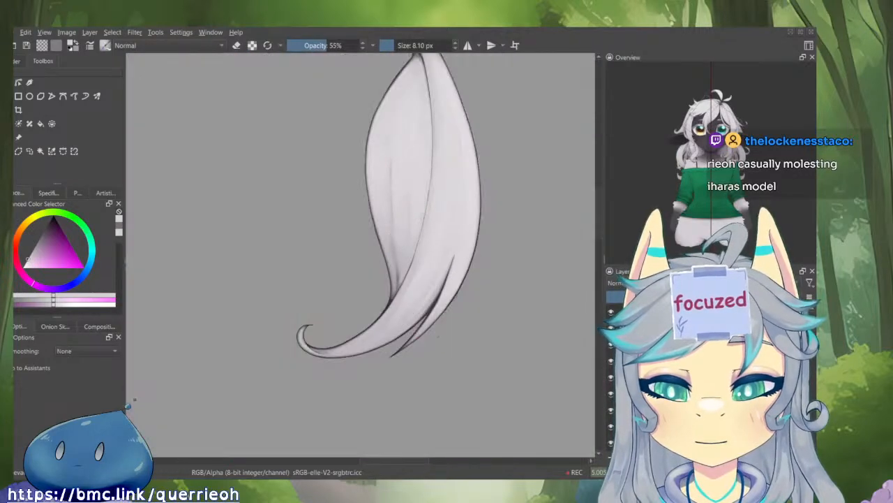
pyautogui.press('i')
pyautogui.press('i')
pyautogui.press('i')
pyautogui.moveTo(411, 373)
pyautogui.mouseDown()
pyautogui.moveTo(369, 271)
pyautogui.moveTo(496, 307)
pyautogui.moveTo(429, 187)
pyautogui.moveTo(371, 377)
pyautogui.mouseUp()
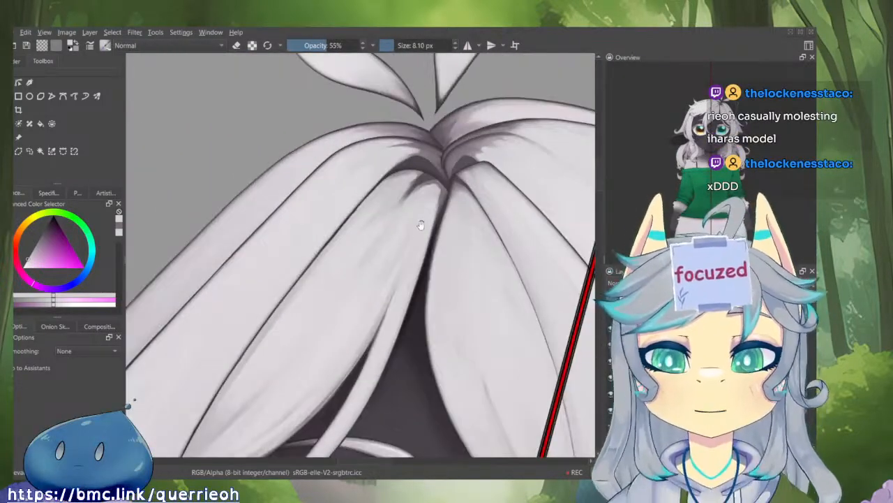
pyautogui.moveTo(421, 224); pyautogui.dragTo(485, 263)
pyautogui.scroll(-1, 476, 297)
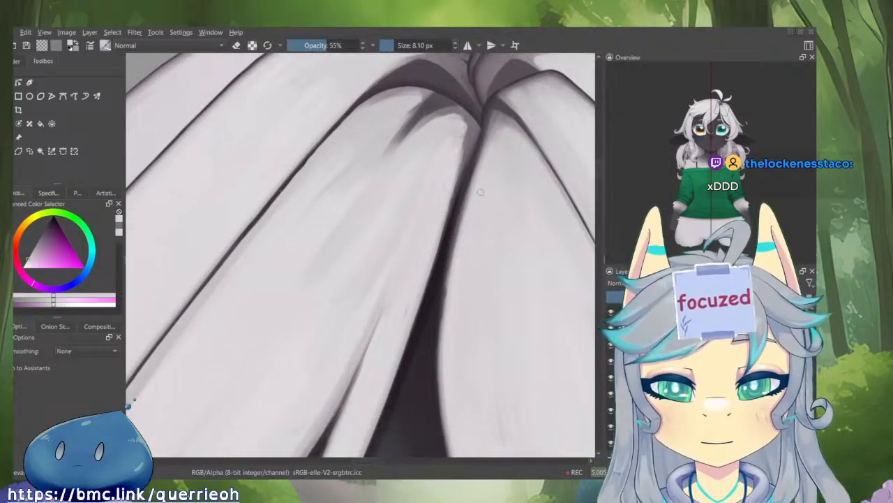
# - Isolate the fringe strand again and lighten the shading along its outer edge toward the lower end
pyautogui.press('i')
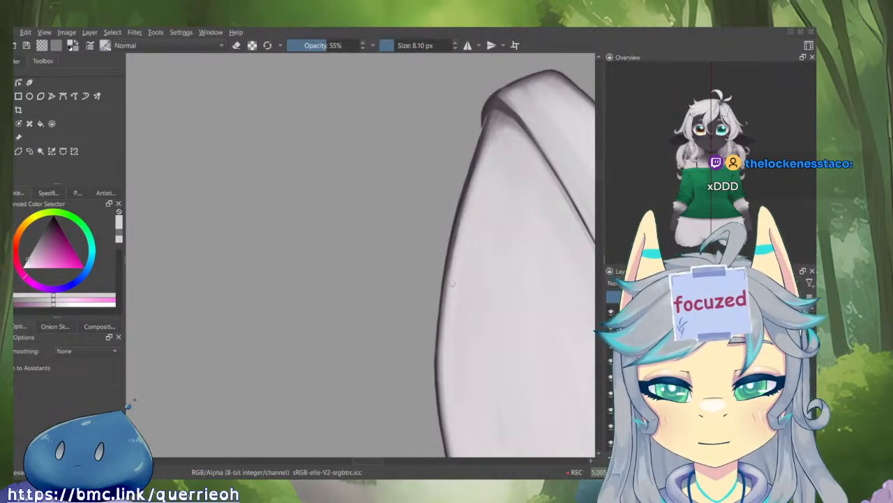
pyautogui.moveTo(441, 358); pyautogui.dragTo(441, 240)
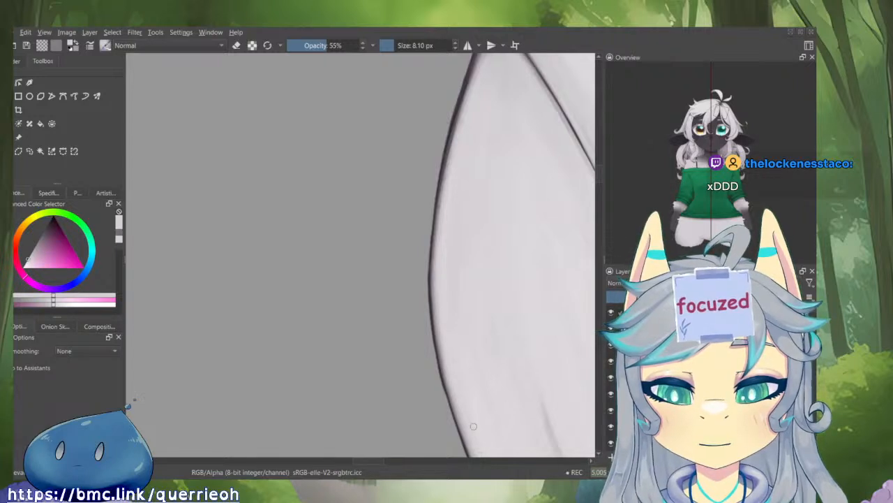
pyautogui.moveTo(474, 426); pyautogui.dragTo(431, 259)
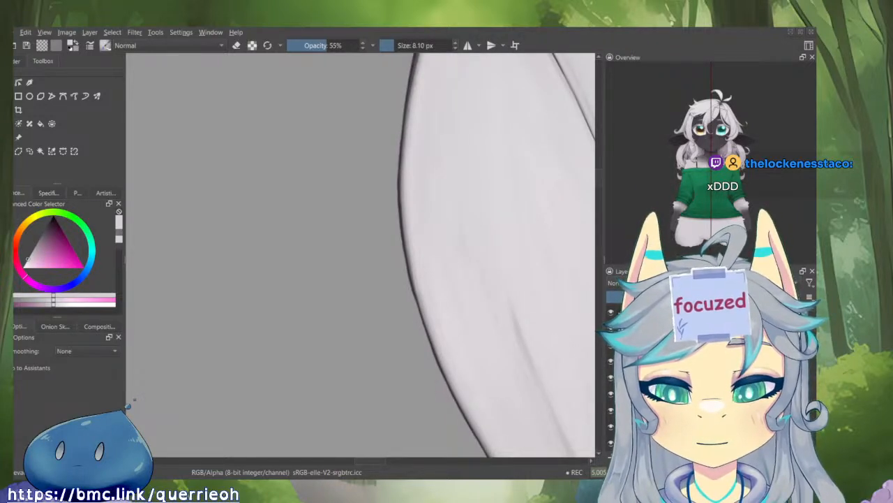
pyautogui.scroll(-3, 451, 385)
pyautogui.scroll(4, 519, 272)
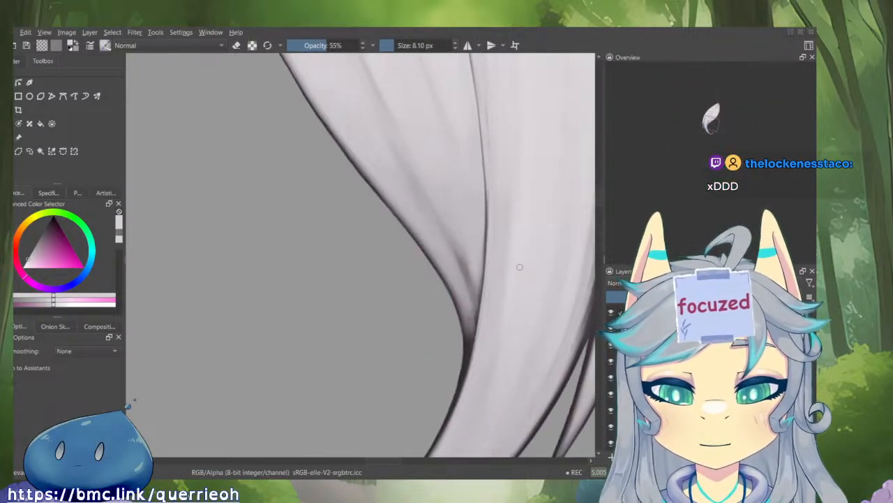
# - Inspect the retouched fringe on the full character, along with the teal eye, ear and side curls
pyautogui.moveTo(519, 266); pyautogui.dragTo(450, 284)
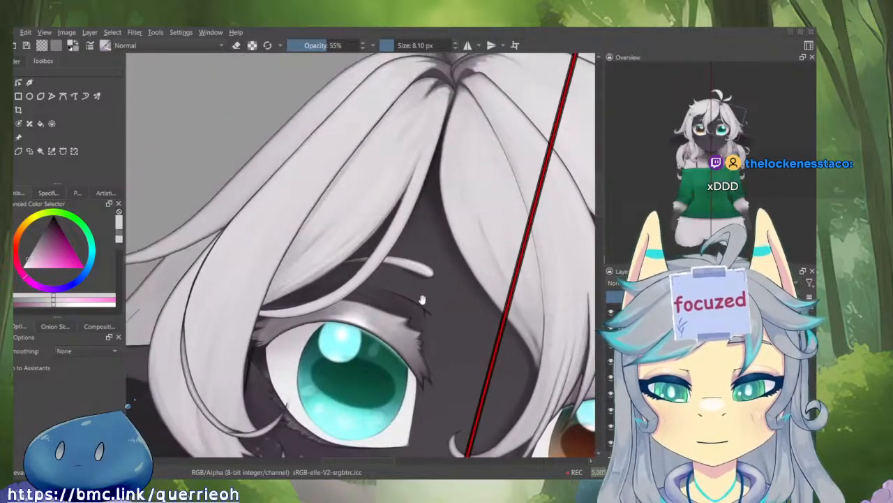
pyautogui.moveTo(424, 319); pyautogui.dragTo(360, 381)
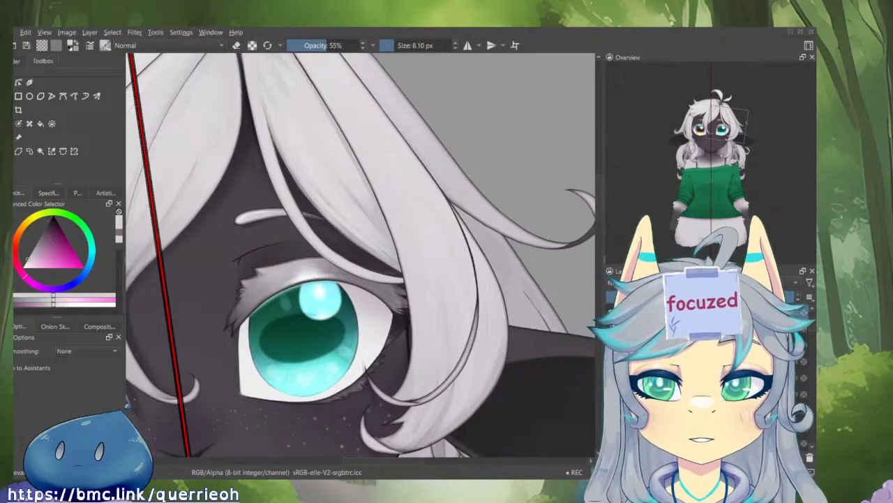
pyautogui.scroll(-2, 430, 249)
pyautogui.scroll(1, 430, 249)
pyautogui.moveTo(394, 297); pyautogui.dragTo(326, 213)
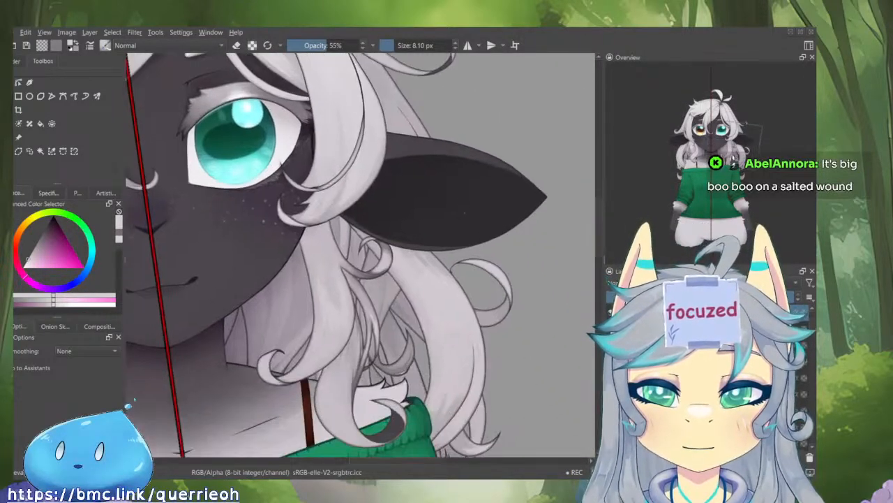
# - Pick the neck and torso layer from the canvas and isolate it from the rest of the character
pyautogui.scroll(-3, 468, 239)
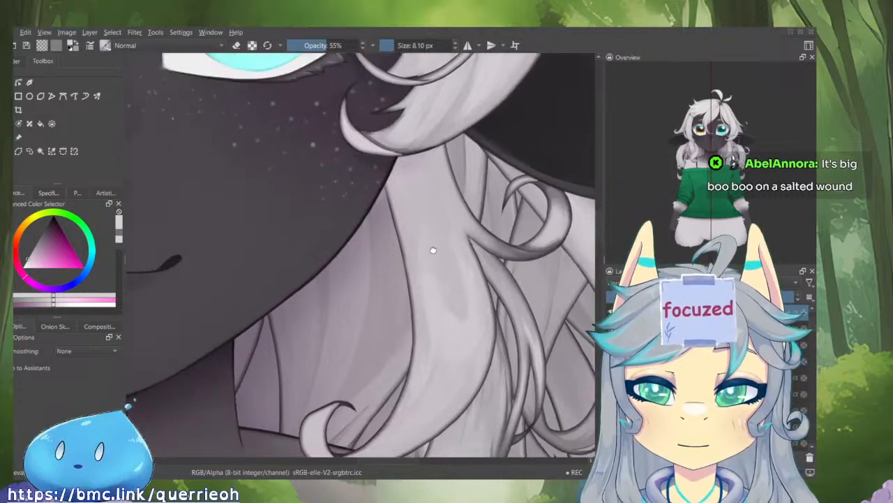
pyautogui.moveTo(431, 247); pyautogui.dragTo(511, 246)
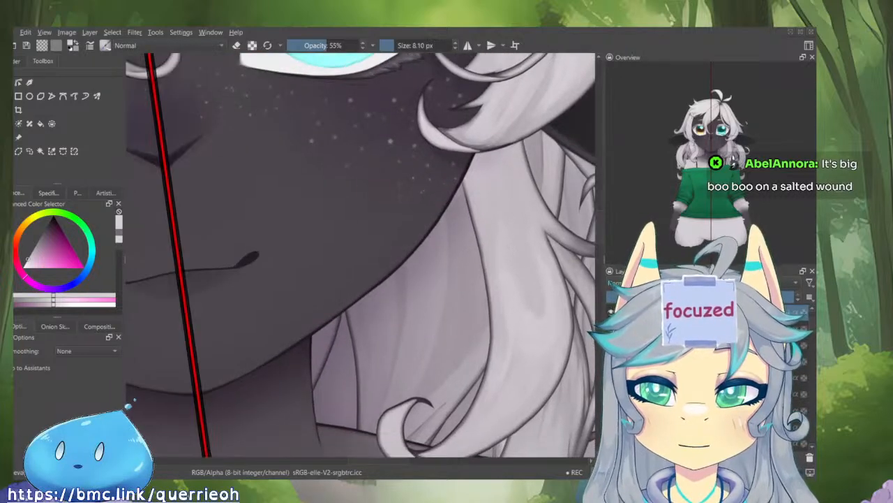
pyautogui.scroll(-3, 433, 265)
pyautogui.moveTo(433, 300); pyautogui.dragTo(433, 245)
pyautogui.scroll(3, 434, 273)
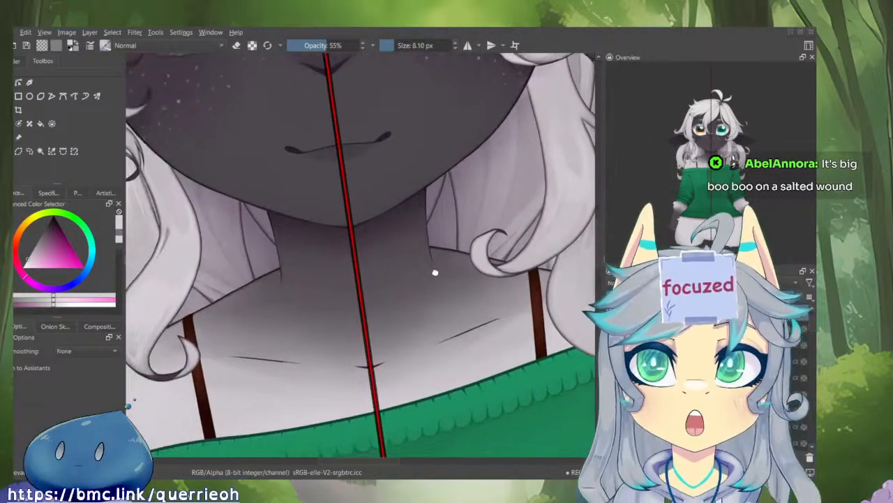
pyautogui.scroll(1, 389, 305)
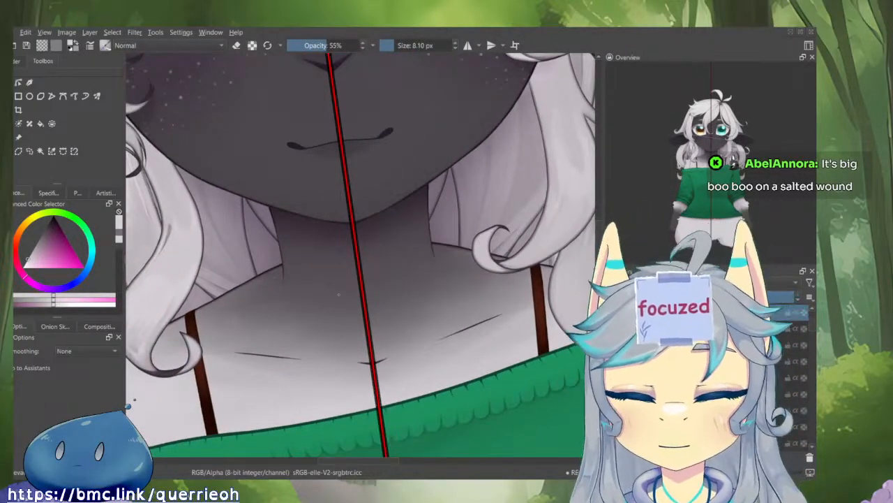
pyautogui.press('r')
pyautogui.click(328, 292)
pyautogui.press('i')
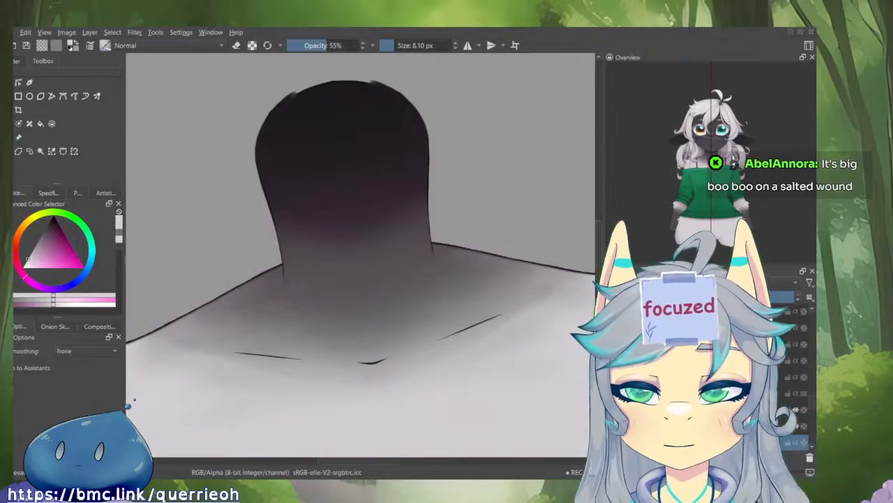
# - Examine the isolated neck layers, checking the neck shading's lower edge and the corner where neck and shoulder lines meet
pyautogui.moveTo(379, 203); pyautogui.dragTo(446, 196)
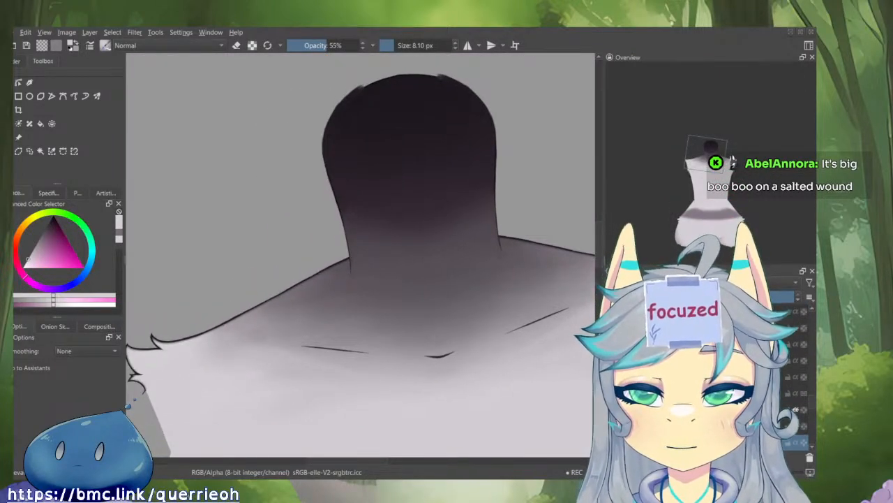
pyautogui.press('i')
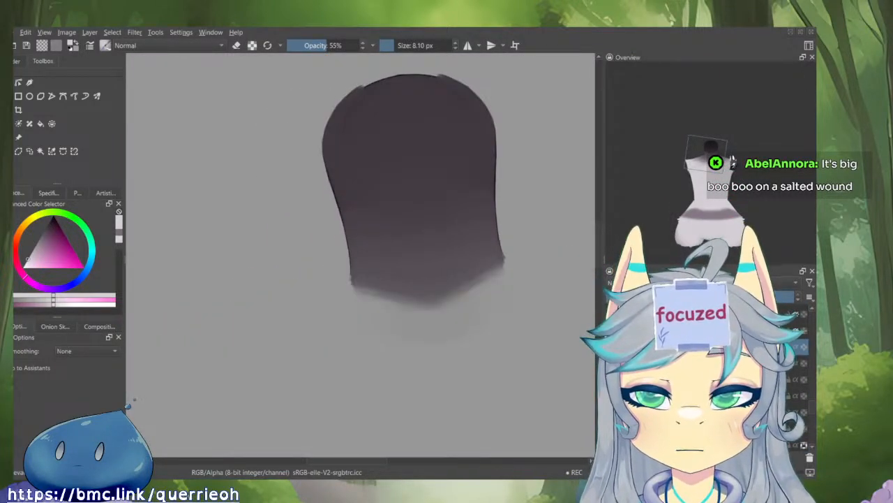
pyautogui.scroll(3, 384, 279)
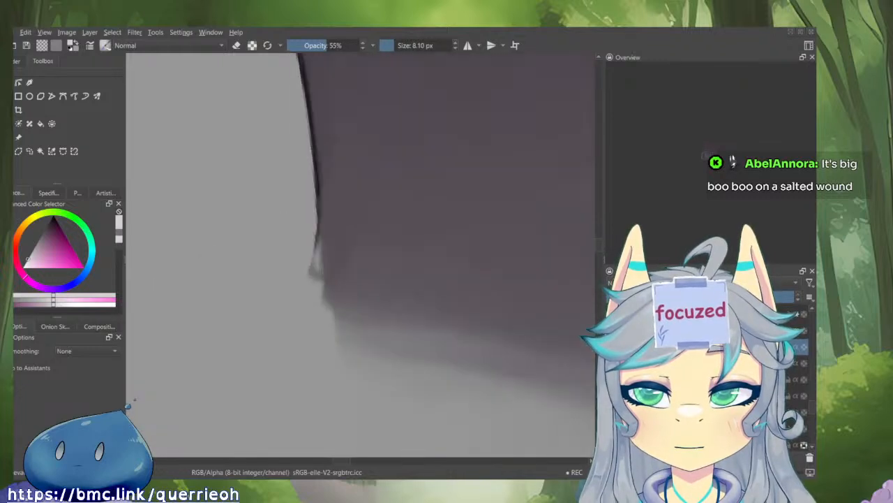
pyautogui.scroll(1, 325, 255)
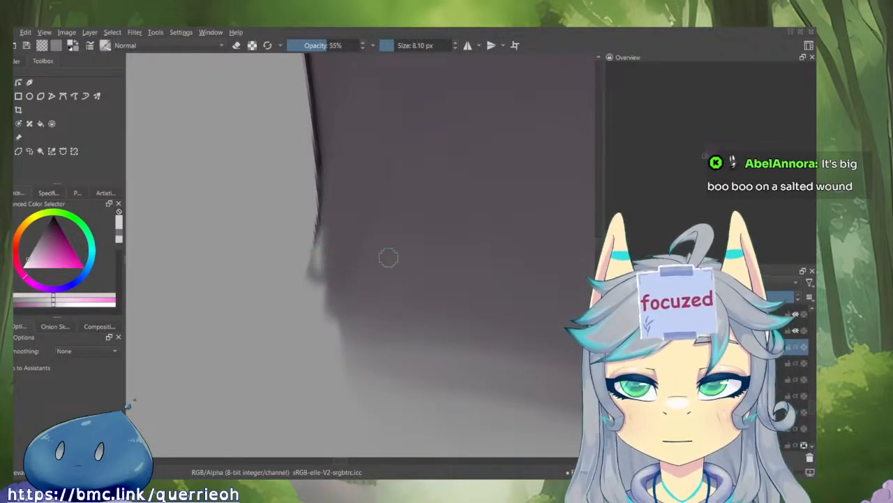
pyautogui.scroll(-3, 459, 314)
pyautogui.scroll(-2, 419, 327)
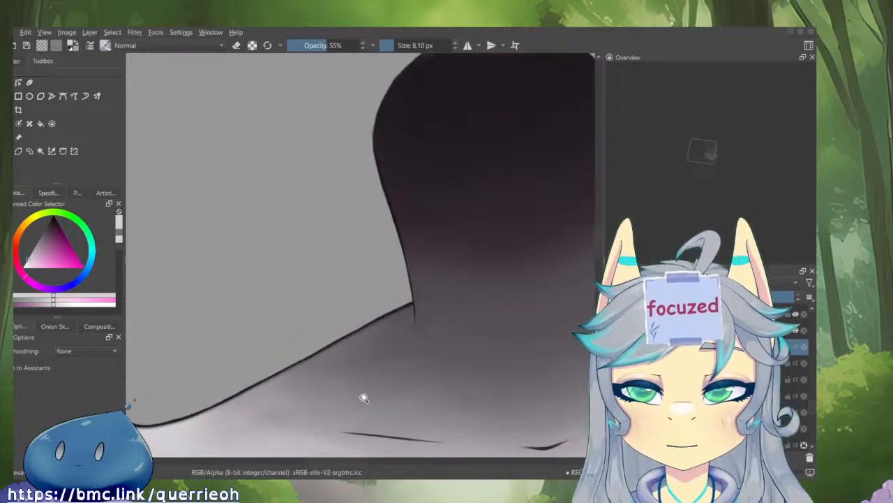
pyautogui.scroll(2, 467, 247)
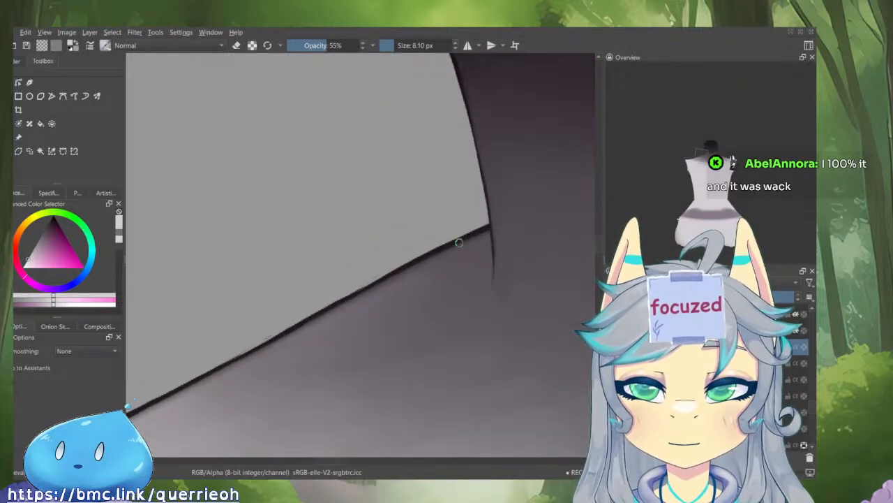
# - Switch to a fully opaque brush preset in eraser mode and trim the shoulder outline on the isolated upper chest layer
pyautogui.rightClick(424, 340)
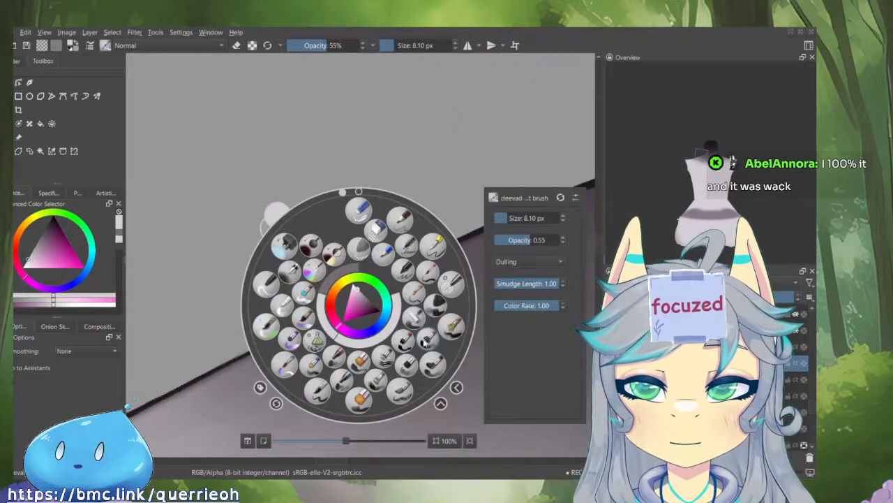
pyautogui.click(318, 391)
pyautogui.scroll(2, 426, 249)
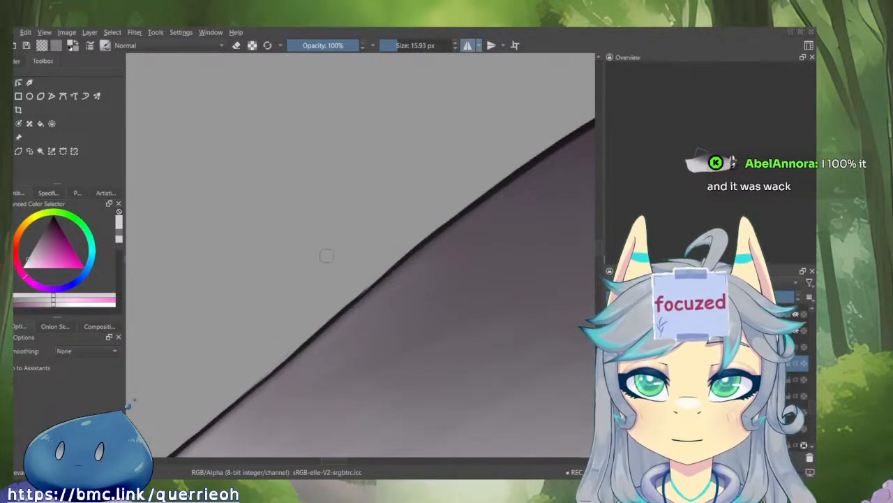
pyautogui.scroll(-1, 326, 256)
pyautogui.press('e')
pyautogui.moveTo(410, 266)
pyautogui.mouseDown()
pyautogui.moveTo(318, 321)
pyautogui.moveTo(331, 339)
pyautogui.moveTo(462, 245)
pyautogui.moveTo(304, 324)
pyautogui.moveTo(276, 367)
pyautogui.moveTo(356, 296)
pyautogui.moveTo(308, 324)
pyautogui.mouseUp()
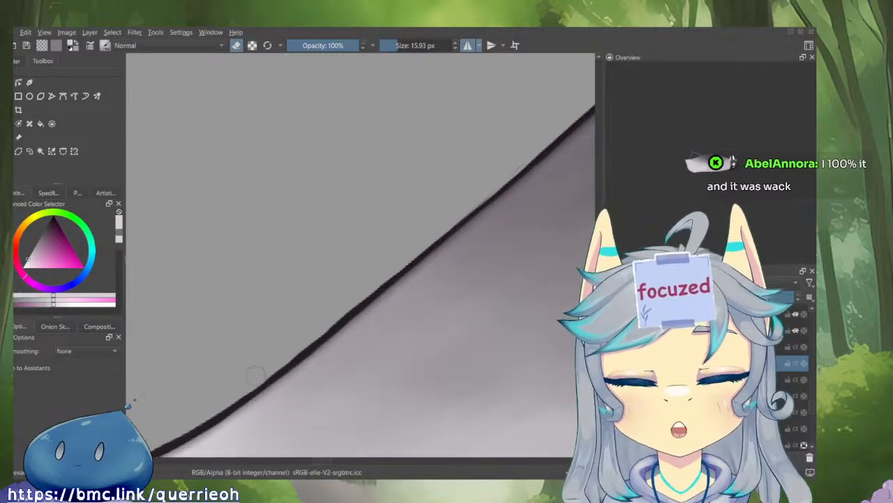
# - Reduce the eraser to 7.92 px and trim the outer edge of the shoulder outline beside the fur tuft
pyautogui.moveTo(389, 283)
pyautogui.mouseDown()
pyautogui.moveTo(250, 379)
pyautogui.moveTo(282, 339)
pyautogui.moveTo(296, 355)
pyautogui.moveTo(355, 291)
pyautogui.moveTo(280, 370)
pyautogui.moveTo(294, 380)
pyautogui.moveTo(256, 255)
pyautogui.moveTo(379, 152)
pyautogui.moveTo(377, 343)
pyautogui.moveTo(364, 381)
pyautogui.moveTo(354, 271)
pyautogui.moveTo(500, 179)
pyautogui.mouseUp()
pyautogui.press('[')
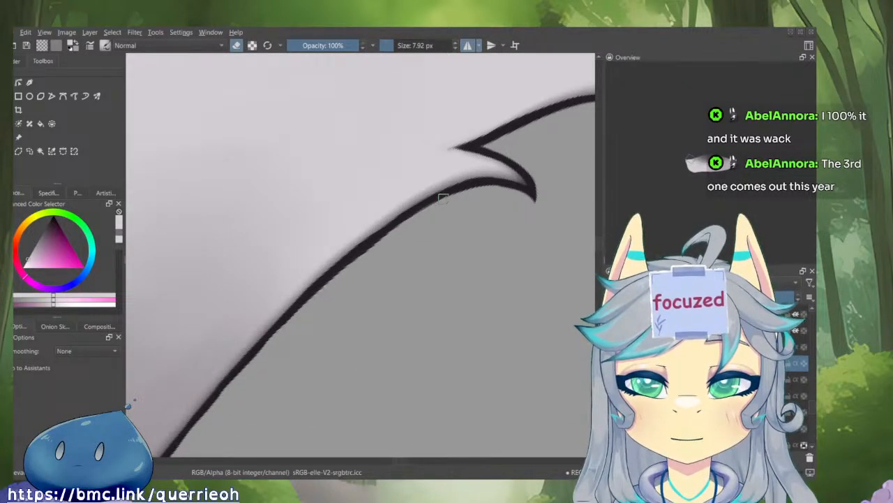
pyautogui.moveTo(445, 201)
pyautogui.mouseDown()
pyautogui.moveTo(352, 260)
pyautogui.moveTo(248, 360)
pyautogui.mouseUp()
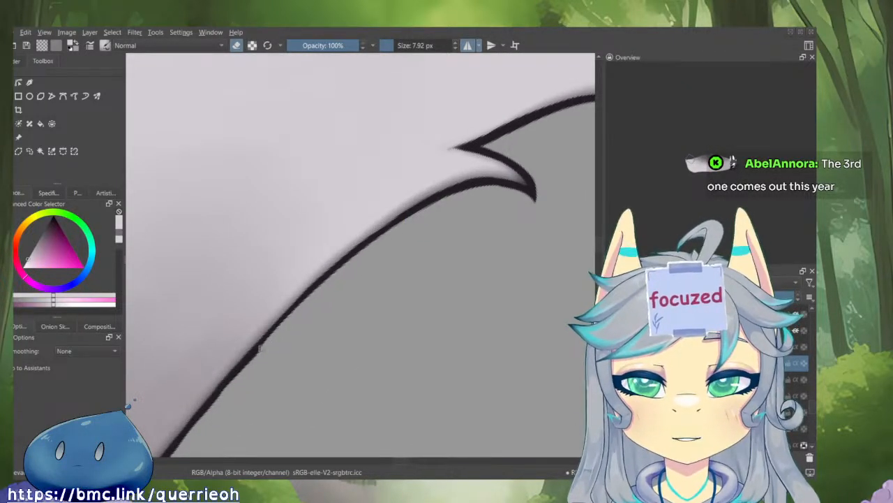
pyautogui.scroll(2, 252, 361)
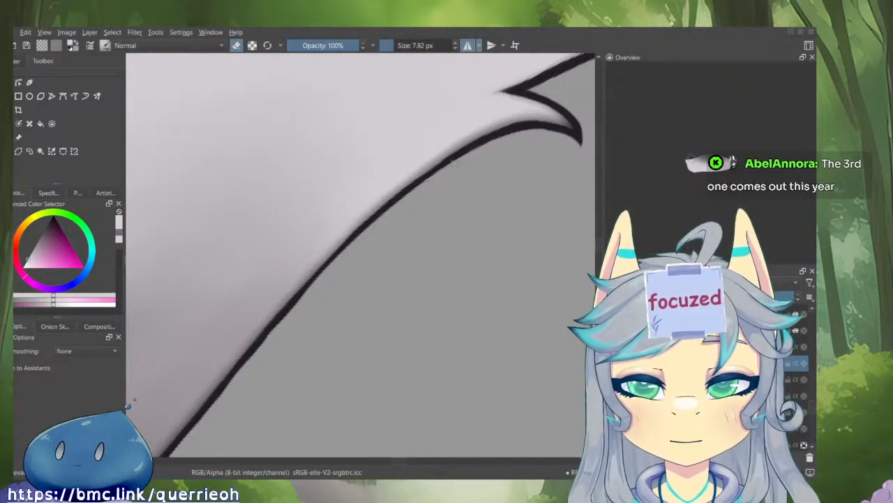
pyautogui.moveTo(260, 343); pyautogui.dragTo(303, 294)
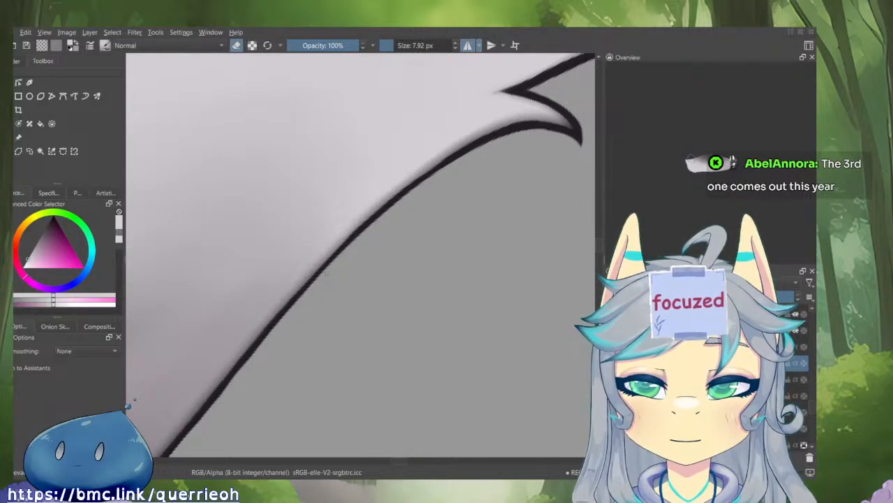
# - Thin the shoulder outline with short eraser strokes below the fur tuft, undoing the uneven passes
pyautogui.moveTo(266, 343); pyautogui.dragTo(209, 410)
pyautogui.moveTo(245, 369); pyautogui.dragTo(289, 319)
pyautogui.moveTo(354, 236); pyautogui.dragTo(246, 364)
pyautogui.hotkey('ctrl', 'z')
pyautogui.moveTo(305, 296)
pyautogui.mouseDown()
pyautogui.moveTo(230, 387)
pyautogui.moveTo(297, 296)
pyautogui.mouseUp()
pyautogui.moveTo(337, 241); pyautogui.dragTo(231, 373)
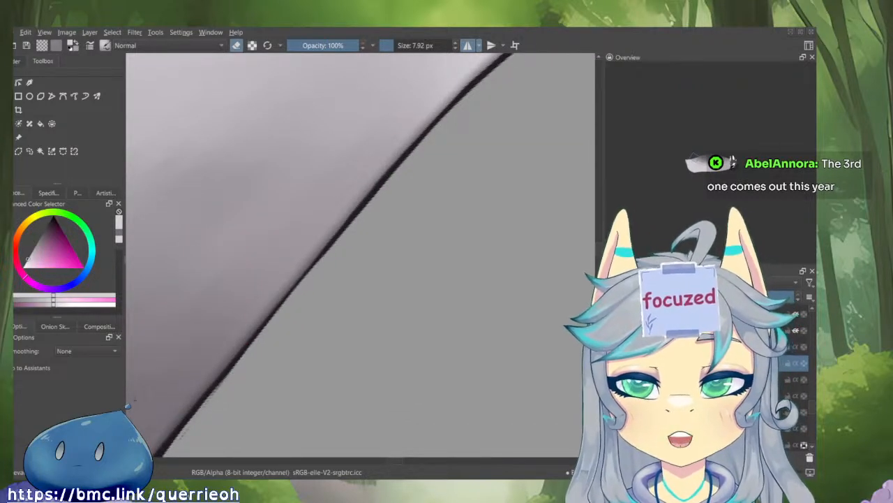
pyautogui.hotkey('ctrl', 'z')
# - Try to thin the straight stretch of the shoulder outline with repeated eraser strokes, undoing each one
pyautogui.moveTo(342, 235)
pyautogui.mouseDown()
pyautogui.moveTo(246, 352)
pyautogui.moveTo(389, 177)
pyautogui.mouseUp()
pyautogui.hotkey('ctrl', 'z')
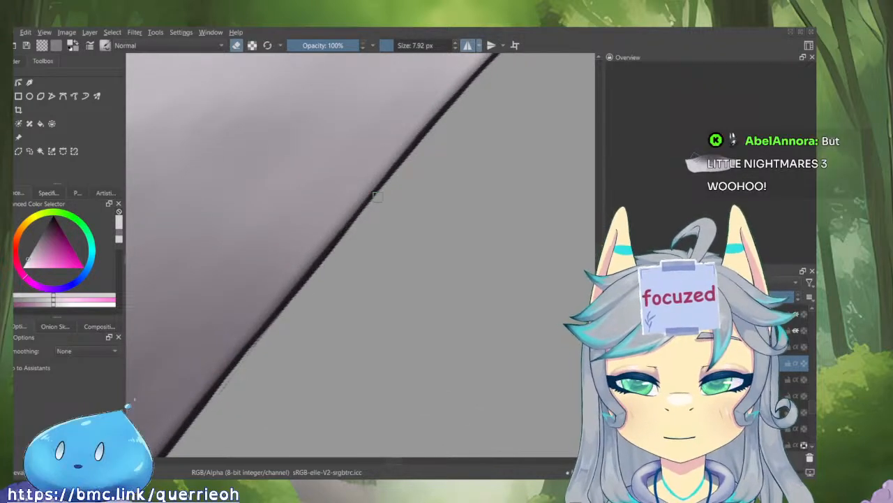
pyautogui.moveTo(226, 388)
pyautogui.mouseDown()
pyautogui.moveTo(419, 156)
pyautogui.moveTo(305, 283)
pyautogui.mouseUp()
pyautogui.hotkey('ctrl', 'z')
pyautogui.moveTo(385, 193); pyautogui.dragTo(260, 338)
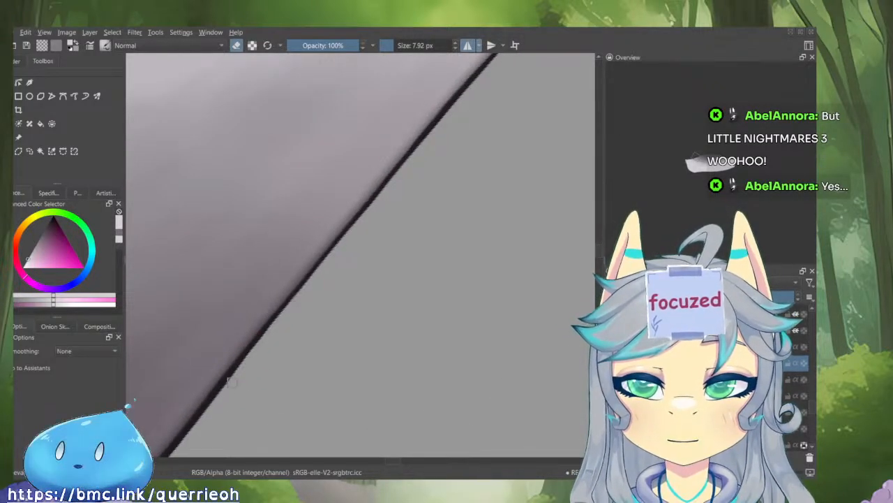
pyautogui.hotkey('ctrl', 'z')
pyautogui.moveTo(298, 298); pyautogui.dragTo(222, 399)
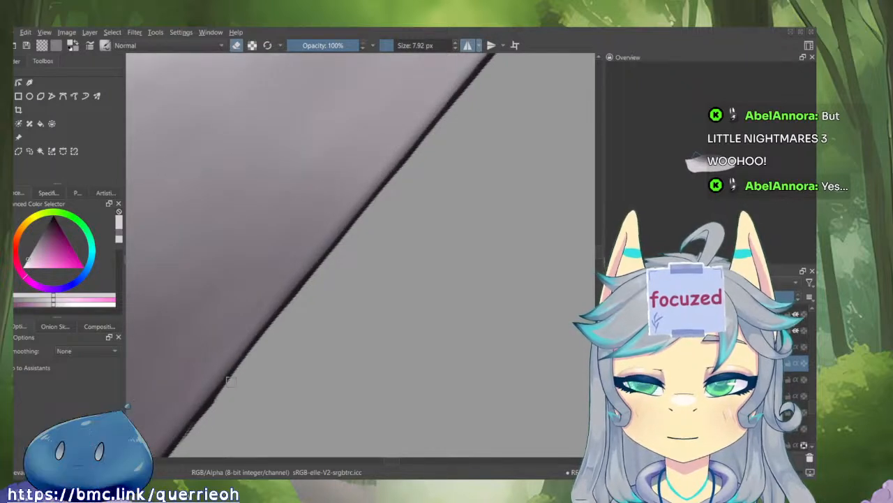
pyautogui.hotkey('ctrl', 'z')
pyautogui.moveTo(269, 329); pyautogui.dragTo(230, 399)
pyautogui.hotkey('ctrl', 'z')
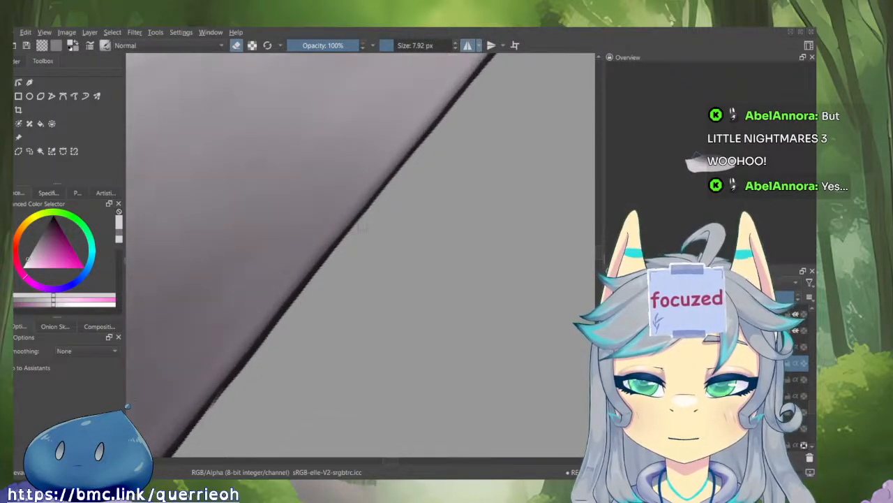
pyautogui.moveTo(302, 287); pyautogui.dragTo(229, 396)
pyautogui.hotkey('ctrl', 'z')
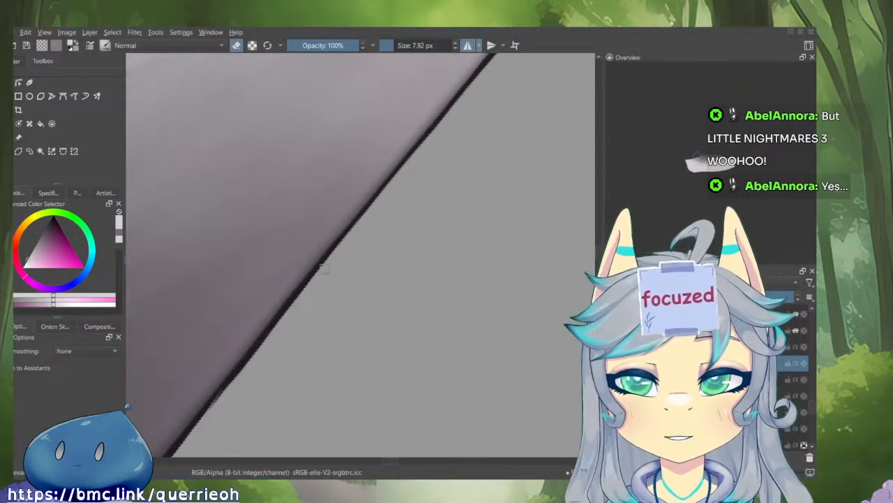
# - Try longer eraser passes along the same straight shoulder line and undo them
pyautogui.moveTo(311, 279)
pyautogui.mouseDown()
pyautogui.moveTo(255, 353)
pyautogui.moveTo(243, 386)
pyautogui.moveTo(278, 344)
pyautogui.mouseUp()
pyautogui.moveTo(377, 202)
pyautogui.mouseDown()
pyautogui.moveTo(233, 380)
pyautogui.moveTo(326, 255)
pyautogui.moveTo(204, 422)
pyautogui.mouseUp()
pyautogui.hotkey('ctrl', 'z')
pyautogui.hotkey('ctrl', 'z')
pyautogui.hotkey('ctrl', 'z')
pyautogui.moveTo(301, 342); pyautogui.dragTo(334, 303)
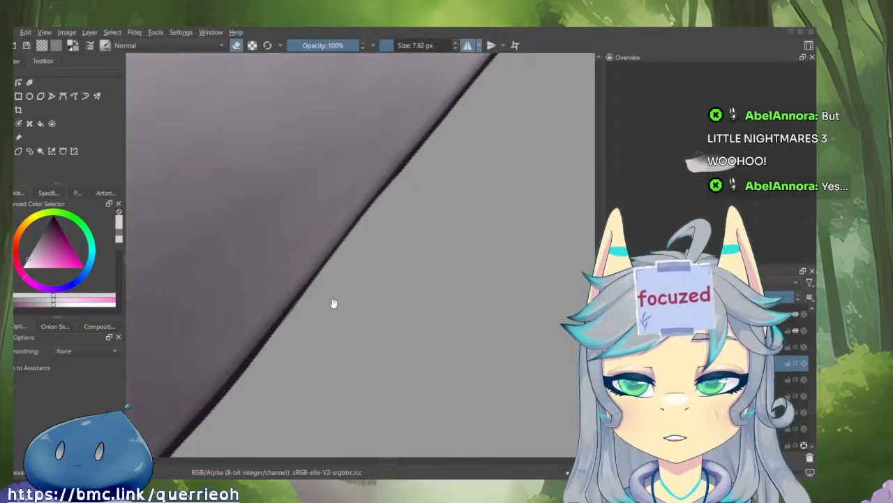
pyautogui.moveTo(340, 339); pyautogui.dragTo(303, 356)
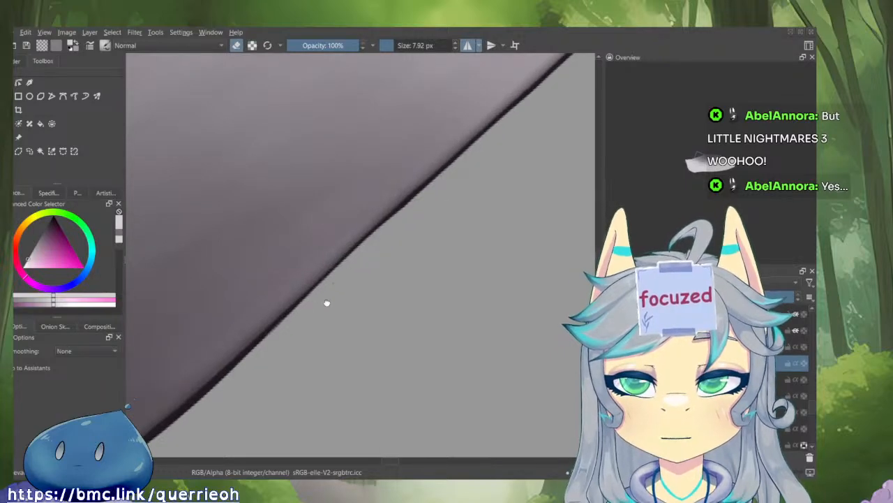
pyautogui.hotkey('ctrl', 'z')
# - Erase along the outer shoulder outline from the mirrored side toward the neck, undoing the last stroke
pyautogui.moveTo(225, 405); pyautogui.dragTo(258, 367)
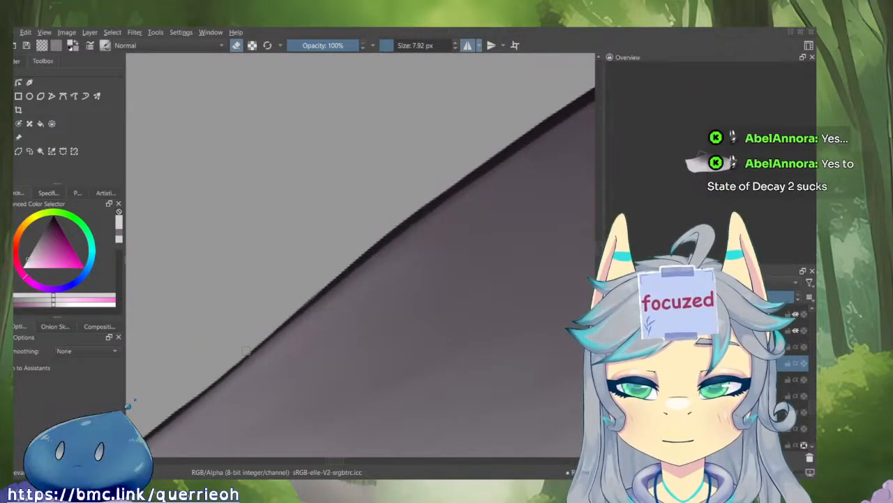
pyautogui.moveTo(259, 342); pyautogui.dragTo(394, 229)
pyautogui.moveTo(309, 293)
pyautogui.mouseDown()
pyautogui.moveTo(507, 142)
pyautogui.moveTo(290, 356)
pyautogui.moveTo(259, 409)
pyautogui.moveTo(226, 392)
pyautogui.mouseUp()
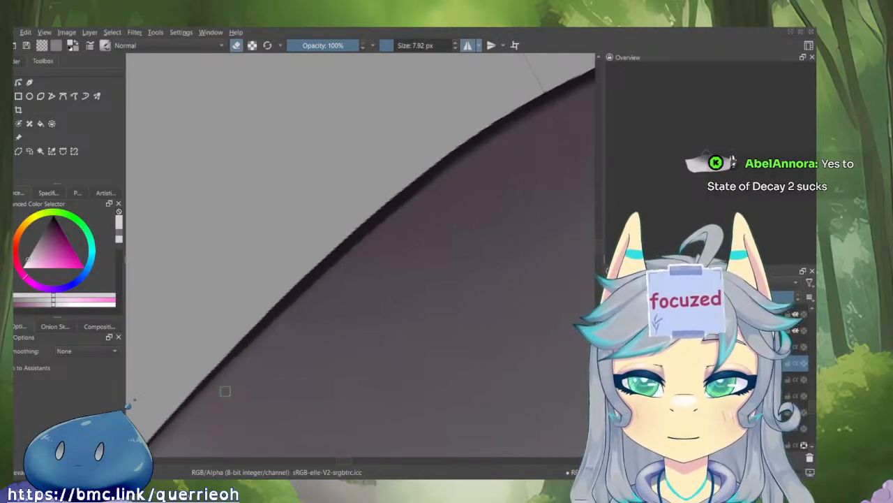
pyautogui.moveTo(171, 417); pyautogui.dragTo(328, 257)
pyautogui.moveTo(230, 349)
pyautogui.mouseDown()
pyautogui.moveTo(324, 253)
pyautogui.moveTo(431, 164)
pyautogui.moveTo(356, 230)
pyautogui.mouseUp()
pyautogui.hotkey('ctrl', 'z')
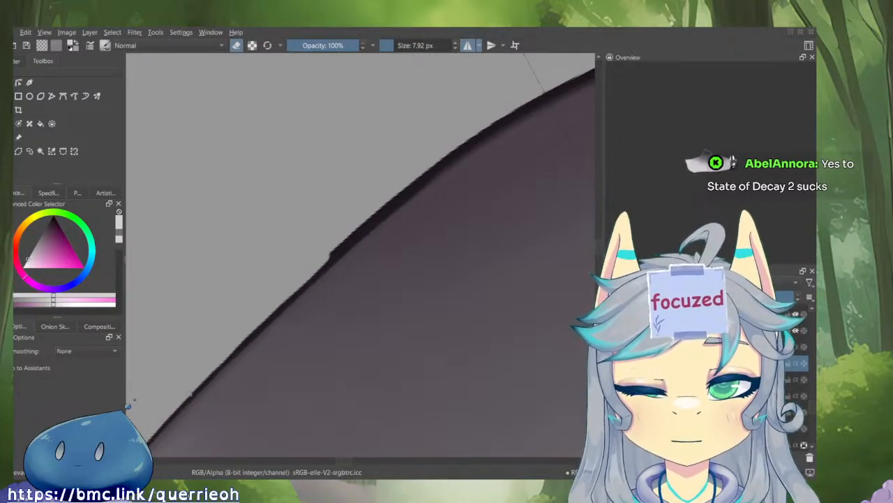
# - Thin and smooth the curved outline at the base of the neck up to the centre line
pyautogui.moveTo(188, 396); pyautogui.dragTo(416, 179)
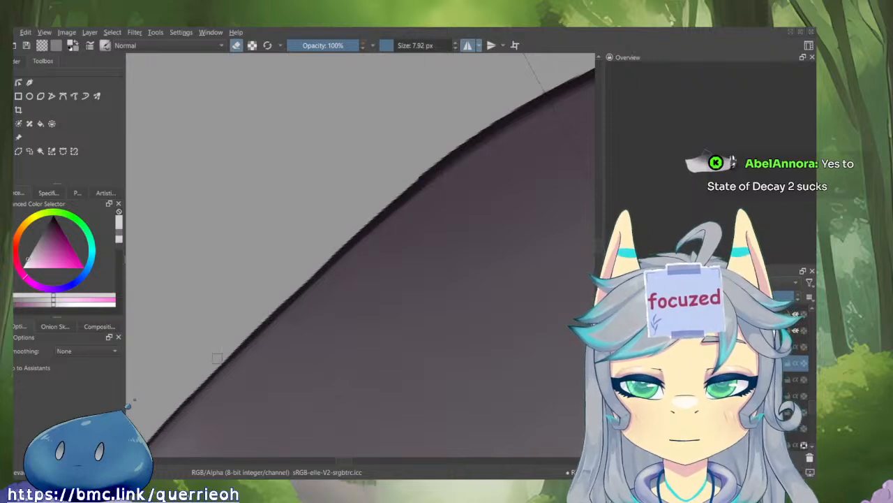
pyautogui.moveTo(238, 343)
pyautogui.mouseDown()
pyautogui.moveTo(420, 174)
pyautogui.moveTo(301, 283)
pyautogui.moveTo(398, 206)
pyautogui.mouseUp()
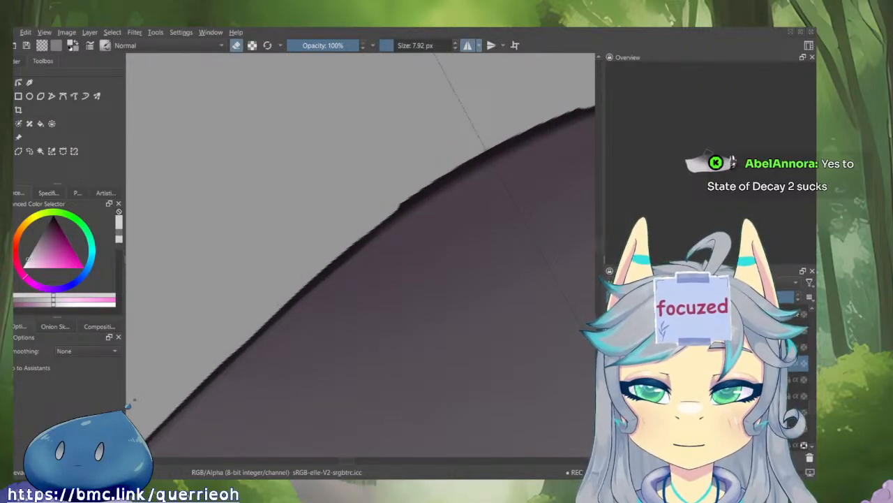
pyautogui.moveTo(301, 285); pyautogui.dragTo(574, 112)
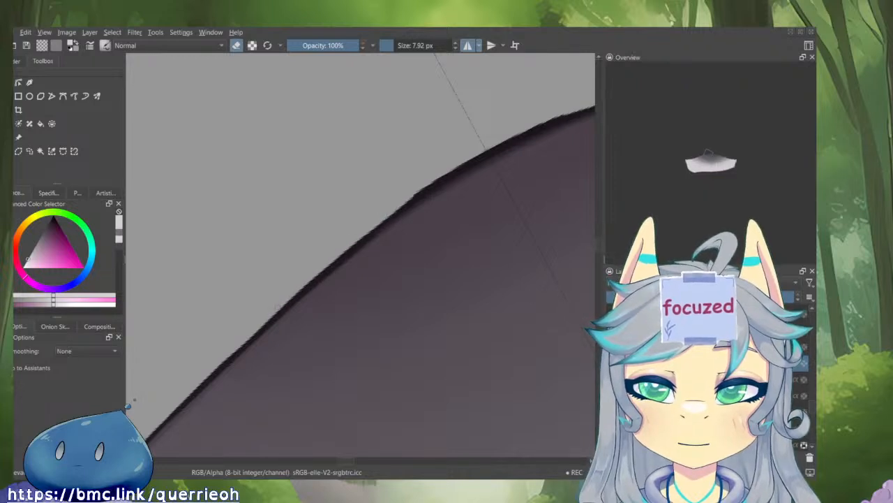
pyautogui.moveTo(285, 303); pyautogui.dragTo(326, 268)
pyautogui.moveTo(412, 199)
pyautogui.mouseDown()
pyautogui.moveTo(566, 116)
pyautogui.moveTo(442, 183)
pyautogui.mouseUp()
# - Leave the isolated view and inspect the cleaned neck and shoulder line on the full character
pyautogui.scroll(-3, 374, 321)
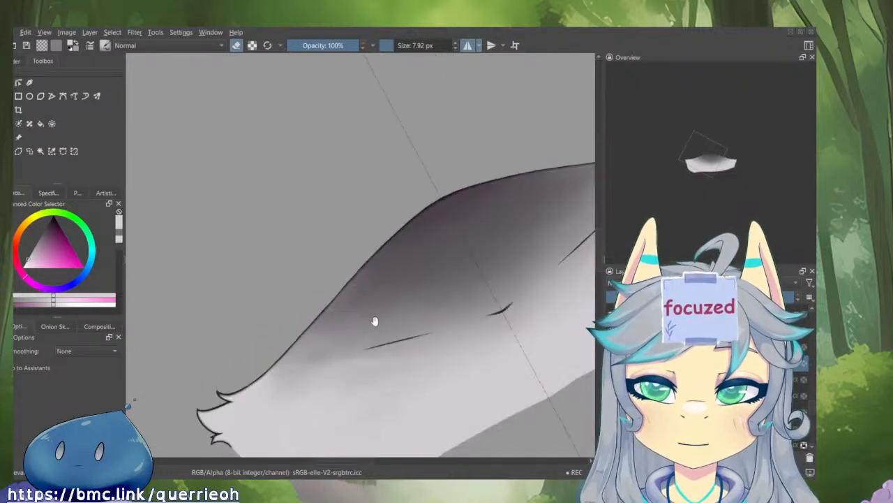
pyautogui.moveTo(451, 292); pyautogui.dragTo(399, 403)
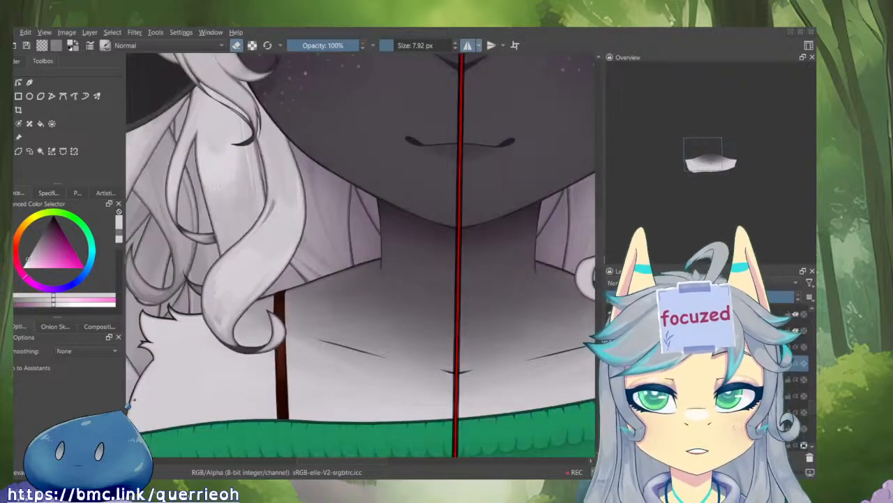
pyautogui.scroll(-5, 343, 377)
pyautogui.scroll(4, 343, 377)
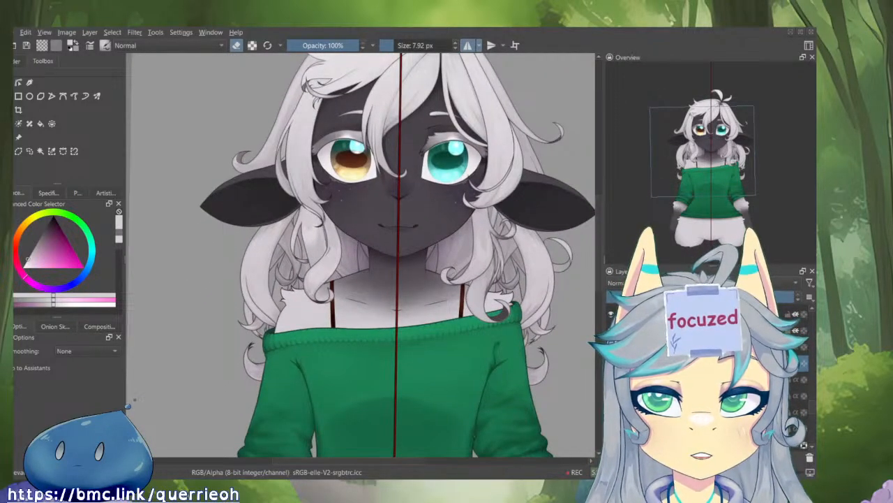
# - Examine where the neck meets the shoulder, comparing the isolated skin layers with the full character
pyautogui.scroll(6, 358, 270)
pyautogui.moveTo(290, 321); pyautogui.dragTo(333, 354)
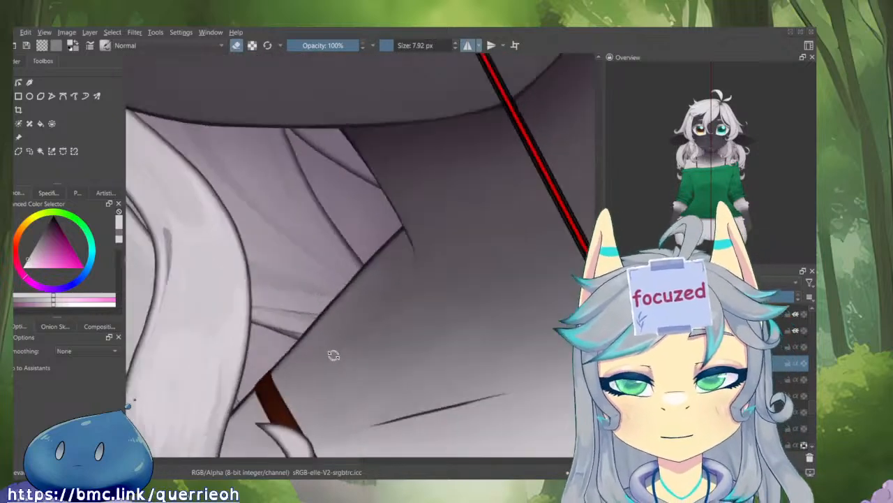
pyautogui.moveTo(411, 236); pyautogui.dragTo(437, 181)
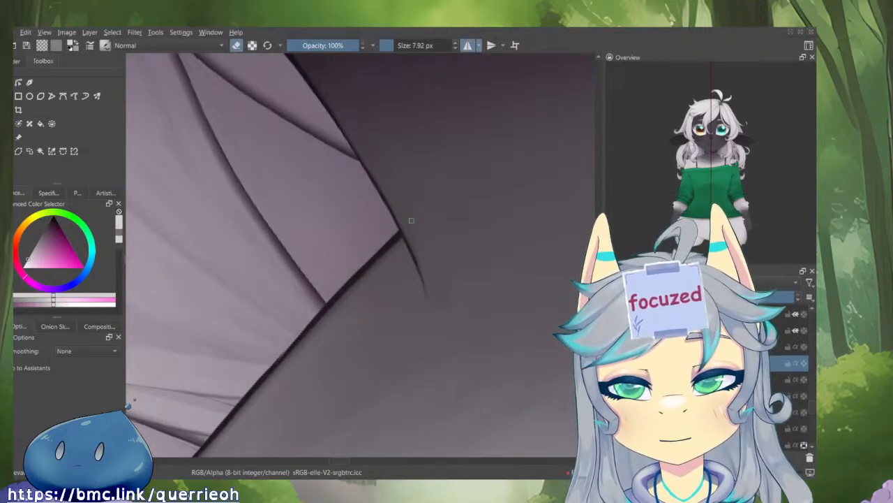
pyautogui.moveTo(362, 266); pyautogui.dragTo(396, 255)
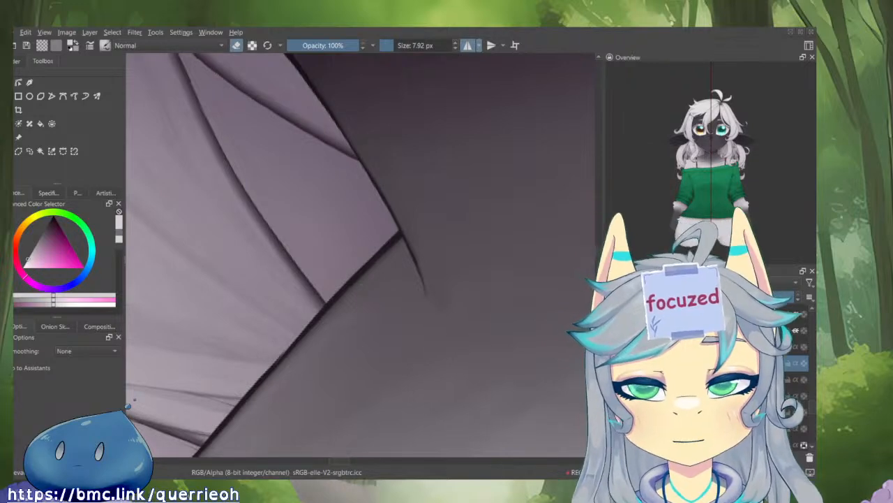
pyautogui.press('i')
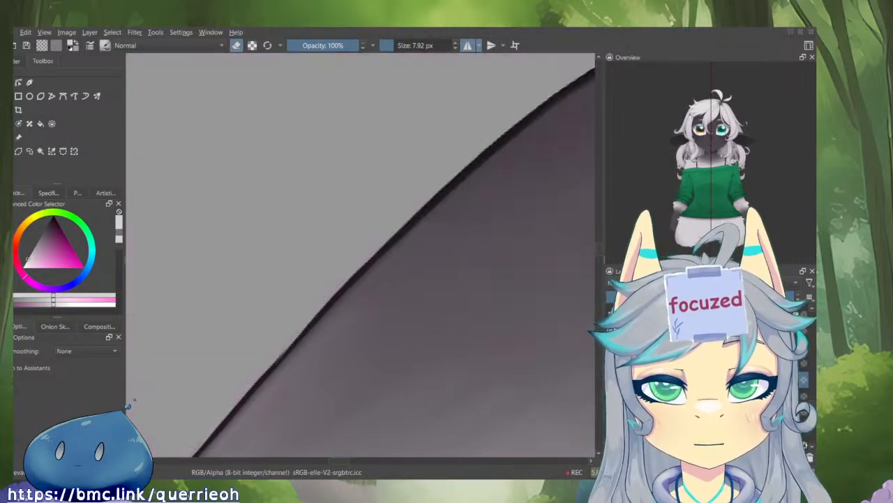
pyautogui.press('i')
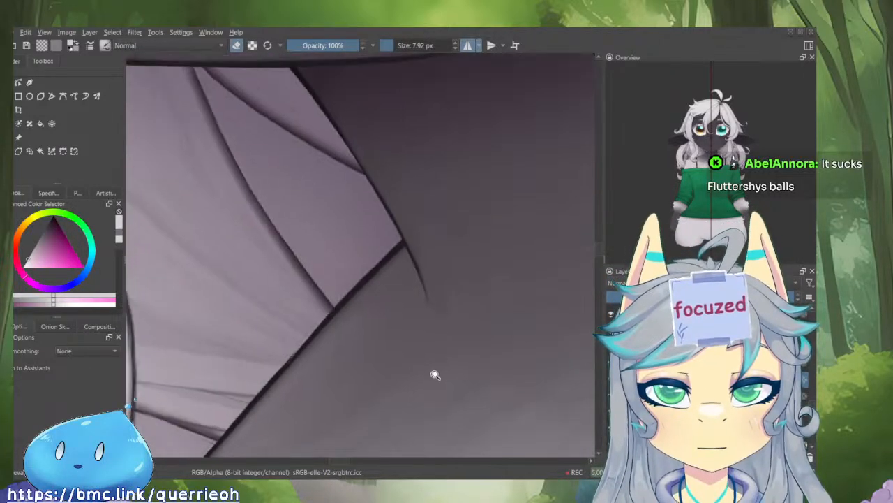
pyautogui.moveTo(435, 373); pyautogui.dragTo(387, 410)
pyautogui.press('i')
pyautogui.moveTo(510, 404); pyautogui.dragTo(396, 425)
pyautogui.press('i')
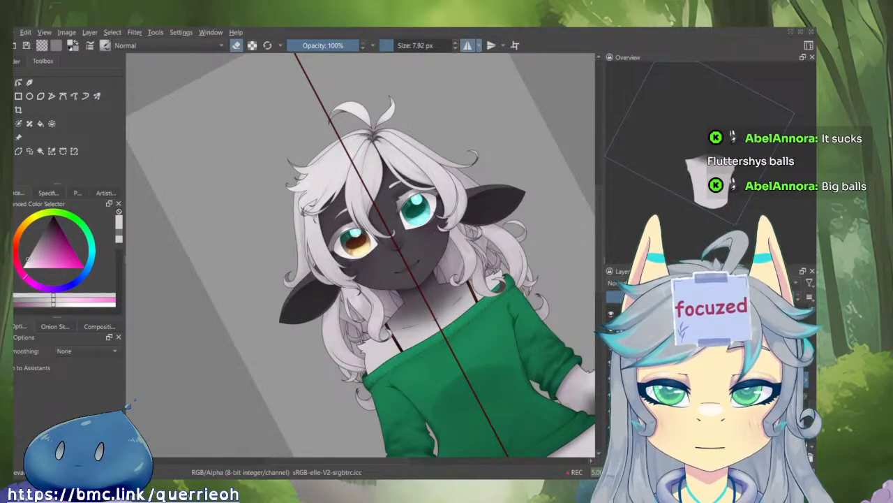
pyautogui.moveTo(441, 379); pyautogui.dragTo(406, 277)
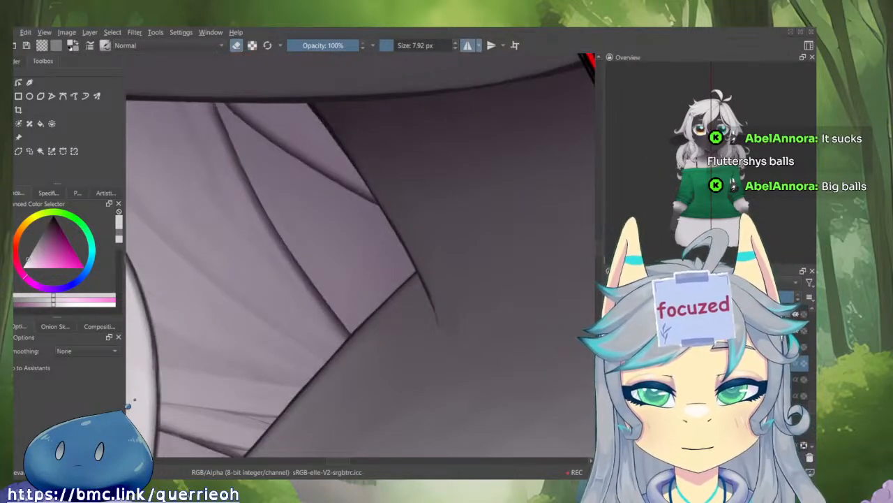
# - Thin the shoulder line between the brown strap and the neck, reducing the eraser to 4.58 px
pyautogui.moveTo(417, 313)
pyautogui.mouseDown()
pyautogui.moveTo(383, 373)
pyautogui.moveTo(402, 363)
pyautogui.moveTo(355, 378)
pyautogui.moveTo(361, 386)
pyautogui.moveTo(463, 379)
pyautogui.moveTo(423, 407)
pyautogui.moveTo(392, 386)
pyautogui.moveTo(300, 353)
pyautogui.moveTo(311, 351)
pyautogui.mouseUp()
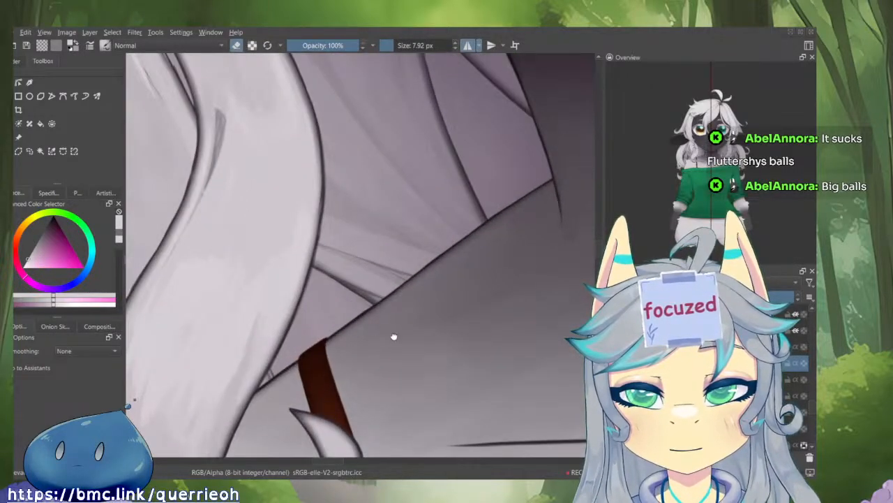
pyautogui.moveTo(394, 336)
pyautogui.mouseDown()
pyautogui.moveTo(361, 300)
pyautogui.moveTo(278, 371)
pyautogui.mouseUp()
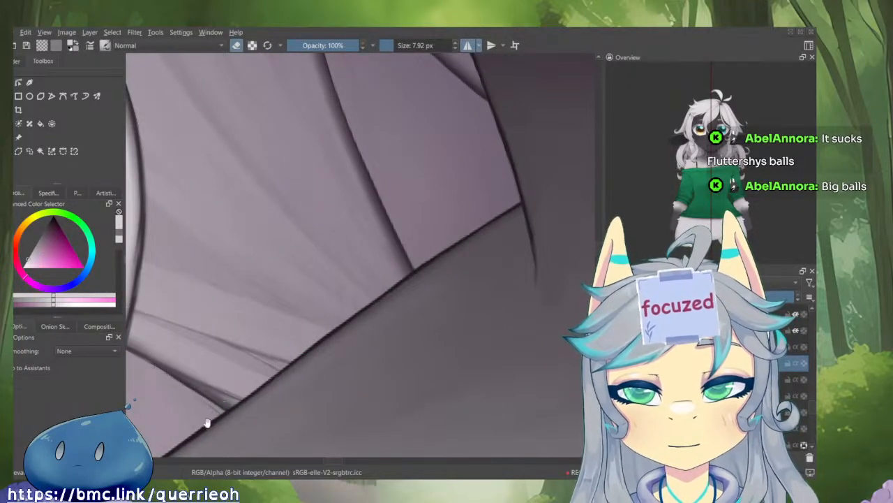
pyautogui.moveTo(207, 423); pyautogui.dragTo(241, 379)
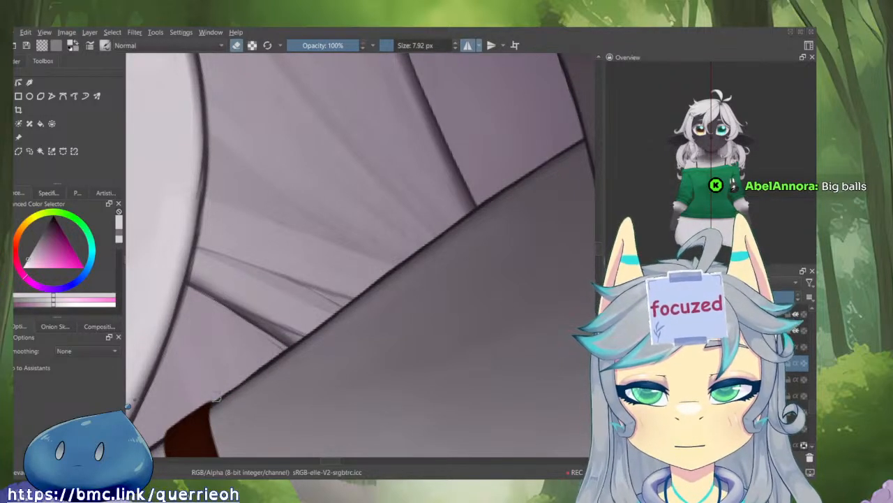
pyautogui.moveTo(255, 404); pyautogui.dragTo(273, 417)
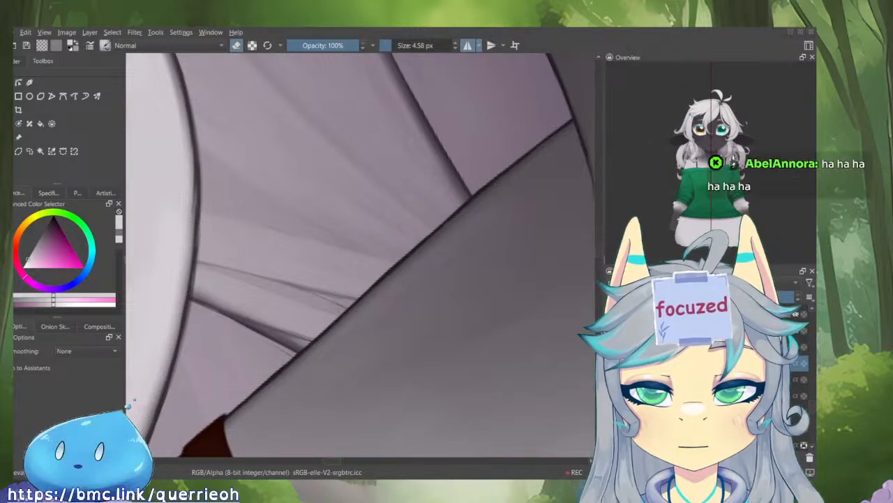
pyautogui.moveTo(344, 310); pyautogui.dragTo(284, 367)
pyautogui.moveTo(232, 414); pyautogui.dragTo(261, 386)
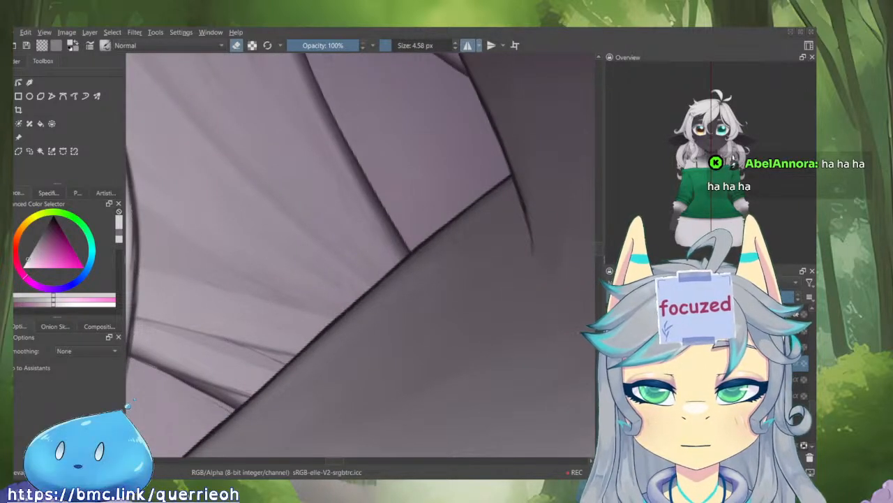
pyautogui.moveTo(322, 328); pyautogui.dragTo(526, 165)
pyautogui.moveTo(468, 223); pyautogui.dragTo(337, 316)
# - Isolate the shoulder layer and erase its remaining thick outline toward the centre line with a 10.99 px eraser
pyautogui.hotkey('alt', 'i')
pyautogui.moveTo(295, 383); pyautogui.dragTo(281, 393)
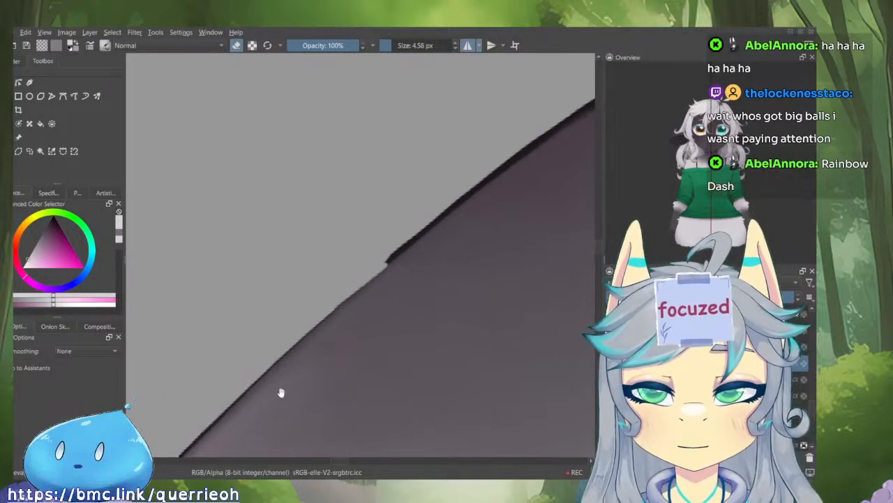
pyautogui.scroll(-1, 313, 355)
pyautogui.hotkey('alt', 'i')
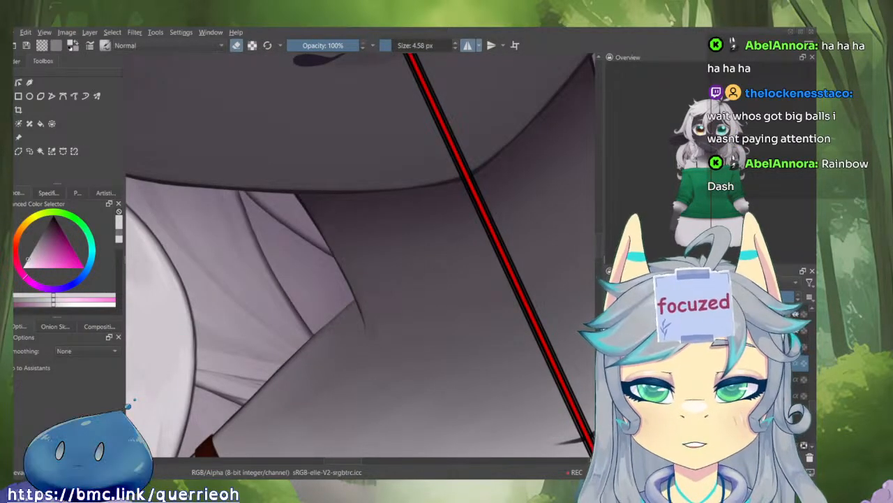
pyautogui.hotkey('alt', 'i')
pyautogui.press(']')
pyautogui.moveTo(396, 264)
pyautogui.mouseDown()
pyautogui.moveTo(566, 182)
pyautogui.moveTo(419, 238)
pyautogui.moveTo(526, 183)
pyautogui.mouseUp()
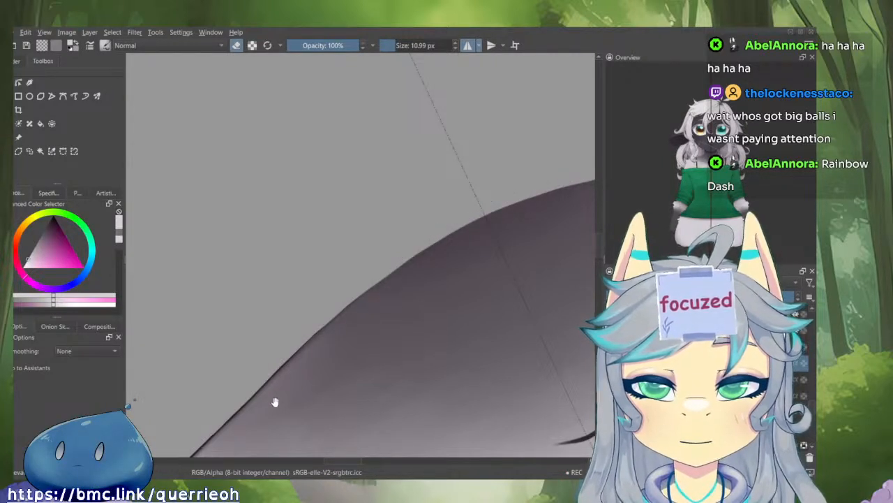
# - Undo the oversized dark stroke and repaint a thin outline across the centre line with a 5.85 px brush
pyautogui.moveTo(275, 402)
pyautogui.mouseDown()
pyautogui.moveTo(294, 325)
pyautogui.moveTo(279, 359)
pyautogui.mouseUp()
pyautogui.press('e')
pyautogui.press('d')
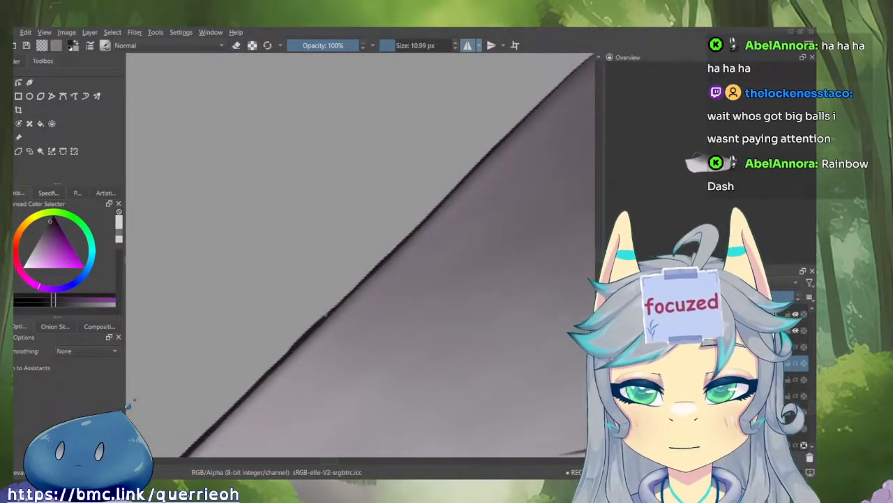
pyautogui.hotkey('ctrl', 'z')
pyautogui.moveTo(407, 240)
pyautogui.mouseDown()
pyautogui.moveTo(371, 301)
pyautogui.moveTo(409, 296)
pyautogui.moveTo(365, 319)
pyautogui.moveTo(320, 392)
pyautogui.moveTo(444, 189)
pyautogui.moveTo(375, 323)
pyautogui.moveTo(411, 175)
pyautogui.moveTo(355, 235)
pyautogui.mouseUp()
pyautogui.press('[')
pyautogui.moveTo(434, 145); pyautogui.dragTo(345, 242)
pyautogui.moveTo(450, 132); pyautogui.dragTo(337, 255)
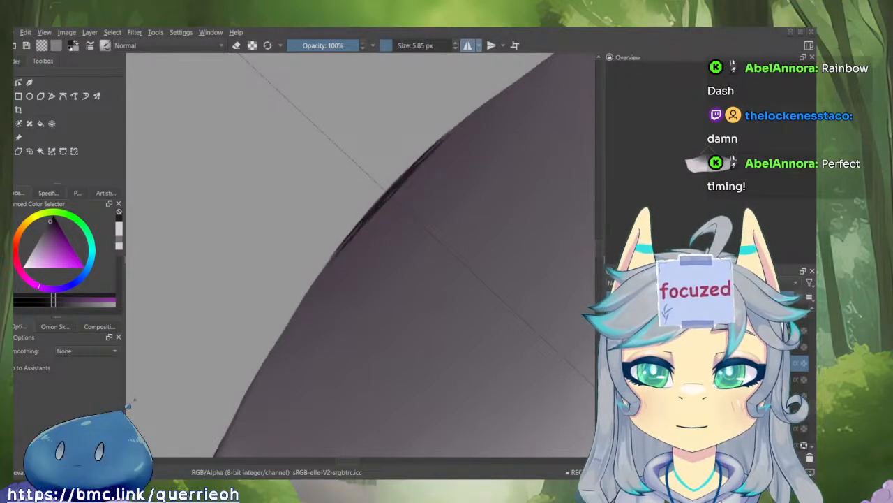
pyautogui.moveTo(476, 111); pyautogui.dragTo(446, 138)
pyautogui.moveTo(337, 254); pyautogui.dragTo(311, 289)
# - Trim the outer edge of the repainted outline around the centre line with the eraser
pyautogui.press('e')
pyautogui.moveTo(386, 192); pyautogui.dragTo(467, 117)
pyautogui.moveTo(452, 138)
pyautogui.mouseDown()
pyautogui.moveTo(300, 303)
pyautogui.moveTo(282, 375)
pyautogui.moveTo(262, 386)
pyautogui.moveTo(335, 395)
pyautogui.moveTo(314, 361)
pyautogui.mouseUp()
# - Paint dark line strokes along the shoulder slope beside the centre line, undoing one misplaced stroke
pyautogui.press('e')
pyautogui.moveTo(256, 381); pyautogui.dragTo(299, 337)
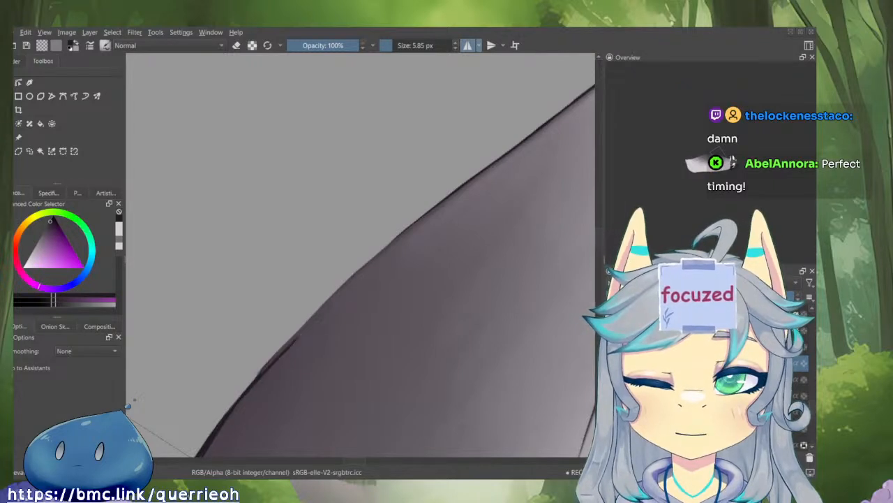
pyautogui.moveTo(235, 409); pyautogui.dragTo(400, 243)
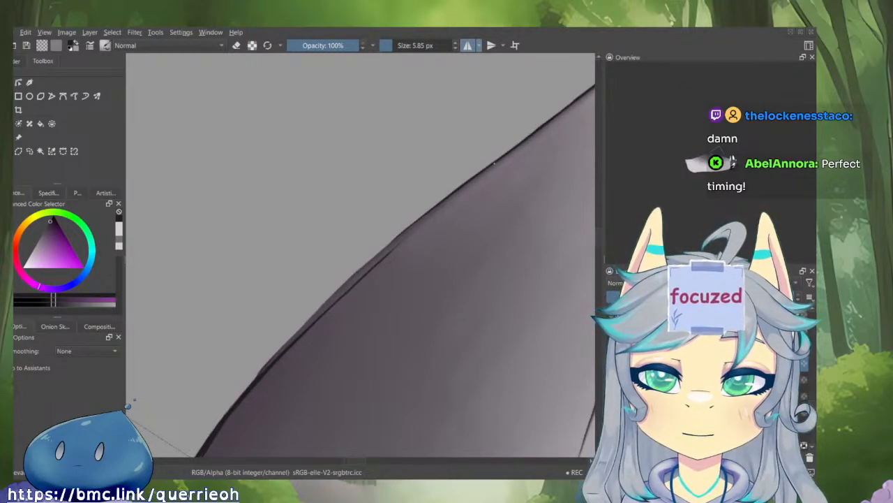
pyautogui.moveTo(512, 150); pyautogui.dragTo(330, 297)
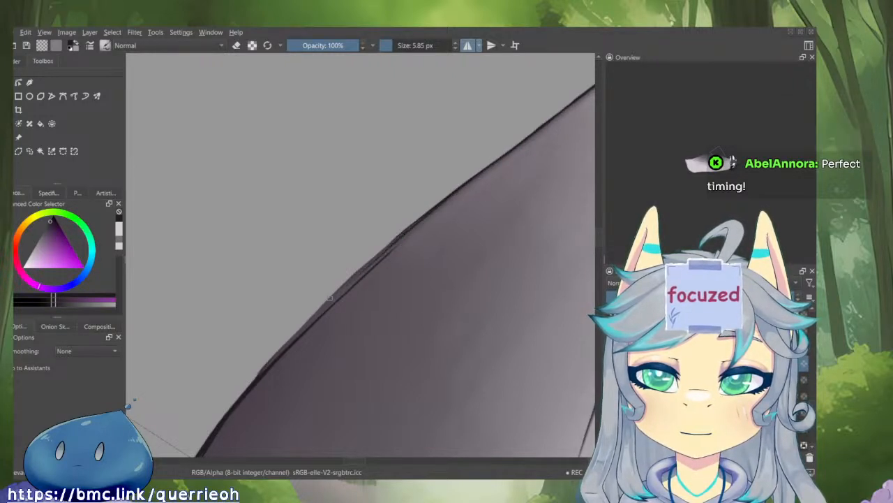
pyautogui.moveTo(508, 151); pyautogui.dragTo(329, 304)
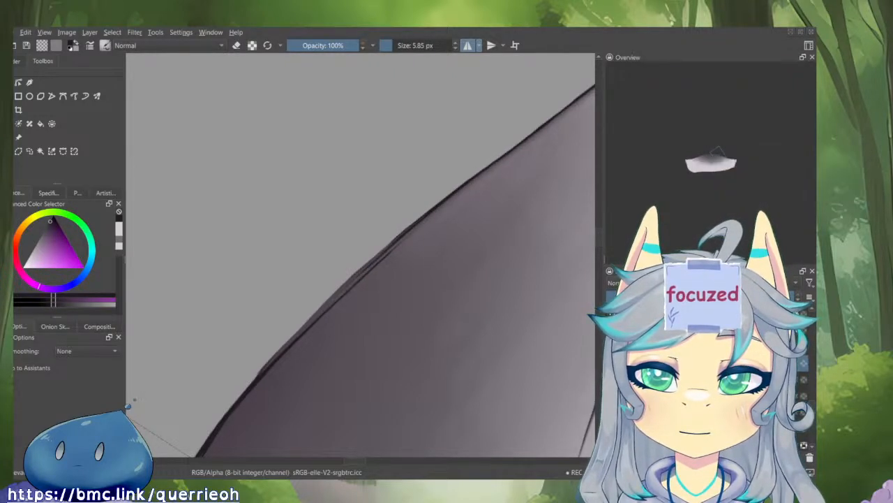
pyautogui.moveTo(486, 166); pyautogui.dragTo(332, 308)
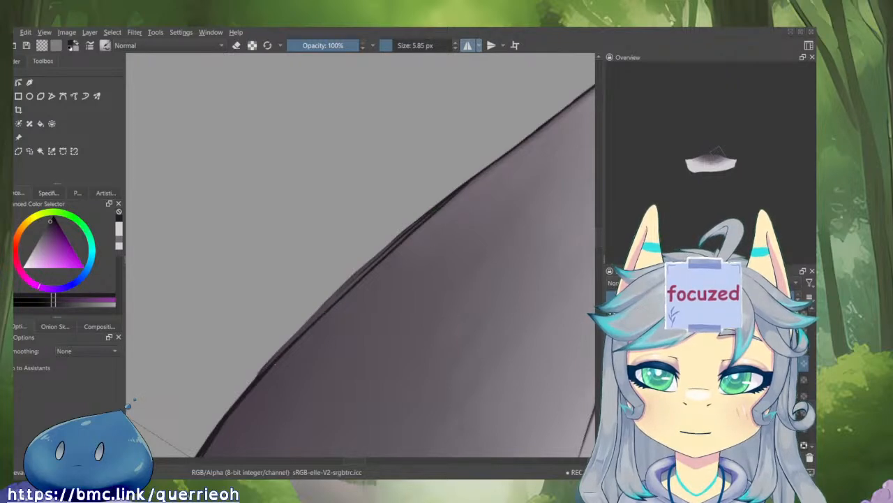
pyautogui.hotkey('ctrl', 'z')
pyautogui.moveTo(408, 228); pyautogui.dragTo(262, 370)
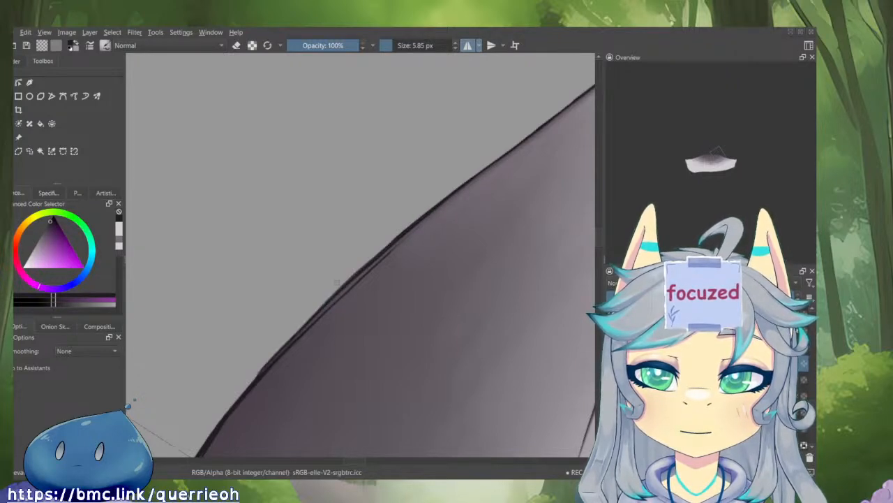
# - Erase the doubled outer edge of the shoulder slope outline and repaint its upper stretch as one thin line
pyautogui.press('e')
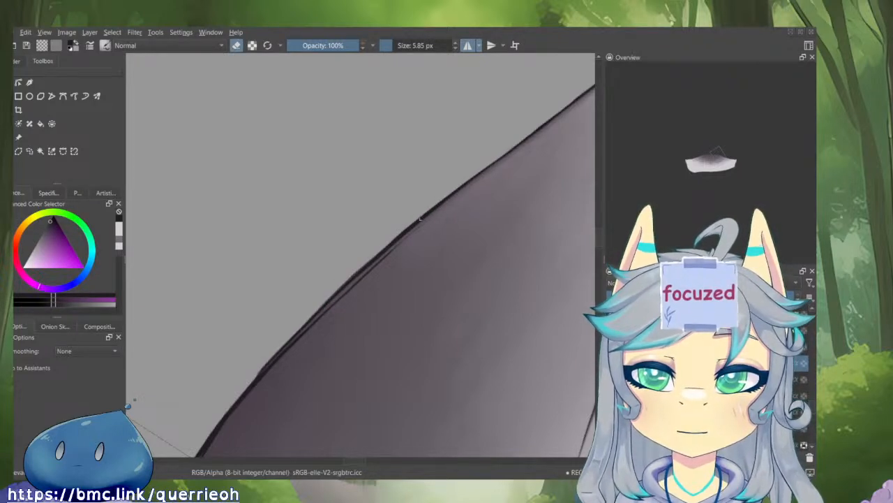
pyautogui.moveTo(508, 150)
pyautogui.mouseDown()
pyautogui.moveTo(368, 259)
pyautogui.moveTo(199, 452)
pyautogui.mouseUp()
pyautogui.press('e')
pyautogui.moveTo(517, 145); pyautogui.dragTo(460, 190)
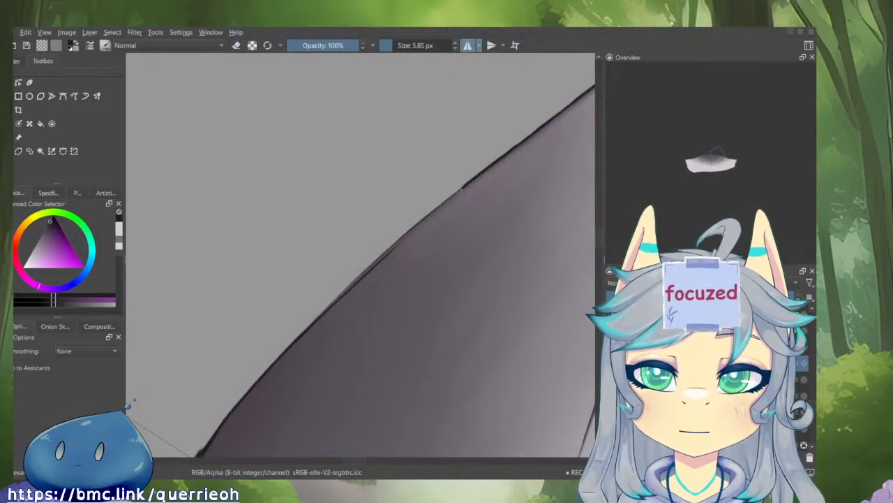
pyautogui.moveTo(508, 152); pyautogui.dragTo(404, 240)
pyautogui.moveTo(491, 167); pyautogui.dragTo(403, 239)
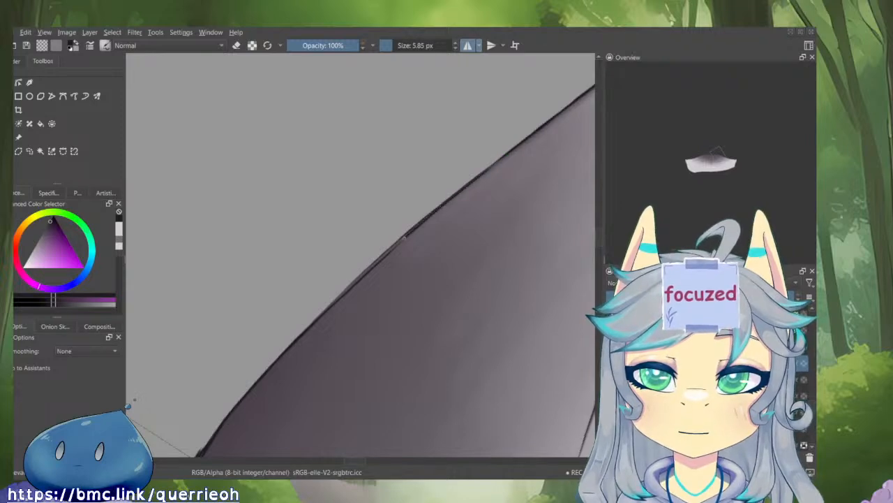
# - Refine the dark outline on the opposite shoulder slope, undoing the last eraser stroke
pyautogui.moveTo(342, 296); pyautogui.dragTo(256, 417)
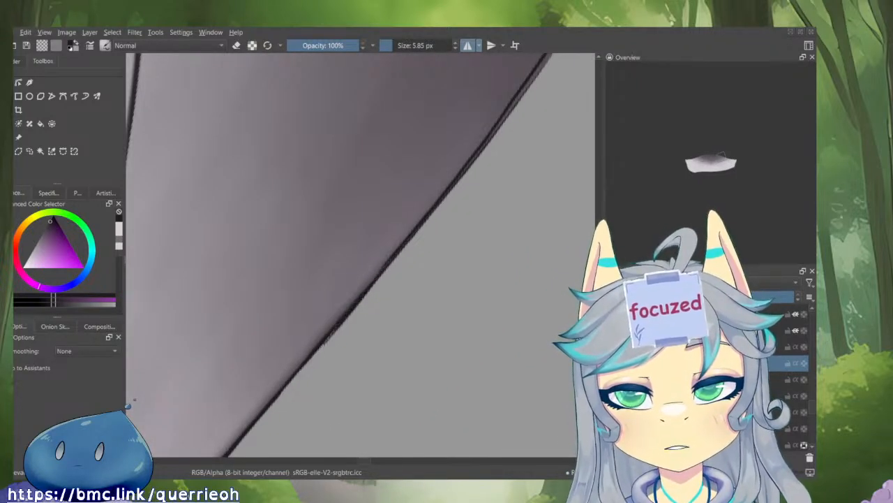
pyautogui.moveTo(377, 278)
pyautogui.mouseDown()
pyautogui.moveTo(411, 237)
pyautogui.moveTo(335, 325)
pyautogui.mouseUp()
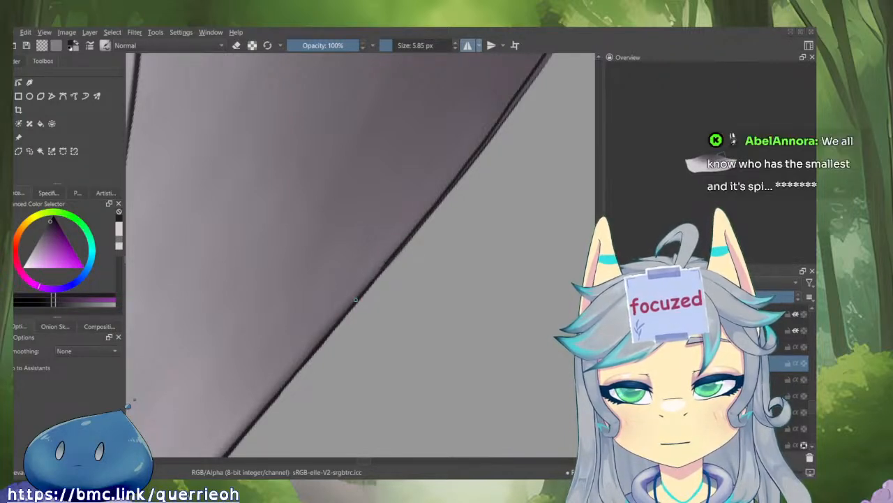
pyautogui.moveTo(321, 374); pyautogui.dragTo(255, 465)
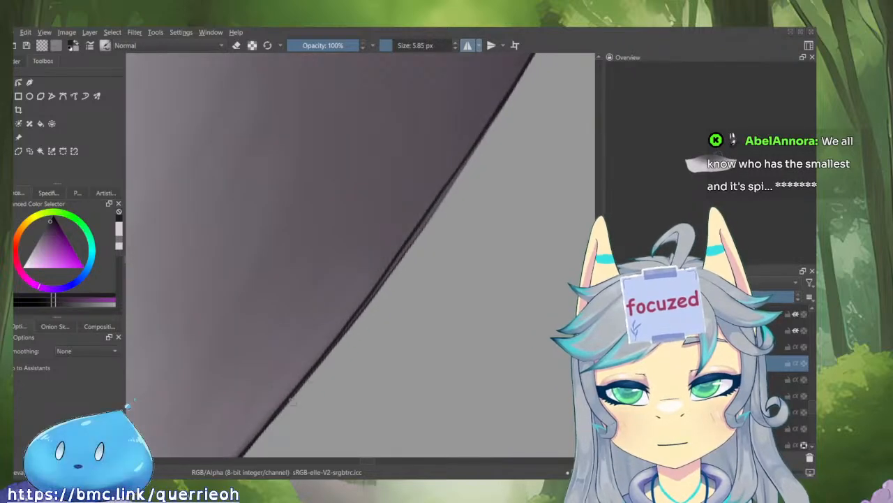
pyautogui.press('e')
pyautogui.moveTo(279, 419)
pyautogui.mouseDown()
pyautogui.moveTo(362, 311)
pyautogui.moveTo(337, 342)
pyautogui.moveTo(421, 374)
pyautogui.mouseUp()
pyautogui.hotkey('ctrl', 'z')
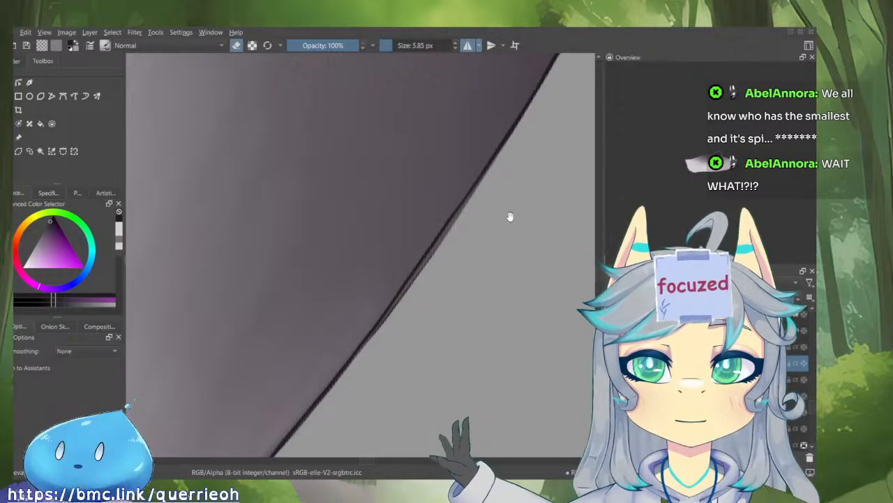
# - Patch the uneven outline where it crosses the centre line using a slightly lighter dark tone
pyautogui.moveTo(510, 215); pyautogui.dragTo(406, 380)
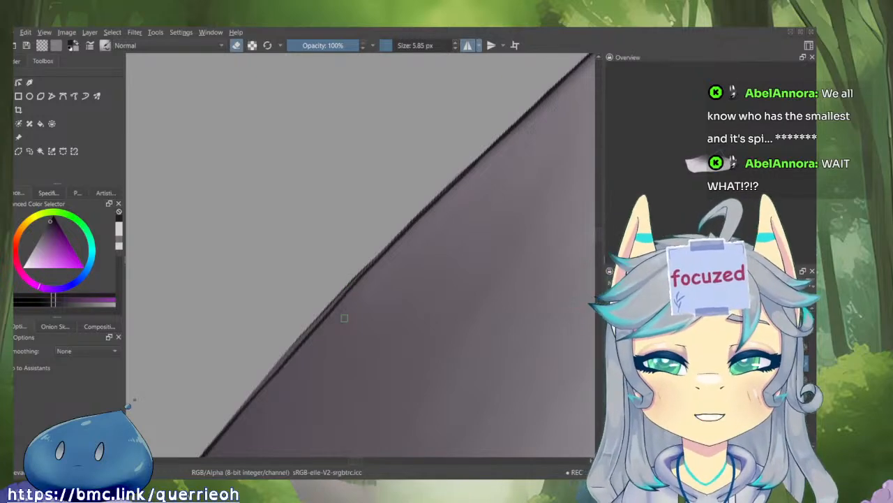
pyautogui.moveTo(344, 318)
pyautogui.mouseDown()
pyautogui.moveTo(435, 249)
pyautogui.moveTo(425, 367)
pyautogui.mouseUp()
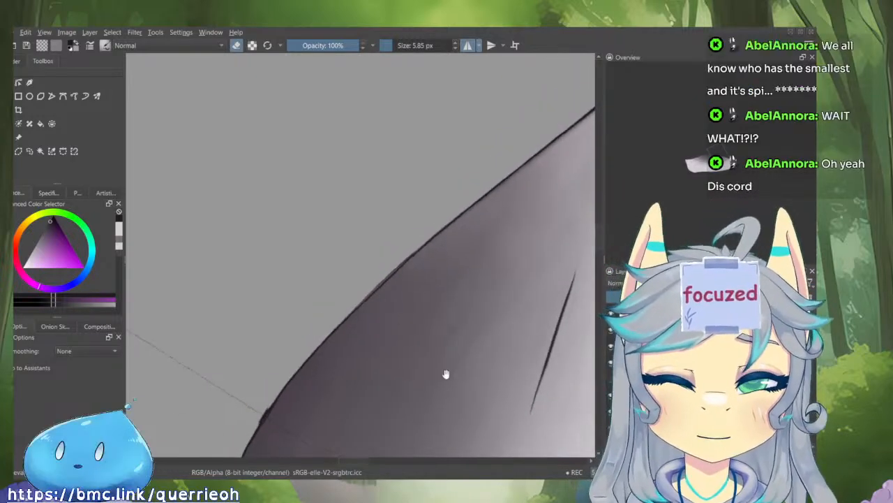
pyautogui.moveTo(322, 338); pyautogui.dragTo(303, 319)
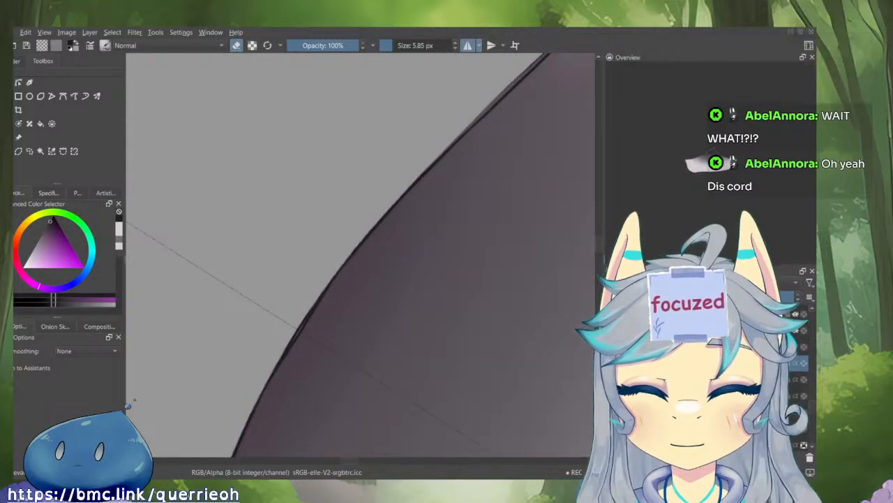
pyautogui.press('e')
pyautogui.moveTo(310, 314); pyautogui.dragTo(277, 367)
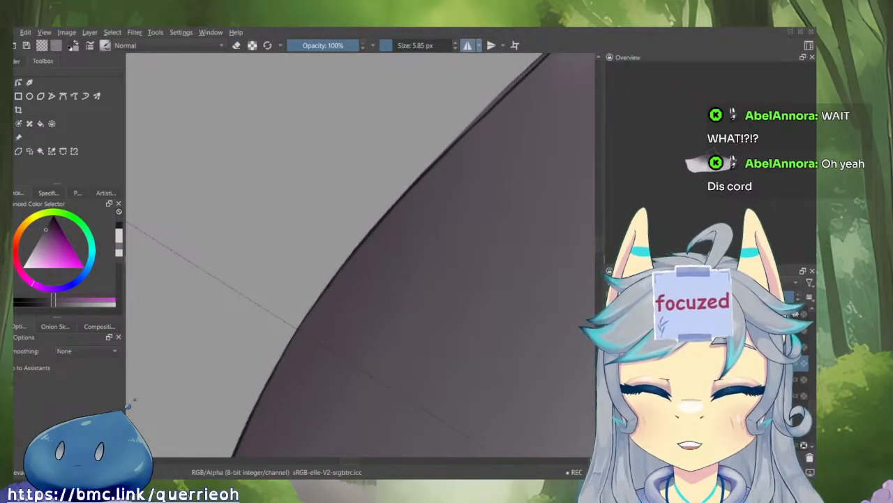
pyautogui.moveTo(370, 286); pyautogui.dragTo(373, 329)
pyautogui.moveTo(412, 227)
pyautogui.mouseDown()
pyautogui.moveTo(363, 299)
pyautogui.moveTo(363, 258)
pyautogui.mouseUp()
pyautogui.press('e')
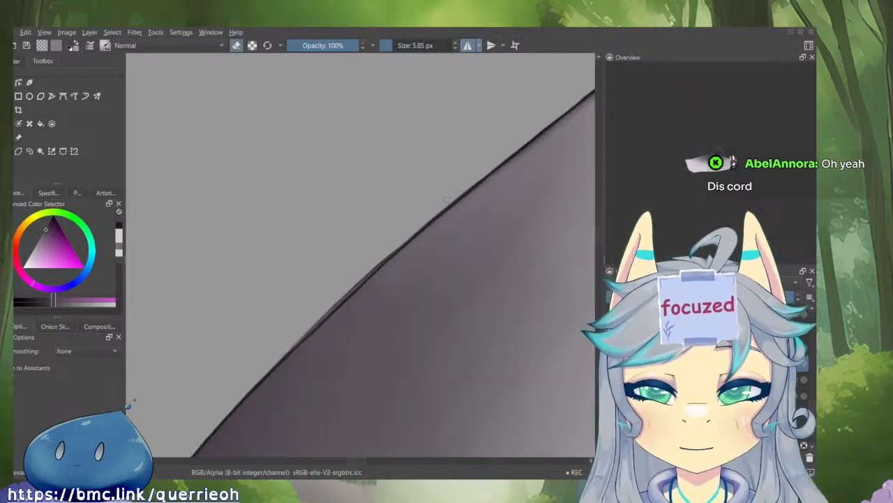
# - Erase the doubled outer edge along the middle of the isolated shoulder slope outline, undoing misplaced eraser strokes
pyautogui.moveTo(446, 199); pyautogui.dragTo(295, 343)
pyautogui.hotkey('ctrl', 'z')
pyautogui.moveTo(403, 243); pyautogui.dragTo(286, 356)
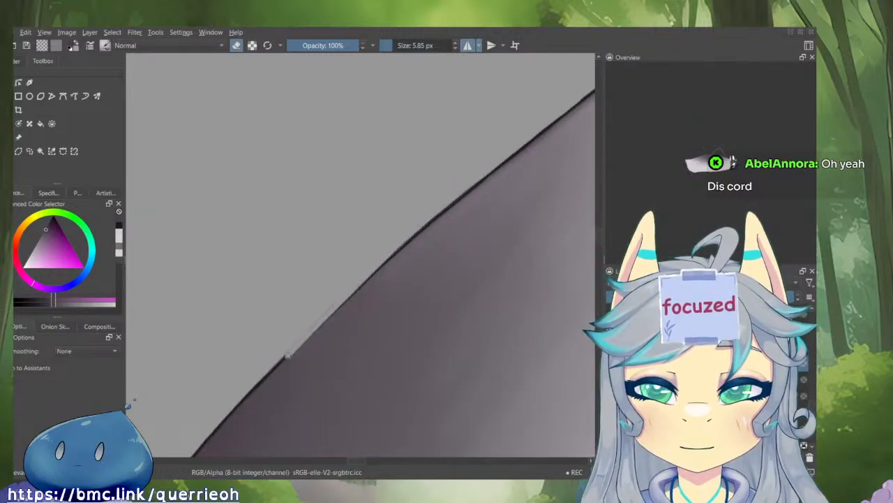
pyautogui.hotkey('ctrl', 'z')
pyautogui.scroll(1, 281, 356)
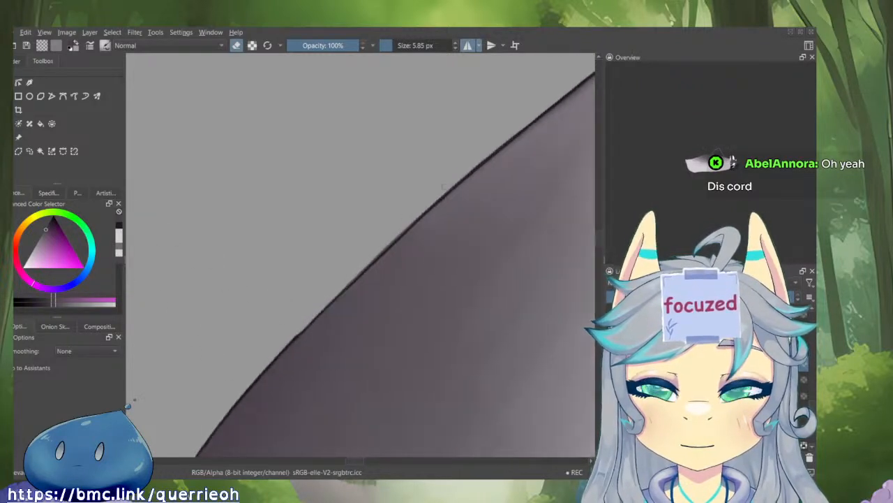
# - Trim the outer edge of the shoulder outline's lower stretch with the 5.85 px eraser, undoing strokes that miss
pyautogui.moveTo(303, 330); pyautogui.dragTo(225, 402)
pyautogui.moveTo(274, 345); pyautogui.dragTo(320, 287)
pyautogui.hotkey('ctrl', 'z')
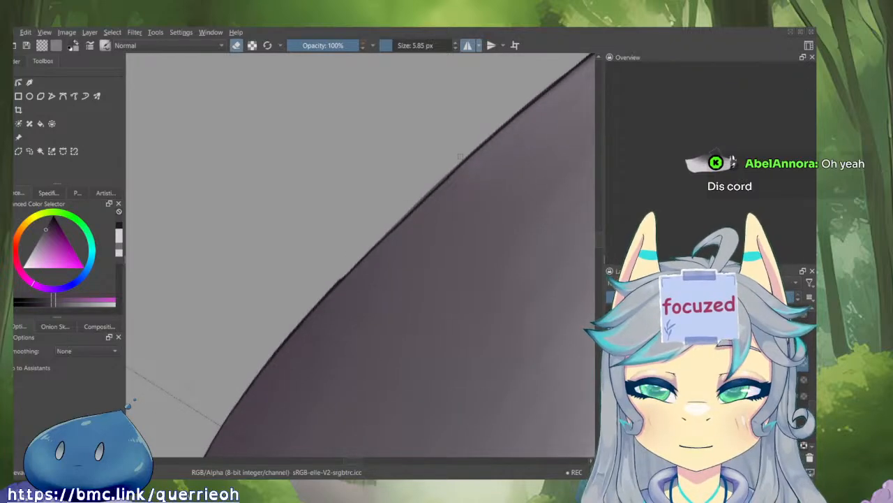
pyautogui.moveTo(366, 253); pyautogui.dragTo(255, 375)
pyautogui.hotkey('ctrl', 'z')
pyautogui.moveTo(300, 305); pyautogui.dragTo(243, 414)
# - Examine the shoulder outline with all layers shown, where it meets the hair folds and the neck line
pyautogui.press('i')
pyautogui.moveTo(466, 319); pyautogui.dragTo(372, 392)
pyautogui.moveTo(396, 322); pyautogui.dragTo(349, 390)
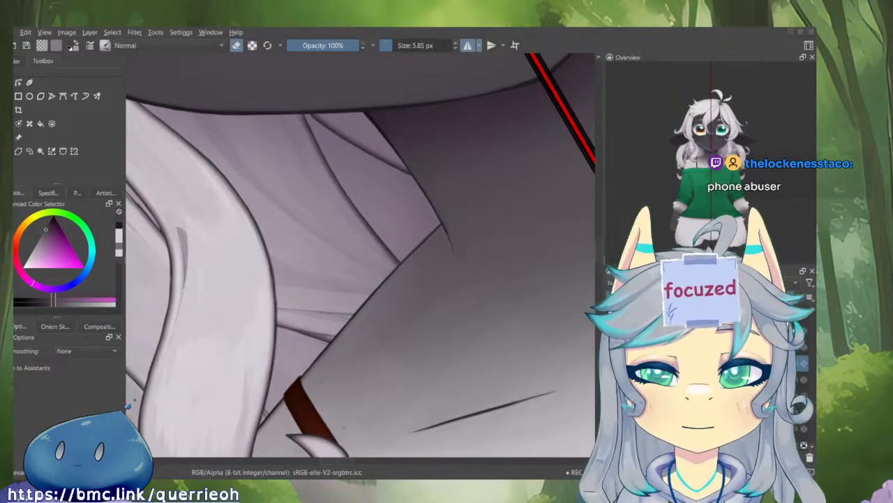
pyautogui.moveTo(420, 216); pyautogui.dragTo(472, 163)
pyautogui.moveTo(435, 310); pyautogui.dragTo(389, 296)
pyautogui.scroll(1, 352, 286)
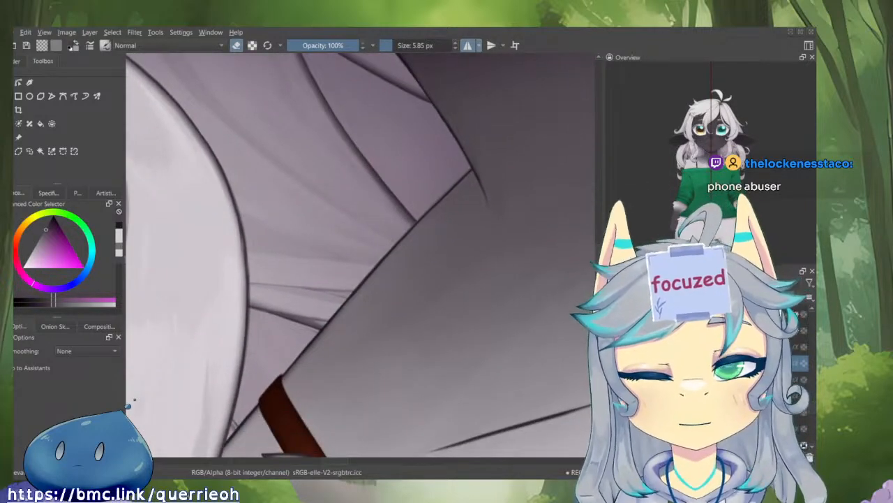
pyautogui.scroll(3, 307, 346)
pyautogui.scroll(2, 265, 402)
# - Switch from erasing to painting on the isolated shoulder layer and reduce the brush size to 4.29 px
pyautogui.press('e')
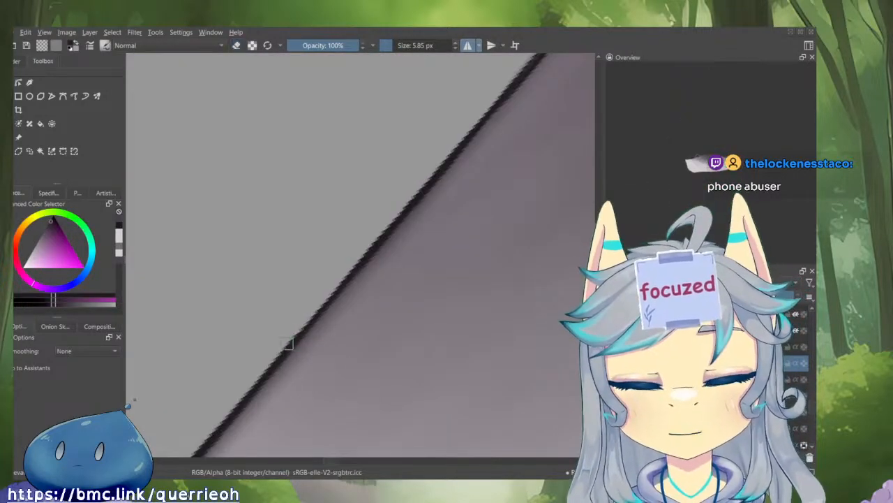
pyautogui.scroll(2, 360, 297)
pyautogui.scroll(-4, 360, 297)
pyautogui.scroll(2, 274, 400)
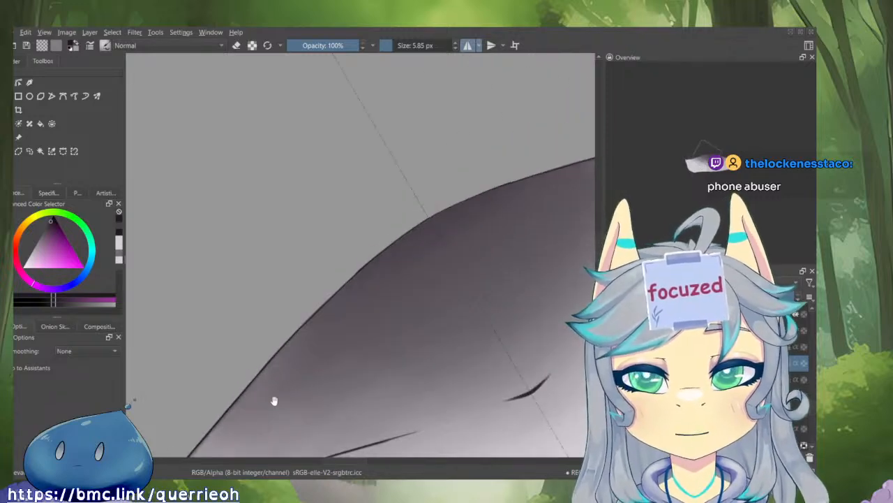
pyautogui.scroll(2, 314, 342)
pyautogui.press('[')
pyautogui.scroll(-2, 273, 367)
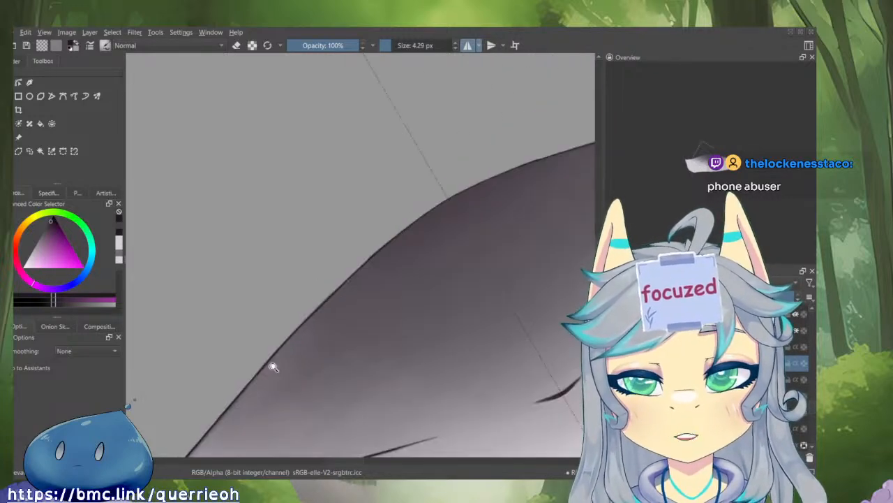
# - Examine the neck and shoulder edges on the complete character with all layers shown, from full figure to close-up
pyautogui.press('i')
pyautogui.scroll(1, 249, 370)
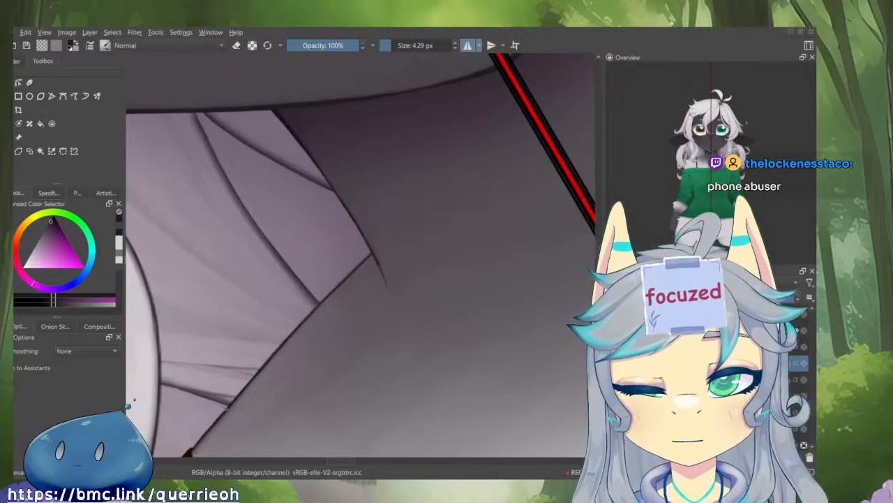
pyautogui.scroll(-1, 307, 324)
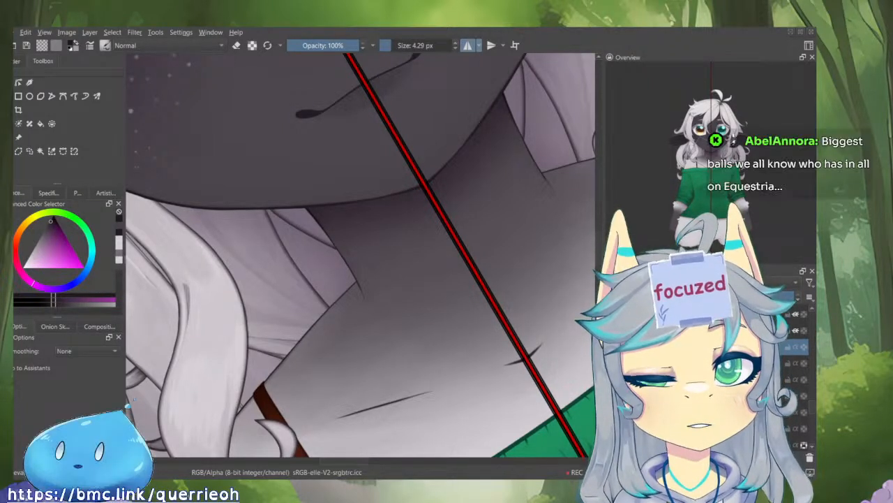
pyautogui.press('-')
pyautogui.press('-')
pyautogui.press('-')
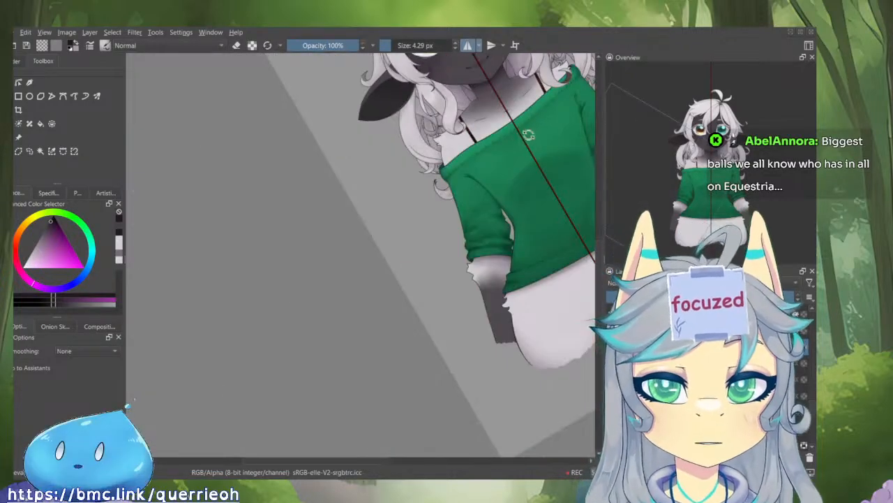
pyautogui.moveTo(528, 135); pyautogui.dragTo(404, 286)
pyautogui.scroll(4, 361, 217)
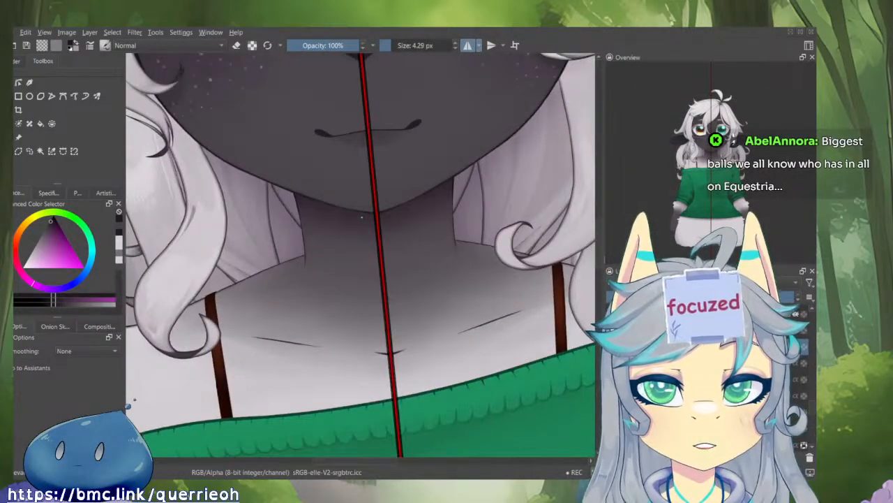
pyautogui.scroll(3, 358, 209)
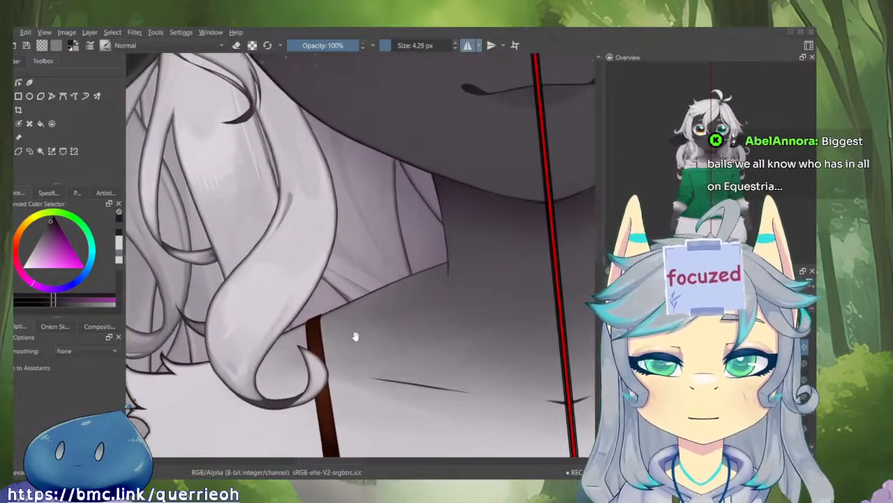
pyautogui.moveTo(355, 337); pyautogui.dragTo(399, 363)
pyautogui.scroll(2, 410, 266)
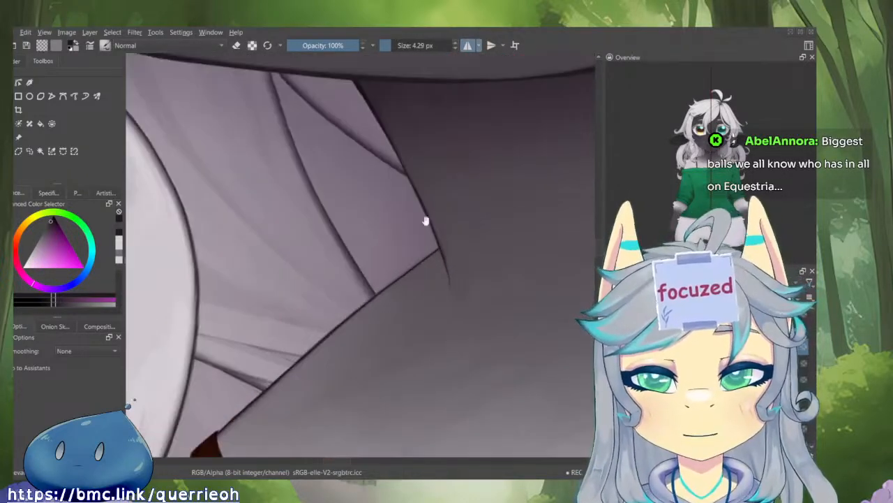
pyautogui.scroll(1, 324, 332)
pyautogui.scroll(-1, 325, 346)
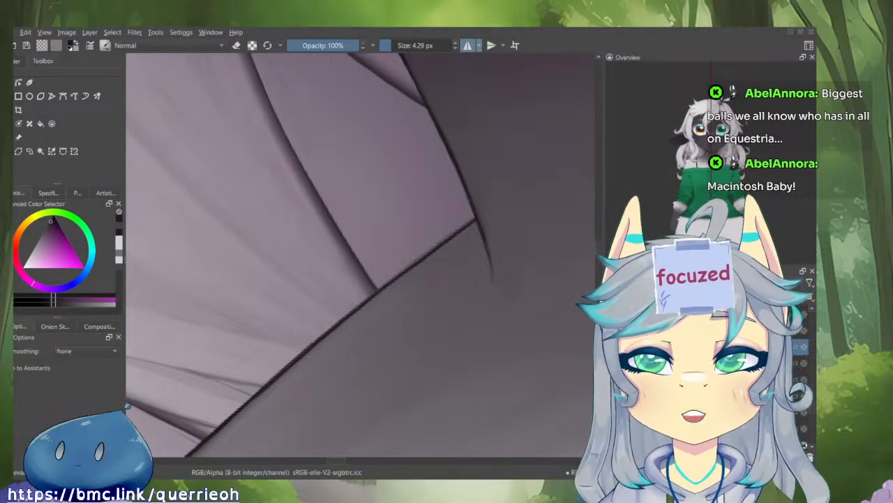
# - Touch up the shoulder line beside the hair folds and brown strap, checking it against the isolated shoulder layer
pyautogui.moveTo(327, 367); pyautogui.dragTo(378, 308)
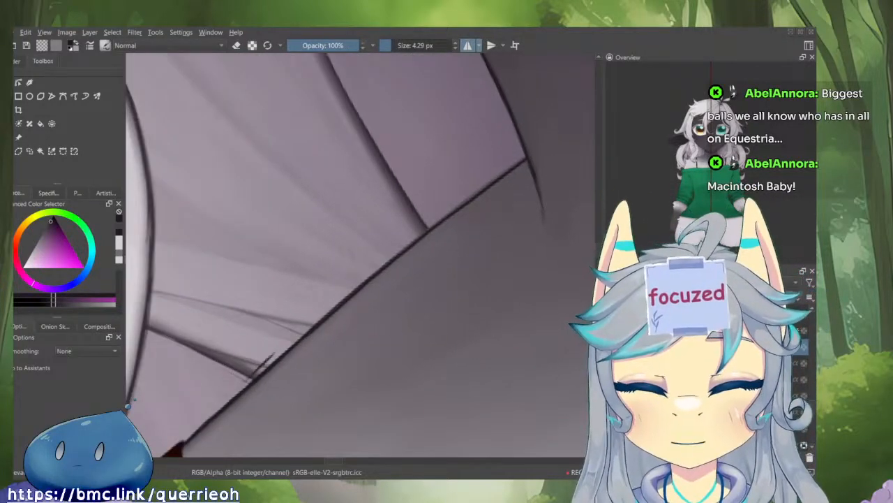
pyautogui.moveTo(238, 398); pyautogui.dragTo(269, 363)
pyautogui.press('e')
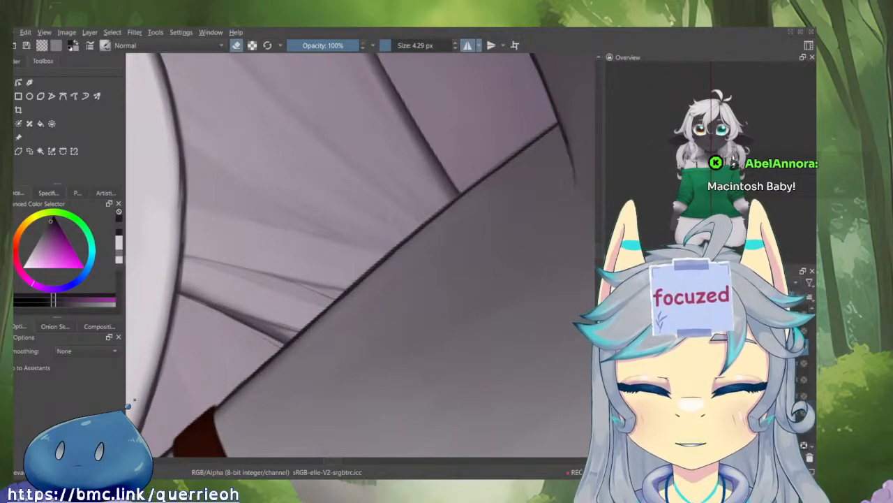
pyautogui.keyDown('alt'); pyautogui.click(639, 363); pyautogui.keyUp('alt')
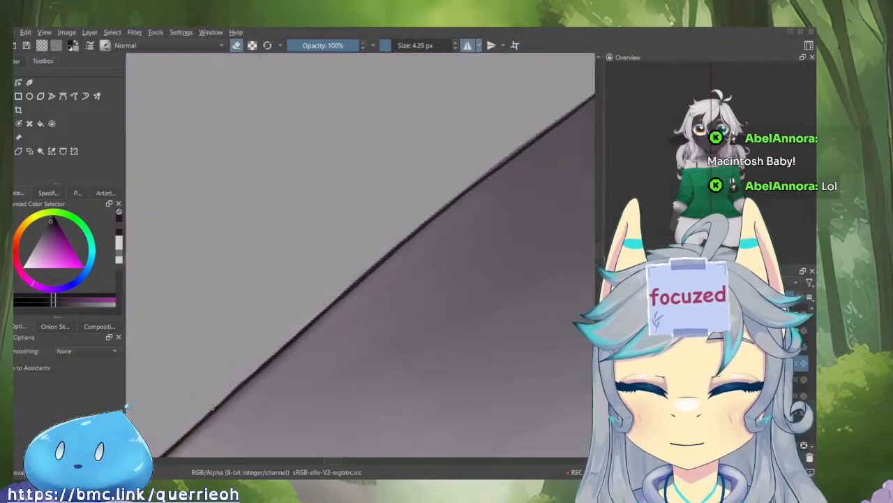
pyautogui.keyDown('alt'); pyautogui.click(639, 363); pyautogui.keyUp('alt')
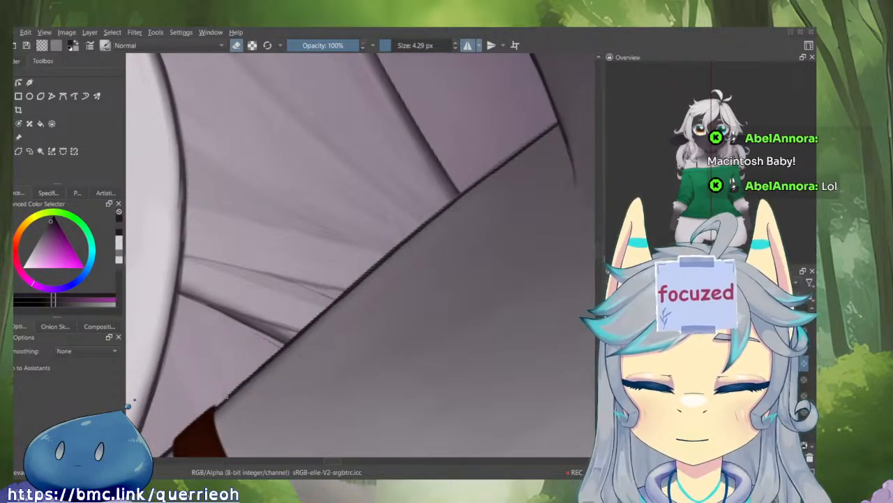
# - Sample the dark outline colour at the neck corner and paint over the end of the shoulder line there
pyautogui.moveTo(307, 326); pyautogui.dragTo(269, 365)
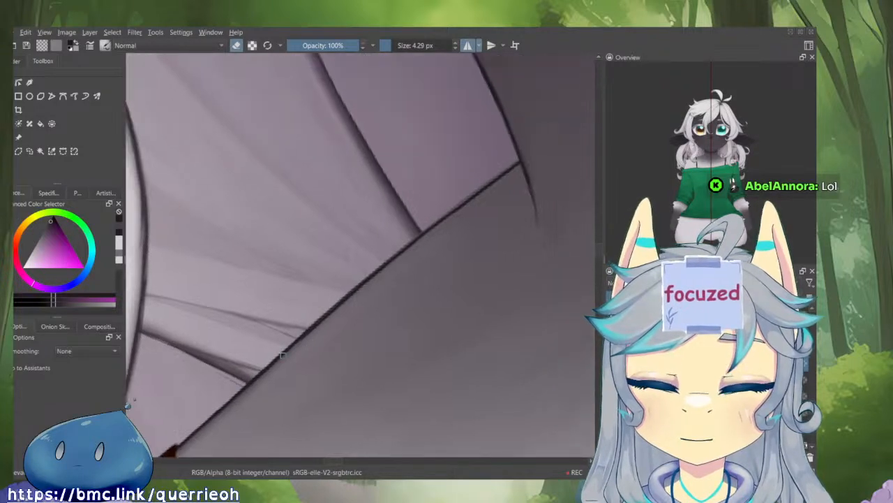
pyautogui.moveTo(387, 260); pyautogui.dragTo(370, 281)
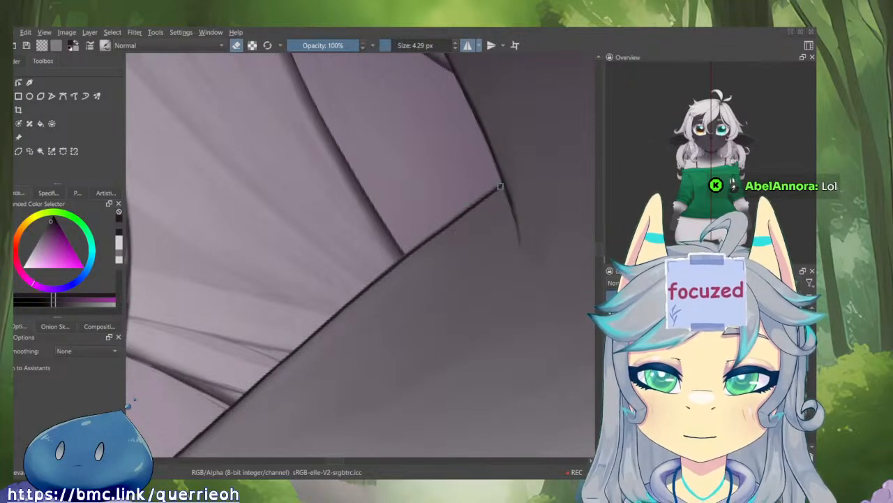
pyautogui.moveTo(434, 277); pyautogui.dragTo(396, 309)
pyautogui.keyDown('ctrl'); pyautogui.click(472, 208); pyautogui.keyUp('ctrl')
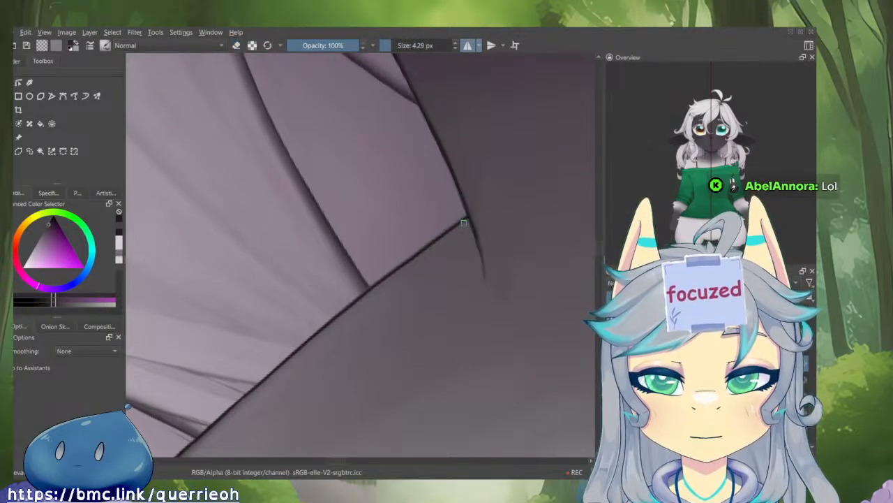
pyautogui.moveTo(469, 220)
pyautogui.mouseDown()
pyautogui.moveTo(348, 308)
pyautogui.moveTo(313, 384)
pyautogui.moveTo(379, 279)
pyautogui.moveTo(448, 219)
pyautogui.moveTo(419, 239)
pyautogui.moveTo(404, 296)
pyautogui.moveTo(328, 335)
pyautogui.moveTo(419, 266)
pyautogui.moveTo(398, 249)
pyautogui.moveTo(416, 235)
pyautogui.mouseUp()
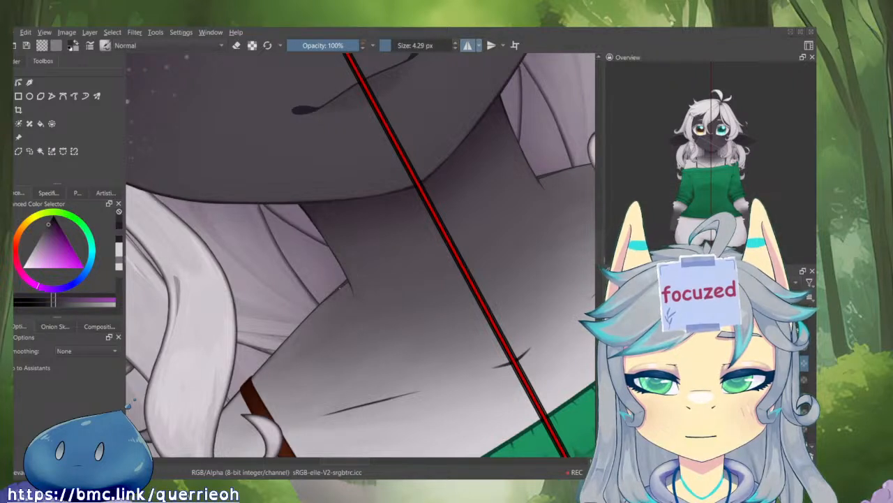
# - Isolate the shoulder layer and clean up the thickened end of its outline with the 4.29 px eraser
pyautogui.scroll(3, 367, 258)
pyautogui.press('e')
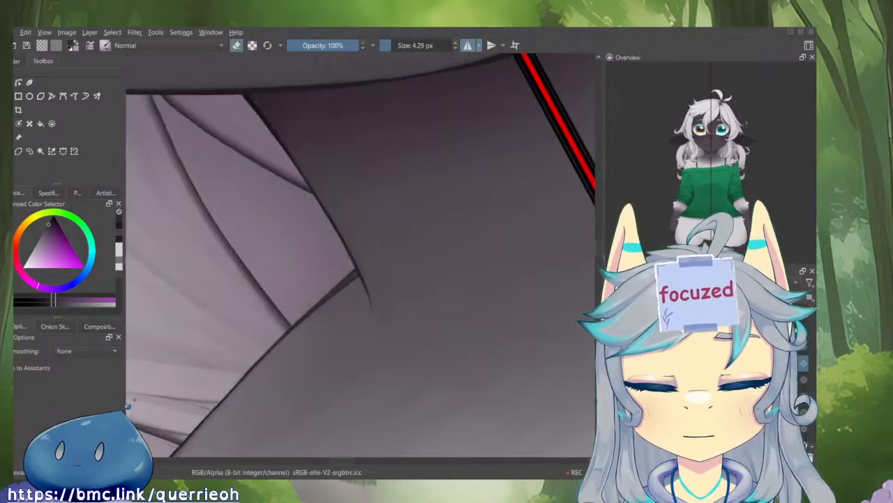
pyautogui.press('i')
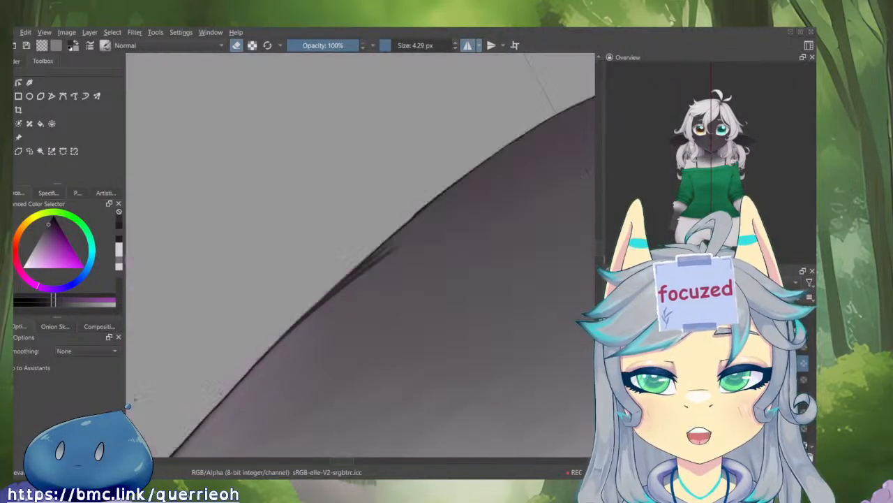
pyautogui.moveTo(251, 369); pyautogui.dragTo(313, 307)
pyautogui.moveTo(410, 218)
pyautogui.mouseDown()
pyautogui.moveTo(549, 122)
pyautogui.moveTo(426, 217)
pyautogui.mouseUp()
pyautogui.press('i')
# - Retouch the shoulder line's corner at the neck with a darker tone, undoing a misplaced stroke
pyautogui.scroll(2, 273, 315)
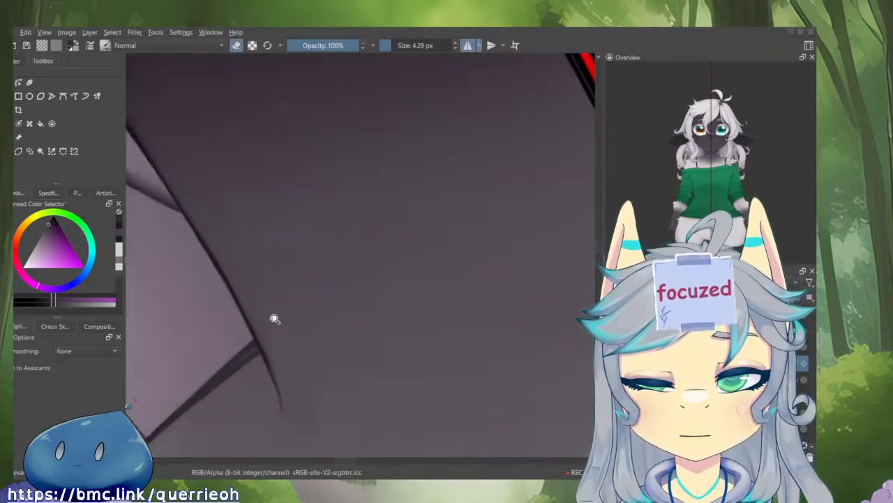
pyautogui.press('e')
pyautogui.moveTo(273, 315); pyautogui.dragTo(256, 342)
pyautogui.hotkey('ctrl', 'z')
pyautogui.scroll(-3, 258, 349)
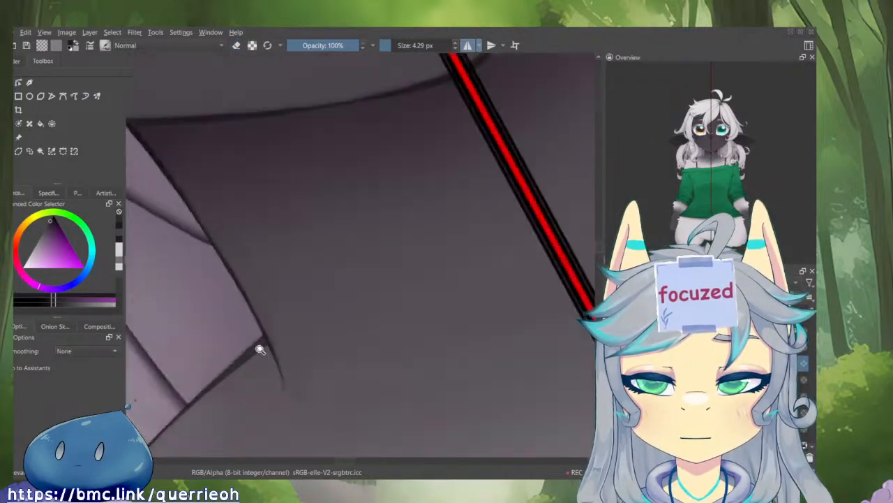
pyautogui.scroll(-5, 341, 282)
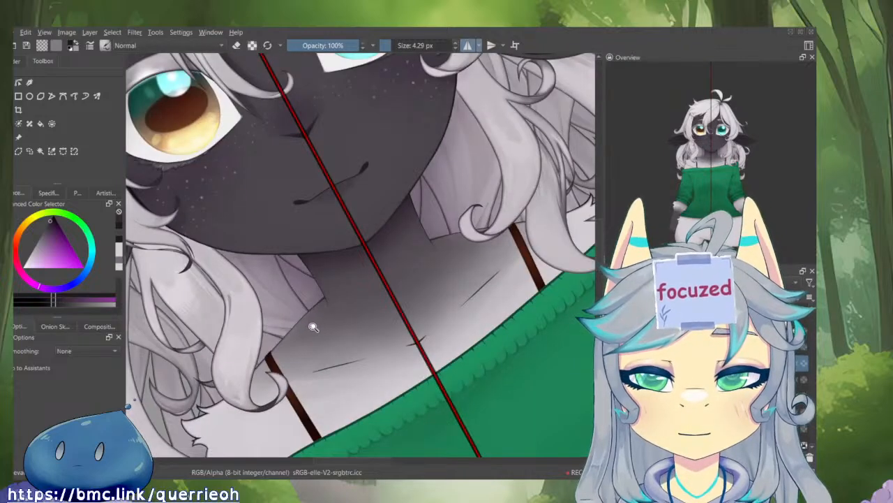
pyautogui.scroll(5, 310, 328)
pyautogui.scroll(2, 335, 269)
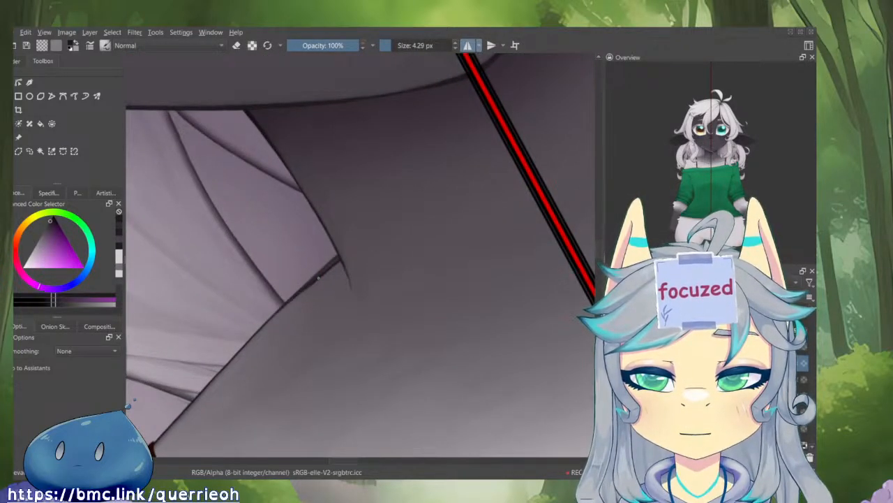
# - Erase the rough outer outline across the centre line on the isolated shoulder layer with a 12.52 px eraser
pyautogui.press('e')
pyautogui.moveTo(190, 392)
pyautogui.mouseDown()
pyautogui.moveTo(231, 388)
pyautogui.moveTo(345, 271)
pyautogui.moveTo(513, 140)
pyautogui.mouseUp()
pyautogui.keyDown('alt'); pyautogui.click(801, 363); pyautogui.keyUp('alt')
pyautogui.hotkey('ctrl', 'z')
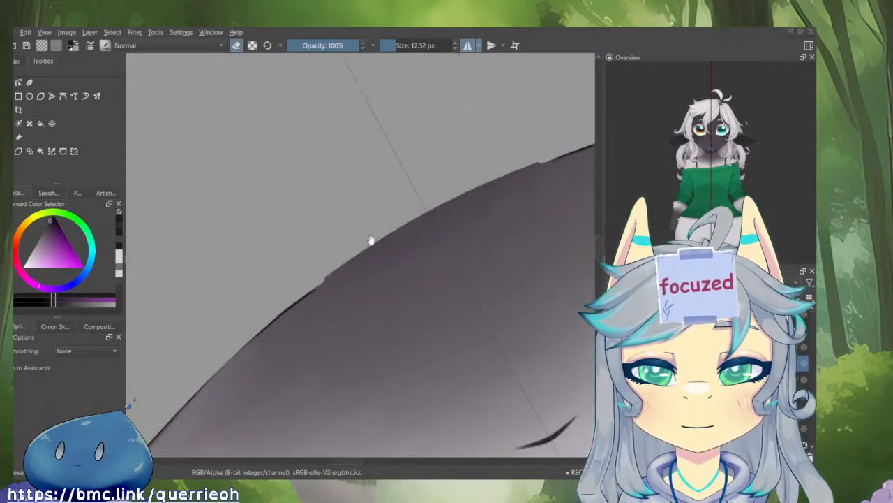
pyautogui.moveTo(407, 224); pyautogui.dragTo(451, 202)
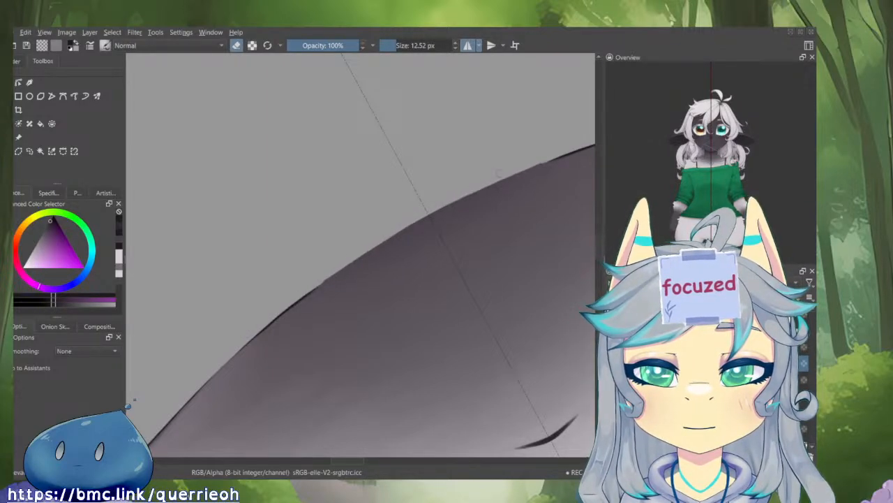
# - Review the cleaned neck and shoulder area on the whole character with all layers shown
pyautogui.scroll(-2, 425, 237)
pyautogui.scroll(-2, 377, 293)
pyautogui.hotkey('ctrl', 'Tab')
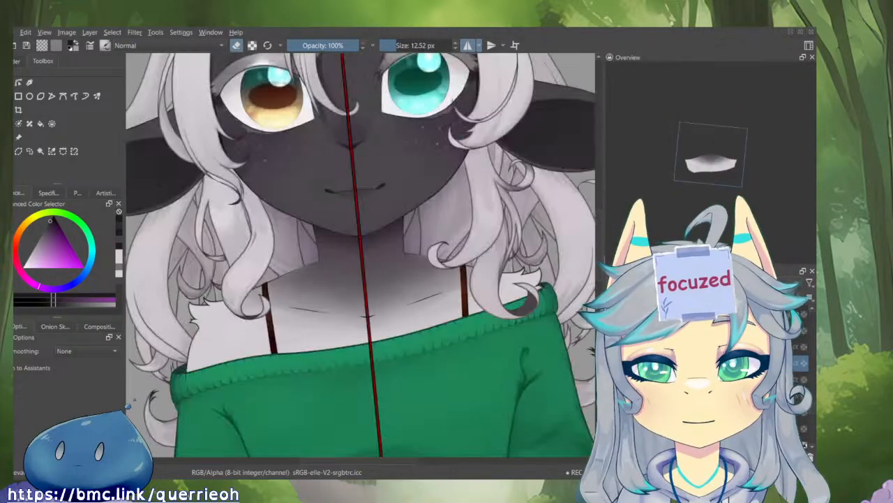
pyautogui.scroll(-2, 337, 391)
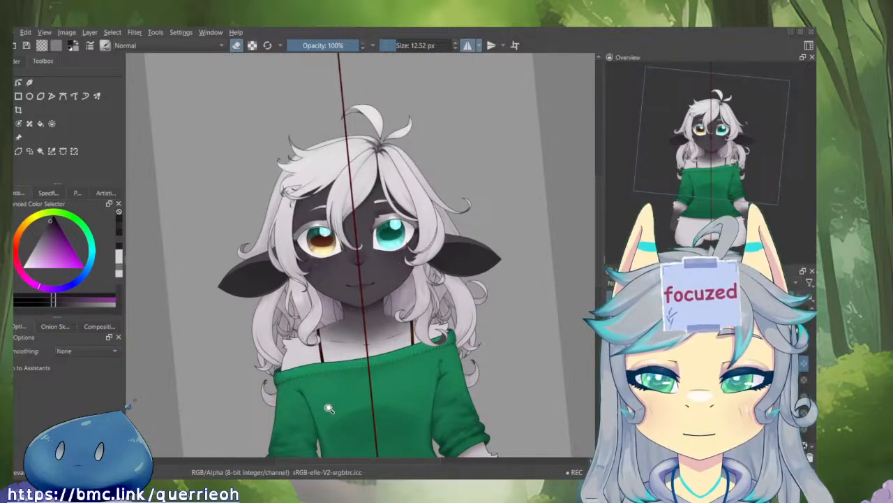
pyautogui.moveTo(324, 410); pyautogui.dragTo(347, 384)
pyautogui.press('5')
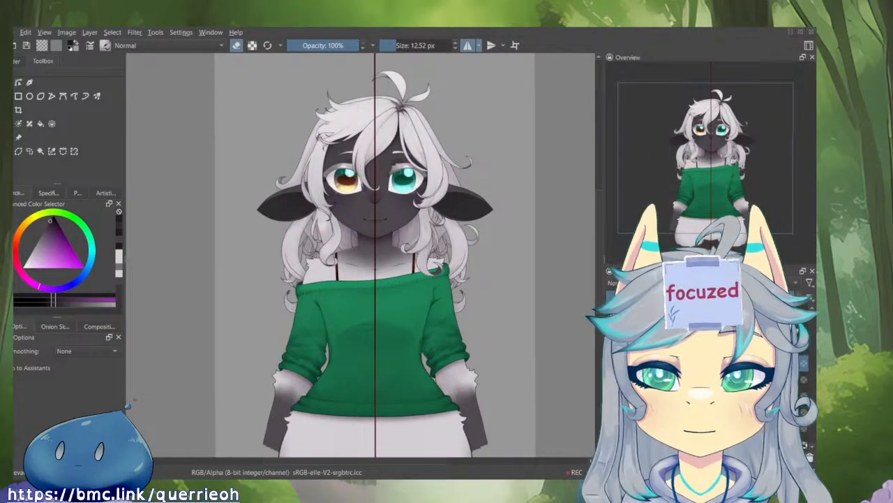
pyautogui.moveTo(370, 408)
pyautogui.mouseDown()
pyautogui.moveTo(421, 401)
pyautogui.moveTo(380, 410)
pyautogui.mouseUp()
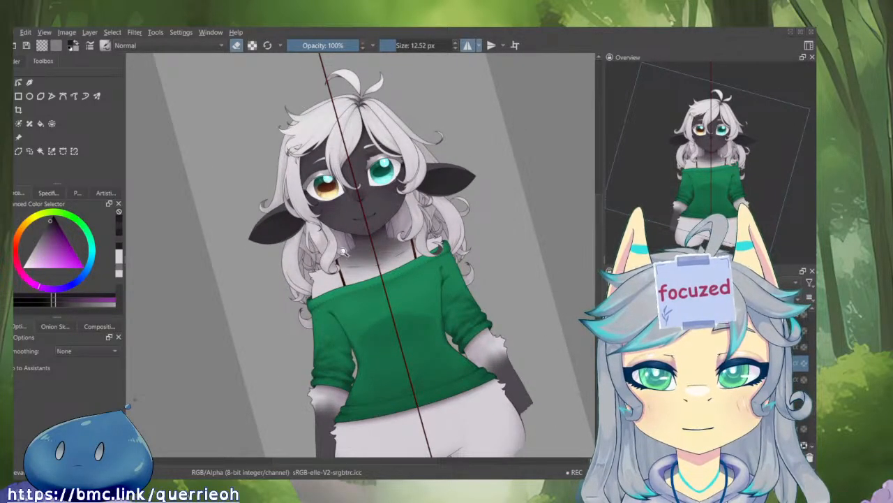
# - Examine the collarbone marks and shoulder outline, both on the isolated shoulder layer and with all layers shown
pyautogui.press('5')
pyautogui.press('1')
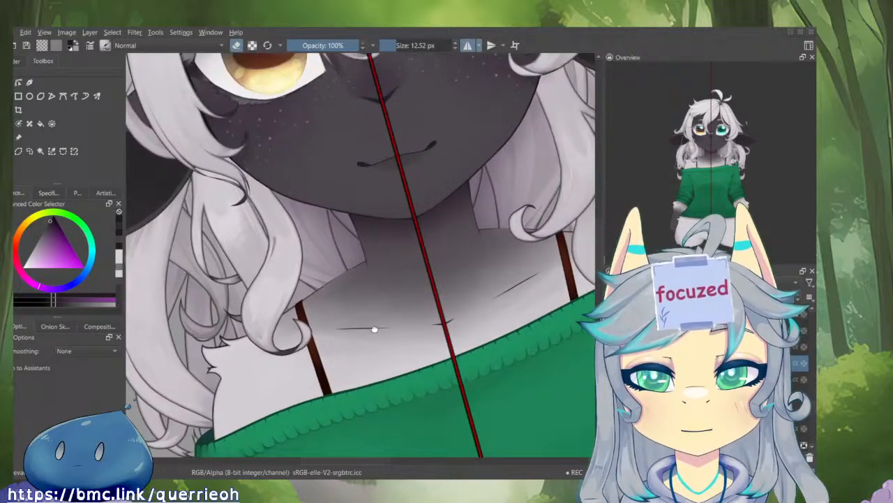
pyautogui.moveTo(375, 329); pyautogui.dragTo(361, 357)
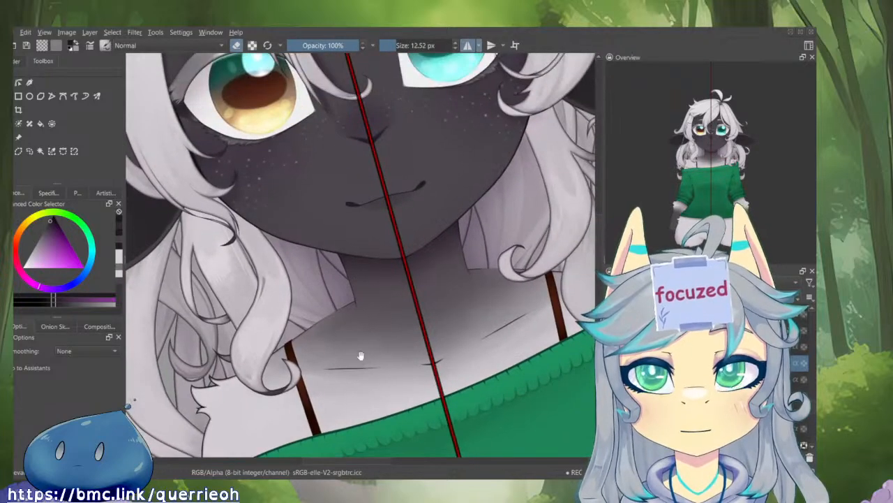
pyautogui.moveTo(325, 324); pyautogui.dragTo(395, 243)
pyautogui.moveTo(288, 349); pyautogui.dragTo(289, 282)
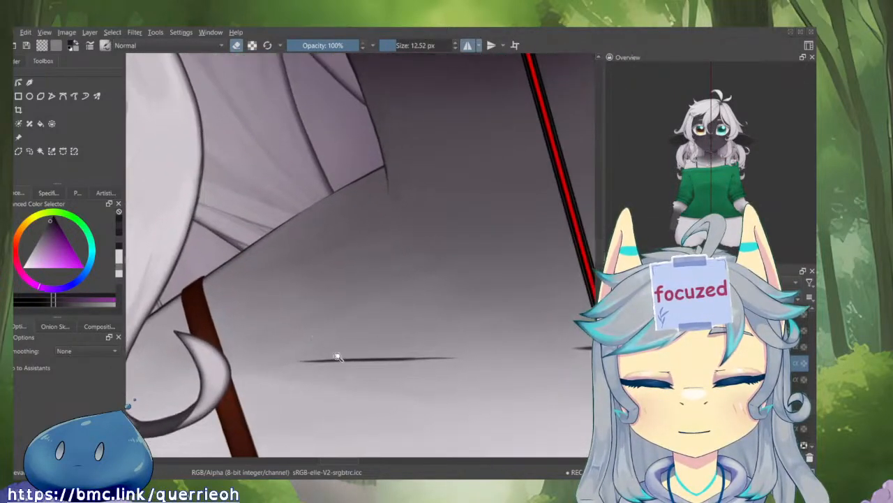
pyautogui.moveTo(335, 359); pyautogui.dragTo(293, 401)
pyautogui.press('i')
pyautogui.moveTo(476, 386); pyautogui.dragTo(327, 394)
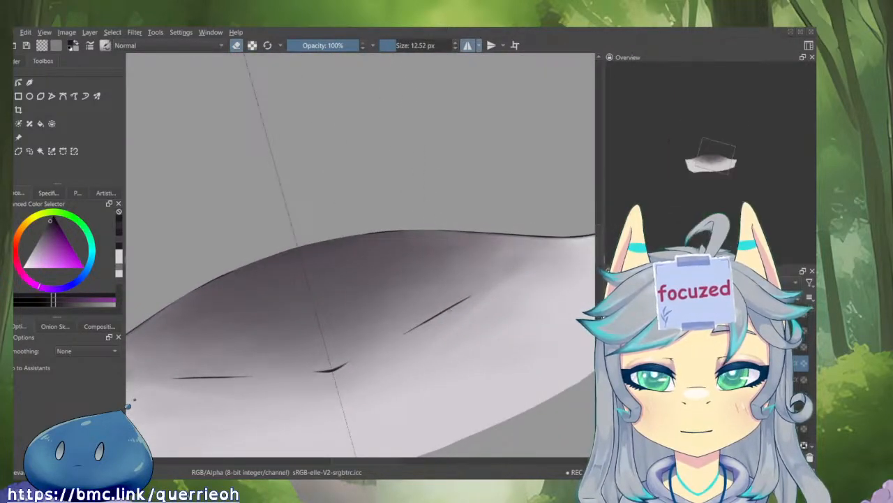
pyautogui.press('i')
pyautogui.moveTo(473, 325); pyautogui.dragTo(492, 173)
pyautogui.press('i')
pyautogui.moveTo(490, 241); pyautogui.dragTo(407, 353)
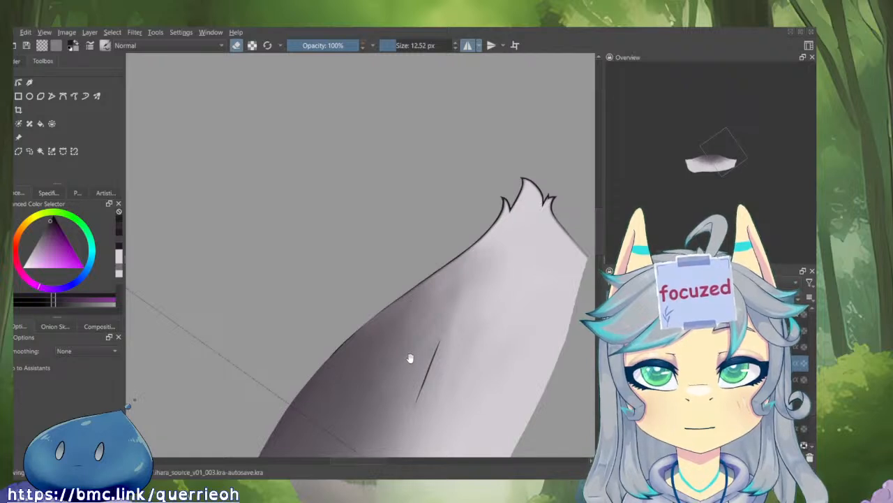
pyautogui.moveTo(411, 357); pyautogui.dragTo(407, 246)
pyautogui.press('i')
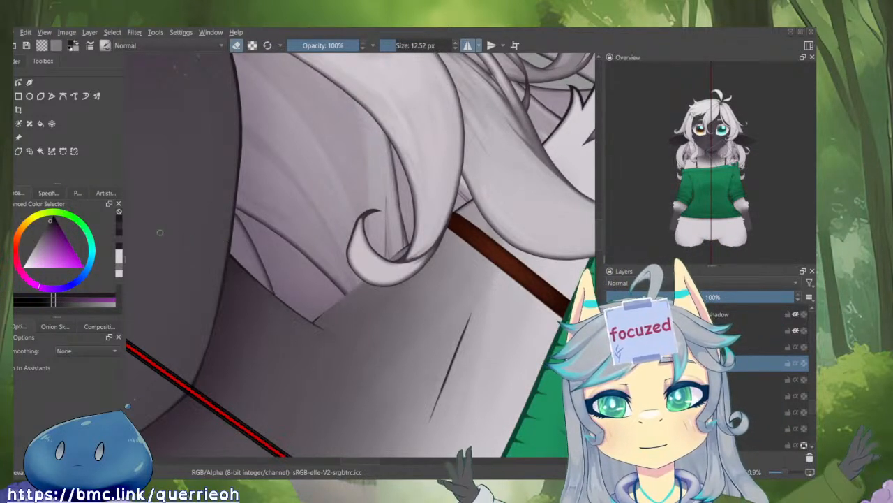
# - Redraw the thin shoulder outline between the neck and the hair curl with a 7.90 px brush
pyautogui.scroll(1, 160, 233)
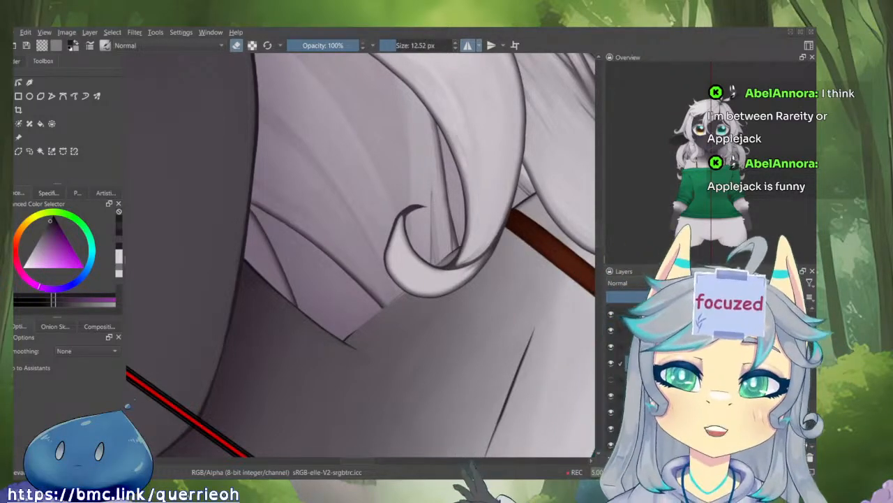
pyautogui.moveTo(222, 185); pyautogui.dragTo(254, 229)
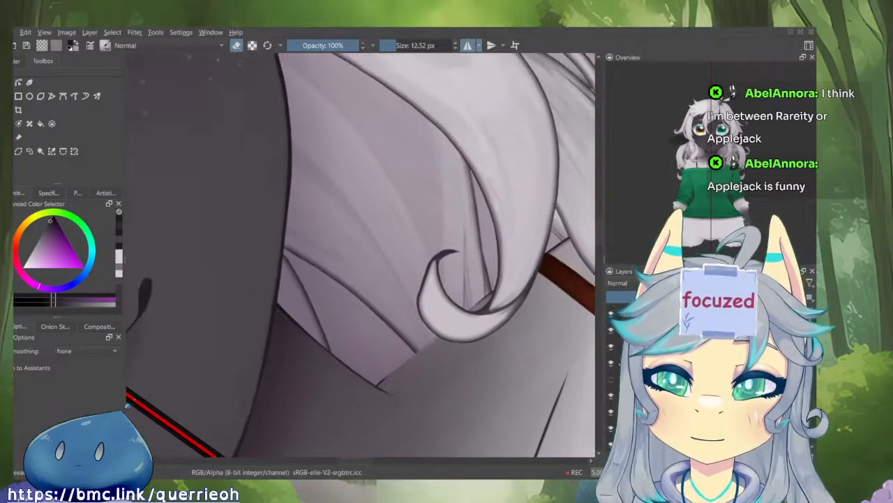
pyautogui.scroll(5, 543, 214)
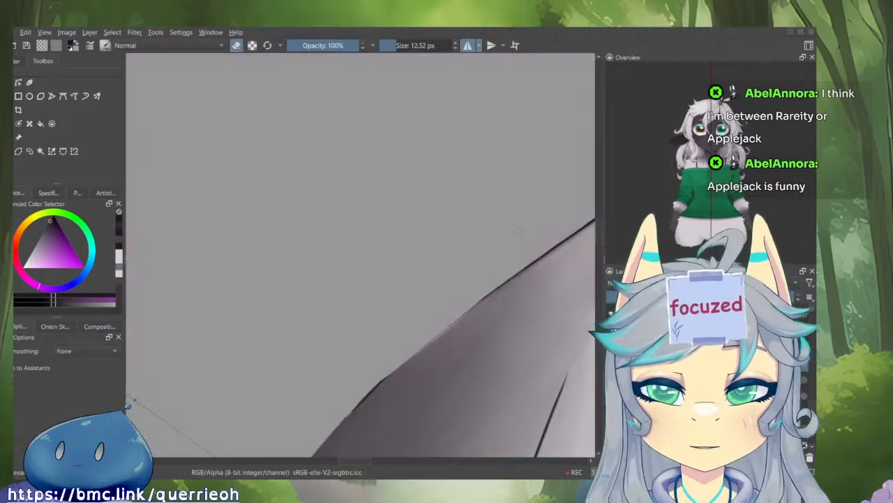
pyautogui.scroll(-4, 497, 299)
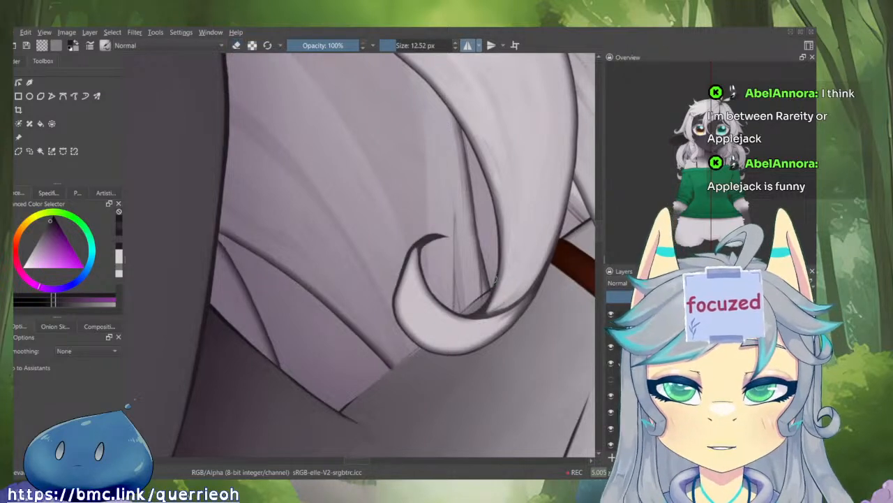
pyautogui.scroll(5, 500, 277)
pyautogui.moveTo(501, 273)
pyautogui.mouseDown()
pyautogui.moveTo(439, 325)
pyautogui.moveTo(515, 270)
pyautogui.moveTo(382, 377)
pyautogui.mouseUp()
pyautogui.scroll(-5, 513, 273)
pyautogui.press('e')
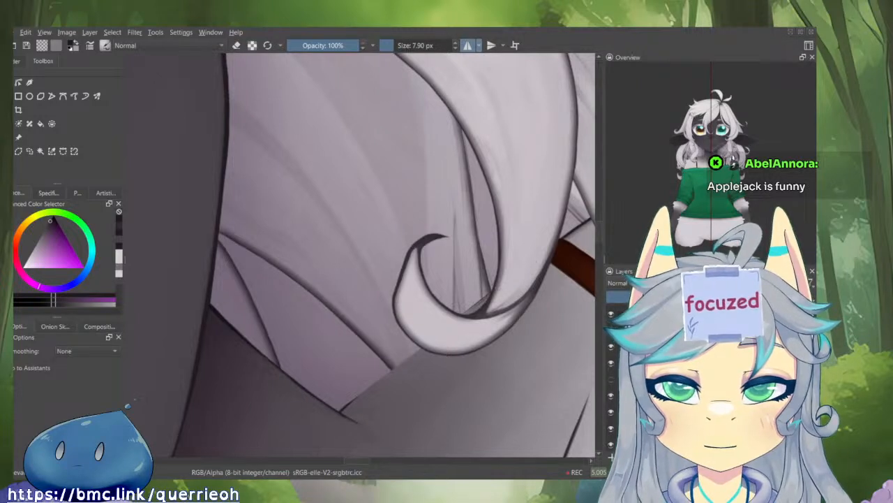
pyautogui.moveTo(497, 286)
pyautogui.mouseDown()
pyautogui.moveTo(334, 413)
pyautogui.moveTo(445, 325)
pyautogui.mouseUp()
pyautogui.press('e')
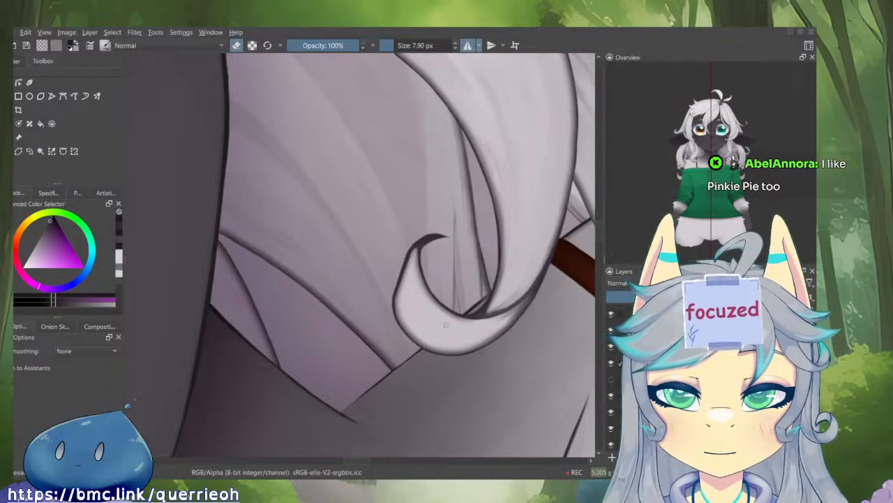
# - Erase the rough stretch of shoulder outline beside the brown strap with the 7.90 px eraser
pyautogui.scroll(-3, 461, 339)
pyautogui.moveTo(410, 382); pyautogui.dragTo(405, 417)
pyautogui.scroll(-3, 397, 366)
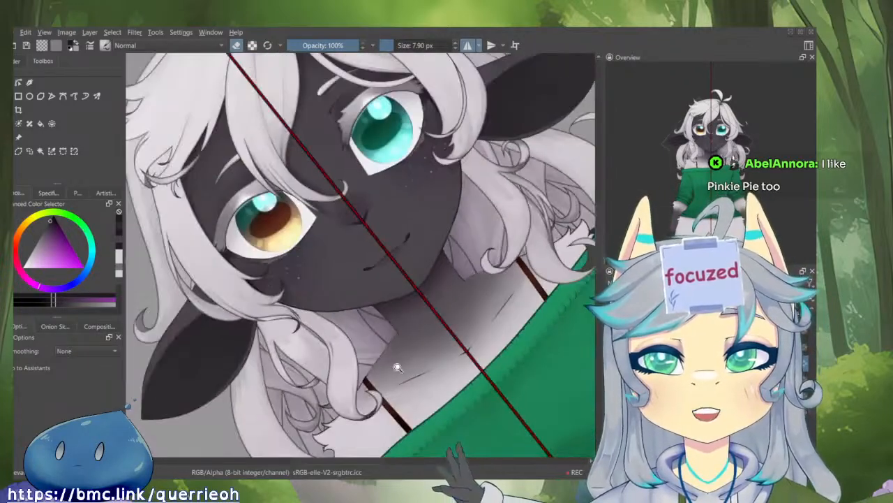
pyautogui.moveTo(452, 398); pyautogui.dragTo(379, 412)
pyautogui.scroll(4, 391, 302)
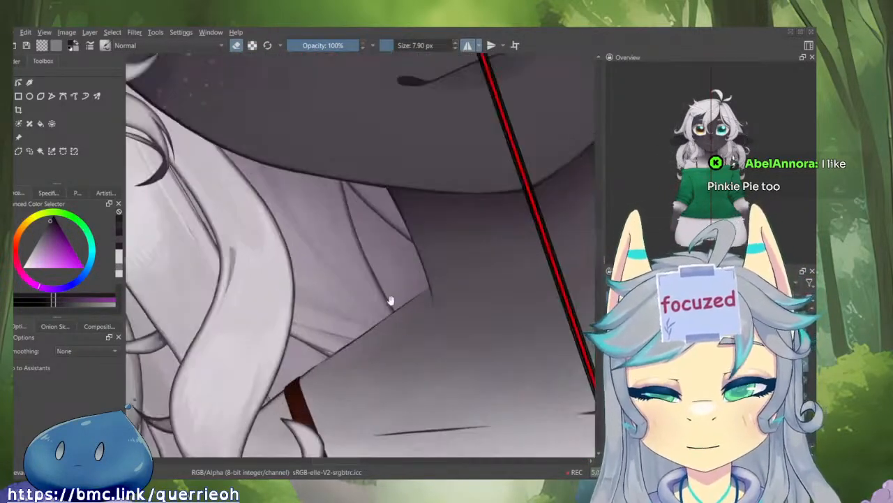
pyautogui.scroll(2, 309, 370)
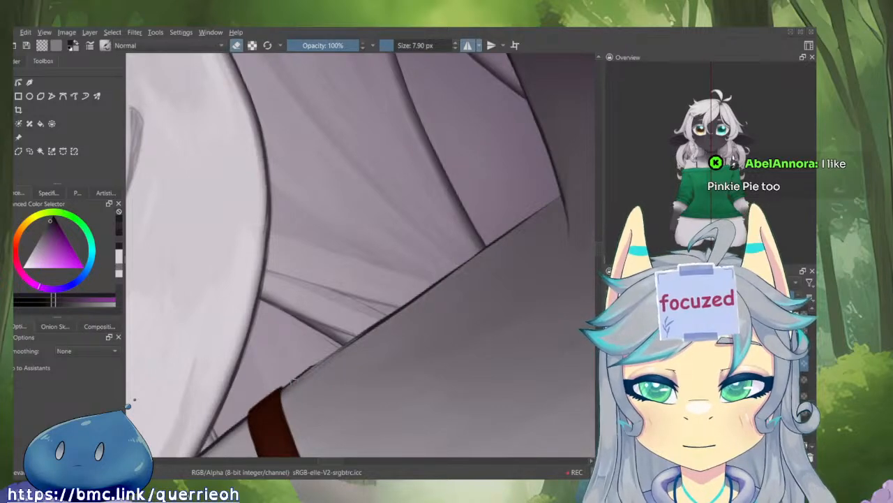
pyautogui.scroll(-3, 343, 359)
pyautogui.moveTo(340, 419); pyautogui.dragTo(364, 379)
pyautogui.scroll(3, 332, 349)
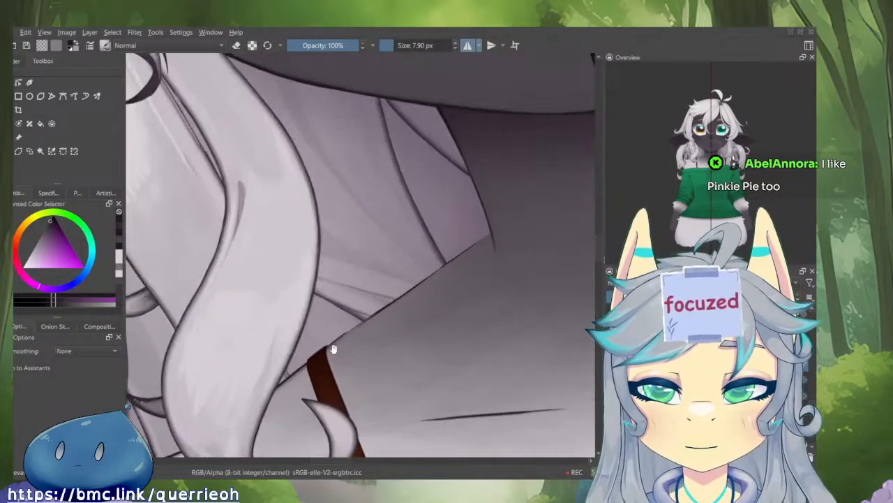
# - Repaint the shoulder outline at the brown strap and thin it with the 7.90 px eraser
pyautogui.moveTo(313, 391); pyautogui.dragTo(297, 373)
pyautogui.hotkey('alt', 'i')
pyautogui.hotkey('alt', 'i')
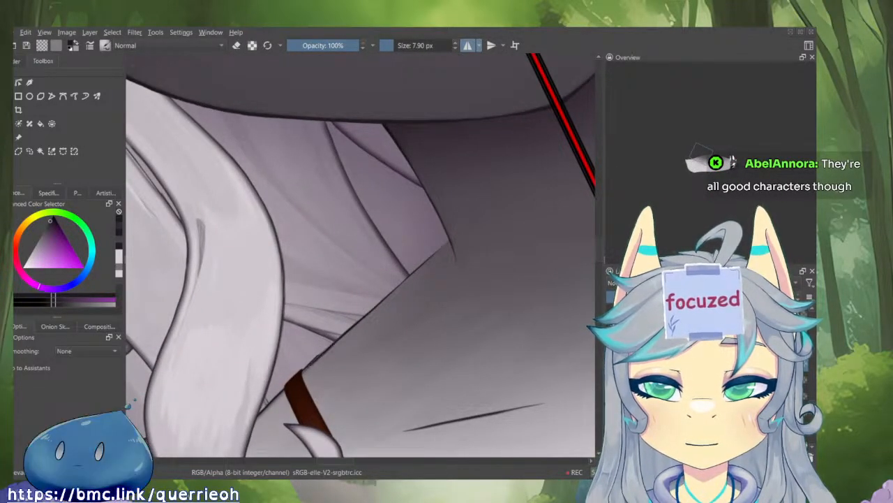
pyautogui.press('e')
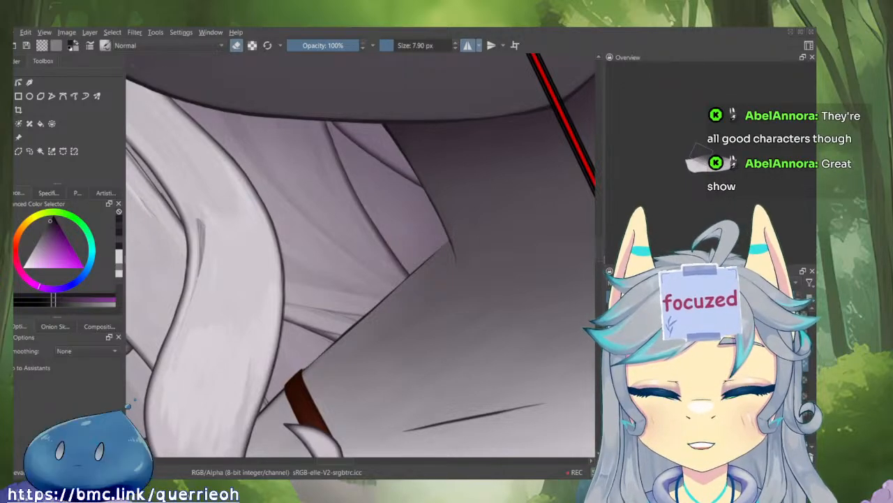
pyautogui.scroll(2, 337, 335)
pyautogui.press('e')
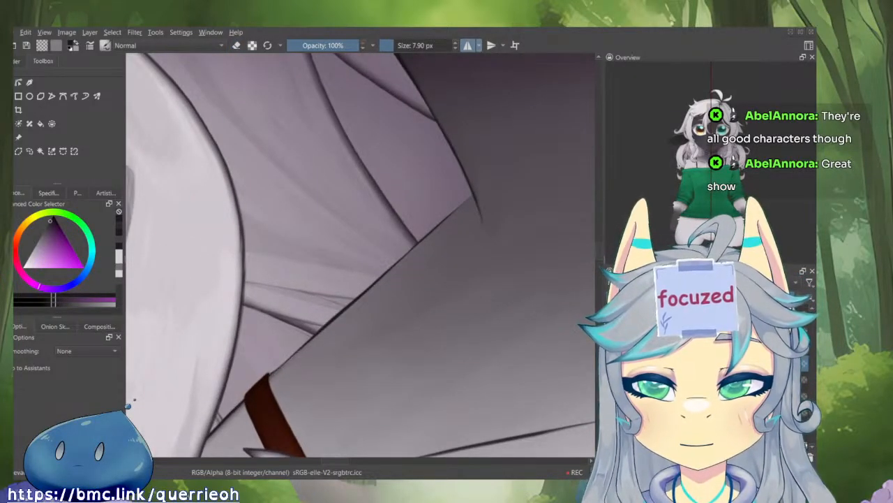
# - Darken the shoulder outline from the strap up to the hair shading, undoing a misplaced brush stroke and an eraser stroke
pyautogui.moveTo(270, 374); pyautogui.dragTo(299, 349)
pyautogui.hotkey('ctrl', 'z')
pyautogui.moveTo(269, 376); pyautogui.dragTo(351, 304)
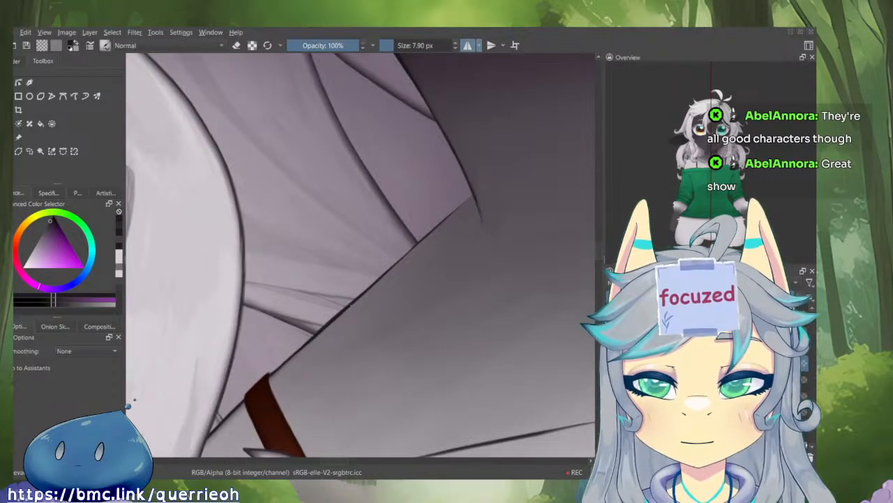
pyautogui.press('e')
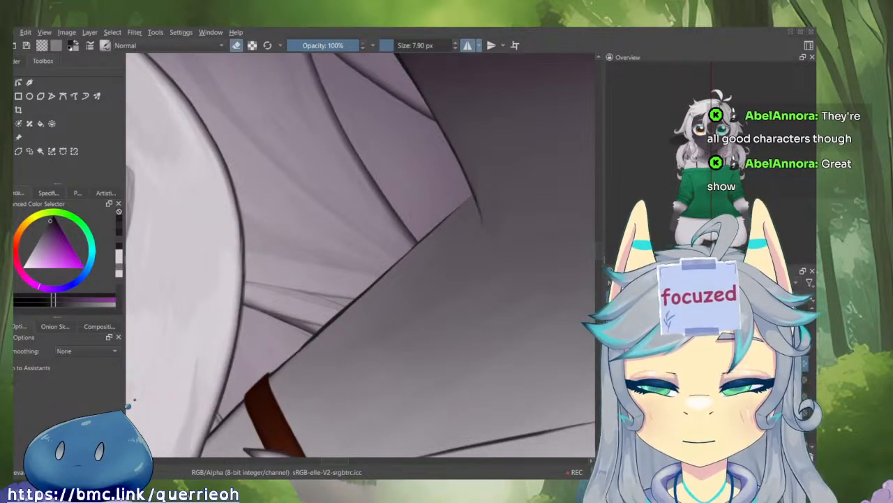
pyautogui.moveTo(279, 367)
pyautogui.mouseDown()
pyautogui.moveTo(414, 238)
pyautogui.moveTo(289, 358)
pyautogui.mouseUp()
pyautogui.hotkey('ctrl', 'z')
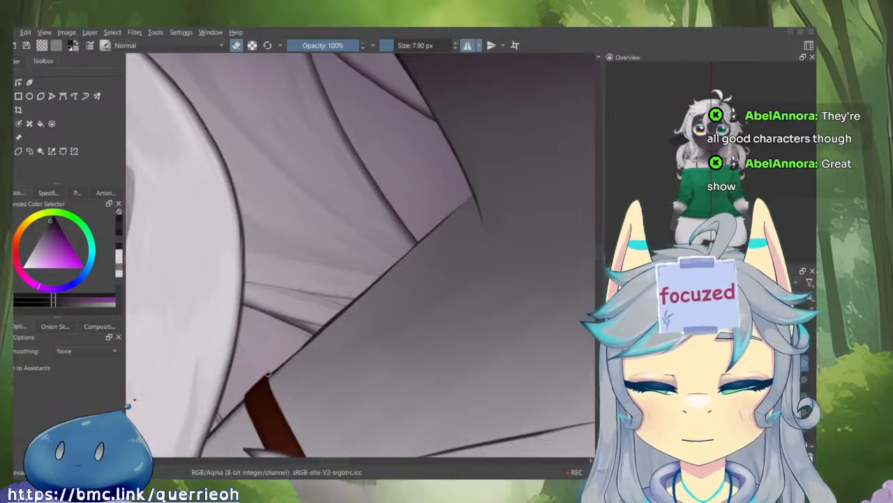
pyautogui.moveTo(362, 295)
pyautogui.mouseDown()
pyautogui.moveTo(313, 335)
pyautogui.moveTo(303, 398)
pyautogui.moveTo(341, 357)
pyautogui.mouseUp()
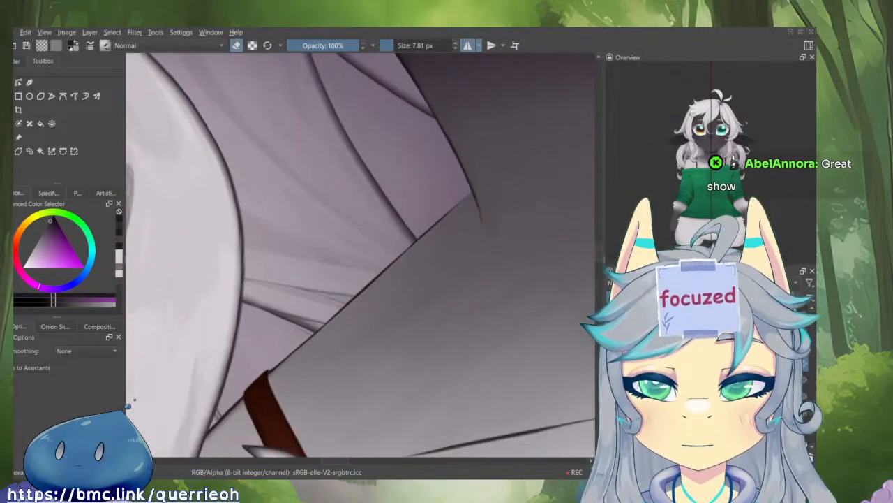
# - Isolate the shoulder layer and smooth the outline's kink near the strap at 6.42 px, undoing the last two strokes
pyautogui.press('e')
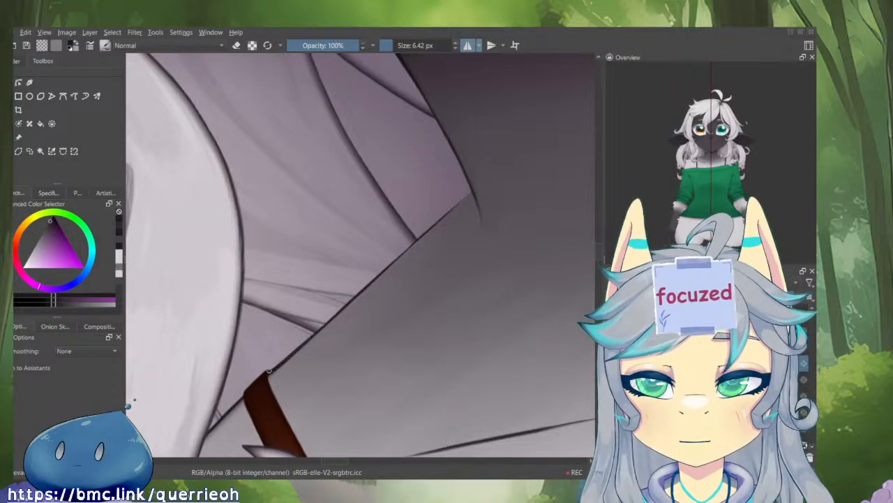
pyautogui.press('i')
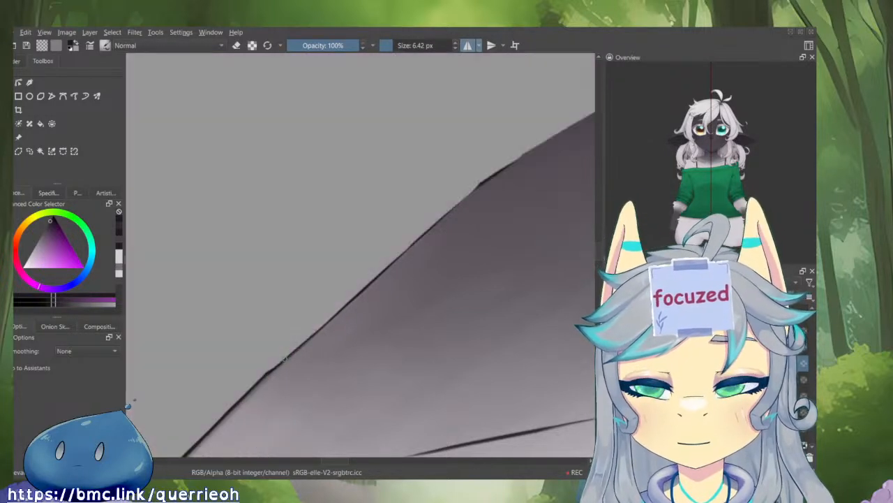
pyautogui.press('e')
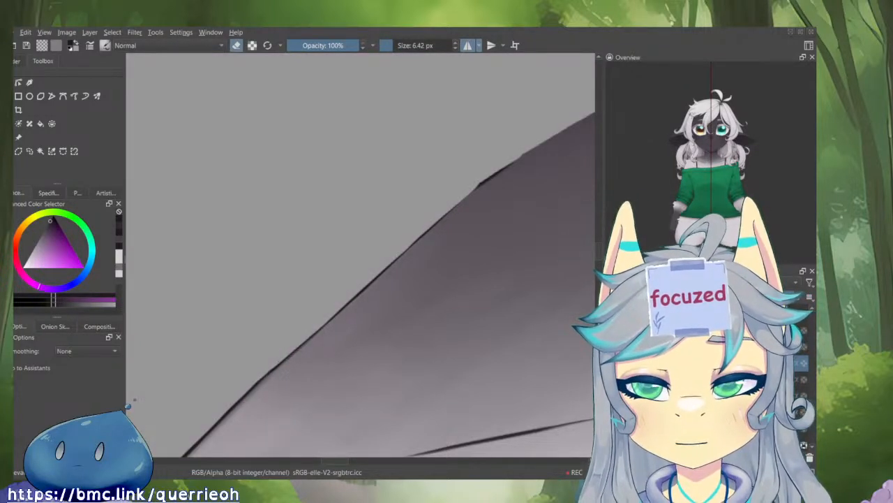
pyautogui.press('e')
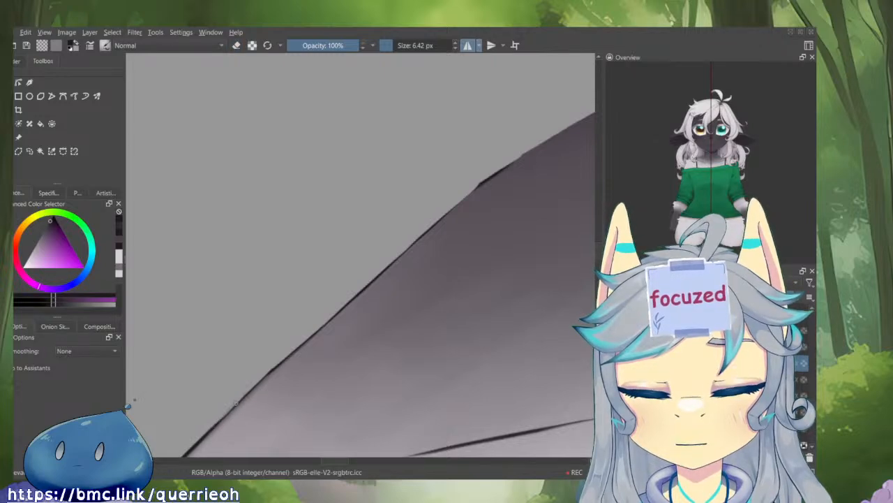
pyautogui.hotkey('ctrl', 'z')
pyautogui.hotkey('ctrl', 'z')
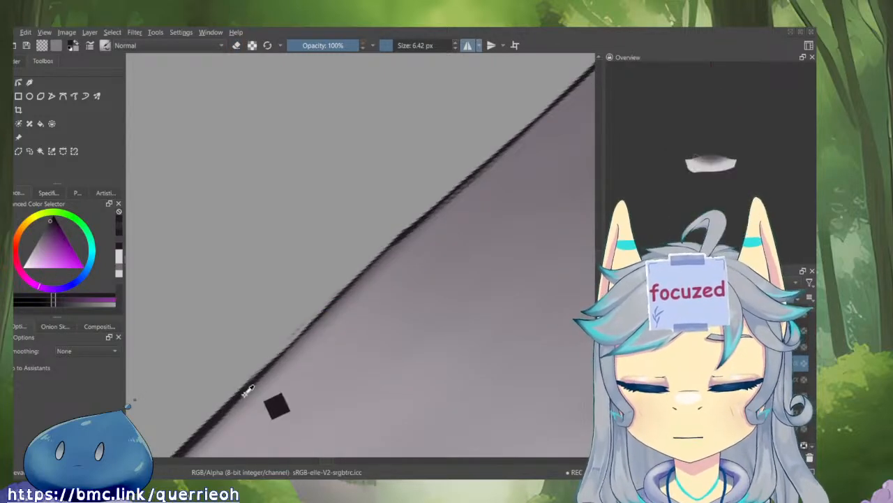
# - Sample the outline's dark tone and retouch the shoulder line at the strap's upper end
pyautogui.scroll(-1, 299, 331)
pyautogui.press('i')
pyautogui.scroll(2, 307, 342)
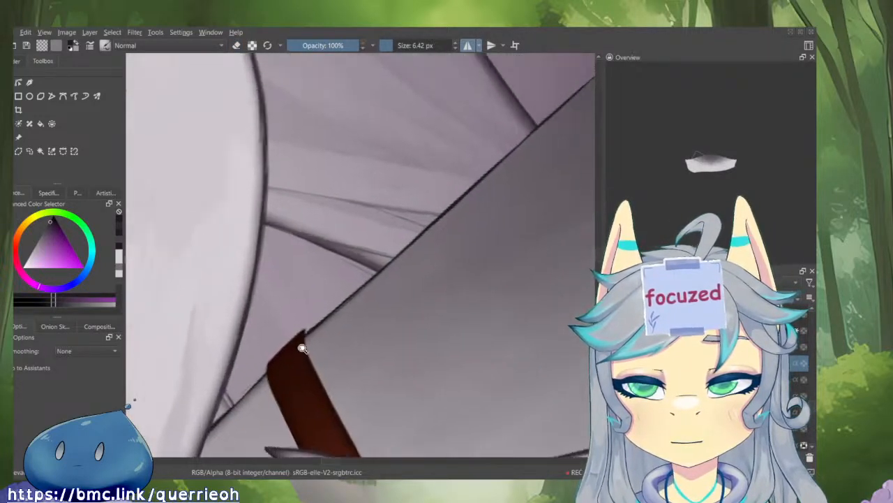
pyautogui.moveTo(247, 384)
pyautogui.mouseDown()
pyautogui.moveTo(204, 428)
pyautogui.moveTo(239, 396)
pyautogui.mouseUp()
pyautogui.press('i')
pyautogui.press('i')
pyautogui.scroll(-1, 289, 360)
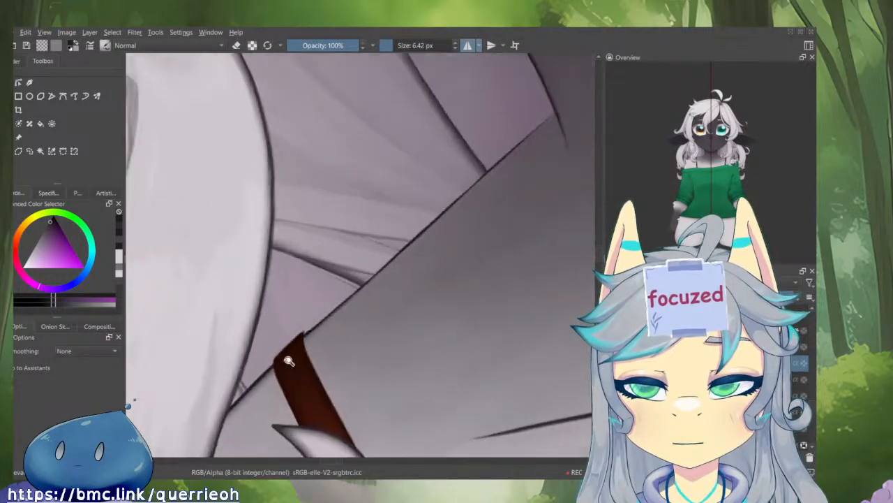
# - Even out the shoulder outline between the brown strap and the neck corner with the 6.42 px brush
pyautogui.scroll(1, 289, 361)
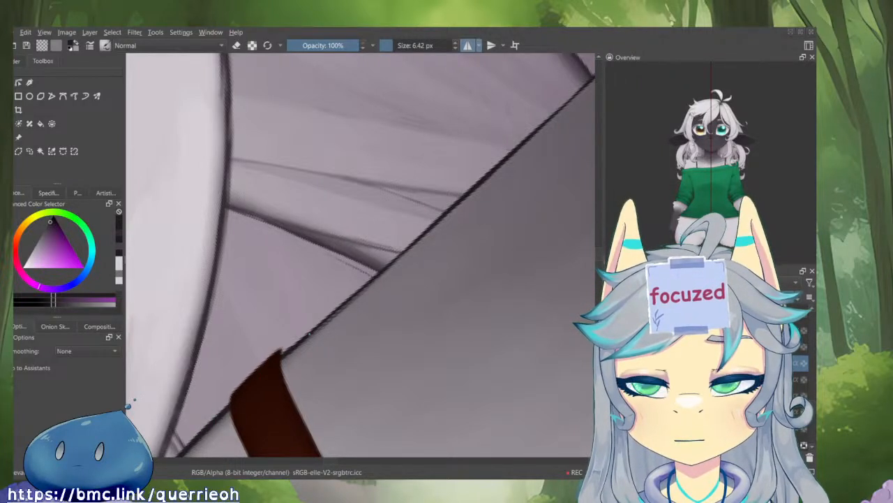
pyautogui.moveTo(384, 290); pyautogui.dragTo(341, 338)
pyautogui.scroll(-1, 335, 324)
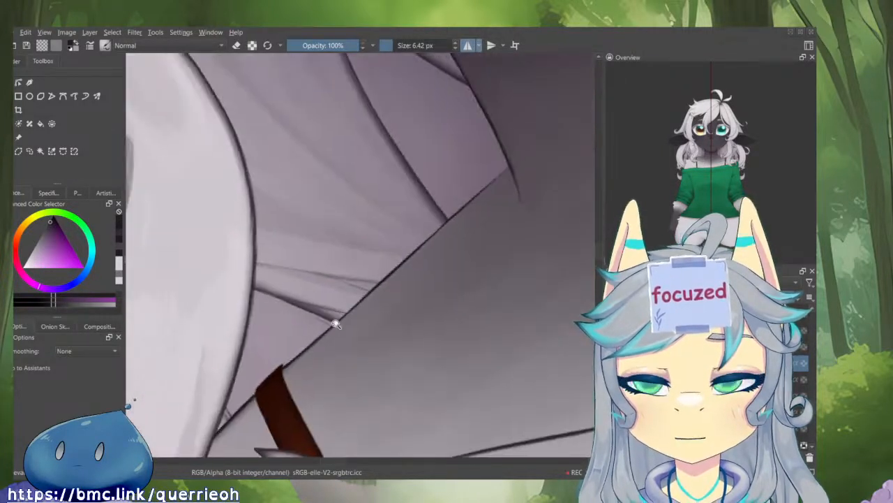
pyautogui.moveTo(449, 245); pyautogui.dragTo(393, 247)
pyautogui.scroll(-1, 388, 251)
pyautogui.moveTo(328, 307)
pyautogui.mouseDown()
pyautogui.moveTo(297, 358)
pyautogui.moveTo(261, 363)
pyautogui.moveTo(237, 410)
pyautogui.mouseUp()
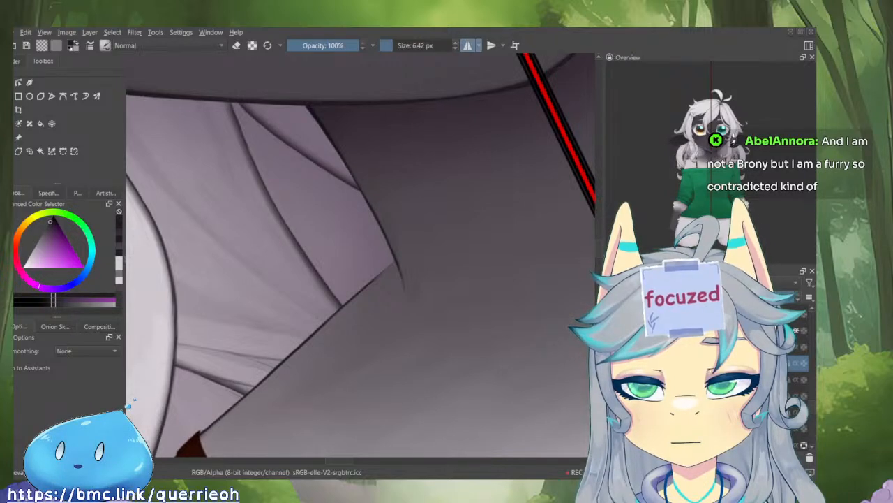
# - Erase the stray fringe along the curved edge of the isolated shoulder layer with the 6.42 px eraser
pyautogui.press('e')
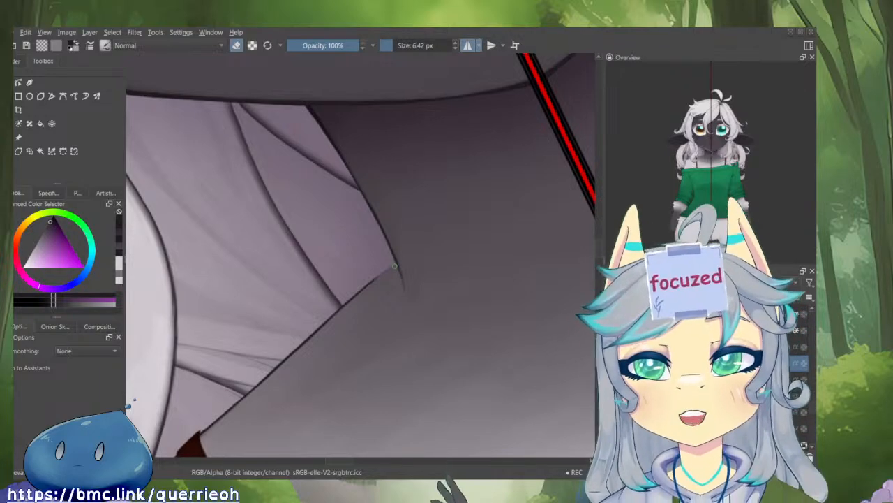
pyautogui.moveTo(400, 359)
pyautogui.mouseDown()
pyautogui.moveTo(436, 371)
pyautogui.moveTo(414, 326)
pyautogui.moveTo(434, 362)
pyautogui.moveTo(369, 393)
pyautogui.moveTo(373, 310)
pyautogui.moveTo(535, 189)
pyautogui.mouseUp()
pyautogui.scroll(5, 432, 376)
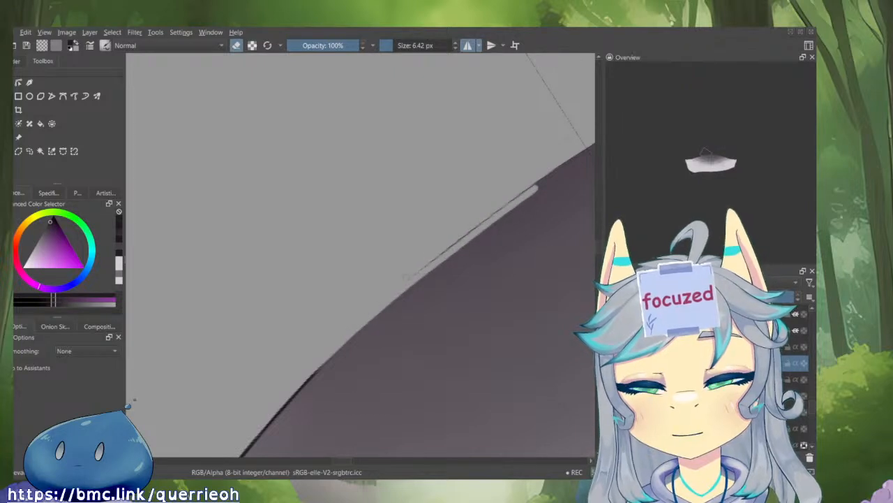
pyautogui.moveTo(406, 277)
pyautogui.mouseDown()
pyautogui.moveTo(569, 160)
pyautogui.moveTo(540, 182)
pyautogui.mouseUp()
pyautogui.moveTo(517, 216); pyautogui.dragTo(454, 266)
pyautogui.moveTo(370, 308); pyautogui.dragTo(594, 164)
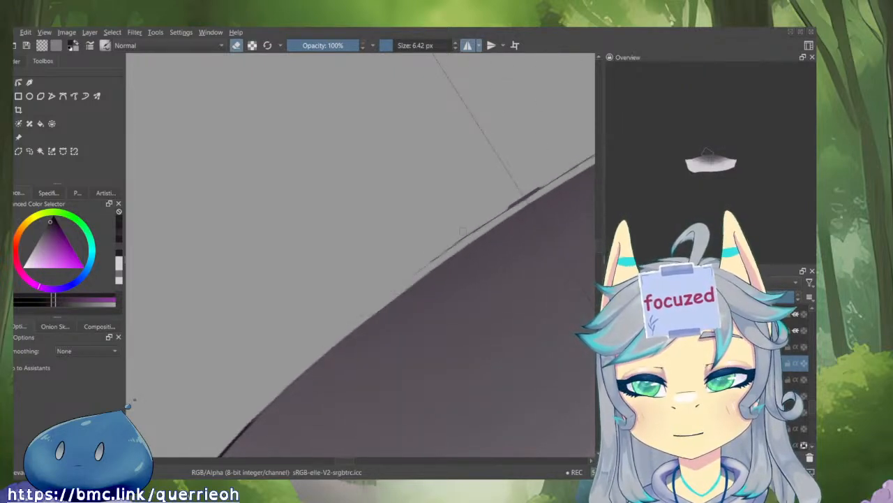
pyautogui.moveTo(430, 261); pyautogui.dragTo(593, 162)
pyautogui.moveTo(352, 339); pyautogui.dragTo(389, 305)
# - Redraw the dark outline along the trimmed shoulder edge with the 6.42 px brush, undoing misplaced strokes
pyautogui.press('e')
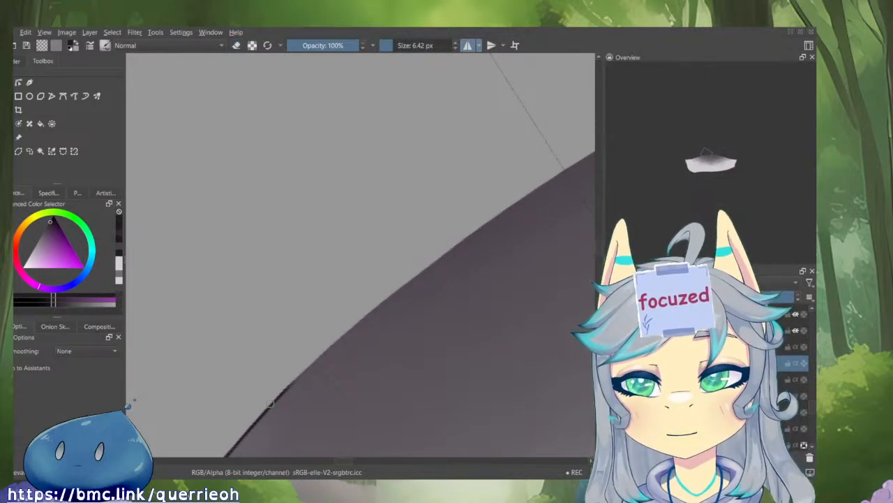
pyautogui.moveTo(331, 347)
pyautogui.mouseDown()
pyautogui.moveTo(273, 404)
pyautogui.moveTo(363, 320)
pyautogui.moveTo(595, 155)
pyautogui.mouseUp()
pyautogui.hotkey('ctrl', 'z')
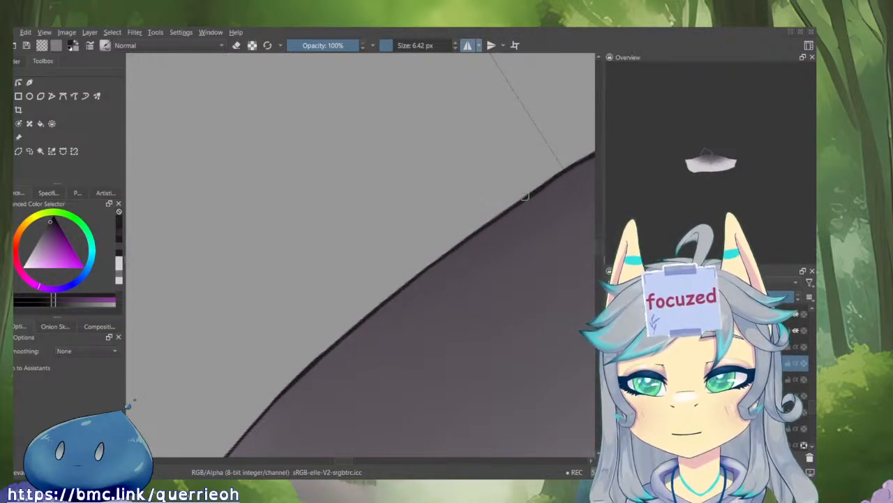
pyautogui.moveTo(407, 285)
pyautogui.mouseDown()
pyautogui.moveTo(278, 399)
pyautogui.moveTo(335, 342)
pyautogui.moveTo(300, 450)
pyautogui.mouseUp()
pyautogui.hotkey('ctrl', 'z')
# - End the shoulder layer's isolation to show the whole character and save the document
pyautogui.hotkey('alt', 'i')
pyautogui.moveTo(447, 374); pyautogui.dragTo(422, 432)
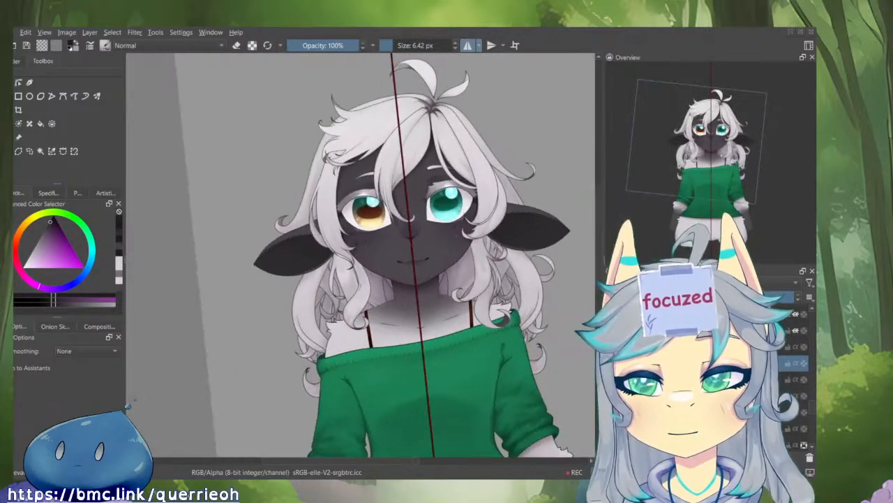
pyautogui.hotkey('ctrl', 's')
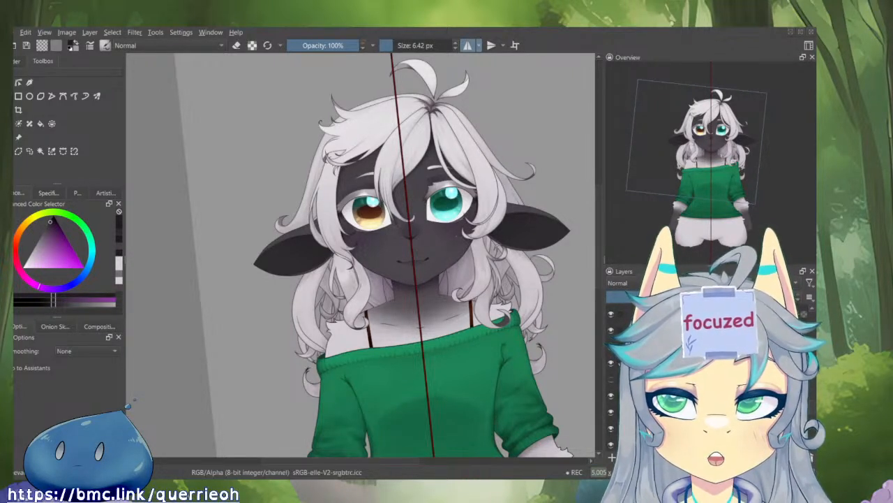
# - Select the face layer from the canvas and examine it in isolation
pyautogui.scroll(5, 439, 275)
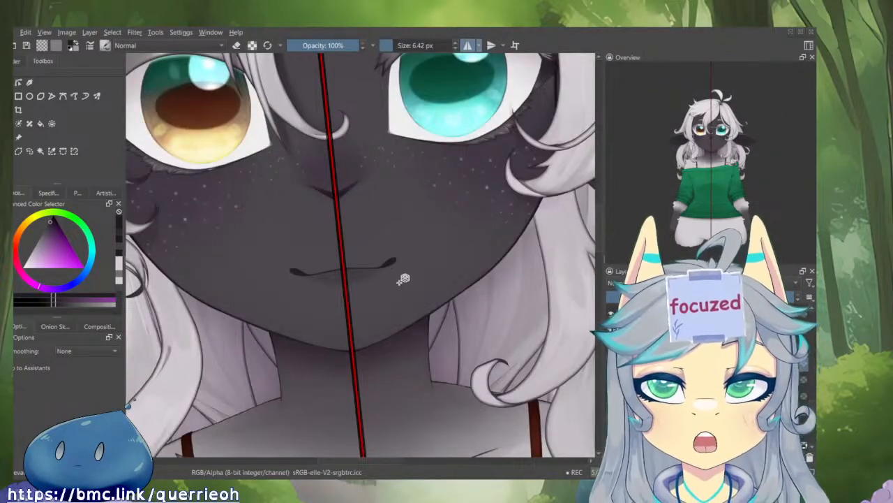
pyautogui.click(399, 282)
pyautogui.press('i')
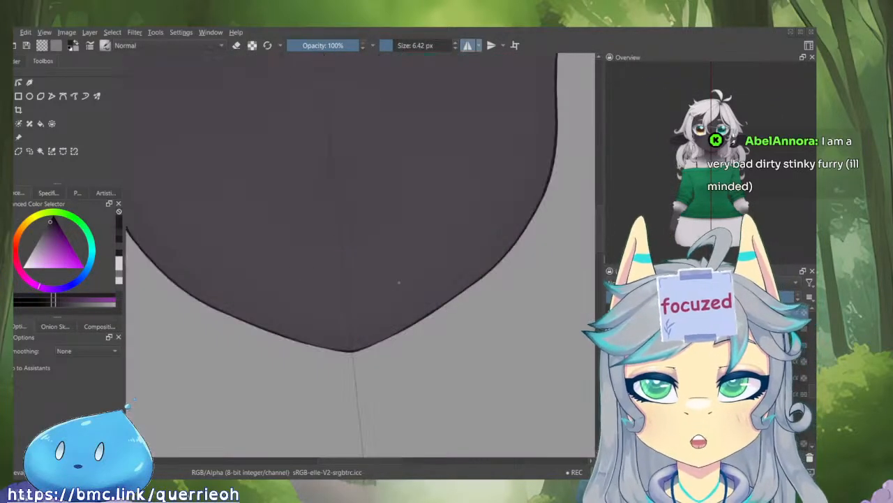
pyautogui.press('i')
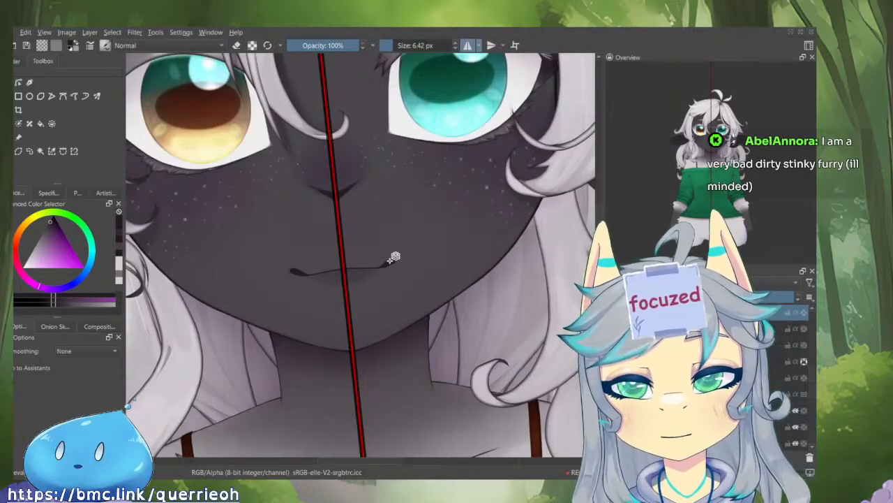
# - Sample the mouth's dark tone and draw mirrored curved lines crossing both mouth corners with a 9.14 px brush
pyautogui.scroll(3, 395, 261)
pyautogui.scroll(2, 462, 285)
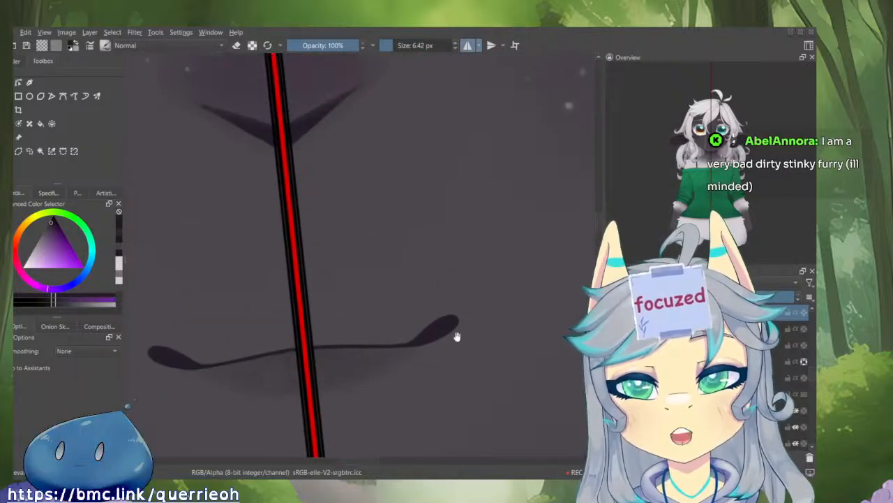
pyautogui.press('i')
pyautogui.press('i')
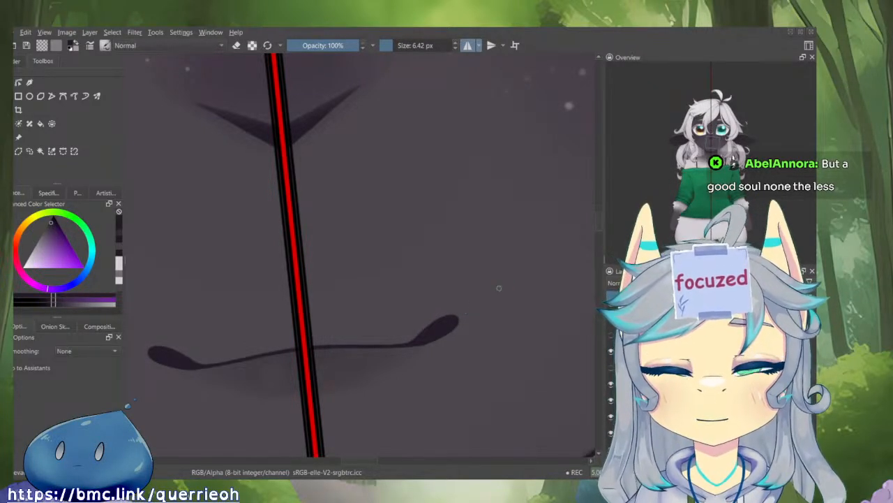
pyautogui.scroll(-2, 511, 286)
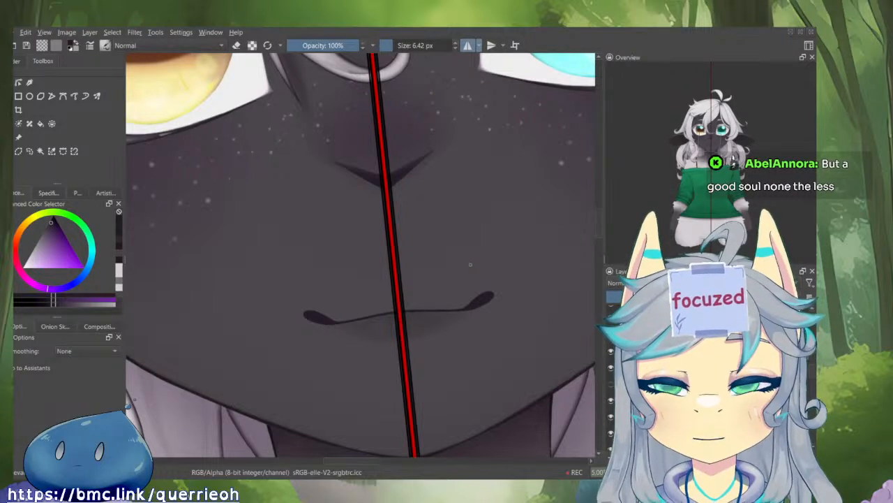
pyautogui.moveTo(471, 265); pyautogui.dragTo(464, 307)
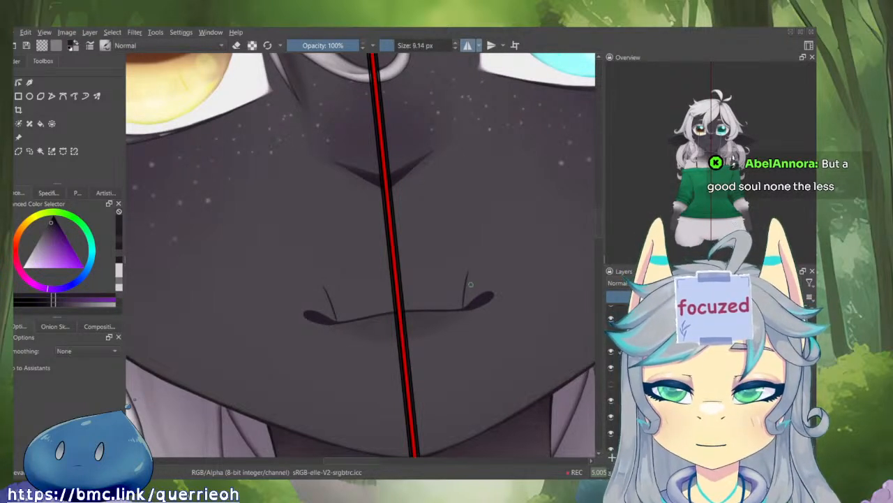
pyautogui.moveTo(475, 263); pyautogui.dragTo(465, 341)
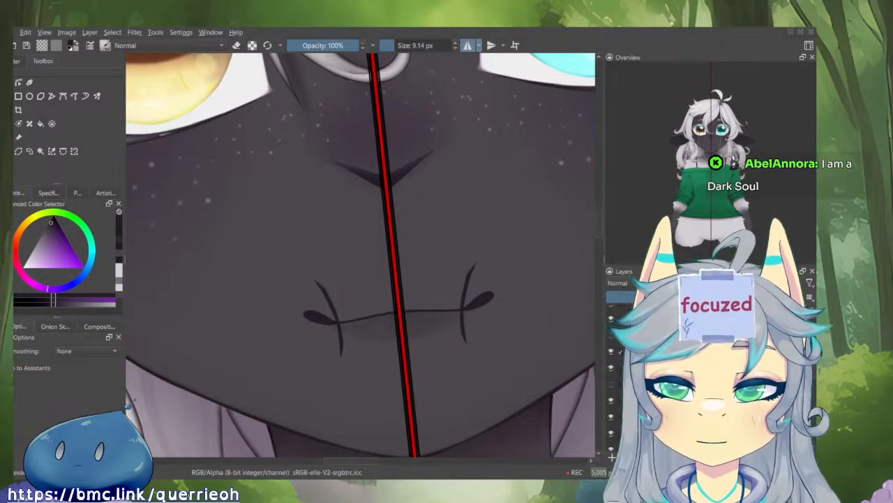
# - Sample the face's grey and paint over the dark blobs at both mouth corners
pyautogui.hotkey('ctrl', 'alt', 'i')
pyautogui.hotkey('ctrl', 'alt', 'i')
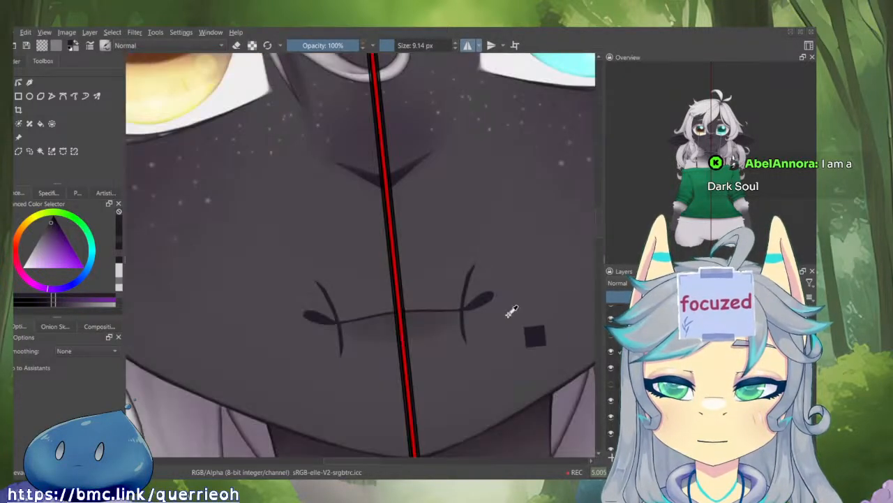
pyautogui.keyDown('ctrl'); pyautogui.click(501, 318); pyautogui.keyUp('ctrl')
pyautogui.moveTo(491, 293); pyautogui.dragTo(489, 304)
pyautogui.moveTo(487, 292)
pyautogui.mouseDown()
pyautogui.moveTo(479, 310)
pyautogui.moveTo(512, 304)
pyautogui.mouseUp()
pyautogui.moveTo(481, 271)
pyautogui.mouseDown()
pyautogui.moveTo(465, 420)
pyautogui.moveTo(501, 243)
pyautogui.moveTo(473, 243)
pyautogui.moveTo(505, 196)
pyautogui.mouseUp()
# - Try to even out and thicken the mirrored mouth-corner lines at 8.60 px, undoing the last two strokes
pyautogui.keyDown('ctrl'); pyautogui.click(479, 249); pyautogui.keyUp('ctrl')
pyautogui.press('e')
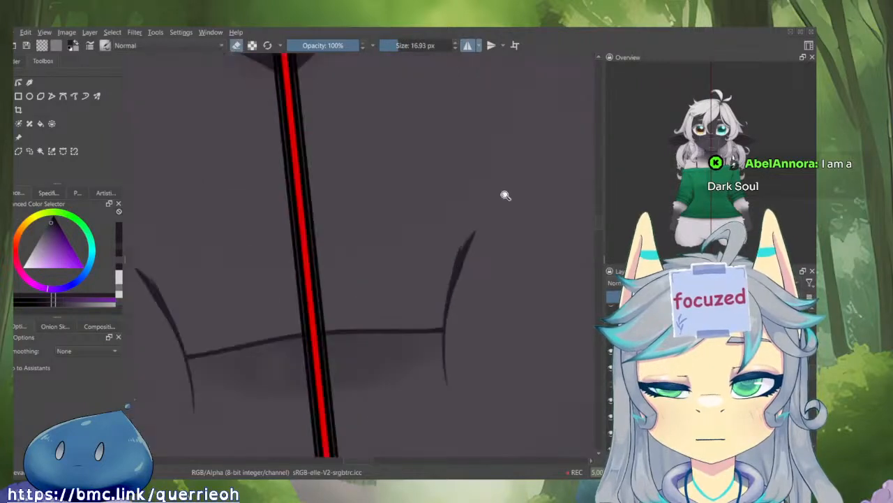
pyautogui.moveTo(459, 257)
pyautogui.keyDown('shift'); pyautogui.mouseDown()
pyautogui.moveTo(447, 265)
pyautogui.moveTo(473, 232)
pyautogui.moveTo(444, 333)
pyautogui.mouseUp(); pyautogui.keyUp('shift')
pyautogui.press('e')
pyautogui.hotkey('ctrl', 'z')
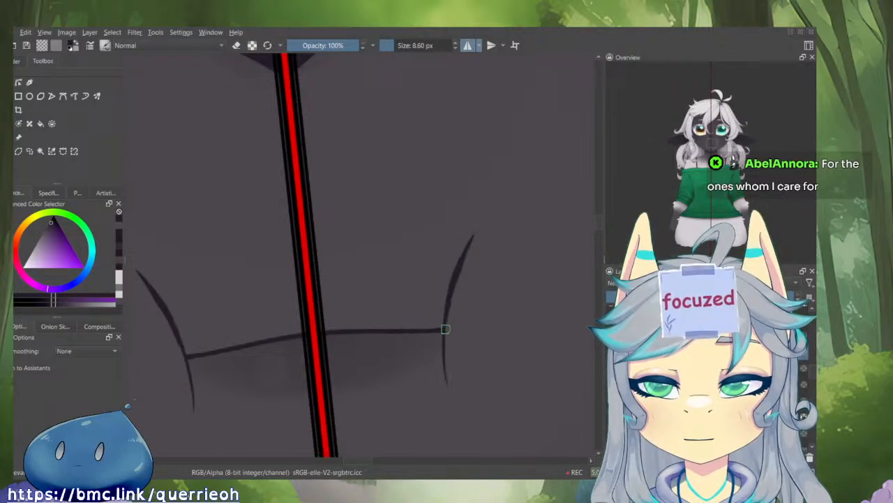
pyautogui.moveTo(465, 256); pyautogui.dragTo(448, 350)
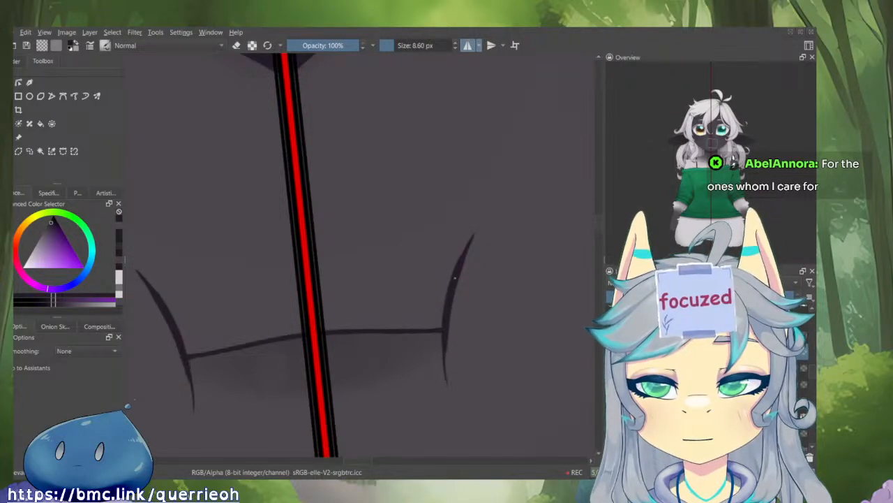
pyautogui.moveTo(455, 278)
pyautogui.mouseDown()
pyautogui.moveTo(444, 340)
pyautogui.moveTo(470, 241)
pyautogui.moveTo(452, 286)
pyautogui.moveTo(445, 361)
pyautogui.moveTo(448, 305)
pyautogui.moveTo(443, 372)
pyautogui.mouseUp()
pyautogui.hotkey('ctrl', 'z')
pyautogui.hotkey('ctrl', 'z')
# - Redraw the mirrored mouth-corner lines as longer smooth curves and taper their upper ends with the face's grey at 5.63 px
pyautogui.press('e')
pyautogui.moveTo(438, 329)
pyautogui.mouseDown()
pyautogui.moveTo(441, 364)
pyautogui.moveTo(430, 237)
pyautogui.moveTo(428, 312)
pyautogui.moveTo(440, 341)
pyautogui.mouseUp()
pyautogui.press('e')
pyautogui.moveTo(423, 260)
pyautogui.mouseDown()
pyautogui.moveTo(431, 329)
pyautogui.moveTo(449, 361)
pyautogui.mouseUp()
pyautogui.moveTo(434, 328); pyautogui.dragTo(451, 364)
pyautogui.keyDown('ctrl'); pyautogui.click(450, 341); pyautogui.keyUp('ctrl')
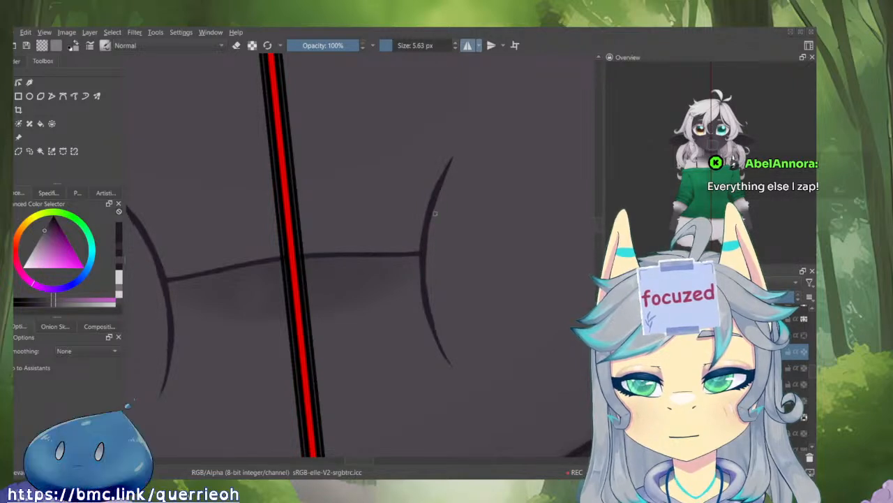
pyautogui.moveTo(432, 232); pyautogui.dragTo(456, 156)
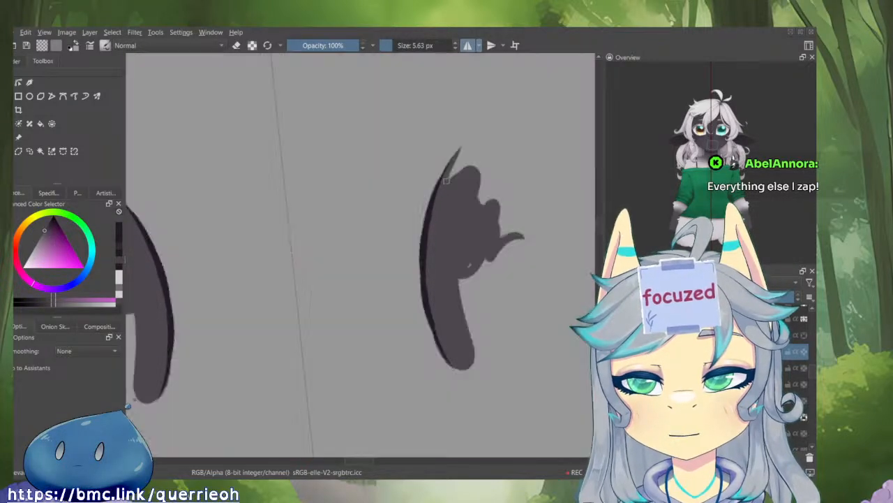
# - Trim the inner edge of the isolated mouth-corner curves with the 5.63 px eraser, undoing the first stroke
pyautogui.moveTo(422, 301); pyautogui.dragTo(419, 231)
pyautogui.hotkey('ctrl', 'z')
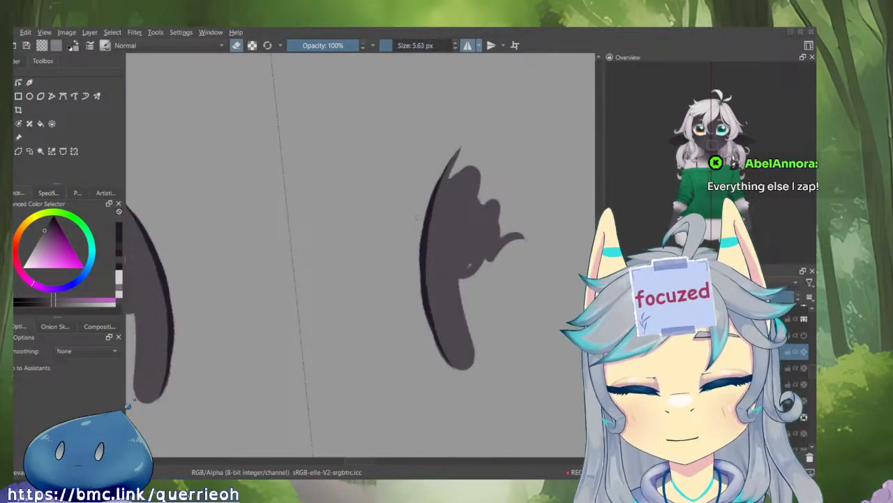
pyautogui.moveTo(417, 272); pyautogui.dragTo(447, 364)
pyautogui.scroll(-4, 449, 326)
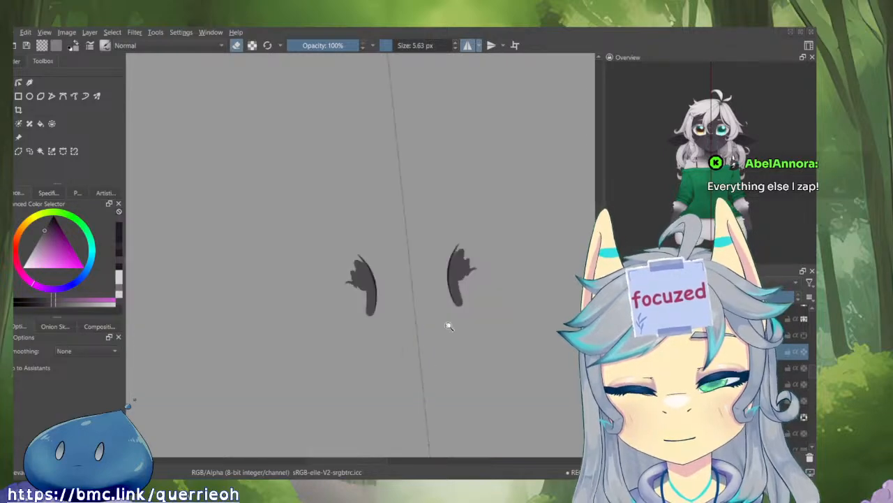
pyautogui.scroll(4, 460, 270)
pyautogui.press('e')
pyautogui.moveTo(464, 296); pyautogui.dragTo(462, 347)
# - Erase the roughness along the mouth-corner curve's inner edge from its middle to the lower tip, undoing one stroke
pyautogui.scroll(2, 464, 293)
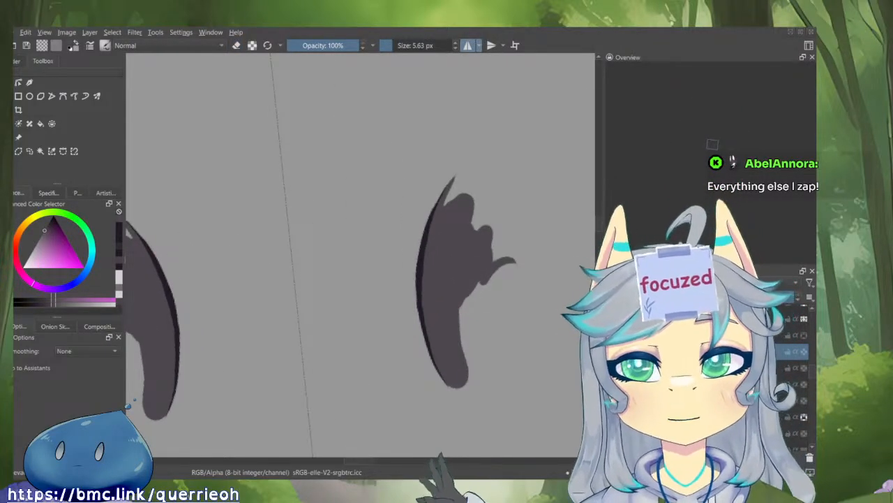
pyautogui.scroll(3, 432, 279)
pyautogui.press('e')
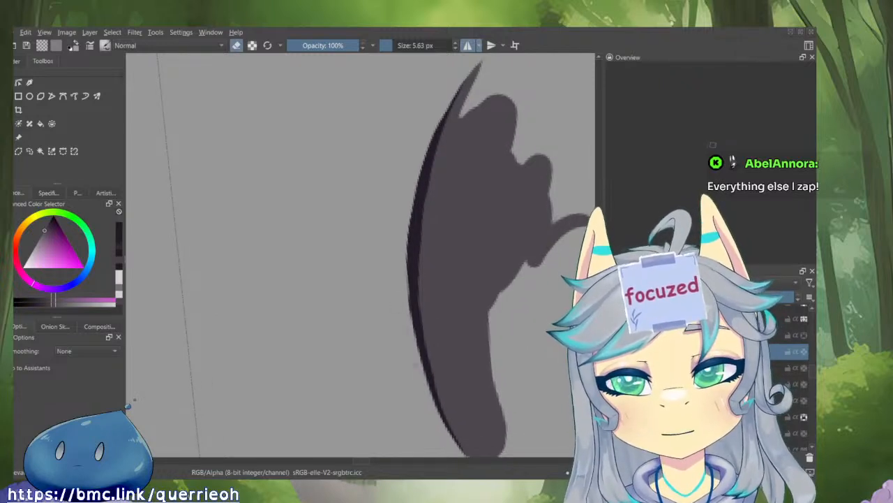
pyautogui.moveTo(403, 284)
pyautogui.mouseDown()
pyautogui.moveTo(398, 220)
pyautogui.moveTo(411, 318)
pyautogui.mouseUp()
pyautogui.hotkey('ctrl', 'z')
pyautogui.moveTo(397, 236)
pyautogui.mouseDown()
pyautogui.moveTo(407, 289)
pyautogui.moveTo(453, 393)
pyautogui.mouseUp()
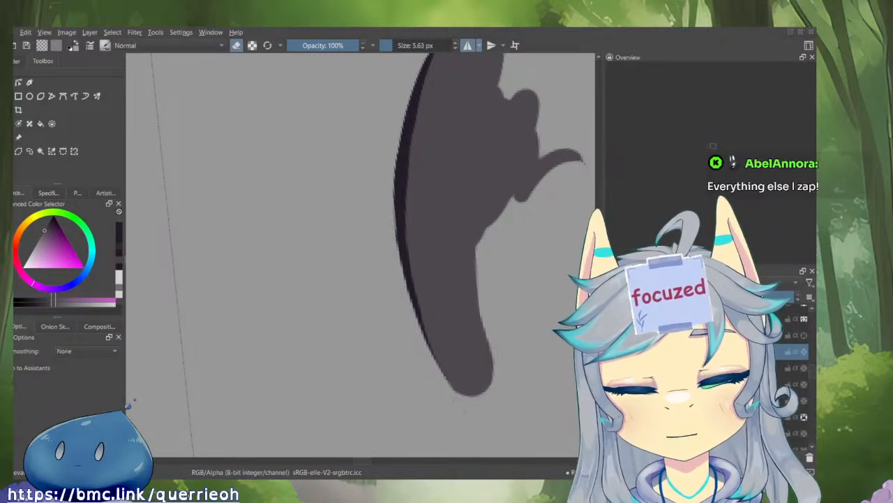
# - Sample the curve's dark tone and retouch the lower inner edge of the mirrored mouth-corner curves, undoing misplaced strokes
pyautogui.press('e')
pyautogui.keyDown('ctrl'); pyautogui.click(402, 231); pyautogui.keyUp('ctrl')
pyautogui.hotkey('ctrl', 'z')
pyautogui.moveTo(396, 162); pyautogui.dragTo(409, 285)
pyautogui.hotkey('ctrl', 'z')
pyautogui.moveTo(398, 240); pyautogui.dragTo(423, 328)
pyautogui.press('e')
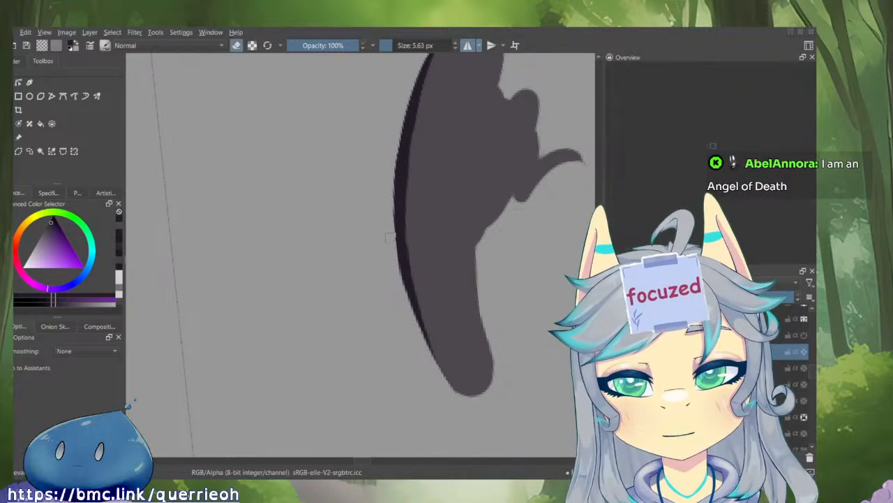
pyautogui.press('e')
pyautogui.moveTo(405, 287)
pyautogui.mouseDown()
pyautogui.moveTo(462, 395)
pyautogui.moveTo(427, 343)
pyautogui.mouseUp()
pyautogui.press('e')
pyautogui.moveTo(512, 322); pyautogui.dragTo(494, 339)
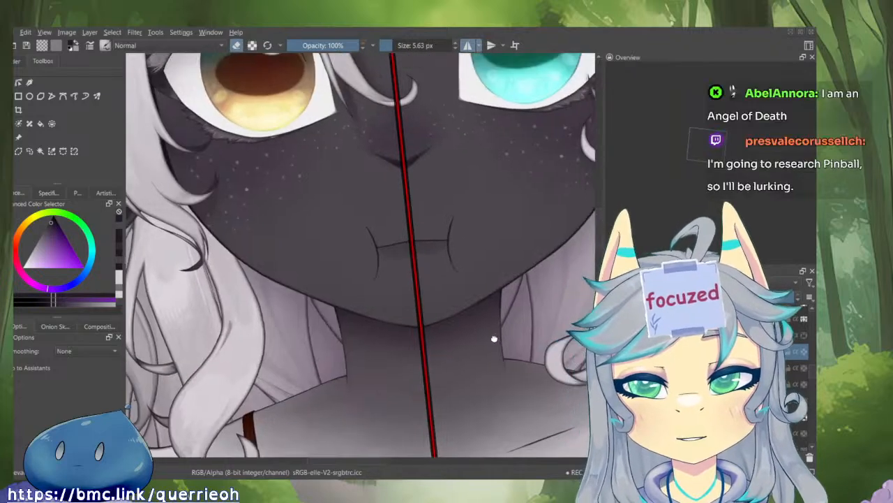
# - Squash the mouth-corner curves vertically by transforming the layer upward from its lower edge
pyautogui.keyDown('ctrl'); pyautogui.moveTo(398, 359); pyautogui.dragTo(381, 443); pyautogui.keyUp('ctrl')
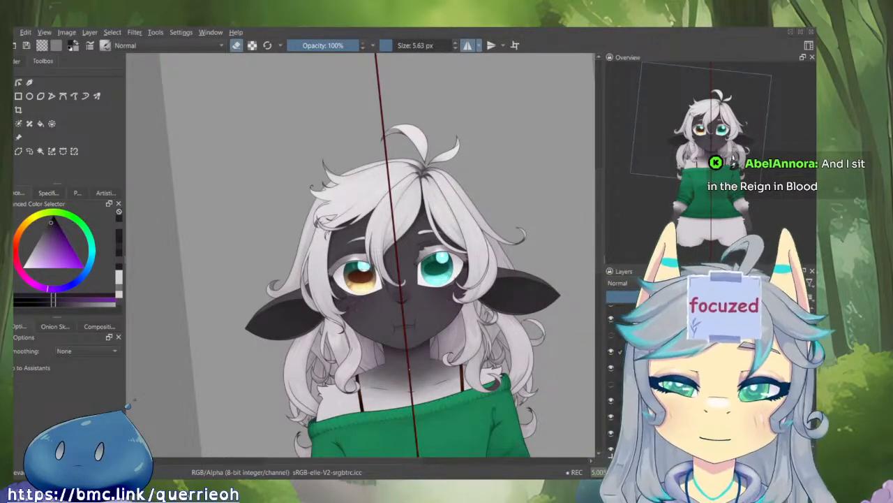
pyautogui.scroll(3, 421, 286)
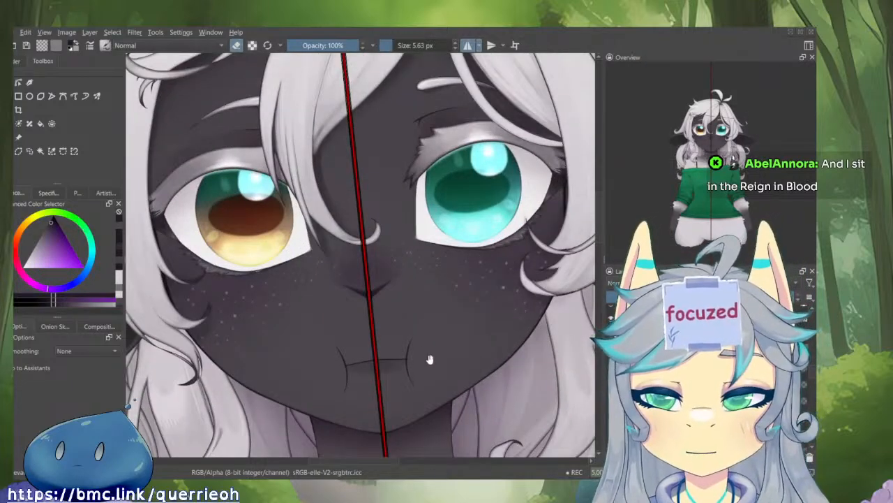
pyautogui.scroll(-2, 430, 359)
pyautogui.hotkey('ctrl', 't')
pyautogui.scroll(3, 416, 394)
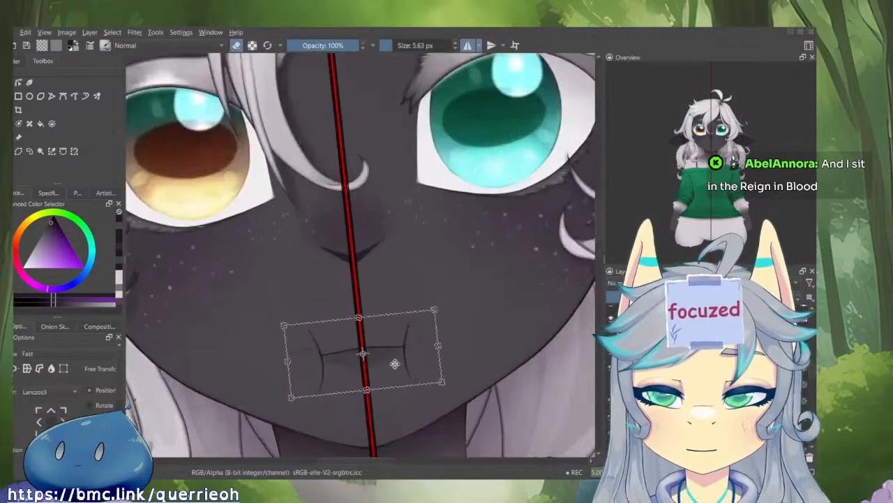
pyautogui.moveTo(366, 392); pyautogui.dragTo(367, 377)
pyautogui.press('b')
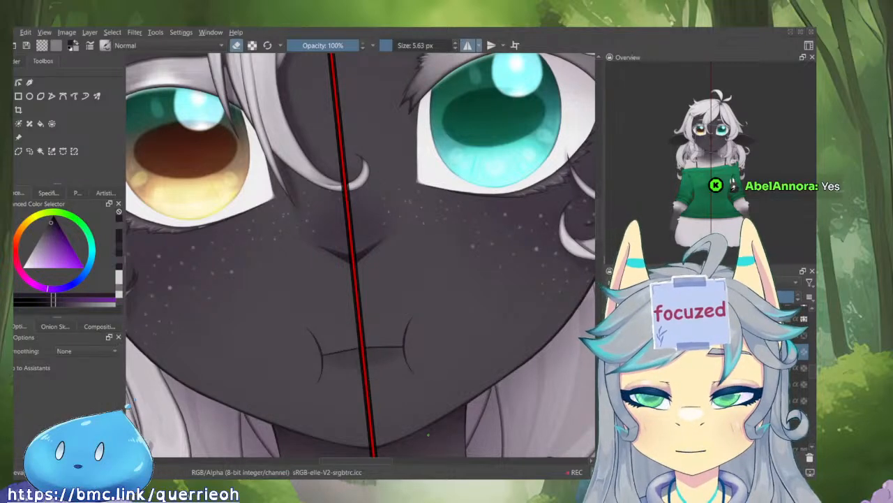
# - Taper the mouth-corner curves with a mesh transform, pulling both upper corners inward and both lower corners outward
pyautogui.scroll(-5, 452, 415)
pyautogui.moveTo(453, 415); pyautogui.dragTo(420, 410)
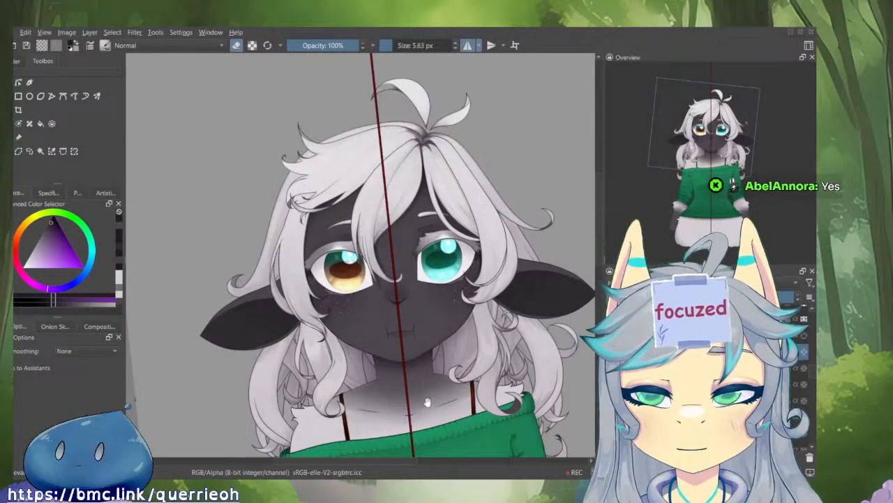
pyautogui.moveTo(413, 343); pyautogui.dragTo(425, 253)
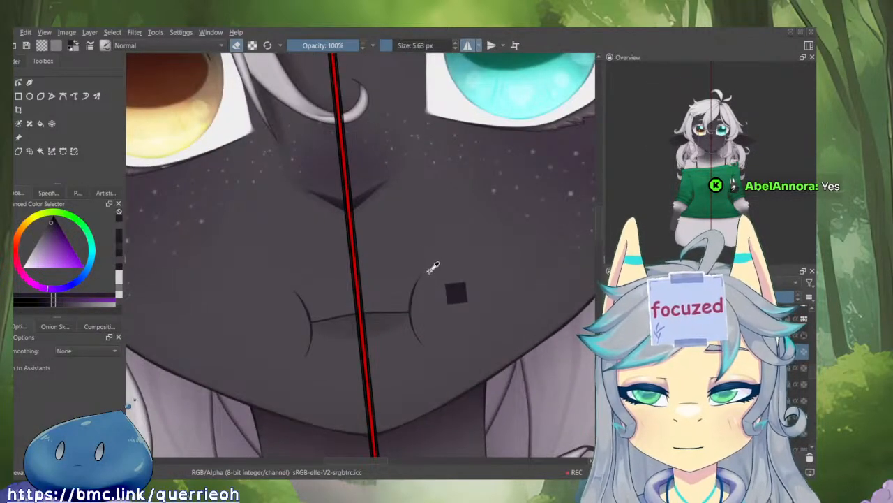
pyautogui.hotkey('ctrl', 't')
pyautogui.click(64, 369)
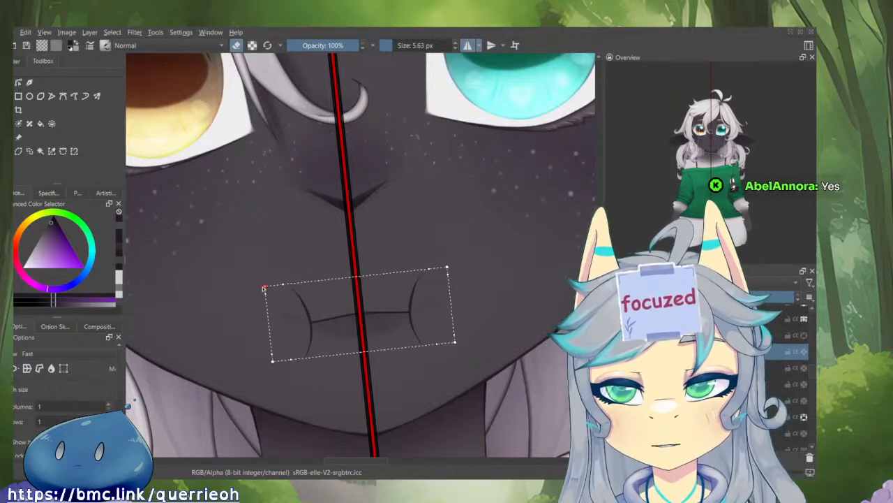
pyautogui.moveTo(448, 268); pyautogui.dragTo(438, 268)
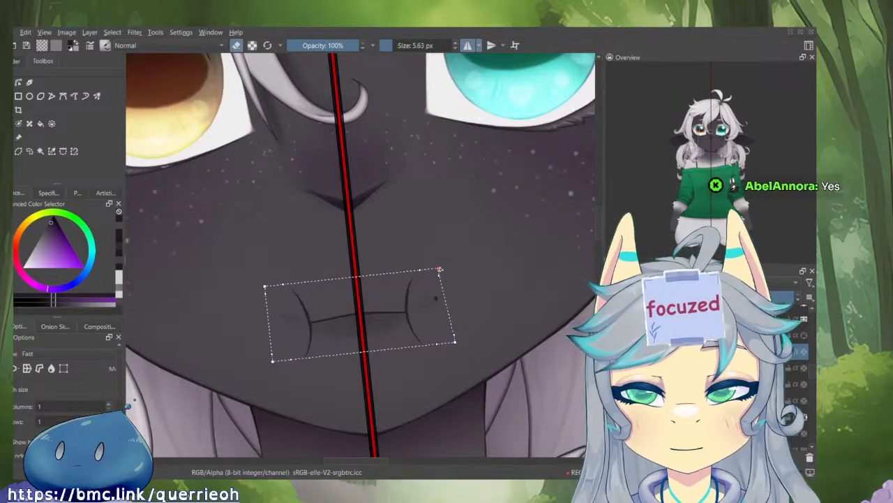
pyautogui.moveTo(455, 342); pyautogui.dragTo(461, 343)
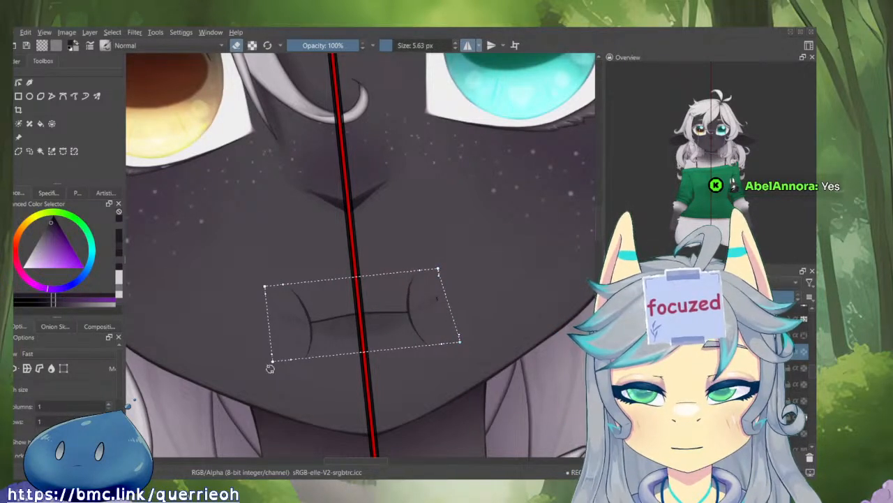
pyautogui.moveTo(273, 362); pyautogui.dragTo(262, 361)
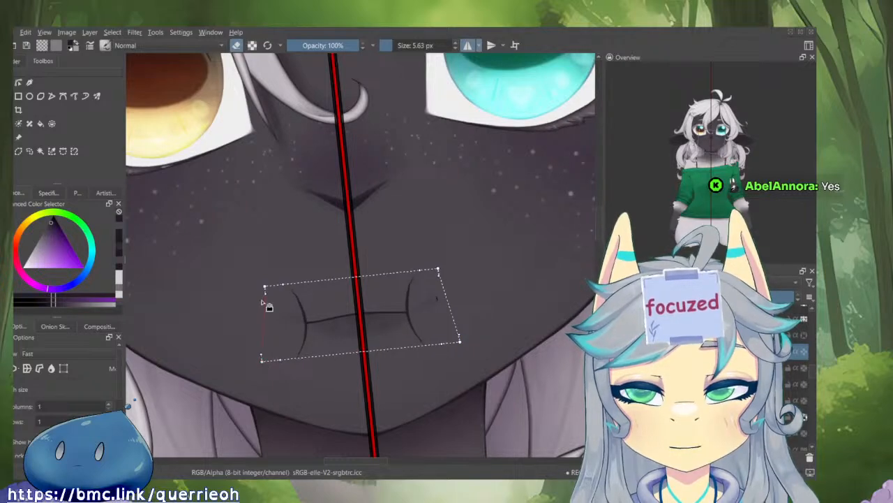
pyautogui.moveTo(266, 286); pyautogui.dragTo(268, 287)
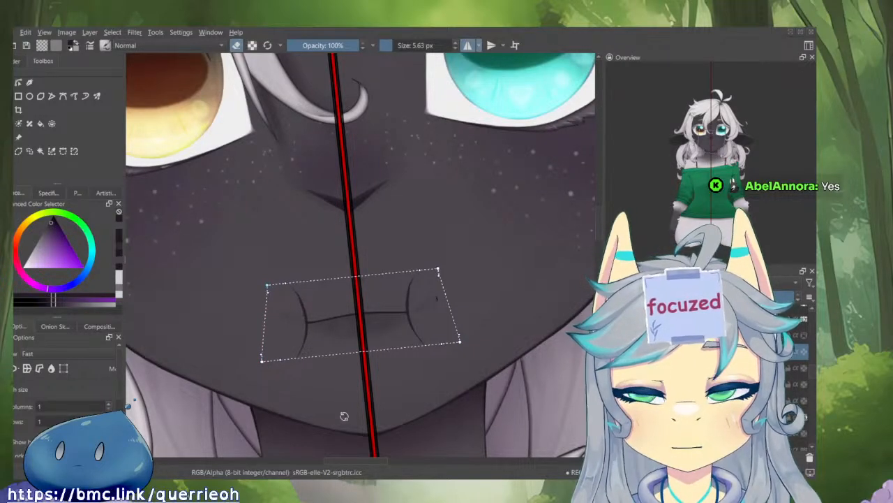
pyautogui.press('b')
# - Examine the reshaped mouth-corner curves against the whole face and close up for balance and symmetry
pyautogui.scroll(-5, 388, 358)
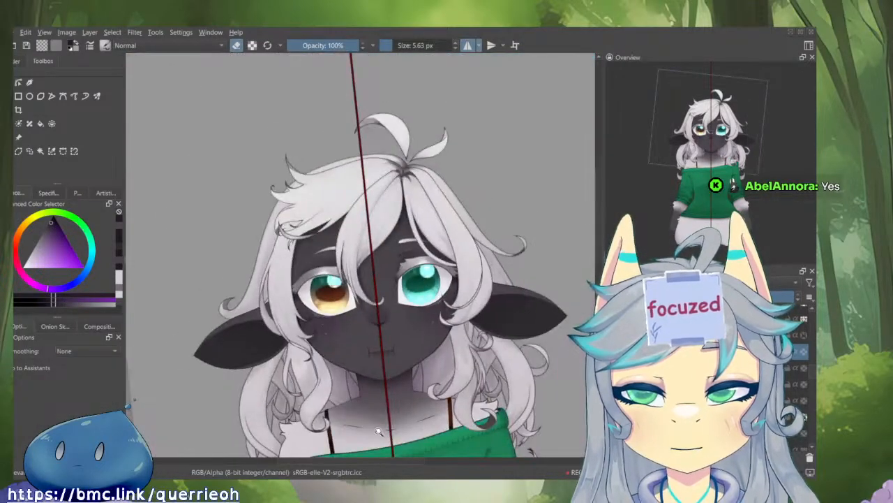
pyautogui.scroll(6, 393, 354)
pyautogui.hotkey('ctrl', 't')
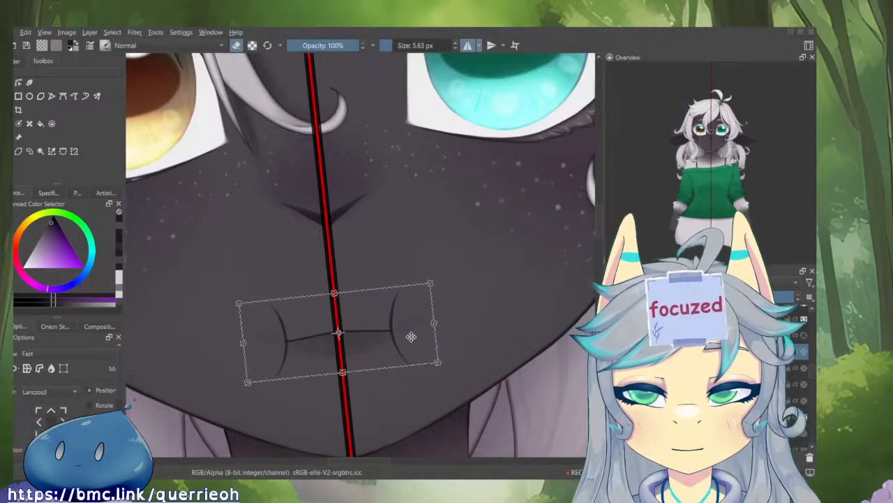
pyautogui.press('b')
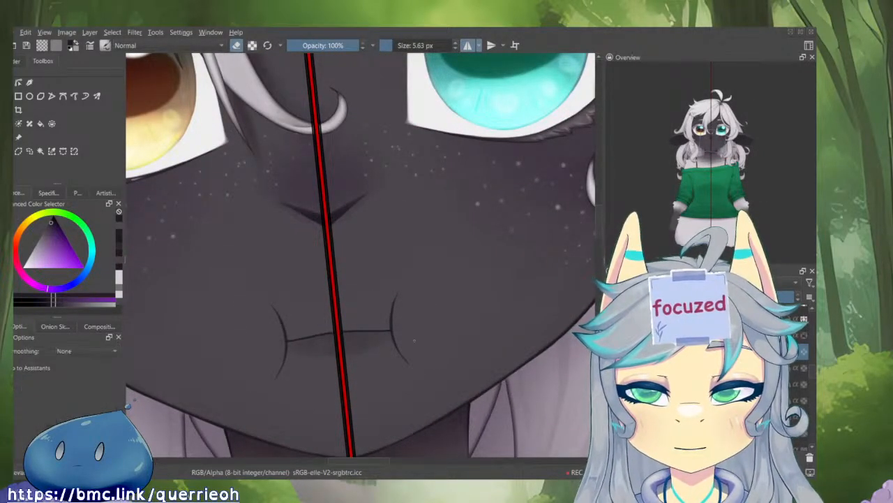
pyautogui.scroll(-5, 419, 336)
pyautogui.scroll(-4, 472, 410)
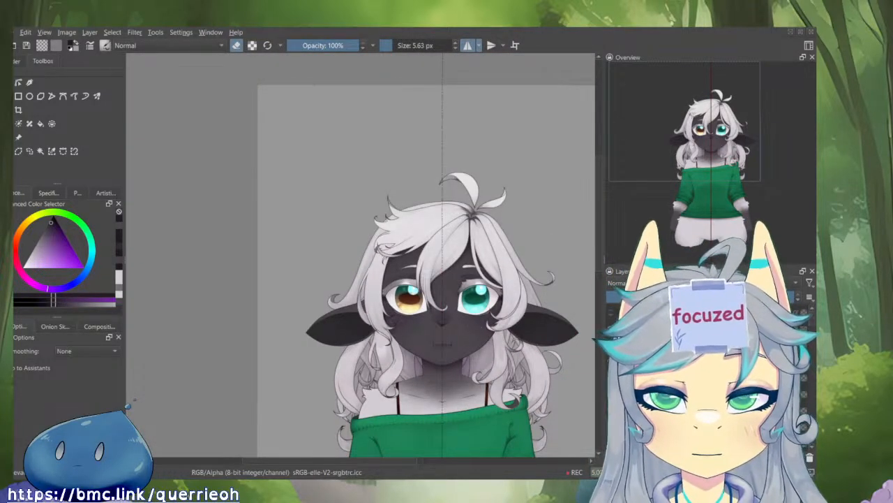
pyautogui.scroll(3, 456, 346)
pyautogui.scroll(-4, 446, 363)
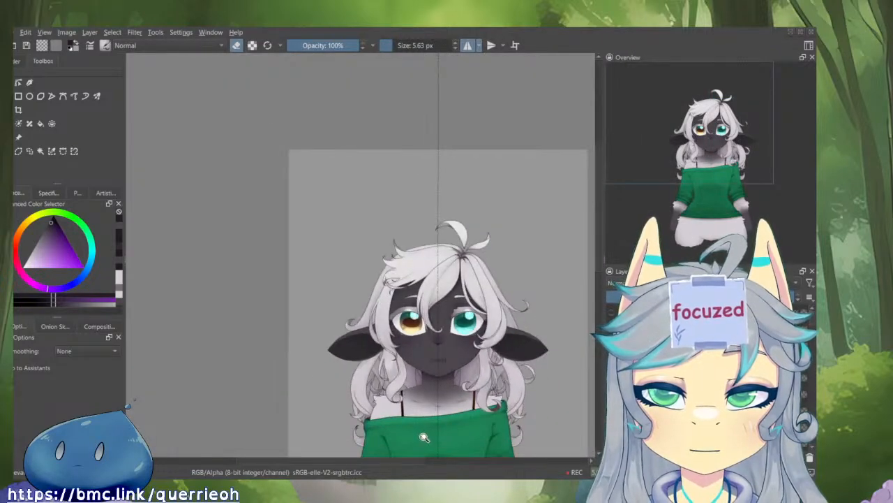
pyautogui.scroll(5, 457, 335)
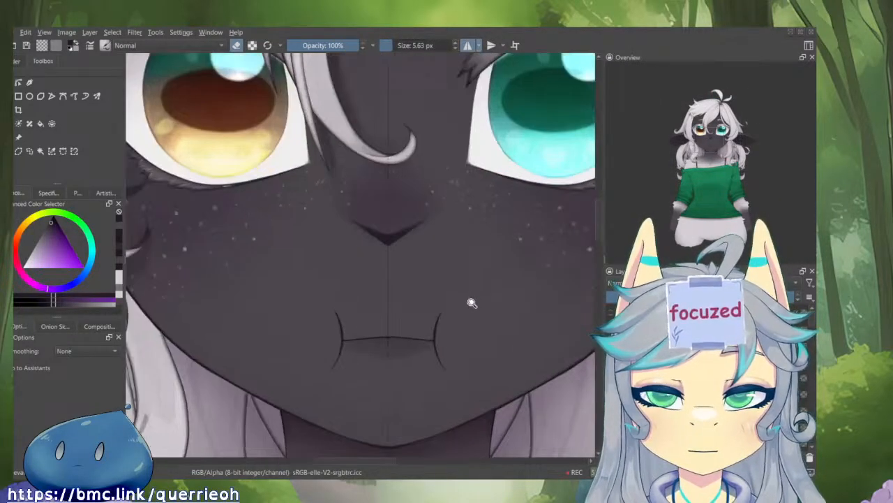
pyautogui.scroll(3, 454, 321)
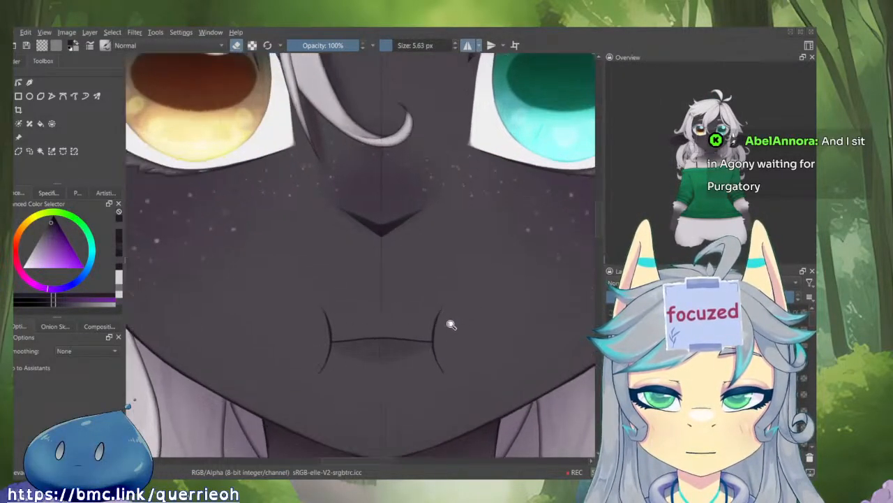
# - Try a brush stroke extending the upper tips of the mouth-corner curves, undo it, and save the document
pyautogui.press('e')
pyautogui.moveTo(421, 301); pyautogui.dragTo(433, 283)
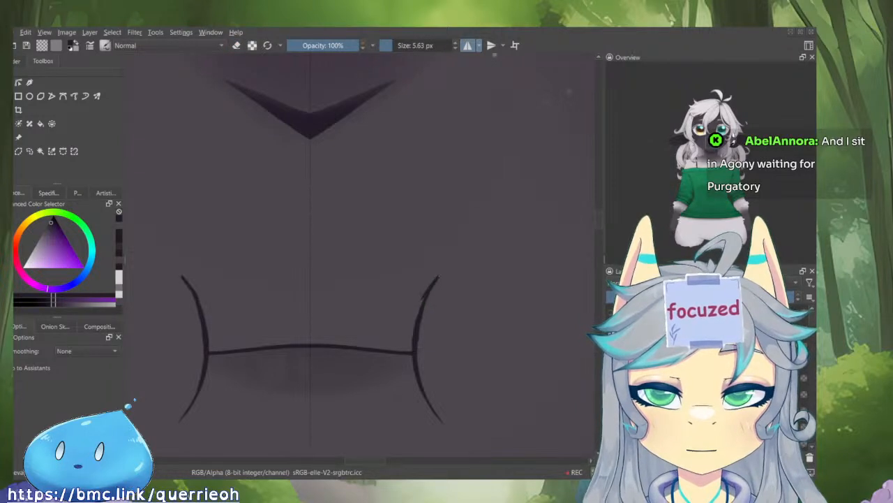
pyautogui.hotkey('ctrl', 'z')
pyautogui.hotkey('ctrl', 's')
pyautogui.press('e')
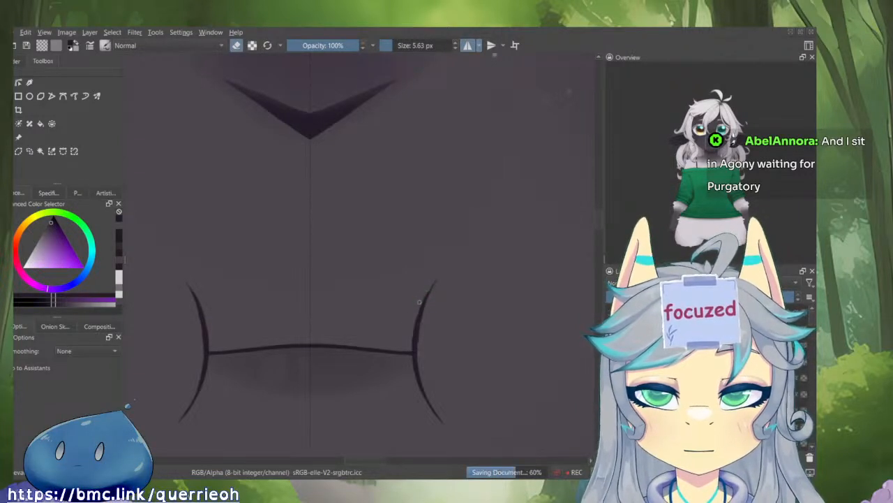
# - Paint sampled skin tone along the outer side of the isolated mouth-corner curves, forming mirrored leaf-shaped patches with a 22.46 px brush
pyautogui.scroll(5, 433, 360)
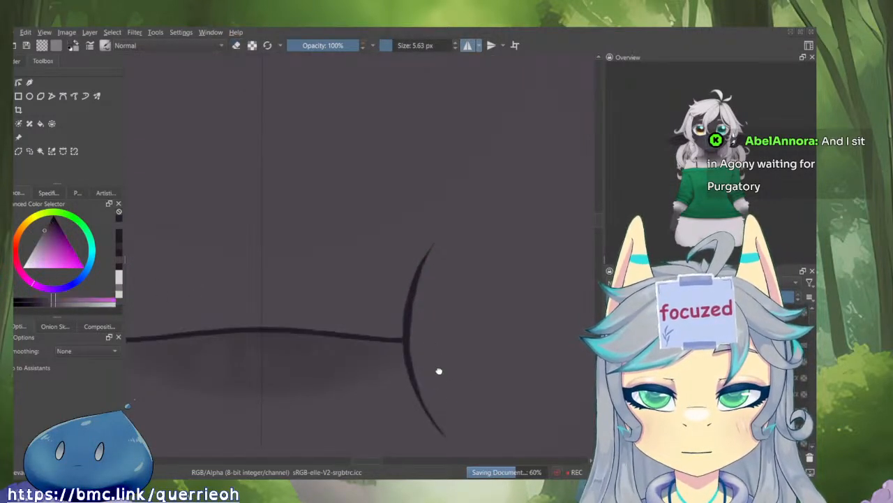
pyautogui.scroll(1, 422, 329)
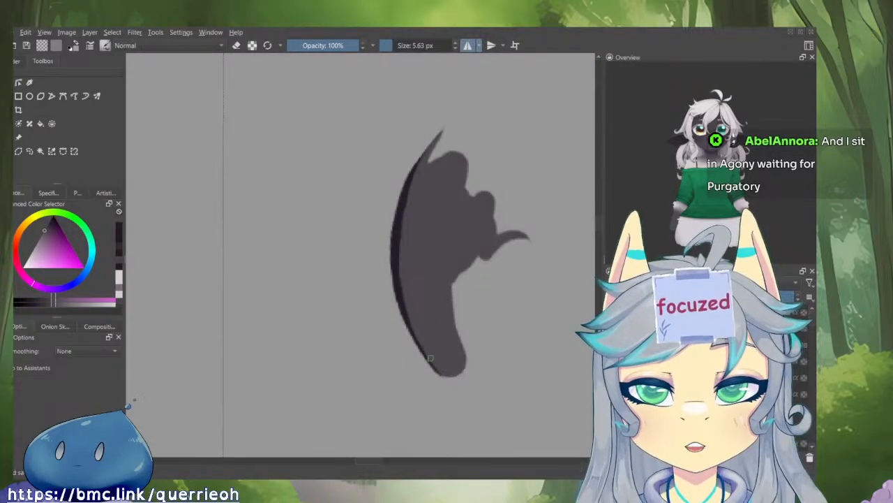
pyautogui.press(']')
pyautogui.press(']')
pyautogui.press(']')
pyautogui.moveTo(441, 188)
pyautogui.mouseDown()
pyautogui.moveTo(436, 150)
pyautogui.moveTo(425, 168)
pyautogui.moveTo(450, 130)
pyautogui.moveTo(427, 159)
pyautogui.moveTo(448, 130)
pyautogui.moveTo(463, 137)
pyautogui.moveTo(520, 230)
pyautogui.moveTo(515, 302)
pyautogui.moveTo(462, 360)
pyautogui.moveTo(500, 341)
pyautogui.moveTo(457, 366)
pyautogui.moveTo(486, 351)
pyautogui.moveTo(528, 307)
pyautogui.moveTo(537, 262)
pyautogui.moveTo(522, 224)
pyautogui.moveTo(448, 142)
pyautogui.moveTo(442, 166)
pyautogui.moveTo(504, 215)
pyautogui.moveTo(486, 227)
pyautogui.moveTo(465, 173)
pyautogui.moveTo(501, 309)
pyautogui.moveTo(510, 279)
pyautogui.moveTo(482, 248)
pyautogui.moveTo(476, 290)
pyautogui.moveTo(503, 270)
pyautogui.mouseUp()
pyautogui.scroll(-3, 501, 269)
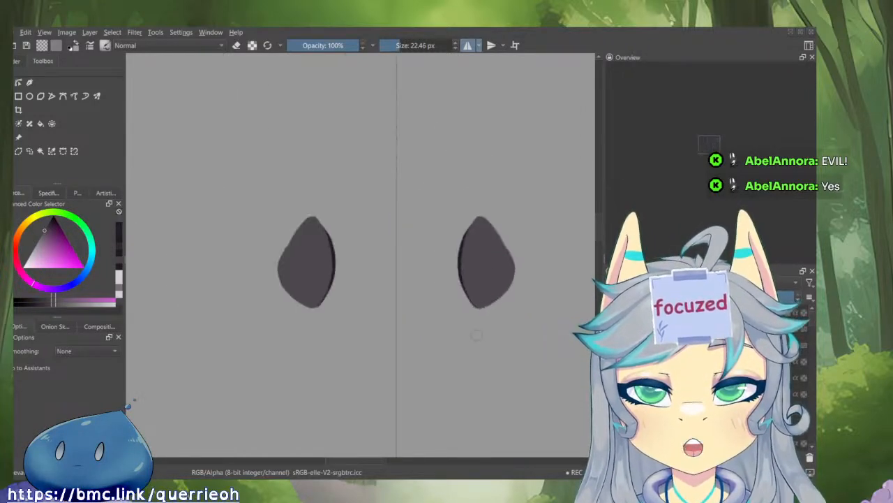
pyautogui.hotkey('alt', 'i')
# - Check how the mouth corners and their skin patches blend into the face at several zoom levels
pyautogui.scroll(-5, 472, 233)
pyautogui.scroll(3, 491, 339)
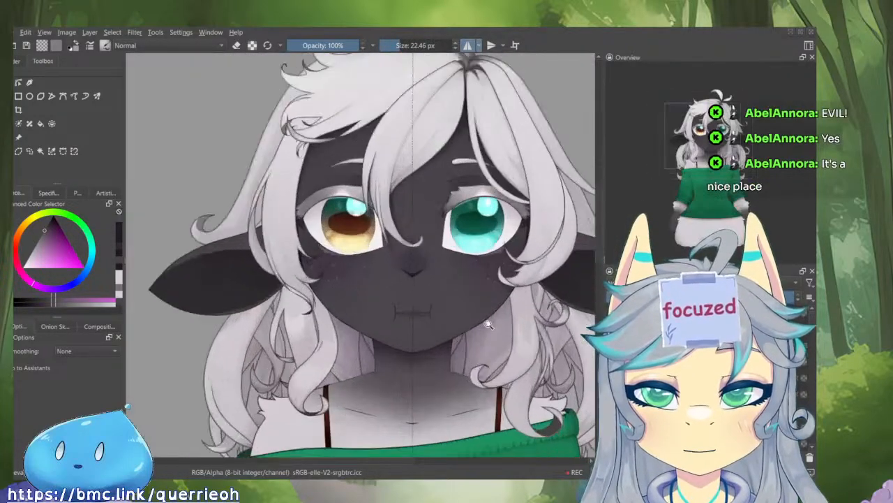
pyautogui.scroll(-2, 491, 338)
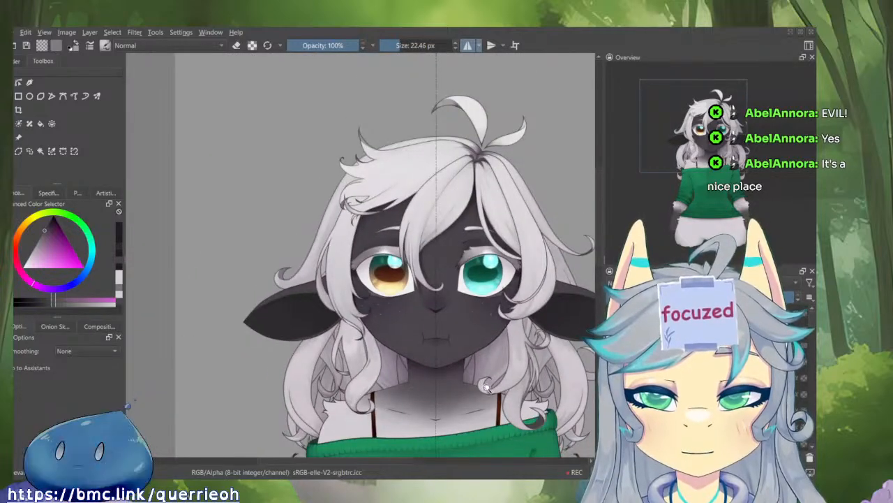
pyautogui.moveTo(444, 347); pyautogui.dragTo(467, 278)
pyautogui.moveTo(480, 335); pyautogui.dragTo(459, 368)
pyautogui.scroll(-2, 460, 368)
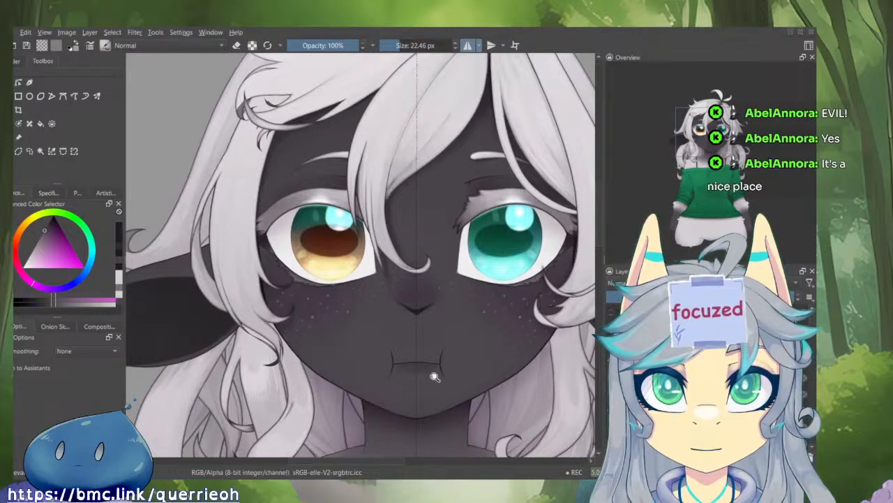
pyautogui.moveTo(434, 377); pyautogui.dragTo(417, 329)
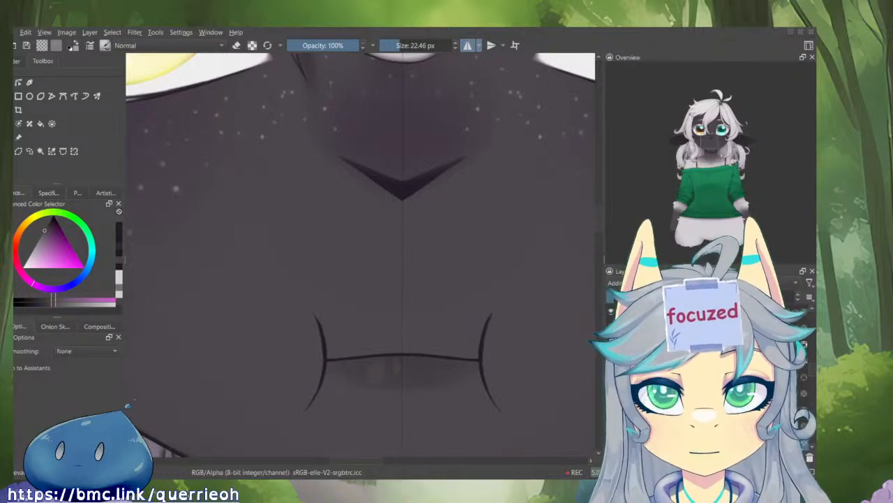
pyautogui.hotkey('alt', 'i')
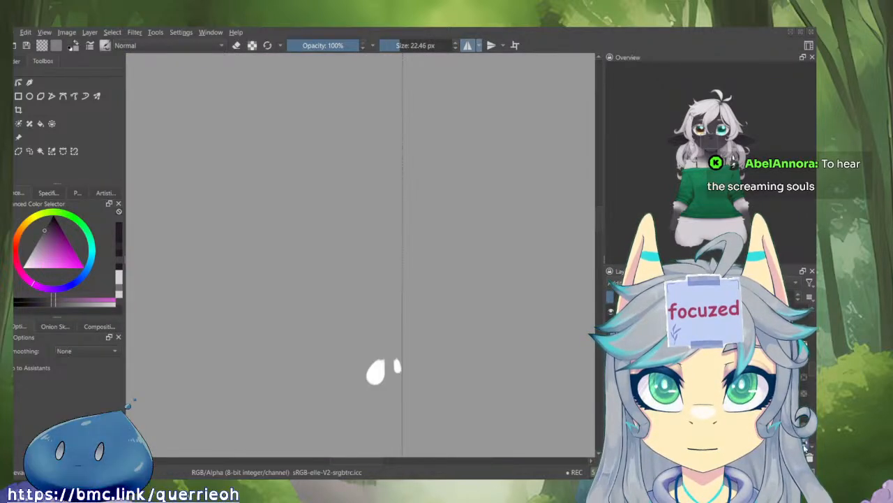
pyautogui.moveTo(370, 380); pyautogui.dragTo(381, 362)
pyautogui.hotkey('ctrl', 'z')
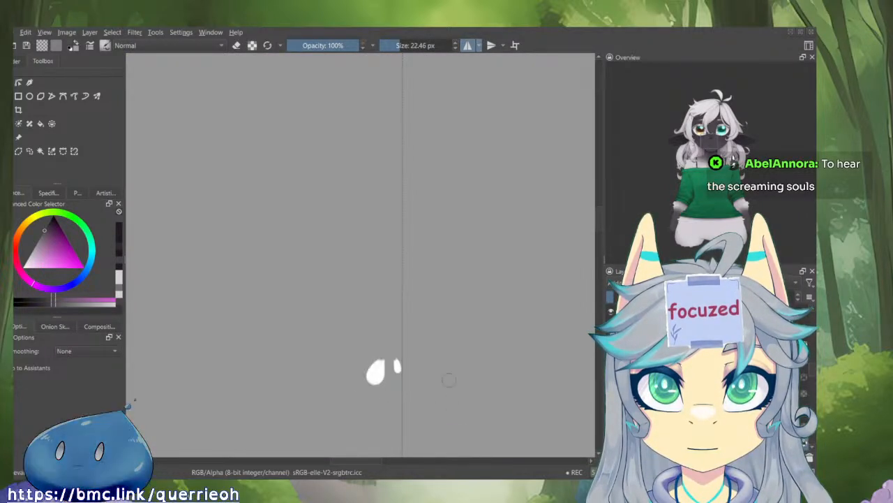
pyautogui.click(39, 260)
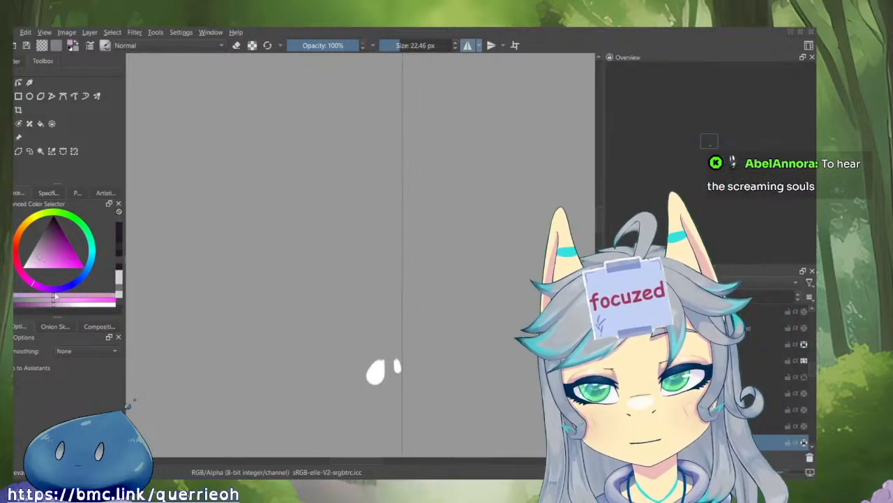
pyautogui.hotkey('alt', 'i')
# - Sample the skin tone and darken the two lower-lip highlights with a soft brush at 51.27 px and 55% opacity
pyautogui.keyDown('ctrl'); pyautogui.click(252, 367); pyautogui.keyUp('ctrl')
pyautogui.rightClick(255, 305)
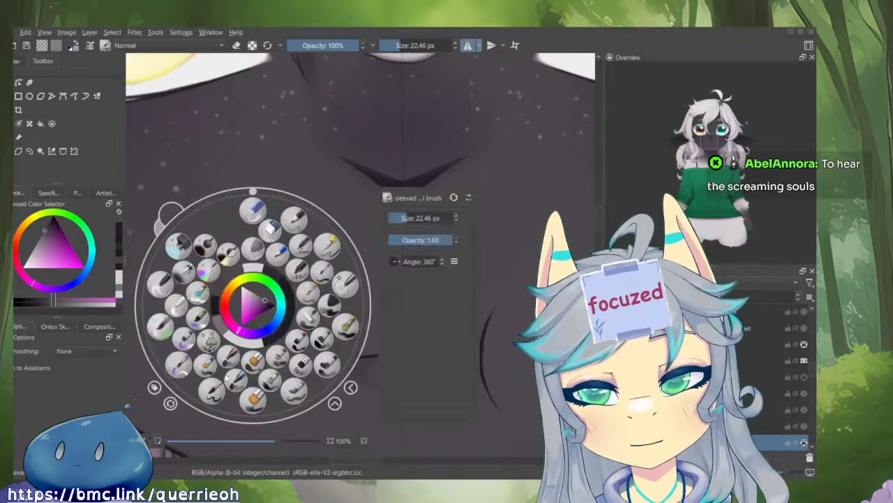
pyautogui.click(179, 364)
pyautogui.moveTo(373, 379)
pyautogui.mouseDown()
pyautogui.moveTo(403, 372)
pyautogui.moveTo(377, 385)
pyautogui.moveTo(400, 383)
pyautogui.moveTo(421, 439)
pyautogui.moveTo(369, 390)
pyautogui.mouseUp()
# - Pick a muted purple and brush it over the larger highlight below the mouth line, retouching the smaller one beside it
pyautogui.press('i')
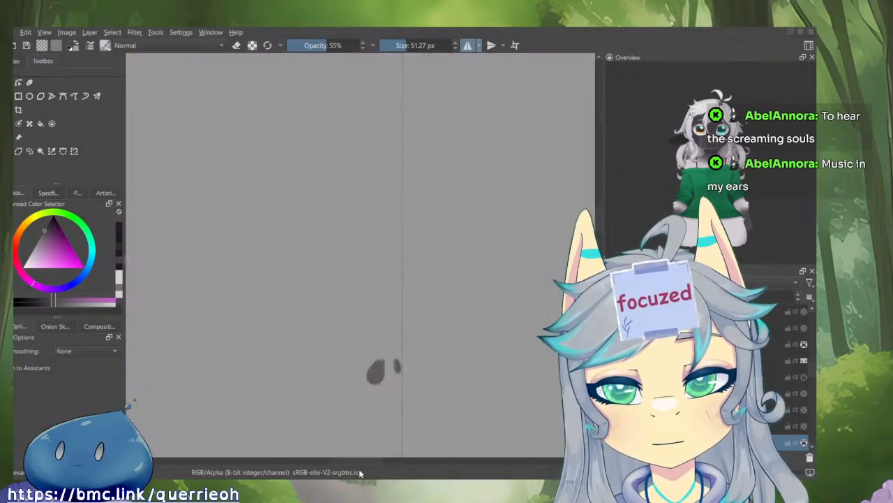
pyautogui.click(44, 239)
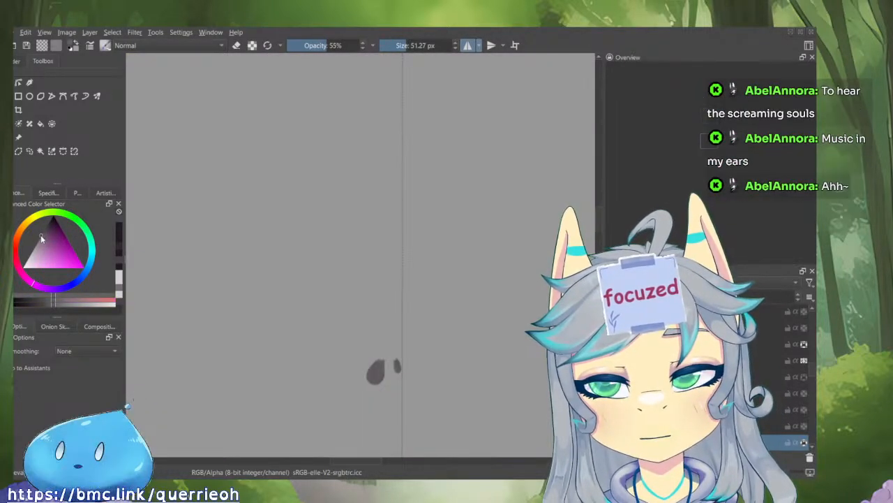
pyautogui.click(48, 240)
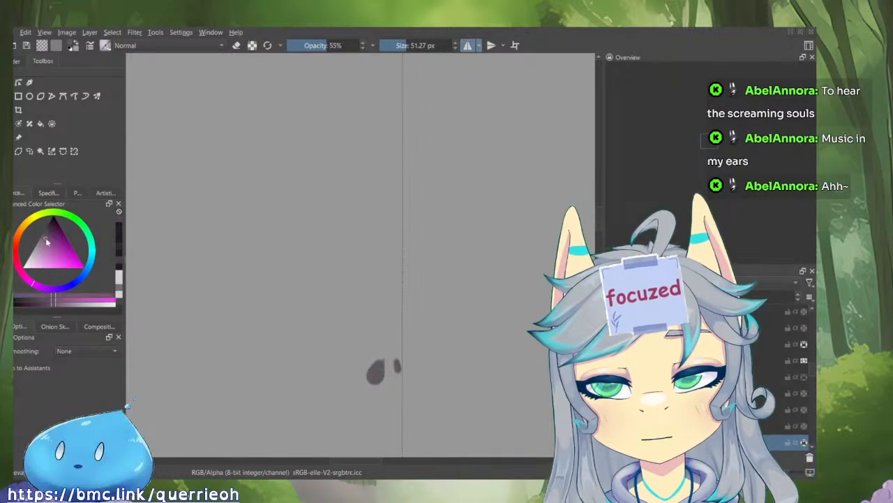
pyautogui.press('i')
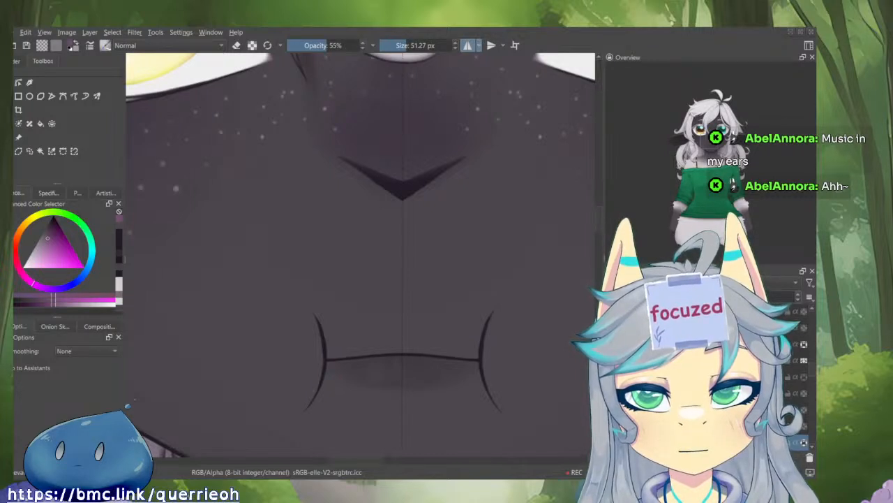
pyautogui.moveTo(376, 363); pyautogui.dragTo(375, 380)
pyautogui.moveTo(397, 362); pyautogui.dragTo(397, 370)
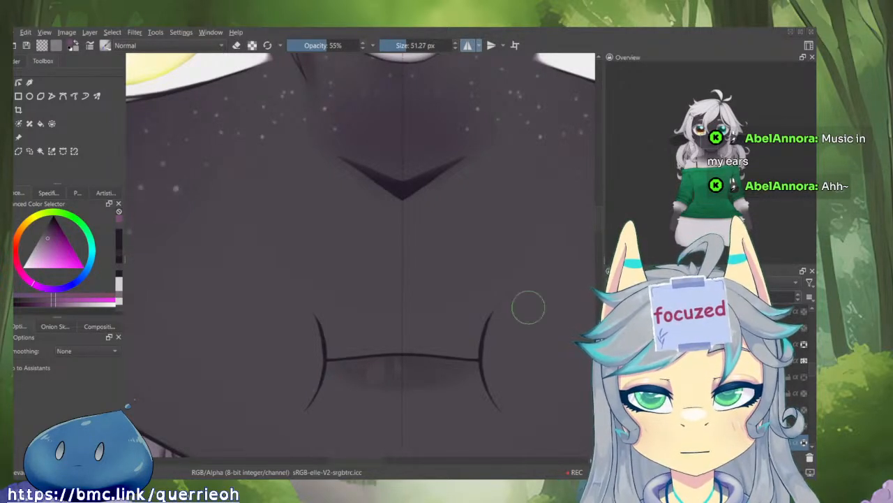
pyautogui.press('i')
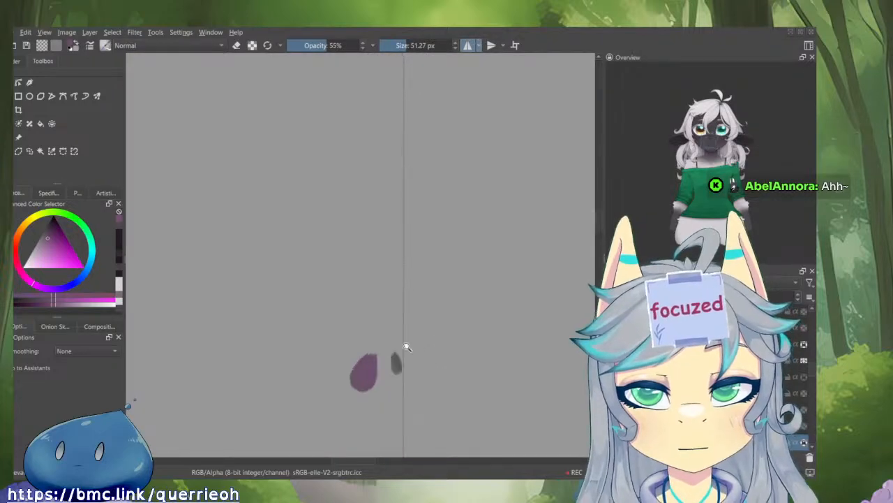
pyautogui.press('i')
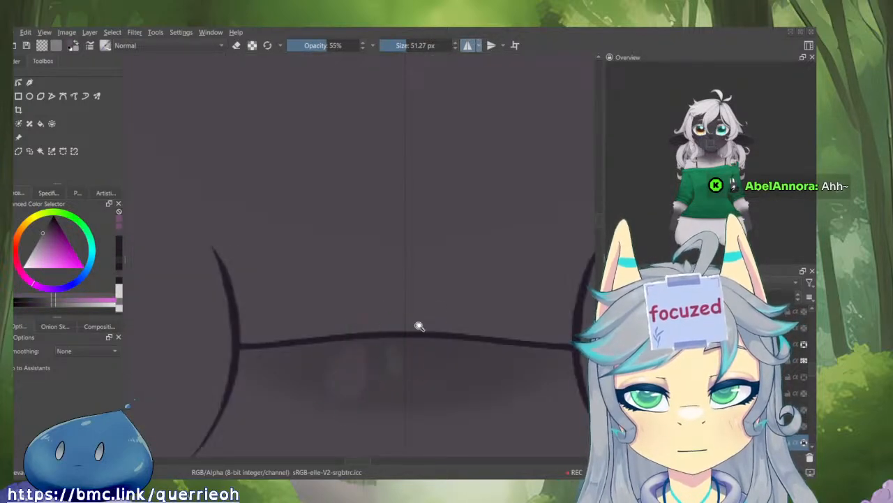
pyautogui.moveTo(418, 325); pyautogui.dragTo(363, 461)
pyautogui.moveTo(427, 346); pyautogui.dragTo(462, 263)
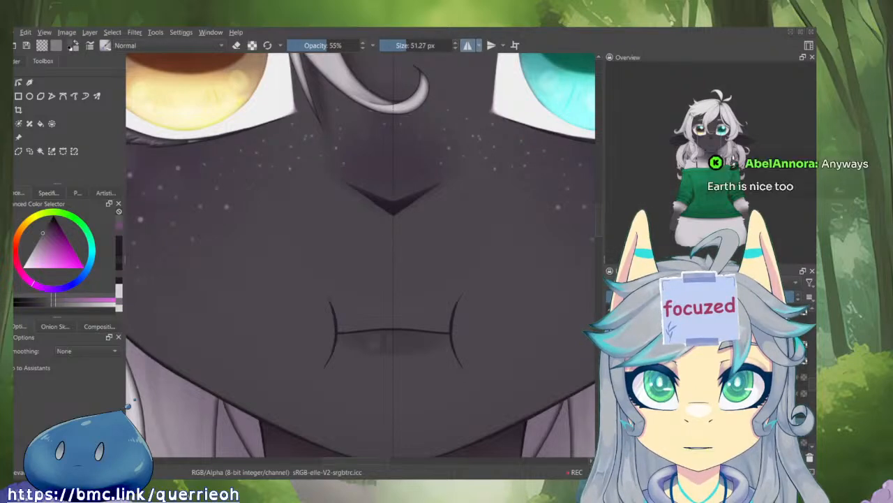
# - Check the retouched lower-lip highlights against the whole face and with their layer isolated
pyautogui.moveTo(534, 377); pyautogui.dragTo(391, 391)
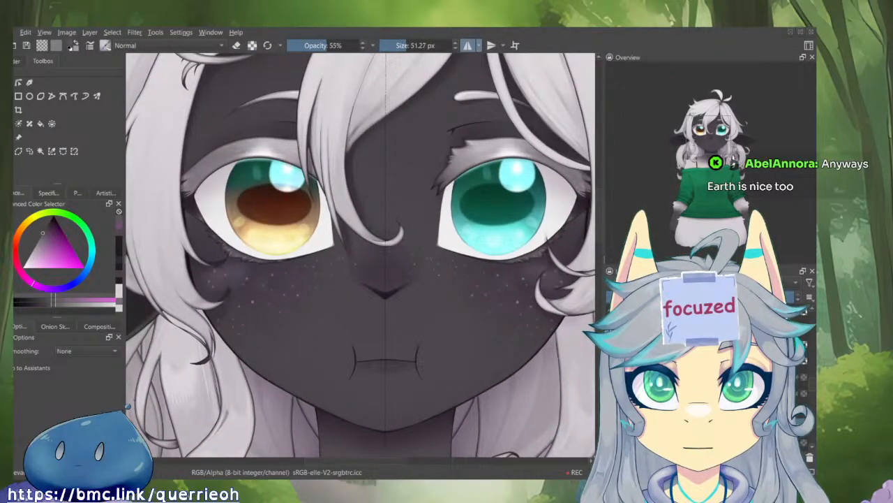
pyautogui.hotkey('shift', 'i')
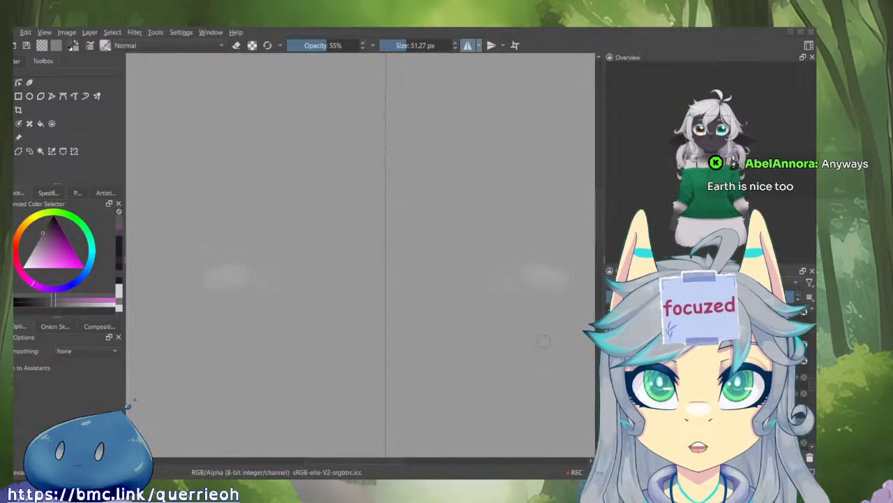
pyautogui.hotkey('shift', 'i')
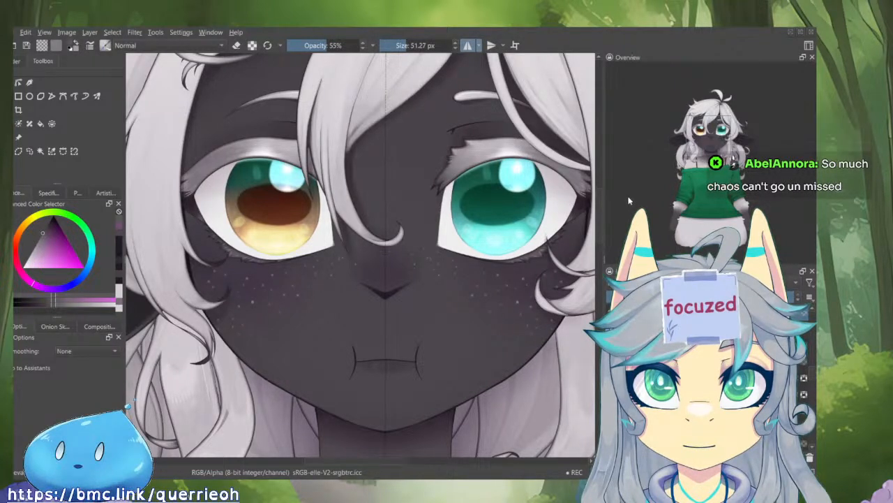
# - Turn off horizontal mirror painting and switch to the solid brush preset at 22.46 px and 100% opacity
pyautogui.click(468, 46)
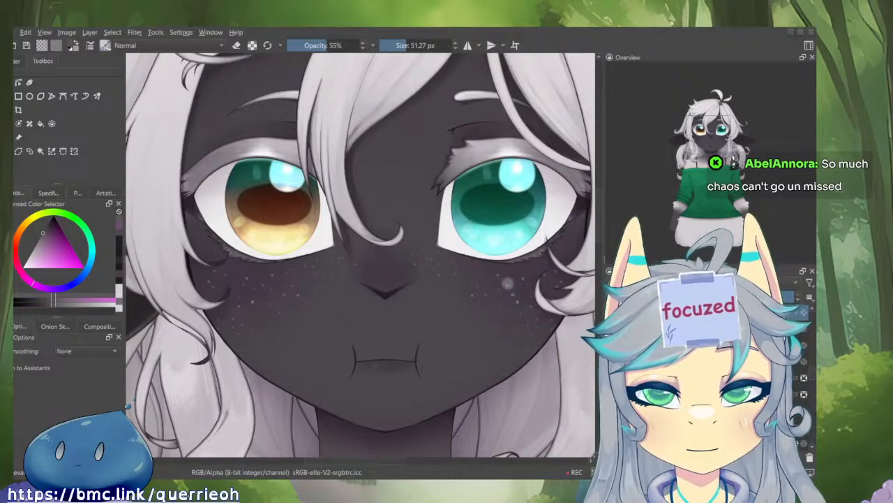
pyautogui.moveTo(508, 286); pyautogui.dragTo(481, 396)
pyautogui.moveTo(527, 320); pyautogui.dragTo(501, 259)
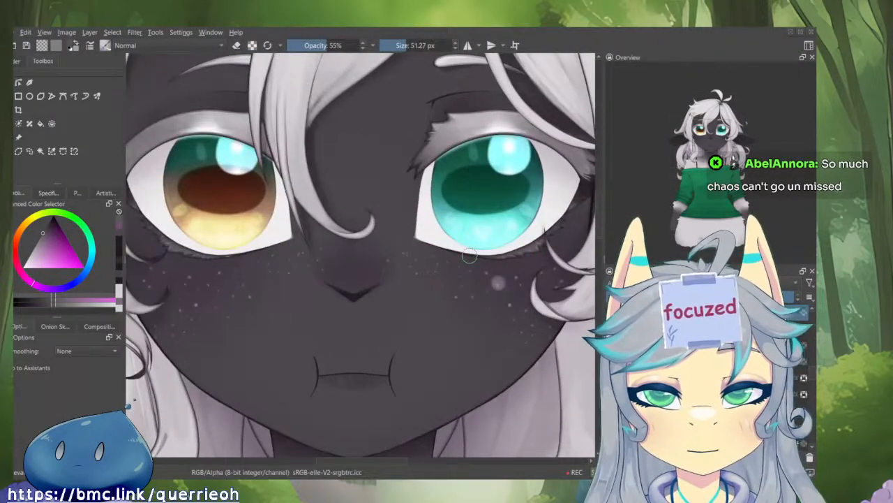
pyautogui.rightClick(253, 271)
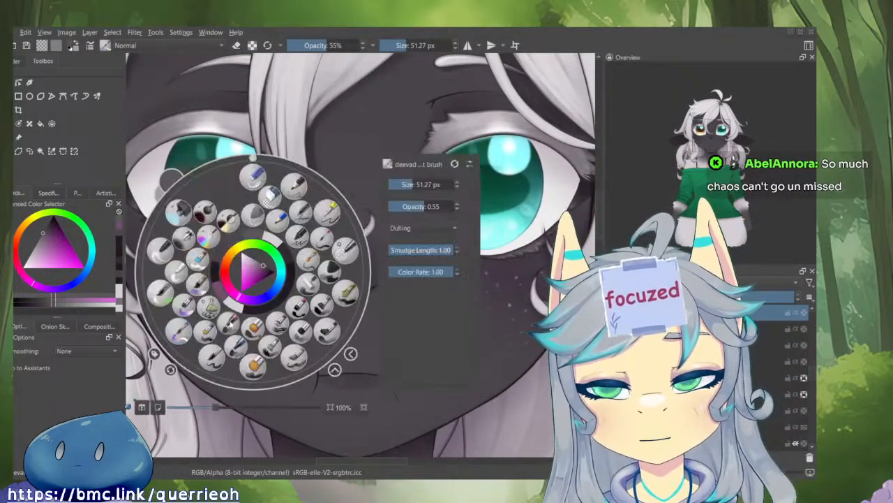
pyautogui.click(212, 357)
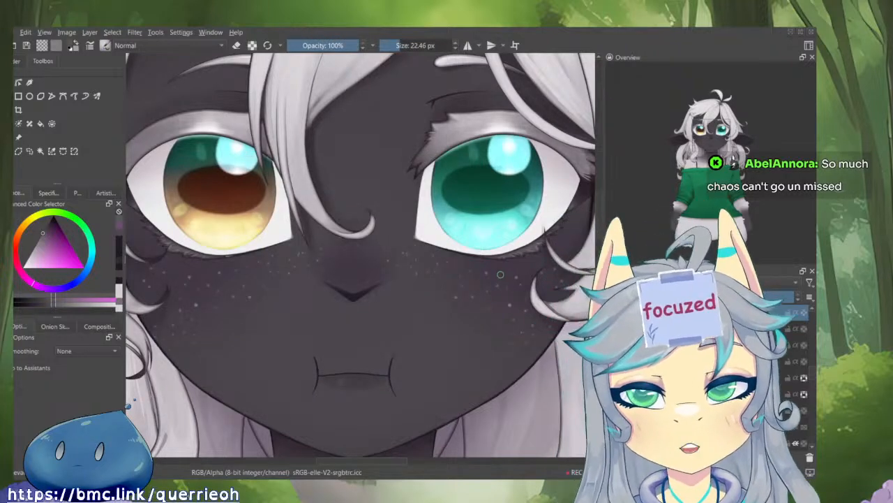
# - Try small light marks on the cheek below the teal eye, check them in the flipped view, and undo the test strokes
pyautogui.moveTo(501, 277); pyautogui.dragTo(507, 281)
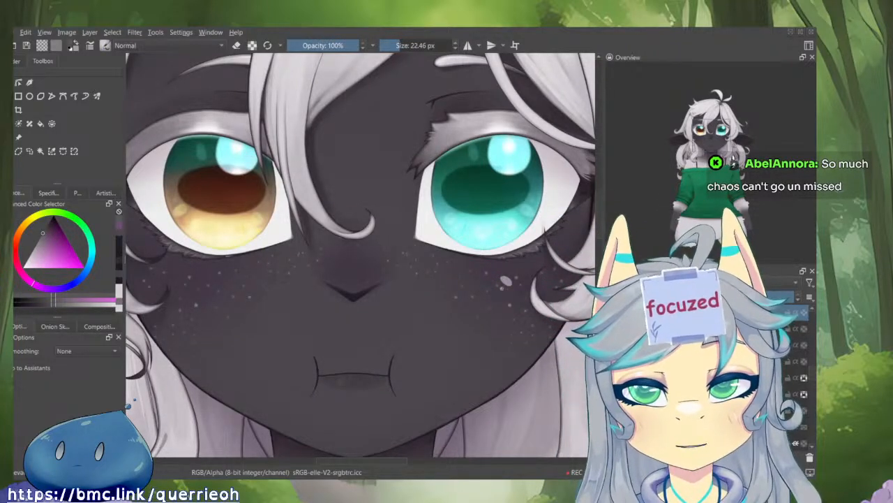
pyautogui.press('2')
pyautogui.press('m')
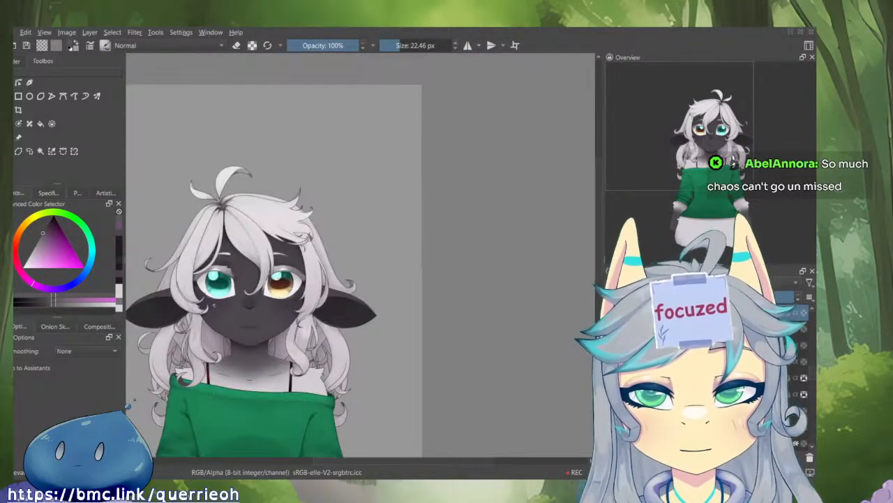
pyautogui.press('m')
pyautogui.press('1')
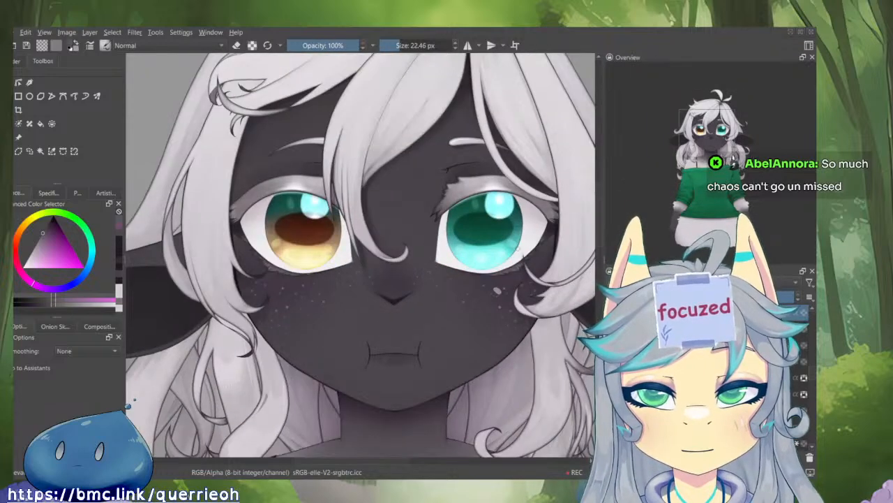
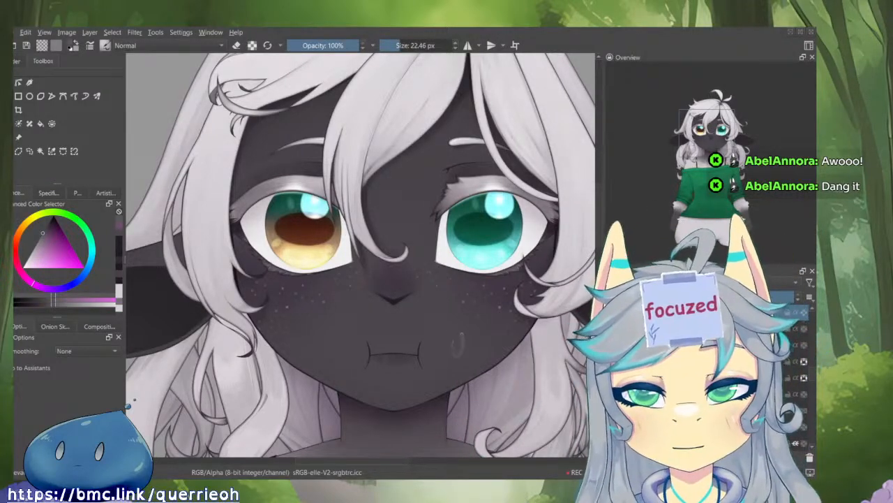
pyautogui.moveTo(460, 335); pyautogui.dragTo(462, 343)
pyautogui.moveTo(516, 286)
pyautogui.mouseDown()
pyautogui.moveTo(531, 317)
pyautogui.moveTo(522, 297)
pyautogui.mouseUp()
pyautogui.hotkey('ctrl', 'z')
pyautogui.hotkey('ctrl', 'z')
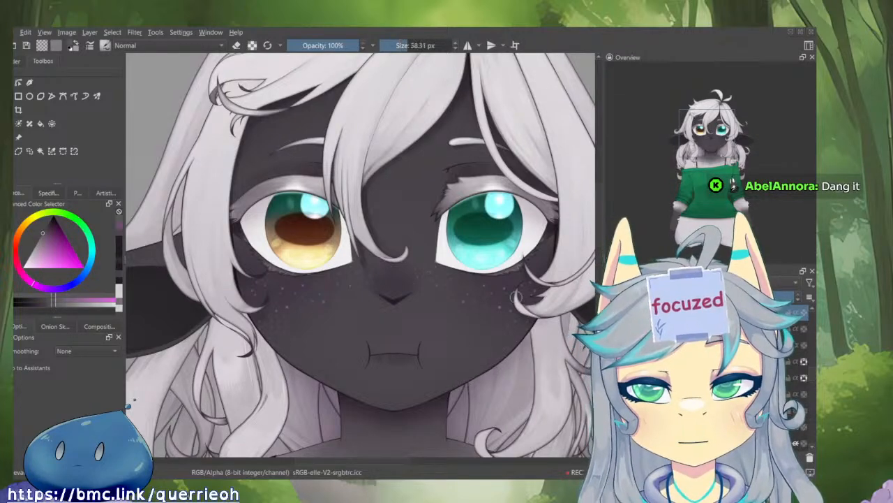
# - Isolate the mouth-corner layer and widen the skin patch on the teal-eye side, painting its outer edge with a 27.86 px brush
pyautogui.hotkey('alt', 'i')
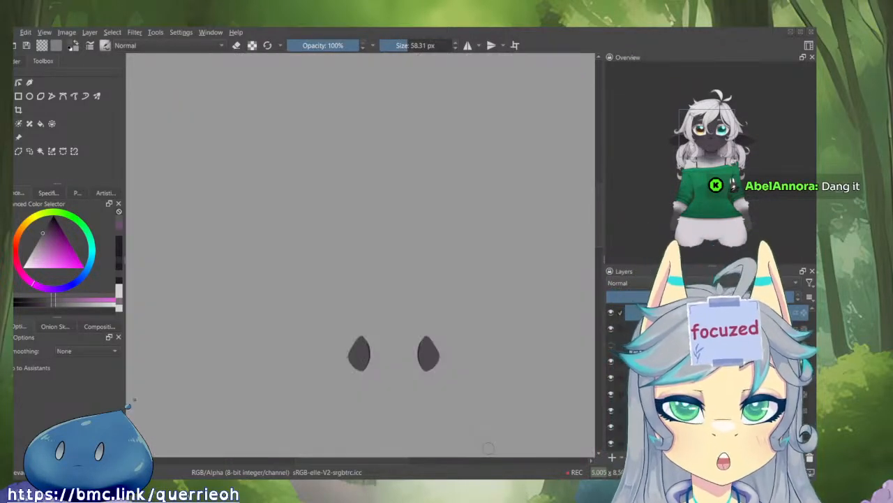
pyautogui.scroll(3, 429, 345)
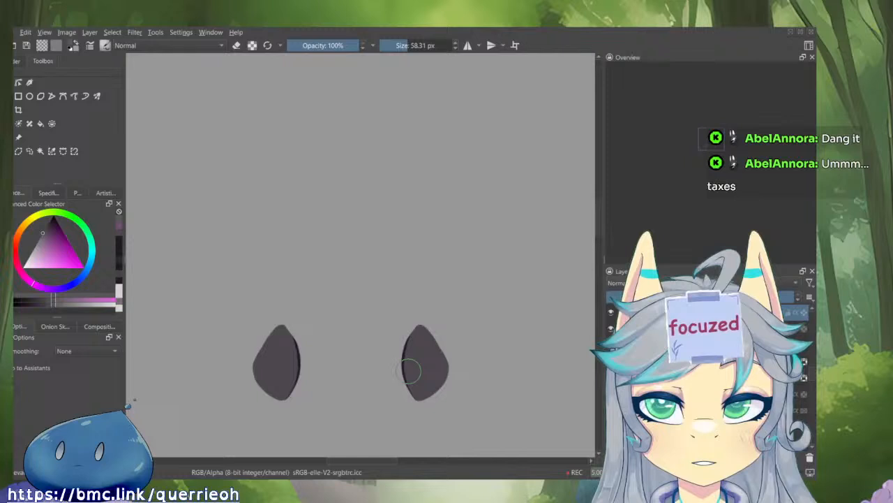
pyautogui.moveTo(443, 339); pyautogui.dragTo(451, 294)
pyautogui.moveTo(418, 355); pyautogui.dragTo(392, 386)
pyautogui.moveTo(424, 327); pyautogui.dragTo(424, 306)
pyautogui.moveTo(399, 279)
pyautogui.mouseDown()
pyautogui.moveTo(437, 304)
pyautogui.moveTo(447, 347)
pyautogui.mouseUp()
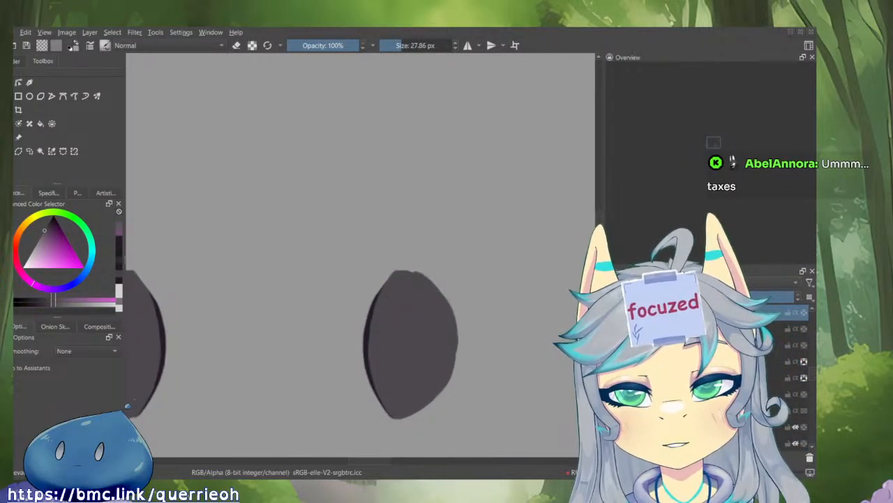
# - Flip and rotate the view, then trim the widened patch's outer edge with the eraser at 19.66 px
pyautogui.press('m')
pyautogui.moveTo(315, 298); pyautogui.dragTo(315, 281)
pyautogui.moveTo(328, 290); pyautogui.dragTo(382, 301)
pyautogui.moveTo(450, 326); pyautogui.dragTo(470, 269)
pyautogui.press('e')
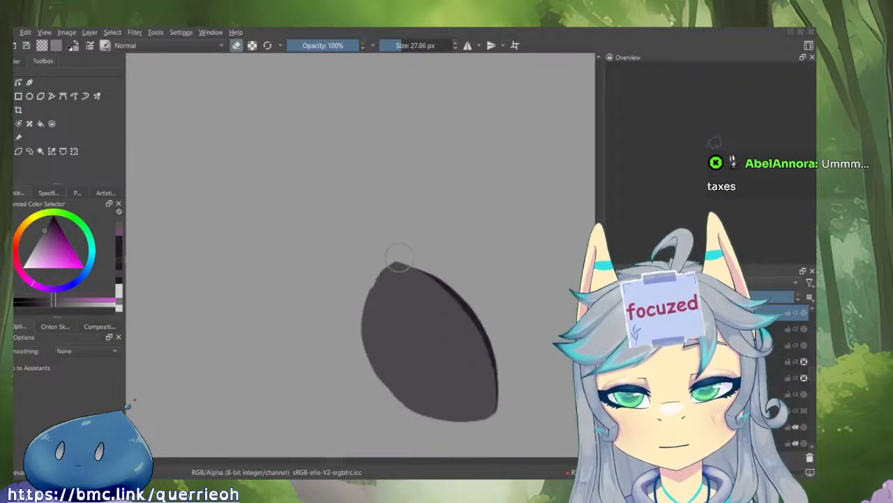
pyautogui.moveTo(399, 257)
pyautogui.mouseDown()
pyautogui.moveTo(391, 257)
pyautogui.moveTo(364, 340)
pyautogui.mouseUp()
pyautogui.hotkey('ctrl', 'z')
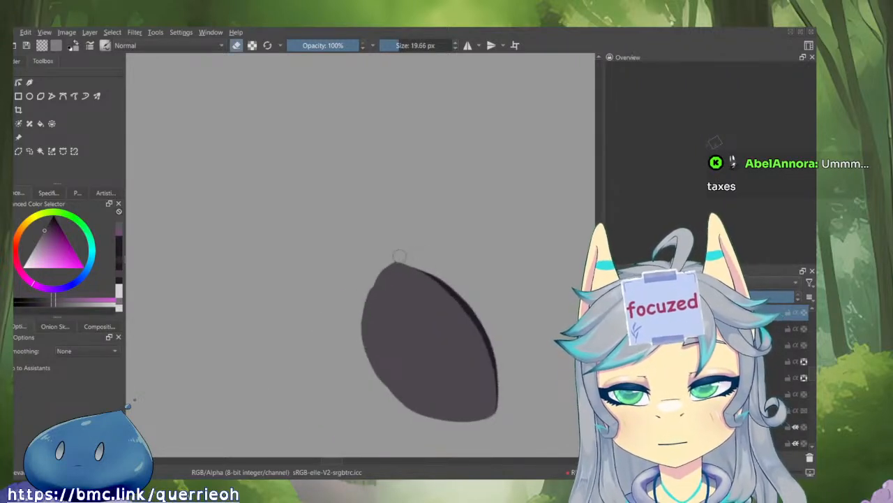
pyautogui.moveTo(401, 255)
pyautogui.mouseDown()
pyautogui.moveTo(379, 271)
pyautogui.moveTo(363, 314)
pyautogui.moveTo(375, 381)
pyautogui.moveTo(399, 416)
pyautogui.mouseUp()
# - Turn horizontal mirror painting back on and smooth the outer edge of the isolated mouth-corner patch with the 19.66 px eraser
pyautogui.scroll(-5, 399, 417)
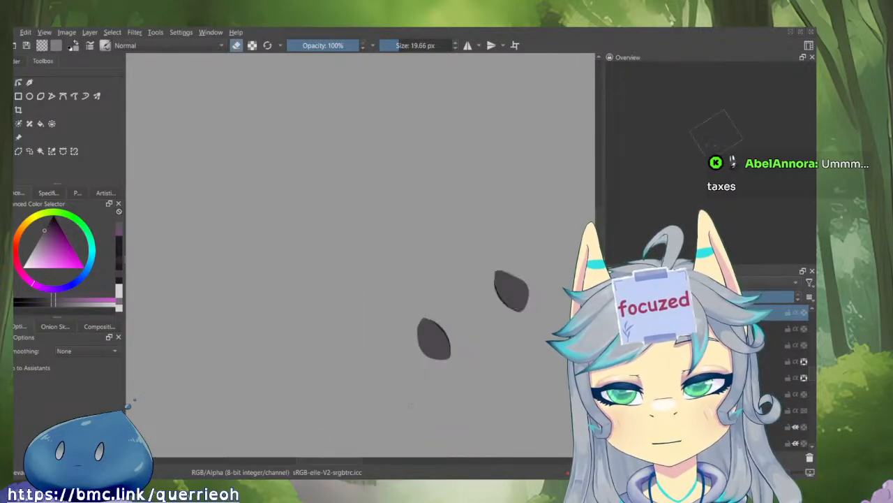
pyautogui.scroll(8, 488, 369)
pyautogui.scroll(-5, 489, 370)
pyautogui.scroll(5, 515, 375)
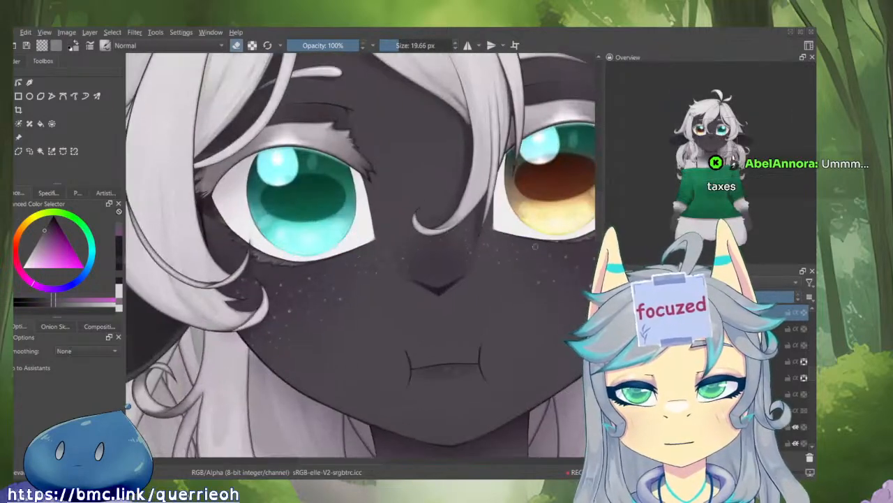
pyautogui.click(468, 46)
pyautogui.hotkey('alt', 'i')
pyautogui.scroll(4, 406, 388)
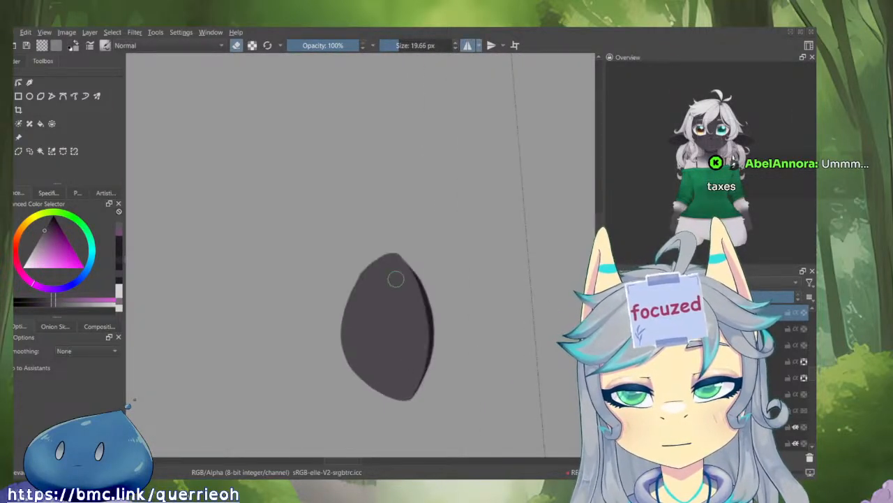
pyautogui.moveTo(394, 259)
pyautogui.mouseDown()
pyautogui.moveTo(350, 293)
pyautogui.moveTo(362, 278)
pyautogui.moveTo(345, 345)
pyautogui.moveTo(349, 301)
pyautogui.moveTo(350, 357)
pyautogui.mouseUp()
# - Paint skin tone along the outer sides of both mouth-corner patches with a 13.86 px brush to round them symmetrically
pyautogui.press('e')
pyautogui.press('[')
pyautogui.moveTo(351, 307); pyautogui.dragTo(347, 355)
pyautogui.moveTo(345, 324); pyautogui.dragTo(370, 378)
pyautogui.moveTo(398, 330)
pyautogui.mouseDown()
pyautogui.moveTo(389, 343)
pyautogui.moveTo(457, 407)
pyautogui.mouseUp()
pyautogui.scroll(4, 475, 318)
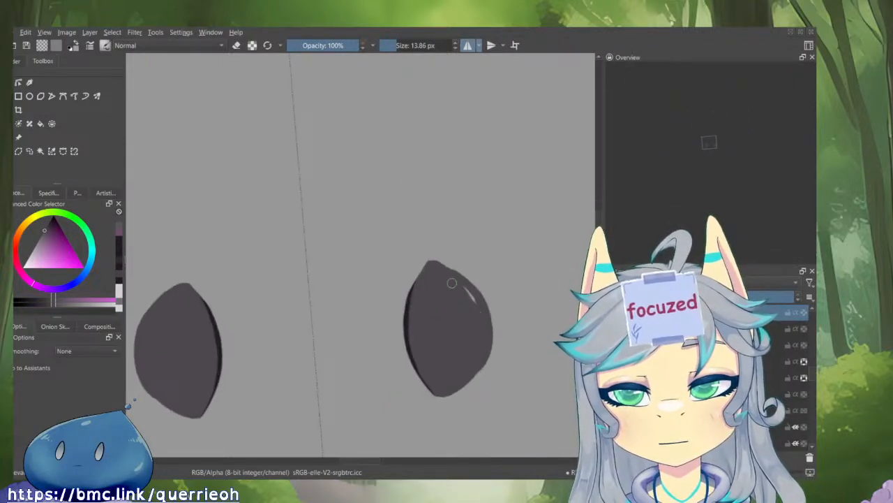
# - Clean the upper outer contour of the mirrored patches with the eraser at 8.47 px
pyautogui.press('m')
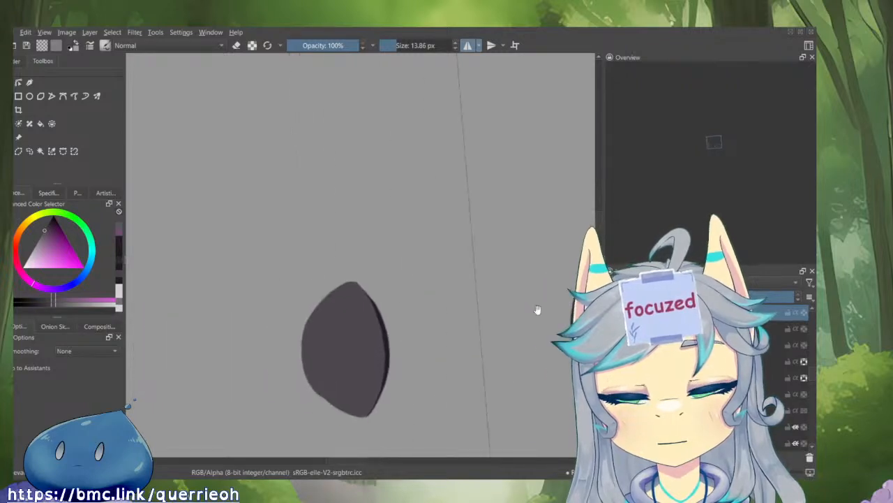
pyautogui.scroll(3, 368, 277)
pyautogui.press('e')
pyautogui.moveTo(377, 303)
pyautogui.mouseDown()
pyautogui.moveTo(340, 279)
pyautogui.moveTo(245, 320)
pyautogui.mouseUp()
pyautogui.moveTo(341, 284); pyautogui.dragTo(283, 308)
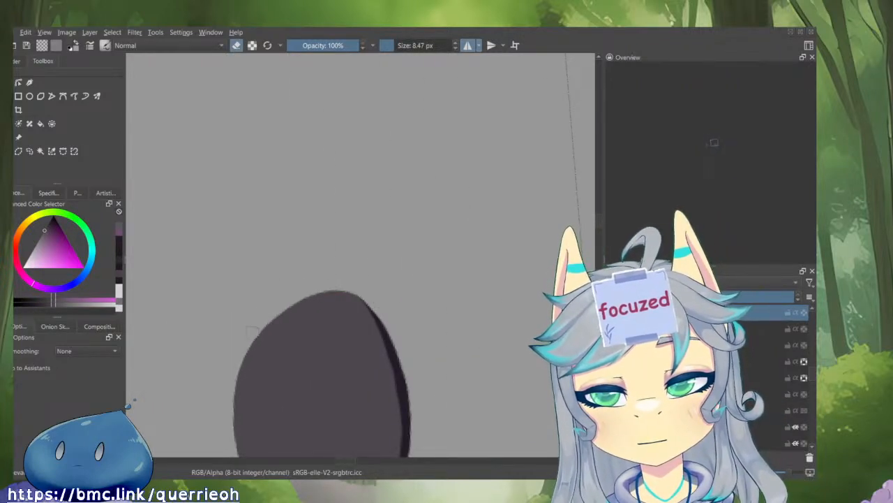
# - Touch up the patches' outer edges with the 8.47 px brush and erase the stray dot above them
pyautogui.press('e')
pyautogui.moveTo(235, 440); pyautogui.dragTo(236, 380)
pyautogui.moveTo(283, 363)
pyautogui.mouseDown()
pyautogui.moveTo(305, 410)
pyautogui.moveTo(284, 404)
pyautogui.mouseUp()
pyautogui.hotkey('ctrl', 'z')
pyautogui.scroll(5, 456, 342)
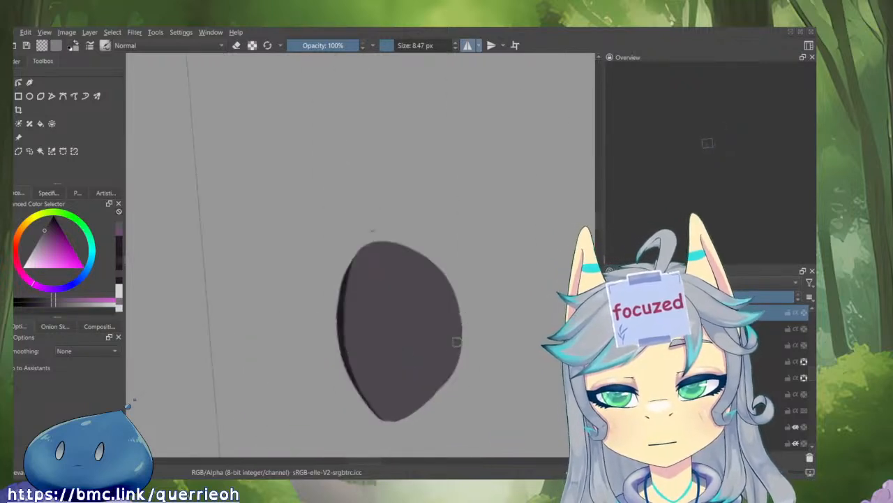
pyautogui.press('e')
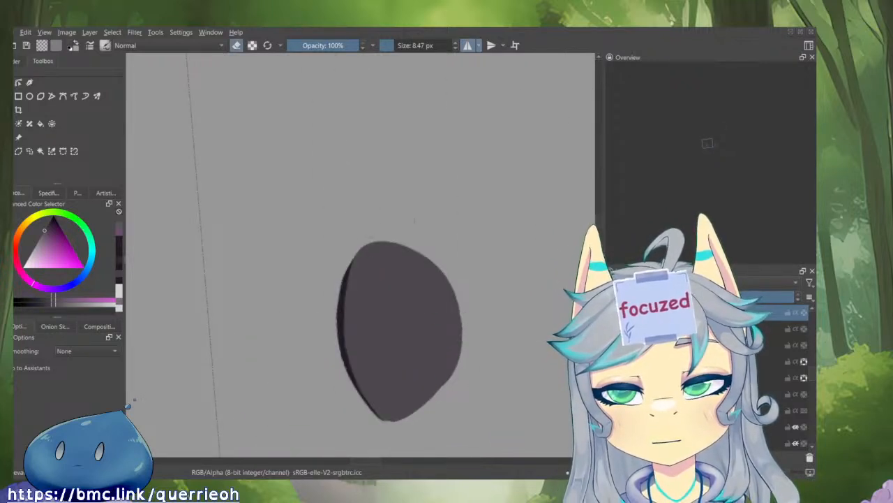
# - Check the reshaped mouth corners on the full character in both normal and flipped views
pyautogui.scroll(-3, 414, 221)
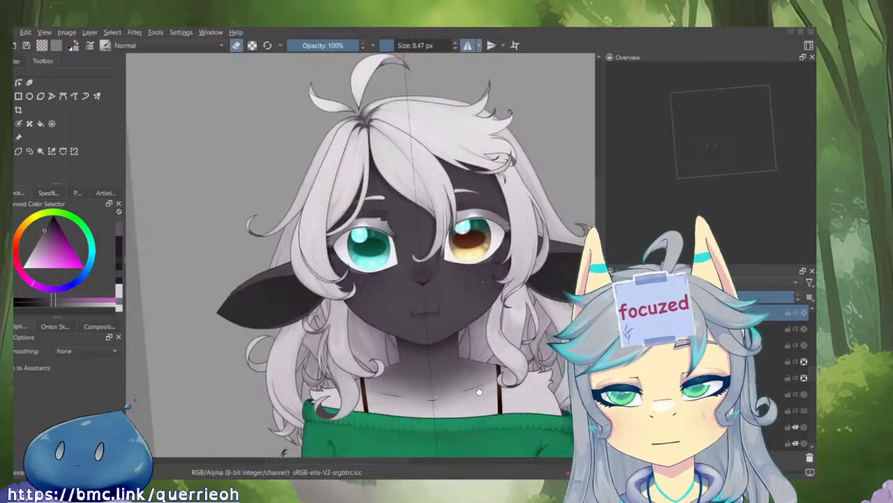
pyautogui.scroll(-3, 408, 418)
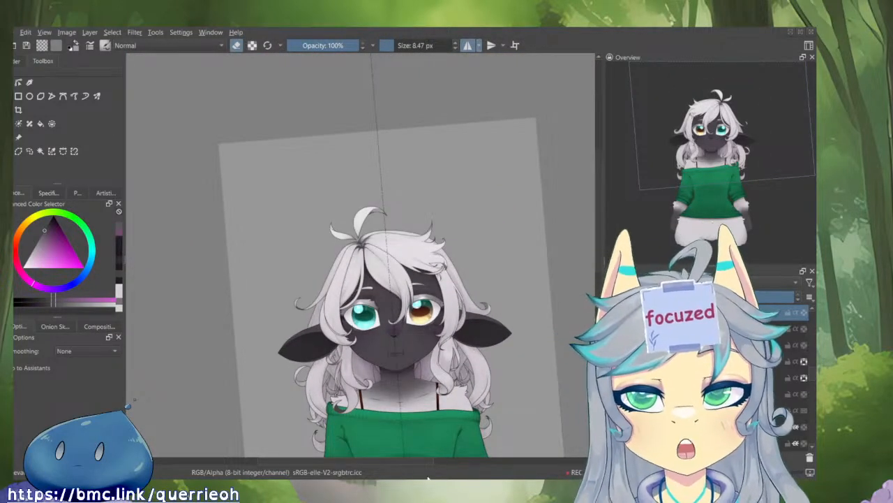
pyautogui.press('m')
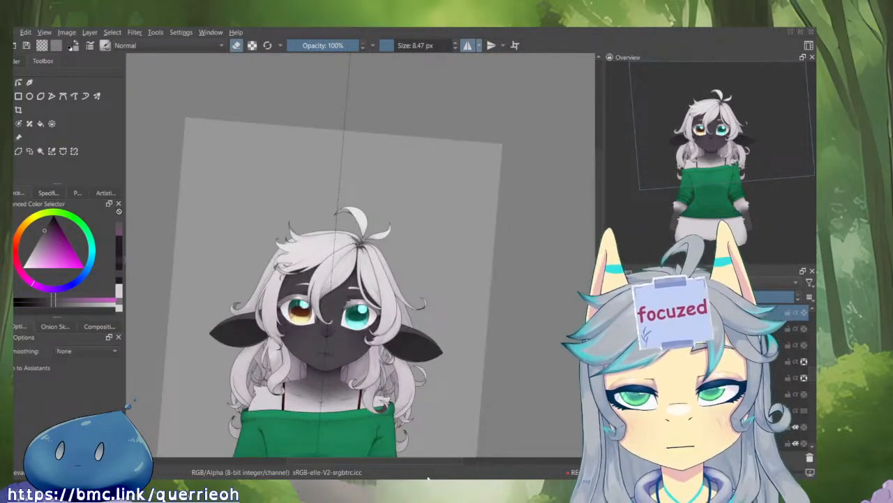
pyautogui.scroll(5, 389, 227)
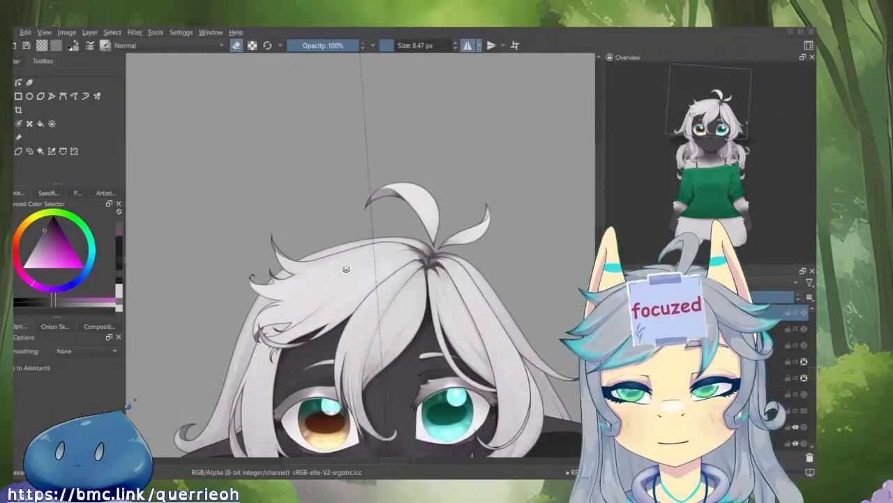
# - Try moving the front bangs strand down over the face with the Transform tool, undo the move, and return to the brush
pyautogui.press('e')
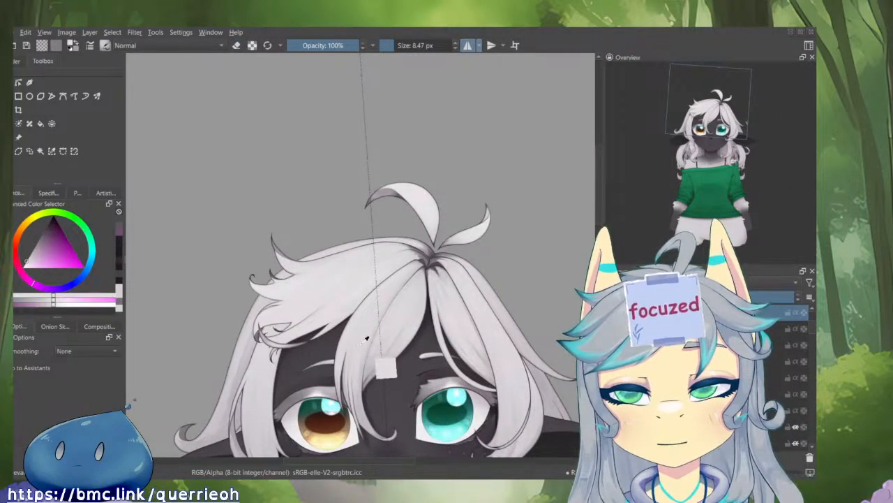
pyautogui.hotkey('ctrl', 't')
pyautogui.moveTo(342, 314); pyautogui.dragTo(347, 413)
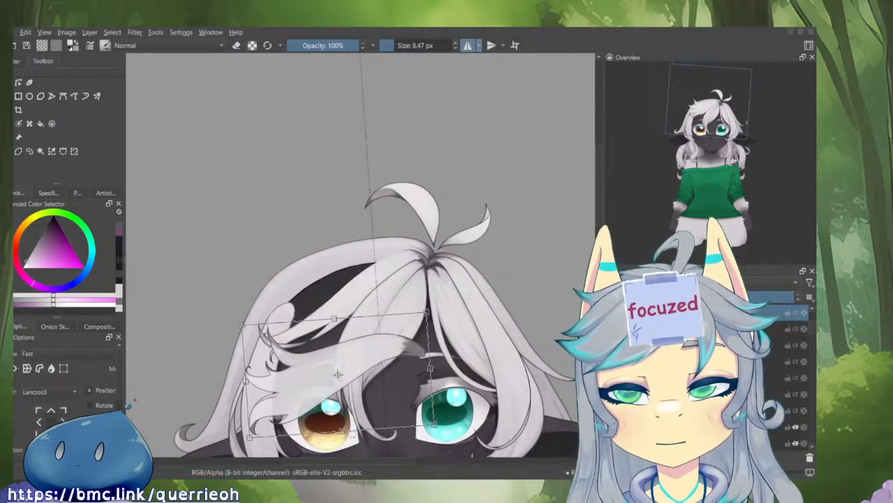
pyautogui.hotkey('ctrl', 'z')
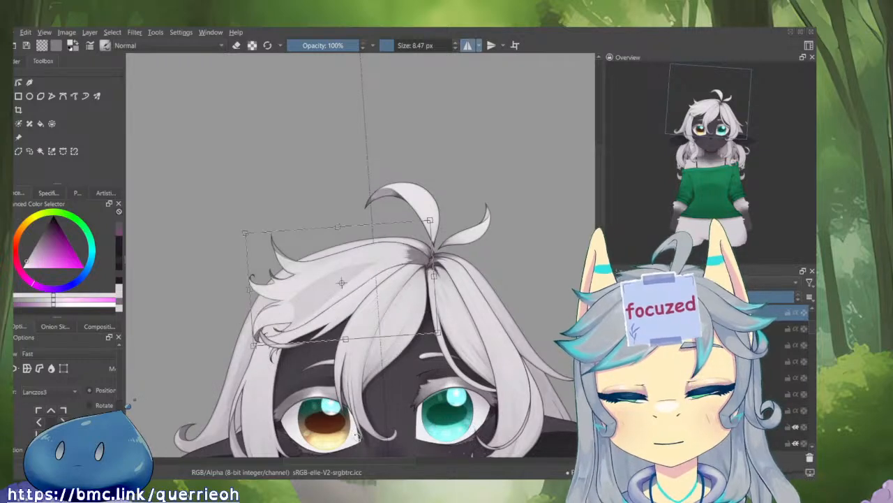
pyautogui.press('1')
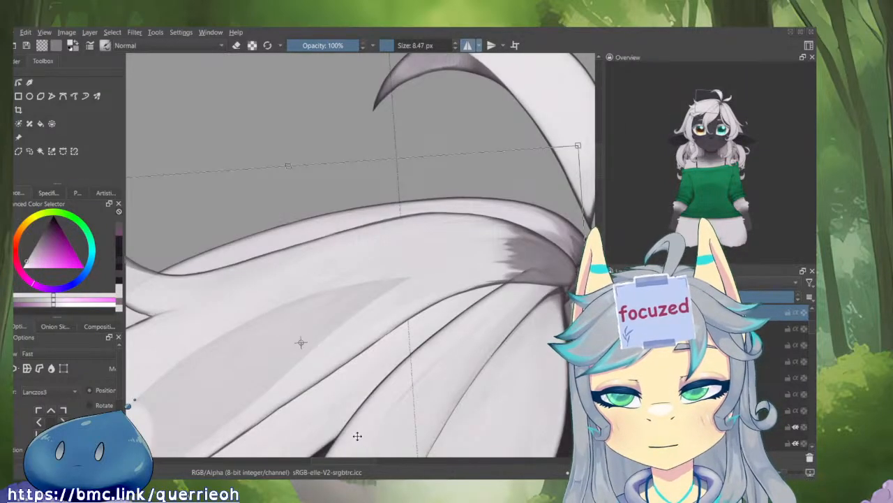
pyautogui.press('Return')
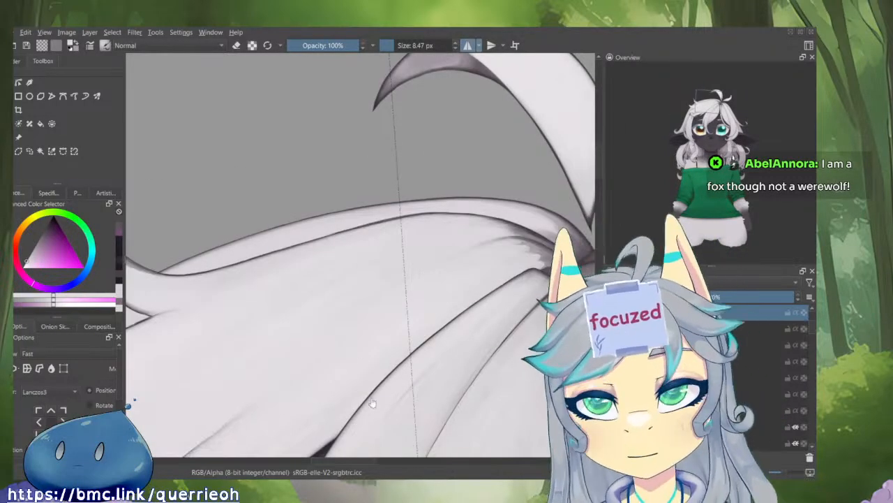
pyautogui.press('b')
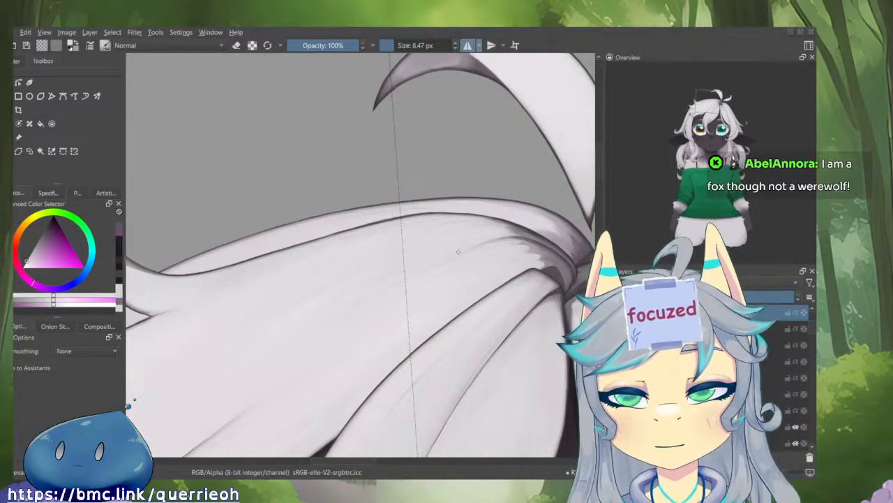
# - Try moving the large swept bangs strand down over the face with the Transform tool
pyautogui.hotkey('ctrl', 'r')
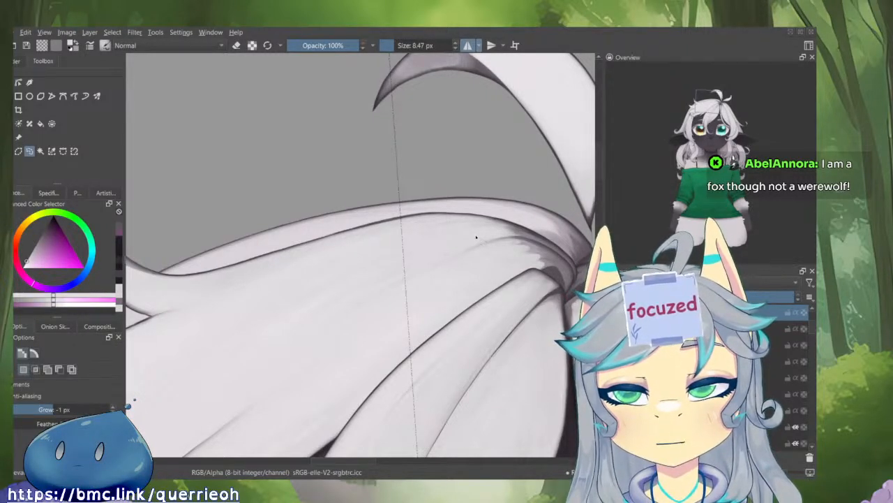
pyautogui.hotkey('ctrl', 't')
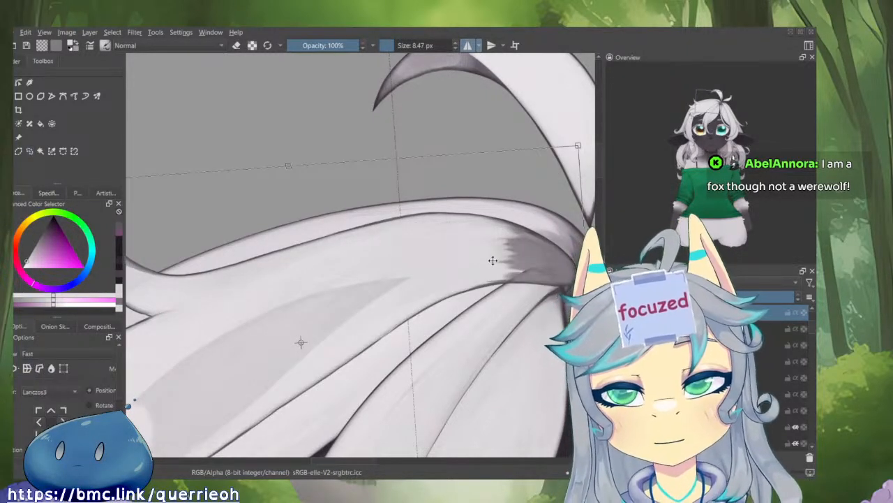
pyautogui.moveTo(493, 260); pyautogui.dragTo(509, 378)
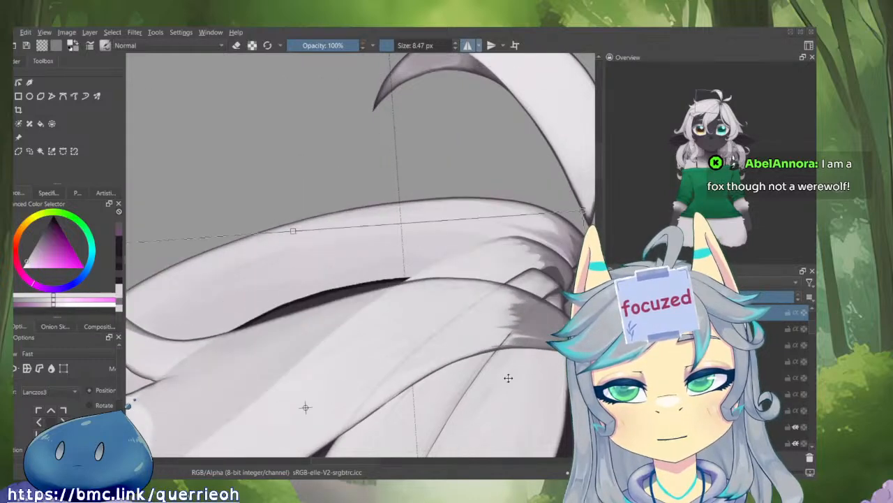
# - Isolate the swept bangs strand and paint grey shading along the lower edge of its dark root with a 55% opacity brush at 16.25 px
pyautogui.press('-')
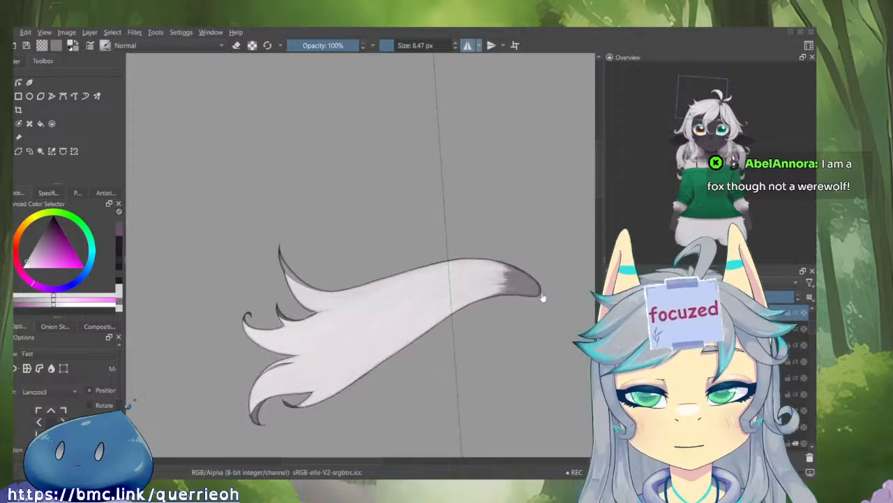
pyautogui.press('+')
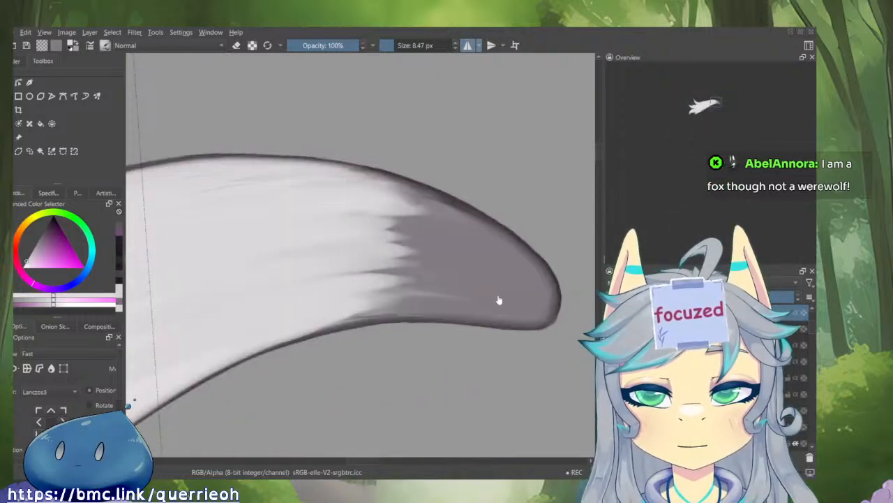
pyautogui.press('b')
pyautogui.press('4')
pyautogui.press('4')
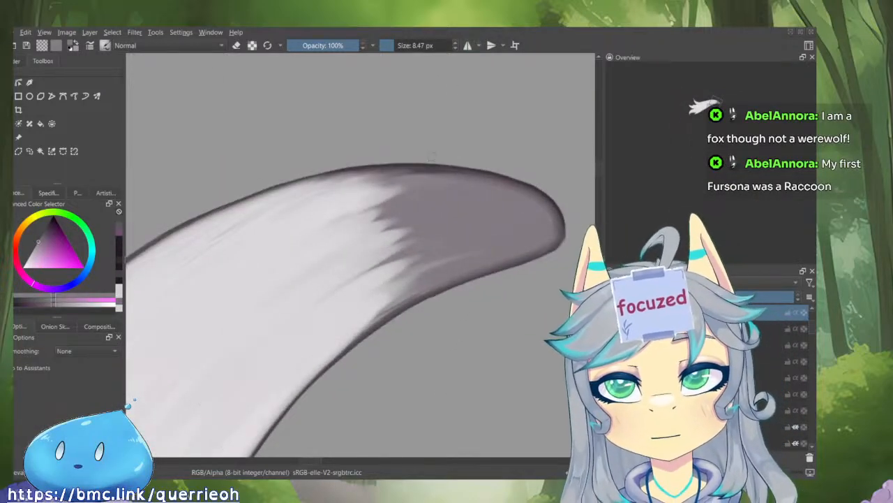
pyautogui.rightClick(359, 252)
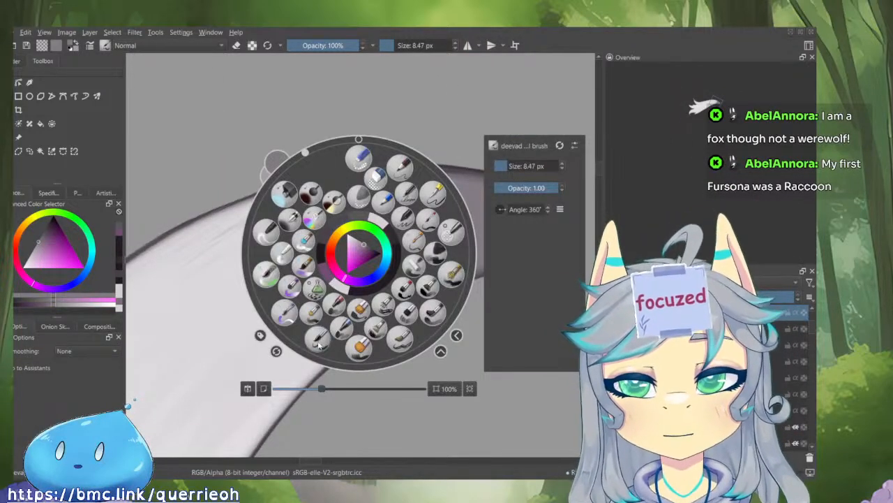
pyautogui.click(309, 310)
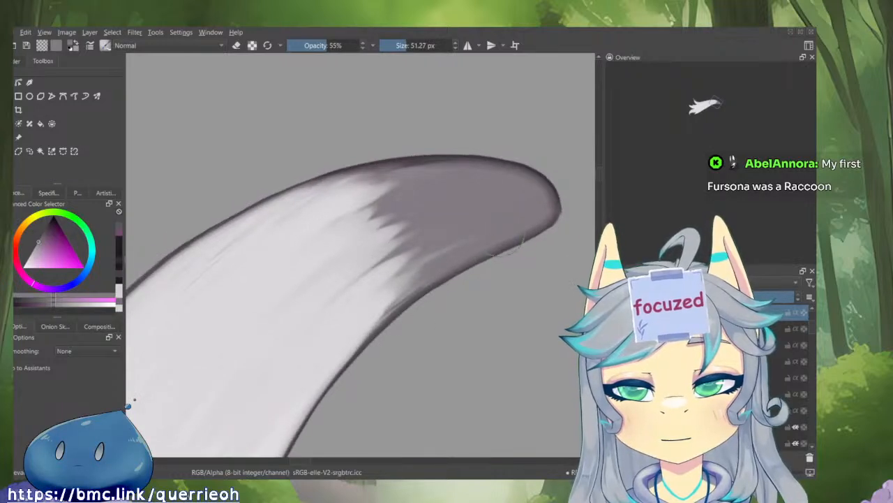
pyautogui.moveTo(515, 225); pyautogui.dragTo(480, 226)
pyautogui.moveTo(439, 252); pyautogui.dragTo(382, 295)
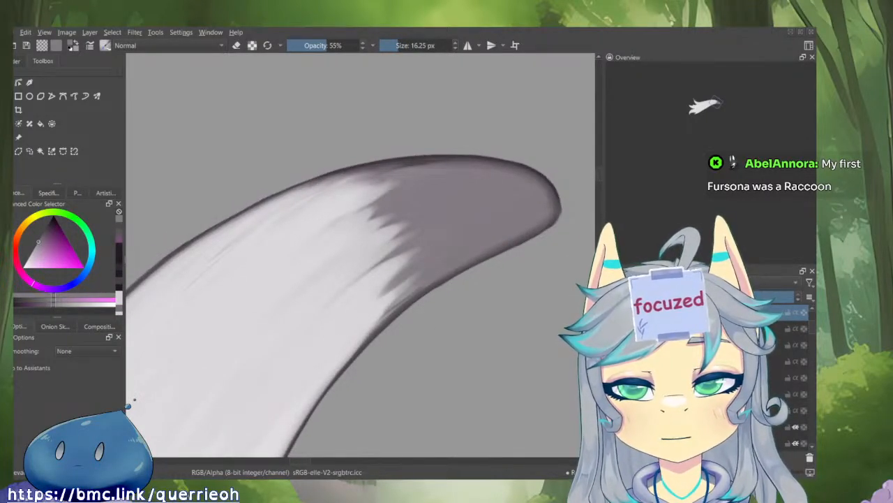
# - Sample the strand's light tones and paint pale streaks blending into both sides of its dark root
pyautogui.keyDown('ctrl'); pyautogui.click(351, 335); pyautogui.keyUp('ctrl')
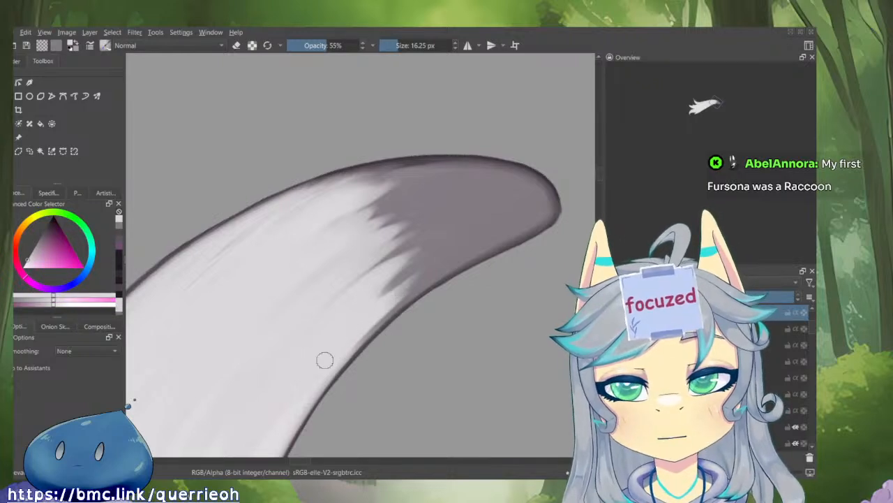
pyautogui.moveTo(381, 291); pyautogui.dragTo(413, 260)
pyautogui.moveTo(426, 297)
pyautogui.mouseDown()
pyautogui.moveTo(428, 389)
pyautogui.moveTo(460, 366)
pyautogui.mouseUp()
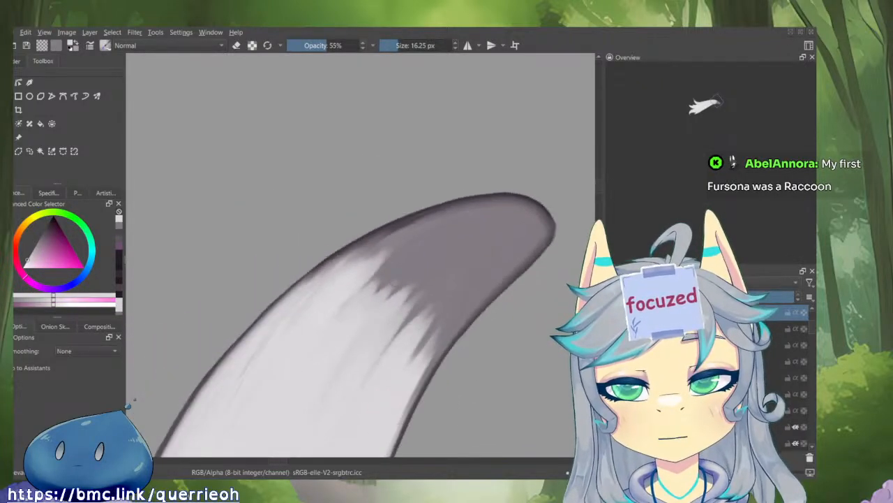
pyautogui.keyDown('ctrl'); pyautogui.click(367, 269); pyautogui.keyUp('ctrl')
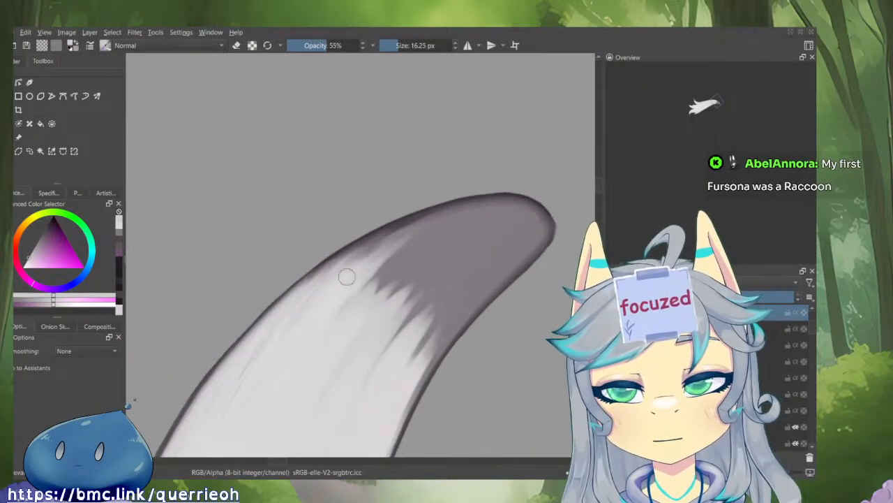
pyautogui.moveTo(382, 283)
pyautogui.mouseDown()
pyautogui.moveTo(434, 238)
pyautogui.moveTo(406, 270)
pyautogui.moveTo(409, 256)
pyautogui.moveTo(432, 246)
pyautogui.moveTo(414, 265)
pyautogui.moveTo(440, 252)
pyautogui.moveTo(384, 421)
pyautogui.moveTo(439, 376)
pyautogui.moveTo(451, 340)
pyautogui.mouseUp()
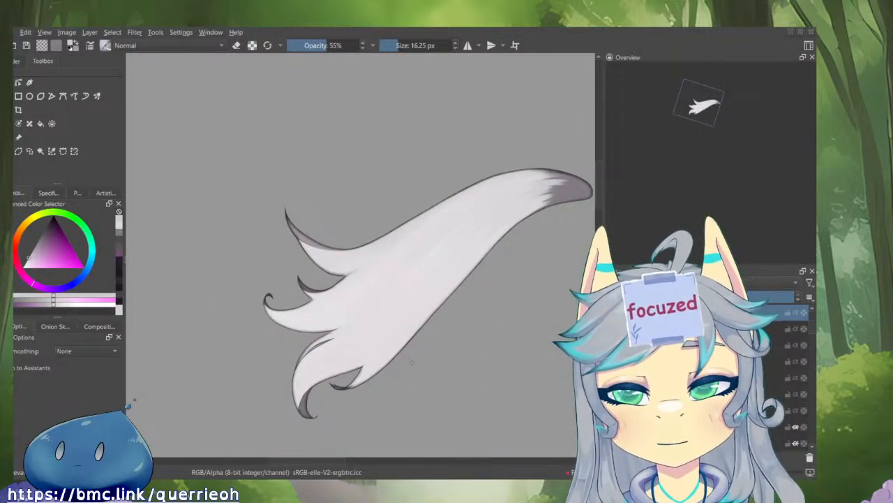
# - Compare the strand with the full character, isolate it again, and smooth its body shading with the brush at 30.45 px
pyautogui.press('5')
pyautogui.moveTo(416, 361); pyautogui.dragTo(351, 427)
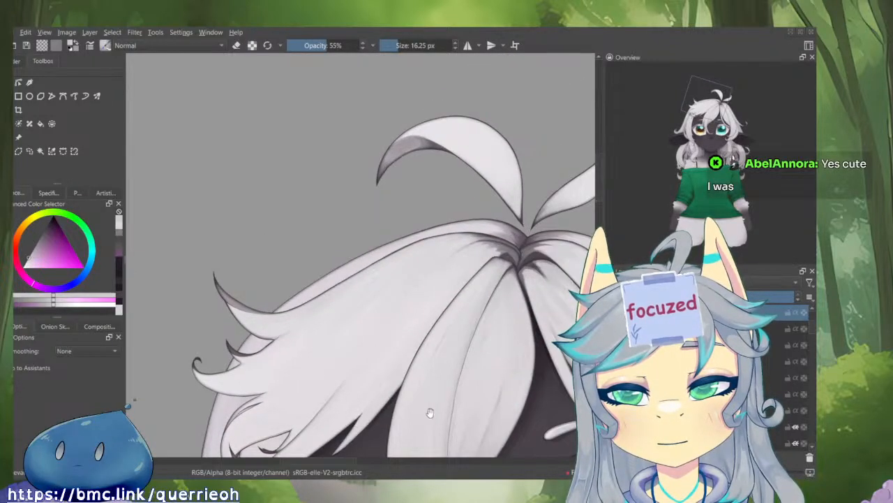
pyautogui.scroll(5, 409, 313)
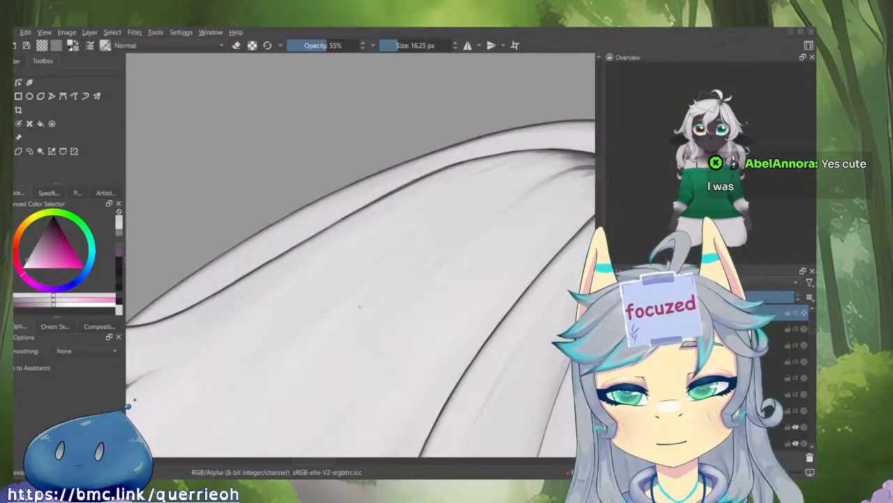
pyautogui.scroll(-4, 296, 361)
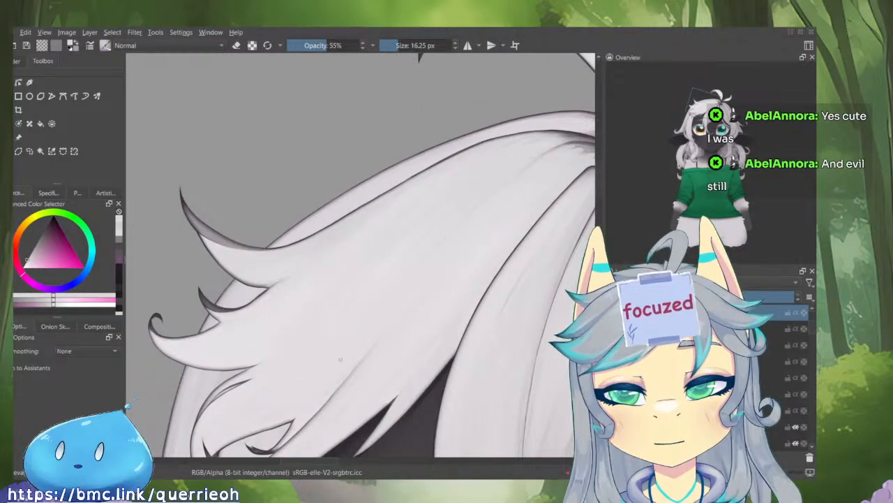
pyautogui.press('i')
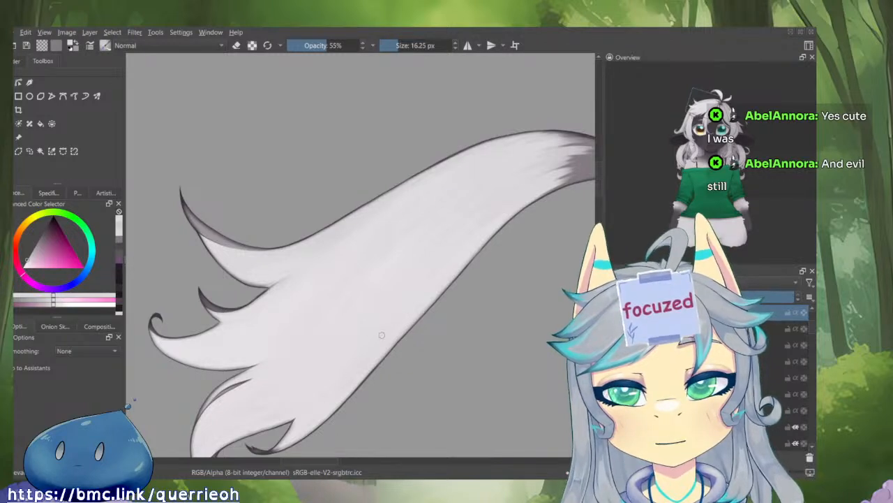
pyautogui.press(']')
pyautogui.press(']')
pyautogui.press(']')
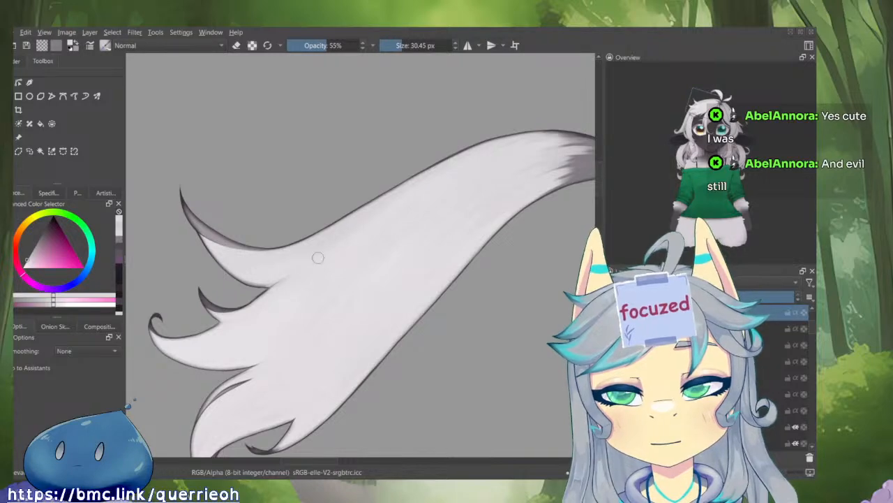
pyautogui.moveTo(420, 194); pyautogui.dragTo(438, 409)
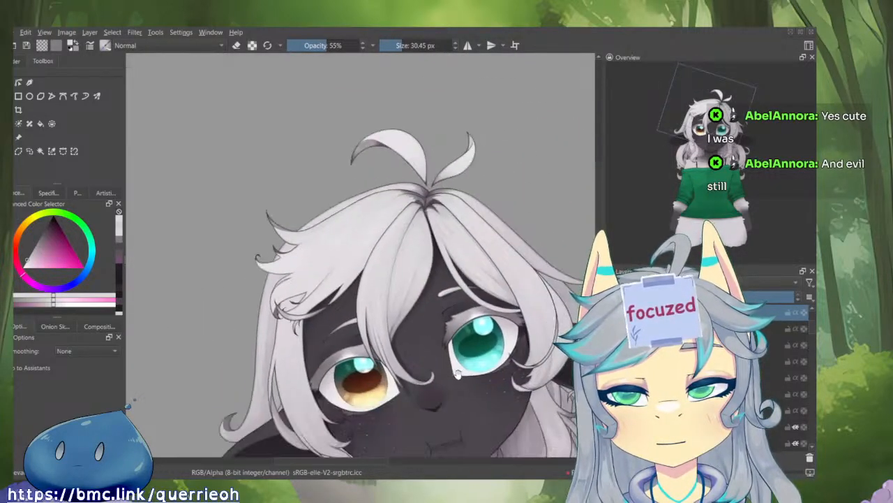
# - Select the back hair strand behind the bangs on the teal-eye side and paint sampled light streaks along it at 30.45 px
pyautogui.moveTo(395, 278); pyautogui.dragTo(442, 214)
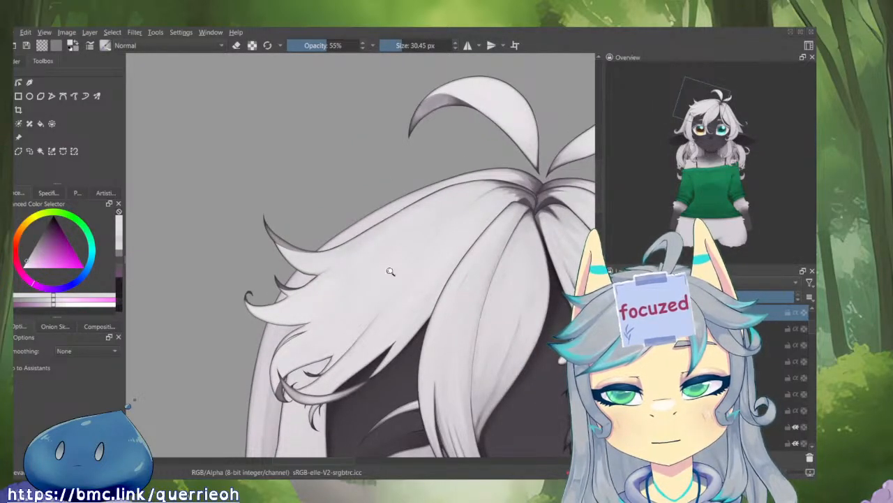
pyautogui.moveTo(390, 272); pyautogui.dragTo(246, 467)
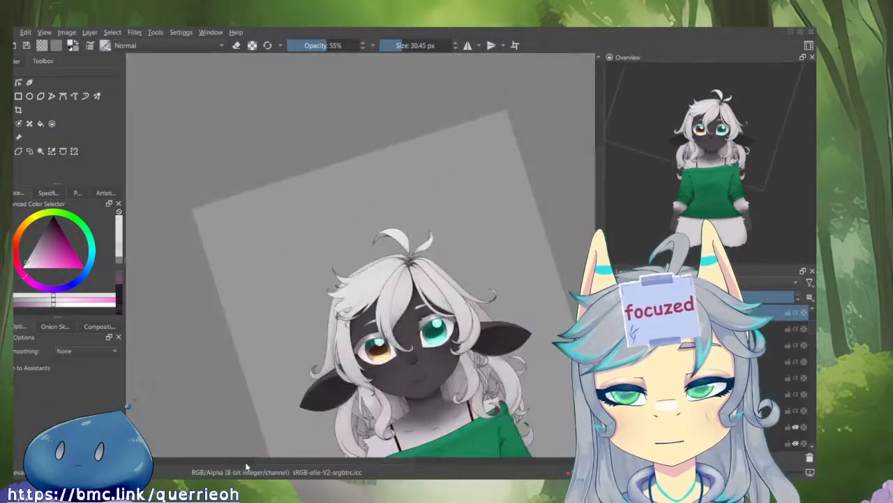
pyautogui.moveTo(502, 395)
pyautogui.mouseDown()
pyautogui.moveTo(473, 421)
pyautogui.moveTo(481, 370)
pyautogui.mouseUp()
pyautogui.moveTo(460, 230); pyautogui.dragTo(461, 149)
pyautogui.click(478, 289)
pyautogui.keyDown('ctrl'); pyautogui.click(460, 311); pyautogui.keyUp('ctrl')
pyautogui.moveTo(463, 308); pyautogui.dragTo(470, 287)
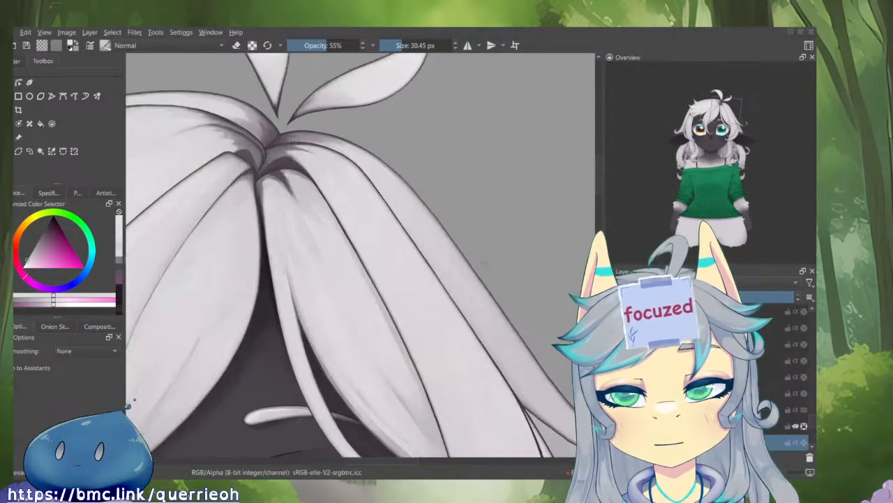
pyautogui.press('i')
pyautogui.press('i')
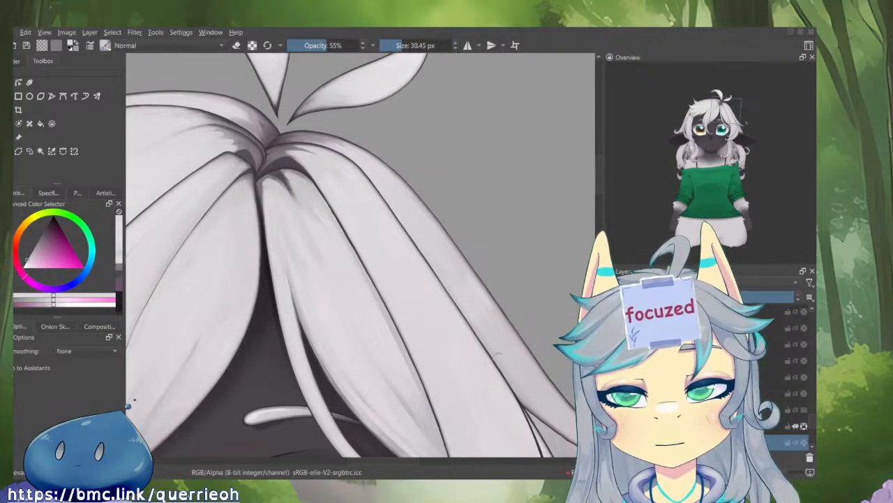
pyautogui.press('i')
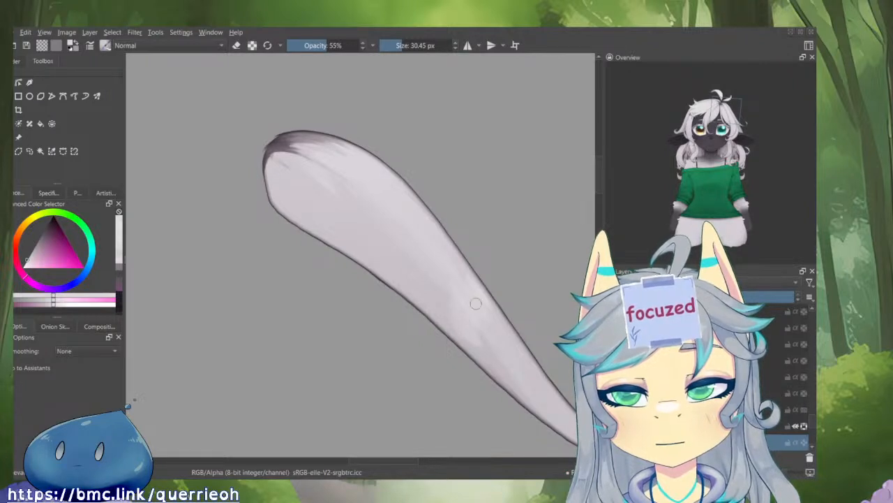
# - Refine the isolated back strand's light streaks with the brush at 17.38 px and return to the full character
pyautogui.press('[')
pyautogui.press('[')
pyautogui.press('[')
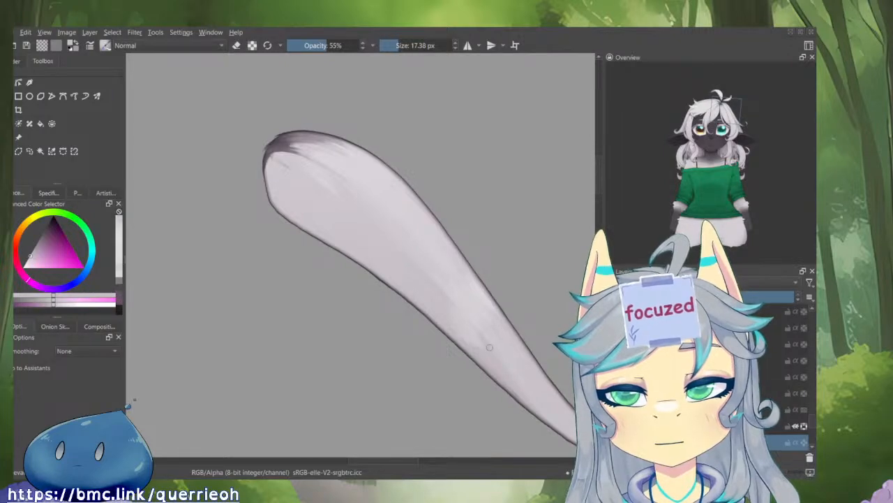
pyautogui.moveTo(478, 301); pyautogui.dragTo(487, 431)
pyautogui.press('i')
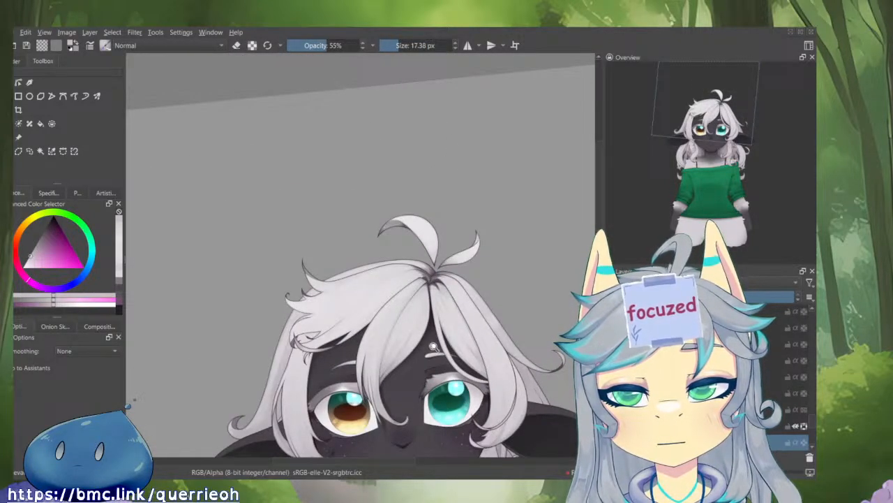
# - Paint fine pale highlights on the outer back strand on the amber-eye side with the 17.38 px brush
pyautogui.scroll(8, 324, 368)
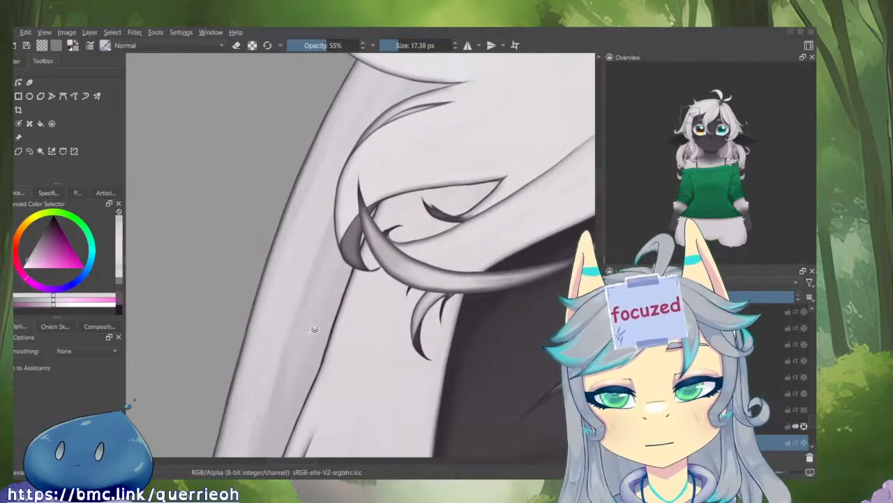
pyautogui.scroll(4, 343, 346)
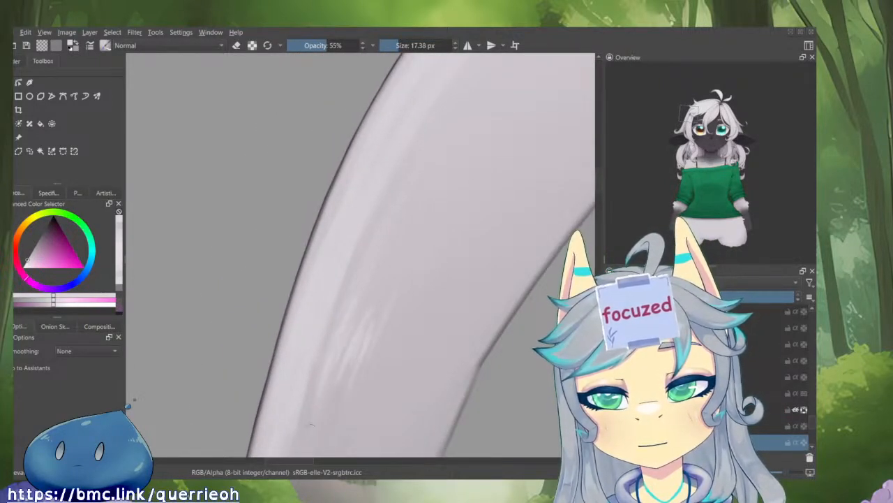
pyautogui.scroll(-3, 352, 294)
pyautogui.moveTo(360, 295)
pyautogui.mouseDown()
pyautogui.moveTo(325, 378)
pyautogui.moveTo(342, 375)
pyautogui.mouseUp()
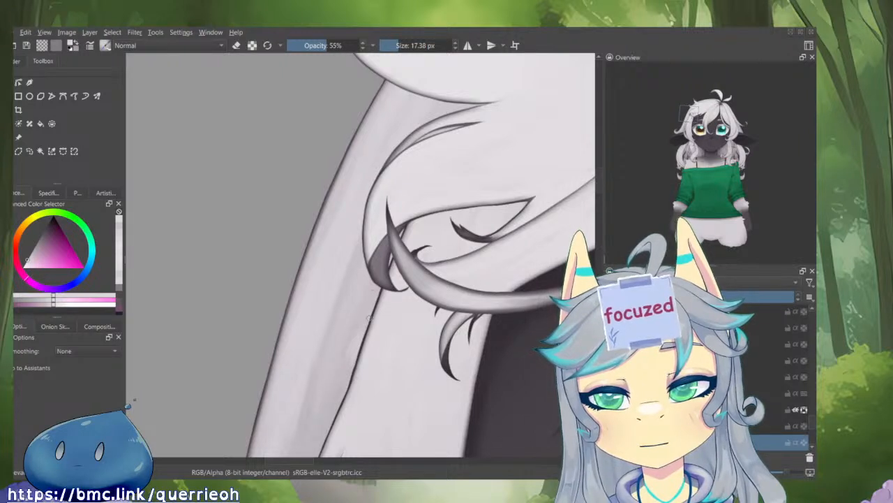
pyautogui.moveTo(370, 301); pyautogui.dragTo(339, 372)
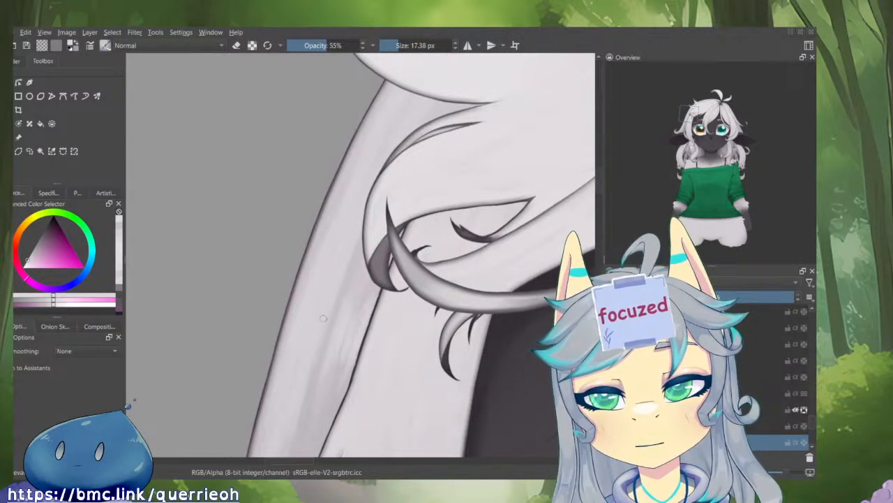
pyautogui.scroll(-5, 286, 438)
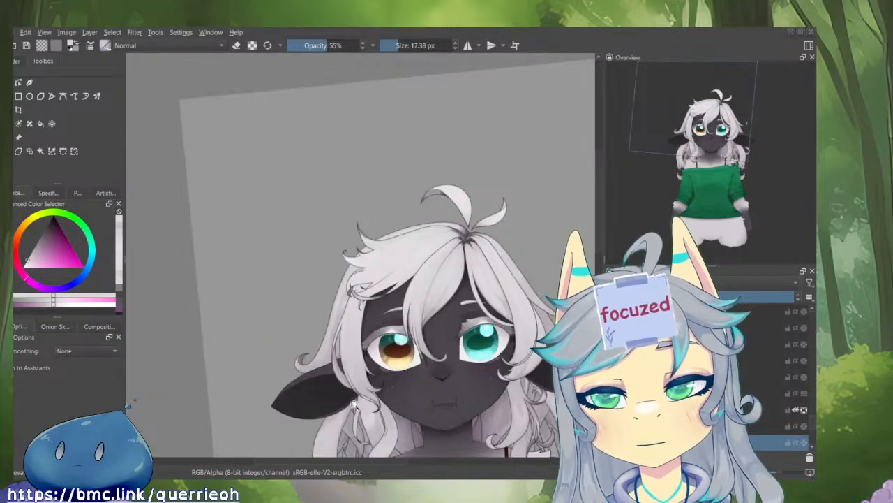
# - Extend the outer back strand's highlights with a sampled hair tone and check them isolated and on the full character
pyautogui.scroll(5, 399, 200)
pyautogui.keyDown('ctrl'); pyautogui.click(419, 226); pyautogui.keyUp('ctrl')
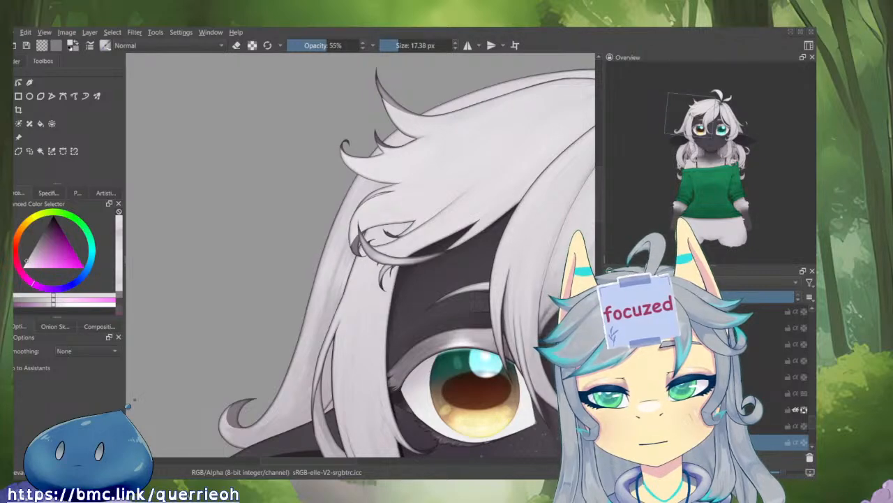
pyautogui.scroll(-7, 423, 291)
pyautogui.scroll(7, 379, 300)
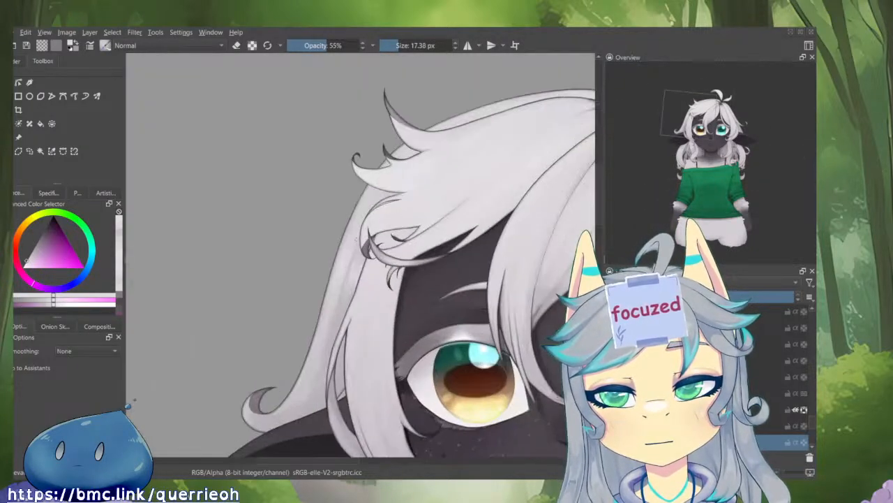
pyautogui.press('i')
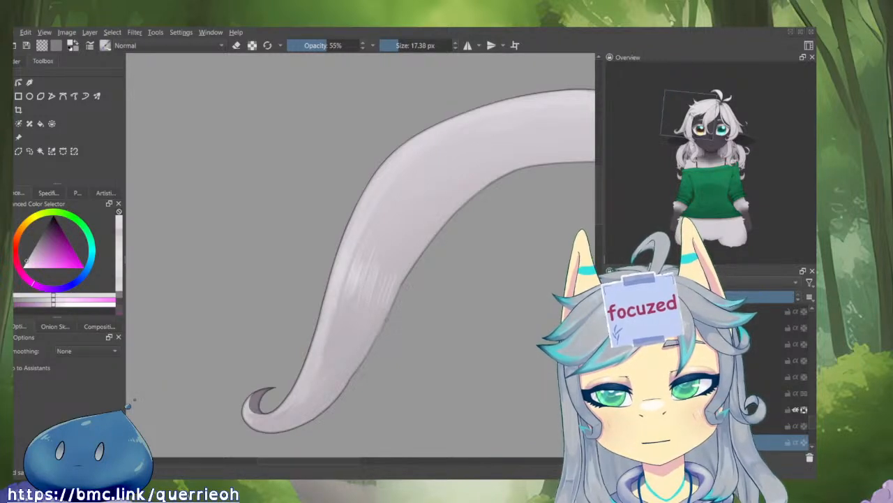
pyautogui.scroll(-4, 384, 377)
pyautogui.scroll(5, 498, 310)
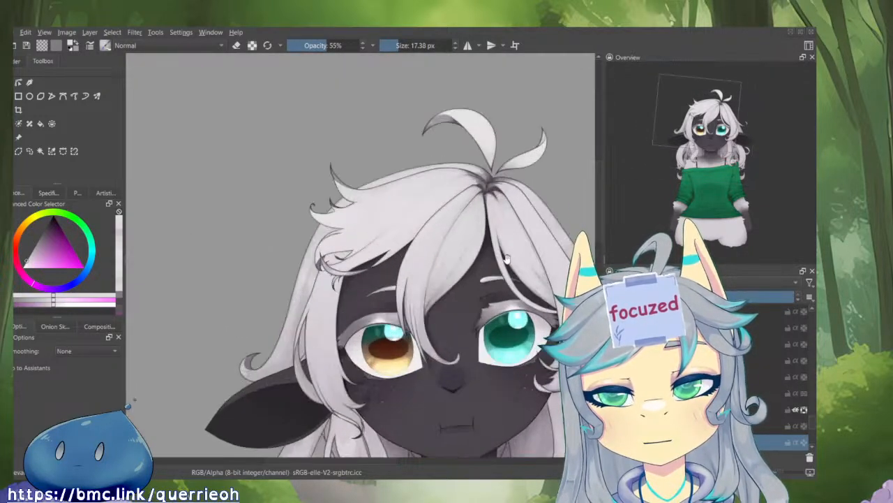
# - Select the front curled lock on the teal-eye side and paint pale highlights along it in isolation with the 17.38 px brush
pyautogui.moveTo(499, 310); pyautogui.dragTo(503, 246)
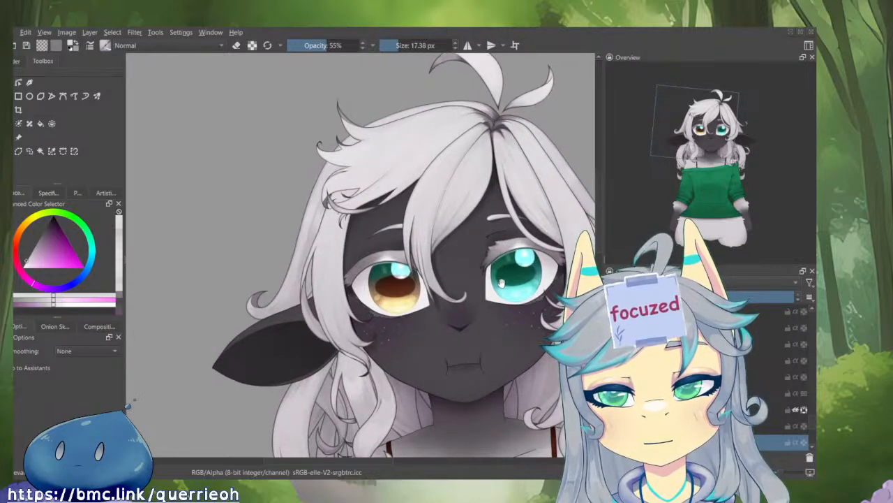
pyautogui.moveTo(502, 279); pyautogui.dragTo(474, 231)
pyautogui.scroll(-3, 478, 233)
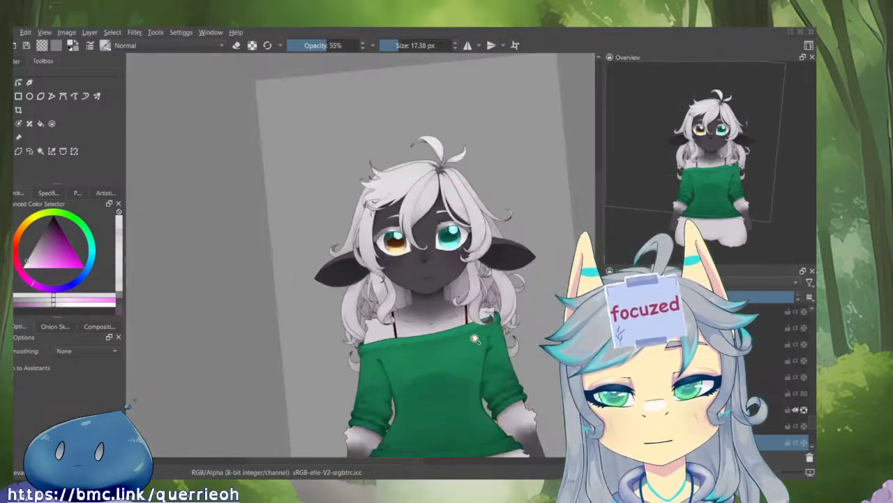
pyautogui.moveTo(487, 293); pyautogui.dragTo(500, 187)
pyautogui.click(444, 281)
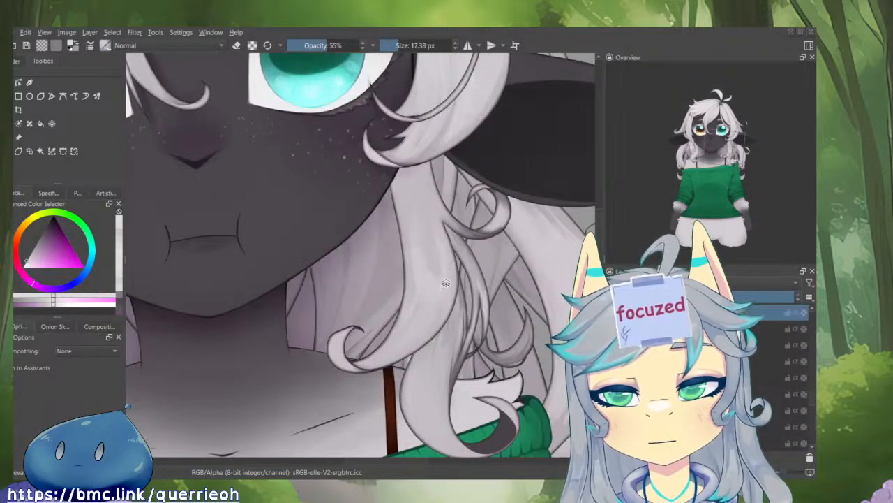
pyautogui.press('i')
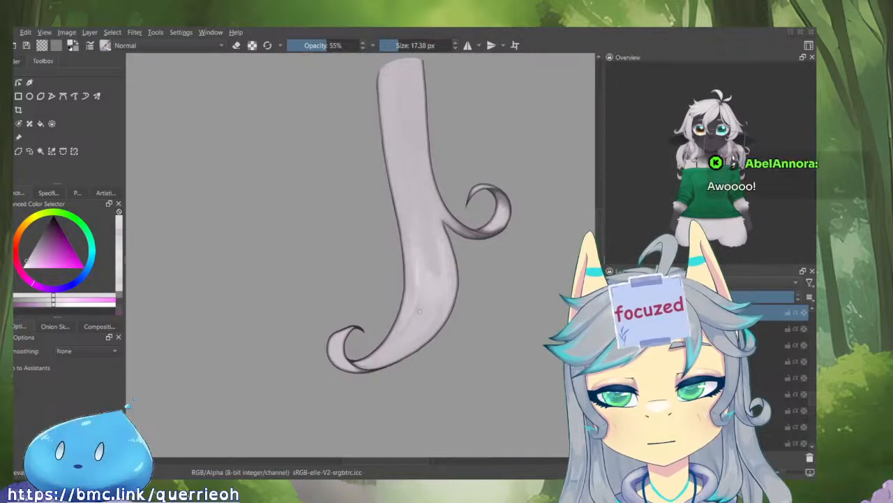
pyautogui.press('i')
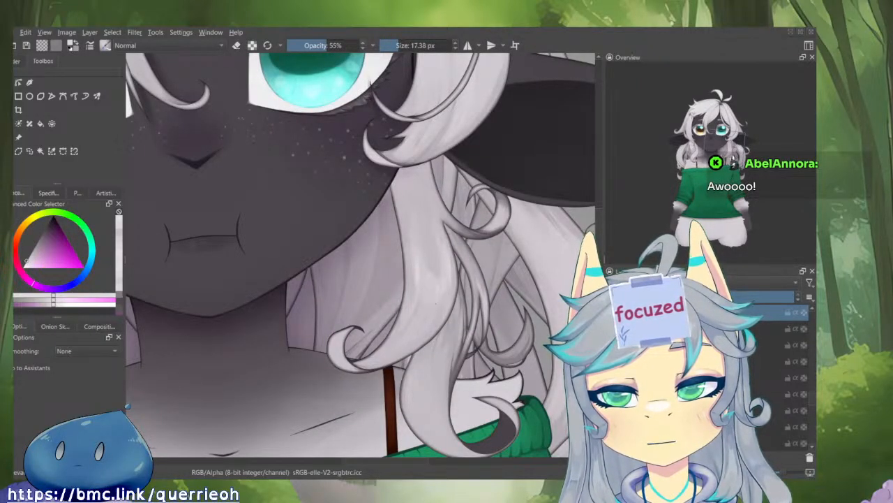
pyautogui.press('i')
pyautogui.moveTo(493, 236); pyautogui.dragTo(460, 309)
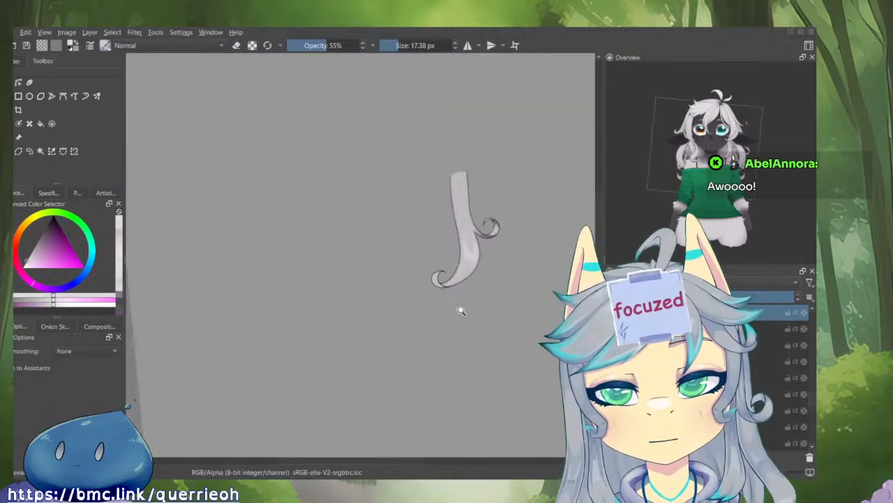
pyautogui.press('i')
# - Add fine highlights to the side curl and lower tip curl of the teal-eye side lock with sampled hair tones
pyautogui.scroll(5, 504, 210)
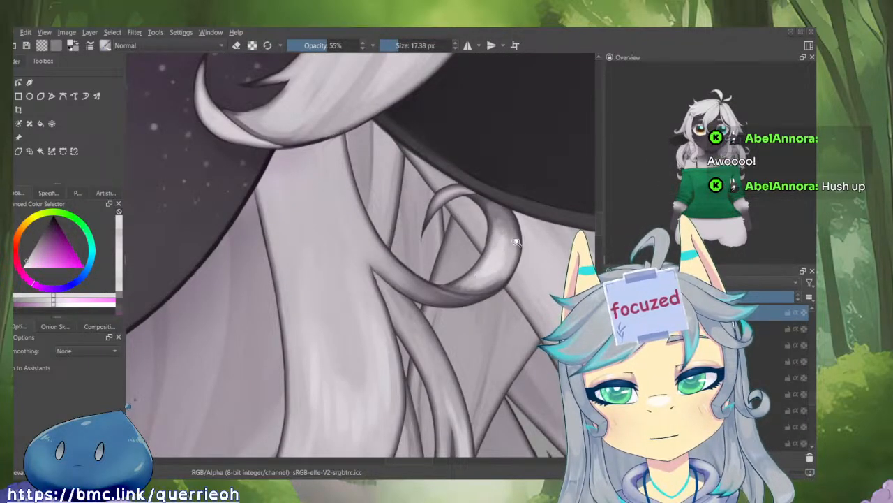
pyautogui.scroll(-3, 516, 242)
pyautogui.scroll(5, 396, 338)
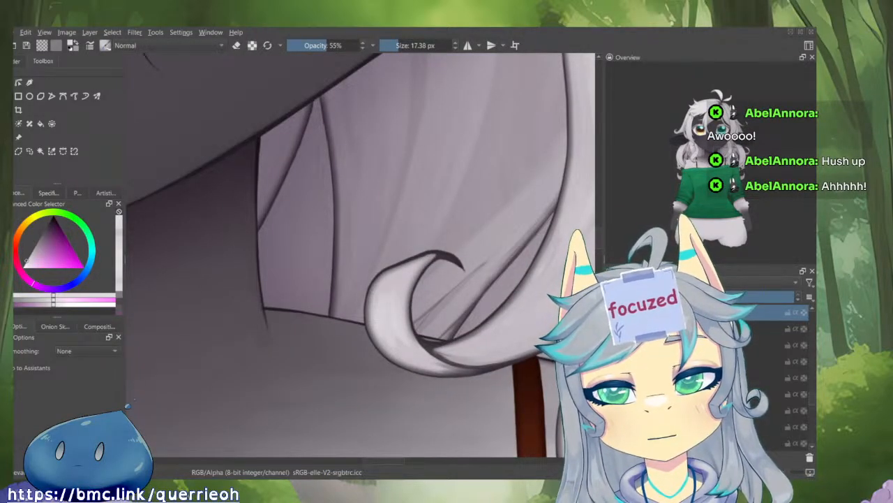
pyautogui.moveTo(342, 320); pyautogui.dragTo(409, 242)
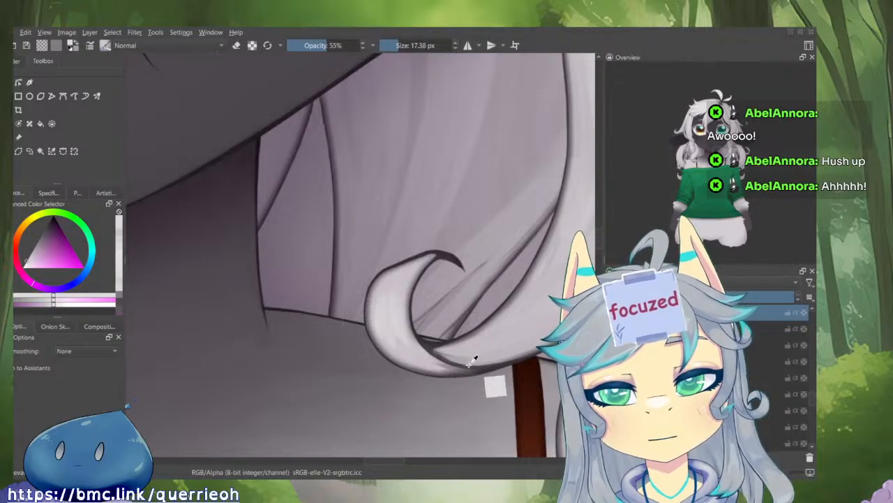
pyautogui.scroll(-5, 465, 370)
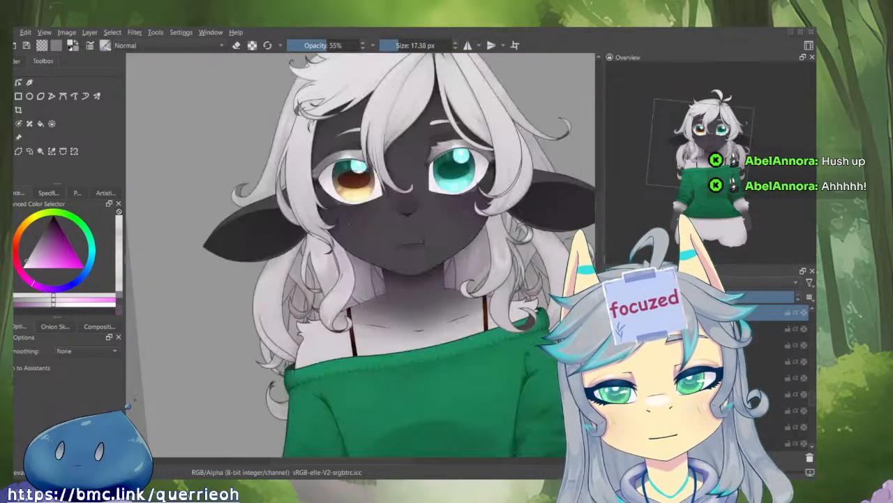
# - Select the wavy front lock on the amber-eye side and soften its lower bend with sampled tones at 35.18 and 27.62 px
pyautogui.scroll(5, 349, 321)
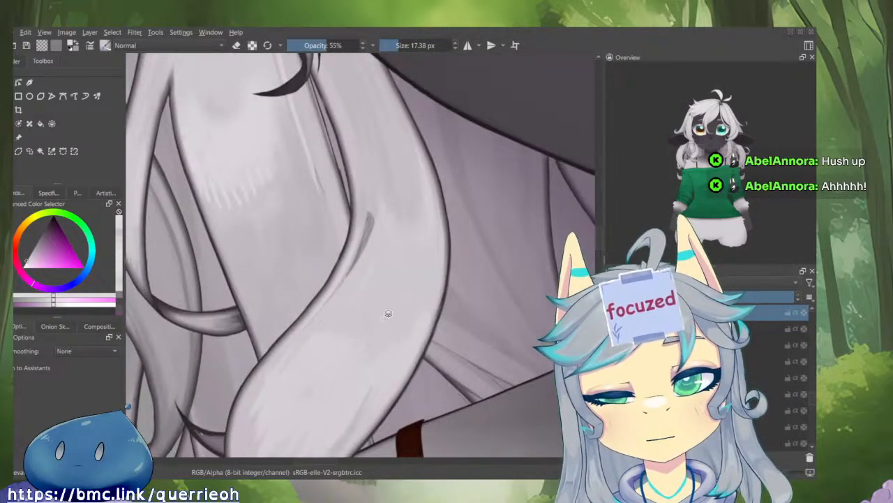
pyautogui.scroll(2, 385, 319)
pyautogui.press(']')
pyautogui.press(']')
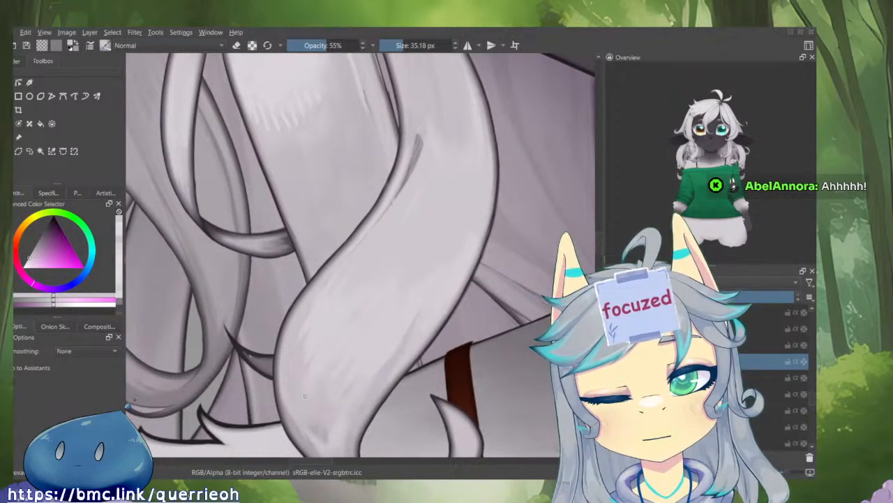
pyautogui.moveTo(359, 375); pyautogui.dragTo(380, 291)
pyautogui.keyDown('ctrl'); pyautogui.click(353, 346); pyautogui.keyUp('ctrl')
pyautogui.press('[')
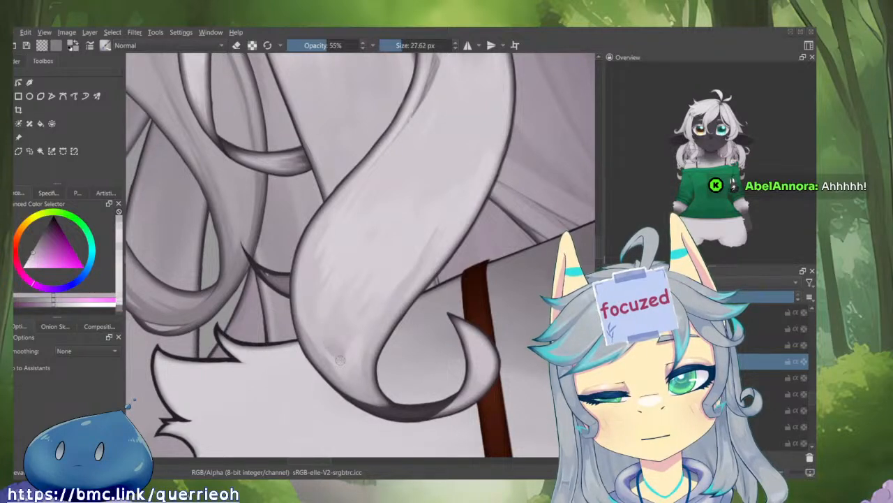
# - Refine the lower bend of the amber-eye side's wavy lock with fine sampled strokes at 10.47 px
pyautogui.press('[')
pyautogui.press('[')
pyautogui.press('[')
pyautogui.press('[')
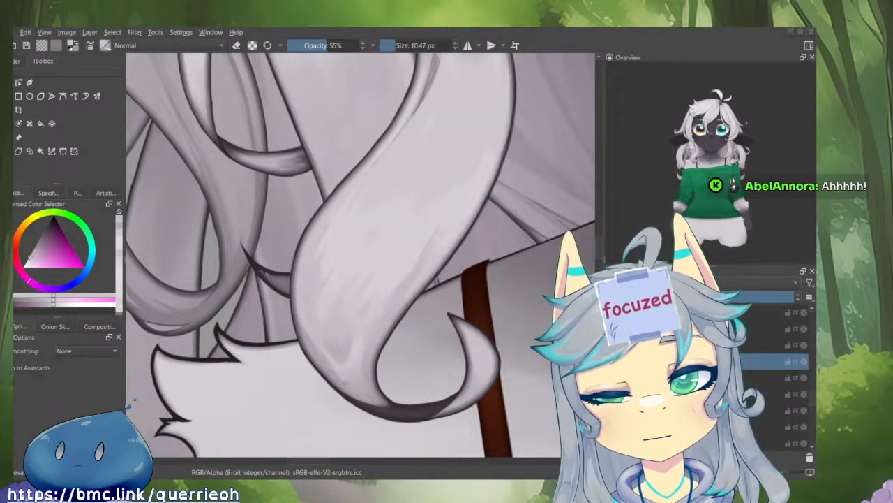
pyautogui.keyDown('ctrl'); pyautogui.click(368, 363); pyautogui.keyUp('ctrl')
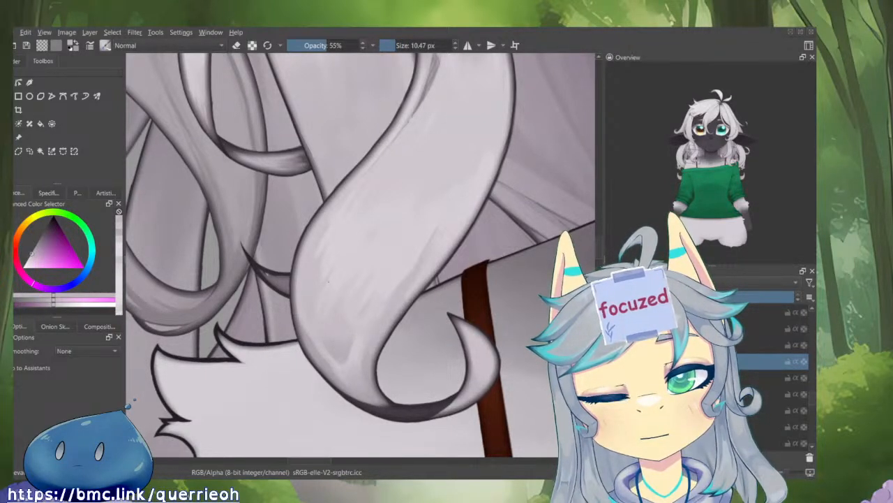
pyautogui.scroll(-2, 402, 332)
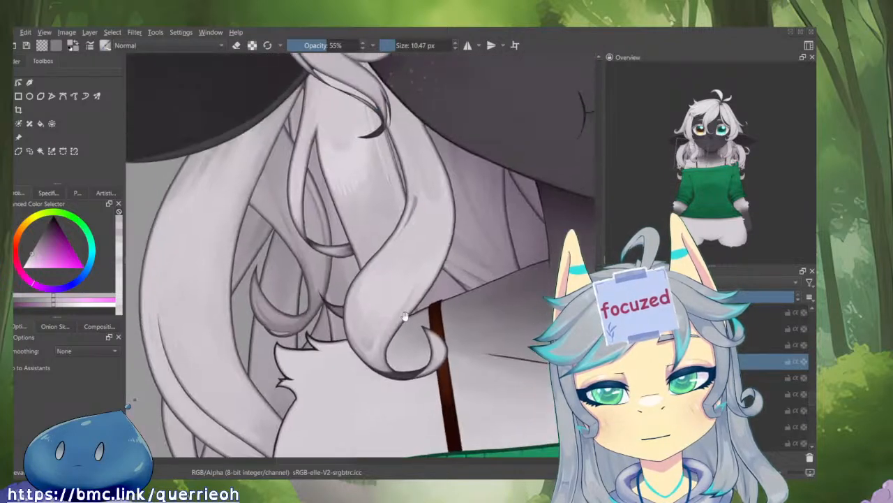
pyautogui.scroll(-3, 453, 171)
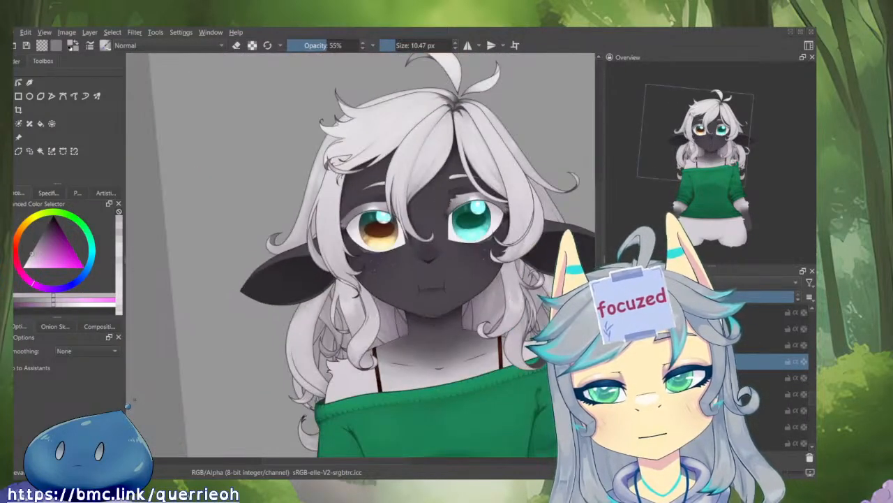
# - Paint light streaks on the wavy lock's lower and upper bends with the brush at 14.94 px and 10.77 px
pyautogui.scroll(3, 322, 352)
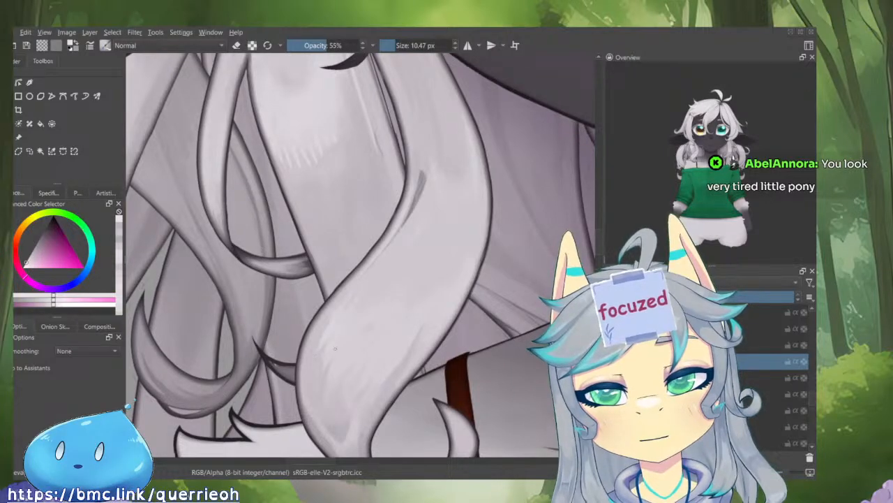
pyautogui.press(']')
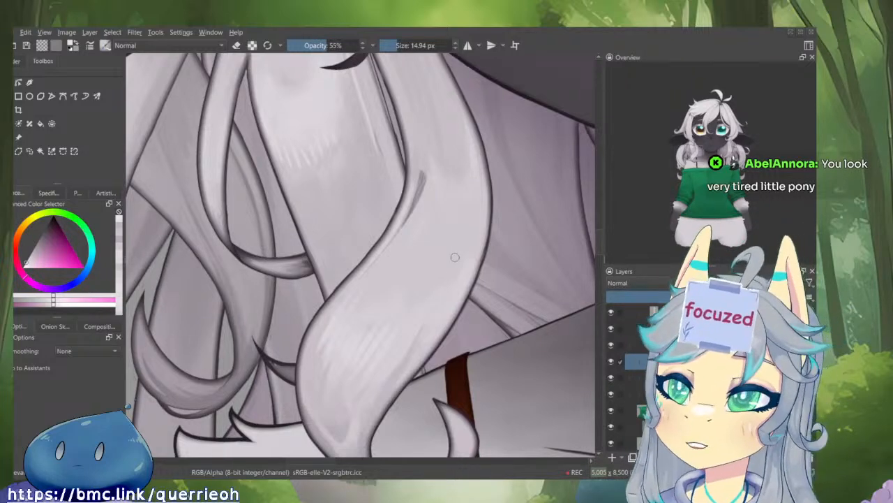
pyautogui.moveTo(454, 249)
pyautogui.mouseDown()
pyautogui.moveTo(493, 268)
pyautogui.moveTo(491, 293)
pyautogui.moveTo(502, 229)
pyautogui.mouseUp()
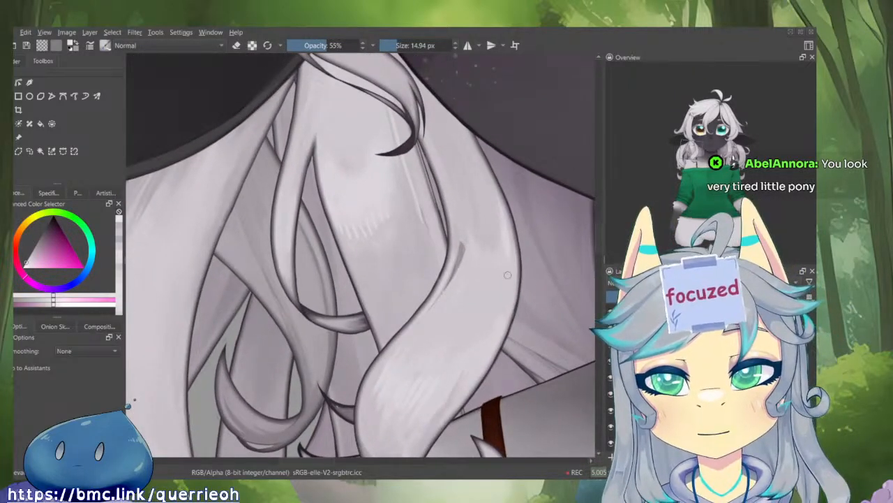
pyautogui.moveTo(478, 236)
pyautogui.mouseDown()
pyautogui.moveTo(438, 277)
pyautogui.moveTo(484, 311)
pyautogui.mouseUp()
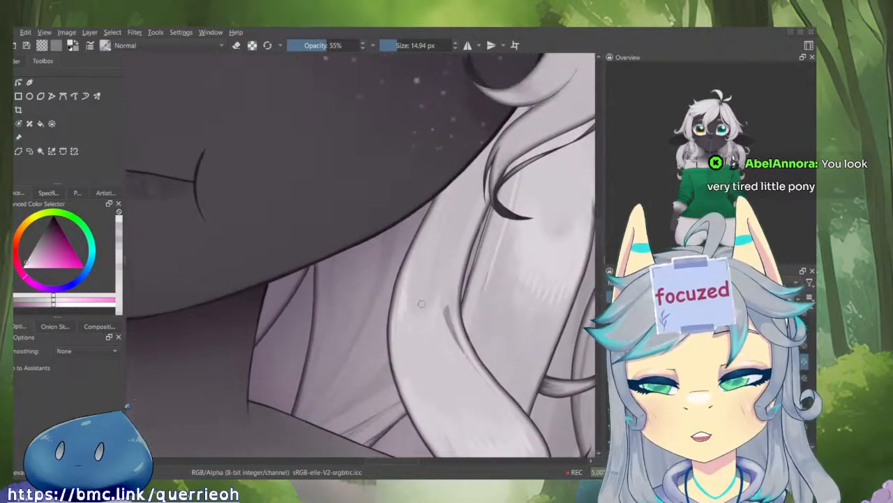
pyautogui.press('[')
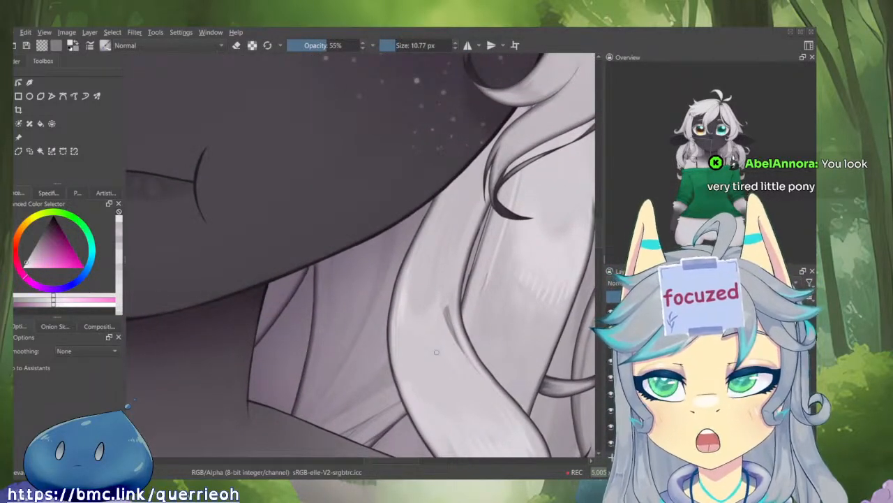
# - Check the full character in mirrored and normal view, reset the canvas rotation and save the artwork
pyautogui.scroll(-5, 489, 328)
pyautogui.scroll(-2, 520, 314)
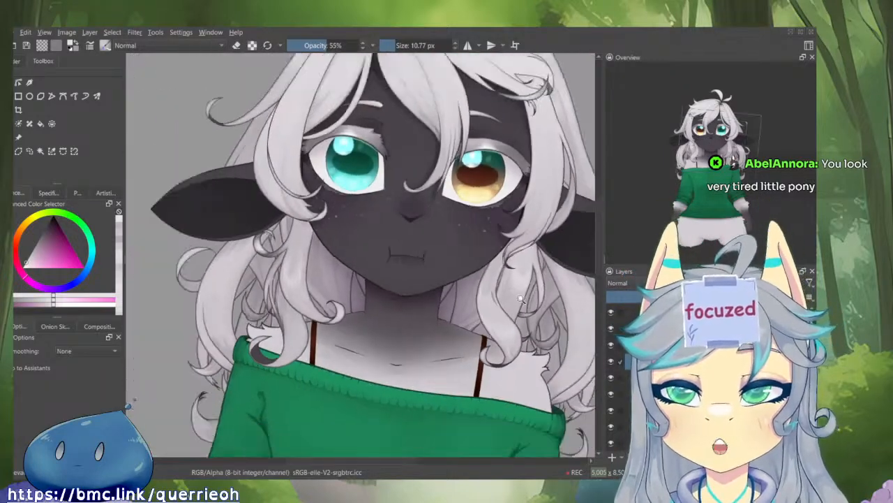
pyautogui.moveTo(498, 360); pyautogui.dragTo(476, 349)
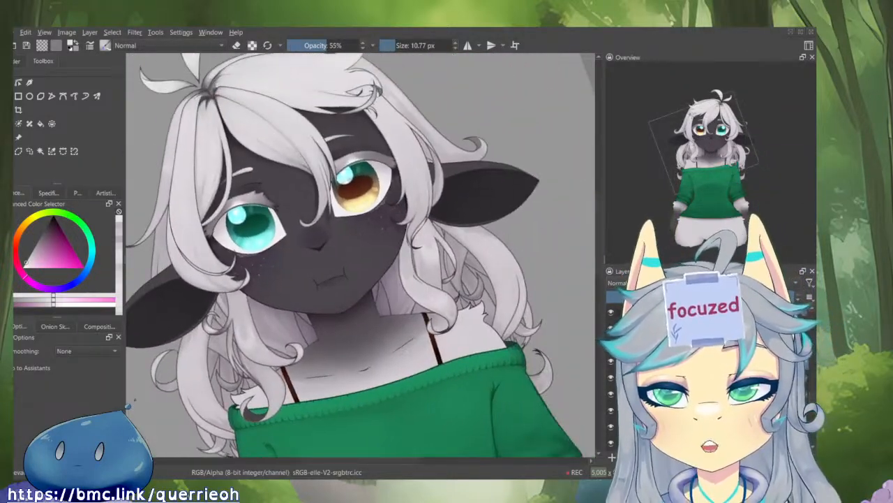
pyautogui.moveTo(514, 296); pyautogui.dragTo(537, 402)
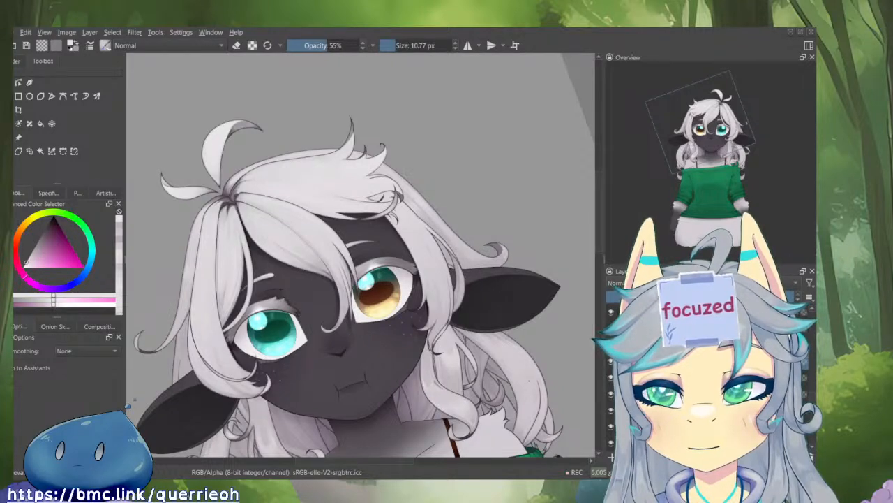
pyautogui.press('m')
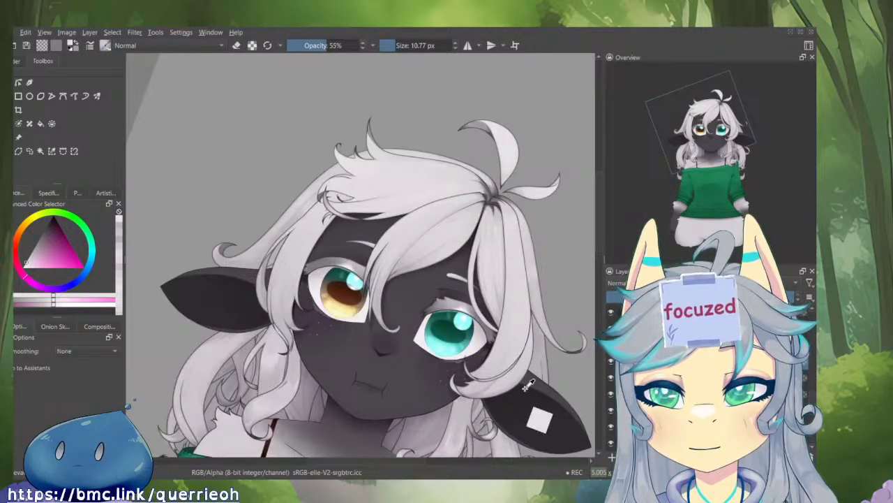
pyautogui.hotkey('ctrl', 's')
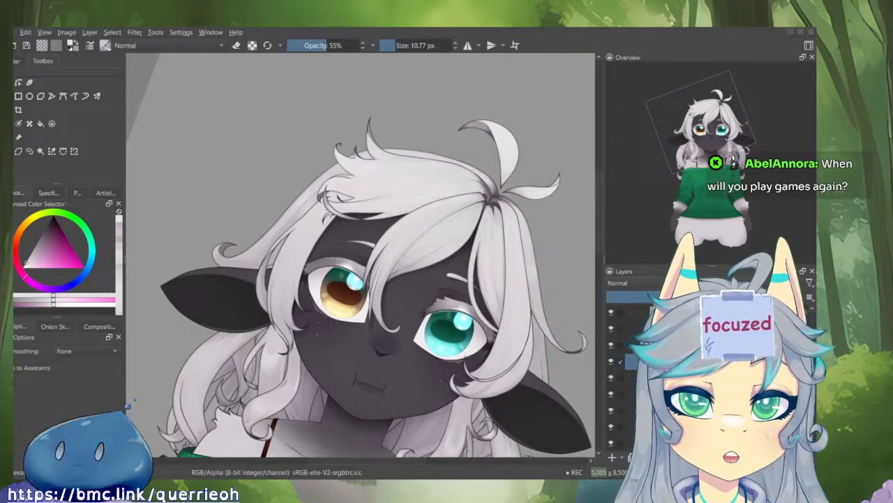
pyautogui.press('5')
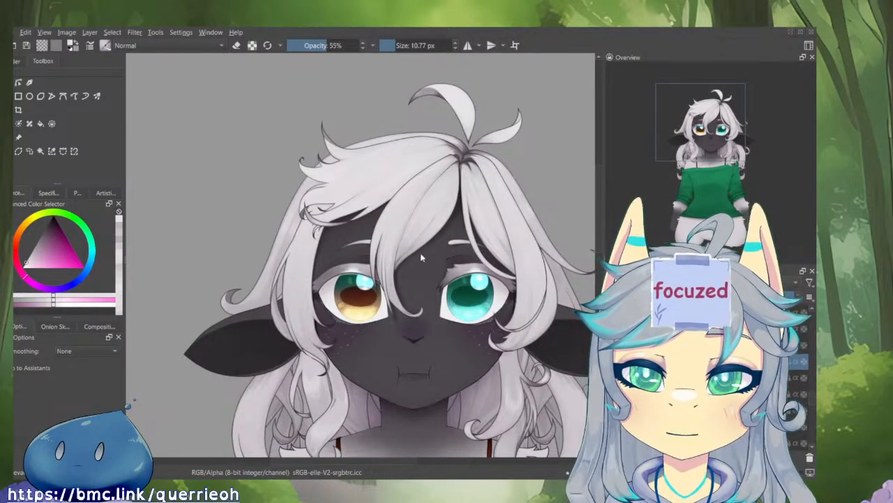
pyautogui.hotkey('ctrl', 's')
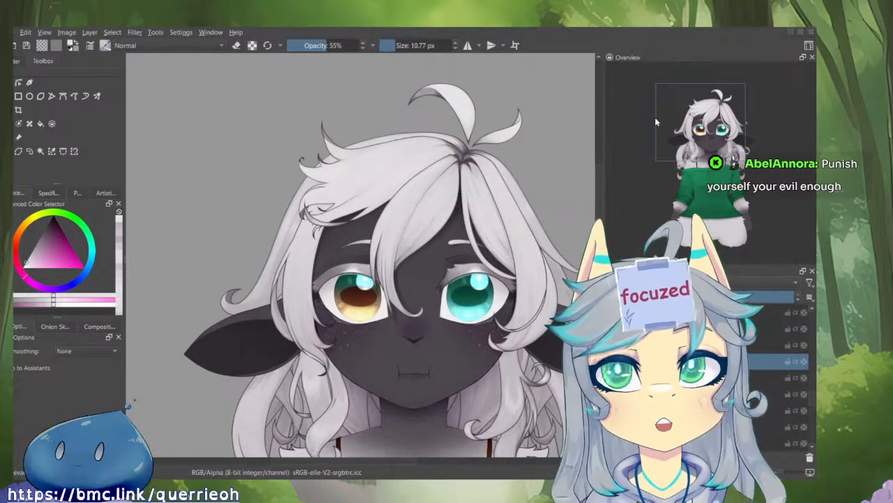
# - Switch to Live2D Cubism Editor and bring the mouth of ihara_model_v01_000 into view
pyautogui.click(439, 499)
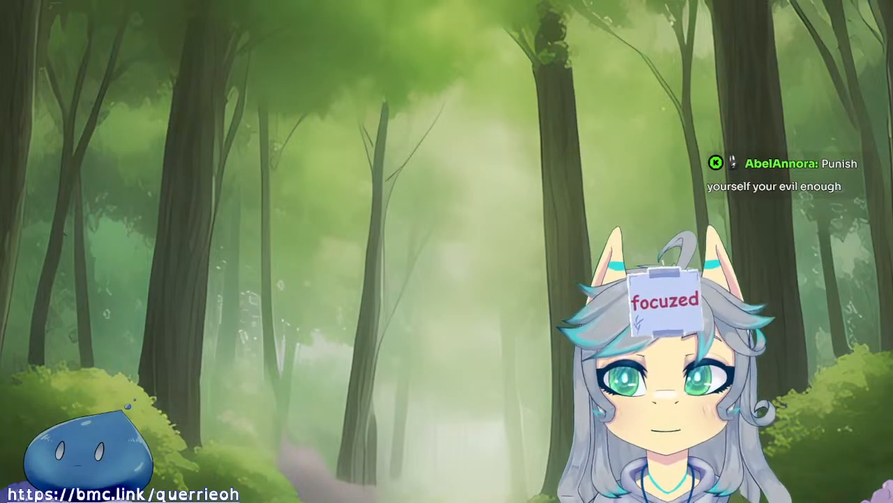
pyautogui.hotkey('alt', 'Tab')
pyautogui.moveTo(345, 166); pyautogui.dragTo(300, 183)
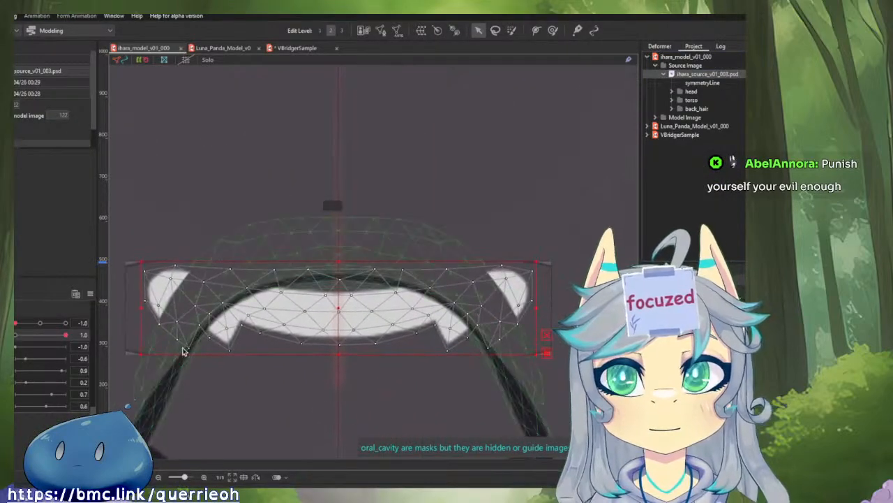
# - Reset the mouth parameters to 0.0 and deselect the teeth mesh
pyautogui.click(87, 293)
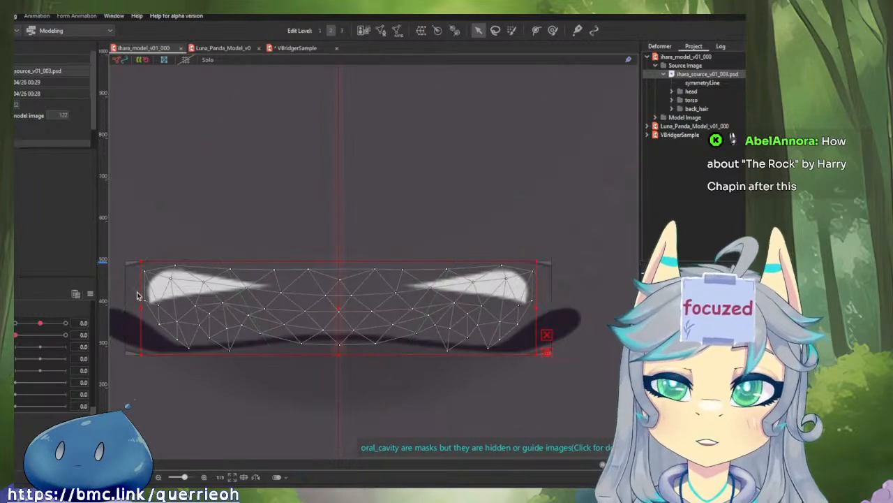
pyautogui.rightClick(102, 289)
pyautogui.press('Escape')
pyautogui.moveTo(266, 239); pyautogui.dragTo(319, 246)
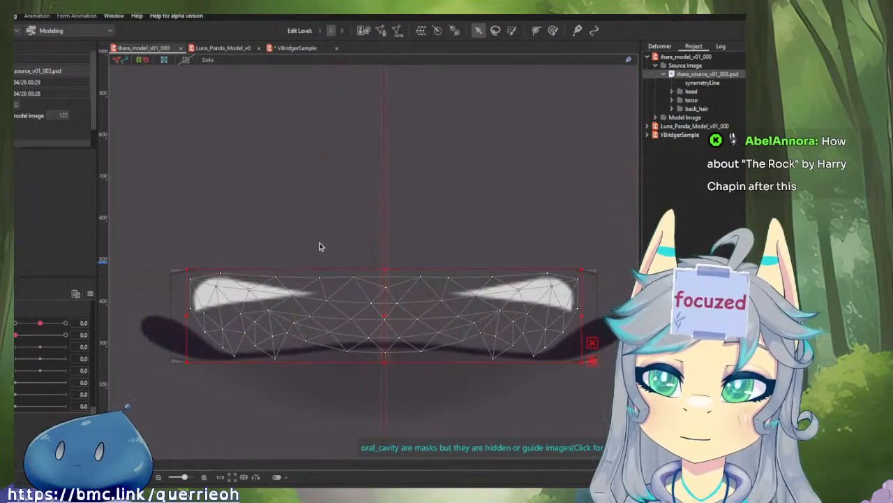
pyautogui.scroll(2, 319, 246)
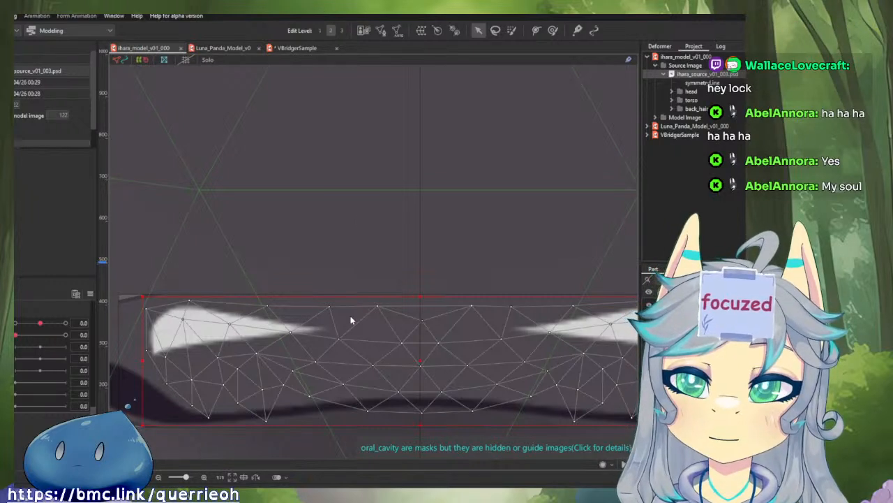
pyautogui.click(342, 270)
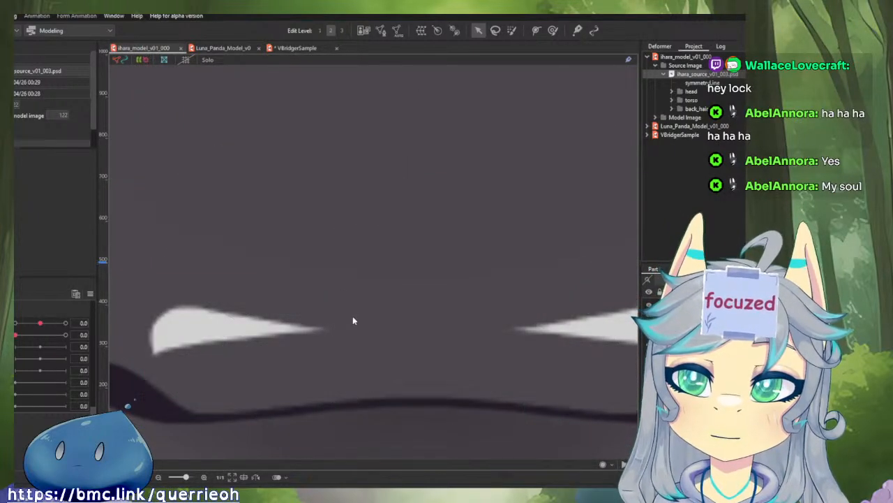
# - Undo the last change to the model's source images and check the mouth meshes on the face
pyautogui.hotkey('ctrl', 'z')
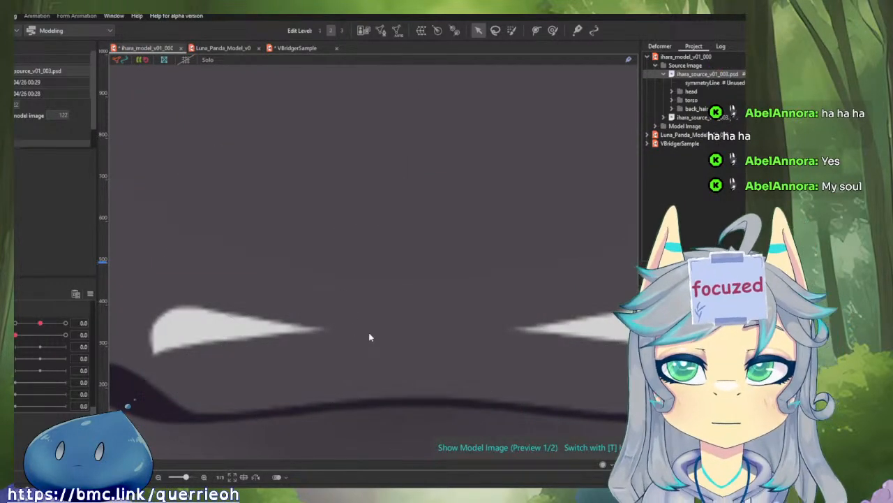
pyautogui.click(409, 309)
pyautogui.scroll(-5, 488, 237)
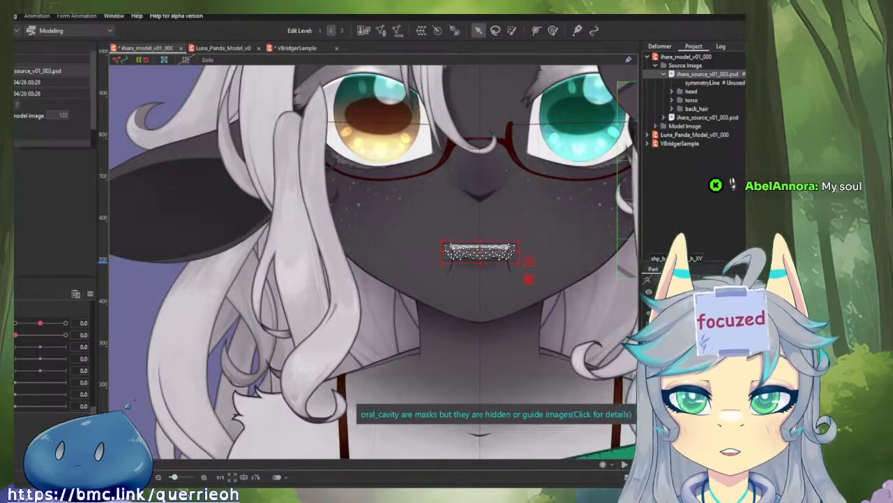
pyautogui.click(688, 292)
pyautogui.click(53, 60)
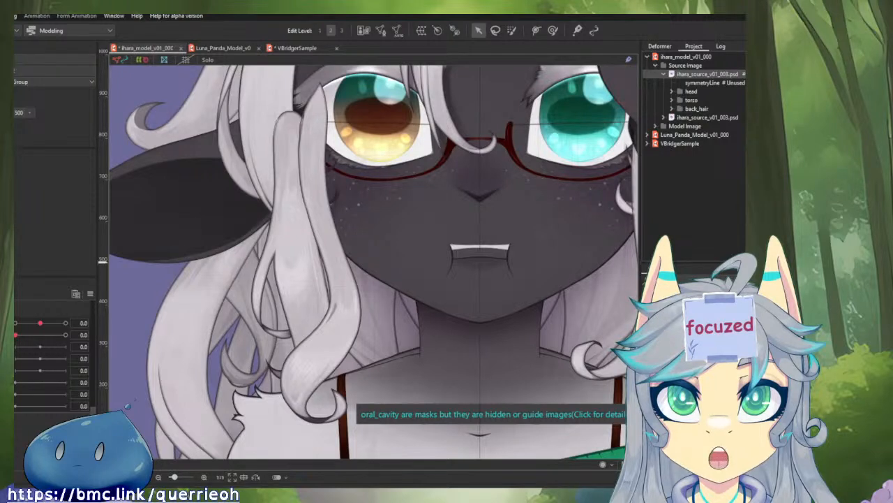
pyautogui.click(480, 262)
pyautogui.press('Escape')
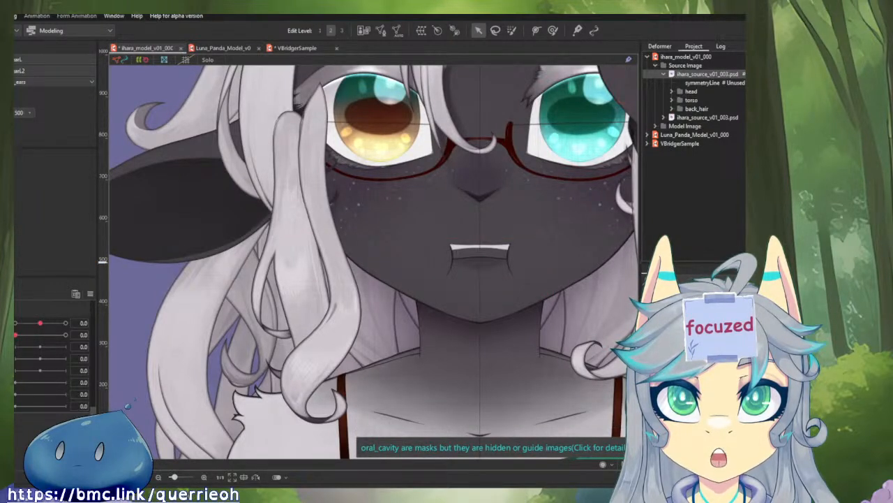
# - Examine the sheep ear beside the teal eye and the mouth, checking how the ear overlaps the hair
pyautogui.click(608, 255)
pyautogui.scroll(-4, 552, 259)
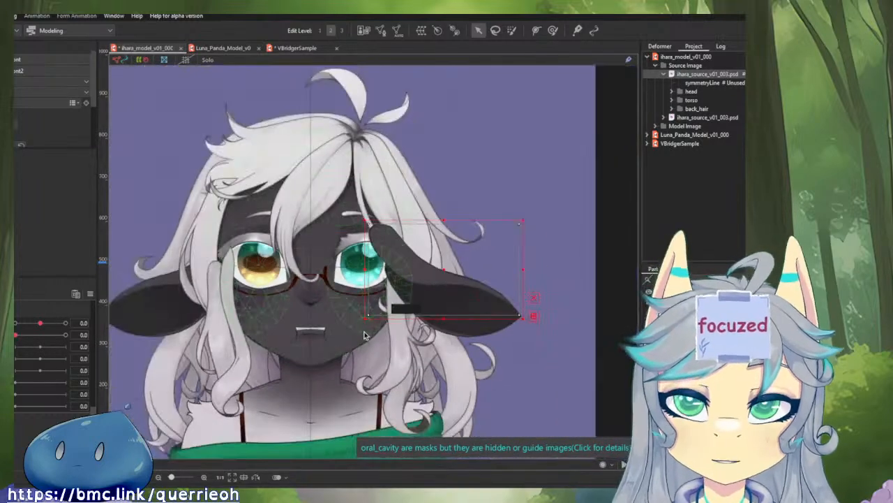
pyautogui.scroll(2, 431, 304)
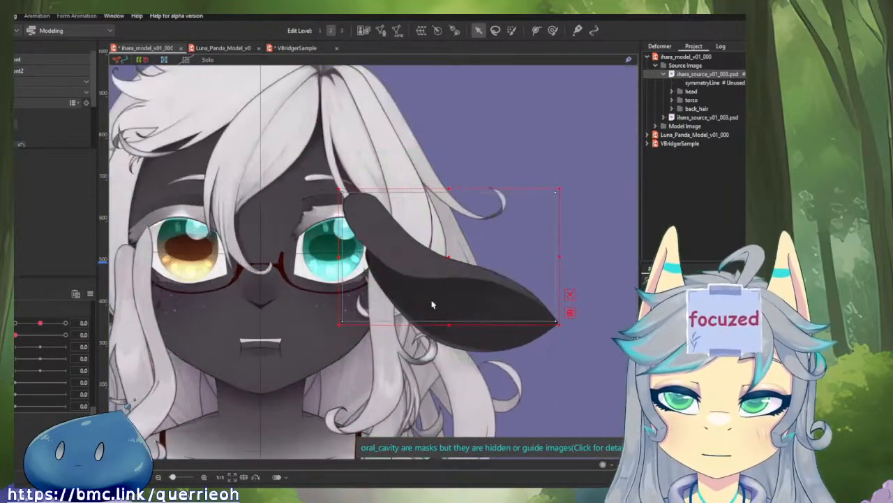
pyautogui.scroll(-3, 429, 301)
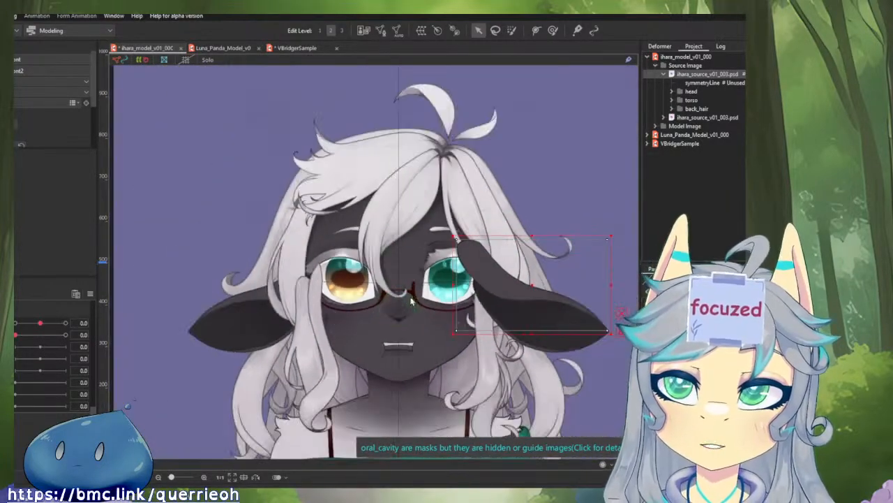
pyautogui.click(555, 341)
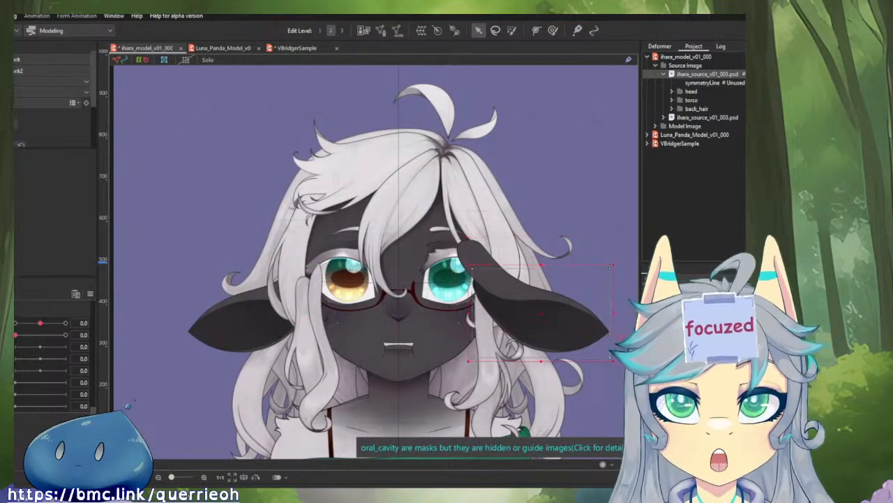
pyautogui.click(401, 347)
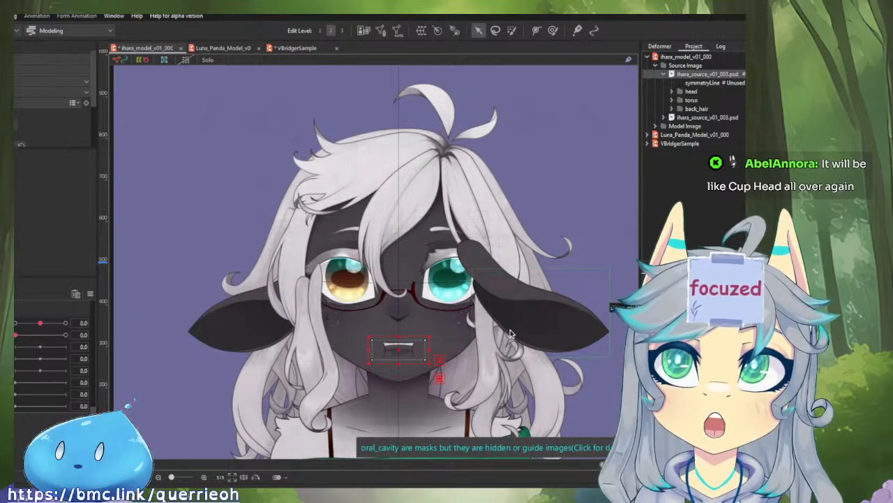
pyautogui.scroll(5, 459, 336)
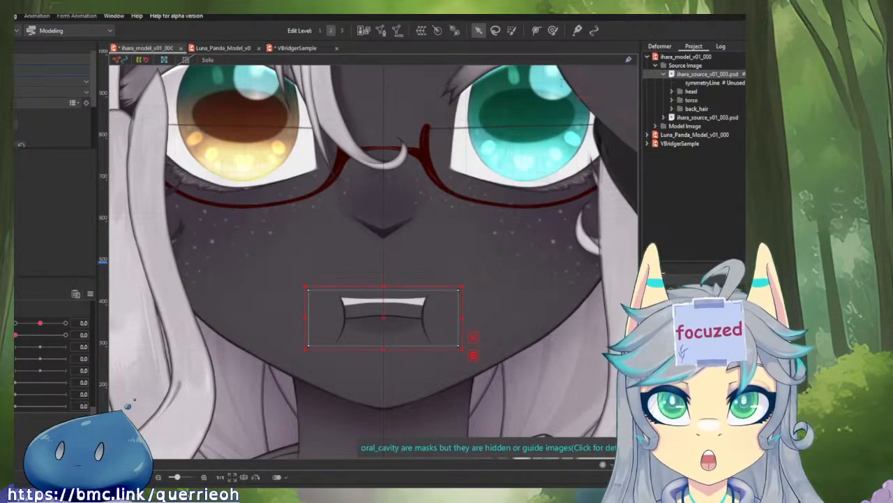
pyautogui.click(687, 328)
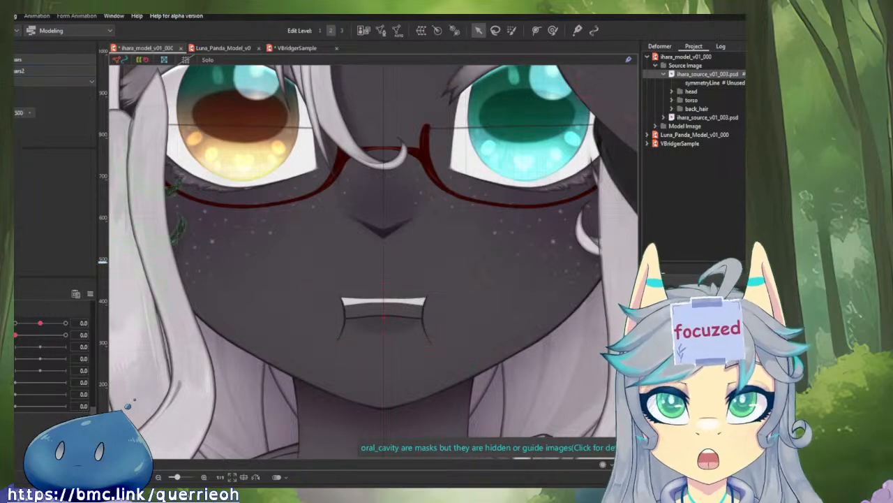
pyautogui.click(687, 328)
pyautogui.click(687, 328)
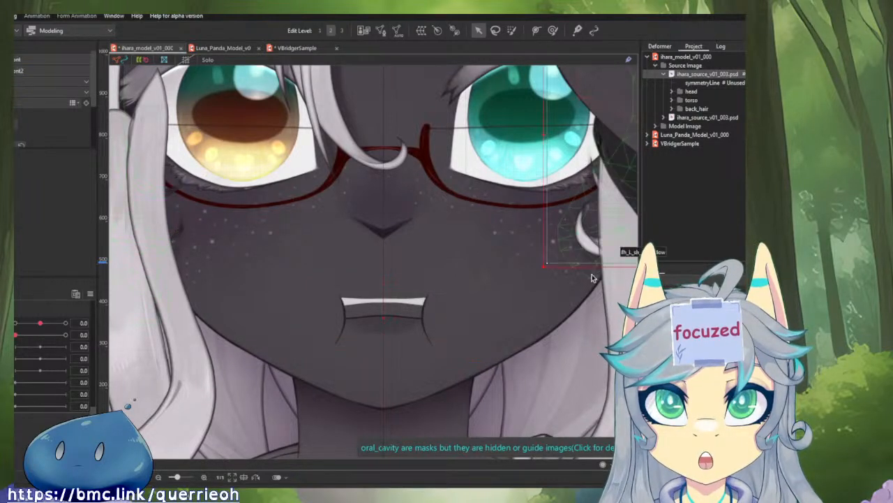
pyautogui.moveTo(594, 278); pyautogui.dragTo(420, 381)
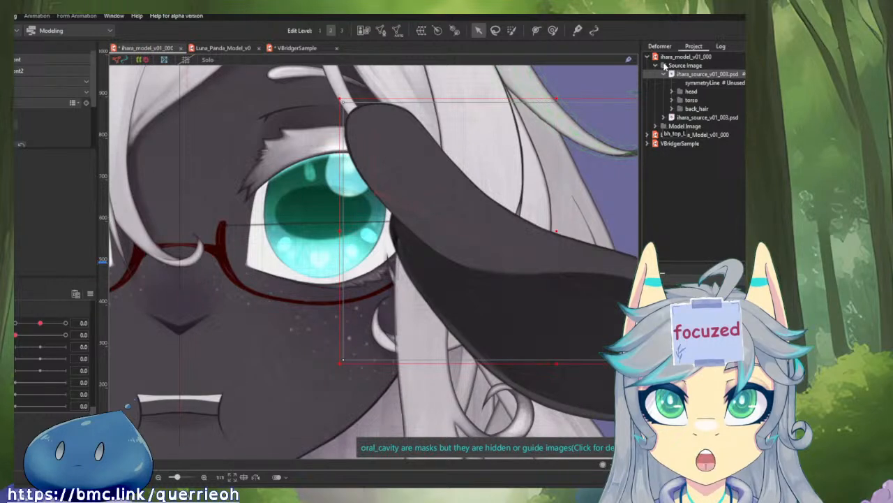
# - Expand the first ihara_source_v01_003.psd down to its sheep_earL group and select the front ear layer
pyautogui.click(657, 66)
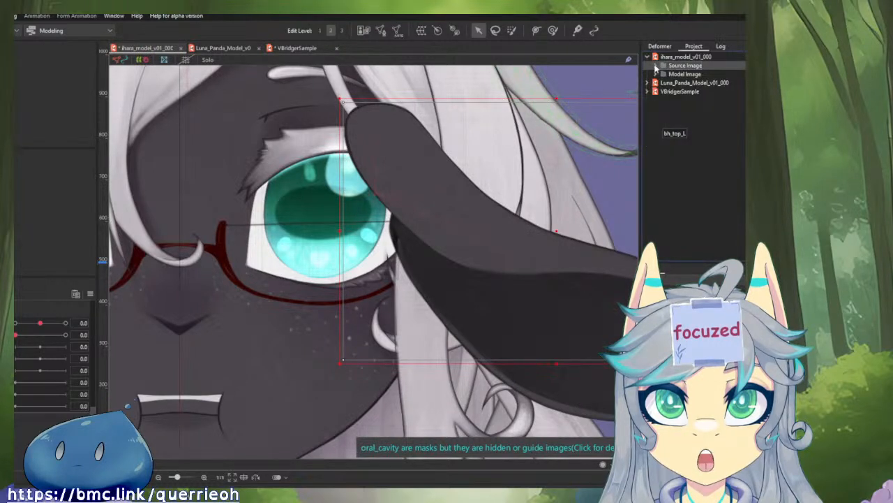
pyautogui.click(656, 65)
pyautogui.click(664, 74)
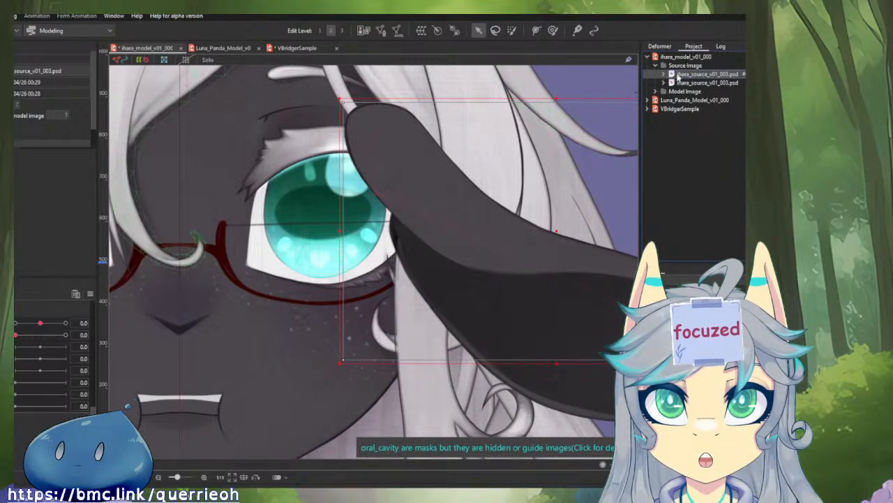
pyautogui.click(664, 74)
pyautogui.click(671, 82)
pyautogui.click(680, 90)
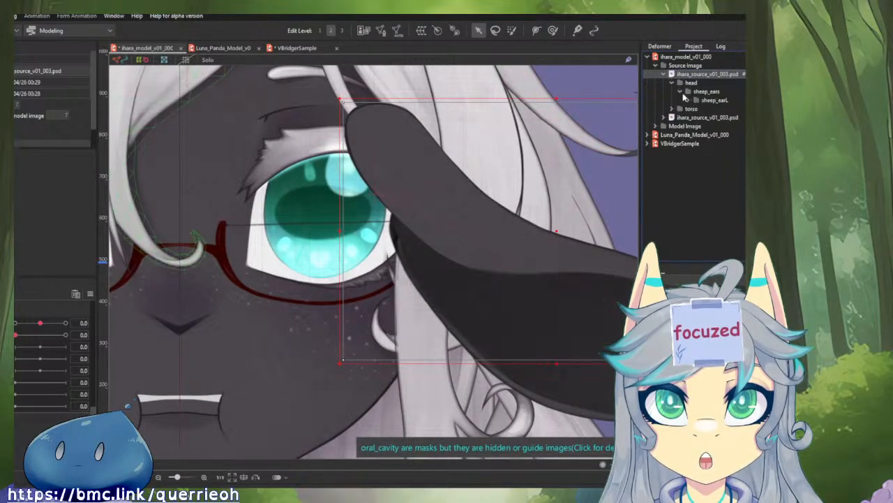
pyautogui.click(688, 100)
pyautogui.click(720, 110)
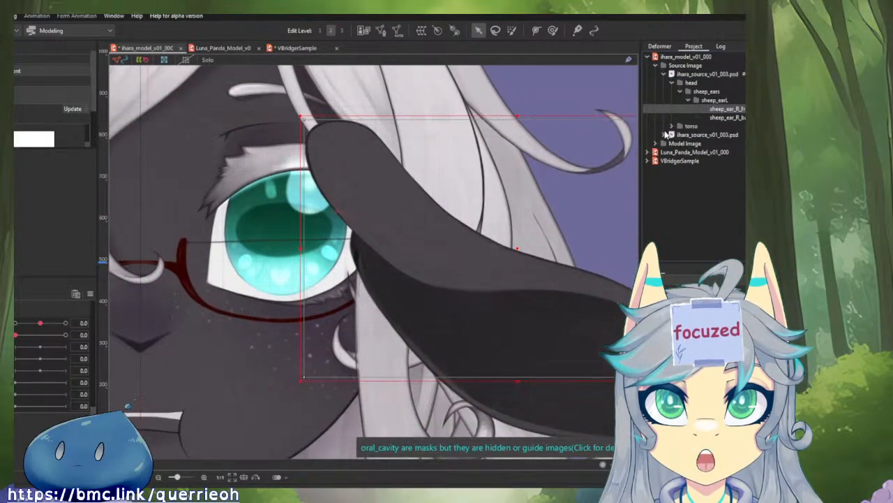
# - Find the sheep_earL group in the second ihara_source_v01_003.psd and select its sheep_ear_L front layer
pyautogui.click(665, 134)
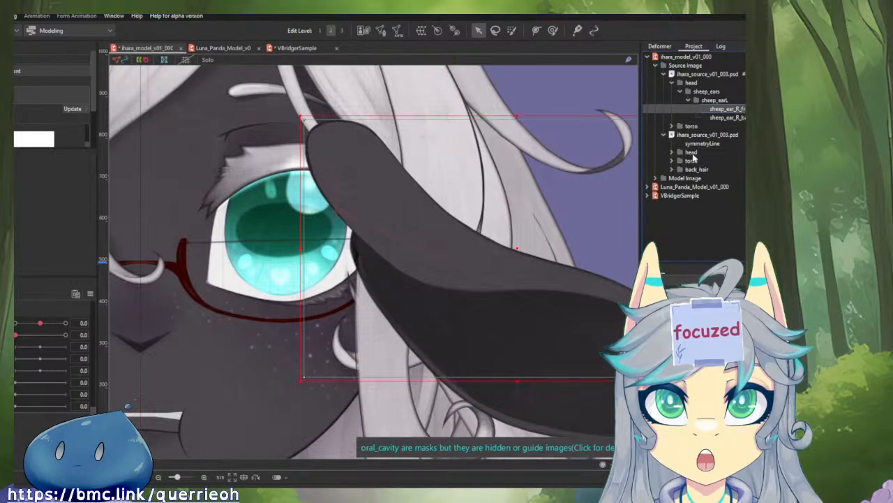
pyautogui.click(672, 152)
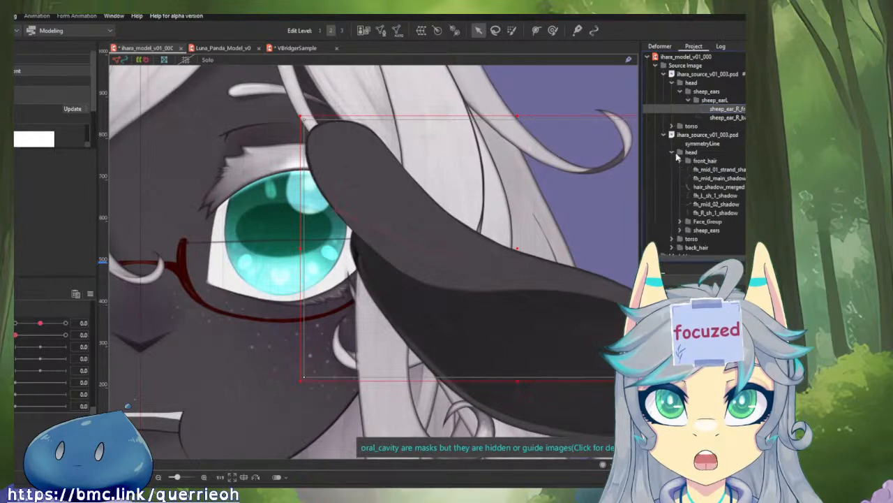
pyautogui.scroll(-1, 689, 230)
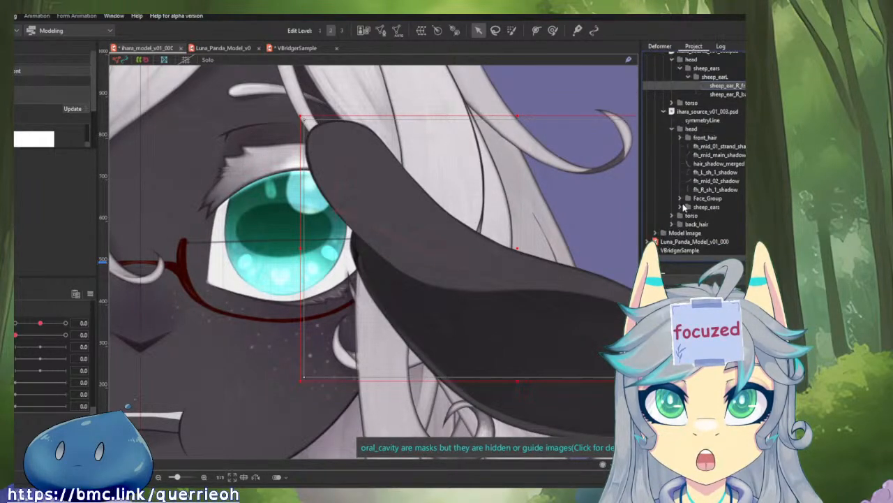
pyautogui.click(681, 205)
pyautogui.click(688, 216)
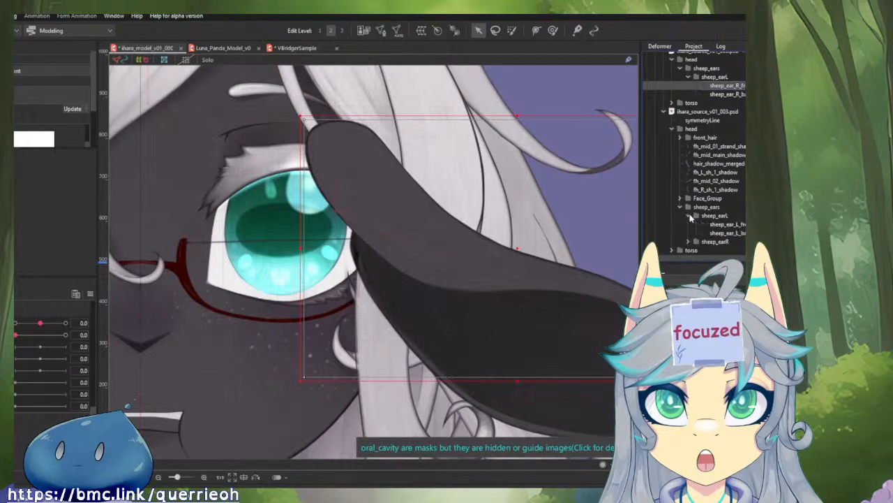
pyautogui.click(705, 224)
pyautogui.hscroll(2, 534, 191)
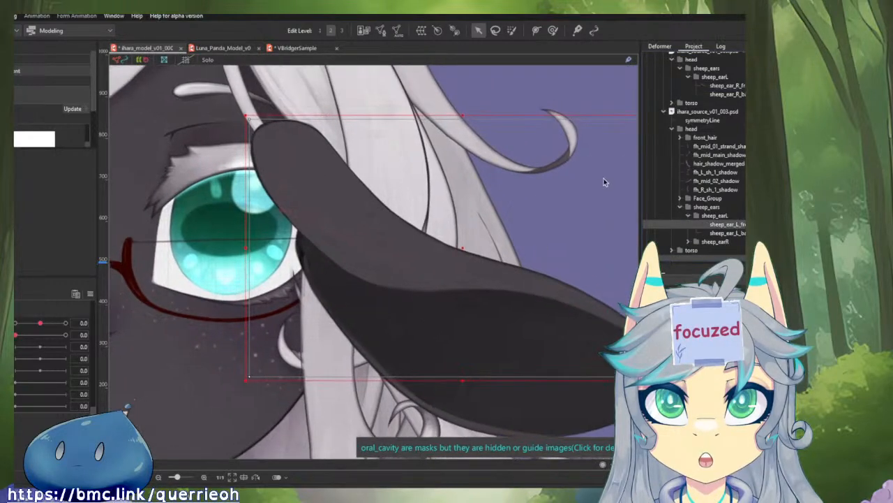
# - Set the second PSD's sheep_ear_L front layer as the input image for the left ear's front mesh
pyautogui.click(524, 326)
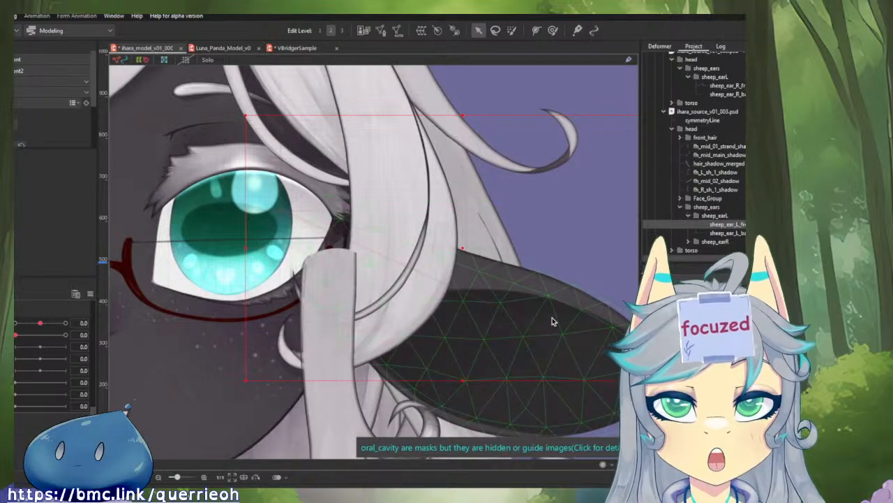
pyautogui.click(499, 279)
pyautogui.rightClick(730, 225)
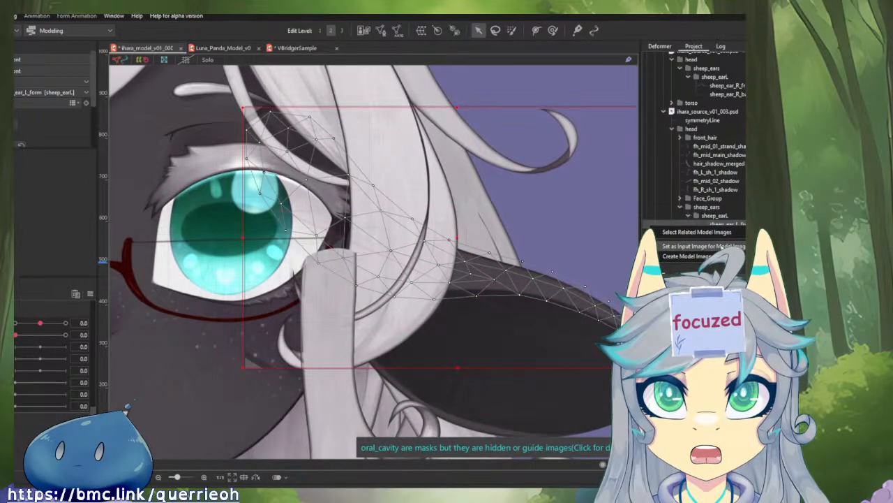
pyautogui.click(722, 247)
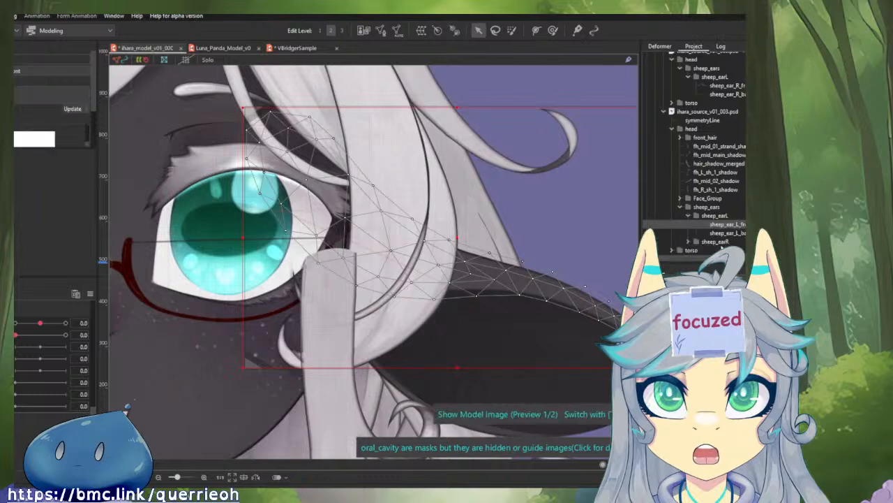
# - Set the second PSD's sheep_ear_L back layer as the input image for the left ear's back mesh
pyautogui.click(567, 347)
pyautogui.rightClick(733, 239)
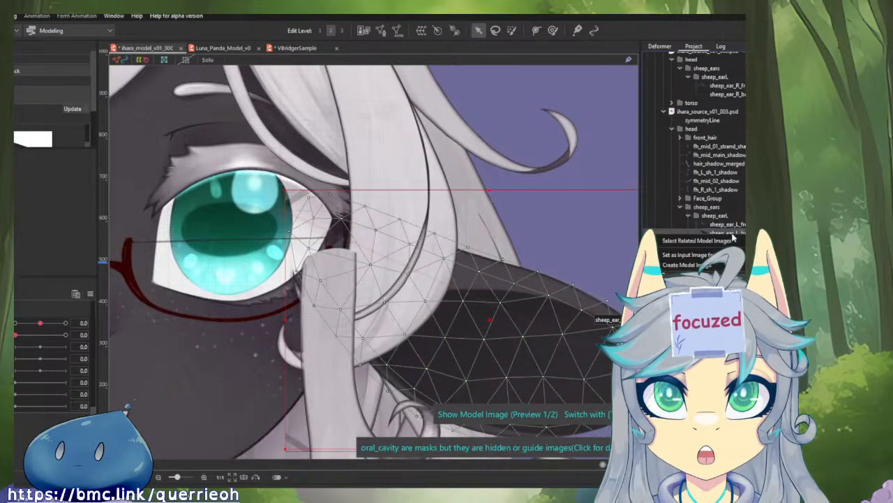
pyautogui.click(721, 255)
# - Delete the unused layers from the first ihara_source_v01_003.psd
pyautogui.scroll(3, 698, 140)
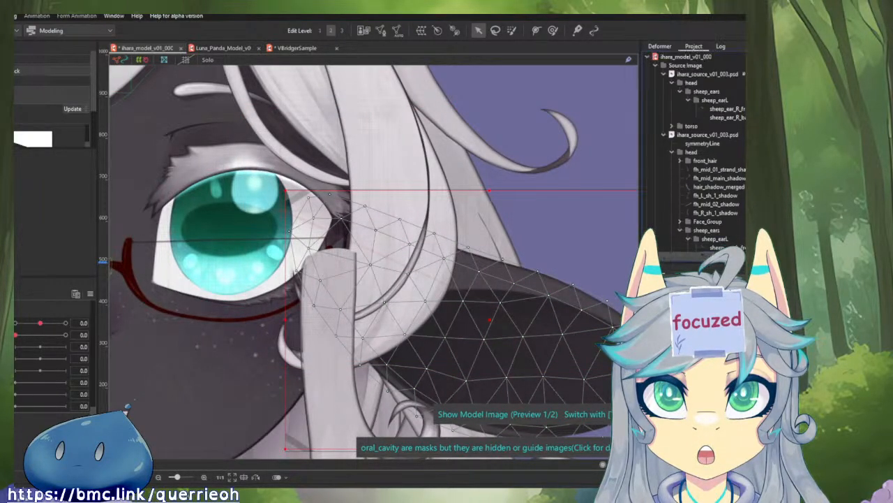
pyautogui.click(704, 75)
pyautogui.rightClick(705, 77)
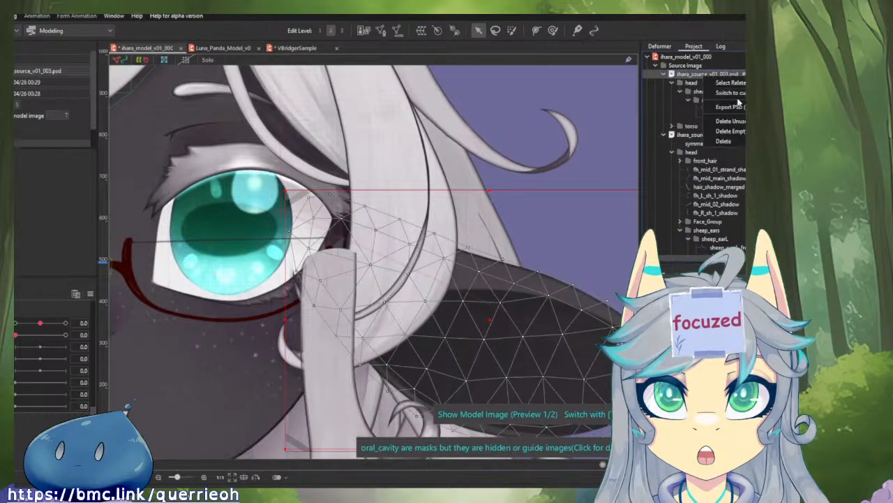
pyautogui.click(722, 120)
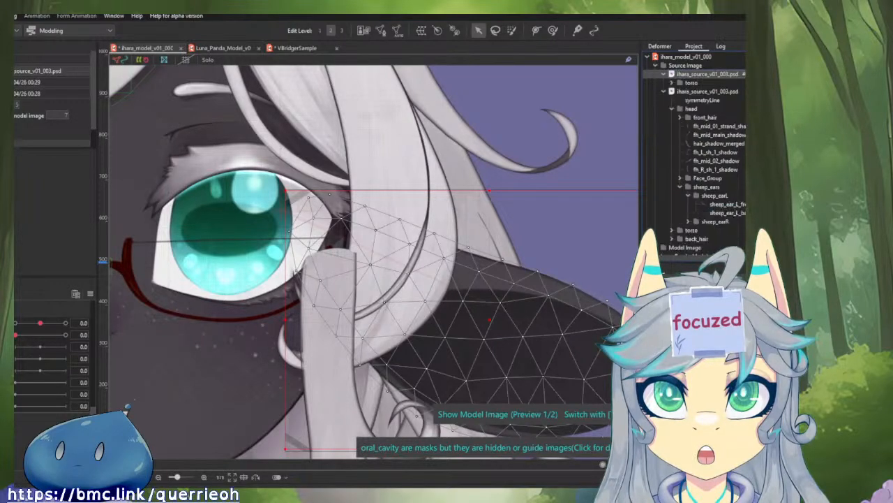
# - Expand the torso and midhair groups in the first ihara_source_v01_003.psd and select the mh_R_1a layer
pyautogui.doubleClick(692, 82)
pyautogui.doubleClick(702, 91)
pyautogui.click(713, 101)
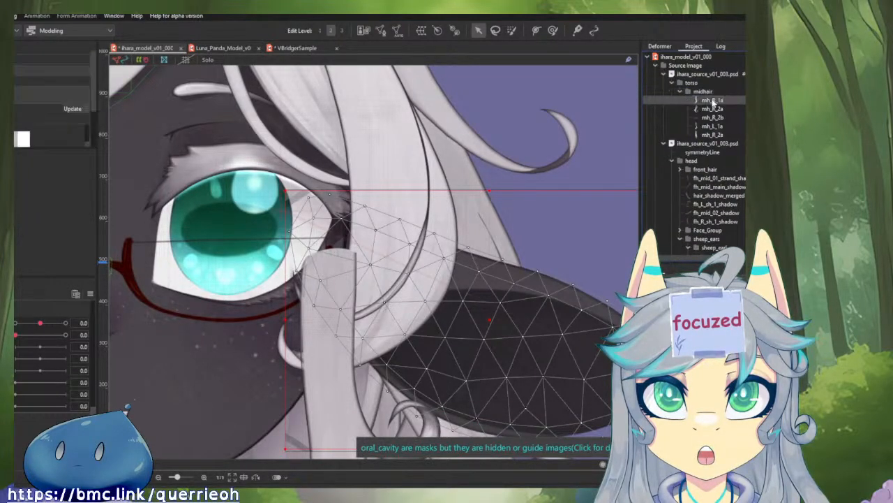
# - Select the mh_L_1a hair strand mesh on the model and inspect the first PSD's mh_R_1a layer
pyautogui.scroll(-4, 536, 183)
pyautogui.scroll(4, 517, 213)
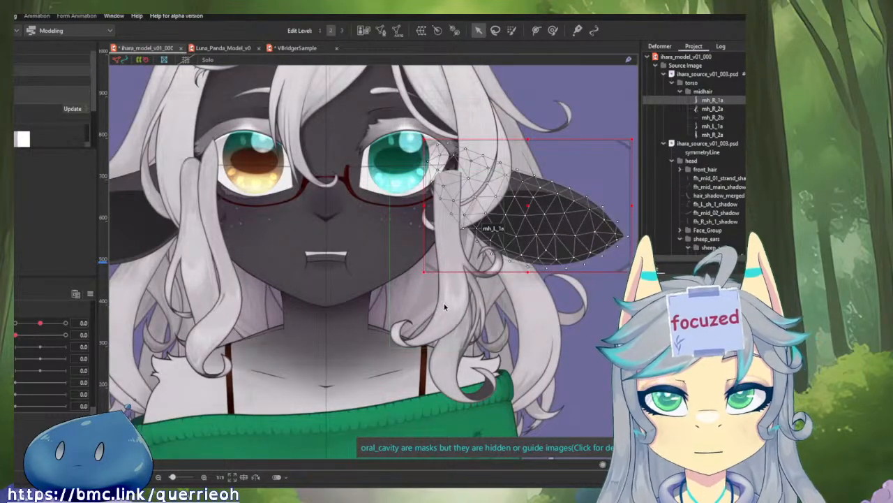
pyautogui.click(481, 272)
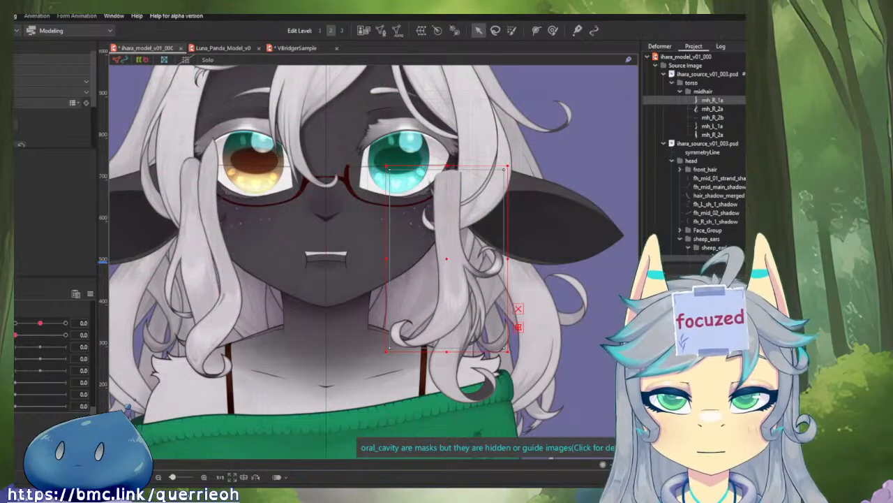
pyautogui.scroll(-2, 733, 173)
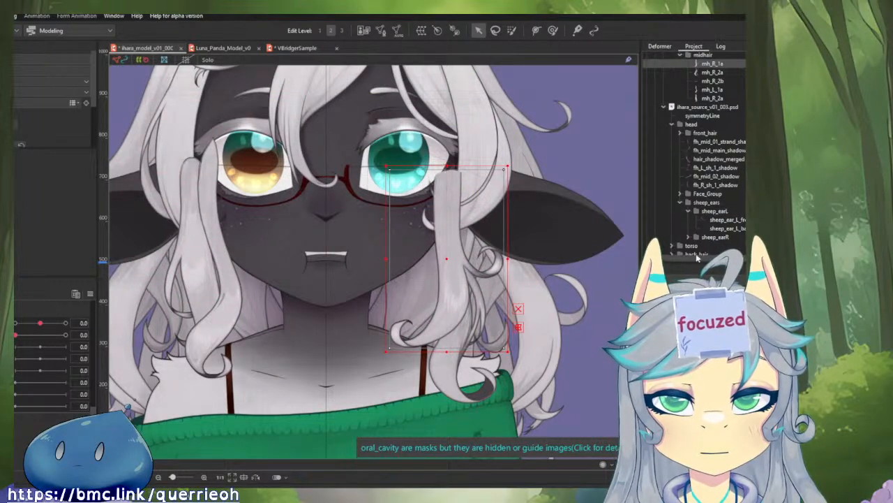
pyautogui.scroll(2, 700, 212)
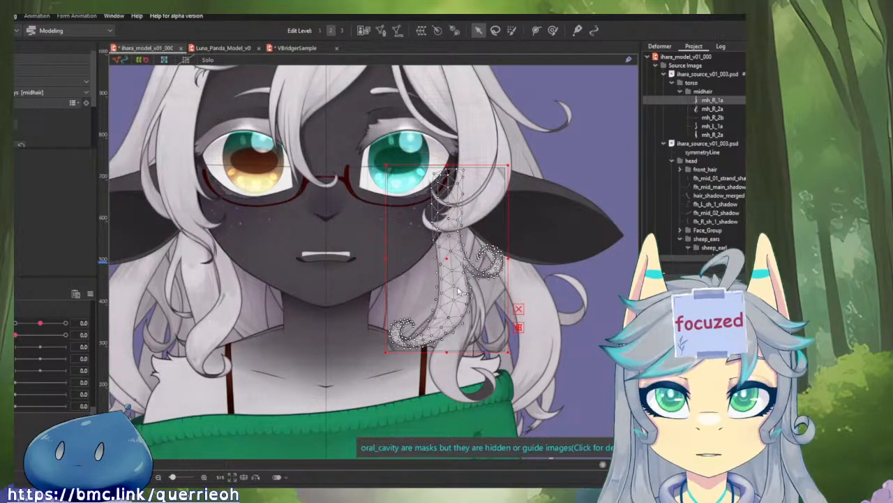
pyautogui.rightClick(705, 102)
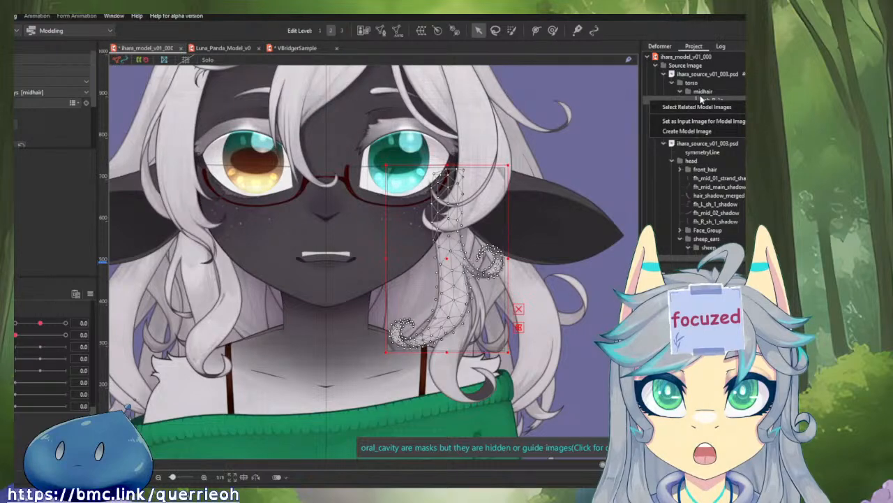
pyautogui.click(701, 102)
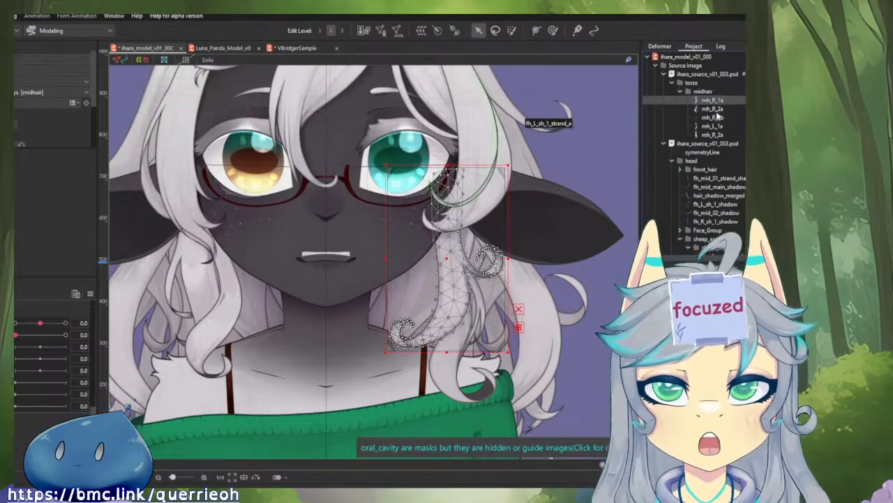
pyautogui.click(707, 103)
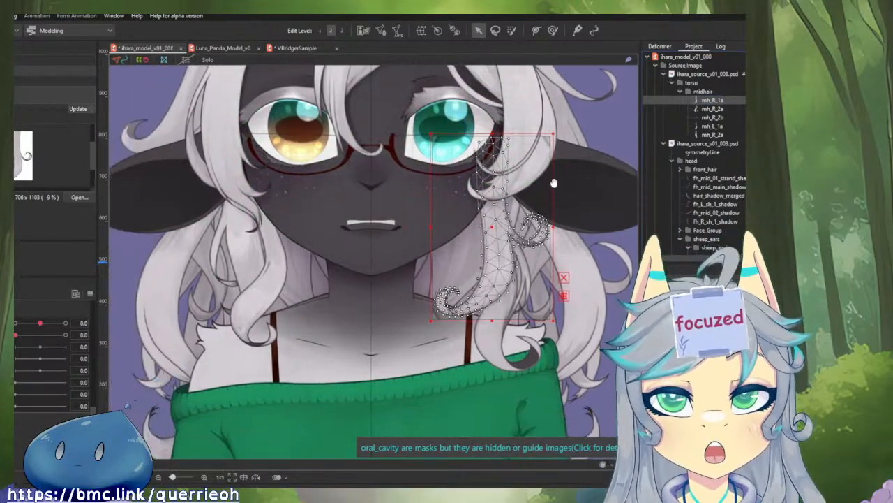
pyautogui.moveTo(580, 188); pyautogui.dragTo(635, 147)
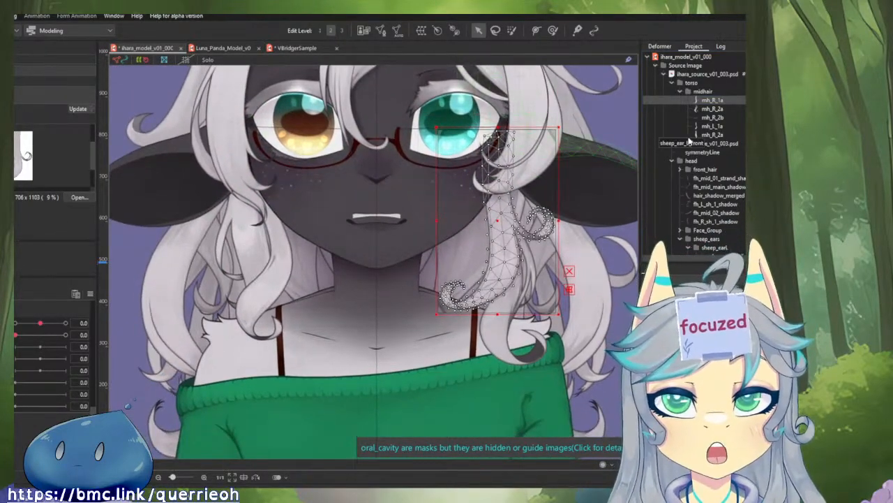
# - Look through the head and face groups of the second ihara_source_v01_003.psd for the midhair layers
pyautogui.scroll(-3, 698, 157)
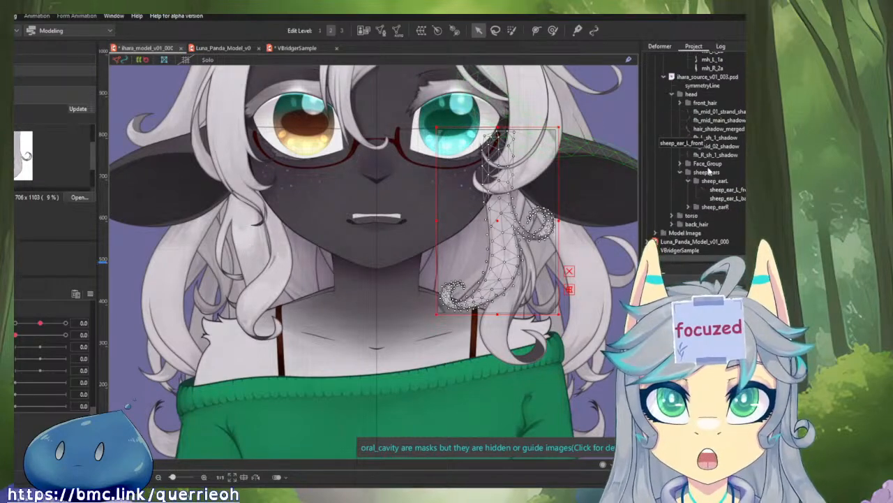
pyautogui.scroll(3, 712, 142)
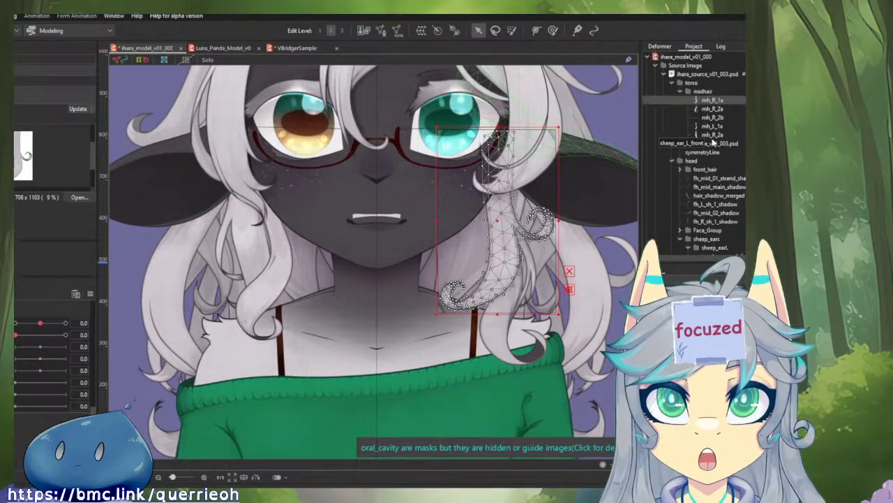
pyautogui.click(716, 195)
pyautogui.scroll(-3, 712, 195)
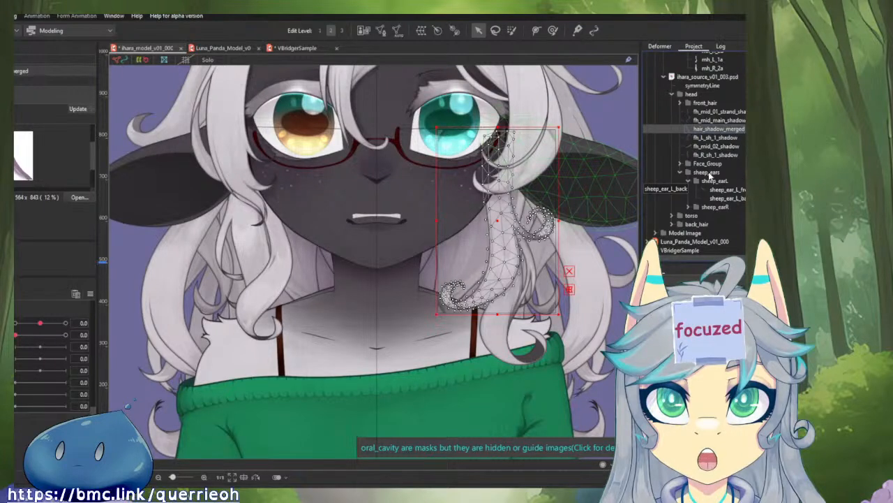
pyautogui.click(703, 208)
pyautogui.click(686, 224)
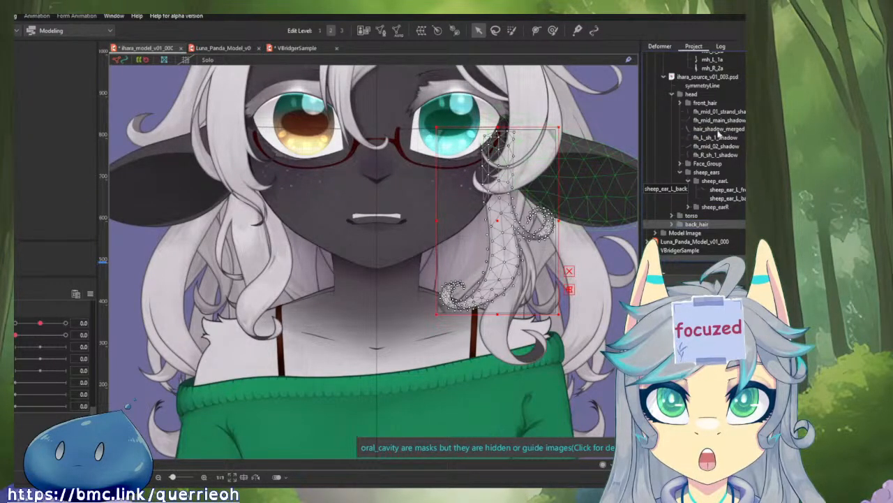
pyautogui.click(703, 166)
pyautogui.click(679, 164)
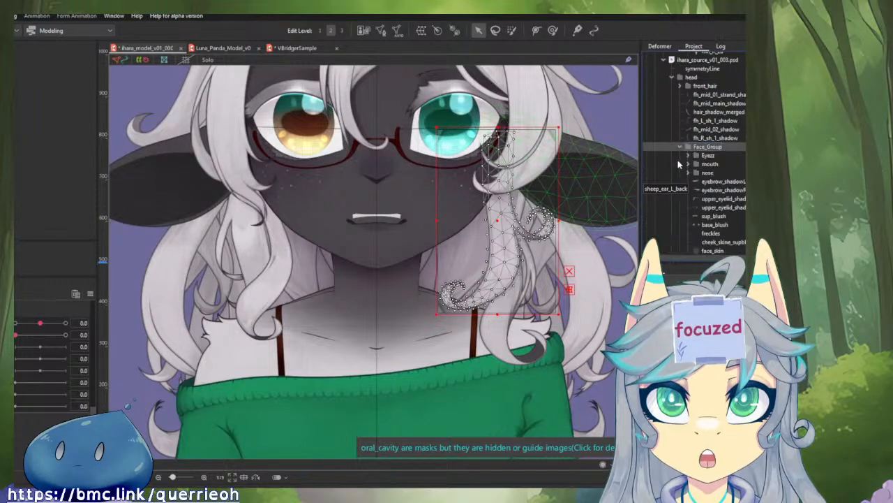
pyautogui.scroll(-5, 698, 176)
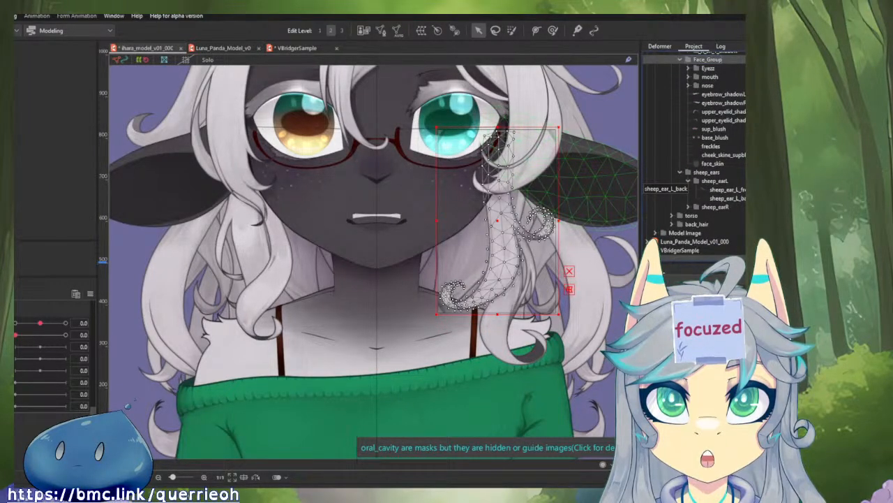
pyautogui.scroll(10, 740, 192)
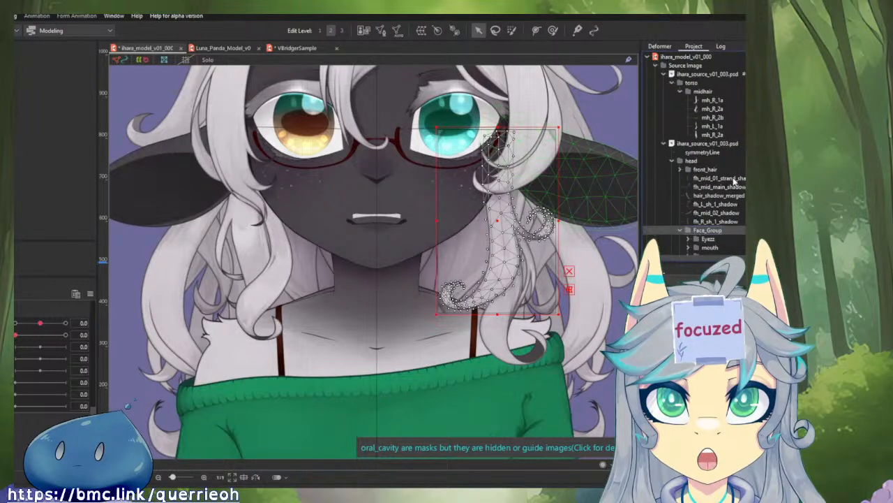
pyautogui.scroll(-10, 730, 174)
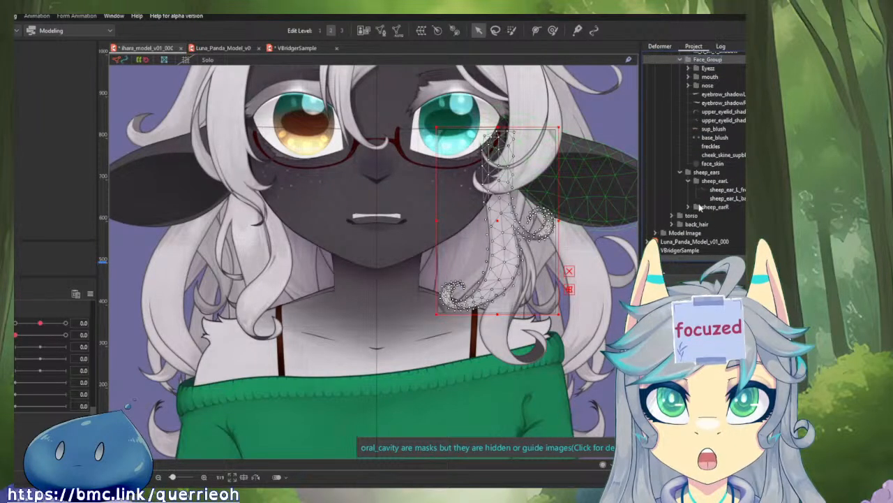
# - Find the midhair group under torso in the second PSD and set its mh_L_1a layer as the strand mesh's input image
pyautogui.click(673, 215)
pyautogui.scroll(-2, 700, 214)
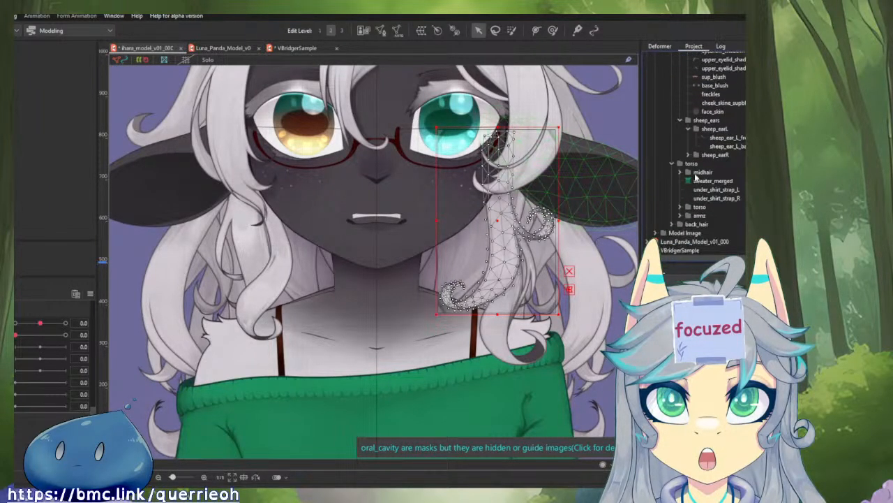
pyautogui.click(681, 173)
pyautogui.click(708, 182)
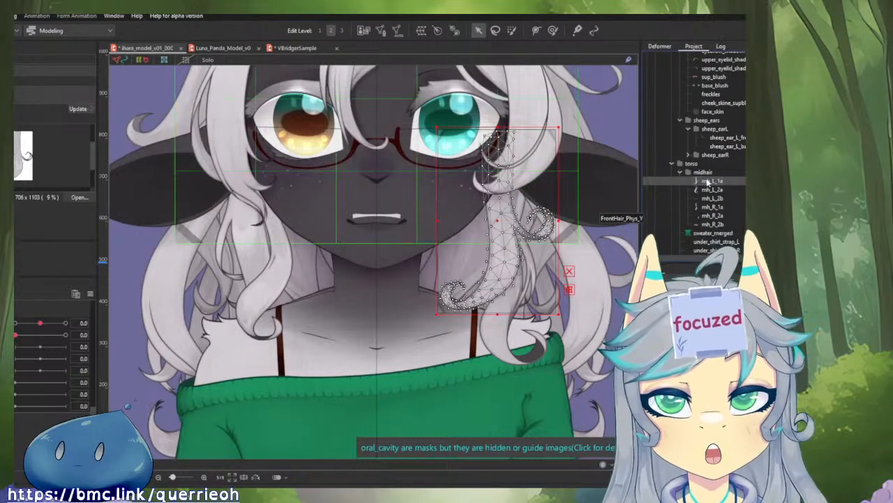
pyautogui.rightClick(660, 181)
pyautogui.click(709, 185)
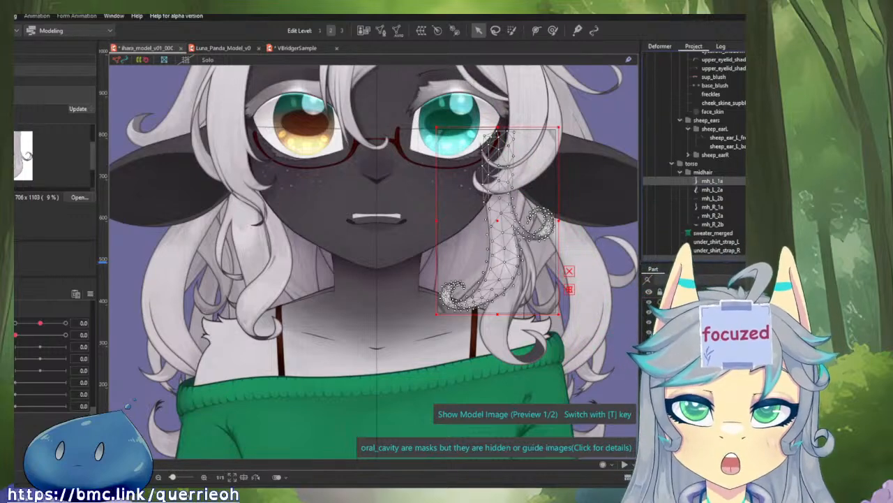
# - Select the second PSD's mh_L_2a layer and the lower left midhair strand mesh on the model
pyautogui.click(705, 189)
pyautogui.scroll(6, 705, 189)
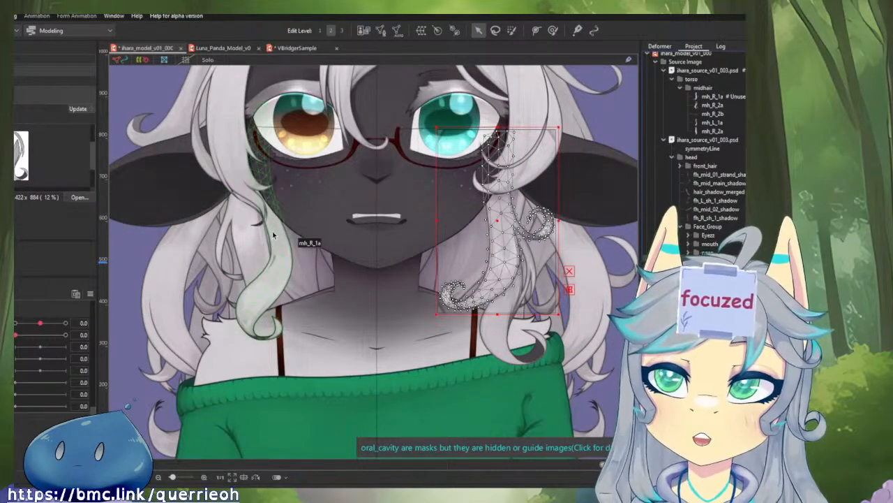
pyautogui.click(293, 245)
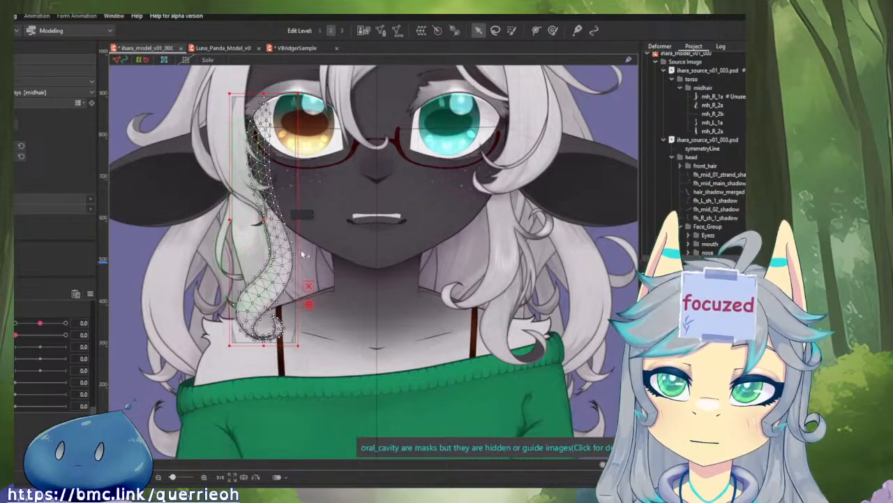
pyautogui.click(509, 321)
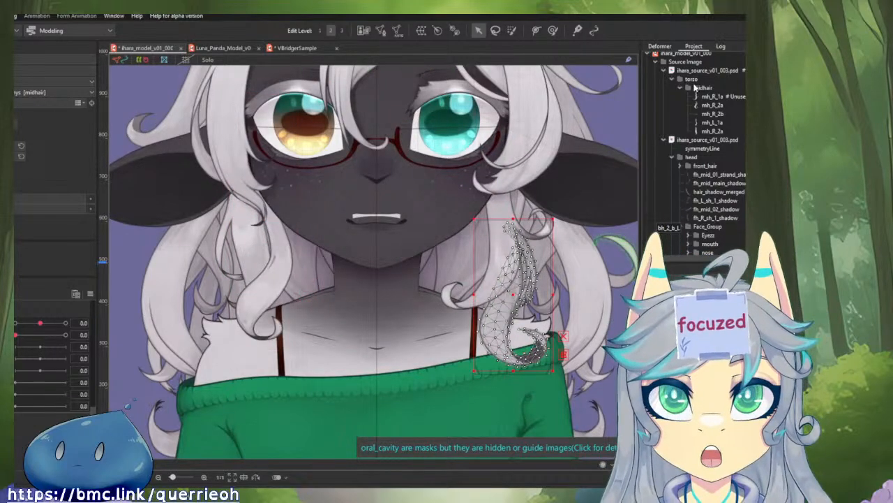
# - Set layer mh_L_2a from the second ihara_source_v01_003.psd as the input image for the selected long curled hair strand
pyautogui.scroll(-5, 711, 108)
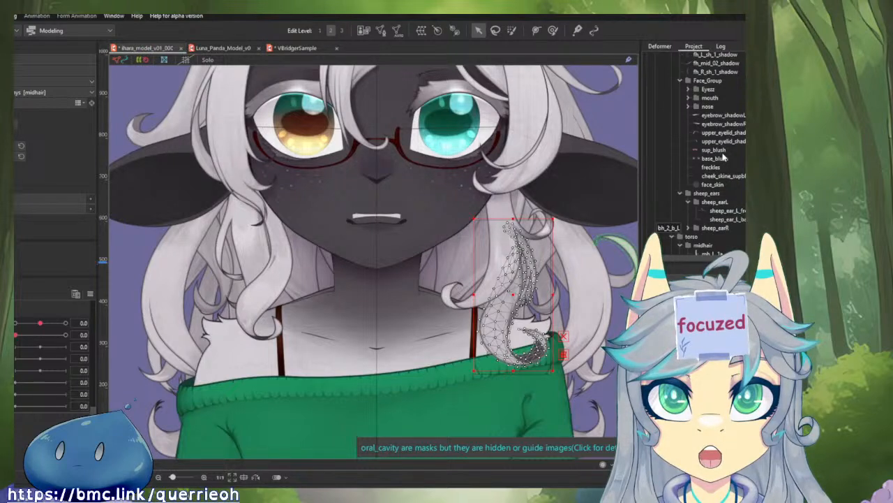
pyautogui.scroll(-3, 724, 160)
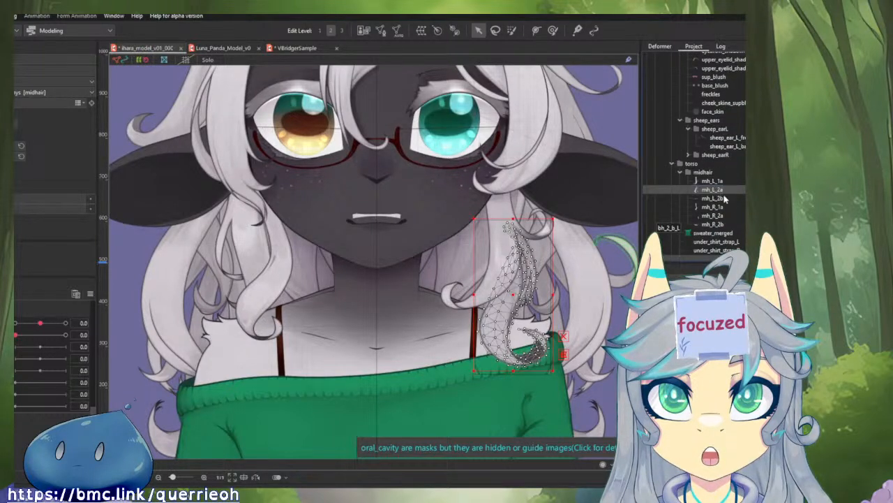
pyautogui.press('t')
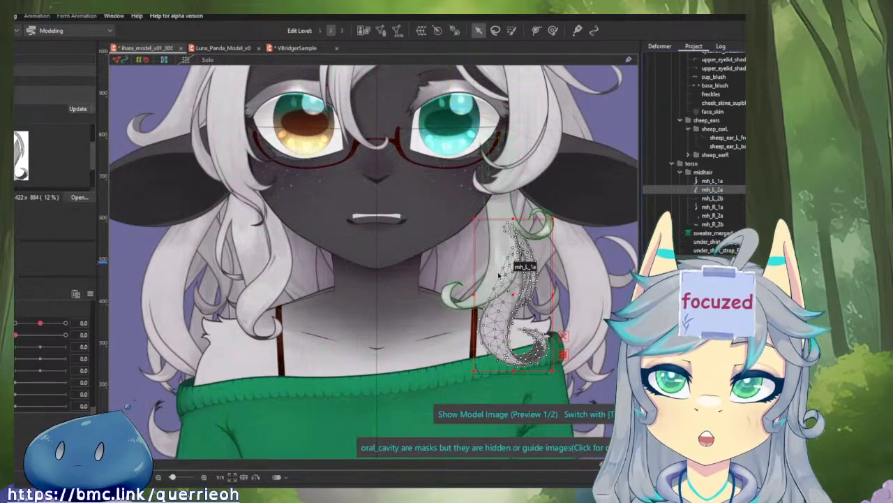
# - Set layer mh_L_2b as the input image for the small crescent-shaped midhair piece behind the long curl
pyautogui.click(712, 199)
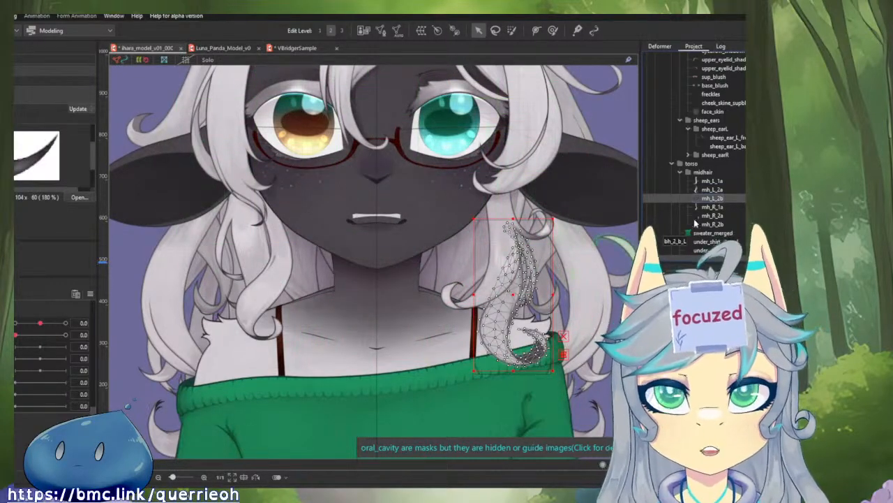
pyautogui.click(521, 303)
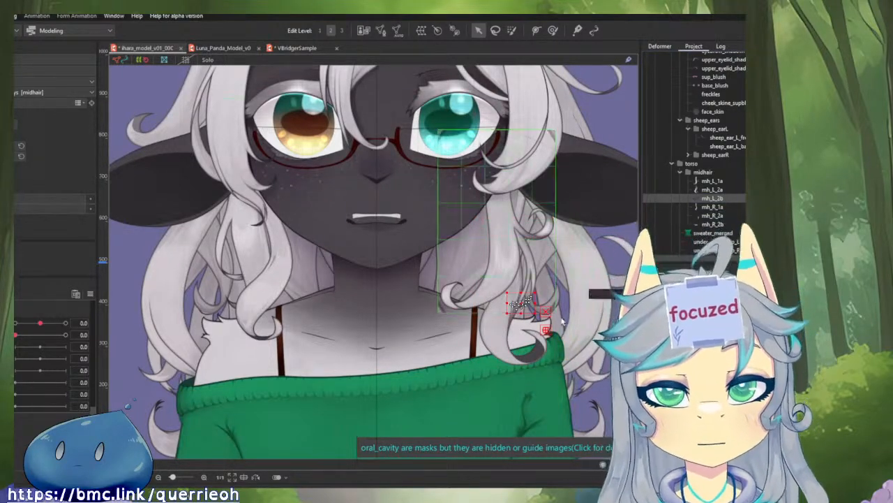
pyautogui.scroll(3, 556, 309)
pyautogui.rightClick(722, 201)
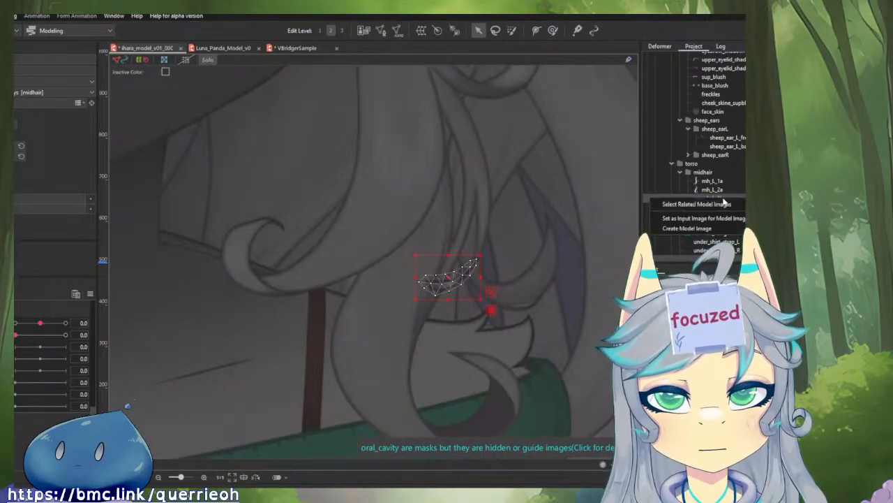
pyautogui.click(740, 207)
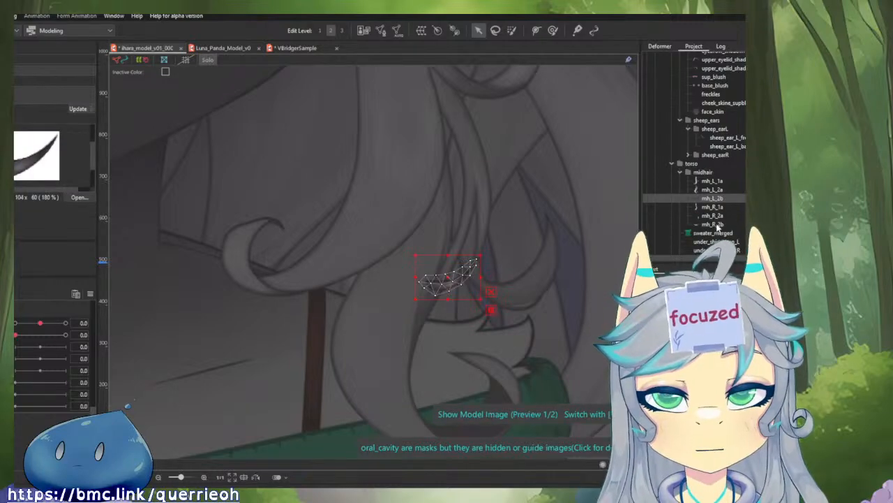
# - Set layer mh_R_1a as the input image for the curled front midhair strand on the opposite side of the face
pyautogui.click(711, 208)
pyautogui.scroll(-5, 291, 282)
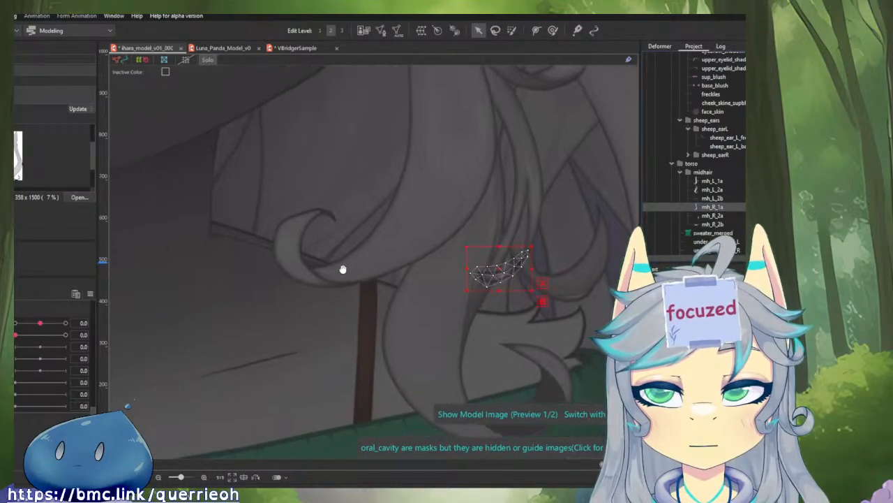
pyautogui.scroll(3, 423, 279)
pyautogui.scroll(2, 391, 273)
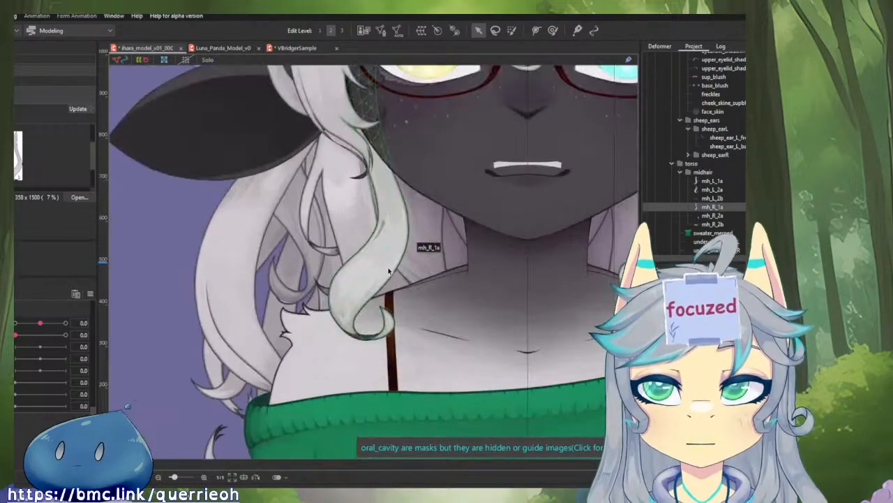
pyautogui.click(385, 266)
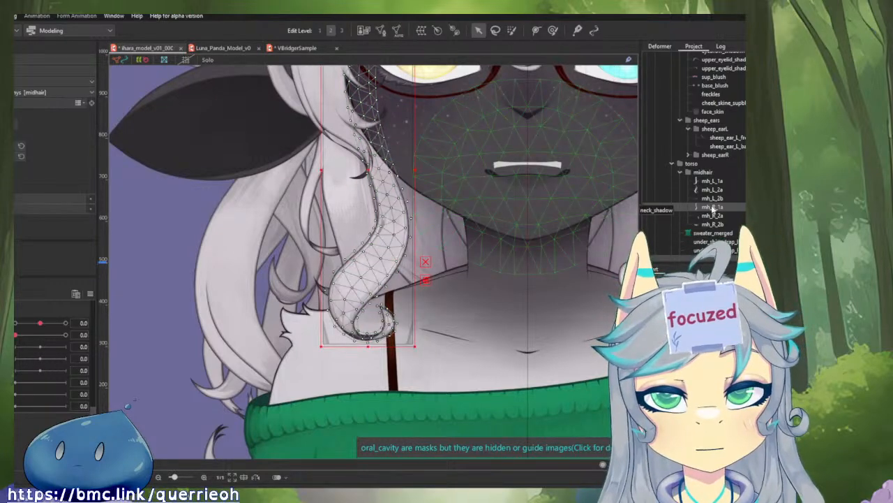
# - Set layer mh_R_2a as the input image for the forked midhair strand behind the mh_R_1a curl, checking the strand in isolation
pyautogui.click(374, 225)
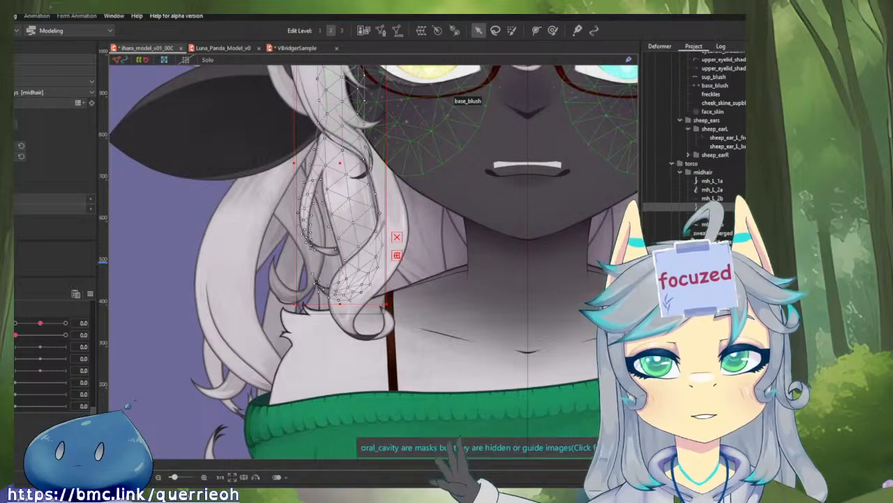
pyautogui.scroll(3, 345, 417)
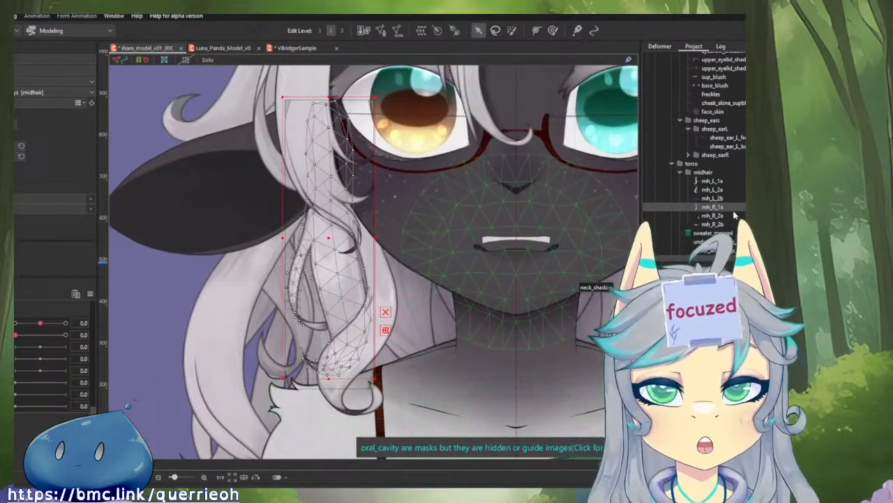
pyautogui.click(712, 207)
pyautogui.scroll(5, 742, 157)
pyautogui.scroll(1, 742, 157)
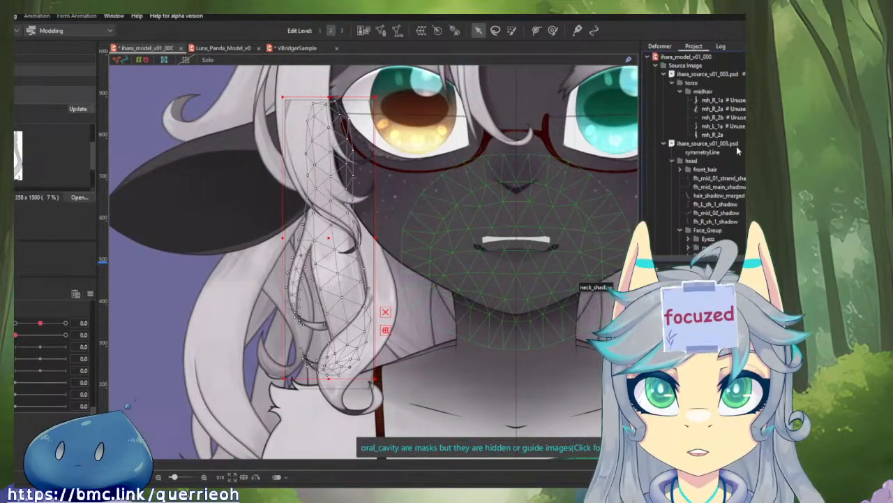
pyautogui.click(723, 135)
pyautogui.scroll(-10, 723, 135)
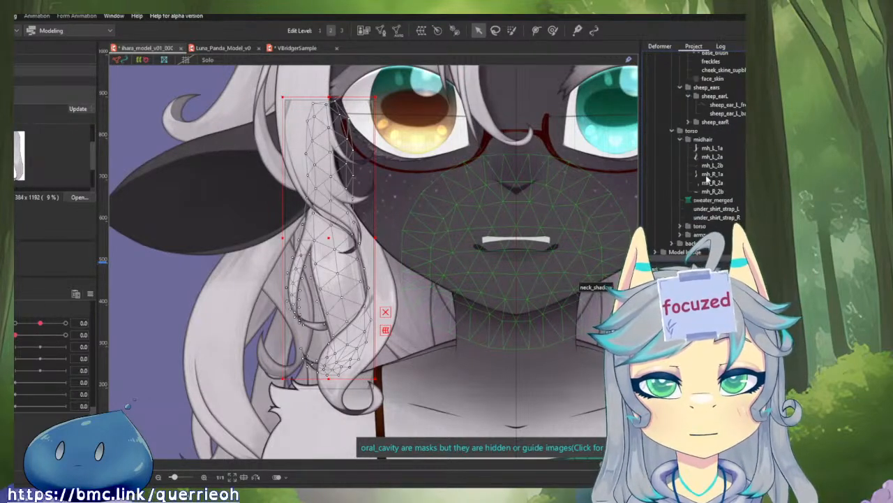
pyautogui.click(714, 191)
pyautogui.click(713, 183)
pyautogui.click(714, 164)
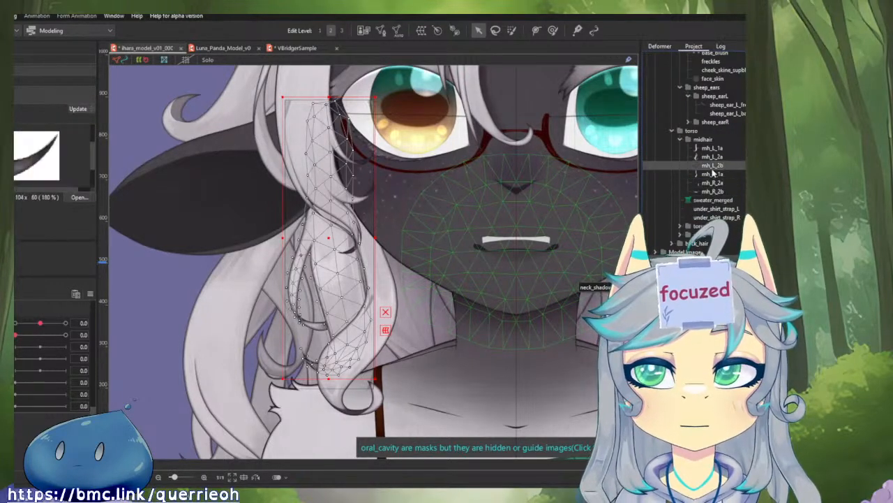
pyautogui.click(714, 174)
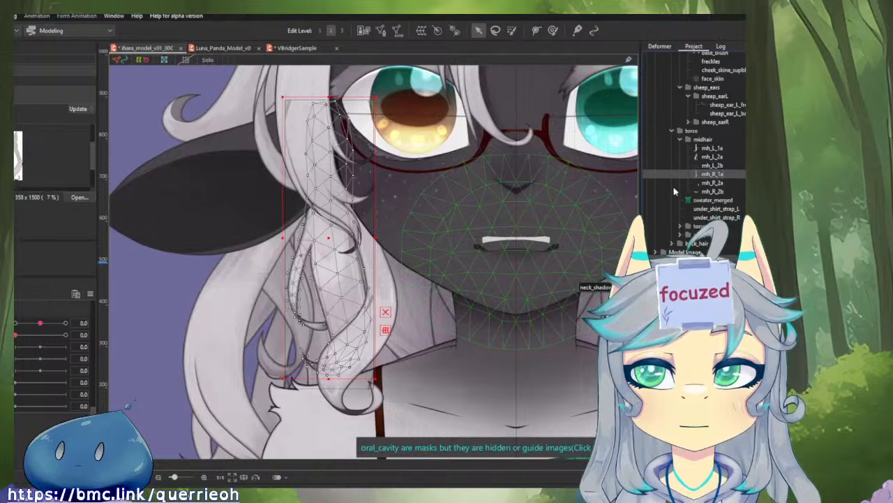
pyautogui.click(719, 183)
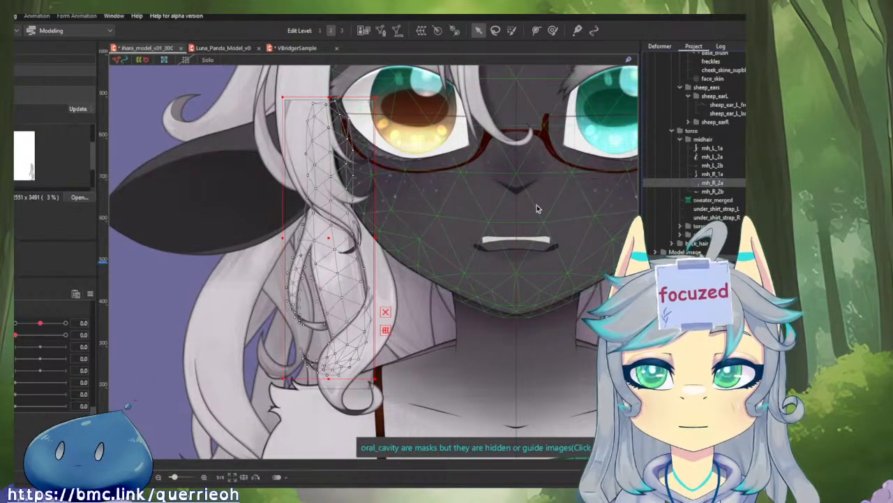
pyautogui.press('Return')
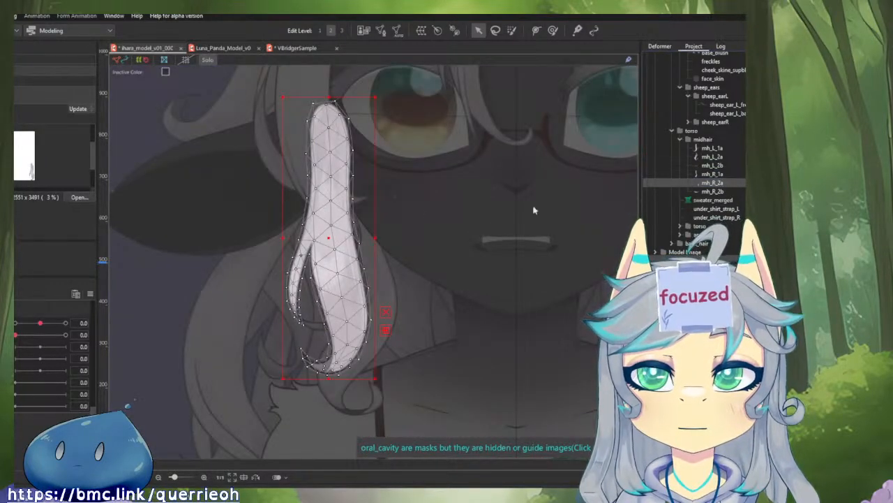
pyautogui.press('Return')
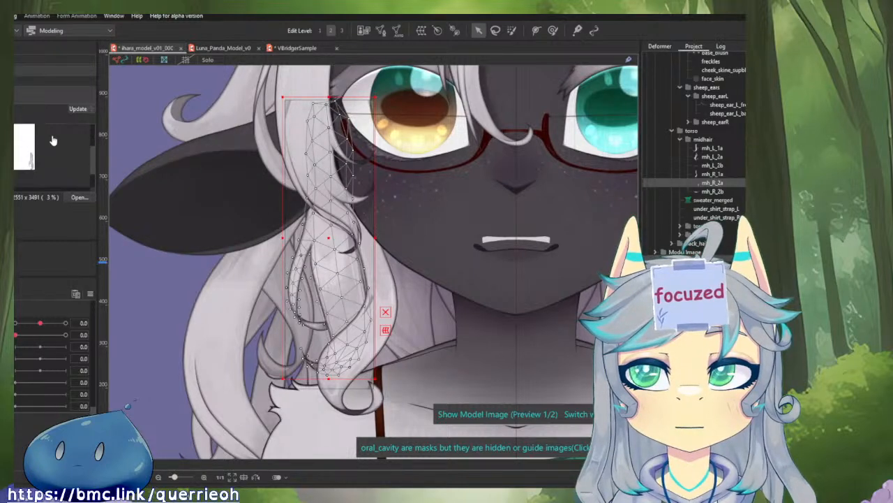
# - Delete the unused layers of the first ihara_source_v01_003.psd in Source Image and remove that PSD from the project
pyautogui.scroll(-2, 333, 195)
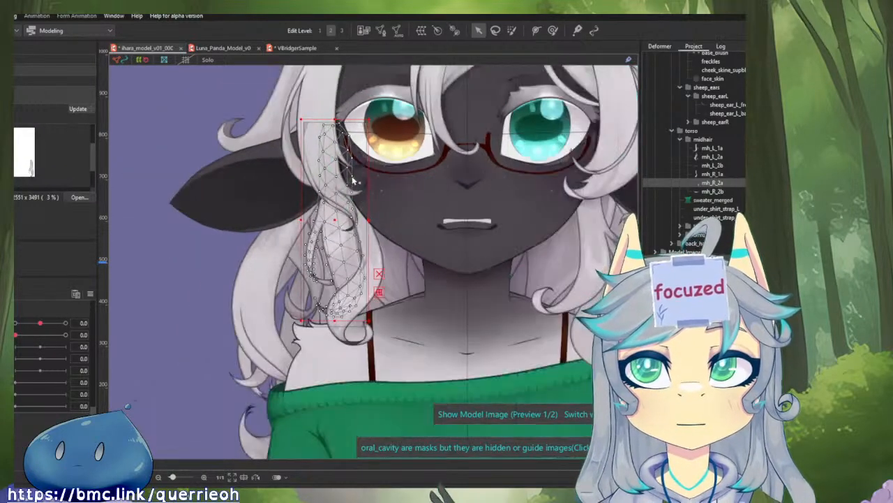
pyautogui.moveTo(332, 196); pyautogui.dragTo(287, 199)
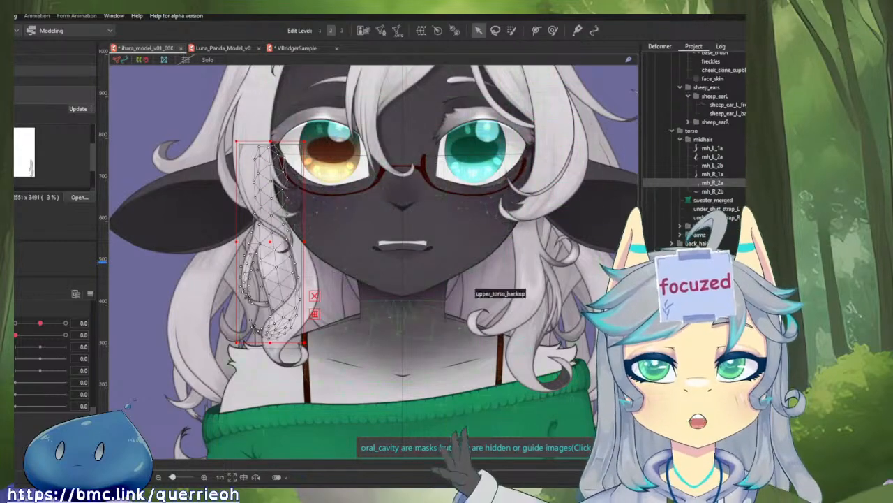
pyautogui.moveTo(398, 280); pyautogui.dragTo(378, 308)
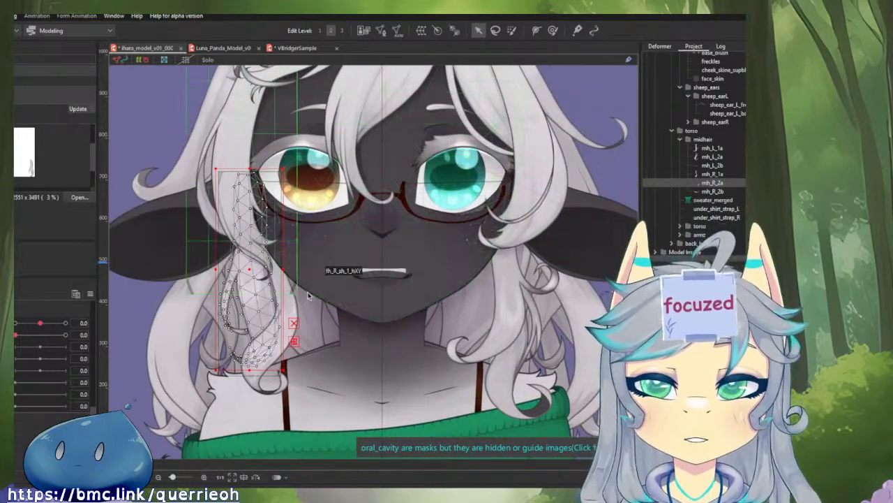
pyautogui.scroll(2, 309, 295)
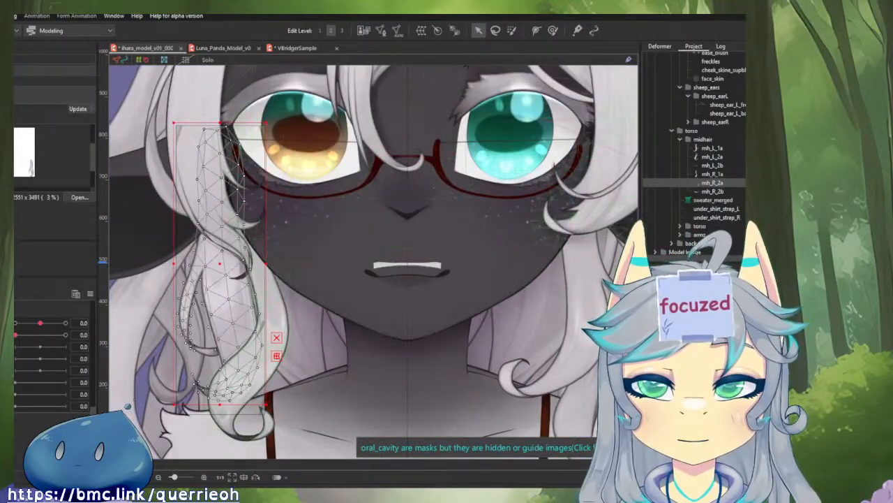
pyautogui.scroll(10, 730, 208)
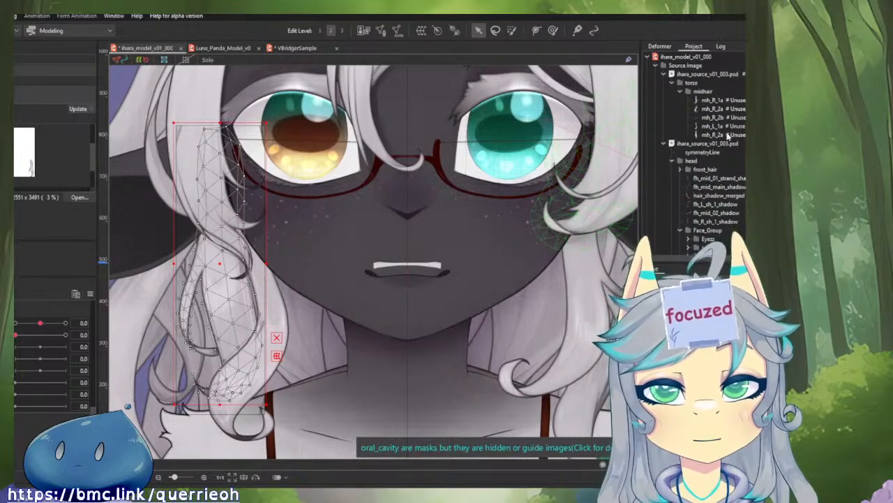
pyautogui.rightClick(702, 75)
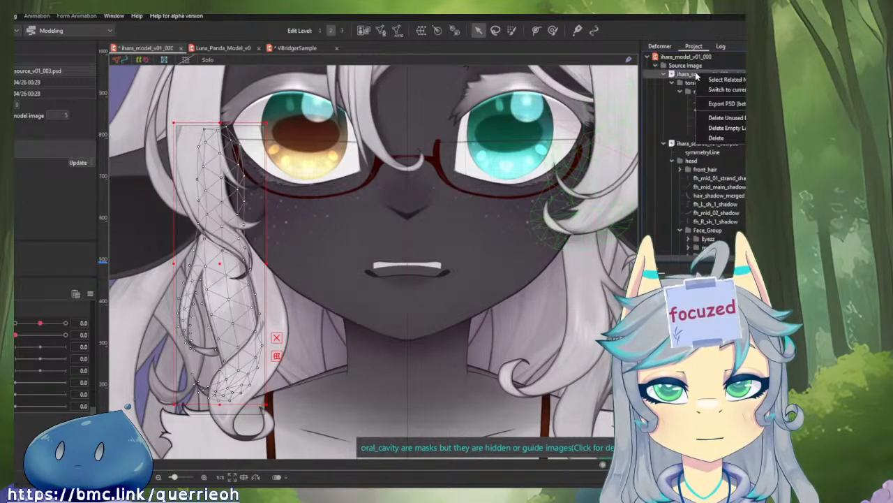
pyautogui.click(727, 119)
pyautogui.rightClick(702, 79)
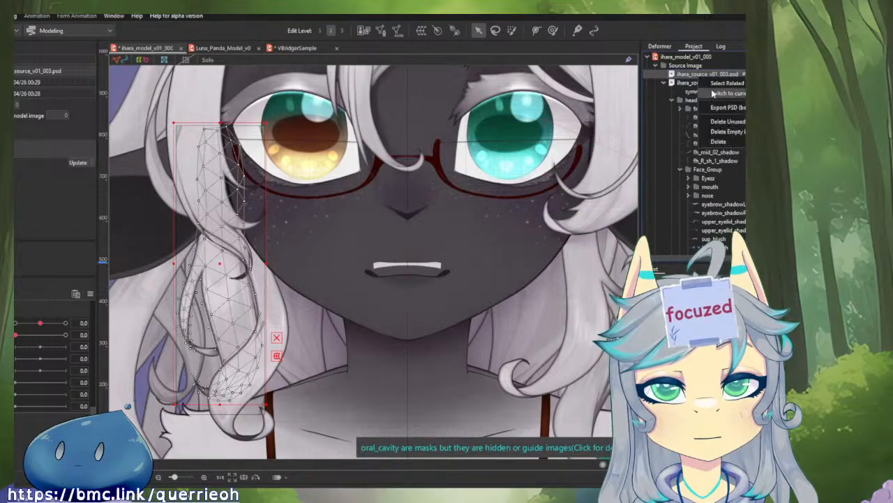
pyautogui.click(721, 141)
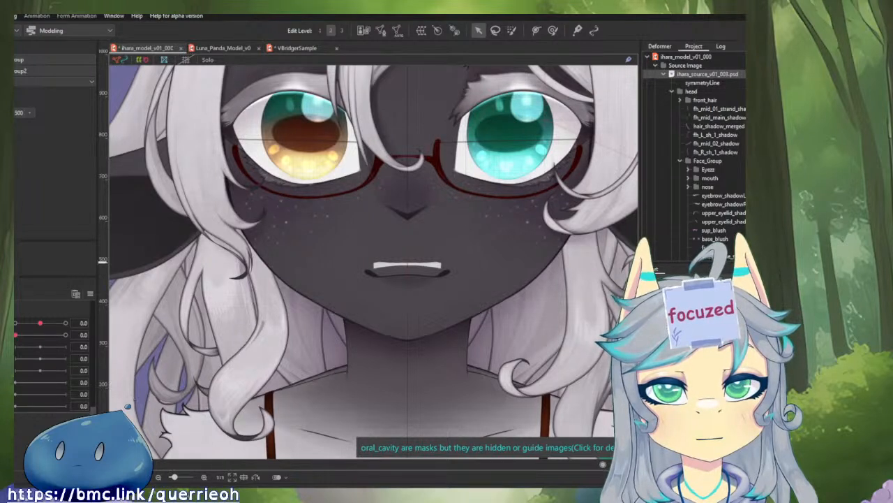
# - Remove the extra rectangular mouth mesh with the thick dark corners from the face
pyautogui.click(698, 328)
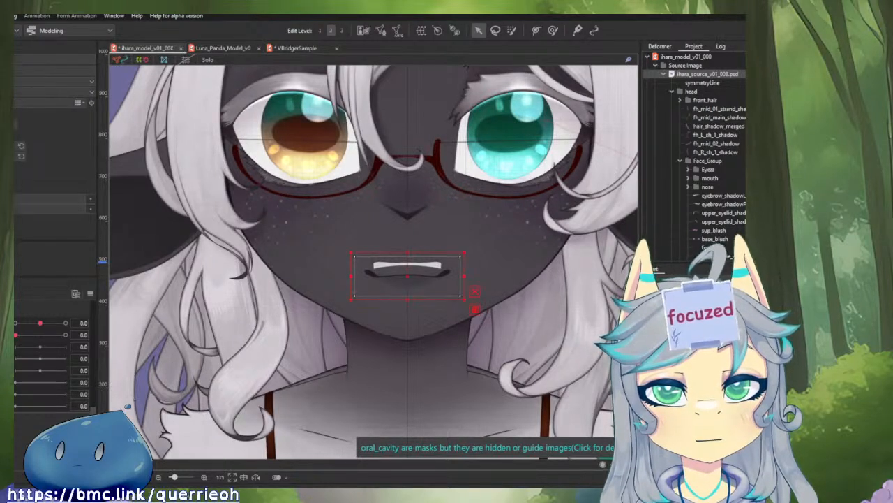
pyautogui.hotkey('ctrl', 'z')
pyautogui.hotkey('ctrl', 'z')
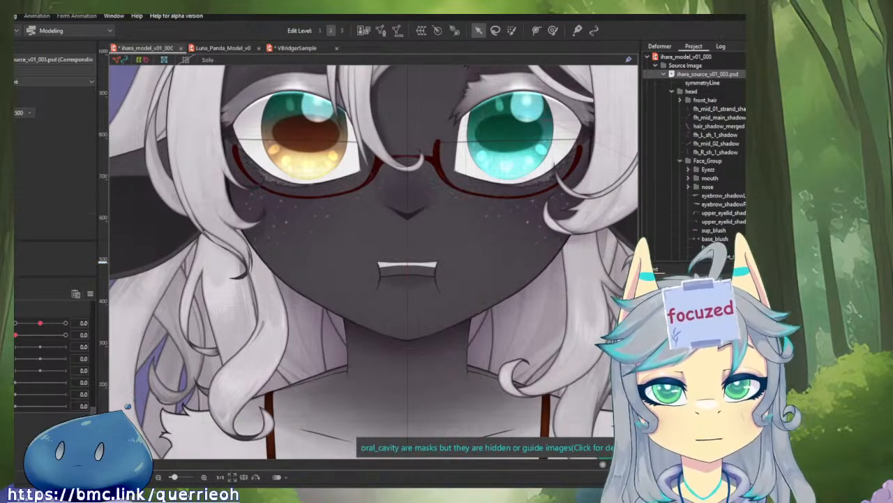
# - Select the Cheek_Puff mesh around the mouth and set its parent deformer to Mouth_X
pyautogui.click(391, 265)
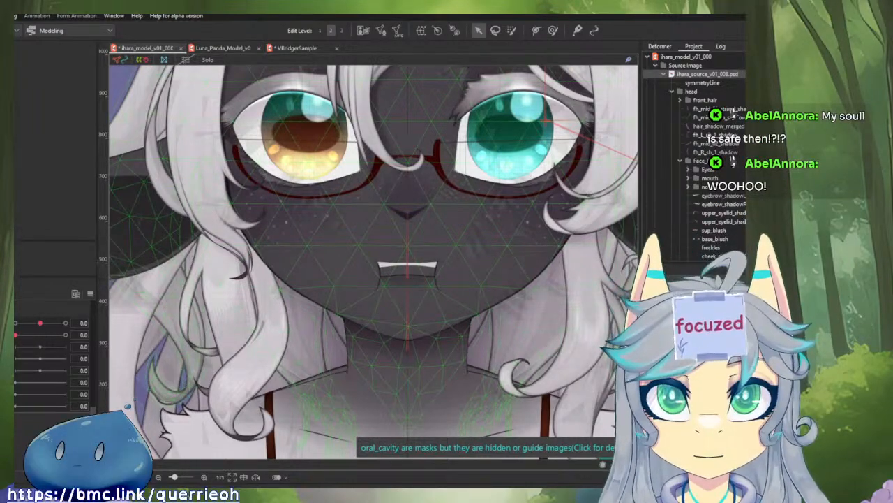
pyautogui.click(693, 84)
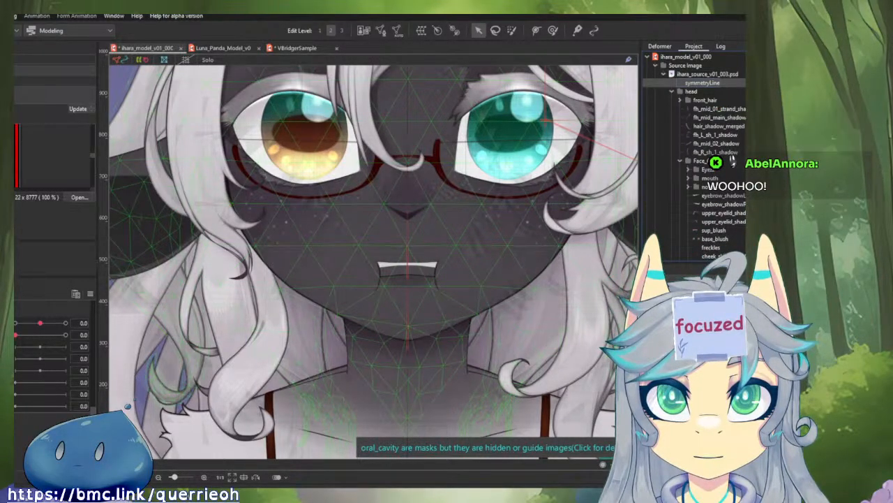
pyautogui.click(408, 270)
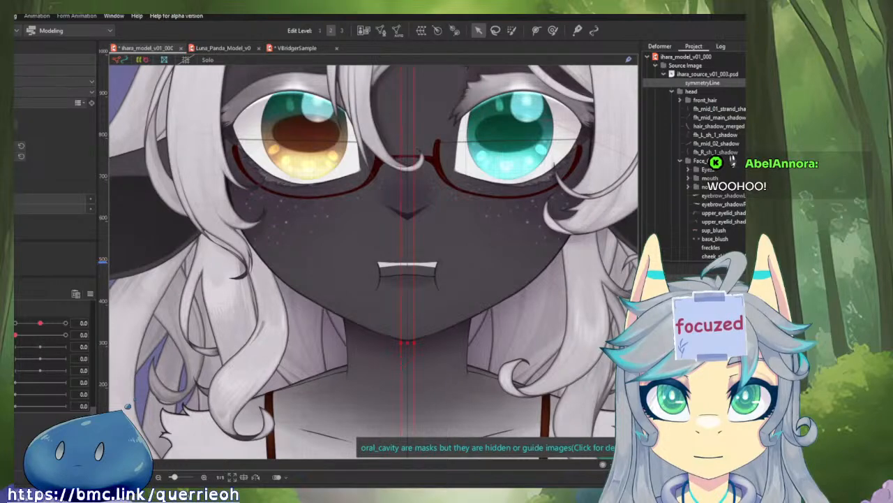
pyautogui.click(408, 271)
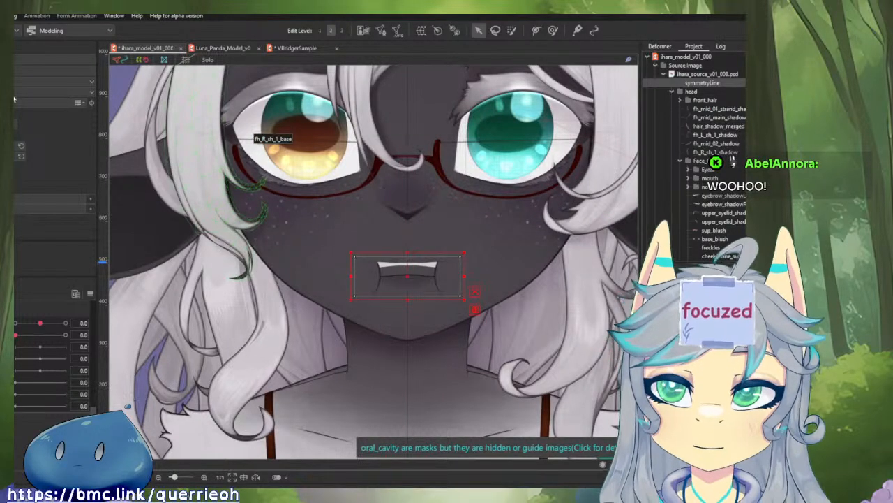
pyautogui.click(25, 93)
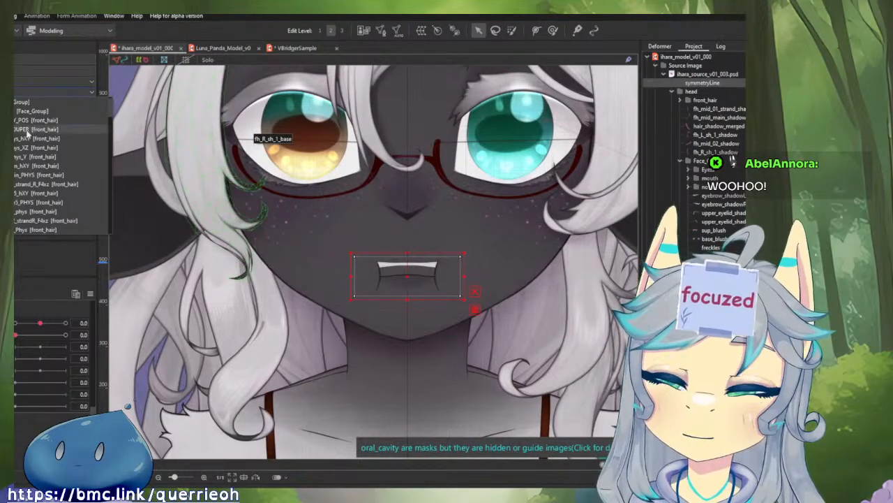
pyautogui.scroll(-5, 26, 188)
pyautogui.scroll(-8, 25, 192)
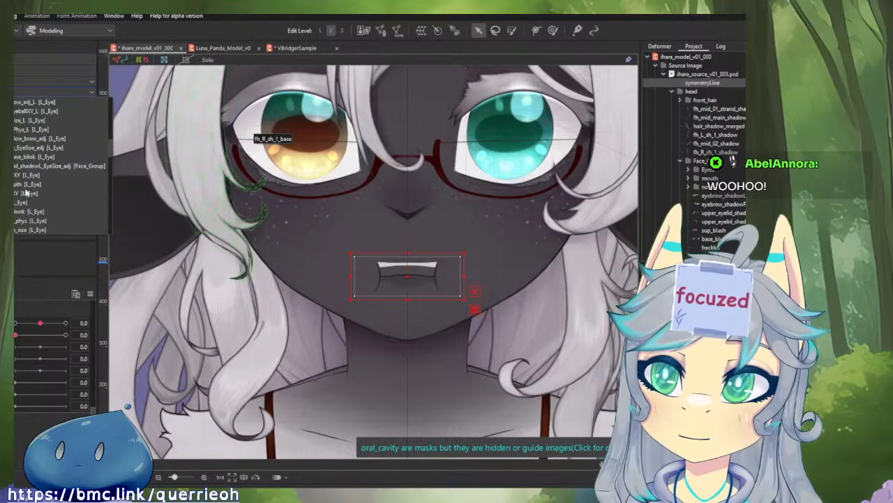
pyautogui.scroll(-4, 25, 193)
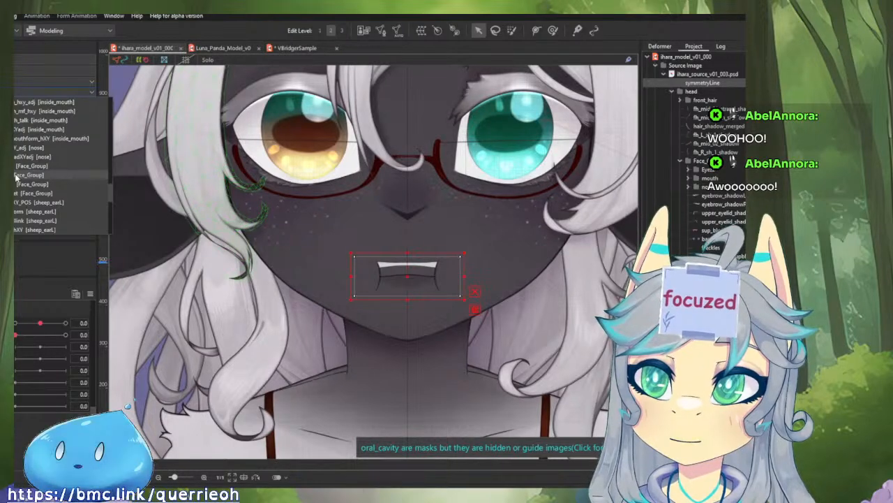
pyautogui.scroll(2, 15, 178)
pyautogui.scroll(3, 16, 177)
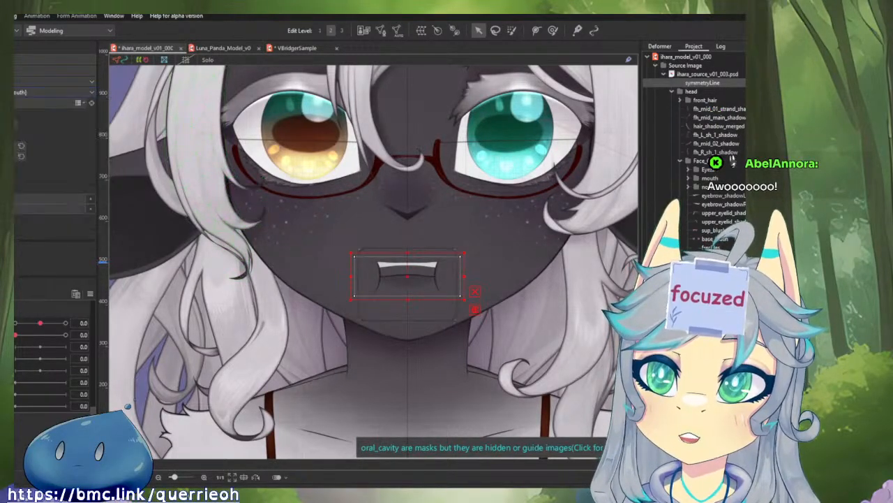
pyautogui.click(15, 178)
pyautogui.scroll(-2, 732, 159)
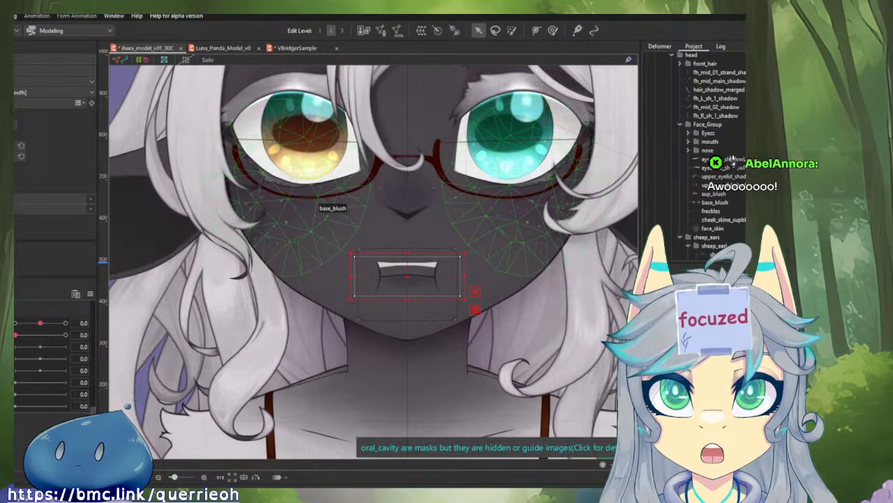
pyautogui.click(732, 159)
pyautogui.click(732, 159)
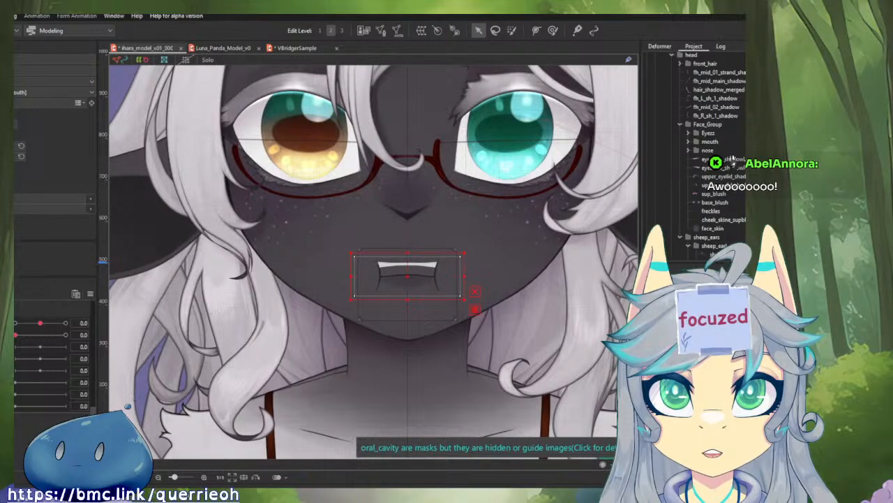
pyautogui.hotkey('ctrl', 'z')
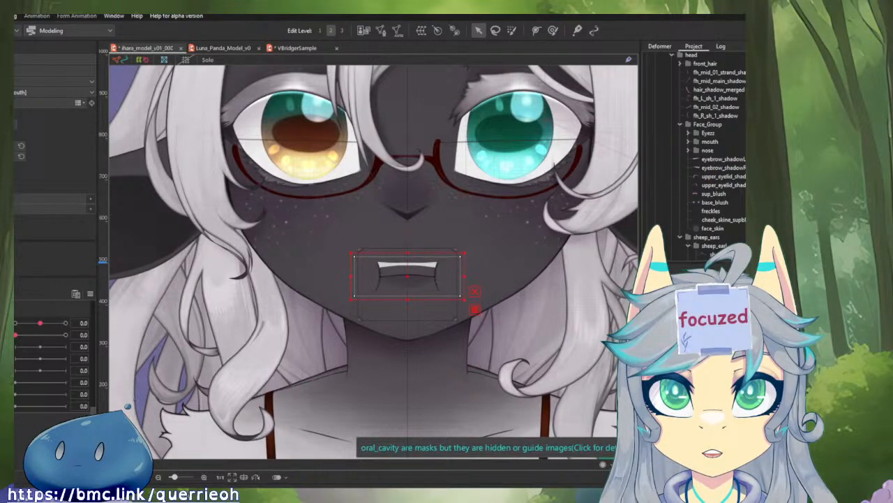
pyautogui.scroll(3, 482, 342)
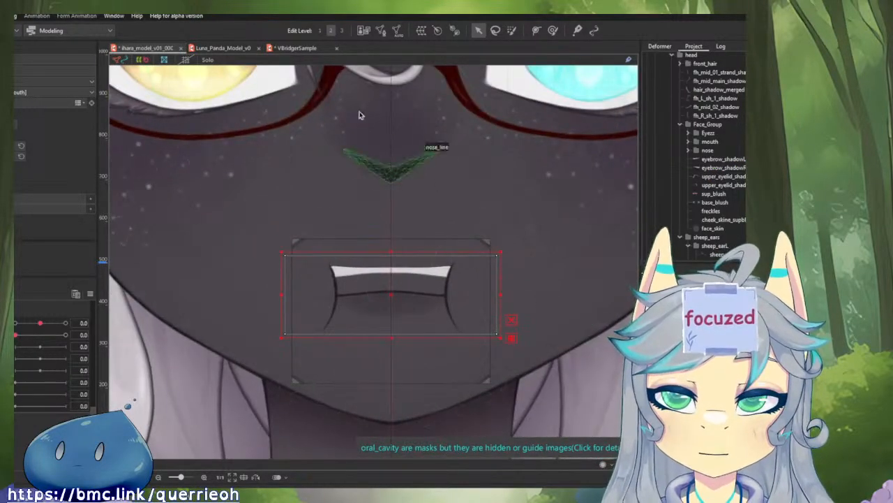
# - Switch to the Luna_Panda model, reset its parameters to default values and set the cheek puff parameter to 1.0
pyautogui.click(226, 48)
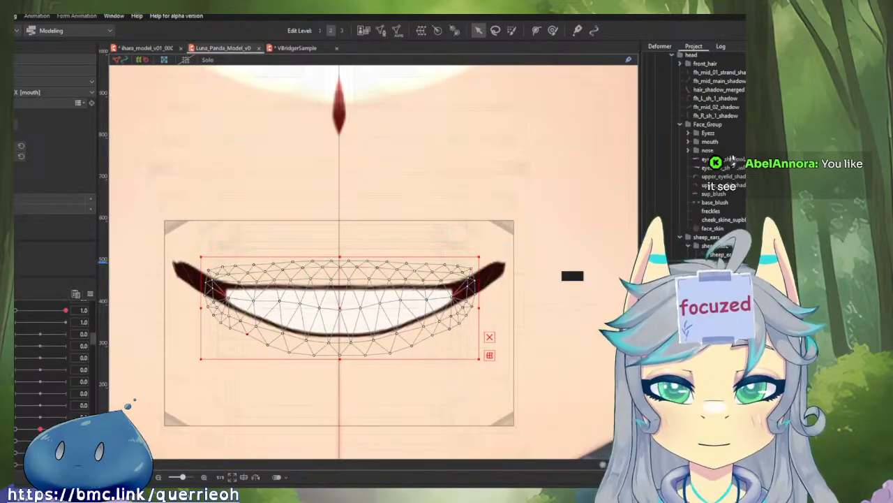
pyautogui.scroll(-2, 732, 146)
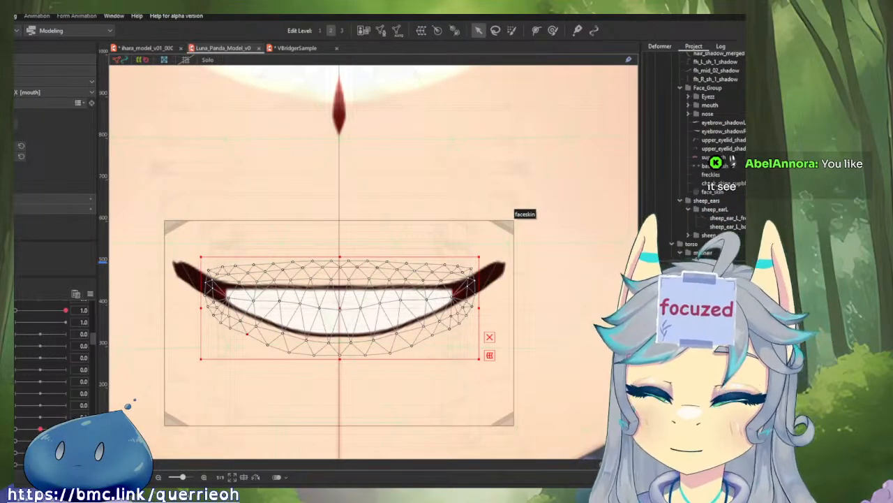
pyautogui.scroll(-2, 48, 363)
pyautogui.click(82, 295)
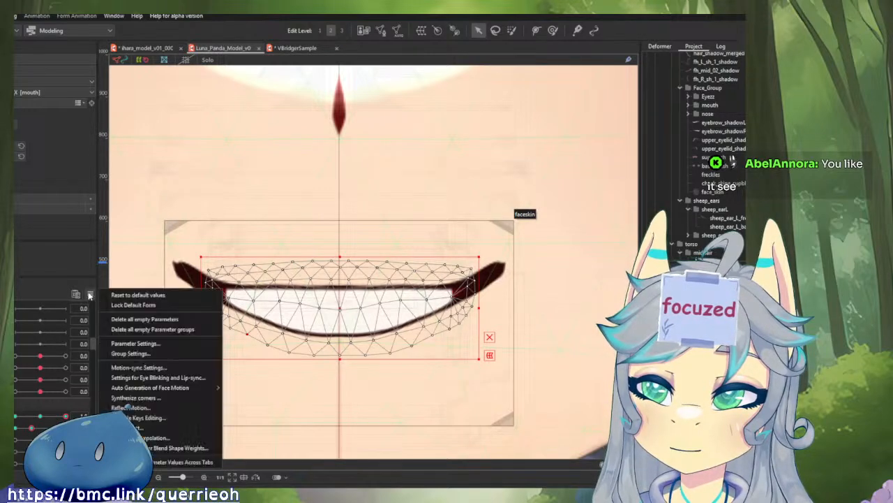
pyautogui.click(114, 302)
pyautogui.moveTo(35, 403); pyautogui.dragTo(67, 405)
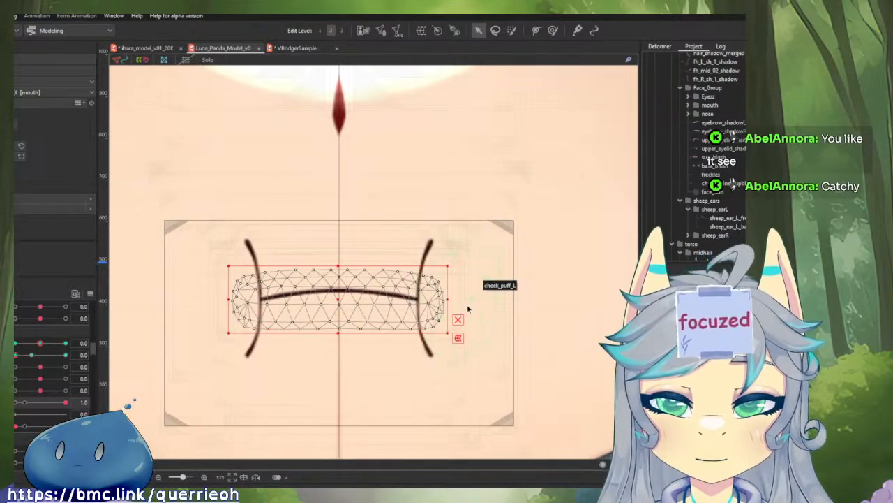
# - Examine how the Luna_Panda cheek_puff_L mesh is nested in the deformer hierarchy, up to its cheek_puff_mouthforms warp deformer
pyautogui.click(494, 283)
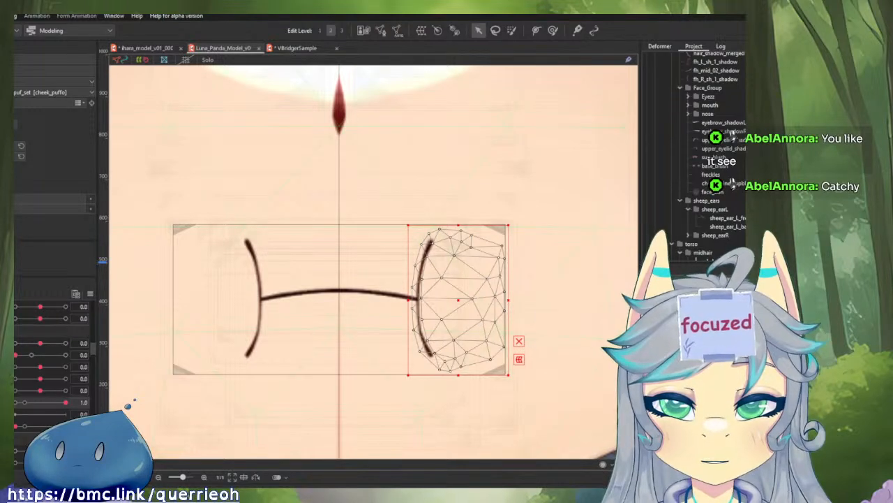
pyautogui.scroll(-3, 726, 196)
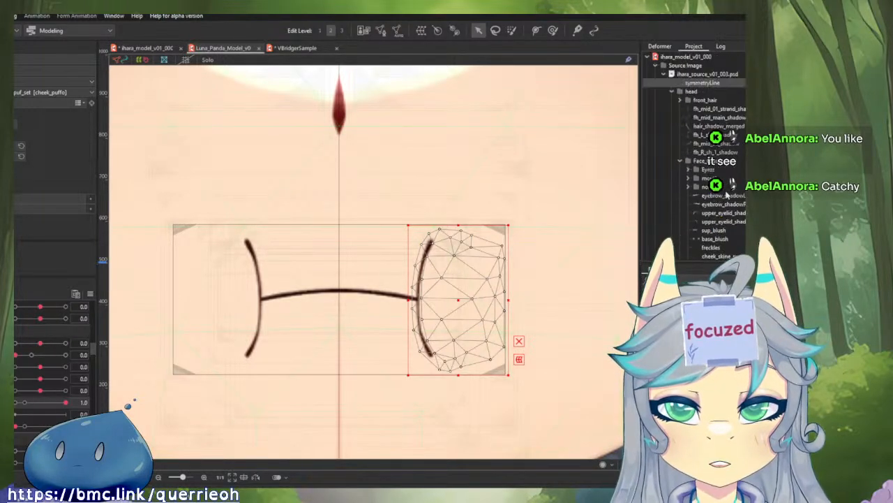
pyautogui.click(660, 46)
pyautogui.scroll(1, 722, 111)
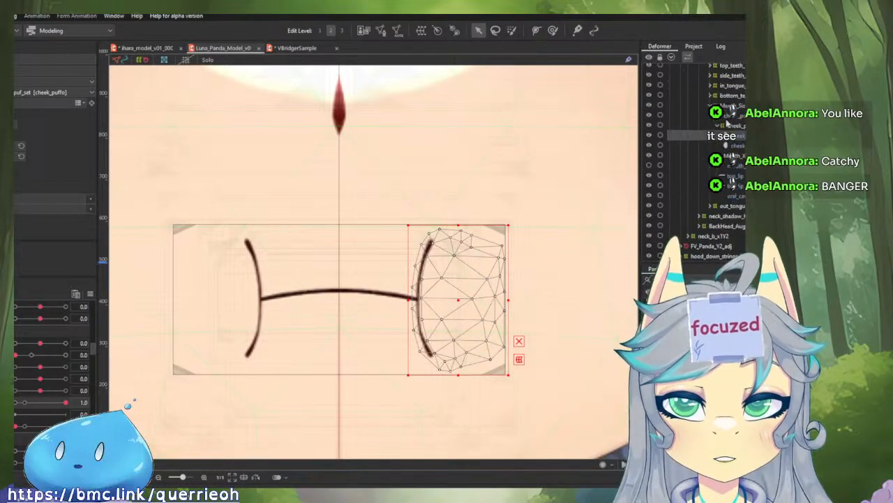
pyautogui.click(736, 125)
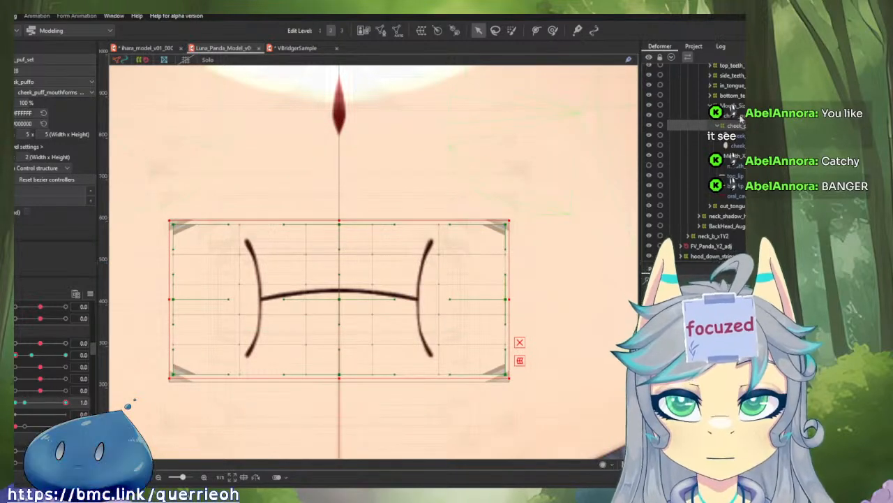
pyautogui.click(737, 116)
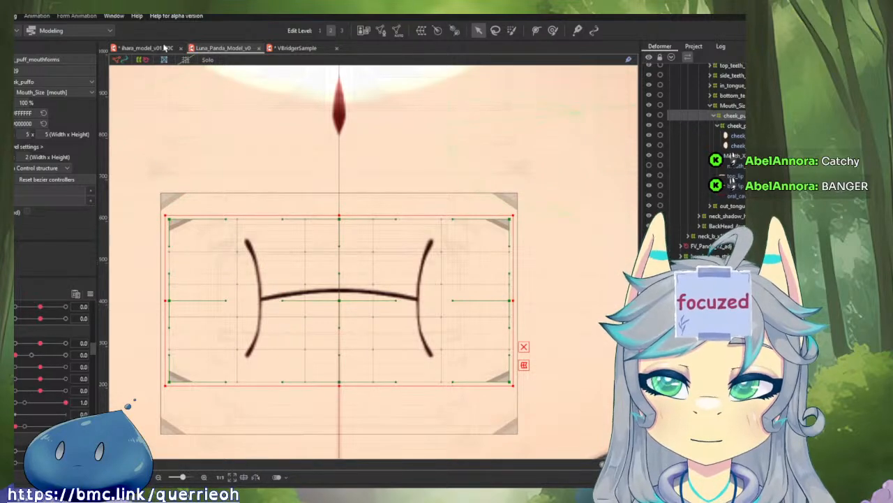
# - Return to the ihara model and generate an automatic mesh for the Cheek_Puff object around both cheek shapes
pyautogui.click(165, 48)
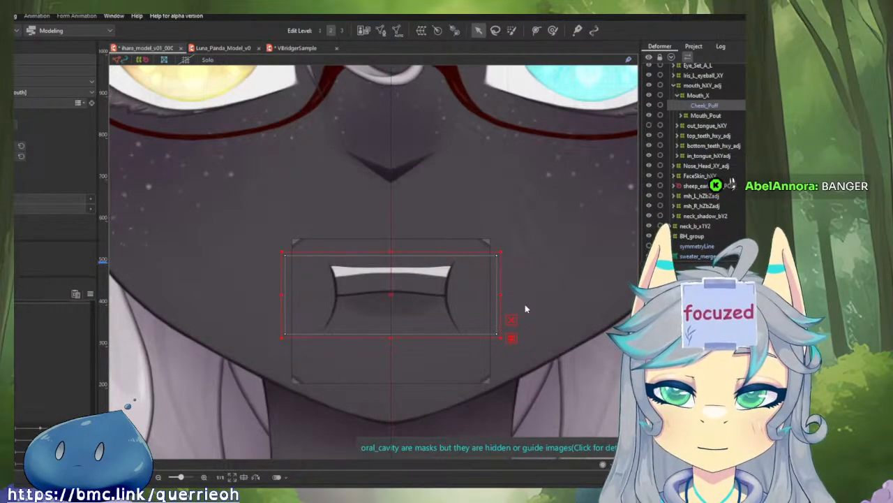
pyautogui.click(512, 339)
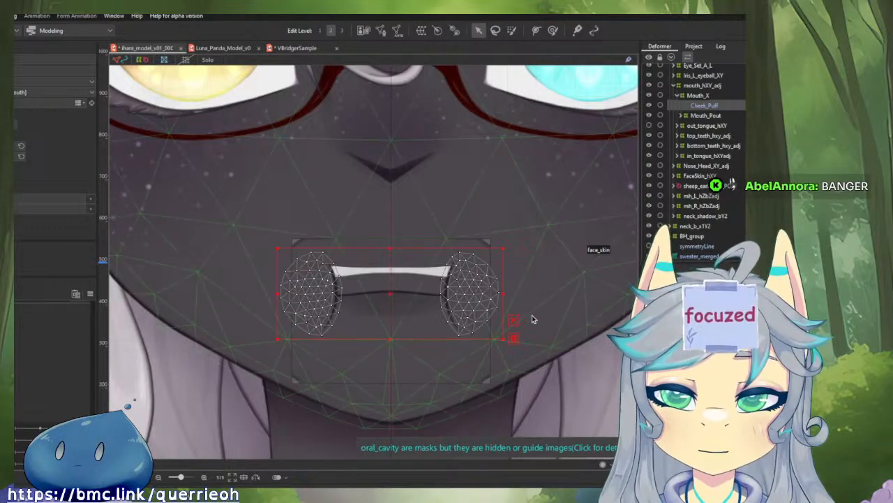
pyautogui.scroll(3, 483, 294)
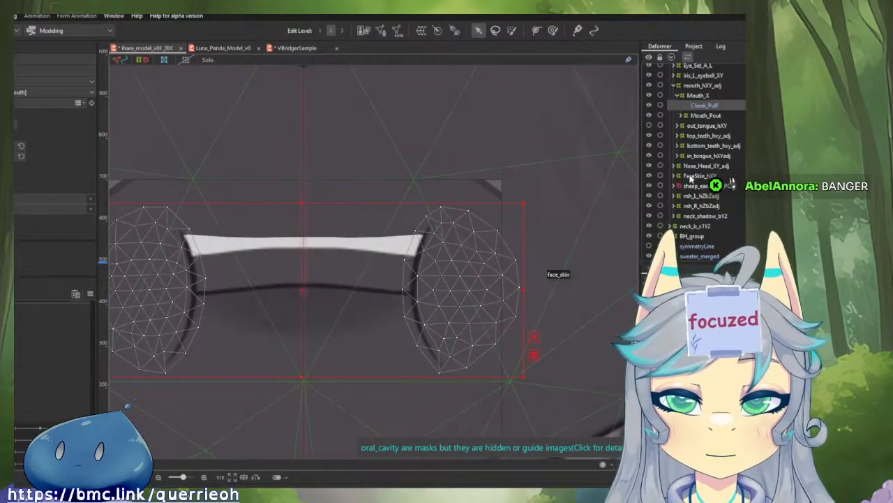
pyautogui.scroll(1, 690, 179)
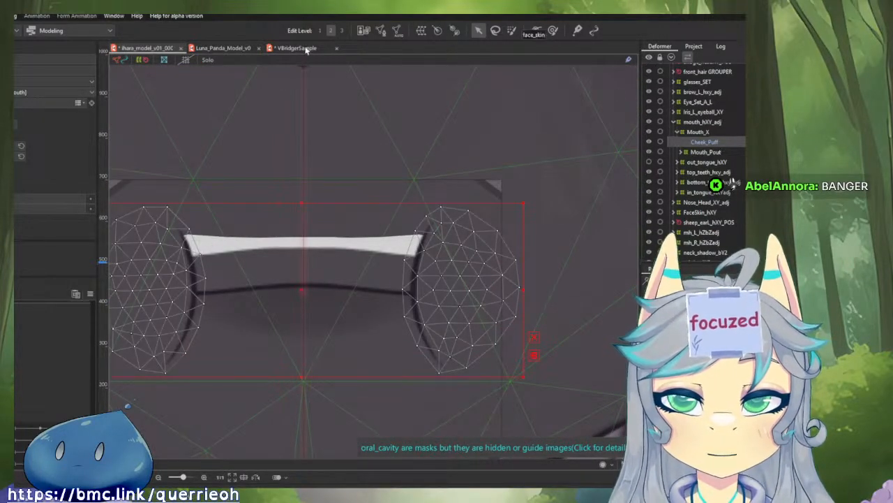
# - Compare the cheek hierarchy with the Luna_Panda model, and move Cheek_Puff out of Mouth_X to directly under mouth_hXY_adj
pyautogui.click(223, 47)
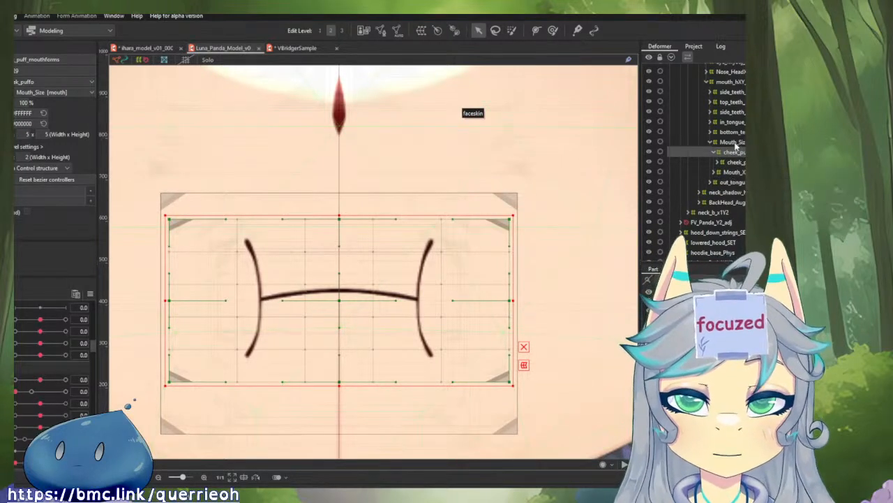
pyautogui.click(137, 48)
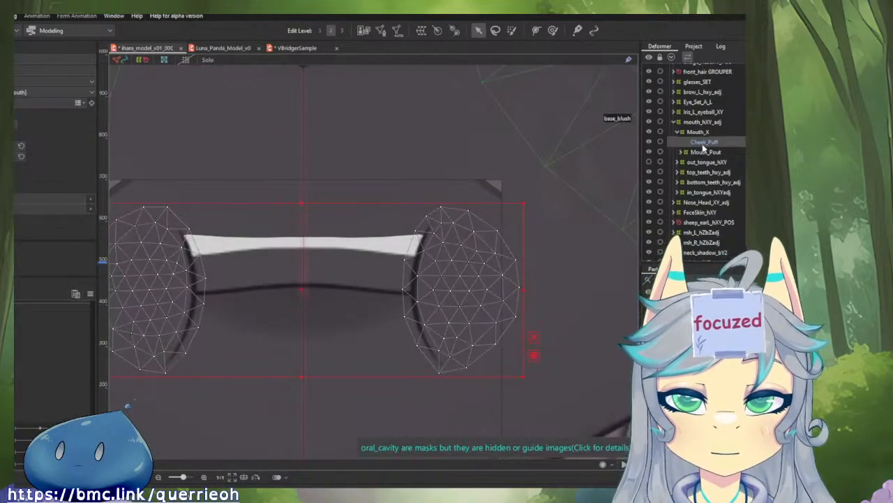
pyautogui.moveTo(703, 143); pyautogui.dragTo(695, 130)
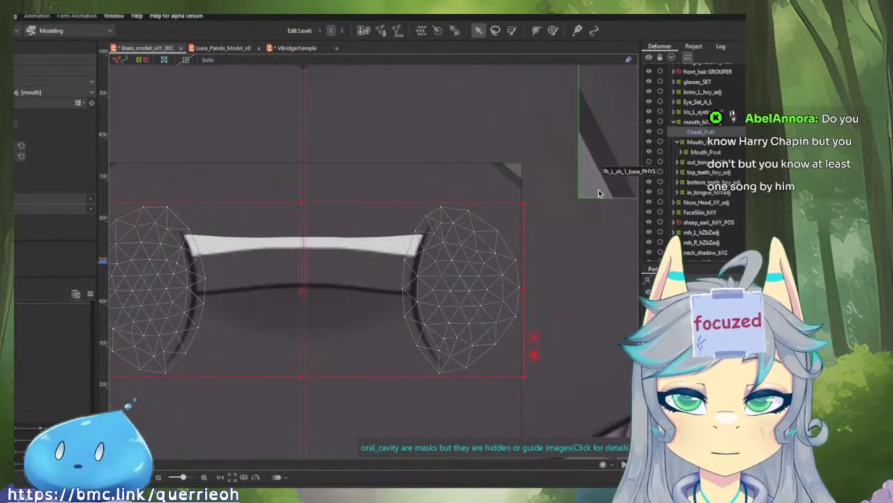
# - Edit the Cheek_Puff mesh, narrow it slightly across both cheek shapes so it is centred, and apply the mesh edit
pyautogui.moveTo(571, 180); pyautogui.dragTo(647, 192)
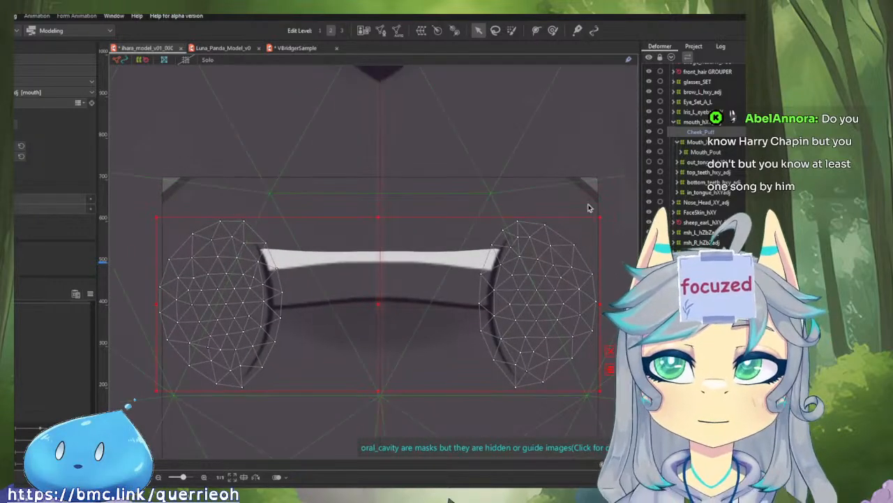
pyautogui.moveTo(448, 253); pyautogui.dragTo(490, 251)
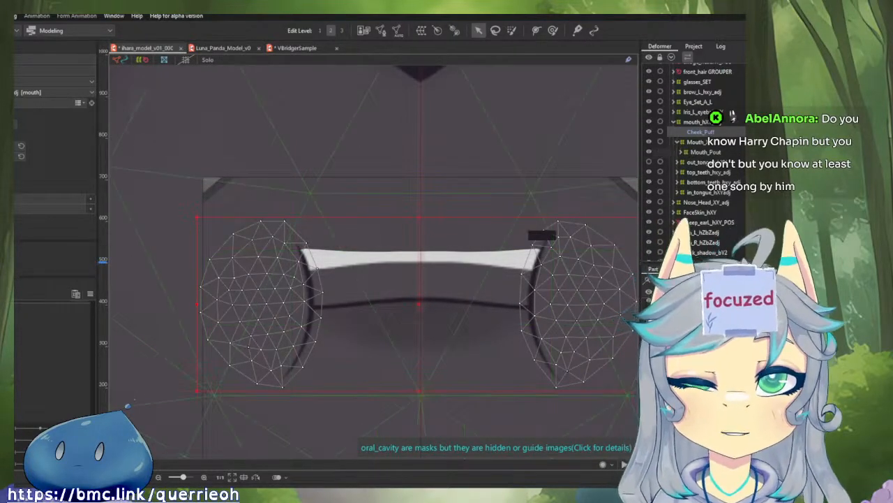
pyautogui.moveTo(529, 274); pyautogui.dragTo(497, 274)
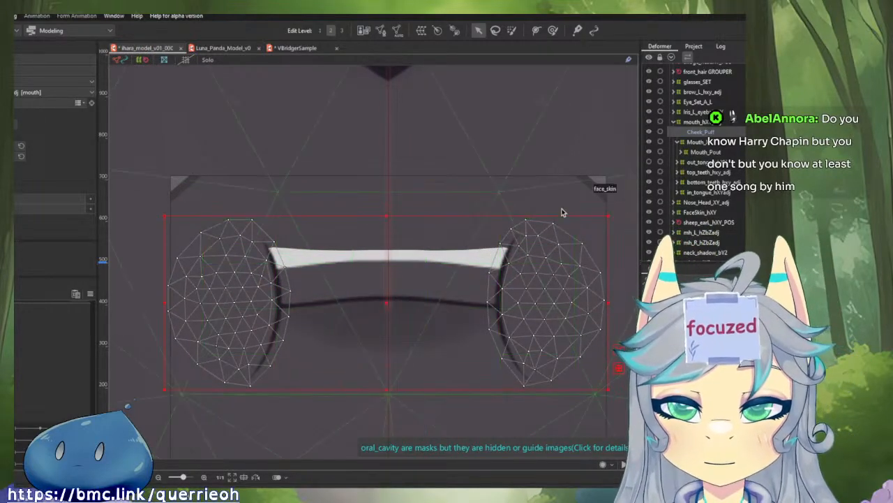
pyautogui.scroll(2, 562, 209)
pyautogui.scroll(-3, 561, 207)
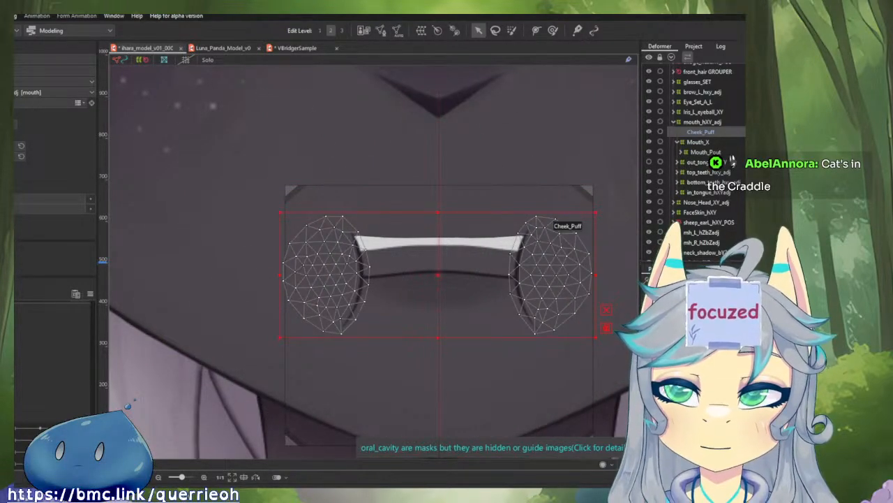
pyautogui.click(377, 32)
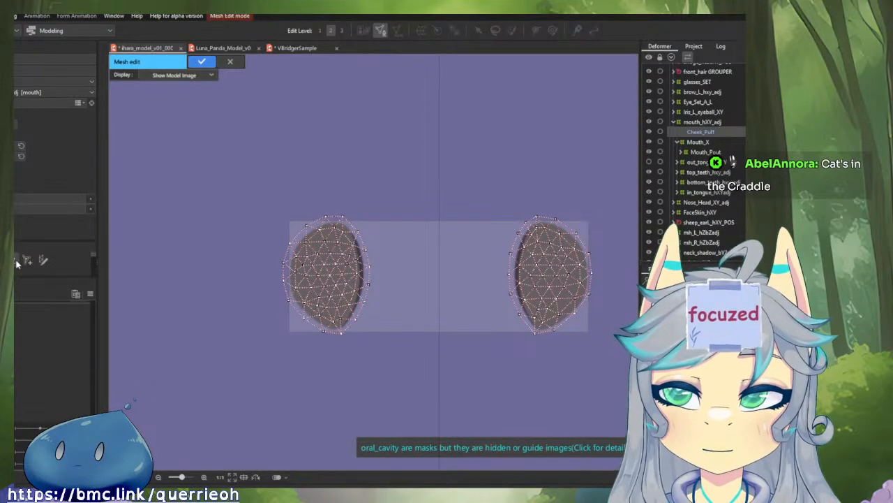
pyautogui.scroll(3, 562, 247)
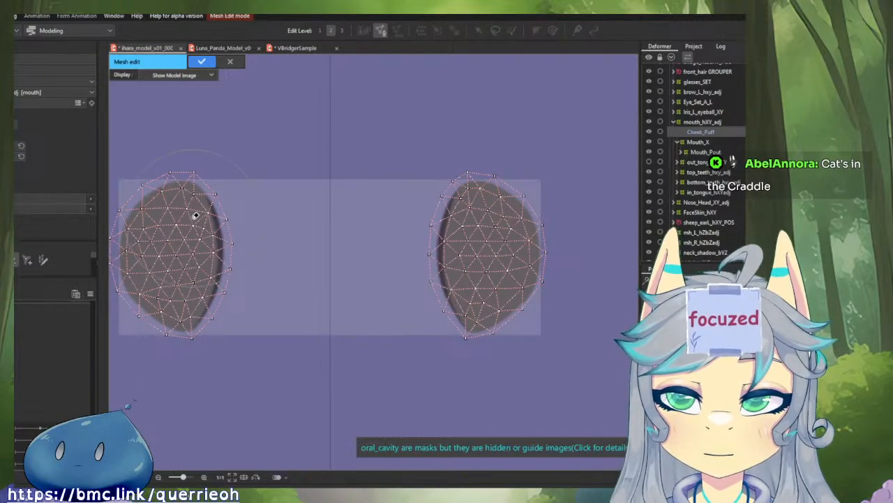
pyautogui.moveTo(550, 255); pyautogui.dragTo(542, 260)
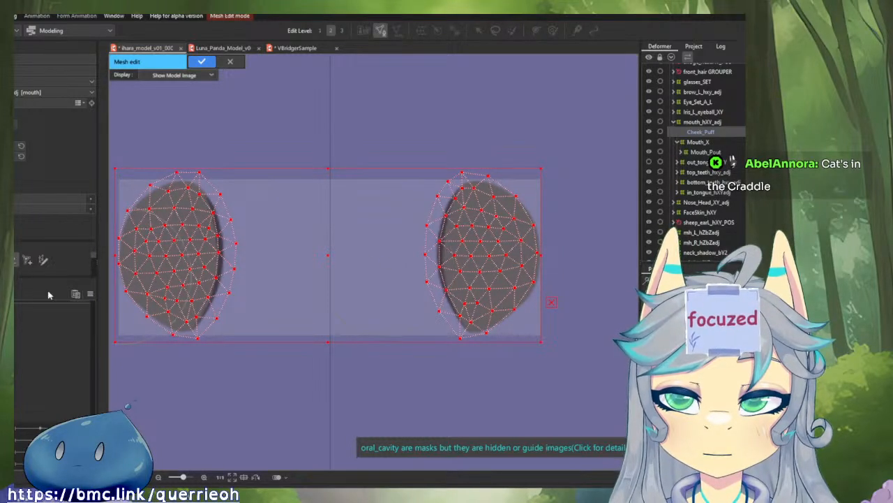
pyautogui.click(202, 62)
# - Hide the Cheek_Puff mesh, display the oral cavity and set the mouth-opening parameter to 1.0
pyautogui.scroll(-2, 548, 247)
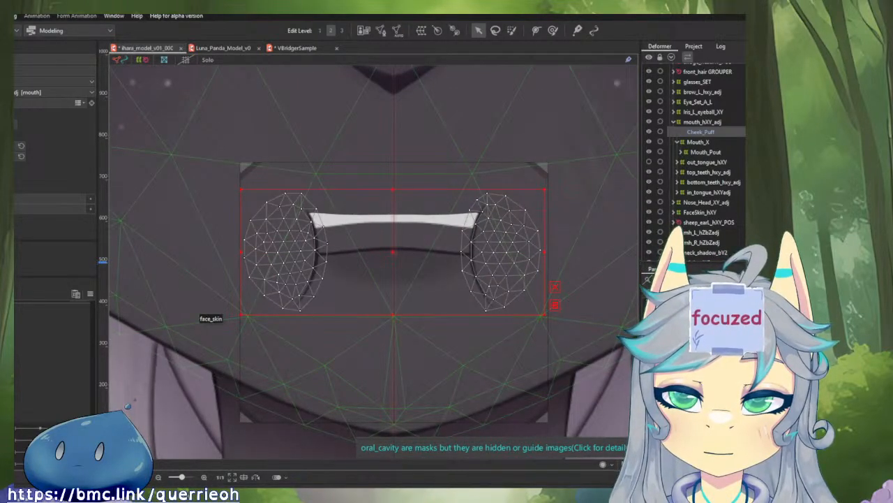
pyautogui.click(649, 131)
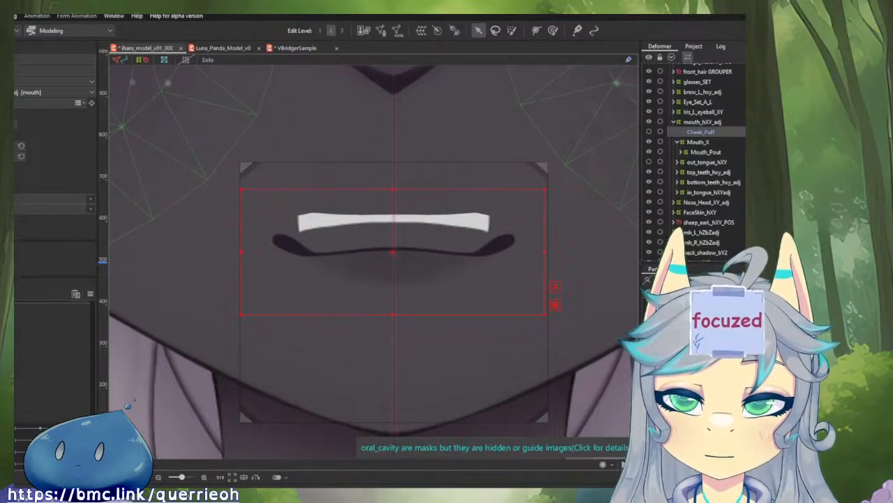
pyautogui.scroll(-10, 708, 223)
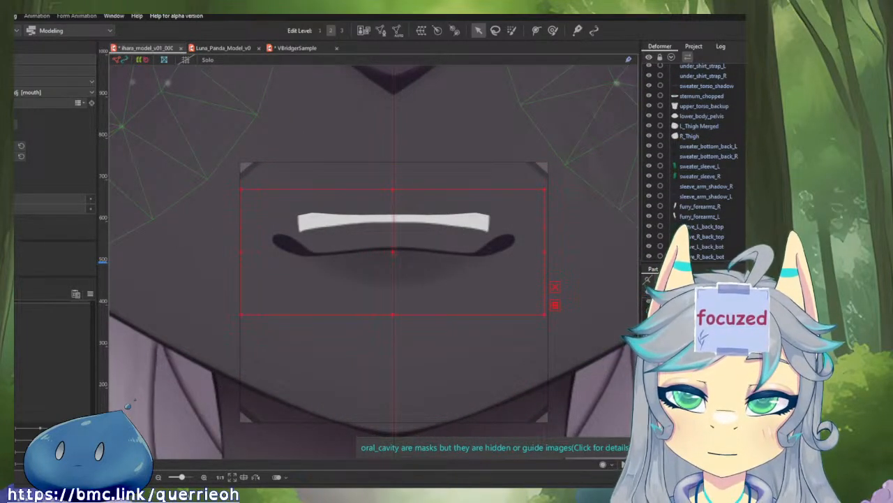
pyautogui.click(698, 370)
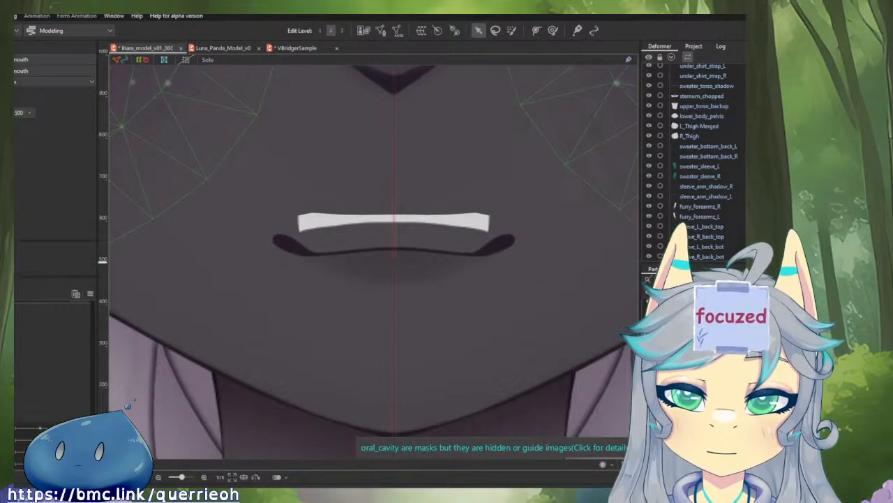
pyautogui.click(649, 370)
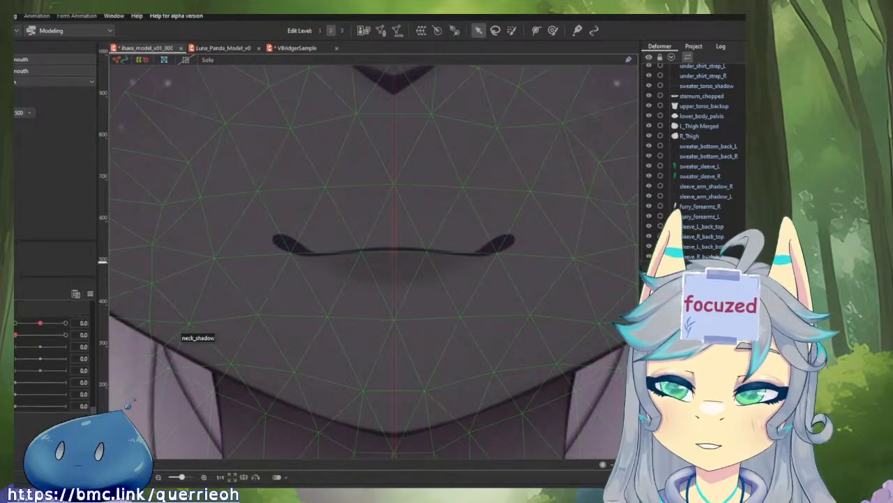
pyautogui.moveTo(14, 336); pyautogui.dragTo(64, 335)
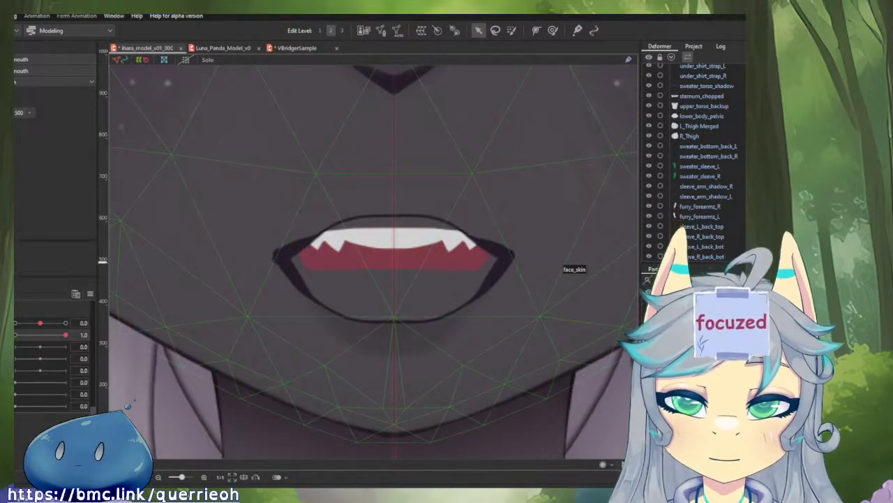
# - Hide the oral cavity, select the upper_teef mesh and start editing its mesh
pyautogui.click(397, 234)
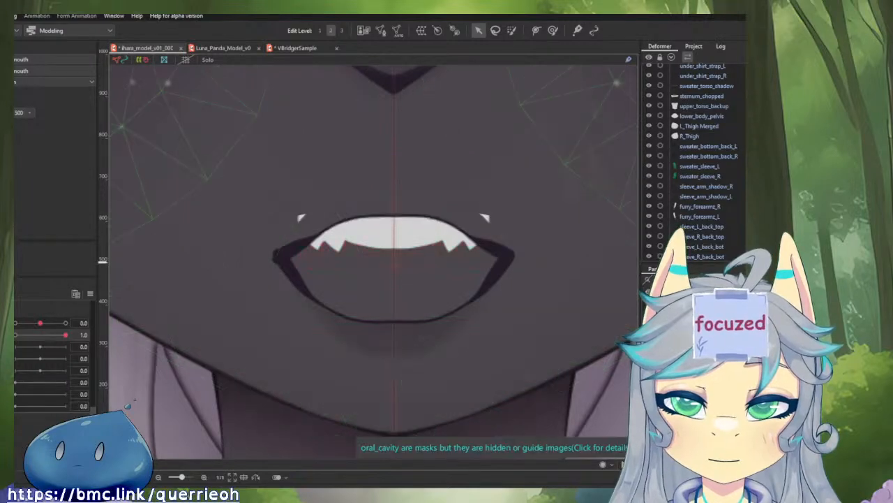
pyautogui.scroll(2, 400, 233)
pyautogui.scroll(-1, 464, 216)
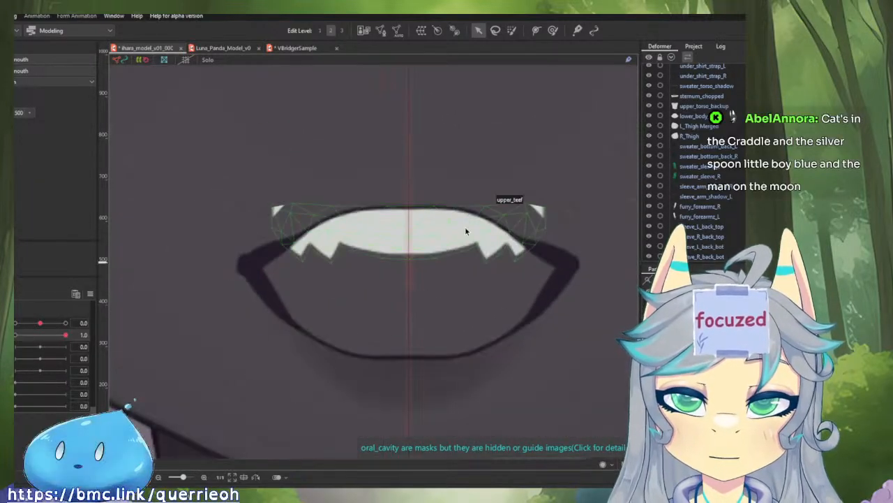
pyautogui.click(455, 234)
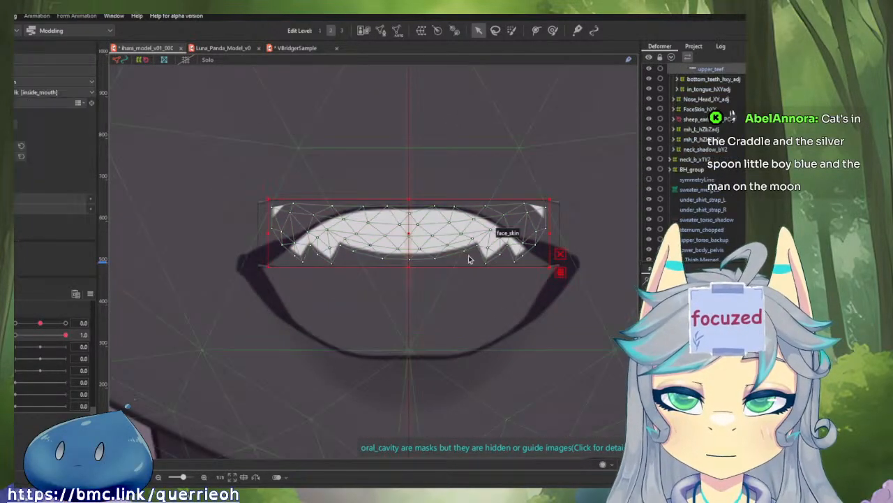
pyautogui.click(381, 30)
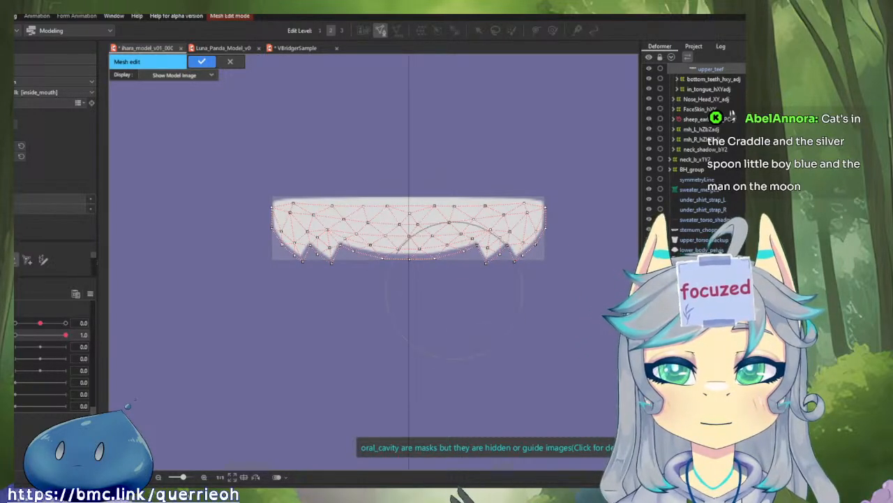
pyautogui.moveTo(497, 283); pyautogui.dragTo(505, 333)
pyautogui.scroll(2, 468, 321)
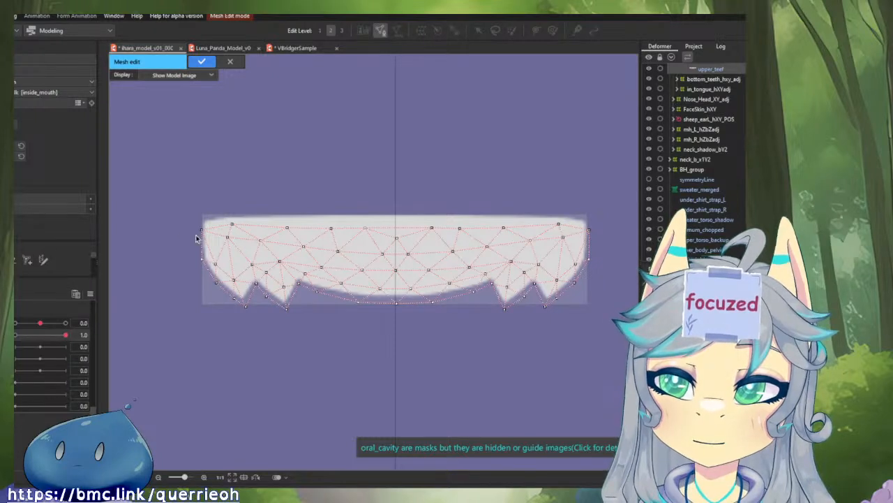
# - Move and slightly rotate the upper-left group of upper_teef vertices so the outline extends above the teeth's top edge
pyautogui.moveTo(207, 215)
pyautogui.mouseDown()
pyautogui.moveTo(217, 241)
pyautogui.moveTo(323, 250)
pyautogui.mouseUp()
pyautogui.moveTo(239, 199)
pyautogui.mouseDown()
pyautogui.moveTo(261, 252)
pyautogui.moveTo(382, 258)
pyautogui.mouseUp()
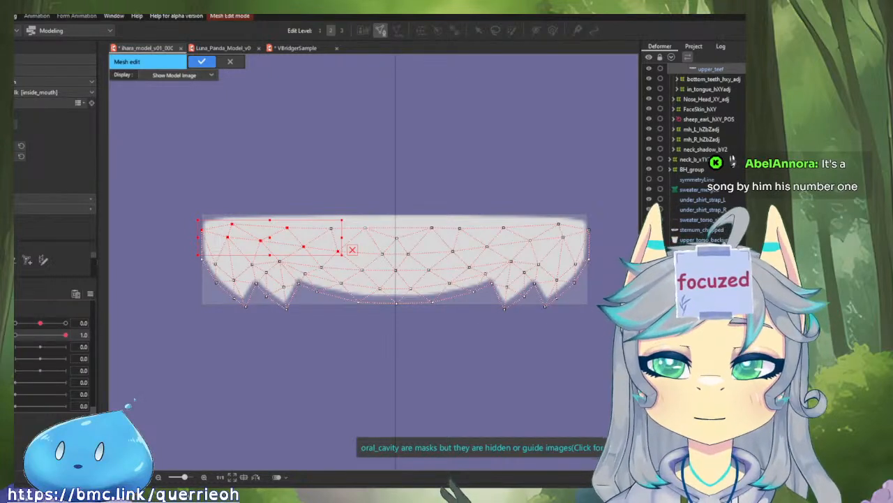
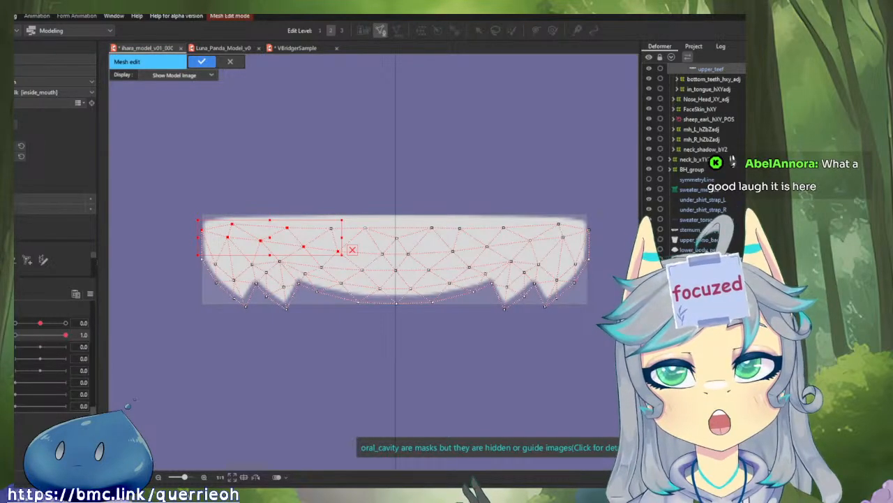
pyautogui.moveTo(386, 264); pyautogui.dragTo(423, 305)
pyautogui.scroll(2, 423, 305)
pyautogui.scroll(-2, 296, 287)
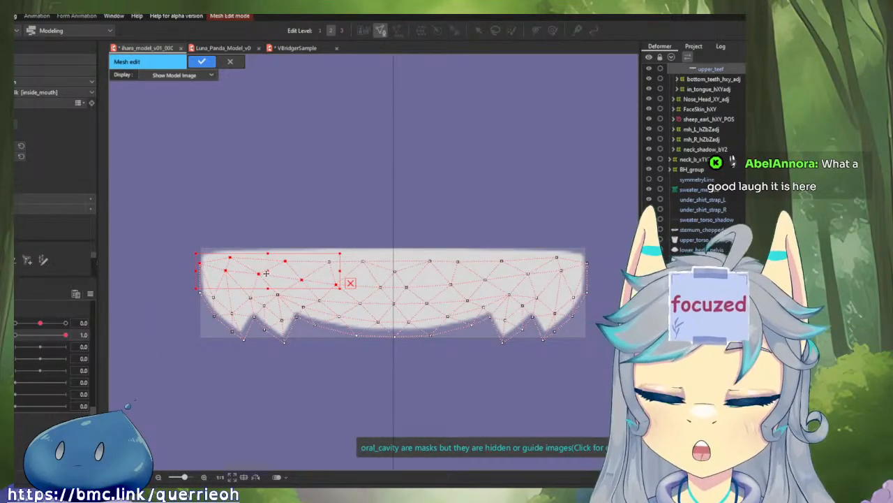
pyautogui.moveTo(266, 273); pyautogui.dragTo(266, 259)
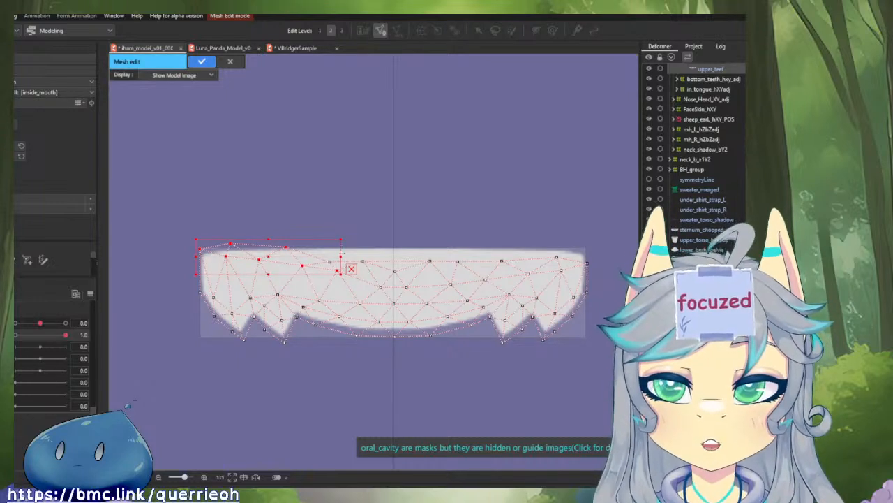
pyautogui.moveTo(344, 252); pyautogui.dragTo(341, 244)
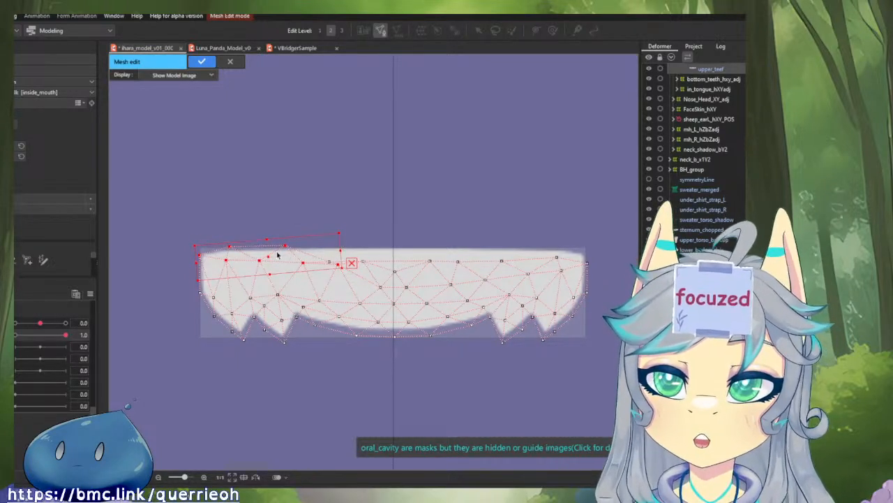
pyautogui.moveTo(266, 255); pyautogui.dragTo(263, 250)
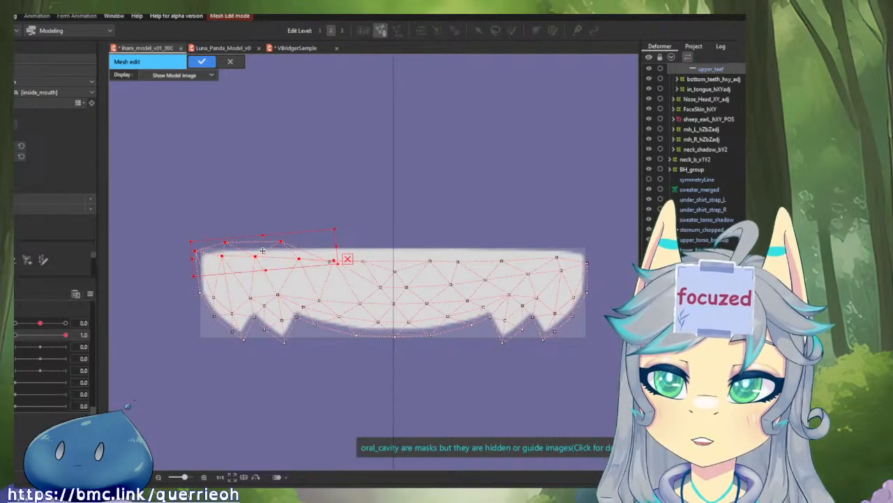
# - Raise the next two outline vertices above the teeth's top edge and even out the inner vertices beneath them
pyautogui.click(354, 235)
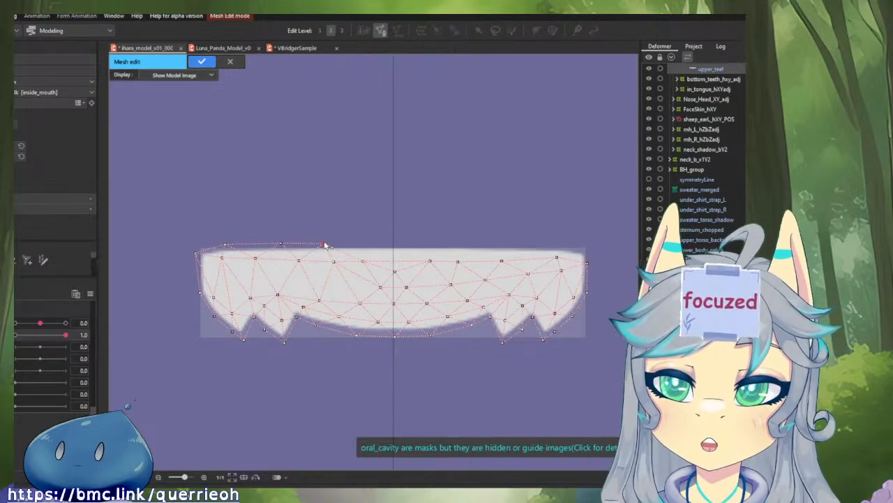
pyautogui.click(363, 246)
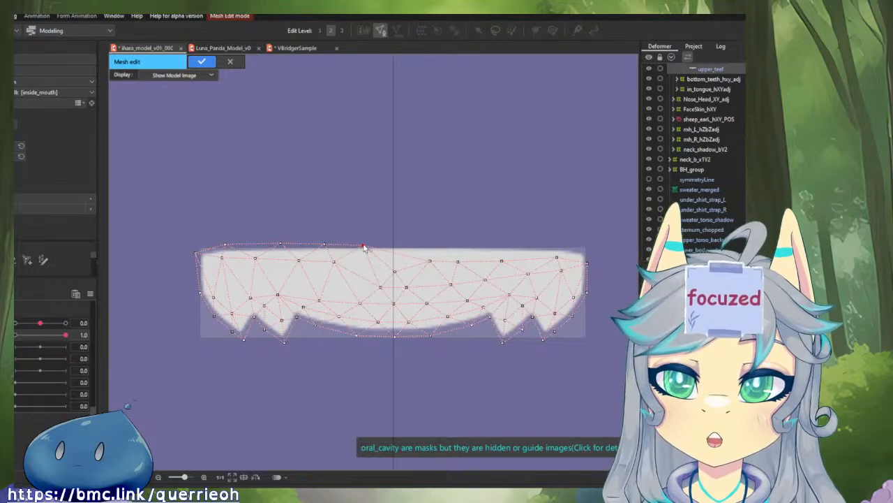
pyautogui.click(340, 259)
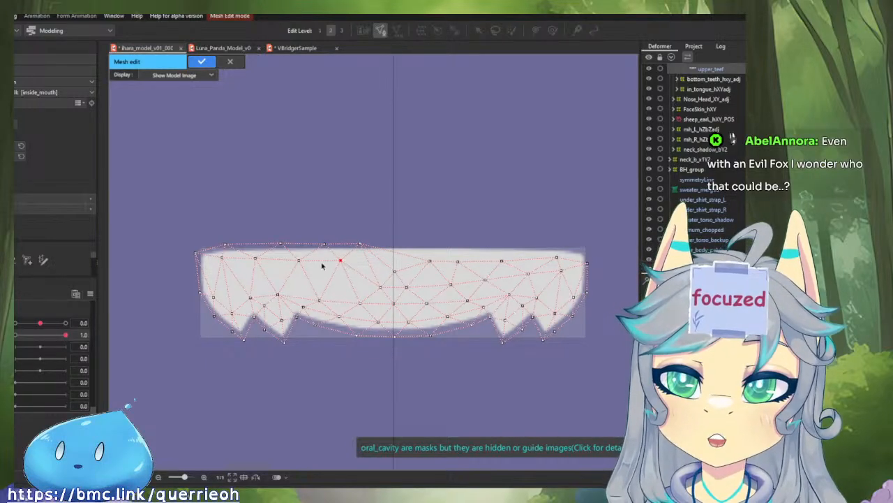
pyautogui.click(301, 260)
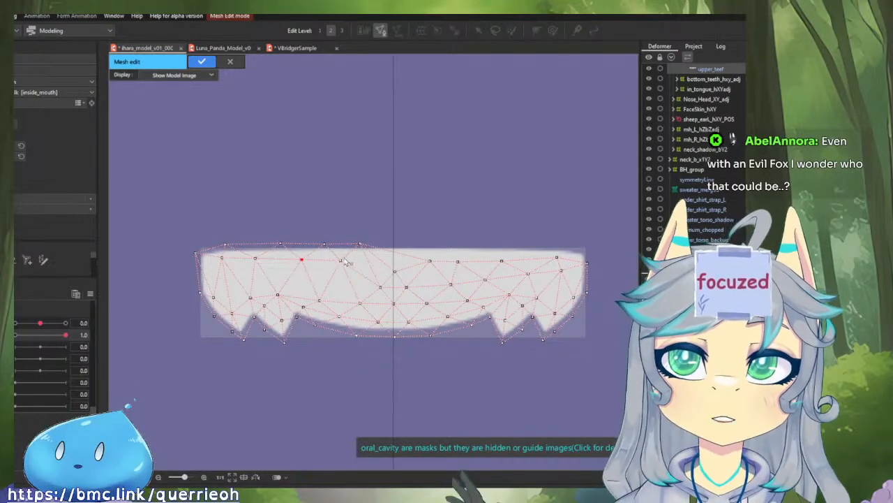
# - Fine-tune the two inner upper_teef vertices just left of centre, beneath the raised outline
pyautogui.scroll(4, 344, 254)
pyautogui.scroll(-2, 397, 225)
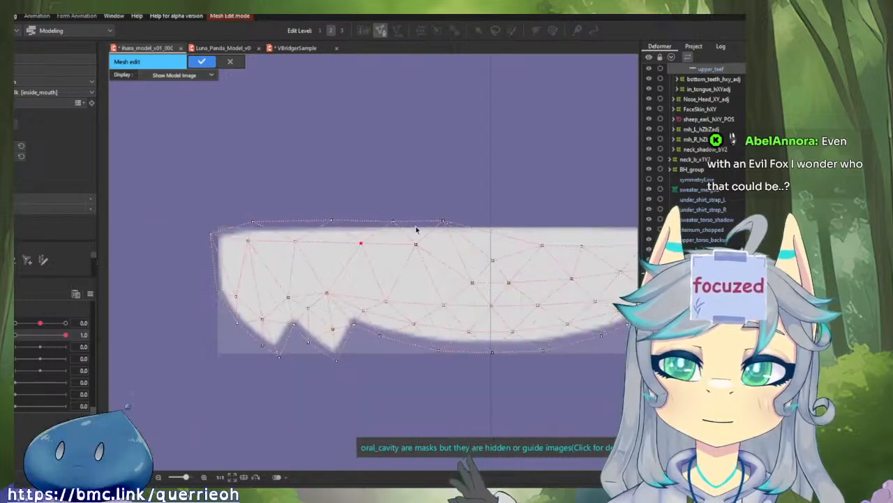
pyautogui.scroll(2, 359, 235)
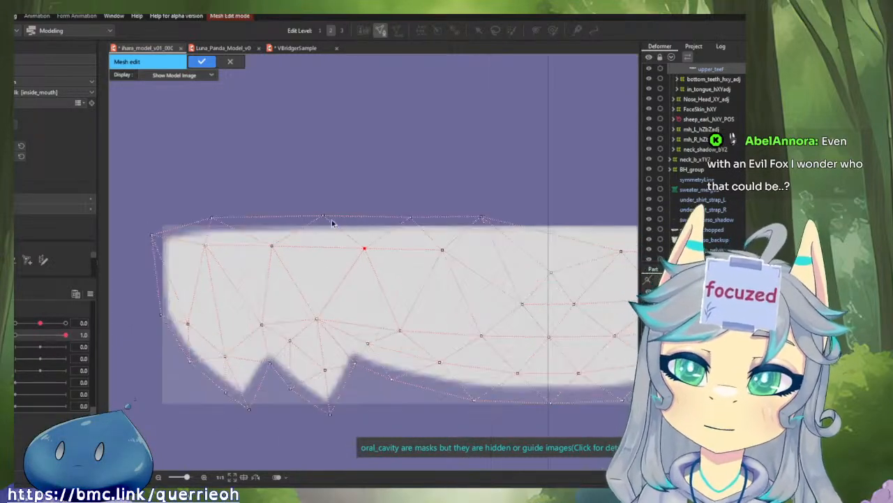
pyautogui.click(365, 247)
pyautogui.hscroll(2, 361, 247)
pyautogui.click(399, 257)
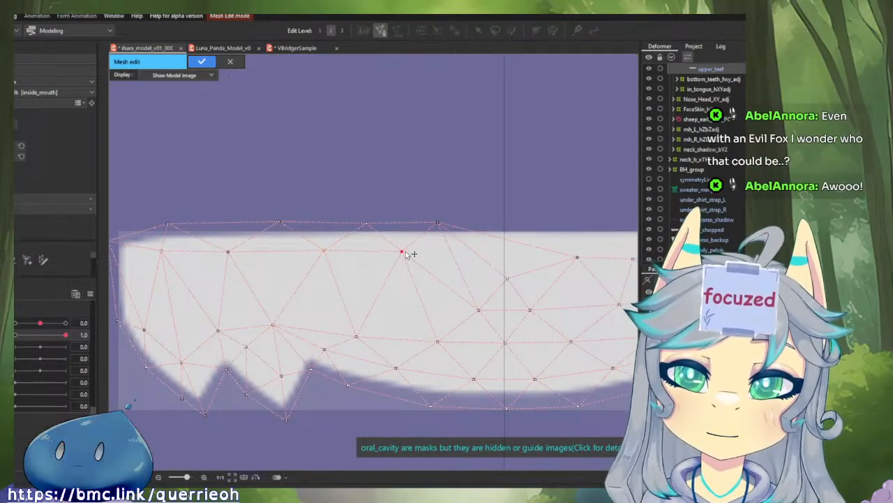
pyautogui.hscroll(4, 402, 257)
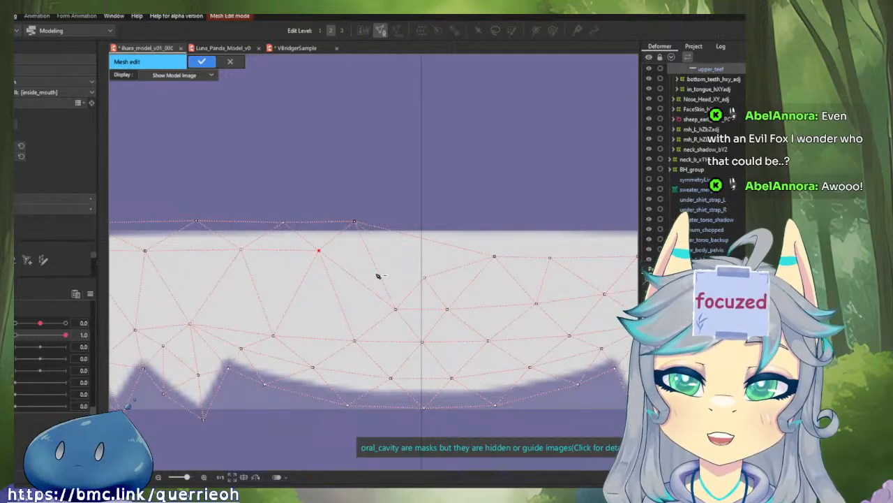
# - Raise the centre-line vertex level with the upper inner row and shift the adjacent outline and inner vertices toward the centre
pyautogui.click(425, 278)
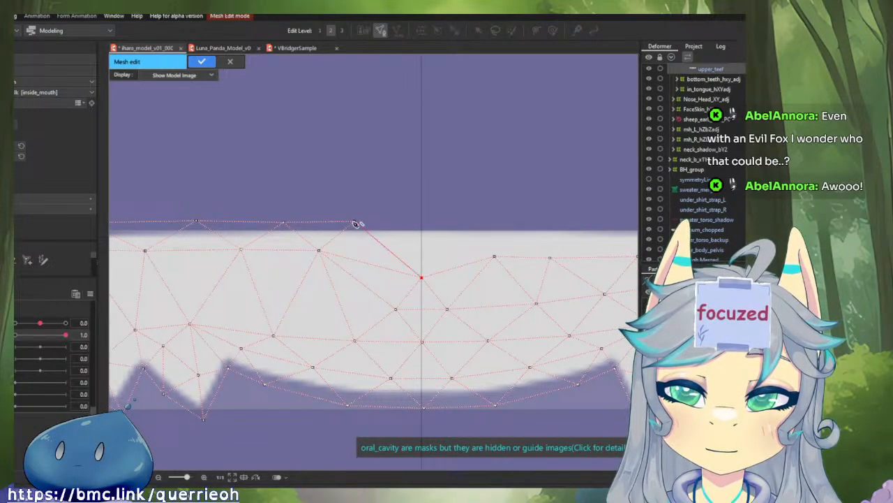
pyautogui.moveTo(424, 280); pyautogui.dragTo(424, 259)
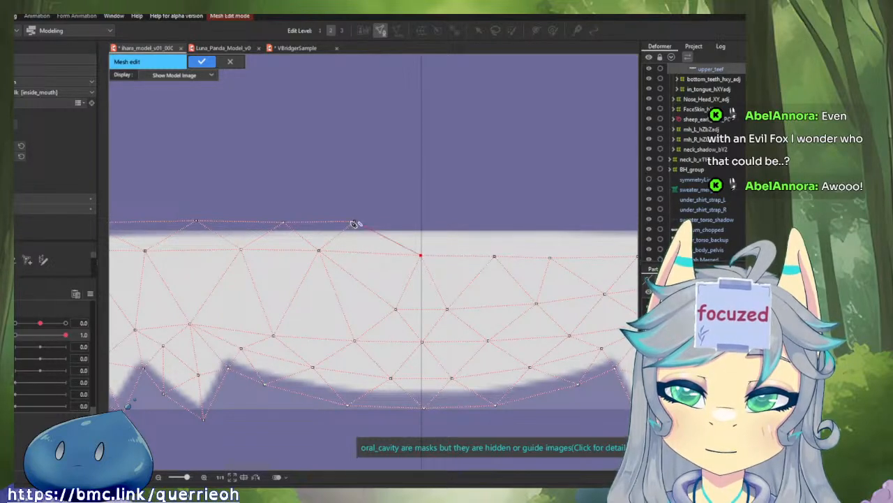
pyautogui.moveTo(354, 222); pyautogui.dragTo(375, 222)
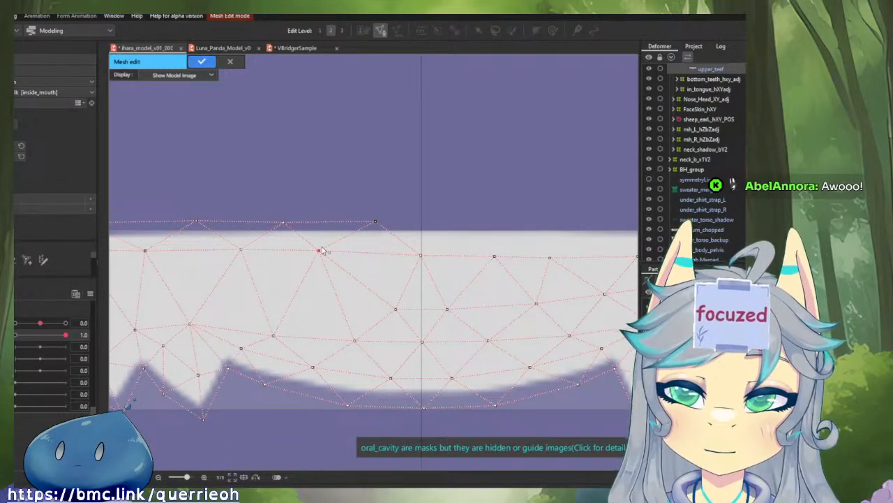
pyautogui.moveTo(319, 249); pyautogui.dragTo(326, 253)
pyautogui.click(422, 255)
pyautogui.scroll(-4, 424, 256)
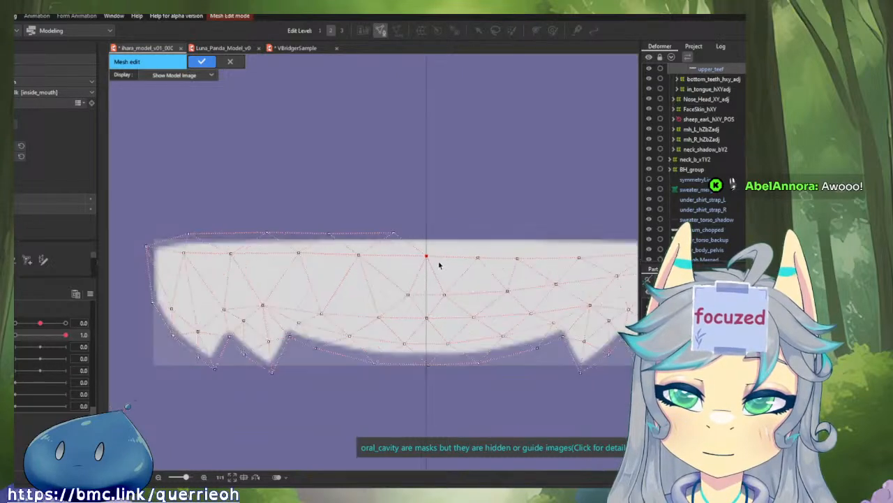
# - Erase the right half of the upper_teef mesh and rebuild it with a horizontally reflected copy of the left half
pyautogui.click(26, 259)
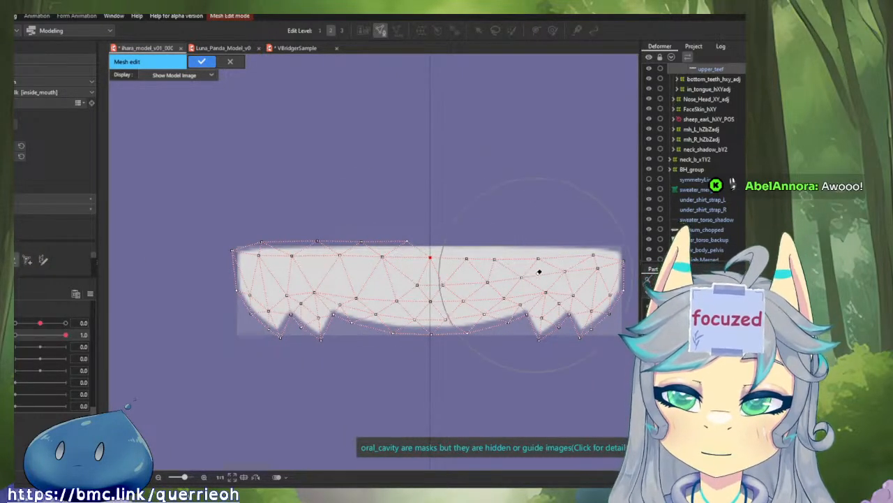
pyautogui.moveTo(539, 272); pyautogui.dragTo(557, 289)
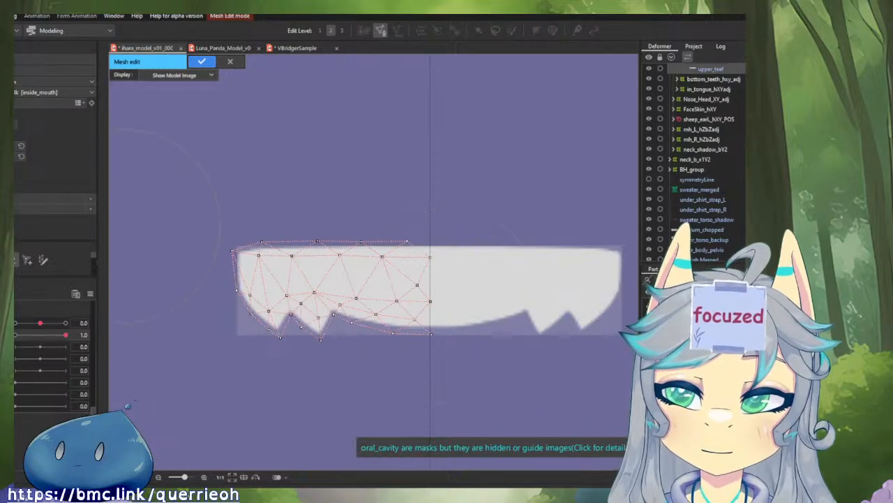
pyautogui.hotkey('ctrl', 'a')
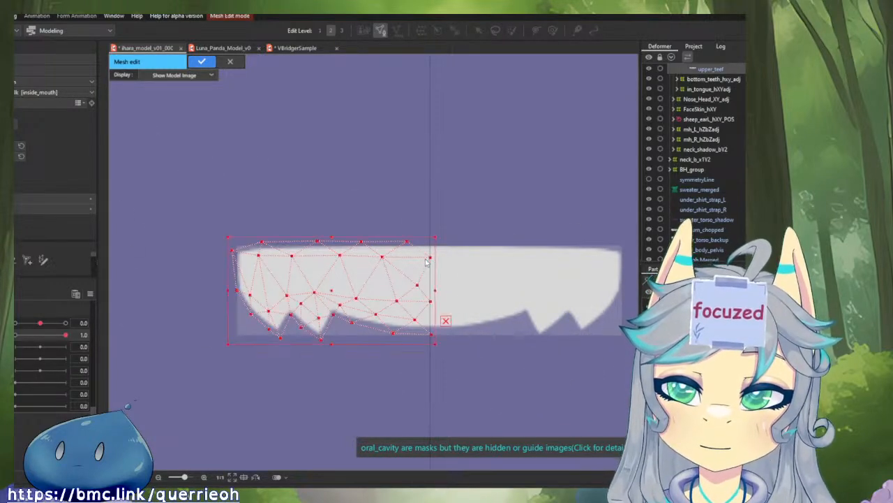
pyautogui.rightClick(419, 260)
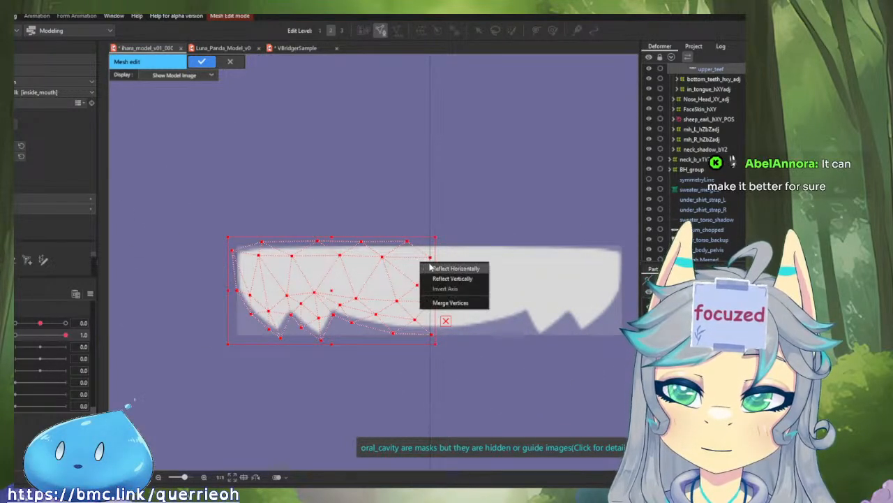
pyautogui.click(431, 266)
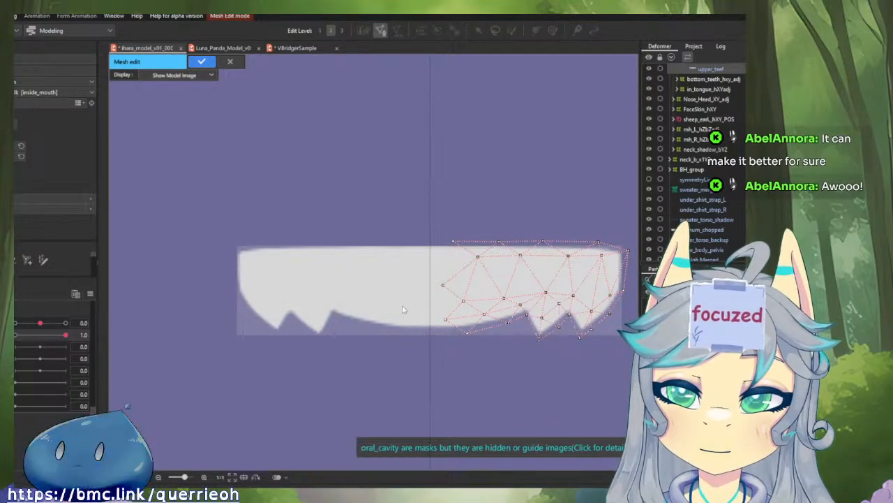
pyautogui.click(411, 307)
pyautogui.moveTo(265, 246); pyautogui.dragTo(415, 215)
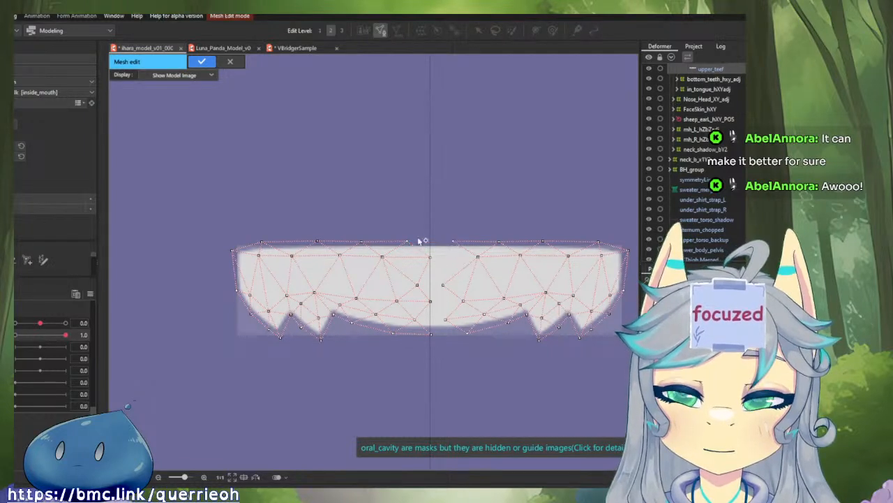
# - Connect the two upper_teef mesh halves with edges across the centre line and apply the mesh edit
pyautogui.click(408, 242)
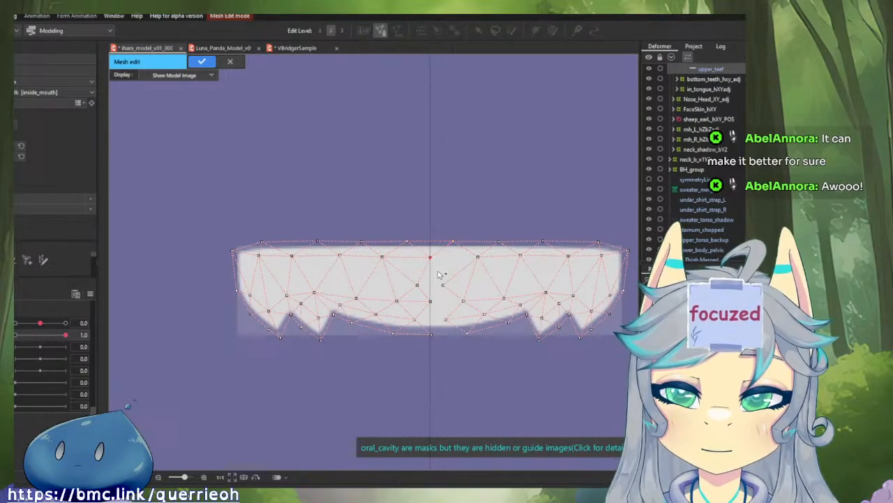
pyautogui.click(431, 302)
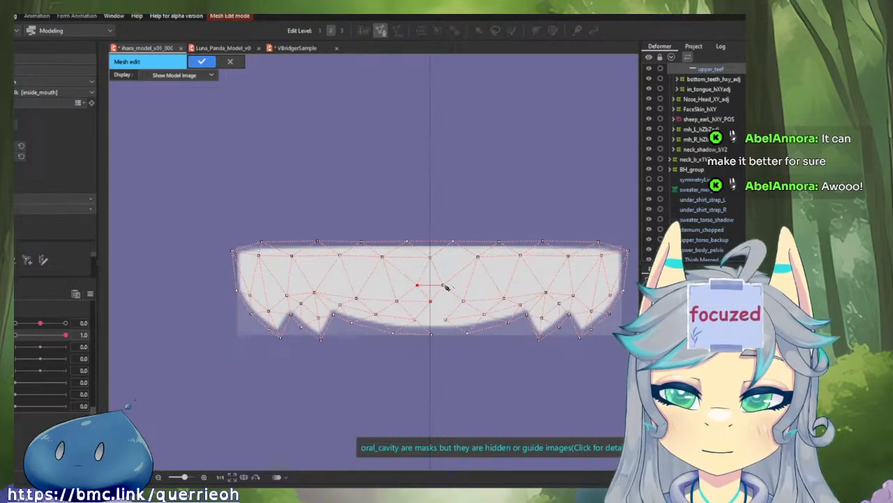
pyautogui.moveTo(431, 258); pyautogui.dragTo(471, 259)
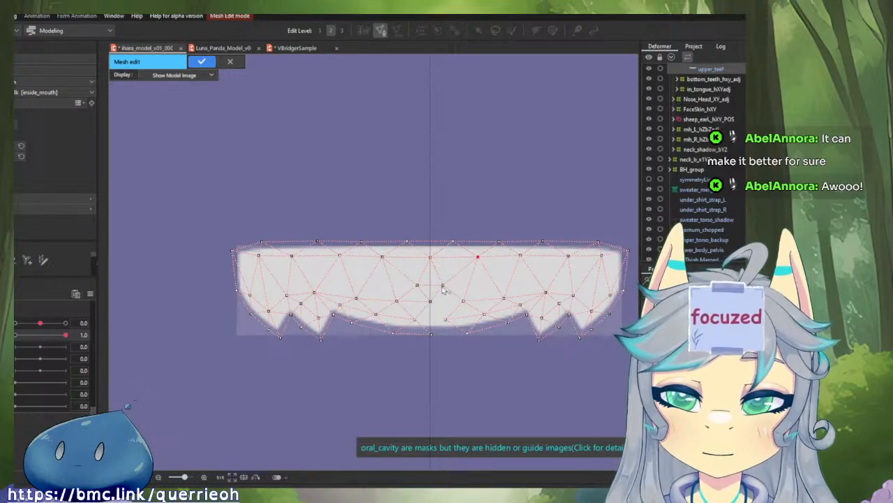
pyautogui.click(463, 301)
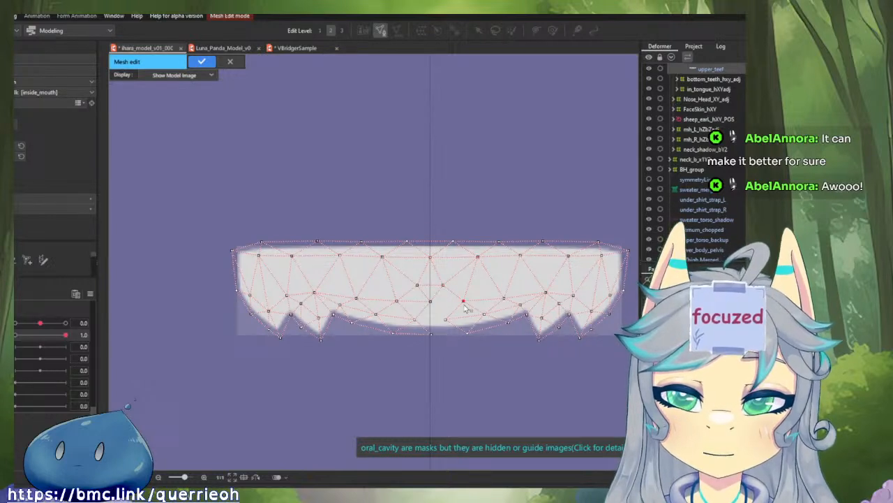
pyautogui.click(432, 335)
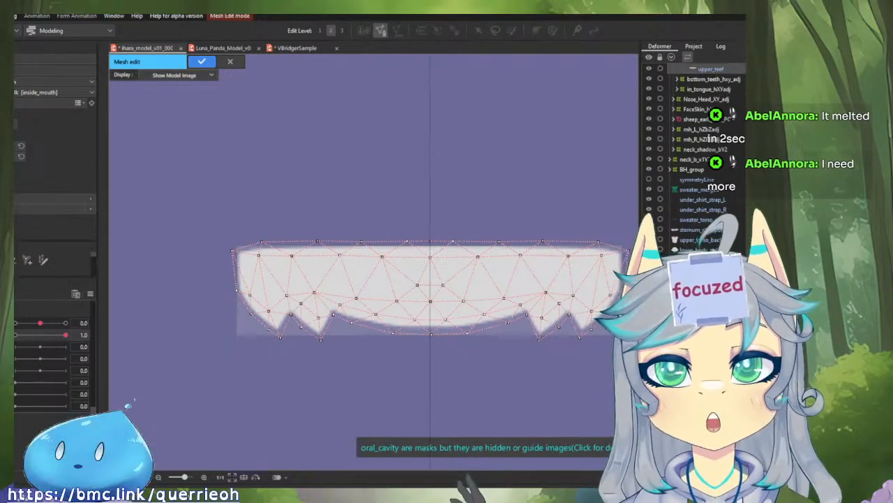
pyautogui.moveTo(454, 231); pyautogui.dragTo(375, 253)
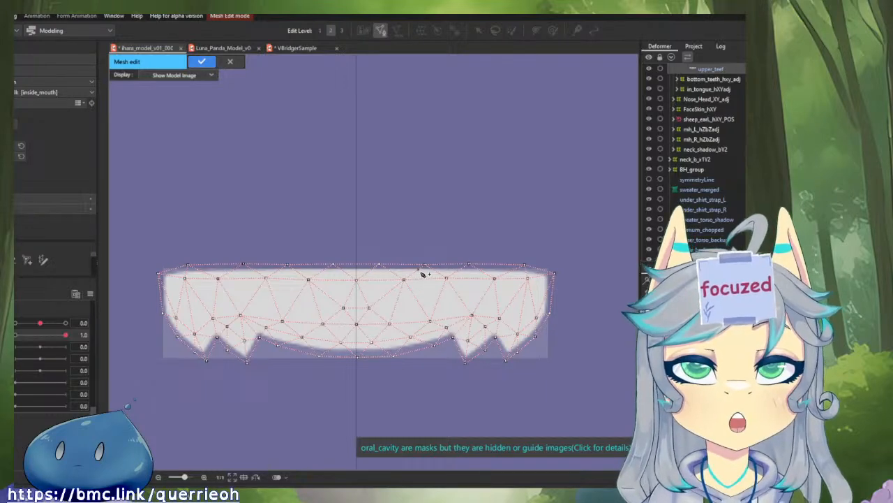
pyautogui.moveTo(440, 314); pyautogui.dragTo(463, 283)
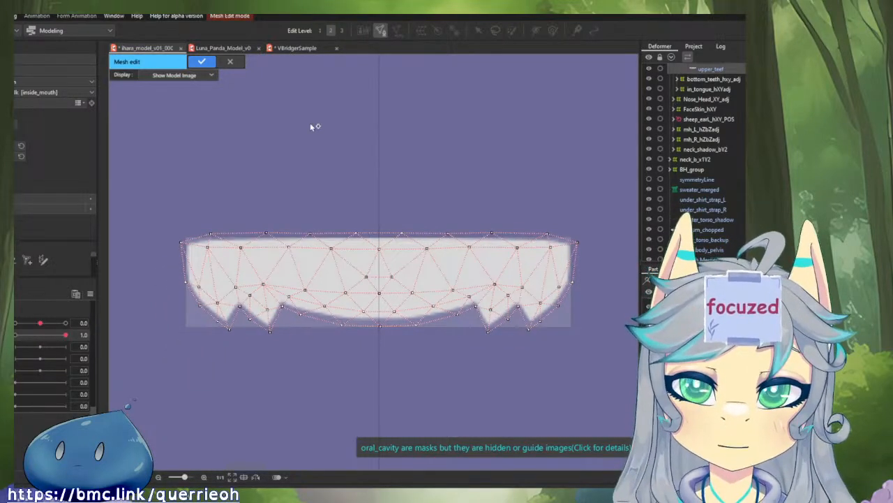
pyautogui.click(202, 61)
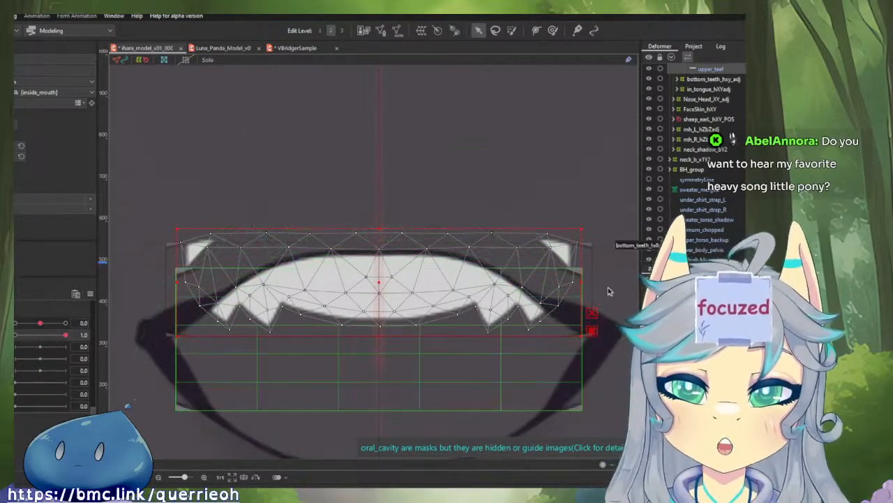
# - Set the mouth form to -1.0 with the mouth open at 1.0 and inspect how the upper teeth fit the mouth
pyautogui.scroll(-5, 457, 218)
pyautogui.scroll(-5, 469, 356)
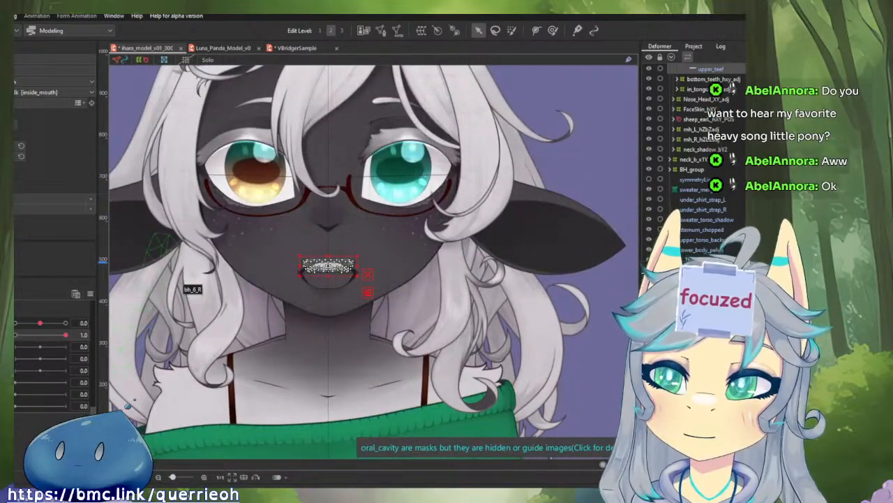
pyautogui.click(14, 329)
pyautogui.moveTo(40, 322); pyautogui.dragTo(15, 322)
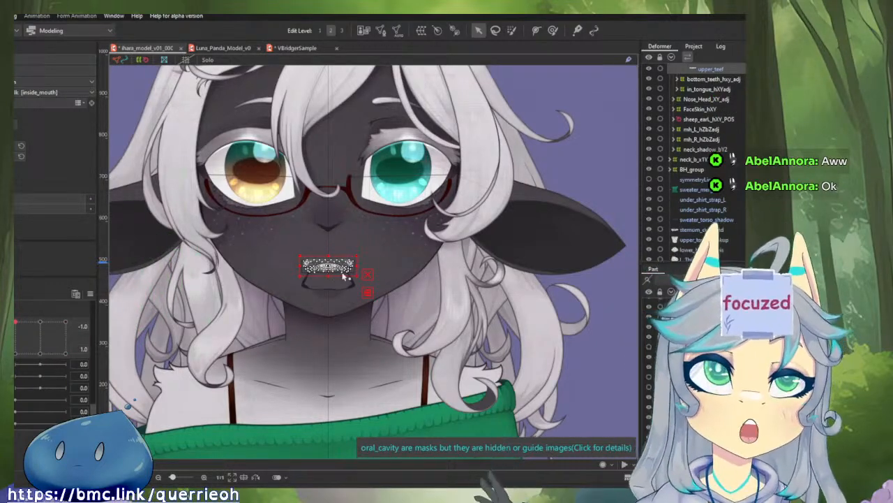
pyautogui.moveTo(415, 253); pyautogui.dragTo(445, 259)
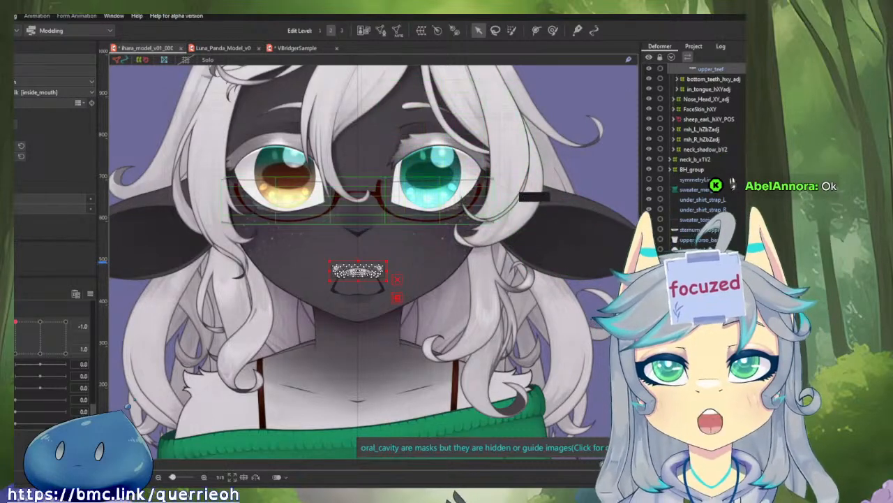
pyautogui.scroll(5, 314, 228)
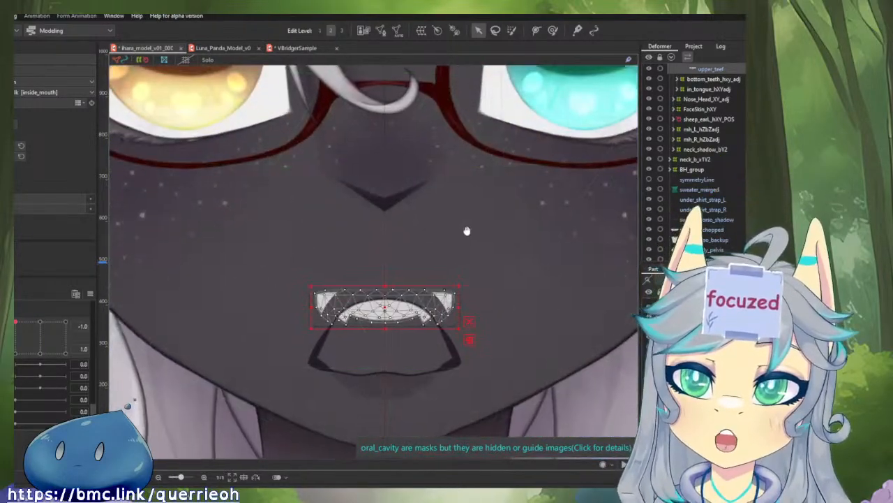
pyautogui.click(469, 227)
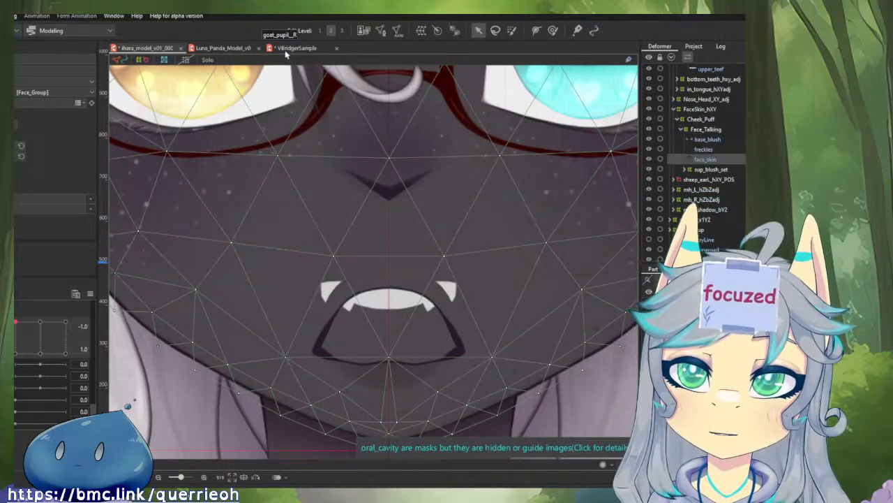
# - Switch to the VBridgerSample model and examine how its upper teeth sit in the mouth while varying the mouth parameters
pyautogui.click(285, 50)
pyautogui.scroll(-5, 142, 357)
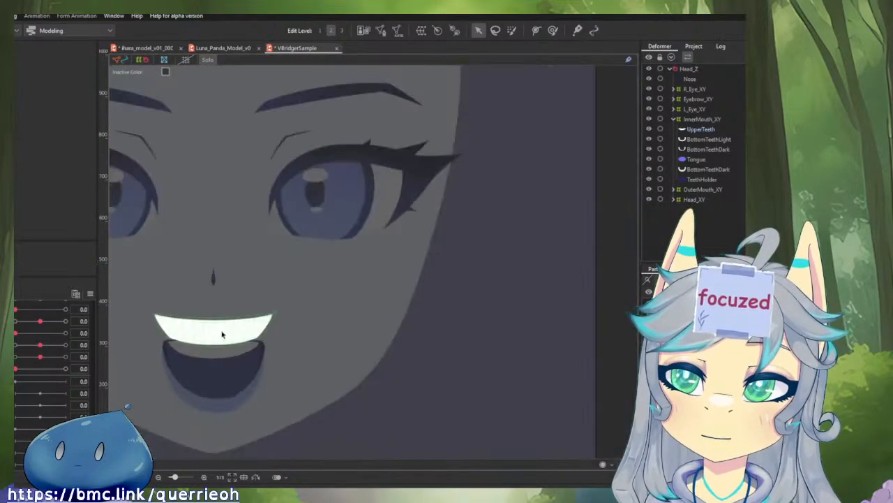
pyautogui.moveTo(375, 304); pyautogui.dragTo(456, 295)
pyautogui.click(456, 295)
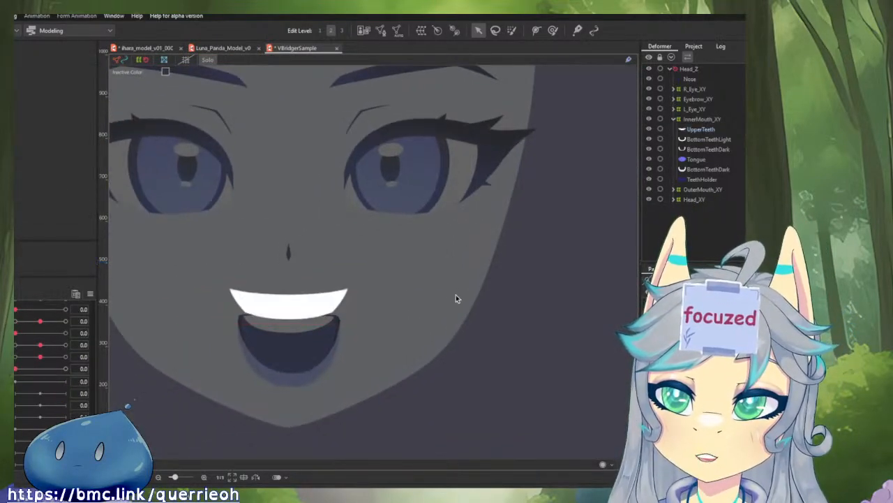
pyautogui.scroll(3, 32, 402)
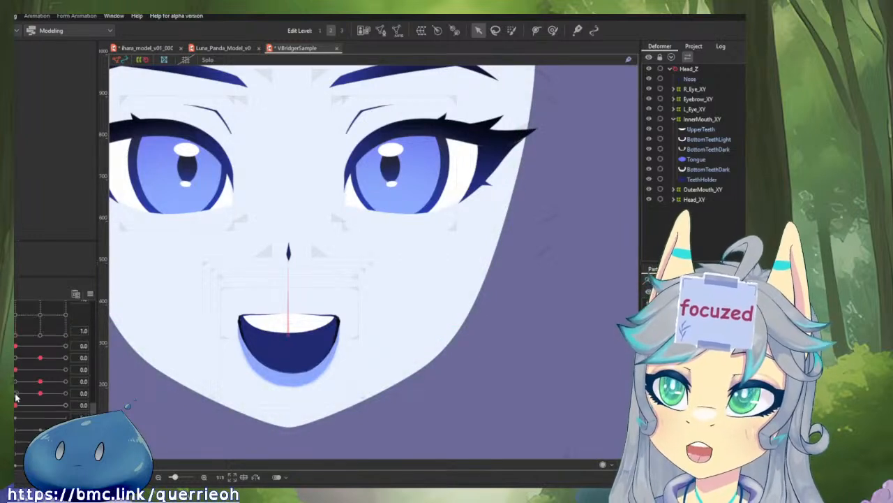
pyautogui.click(55, 377)
pyautogui.moveTo(55, 377); pyautogui.dragTo(88, 344)
pyautogui.moveTo(15, 366); pyautogui.dragTo(111, 335)
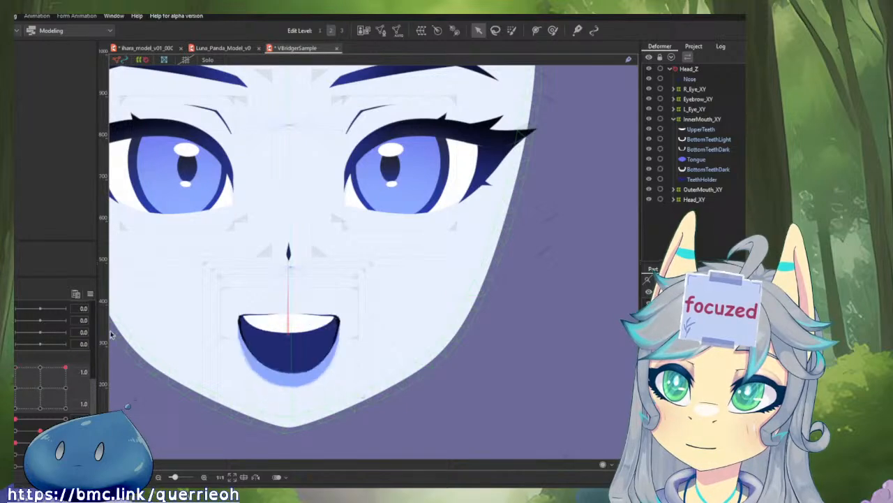
pyautogui.click(41, 369)
pyautogui.moveTo(40, 368); pyautogui.dragTo(93, 363)
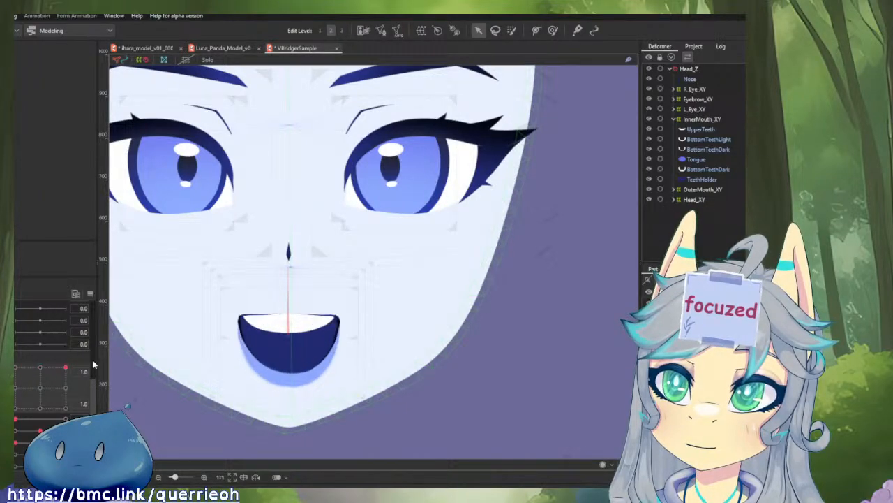
# - Return to the sheep model, set the mouth form to 1.0 with the mouth open at 1.0, and inspect the whole face
pyautogui.click(164, 50)
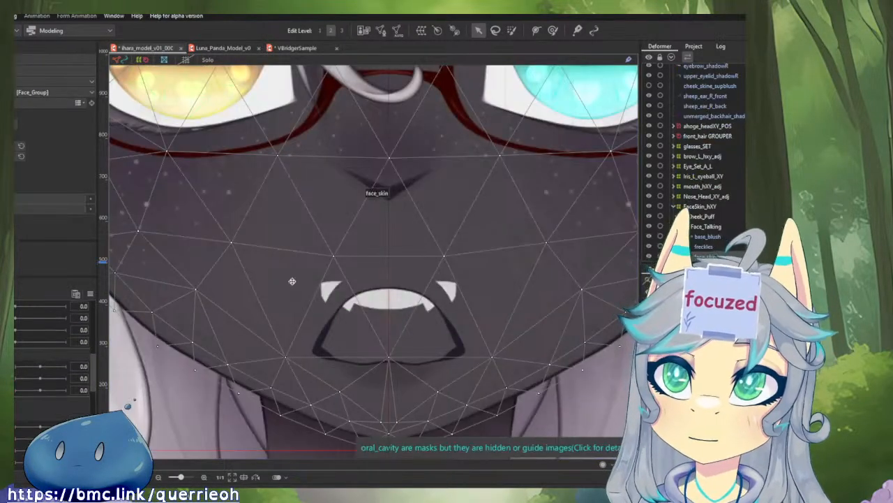
pyautogui.scroll(-3, 39, 373)
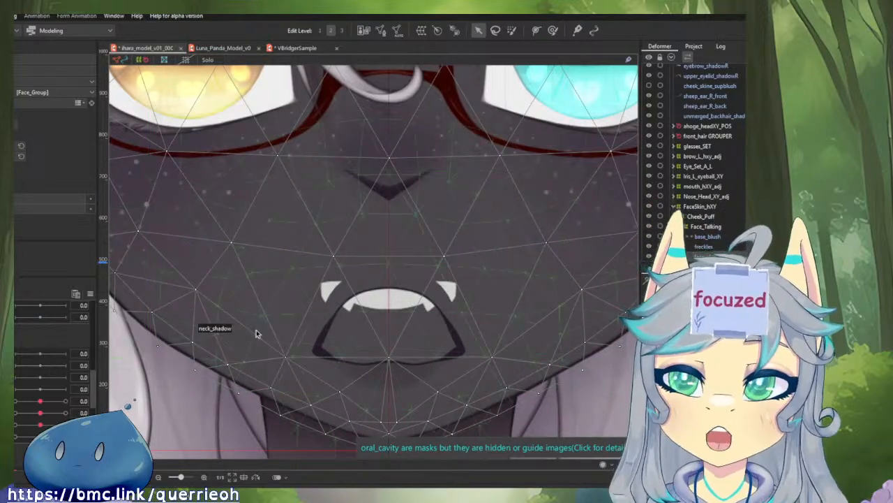
pyautogui.scroll(-2, 27, 377)
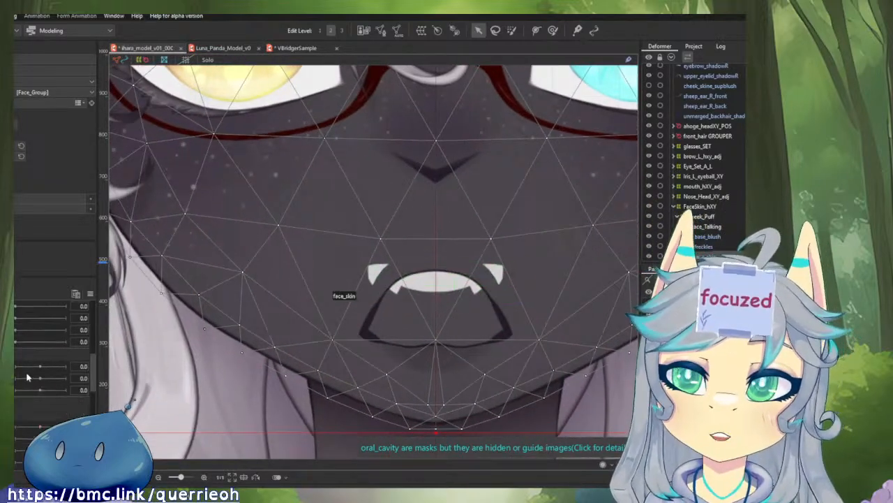
pyautogui.scroll(-3, 26, 377)
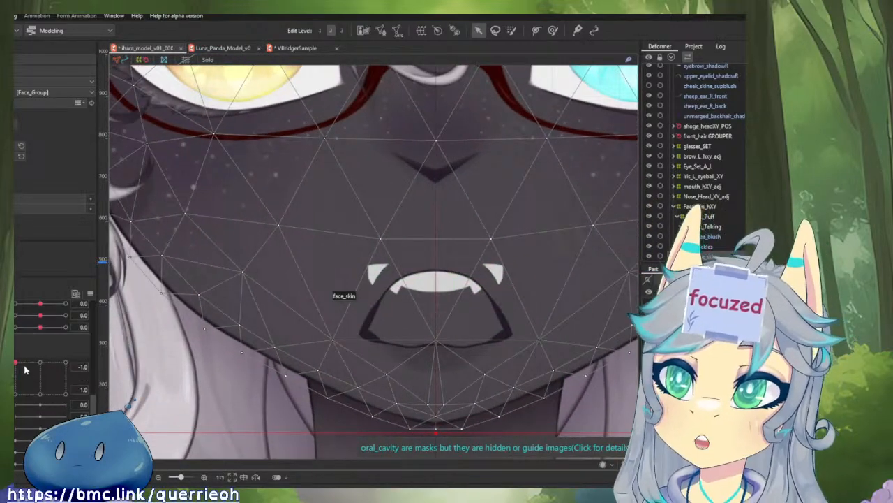
pyautogui.moveTo(21, 357); pyautogui.dragTo(86, 349)
pyautogui.scroll(-5, 457, 287)
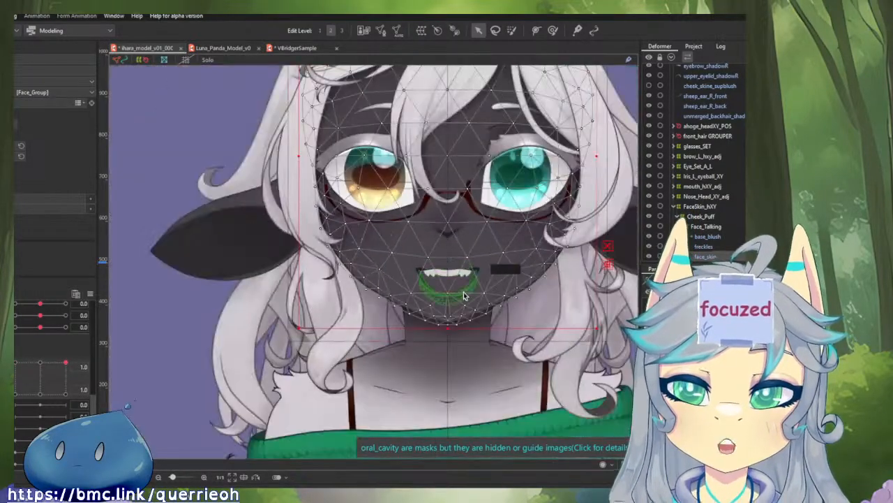
pyautogui.scroll(-3, 369, 360)
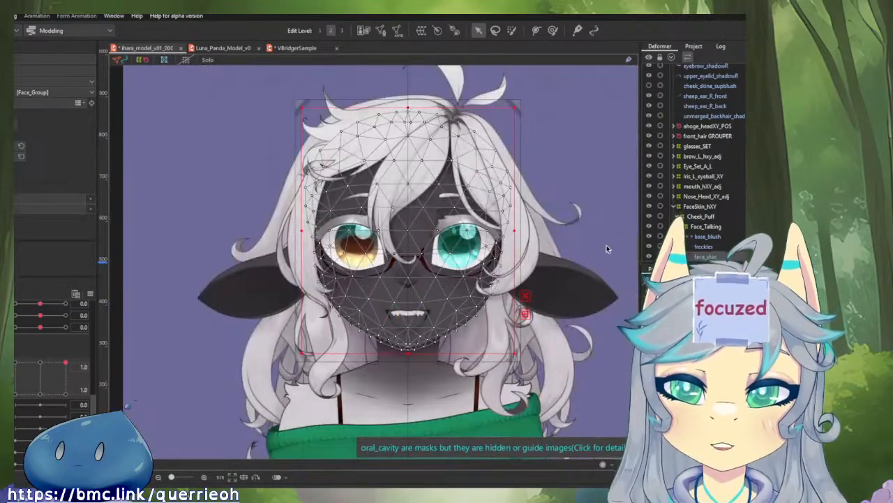
pyautogui.click(605, 243)
pyautogui.scroll(-4, 559, 253)
pyautogui.scroll(3, 559, 252)
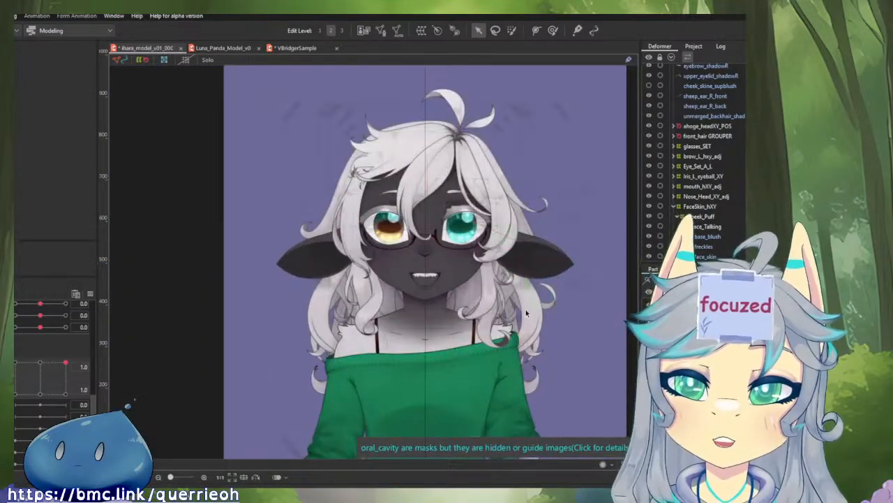
# - At mouth form -1.0 and open 1.0, stretch the top_lip, lipstick_bot and bottom_lip meshes slightly downward and narrow them together
pyautogui.moveTo(70, 366); pyautogui.dragTo(15, 362)
pyautogui.scroll(3, 492, 260)
pyautogui.click(340, 287)
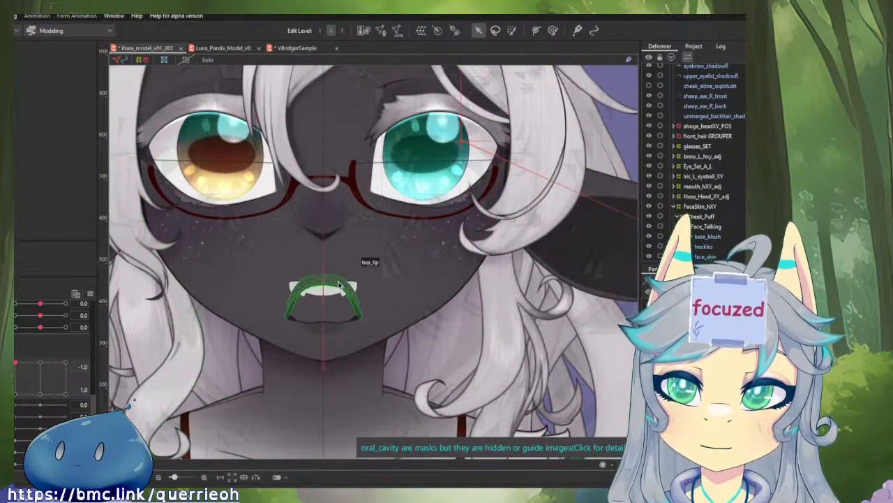
pyautogui.scroll(5, 409, 359)
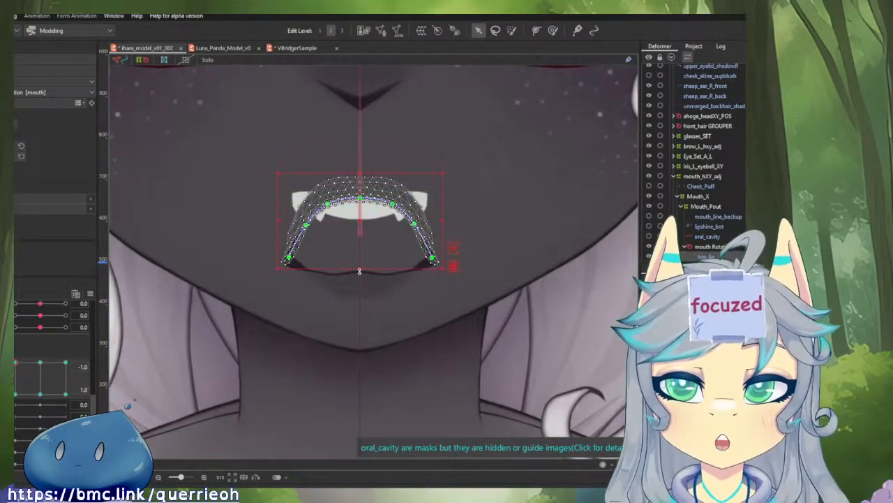
pyautogui.scroll(-2, 720, 180)
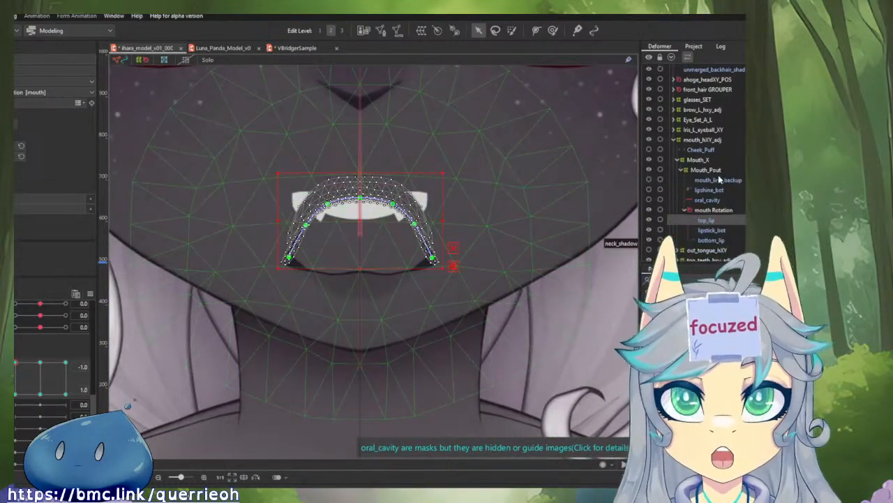
pyautogui.keyDown('shift'); pyautogui.click(713, 239); pyautogui.keyUp('shift')
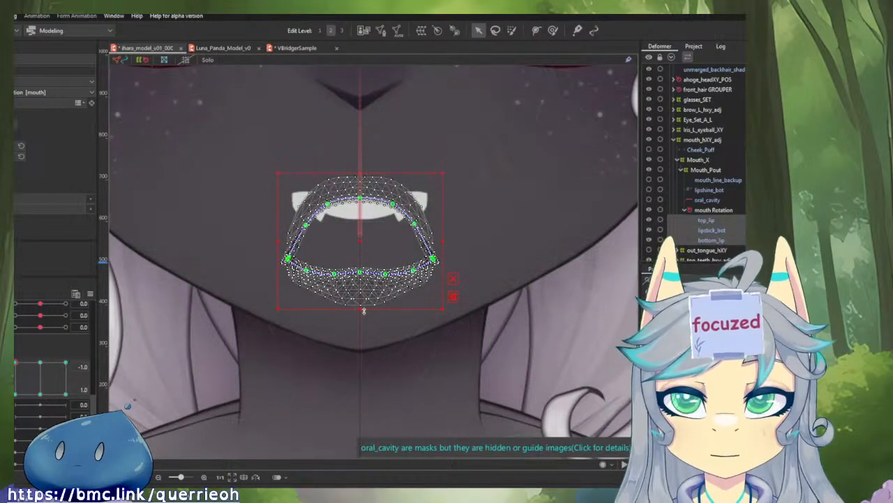
pyautogui.moveTo(361, 310); pyautogui.dragTo(361, 314)
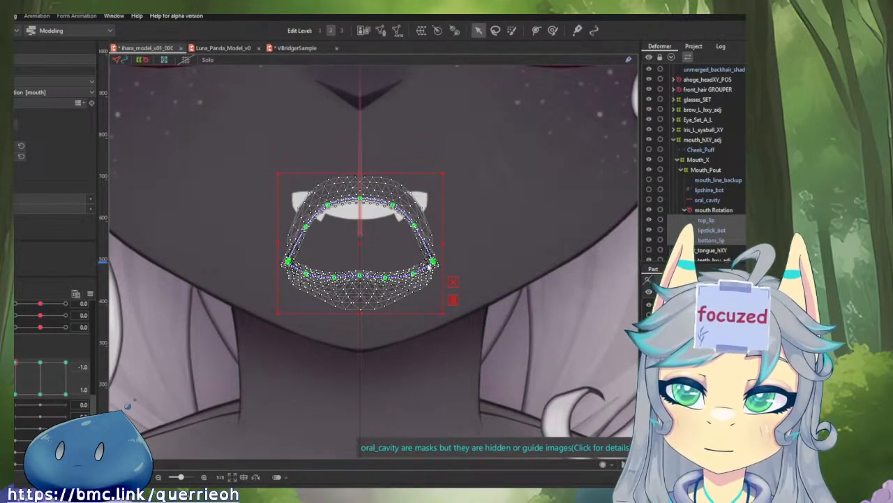
pyautogui.moveTo(441, 240); pyautogui.dragTo(439, 242)
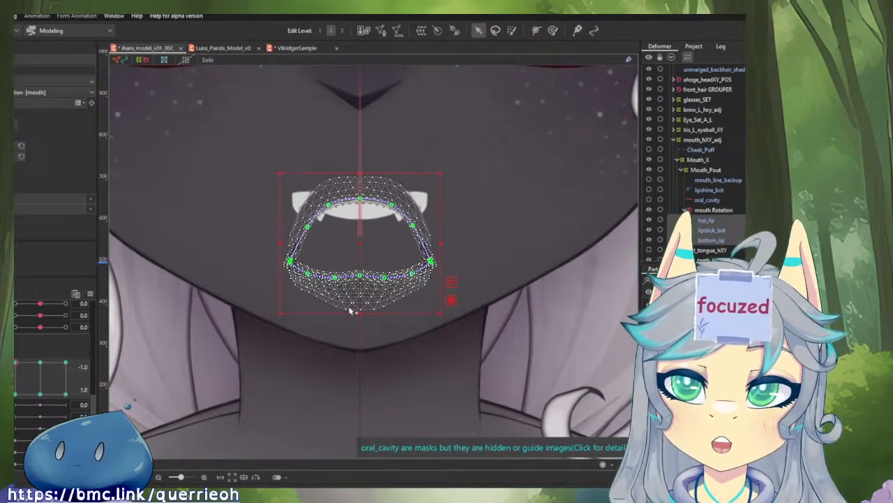
pyautogui.moveTo(359, 313); pyautogui.dragTo(359, 315)
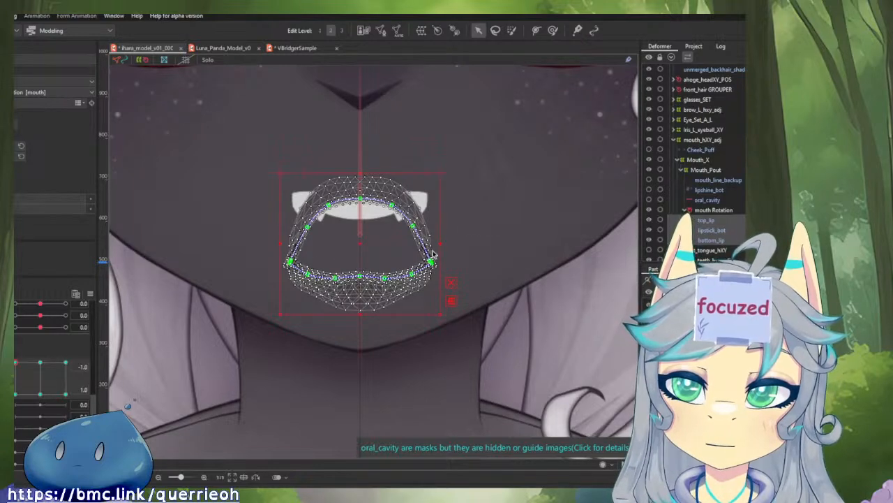
# - Sweep the mouth form and mouth open parameters to check how the reshaped lip meshes blend between poses
pyautogui.click(40, 362)
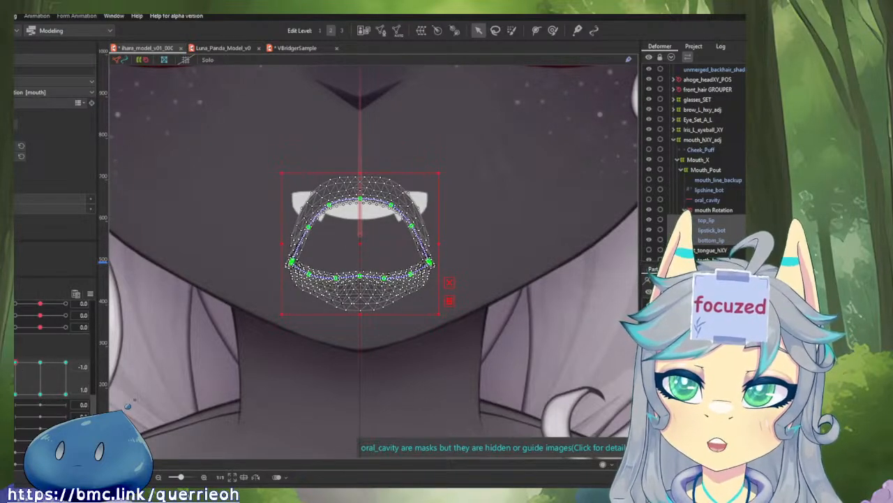
pyautogui.moveTo(40, 361); pyautogui.dragTo(15, 362)
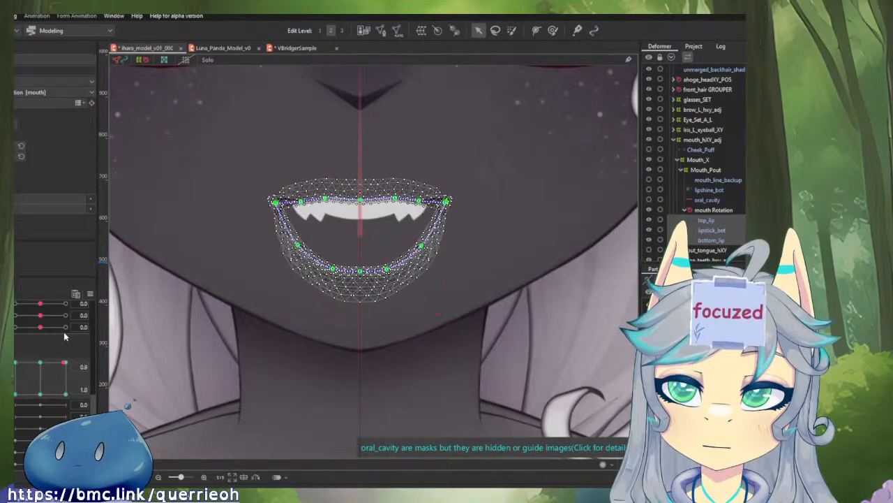
pyautogui.moveTo(65, 362); pyautogui.dragTo(15, 342)
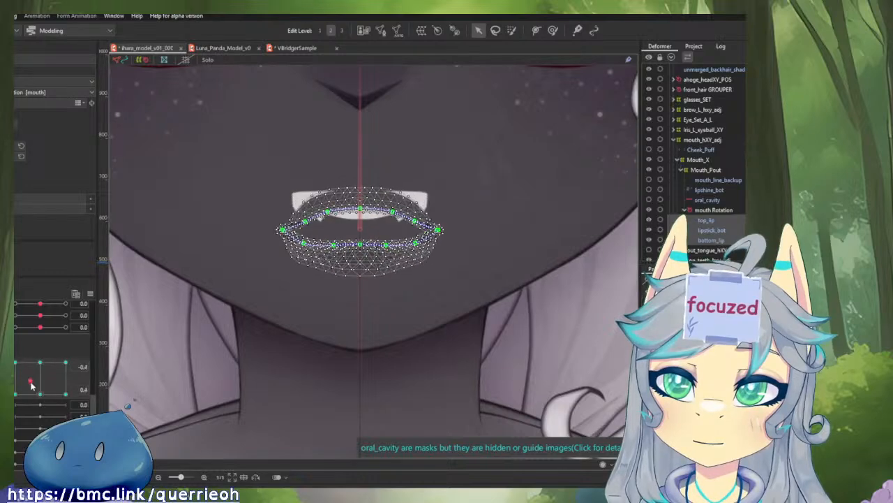
pyautogui.moveTo(30, 384); pyautogui.dragTo(49, 371)
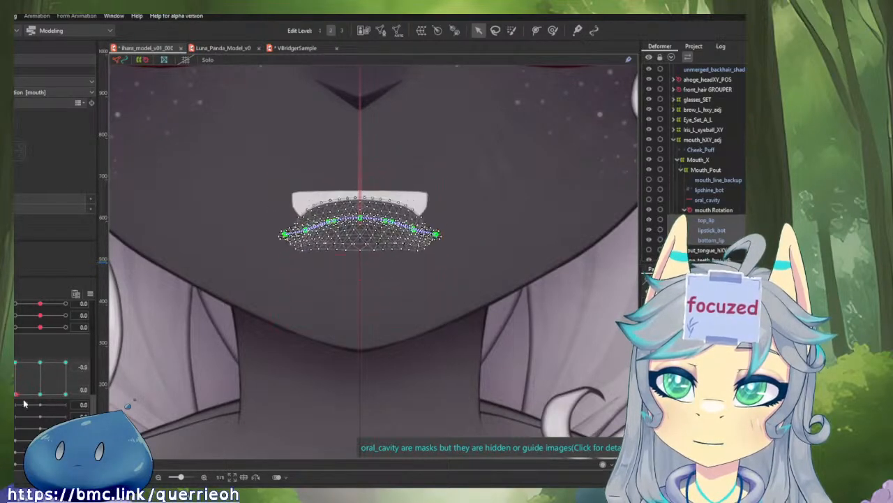
pyautogui.moveTo(63, 362); pyautogui.dragTo(73, 343)
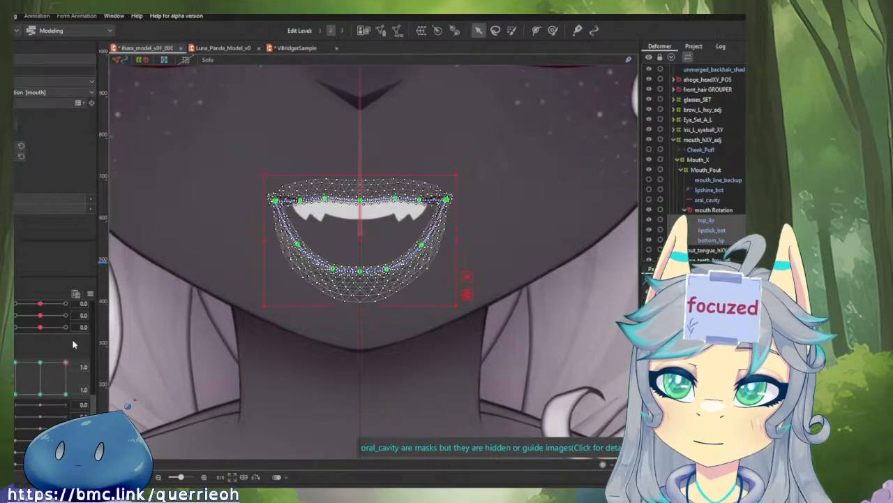
# - Open the integration settings and examine how the face and mouth move under live face tracking
pyautogui.click(265, 247)
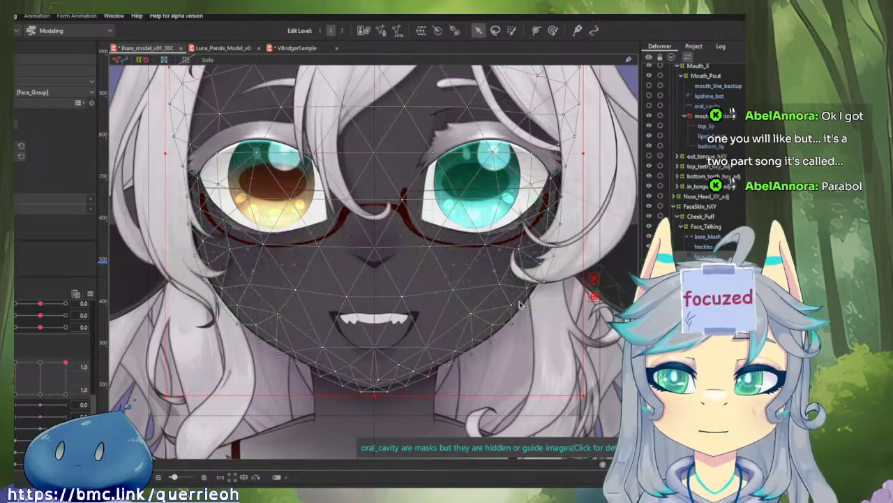
pyautogui.click(2, 16)
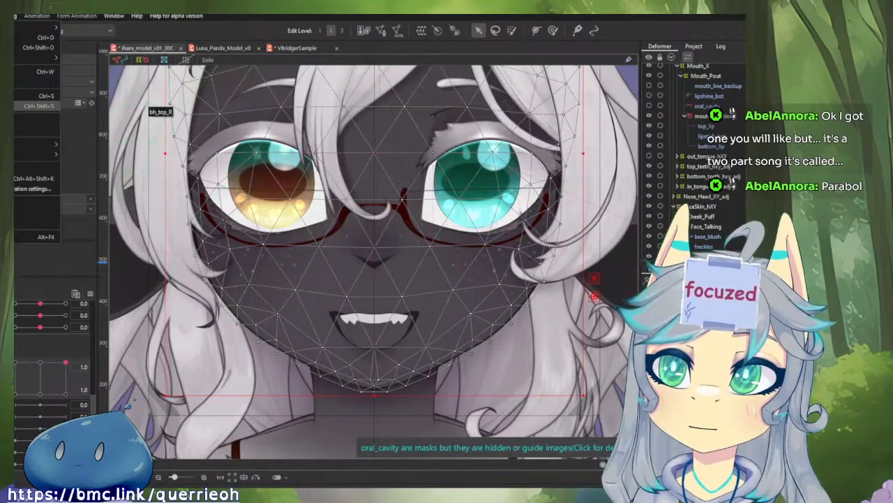
pyautogui.click(28, 188)
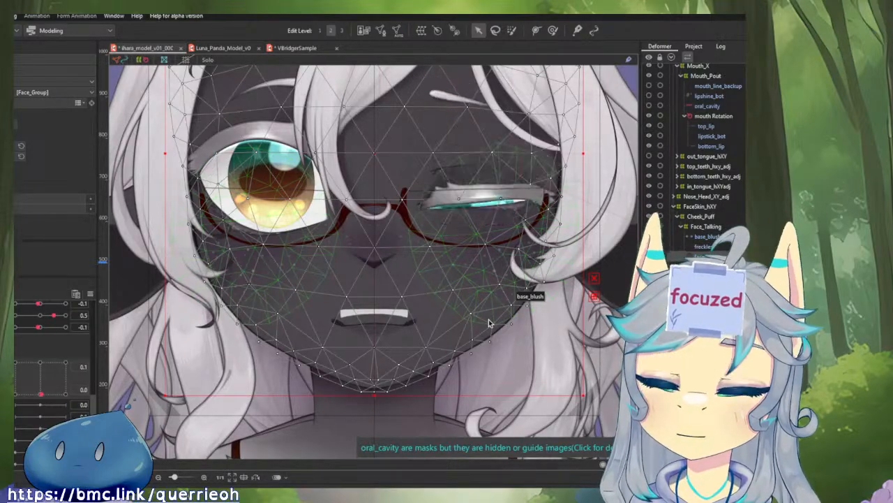
pyautogui.scroll(2, 43, 347)
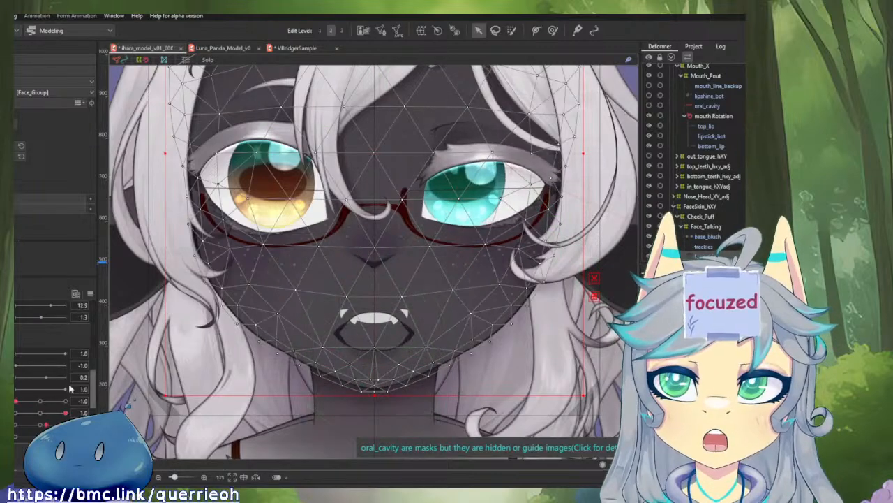
pyautogui.scroll(-5, 60, 379)
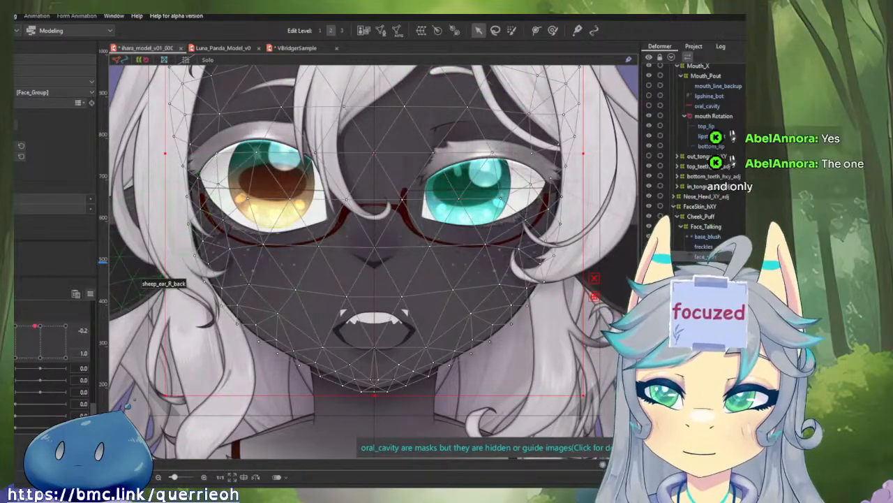
# - Pose the sheep's mouth at form -1.0 and open 0.0, and compare it with VBridgerSample's mouth at form 0.0 and open 1.0
pyautogui.click(38, 357)
pyautogui.moveTo(38, 358)
pyautogui.mouseDown()
pyautogui.moveTo(65, 356)
pyautogui.moveTo(15, 356)
pyautogui.mouseUp()
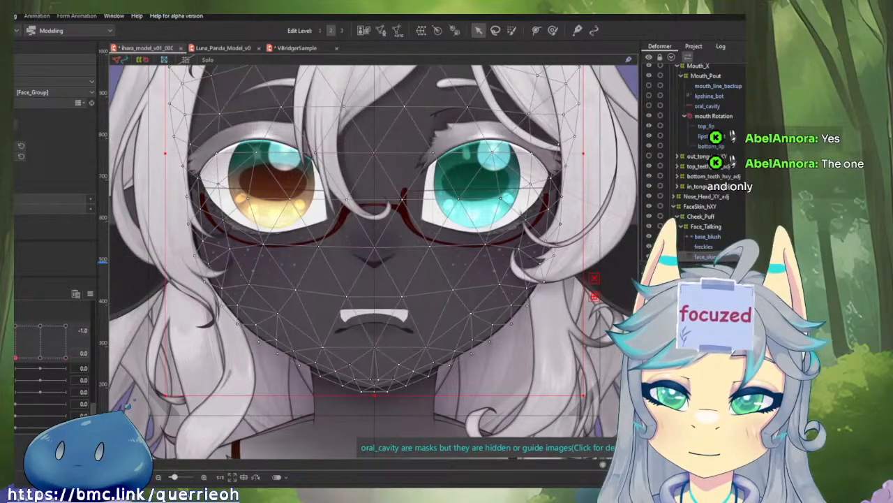
pyautogui.click(288, 51)
pyautogui.scroll(1, 208, 176)
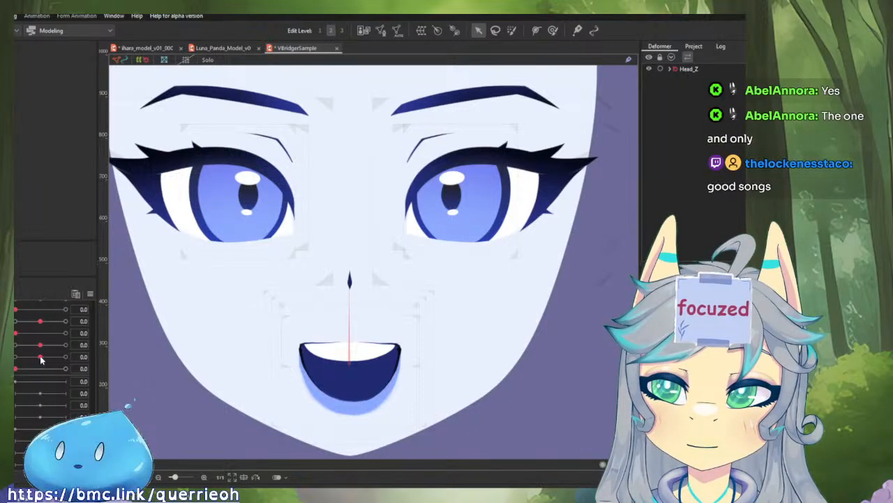
pyautogui.scroll(2, 35, 357)
pyautogui.moveTo(35, 357)
pyautogui.mouseDown()
pyautogui.moveTo(31, 345)
pyautogui.moveTo(17, 351)
pyautogui.moveTo(15, 370)
pyautogui.moveTo(41, 335)
pyautogui.moveTo(42, 343)
pyautogui.mouseUp()
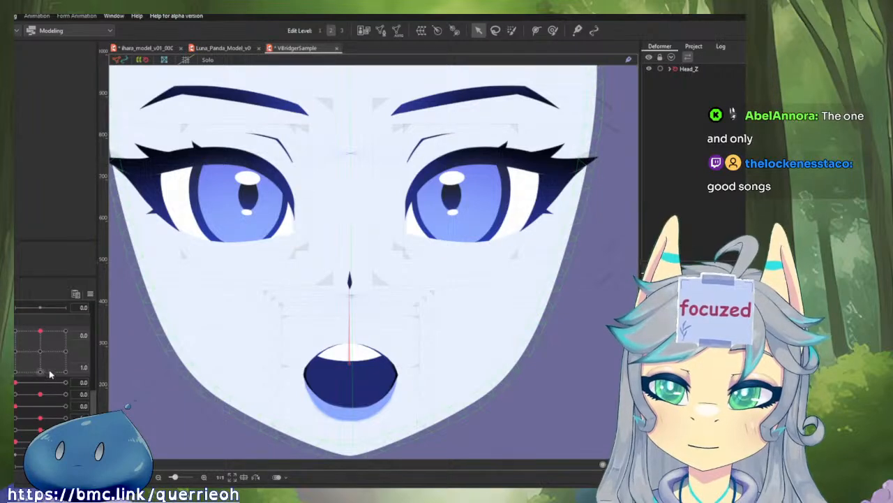
# - Reorder the open documents so that VBridgerSample sits directly beside the sheep model, with Luna_Panda_Model last
pyautogui.click(143, 49)
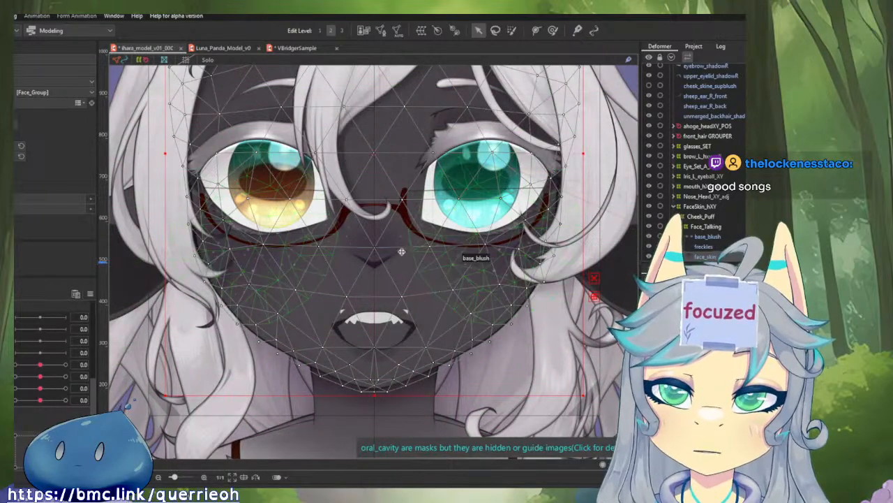
pyautogui.click(224, 48)
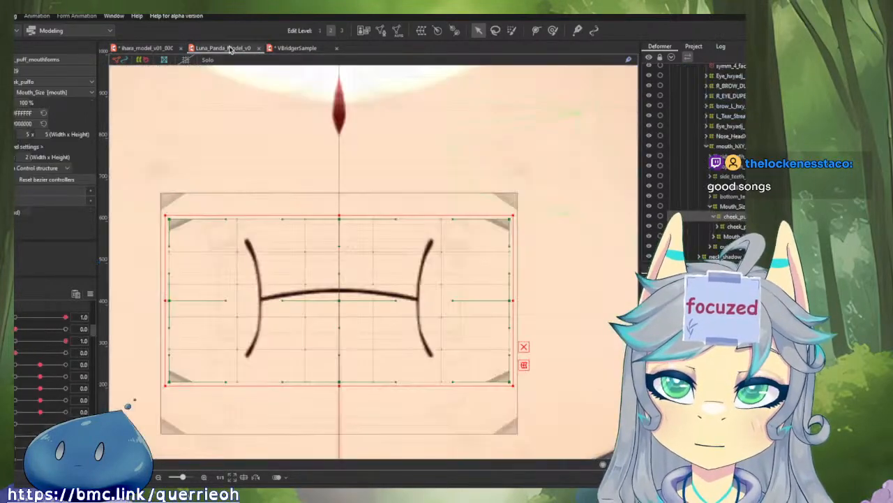
pyautogui.click(290, 48)
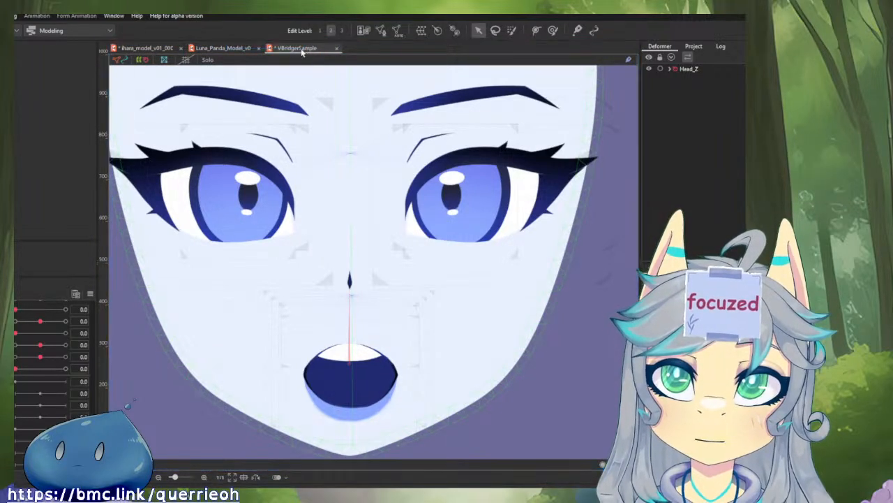
pyautogui.click(238, 49)
pyautogui.moveTo(238, 51); pyautogui.dragTo(372, 60)
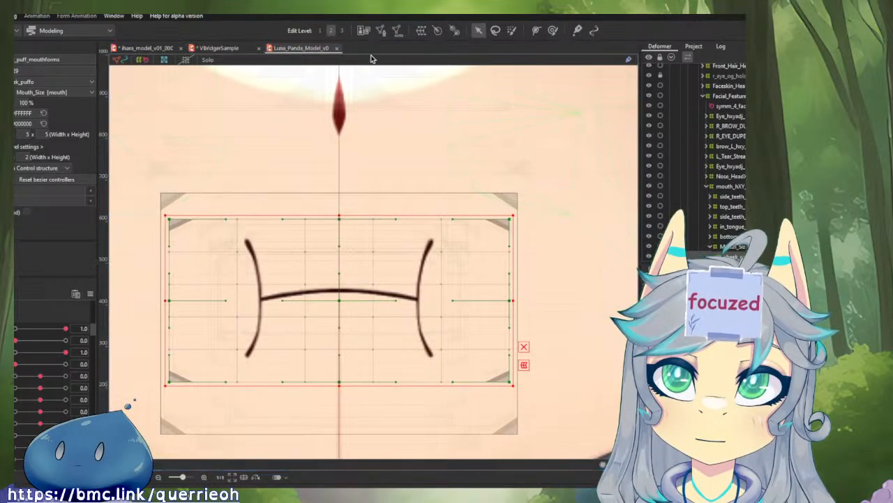
pyautogui.click(236, 49)
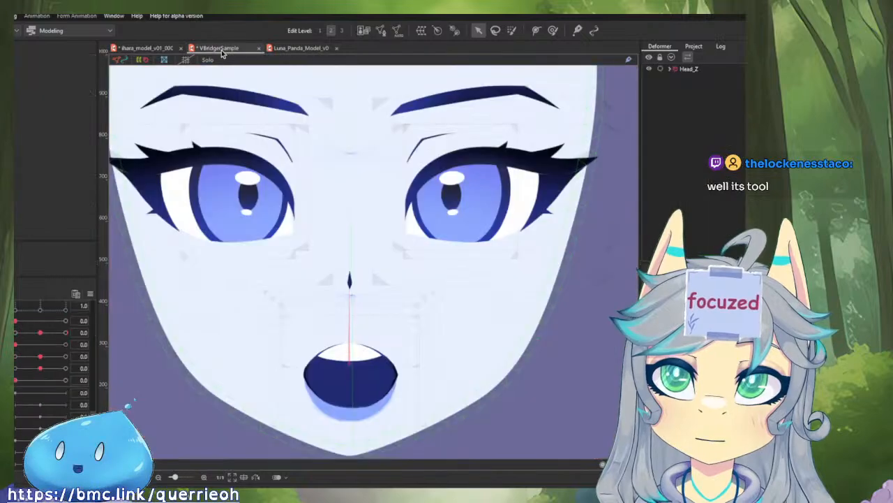
# - Return to the sheep model, vary the mouth form and opening, and closely inspect the upper teeth at the neutral open-mouth pose
pyautogui.click(165, 49)
pyautogui.scroll(3, 370, 323)
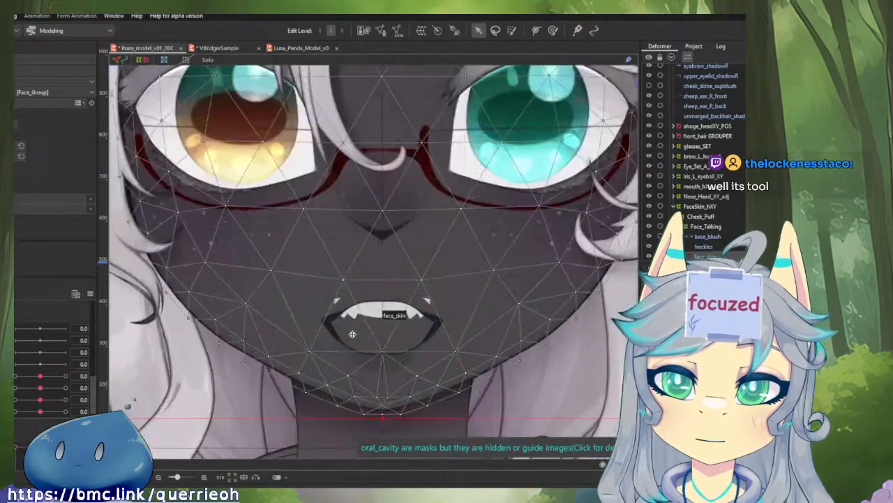
pyautogui.scroll(-1, 29, 400)
pyautogui.moveTo(40, 411); pyautogui.dragTo(15, 404)
pyautogui.moveTo(16, 441)
pyautogui.mouseDown()
pyautogui.moveTo(15, 410)
pyautogui.moveTo(37, 414)
pyautogui.mouseUp()
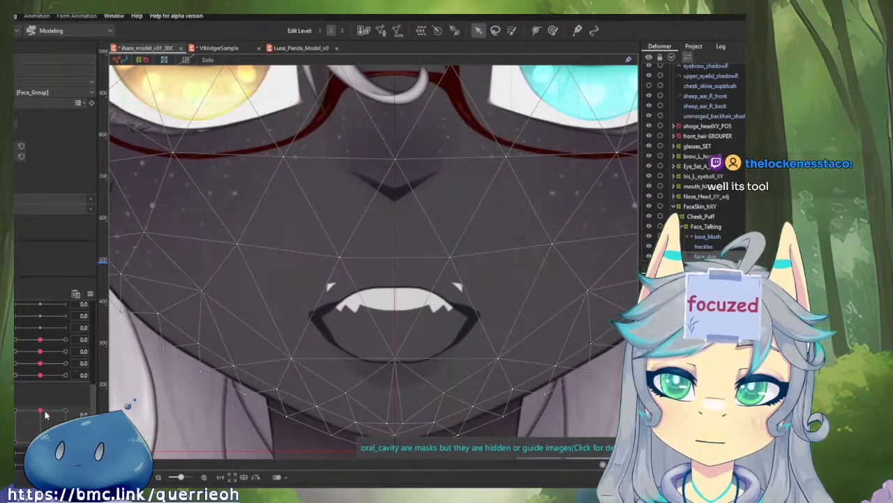
pyautogui.scroll(4, 378, 390)
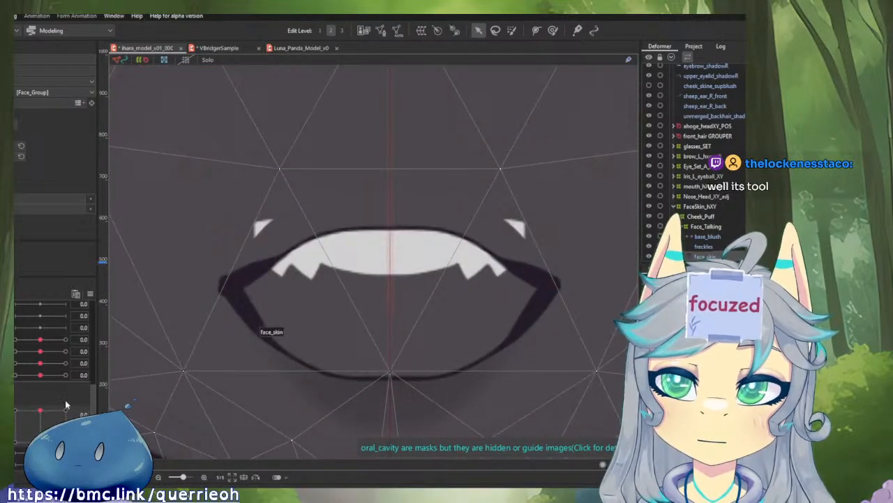
# - Compare the sheep's open mouth at form -1.0 and 0.0, and check it against VBridgerSample's open mouth
pyautogui.moveTo(45, 411)
pyautogui.mouseDown()
pyautogui.moveTo(12, 407)
pyautogui.moveTo(76, 398)
pyautogui.moveTo(13, 402)
pyautogui.mouseUp()
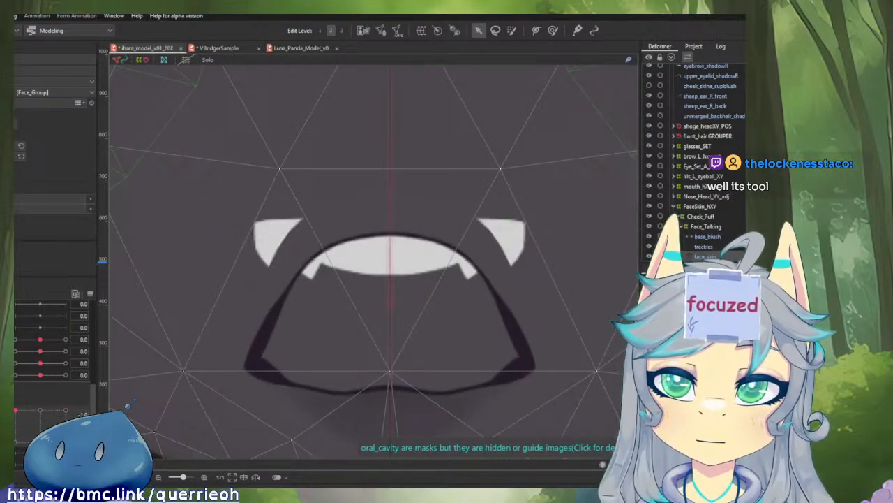
pyautogui.click(37, 419)
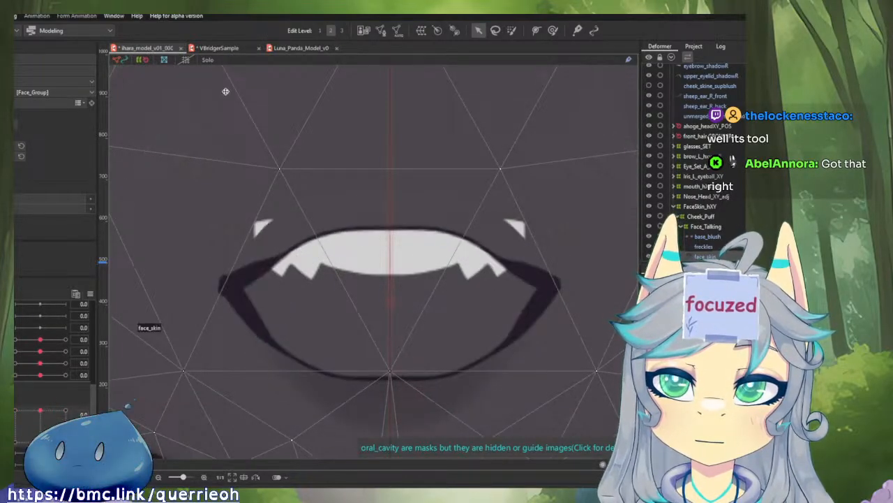
pyautogui.click(218, 50)
pyautogui.rightClick(217, 51)
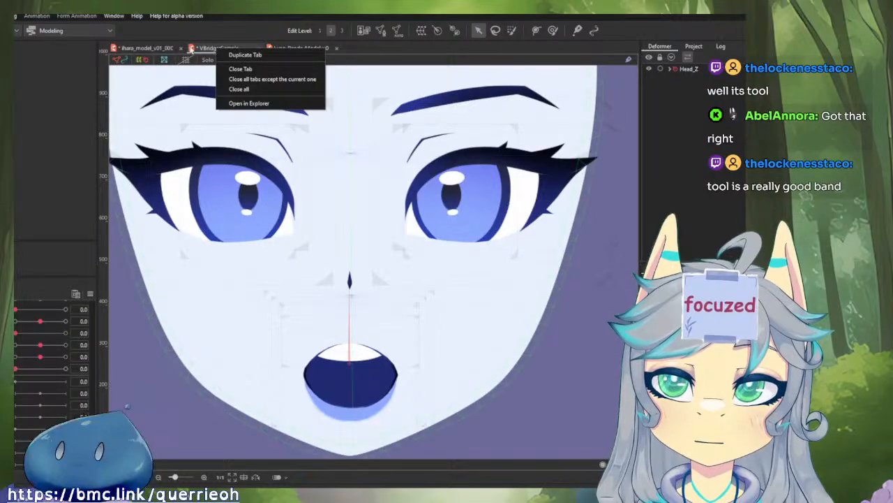
pyautogui.click(151, 47)
pyautogui.click(188, 47)
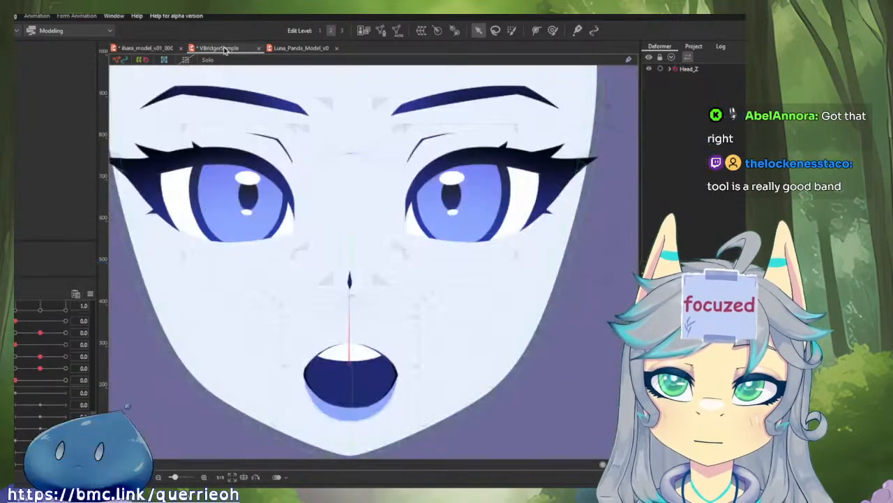
pyautogui.click(160, 49)
# - Lower the right-hand mouth corner of the sheep's top_lip and bottom_lip at form 0.0 using their deform path points
pyautogui.click(526, 274)
pyautogui.scroll(3, 531, 273)
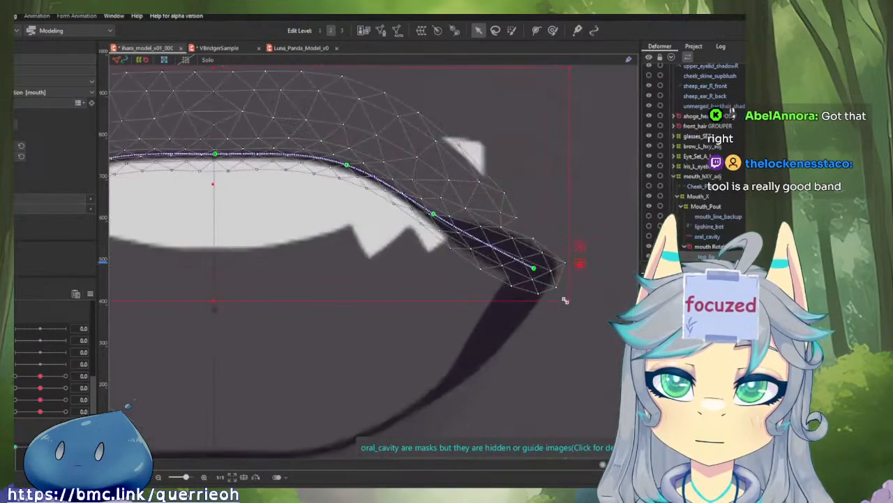
pyautogui.moveTo(566, 300); pyautogui.dragTo(542, 298)
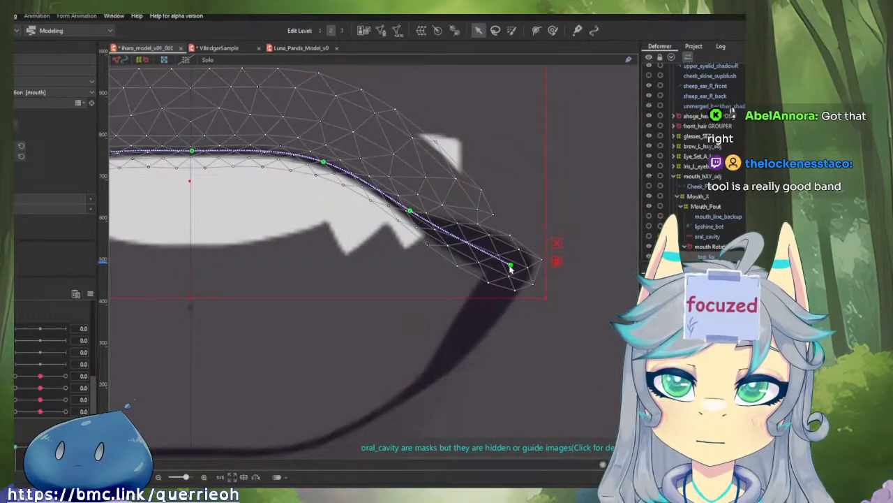
pyautogui.moveTo(511, 266); pyautogui.dragTo(479, 310)
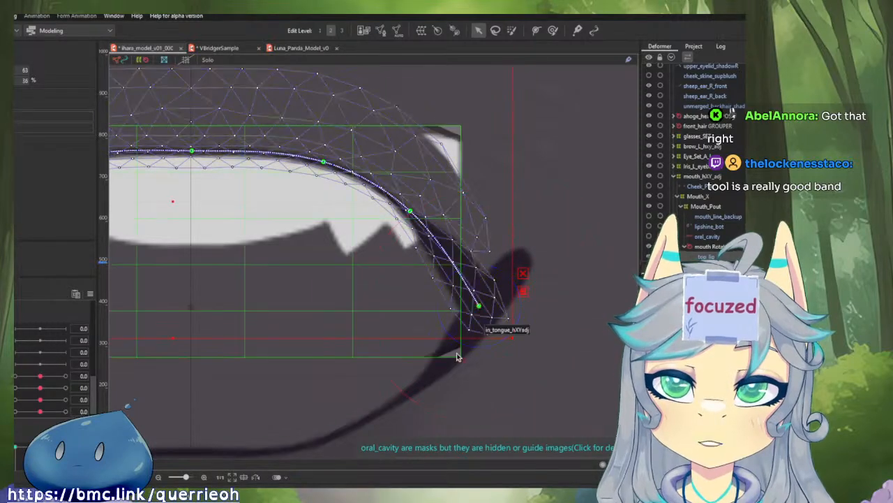
pyautogui.click(488, 322)
pyautogui.click(516, 273)
pyautogui.moveTo(516, 272); pyautogui.dragTo(539, 280)
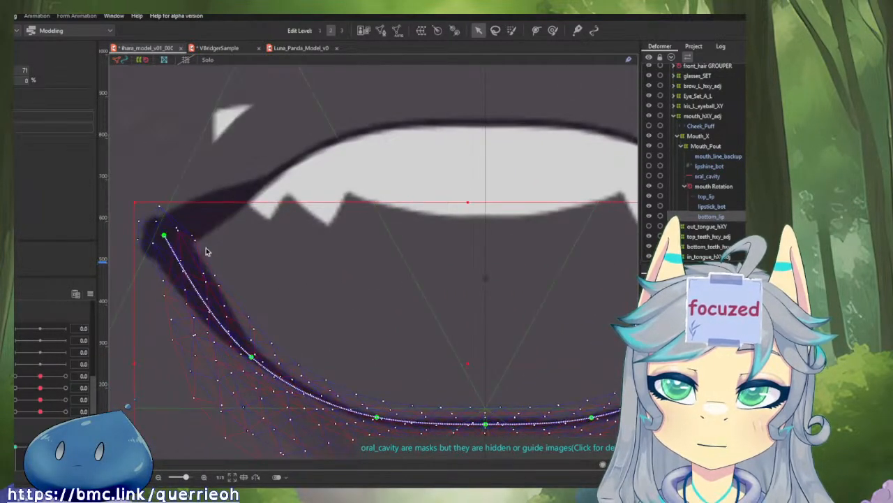
# - Lower the left-hand corner points of top_lip and bottom_lip to match the opposite mouth corner
pyautogui.moveTo(206, 248); pyautogui.dragTo(270, 282)
pyautogui.click(288, 229)
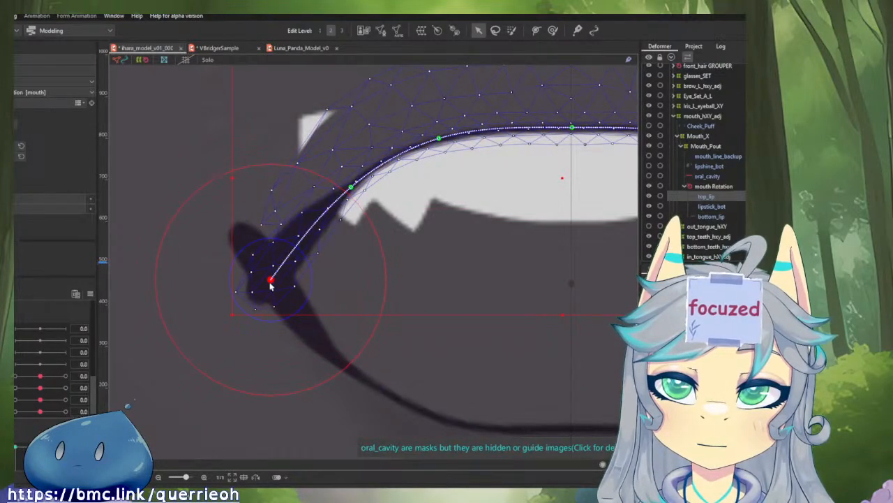
pyautogui.click(250, 271)
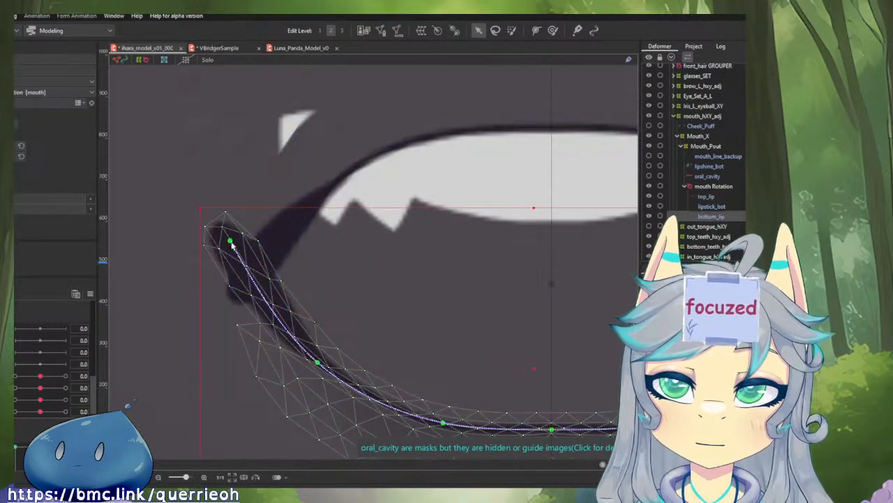
pyautogui.moveTo(230, 243); pyautogui.dragTo(246, 286)
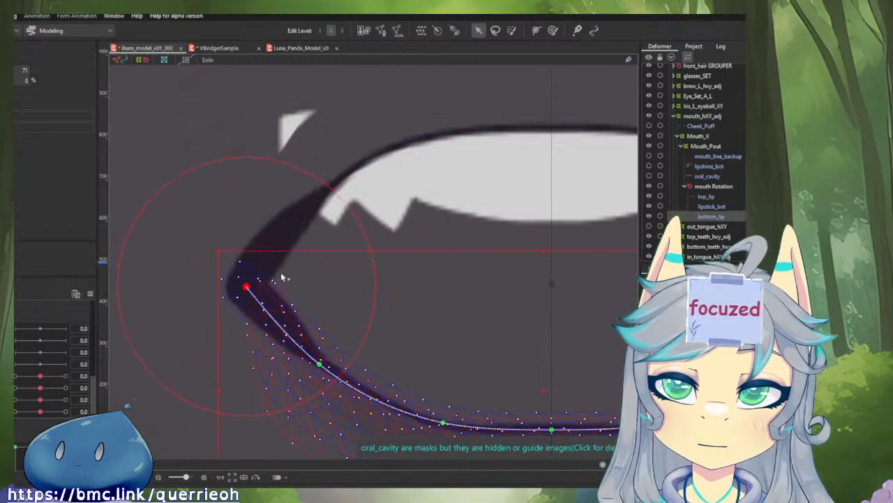
# - Examine the reshaped open mouth as a whole and compare it with VBridgerSample's rounded open mouth
pyautogui.scroll(-5, 369, 241)
pyautogui.click(407, 246)
pyautogui.moveTo(497, 260); pyautogui.dragTo(432, 288)
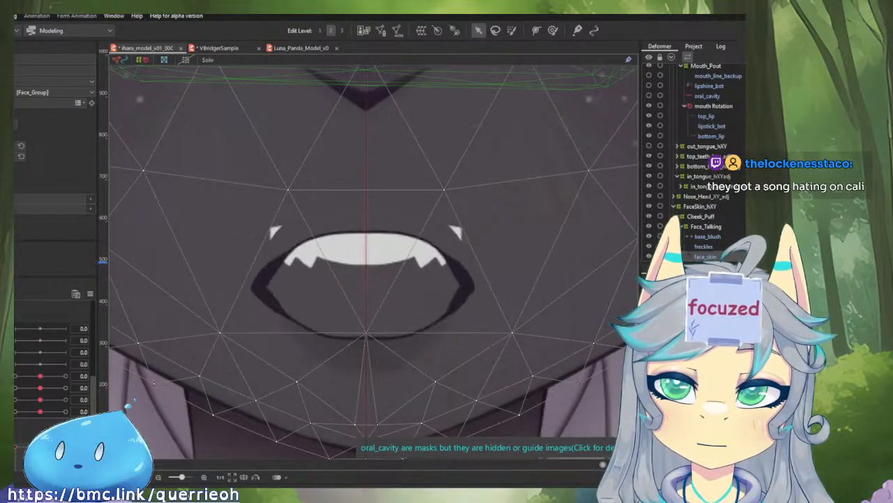
pyautogui.click(222, 49)
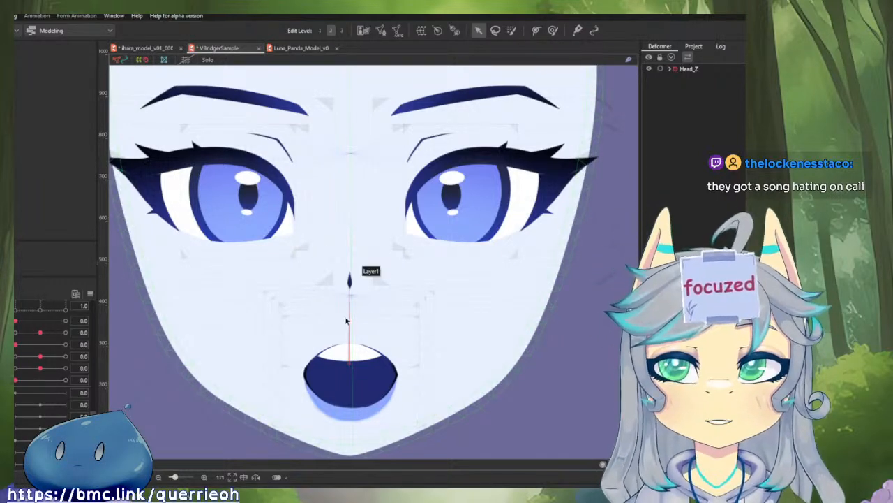
pyautogui.moveTo(327, 315); pyautogui.dragTo(354, 241)
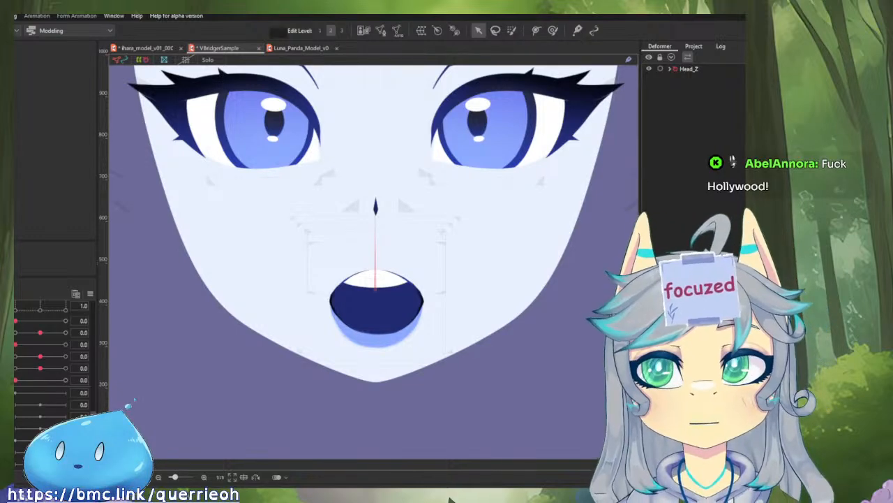
pyautogui.hotkey('ctrl', 'Tab')
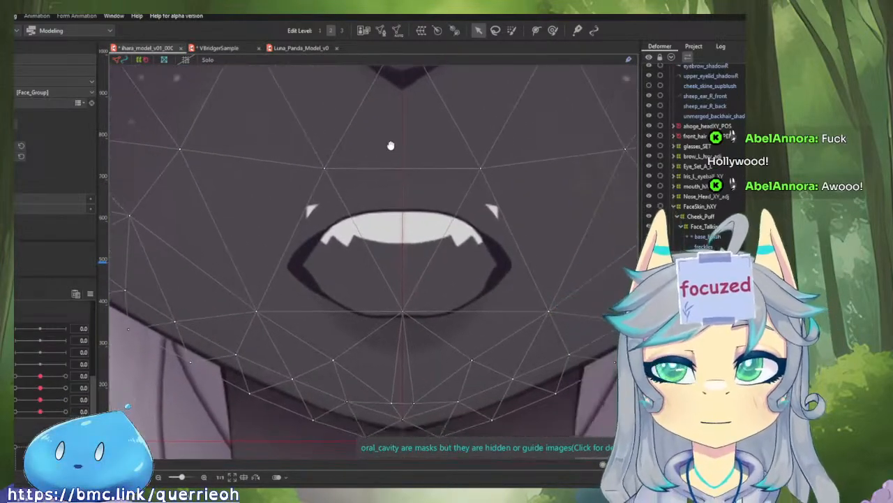
pyautogui.click(386, 202)
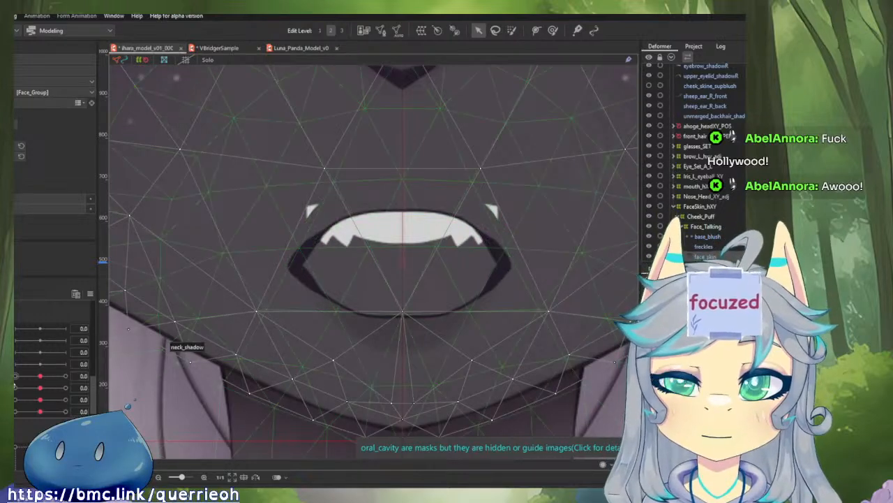
# - At mouth form -1.0, narrow both mouth corners of top_lip, lipstick_bot and bottom_lip together with a large deform brush
pyautogui.scroll(-1, 22, 425)
pyautogui.moveTo(40, 410); pyautogui.dragTo(15, 411)
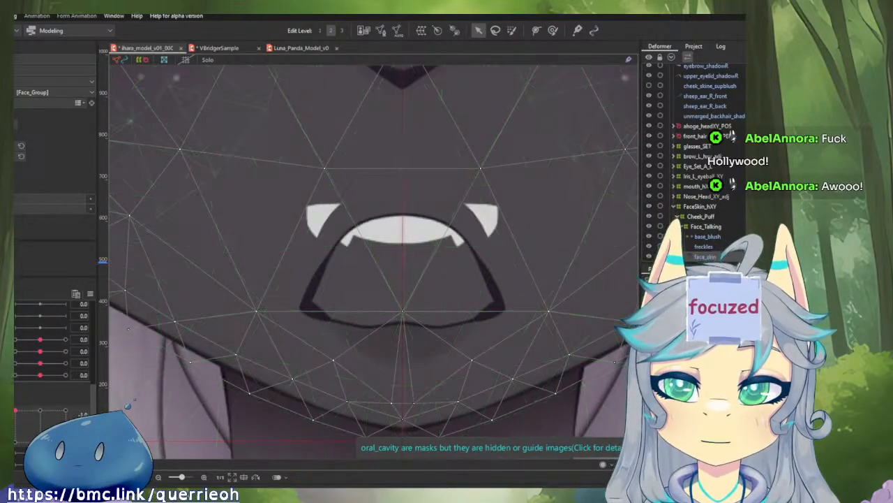
pyautogui.click(315, 293)
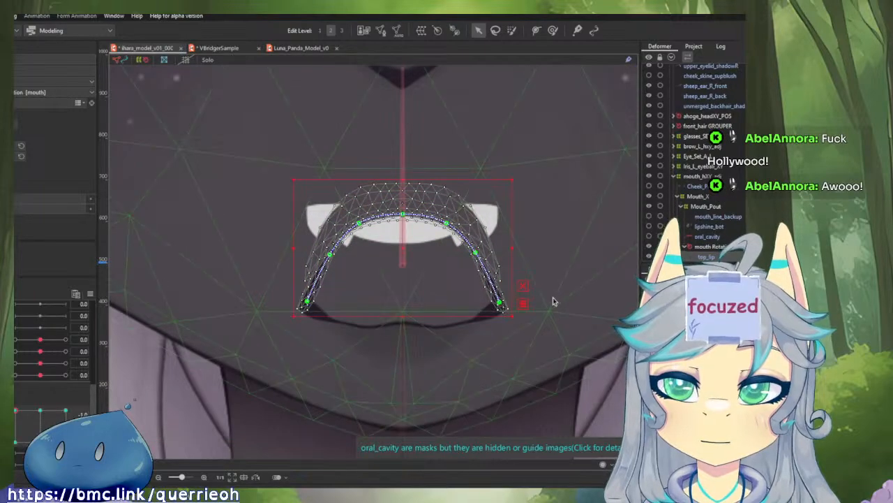
pyautogui.scroll(-2, 719, 241)
pyautogui.click(714, 231)
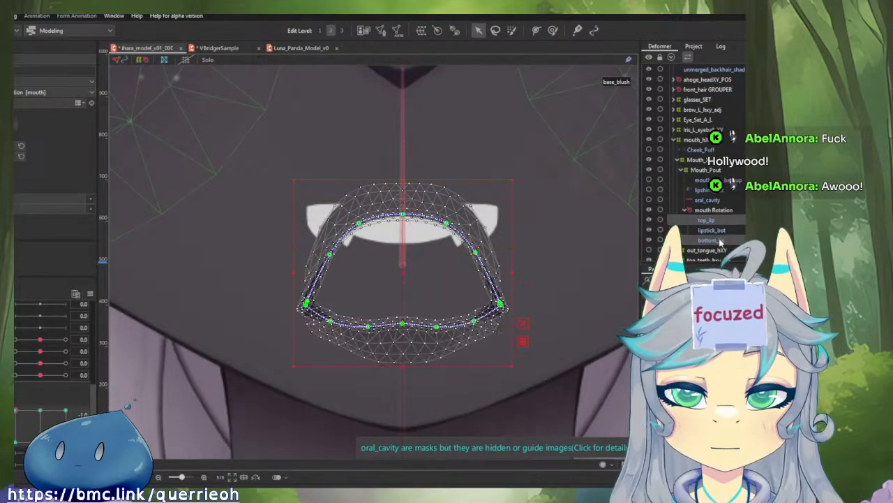
pyautogui.keyDown('shift'); pyautogui.click(707, 221); pyautogui.keyUp('shift')
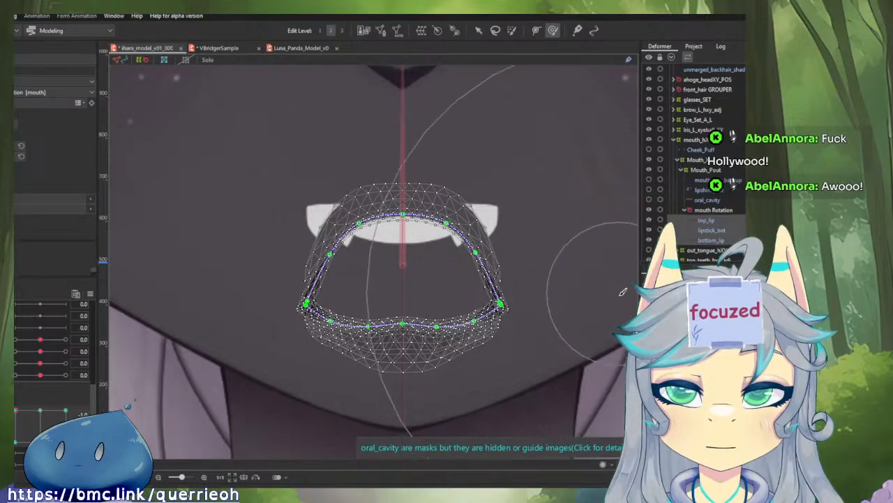
pyautogui.moveTo(615, 295); pyautogui.dragTo(557, 299)
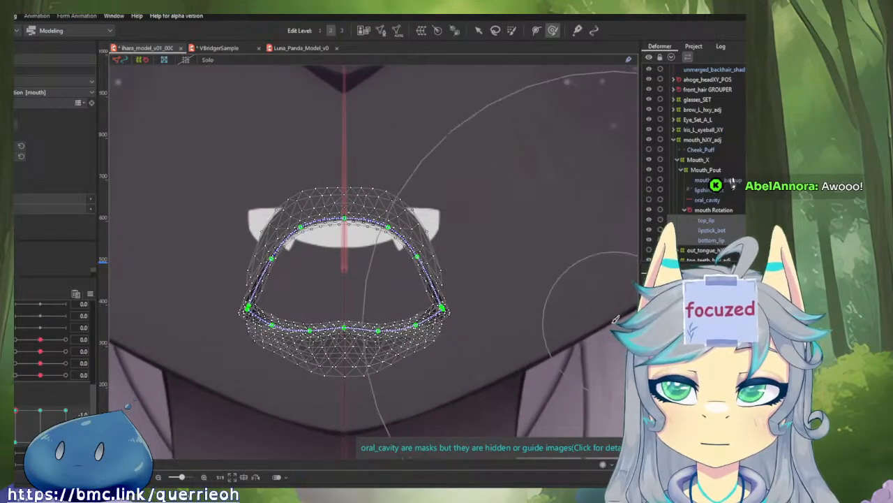
pyautogui.moveTo(615, 326); pyautogui.dragTo(558, 386)
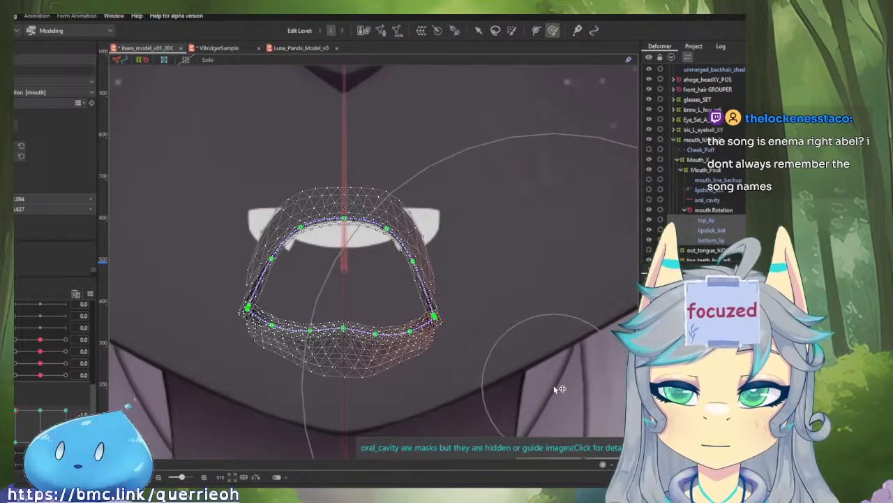
pyautogui.hscroll(-5, 449, 334)
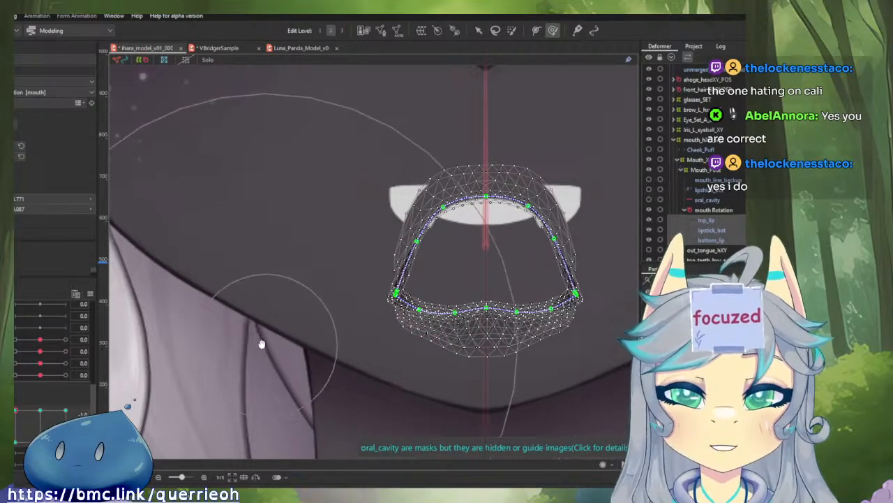
pyautogui.moveTo(261, 342); pyautogui.dragTo(178, 325)
# - Slightly lower the left-hand lip corner at mouth form 0.0 with the deform brush, and compare the shape with form 1.0
pyautogui.moveTo(16, 414)
pyautogui.mouseDown()
pyautogui.moveTo(90, 405)
pyautogui.moveTo(49, 411)
pyautogui.moveTo(84, 413)
pyautogui.moveTo(77, 403)
pyautogui.moveTo(40, 409)
pyautogui.mouseUp()
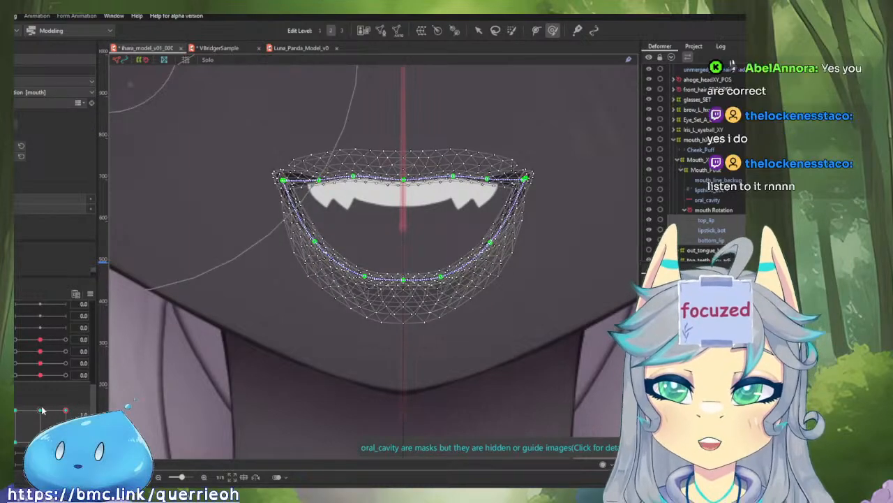
pyautogui.moveTo(459, 240); pyautogui.dragTo(470, 261)
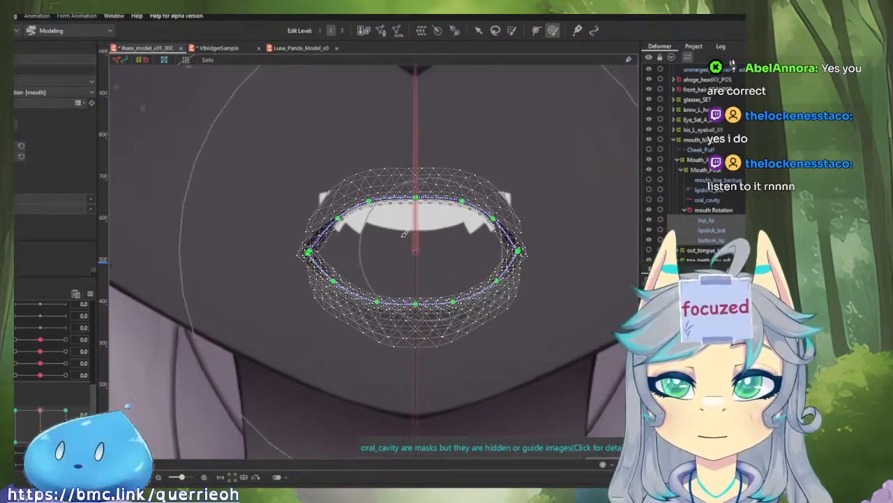
pyautogui.moveTo(205, 146); pyautogui.dragTo(227, 166)
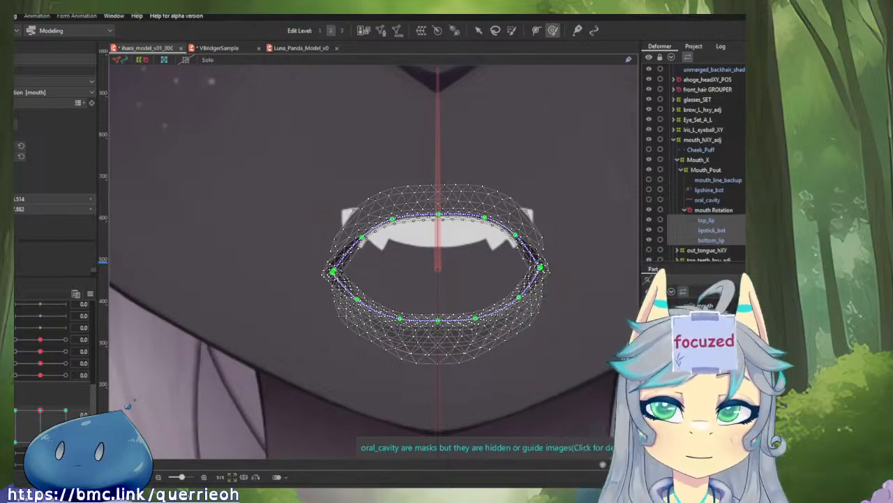
pyautogui.moveTo(524, 271); pyautogui.dragTo(470, 308)
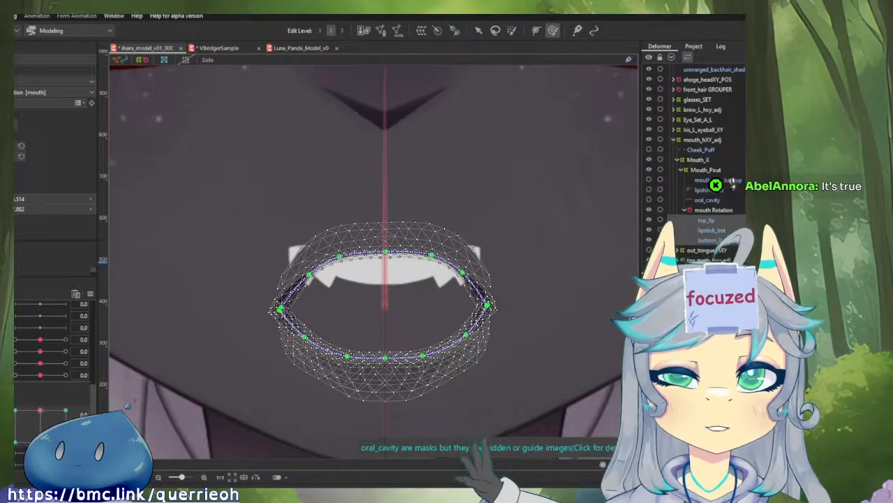
pyautogui.moveTo(475, 219); pyautogui.dragTo(476, 176)
pyautogui.moveTo(35, 416); pyautogui.dragTo(103, 402)
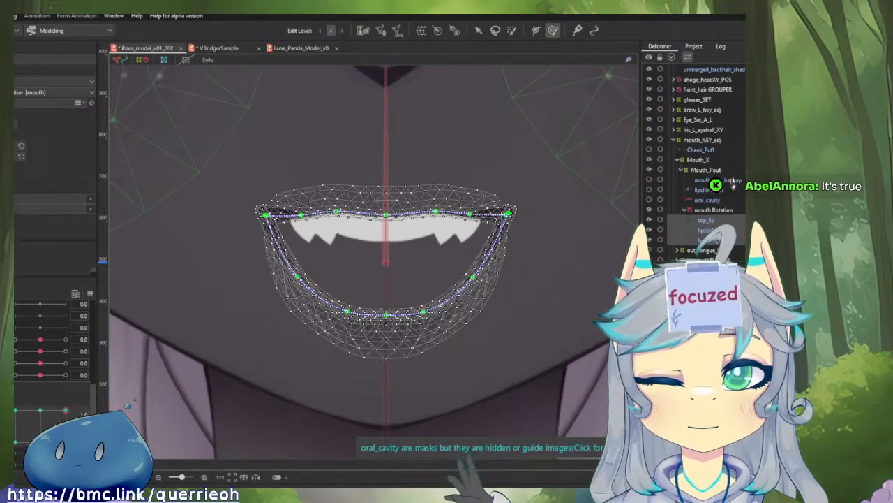
pyautogui.moveTo(326, 339); pyautogui.dragTo(298, 378)
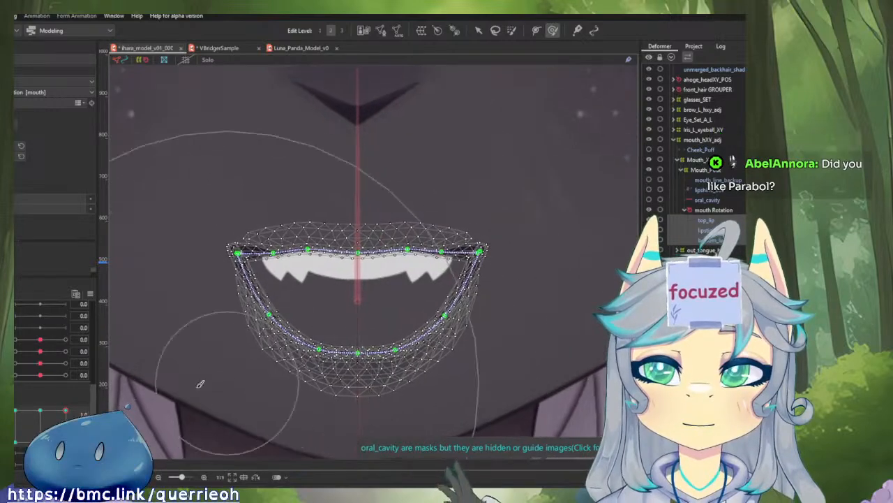
pyautogui.moveTo(45, 410)
pyautogui.mouseDown()
pyautogui.moveTo(80, 413)
pyautogui.moveTo(56, 423)
pyautogui.moveTo(40, 412)
pyautogui.moveTo(50, 421)
pyautogui.moveTo(40, 412)
pyautogui.moveTo(66, 390)
pyautogui.moveTo(40, 385)
pyautogui.moveTo(54, 421)
pyautogui.moveTo(66, 394)
pyautogui.moveTo(54, 422)
pyautogui.moveTo(44, 412)
pyautogui.mouseUp()
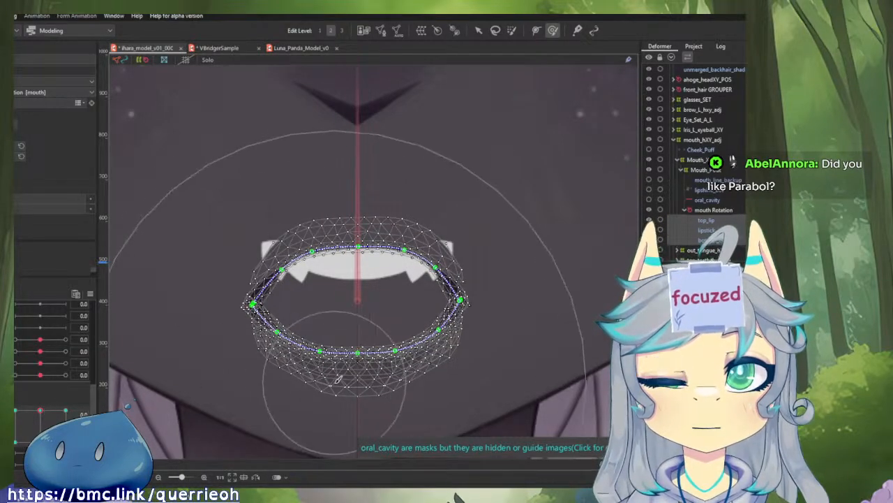
# - Refine the lower lip meshes at form 0.0 with a smaller deform brush, and check the mouth at form 1.0
pyautogui.moveTo(409, 380); pyautogui.dragTo(439, 244)
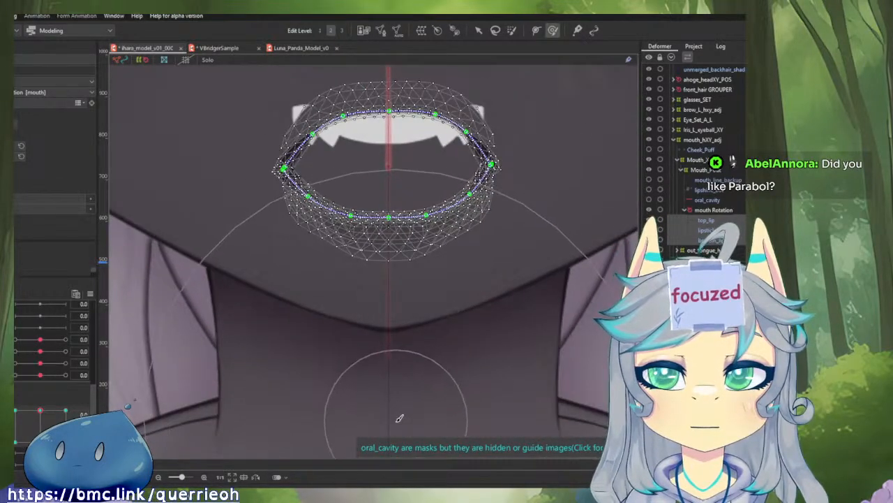
pyautogui.moveTo(397, 419); pyautogui.dragTo(400, 423)
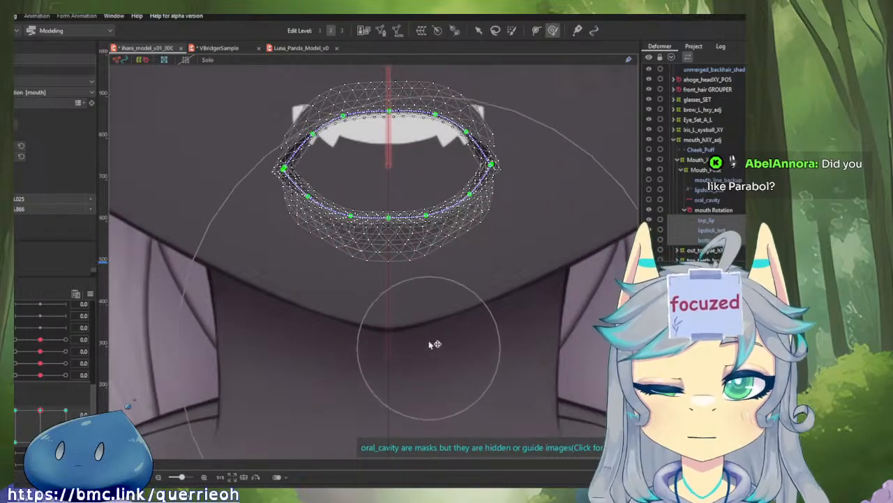
pyautogui.moveTo(430, 345)
pyautogui.mouseDown()
pyautogui.moveTo(398, 300)
pyautogui.moveTo(321, 285)
pyautogui.mouseUp()
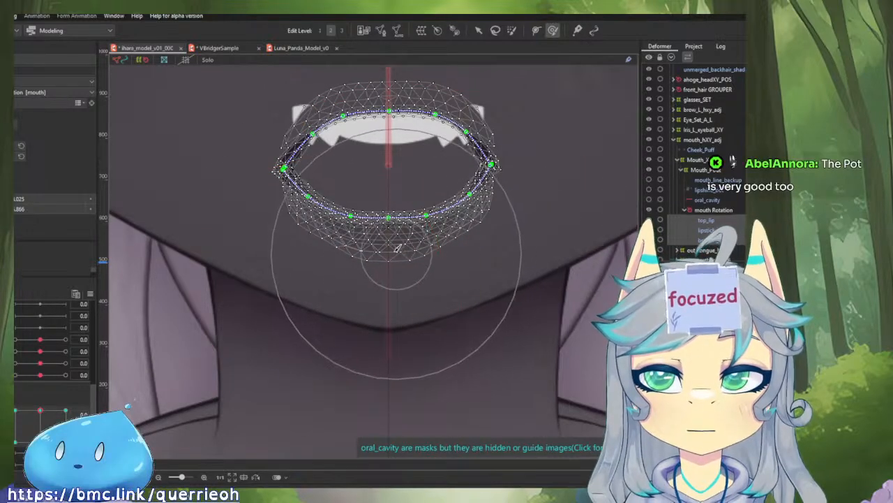
pyautogui.moveTo(405, 246)
pyautogui.mouseDown()
pyautogui.moveTo(394, 236)
pyautogui.moveTo(393, 299)
pyautogui.moveTo(339, 385)
pyautogui.mouseUp()
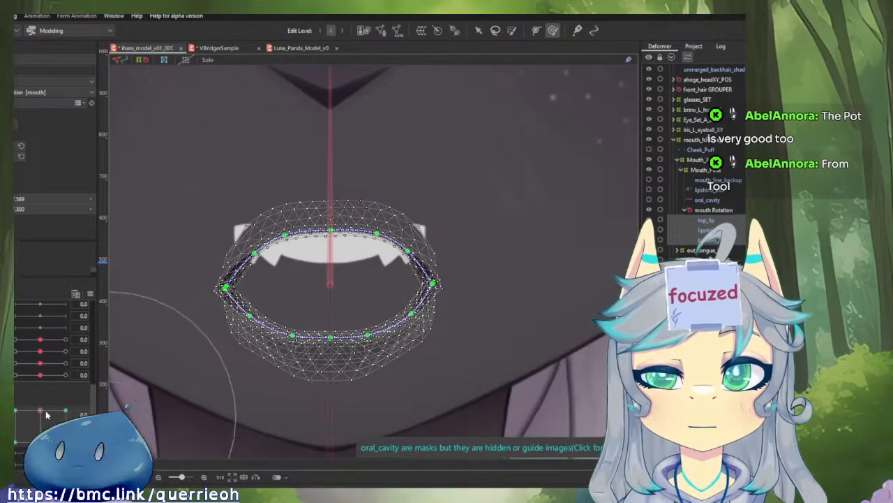
pyautogui.moveTo(40, 410); pyautogui.dragTo(72, 404)
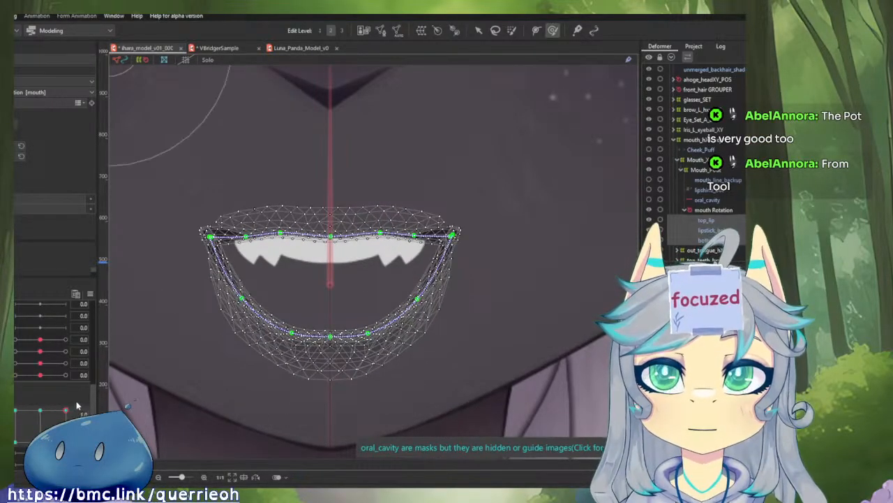
# - Switch to VBridgerSample and examine its fully open mouth and teeth at mouth form -1.0
pyautogui.click(209, 47)
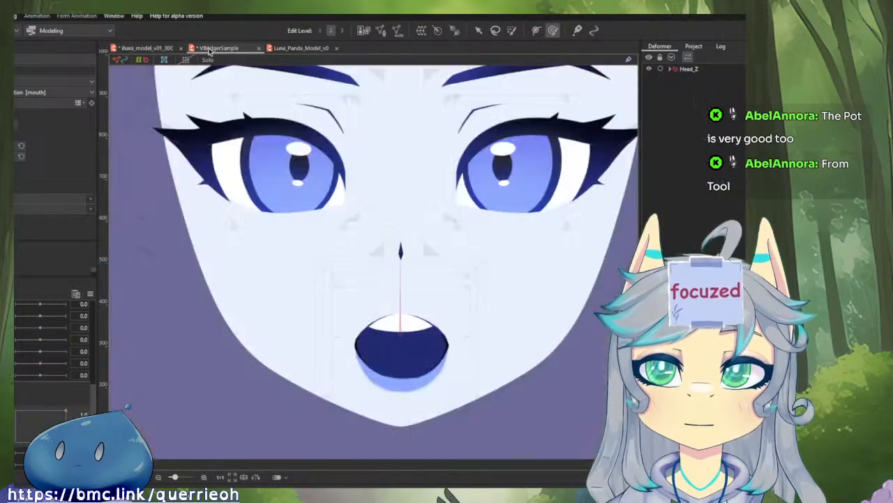
pyautogui.scroll(-3, 44, 375)
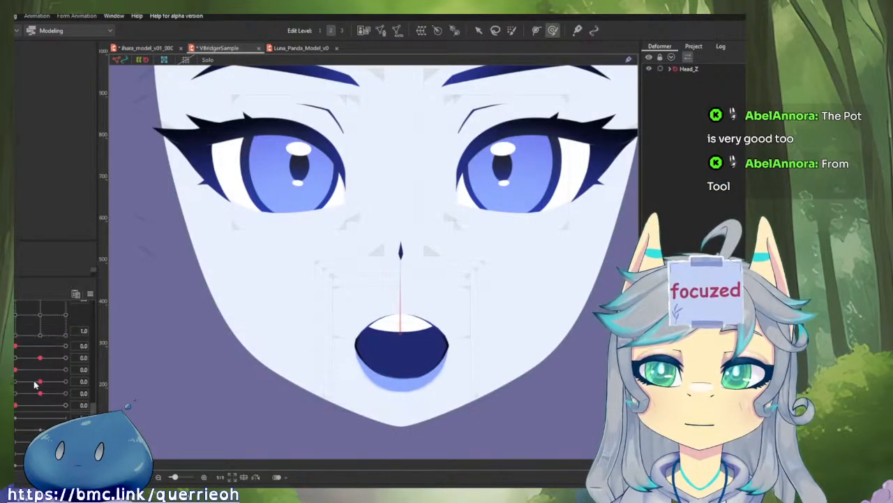
pyautogui.moveTo(43, 375); pyautogui.dragTo(16, 366)
pyautogui.scroll(-1, 57, 378)
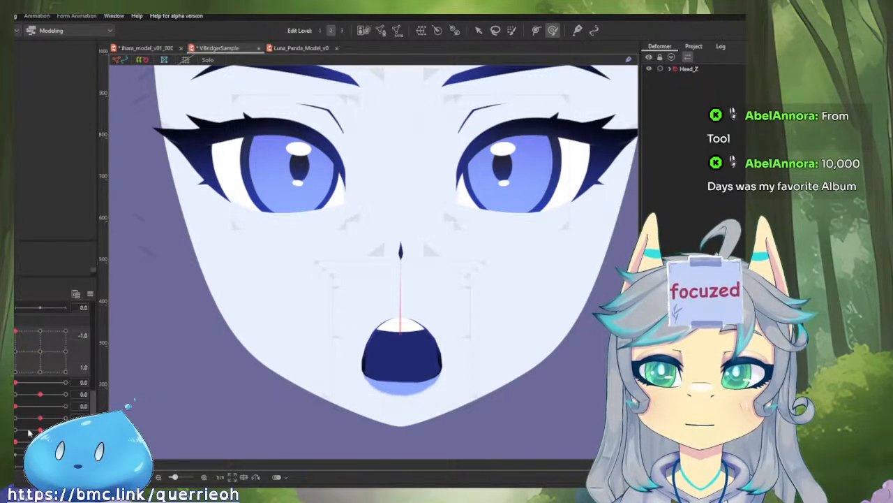
pyautogui.moveTo(30, 432); pyautogui.dragTo(34, 432)
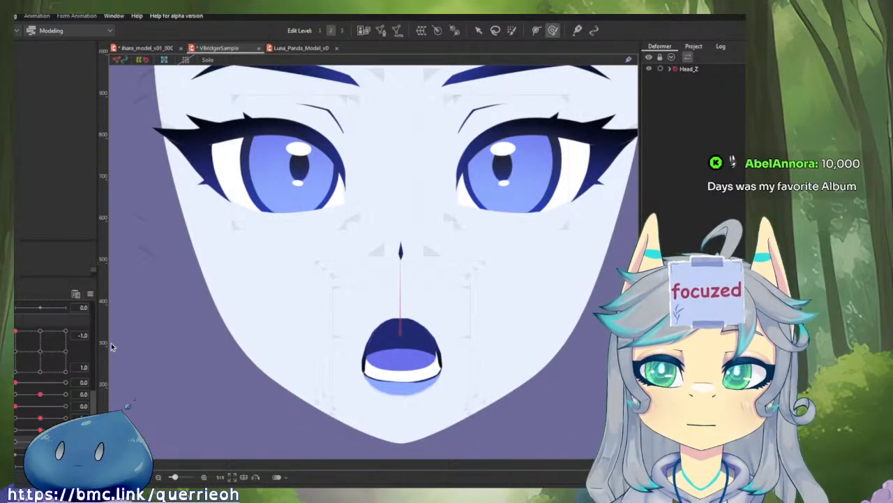
pyautogui.scroll(-2, 111, 342)
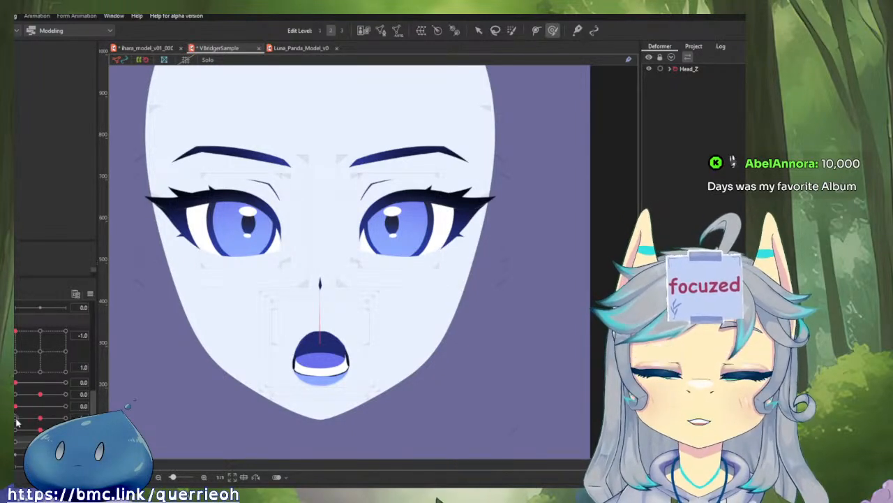
pyautogui.click(28, 365)
pyautogui.moveTo(28, 365); pyautogui.dragTo(15, 330)
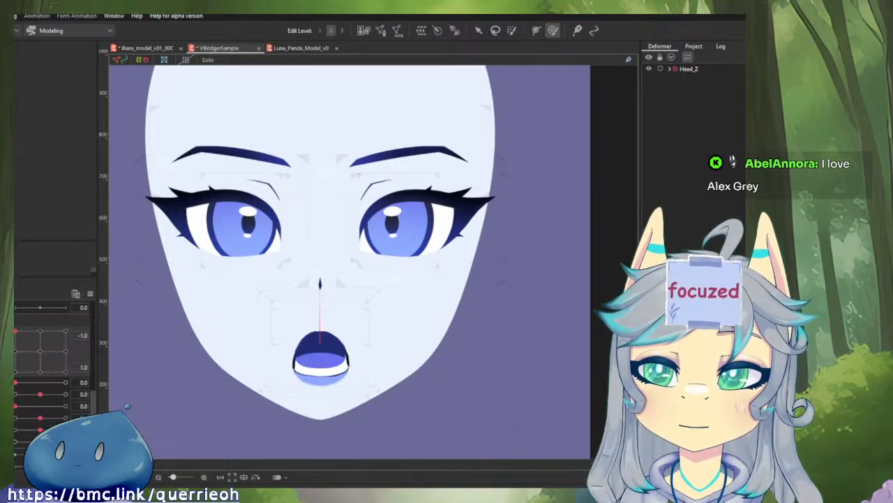
# - Return to the sheep model and examine its open mouth at form 1.0, first on the whole face and then up close
pyautogui.click(142, 49)
pyautogui.scroll(-5, 333, 344)
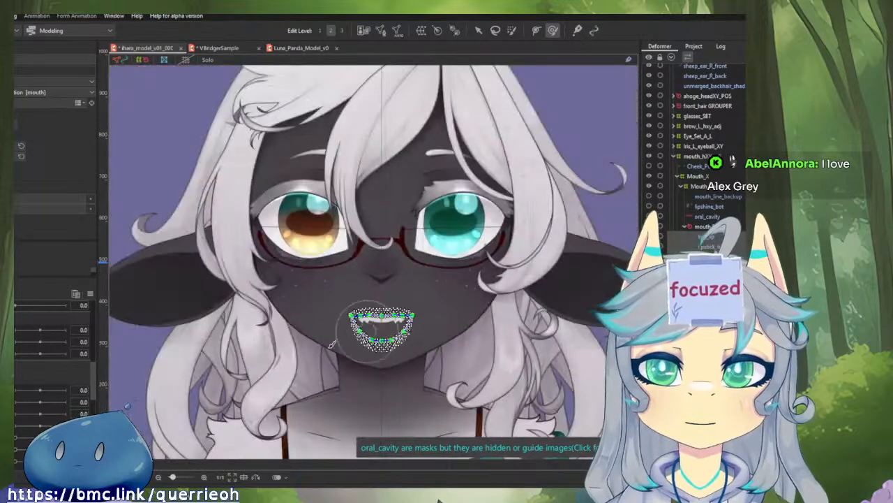
pyautogui.scroll(2, 61, 408)
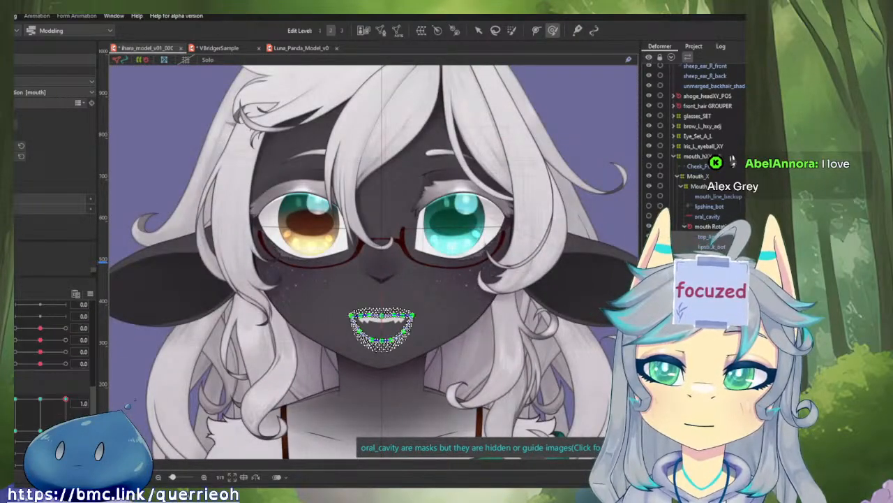
pyautogui.scroll(2, 52, 369)
pyautogui.scroll(-2, 52, 380)
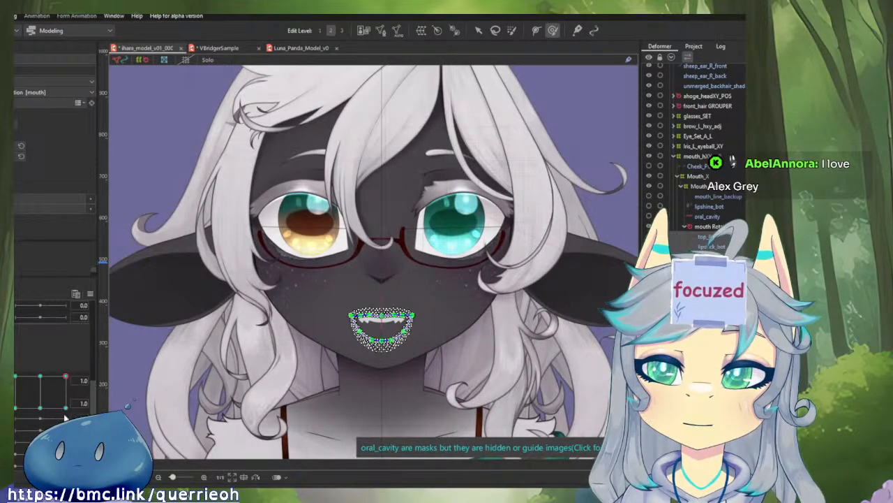
pyautogui.moveTo(59, 392); pyautogui.dragTo(77, 329)
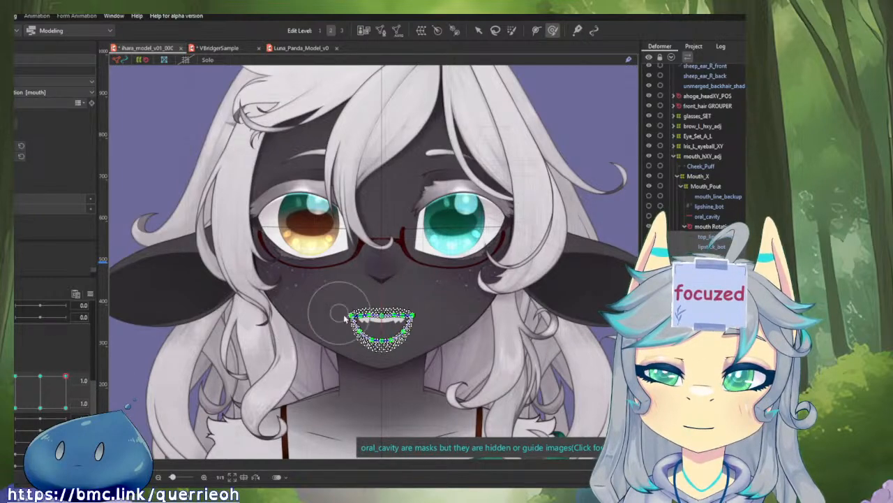
pyautogui.scroll(5, 363, 321)
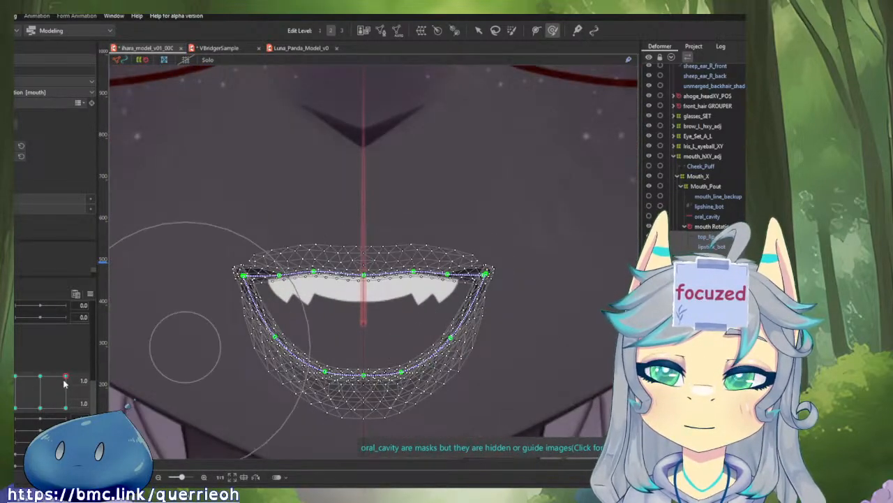
pyautogui.moveTo(65, 381); pyautogui.dragTo(99, 328)
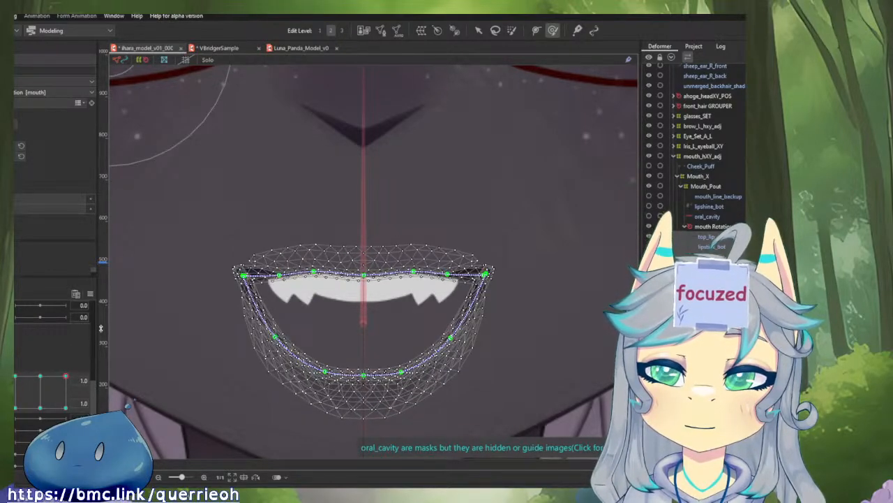
# - Examine VBridgerSample's half-open mouth (0.5) at forms -1.0, 0.0 and 1.0, and its closed smile at form 1.0
pyautogui.click(233, 47)
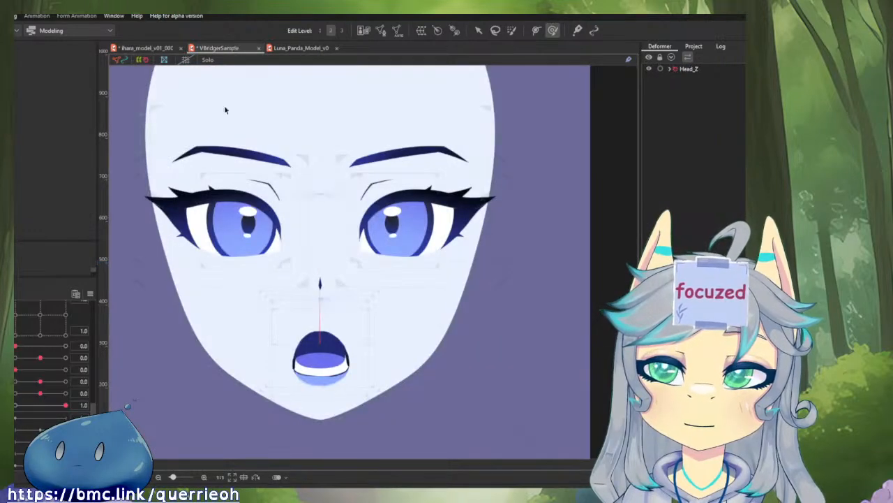
pyautogui.scroll(1, 67, 318)
pyautogui.click(22, 354)
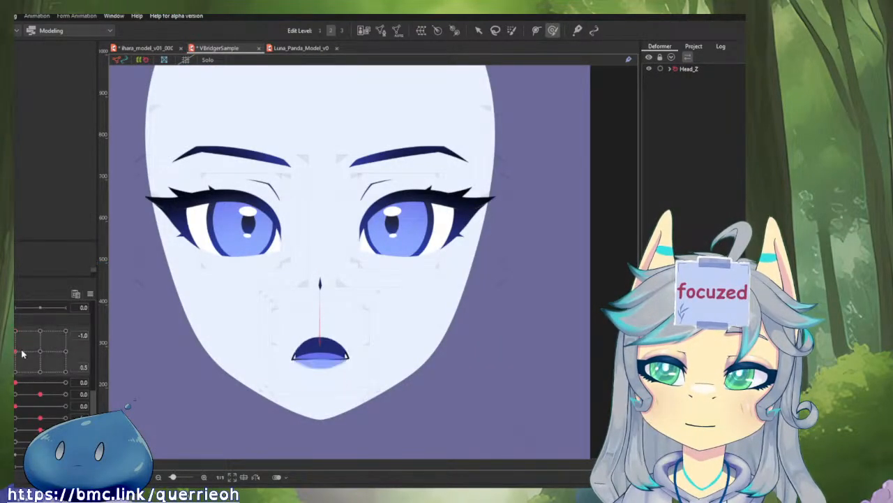
pyautogui.click(39, 354)
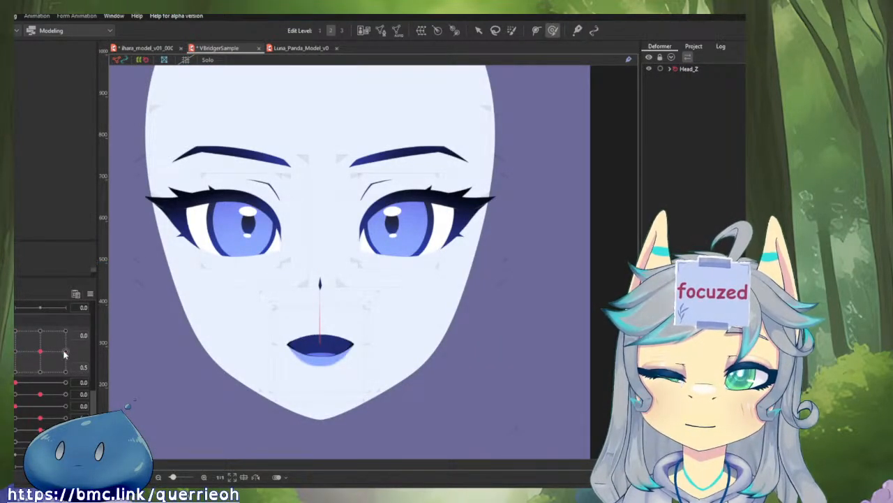
pyautogui.click(64, 353)
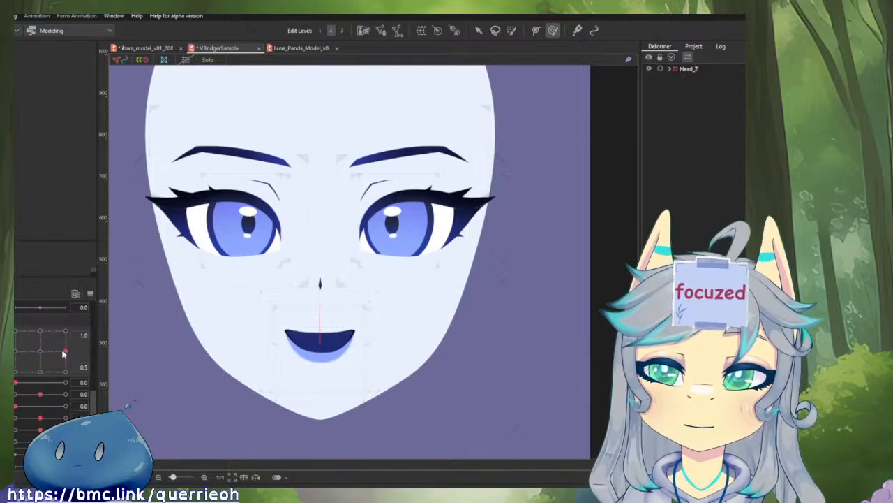
pyautogui.moveTo(41, 441); pyautogui.dragTo(16, 441)
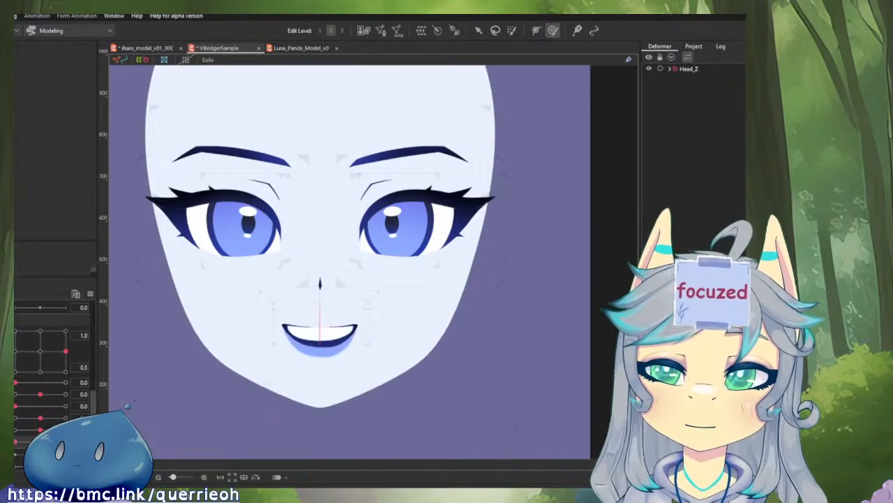
pyautogui.moveTo(67, 351); pyautogui.dragTo(86, 370)
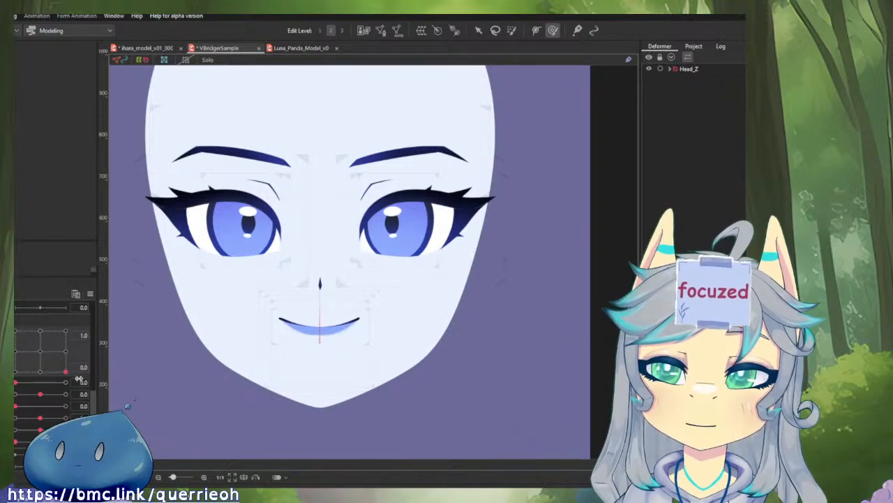
# - Reset VBridgerSample's parameters to default values, and compare its half-open mouth across forms with the fully open shape at form -1.0
pyautogui.click(96, 294)
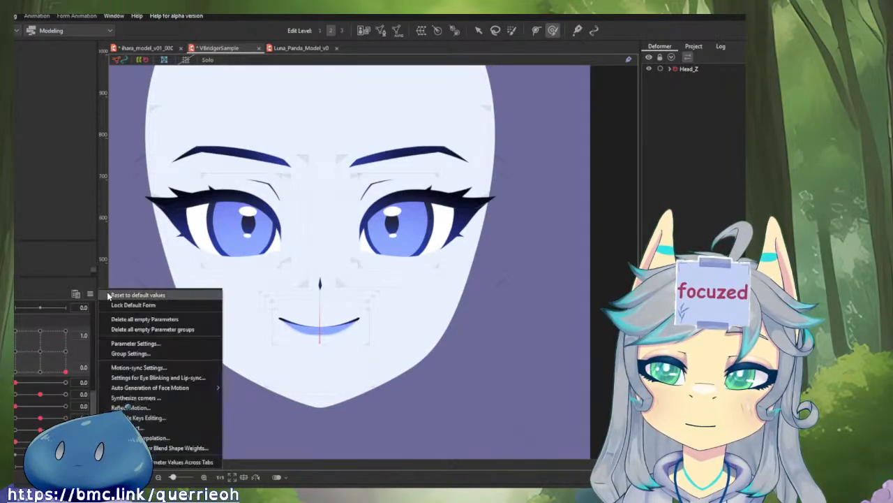
pyautogui.click(115, 294)
pyautogui.click(64, 356)
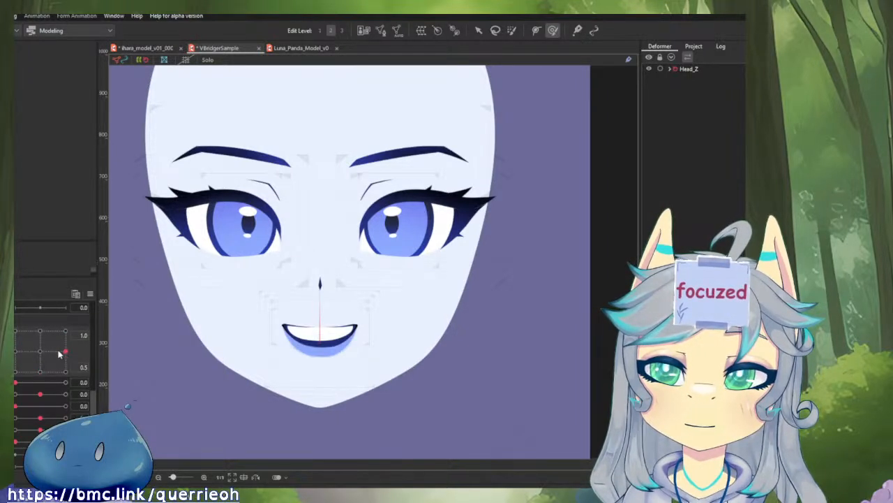
pyautogui.click(41, 351)
pyautogui.click(15, 352)
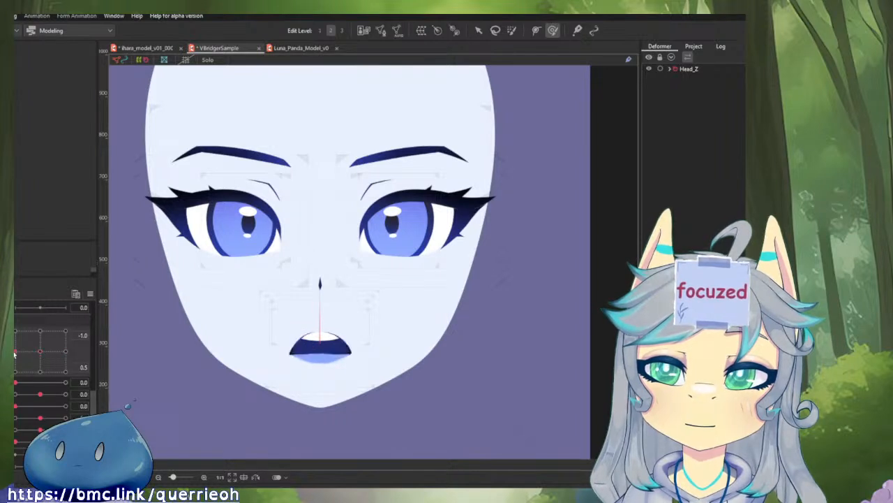
pyautogui.moveTo(19, 374); pyautogui.dragTo(14, 362)
pyautogui.click(16, 336)
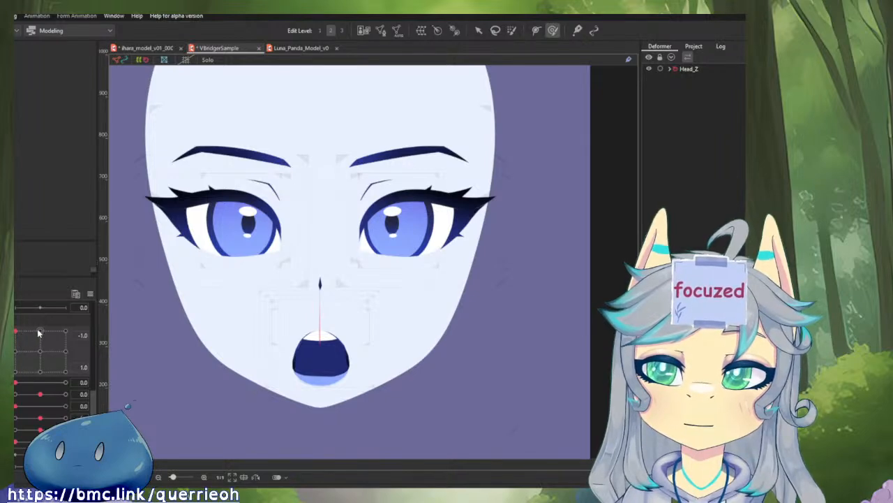
# - In the sheep model, show the open mouth at form -1.0 and apply the mouth Rotation deformer to its child elements
pyautogui.click(161, 49)
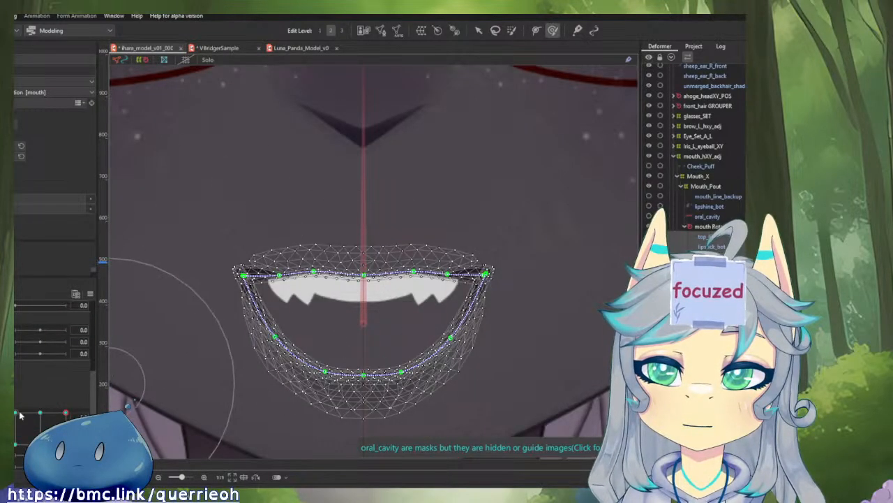
pyautogui.click(19, 416)
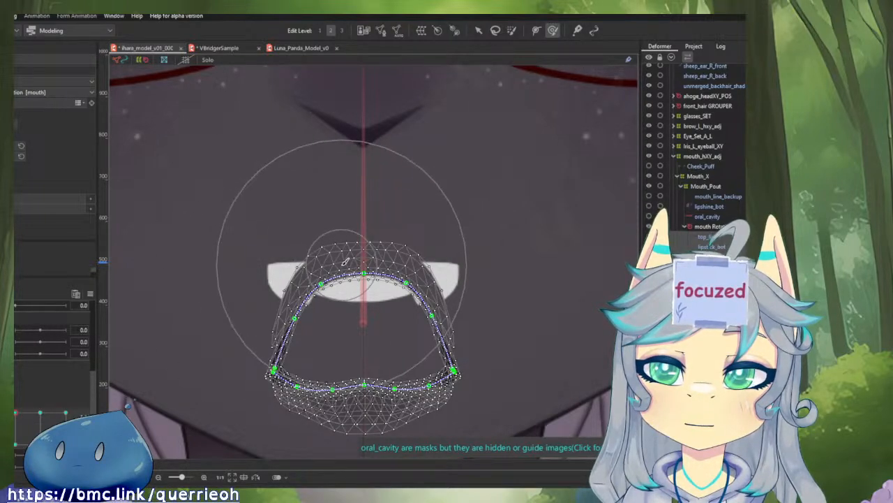
pyautogui.scroll(-2, 344, 261)
pyautogui.click(723, 226)
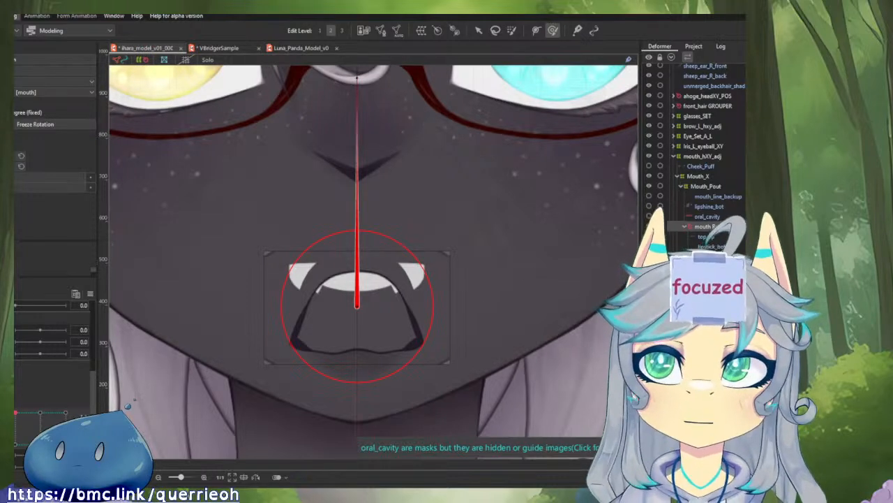
pyautogui.click(16, 15)
pyautogui.moveTo(55, 28)
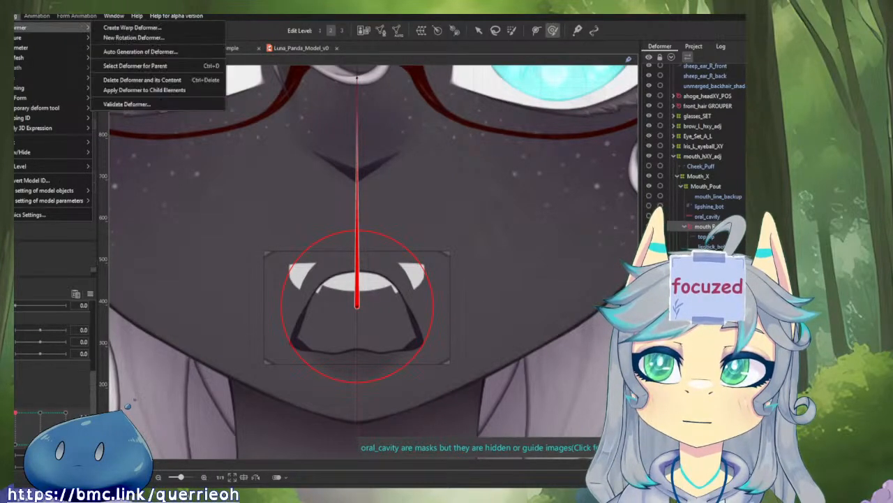
pyautogui.click(142, 91)
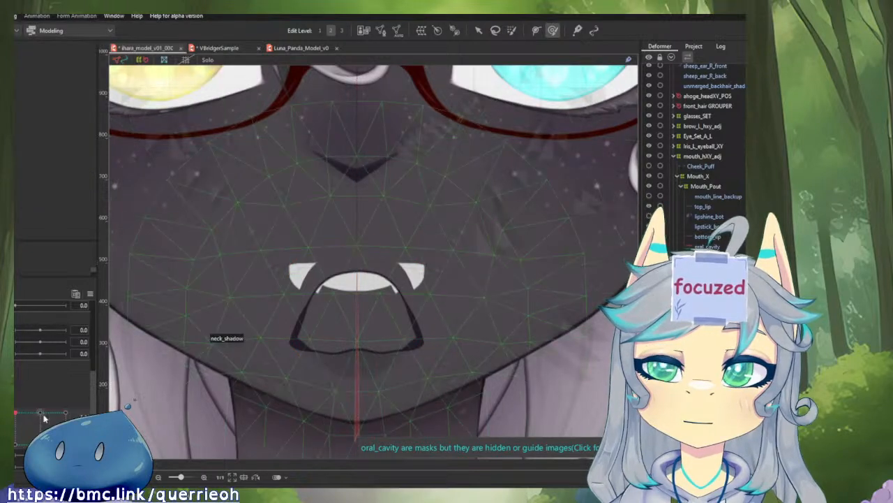
# - Check the sheep's mouth across the mouth forms, ending on the closed mouth at form -1.0
pyautogui.moveTo(65, 417)
pyautogui.mouseDown()
pyautogui.moveTo(16, 413)
pyautogui.moveTo(25, 440)
pyautogui.moveTo(65, 419)
pyautogui.moveTo(15, 412)
pyautogui.moveTo(40, 440)
pyautogui.moveTo(65, 413)
pyautogui.mouseUp()
pyautogui.moveTo(68, 358); pyautogui.dragTo(13, 349)
pyautogui.moveTo(15, 413); pyautogui.dragTo(15, 444)
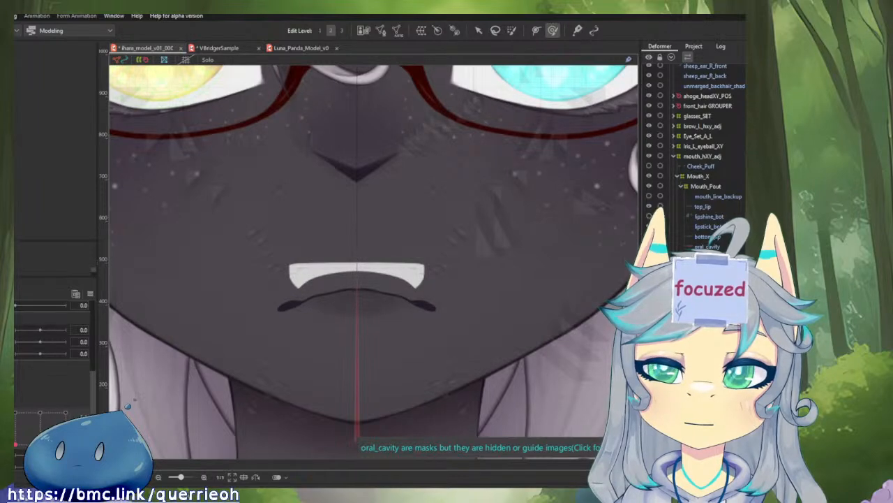
# - Select the sheep's top_lip, lipstick_bot and bottom_lip meshes together
pyautogui.click(396, 302)
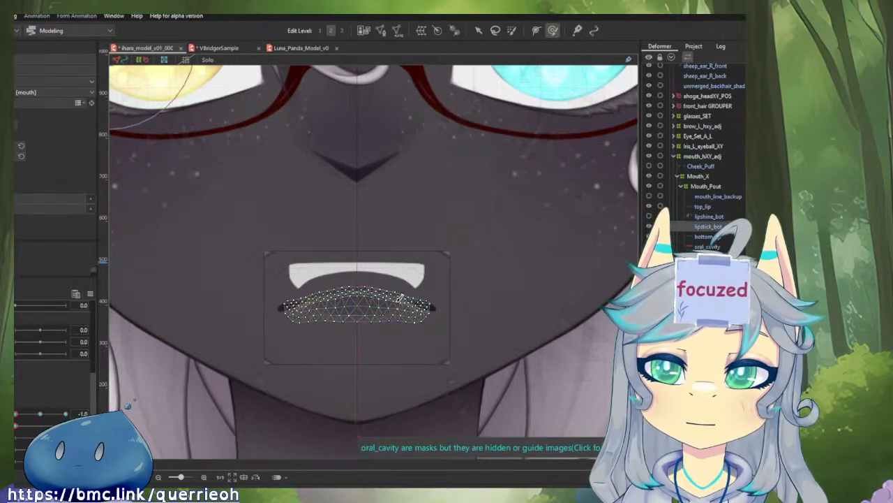
pyautogui.scroll(4, 396, 301)
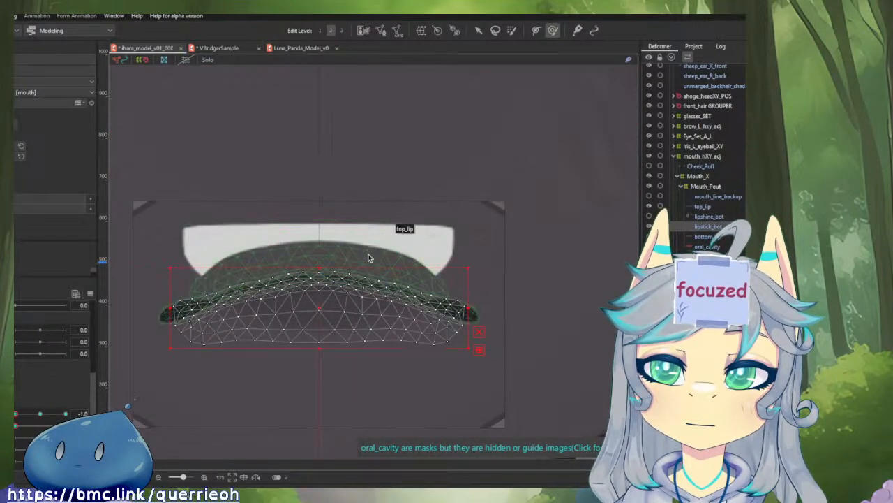
pyautogui.click(368, 257)
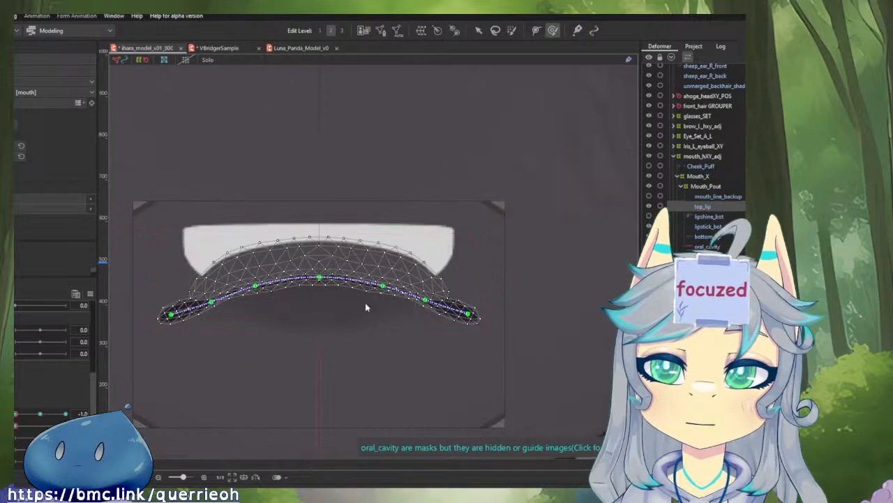
pyautogui.keyDown('ctrl'); pyautogui.click(366, 307); pyautogui.keyUp('ctrl')
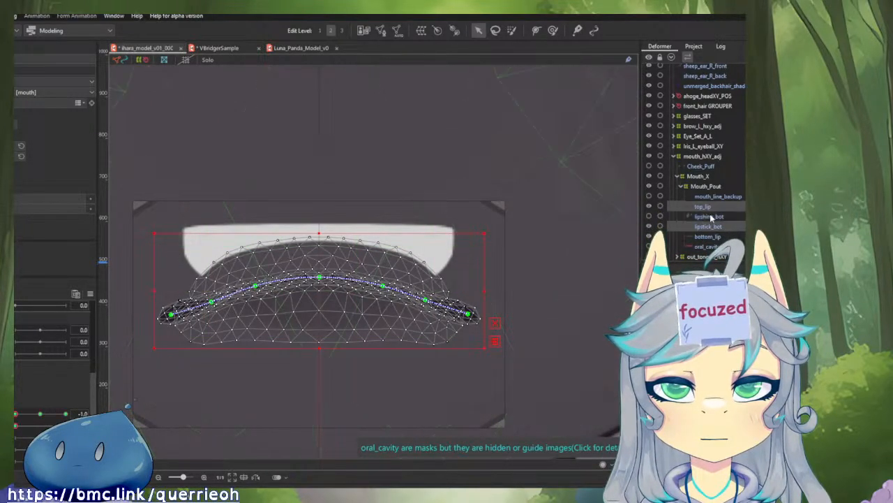
pyautogui.keyDown('ctrl'); pyautogui.click(707, 237); pyautogui.keyUp('ctrl')
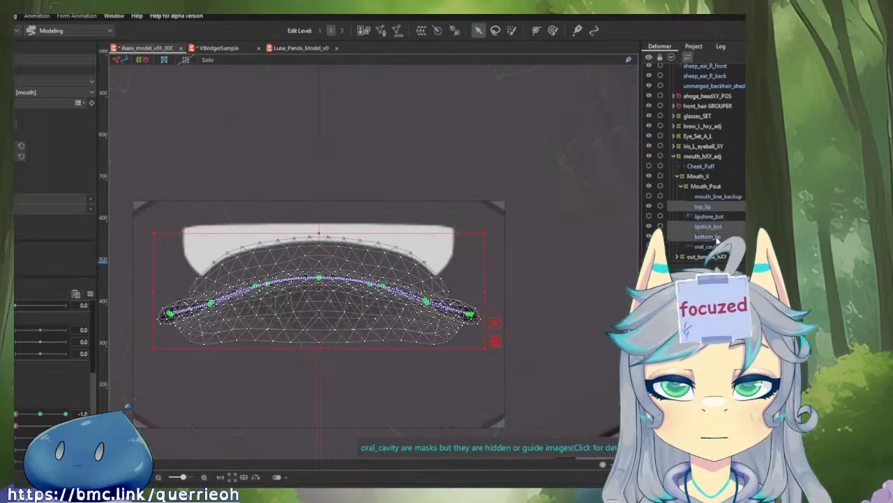
# - Examine the selected lip meshes with the mouth slightly open at mouth form -1.0 and at 1.0
pyautogui.moveTo(15, 416); pyautogui.dragTo(27, 430)
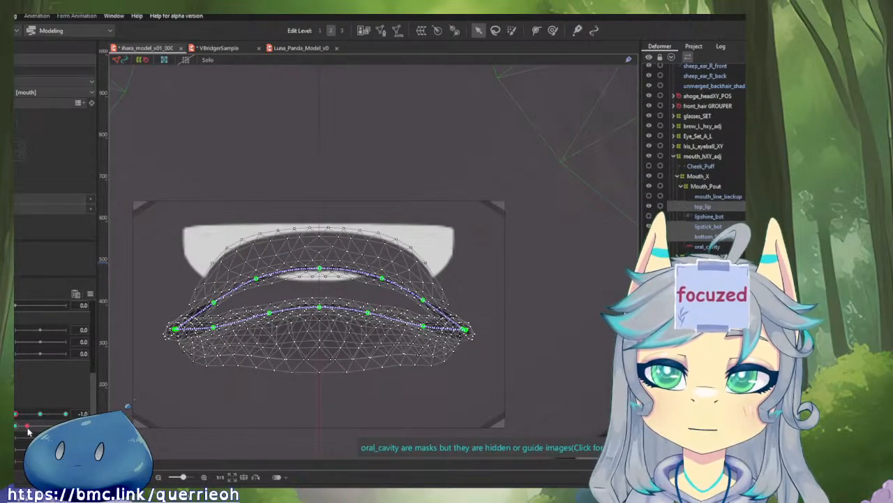
pyautogui.moveTo(28, 431); pyautogui.dragTo(31, 432)
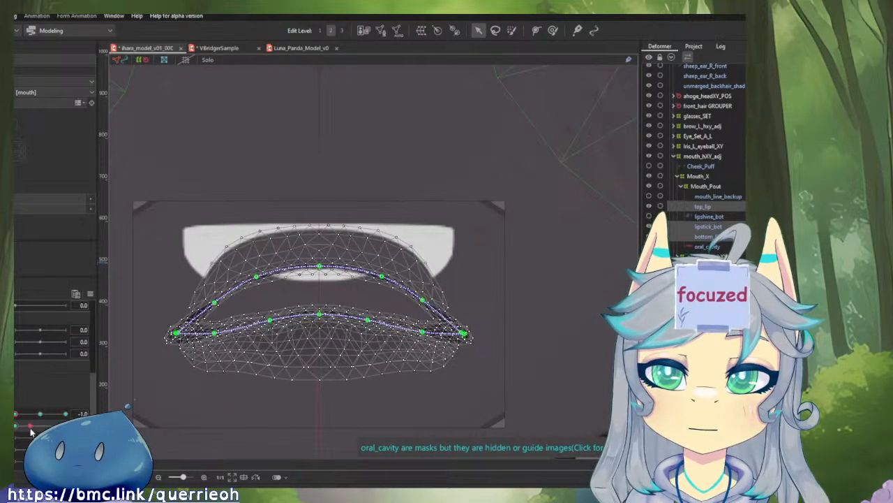
pyautogui.click(68, 415)
pyautogui.scroll(-5, 287, 349)
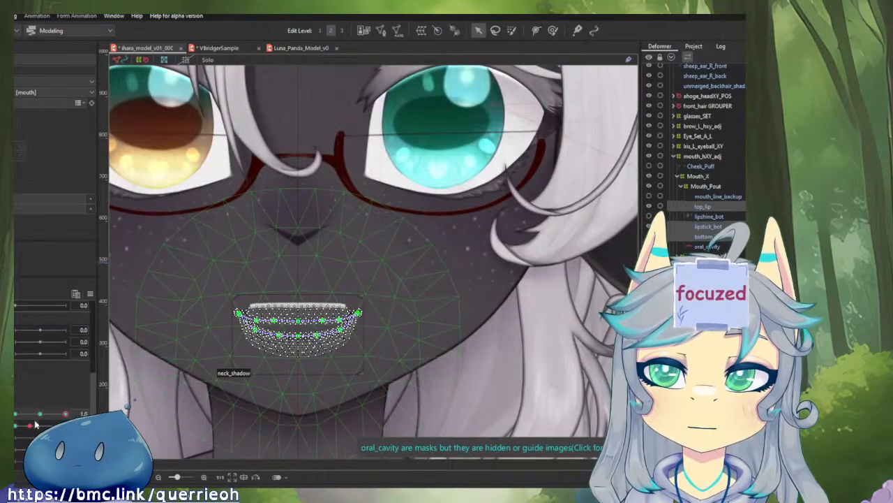
pyautogui.moveTo(36, 424)
pyautogui.mouseDown()
pyautogui.moveTo(19, 431)
pyautogui.moveTo(28, 433)
pyautogui.mouseUp()
pyautogui.scroll(3, 243, 363)
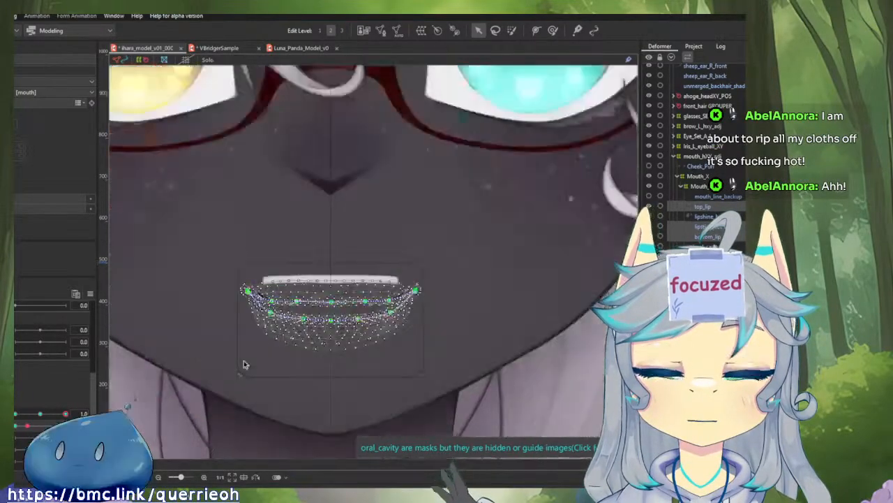
pyautogui.scroll(2, 243, 364)
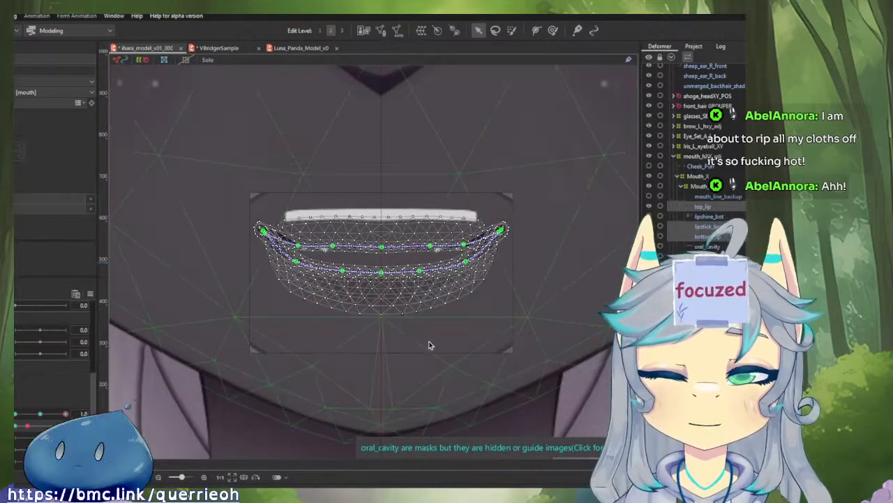
pyautogui.moveTo(425, 348); pyautogui.dragTo(425, 378)
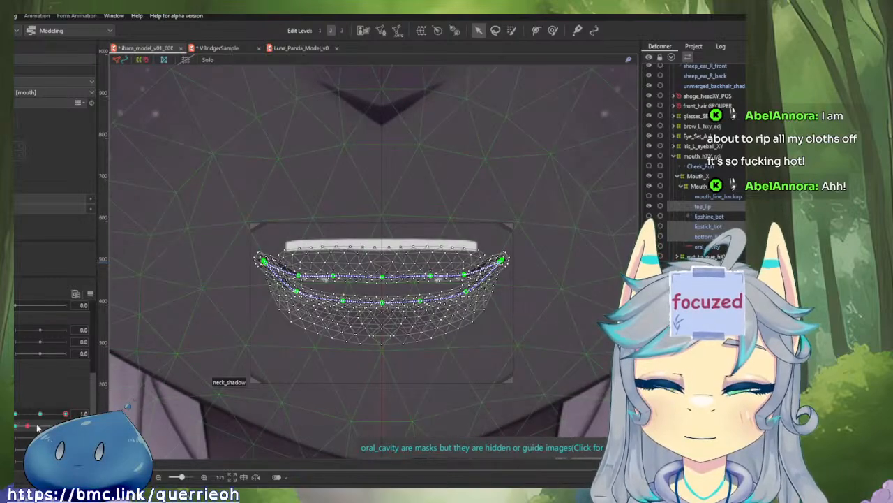
pyautogui.moveTo(38, 427); pyautogui.dragTo(29, 429)
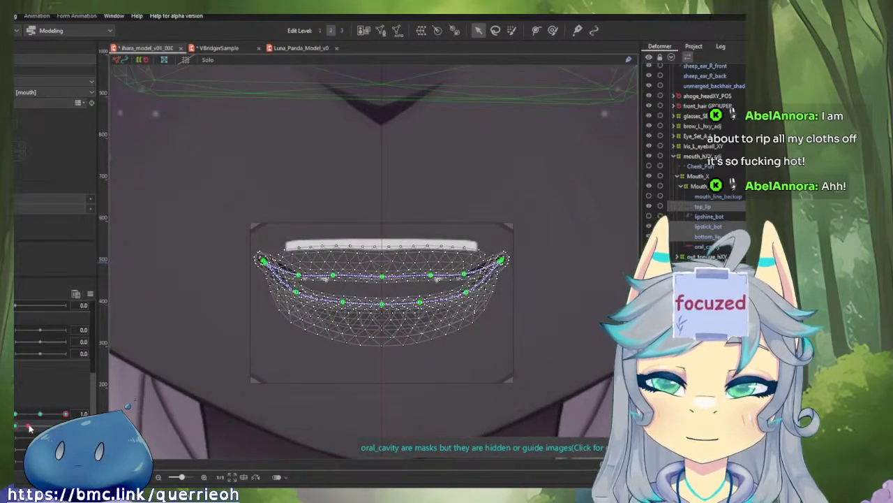
# - Add a mouth-open key at 0.3 to the selected lip meshes while at mouth form 1.0
pyautogui.scroll(3, 400, 296)
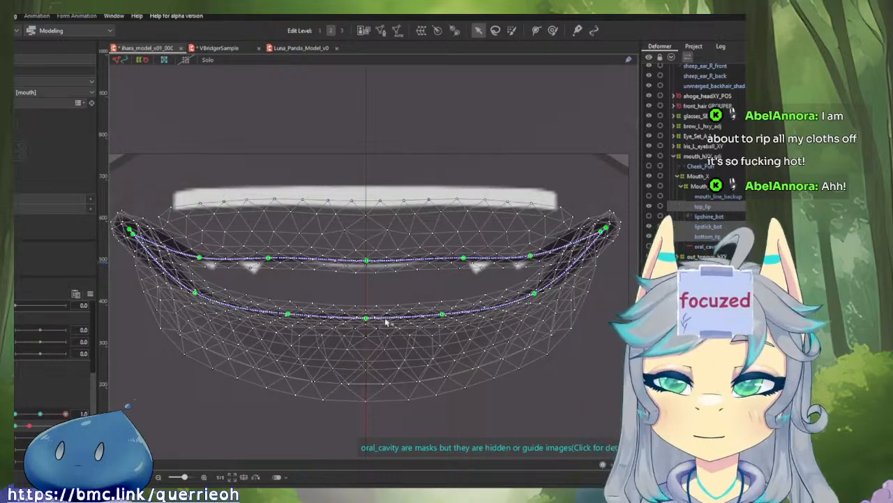
pyautogui.scroll(-2, 383, 323)
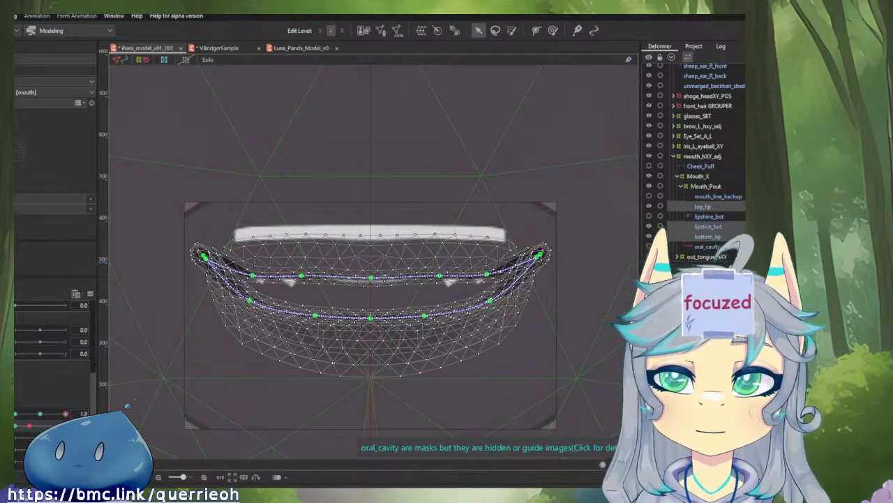
pyautogui.moveTo(560, 180); pyautogui.dragTo(578, 205)
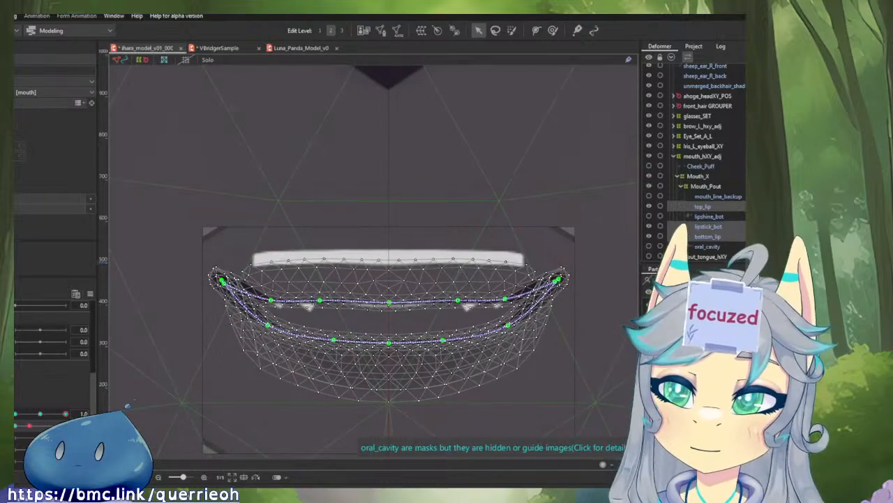
pyautogui.moveTo(29, 428); pyautogui.dragTo(31, 426)
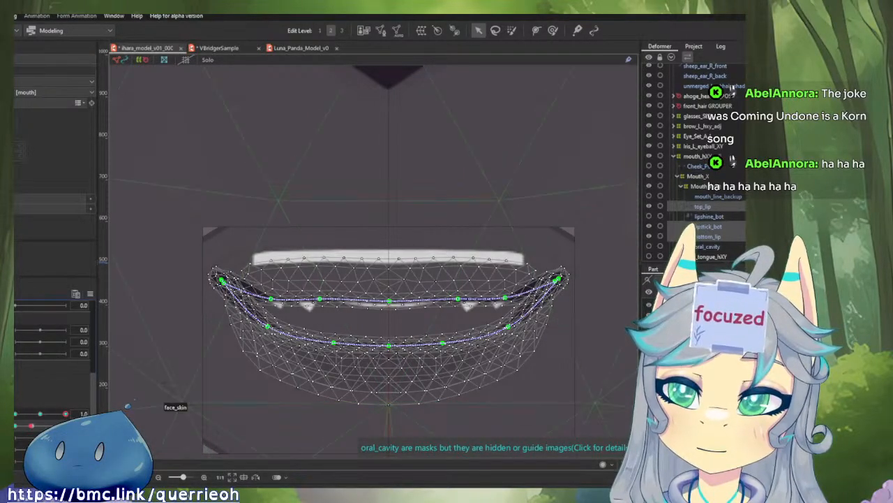
pyautogui.click(325, 293)
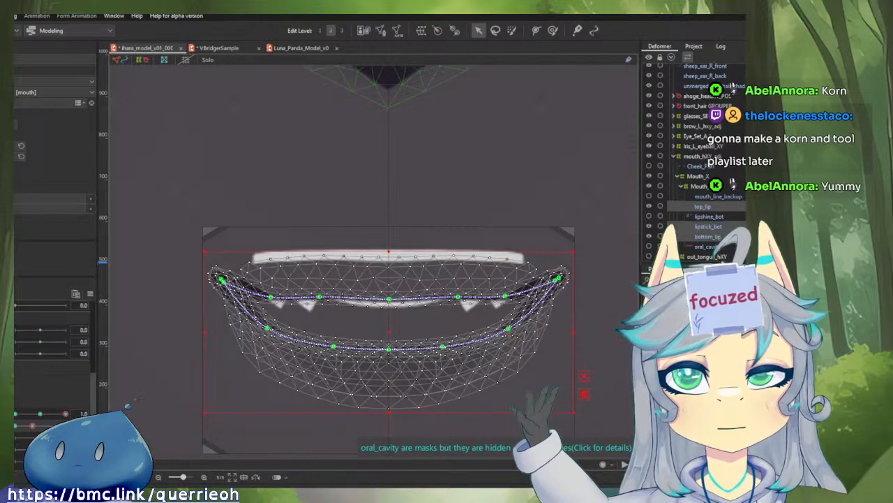
pyautogui.moveTo(580, 185); pyautogui.dragTo(580, 201)
pyautogui.scroll(-4, 578, 207)
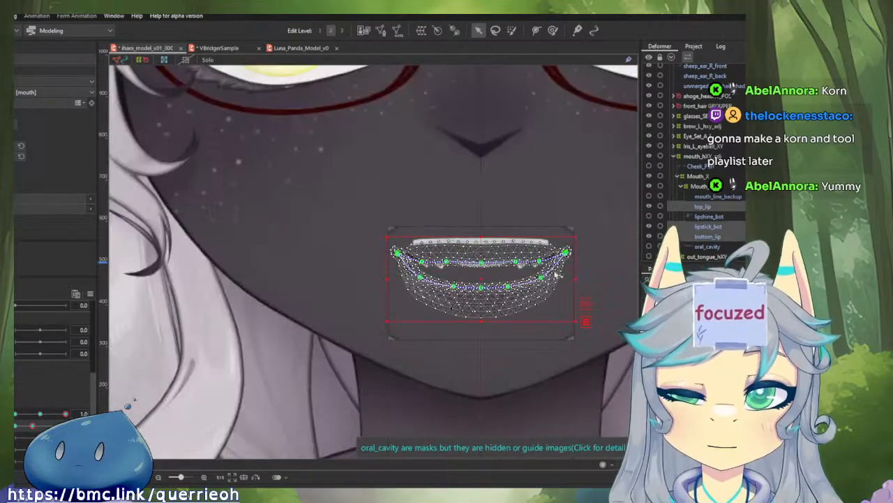
pyautogui.scroll(2, 557, 276)
pyautogui.moveTo(557, 275); pyautogui.dragTo(487, 305)
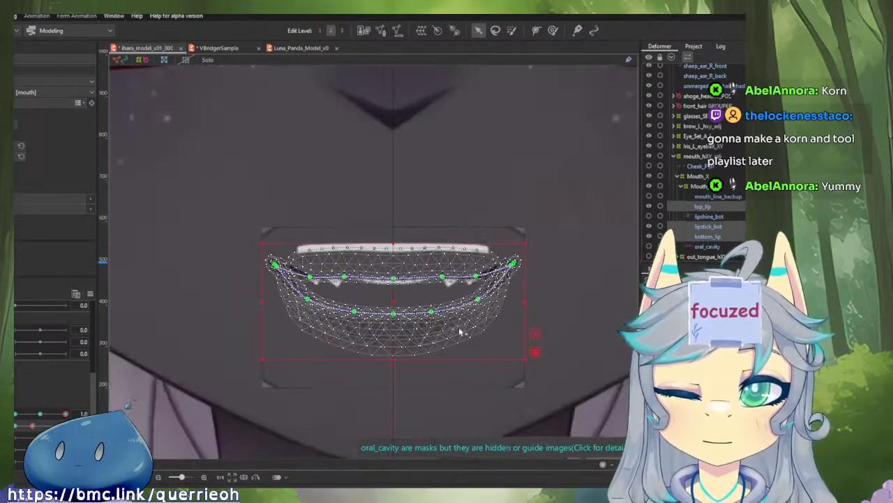
pyautogui.moveTo(33, 427); pyautogui.dragTo(65, 427)
pyautogui.click(33, 426)
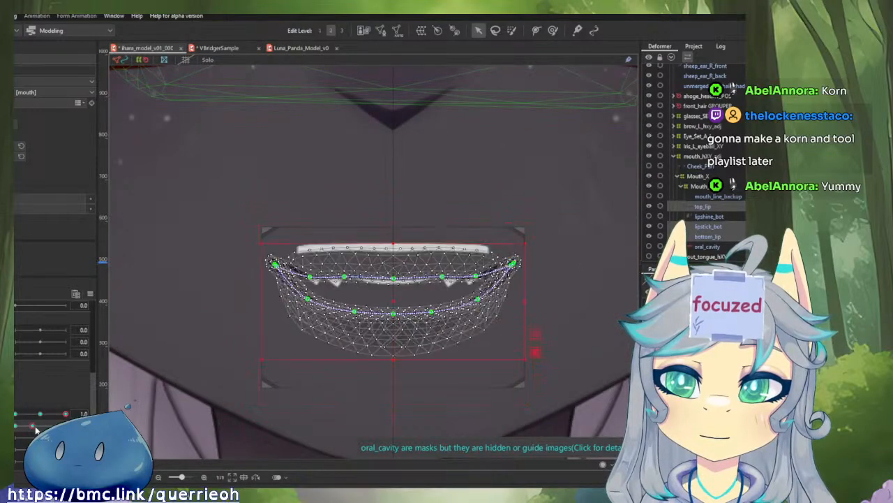
# - Nudge the smile's lip corners slightly inward with the deform brush at opening 0.3, and compare them with the closed mouth
pyautogui.click(553, 30)
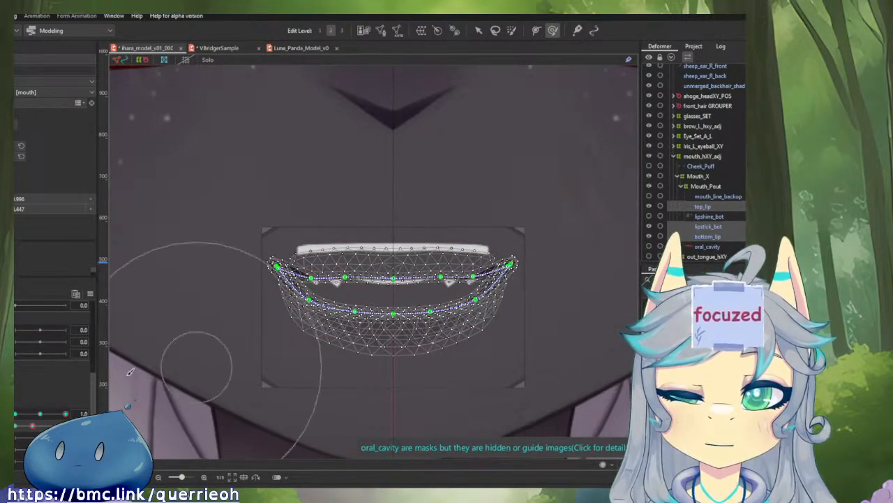
pyautogui.moveTo(32, 425); pyautogui.dragTo(15, 425)
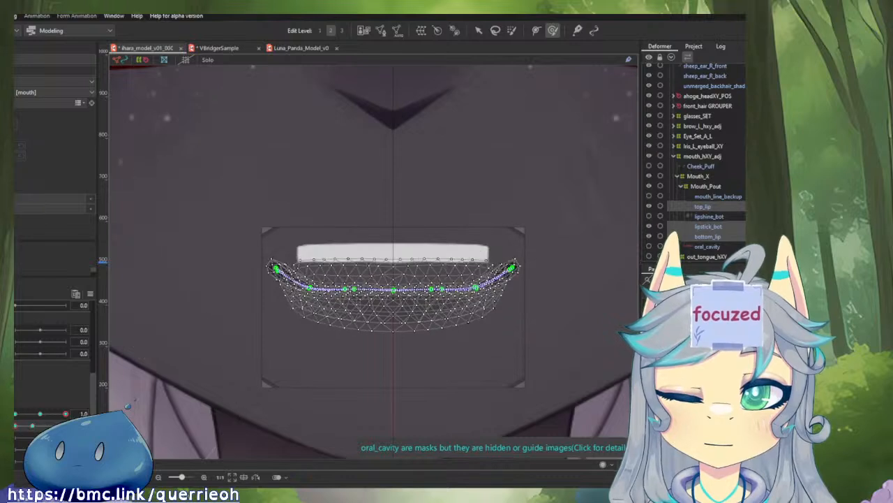
pyautogui.click(32, 424)
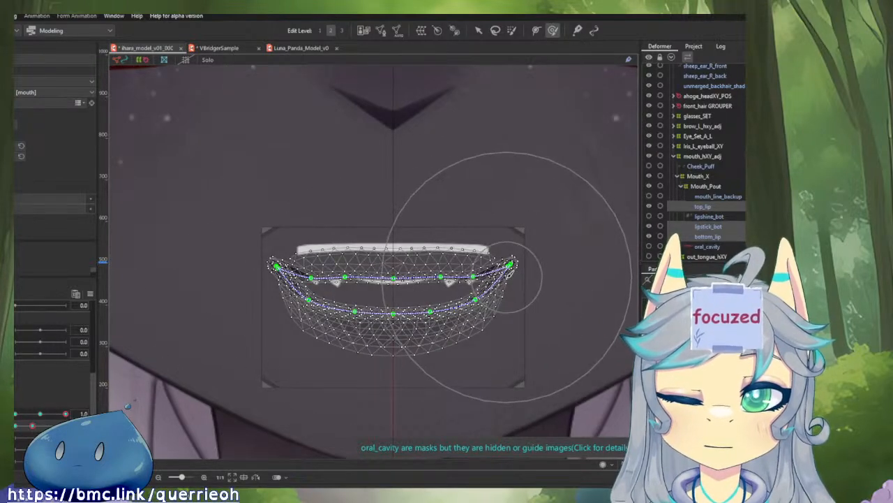
# - Compare the sheep's slightly open smile with VBridgerSample's mouth form 1.0 at openings 1.0 and 0.5
pyautogui.click(250, 49)
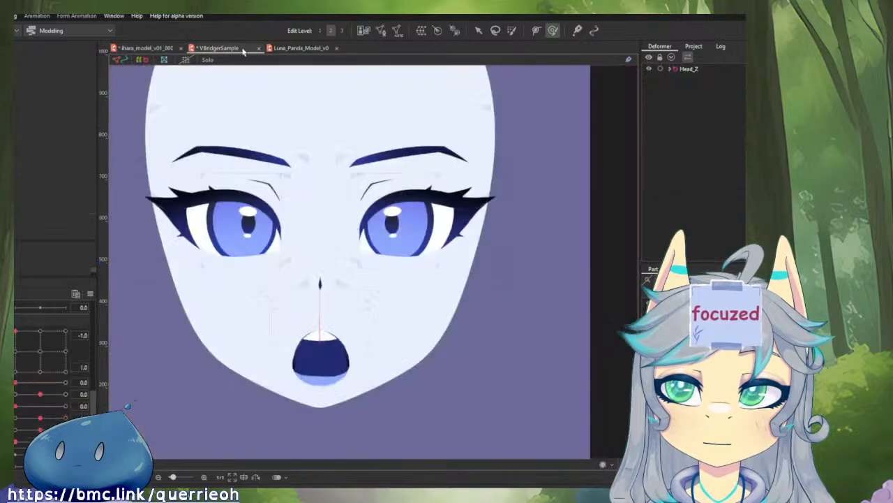
pyautogui.click(61, 352)
pyautogui.click(65, 332)
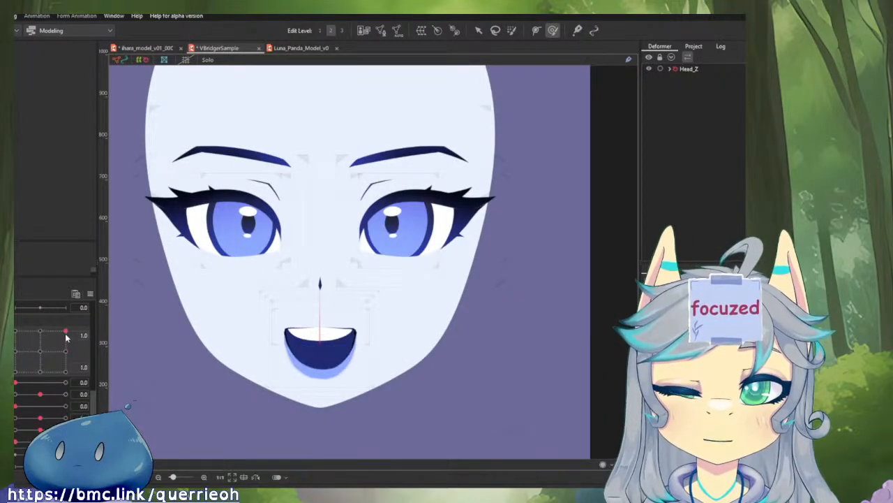
pyautogui.click(66, 351)
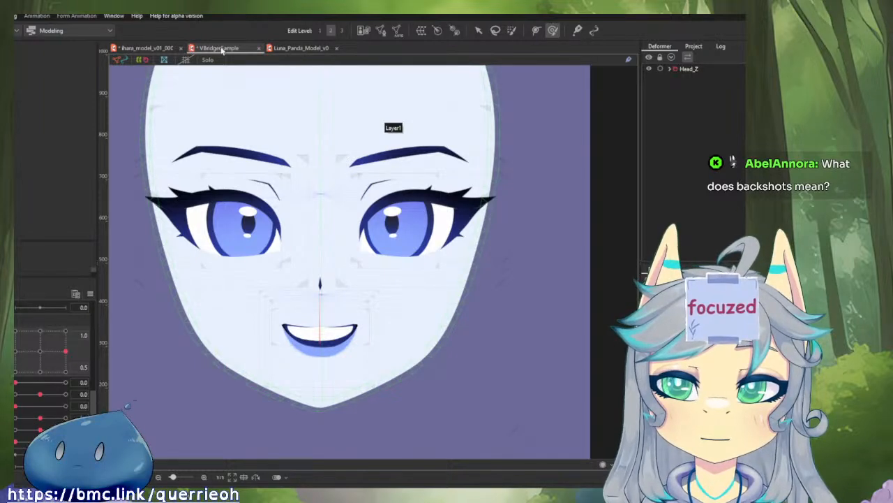
pyautogui.click(143, 48)
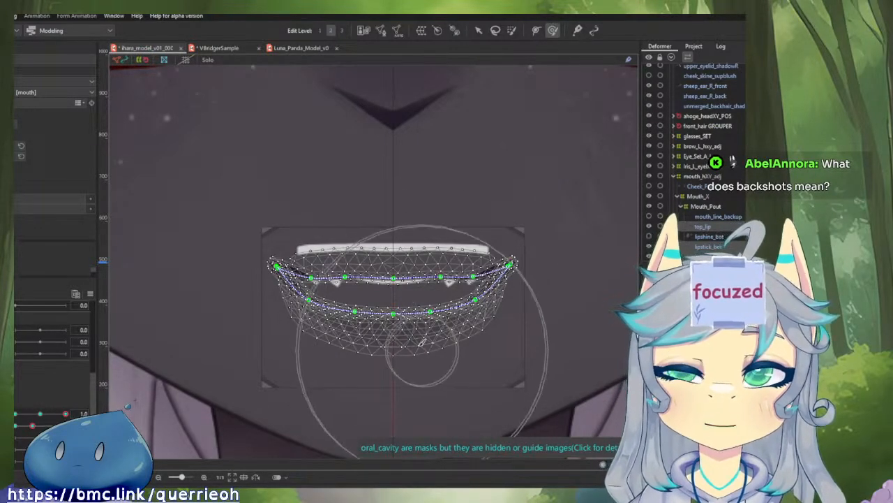
pyautogui.scroll(2, 381, 297)
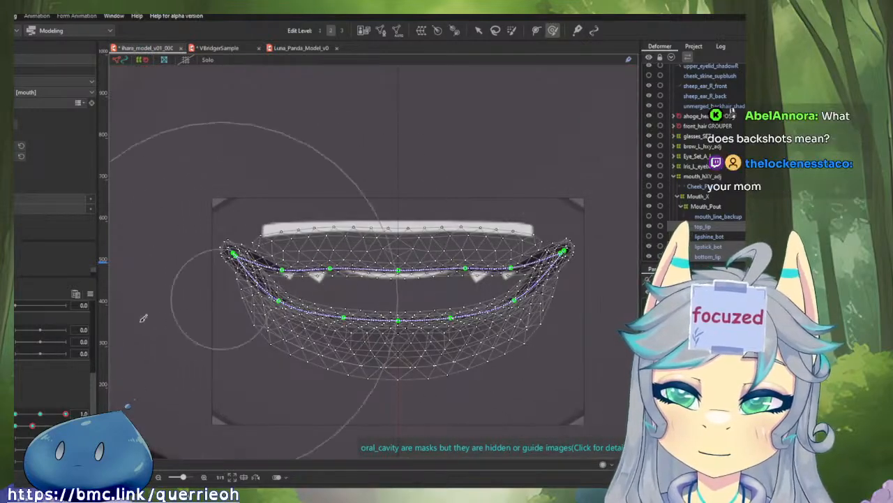
pyautogui.click(220, 48)
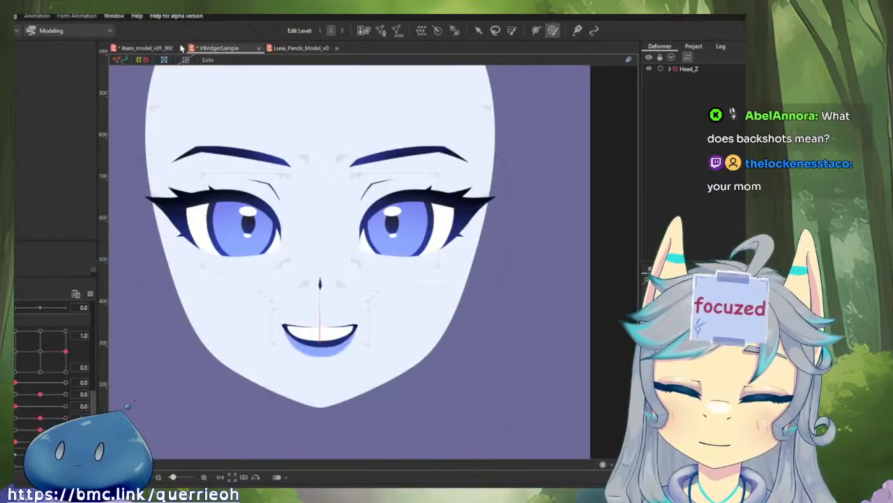
# - Switch to Luna_Panda_Model_v0 and examine its smile at mouth form 1.0 with the mouth opened to 0.3
pyautogui.click(299, 48)
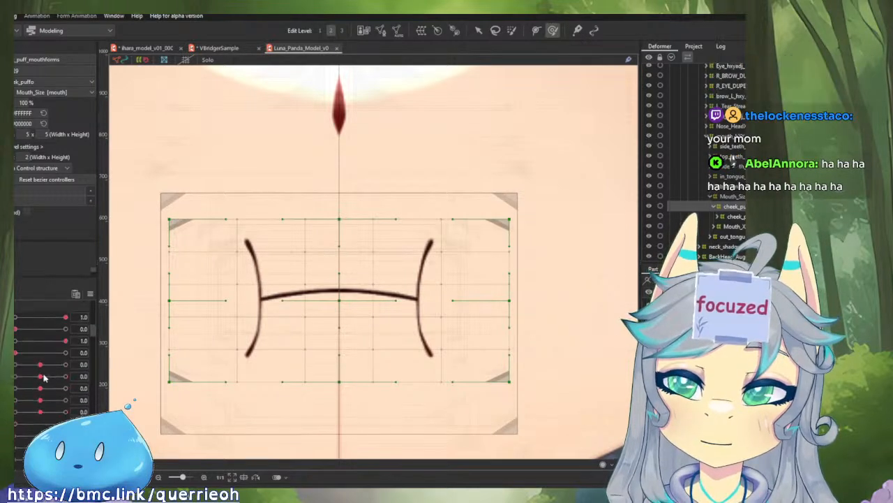
pyautogui.scroll(-3, 43, 376)
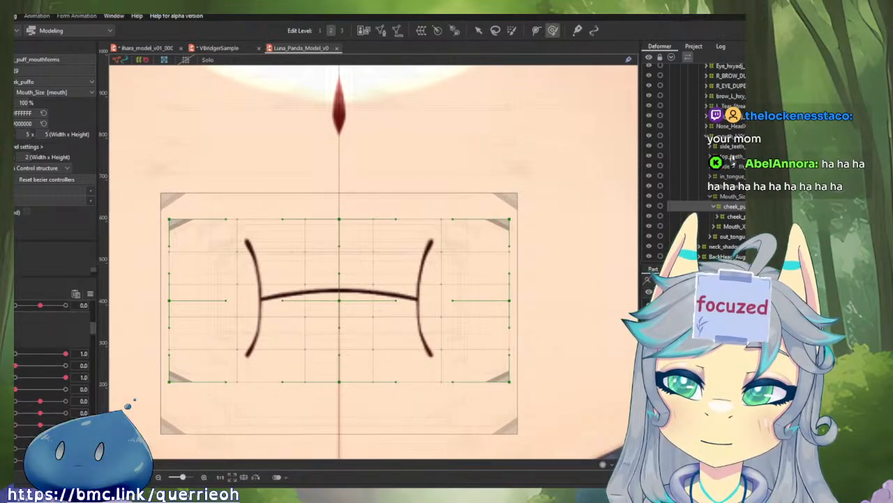
pyautogui.moveTo(43, 369); pyautogui.dragTo(64, 366)
pyautogui.click(30, 378)
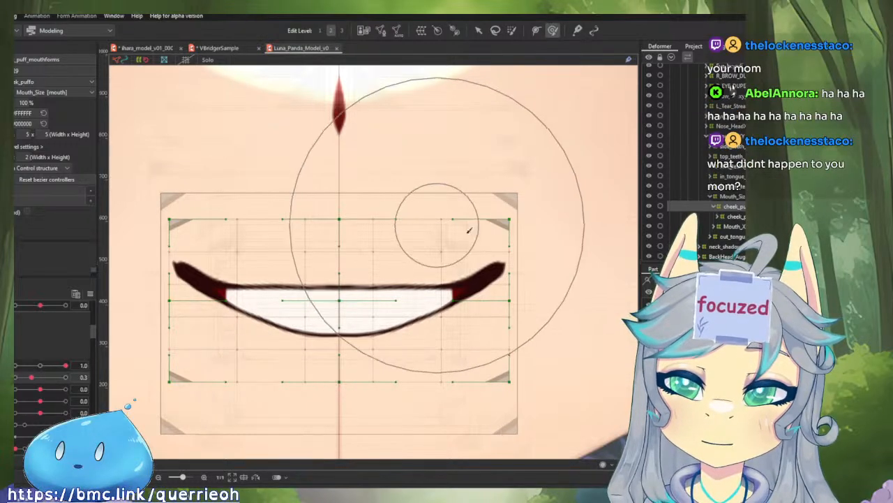
# - Return to the sheep model and show the selected lip meshes at mouth form 0.0 with opening 0.3
pyautogui.click(159, 46)
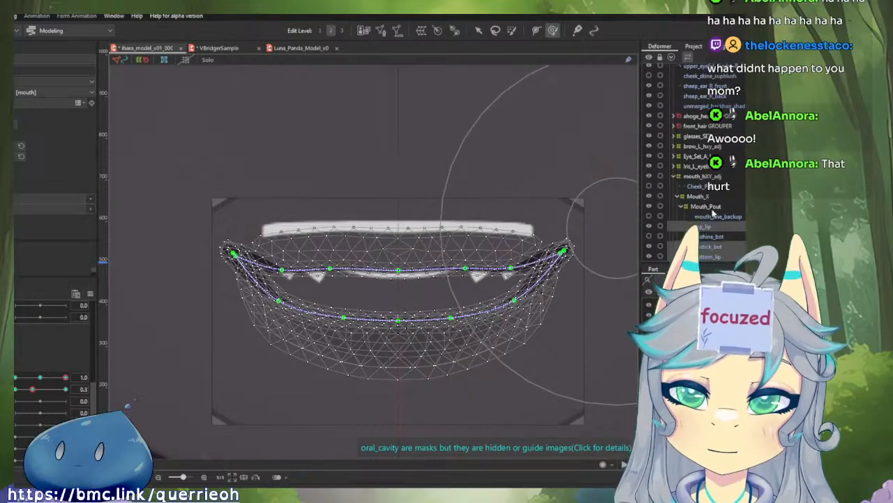
pyautogui.scroll(-3, 713, 211)
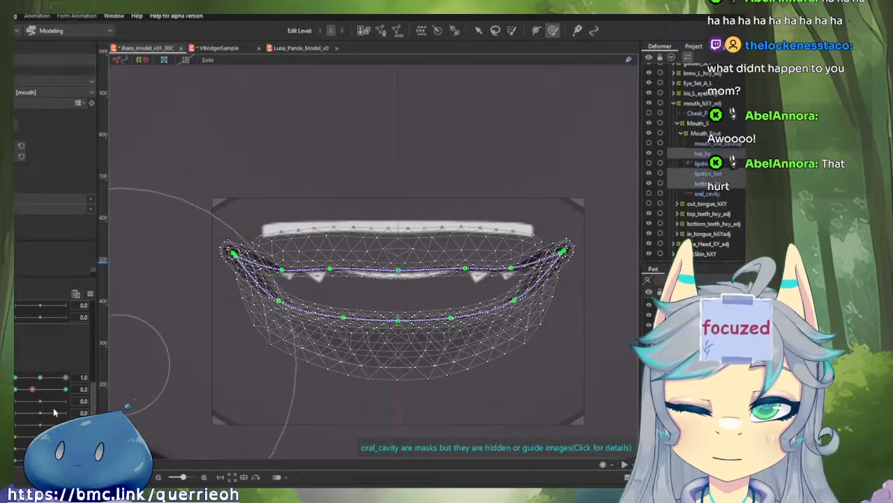
pyautogui.click(41, 377)
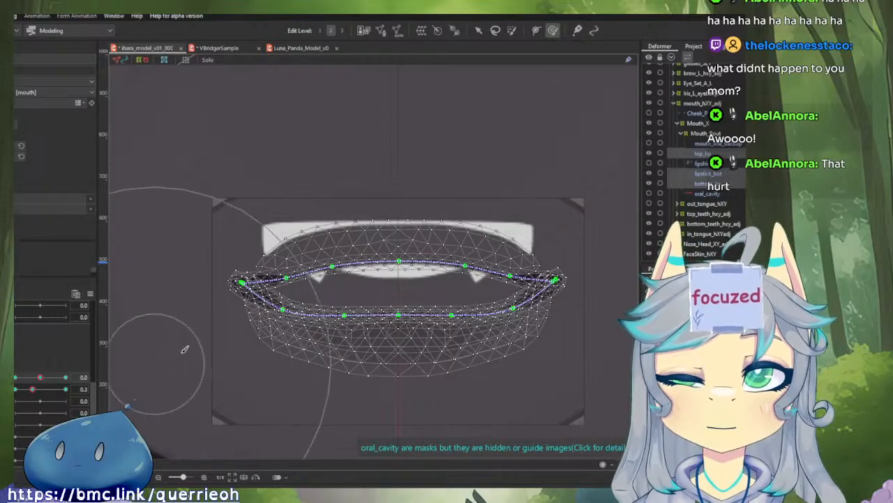
# - Pull both lip corners inward with the deform brush at mouth form 0.0 and opening 0.3
pyautogui.moveTo(269, 286); pyautogui.dragTo(310, 295)
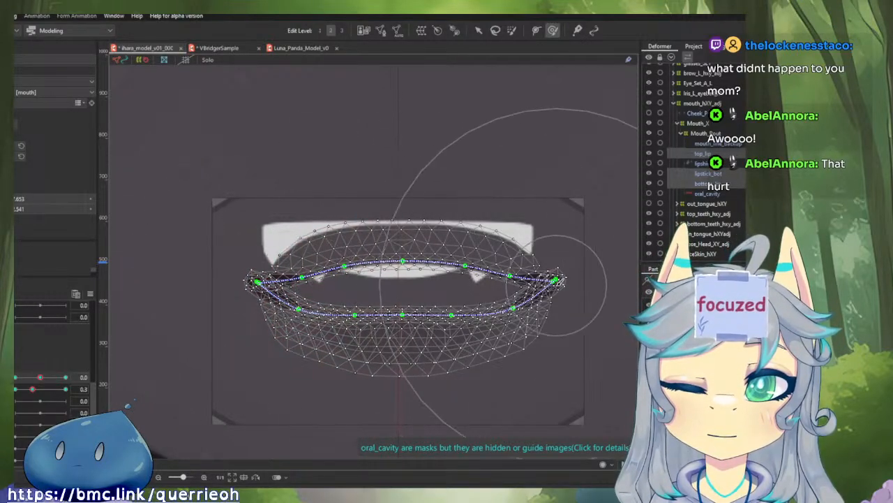
pyautogui.moveTo(559, 285)
pyautogui.mouseDown()
pyautogui.moveTo(578, 289)
pyautogui.moveTo(564, 289)
pyautogui.mouseUp()
pyautogui.moveTo(426, 277); pyautogui.dragTo(423, 275)
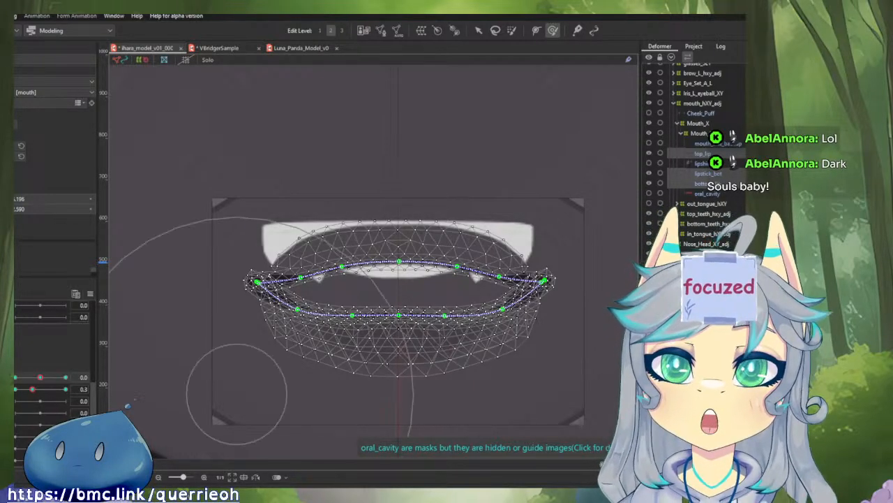
pyautogui.moveTo(579, 189); pyautogui.dragTo(543, 212)
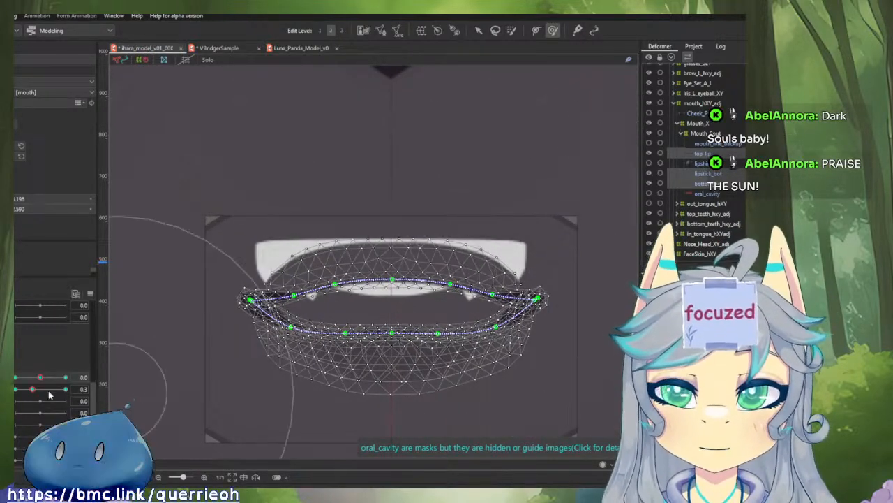
# - Compare the lip width at mouth forms 1.0 and 0.0 with the opening at 0.3
pyautogui.moveTo(39, 379); pyautogui.dragTo(73, 376)
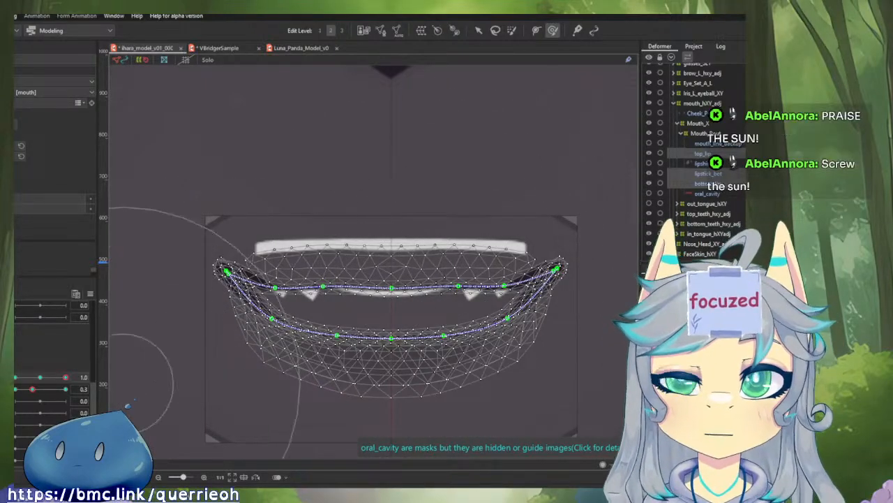
pyautogui.click(40, 378)
pyautogui.moveTo(40, 377); pyautogui.dragTo(84, 377)
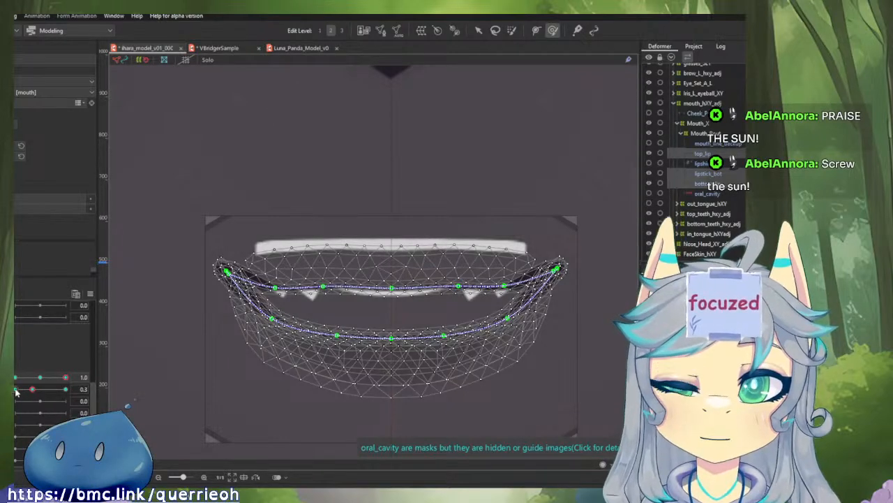
pyautogui.moveTo(387, 321); pyautogui.dragTo(362, 324)
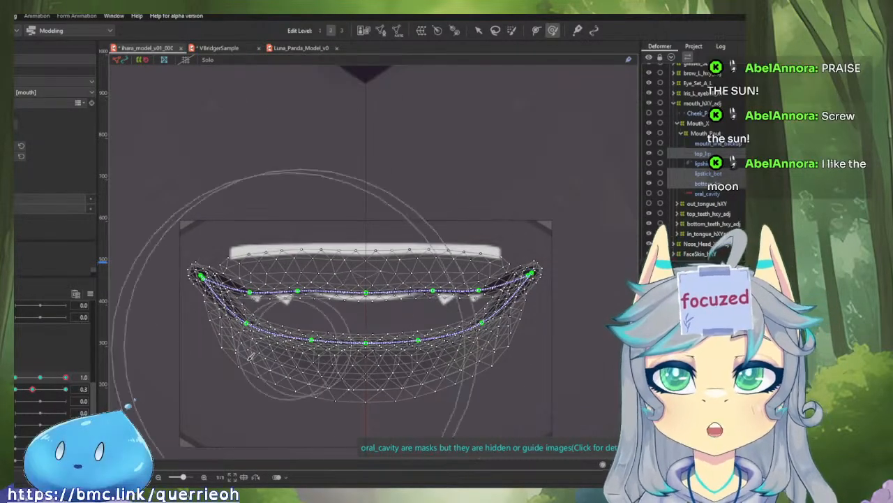
pyautogui.click(39, 378)
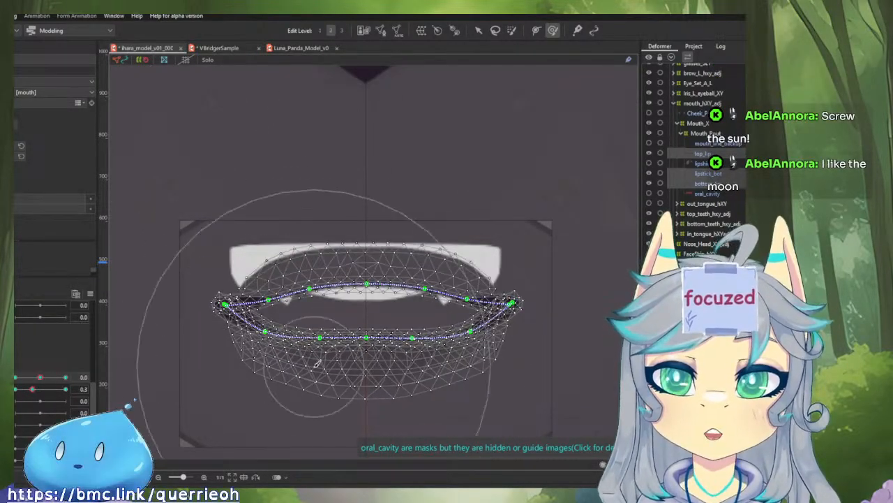
# - Scale the selected lip meshes narrower about their centre at mouth form 0.0 and opening 0.3
pyautogui.press('v')
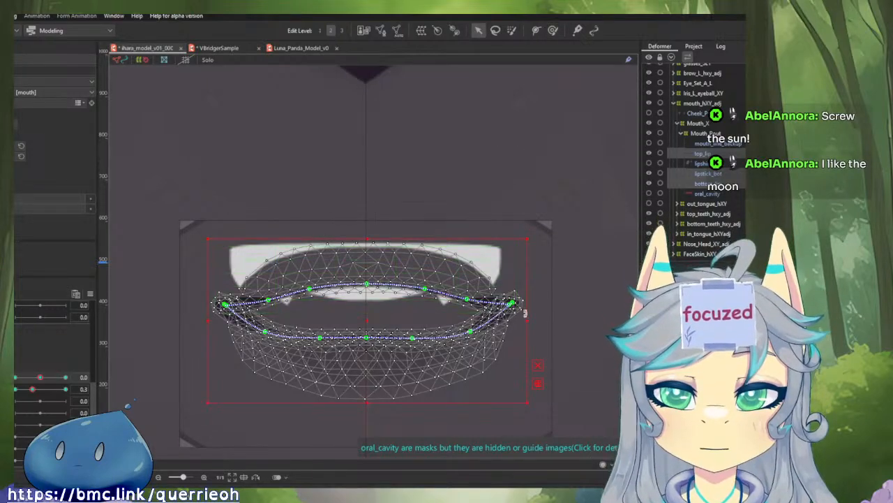
pyautogui.moveTo(527, 321); pyautogui.dragTo(499, 325)
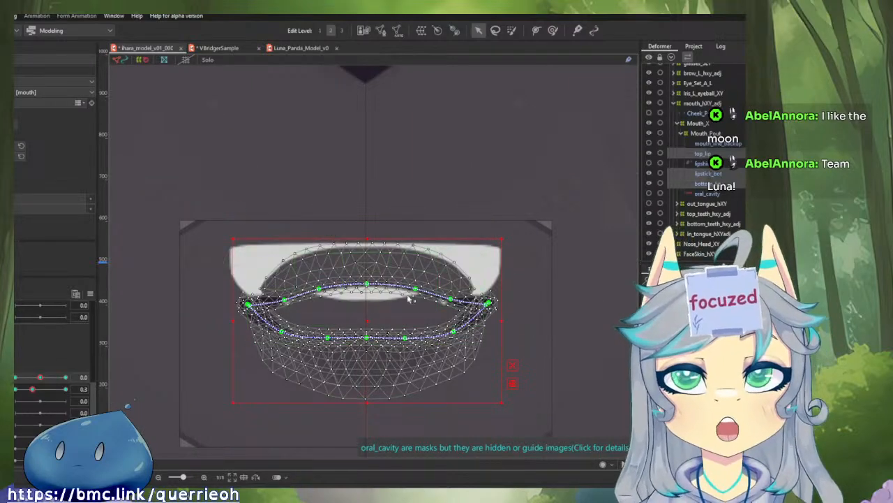
pyautogui.moveTo(502, 321); pyautogui.dragTo(479, 331)
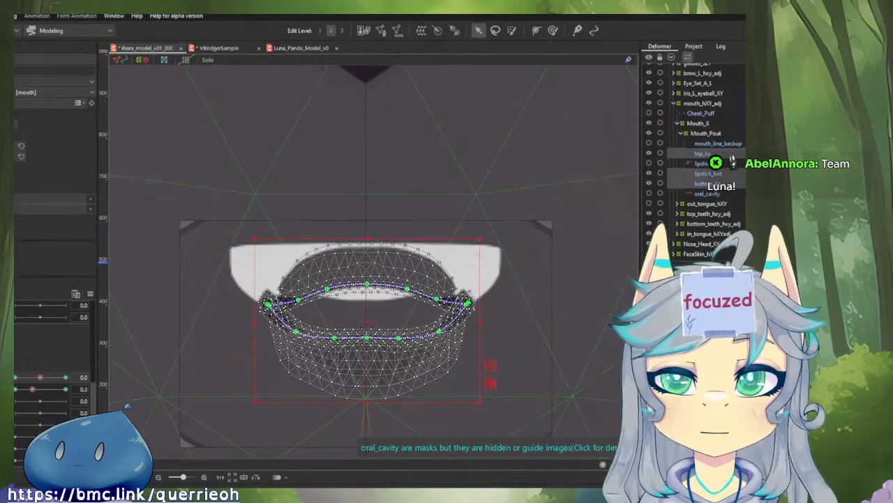
# - Compare the narrowed neutral lips at opening 0.3 with the closed mouth at opening 0.0
pyautogui.moveTo(31, 390); pyautogui.dragTo(13, 393)
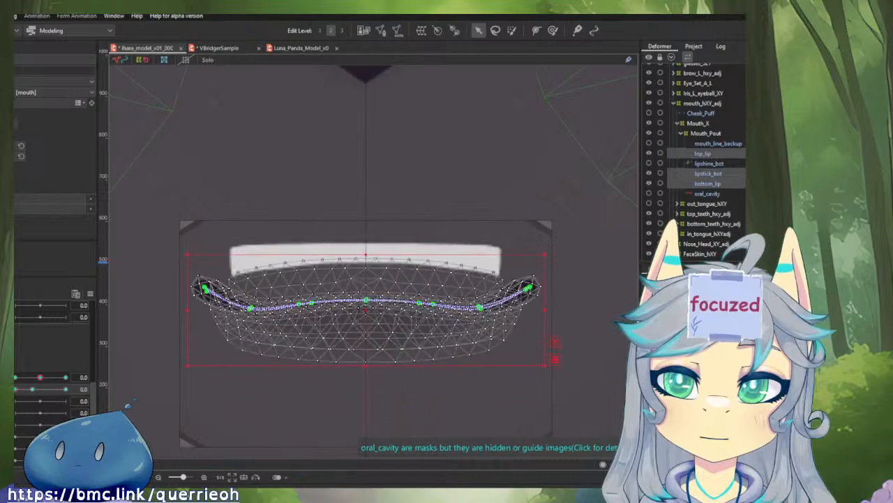
pyautogui.click(32, 390)
pyautogui.scroll(2, 393, 284)
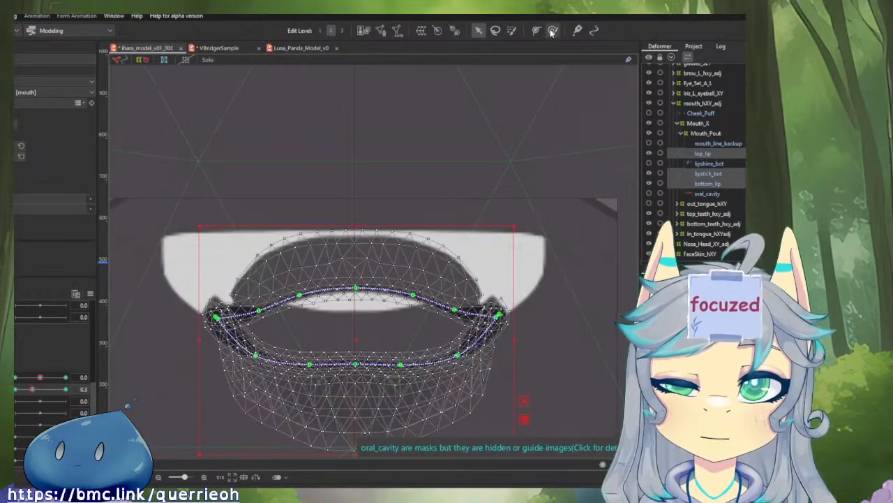
pyautogui.click(552, 31)
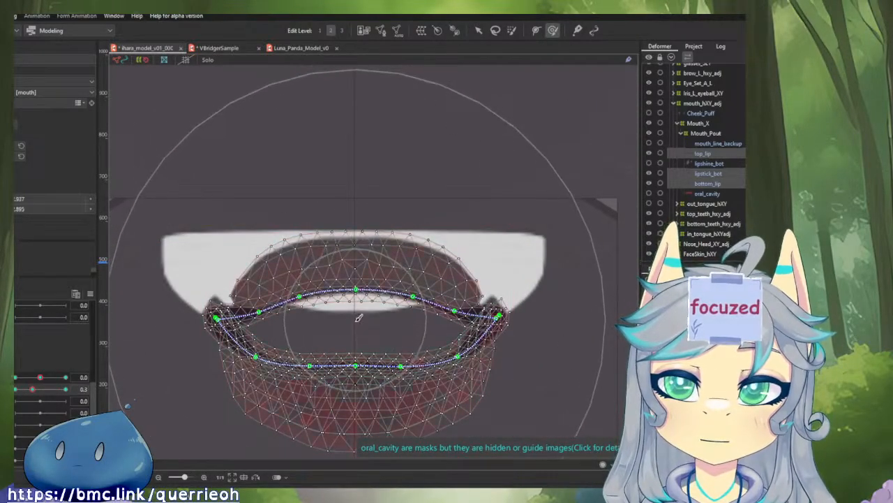
pyautogui.scroll(-3, 358, 335)
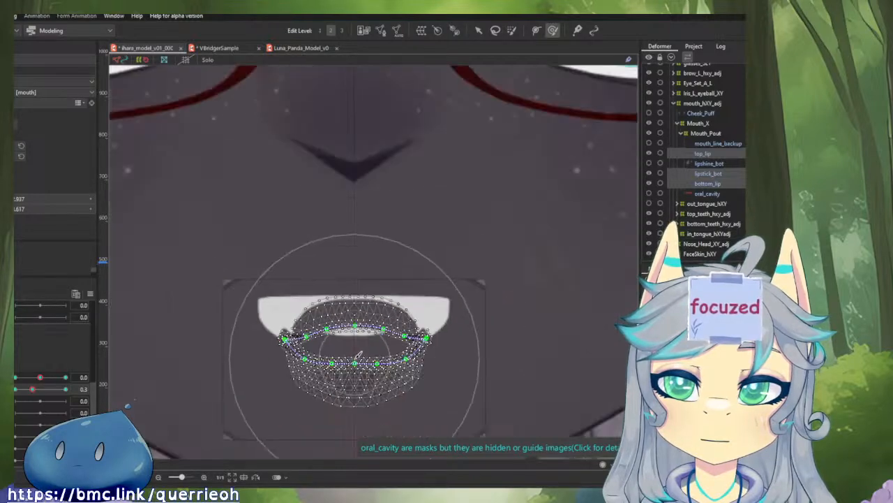
pyautogui.scroll(3, 358, 355)
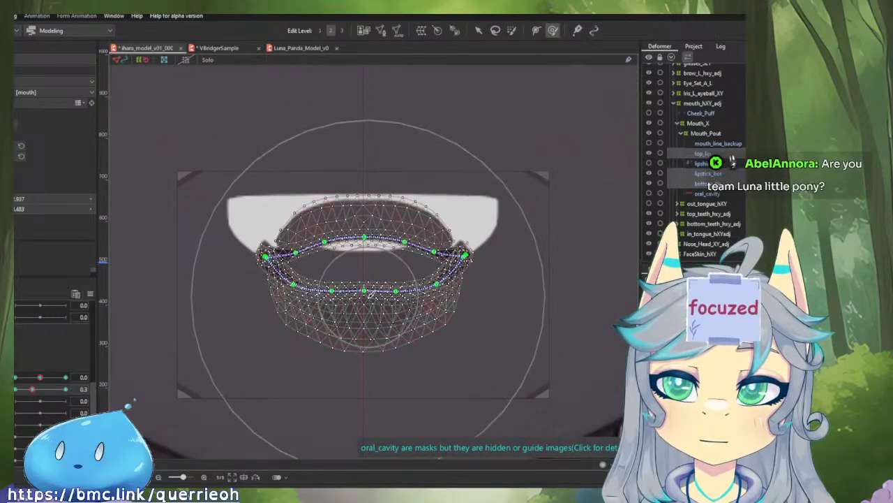
# - Examine the neutral lips with the mouth fully open at 1.0, and return the opening to 0.3
pyautogui.moveTo(32, 389)
pyautogui.mouseDown()
pyautogui.moveTo(15, 388)
pyautogui.moveTo(65, 392)
pyautogui.moveTo(26, 400)
pyautogui.moveTo(66, 399)
pyautogui.mouseUp()
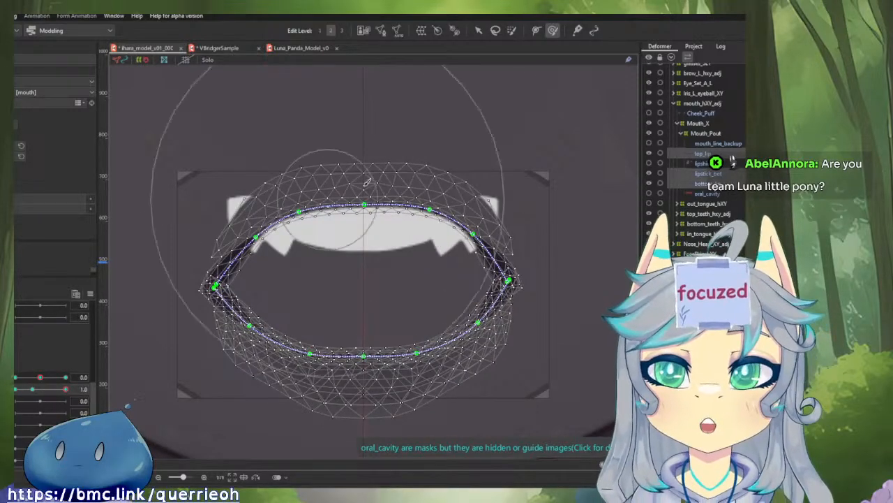
pyautogui.moveTo(389, 185); pyautogui.dragTo(385, 213)
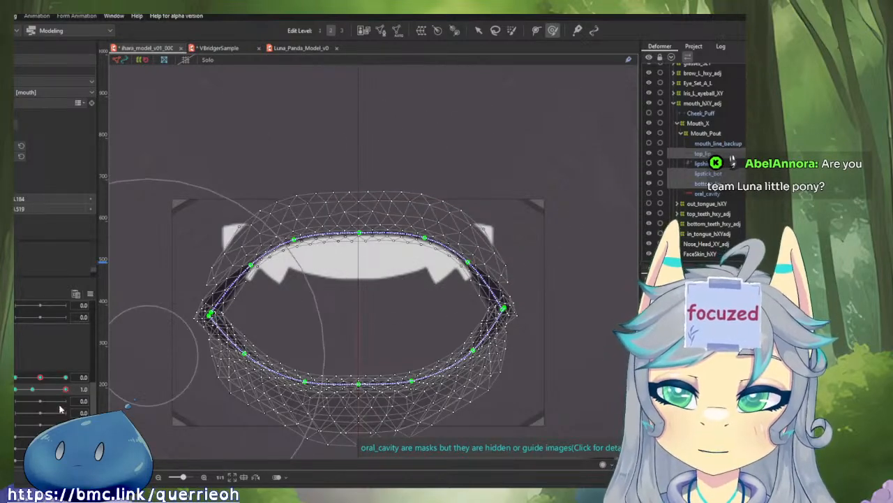
pyautogui.moveTo(64, 389)
pyautogui.mouseDown()
pyautogui.moveTo(32, 388)
pyautogui.moveTo(71, 391)
pyautogui.mouseUp()
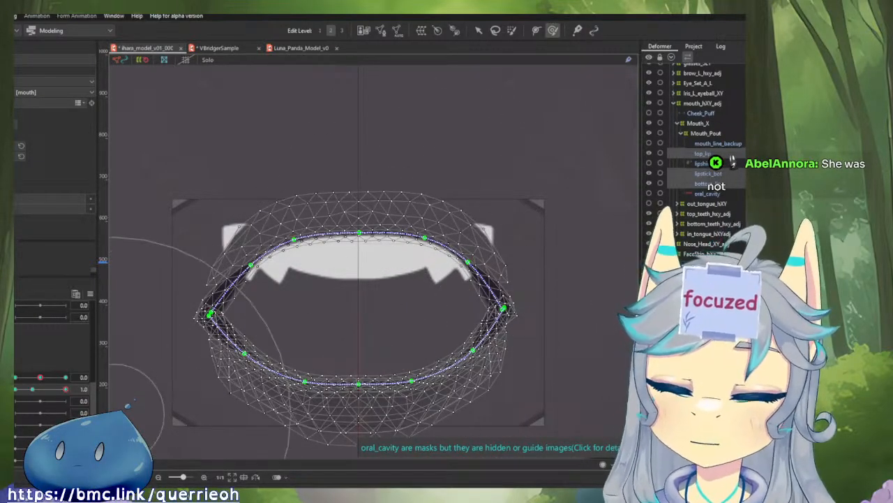
pyautogui.moveTo(65, 389)
pyautogui.mouseDown()
pyautogui.moveTo(22, 389)
pyautogui.moveTo(65, 389)
pyautogui.mouseUp()
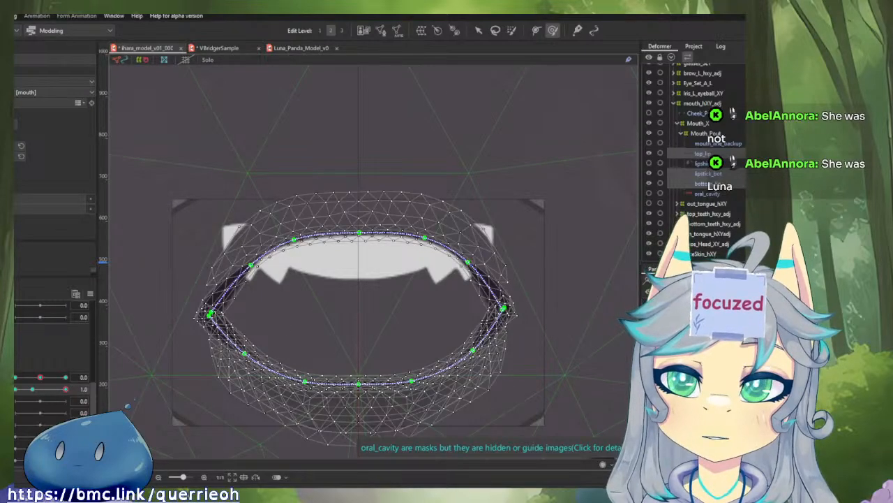
pyautogui.moveTo(436, 316); pyautogui.dragTo(466, 279)
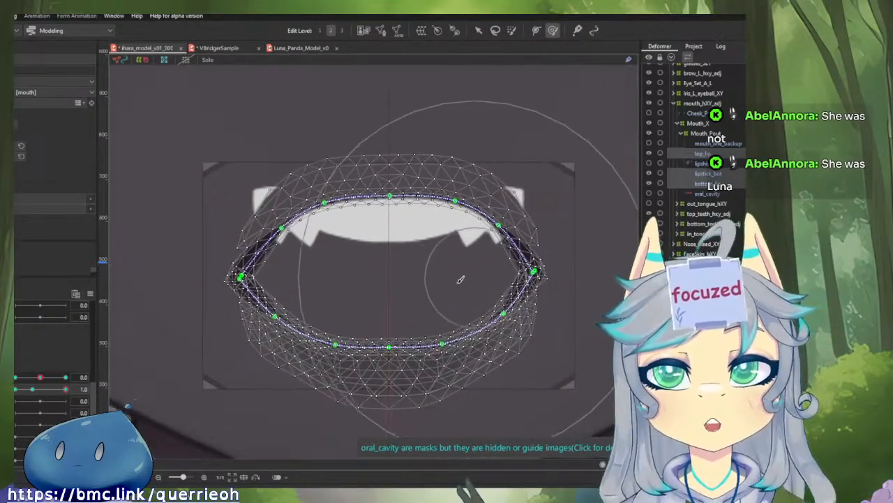
pyautogui.moveTo(65, 389); pyautogui.dragTo(32, 389)
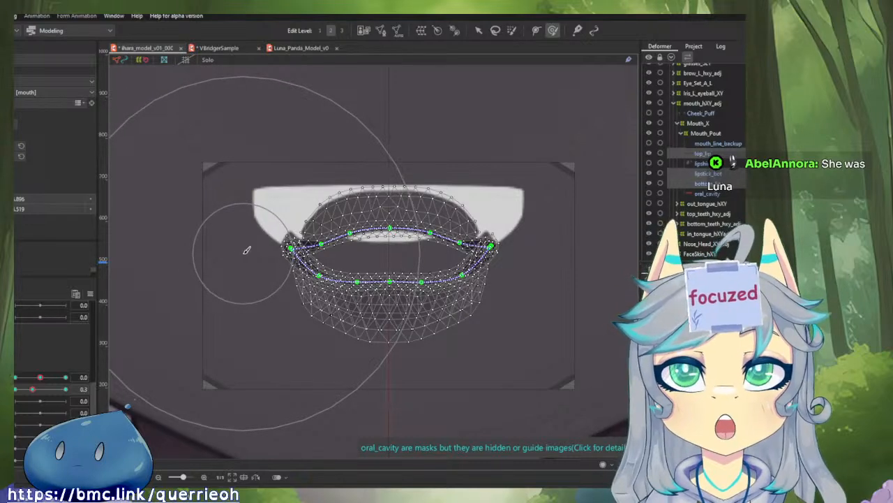
# - Try pasting the neutral lip shape onto mouth form -1.0 at opening 0.3, and undo it
pyautogui.moveTo(33, 388)
pyautogui.mouseDown()
pyautogui.moveTo(66, 389)
pyautogui.moveTo(15, 390)
pyautogui.moveTo(32, 392)
pyautogui.moveTo(36, 377)
pyautogui.moveTo(16, 378)
pyautogui.mouseUp()
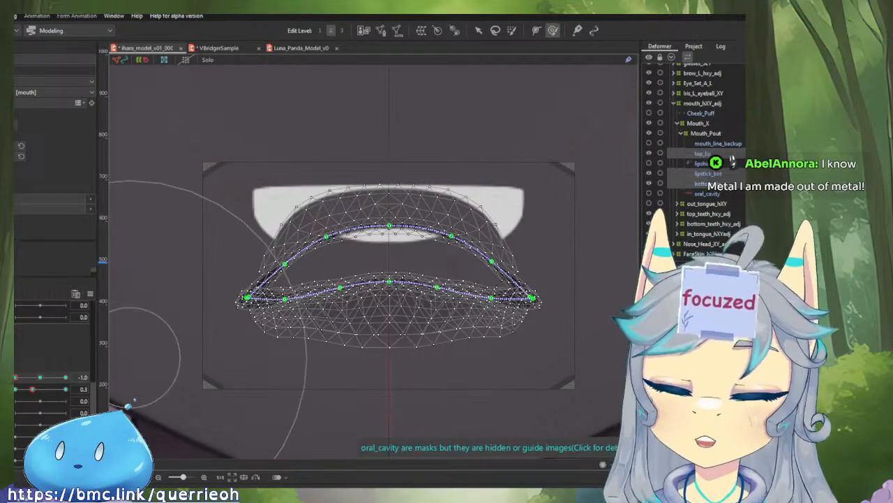
pyautogui.click(38, 380)
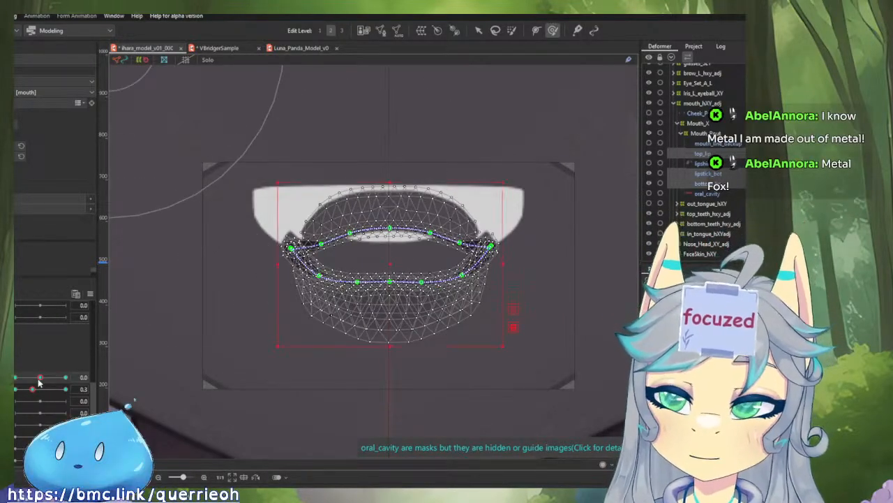
pyautogui.click(15, 379)
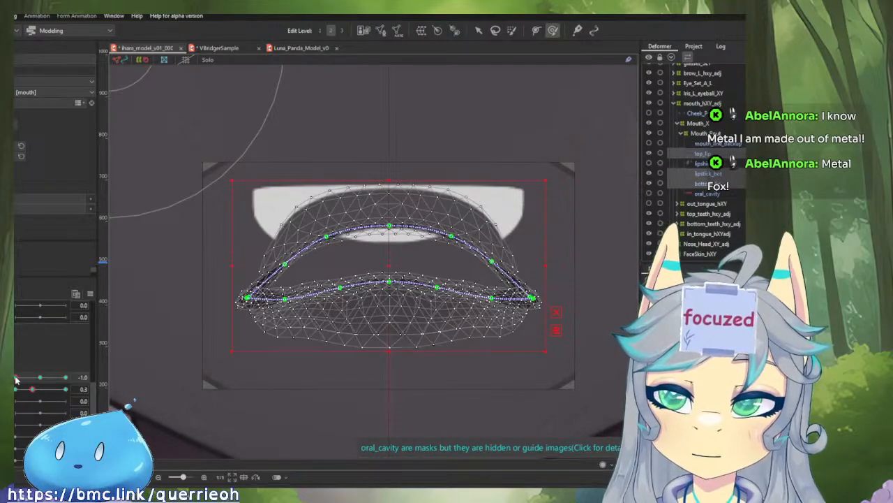
pyautogui.hotkey('ctrl', 'v')
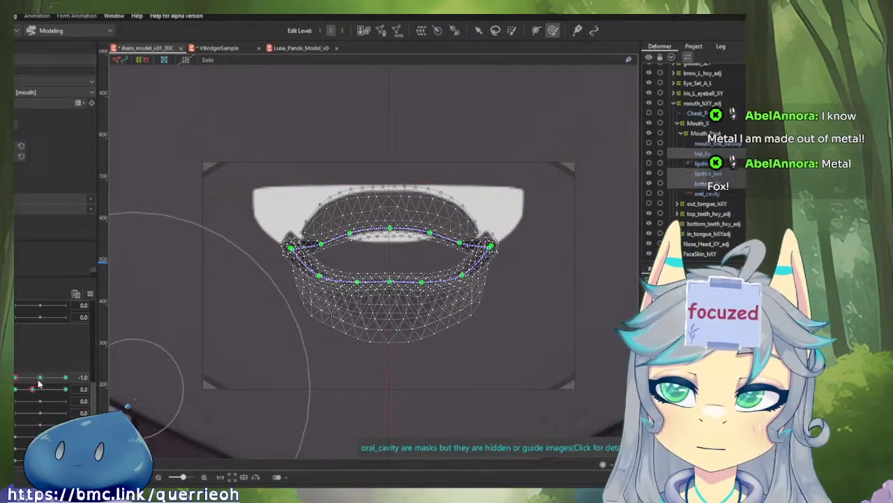
pyautogui.hotkey('ctrl', 'z')
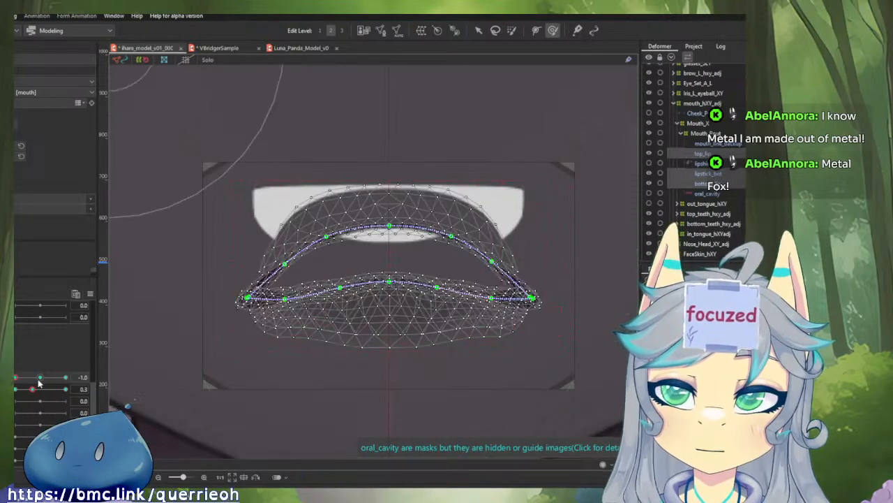
# - Scale the frown's lip meshes narrower about their centre at mouth form -1.0 and opening 0.3, comparing them with the neutral form
pyautogui.press('v')
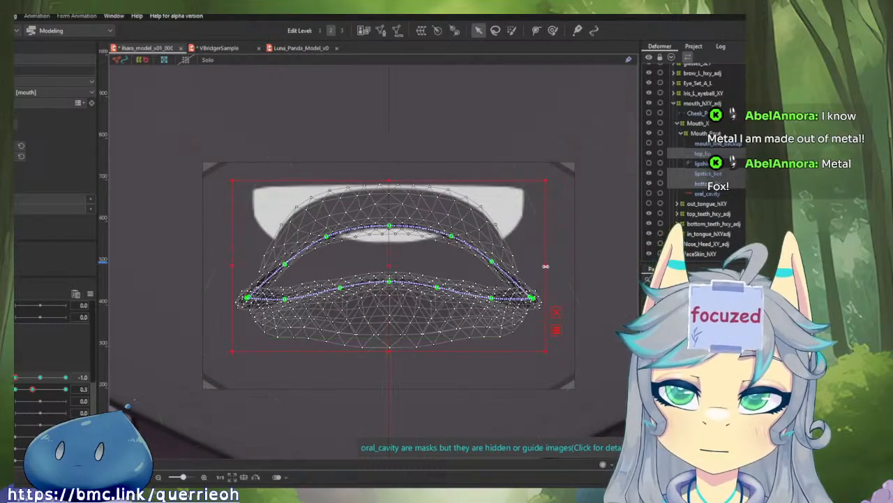
pyautogui.moveTo(546, 266); pyautogui.dragTo(514, 274)
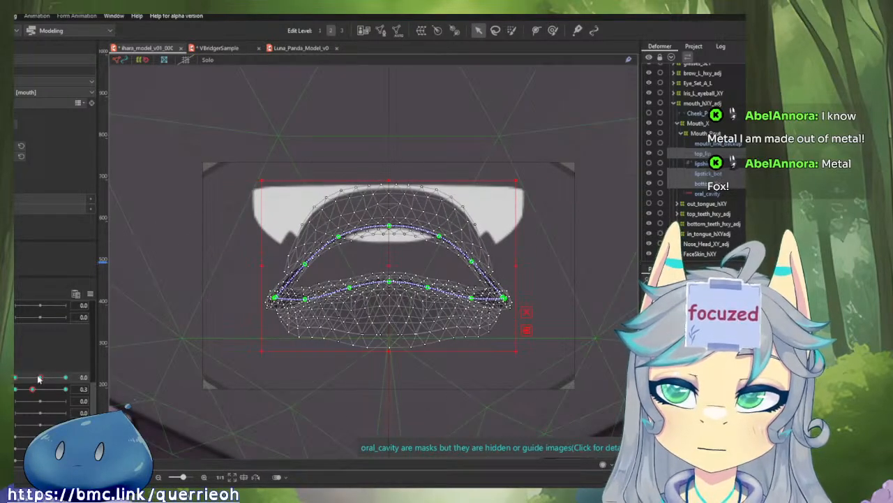
pyautogui.moveTo(38, 379); pyautogui.dragTo(15, 377)
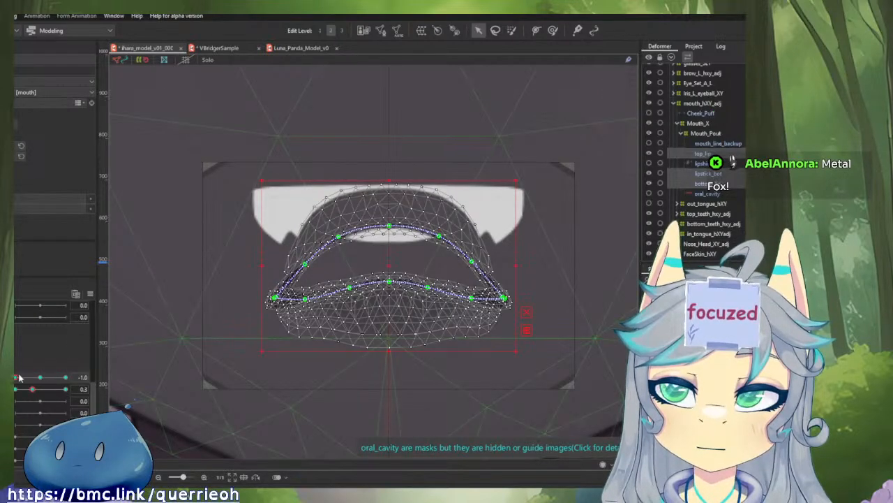
pyautogui.moveTo(19, 377)
pyautogui.mouseDown()
pyautogui.moveTo(29, 379)
pyautogui.moveTo(15, 377)
pyautogui.mouseUp()
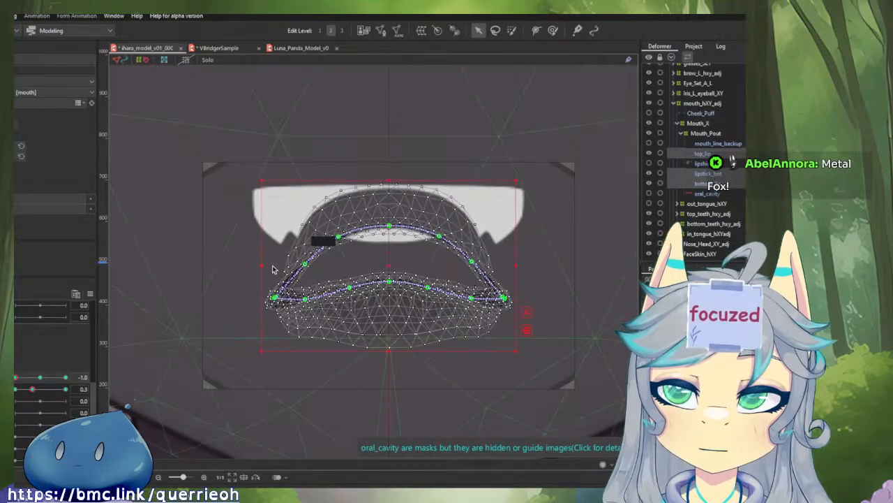
pyautogui.moveTo(261, 264); pyautogui.dragTo(278, 280)
# - Narrow the smile's lip meshes slightly at mouth form 1.0 and opening 0.3, and check the blended lips at form -0.1
pyautogui.moveTo(28, 388); pyautogui.dragTo(68, 390)
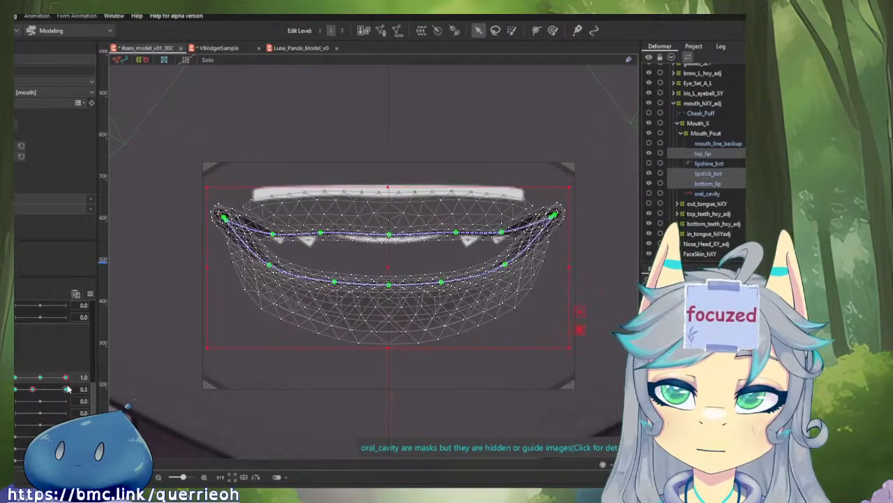
pyautogui.moveTo(571, 266); pyautogui.dragTo(557, 268)
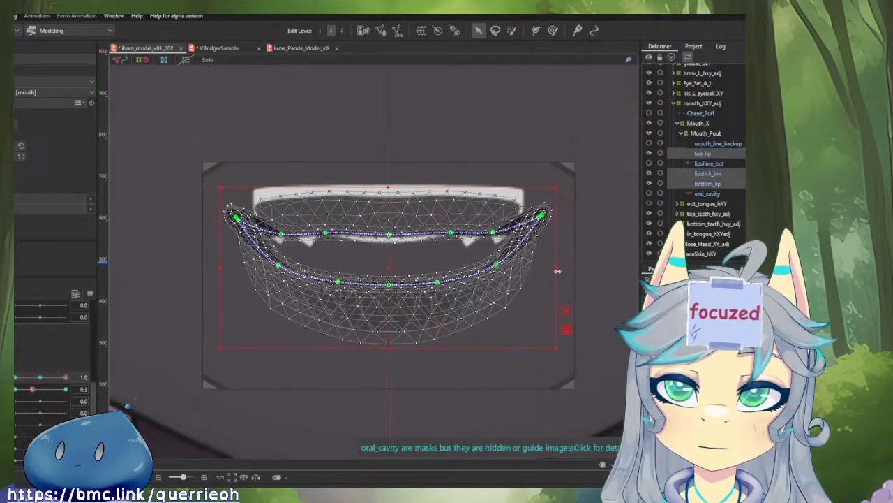
pyautogui.moveTo(35, 391)
pyautogui.mouseDown()
pyautogui.moveTo(84, 397)
pyautogui.moveTo(14, 380)
pyautogui.moveTo(51, 392)
pyautogui.moveTo(32, 391)
pyautogui.mouseUp()
pyautogui.scroll(-3, 428, 429)
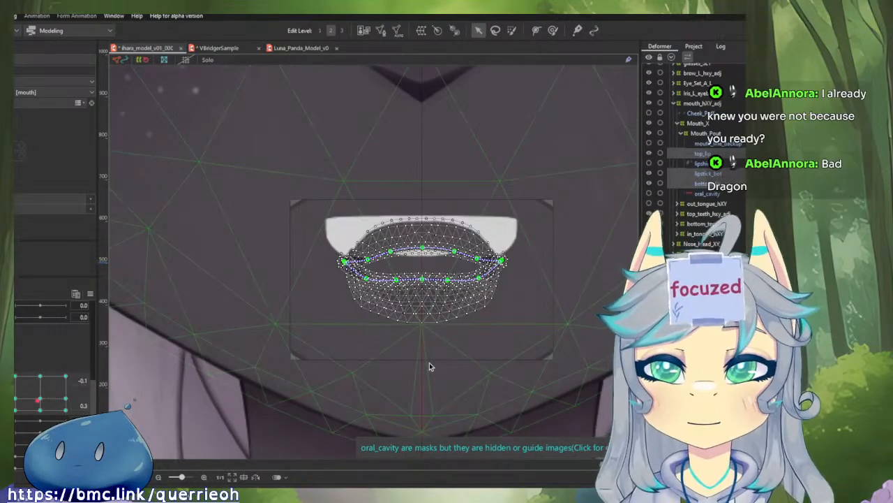
pyautogui.scroll(2, 429, 362)
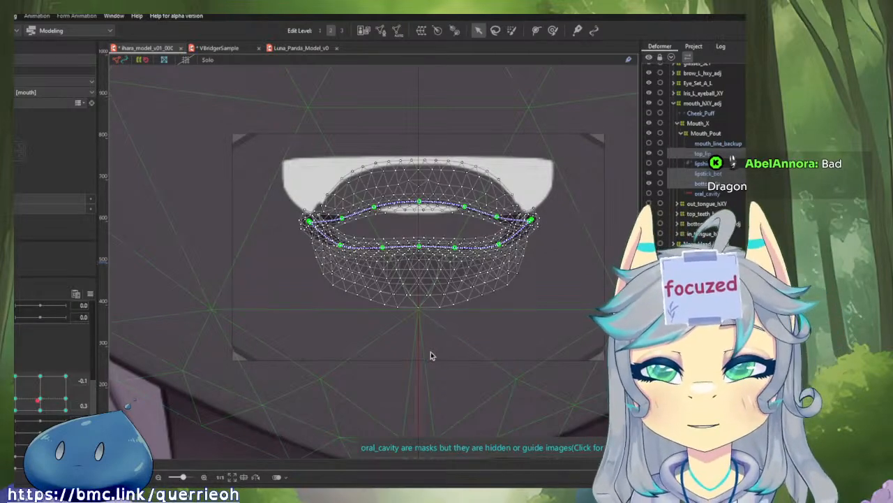
pyautogui.moveTo(363, 355); pyautogui.dragTo(356, 389)
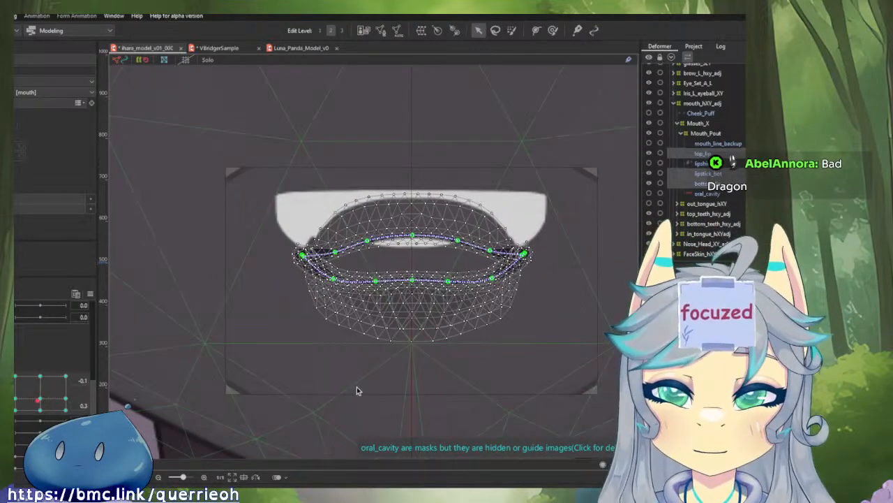
# - Expand the bottom_teeth_hxy_adj hierarchy down to bottom_teeth_talk and select its lower_teef_curve mesh
pyautogui.scroll(-2, 714, 224)
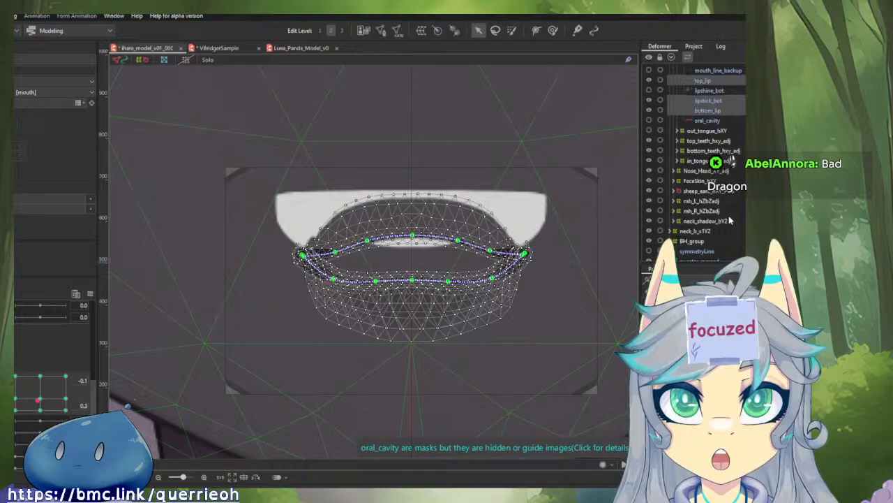
pyautogui.scroll(1, 729, 221)
pyautogui.click(698, 186)
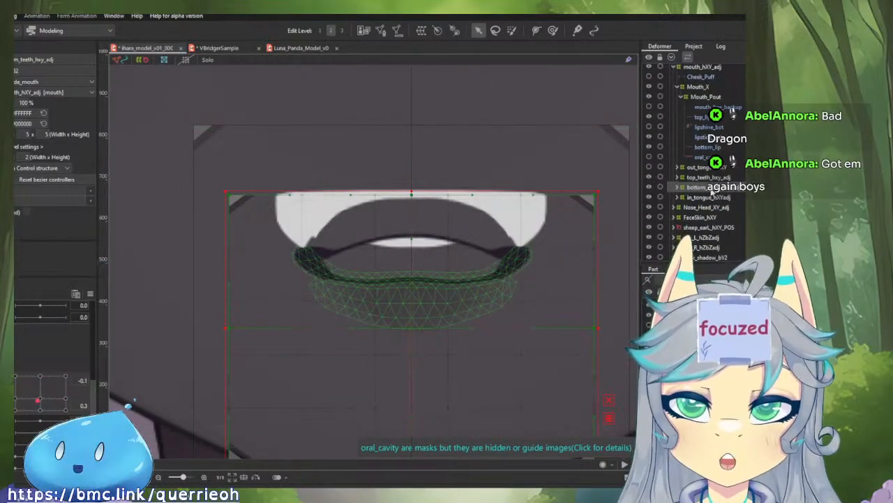
pyautogui.click(680, 186)
pyautogui.click(715, 198)
pyautogui.click(689, 208)
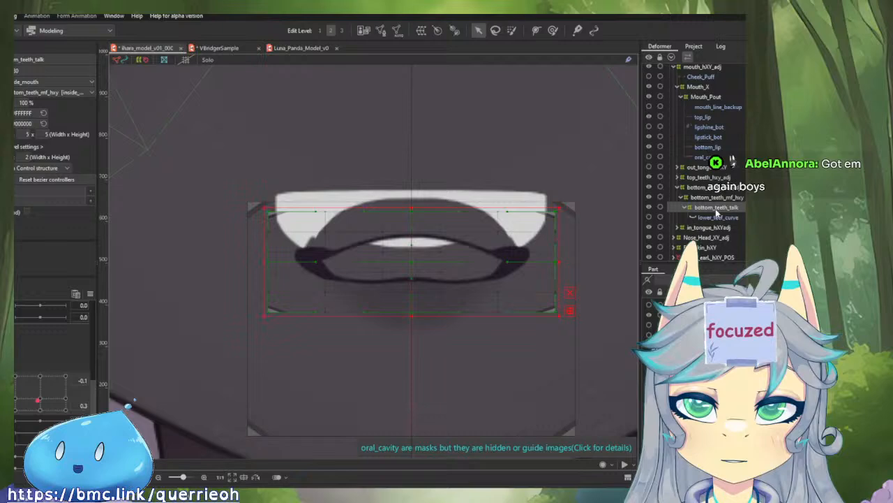
pyautogui.click(716, 217)
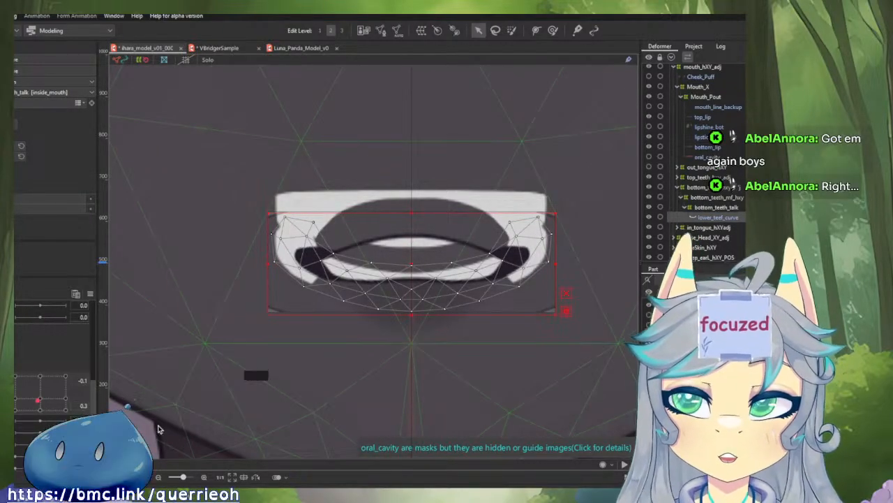
# - Separate the linked mouth parameters and check the lower teeth with the mouth closed at forms -1.0 and 0.0
pyautogui.moveTo(39, 400); pyautogui.dragTo(16, 409)
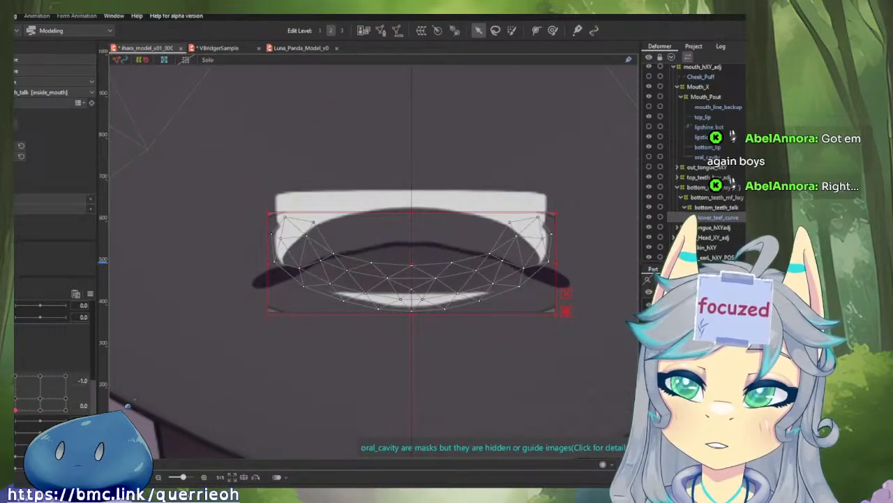
pyautogui.click(15, 393)
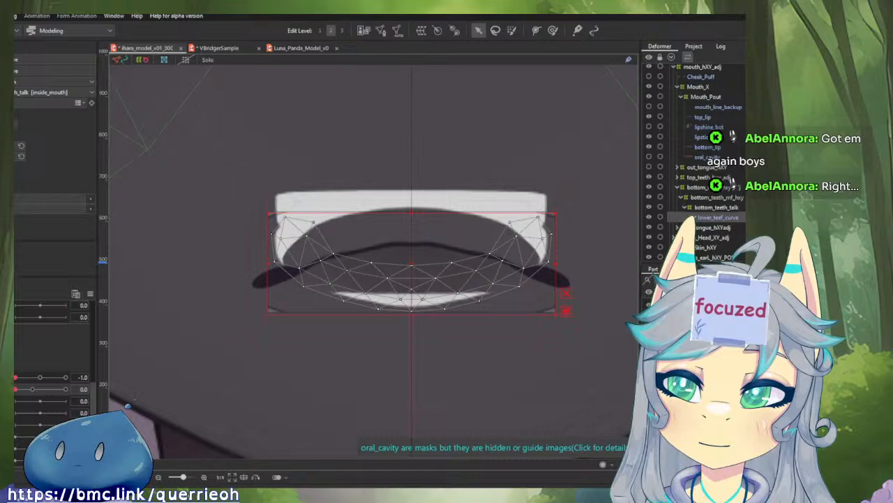
pyautogui.click(36, 380)
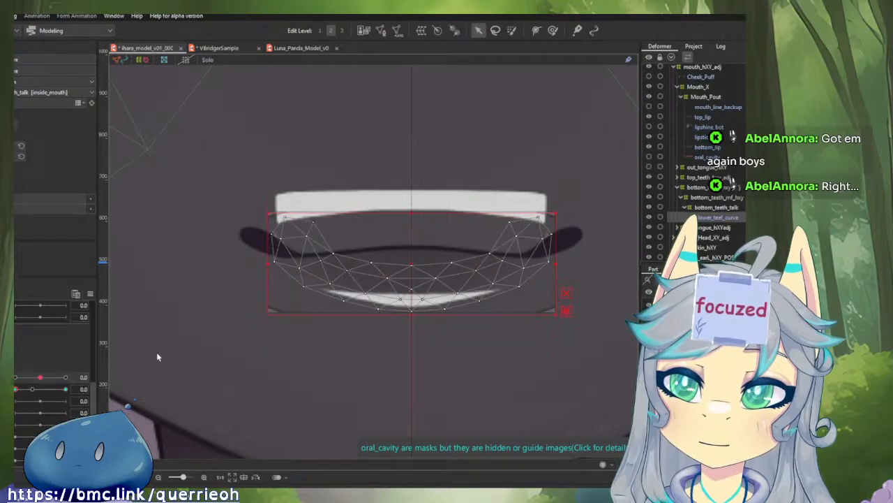
pyautogui.click(713, 208)
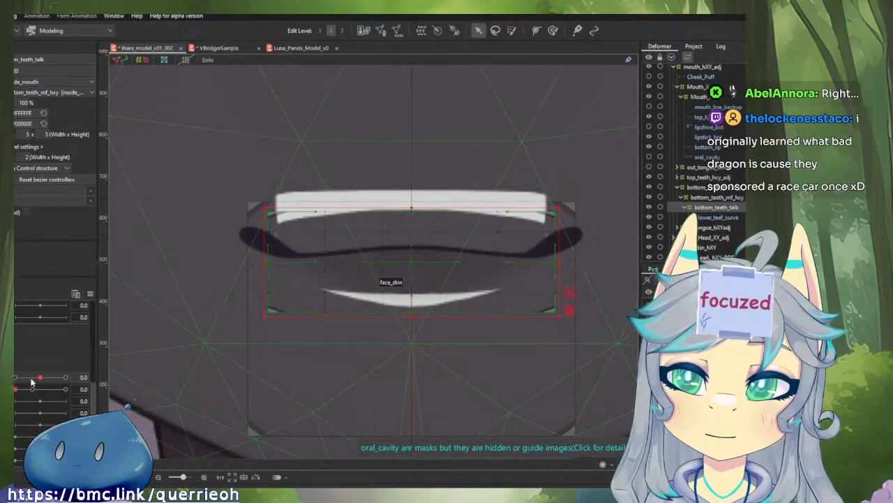
pyautogui.moveTo(36, 390); pyautogui.dragTo(14, 393)
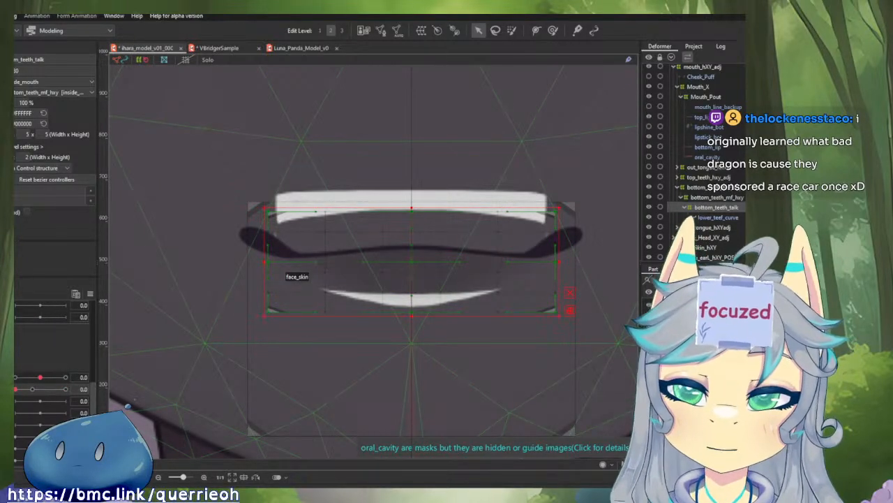
# - Examine the lower teeth mesh in Solo view and return to the full model display
pyautogui.click(469, 283)
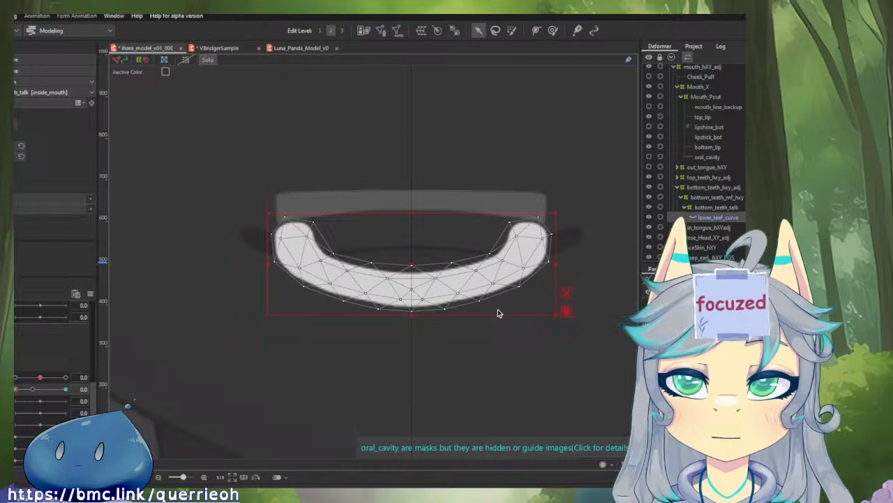
pyautogui.scroll(2, 467, 299)
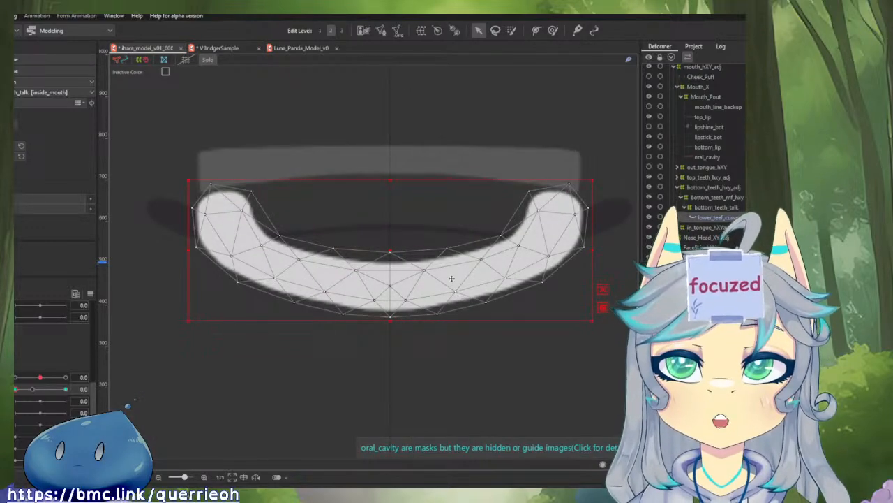
pyautogui.scroll(-2, 449, 272)
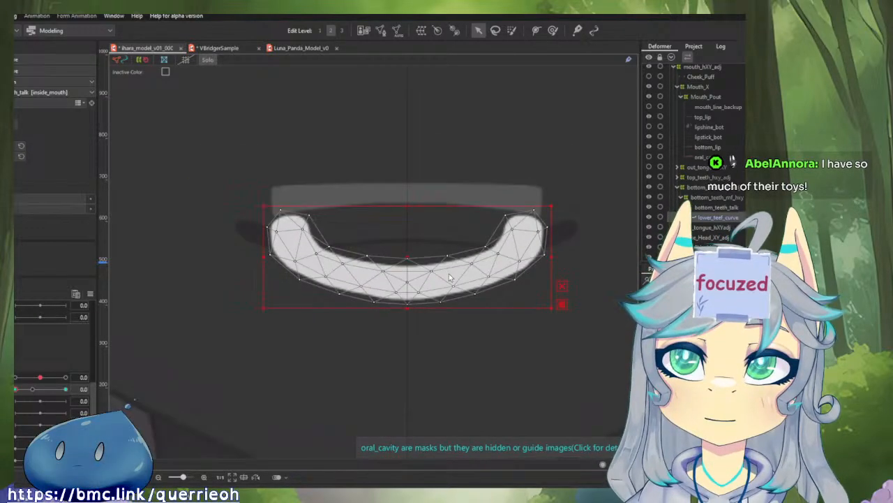
pyautogui.press('s')
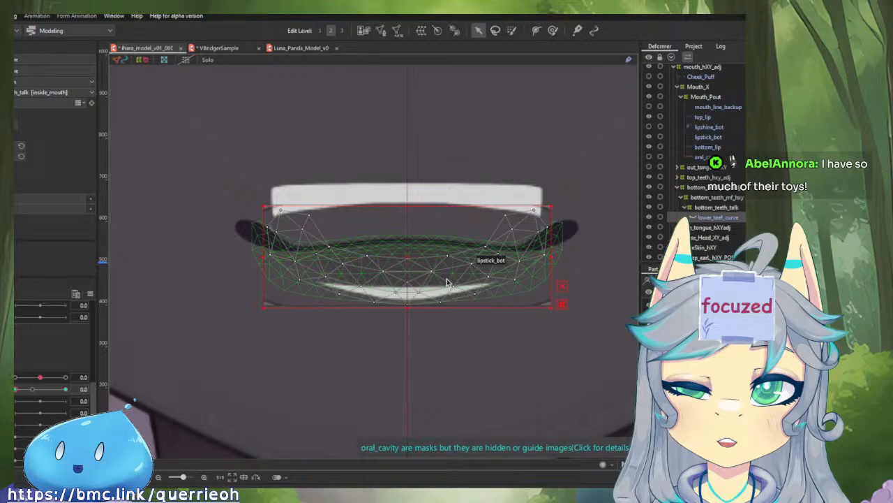
# - Duplicate the lower_teef_curve mesh and move the original out of bottom_teeth_talk to directly under mouth_hXY_adj
pyautogui.click(708, 218)
pyautogui.hotkey('ctrl', 'd')
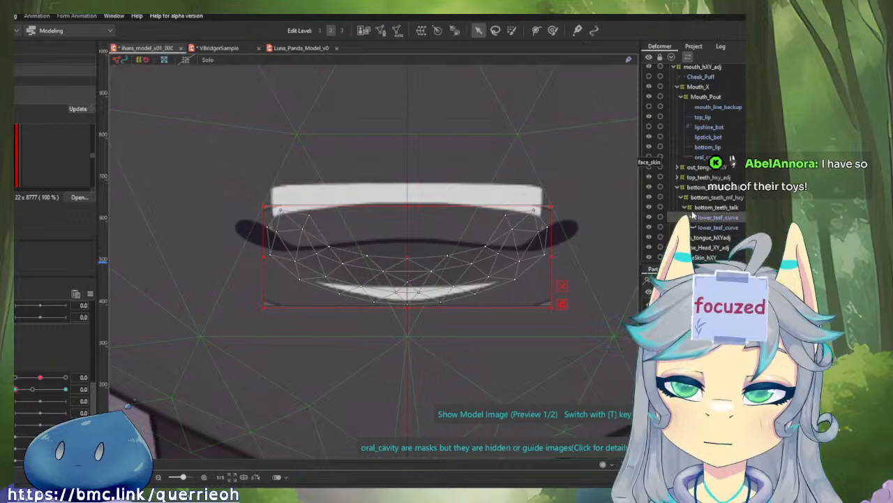
pyautogui.click(718, 218)
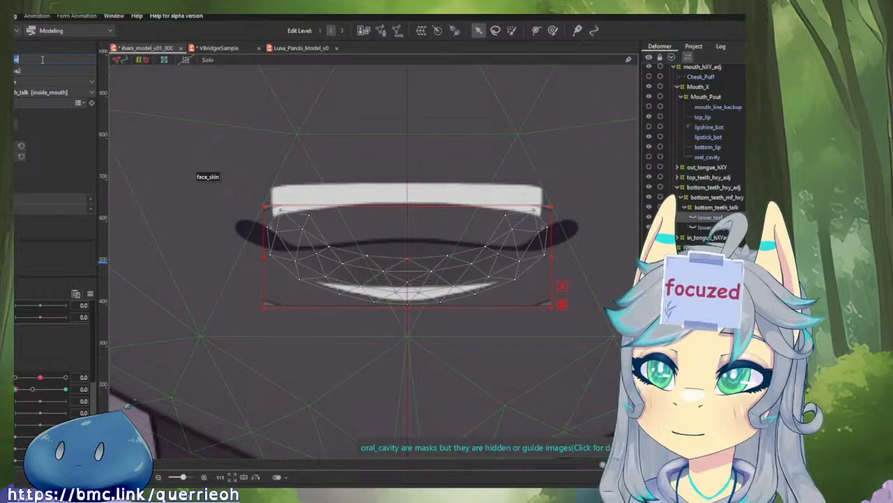
pyautogui.click(733, 227)
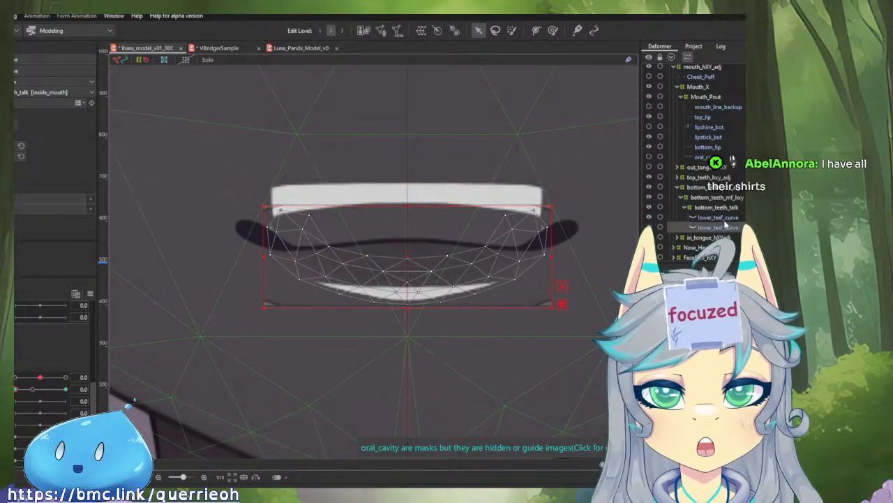
pyautogui.moveTo(726, 237); pyautogui.dragTo(698, 88)
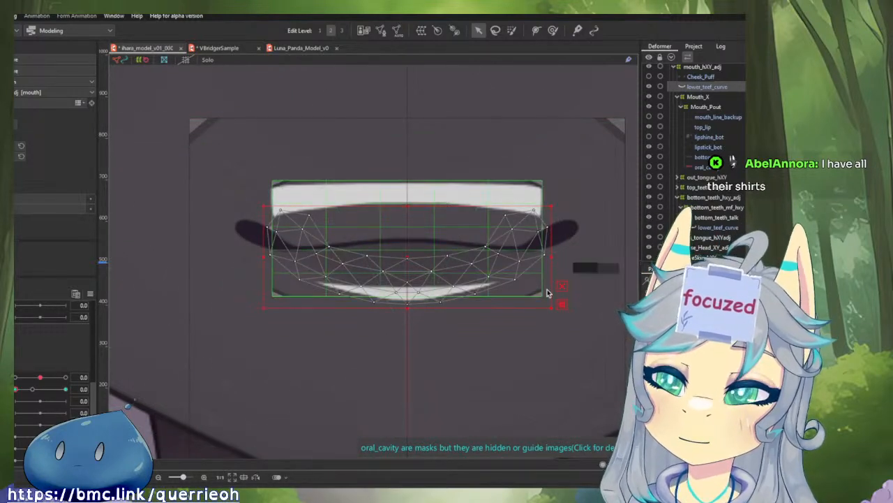
# - Check the name and ID of the duplicate lower teeth mesh under bottom_teeth_talk
pyautogui.click(716, 227)
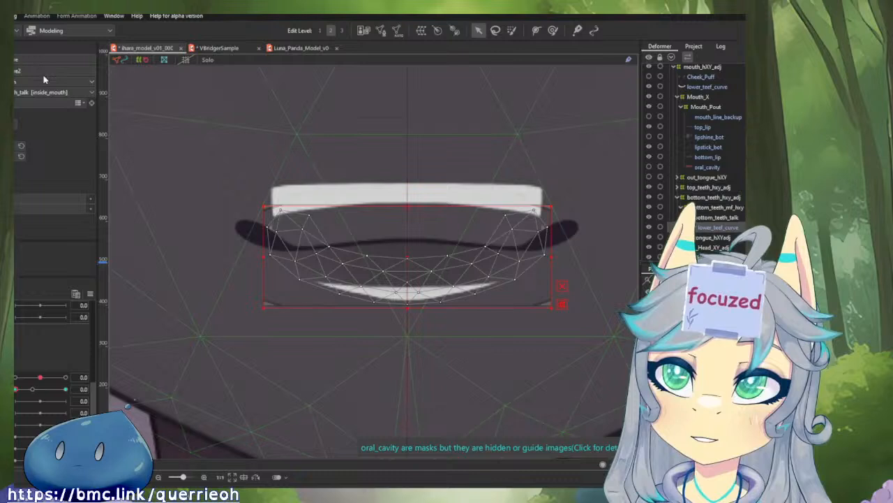
pyautogui.click(40, 61)
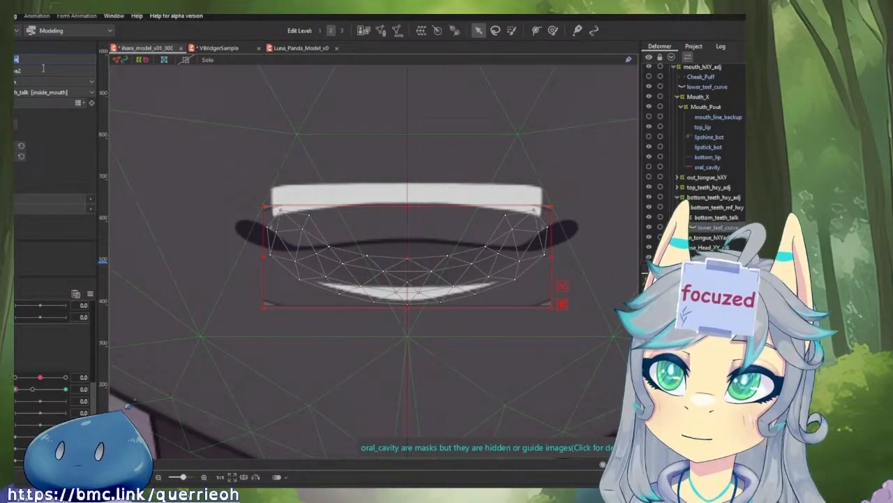
pyautogui.click(42, 68)
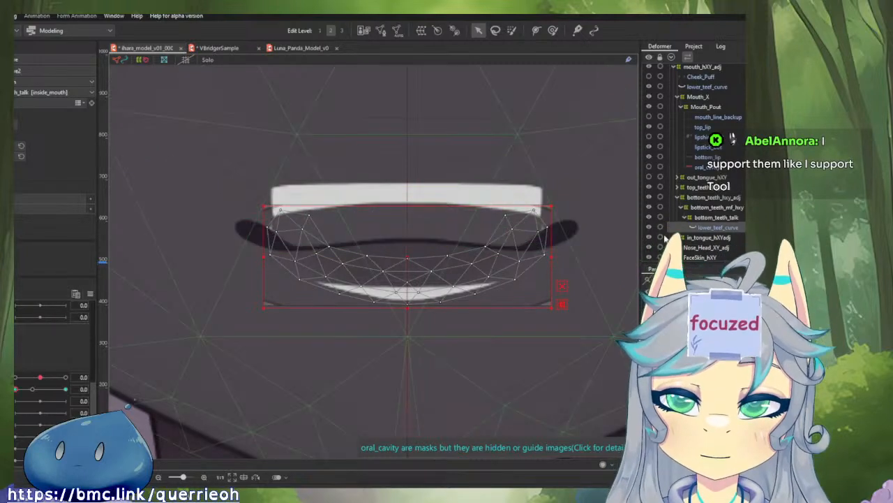
# - Unlock the default form and move the bottom_teeth_talk deformer slightly upward at mouth form 0.0 and opening 0.0
pyautogui.click(365, 264)
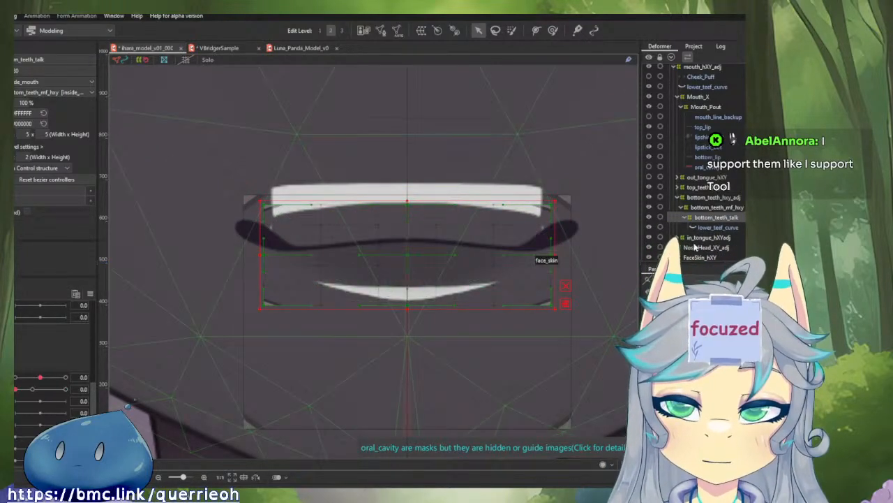
pyautogui.click(703, 223)
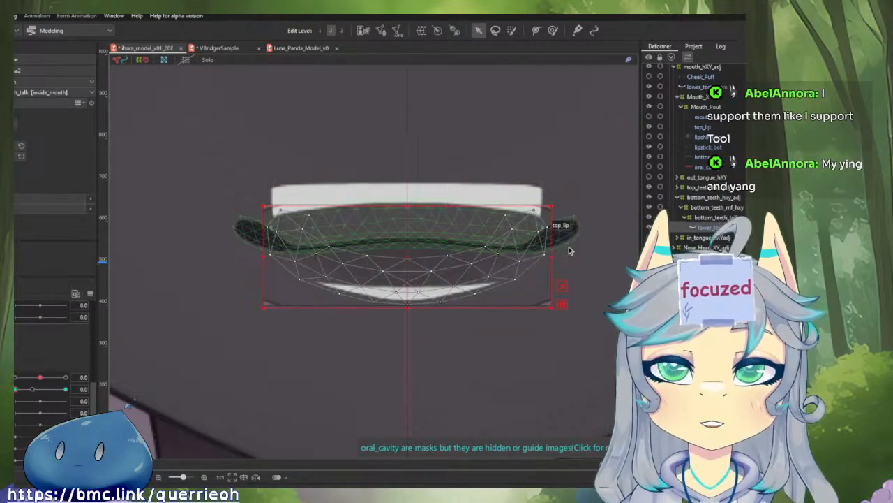
pyautogui.click(735, 219)
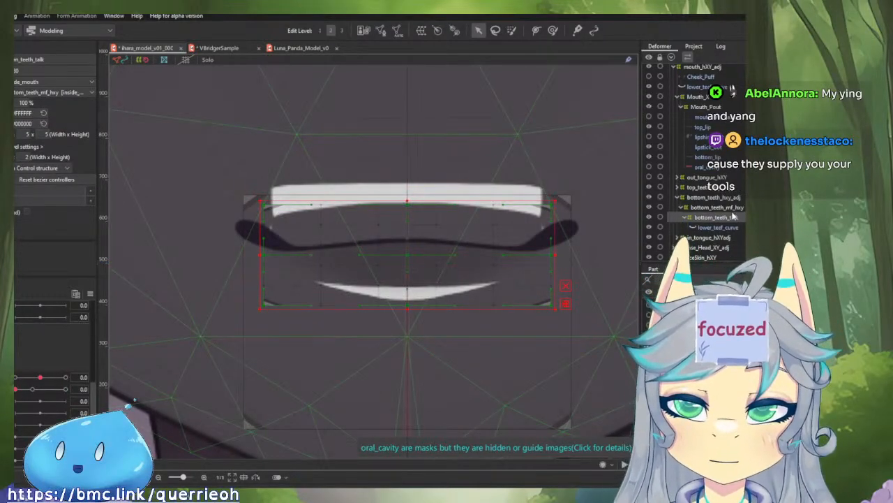
pyautogui.click(731, 209)
pyautogui.click(733, 218)
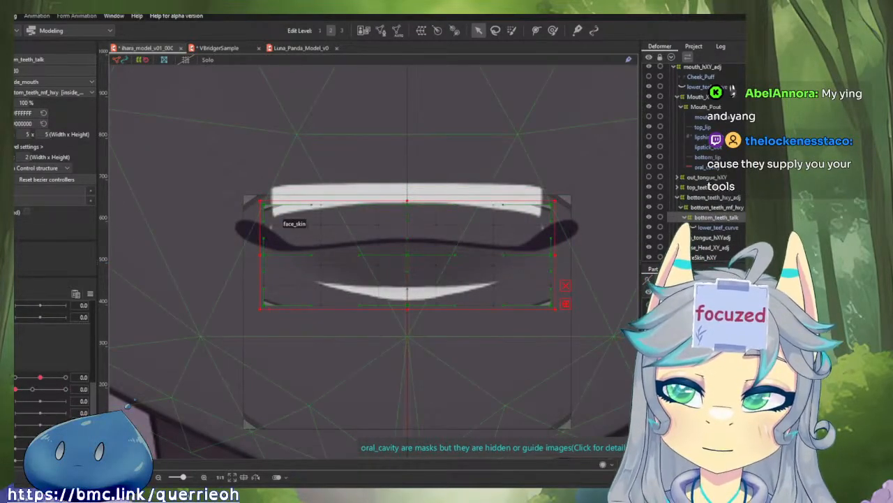
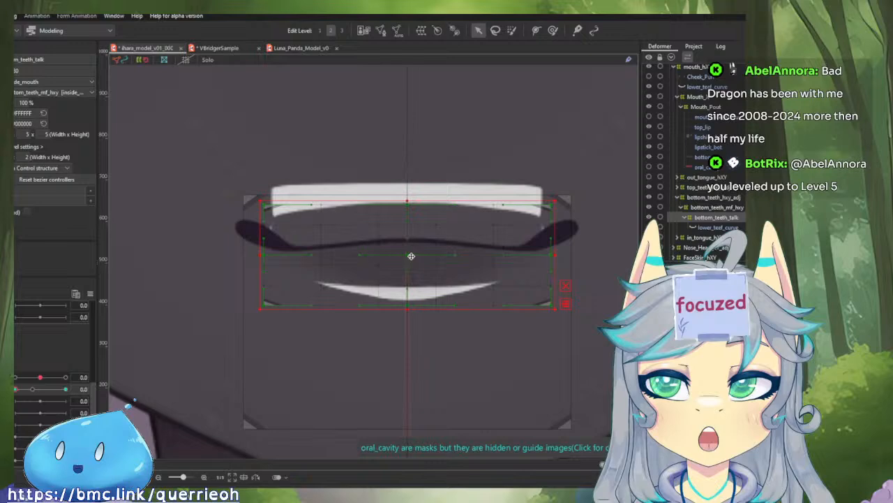
pyautogui.moveTo(431, 249); pyautogui.dragTo(439, 296)
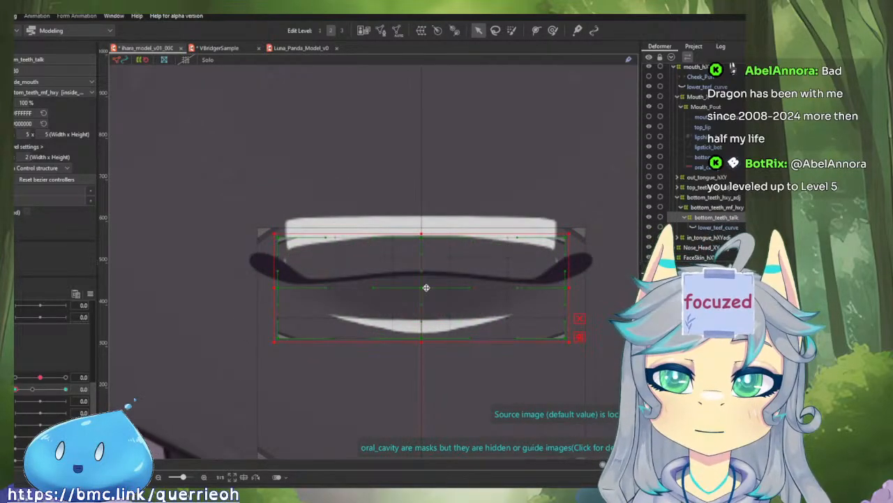
pyautogui.click(90, 293)
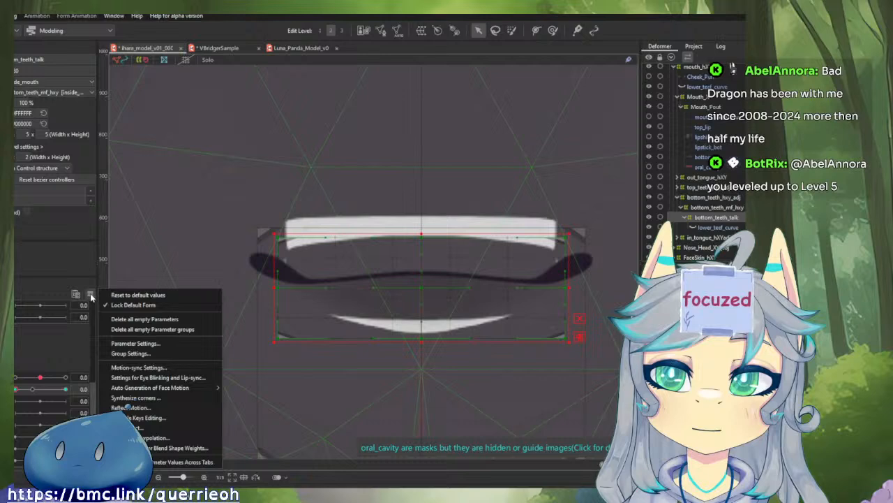
pyautogui.click(110, 318)
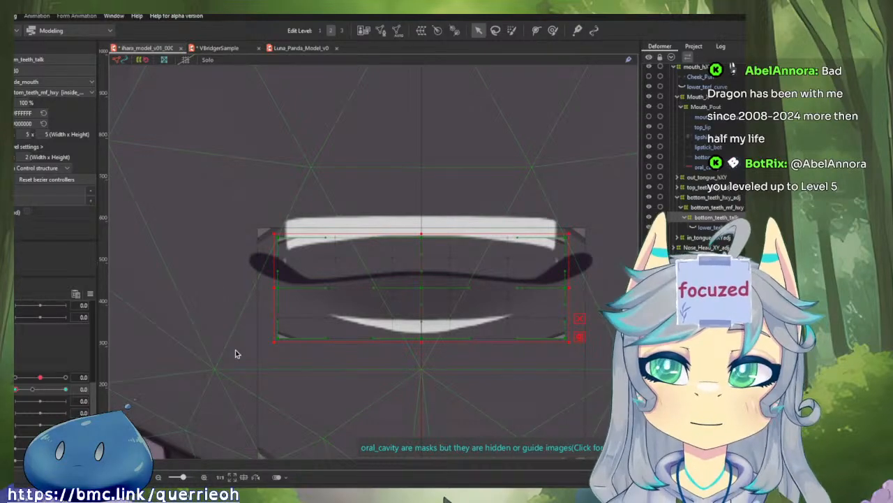
pyautogui.click(353, 291)
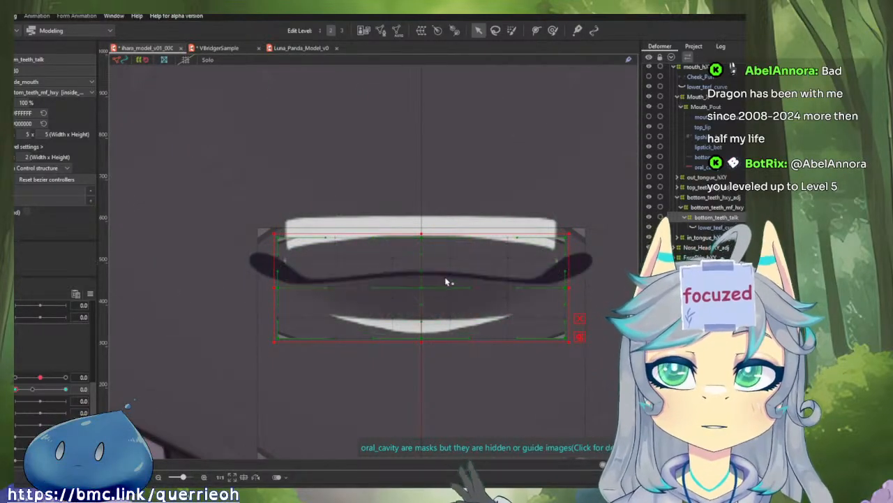
pyautogui.moveTo(425, 284); pyautogui.dragTo(425, 272)
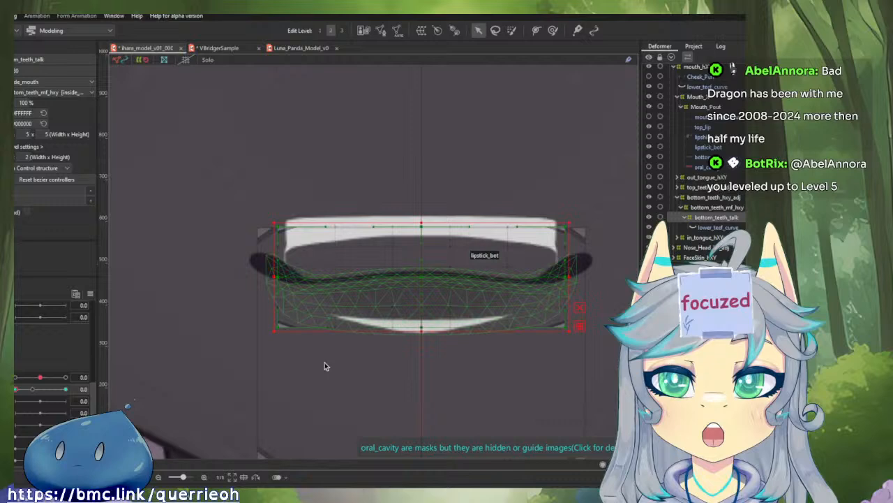
# - Compare the raised lower teeth mesh with the reference lower_teef_curve under mouth_hXY_adj at the closed mouth
pyautogui.moveTo(23, 389)
pyautogui.mouseDown()
pyautogui.moveTo(42, 390)
pyautogui.moveTo(24, 390)
pyautogui.mouseUp()
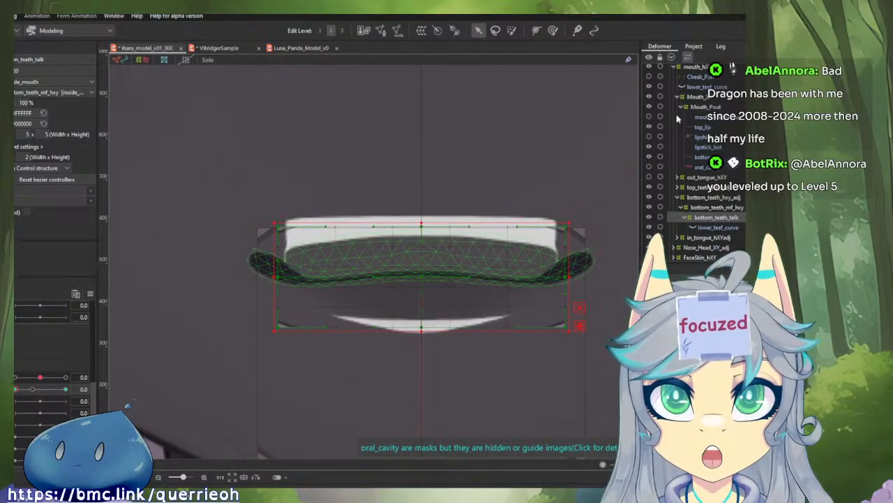
pyautogui.scroll(3, 693, 225)
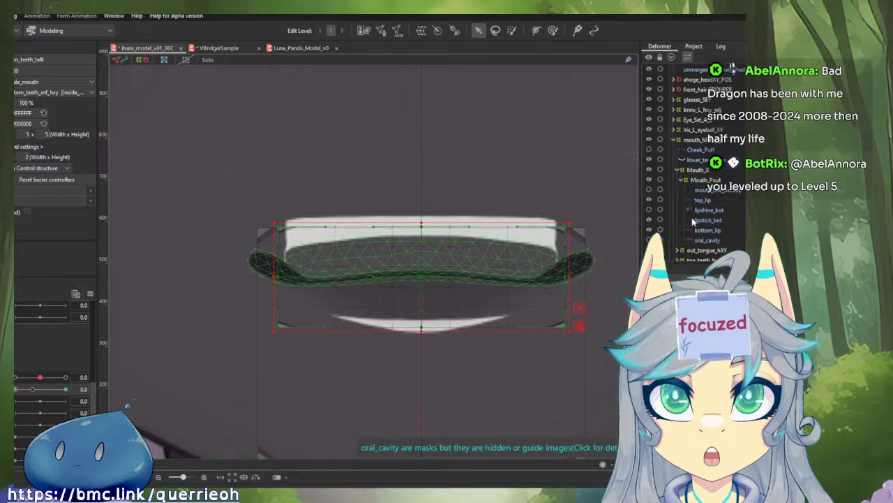
pyautogui.scroll(-2, 693, 217)
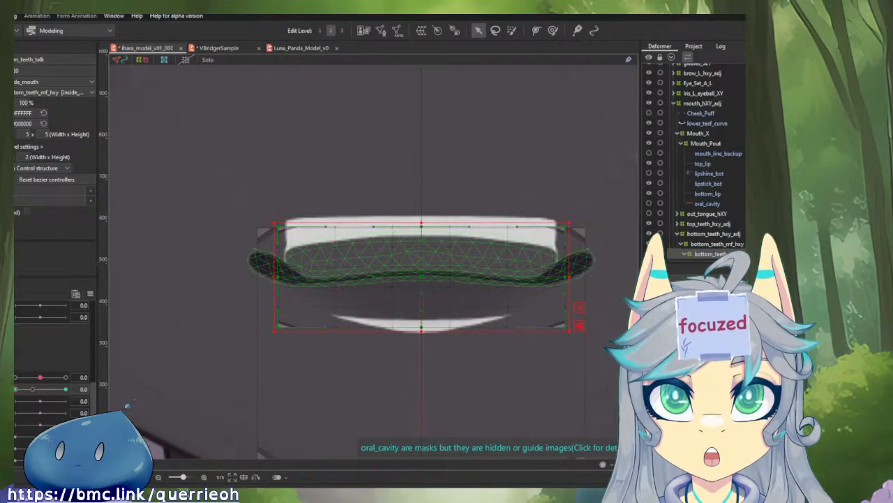
pyautogui.click(711, 262)
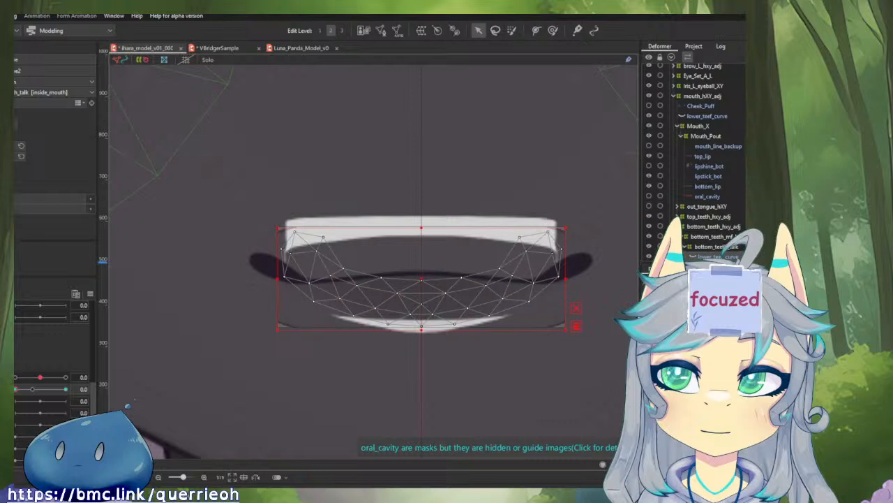
pyautogui.click(707, 116)
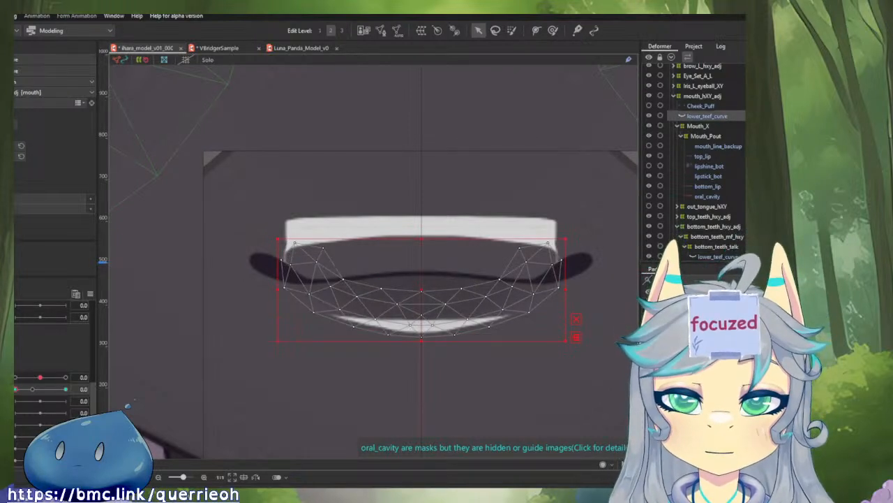
# - Hide the reference lower_teef_curve and brush the bottom_teeth_talk deformer slightly upward at mouth form 0.0 and opening 0.0
pyautogui.click(650, 116)
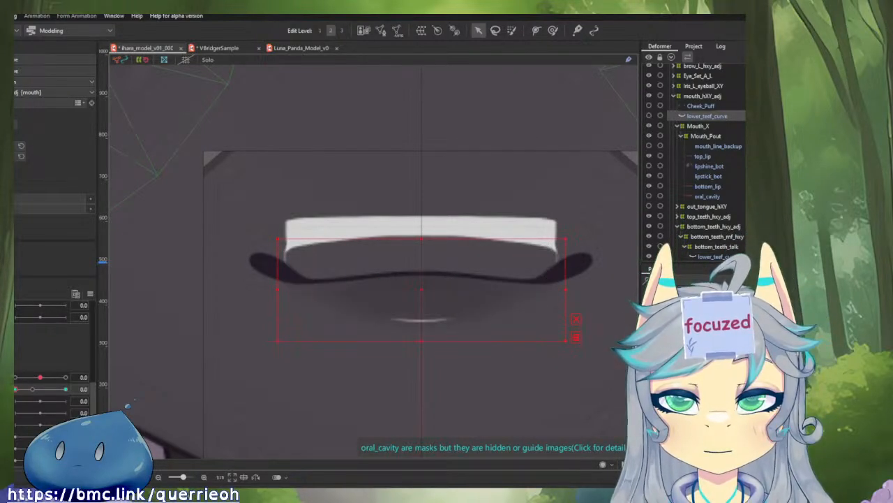
pyautogui.click(719, 247)
pyautogui.moveTo(16, 389)
pyautogui.mouseDown()
pyautogui.moveTo(74, 390)
pyautogui.moveTo(15, 388)
pyautogui.mouseUp()
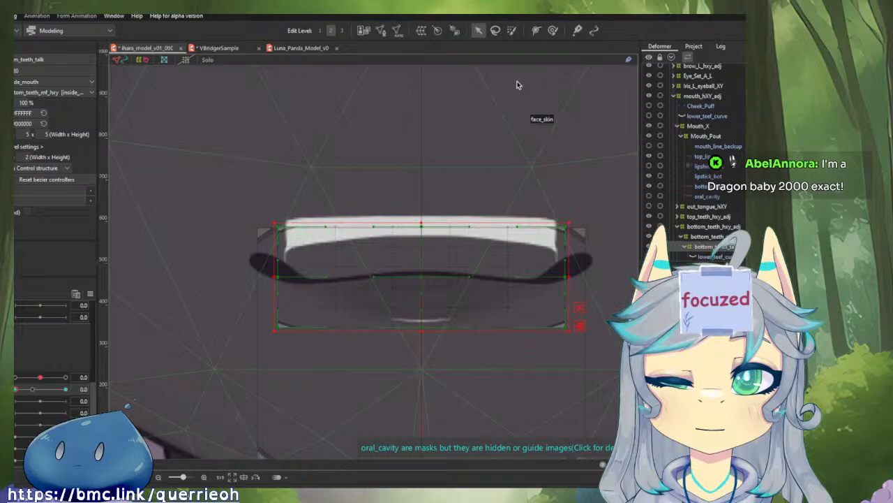
pyautogui.click(553, 30)
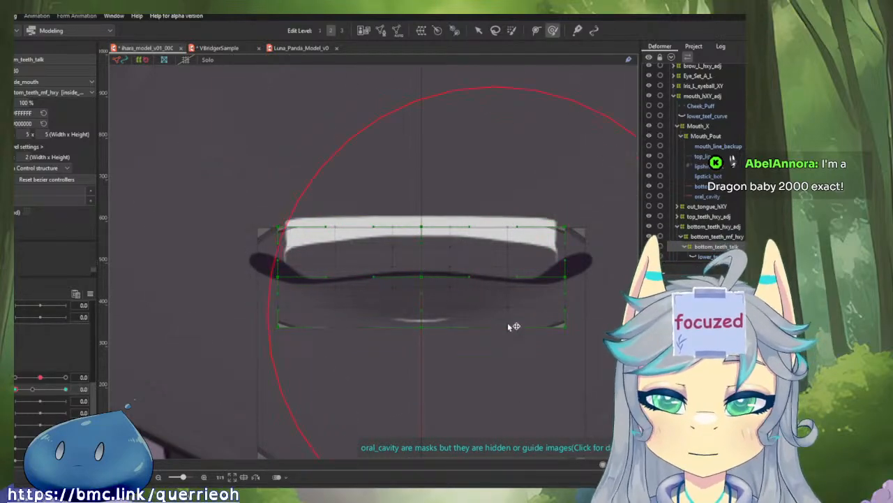
pyautogui.click(425, 277)
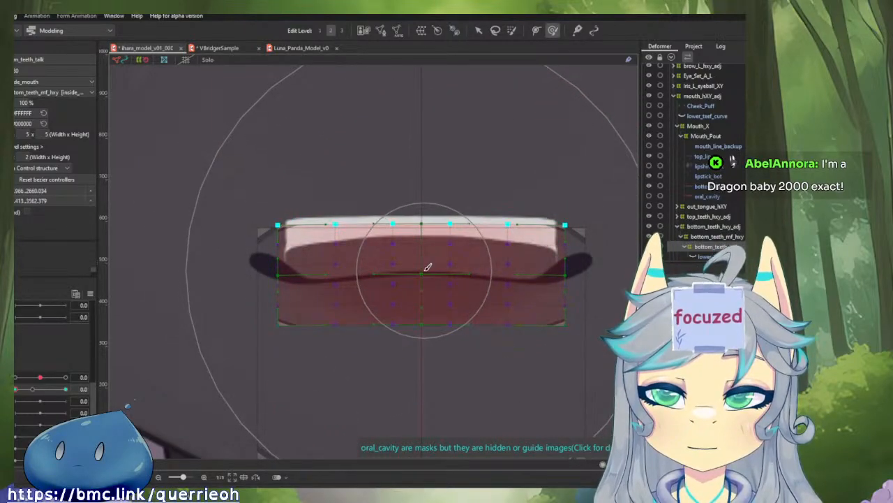
pyautogui.moveTo(32, 389)
pyautogui.mouseDown()
pyautogui.moveTo(87, 399)
pyautogui.moveTo(15, 398)
pyautogui.mouseUp()
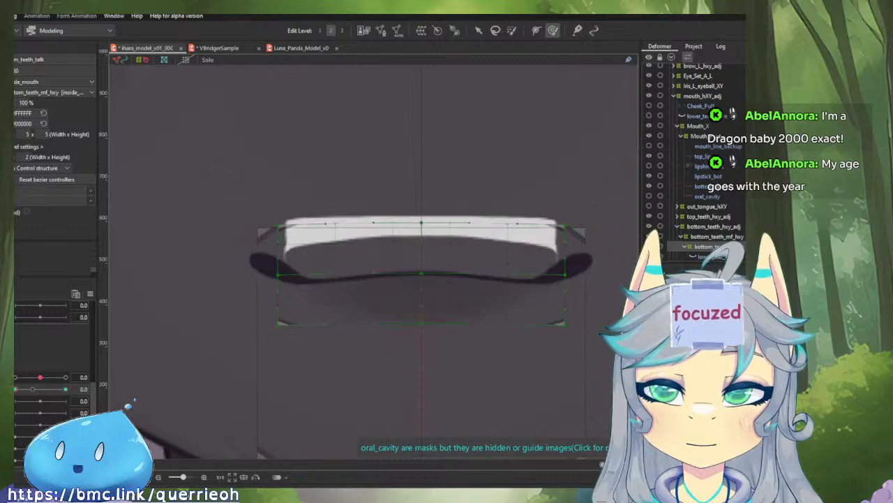
# - Nudge the middle of the bottom_teeth_talk deformer further upward with a smaller deform brush at the closed mouth
pyautogui.click(426, 311)
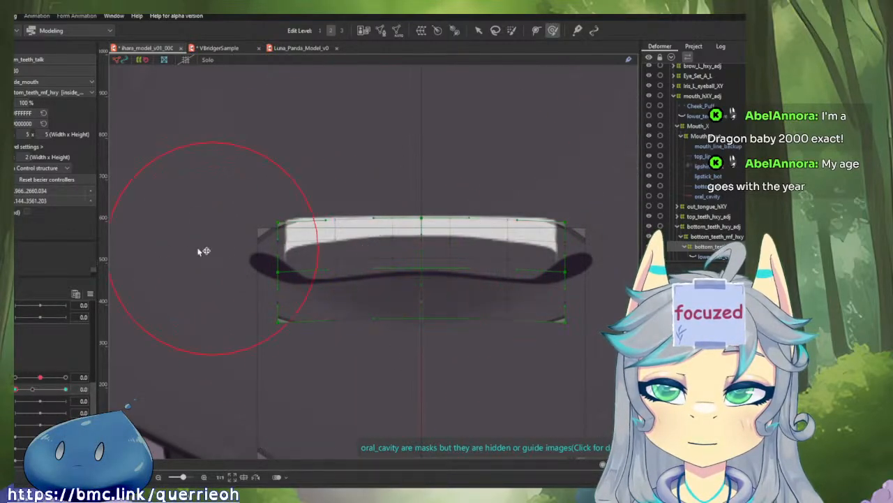
pyautogui.click(436, 275)
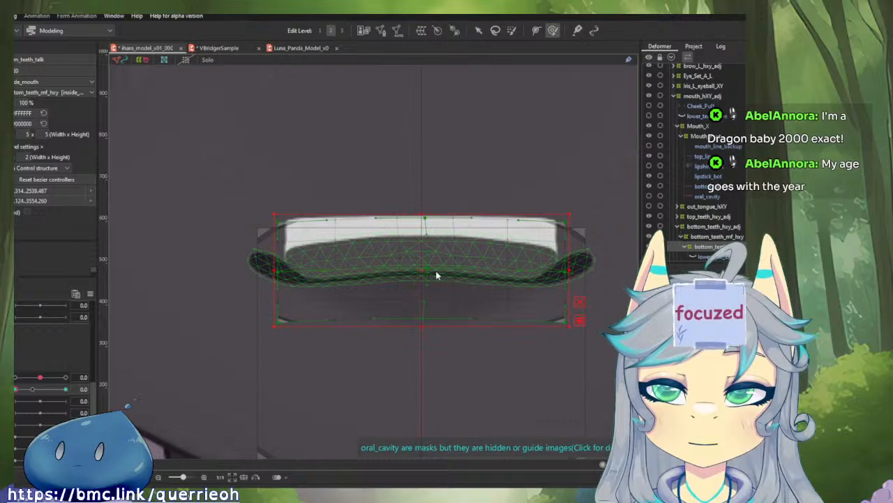
pyautogui.click(428, 272)
pyautogui.moveTo(426, 268); pyautogui.dragTo(423, 262)
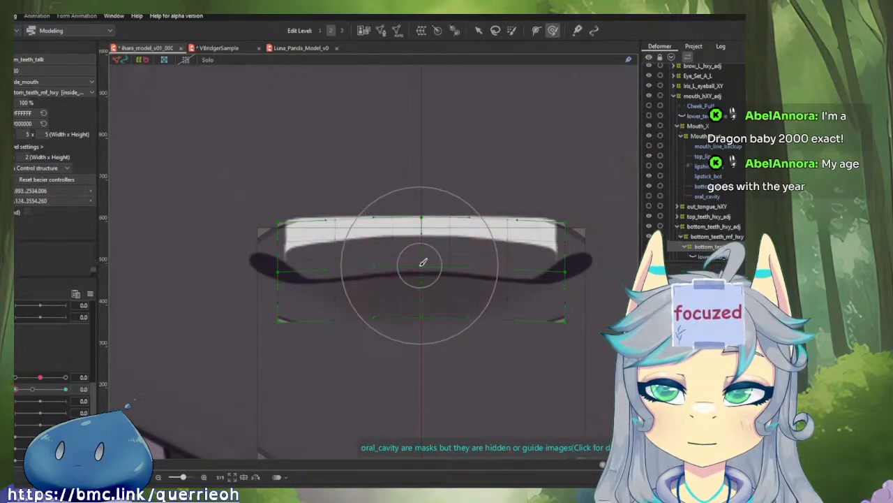
pyautogui.press('b')
pyautogui.moveTo(460, 284); pyautogui.dragTo(474, 296)
pyautogui.moveTo(422, 273); pyautogui.dragTo(420, 270)
pyautogui.moveTo(19, 389)
pyautogui.mouseDown()
pyautogui.moveTo(45, 390)
pyautogui.moveTo(16, 389)
pyautogui.mouseUp()
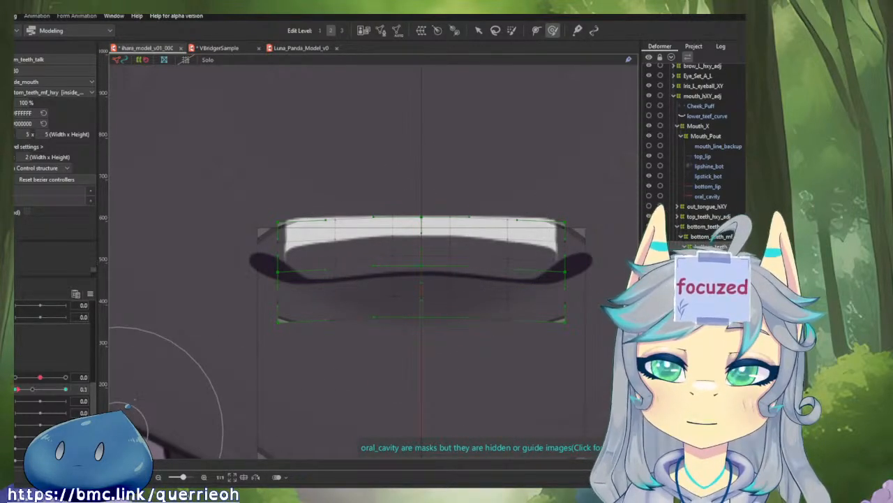
pyautogui.moveTo(32, 389); pyautogui.dragTo(14, 402)
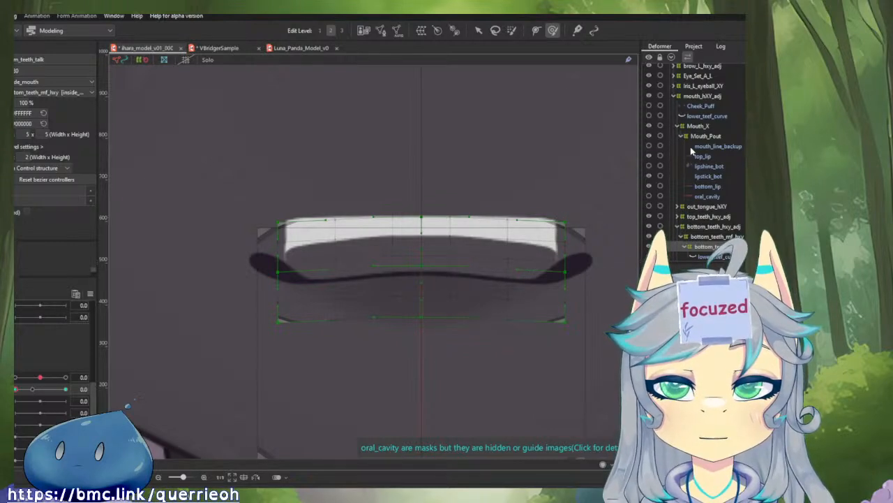
# - Hide top_lip and bottom_lip and brush the bottom_teeth_talk deformer higher, arching its middle at opening 0.0
pyautogui.scroll(-2, 691, 151)
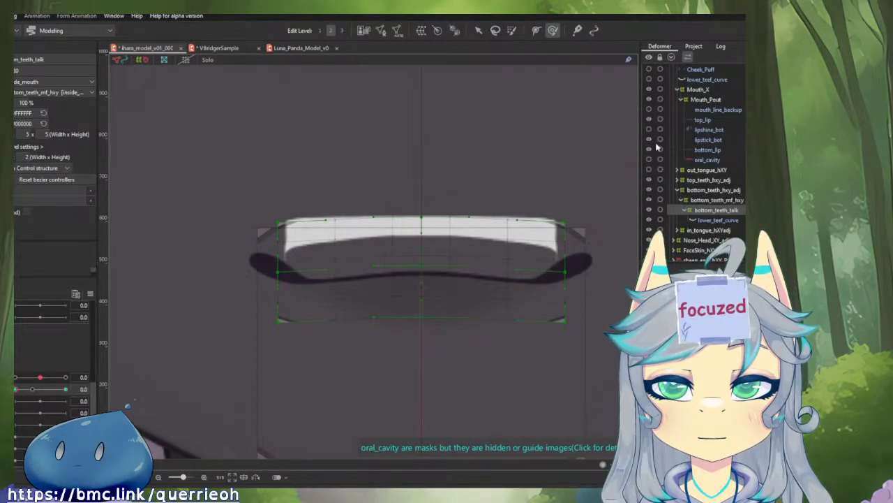
pyautogui.click(650, 119)
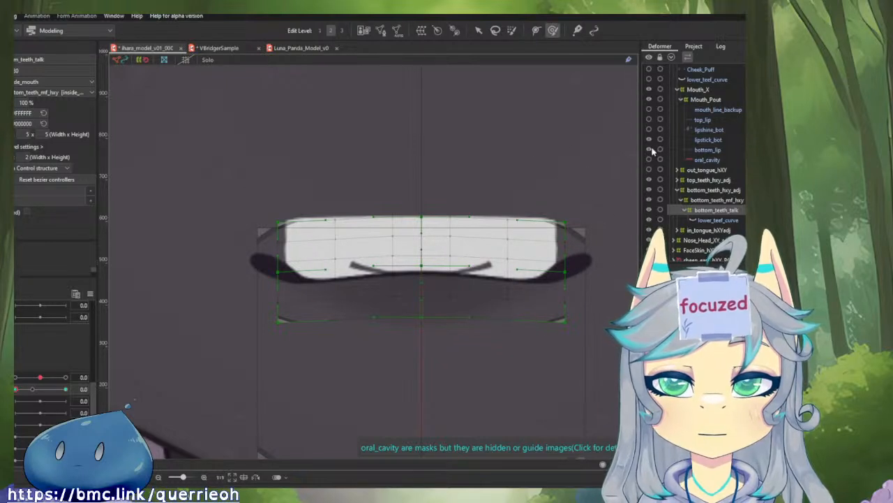
pyautogui.click(649, 149)
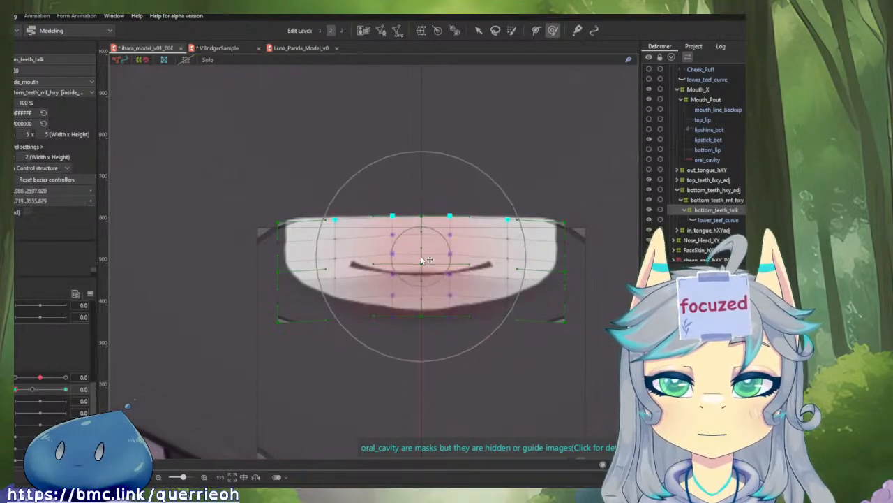
pyautogui.moveTo(422, 260)
pyautogui.mouseDown()
pyautogui.moveTo(423, 222)
pyautogui.moveTo(419, 230)
pyautogui.mouseUp()
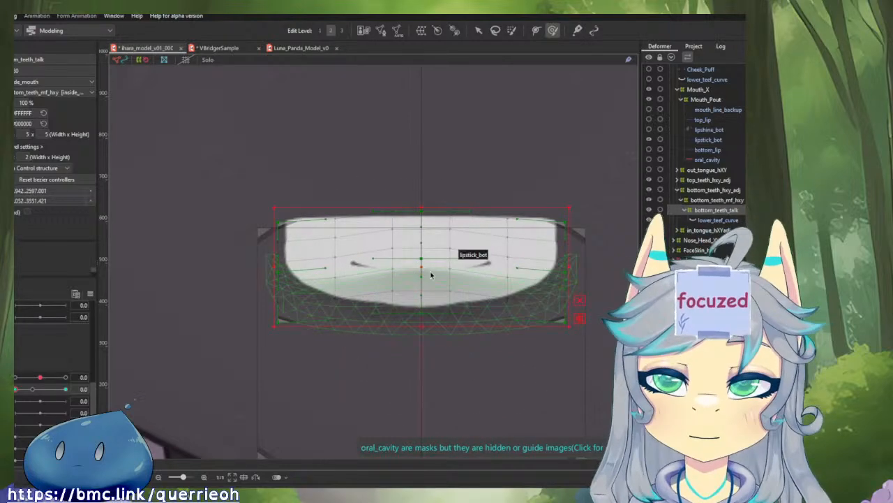
pyautogui.moveTo(430, 269); pyautogui.dragTo(430, 262)
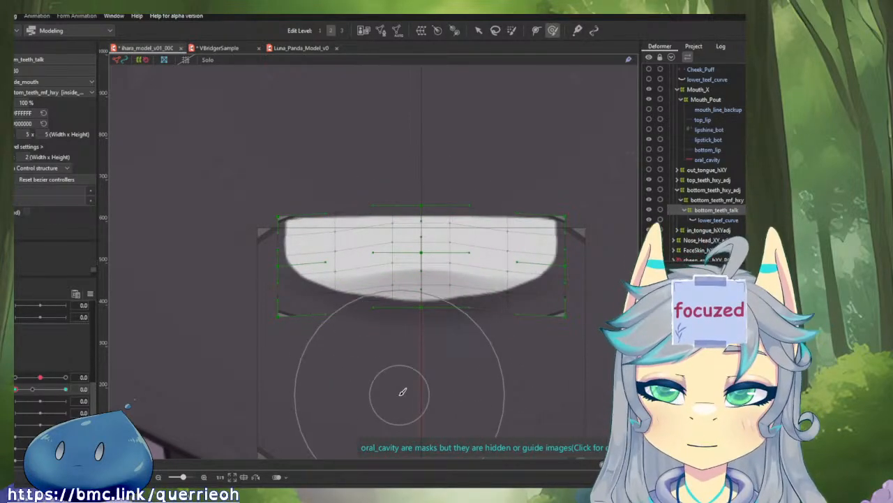
# - Preview the lower teeth across the mouth opening range and show bottom_lip and top_lip again
pyautogui.click(65, 389)
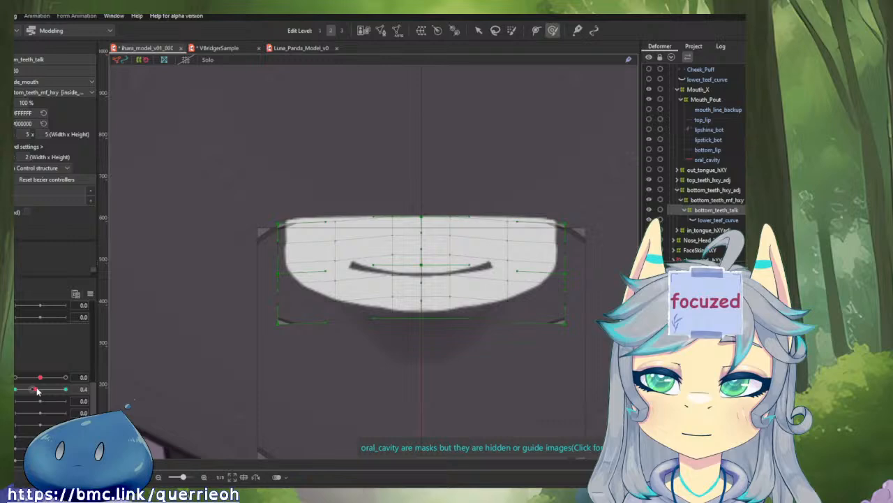
pyautogui.moveTo(73, 388); pyautogui.dragTo(15, 388)
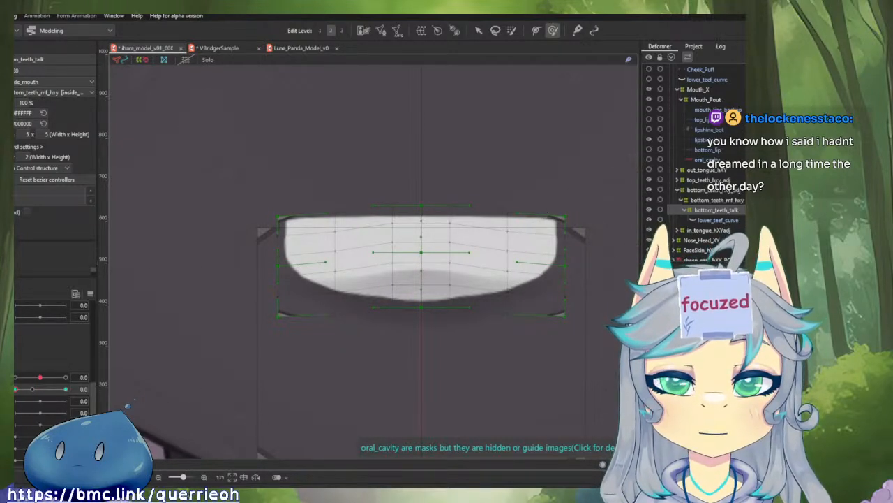
pyautogui.click(649, 150)
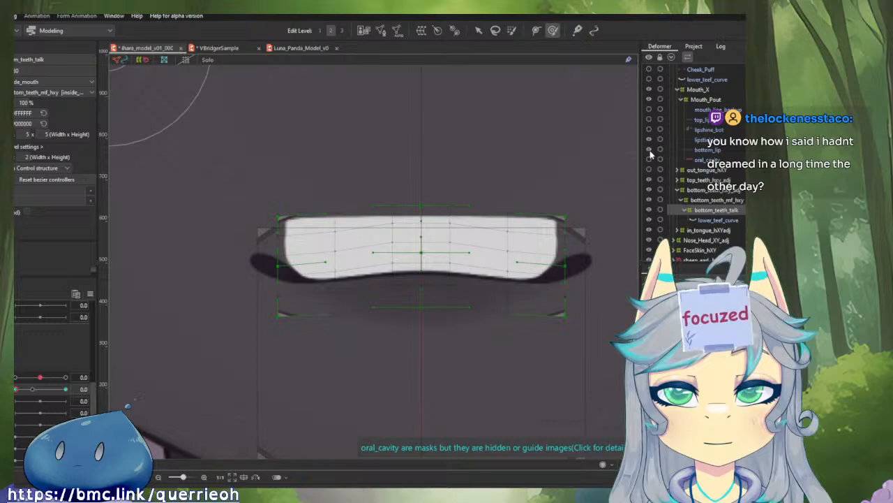
pyautogui.click(649, 130)
pyautogui.click(649, 120)
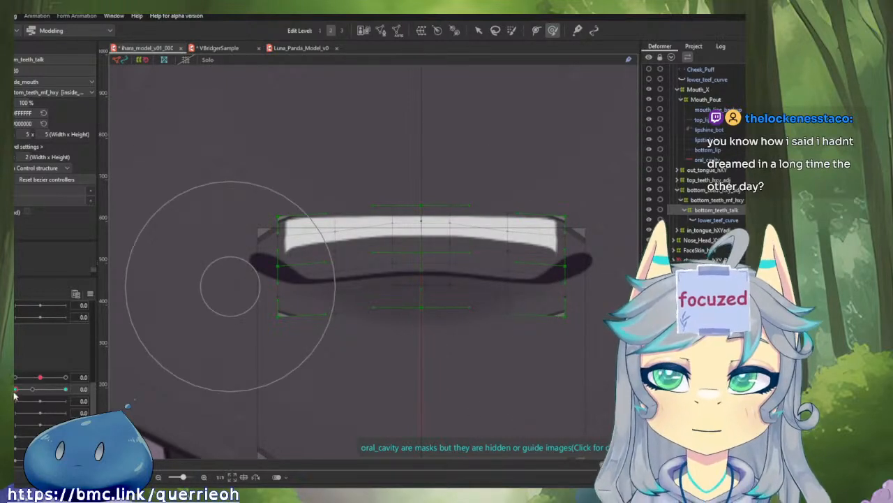
# - Move the bottom_teeth_talk deformer down to the lower lip at mouth form 0.0 and opening 1.0, and check the opening movement
pyautogui.moveTo(14, 396); pyautogui.dragTo(84, 395)
pyautogui.press('v')
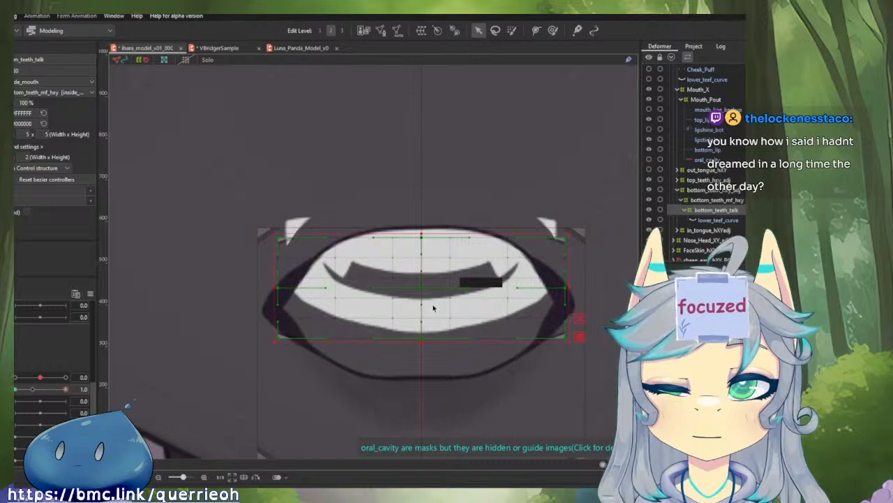
pyautogui.moveTo(433, 307); pyautogui.dragTo(432, 363)
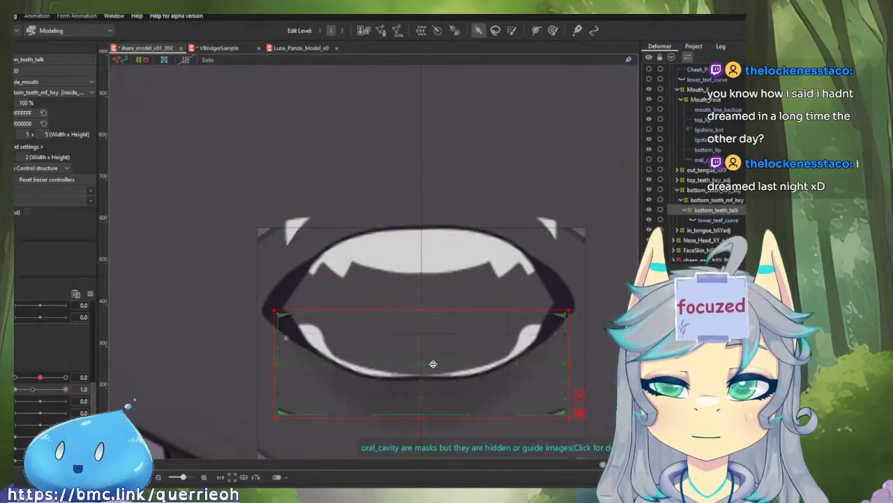
pyautogui.scroll(-3, 432, 360)
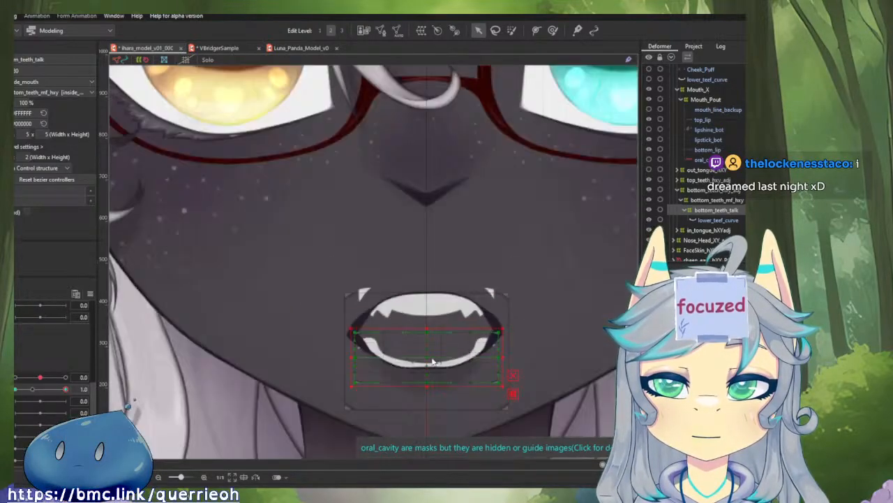
pyautogui.click(46, 388)
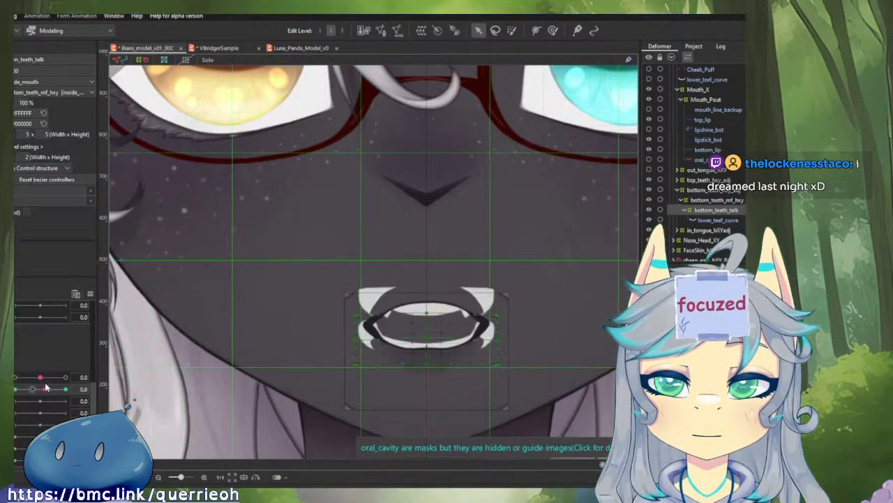
pyautogui.moveTo(46, 386); pyautogui.dragTo(74, 389)
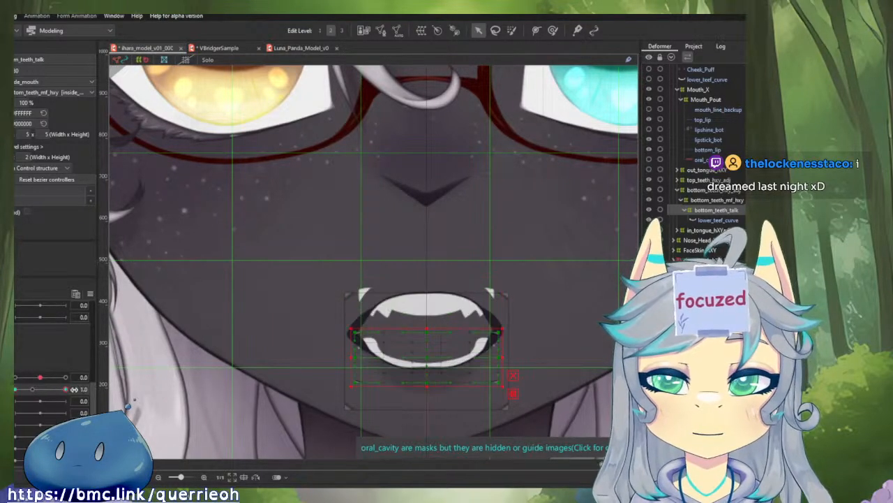
# - Set the mouth form to 1.0 and the opening to 0.3 to examine how the lower teeth fit the lip
pyautogui.moveTo(41, 377)
pyautogui.mouseDown()
pyautogui.moveTo(65, 377)
pyautogui.moveTo(19, 390)
pyautogui.moveTo(31, 389)
pyautogui.mouseUp()
pyautogui.click(32, 389)
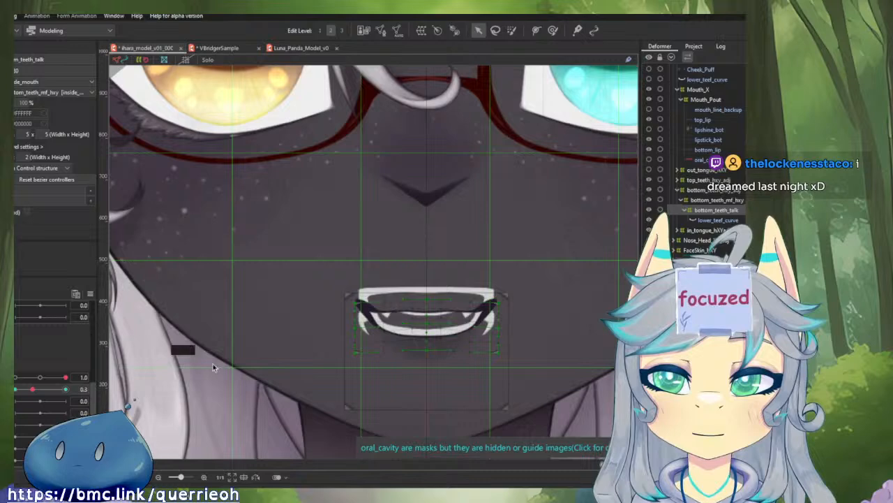
pyautogui.scroll(3, 391, 328)
pyautogui.scroll(-2, 405, 335)
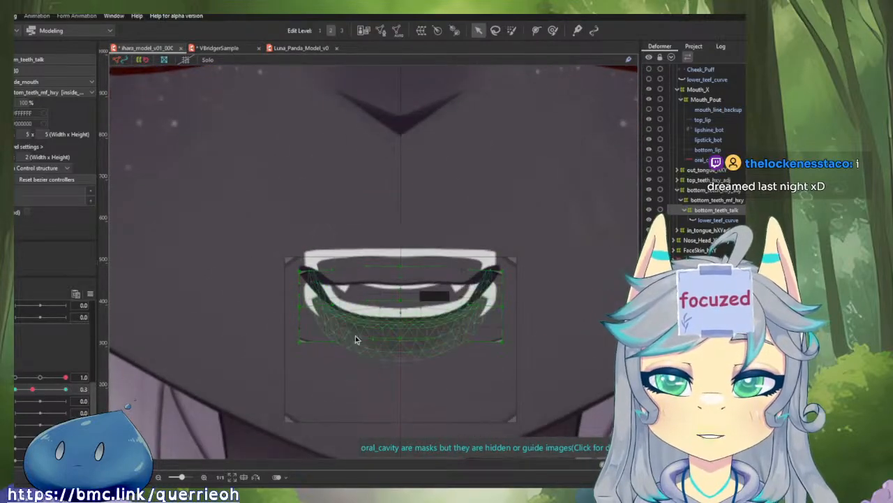
pyautogui.moveTo(32, 395)
pyautogui.mouseDown()
pyautogui.moveTo(15, 393)
pyautogui.moveTo(32, 393)
pyautogui.mouseUp()
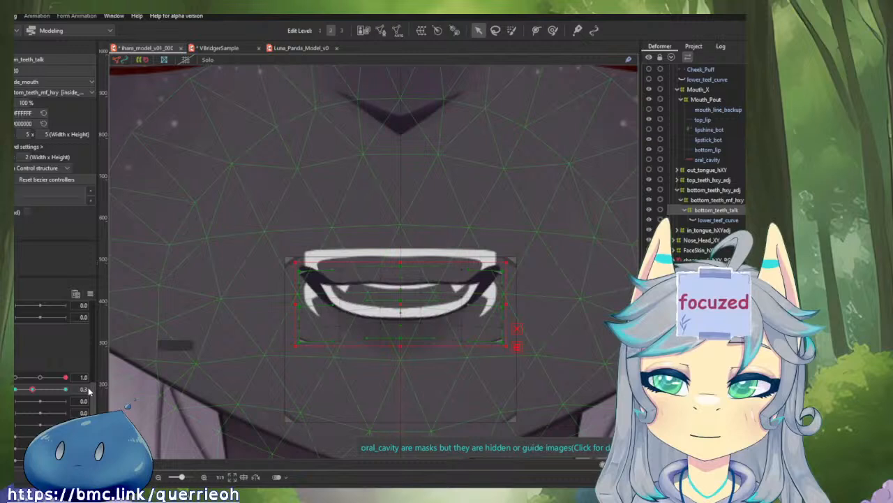
# - Try raising the bottom_teeth_talk deformer at openings 0.3 and 0.0 with mouth form 1.0, and undo the changes
pyautogui.moveTo(32, 389); pyautogui.dragTo(13, 394)
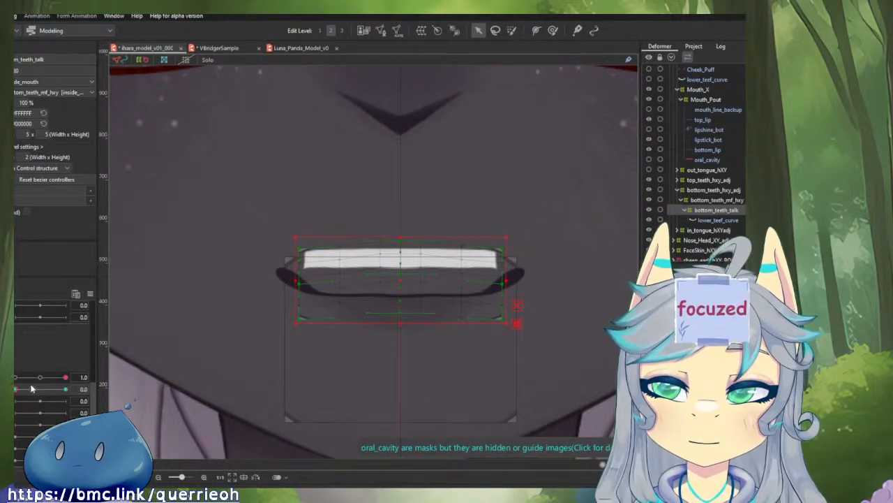
pyautogui.click(31, 390)
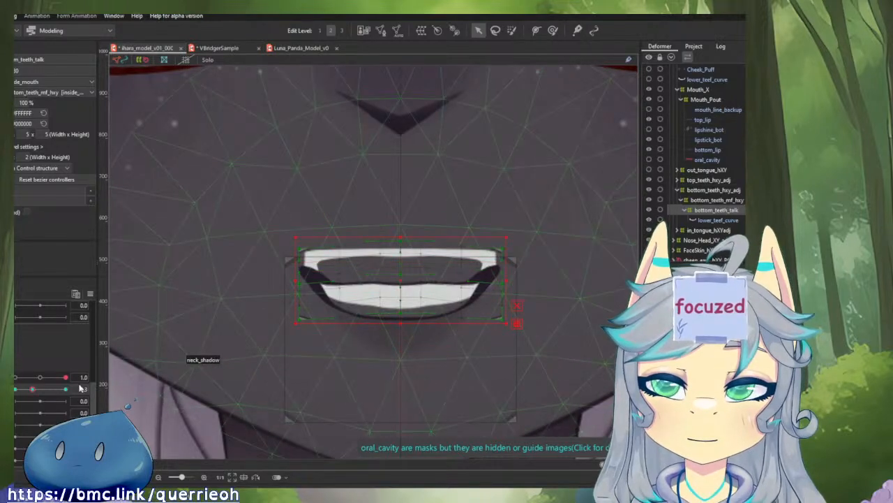
pyautogui.moveTo(31, 390)
pyautogui.mouseDown()
pyautogui.moveTo(16, 390)
pyautogui.moveTo(77, 398)
pyautogui.moveTo(16, 395)
pyautogui.mouseUp()
pyautogui.click(32, 390)
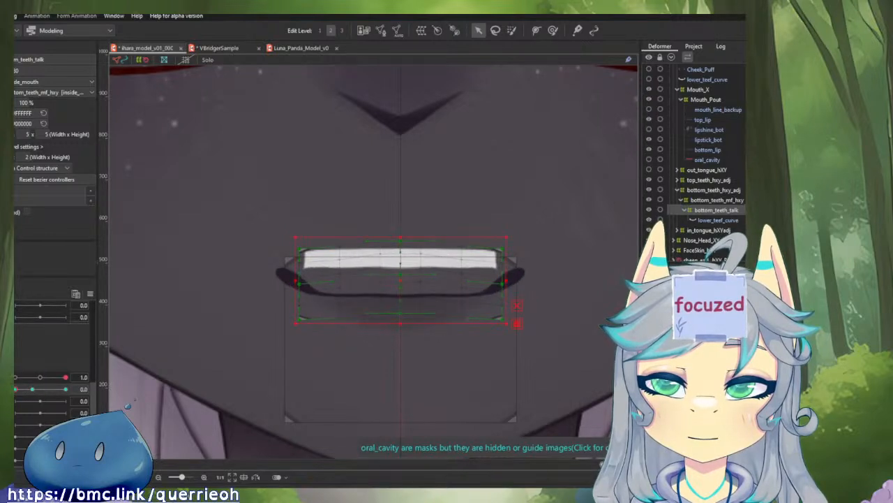
pyautogui.moveTo(389, 295); pyautogui.dragTo(399, 280)
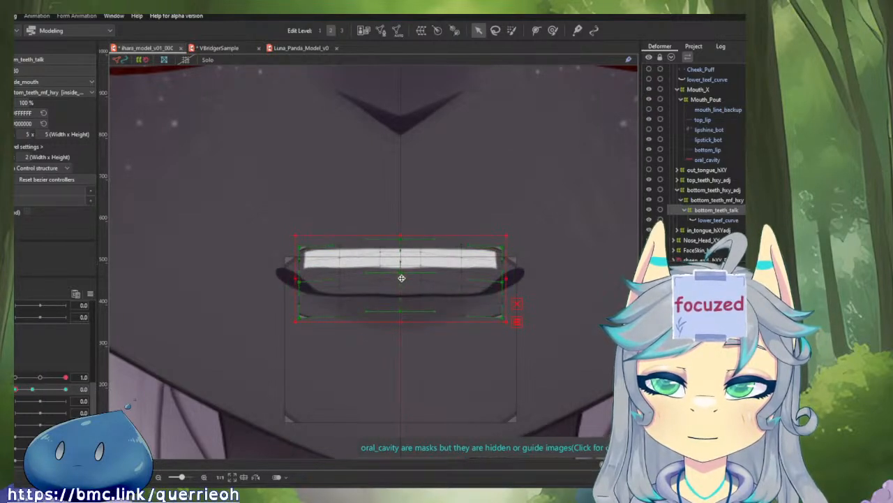
pyautogui.click(33, 390)
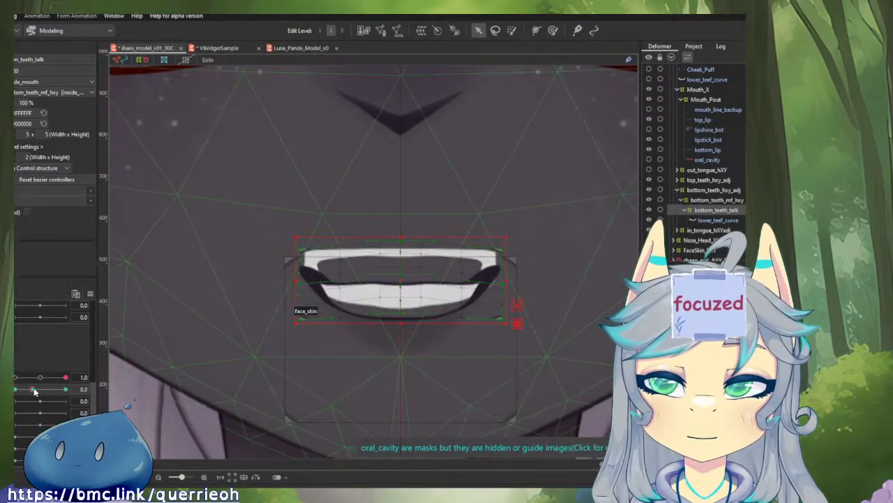
pyautogui.moveTo(34, 391)
pyautogui.mouseDown()
pyautogui.moveTo(69, 392)
pyautogui.moveTo(33, 391)
pyautogui.moveTo(40, 377)
pyautogui.moveTo(15, 377)
pyautogui.moveTo(77, 377)
pyautogui.moveTo(15, 390)
pyautogui.moveTo(32, 390)
pyautogui.mouseUp()
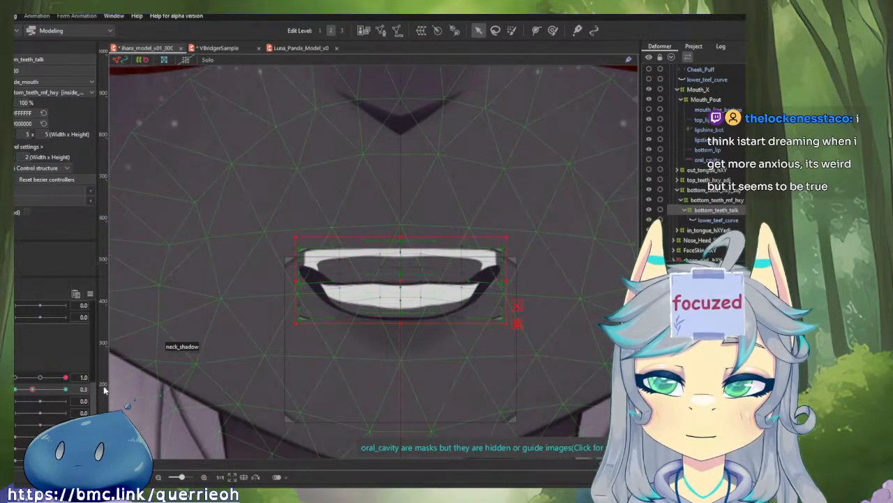
pyautogui.hotkey('ctrl', 'z')
# - Raise the bottom_teeth_talk deformer slightly at mouth form 1.0 and opening 0.0, and check it between closed and fully open
pyautogui.click(32, 391)
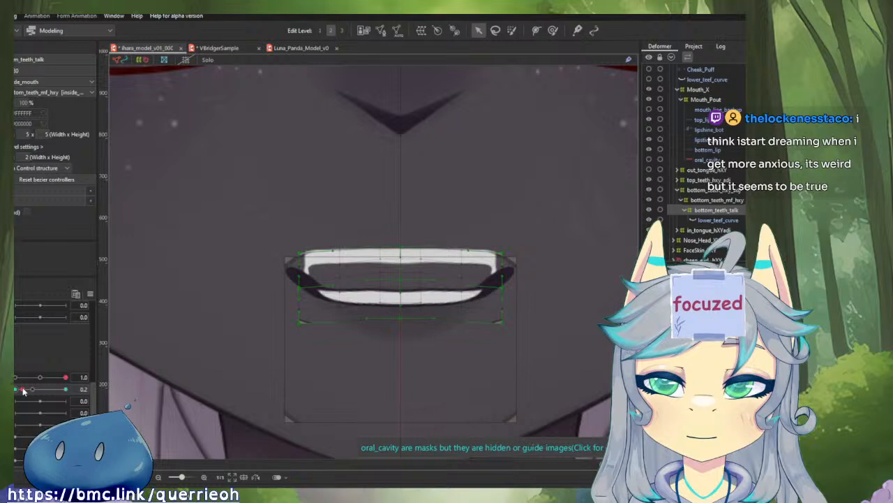
pyautogui.moveTo(399, 229); pyautogui.dragTo(399, 224)
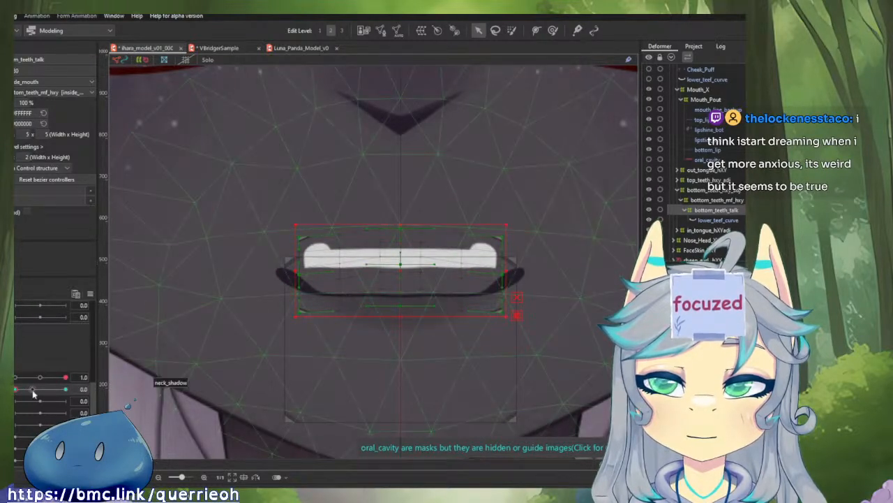
pyautogui.moveTo(15, 389); pyautogui.dragTo(66, 402)
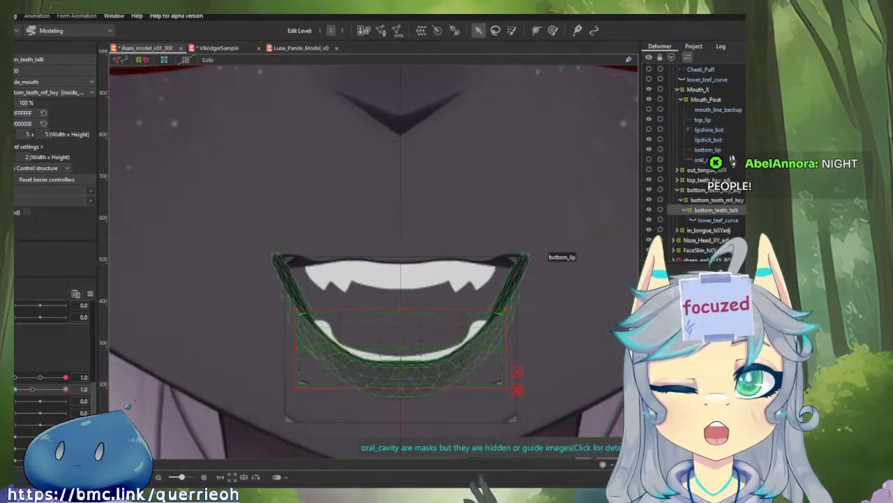
pyautogui.moveTo(66, 389); pyautogui.dragTo(15, 389)
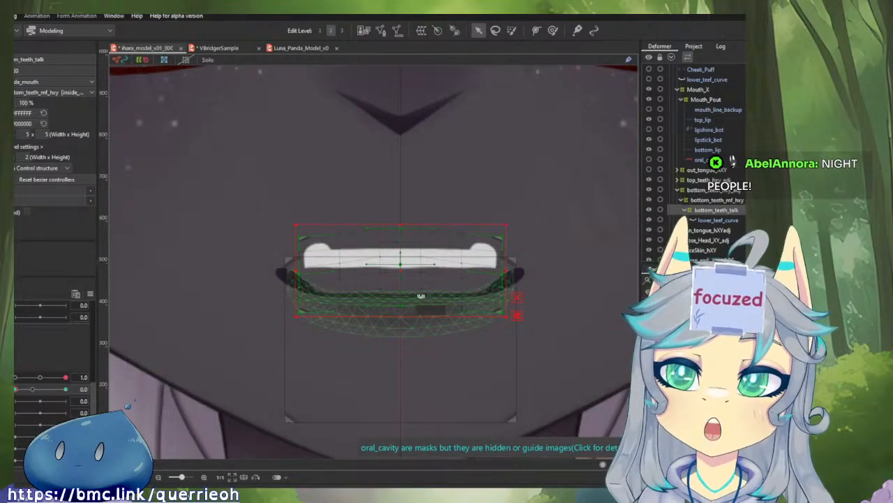
# - Raise the middle and upper centre control points of bottom_teeth_talk at mouth form 1.0 and opening 0.0
pyautogui.scroll(2, 405, 265)
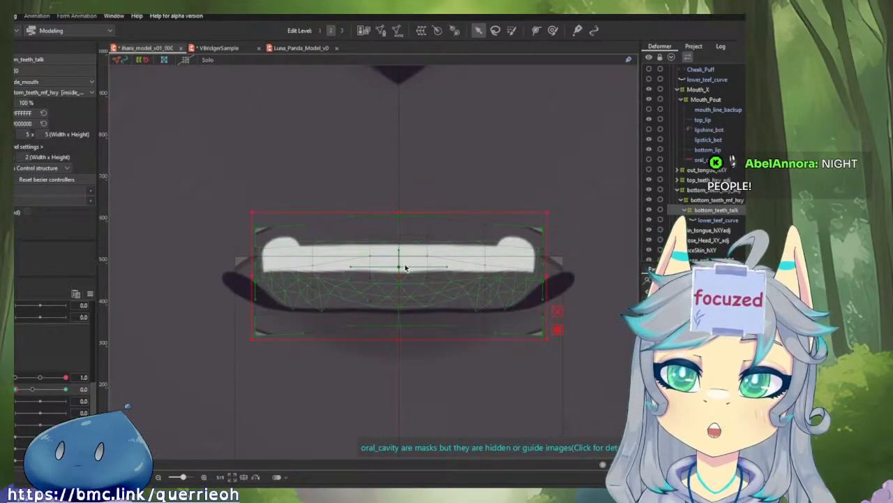
pyautogui.moveTo(399, 267); pyautogui.dragTo(400, 259)
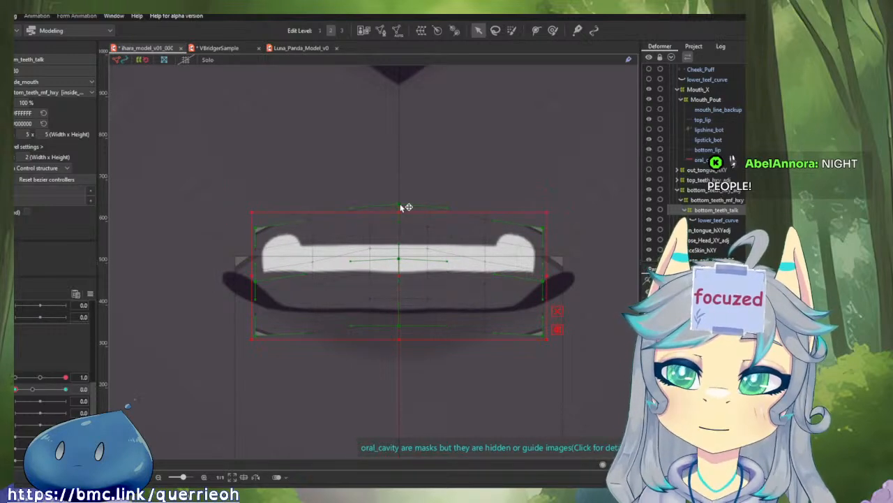
pyautogui.moveTo(401, 205); pyautogui.dragTo(400, 204)
# - Lower both outer columns of bottom_teeth_talk control points for the closed mouth, and check the teeth up to opening 0.3
pyautogui.moveTo(234, 195); pyautogui.dragTo(252, 281)
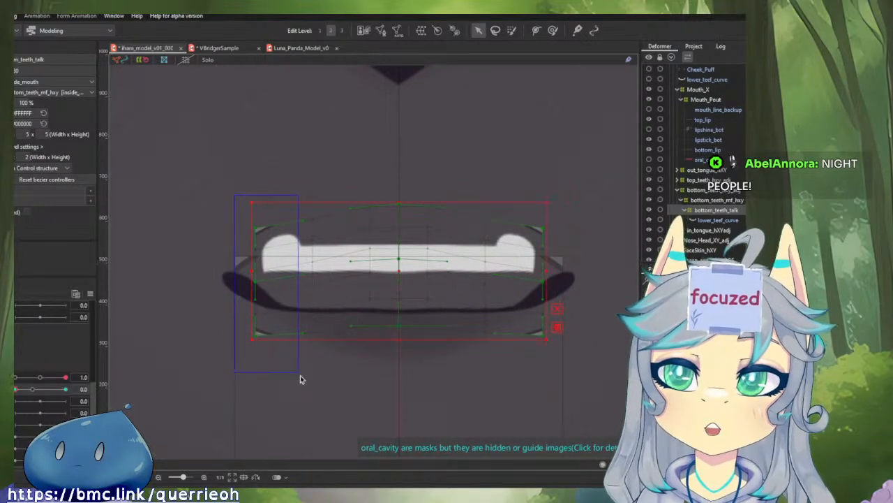
pyautogui.moveTo(300, 377); pyautogui.dragTo(301, 377)
pyautogui.moveTo(513, 211); pyautogui.dragTo(563, 353)
pyautogui.moveTo(404, 282); pyautogui.dragTo(407, 295)
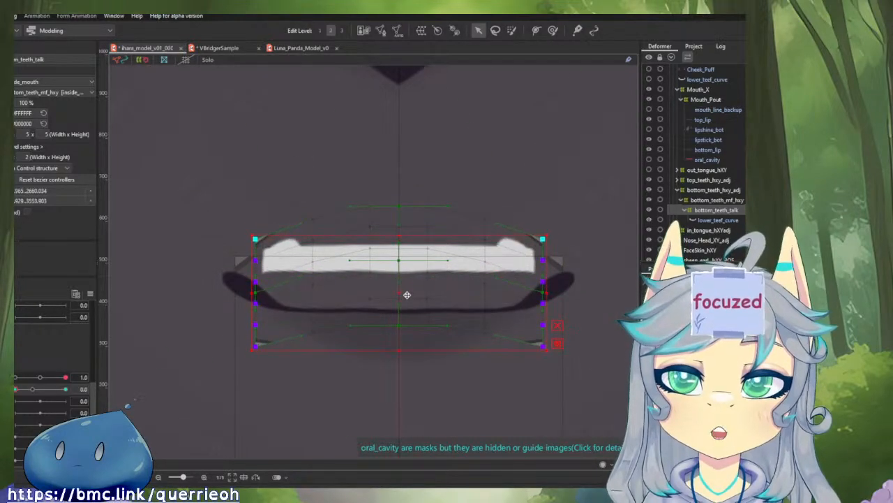
pyautogui.click(223, 412)
pyautogui.moveTo(16, 391)
pyautogui.mouseDown()
pyautogui.moveTo(68, 397)
pyautogui.moveTo(17, 398)
pyautogui.moveTo(67, 397)
pyautogui.moveTo(18, 397)
pyautogui.moveTo(66, 398)
pyautogui.moveTo(17, 397)
pyautogui.moveTo(60, 399)
pyautogui.moveTo(19, 395)
pyautogui.moveTo(29, 393)
pyautogui.mouseUp()
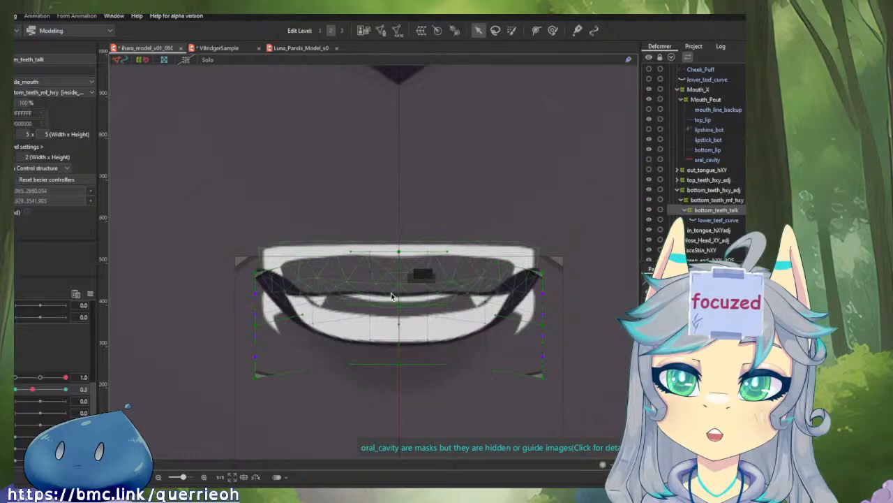
# - Nudge the central control points of bottom_teeth_talk further up at opening 0.0, and check the deformer in Solo view
pyautogui.click(403, 272)
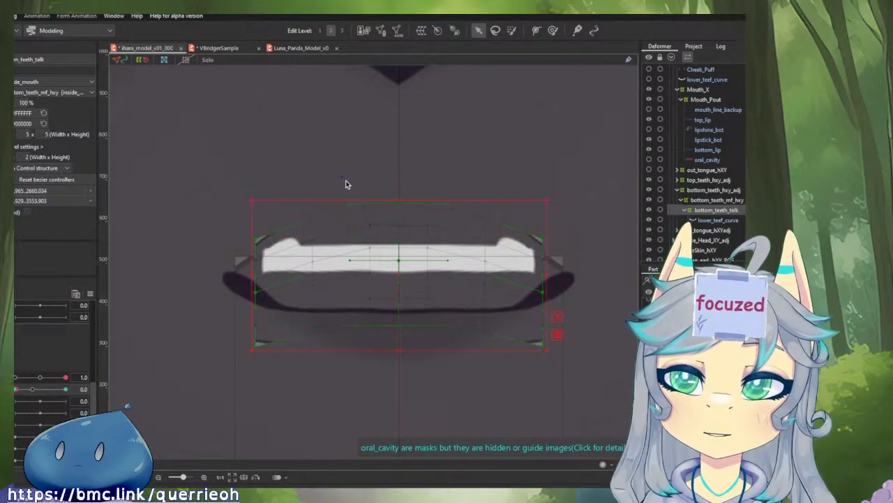
pyautogui.moveTo(346, 183); pyautogui.dragTo(391, 260)
pyautogui.click(608, 229)
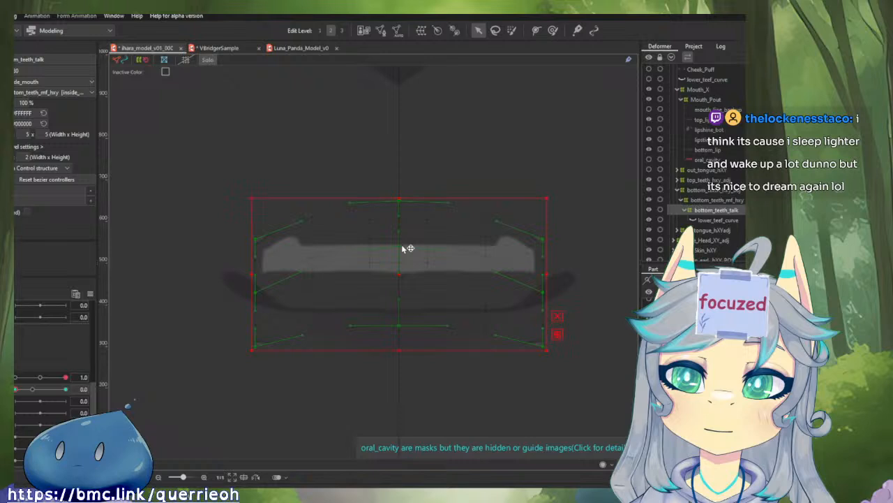
pyautogui.press('s')
# - Lower bottom_teeth_talk slightly at mouth form 1.0 and opening 1.0, and compare the teeth at mouth form -1.0
pyautogui.moveTo(14, 388)
pyautogui.mouseDown()
pyautogui.moveTo(75, 398)
pyautogui.moveTo(14, 377)
pyautogui.moveTo(76, 386)
pyautogui.moveTo(15, 377)
pyautogui.mouseUp()
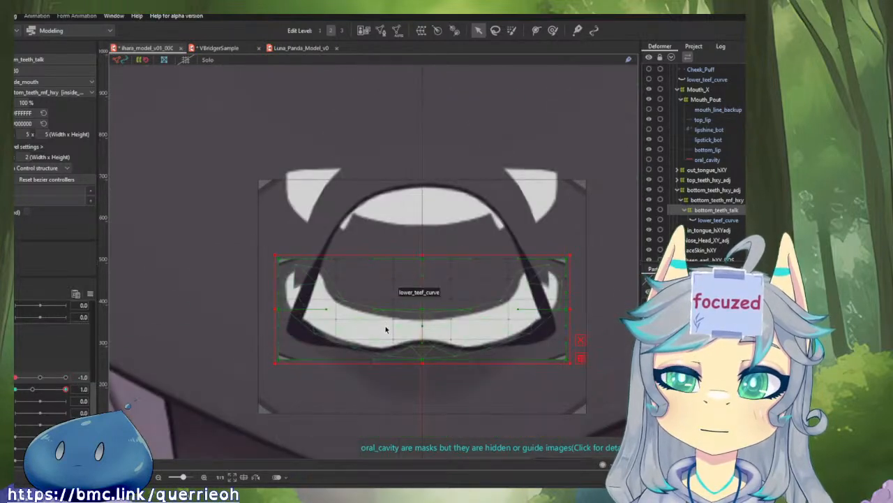
pyautogui.click(67, 378)
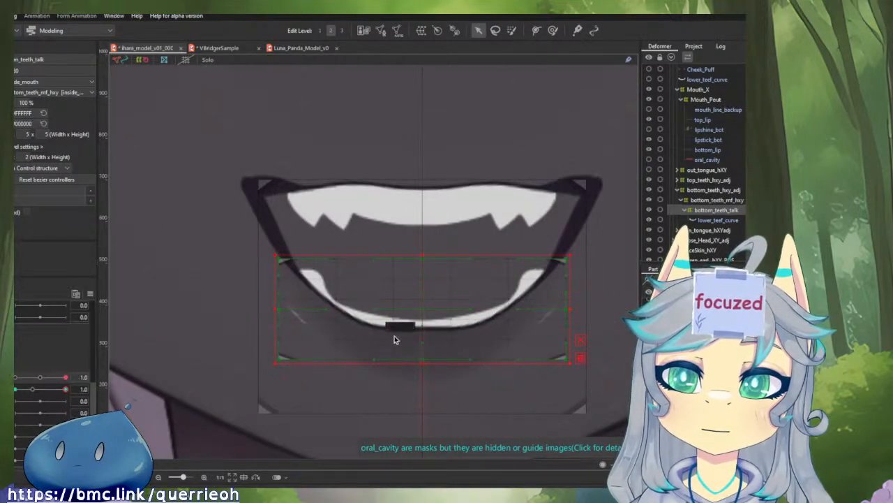
pyautogui.moveTo(421, 310); pyautogui.dragTo(421, 312)
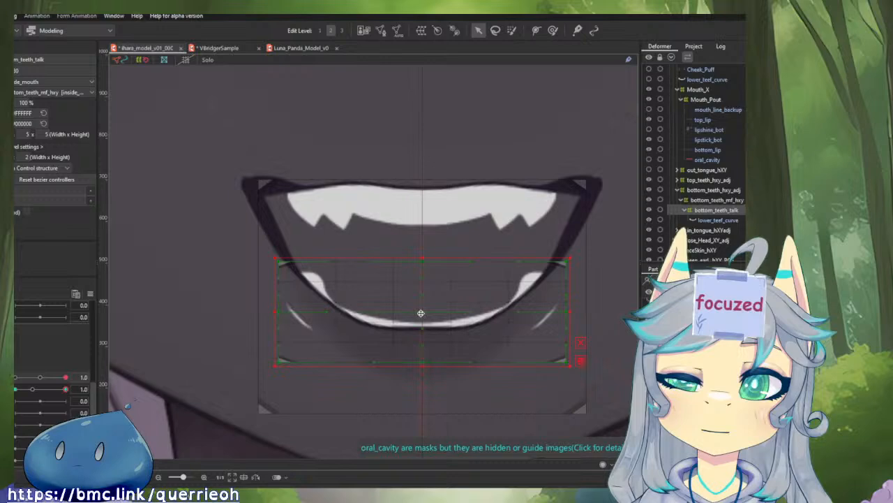
pyautogui.click(17, 377)
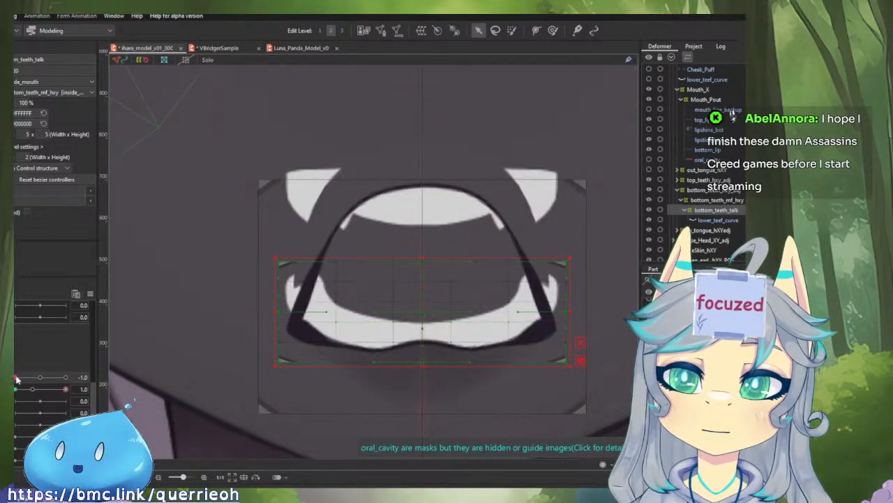
pyautogui.moveTo(439, 254); pyautogui.dragTo(421, 259)
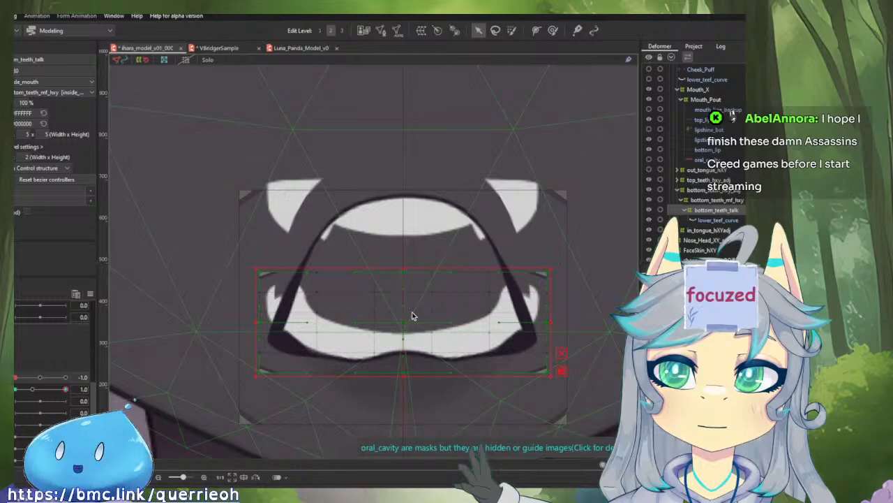
# - Nudge top_lip, lipstick_bot and bottom_lip up together at mouth form -1.0 and opening 1.0, and check the form transition
pyautogui.click(445, 170)
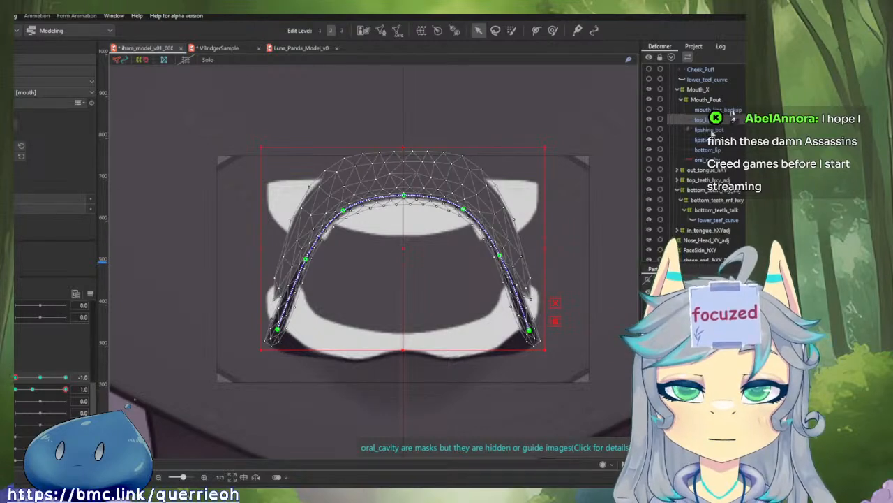
pyautogui.keyDown('ctrl'); pyautogui.click(717, 140); pyautogui.keyUp('ctrl')
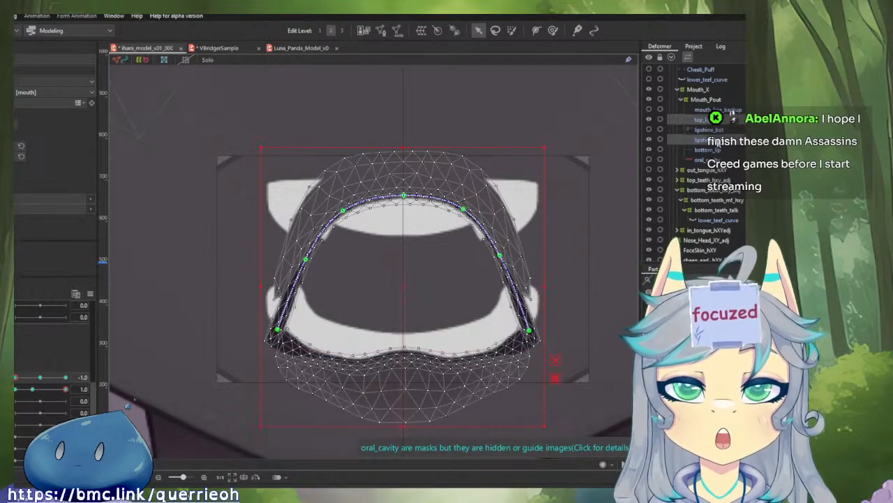
pyautogui.keyDown('ctrl'); pyautogui.click(718, 150); pyautogui.keyUp('ctrl')
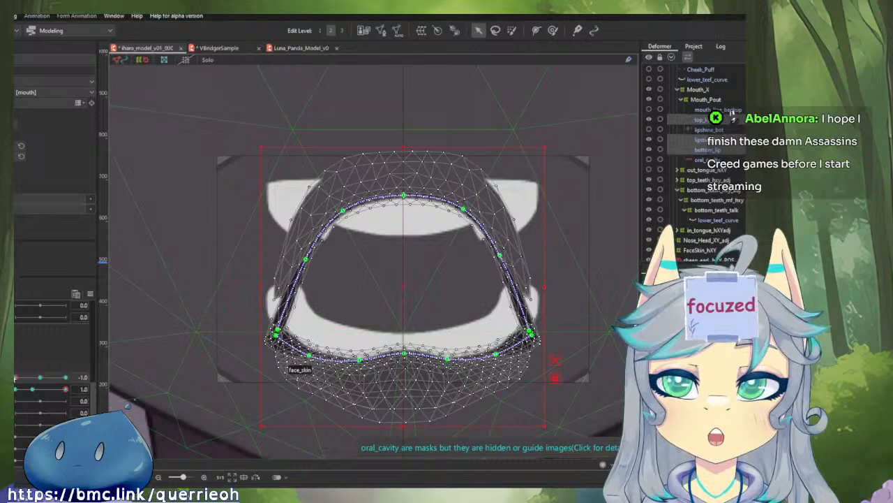
pyautogui.moveTo(15, 377)
pyautogui.mouseDown()
pyautogui.moveTo(75, 378)
pyautogui.moveTo(16, 377)
pyautogui.mouseUp()
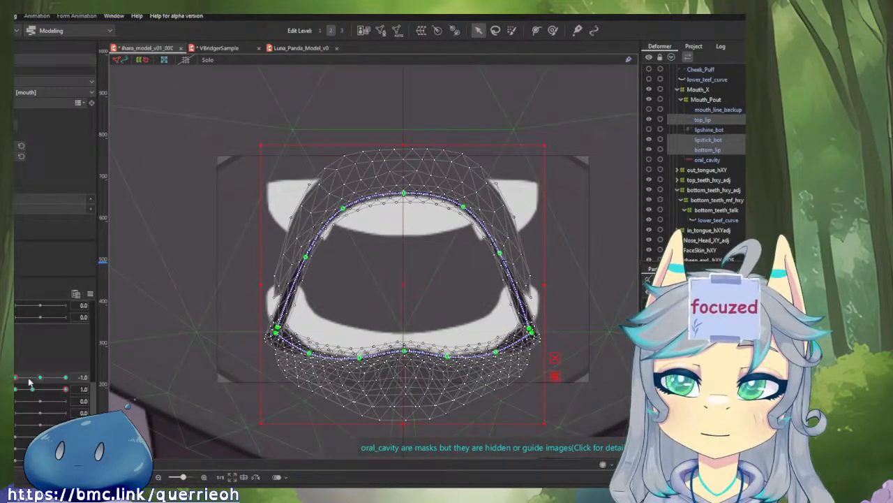
pyautogui.moveTo(29, 382)
pyautogui.mouseDown()
pyautogui.moveTo(15, 377)
pyautogui.moveTo(79, 376)
pyautogui.moveTo(15, 376)
pyautogui.moveTo(66, 377)
pyautogui.moveTo(16, 377)
pyautogui.moveTo(67, 377)
pyautogui.moveTo(16, 377)
pyautogui.moveTo(86, 387)
pyautogui.moveTo(32, 376)
pyautogui.moveTo(75, 379)
pyautogui.moveTo(16, 379)
pyautogui.mouseUp()
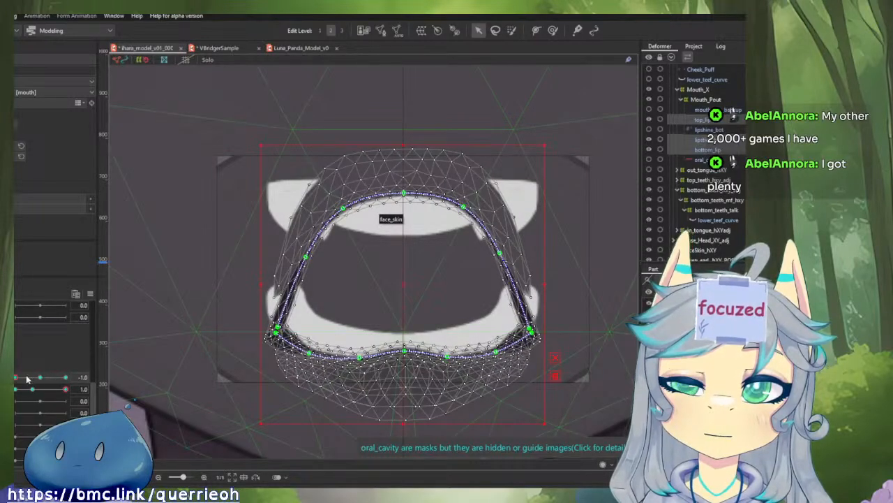
pyautogui.moveTo(26, 378)
pyautogui.mouseDown()
pyautogui.moveTo(70, 377)
pyautogui.moveTo(15, 378)
pyautogui.mouseUp()
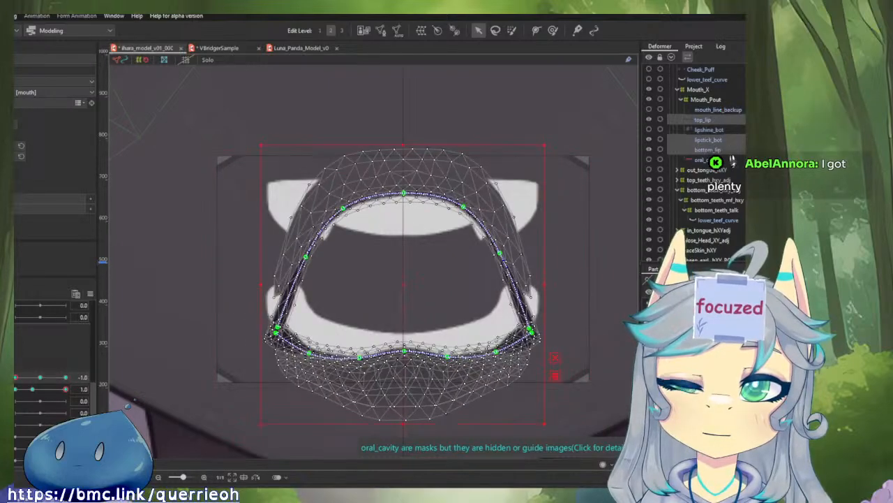
# - Examine the lip shapes at mouth form -1.0 across openings 0.3, 1.0 and 0.0, combining the form and opening parameters
pyautogui.click(36, 388)
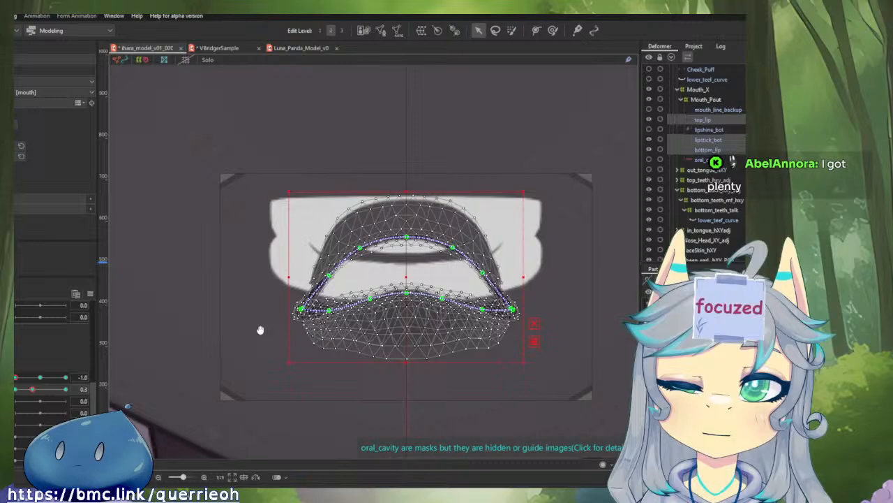
pyautogui.scroll(-2, 260, 329)
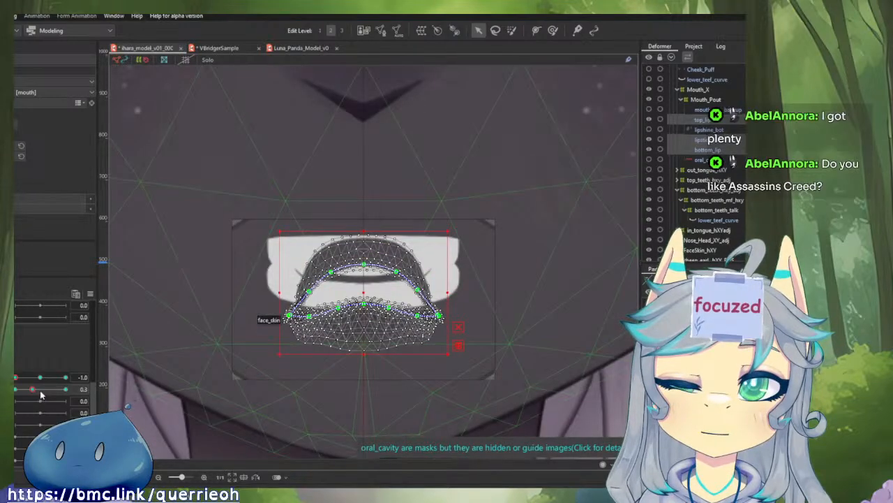
pyautogui.moveTo(34, 390); pyautogui.dragTo(84, 394)
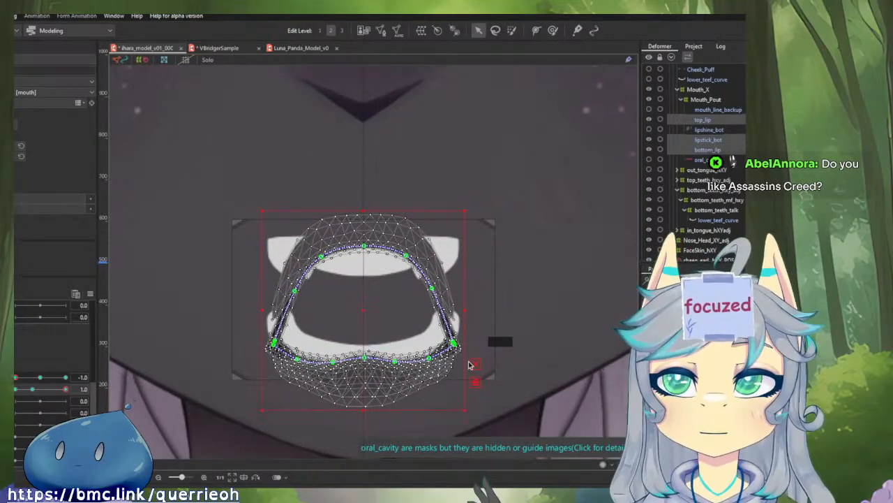
pyautogui.scroll(1, 465, 277)
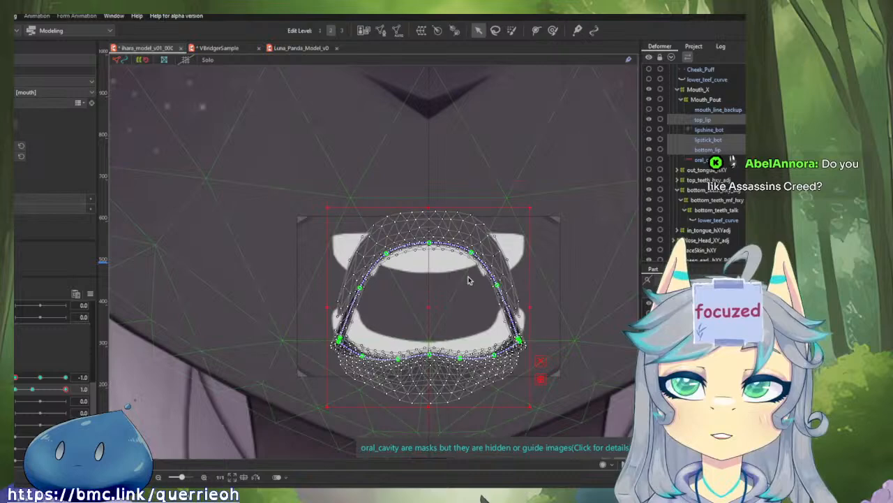
pyautogui.scroll(1, 471, 287)
pyautogui.scroll(-1, 458, 268)
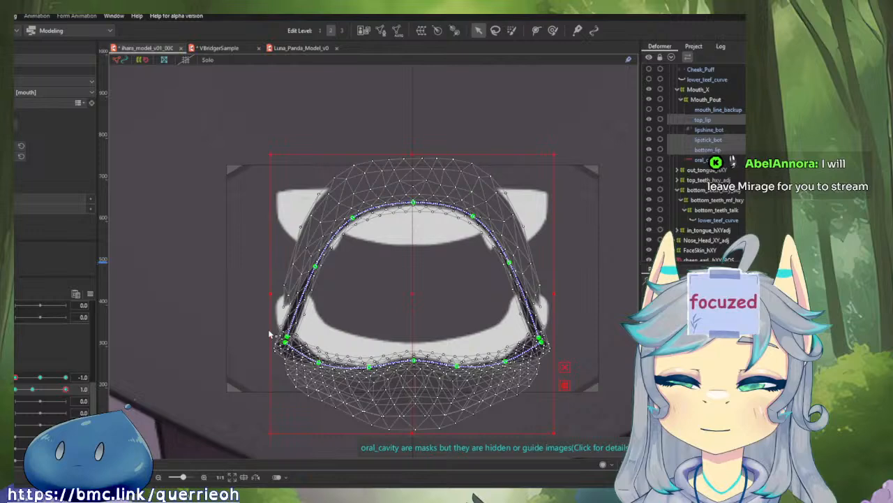
pyautogui.moveTo(21, 380)
pyautogui.mouseDown()
pyautogui.moveTo(70, 382)
pyautogui.moveTo(18, 381)
pyautogui.moveTo(70, 383)
pyautogui.moveTo(20, 382)
pyautogui.moveTo(75, 386)
pyautogui.moveTo(20, 383)
pyautogui.moveTo(82, 398)
pyautogui.moveTo(31, 391)
pyautogui.moveTo(68, 388)
pyautogui.moveTo(21, 388)
pyautogui.moveTo(41, 429)
pyautogui.moveTo(20, 354)
pyautogui.moveTo(15, 406)
pyautogui.mouseUp()
pyautogui.click(11, 383)
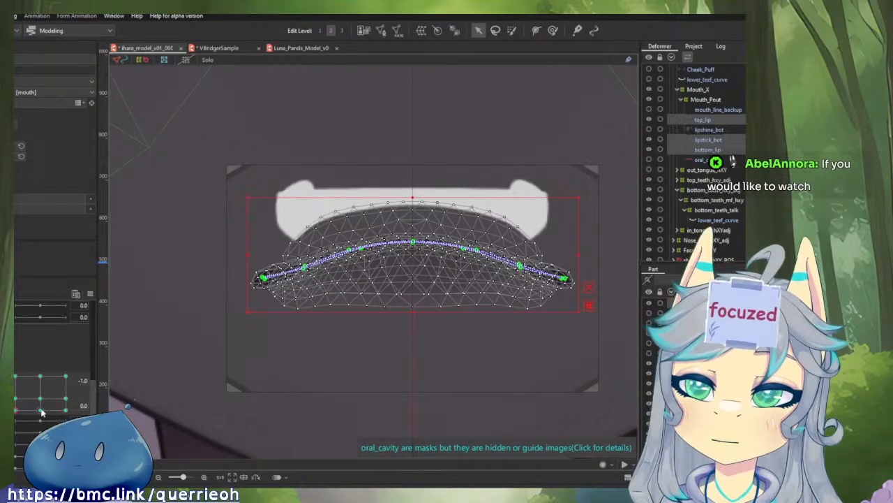
# - Reshape the central control points of bottom_teeth_talk and raise the deformer at mouth form 1.0 and opening 0.3, and check the opening movement
pyautogui.click(716, 209)
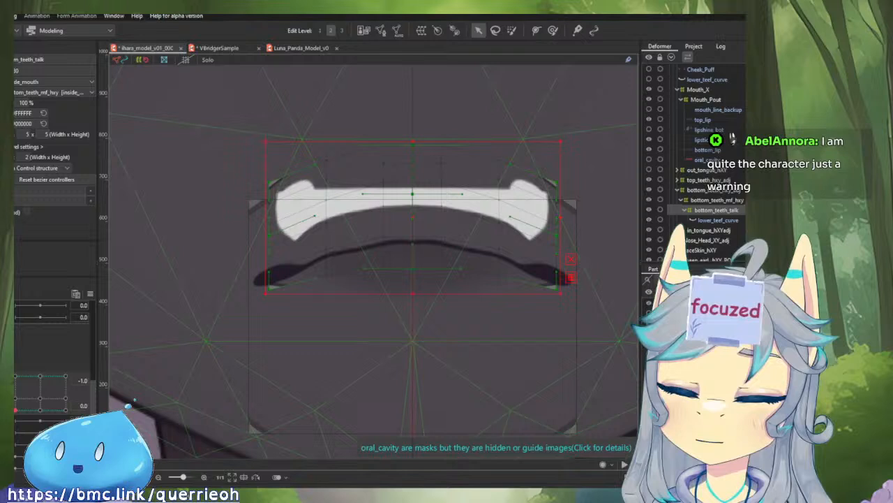
pyautogui.click(32, 389)
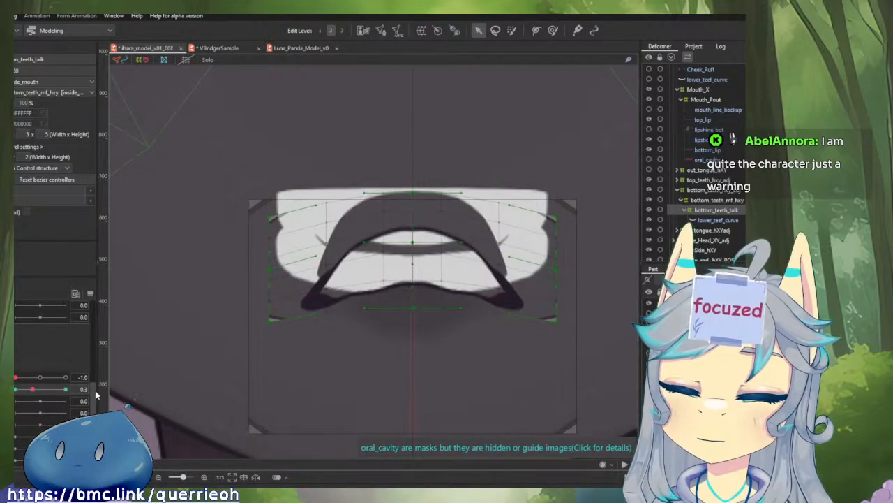
pyautogui.click(41, 378)
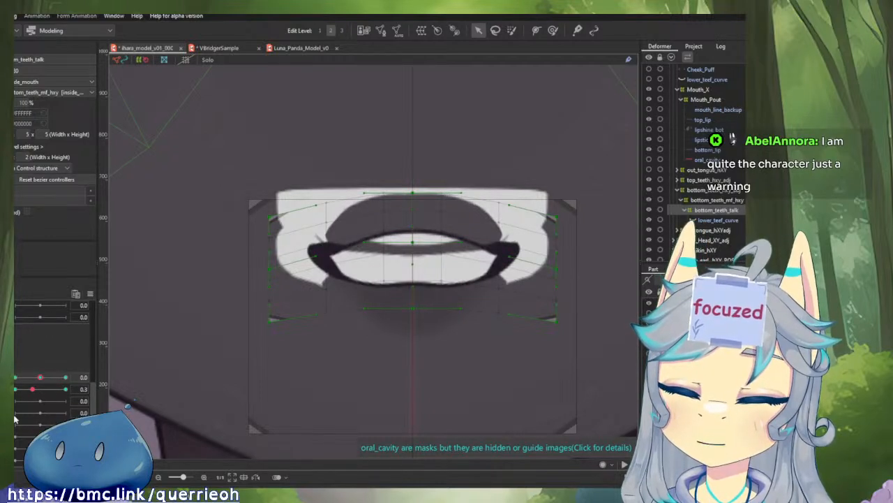
pyautogui.click(66, 378)
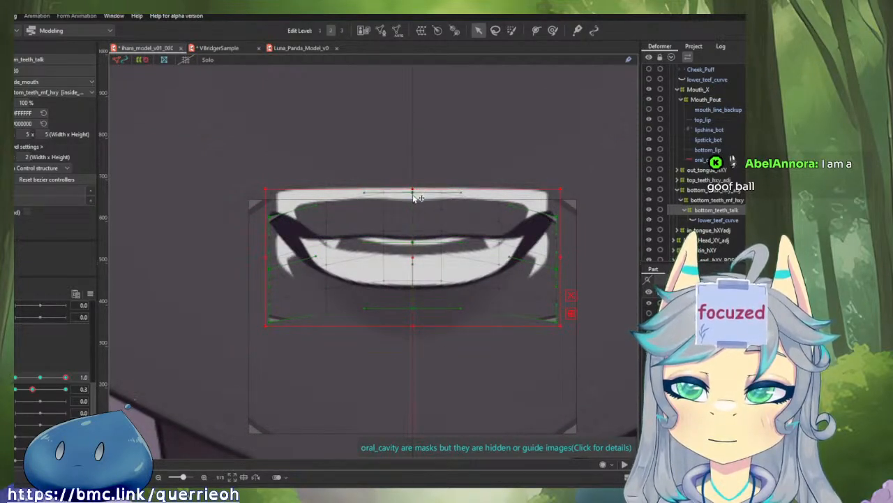
pyautogui.moveTo(413, 195); pyautogui.dragTo(414, 197)
pyautogui.moveTo(413, 242); pyautogui.dragTo(413, 210)
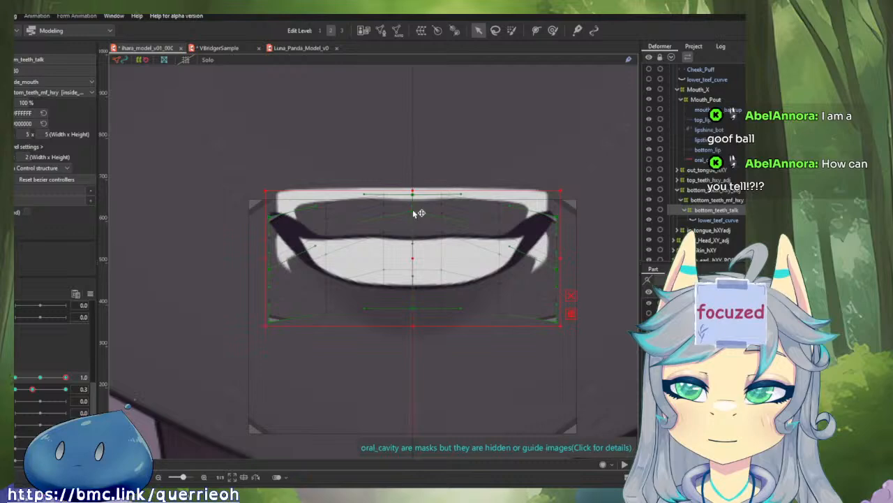
pyautogui.moveTo(415, 257); pyautogui.dragTo(416, 252)
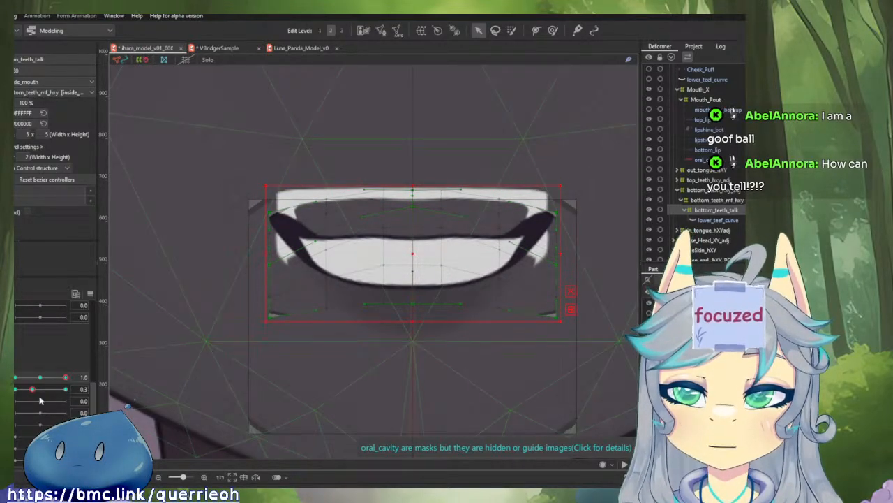
pyautogui.moveTo(33, 389)
pyautogui.mouseDown()
pyautogui.moveTo(28, 397)
pyautogui.moveTo(55, 400)
pyautogui.moveTo(39, 392)
pyautogui.mouseUp()
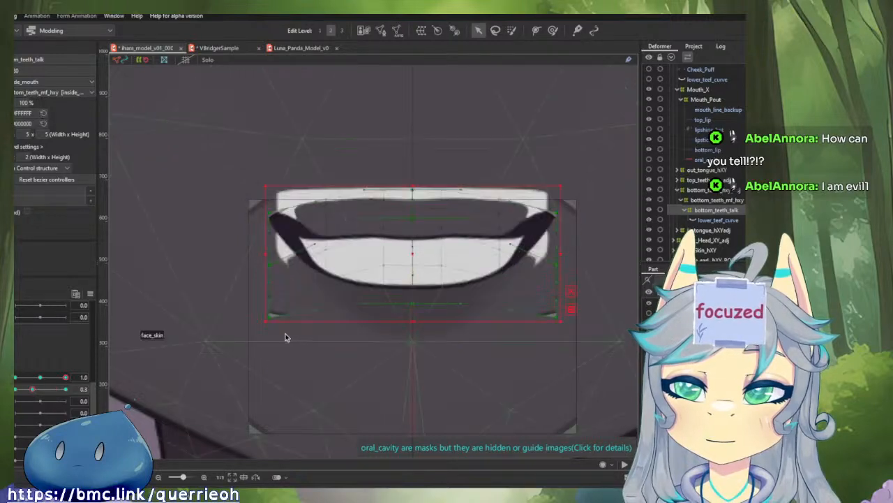
# - Raise the centre of top_lip, lipstick_bot and bottom_lip slightly with the deform brush at mouth form 1.0 and opening 0.3, including the bottom edge
pyautogui.click(339, 302)
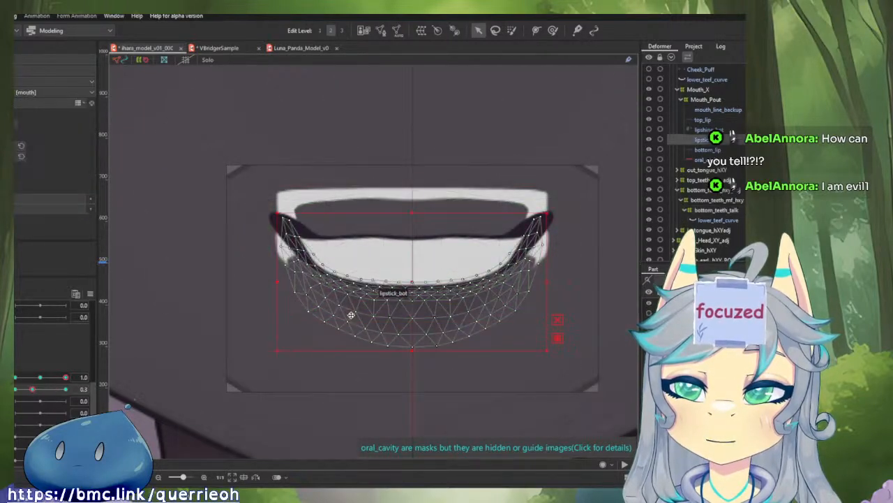
pyautogui.click(713, 150)
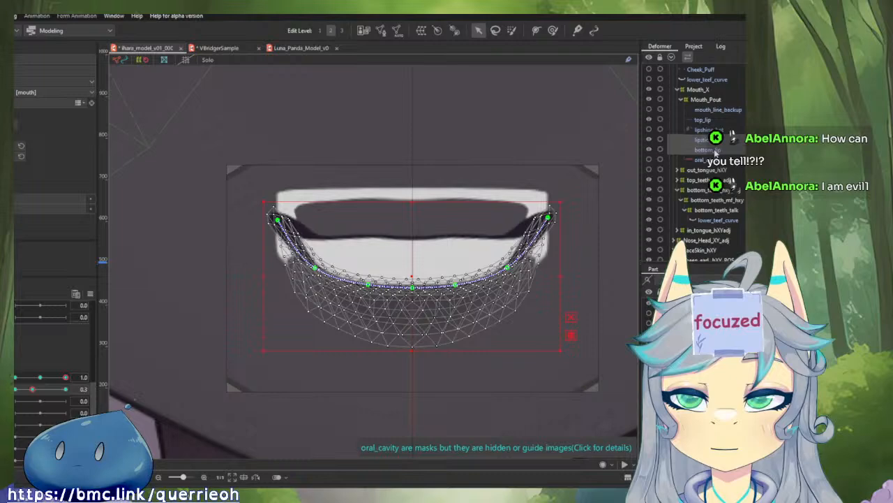
pyautogui.keyDown('shift'); pyautogui.click(705, 121); pyautogui.keyUp('shift')
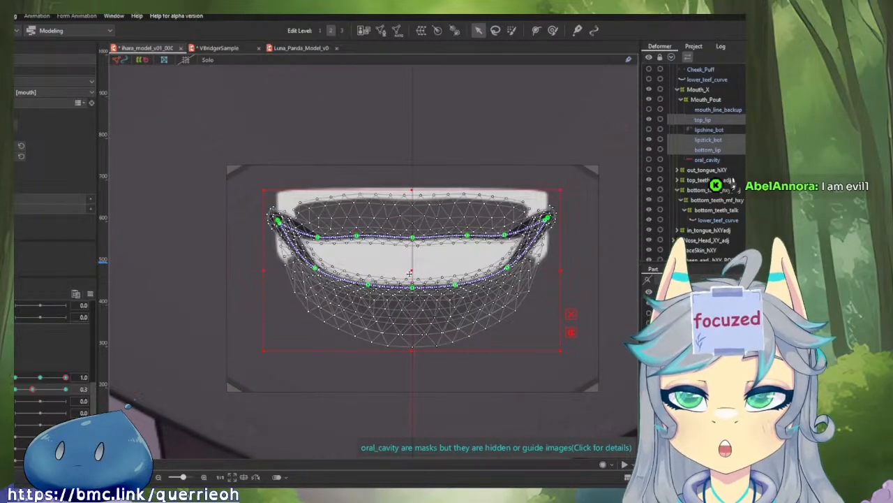
pyautogui.moveTo(66, 378)
pyautogui.mouseDown()
pyautogui.moveTo(47, 381)
pyautogui.moveTo(66, 377)
pyautogui.mouseUp()
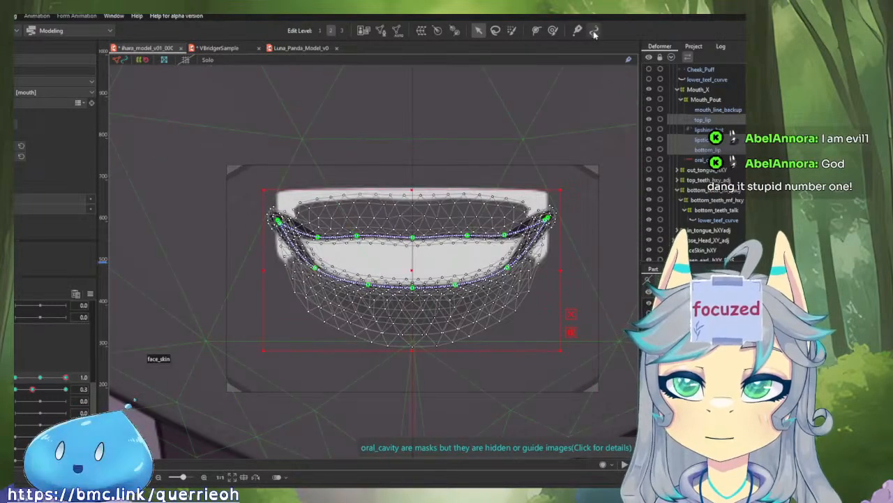
pyautogui.click(552, 30)
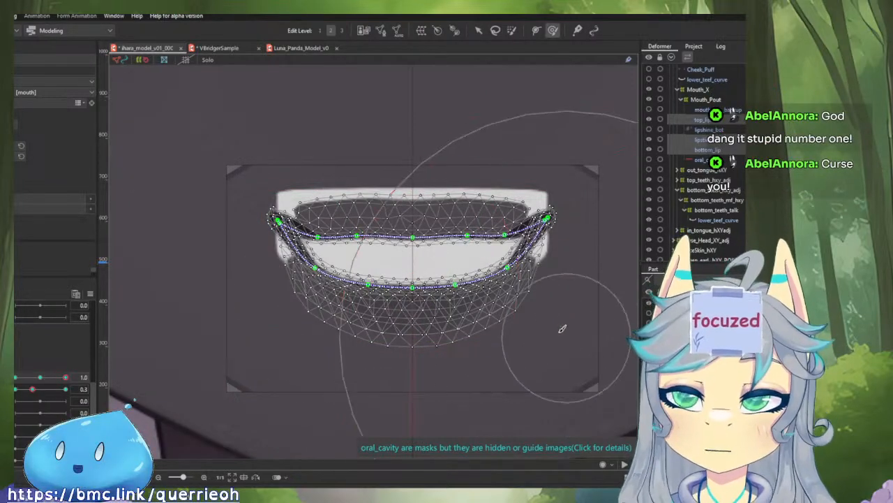
pyautogui.click(418, 264)
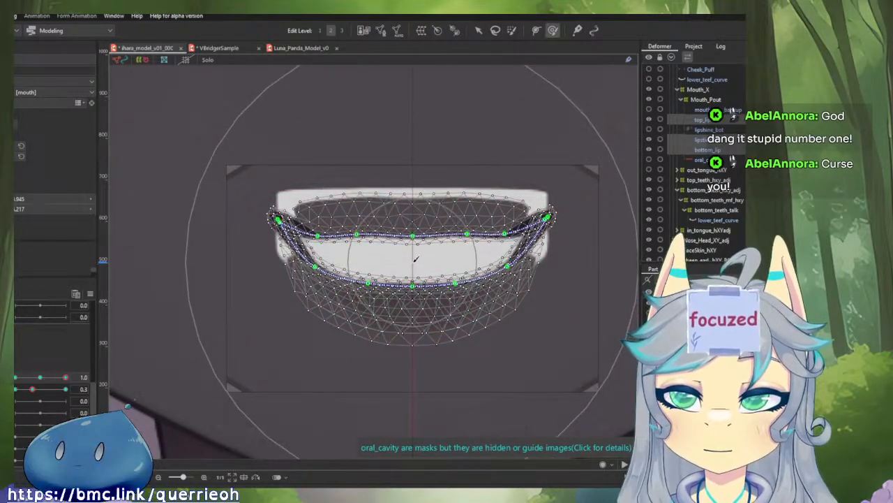
pyautogui.moveTo(423, 279)
pyautogui.mouseDown()
pyautogui.moveTo(381, 275)
pyautogui.moveTo(415, 262)
pyautogui.moveTo(414, 250)
pyautogui.mouseUp()
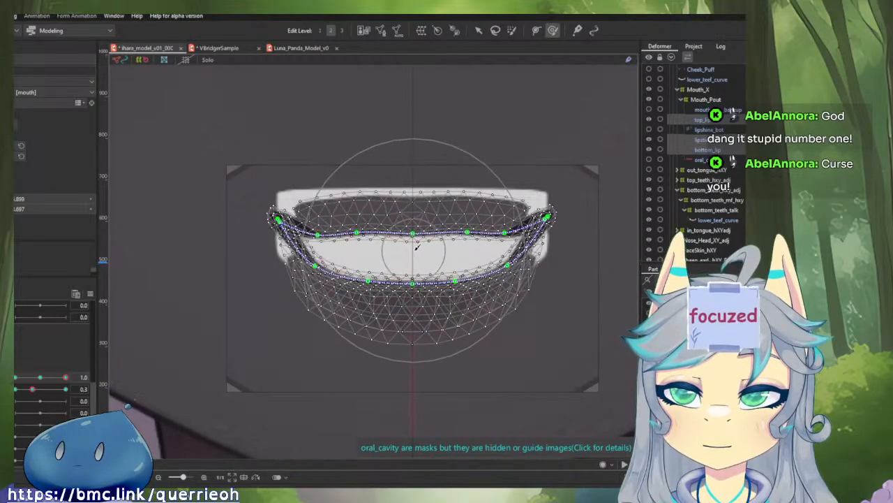
pyautogui.moveTo(34, 388)
pyautogui.mouseDown()
pyautogui.moveTo(47, 389)
pyautogui.moveTo(32, 389)
pyautogui.mouseUp()
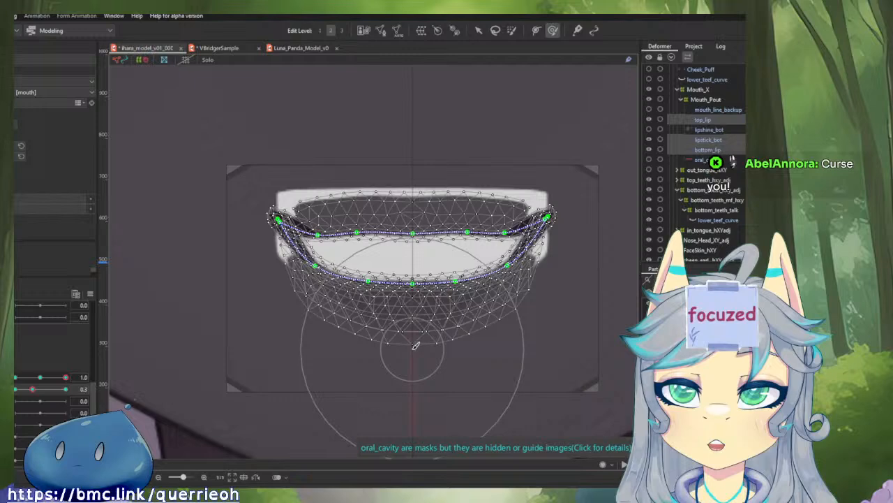
pyautogui.moveTo(412, 344); pyautogui.dragTo(413, 341)
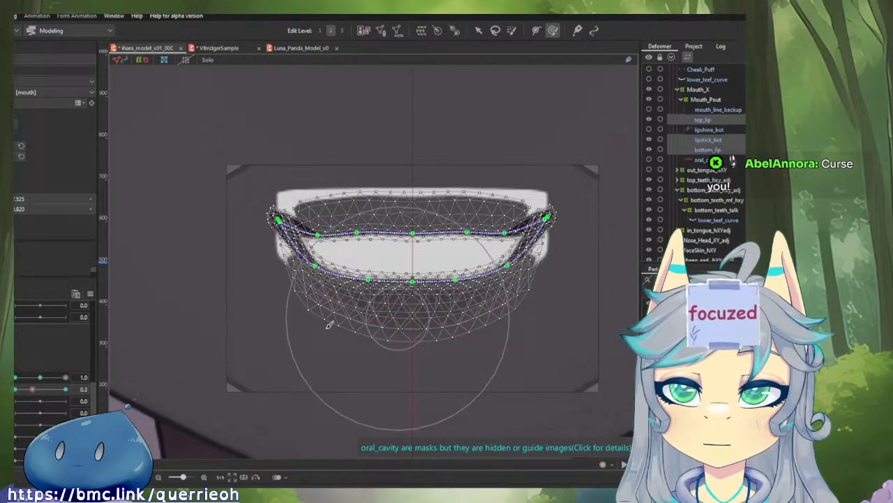
# - Lower the middle of the top and bottom lip curves with the deform brush at mouth form 1.0, opening 0.3
pyautogui.moveTo(30, 388); pyautogui.dragTo(80, 386)
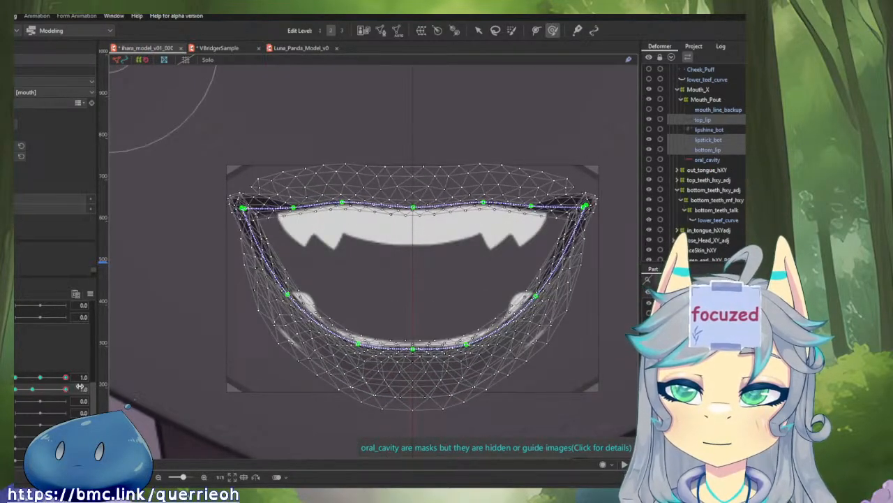
pyautogui.click(41, 390)
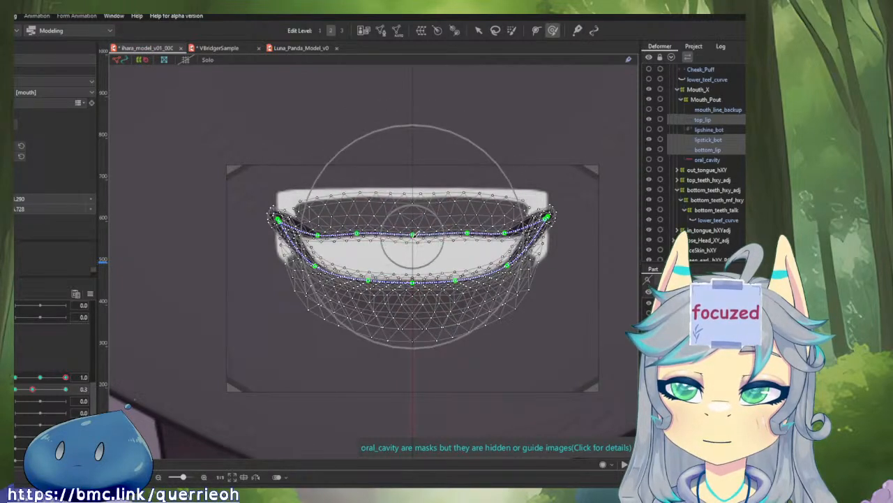
pyautogui.moveTo(414, 236); pyautogui.dragTo(419, 267)
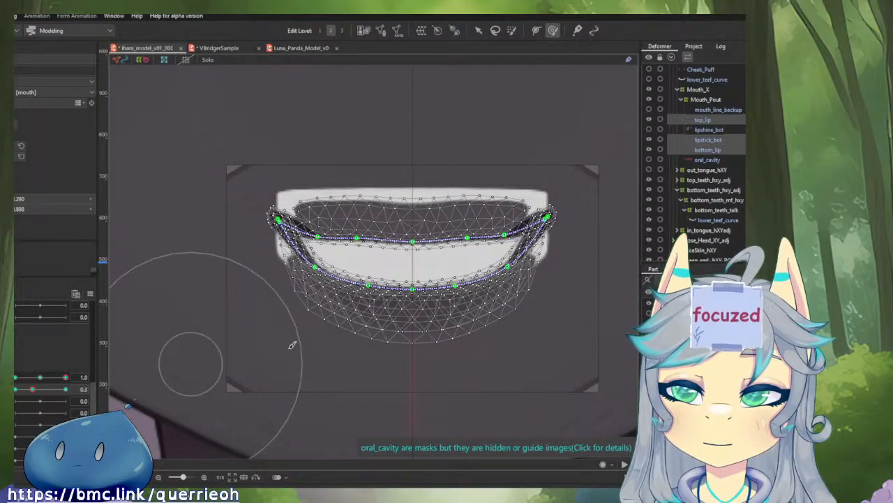
# - Pull the upper middle of the bottom_teeth_talk warp deformer slightly down at mouth form 1.0, opening 0.3
pyautogui.click(717, 210)
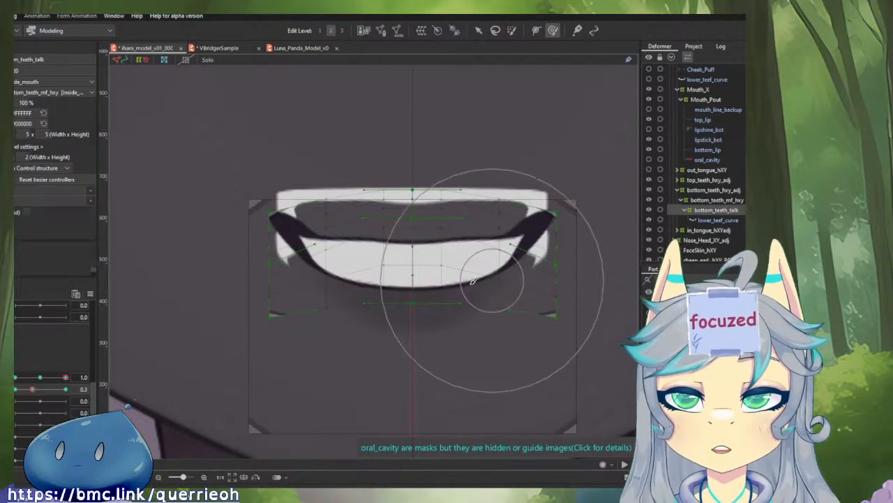
pyautogui.press('v')
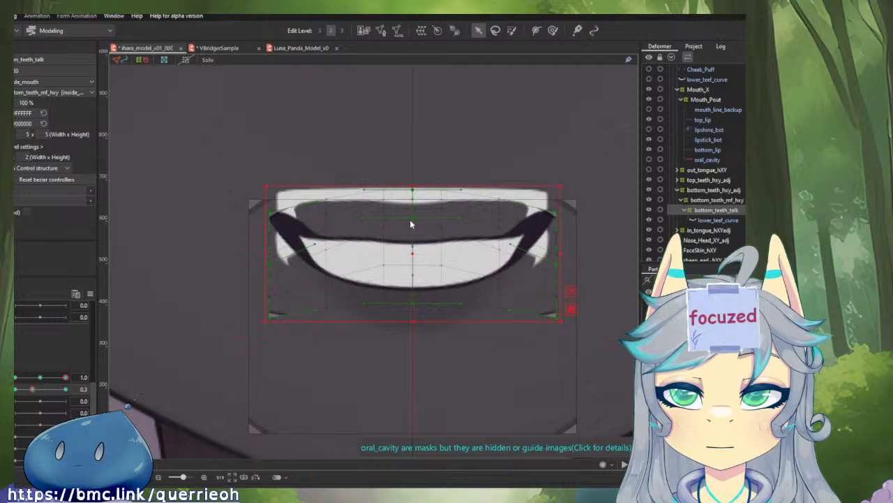
pyautogui.moveTo(419, 229); pyautogui.dragTo(422, 241)
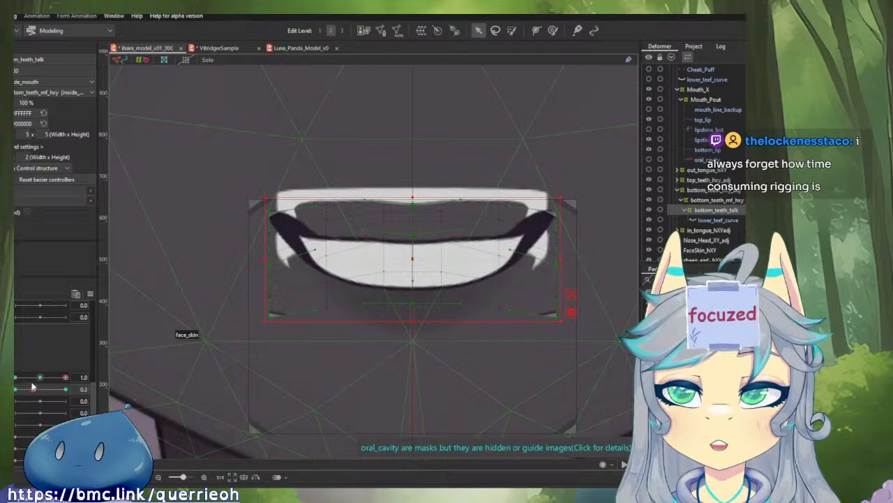
pyautogui.moveTo(32, 389)
pyautogui.mouseDown()
pyautogui.moveTo(17, 390)
pyautogui.moveTo(42, 390)
pyautogui.moveTo(31, 389)
pyautogui.mouseUp()
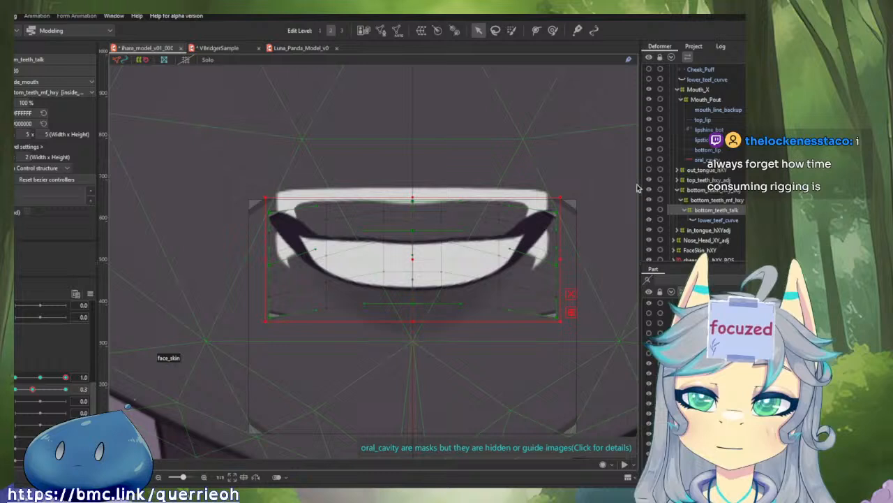
# - Shift the top_lip, lipstick_bot and bottom_lip meshes together slightly down and check the nearby mouth opening
pyautogui.click(715, 159)
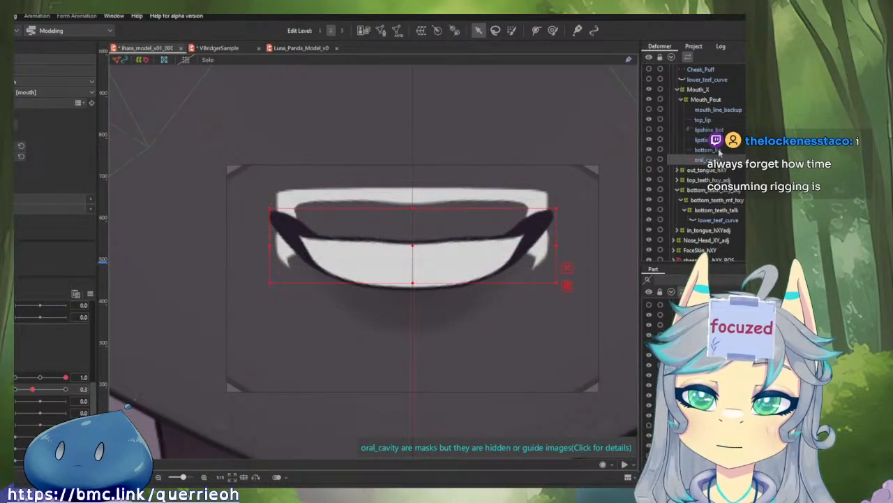
pyautogui.click(718, 149)
pyautogui.keyDown('ctrl'); pyautogui.click(710, 121); pyautogui.keyUp('ctrl')
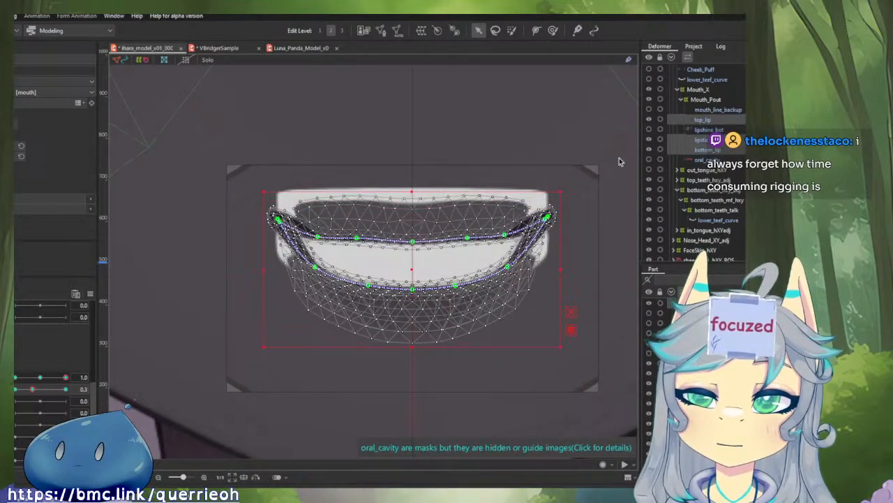
pyautogui.moveTo(411, 266); pyautogui.dragTo(411, 262)
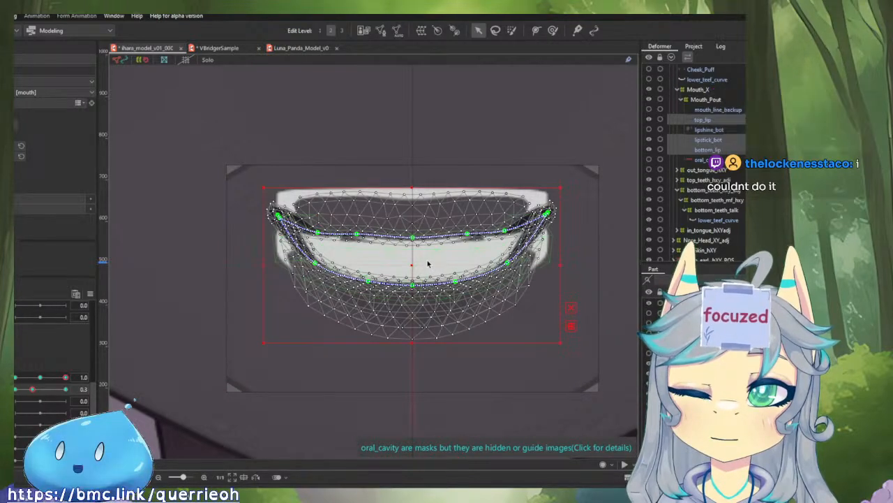
pyautogui.hotkey('ctrl', 'z')
pyautogui.moveTo(412, 266); pyautogui.dragTo(409, 270)
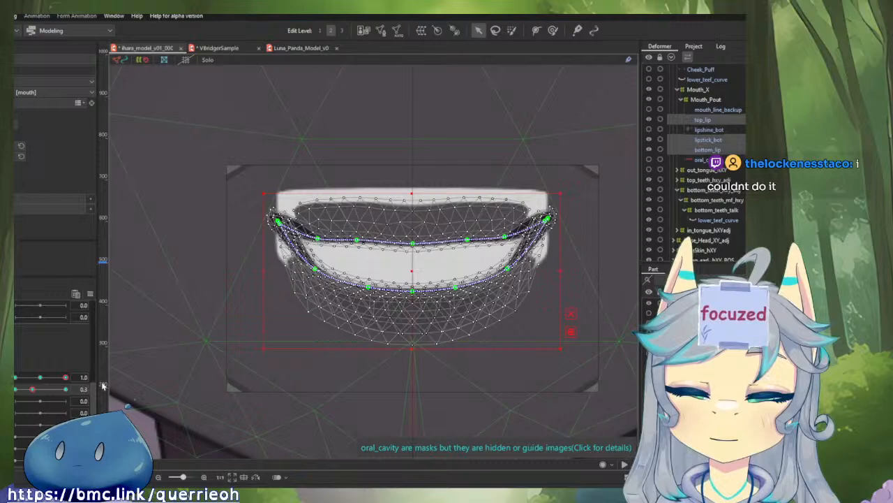
pyautogui.moveTo(31, 392)
pyautogui.mouseDown()
pyautogui.moveTo(72, 391)
pyautogui.moveTo(33, 392)
pyautogui.mouseUp()
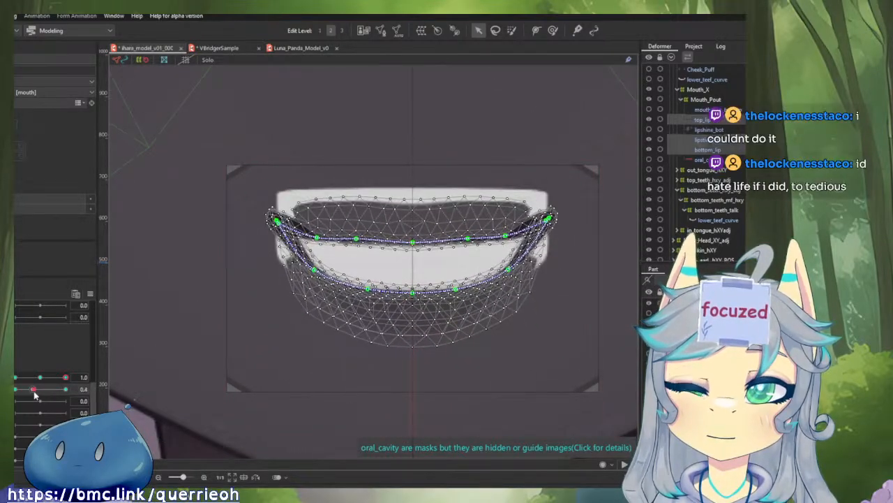
# - Examine the half-open mouth at neutral form on the whole face and test its linked form and opening parameters
pyautogui.click(50, 378)
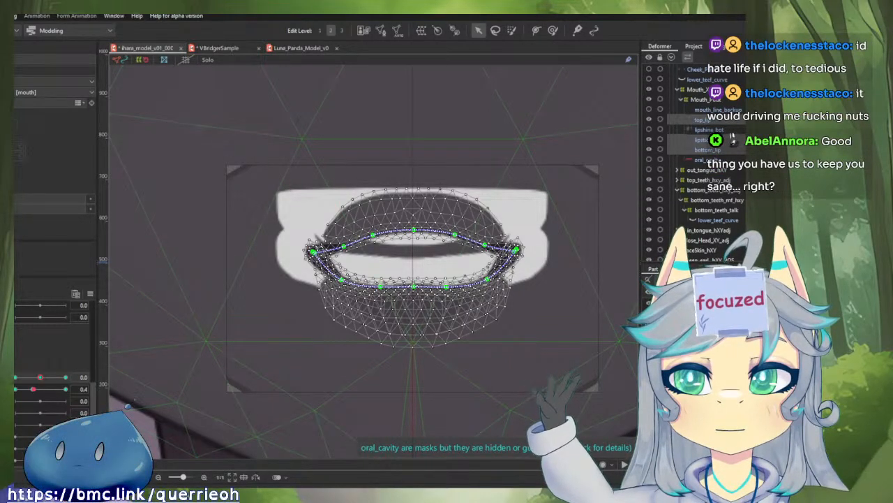
pyautogui.scroll(-2, 369, 243)
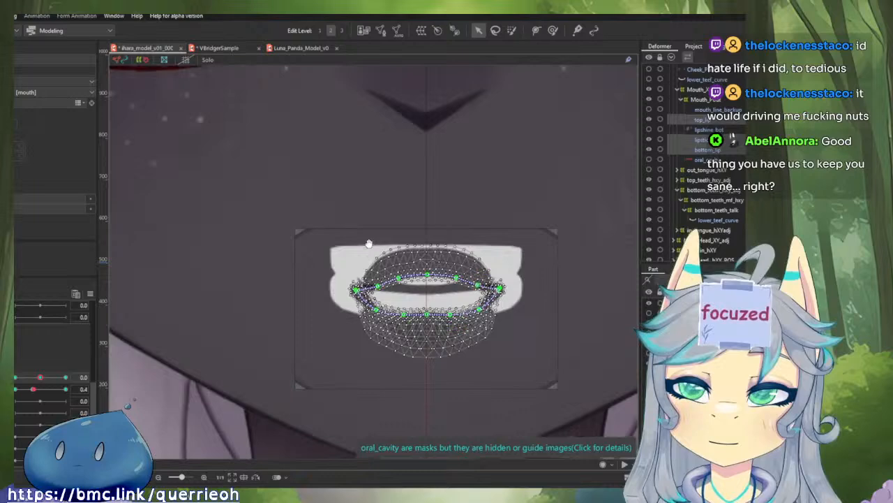
pyautogui.scroll(-6, 369, 243)
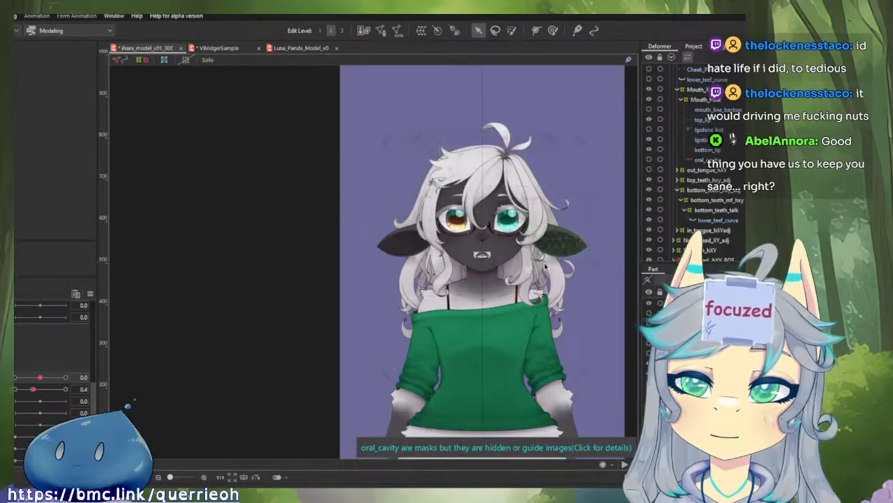
pyautogui.scroll(5, 546, 266)
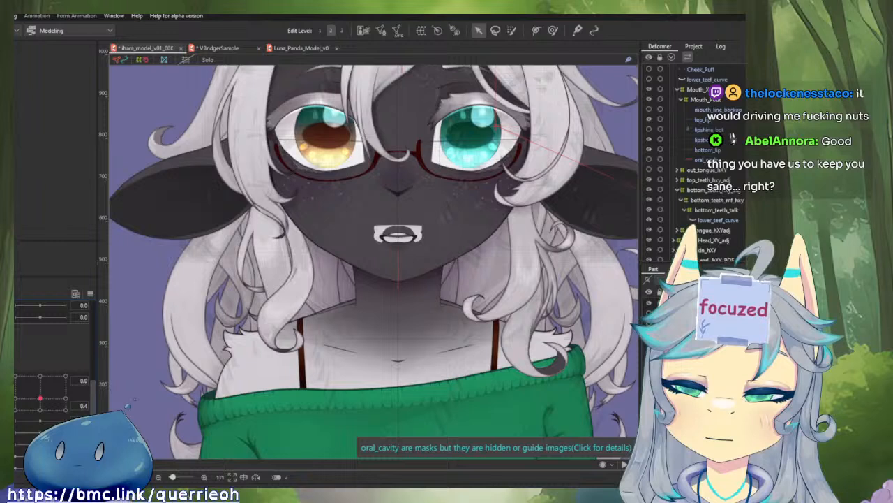
pyautogui.moveTo(40, 390)
pyautogui.mouseDown()
pyautogui.moveTo(76, 376)
pyautogui.moveTo(34, 410)
pyautogui.moveTo(65, 399)
pyautogui.moveTo(16, 376)
pyautogui.moveTo(15, 403)
pyautogui.moveTo(63, 394)
pyautogui.moveTo(67, 365)
pyautogui.moveTo(34, 391)
pyautogui.moveTo(48, 405)
pyautogui.moveTo(37, 413)
pyautogui.moveTo(54, 400)
pyautogui.mouseUp()
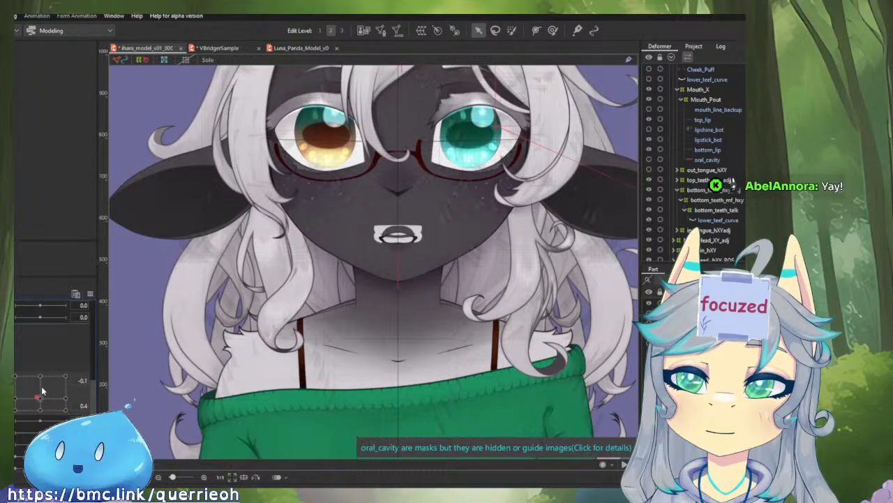
# - Compare with the smiling and frowning half-open mouth shapes in the Luna_Panda model, and return to the ihara model
pyautogui.hotkey('ctrl', 'Tab')
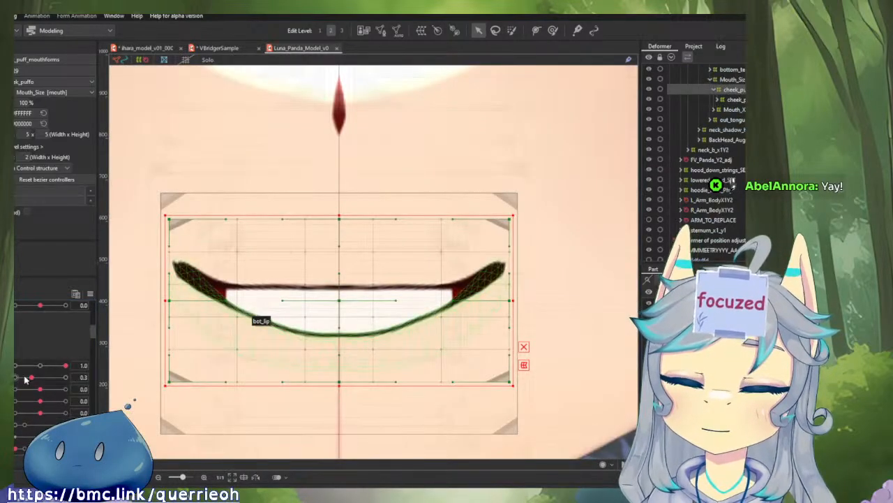
pyautogui.moveTo(31, 377)
pyautogui.mouseDown()
pyautogui.moveTo(17, 377)
pyautogui.moveTo(73, 377)
pyautogui.moveTo(16, 369)
pyautogui.moveTo(66, 365)
pyautogui.moveTo(14, 376)
pyautogui.moveTo(91, 379)
pyautogui.moveTo(14, 375)
pyautogui.mouseUp()
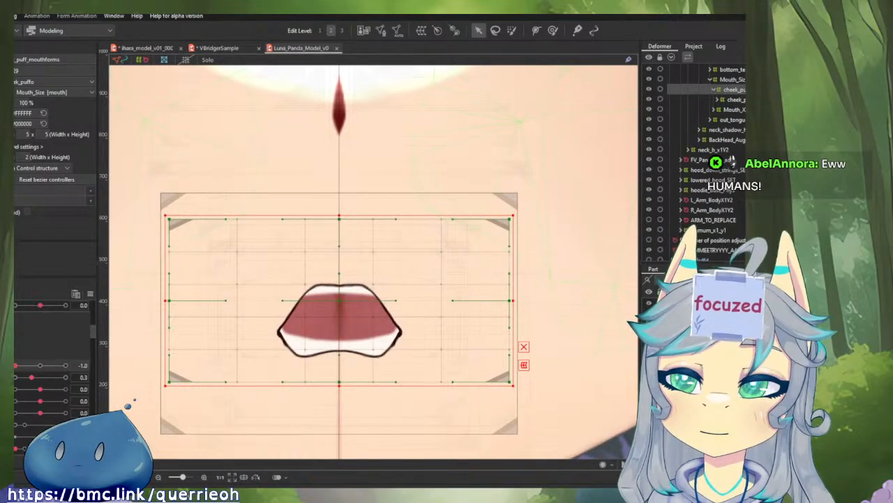
pyautogui.click(161, 48)
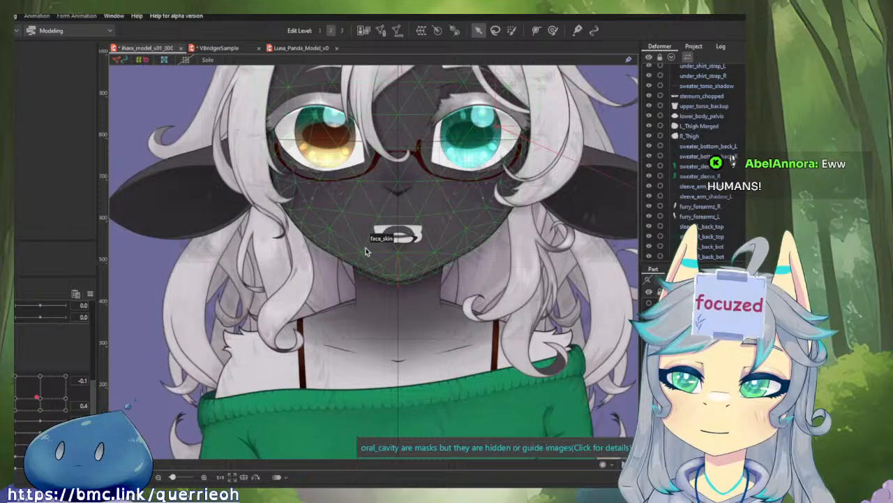
# - Select the bottom_teeth_talk deformer and inspect its shapes at mouth forms 0.0, 1.0 and -1.0 with opening 0.3
pyautogui.scroll(5, 368, 313)
pyautogui.scroll(3, 367, 313)
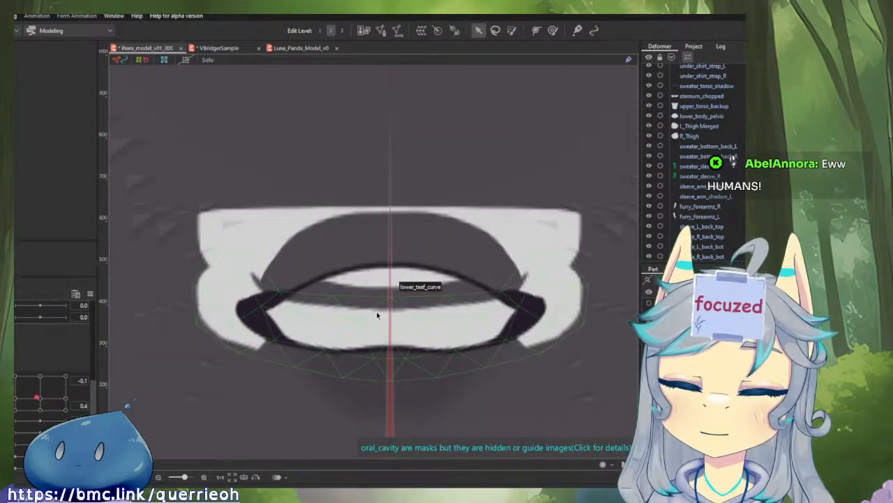
pyautogui.click(377, 311)
pyautogui.click(721, 247)
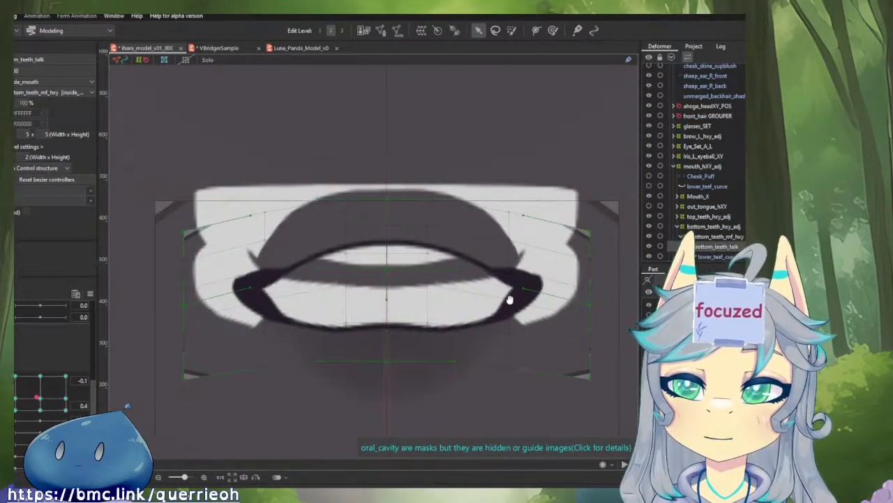
pyautogui.click(43, 401)
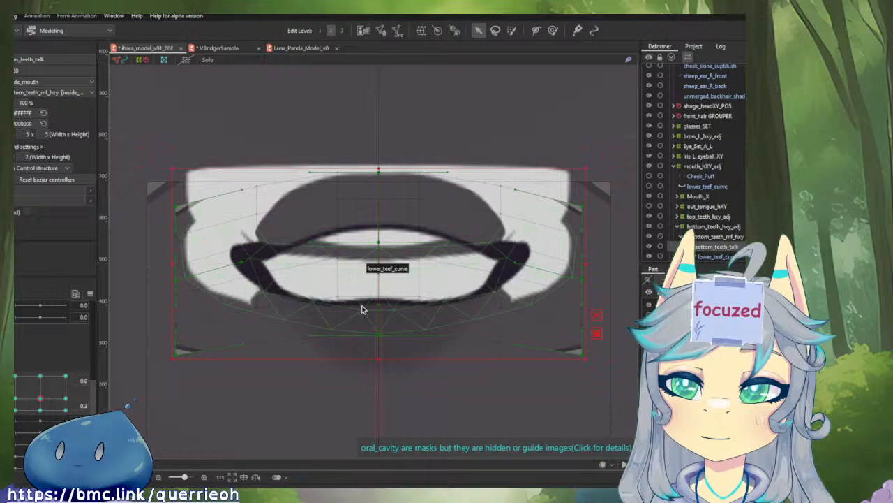
pyautogui.click(66, 400)
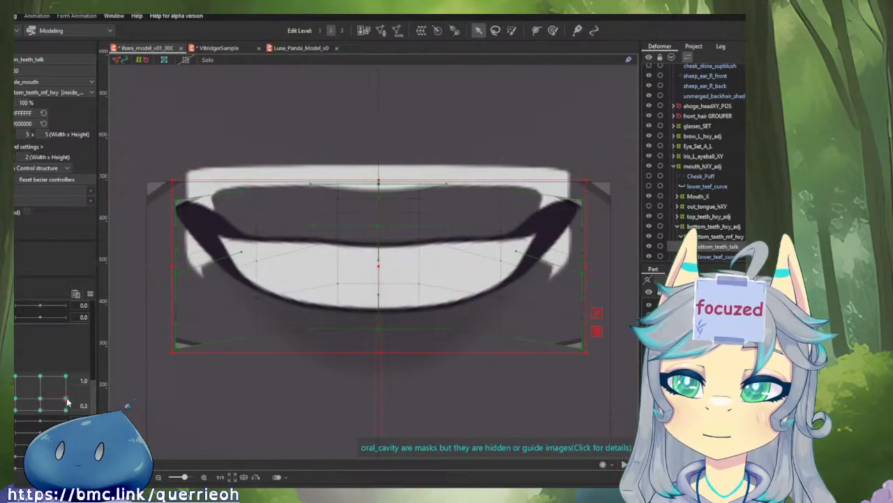
pyautogui.click(45, 402)
pyautogui.moveTo(23, 403); pyautogui.dragTo(44, 411)
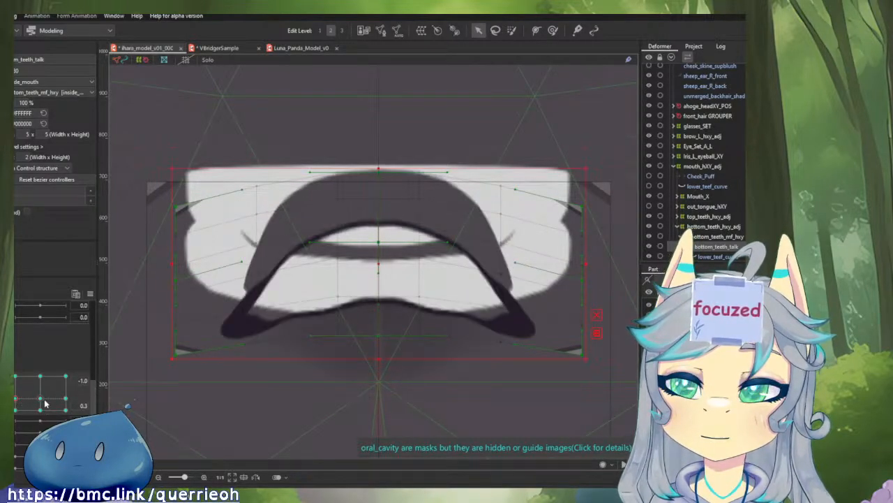
# - Copy the bottom_teeth_talk shape from about form -0.1, opening 0.8 onto the form 0.0, opening 0.3 keyform
pyautogui.click(46, 378)
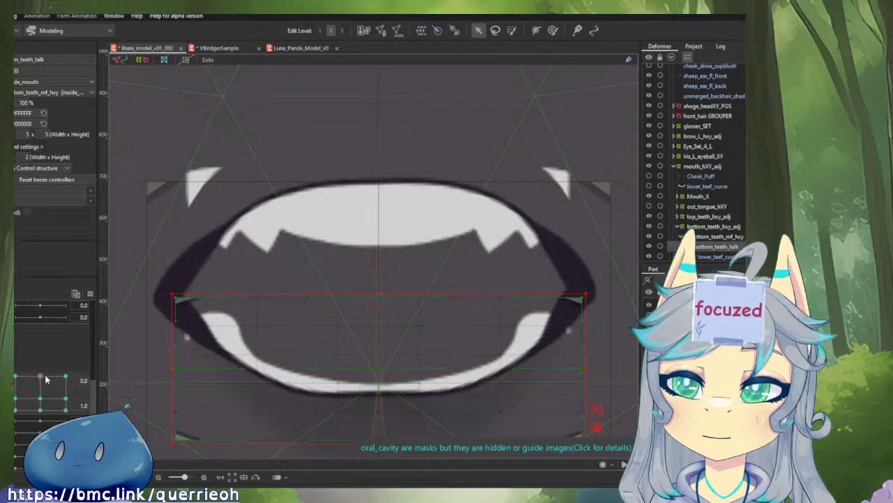
pyautogui.moveTo(41, 377); pyautogui.dragTo(39, 385)
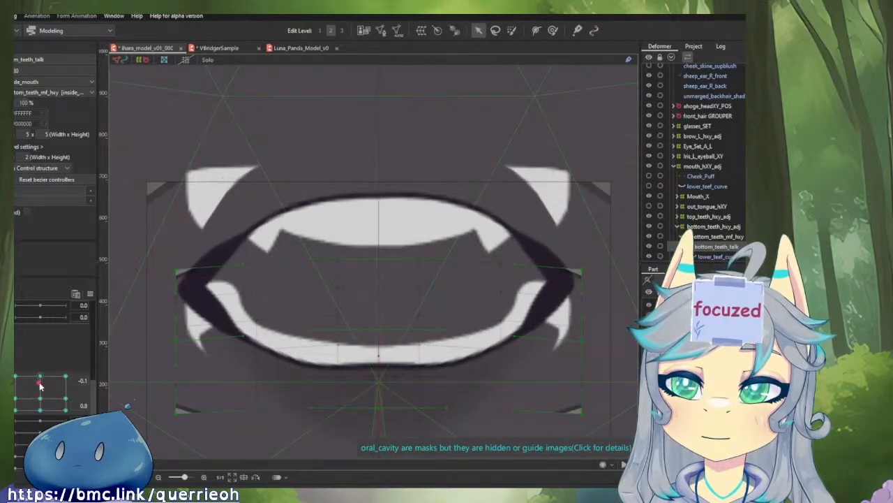
pyautogui.click(40, 400)
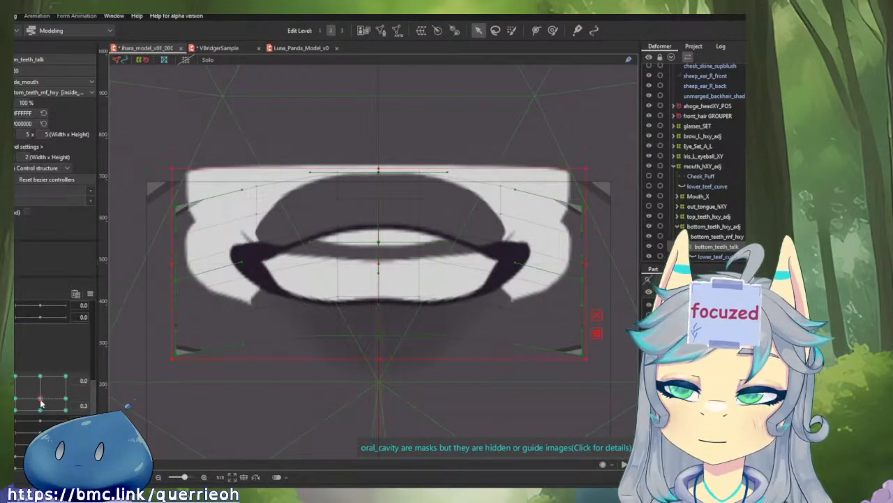
pyautogui.hotkey('ctrl', 'v')
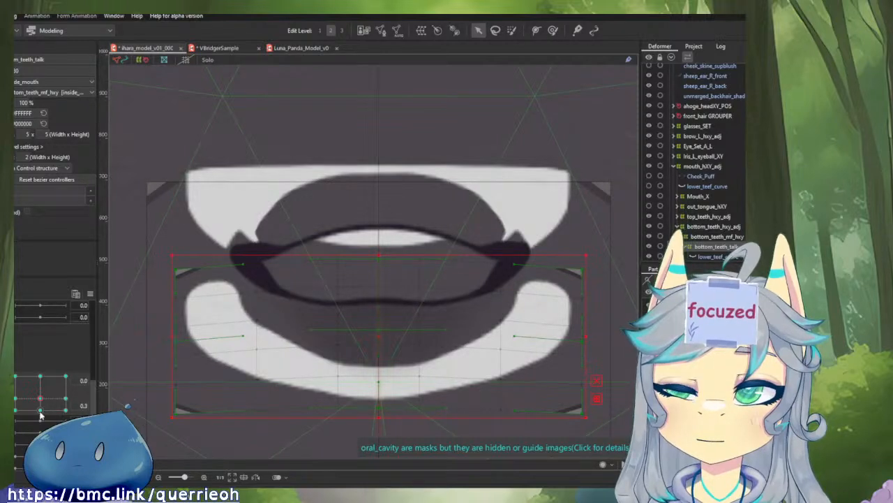
# - Replace the bottom_teeth_talk keyform at form 0.0, opening 0.3 with the blended shape from about form 0.6
pyautogui.moveTo(40, 400); pyautogui.dragTo(21, 399)
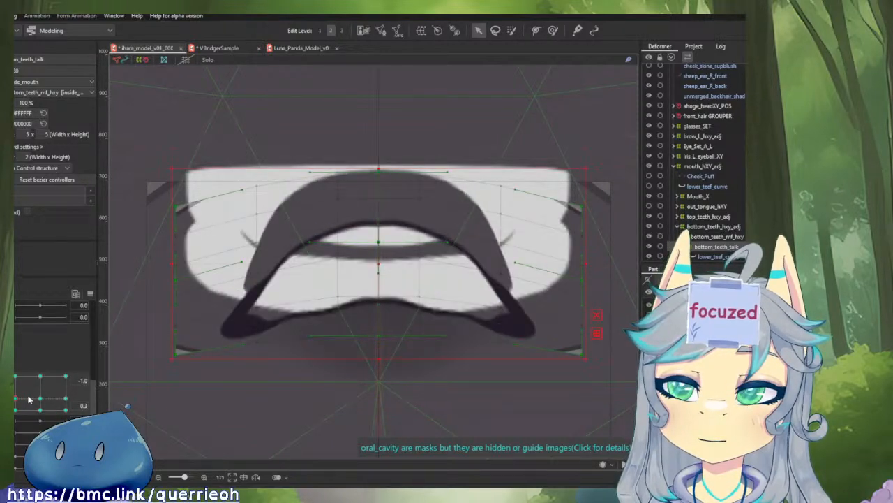
pyautogui.click(40, 400)
pyautogui.moveTo(41, 400); pyautogui.dragTo(55, 401)
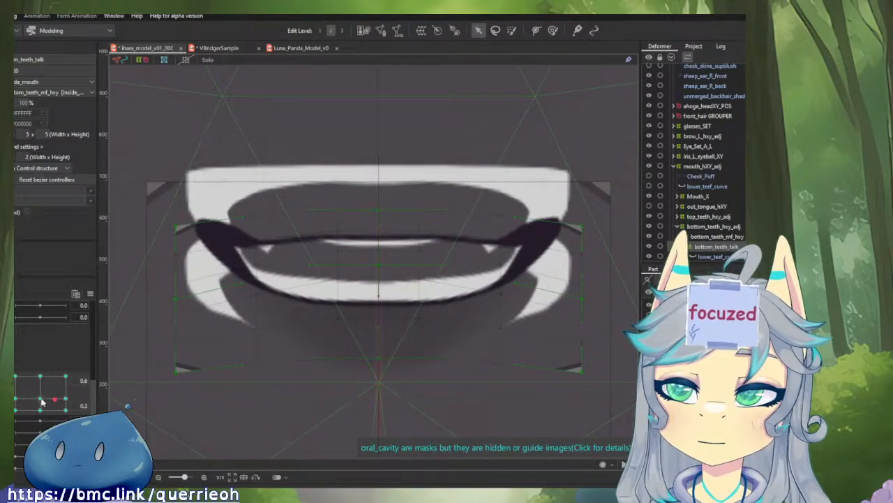
pyautogui.click(40, 400)
pyautogui.hotkey('ctrl', 'v')
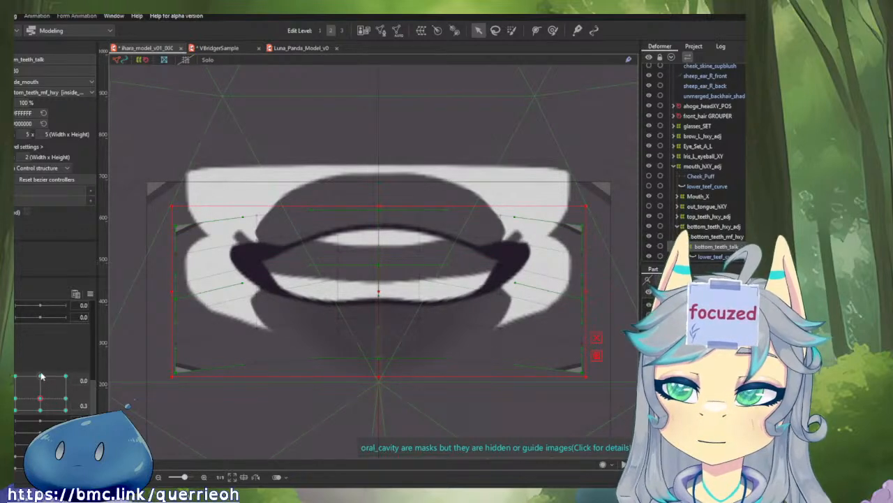
# - Apply the same bottom_teeth_talk shape to the form -1.0, opening 0.3 keyform and check it against the neutral form
pyautogui.click(41, 377)
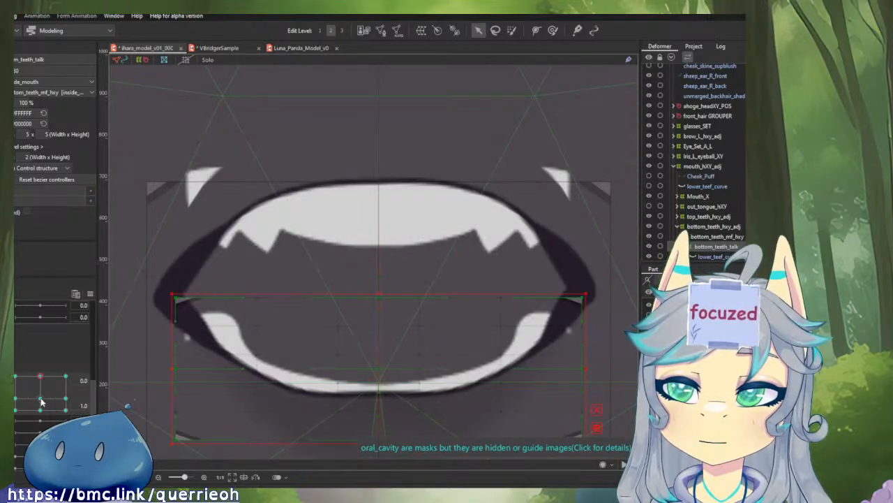
pyautogui.click(41, 400)
pyautogui.click(15, 400)
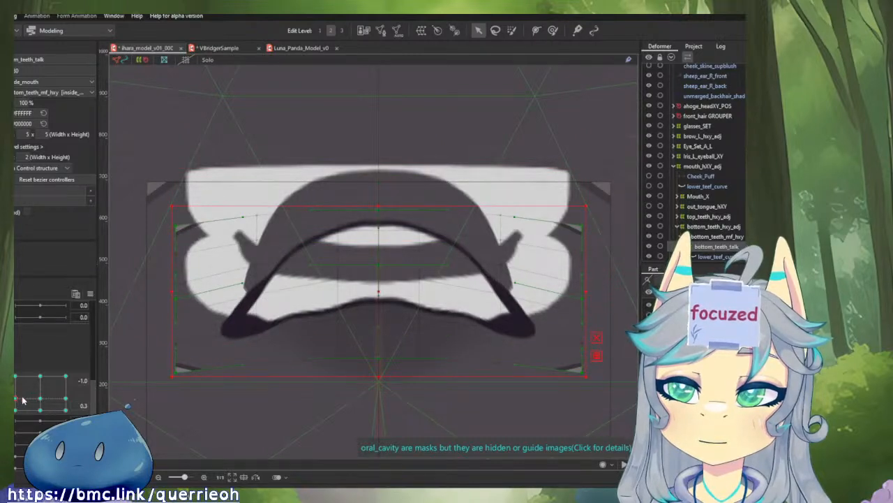
pyautogui.moveTo(23, 399); pyautogui.dragTo(16, 404)
pyautogui.click(35, 399)
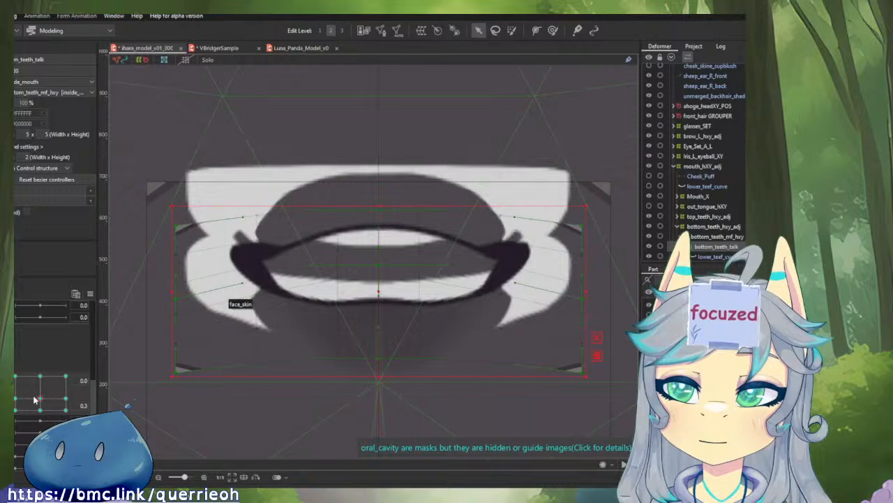
# - Lower the bottom_teeth_talk shape at mouth form -1.0, opening 0.3, comparing it with the neutral form and the transitions toward form 1.0
pyautogui.click(60, 401)
pyautogui.click(41, 399)
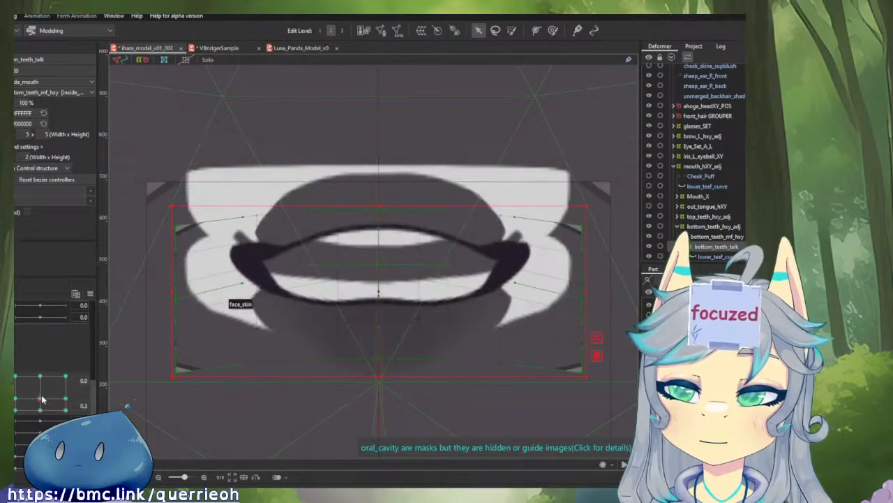
pyautogui.click(16, 398)
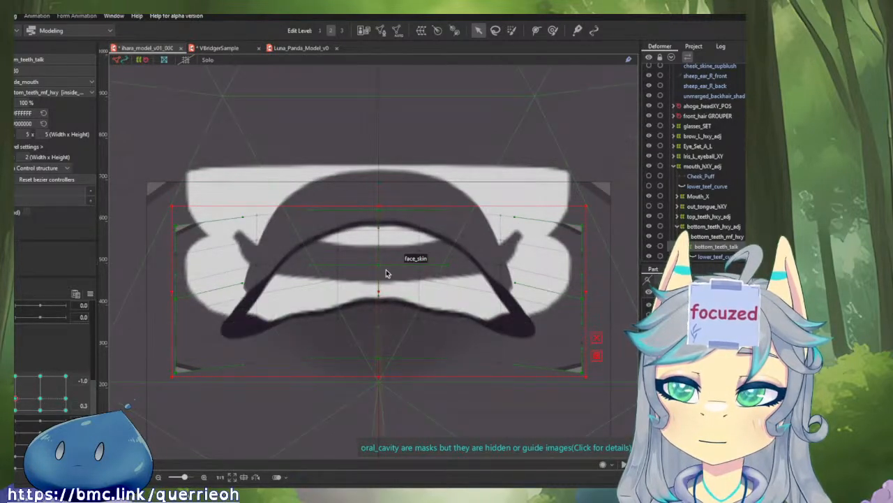
pyautogui.click(42, 400)
pyautogui.moveTo(42, 400); pyautogui.dragTo(42, 395)
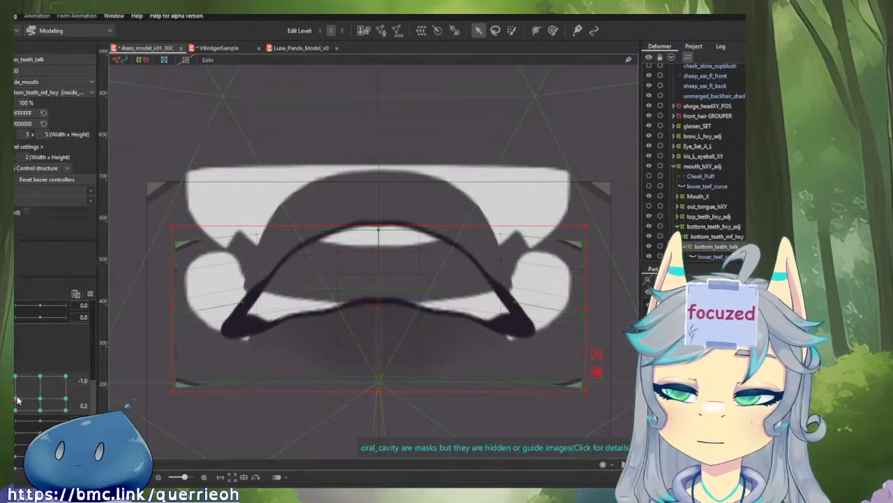
pyautogui.moveTo(19, 400); pyautogui.dragTo(95, 367)
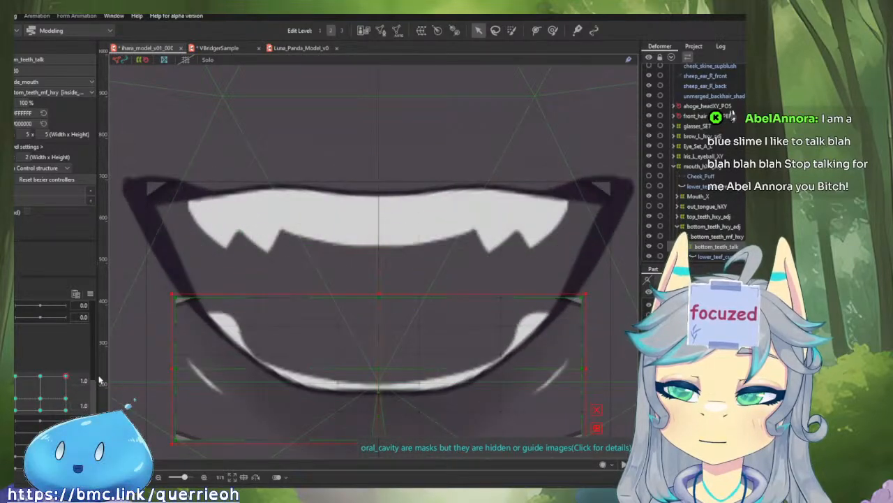
# - Select top_lip, lipstick_bot and bottom_lip at form 1.0, opening 0.3, and nudge them slightly upward with a large Deform Brush
pyautogui.click(66, 399)
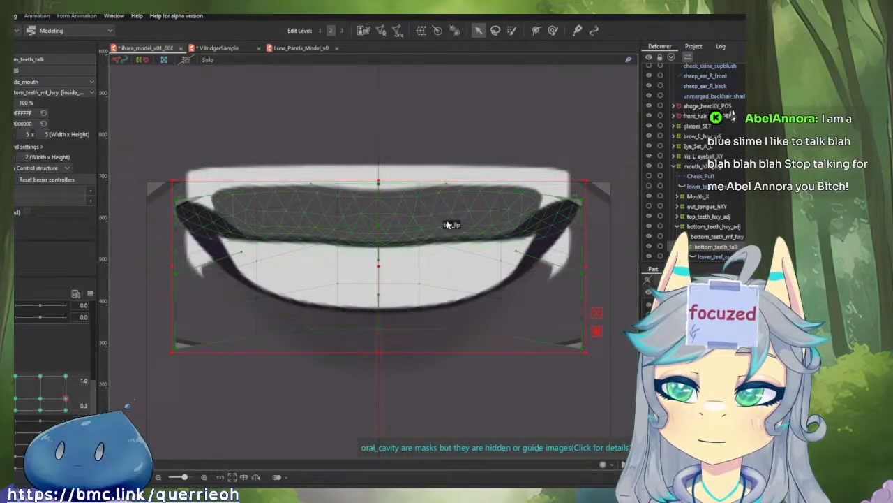
pyautogui.click(480, 233)
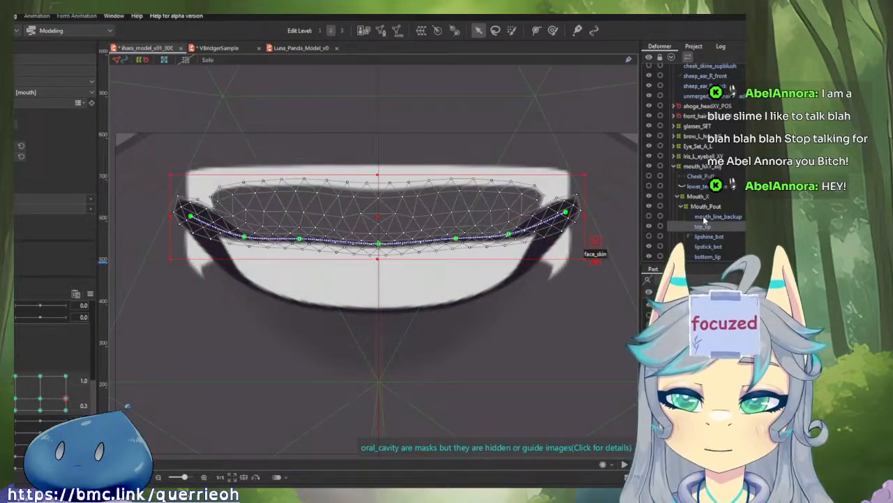
pyautogui.scroll(-2, 704, 249)
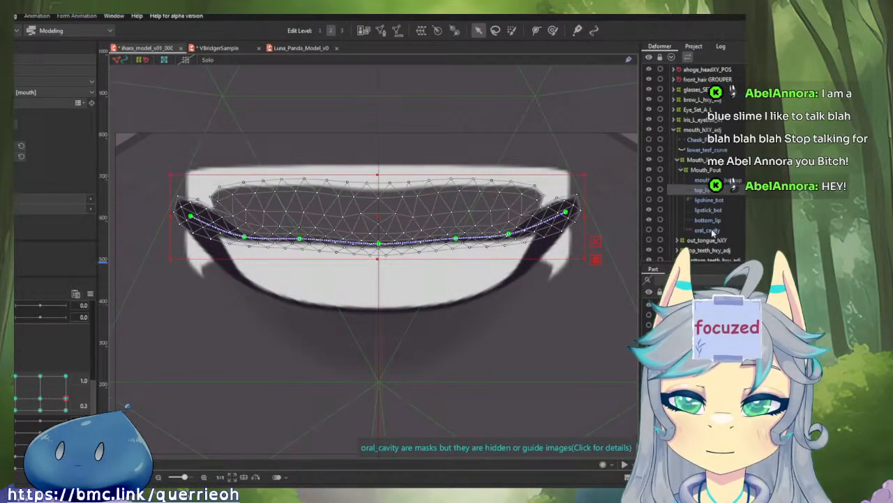
pyautogui.keyDown('ctrl'); pyautogui.click(710, 211); pyautogui.keyUp('ctrl')
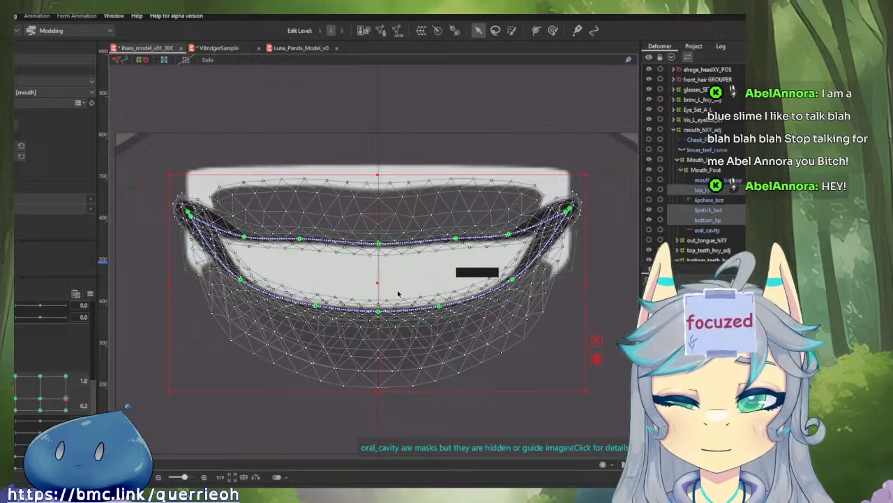
pyautogui.click(554, 31)
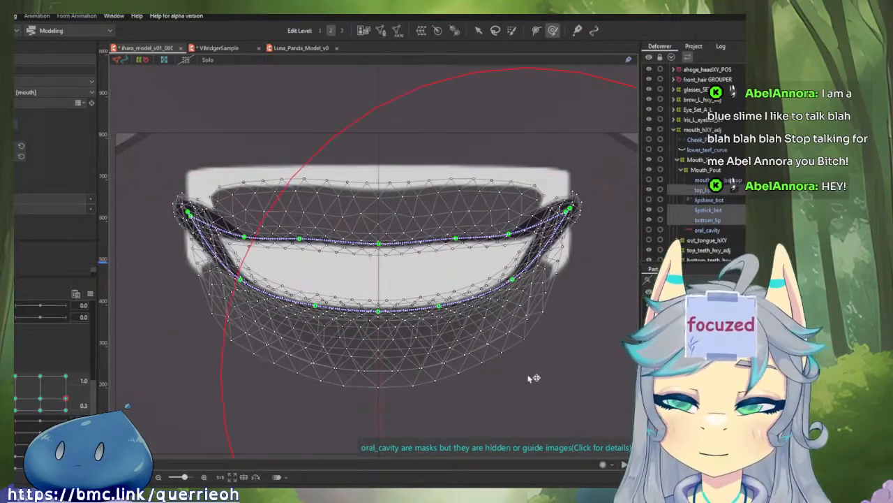
pyautogui.click(382, 279)
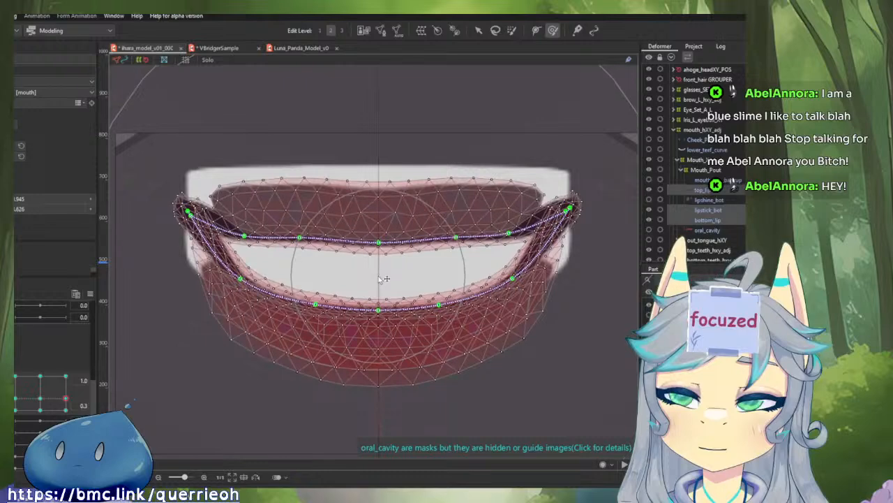
pyautogui.scroll(-2, 379, 273)
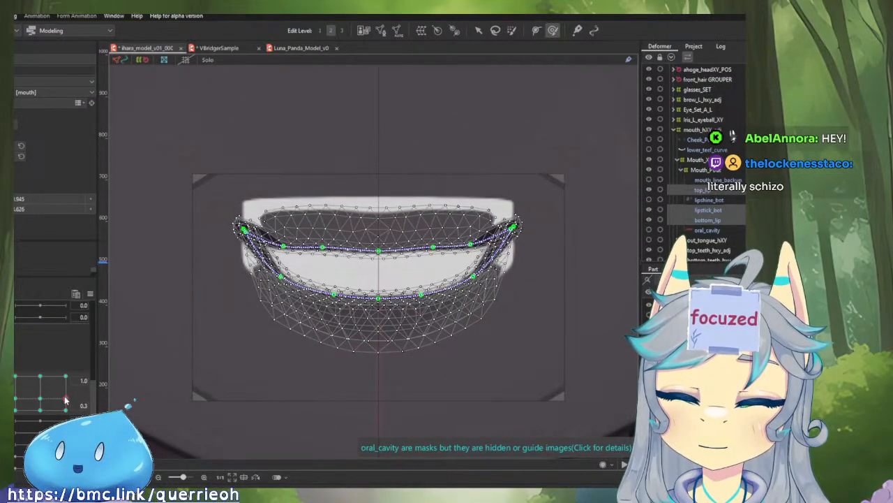
pyautogui.moveTo(66, 398); pyautogui.dragTo(92, 396)
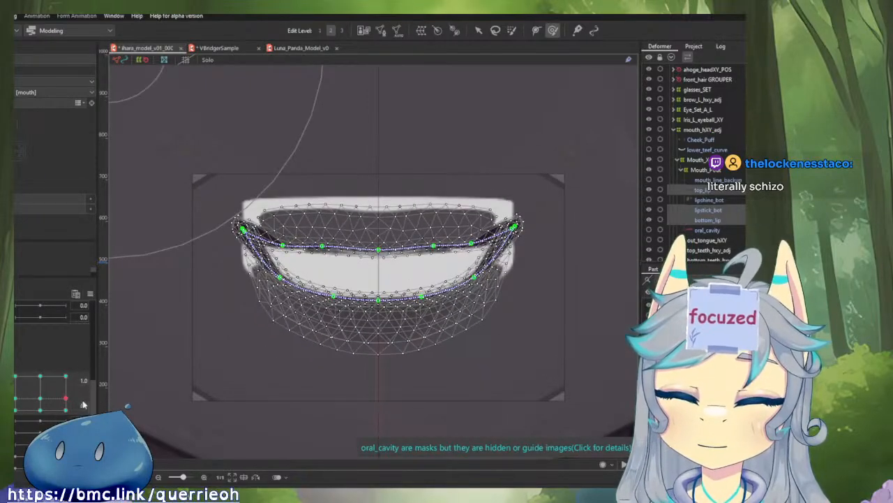
# - Raise the middle of both lips further at form 1.0, opening 0.3 with the Deform Brush, checking the blend with neighbouring openings
pyautogui.moveTo(212, 204); pyautogui.dragTo(311, 233)
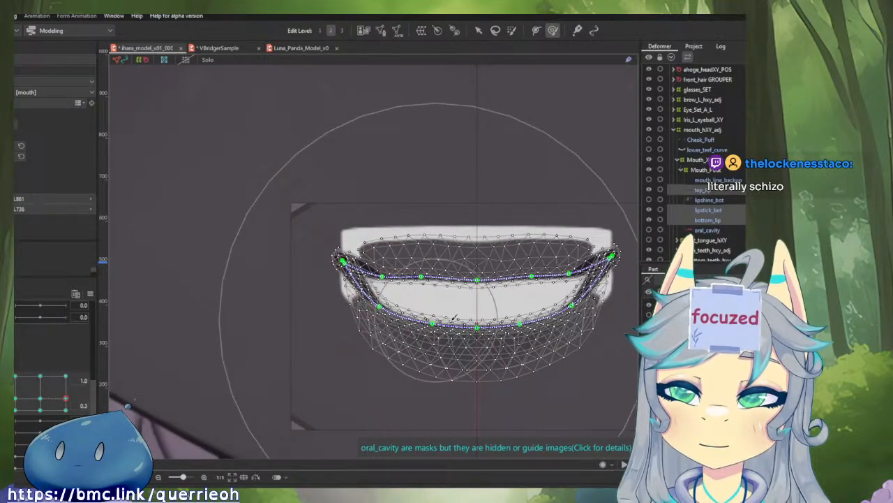
pyautogui.moveTo(481, 312); pyautogui.dragTo(352, 306)
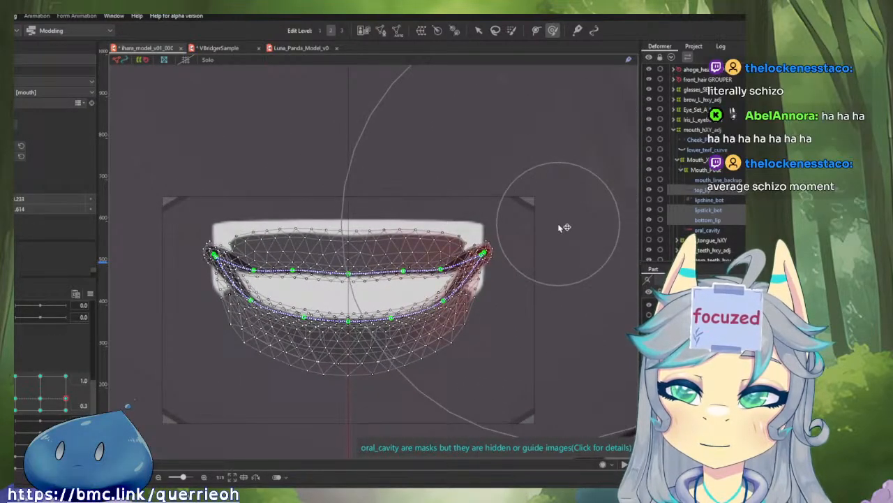
pyautogui.moveTo(346, 292); pyautogui.dragTo(342, 271)
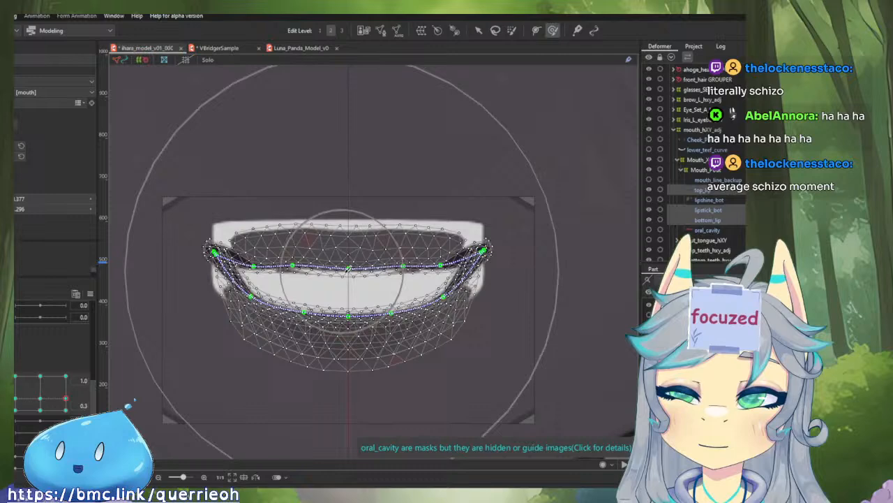
pyautogui.moveTo(349, 311); pyautogui.dragTo(347, 302)
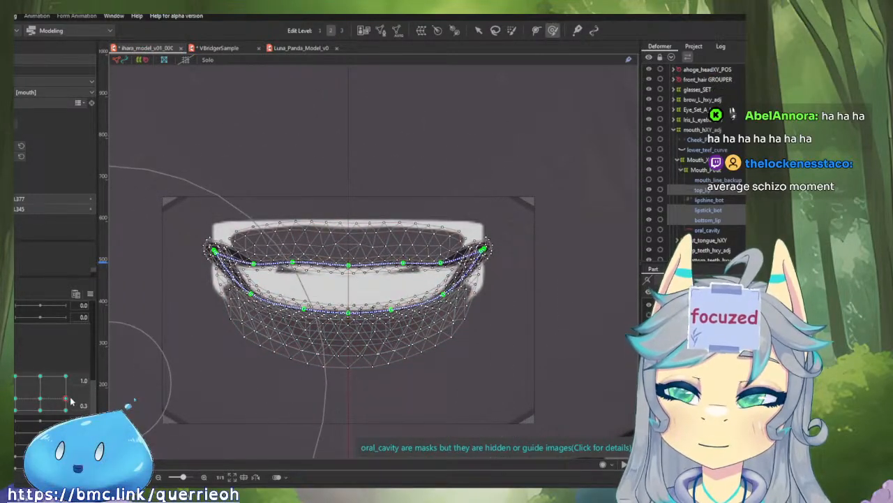
pyautogui.moveTo(71, 401)
pyautogui.mouseDown()
pyautogui.moveTo(70, 376)
pyautogui.moveTo(84, 404)
pyautogui.moveTo(78, 377)
pyautogui.moveTo(95, 401)
pyautogui.mouseUp()
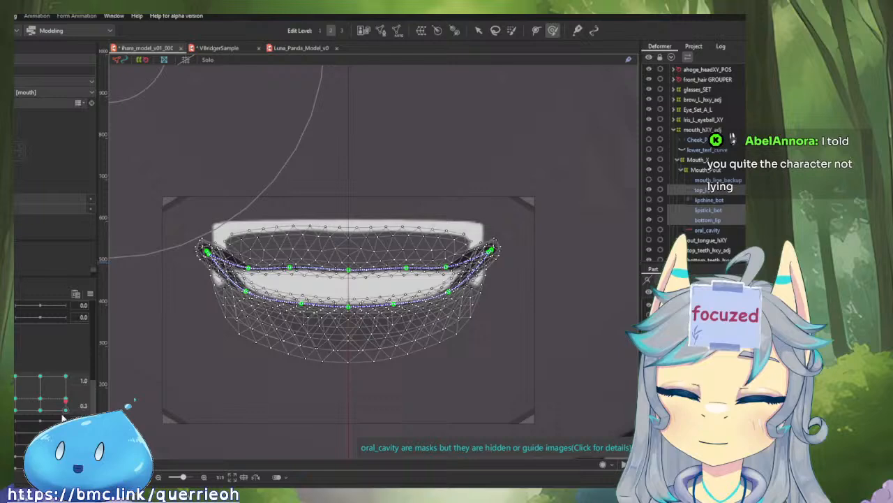
pyautogui.click(68, 399)
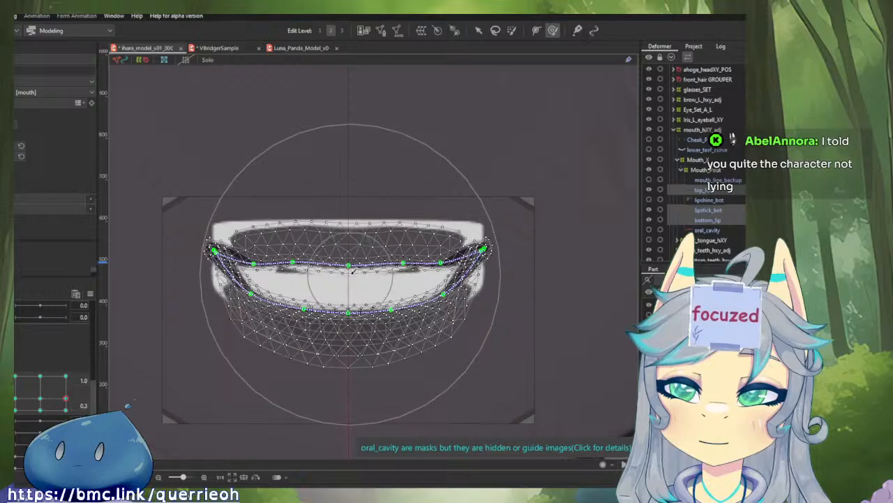
pyautogui.moveTo(352, 272); pyautogui.dragTo(352, 263)
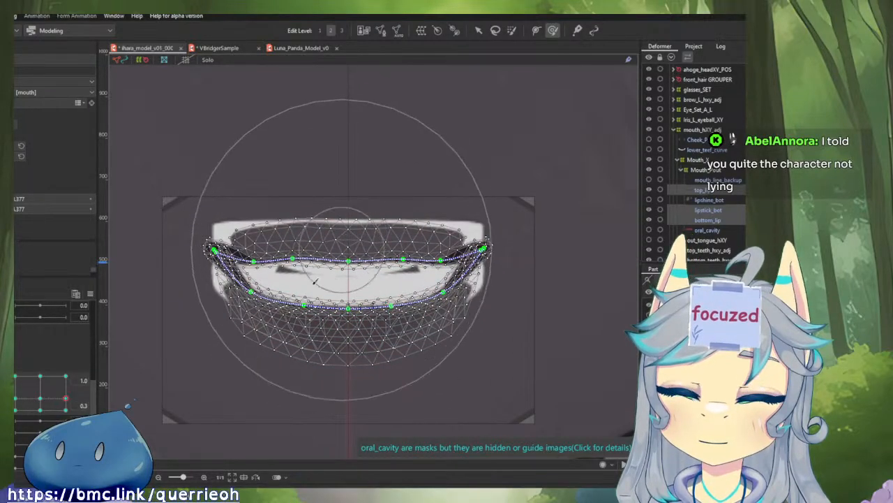
pyautogui.moveTo(67, 399); pyautogui.dragTo(45, 401)
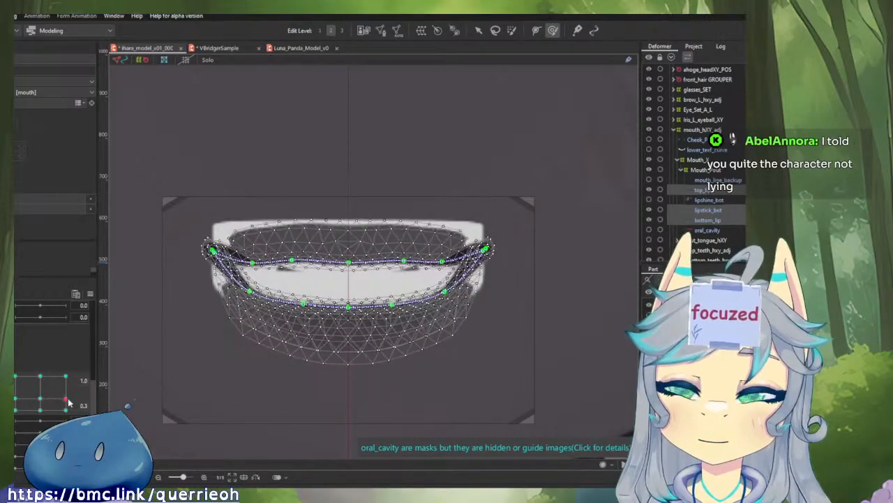
# - Bring the middle of the top lip back down over the teeth at form 1.0, opening 0.3 and check it against the closed mouth
pyautogui.click(361, 209)
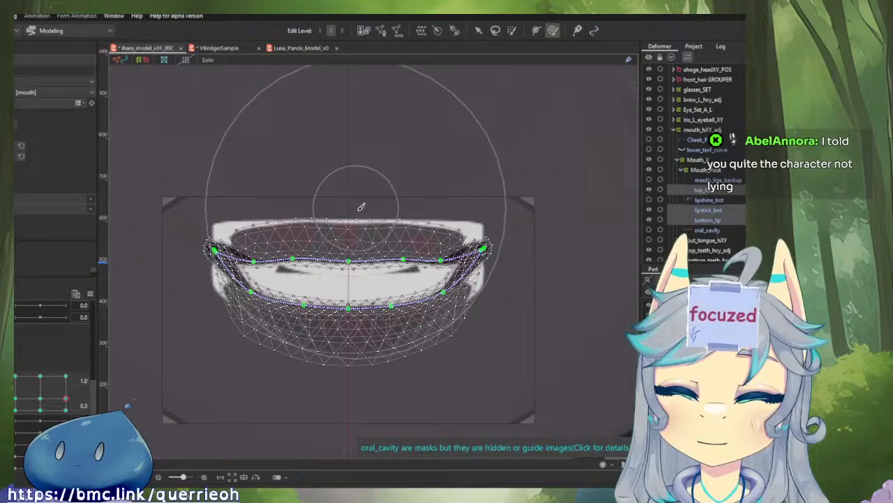
pyautogui.moveTo(360, 223); pyautogui.dragTo(342, 225)
pyautogui.moveTo(339, 130); pyautogui.dragTo(345, 253)
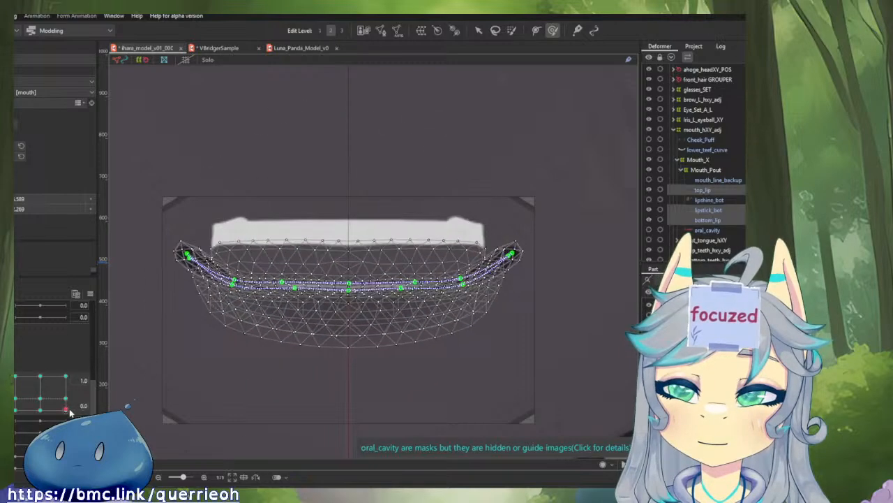
pyautogui.moveTo(75, 403)
pyautogui.mouseDown()
pyautogui.moveTo(78, 417)
pyautogui.moveTo(93, 397)
pyautogui.moveTo(61, 397)
pyautogui.mouseUp()
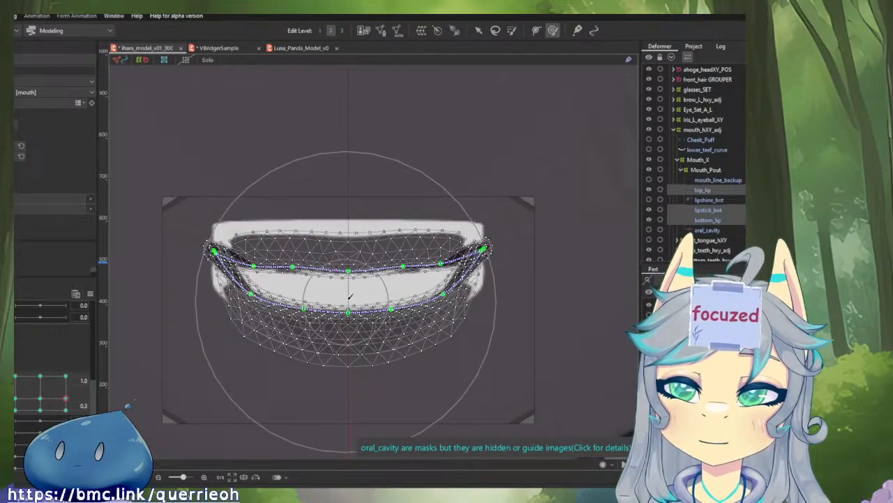
# - Compare the lip shapes at form 1.0 across mouth openings 0.0, 0.3 and 1.0
pyautogui.moveTo(371, 294); pyautogui.dragTo(415, 294)
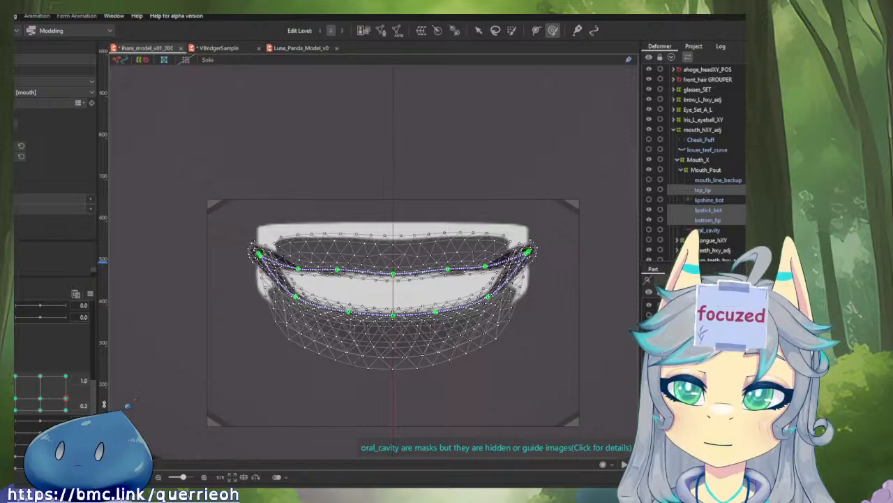
pyautogui.click(66, 410)
pyautogui.click(67, 398)
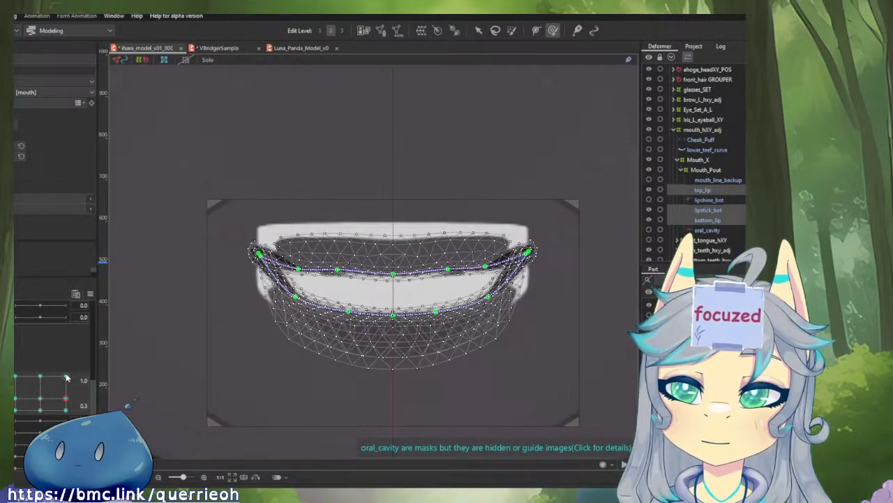
pyautogui.click(66, 377)
pyautogui.click(67, 397)
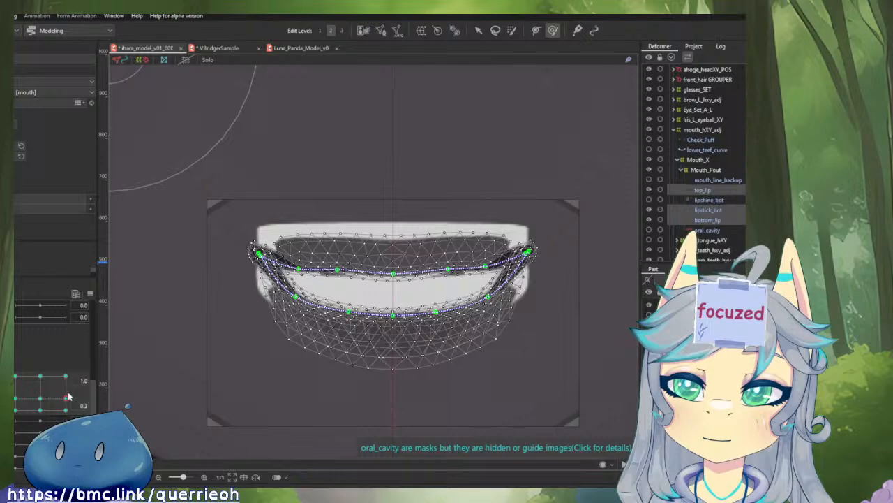
pyautogui.click(67, 378)
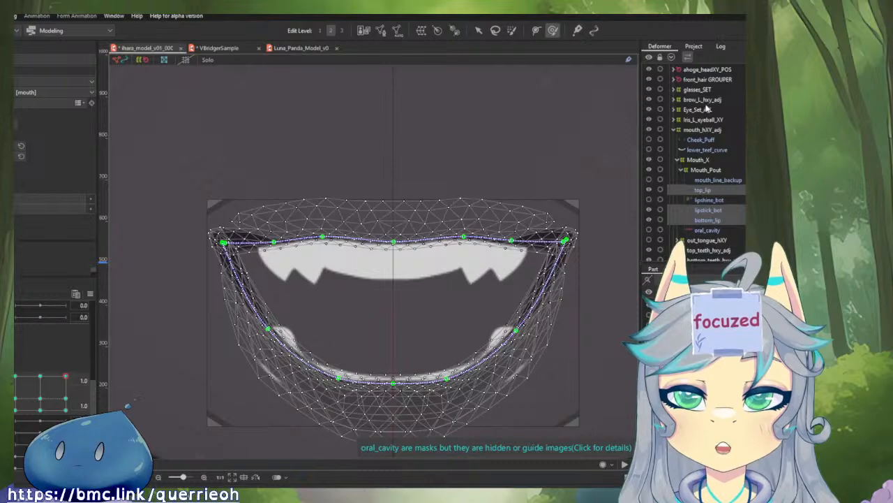
# - Select the bottom_teeth_talk deformer and compare its shapes at form 1.0 across the openings and at form 0.0, opening 0.3
pyautogui.scroll(-3, 705, 140)
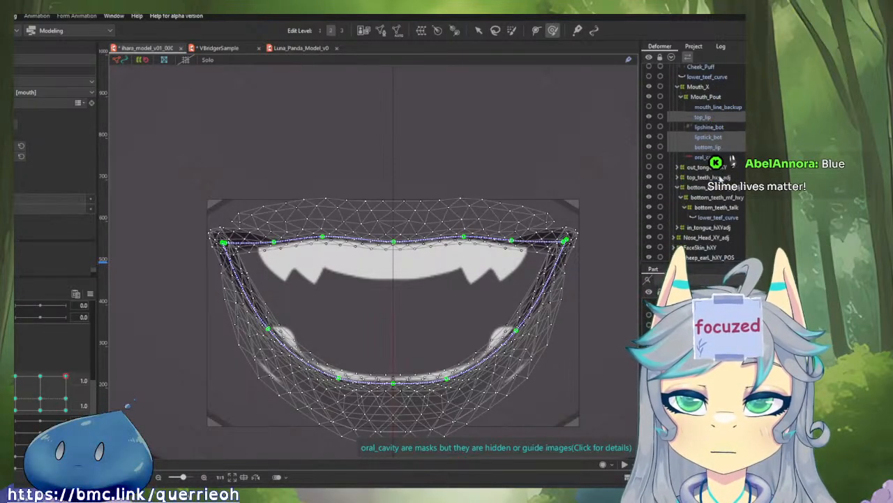
pyautogui.click(715, 208)
pyautogui.press('v')
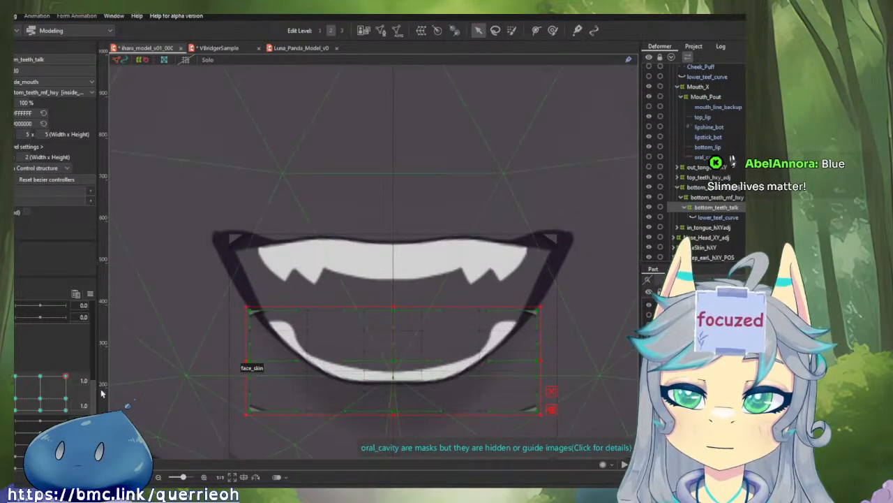
pyautogui.click(67, 400)
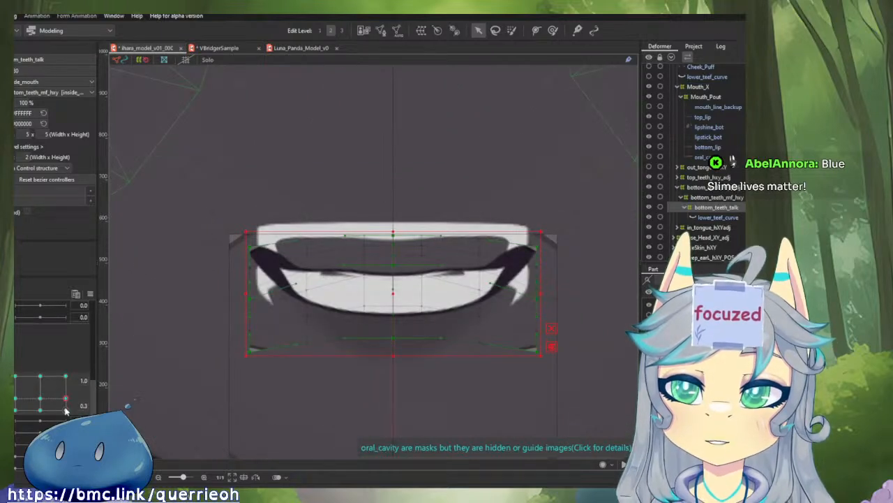
pyautogui.click(65, 409)
pyautogui.click(65, 401)
pyautogui.click(41, 400)
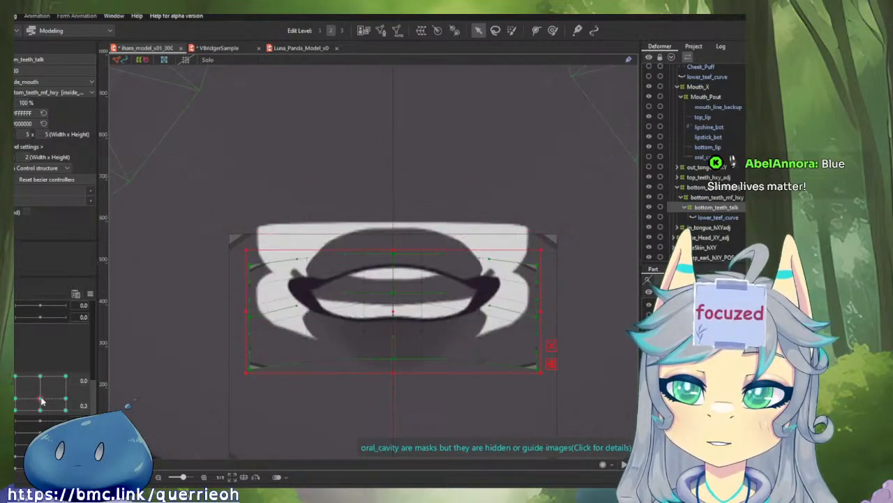
pyautogui.click(67, 399)
# - Flatten the raised outer ends of the bottom teeth in bottom_teeth_talk at form 1.0, opening 0.0 by squashing the upper corner points
pyautogui.moveTo(68, 398)
pyautogui.mouseDown()
pyautogui.moveTo(77, 352)
pyautogui.moveTo(82, 412)
pyautogui.moveTo(103, 368)
pyautogui.moveTo(106, 405)
pyautogui.moveTo(67, 402)
pyautogui.moveTo(71, 374)
pyautogui.moveTo(76, 399)
pyautogui.moveTo(66, 411)
pyautogui.moveTo(69, 377)
pyautogui.moveTo(76, 409)
pyautogui.mouseUp()
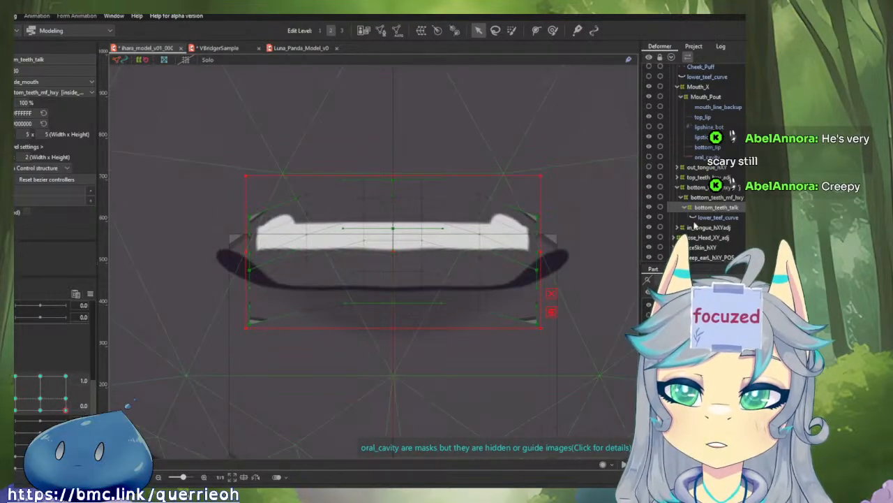
pyautogui.click(541, 247)
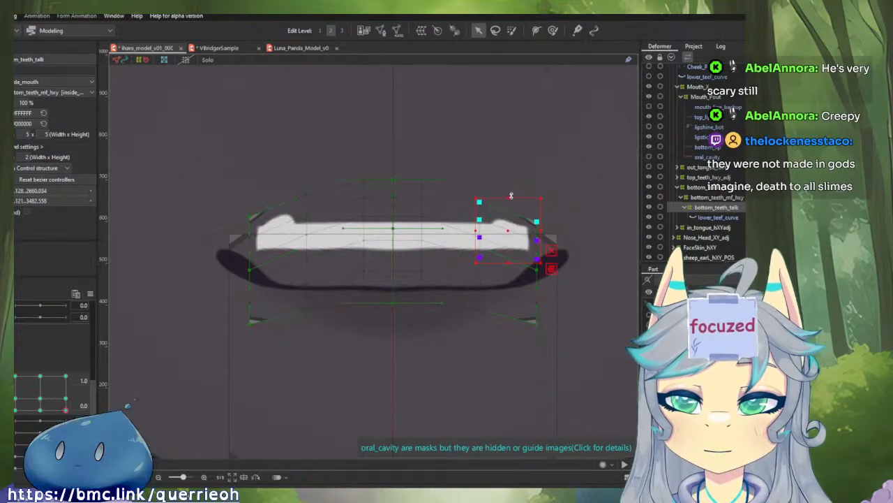
pyautogui.moveTo(511, 196); pyautogui.dragTo(512, 190)
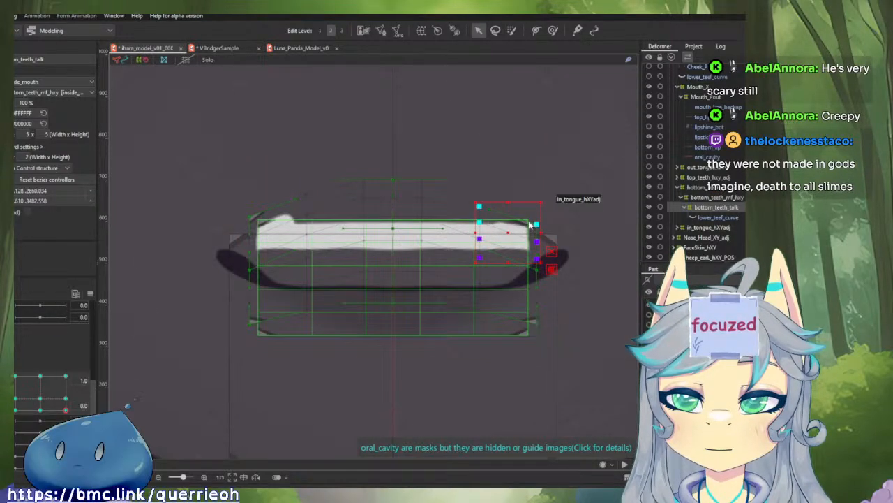
pyautogui.moveTo(220, 174); pyautogui.dragTo(318, 273)
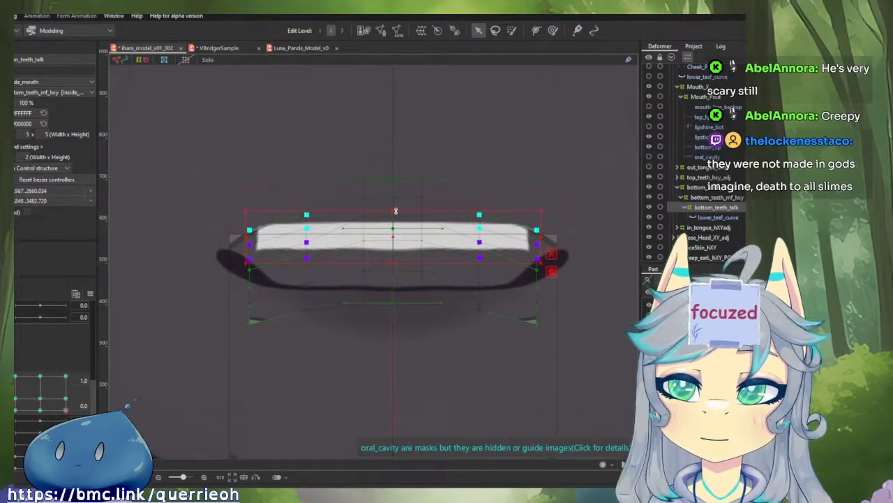
# - Paste the flattened bottom teeth shape into the form 0.0, opening 0.0 keyform and compare it with form -1.0, opening 0.0
pyautogui.moveTo(67, 410); pyautogui.dragTo(40, 413)
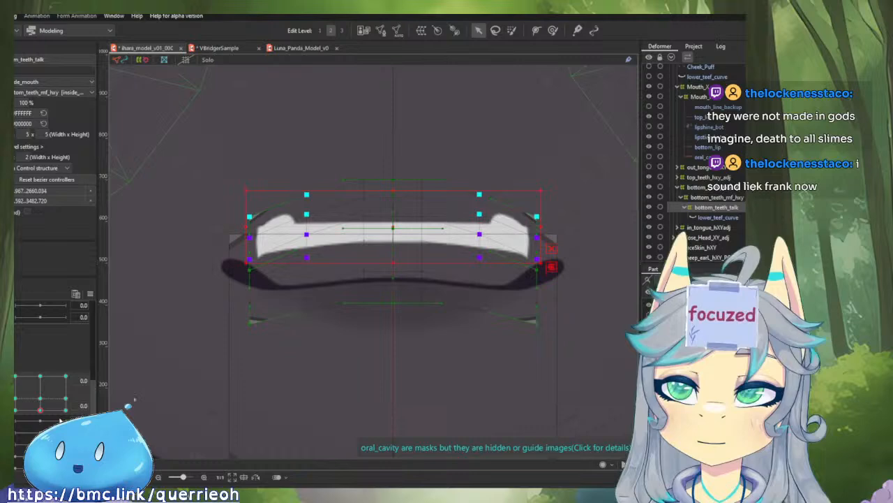
pyautogui.hotkey('ctrl', 'v')
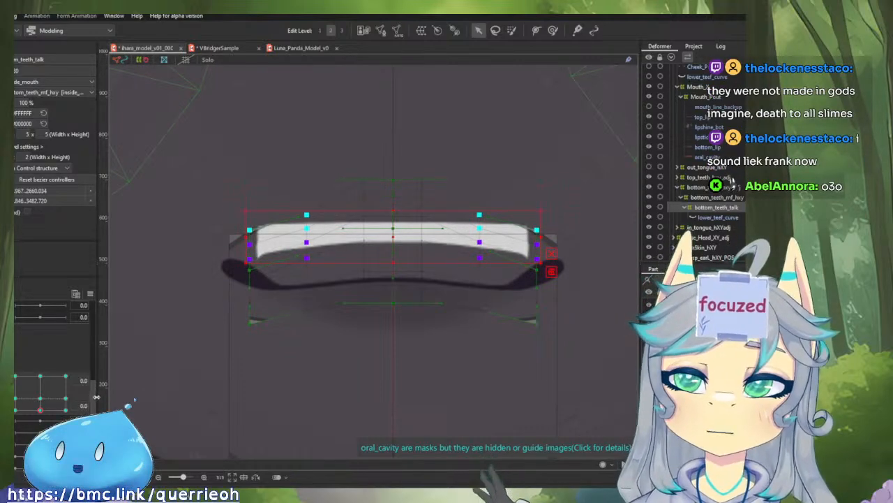
pyautogui.click(16, 412)
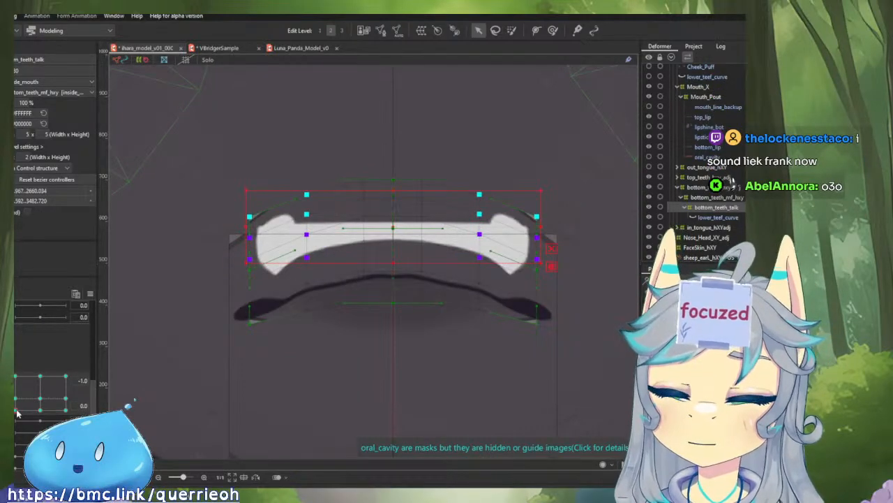
pyautogui.moveTo(17, 412)
pyautogui.mouseDown()
pyautogui.moveTo(15, 385)
pyautogui.moveTo(14, 409)
pyautogui.mouseUp()
# - Lower the whole bottom_teeth_talk deformer slightly at form -1.0, opening 1.0 and check it against the other mouth forms
pyautogui.moveTo(127, 405); pyautogui.dragTo(133, 400)
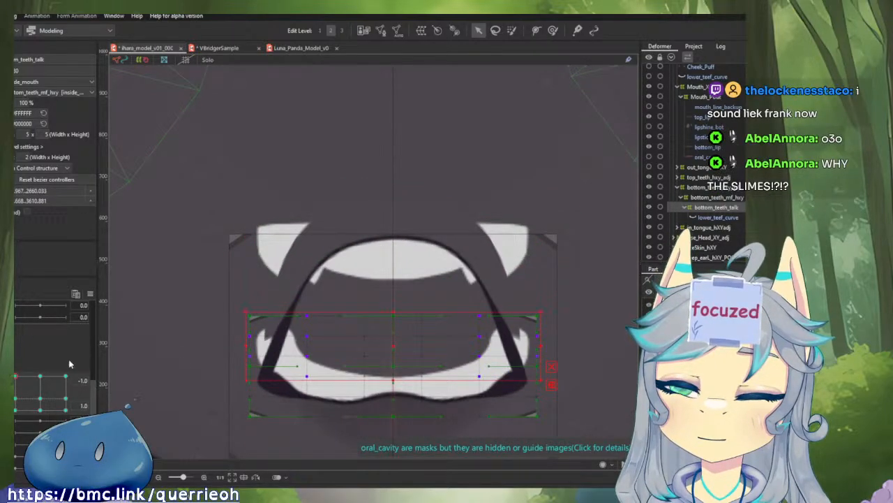
pyautogui.click(710, 208)
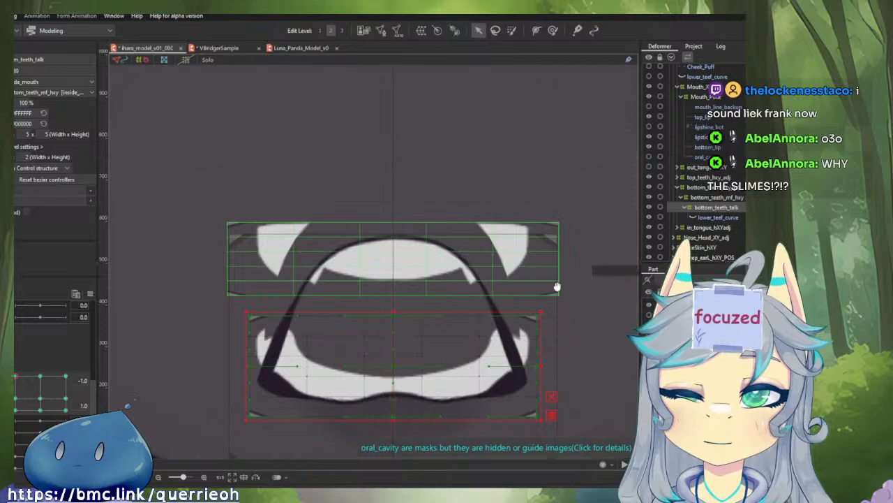
pyautogui.moveTo(556, 287); pyautogui.dragTo(569, 224)
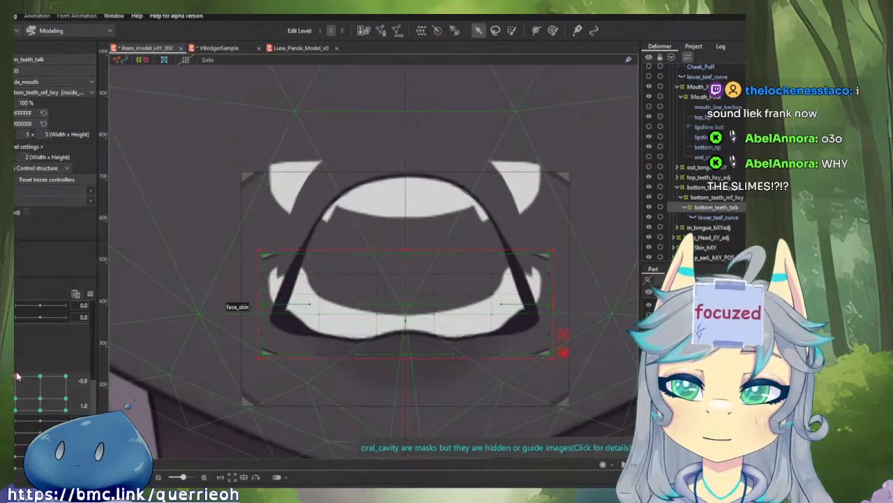
pyautogui.moveTo(17, 377); pyautogui.dragTo(51, 368)
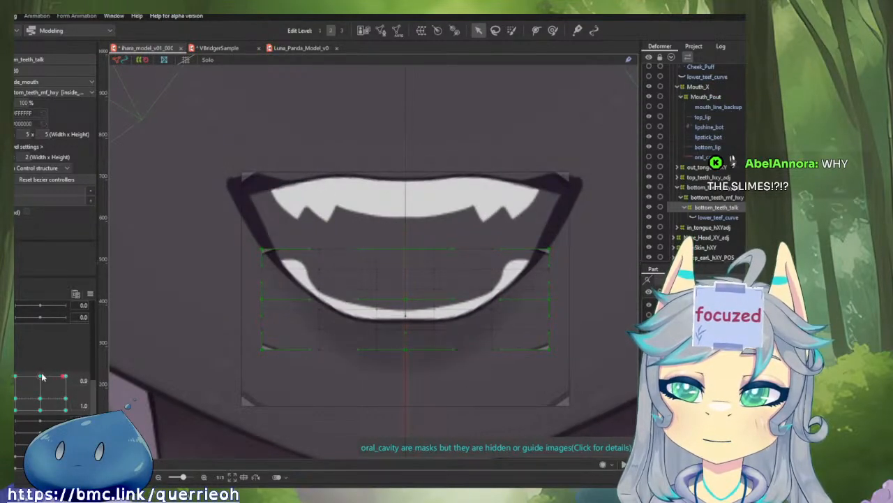
pyautogui.click(42, 377)
pyautogui.click(18, 377)
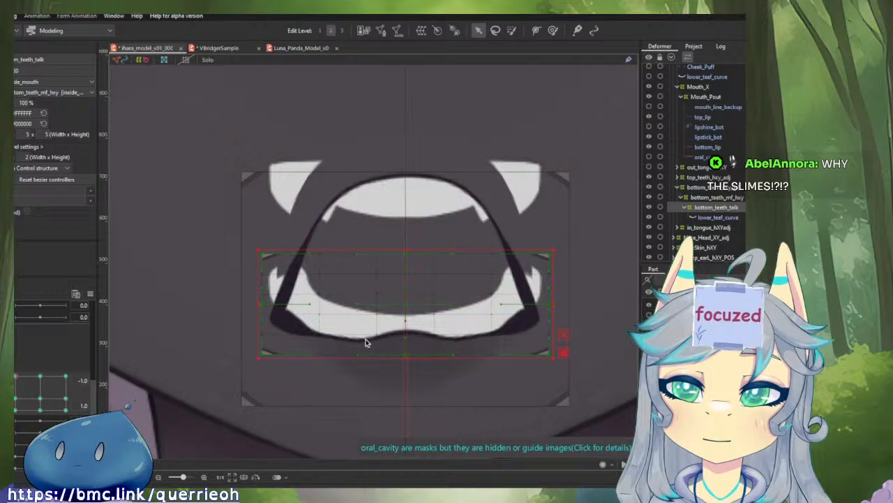
pyautogui.moveTo(408, 302); pyautogui.dragTo(407, 308)
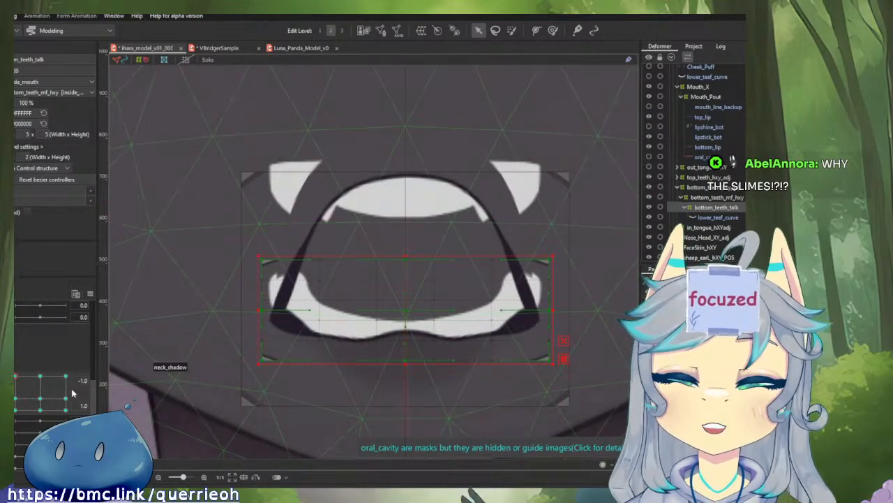
pyautogui.moveTo(14, 377)
pyautogui.mouseDown()
pyautogui.moveTo(70, 369)
pyautogui.moveTo(13, 373)
pyautogui.moveTo(26, 365)
pyautogui.moveTo(56, 370)
pyautogui.moveTo(14, 374)
pyautogui.moveTo(129, 375)
pyautogui.mouseUp()
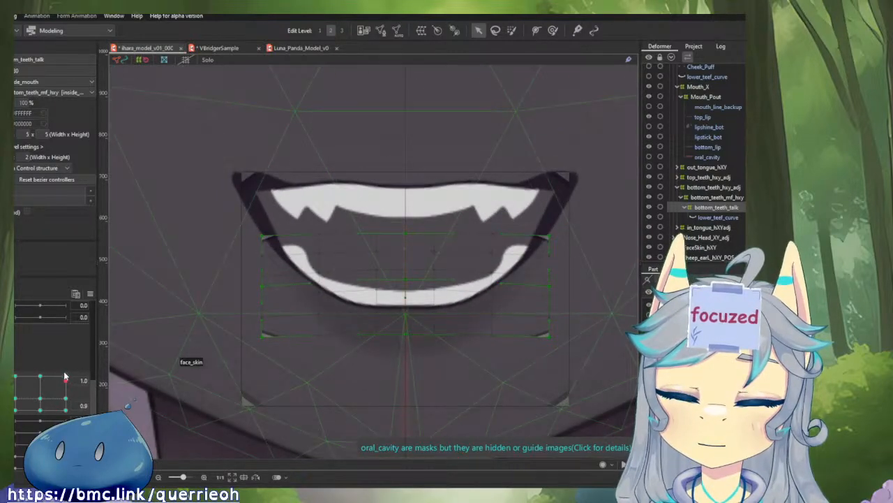
# - Widen the upper corners of bottom_teeth_talk outward on both sides at form 1.0, opening 1.0 and check the closed mouth
pyautogui.moveTo(65, 377); pyautogui.dragTo(65, 373)
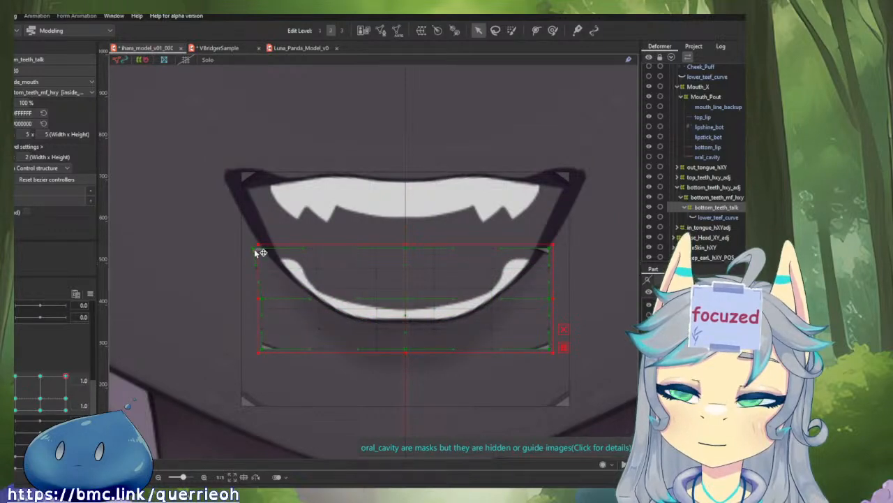
pyautogui.moveTo(255, 252); pyautogui.dragTo(247, 253)
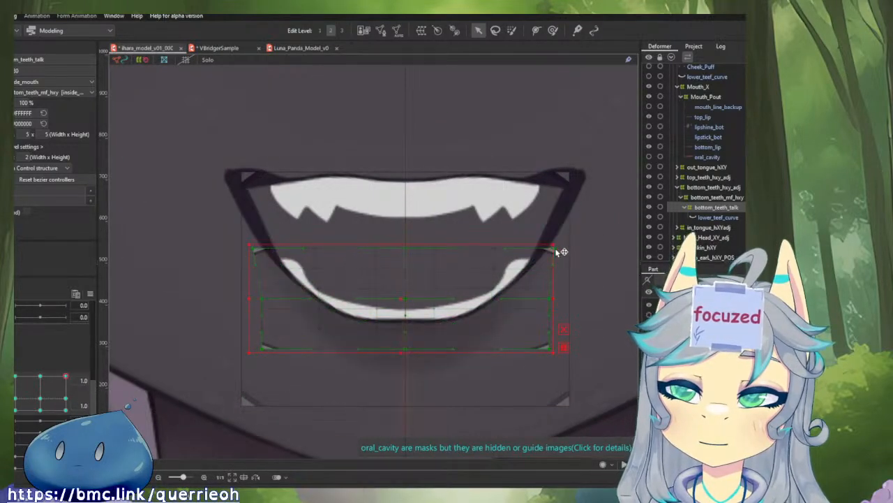
pyautogui.moveTo(563, 252); pyautogui.dragTo(572, 252)
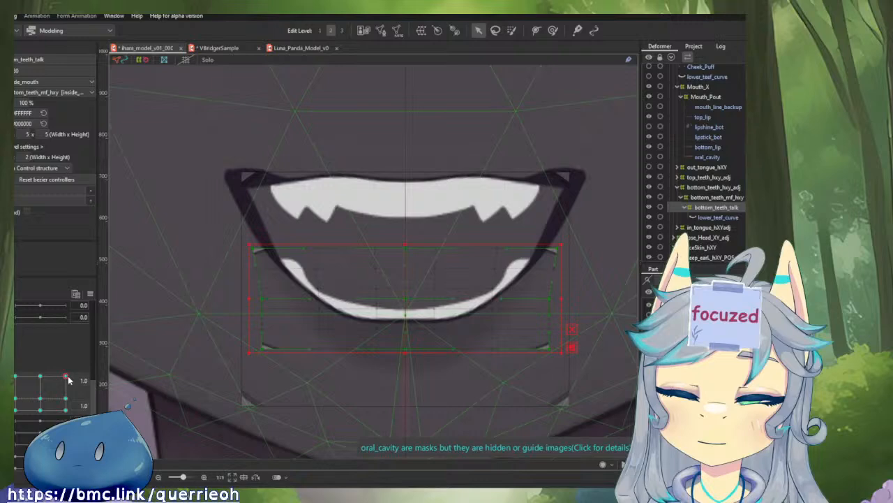
pyautogui.moveTo(67, 379); pyautogui.dragTo(66, 412)
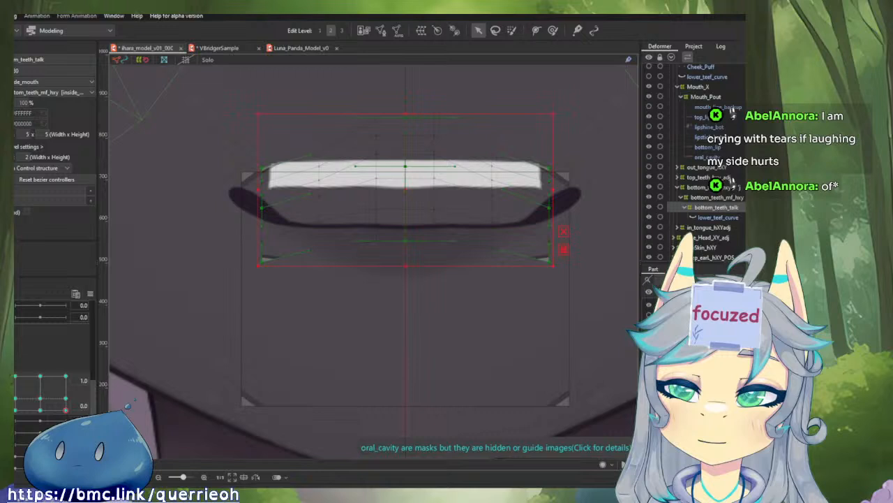
pyautogui.moveTo(453, 260); pyautogui.dragTo(454, 307)
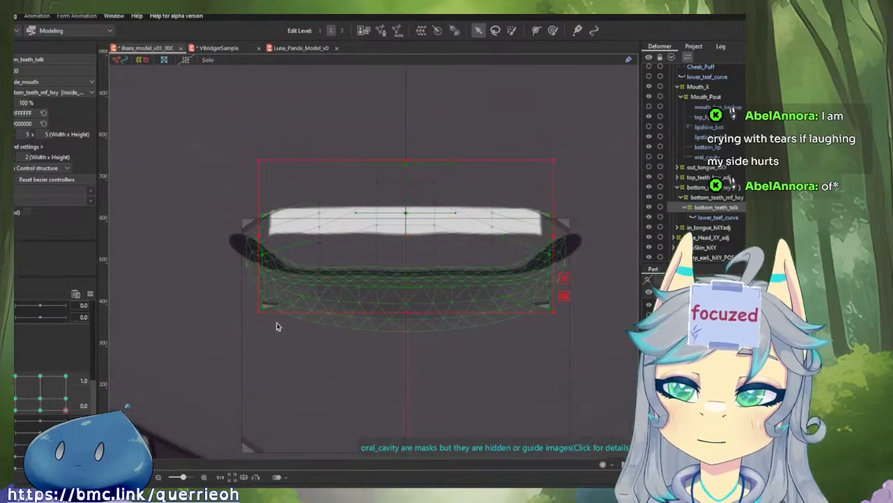
# - Select top_lip, bottom_lip and lipstick_bot at form 1.0, opening 0.3 and brush their right-hand mouth corner slightly outward
pyautogui.moveTo(65, 409); pyautogui.dragTo(113, 402)
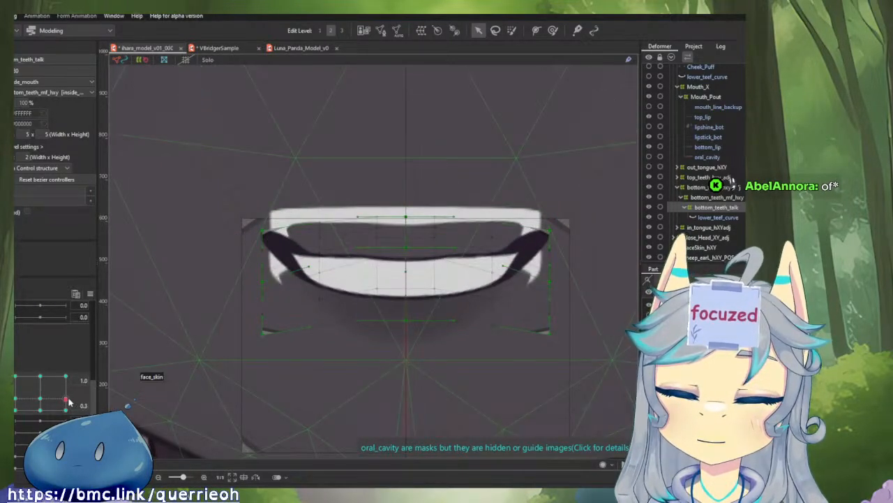
pyautogui.click(342, 321)
pyautogui.click(457, 317)
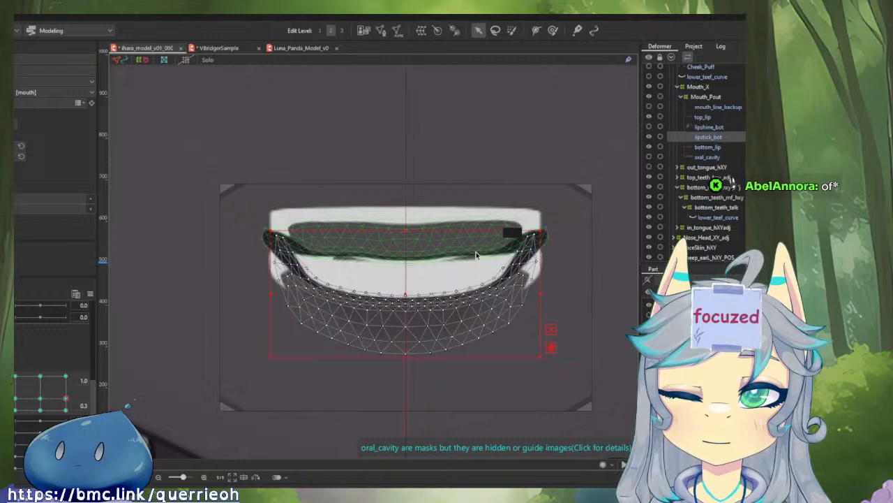
pyautogui.keyDown('shift'); pyautogui.click(478, 250); pyautogui.keyUp('shift')
pyautogui.keyDown('ctrl'); pyautogui.click(723, 147); pyautogui.keyUp('ctrl')
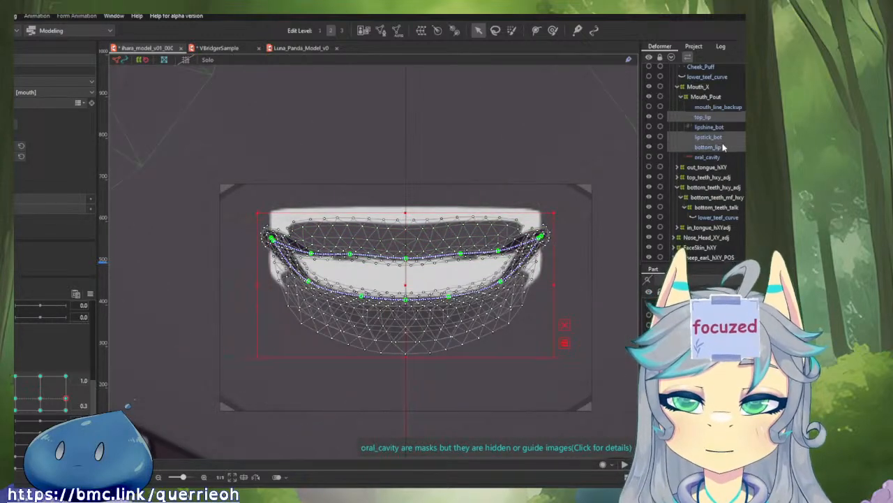
pyautogui.click(551, 30)
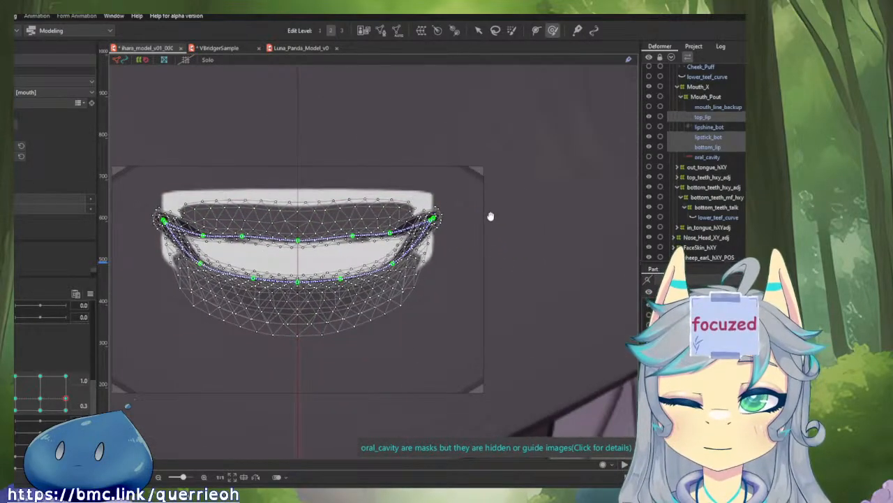
pyautogui.moveTo(411, 246); pyautogui.dragTo(413, 245)
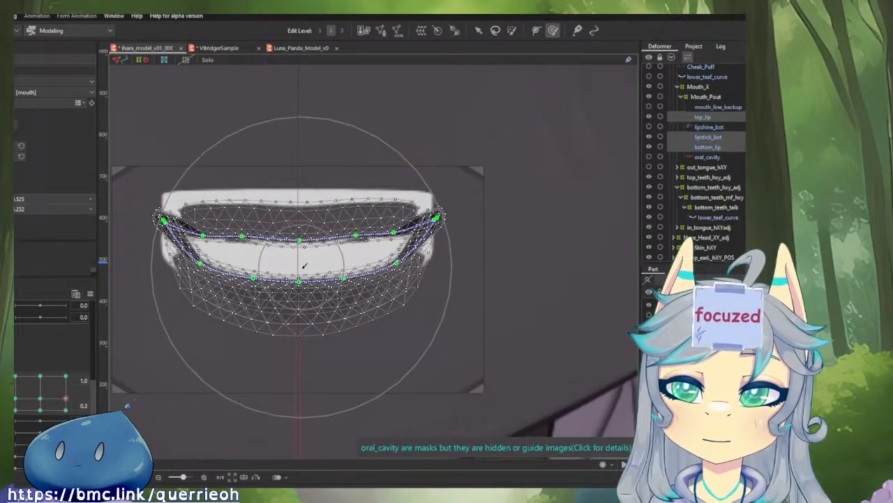
pyautogui.moveTo(298, 256)
pyautogui.mouseDown()
pyautogui.moveTo(291, 242)
pyautogui.moveTo(337, 260)
pyautogui.mouseUp()
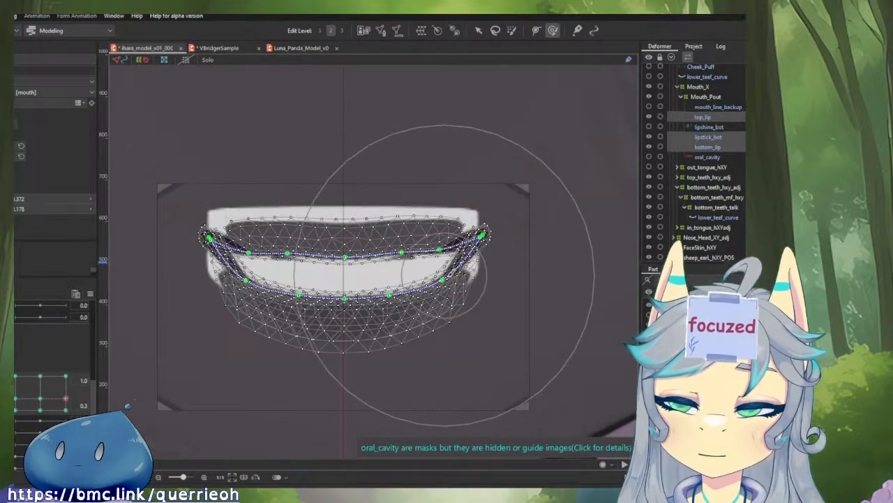
# - Examine how the lips cover the teeth between openings 0.3 and 1.0 at form 1.0, and between forms -1.0 and 1.0
pyautogui.moveTo(65, 398)
pyautogui.mouseDown()
pyautogui.moveTo(76, 366)
pyautogui.moveTo(93, 394)
pyautogui.moveTo(94, 378)
pyautogui.moveTo(105, 403)
pyautogui.moveTo(110, 379)
pyautogui.moveTo(117, 400)
pyautogui.moveTo(117, 385)
pyautogui.moveTo(121, 391)
pyautogui.mouseUp()
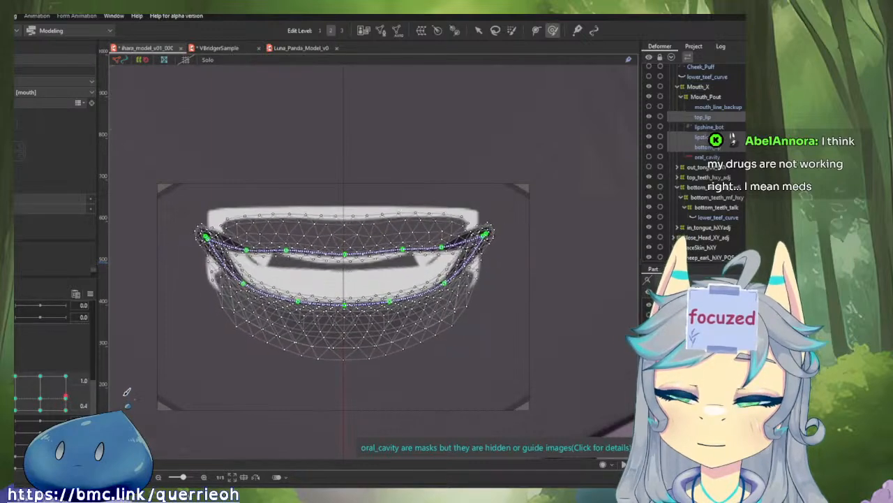
pyautogui.moveTo(128, 383); pyautogui.dragTo(140, 376)
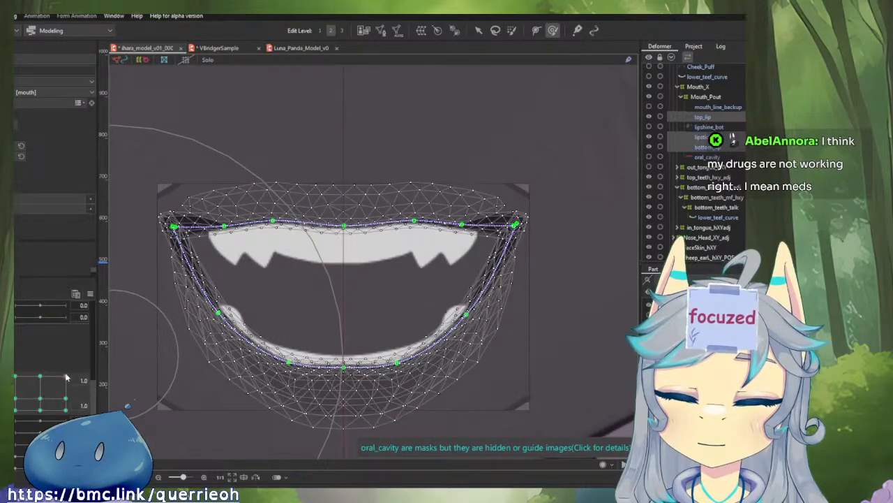
pyautogui.moveTo(65, 376); pyautogui.dragTo(14, 361)
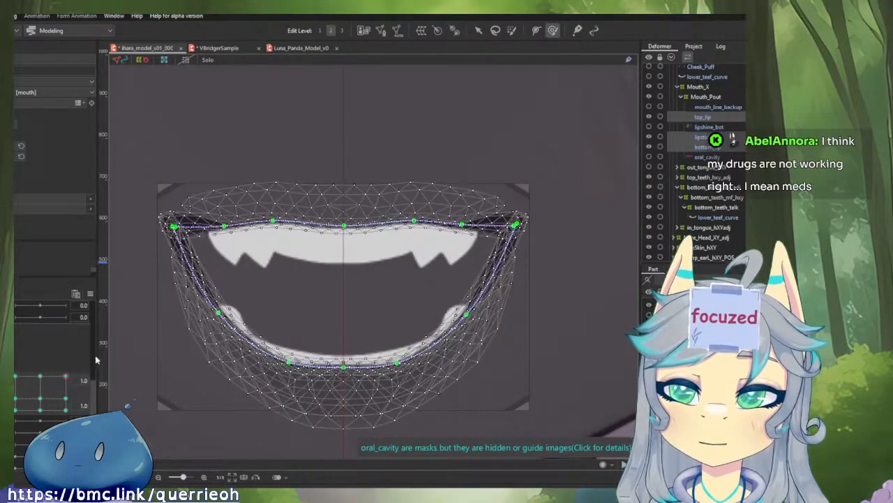
pyautogui.moveTo(97, 360); pyautogui.dragTo(78, 356)
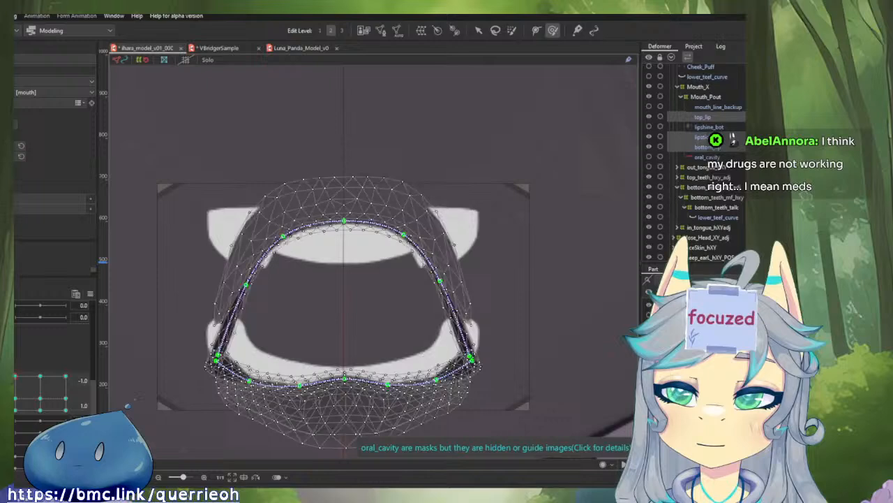
pyautogui.moveTo(14, 361); pyautogui.dragTo(96, 363)
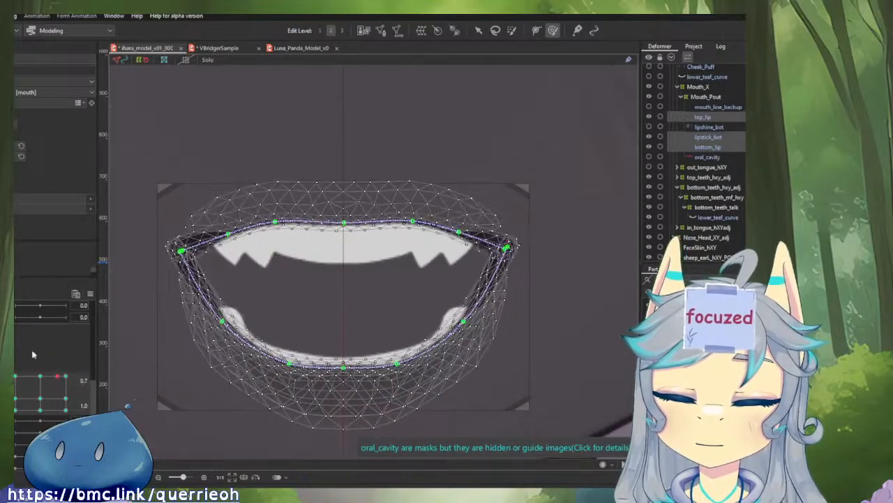
pyautogui.moveTo(73, 359); pyautogui.dragTo(14, 356)
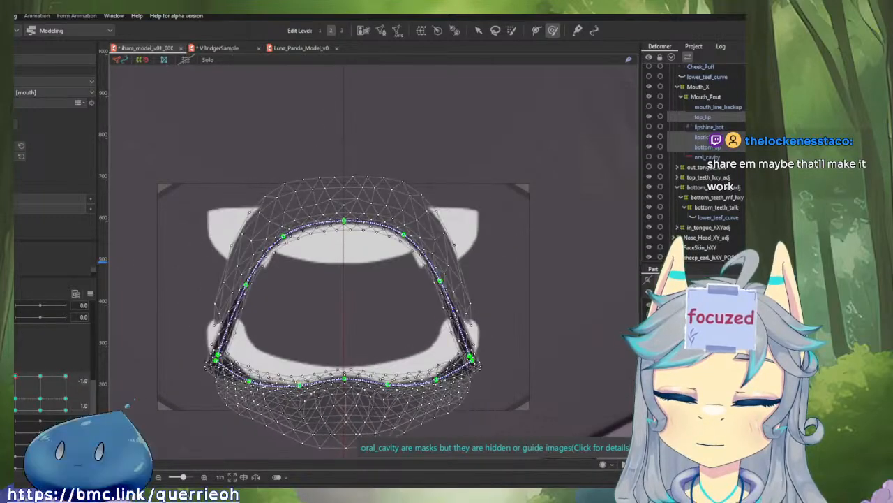
pyautogui.moveTo(90, 362)
pyautogui.mouseDown()
pyautogui.moveTo(14, 360)
pyautogui.moveTo(80, 364)
pyautogui.mouseUp()
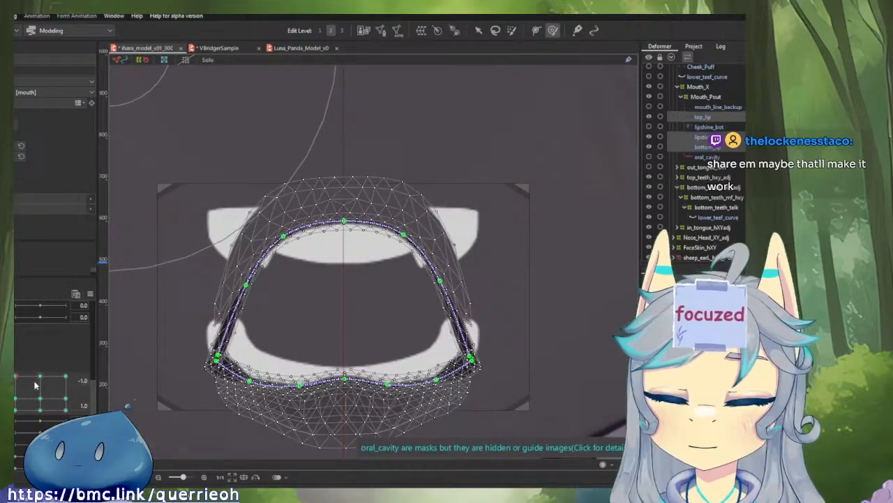
pyautogui.moveTo(15, 377); pyautogui.dragTo(61, 377)
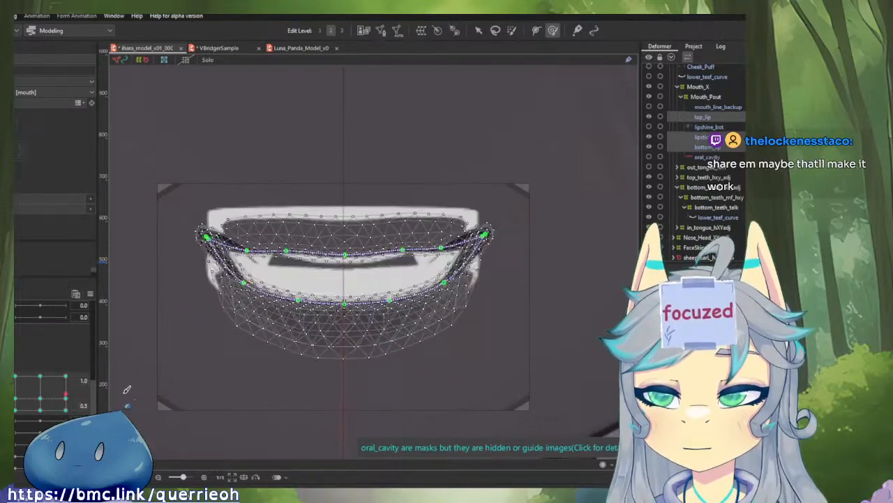
pyautogui.moveTo(127, 366)
pyautogui.mouseDown()
pyautogui.moveTo(135, 399)
pyautogui.moveTo(140, 352)
pyautogui.moveTo(149, 432)
pyautogui.mouseUp()
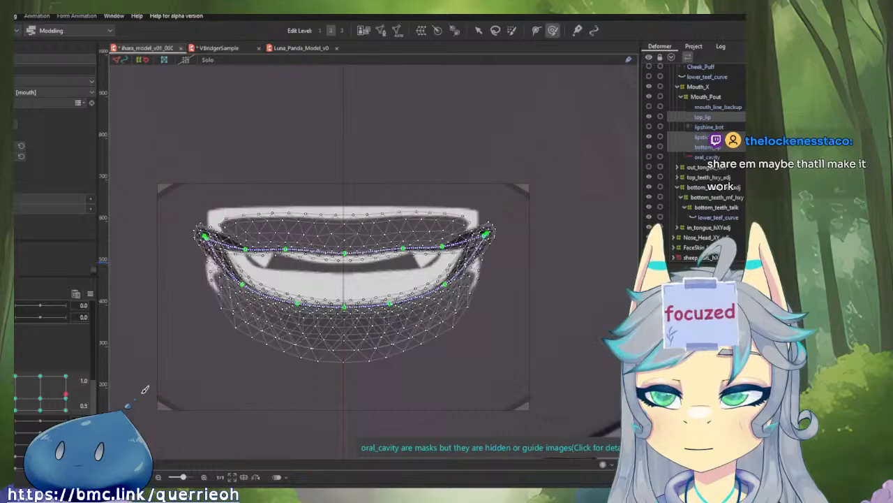
pyautogui.moveTo(144, 389)
pyautogui.mouseDown()
pyautogui.moveTo(143, 377)
pyautogui.moveTo(150, 400)
pyautogui.moveTo(151, 374)
pyautogui.moveTo(112, 388)
pyautogui.mouseUp()
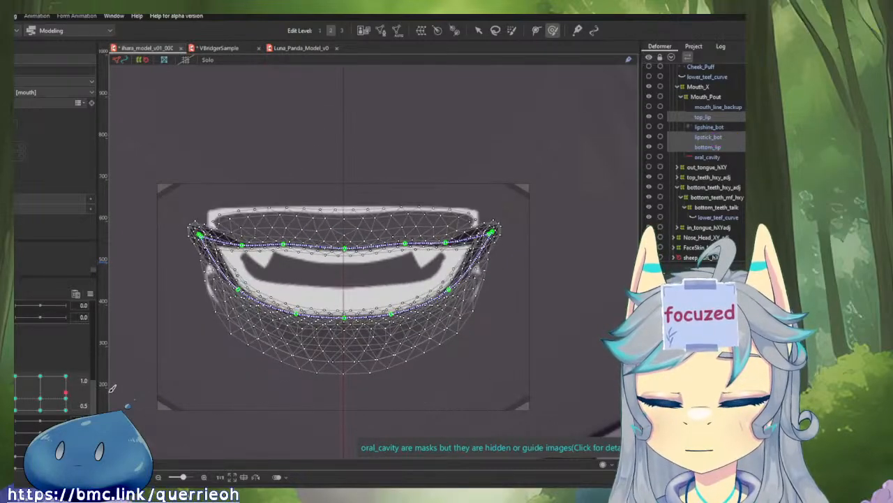
pyautogui.moveTo(62, 399); pyautogui.dragTo(66, 400)
# - Narrow top_lip, lipstick_bot and bottom_lip together symmetrically about the mouth's centre at form -1.0, opening 0.3
pyautogui.click(44, 403)
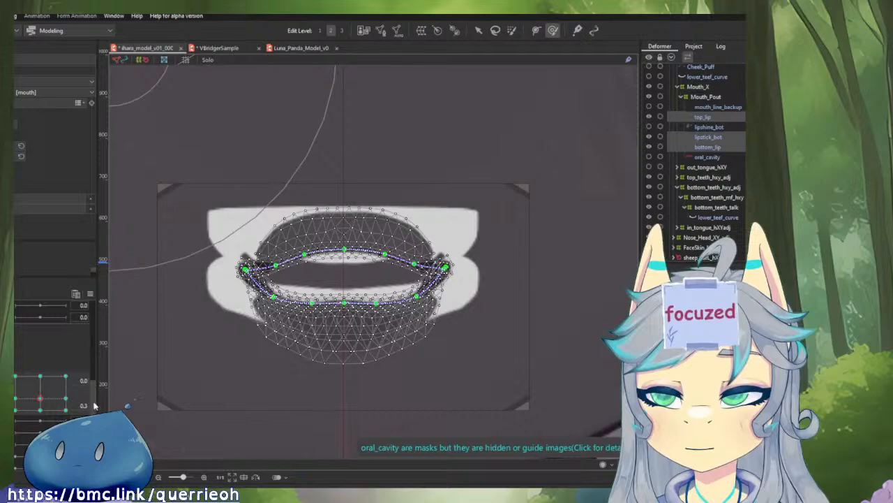
pyautogui.scroll(5, 507, 270)
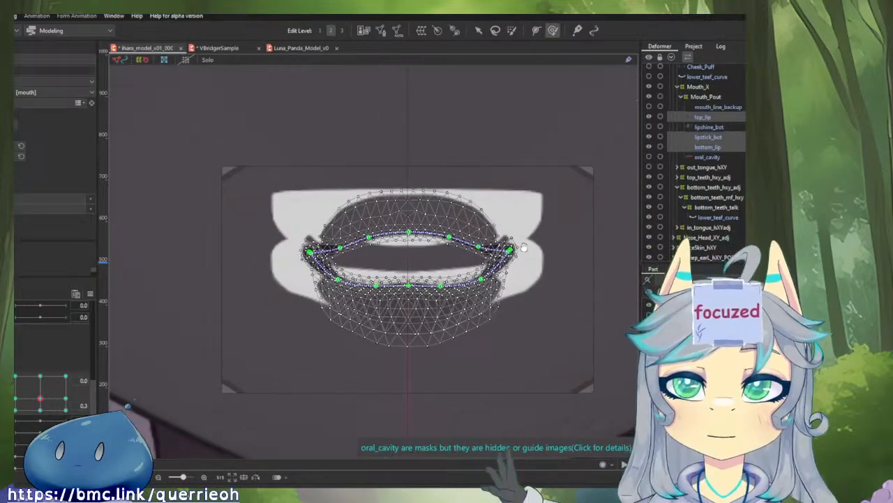
pyautogui.hscroll(2, 531, 210)
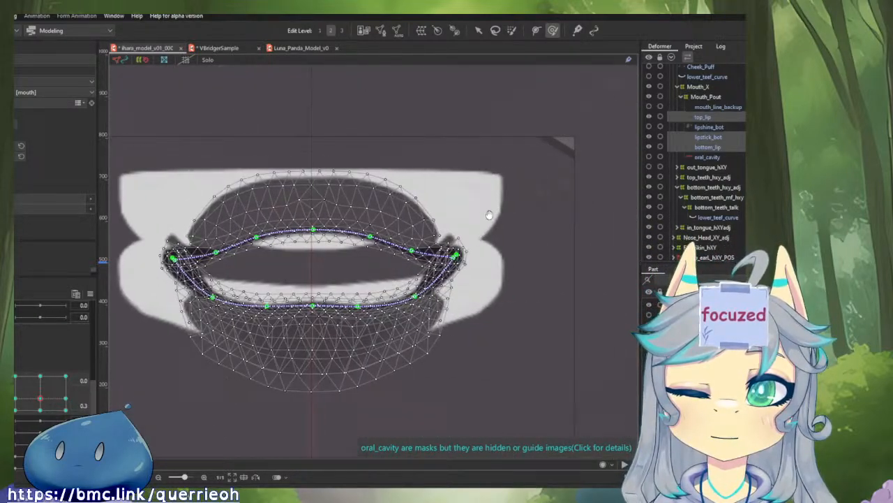
pyautogui.click(16, 397)
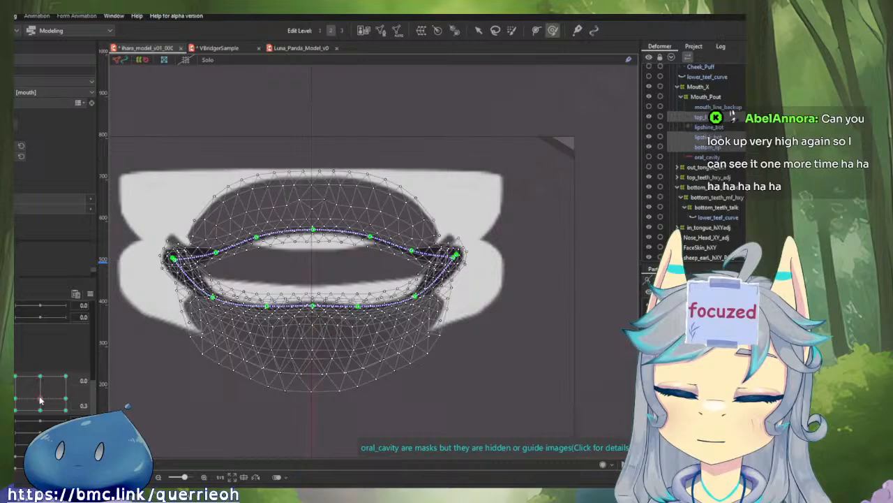
pyautogui.press('v')
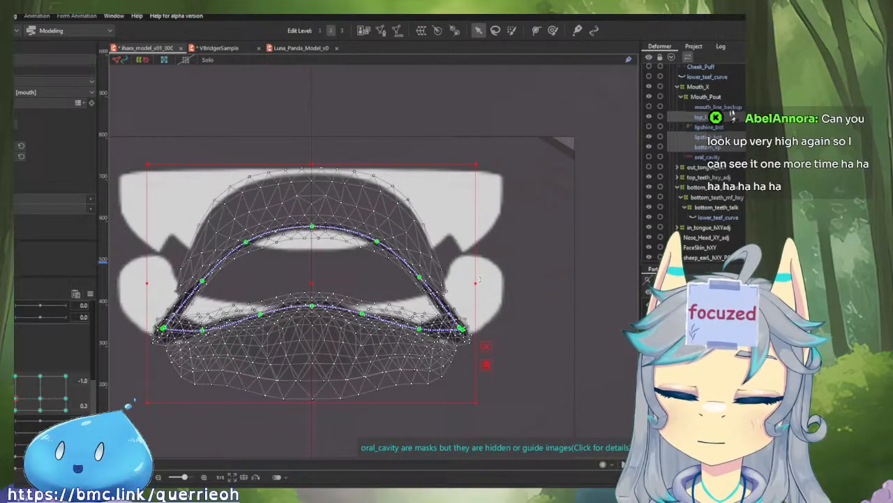
pyautogui.moveTo(477, 283); pyautogui.dragTo(467, 282)
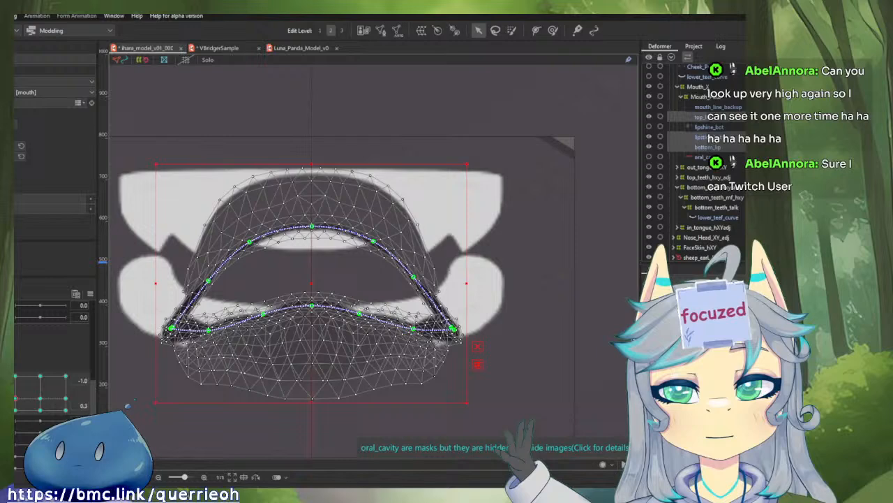
pyautogui.moveTo(382, 299); pyautogui.dragTo(434, 284)
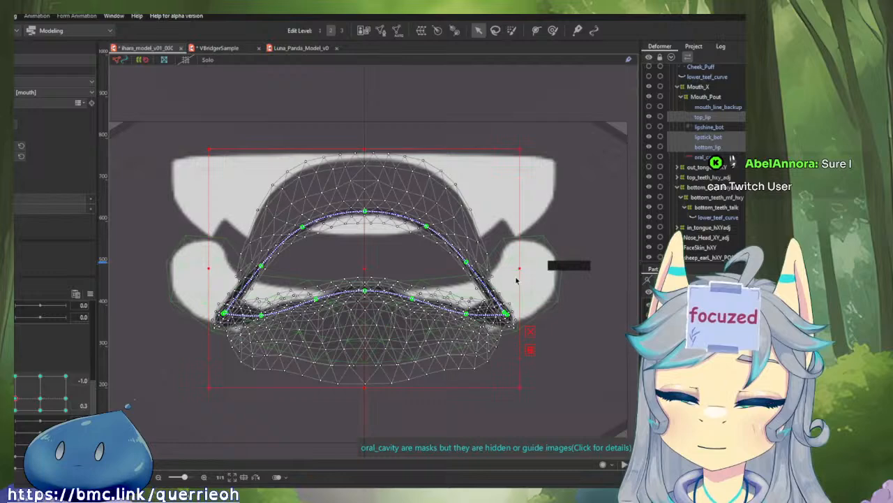
pyautogui.moveTo(520, 268); pyautogui.dragTo(509, 268)
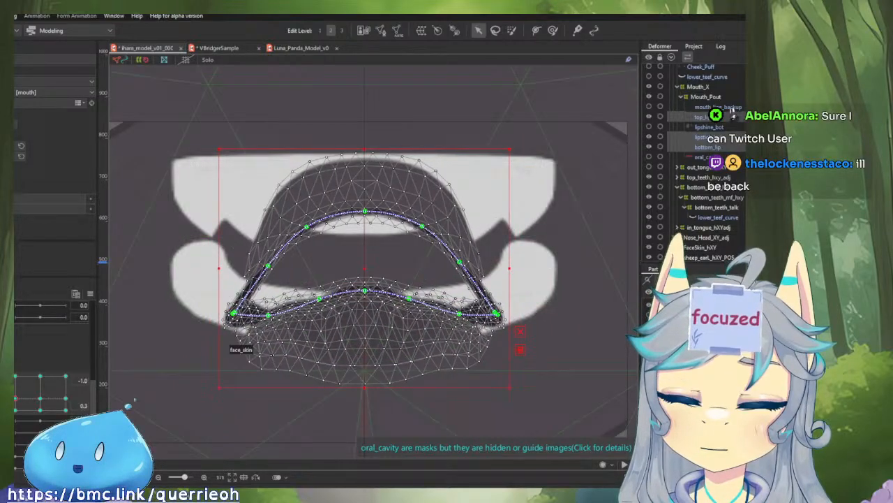
# - Compare the lips with form 0.0, narrow them slightly further at form -1.0, opening 0.3, and recheck the transition
pyautogui.moveTo(17, 398); pyautogui.dragTo(43, 400)
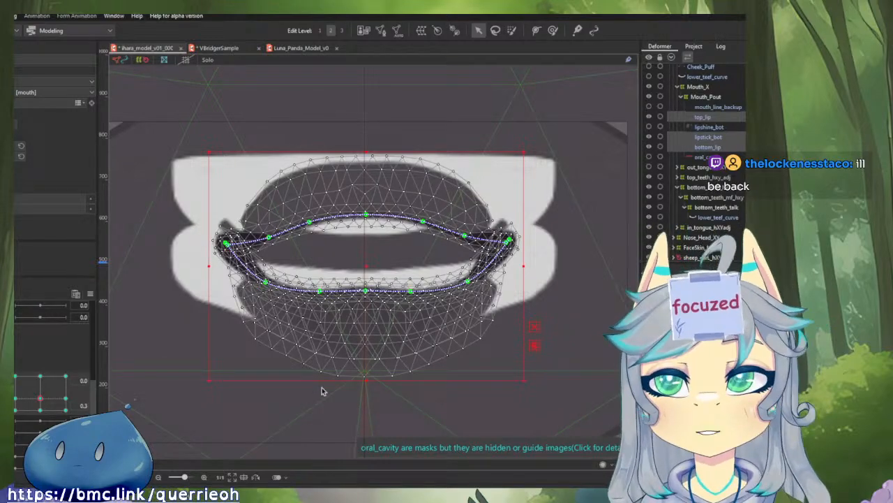
pyautogui.moveTo(22, 398); pyautogui.dragTo(38, 402)
pyautogui.click(18, 402)
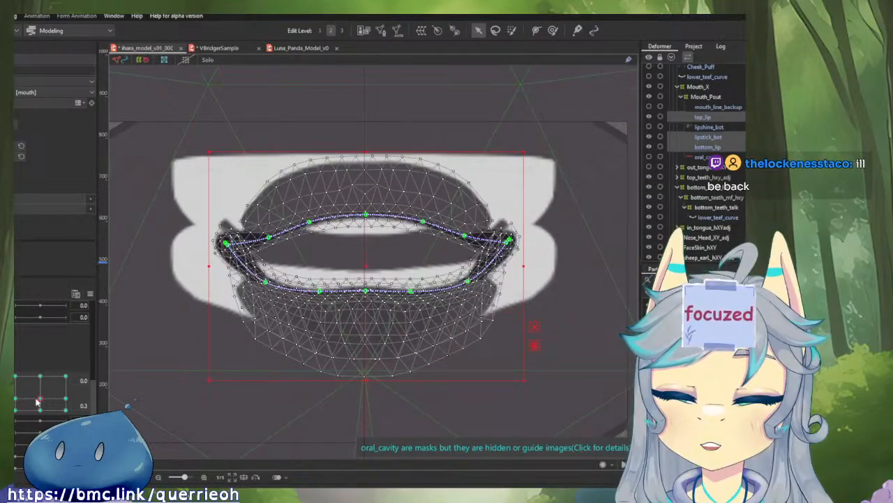
pyautogui.click(18, 401)
pyautogui.click(41, 401)
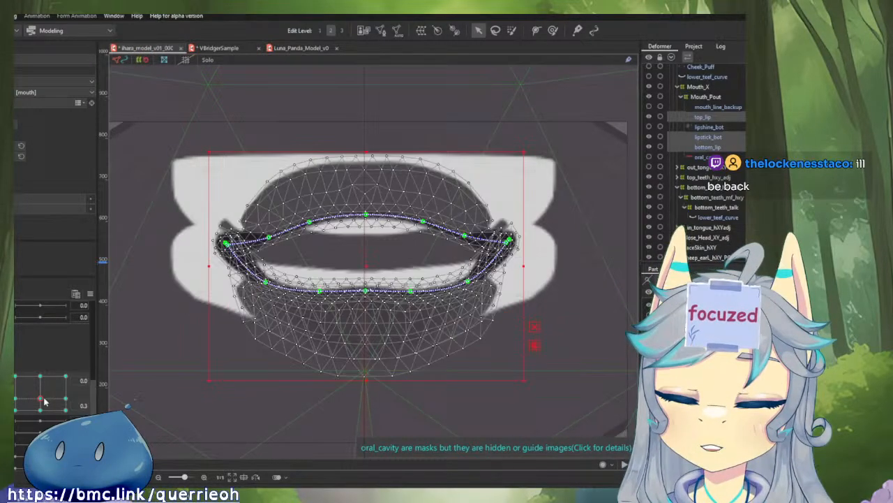
pyautogui.click(21, 402)
pyautogui.moveTo(509, 268); pyautogui.dragTo(499, 268)
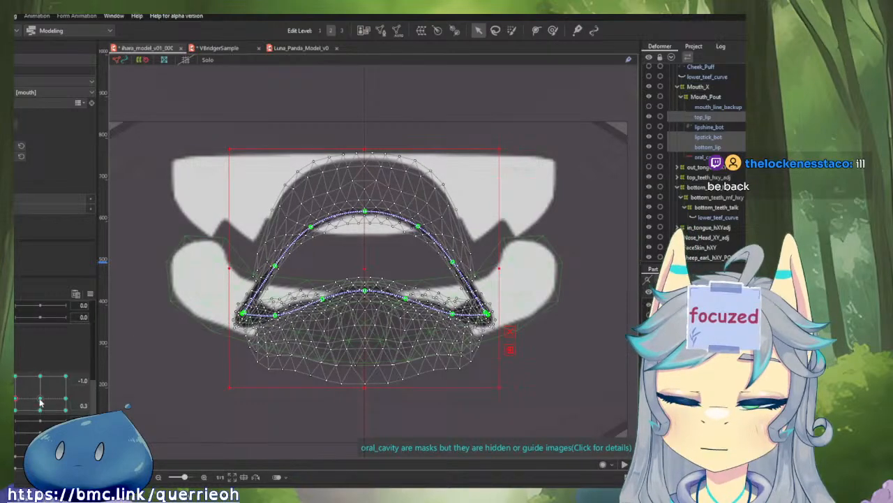
pyautogui.click(40, 402)
pyautogui.click(20, 402)
pyautogui.click(40, 403)
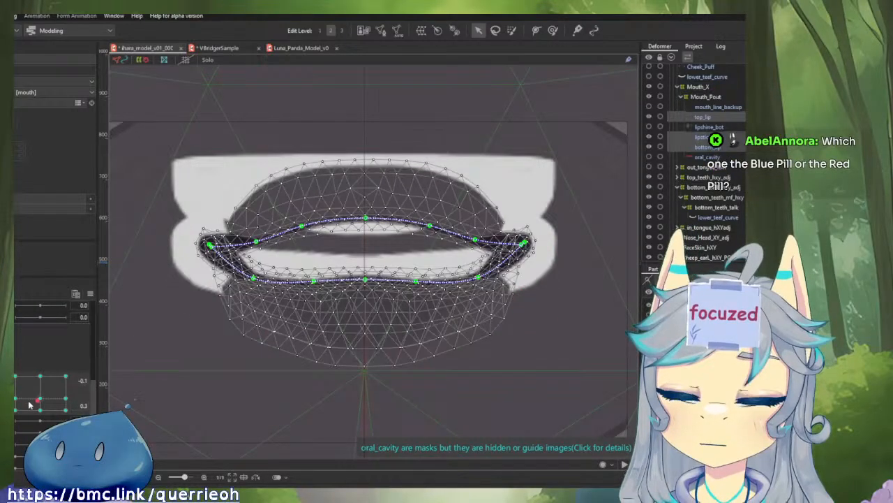
# - Brush the middle of the selected lips very slightly upward at form 1.0, opening 0.3
pyautogui.moveTo(30, 404); pyautogui.dragTo(80, 404)
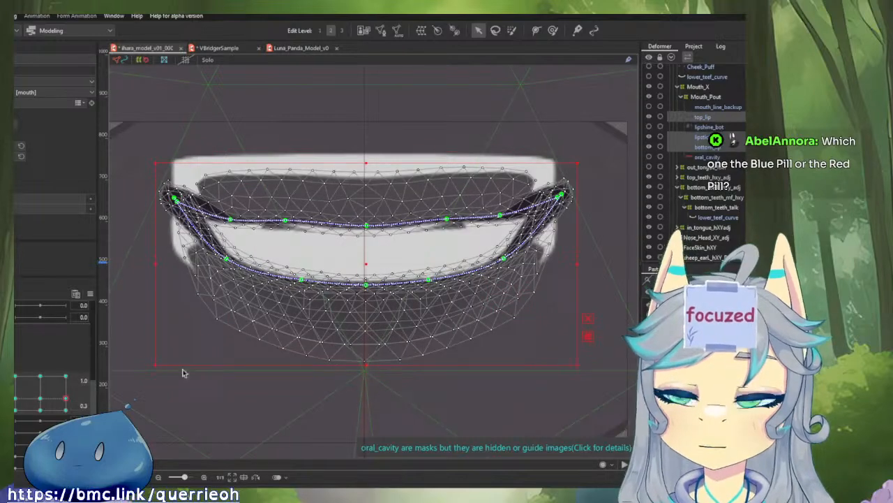
pyautogui.moveTo(382, 229); pyautogui.dragTo(405, 267)
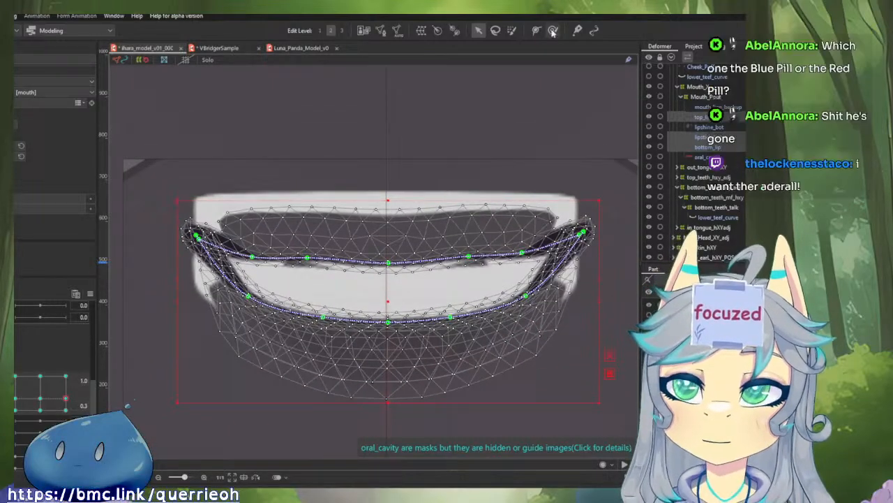
pyautogui.click(552, 31)
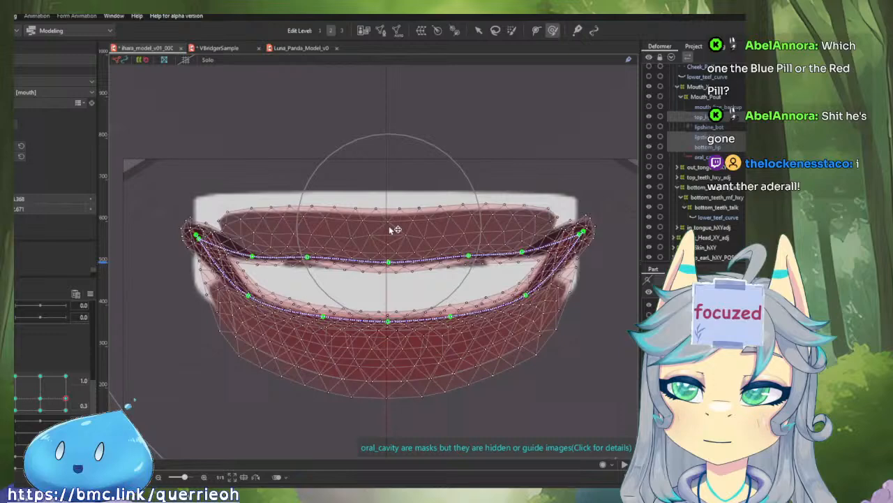
pyautogui.moveTo(388, 237); pyautogui.dragTo(389, 235)
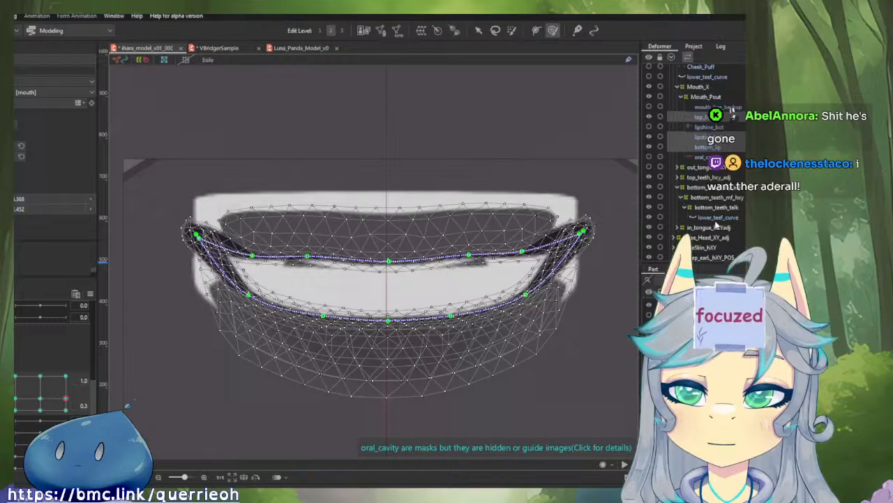
# - Select bottom_teeth_talk and brush its outer sides slightly upward on both sides at form 1.0, opening 0.3
pyautogui.click(716, 207)
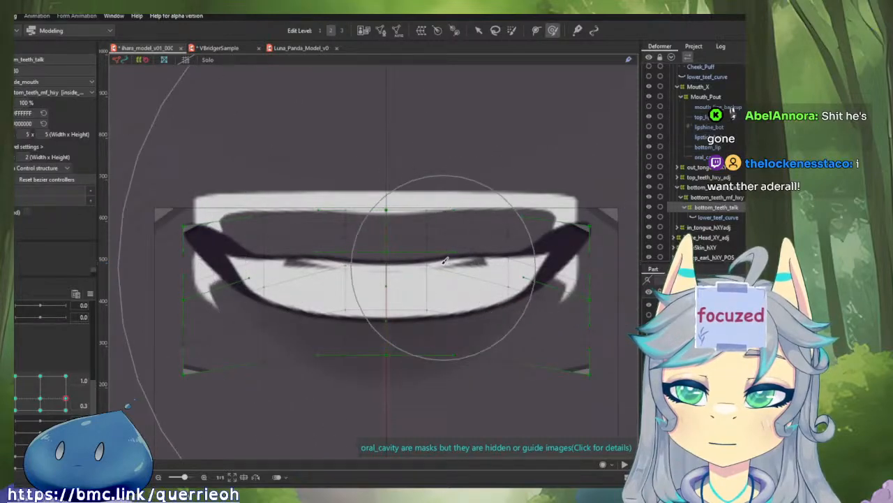
pyautogui.moveTo(66, 399); pyautogui.dragTo(74, 393)
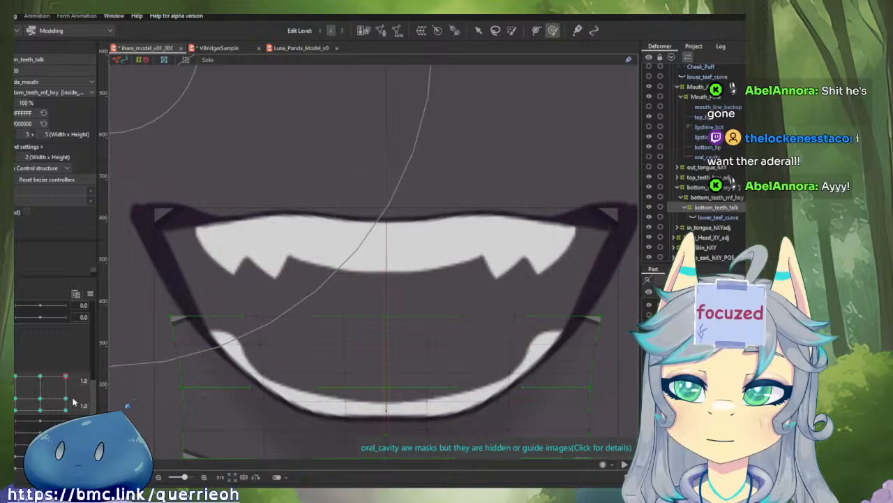
pyautogui.click(66, 398)
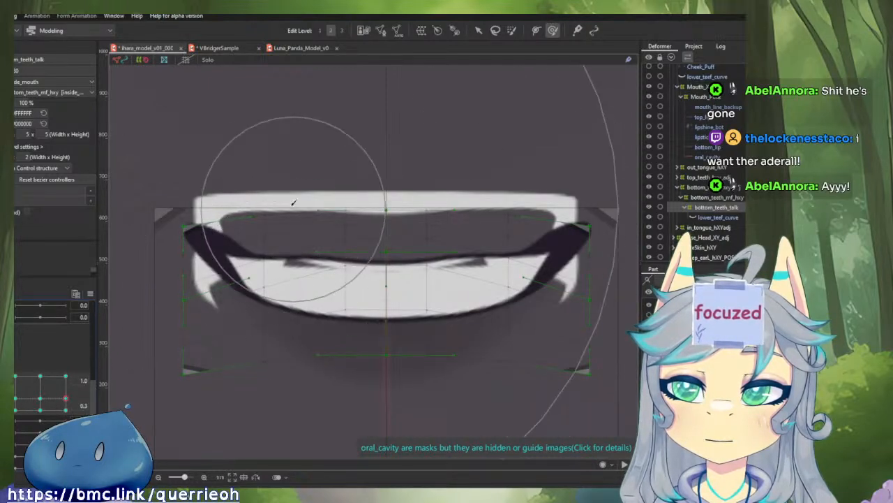
pyautogui.scroll(-2, 366, 211)
pyautogui.moveTo(366, 210)
pyautogui.mouseDown()
pyautogui.moveTo(379, 239)
pyautogui.moveTo(379, 230)
pyautogui.mouseUp()
pyautogui.moveTo(601, 285)
pyautogui.mouseDown()
pyautogui.moveTo(575, 275)
pyautogui.moveTo(579, 270)
pyautogui.mouseUp()
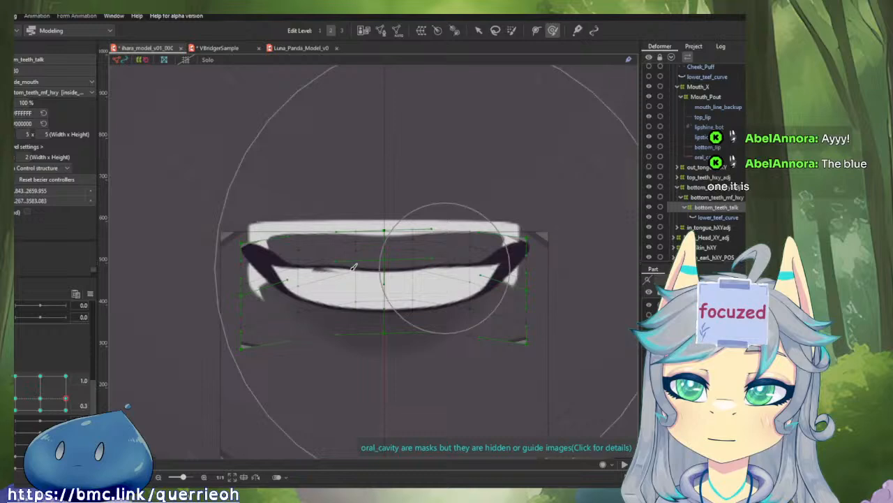
pyautogui.moveTo(179, 259)
pyautogui.mouseDown()
pyautogui.moveTo(169, 270)
pyautogui.moveTo(174, 255)
pyautogui.mouseUp()
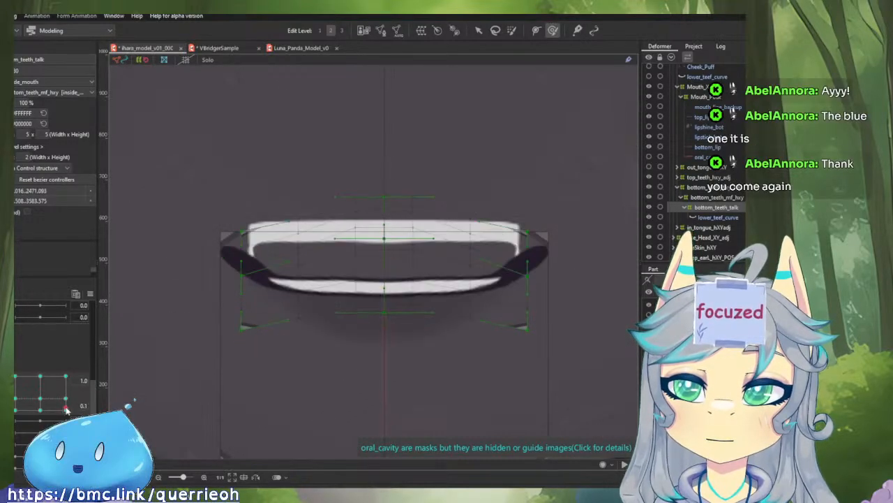
# - Examine how the bottom teeth sit behind the lips across openings and between forms -1.0 and 0.0 at opening 0.3
pyautogui.moveTo(63, 402); pyautogui.dragTo(23, 391)
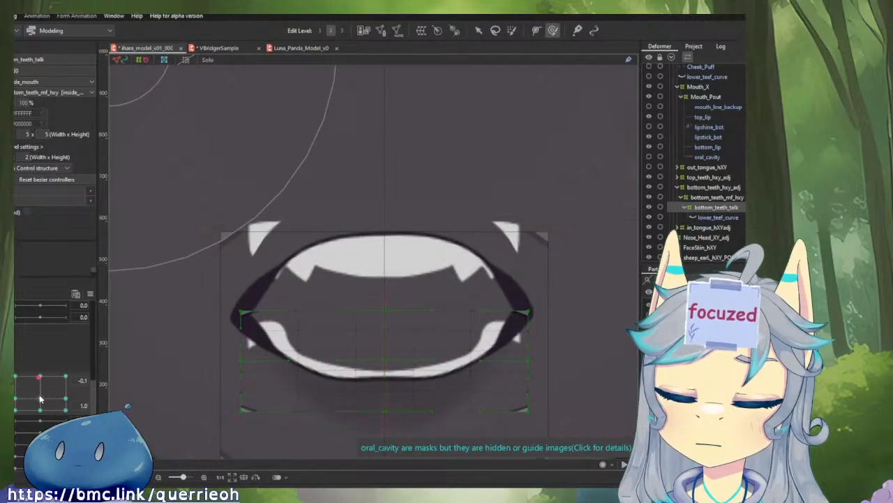
pyautogui.click(40, 398)
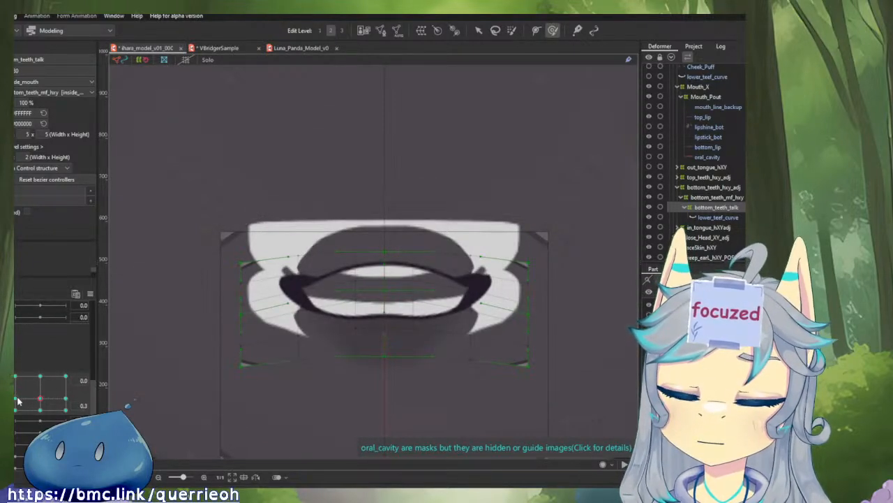
pyautogui.click(17, 400)
pyautogui.moveTo(33, 402)
pyautogui.mouseDown()
pyautogui.moveTo(65, 399)
pyautogui.moveTo(19, 398)
pyautogui.mouseUp()
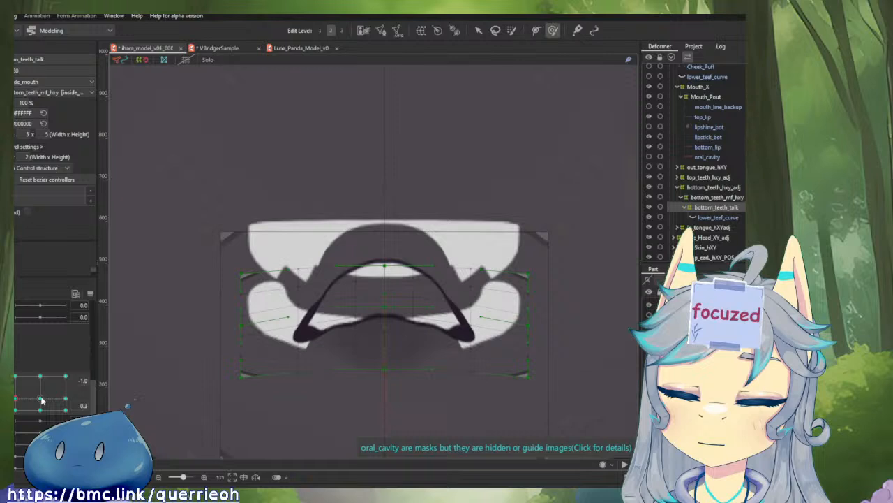
pyautogui.click(41, 400)
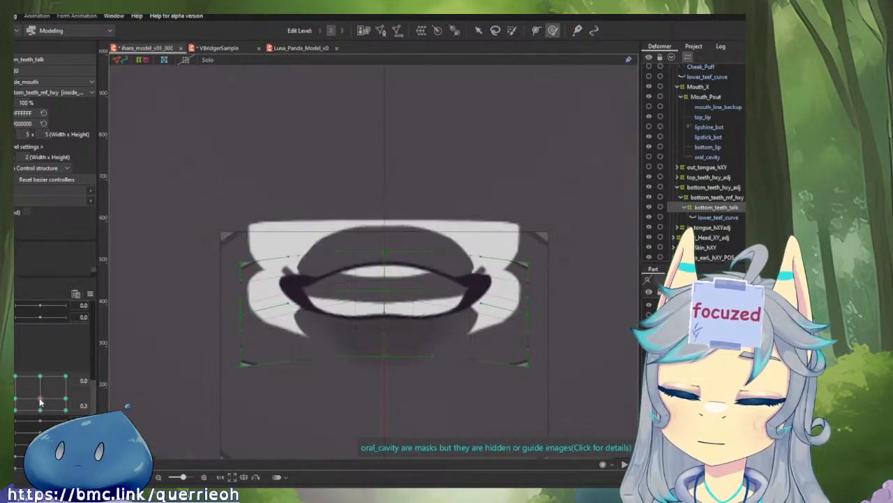
pyautogui.hotkey('ctrl', 'z')
pyautogui.click(41, 401)
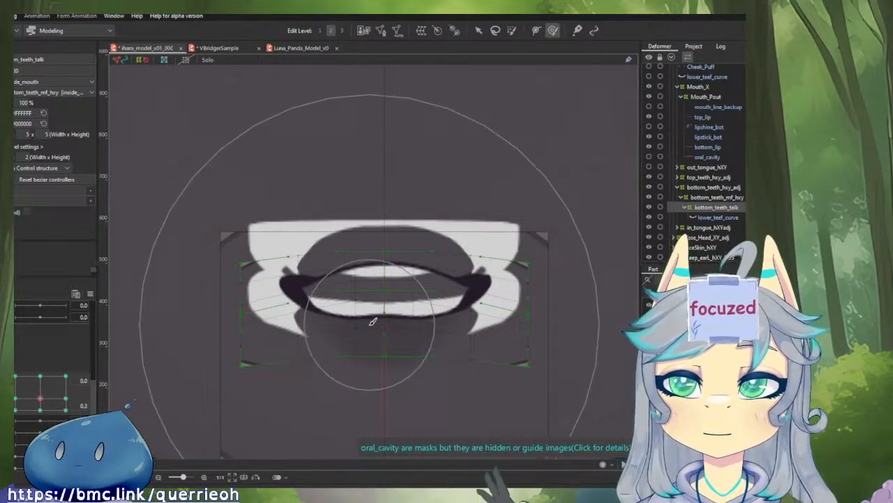
pyautogui.click(18, 400)
pyautogui.click(40, 398)
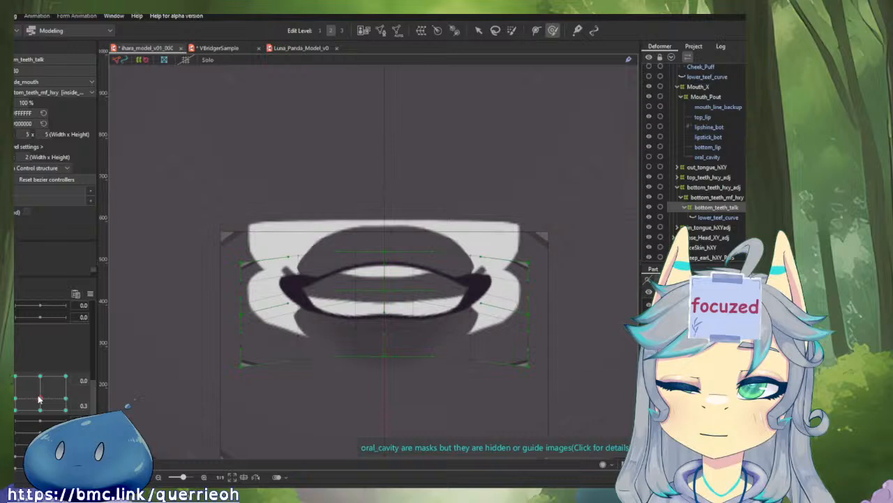
# - Show and select oral_cavity, and check its coverage at form 1.0, opening 0.3, and at form 0.0 from opening 0.0 to 1.0
pyautogui.scroll(-2, 732, 233)
pyautogui.scroll(3, 729, 227)
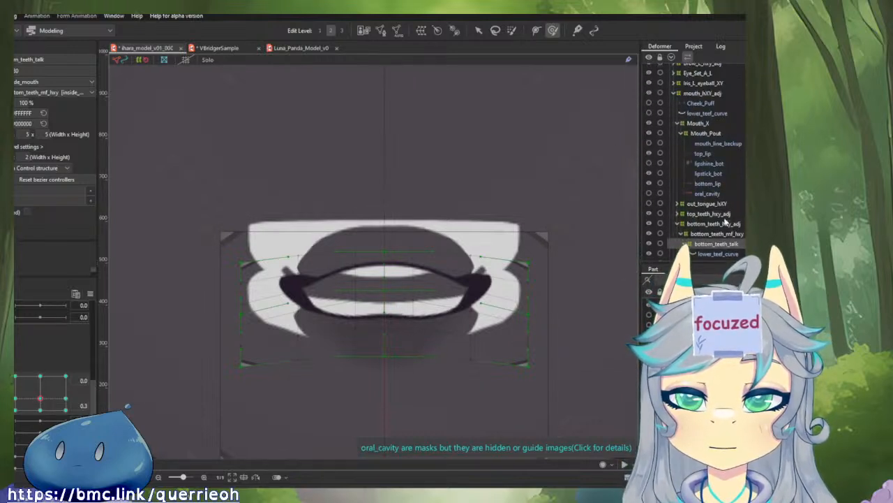
pyautogui.click(648, 193)
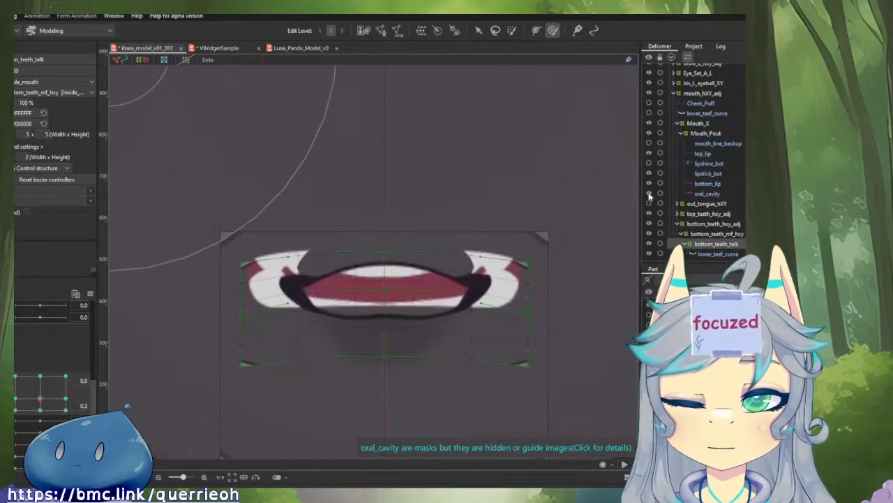
pyautogui.click(709, 193)
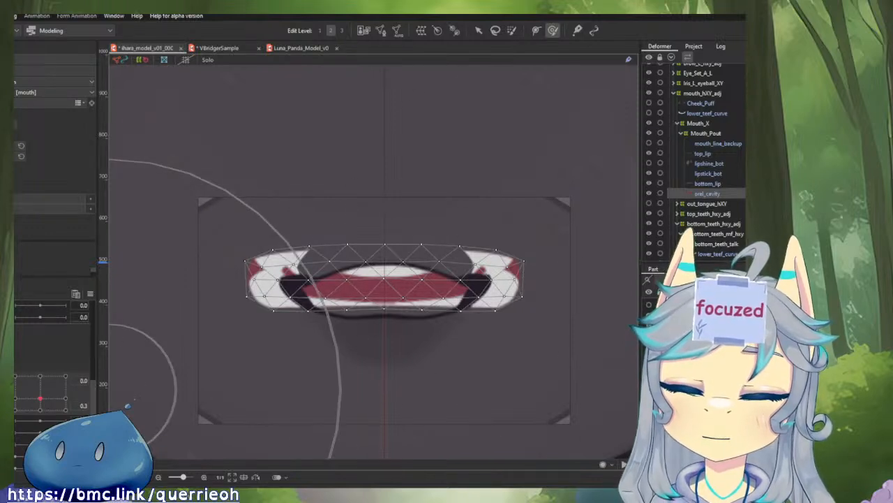
pyautogui.click(65, 378)
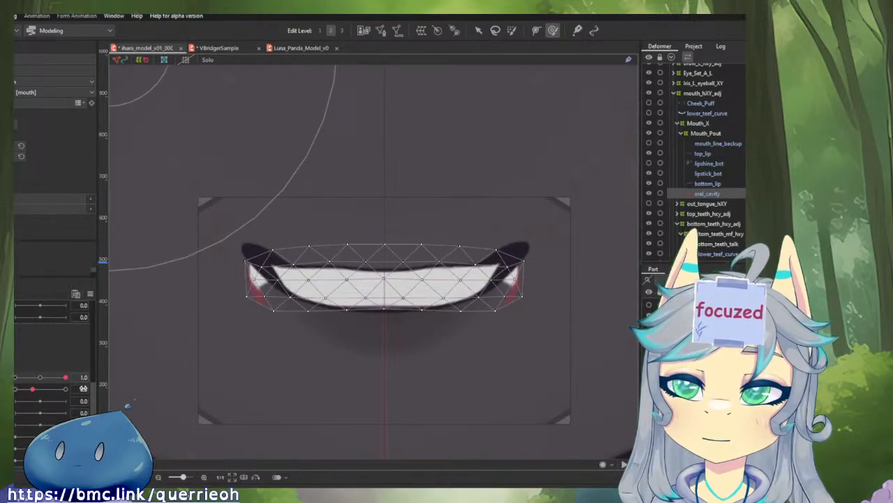
pyautogui.click(40, 378)
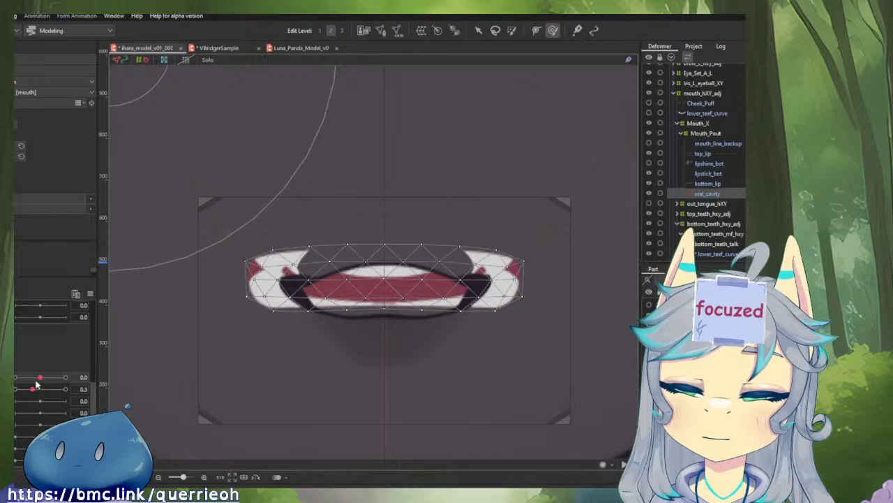
pyautogui.click(15, 389)
pyautogui.moveTo(15, 388); pyautogui.dragTo(106, 396)
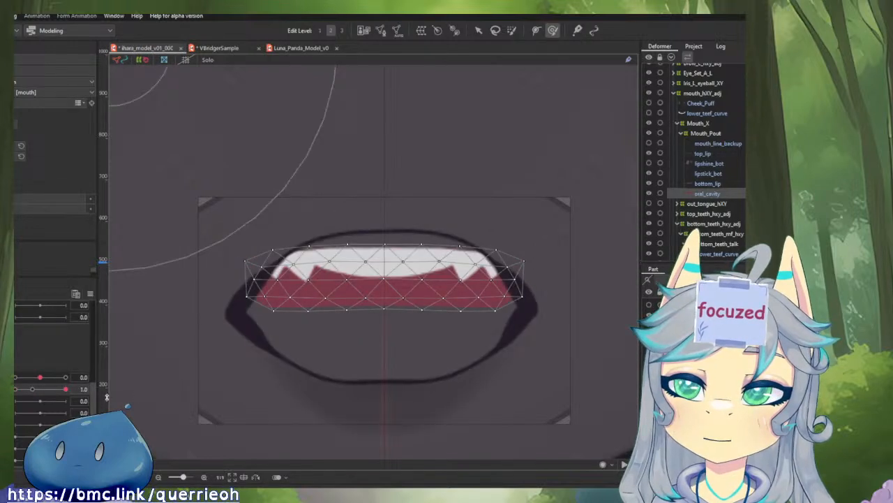
pyautogui.click(15, 388)
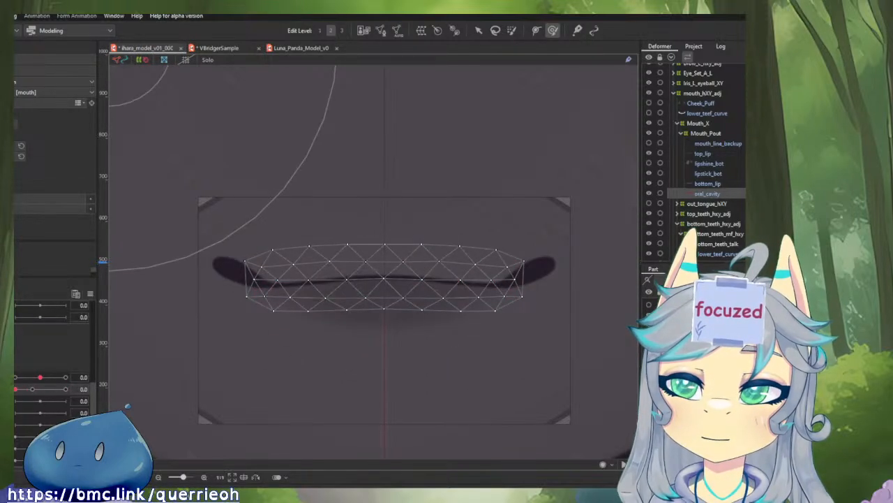
# - Add keyforms at openings 0.0 and 1.0 to oral_cavity, then stretch its lower edge slightly downward at form 0.0, opening 0.0
pyautogui.click(15, 293)
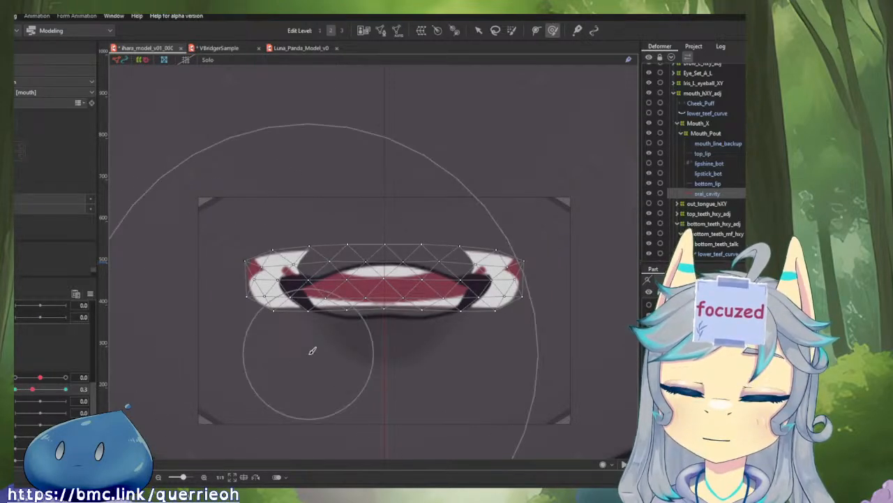
pyautogui.press('v')
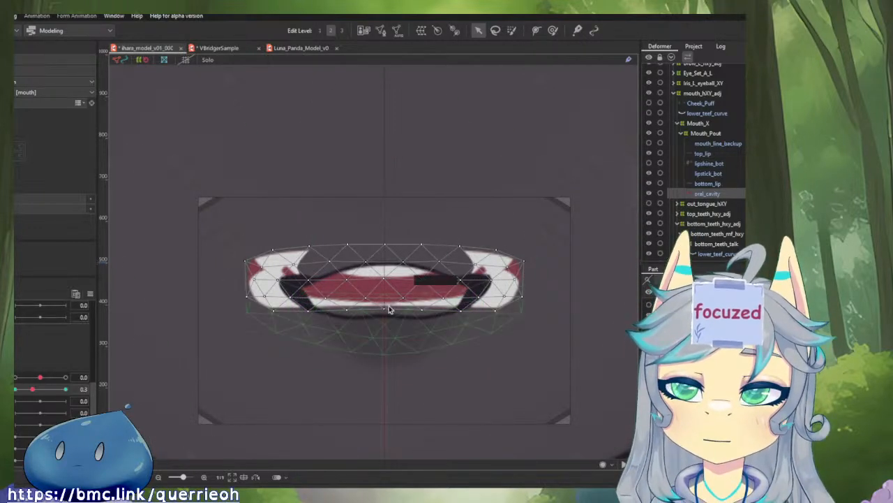
pyautogui.hotkey('ctrl', 'z')
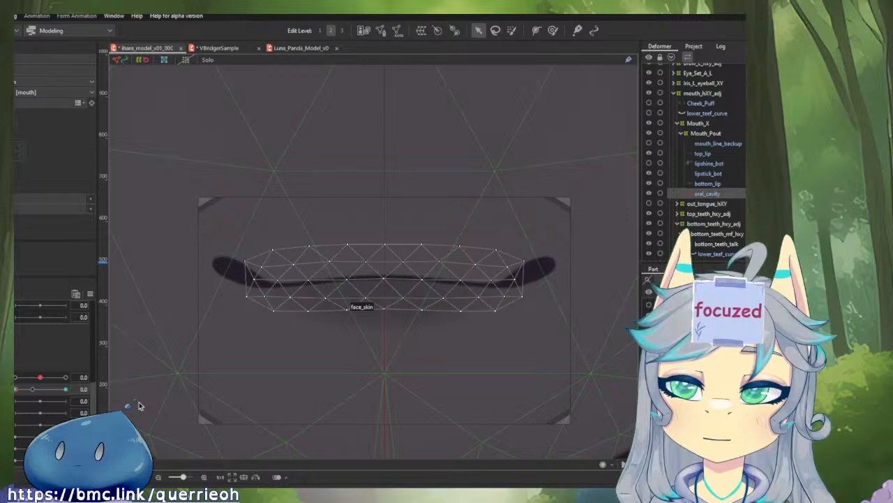
pyautogui.click(30, 392)
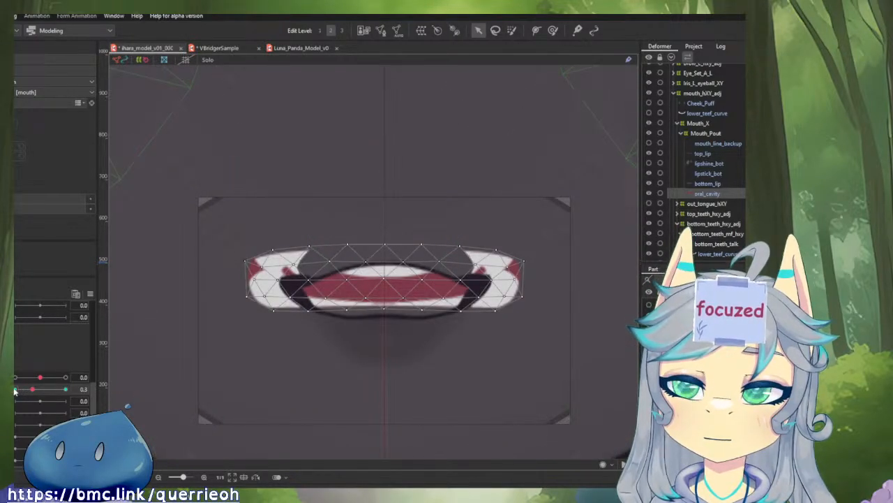
pyautogui.hotkey('ctrl', 'z')
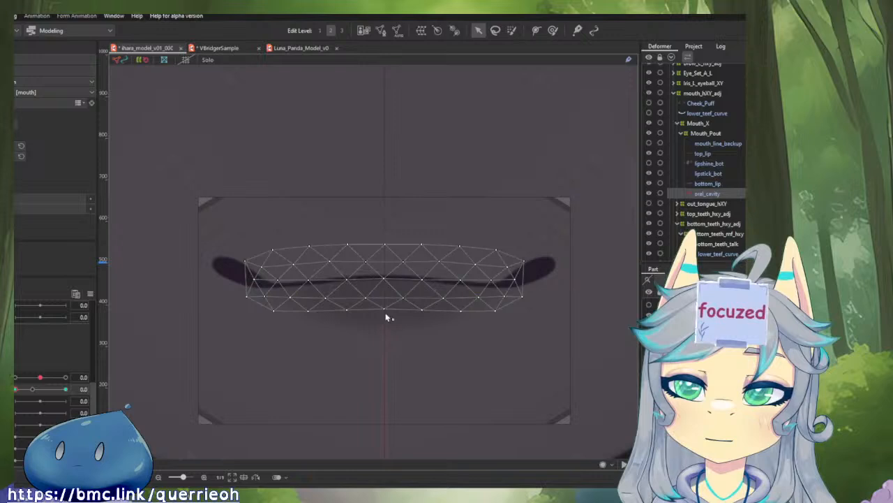
pyautogui.click(733, 193)
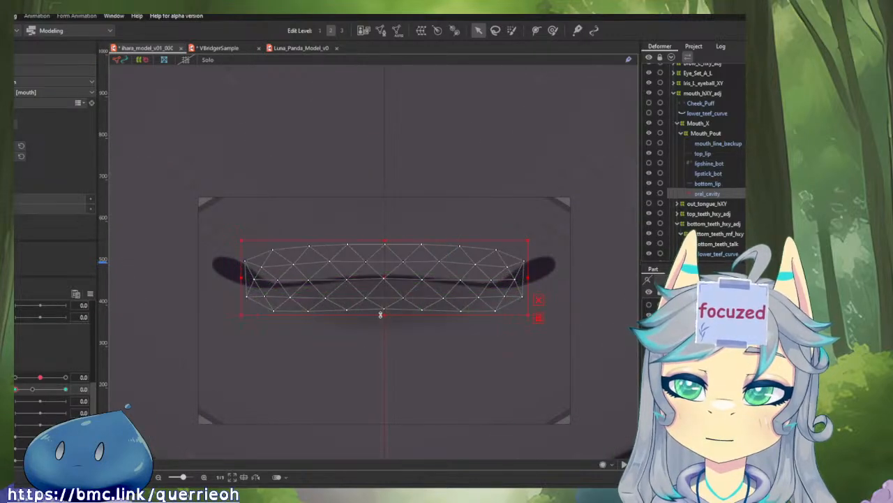
pyautogui.moveTo(380, 314)
pyautogui.mouseDown()
pyautogui.moveTo(382, 331)
pyautogui.moveTo(383, 321)
pyautogui.mouseUp()
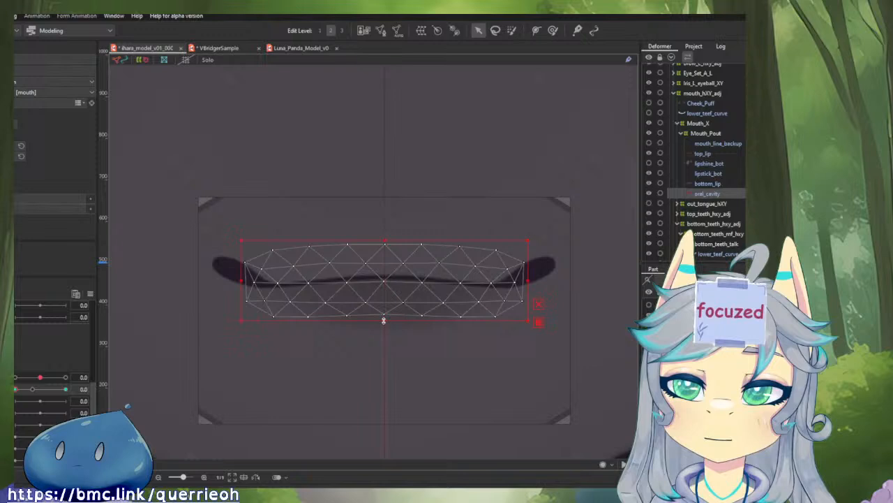
pyautogui.click(31, 390)
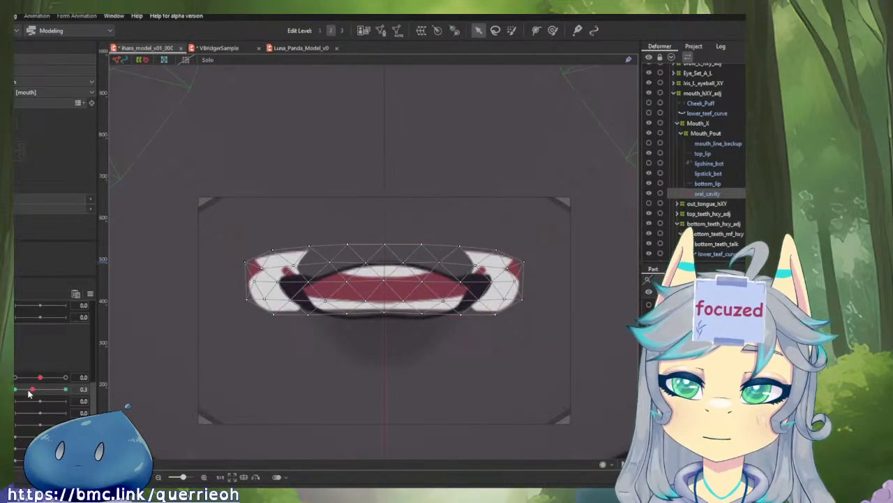
# - Stretch oral_cavity downward, upward and slightly wider to cover the open mouth at form 0.0, opening 1.0
pyautogui.moveTo(14, 394); pyautogui.dragTo(106, 395)
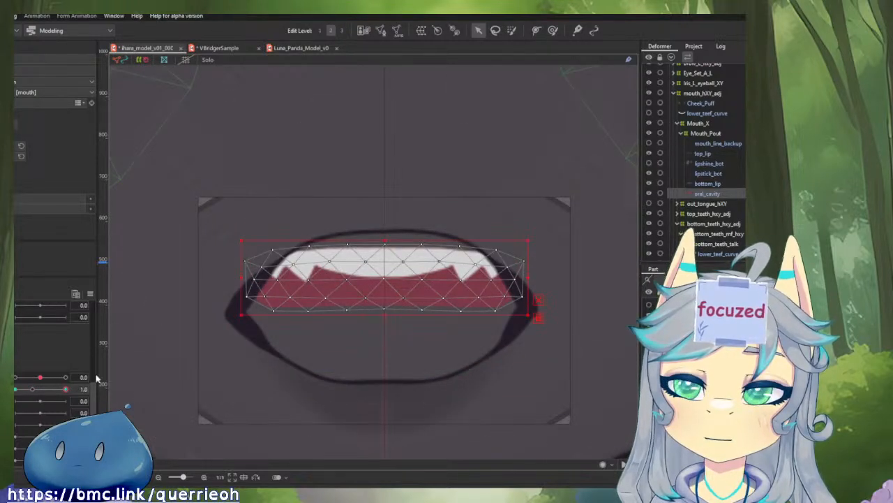
pyautogui.moveTo(383, 314); pyautogui.dragTo(383, 396)
pyautogui.moveTo(384, 240); pyautogui.dragTo(385, 219)
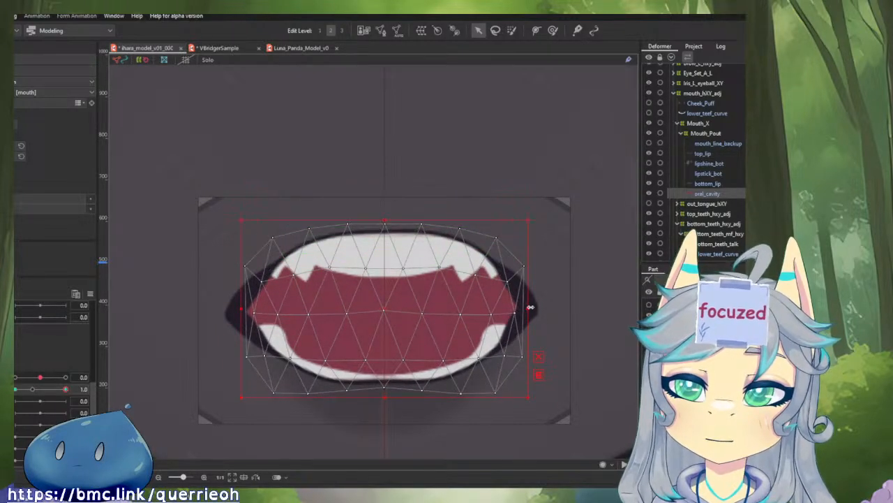
pyautogui.moveTo(528, 308)
pyautogui.mouseDown()
pyautogui.moveTo(537, 311)
pyautogui.moveTo(530, 309)
pyautogui.mouseUp()
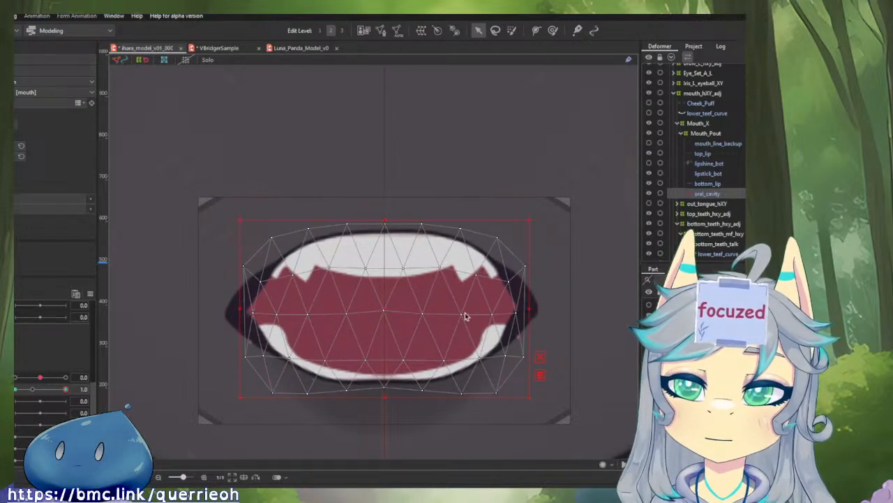
pyautogui.moveTo(63, 390); pyautogui.dragTo(33, 392)
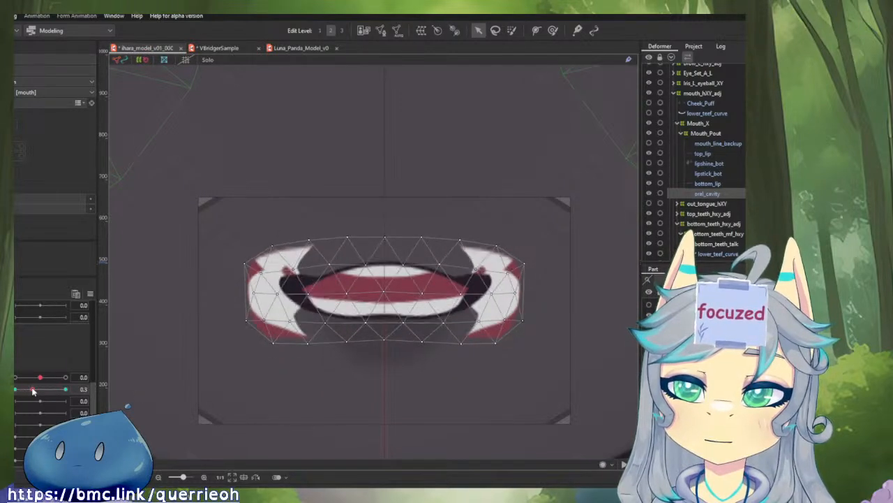
# - Narrow oral_cavity horizontally on both sides at form 0.0, opening 0.0, checking how it fits the lips at opening 0.3
pyautogui.click(15, 389)
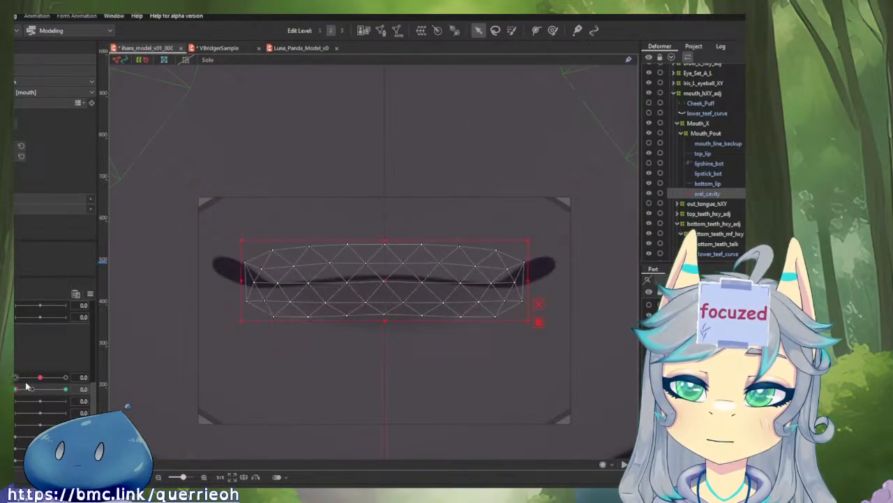
pyautogui.moveTo(529, 281); pyautogui.dragTo(505, 281)
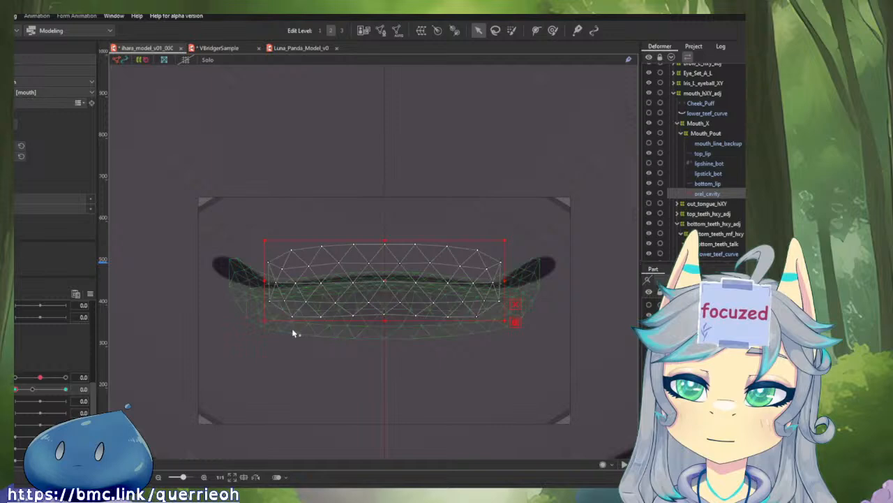
pyautogui.click(32, 391)
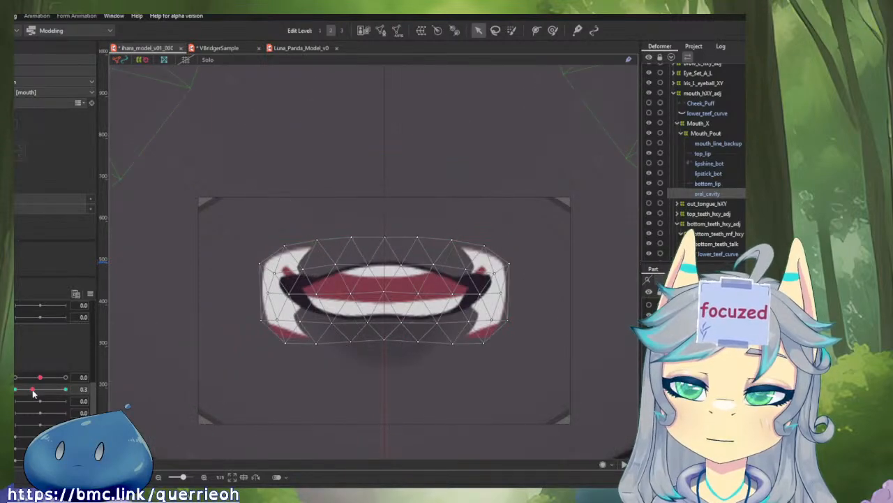
pyautogui.click(15, 389)
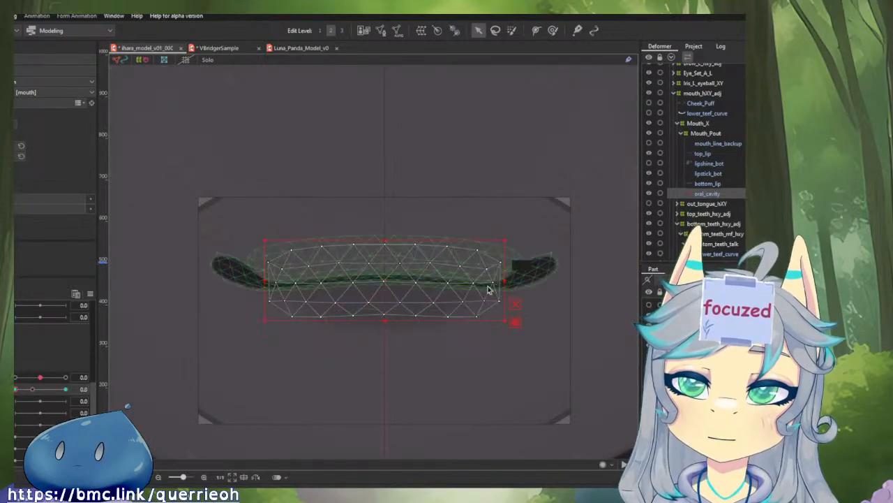
pyautogui.moveTo(503, 282); pyautogui.dragTo(495, 283)
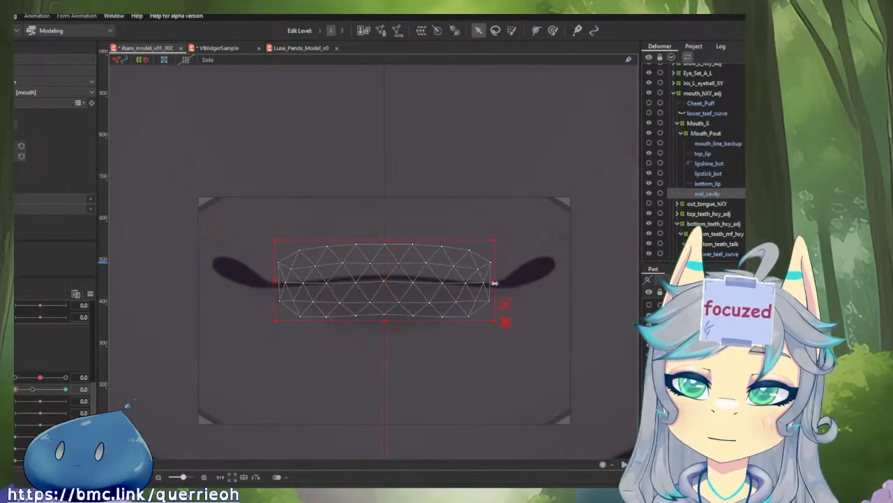
pyautogui.click(32, 390)
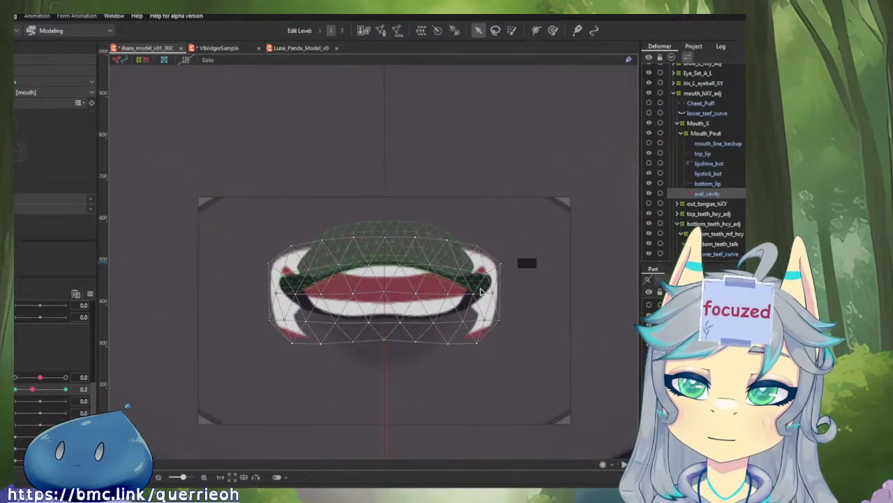
pyautogui.click(16, 390)
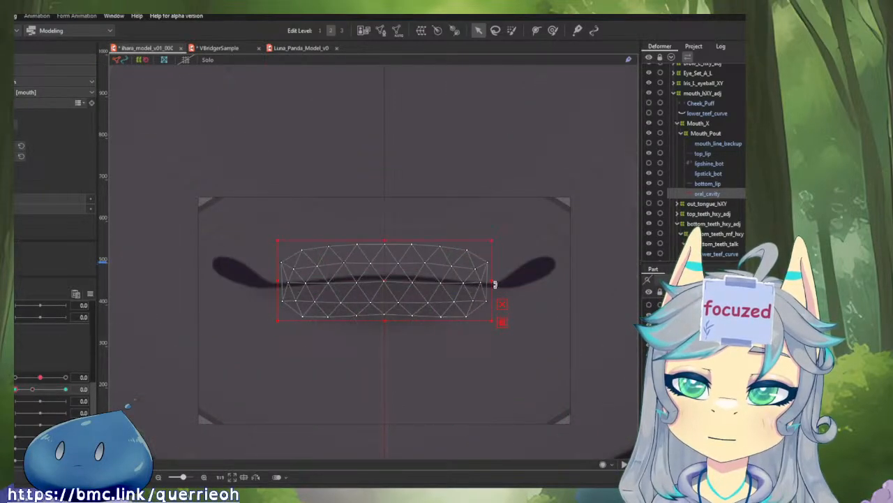
pyautogui.click(31, 389)
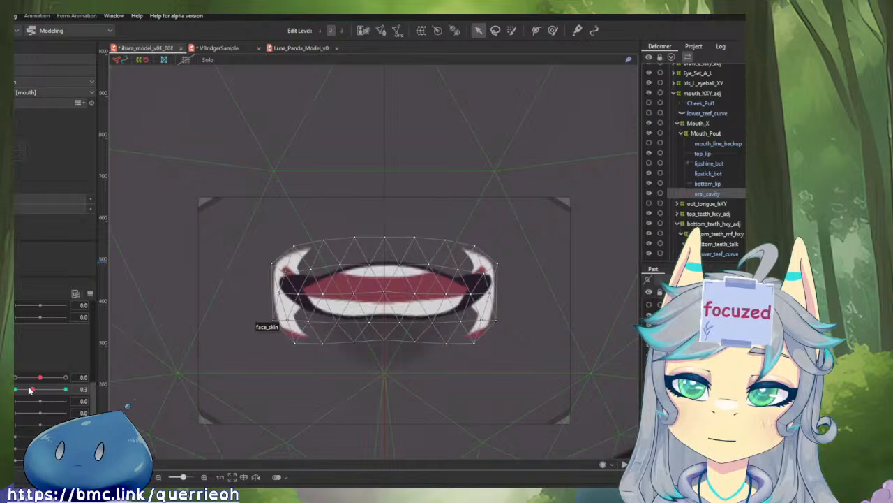
pyautogui.moveTo(30, 390)
pyautogui.mouseDown()
pyautogui.moveTo(77, 391)
pyautogui.moveTo(16, 390)
pyautogui.moveTo(88, 397)
pyautogui.moveTo(16, 396)
pyautogui.moveTo(33, 395)
pyautogui.mouseUp()
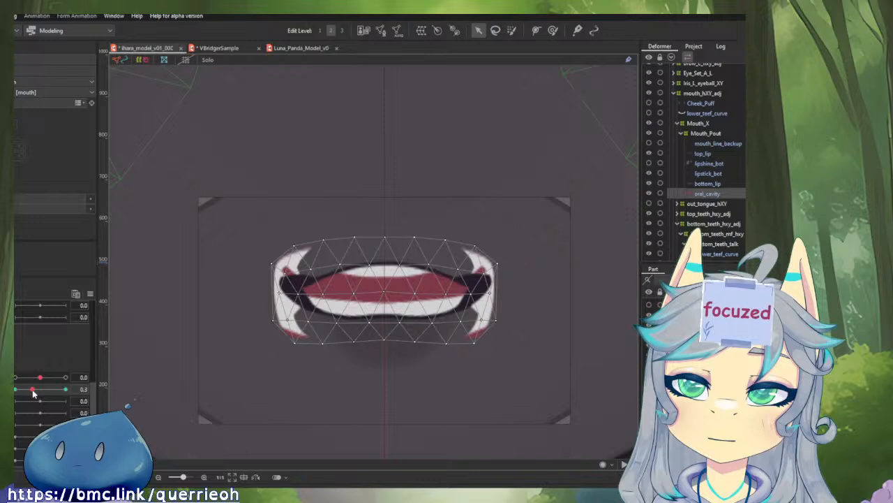
# - Narrow oral_cavity further at form 0.0, opening 0.0, and check the mouth corners between openings 0.0 and 0.3
pyautogui.click(16, 394)
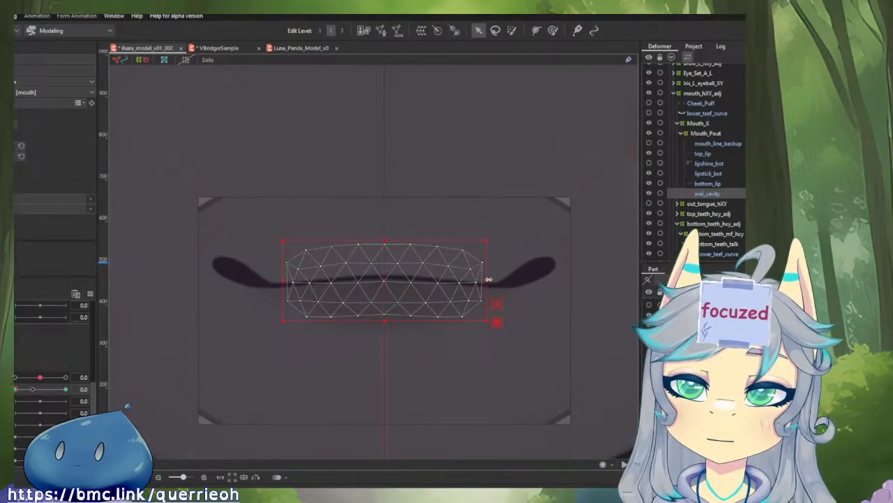
pyautogui.moveTo(486, 279); pyautogui.dragTo(473, 279)
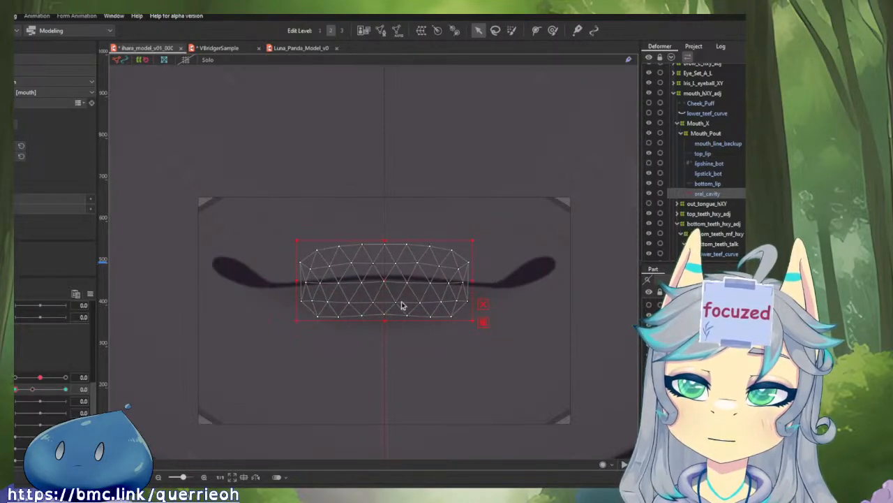
pyautogui.click(31, 390)
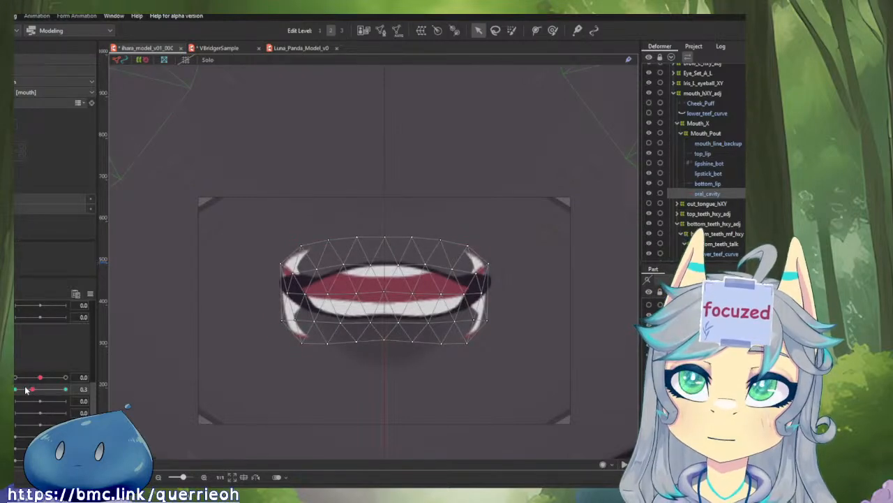
pyautogui.moveTo(25, 389)
pyautogui.mouseDown()
pyautogui.moveTo(16, 389)
pyautogui.moveTo(70, 400)
pyautogui.moveTo(16, 400)
pyautogui.moveTo(59, 401)
pyautogui.moveTo(22, 396)
pyautogui.mouseUp()
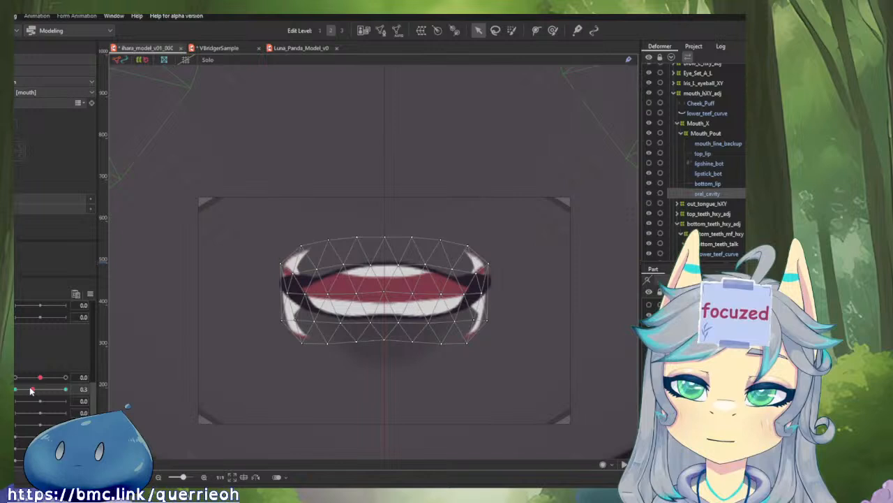
pyautogui.moveTo(31, 391); pyautogui.dragTo(15, 389)
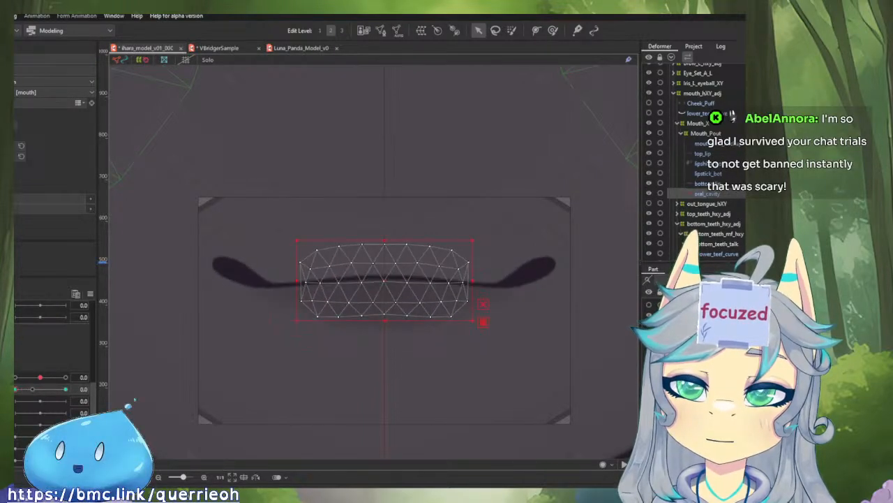
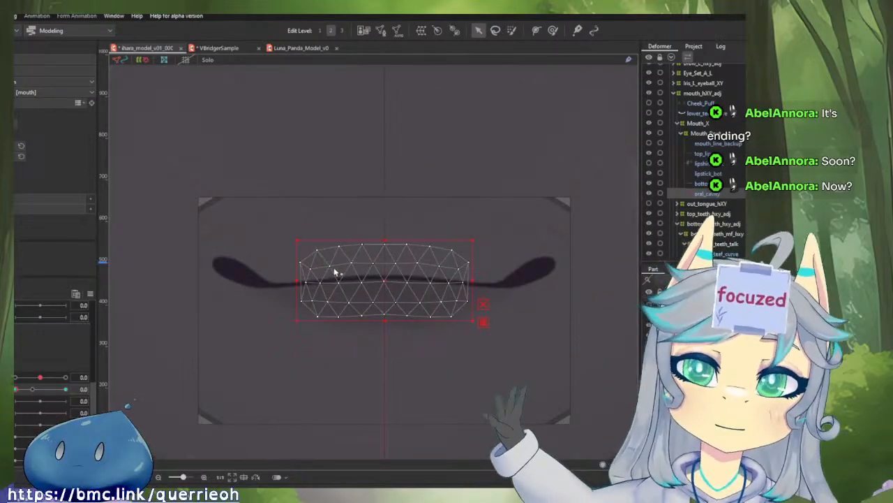
# - Widen oral_cavity slightly on both sides at form 0.0, opening 0.0, and check its coverage at opening 0.3
pyautogui.moveTo(389, 319); pyautogui.dragTo(396, 273)
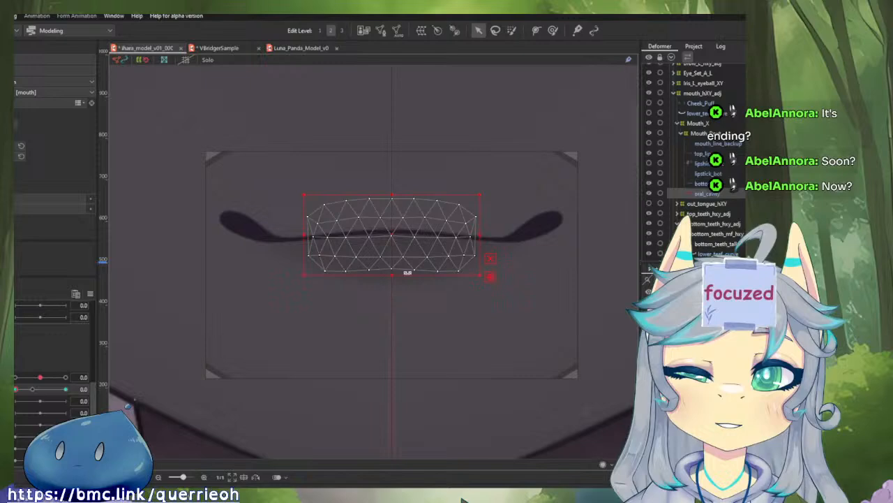
pyautogui.scroll(2, 421, 275)
pyautogui.moveTo(29, 389); pyautogui.dragTo(10, 391)
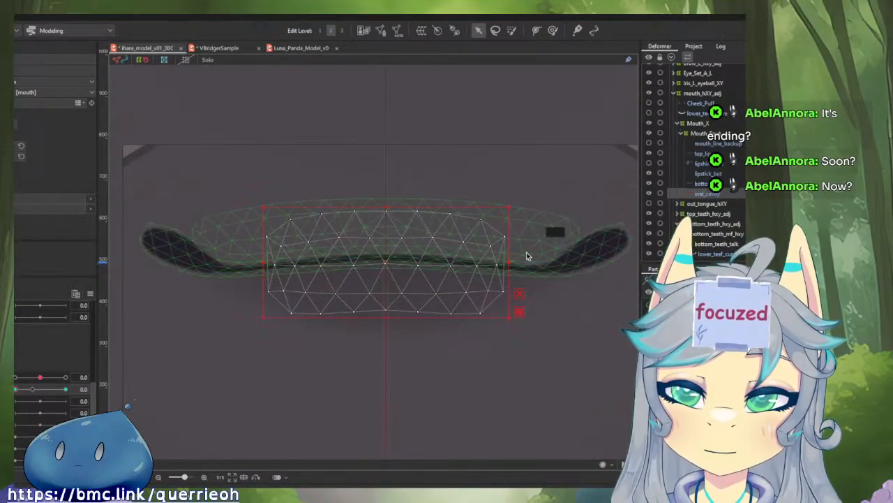
pyautogui.moveTo(509, 261); pyautogui.dragTo(526, 262)
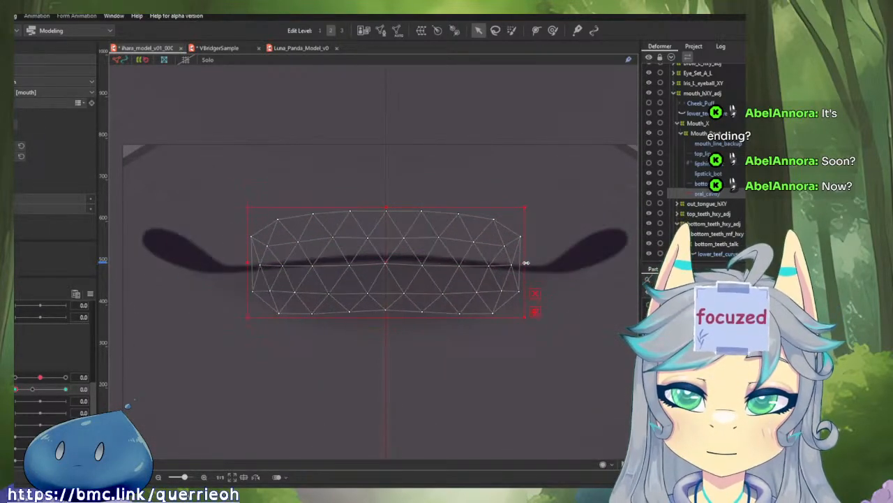
pyautogui.moveTo(16, 395); pyautogui.dragTo(15, 393)
pyautogui.click(28, 393)
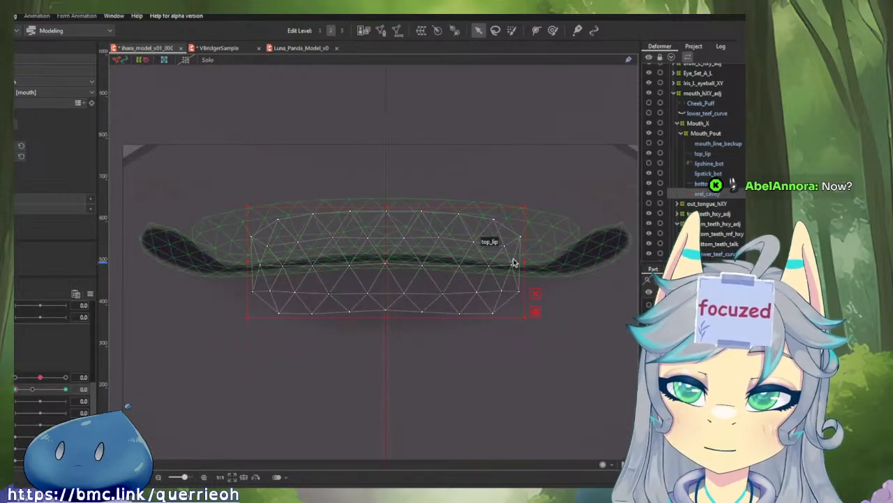
pyautogui.moveTo(525, 262); pyautogui.dragTo(537, 263)
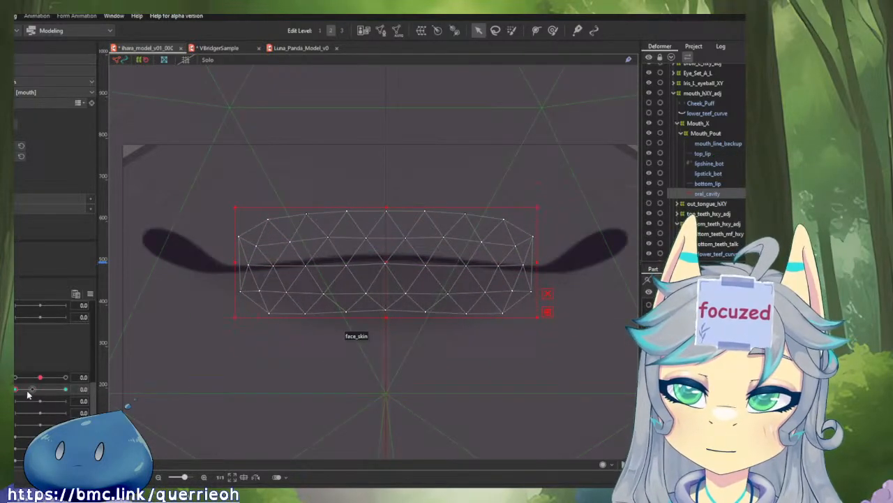
pyautogui.moveTo(28, 395)
pyautogui.mouseDown()
pyautogui.moveTo(16, 395)
pyautogui.moveTo(28, 395)
pyautogui.mouseUp()
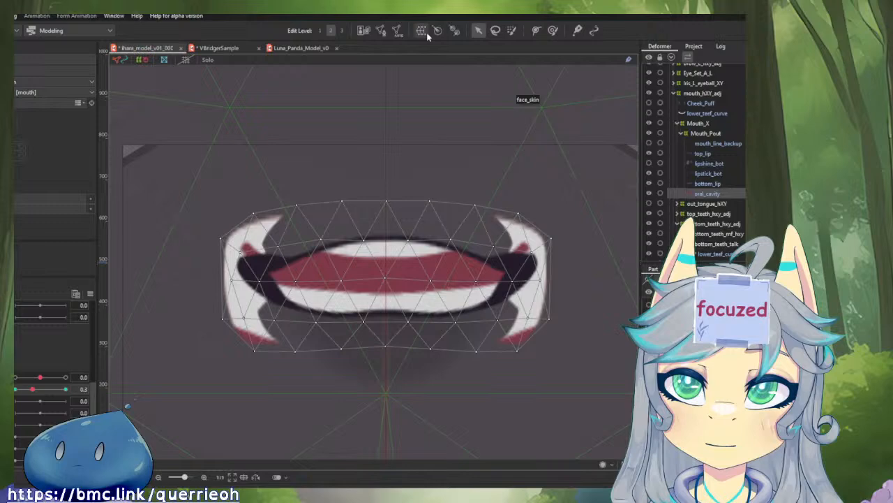
# - Select top_lip at form 0.0, opening 1.0, and return to opening 0.3 at its left mouth corner
pyautogui.moveTo(41, 395); pyautogui.dragTo(70, 394)
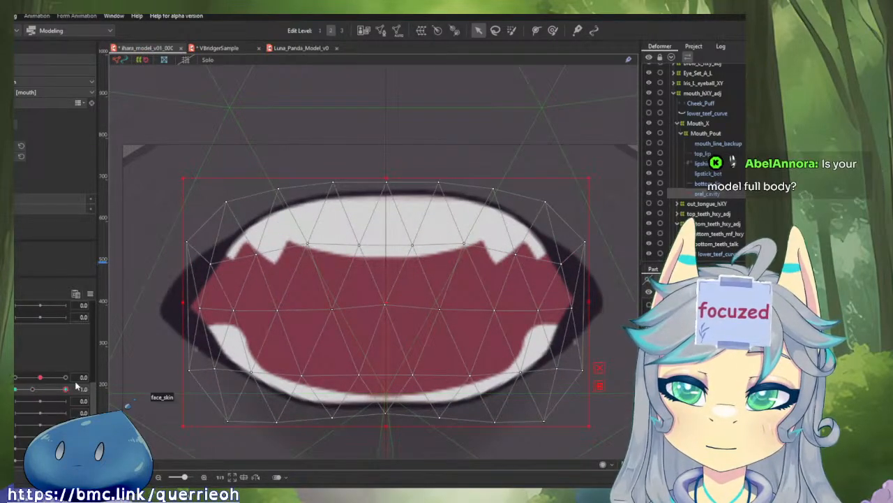
pyautogui.click(566, 234)
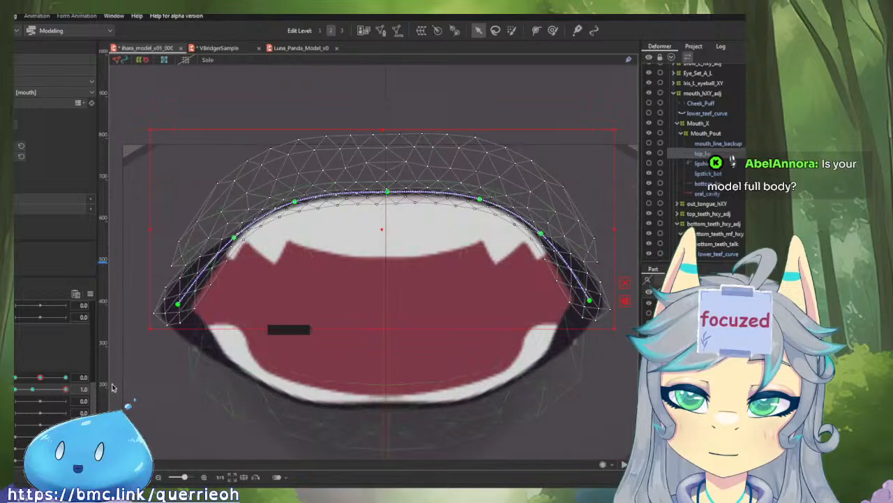
pyautogui.hotkey('ctrl', 'z')
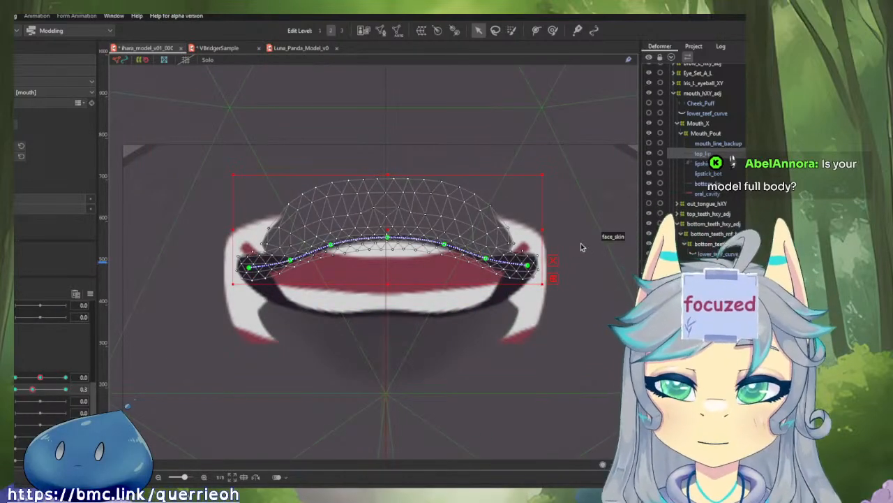
pyautogui.scroll(3, 264, 239)
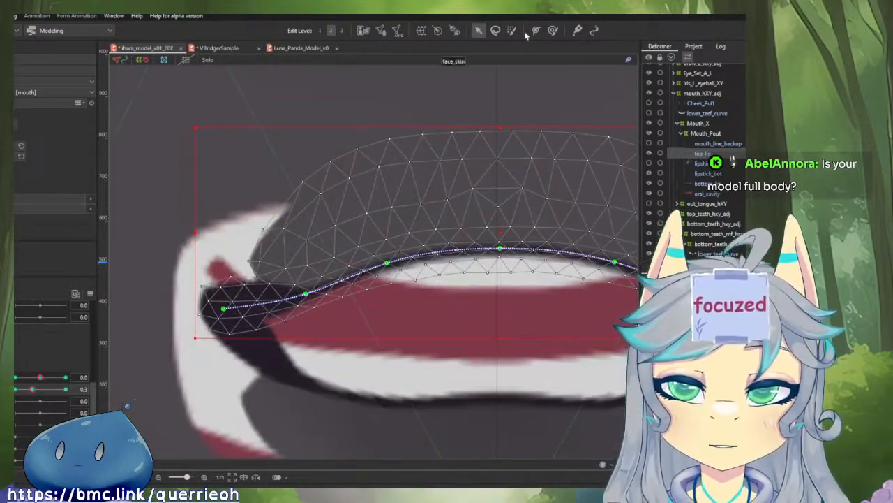
# - Try to reshape the upper-left part of top_lip's mesh with the deform brush at form 0.0, opening 0.3
pyautogui.moveTo(398, 159)
pyautogui.mouseDown()
pyautogui.moveTo(451, 165)
pyautogui.moveTo(484, 184)
pyautogui.mouseUp()
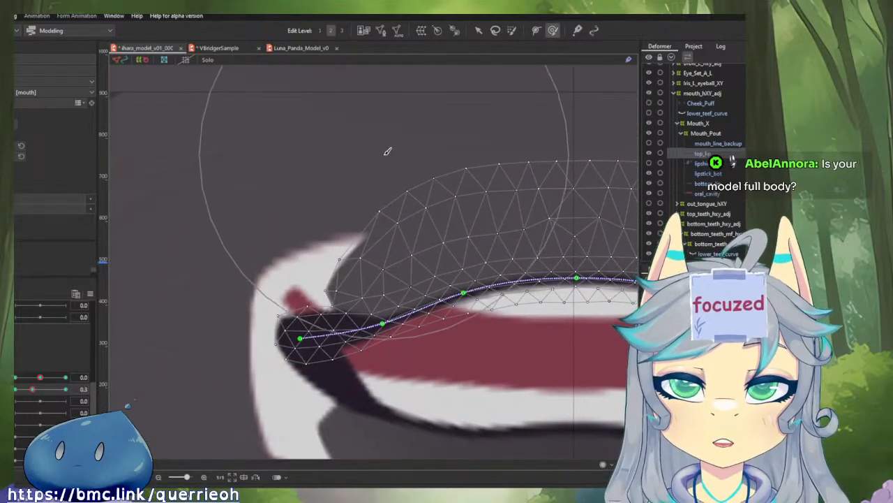
pyautogui.moveTo(389, 150); pyautogui.dragTo(384, 206)
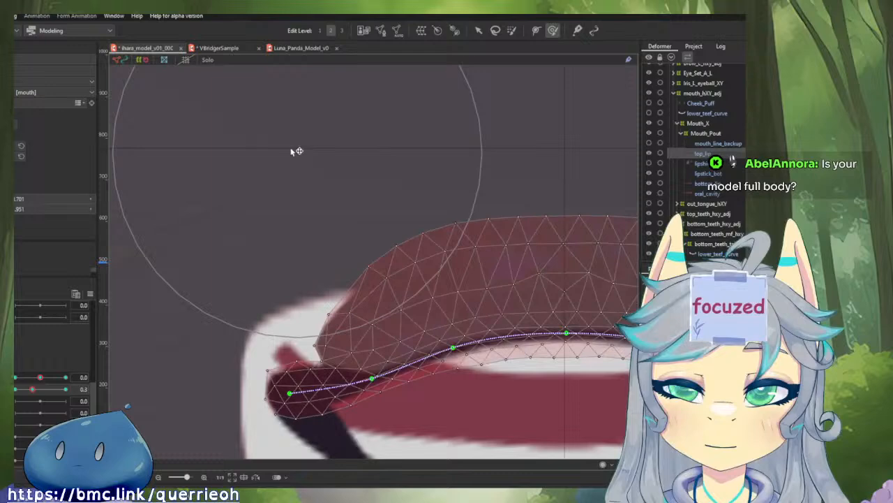
pyautogui.hotkey('ctrl', 'z')
pyautogui.hotkey('ctrl', 'y')
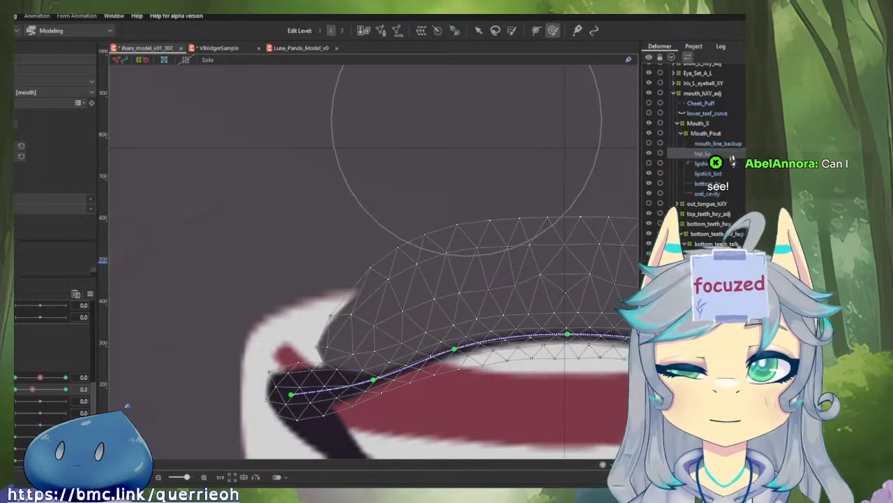
pyautogui.moveTo(702, 152); pyautogui.dragTo(661, 214)
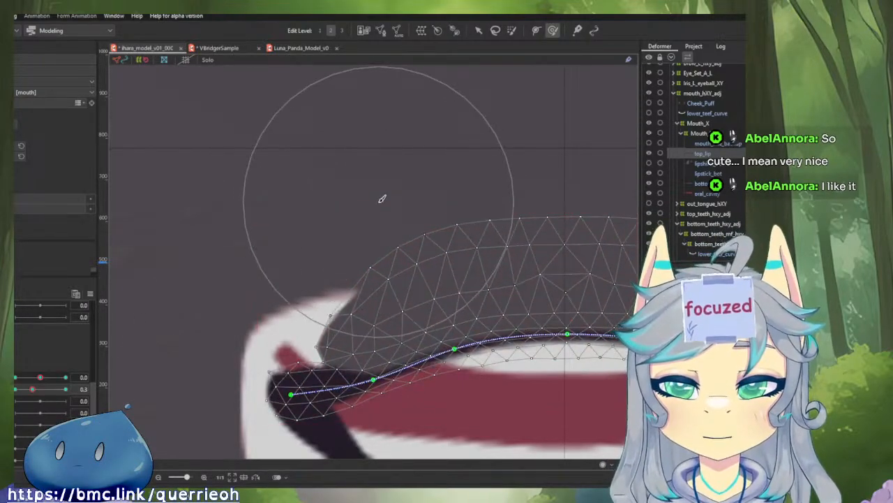
pyautogui.scroll(-3, 382, 198)
pyautogui.press('v')
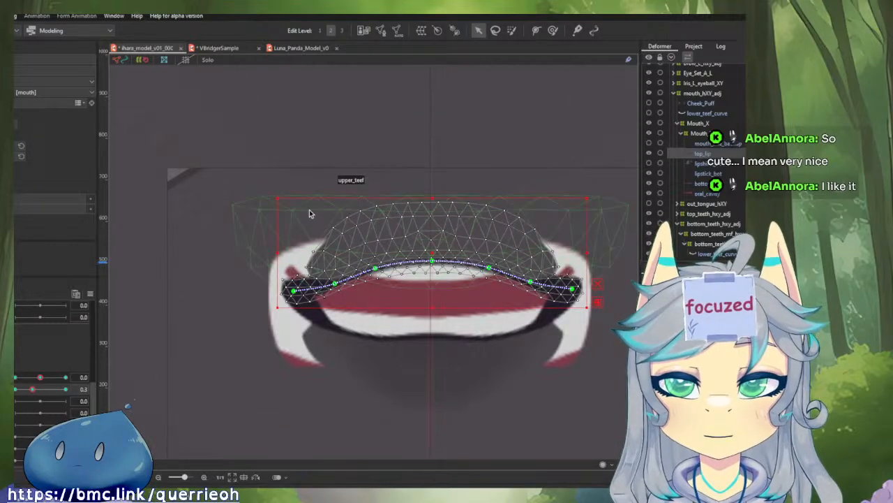
# - Pull the outer vertices of top_lip's upper mesh up and outward on the right side at form 0.0, opening 0.3
pyautogui.scroll(2, 301, 232)
pyautogui.scroll(-3, 301, 232)
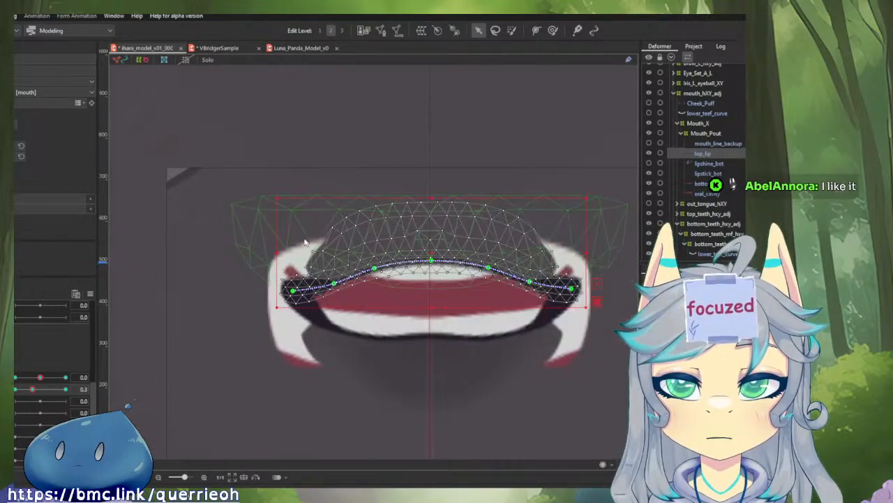
pyautogui.scroll(5, 481, 251)
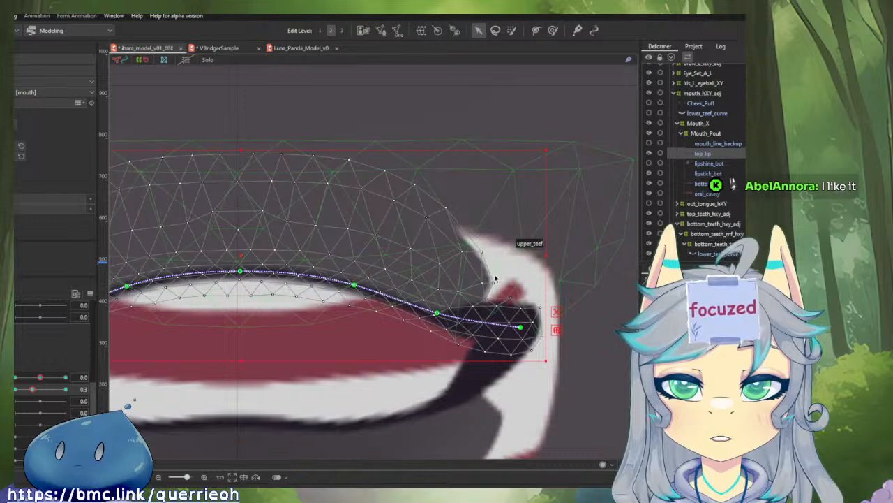
pyautogui.moveTo(500, 288); pyautogui.dragTo(428, 169)
pyautogui.moveTo(469, 244); pyautogui.dragTo(561, 173)
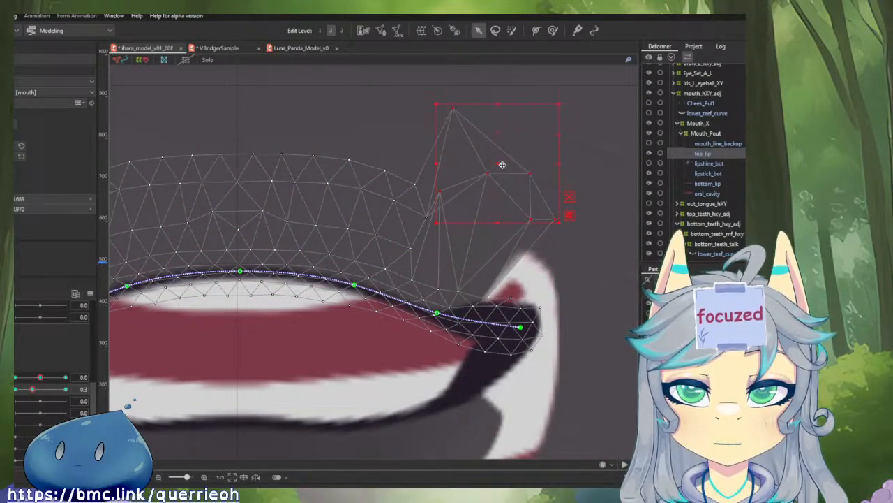
pyautogui.moveTo(502, 165); pyautogui.dragTo(542, 237)
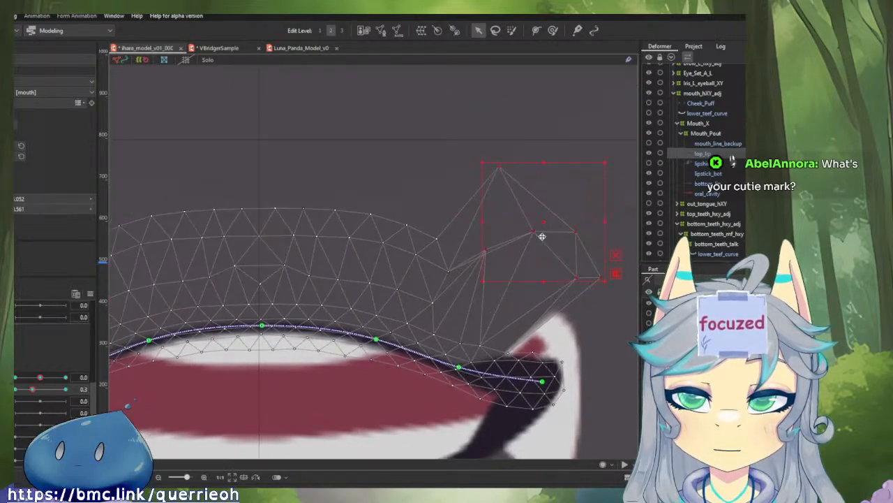
# - Spread top_lip's neighbouring top-edge and inner vertices toward the stretched right side to even out the mesh
pyautogui.hotkey('ctrl', 'a')
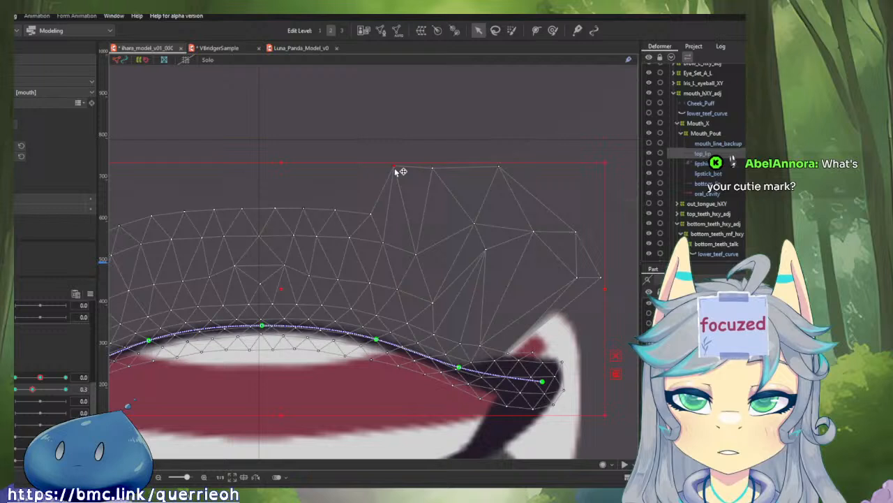
pyautogui.moveTo(418, 255); pyautogui.dragTo(437, 213)
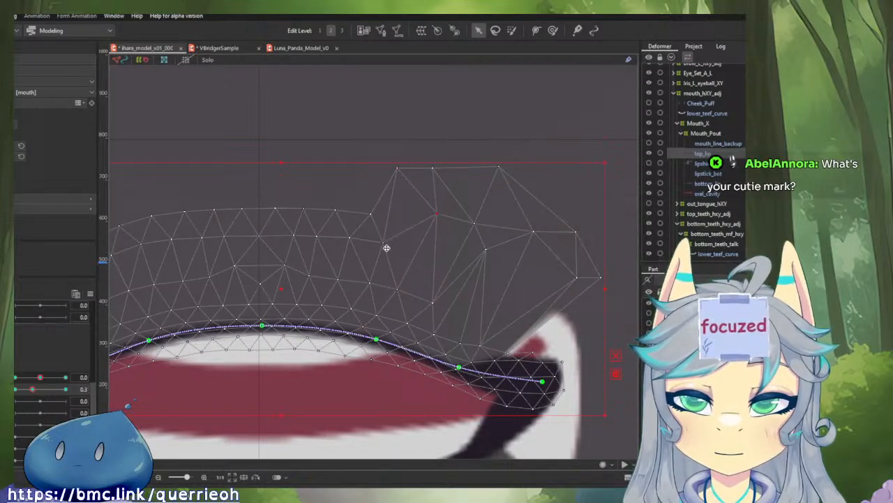
pyautogui.moveTo(387, 248); pyautogui.dragTo(402, 218)
pyautogui.hotkey('ctrl', 'z')
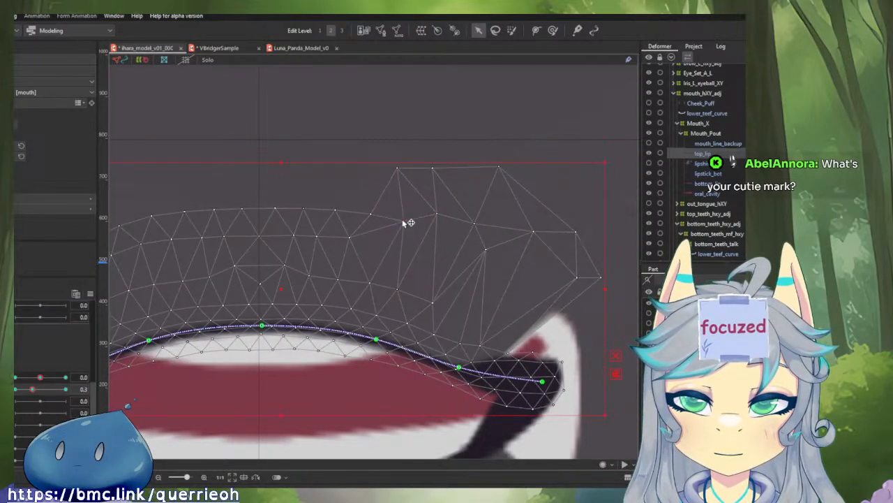
pyautogui.moveTo(488, 251); pyautogui.dragTo(493, 254)
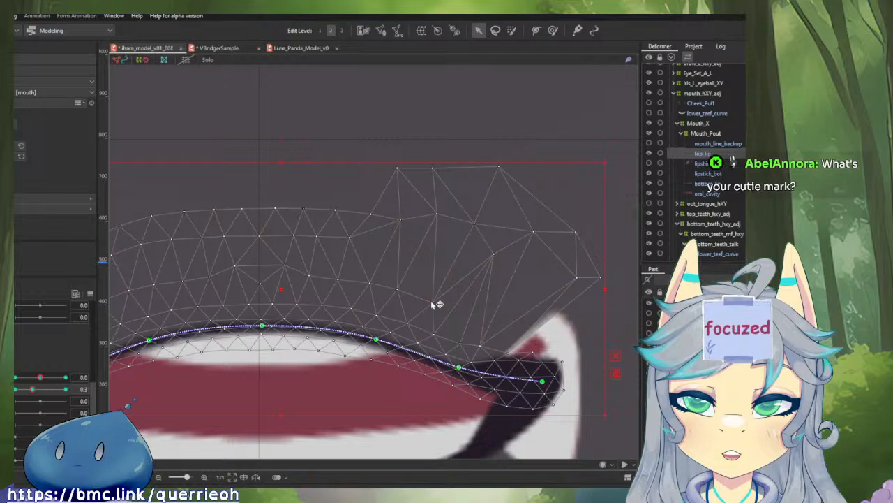
pyautogui.moveTo(432, 302); pyautogui.dragTo(407, 275)
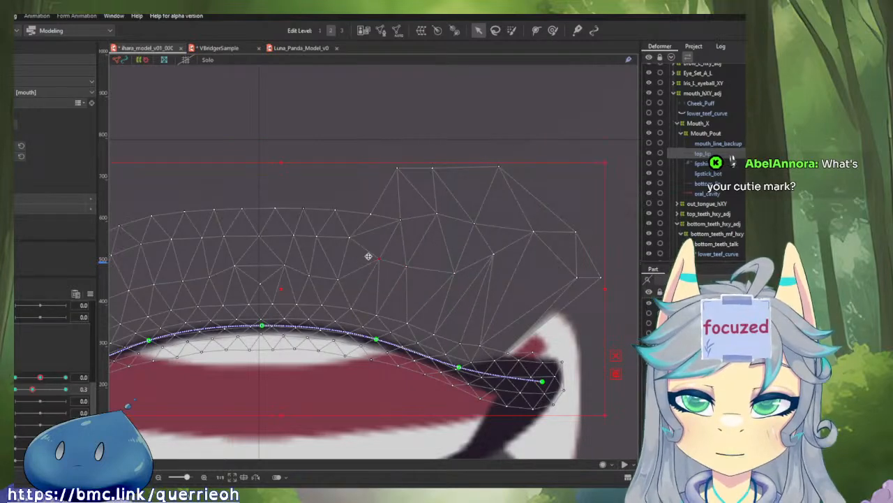
pyautogui.moveTo(340, 279); pyautogui.dragTo(314, 267)
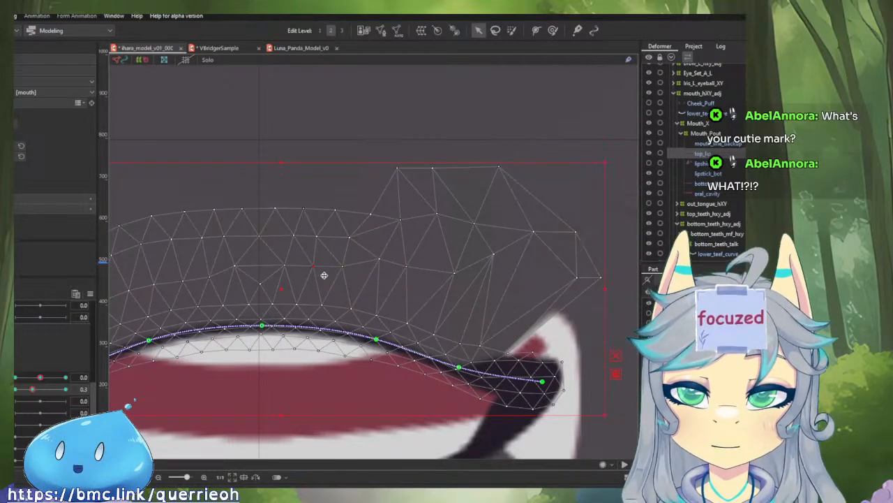
pyautogui.moveTo(434, 253); pyautogui.dragTo(362, 263)
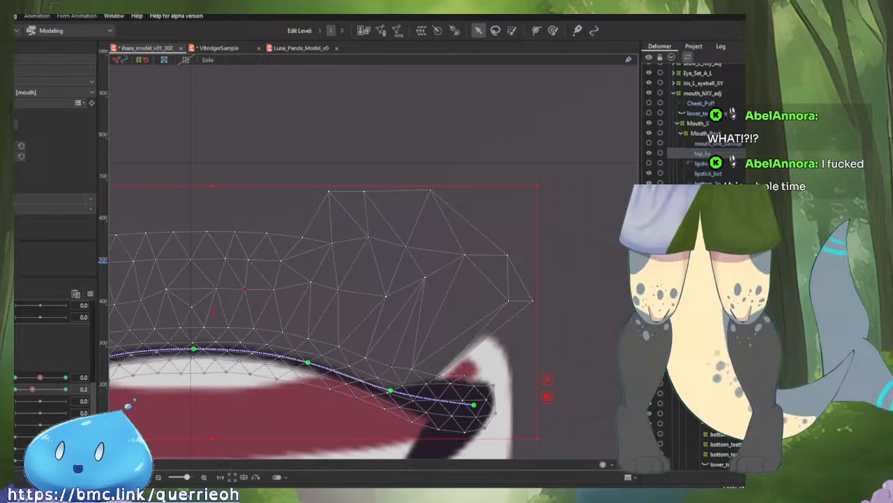
# - Check top_lip's stretched mesh and its coverage of the teeth between openings 0.0 and 0.3 at form 0.0
pyautogui.moveTo(491, 337); pyautogui.dragTo(481, 282)
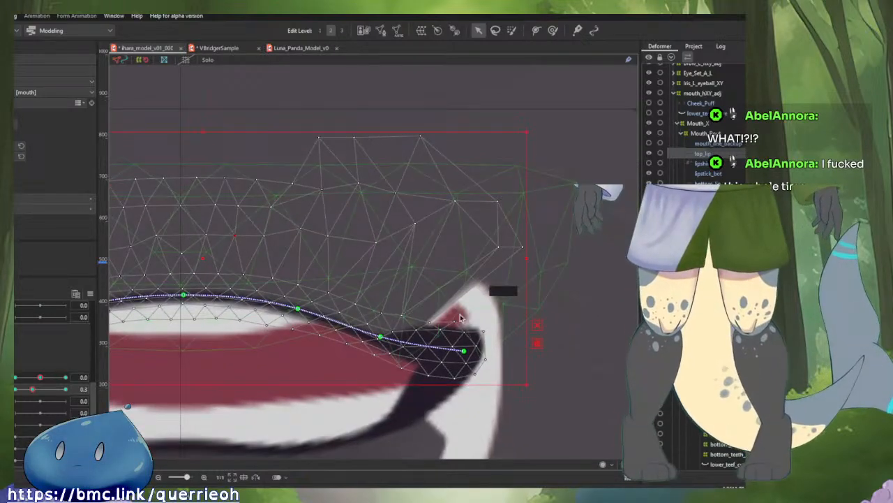
pyautogui.scroll(-2, 447, 335)
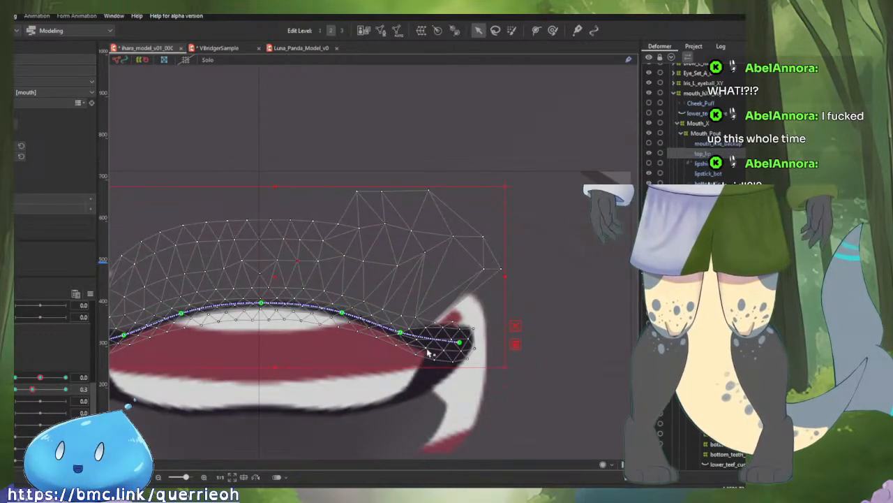
pyautogui.scroll(-2, 521, 340)
pyautogui.scroll(-2, 520, 340)
pyautogui.scroll(2, 532, 320)
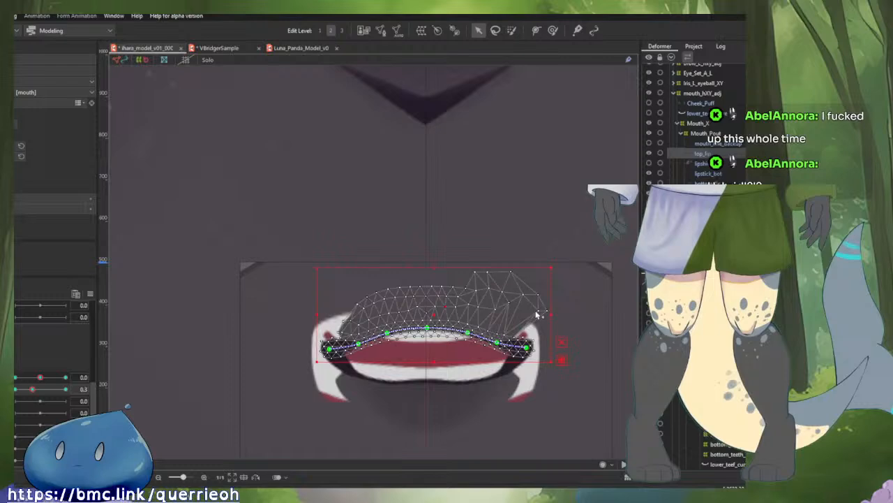
pyautogui.scroll(2, 541, 294)
pyautogui.scroll(2, 546, 296)
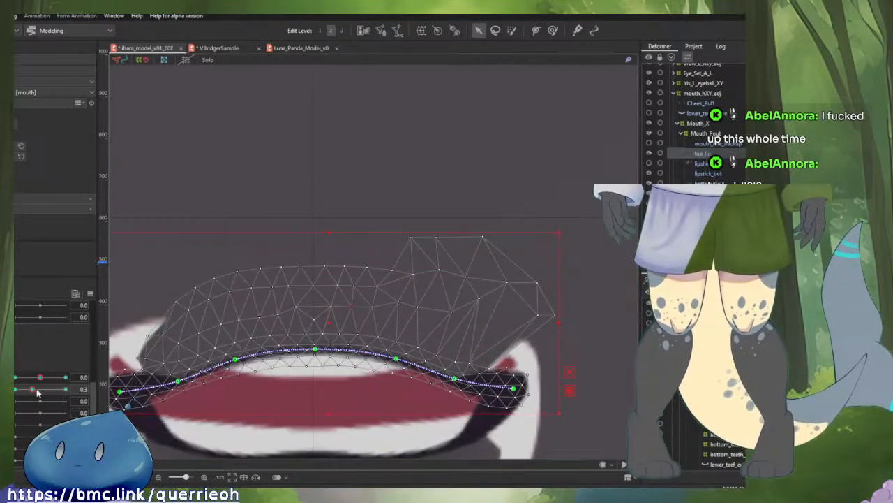
pyautogui.moveTo(37, 393); pyautogui.dragTo(13, 393)
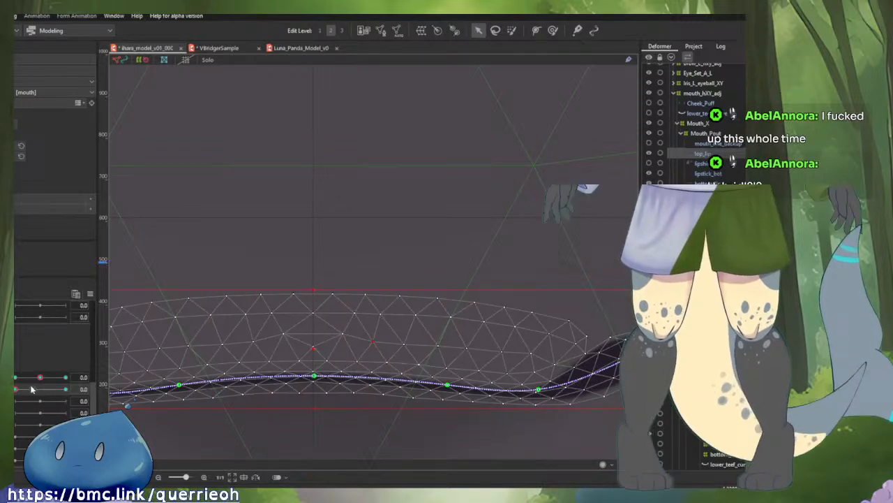
pyautogui.scroll(-3, 373, 314)
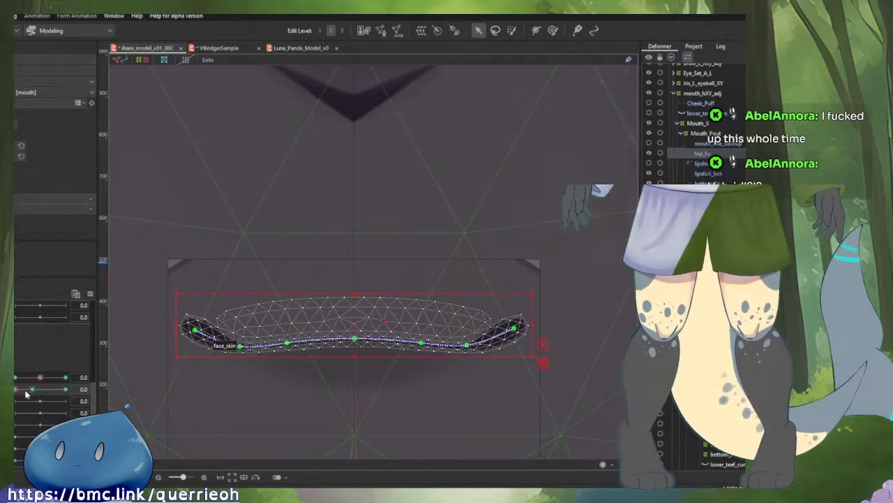
pyautogui.moveTo(28, 390); pyautogui.dragTo(34, 391)
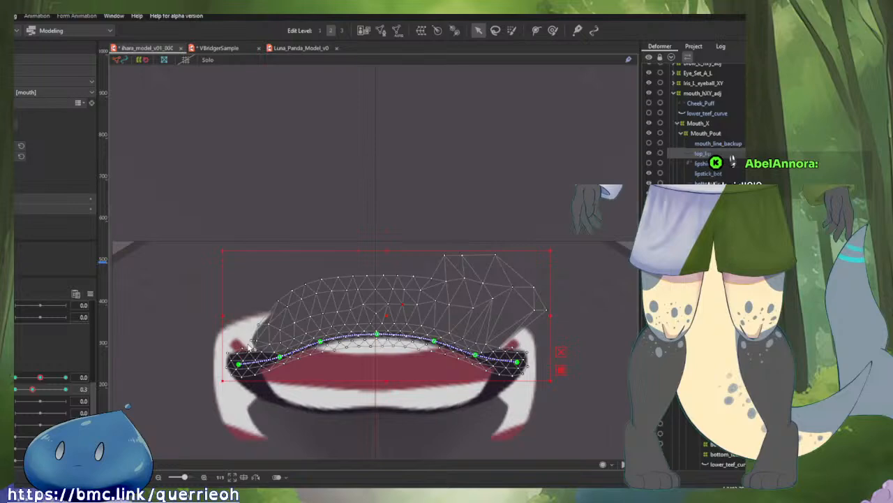
# - Pull the outer vertices of top_lip's left side up and outward at opening 0.3, adjusting the adjacent inner vertices to match
pyautogui.scroll(4, 258, 340)
pyautogui.moveTo(257, 339); pyautogui.dragTo(172, 135)
pyautogui.click(237, 123)
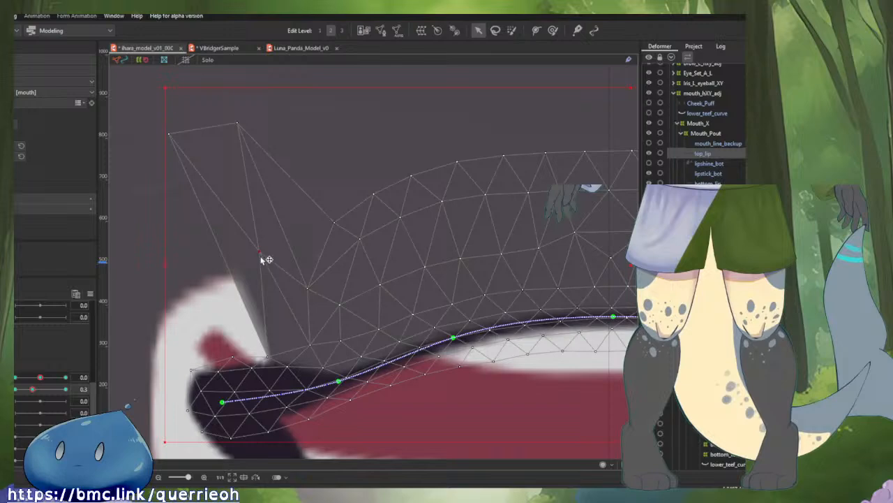
pyautogui.scroll(-5, 317, 291)
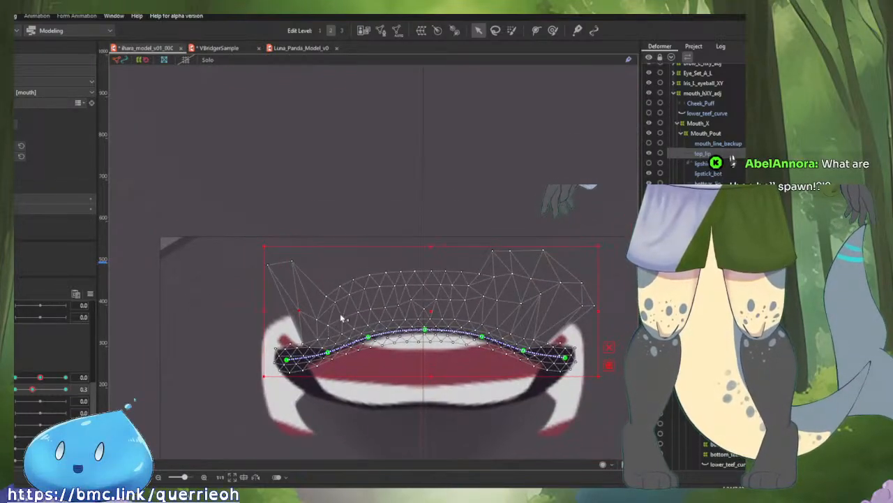
pyautogui.click(321, 260)
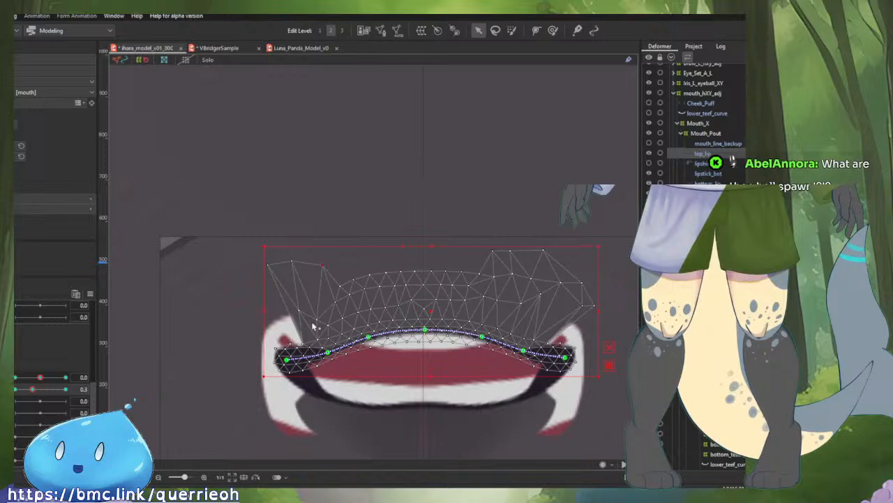
pyautogui.click(317, 298)
pyautogui.click(300, 307)
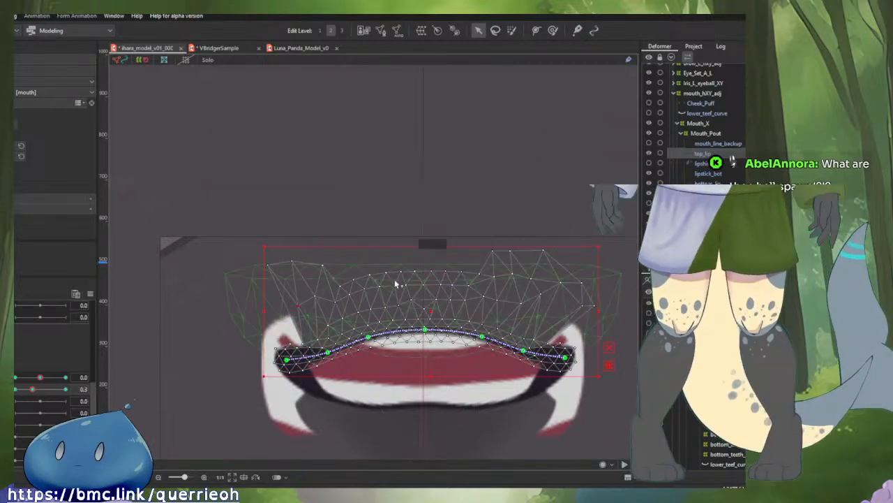
# - At mouth form -1.0, opening 0.3, pull the outer vertices of top_lip's right side up and outward over the exposed teeth
pyautogui.scroll(-3, 394, 285)
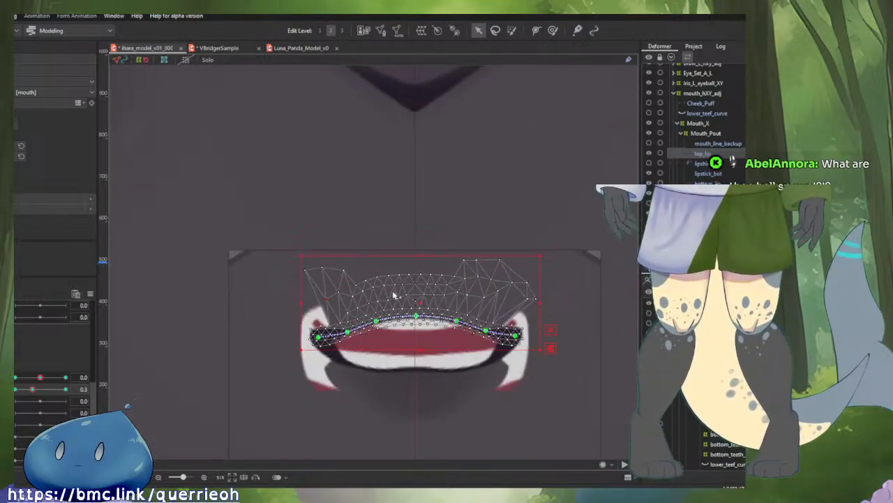
pyautogui.moveTo(32, 390); pyautogui.dragTo(13, 377)
pyautogui.click(29, 391)
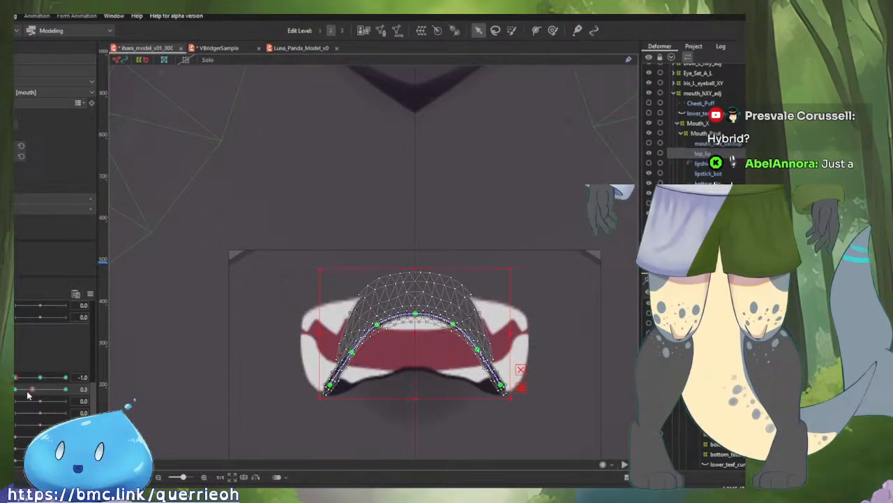
pyautogui.scroll(4, 499, 362)
pyautogui.scroll(4, 499, 362)
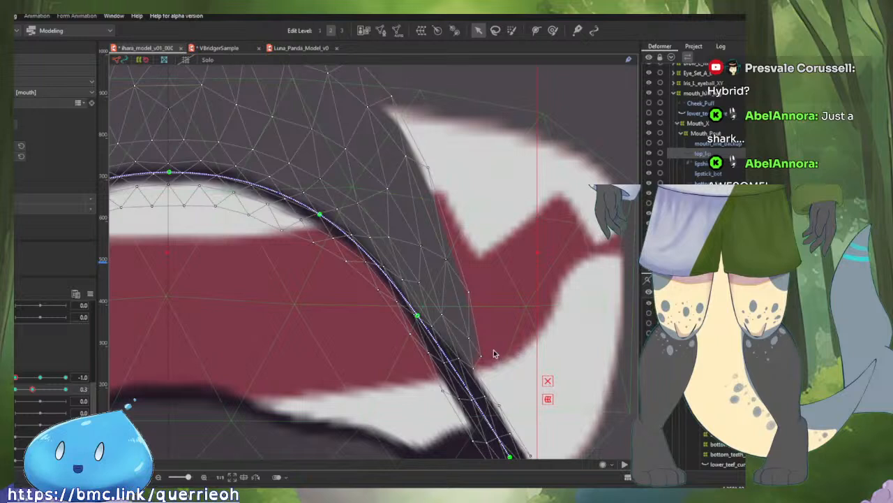
pyautogui.scroll(-2, 458, 291)
pyautogui.scroll(-1, 459, 291)
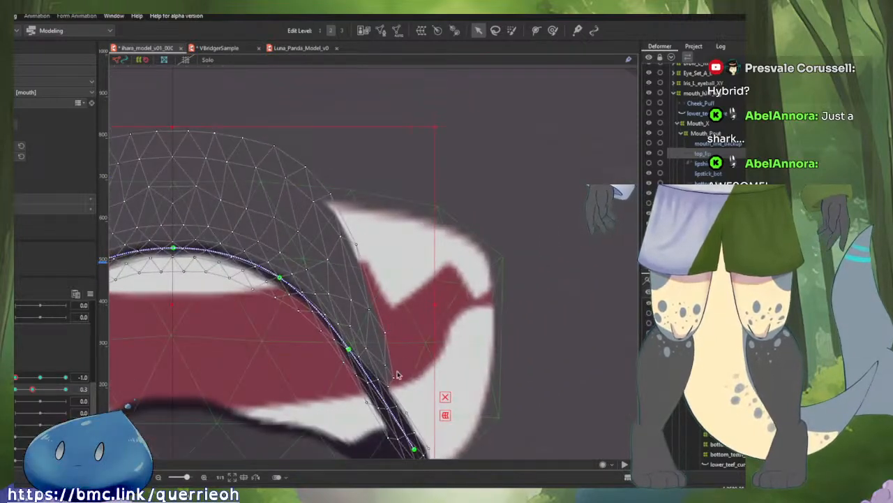
pyautogui.moveTo(398, 379); pyautogui.dragTo(505, 220)
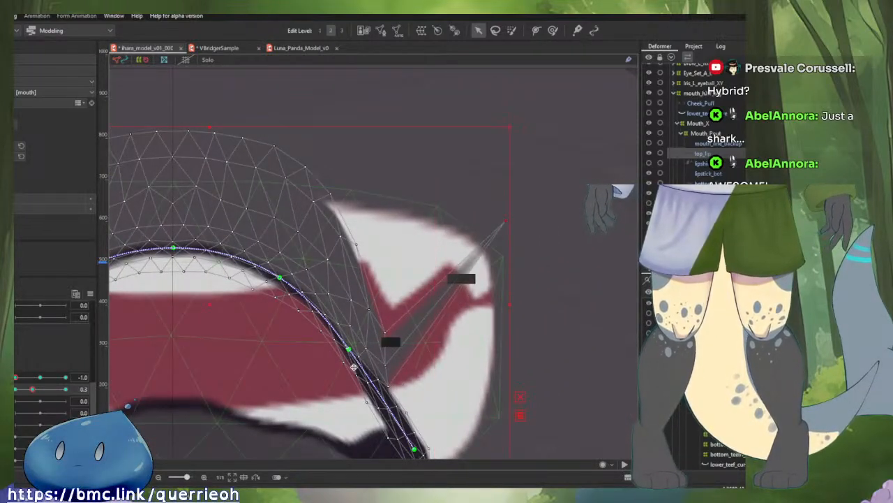
pyautogui.moveTo(385, 333); pyautogui.dragTo(465, 185)
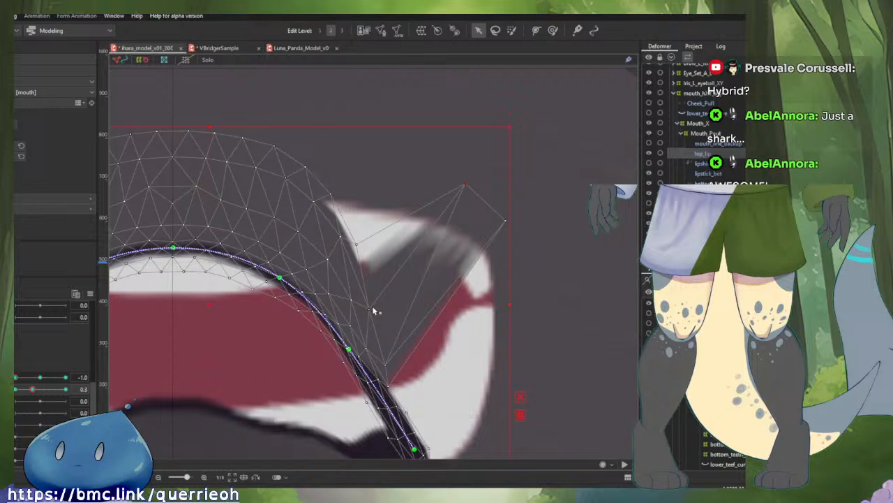
pyautogui.moveTo(372, 308); pyautogui.dragTo(427, 241)
pyautogui.moveTo(389, 362); pyautogui.dragTo(416, 345)
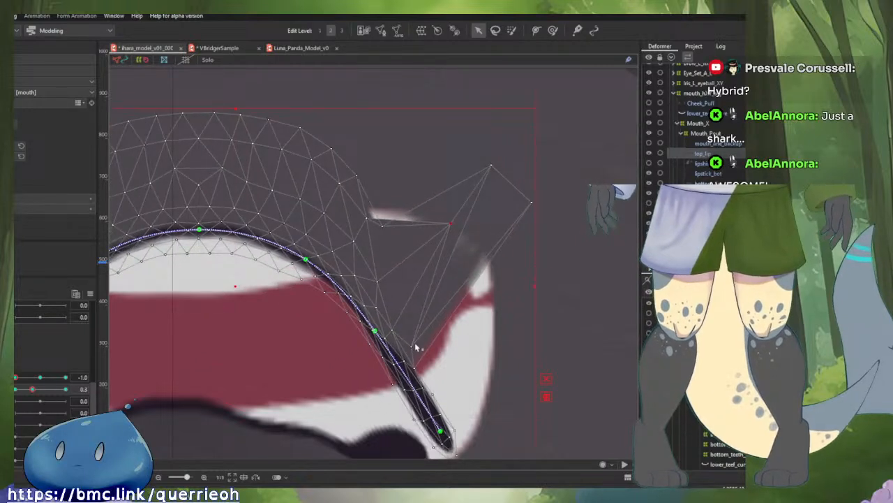
pyautogui.hotkey('ctrl', 'z')
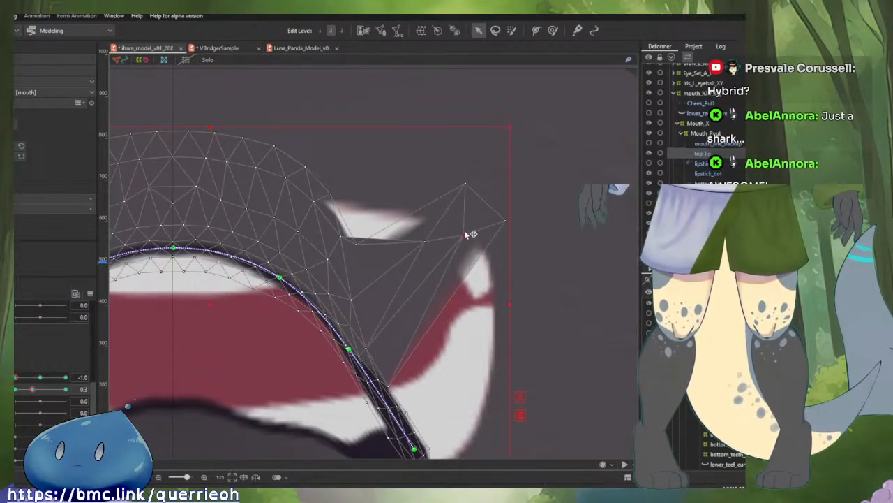
# - Spread top_lip's right-hand top-edge and inner vertices toward the stretched corner to close the remaining gap and even out the mesh
pyautogui.moveTo(452, 297); pyautogui.dragTo(462, 386)
pyautogui.moveTo(367, 334); pyautogui.dragTo(396, 261)
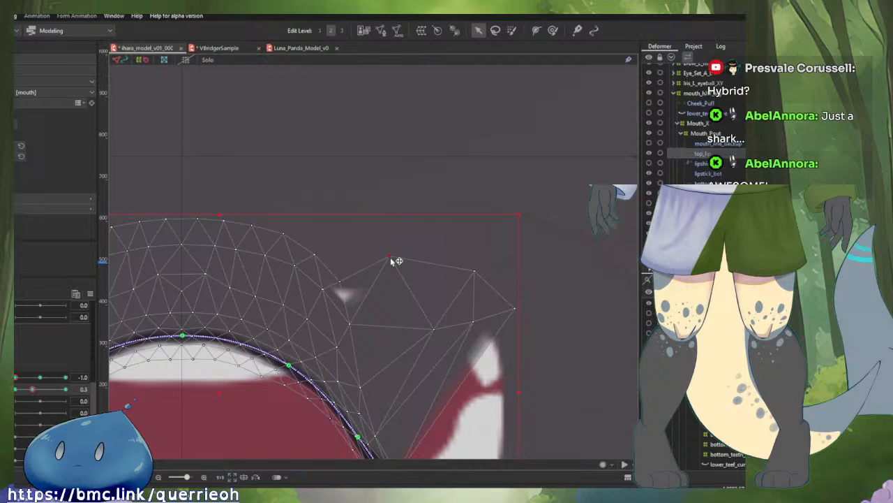
pyautogui.moveTo(351, 326); pyautogui.dragTo(318, 244)
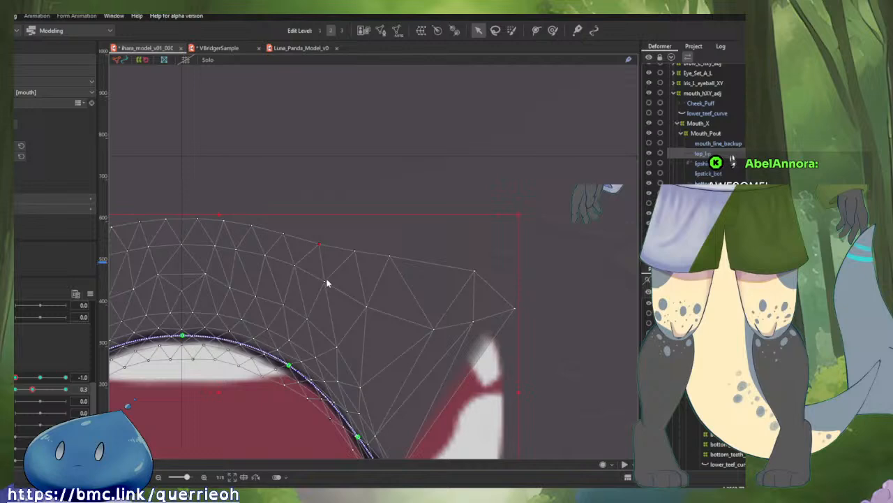
pyautogui.moveTo(327, 281); pyautogui.dragTo(334, 275)
pyautogui.moveTo(365, 309); pyautogui.dragTo(372, 301)
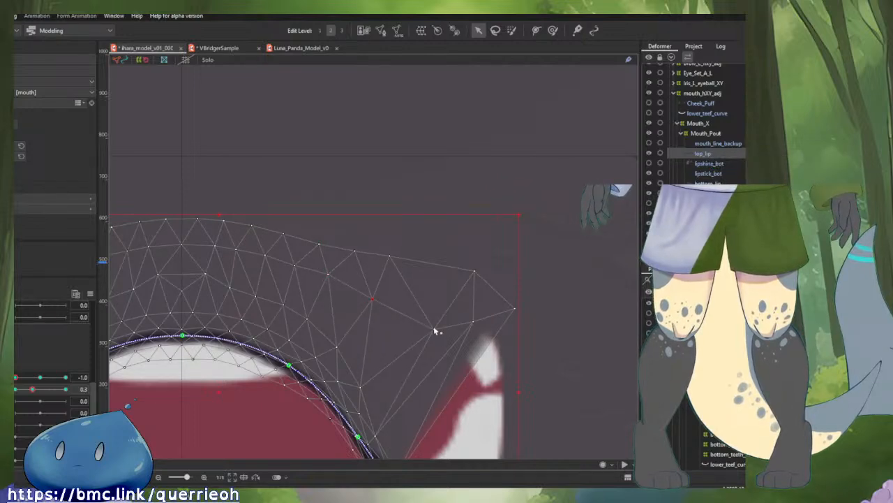
pyautogui.scroll(-3, 438, 342)
pyautogui.moveTo(440, 341); pyautogui.dragTo(536, 287)
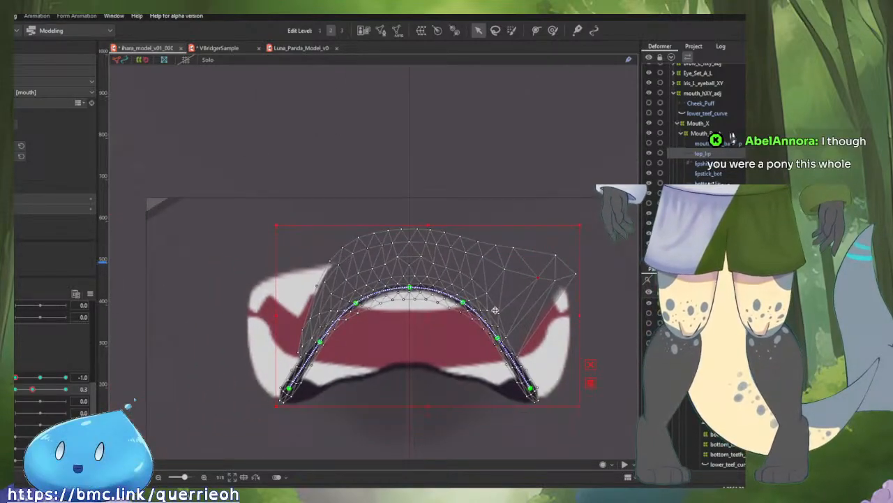
# - Pull the outer and inner vertices of top_lip's left side up and outward over the teeth at form -1.0, opening 0.3
pyautogui.moveTo(495, 310); pyautogui.dragTo(416, 318)
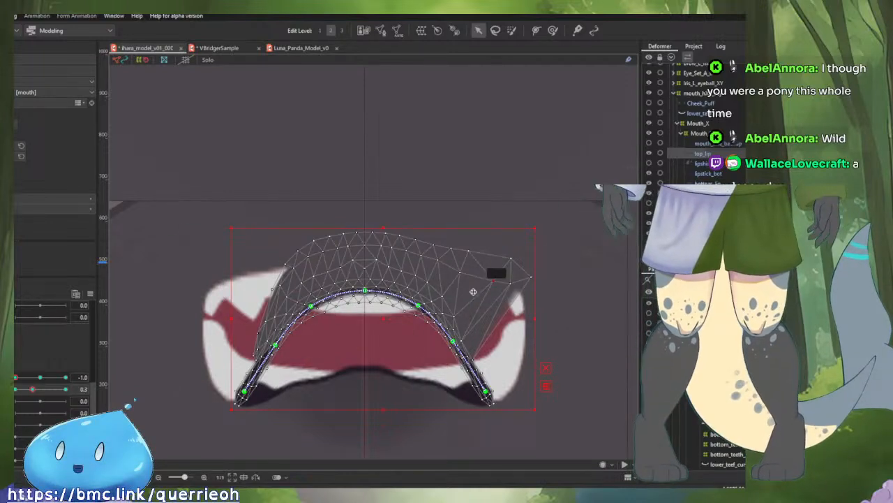
pyautogui.scroll(2, 237, 251)
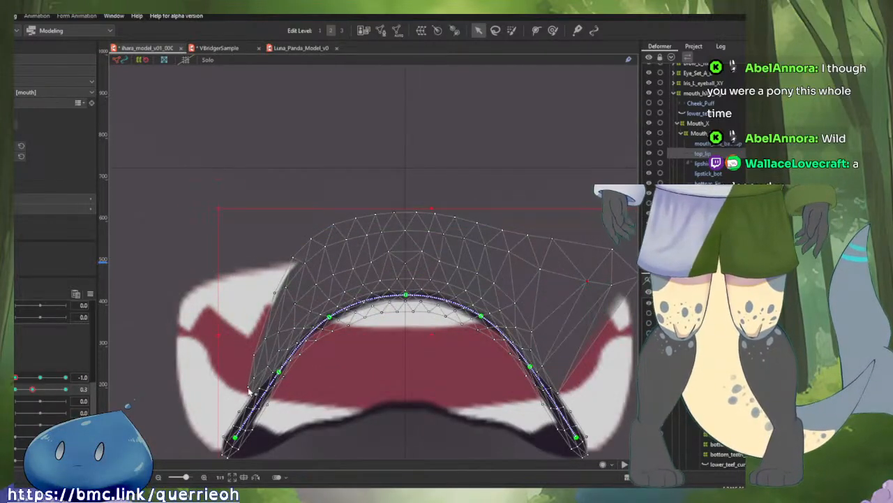
pyautogui.moveTo(256, 388); pyautogui.dragTo(132, 323)
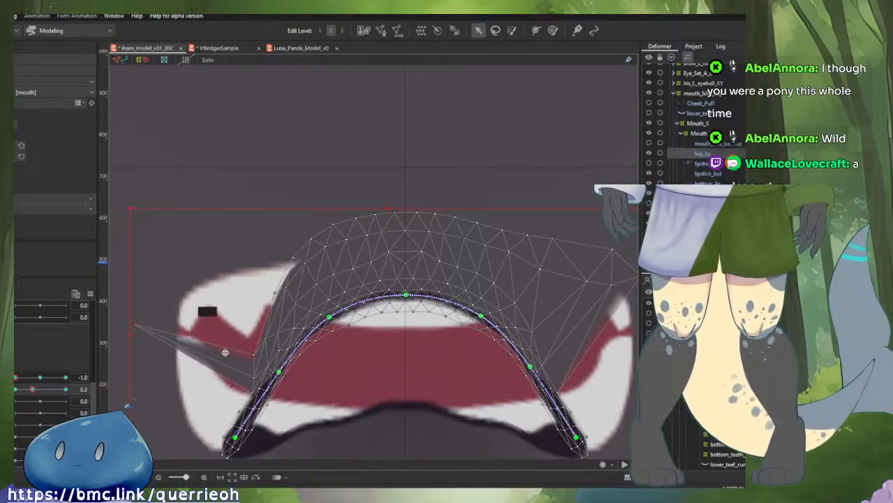
pyautogui.moveTo(256, 359); pyautogui.dragTo(175, 254)
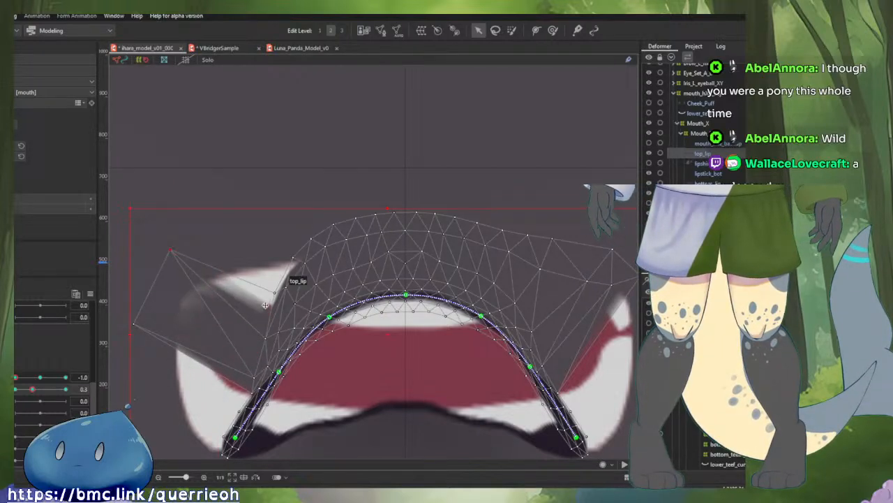
pyautogui.moveTo(290, 279); pyautogui.dragTo(218, 225)
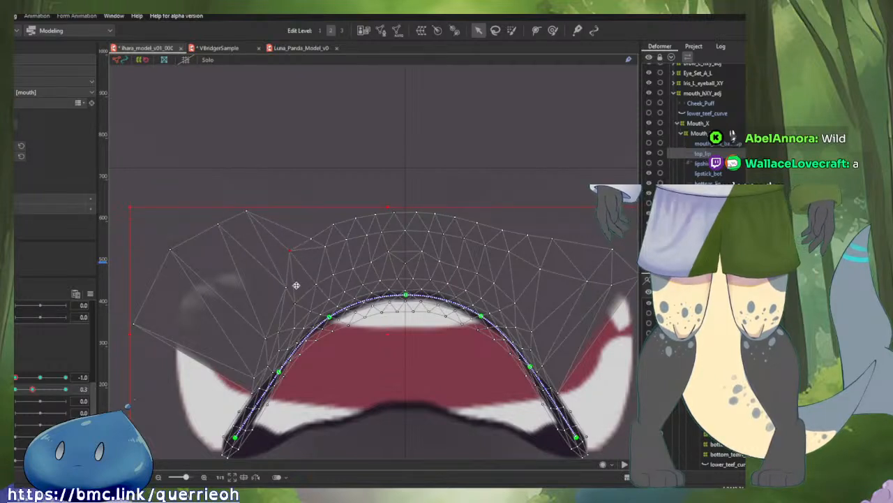
pyautogui.moveTo(293, 294); pyautogui.dragTo(217, 281)
pyautogui.moveTo(258, 377); pyautogui.dragTo(192, 338)
pyautogui.scroll(-2, 195, 341)
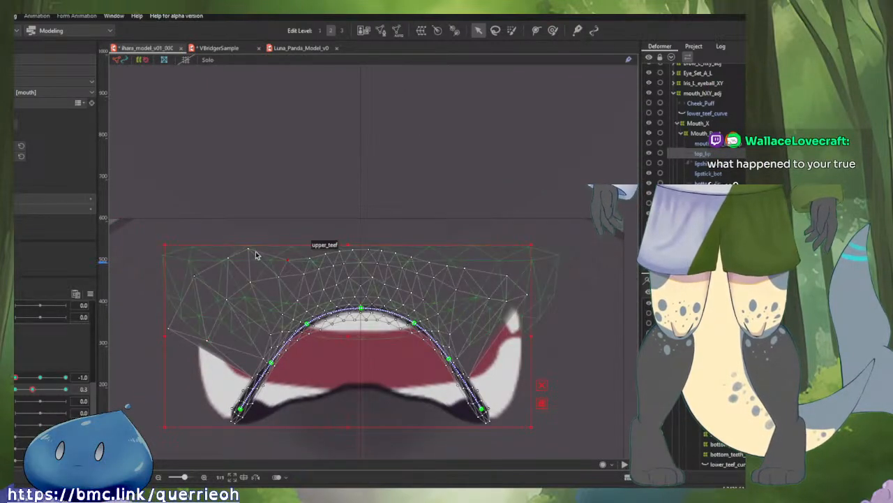
# - Smooth top_lip's left top edge and inner vertices, lower its outermost corner vertex, and check the shape between forms -1.0 and 0.0
pyautogui.moveTo(250, 250); pyautogui.dragTo(255, 260)
pyautogui.click(276, 272)
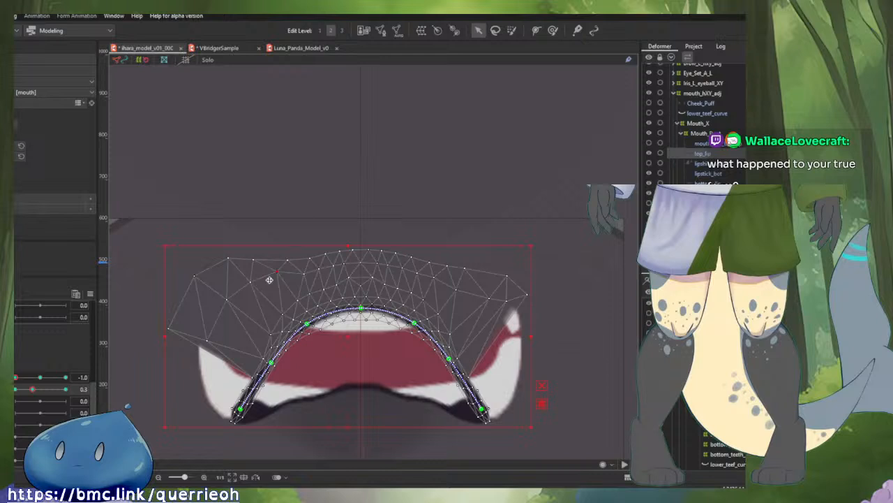
pyautogui.click(236, 290)
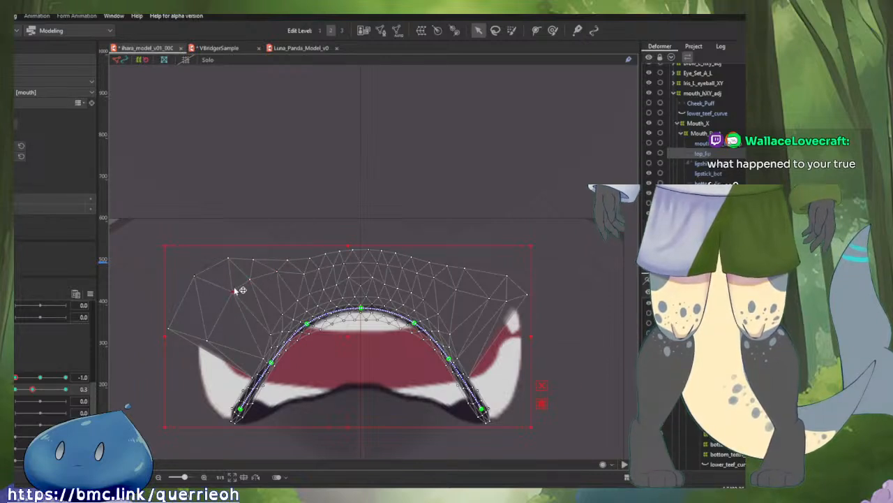
pyautogui.click(197, 281)
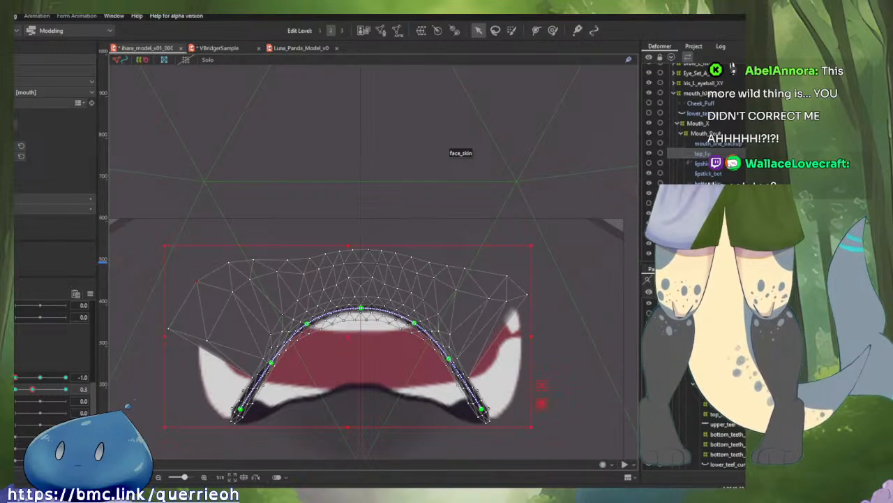
pyautogui.moveTo(454, 316); pyautogui.dragTo(460, 246)
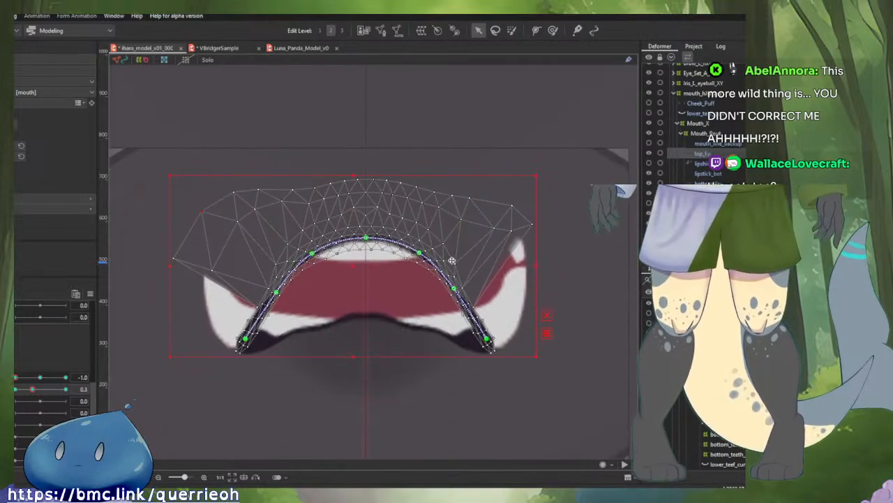
pyautogui.moveTo(174, 265)
pyautogui.mouseDown()
pyautogui.moveTo(180, 256)
pyautogui.moveTo(189, 293)
pyautogui.moveTo(166, 277)
pyautogui.mouseUp()
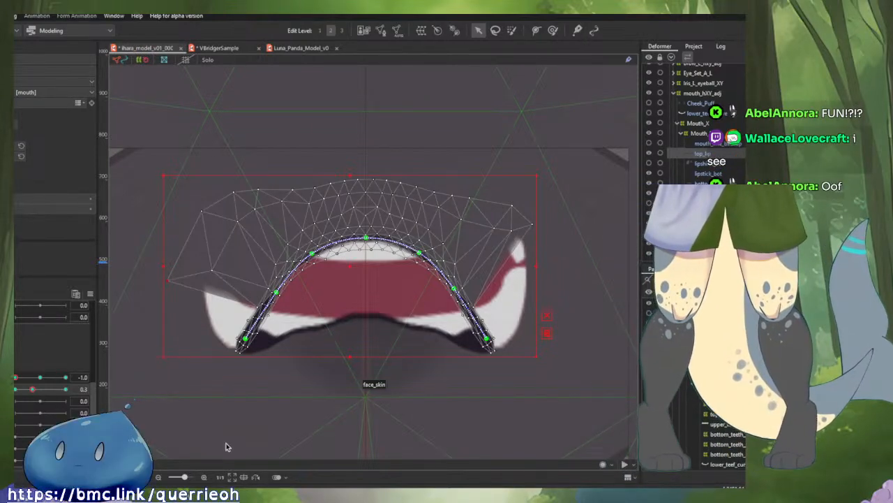
pyautogui.click(39, 379)
pyautogui.moveTo(40, 381); pyautogui.dragTo(15, 378)
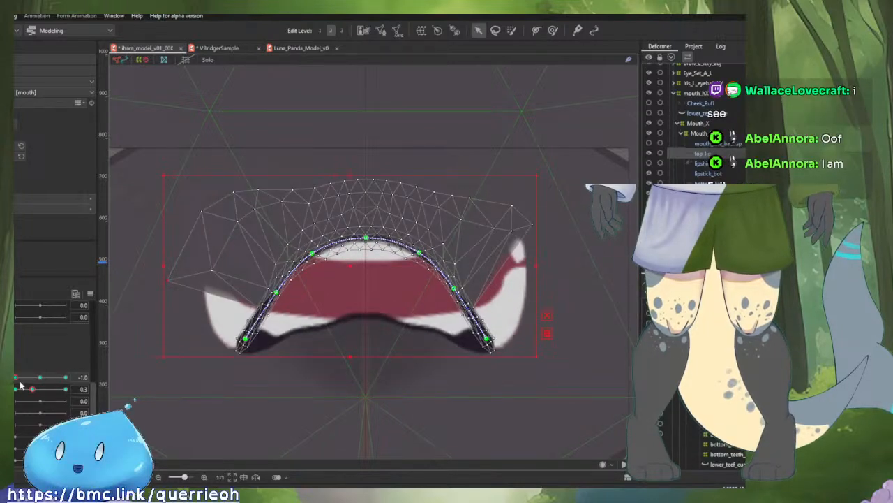
# - Pull the outer lower vertices of bottom_lip down and outward on both sides at form 0.0, opening 0.3, to cover the teeth
pyautogui.click(255, 366)
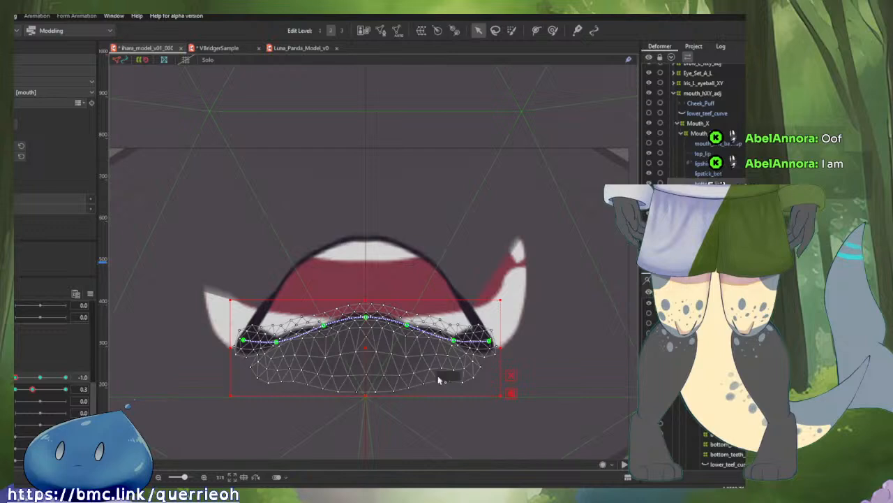
pyautogui.click(39, 378)
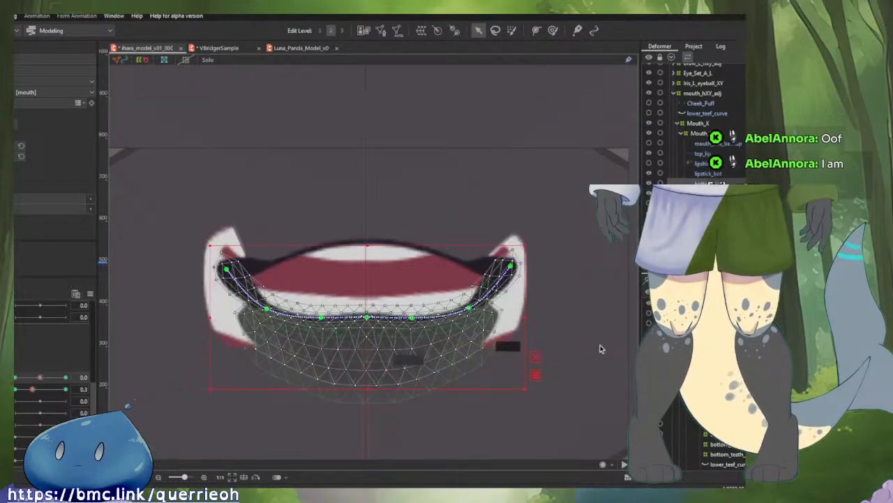
pyautogui.click(517, 334)
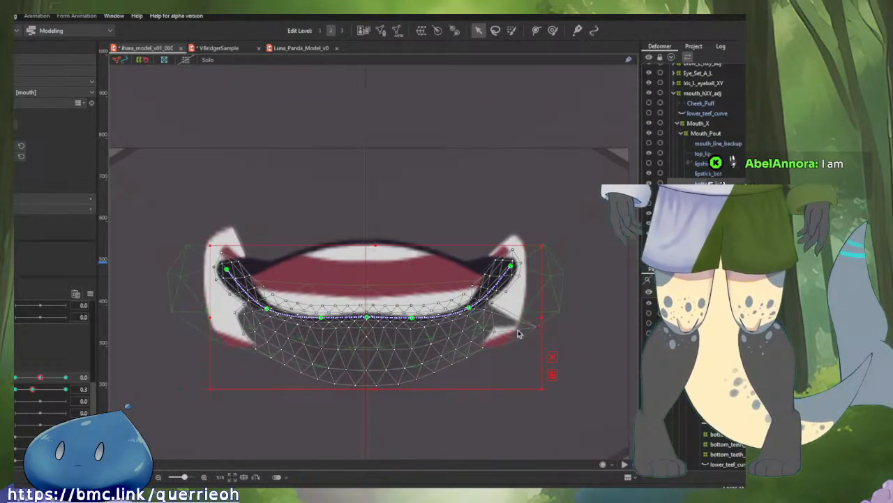
pyautogui.moveTo(502, 339); pyautogui.dragTo(495, 365)
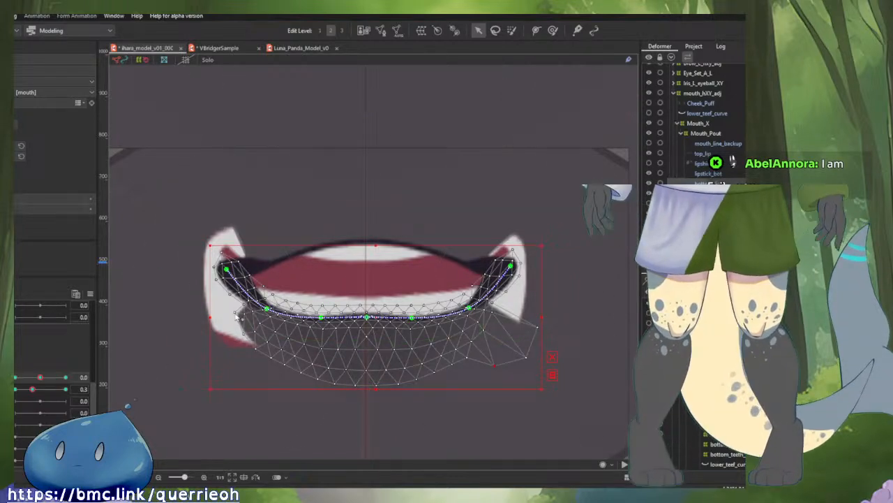
pyautogui.moveTo(213, 331); pyautogui.dragTo(209, 357)
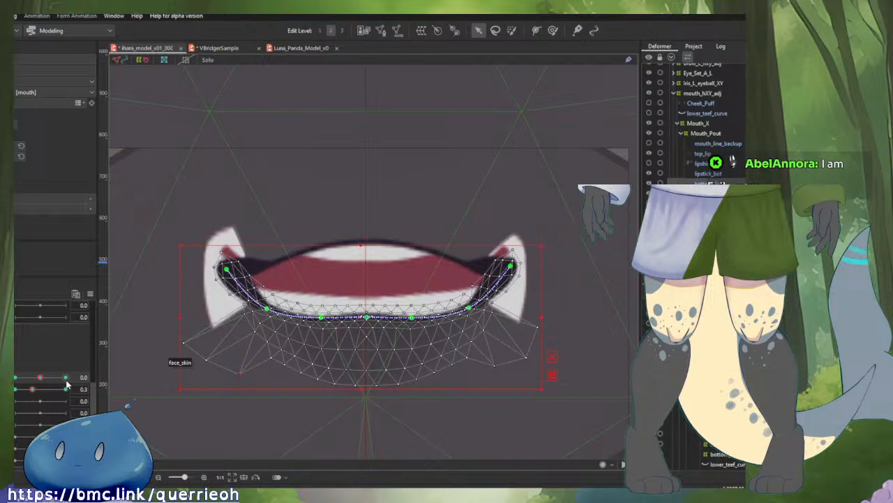
# - At form 1.0, opening 0.3, pull bottom_lip's right outer and lower-edge vertices down and outward to cover the oral cavity
pyautogui.click(43, 378)
pyautogui.moveTo(44, 378); pyautogui.dragTo(66, 377)
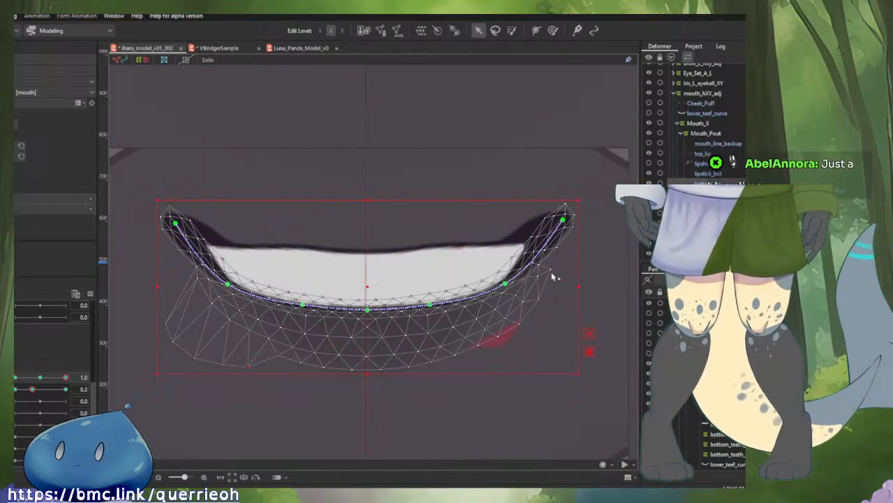
pyautogui.moveTo(551, 277); pyautogui.dragTo(574, 345)
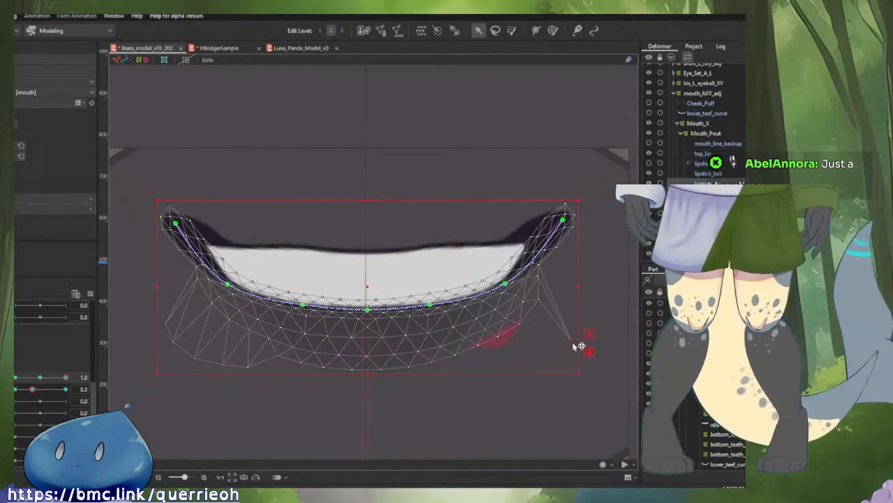
pyautogui.moveTo(538, 300); pyautogui.dragTo(553, 352)
pyautogui.moveTo(520, 323); pyautogui.dragTo(529, 363)
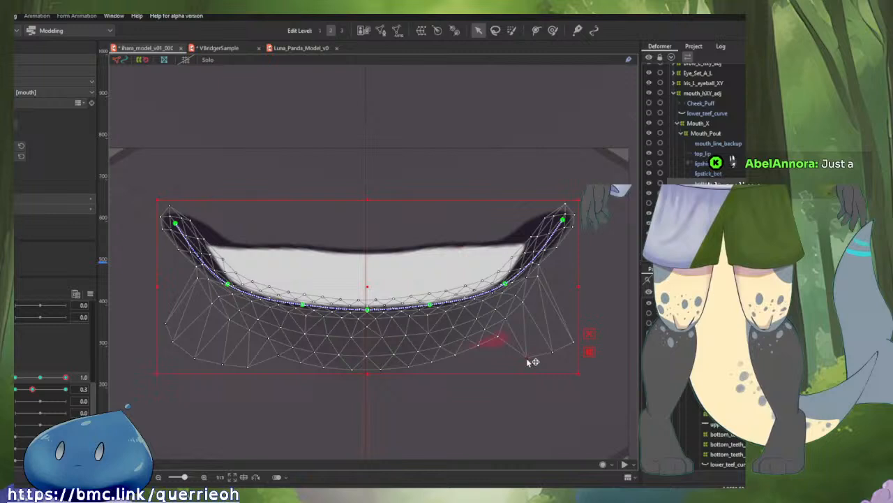
pyautogui.click(460, 362)
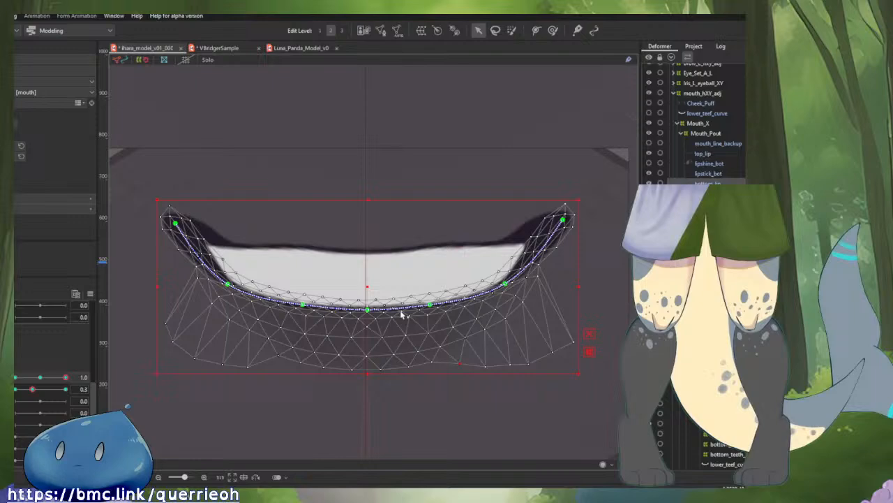
# - Deselect the lip mesh and check the mouth's lip coverage from form 1.0 to -1.0 at opening 0.3
pyautogui.scroll(-5, 290, 251)
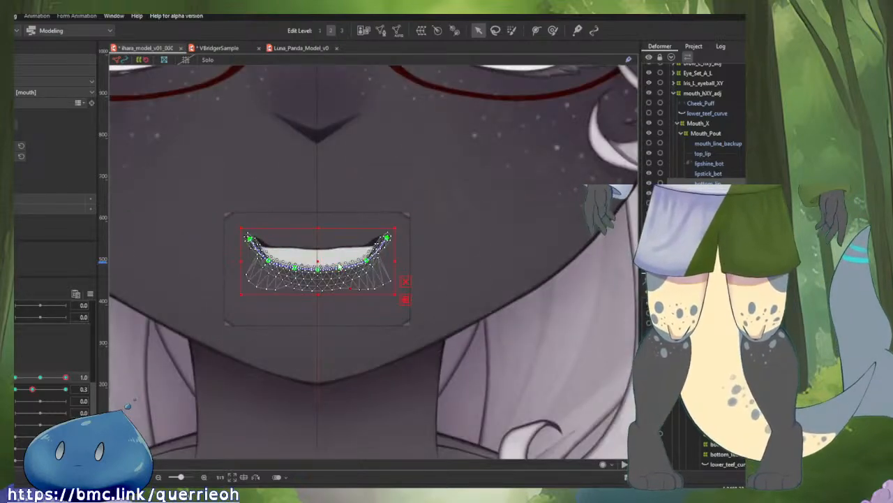
pyautogui.click(419, 249)
pyautogui.moveTo(65, 377); pyautogui.dragTo(26, 376)
pyautogui.moveTo(69, 377); pyautogui.dragTo(15, 377)
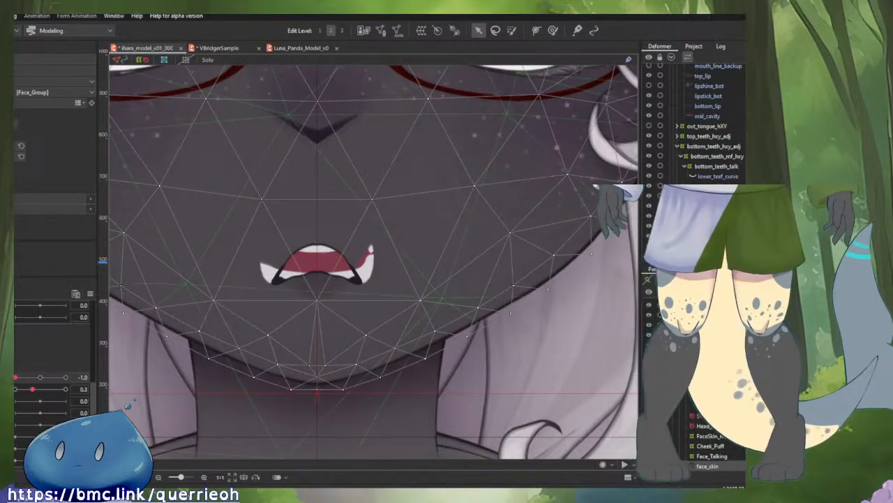
# - Select the oral_cavity mesh and bring up the mouth at form 0.0, opening 0.3
pyautogui.scroll(-1, 708, 224)
pyautogui.click(307, 392)
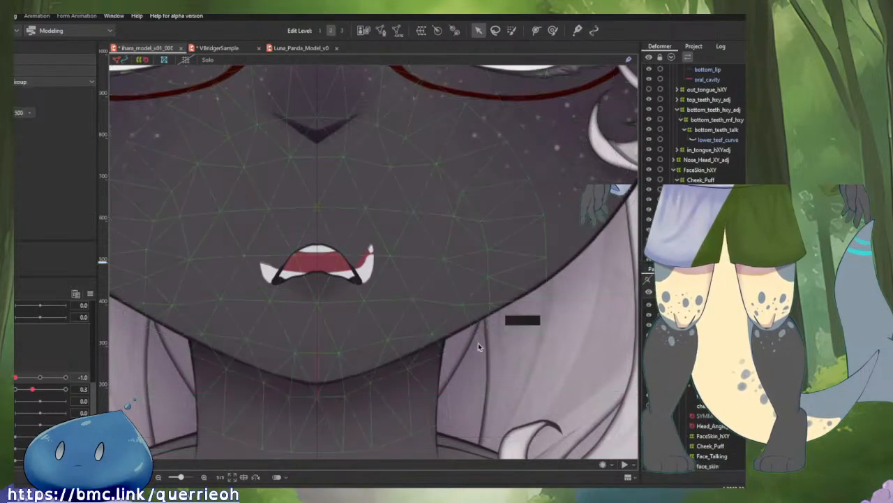
pyautogui.click(323, 264)
pyautogui.scroll(5, 335, 319)
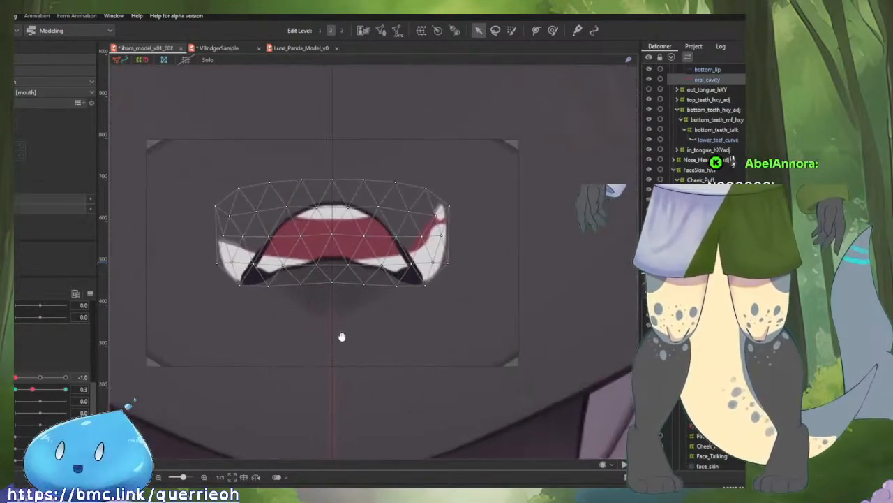
pyautogui.moveTo(31, 389)
pyautogui.mouseDown()
pyautogui.moveTo(14, 391)
pyautogui.moveTo(43, 381)
pyautogui.mouseUp()
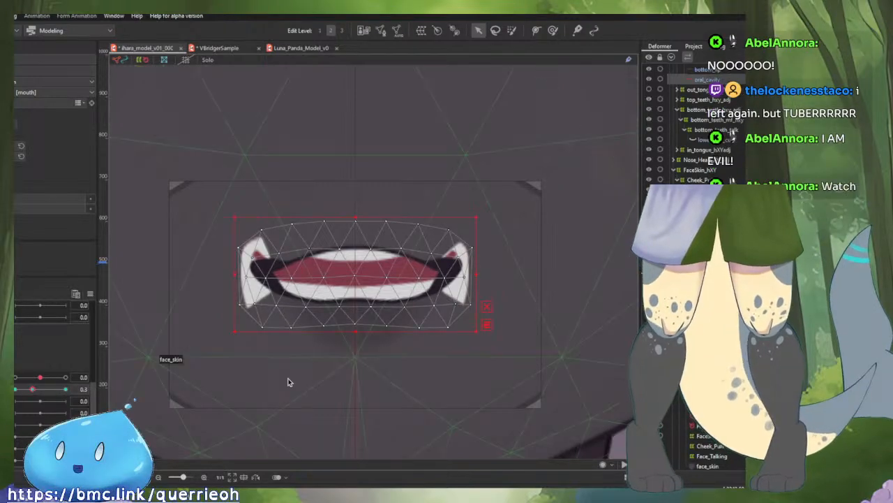
# - Push both sides of oral_cavity inward with the deform brush so the mesh sits within the lip corners at form 0.0, opening 0.3
pyautogui.scroll(2, 417, 316)
pyautogui.moveTo(417, 315); pyautogui.dragTo(479, 329)
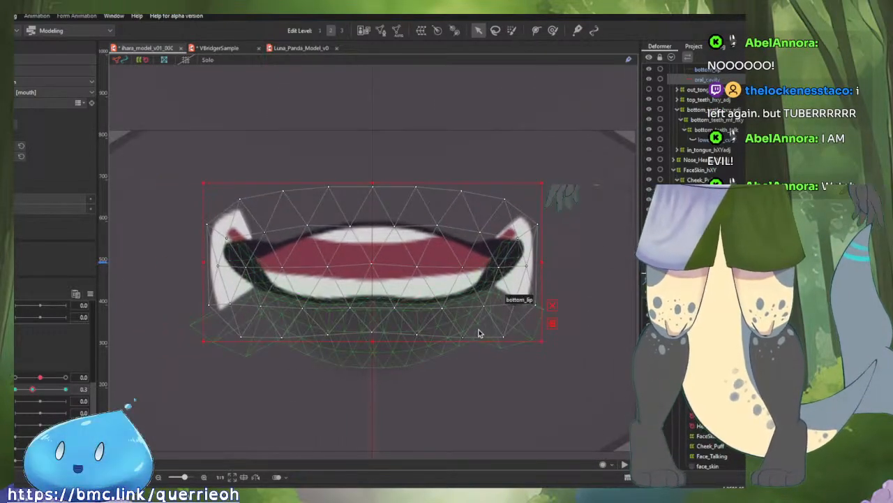
pyautogui.click(552, 30)
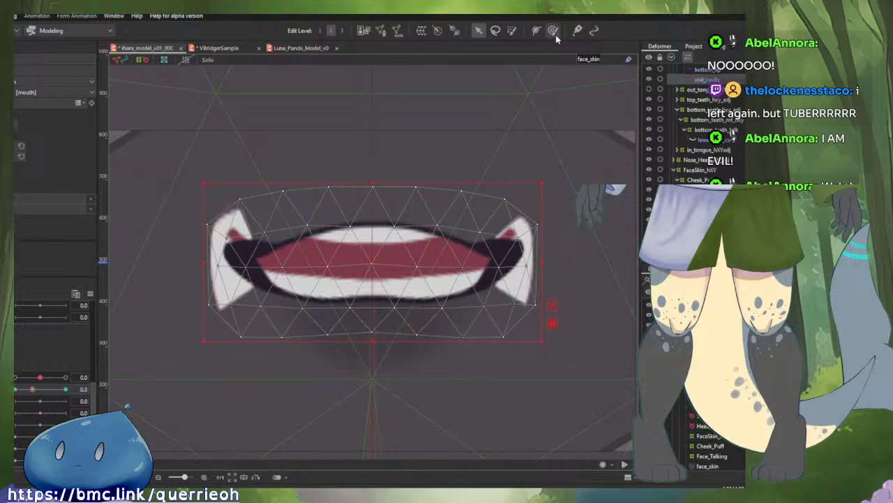
pyautogui.moveTo(614, 230); pyautogui.dragTo(516, 241)
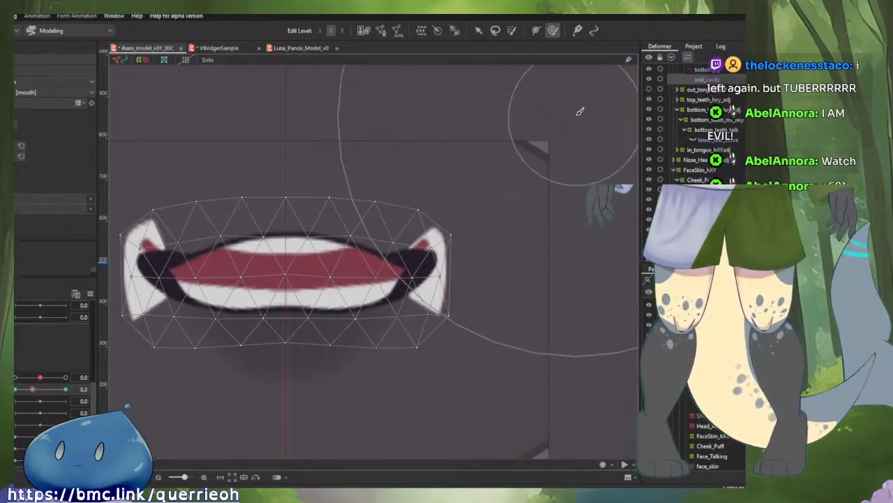
pyautogui.moveTo(514, 144)
pyautogui.mouseDown()
pyautogui.moveTo(573, 237)
pyautogui.moveTo(569, 263)
pyautogui.moveTo(518, 264)
pyautogui.moveTo(571, 365)
pyautogui.moveTo(529, 362)
pyautogui.mouseUp()
pyautogui.moveTo(497, 275)
pyautogui.mouseDown()
pyautogui.moveTo(476, 274)
pyautogui.moveTo(572, 279)
pyautogui.mouseUp()
pyautogui.moveTo(235, 261); pyautogui.dragTo(380, 265)
pyautogui.moveTo(277, 263)
pyautogui.mouseDown()
pyautogui.moveTo(428, 274)
pyautogui.moveTo(438, 257)
pyautogui.moveTo(428, 277)
pyautogui.moveTo(331, 268)
pyautogui.mouseUp()
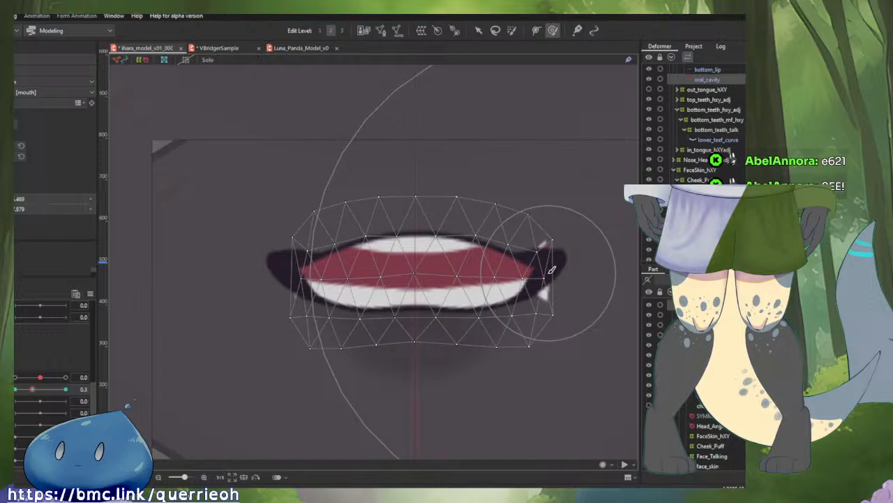
pyautogui.moveTo(551, 199)
pyautogui.mouseDown()
pyautogui.moveTo(534, 269)
pyautogui.moveTo(458, 272)
pyautogui.moveTo(515, 266)
pyautogui.mouseUp()
pyautogui.moveTo(332, 305); pyautogui.dragTo(291, 288)
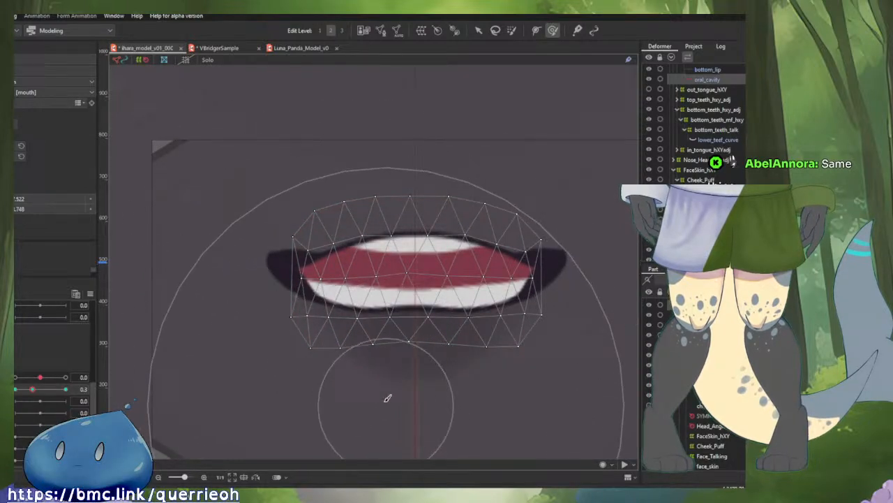
# - Gather oral_cavity's left outer vertices toward the mouth corner behind the lips and check the shape while varying the opening
pyautogui.moveTo(29, 393)
pyautogui.mouseDown()
pyautogui.moveTo(14, 393)
pyautogui.moveTo(32, 389)
pyautogui.mouseUp()
pyautogui.press('v')
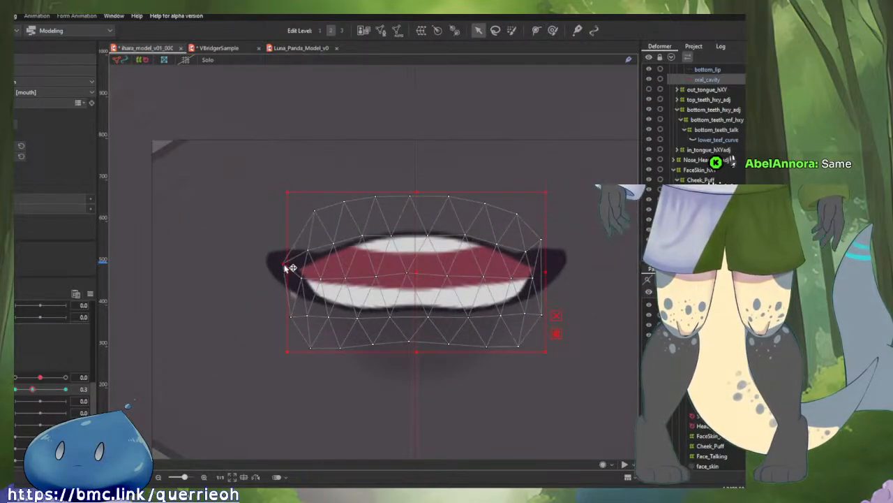
pyautogui.moveTo(293, 270); pyautogui.dragTo(289, 269)
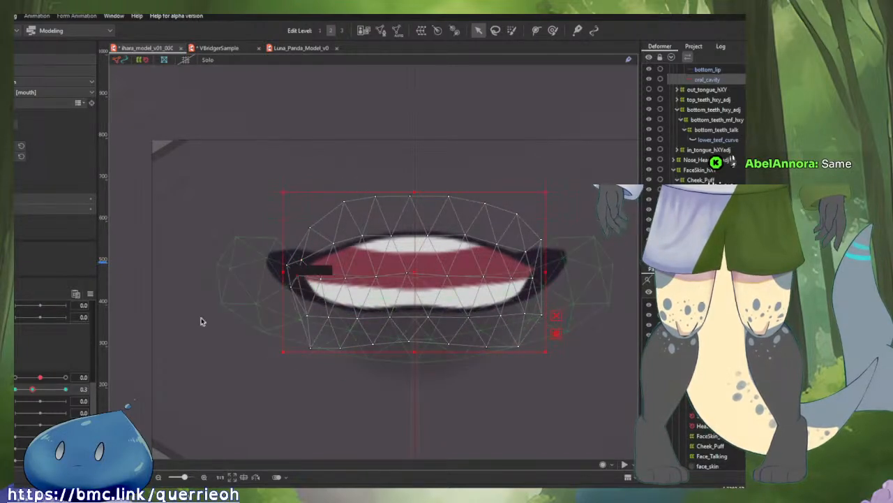
pyautogui.moveTo(32, 389)
pyautogui.mouseDown()
pyautogui.moveTo(15, 391)
pyautogui.moveTo(42, 389)
pyautogui.moveTo(15, 391)
pyautogui.moveTo(30, 391)
pyautogui.mouseUp()
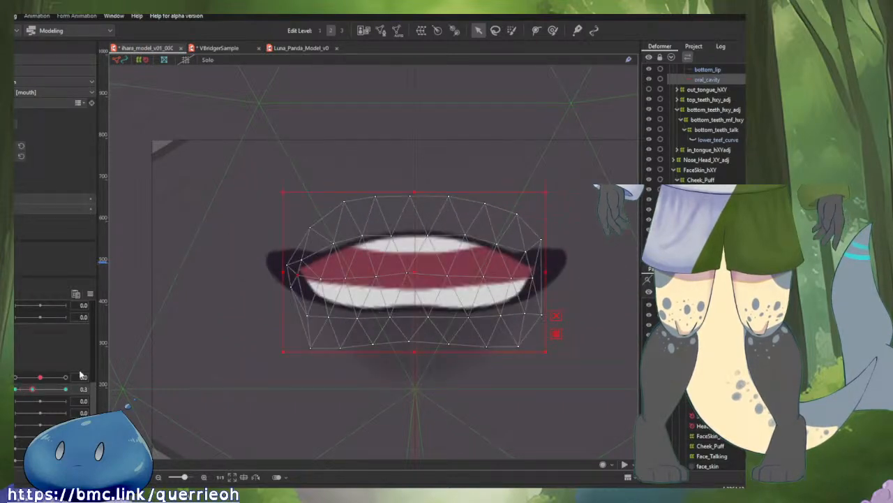
# - Pull the left end point of top_lip's deform path down and outward at form 0.0, opening 0.3
pyautogui.click(281, 258)
pyautogui.scroll(2, 283, 260)
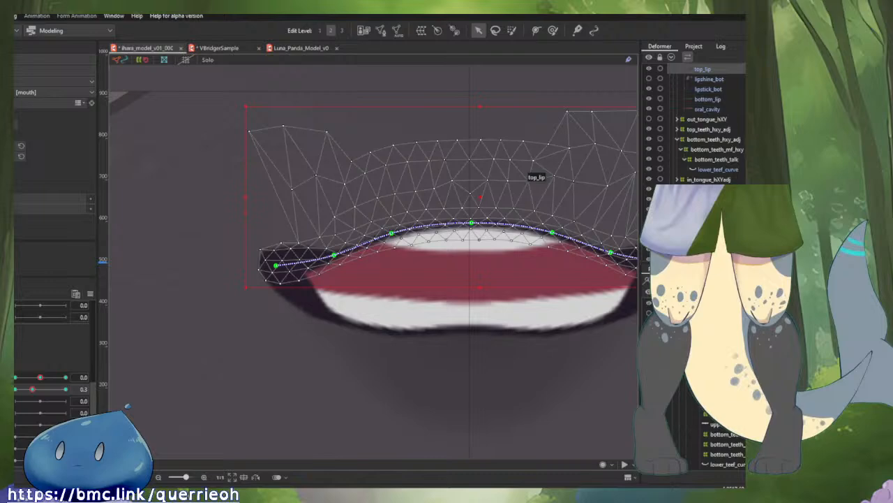
pyautogui.scroll(-4, 403, 212)
pyautogui.scroll(2, 403, 212)
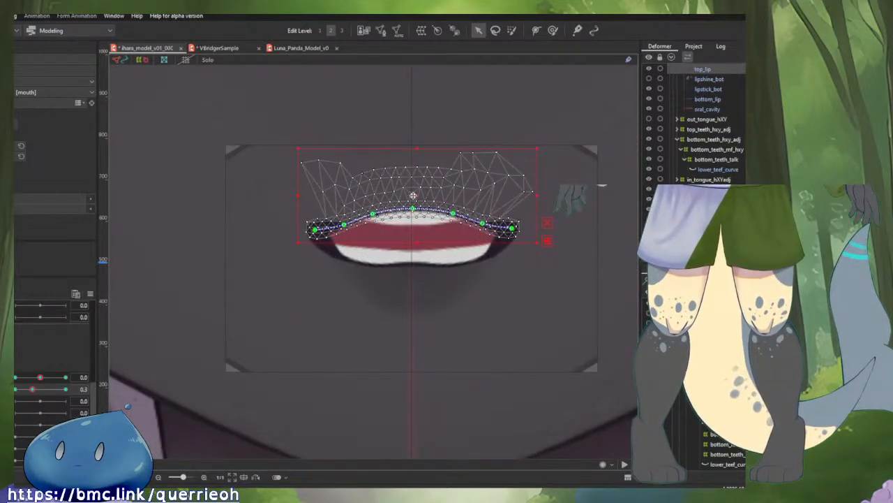
pyautogui.scroll(3, 308, 237)
pyautogui.moveTo(328, 224); pyautogui.dragTo(315, 243)
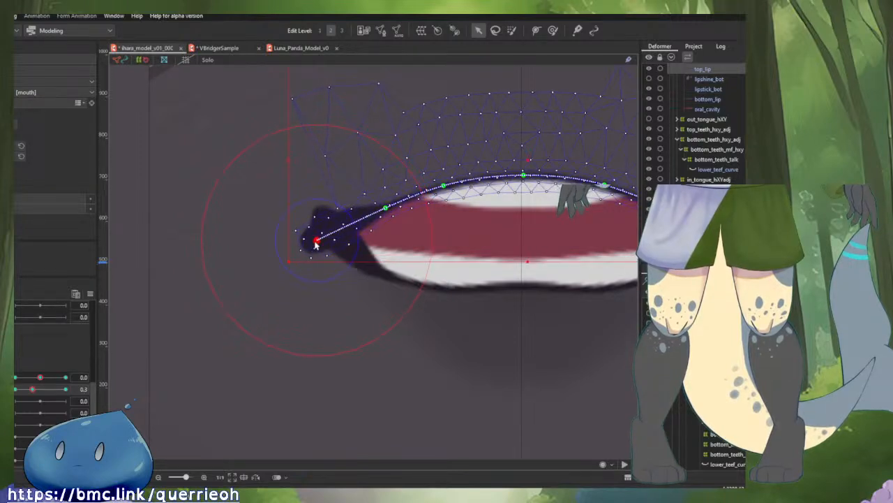
# - Move the left end point of bottom_lip's path down to meet top_lip's corner, with lipstick_bot also selected, and check the opening
pyautogui.click(347, 250)
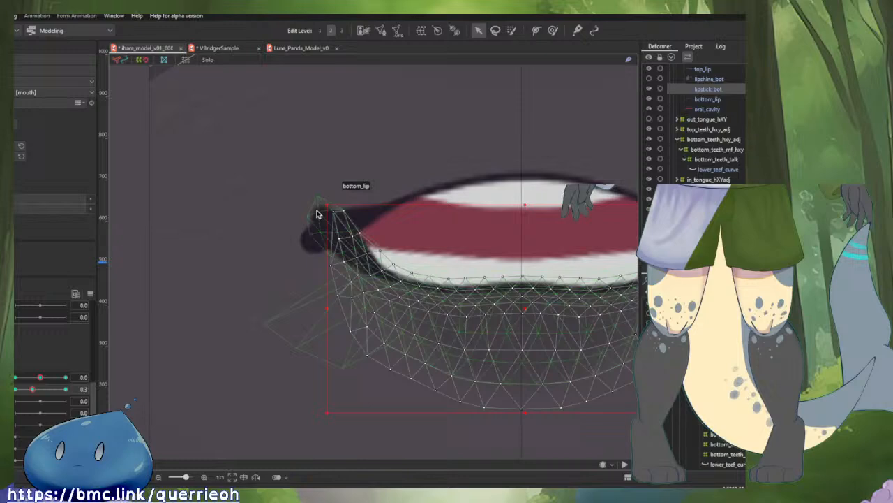
pyautogui.click(316, 214)
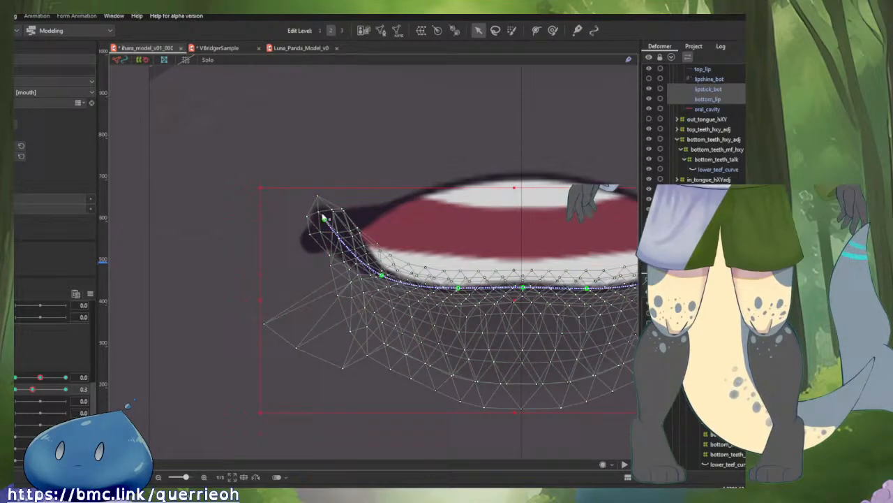
pyautogui.click(318, 240)
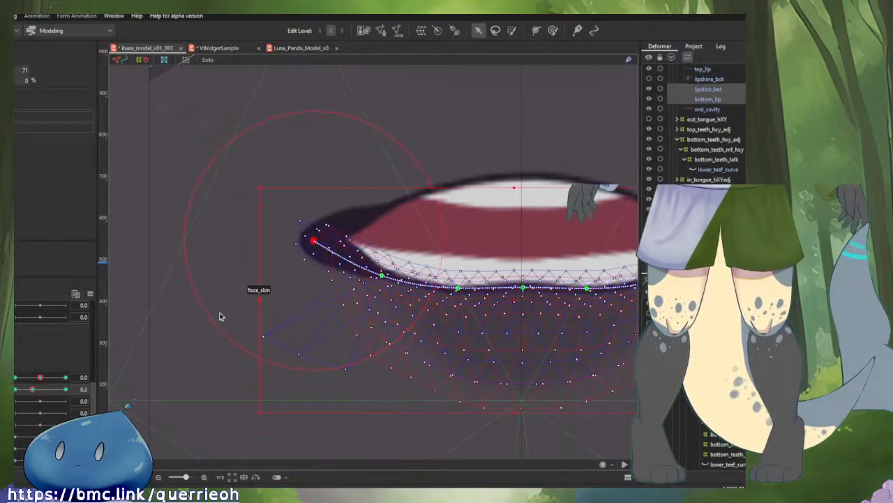
pyautogui.moveTo(32, 389)
pyautogui.mouseDown()
pyautogui.moveTo(19, 390)
pyautogui.moveTo(32, 389)
pyautogui.mouseUp()
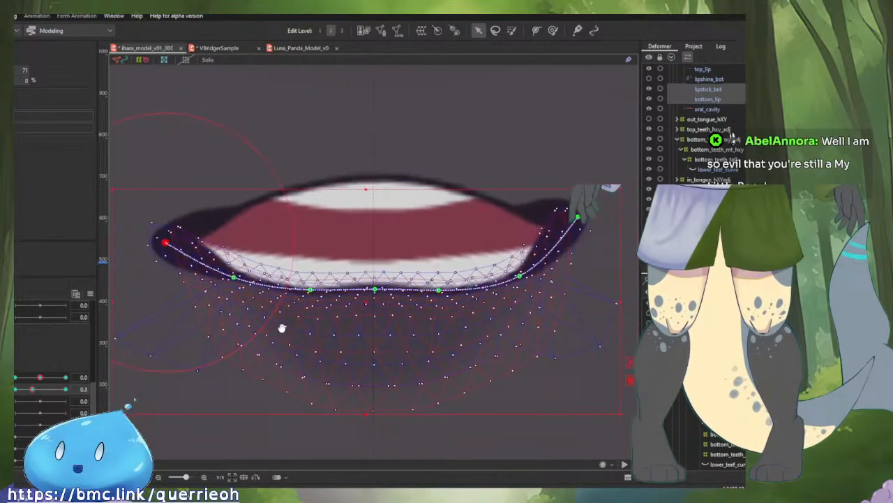
pyautogui.scroll(-4, 283, 334)
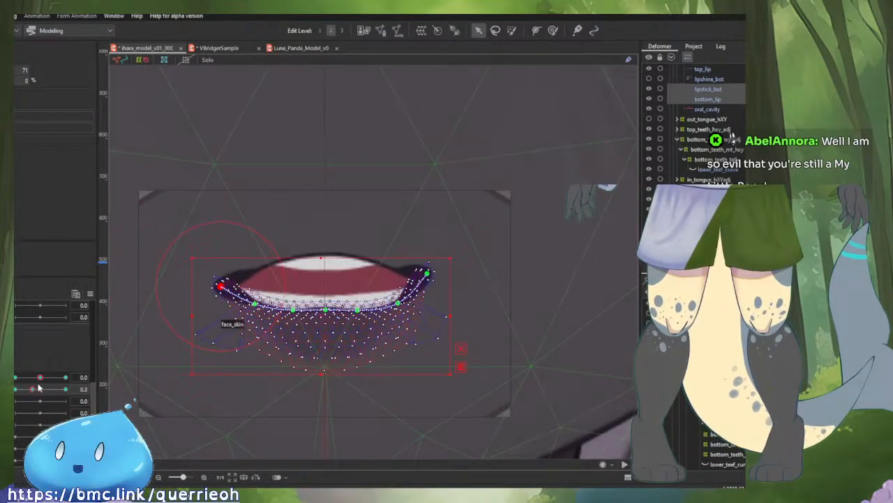
pyautogui.moveTo(37, 392)
pyautogui.mouseDown()
pyautogui.moveTo(72, 389)
pyautogui.moveTo(32, 388)
pyautogui.mouseUp()
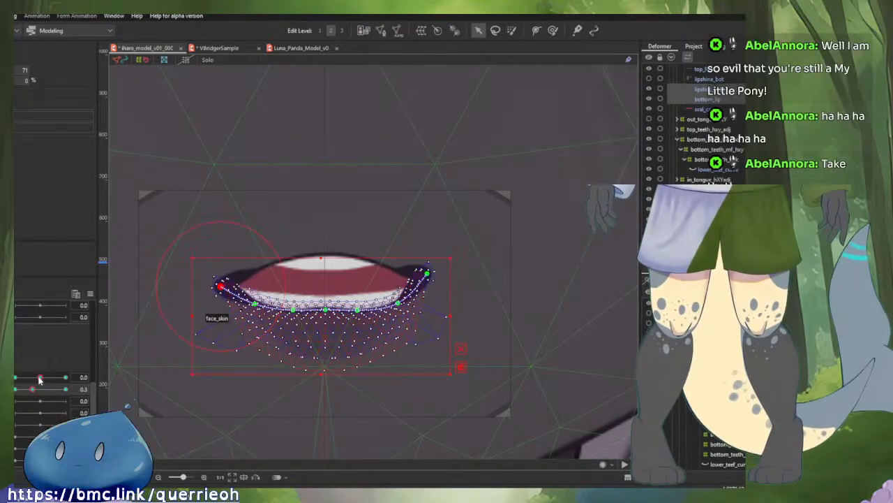
# - Shift top_lip's second path point from the left down and outward at form 0.0, opening 0.3, and check the opening
pyautogui.moveTo(39, 377)
pyautogui.mouseDown()
pyautogui.moveTo(73, 376)
pyautogui.moveTo(53, 381)
pyautogui.mouseUp()
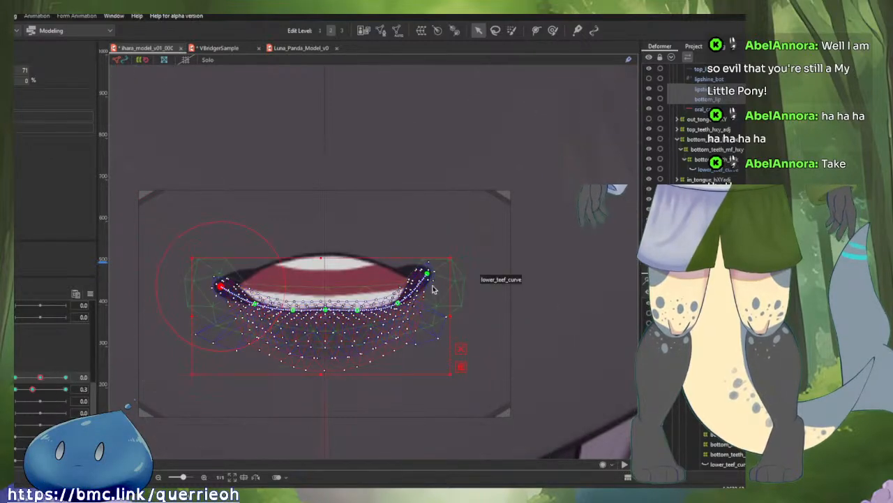
pyautogui.scroll(5, 314, 279)
pyautogui.scroll(-5, 297, 272)
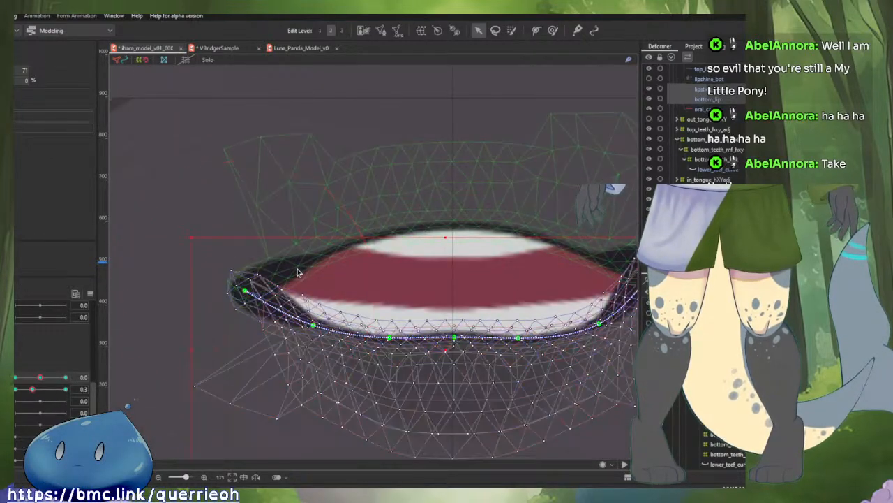
pyautogui.click(310, 279)
pyautogui.moveTo(38, 377)
pyautogui.mouseDown()
pyautogui.moveTo(15, 377)
pyautogui.moveTo(68, 378)
pyautogui.moveTo(22, 389)
pyautogui.moveTo(32, 388)
pyautogui.mouseUp()
pyautogui.moveTo(321, 258); pyautogui.dragTo(296, 266)
pyautogui.moveTo(32, 389)
pyautogui.mouseDown()
pyautogui.moveTo(22, 389)
pyautogui.moveTo(33, 389)
pyautogui.mouseUp()
# - Pull oral_cavity's two left corner vertices outward to the end of the lips at form 0.0, opening 0.3
pyautogui.click(392, 269)
pyautogui.click(391, 268)
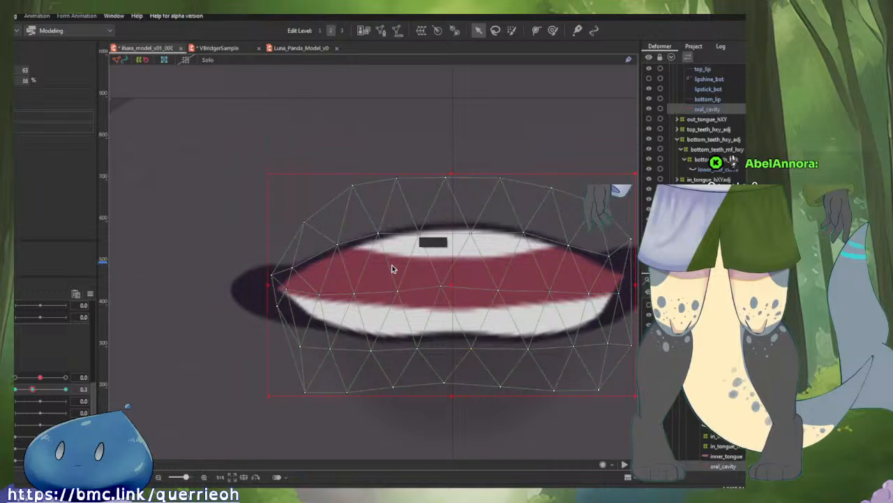
pyautogui.scroll(2, 268, 273)
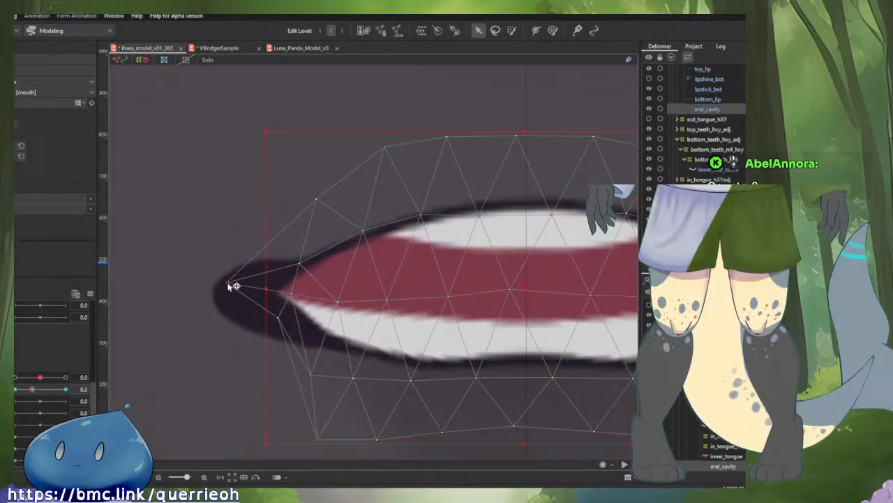
pyautogui.moveTo(275, 313); pyautogui.dragTo(237, 313)
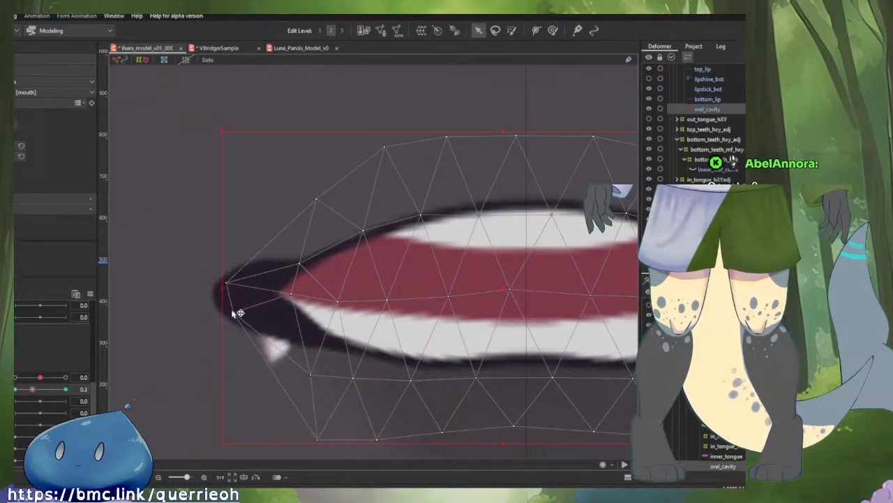
# - Shift bottom_lip's second path point from the left outward to cover the exposed tooth, and check it at a smaller opening
pyautogui.click(282, 360)
pyautogui.moveTo(284, 361); pyautogui.dragTo(316, 298)
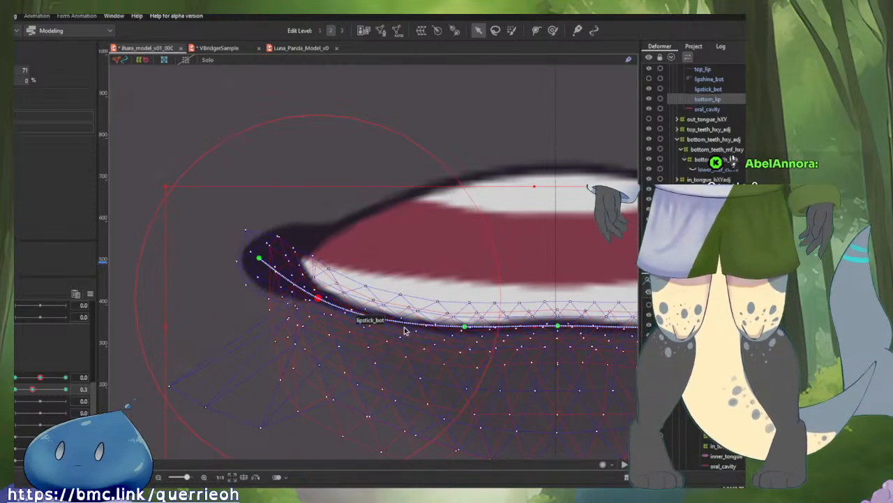
pyautogui.scroll(-1, 404, 330)
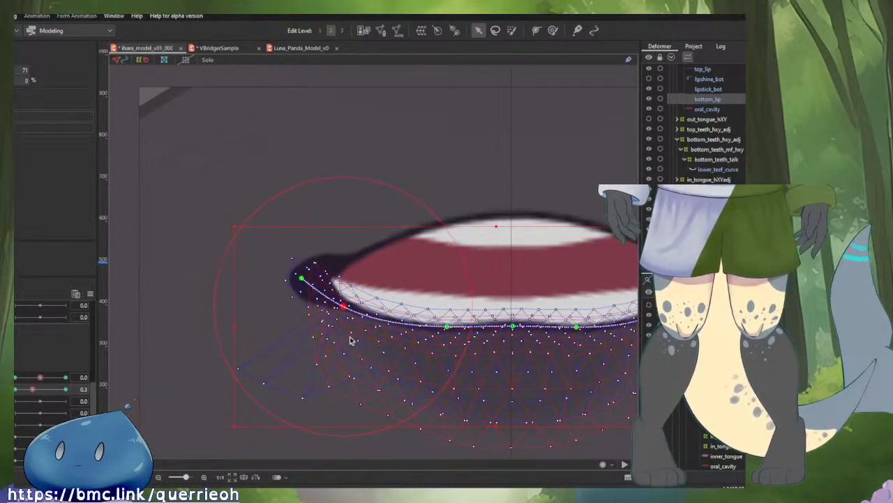
pyautogui.scroll(1, 348, 339)
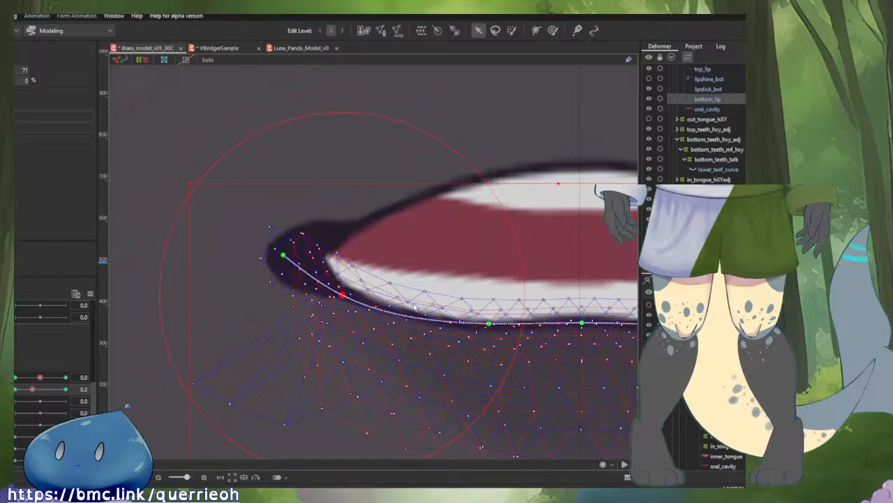
pyautogui.moveTo(33, 388)
pyautogui.mouseDown()
pyautogui.moveTo(15, 389)
pyautogui.moveTo(28, 388)
pyautogui.mouseUp()
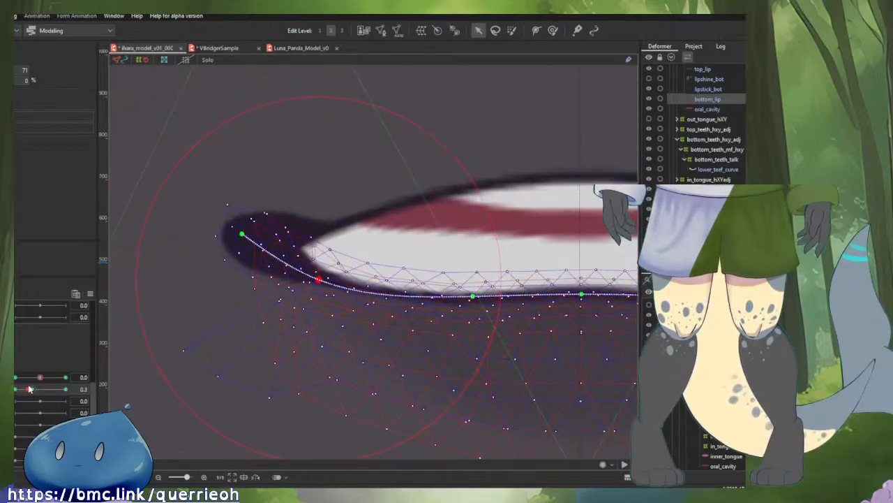
# - At form 0.0, opening 0.0, pull oral_cavity's left corner vertices outward behind the lip corner and check the mouth partly open
pyautogui.click(506, 239)
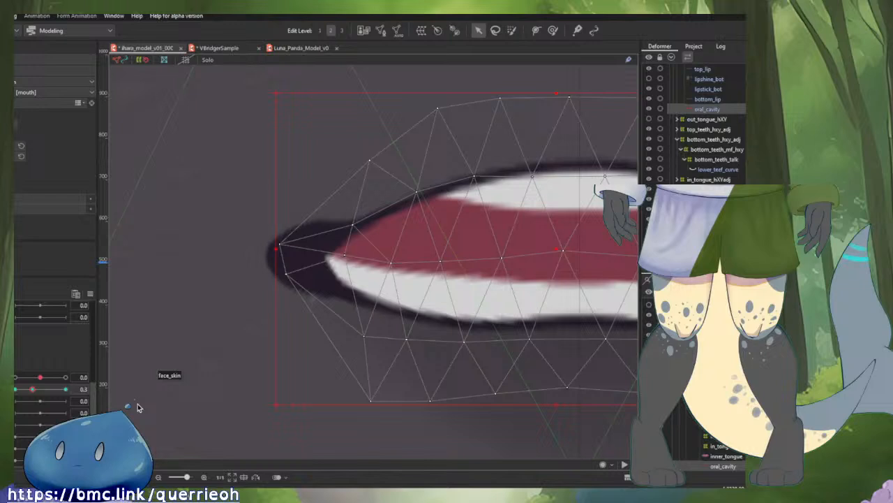
pyautogui.moveTo(32, 389); pyautogui.dragTo(15, 389)
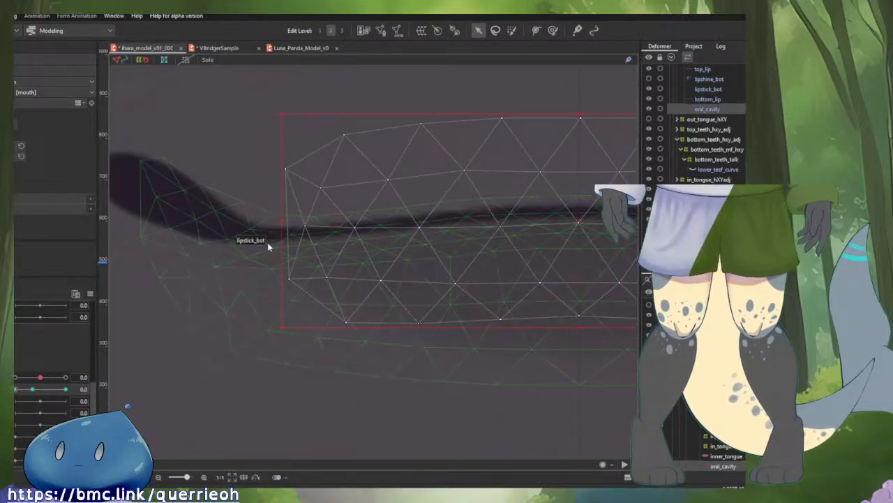
pyautogui.moveTo(268, 245); pyautogui.dragTo(334, 277)
pyautogui.moveTo(351, 206); pyautogui.dragTo(252, 224)
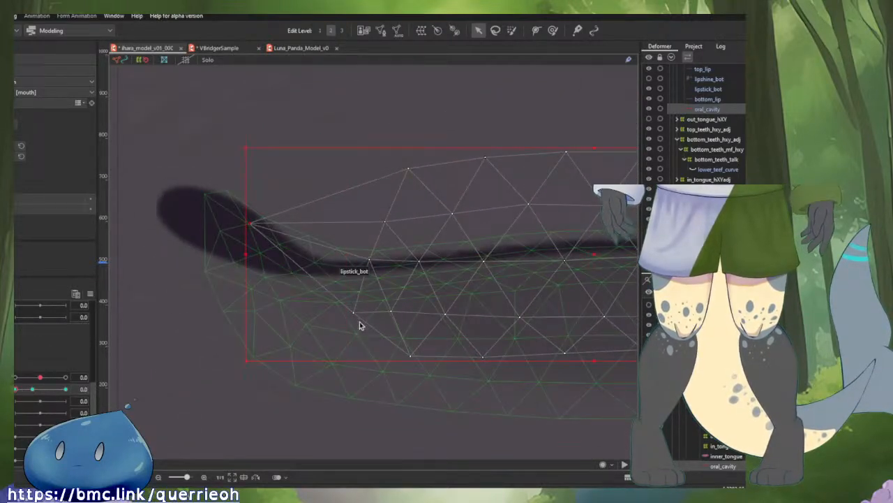
pyautogui.moveTo(355, 314); pyautogui.dragTo(252, 295)
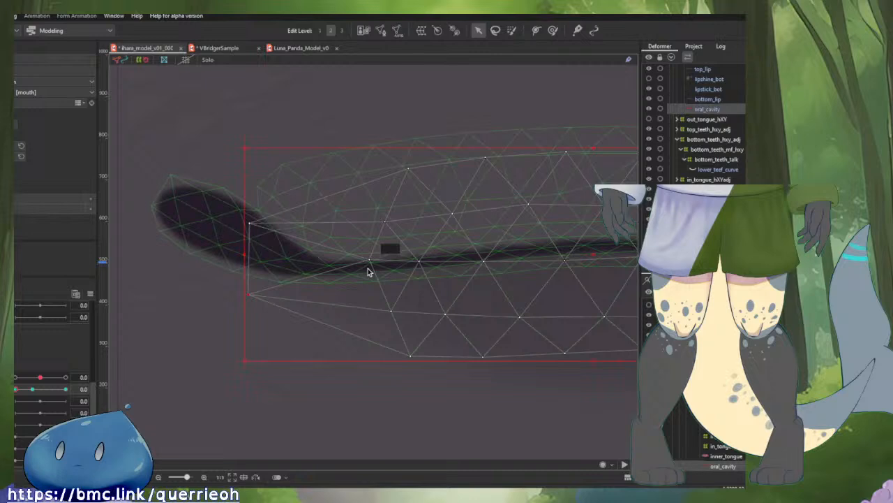
pyautogui.moveTo(26, 393); pyautogui.dragTo(28, 392)
pyautogui.scroll(-3, 589, 306)
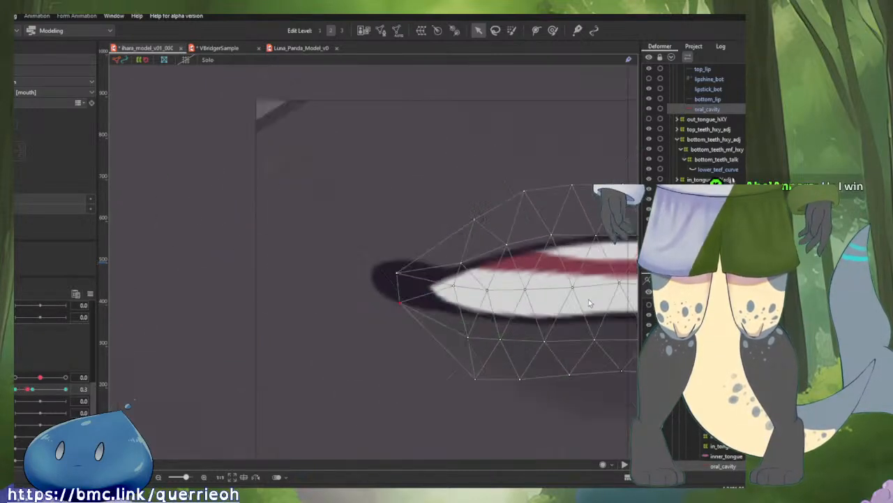
pyautogui.moveTo(585, 307); pyautogui.dragTo(309, 321)
pyautogui.scroll(-3, 309, 322)
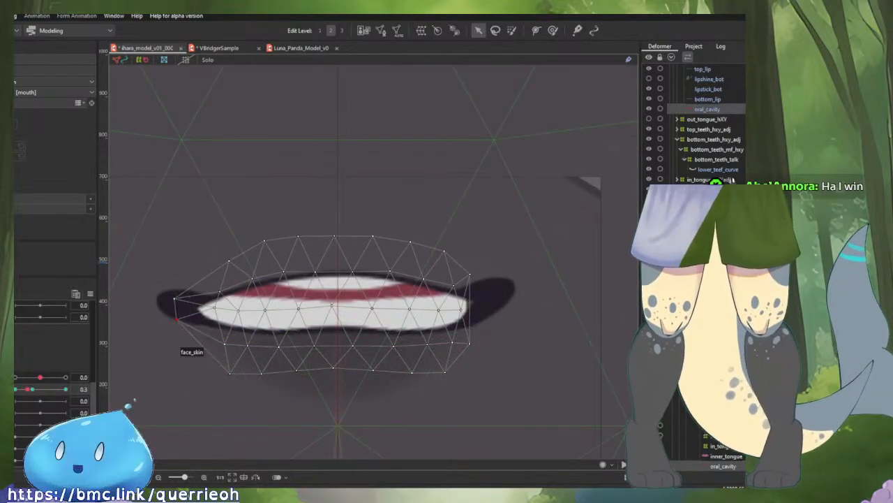
# - Examine how oral_cavity lines up with the lips at form -1.0 with the mouth closed and partly open
pyautogui.rightClick(20, 389)
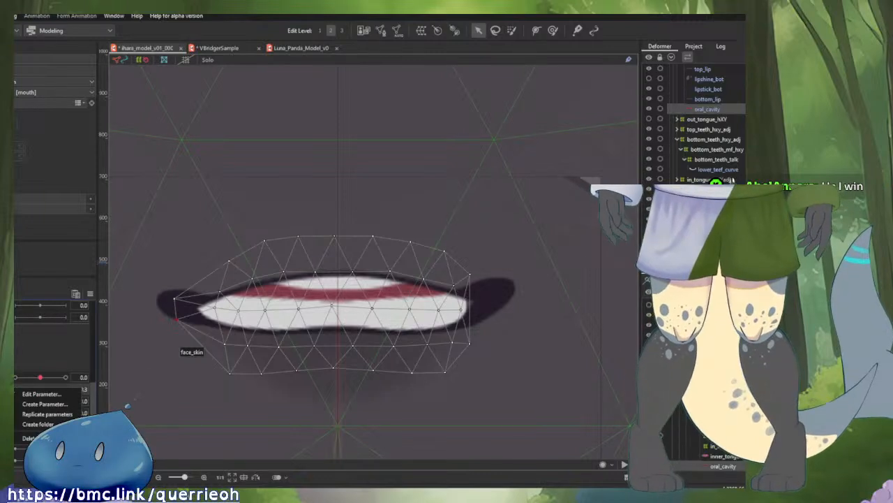
pyautogui.click(14, 377)
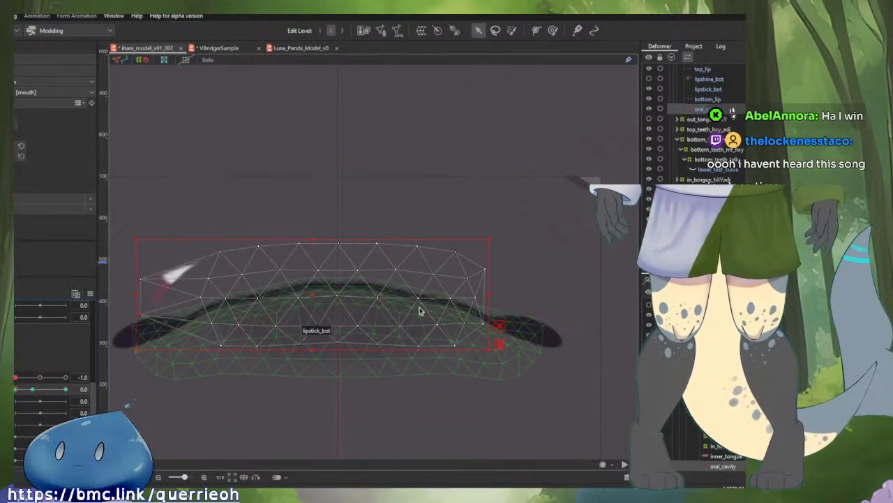
pyautogui.moveTo(208, 365); pyautogui.dragTo(267, 363)
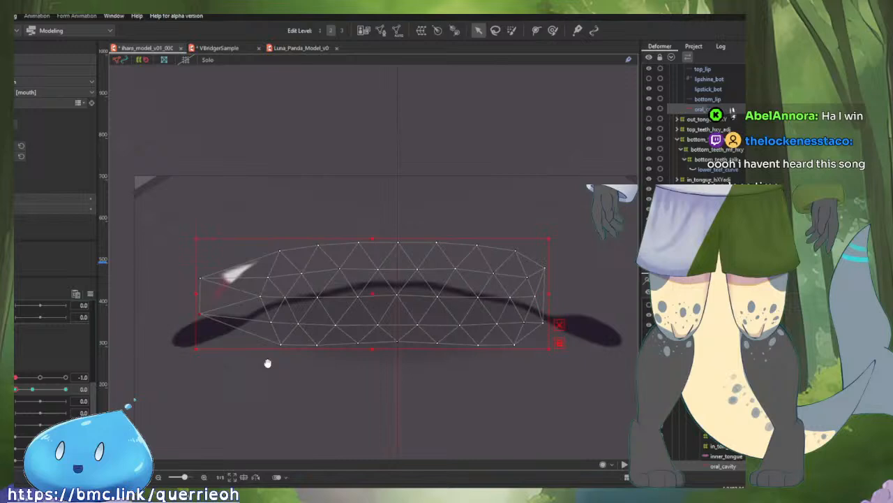
pyautogui.click(30, 390)
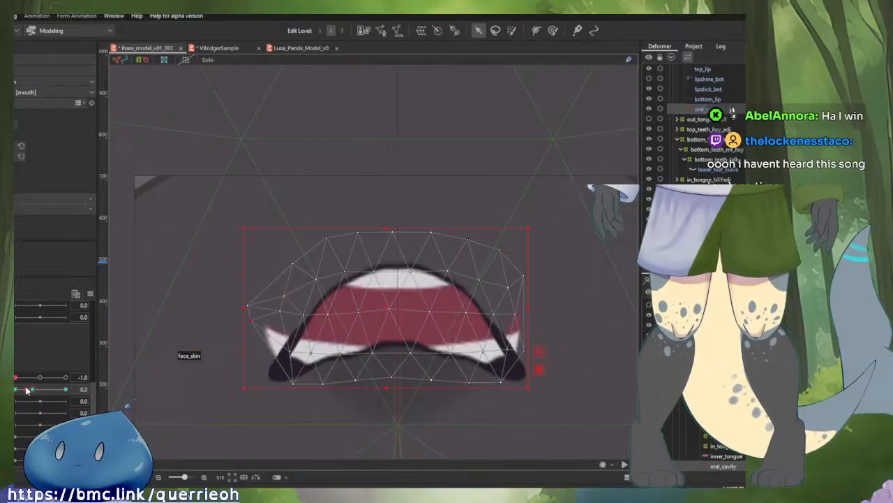
pyautogui.click(26, 390)
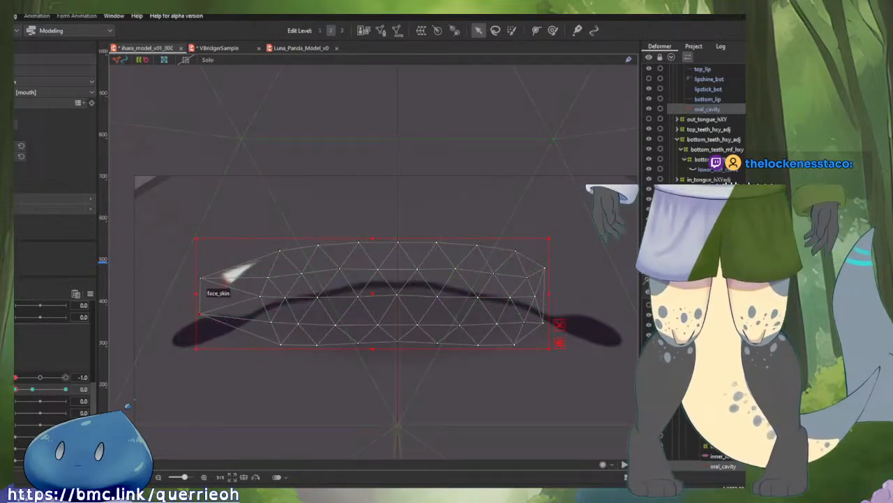
# - At form 0.0, opening 0.3, tuck oral_cavity's left corner vertices inside the dark lip corner
pyautogui.click(38, 377)
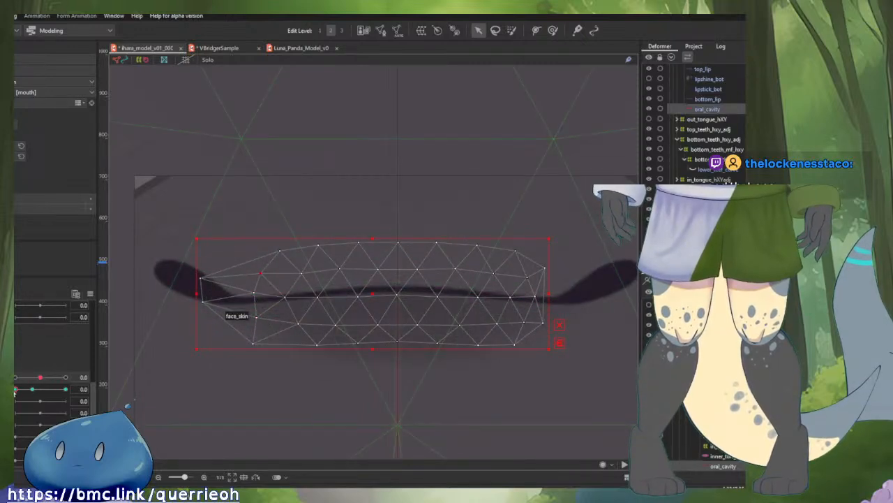
pyautogui.moveTo(15, 392); pyautogui.dragTo(26, 394)
pyautogui.scroll(2, 267, 343)
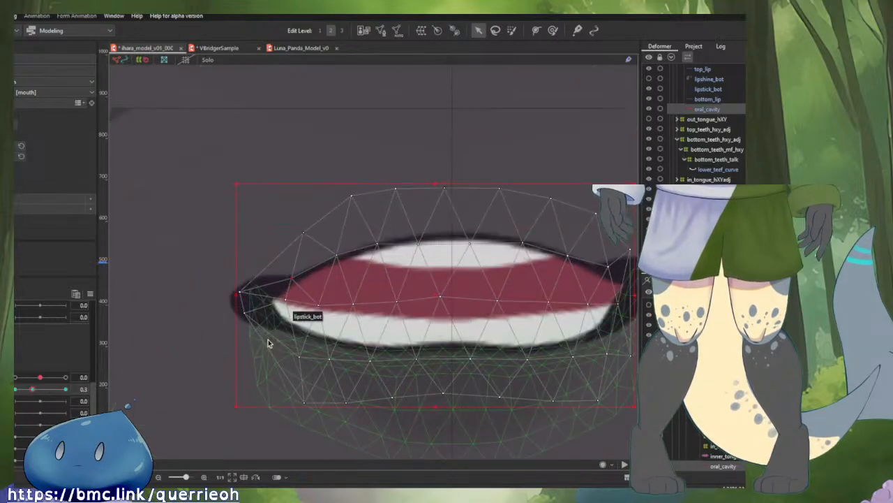
pyautogui.moveTo(248, 294); pyautogui.dragTo(247, 294)
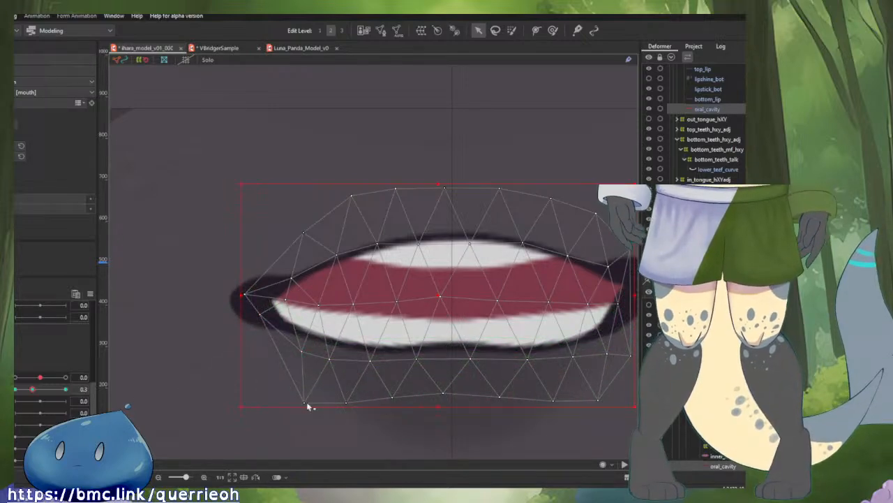
# - At form 0.0, opening 1.0, pull oral_cavity's left edge vertices inward to follow the lips, and check the motion down to opening 0.3
pyautogui.moveTo(32, 388); pyautogui.dragTo(71, 389)
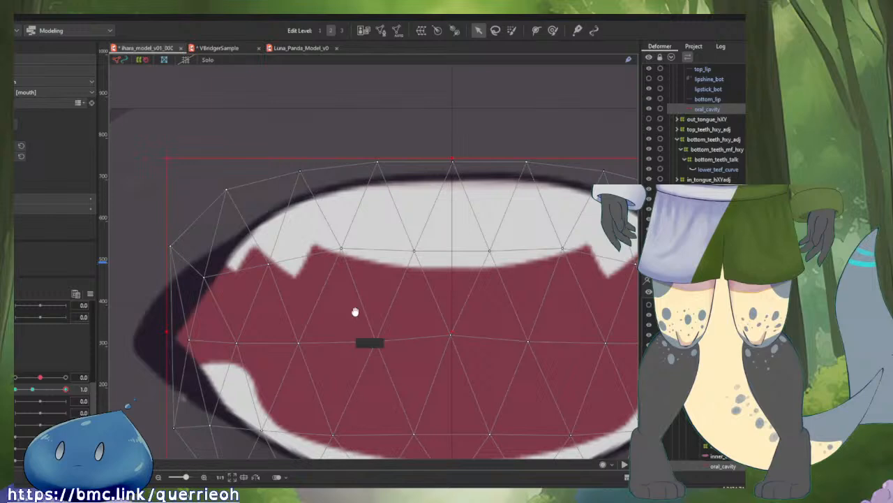
pyautogui.scroll(-2, 349, 286)
pyautogui.scroll(1, 314, 310)
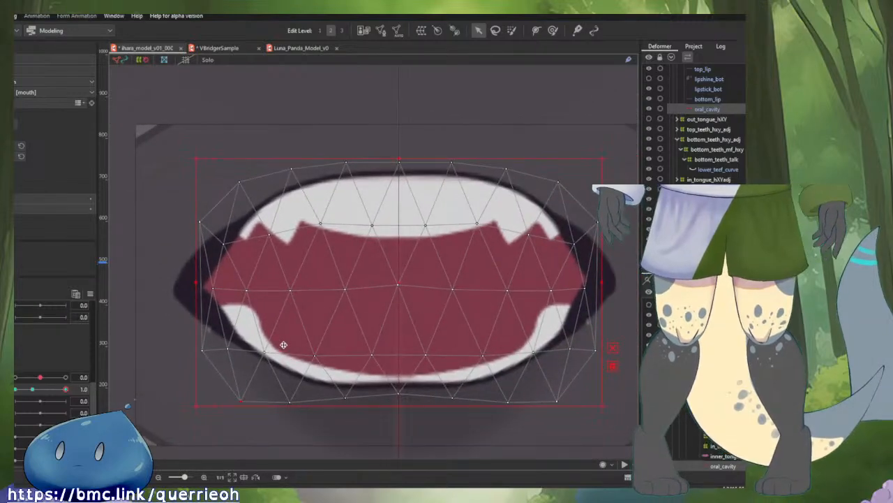
pyautogui.moveTo(216, 324)
pyautogui.mouseDown()
pyautogui.moveTo(225, 343)
pyautogui.moveTo(233, 339)
pyautogui.moveTo(248, 400)
pyautogui.mouseUp()
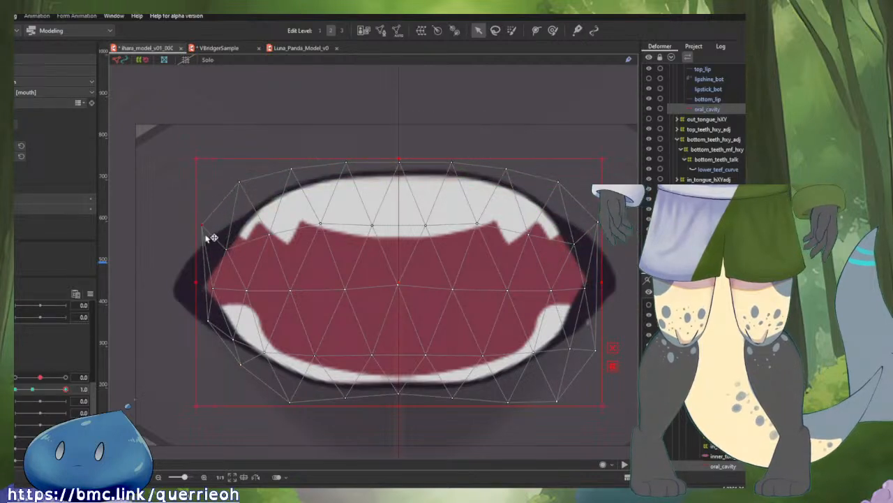
pyautogui.moveTo(207, 246); pyautogui.dragTo(210, 246)
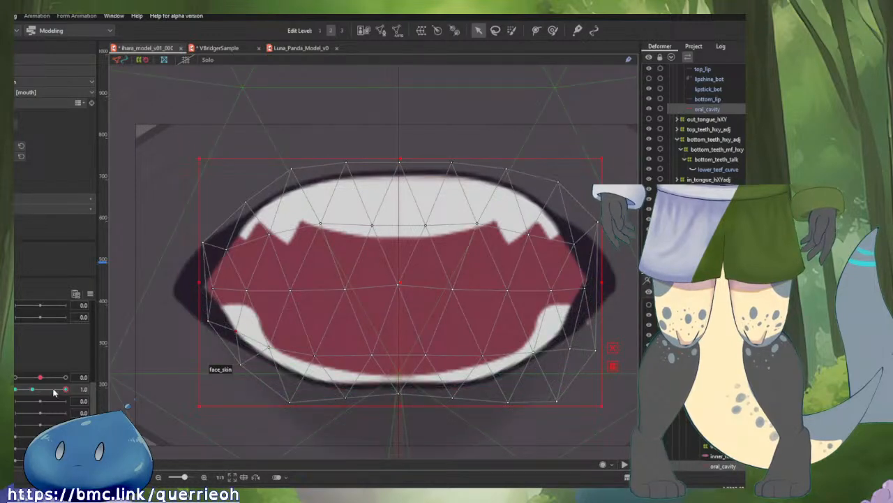
pyautogui.moveTo(64, 389)
pyautogui.mouseDown()
pyautogui.moveTo(28, 389)
pyautogui.moveTo(70, 390)
pyautogui.mouseUp()
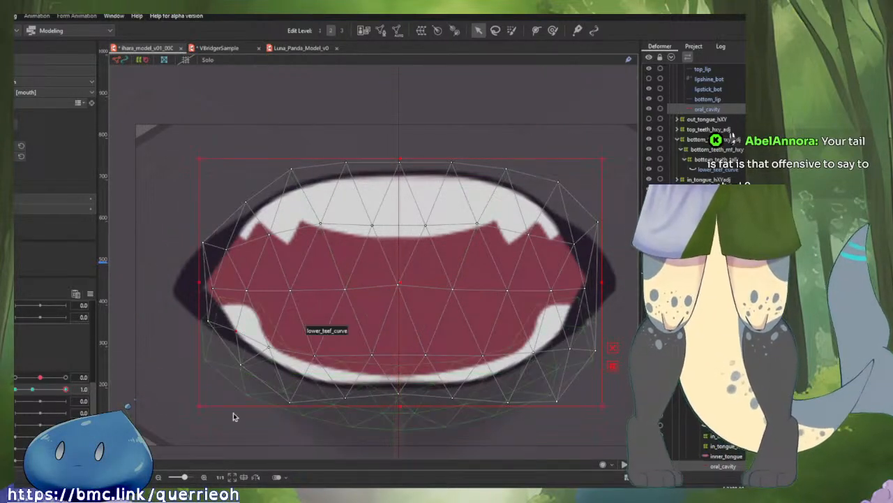
pyautogui.scroll(-2, 280, 433)
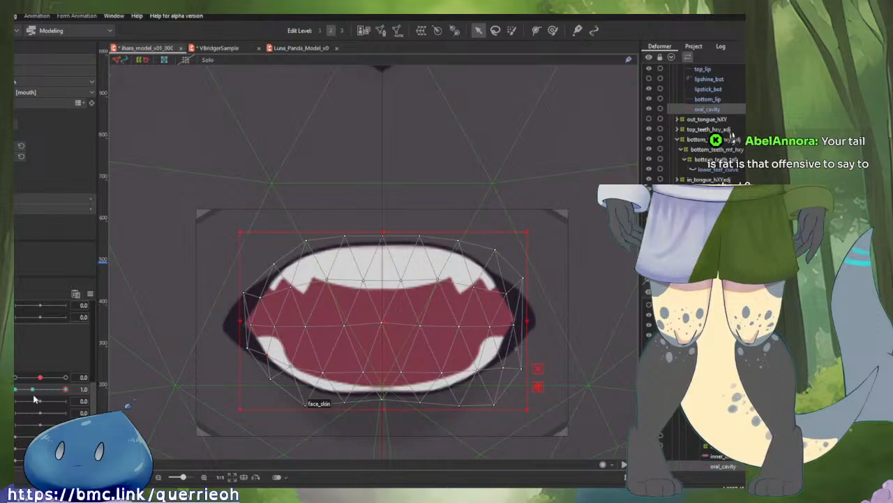
pyautogui.moveTo(33, 396)
pyautogui.mouseDown()
pyautogui.moveTo(21, 395)
pyautogui.moveTo(36, 393)
pyautogui.mouseUp()
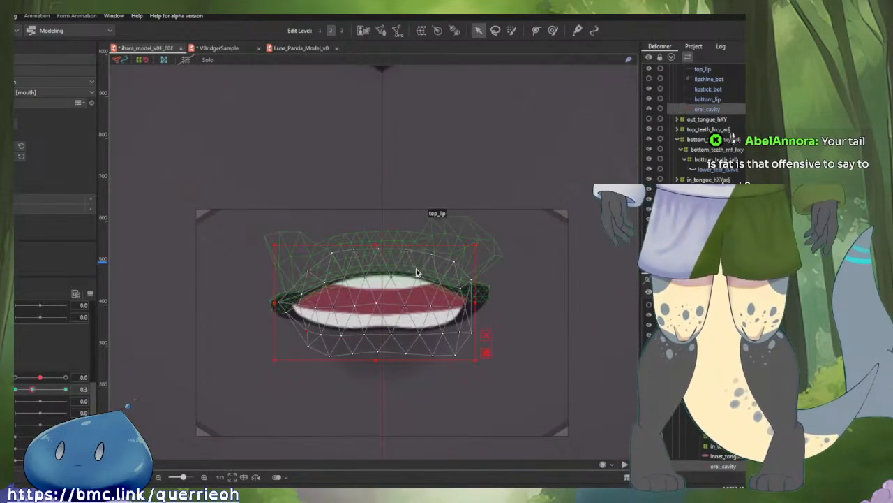
pyautogui.scroll(2, 707, 112)
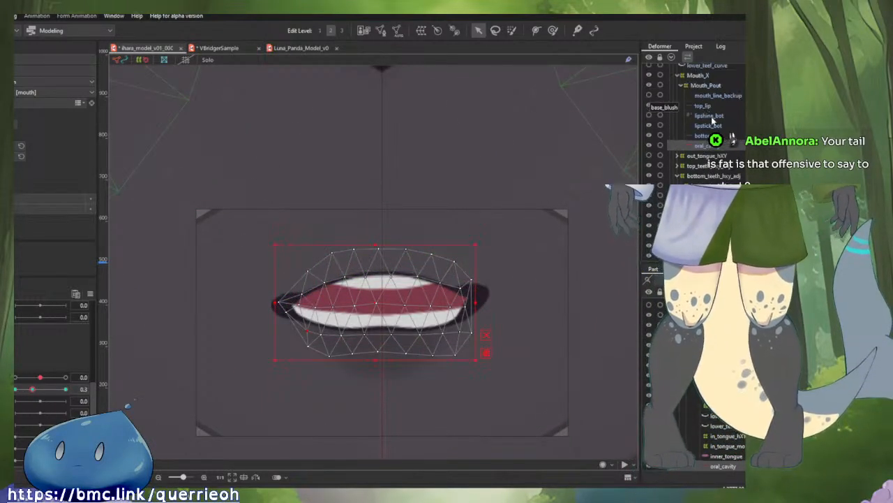
pyautogui.click(711, 120)
pyautogui.keyDown('ctrl'); pyautogui.click(703, 105); pyautogui.keyUp('ctrl')
pyautogui.keyDown('ctrl'); pyautogui.click(702, 135); pyautogui.keyUp('ctrl')
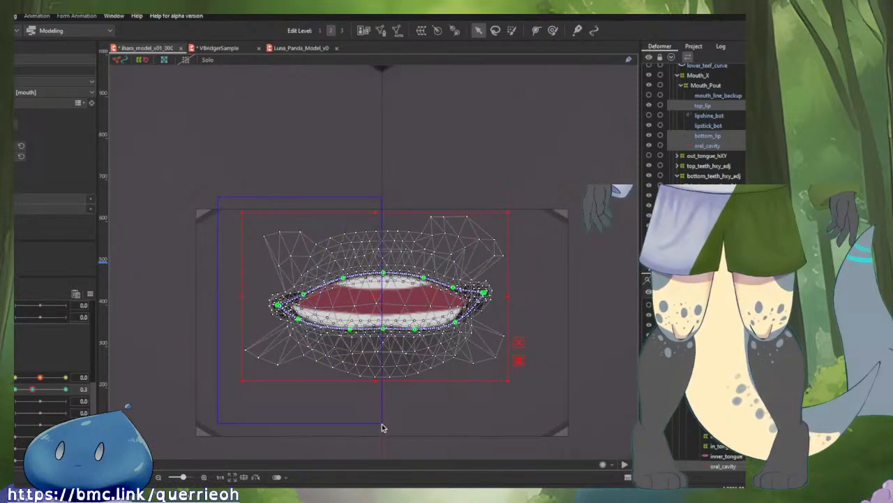
pyautogui.moveTo(383, 426); pyautogui.dragTo(384, 426)
pyautogui.scroll(3, 372, 415)
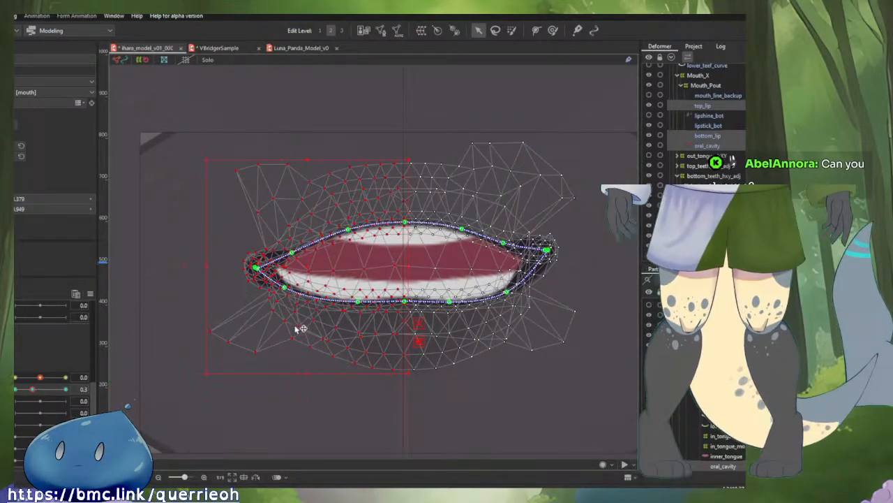
# - Key oral_cavity on the mouth form parameter at -1.0, 0.0 and 1.0, and go to form -1.0, opening 0.0
pyautogui.click(711, 147)
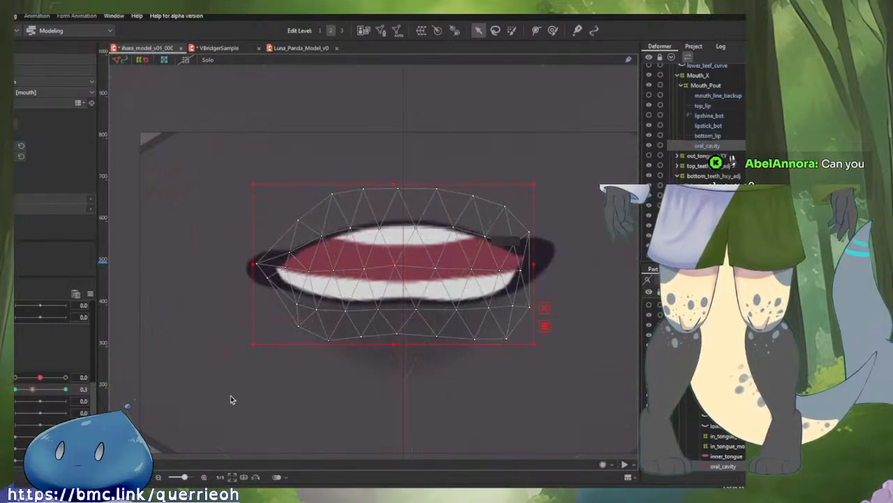
pyautogui.click(18, 380)
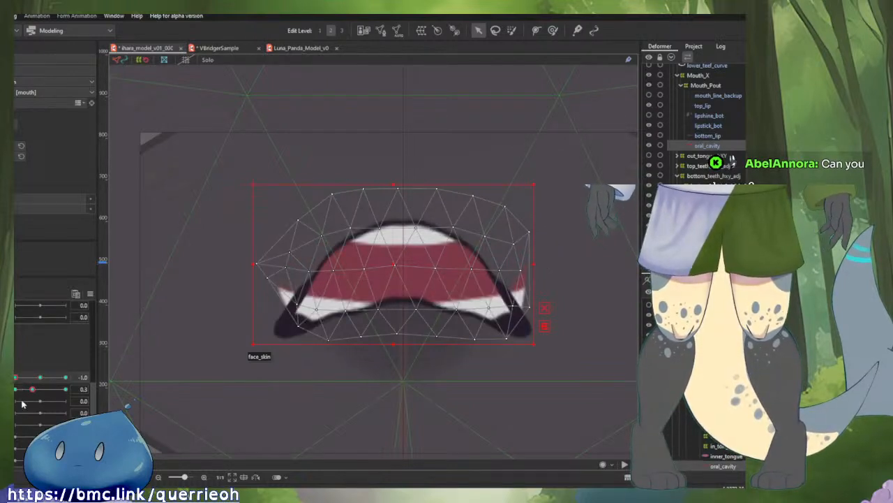
pyautogui.click(22, 389)
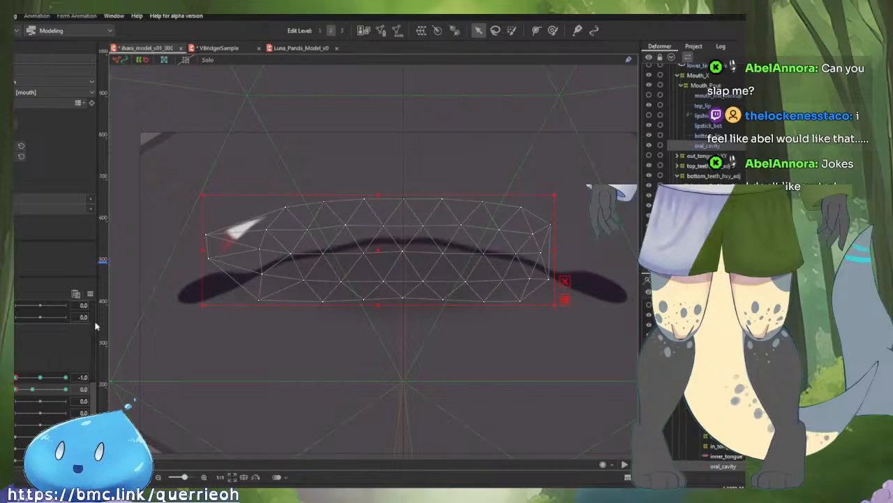
# - With the deform brush, push oral_cavity's left corner down behind the closed lip line at form -1.0, opening 0.0
pyautogui.click(553, 30)
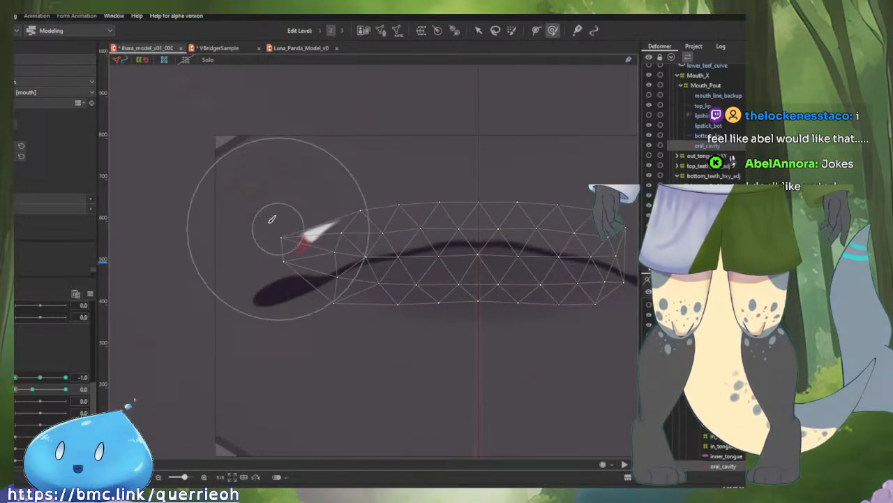
pyautogui.moveTo(269, 215)
pyautogui.mouseDown()
pyautogui.moveTo(291, 245)
pyautogui.moveTo(260, 275)
pyautogui.moveTo(256, 233)
pyautogui.moveTo(261, 270)
pyautogui.moveTo(286, 291)
pyautogui.moveTo(278, 296)
pyautogui.mouseUp()
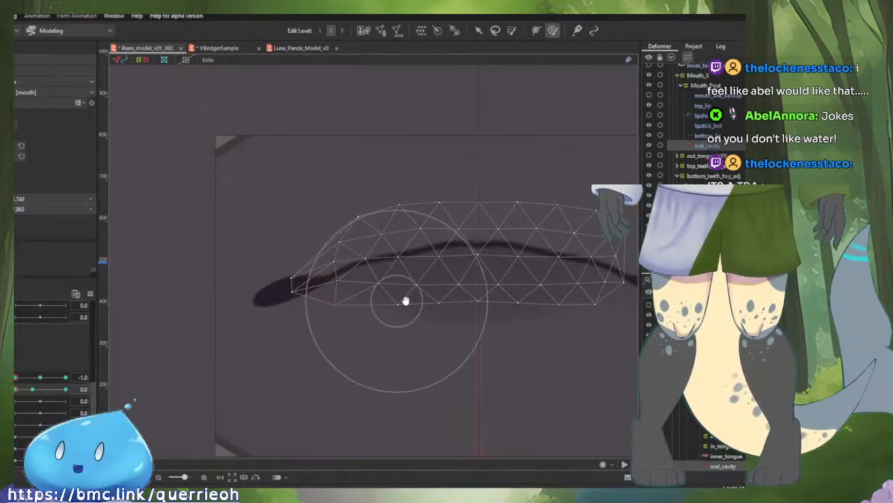
pyautogui.moveTo(405, 300); pyautogui.dragTo(333, 316)
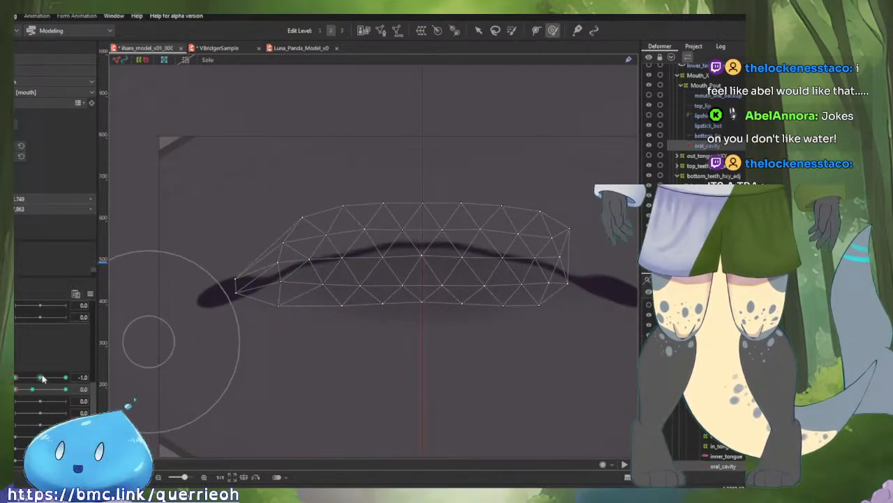
# - At form -1.0, opening 0.3, brush oral_cavity's left side inward and down toward the lip corner
pyautogui.moveTo(18, 391); pyautogui.dragTo(28, 393)
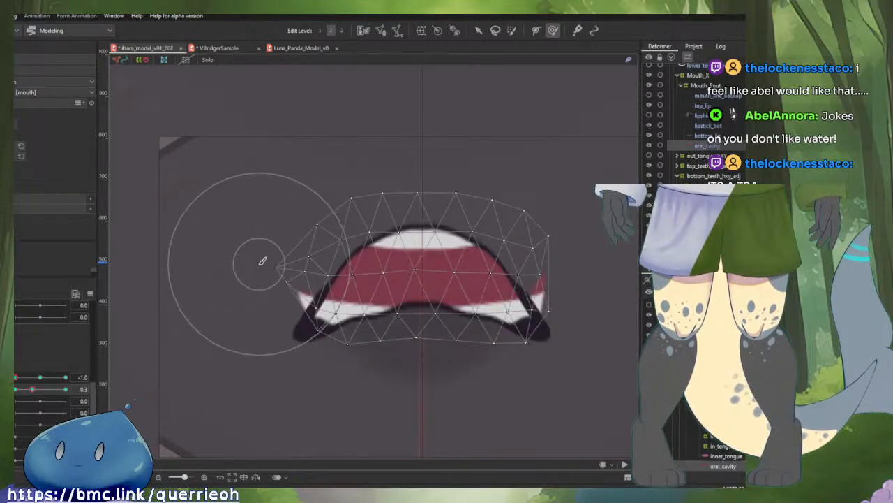
pyautogui.moveTo(261, 264)
pyautogui.mouseDown()
pyautogui.moveTo(284, 296)
pyautogui.moveTo(273, 318)
pyautogui.moveTo(282, 312)
pyautogui.moveTo(279, 299)
pyautogui.moveTo(303, 292)
pyautogui.mouseUp()
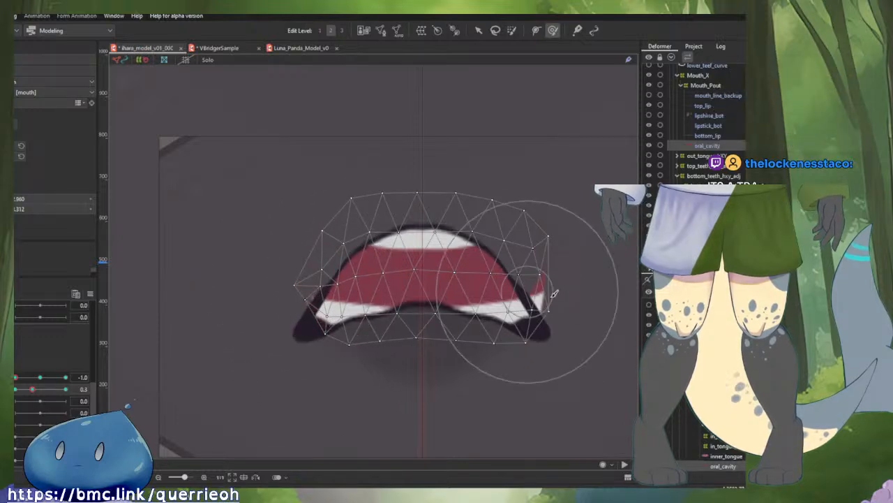
pyautogui.click(321, 232)
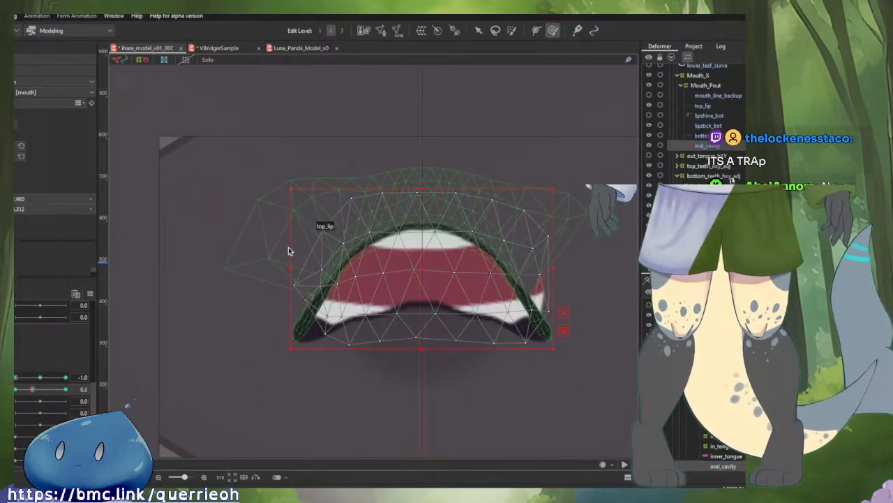
# - Move top_lip's outermost left mesh vertices downward at form -1.0, opening 0.3, to even out the skin beside the lip
pyautogui.scroll(4, 296, 280)
pyautogui.hotkey('ctrl', 'z')
pyautogui.hotkey('ctrl', 'z')
pyautogui.hotkey('ctrl', 'z')
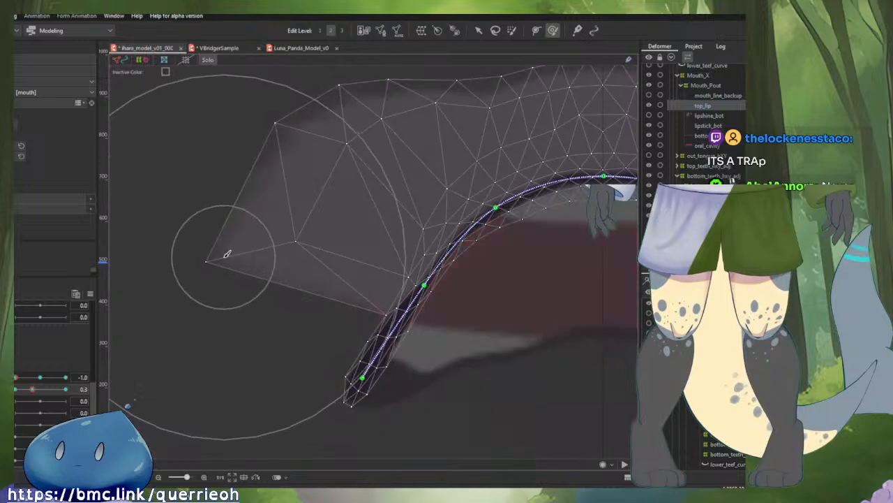
pyautogui.press('v')
pyautogui.moveTo(208, 264); pyautogui.dragTo(252, 342)
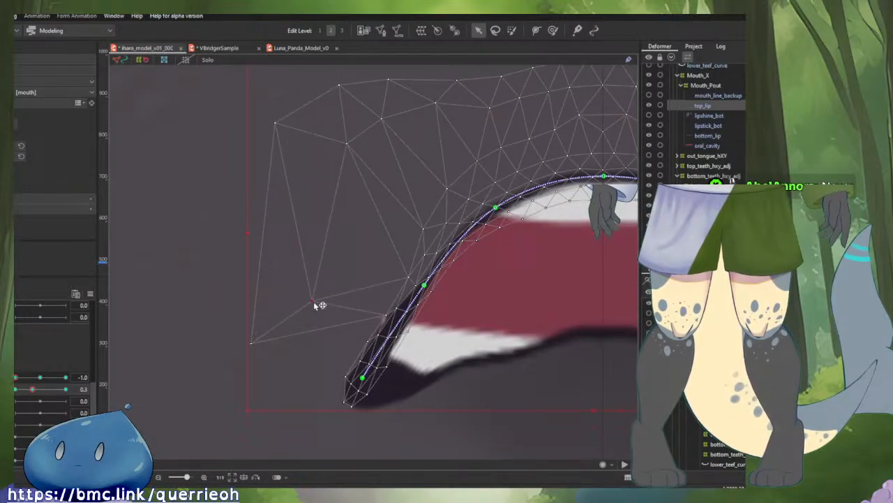
# - Shift top_lip's second path point from the left down and outward at form -1.0, opening 0.3
pyautogui.scroll(2, 391, 319)
pyautogui.moveTo(437, 271); pyautogui.dragTo(416, 298)
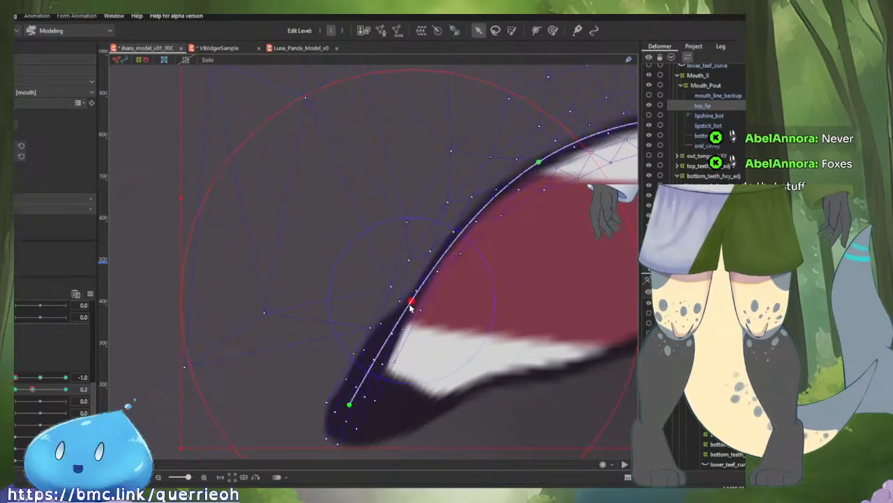
pyautogui.scroll(-3, 363, 307)
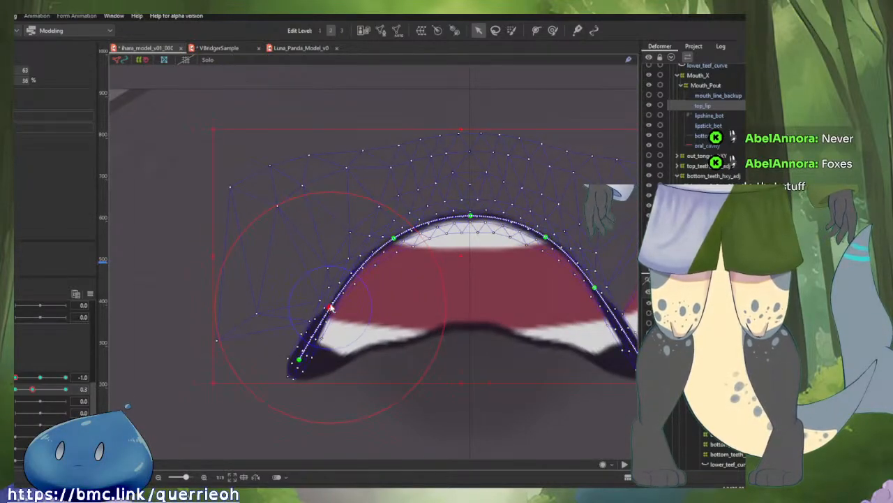
# - Adjust oral_cavity's lower left vertices at form -1.0, opening 0.3, so the teeth reach into the lip corner
pyautogui.click(392, 310)
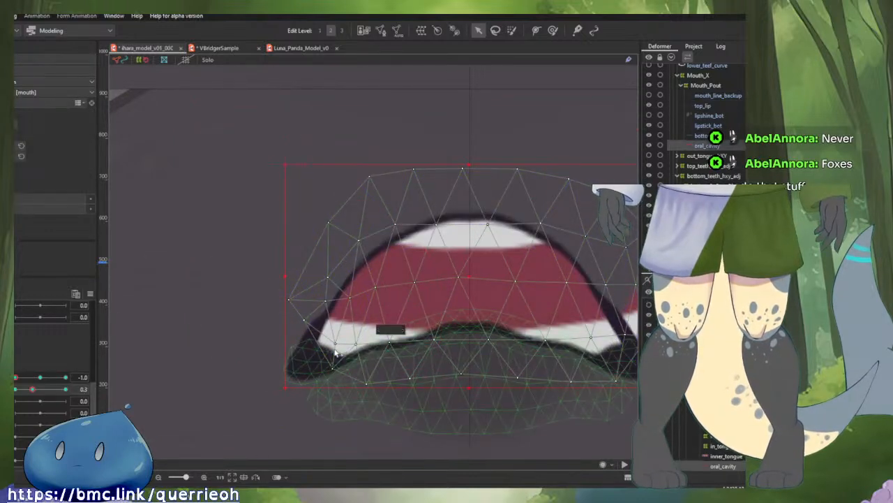
pyautogui.scroll(3, 293, 312)
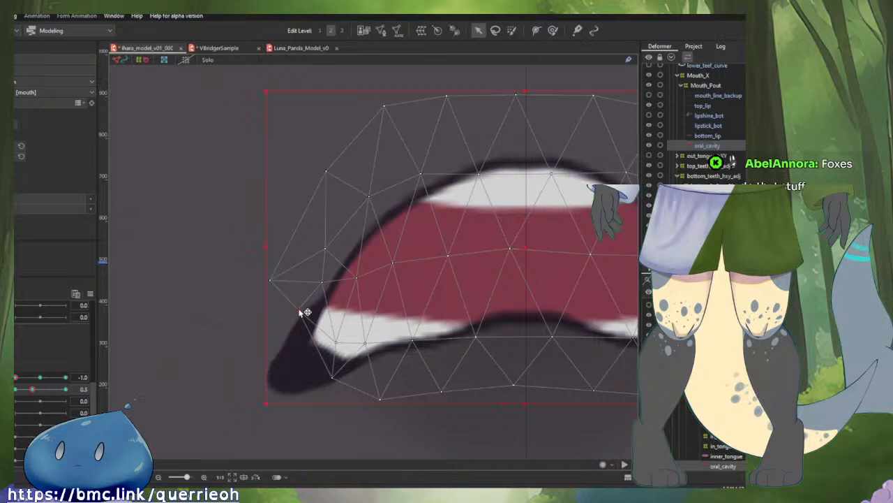
pyautogui.moveTo(311, 337); pyautogui.dragTo(335, 340)
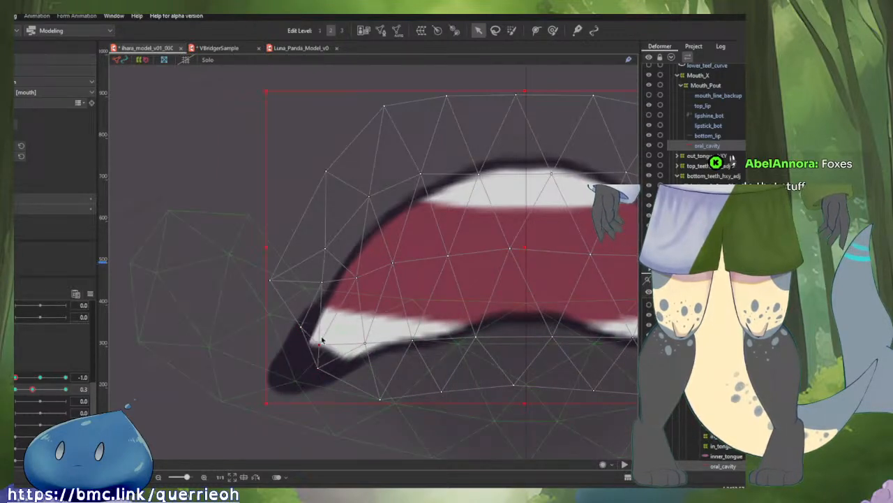
pyautogui.click(317, 299)
pyautogui.scroll(-3, 289, 366)
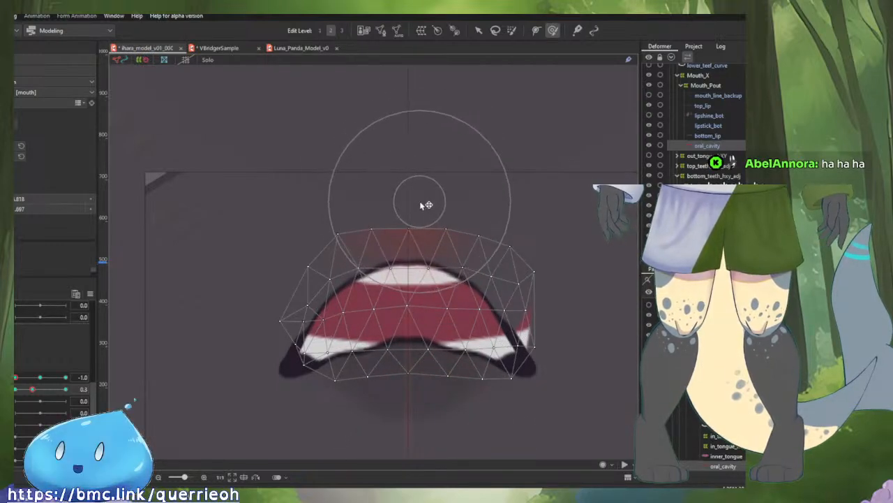
# - Brush oral_cavity's bottom edge and lower corners downward at form -1.0, opening 1.0, so the lower teeth reach the lip
pyautogui.click(14, 390)
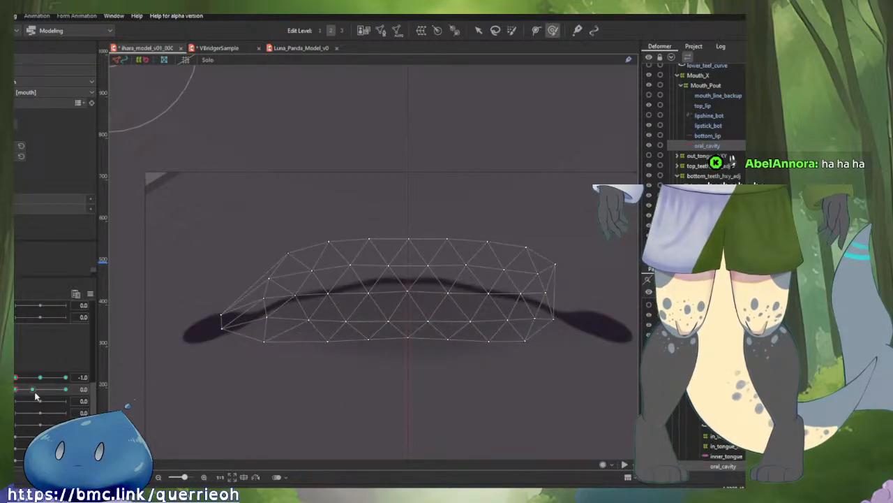
pyautogui.click(32, 391)
pyautogui.click(52, 393)
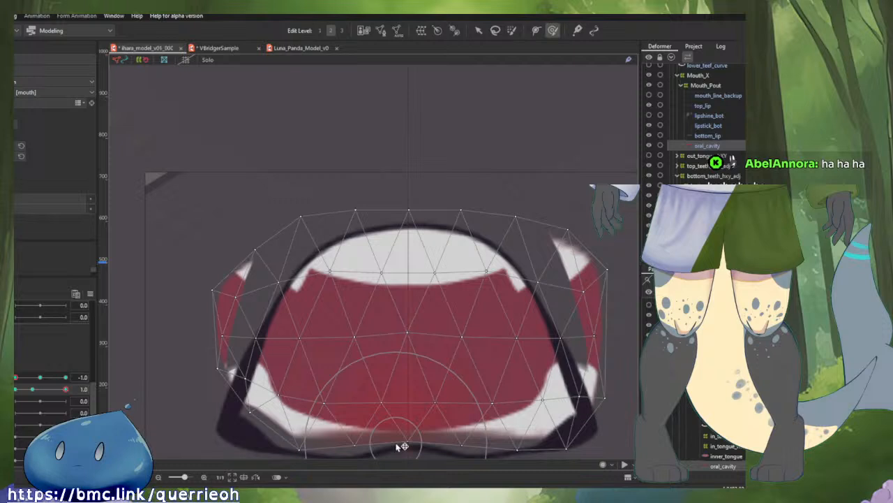
pyautogui.moveTo(411, 335); pyautogui.dragTo(413, 230)
pyautogui.moveTo(414, 324); pyautogui.dragTo(410, 396)
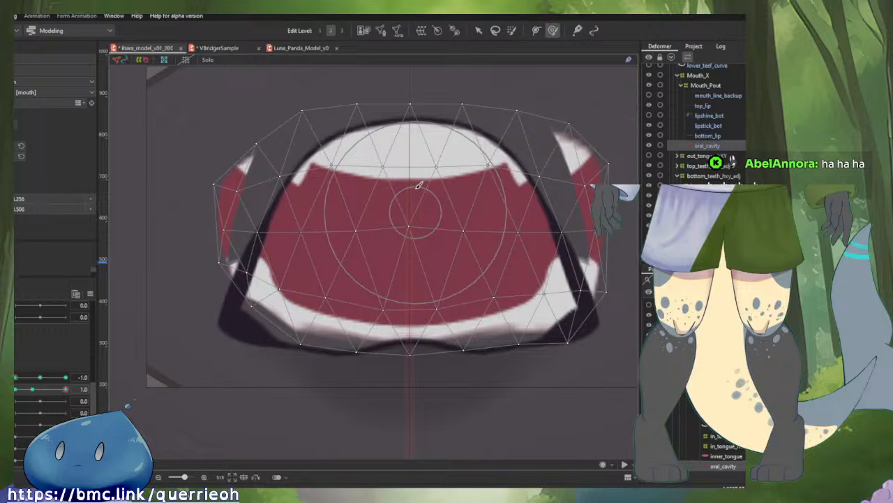
pyautogui.scroll(-2, 415, 164)
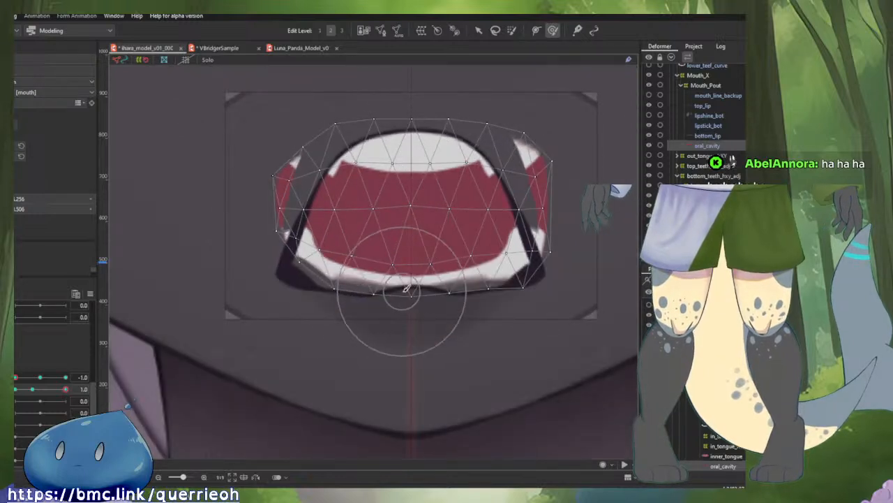
pyautogui.moveTo(398, 295); pyautogui.dragTo(414, 329)
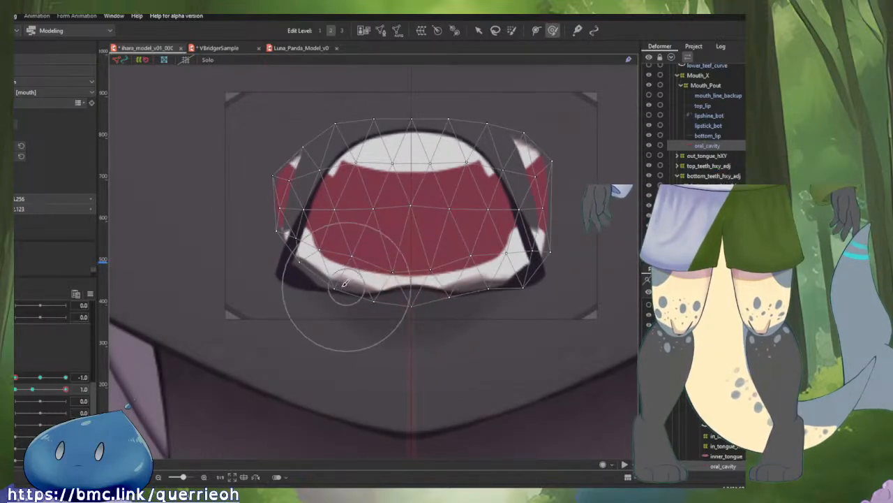
pyautogui.moveTo(367, 309)
pyautogui.mouseDown()
pyautogui.moveTo(293, 292)
pyautogui.moveTo(293, 346)
pyautogui.mouseUp()
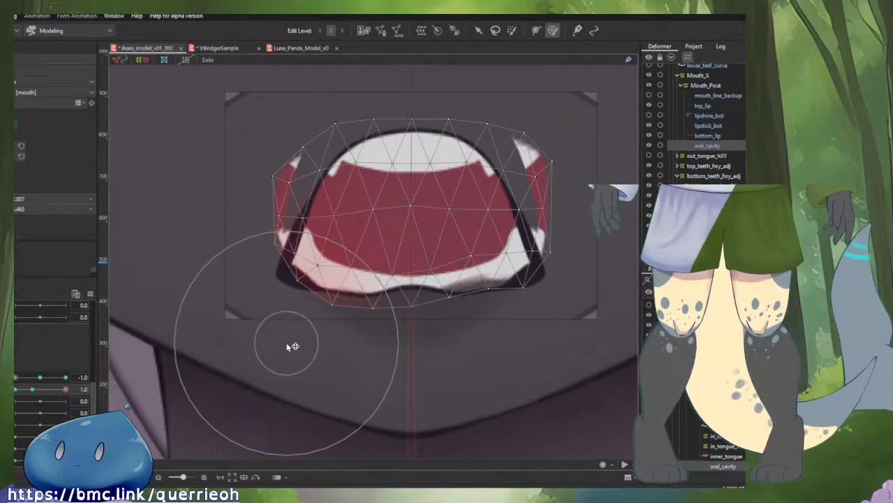
pyautogui.moveTo(482, 296)
pyautogui.mouseDown()
pyautogui.moveTo(514, 291)
pyautogui.moveTo(513, 335)
pyautogui.mouseUp()
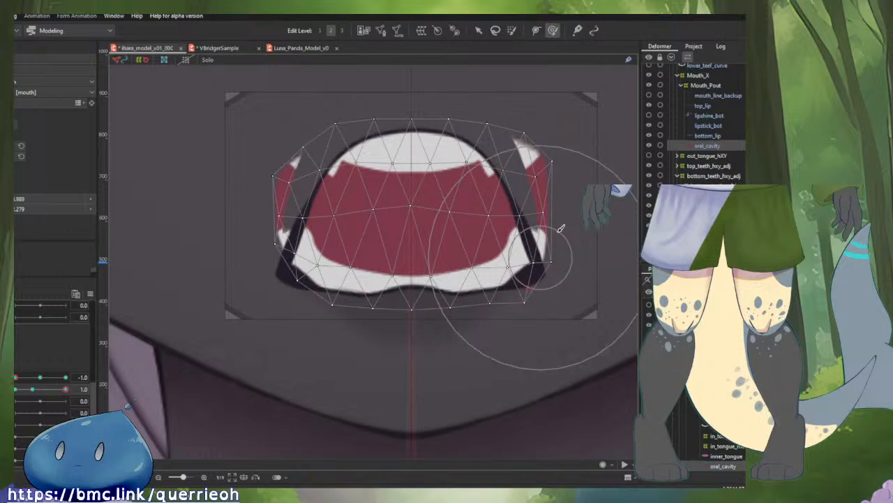
# - Brush oral_cavity's upper right and left sides inward to the lip line at form -1.0, opening 1.0
pyautogui.moveTo(523, 90); pyautogui.dragTo(488, 120)
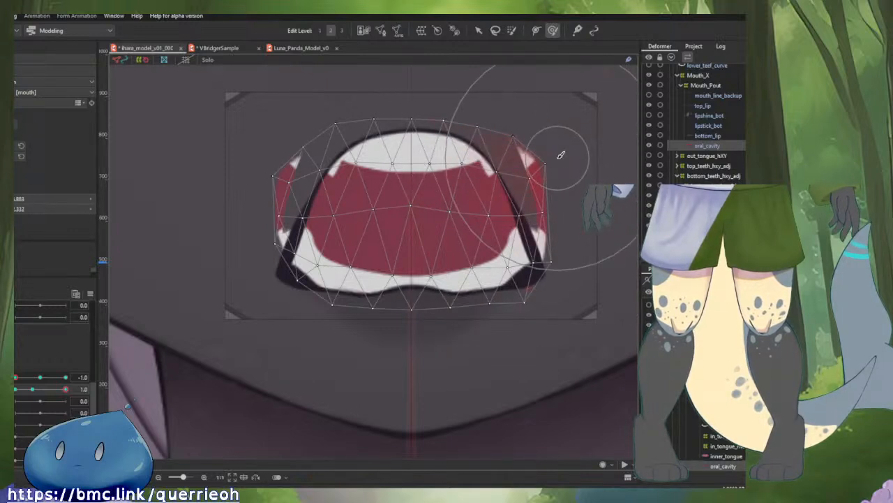
pyautogui.moveTo(558, 156)
pyautogui.mouseDown()
pyautogui.moveTo(556, 165)
pyautogui.moveTo(520, 176)
pyautogui.mouseUp()
pyautogui.moveTo(259, 157)
pyautogui.mouseDown()
pyautogui.moveTo(279, 173)
pyautogui.moveTo(271, 151)
pyautogui.moveTo(313, 176)
pyautogui.moveTo(280, 190)
pyautogui.moveTo(274, 227)
pyautogui.mouseUp()
# - Move top_lip's second path points from both ends down and slightly outward together at form -1.0, opening 1.0
pyautogui.press('v')
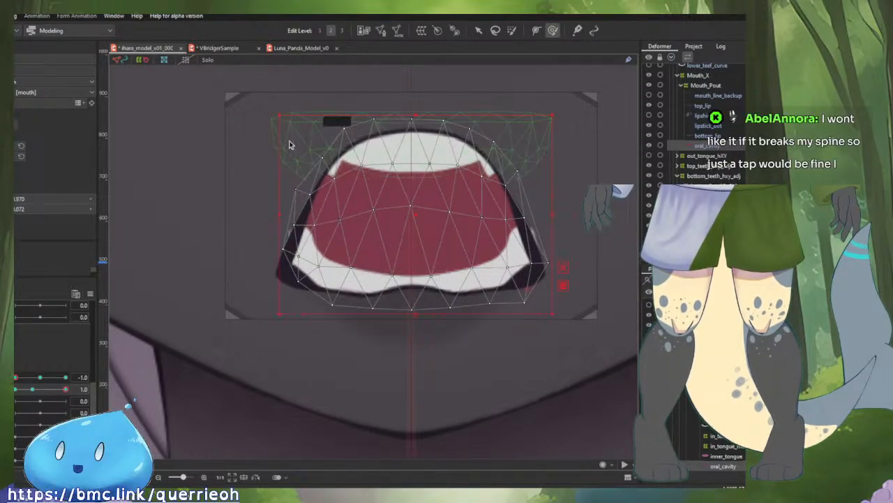
pyautogui.click(290, 144)
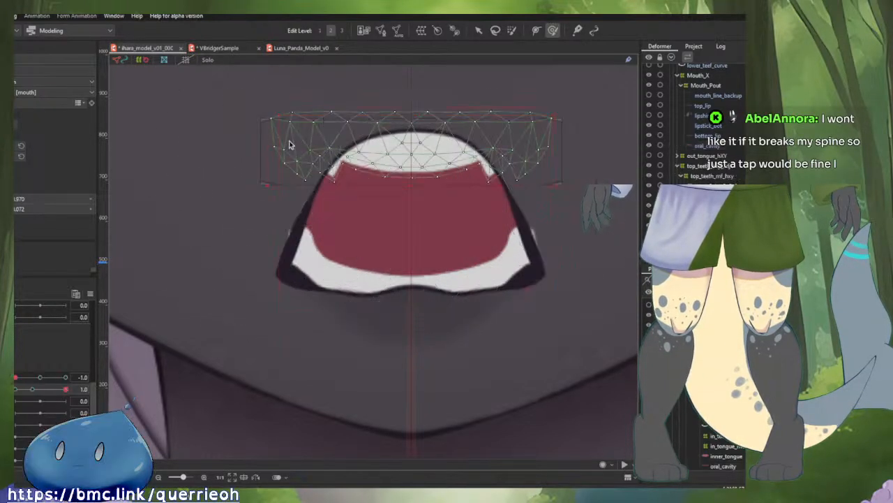
pyautogui.click(291, 207)
pyautogui.scroll(2, 303, 213)
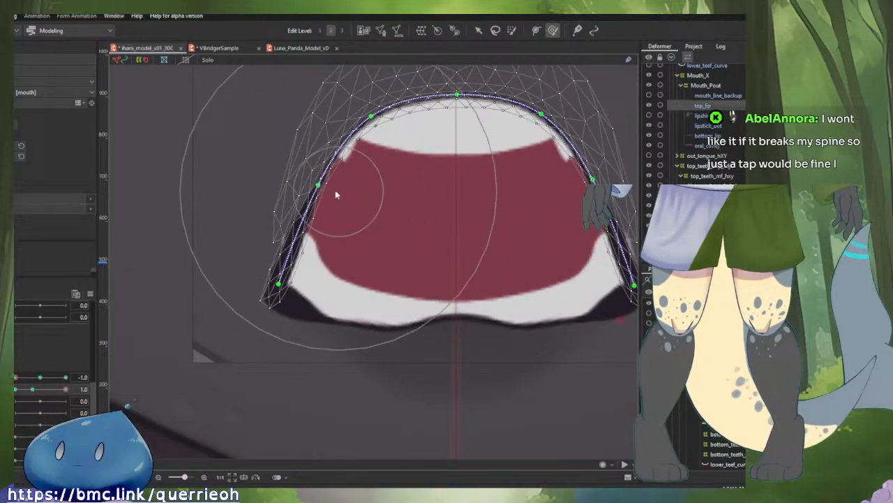
pyautogui.press('v')
pyautogui.click(319, 186)
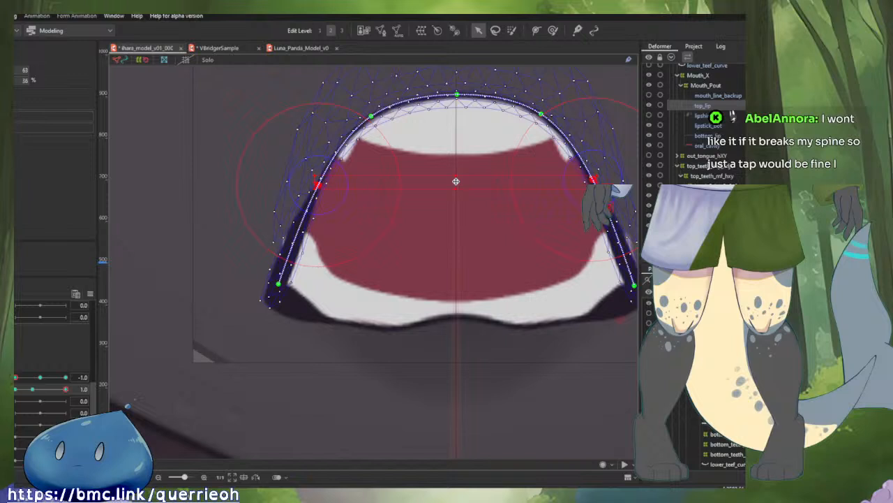
pyautogui.moveTo(455, 182); pyautogui.dragTo(455, 197)
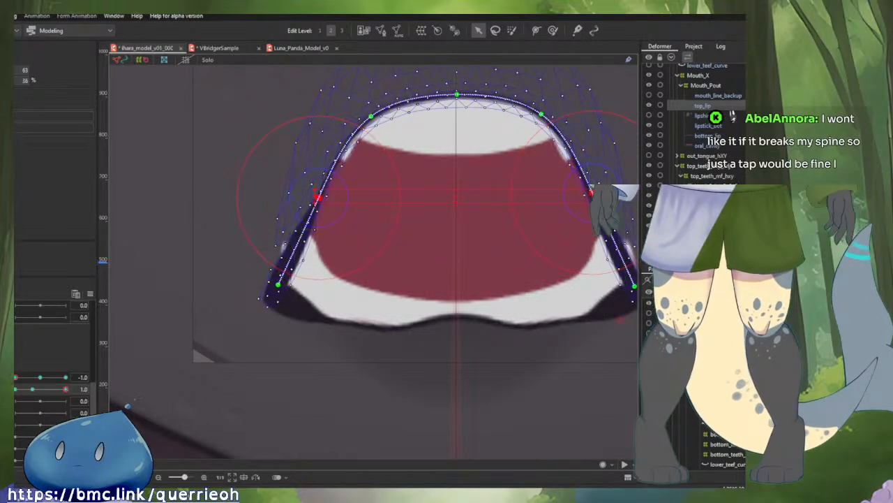
pyautogui.moveTo(595, 193); pyautogui.dragTo(599, 194)
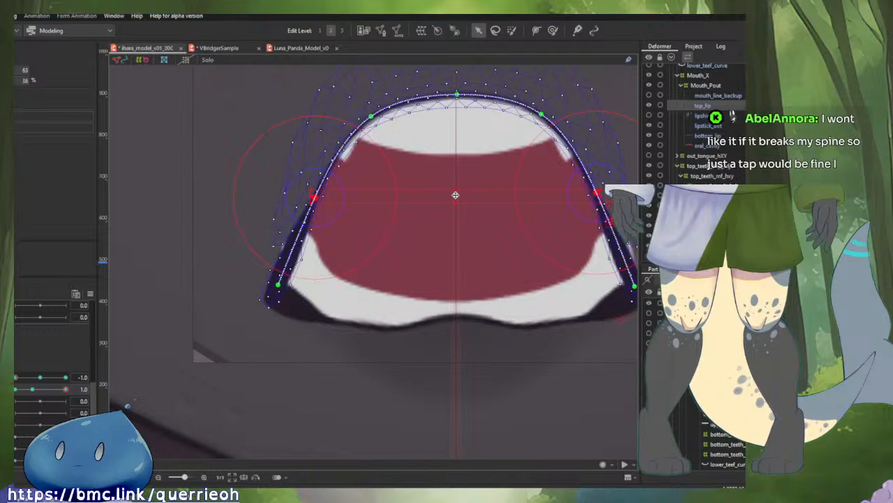
pyautogui.moveTo(455, 196); pyautogui.dragTo(432, 210)
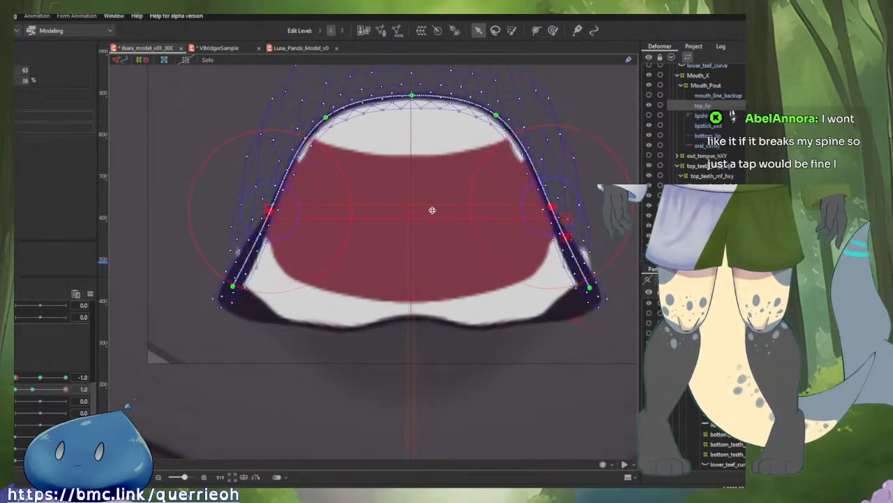
pyautogui.moveTo(557, 210); pyautogui.dragTo(562, 209)
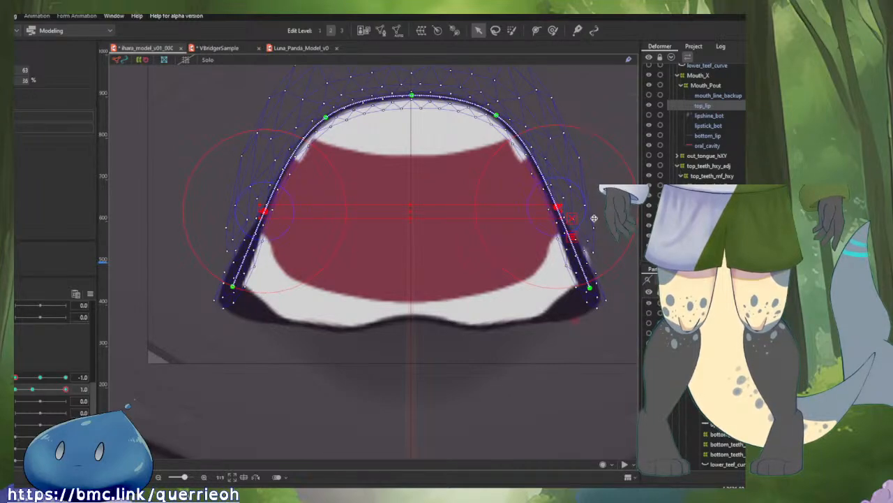
pyautogui.click(594, 218)
# - Pull oral_cavity's outer right vertices down and inward at form -1.0, opening 1.0, hiding the teeth outside the lip corner
pyautogui.scroll(-3, 578, 266)
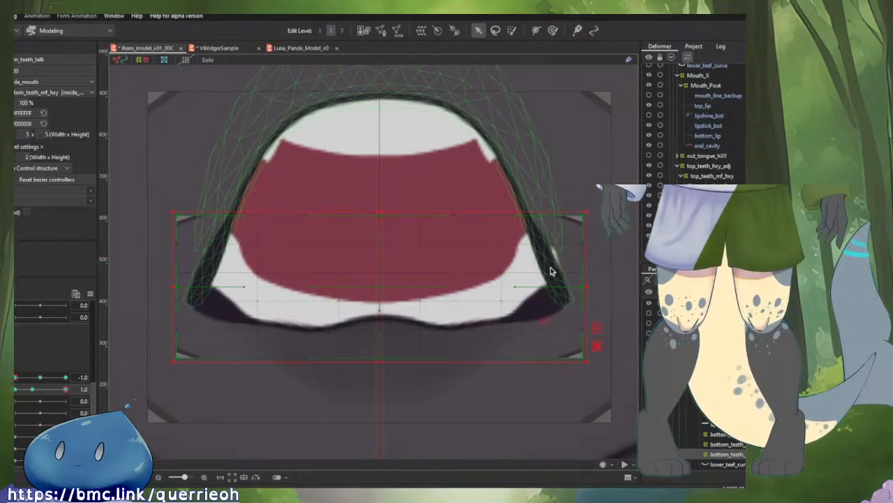
pyautogui.scroll(5, 559, 262)
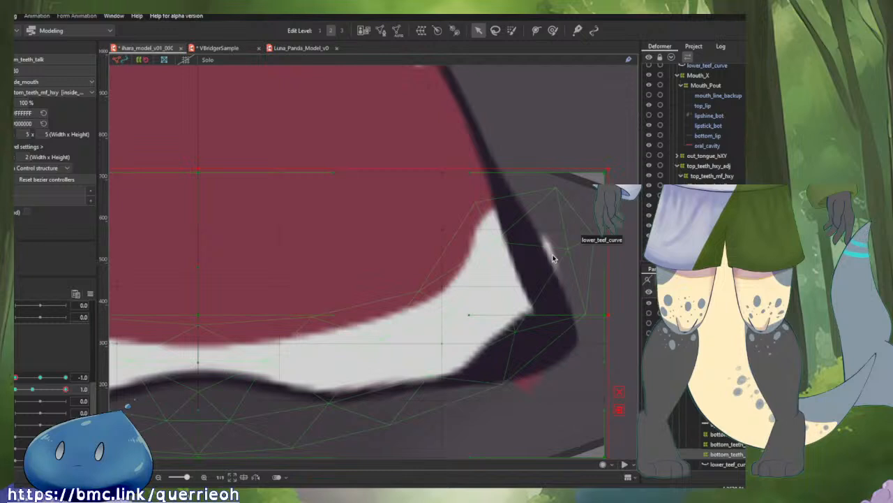
pyautogui.click(545, 297)
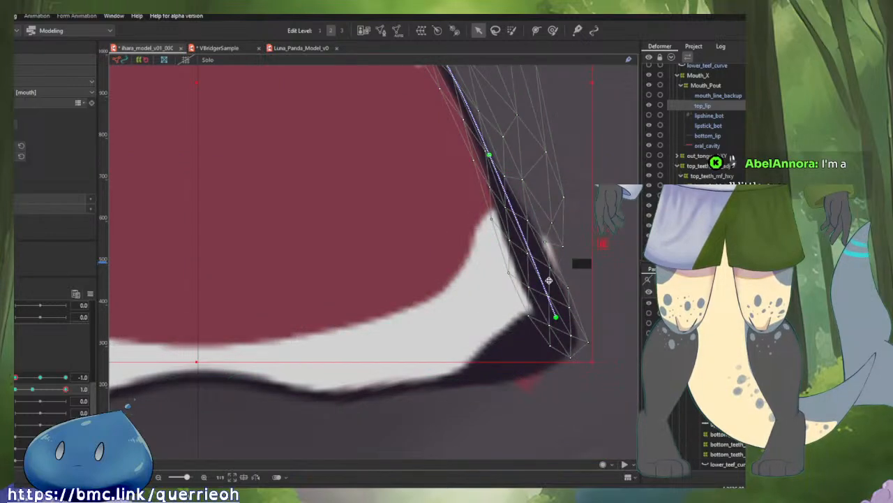
pyautogui.click(433, 223)
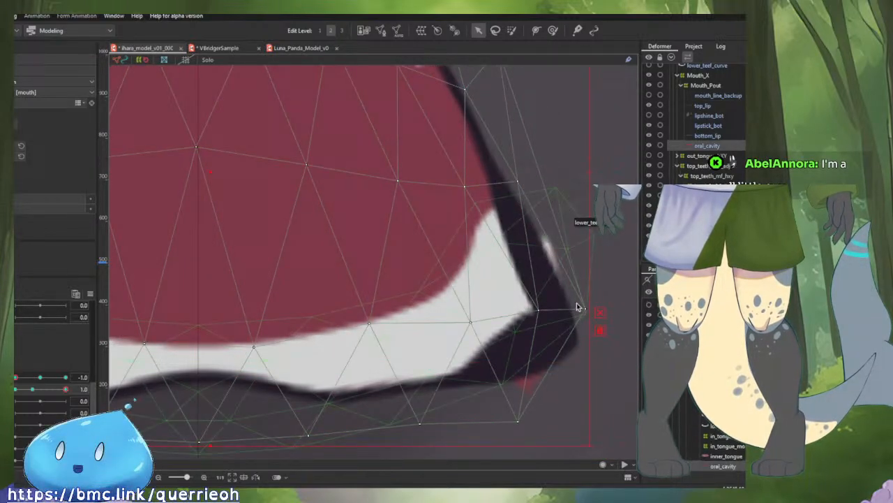
pyautogui.moveTo(518, 181); pyautogui.dragTo(520, 221)
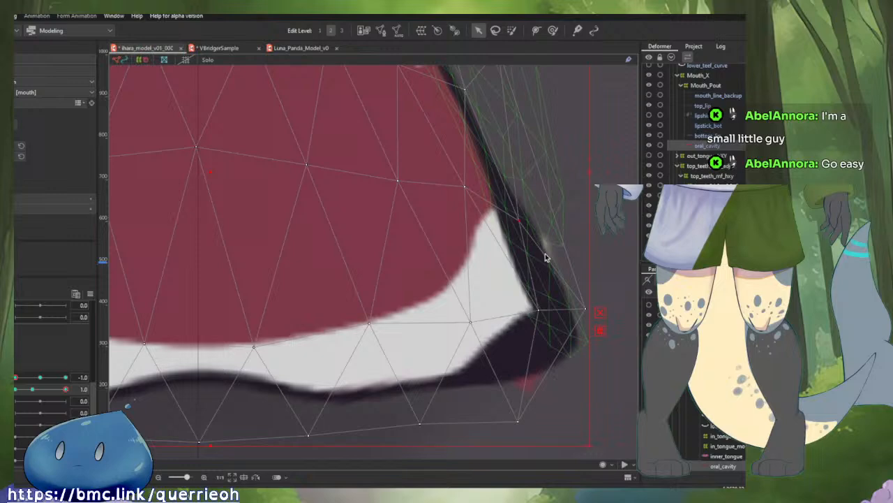
pyautogui.moveTo(583, 308); pyautogui.dragTo(547, 318)
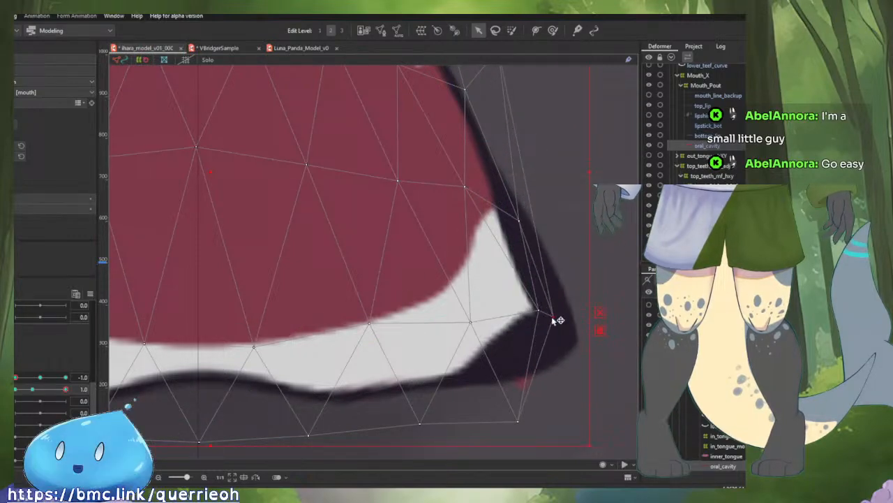
pyautogui.scroll(-5, 548, 315)
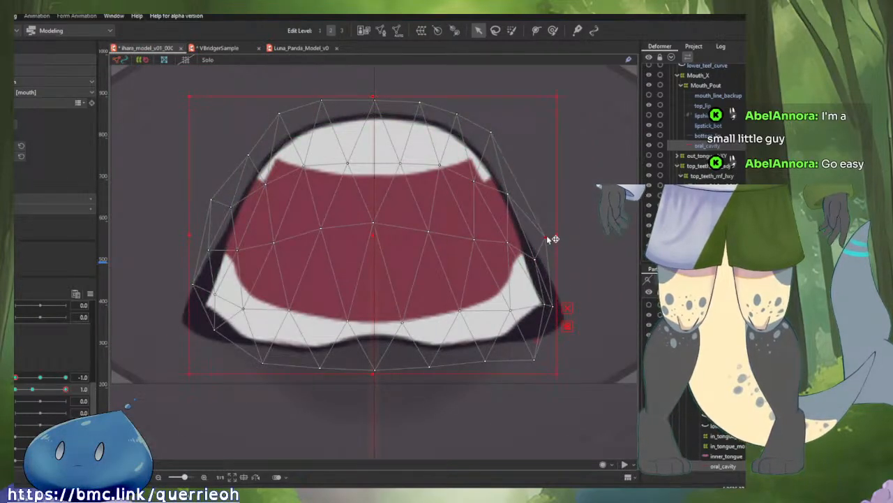
pyautogui.moveTo(552, 238); pyautogui.dragTo(547, 233)
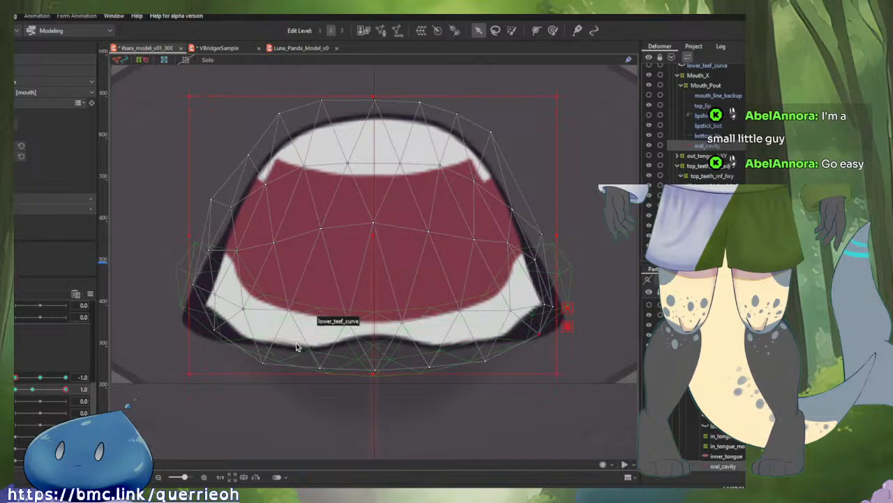
# - Adjust oral_cavity's outer left vertices along the lip line at form -1.0, opening 1.0, then deselect the mesh
pyautogui.moveTo(296, 347); pyautogui.dragTo(310, 349)
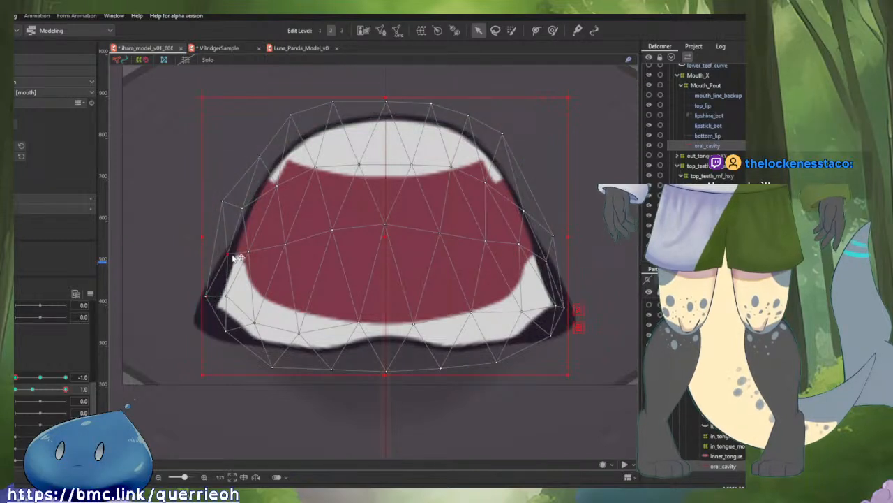
pyautogui.moveTo(225, 202); pyautogui.dragTo(220, 225)
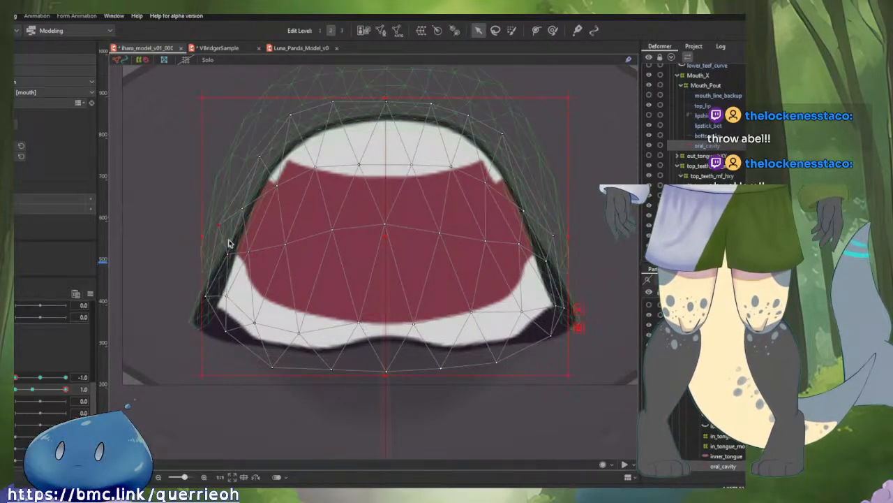
pyautogui.moveTo(231, 257); pyautogui.dragTo(234, 258)
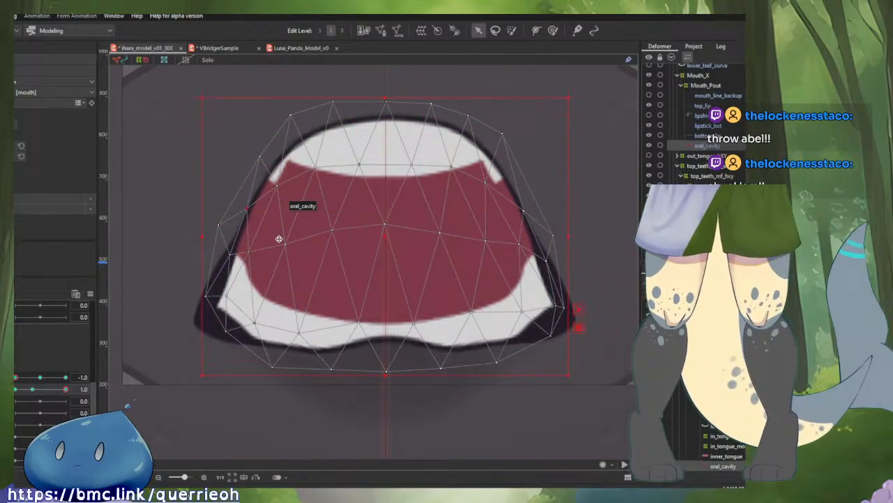
pyautogui.scroll(-2, 341, 217)
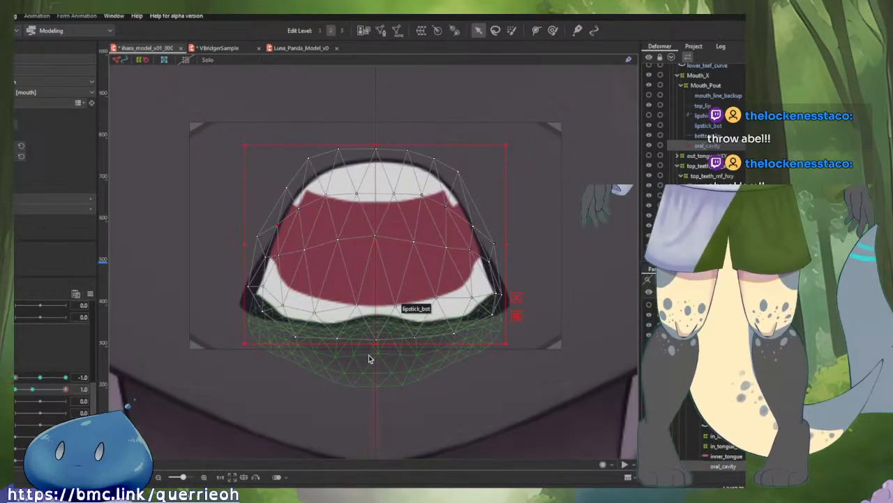
pyautogui.click(330, 404)
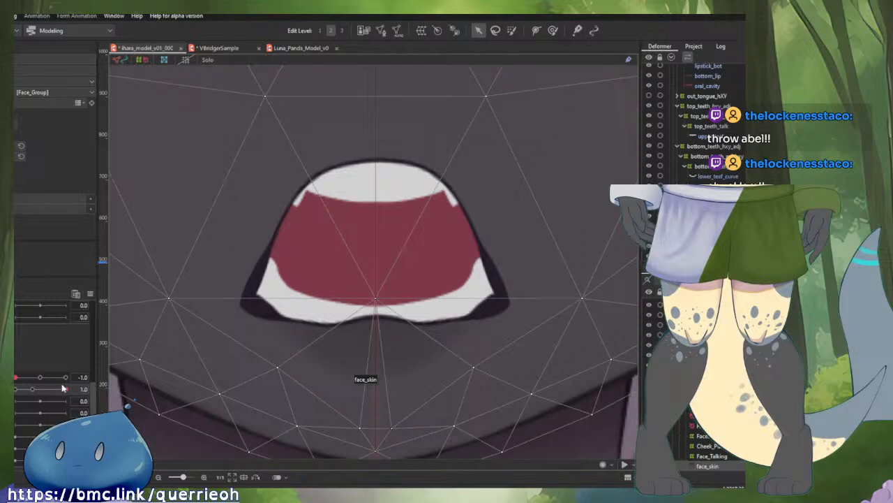
# - Return the mouth opening to 0.3 at form -1.0 and examine the left lip corner and the lower lip
pyautogui.moveTo(62, 388); pyautogui.dragTo(35, 388)
pyautogui.scroll(3, 301, 251)
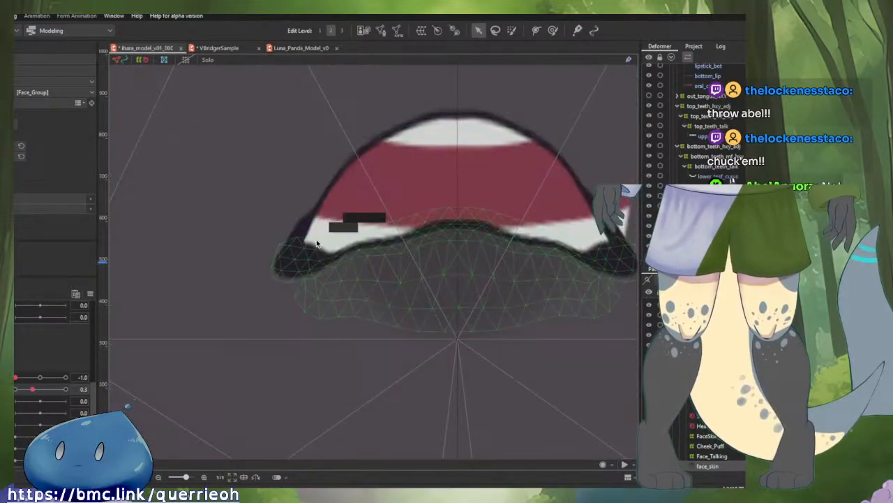
pyautogui.click(302, 209)
pyautogui.scroll(3, 308, 215)
pyautogui.scroll(3, 308, 215)
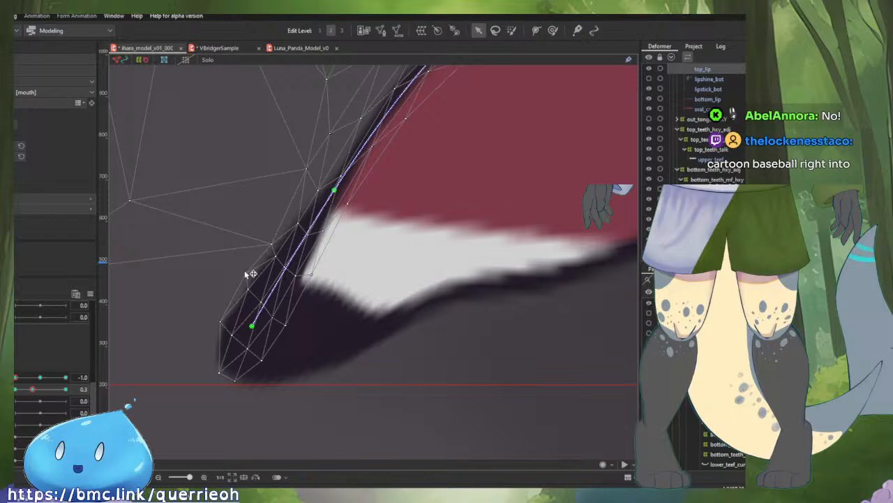
pyautogui.click(204, 277)
pyautogui.scroll(-5, 331, 311)
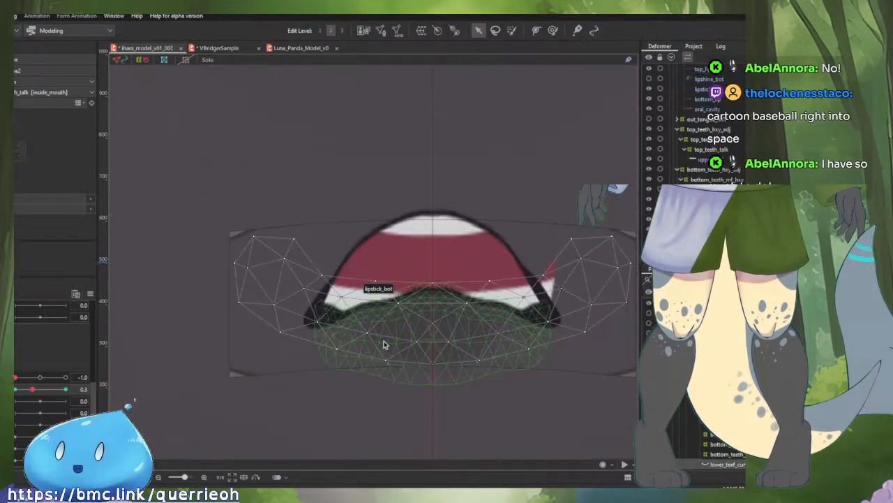
pyautogui.click(389, 349)
pyautogui.click(379, 401)
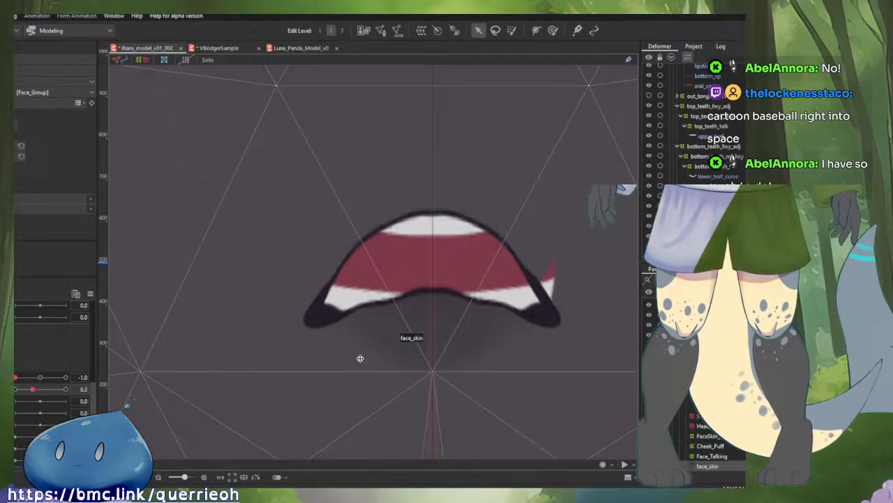
# - Shift top_lip's second path point from the right down and outward at form -1.0, opening 0.3
pyautogui.click(544, 256)
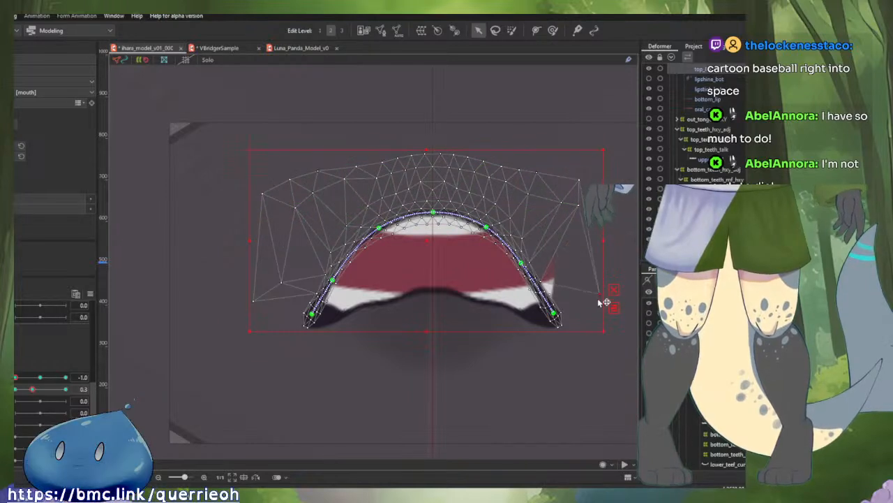
pyautogui.moveTo(557, 287); pyautogui.dragTo(450, 293)
pyautogui.scroll(2, 515, 279)
pyautogui.scroll(-2, 474, 273)
pyautogui.scroll(2, 454, 286)
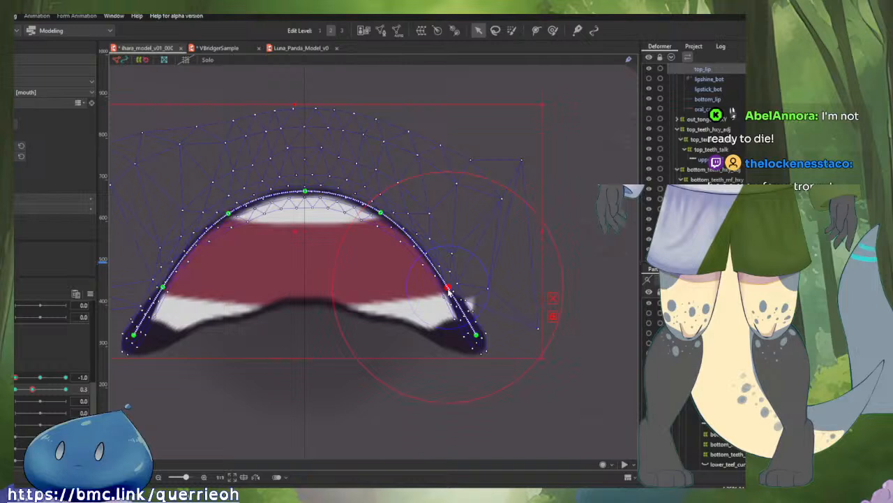
# - Lower top_lip's second path point from the left and shift the right corner vertices outward over the stray teeth at form -1.0, opening 0.3
pyautogui.moveTo(163, 288); pyautogui.dragTo(163, 296)
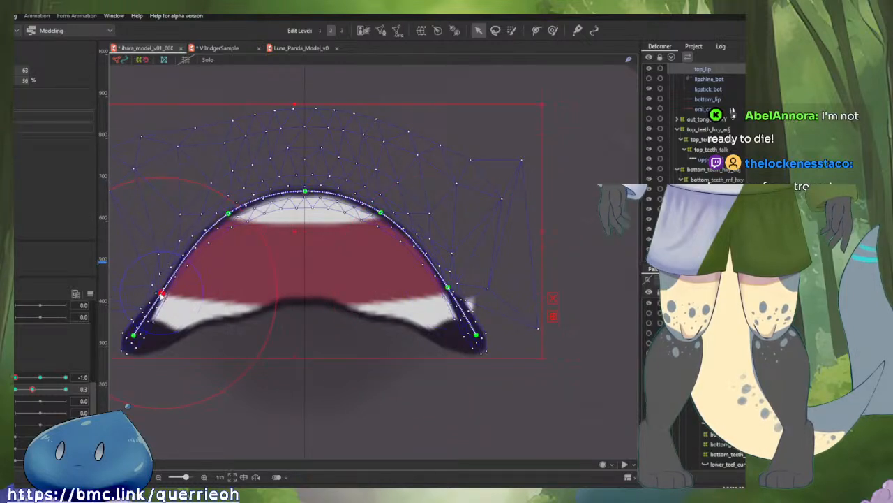
pyautogui.scroll(3, 484, 301)
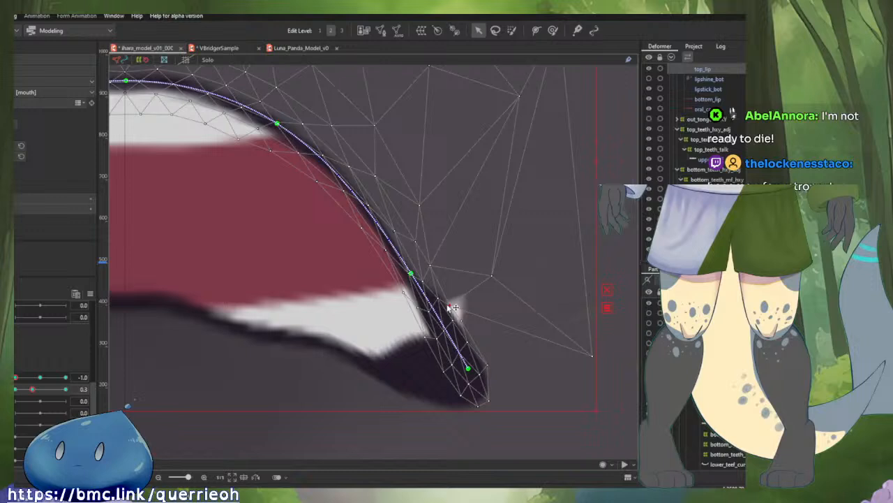
pyautogui.scroll(2, 451, 309)
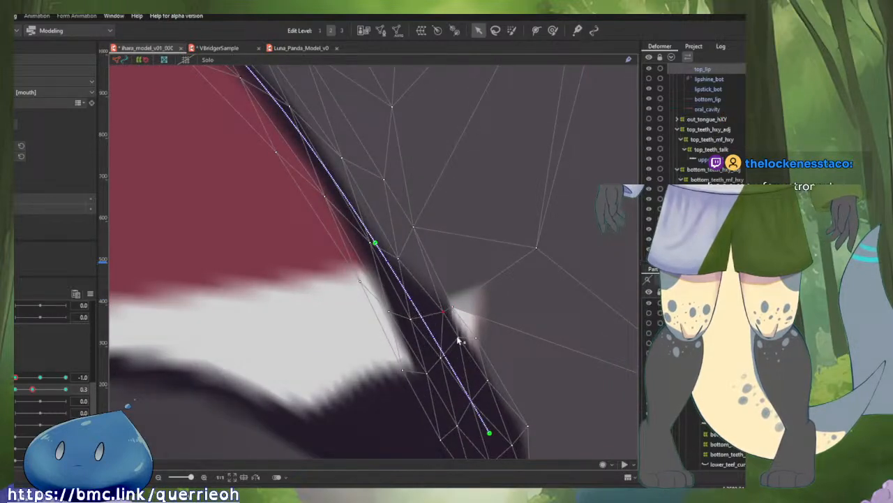
pyautogui.moveTo(478, 365); pyautogui.dragTo(416, 296)
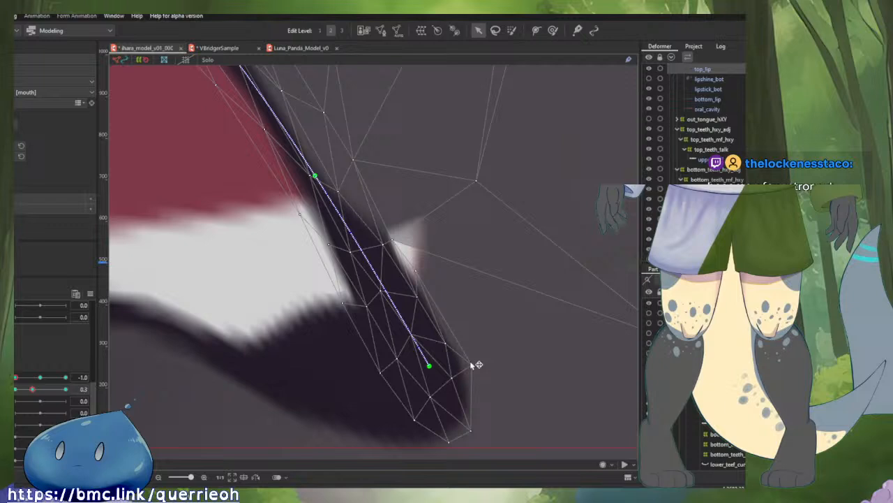
pyautogui.click(471, 363)
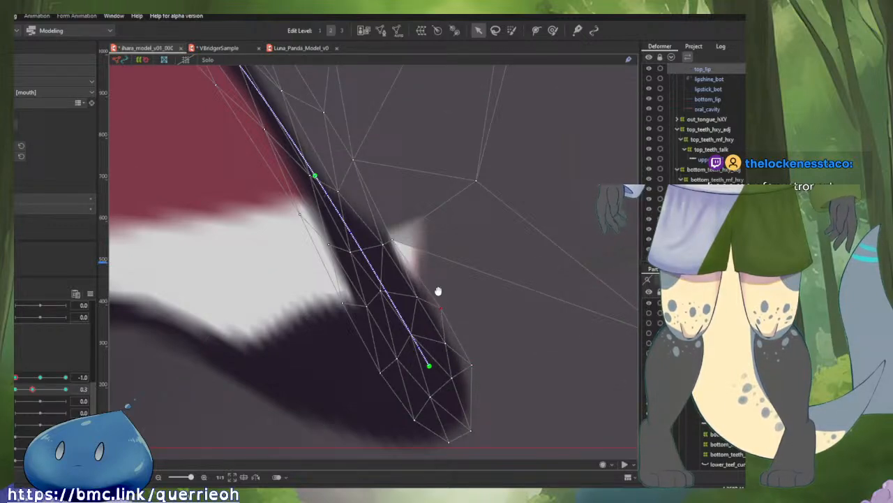
pyautogui.moveTo(438, 290); pyautogui.dragTo(429, 307)
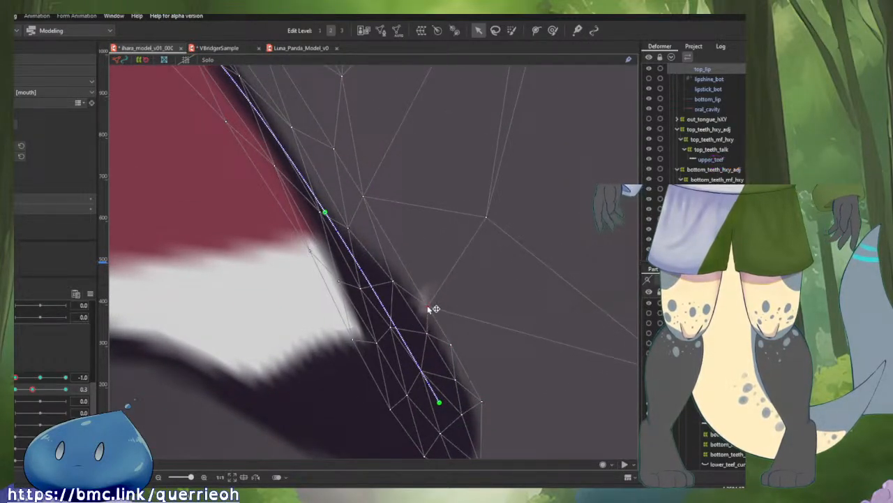
pyautogui.click(333, 222)
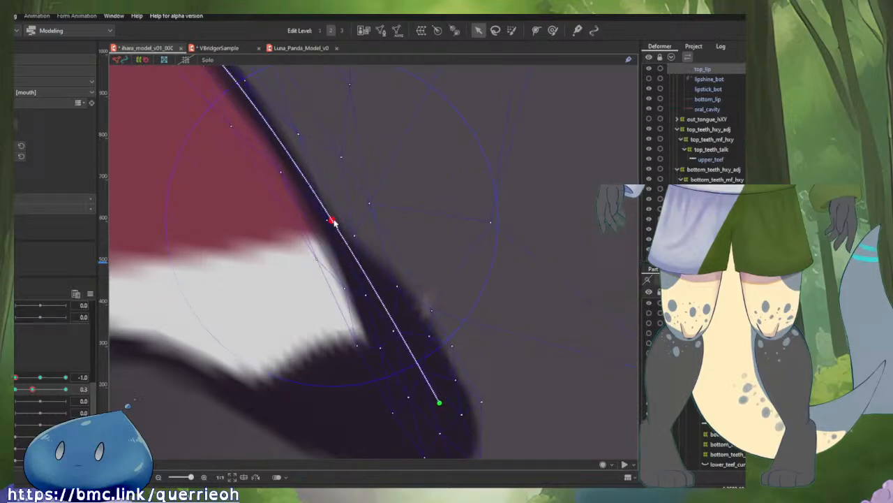
pyautogui.click(434, 313)
pyautogui.click(434, 313)
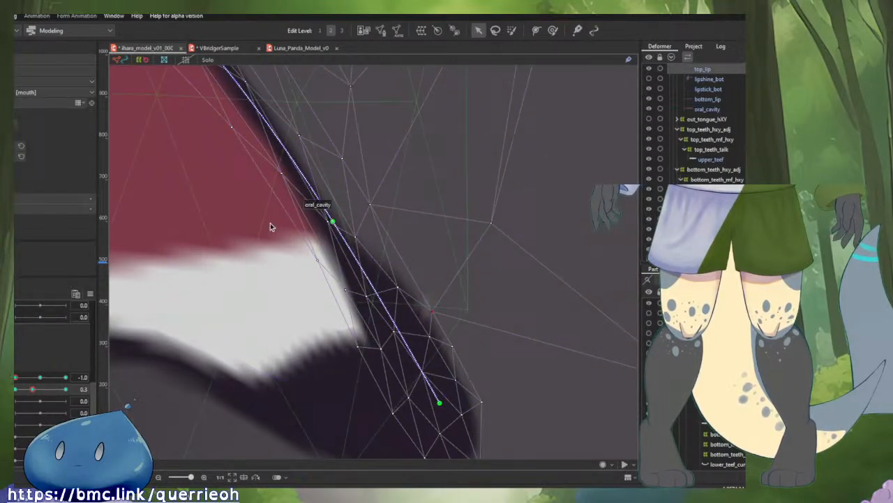
# - Examine oral_cavity's mesh around the right lip corner at form -1.0, opening 0.3, and reselect top_lip
pyautogui.click(253, 210)
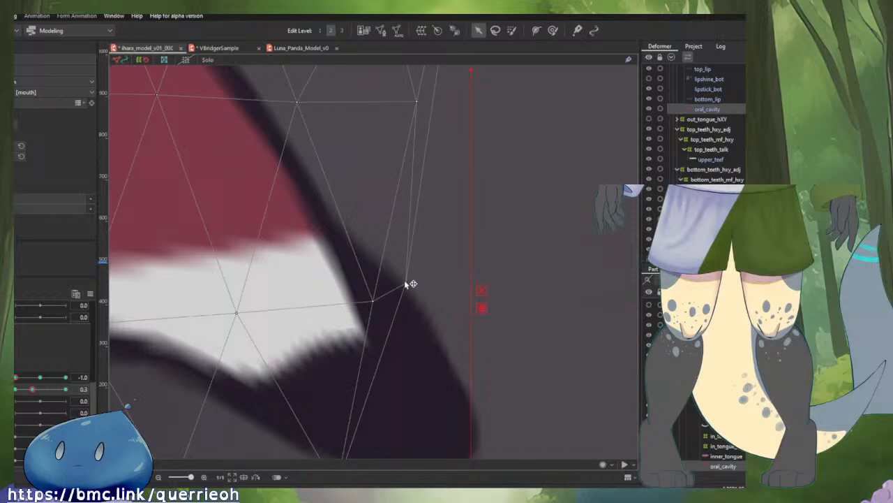
pyautogui.scroll(-2, 408, 285)
pyautogui.scroll(-3, 408, 285)
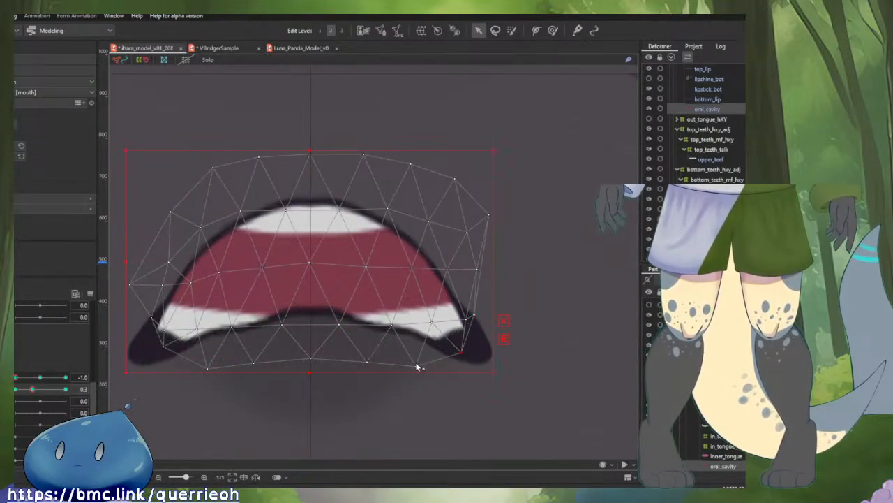
pyautogui.click(483, 344)
pyautogui.scroll(5, 480, 349)
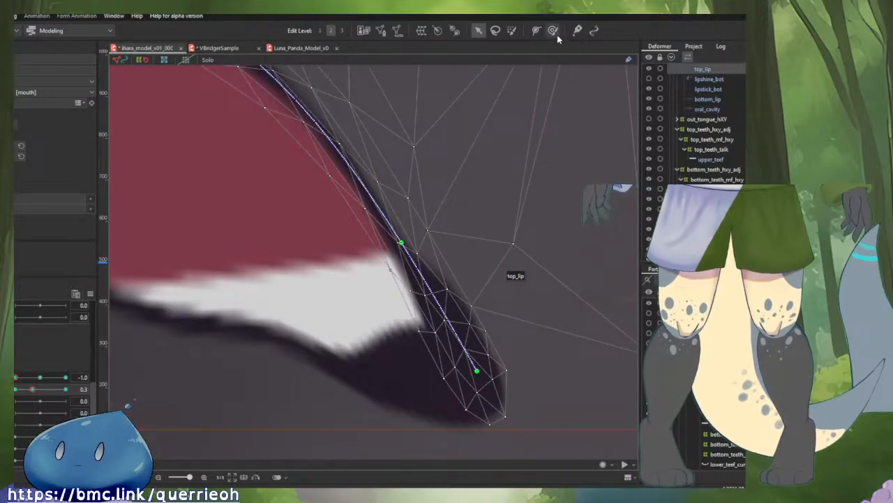
# - Move top_lip's outer-edge vertices down and outward at the left lip corner at form -1.0, opening 0.3, to thicken the corner
pyautogui.click(553, 32)
pyautogui.scroll(-5, 465, 208)
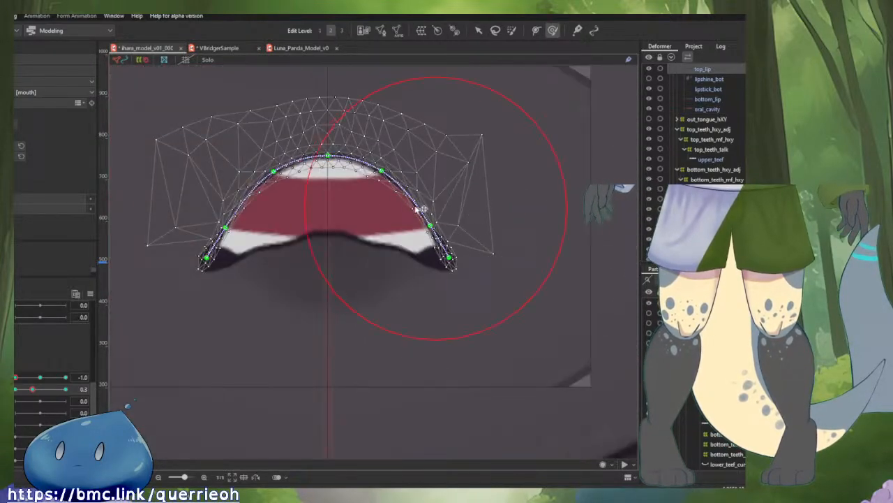
pyautogui.scroll(5, 461, 203)
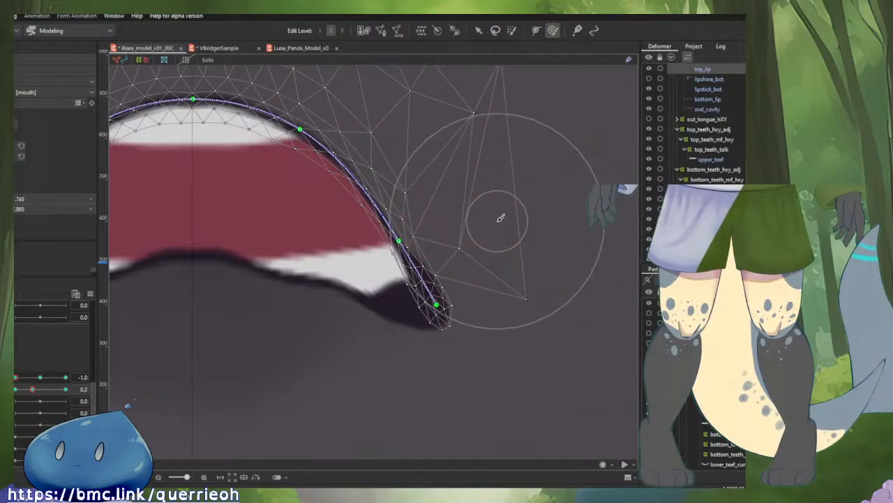
pyautogui.scroll(-5, 530, 223)
pyautogui.scroll(5, 273, 231)
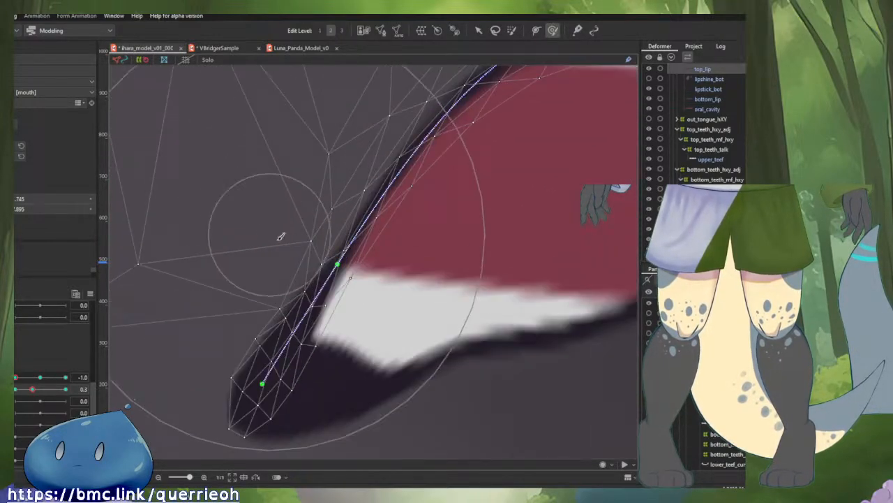
pyautogui.press('v')
pyautogui.scroll(3, 305, 279)
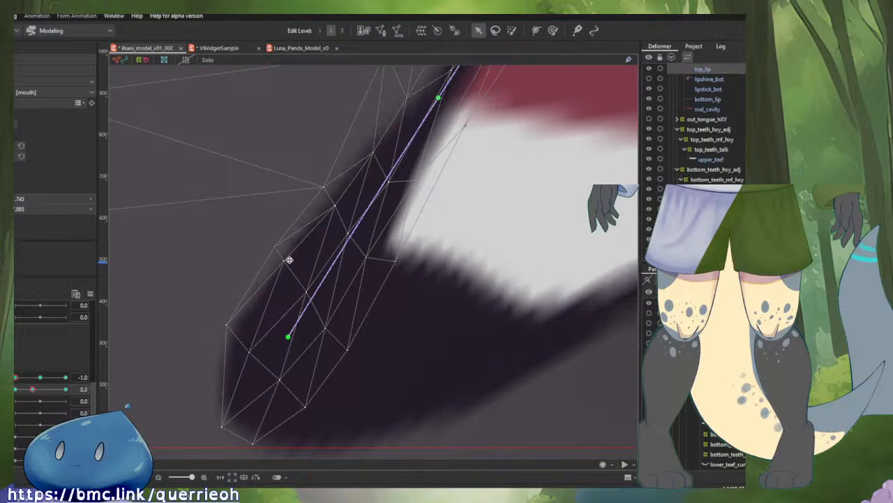
pyautogui.moveTo(272, 278); pyautogui.dragTo(265, 286)
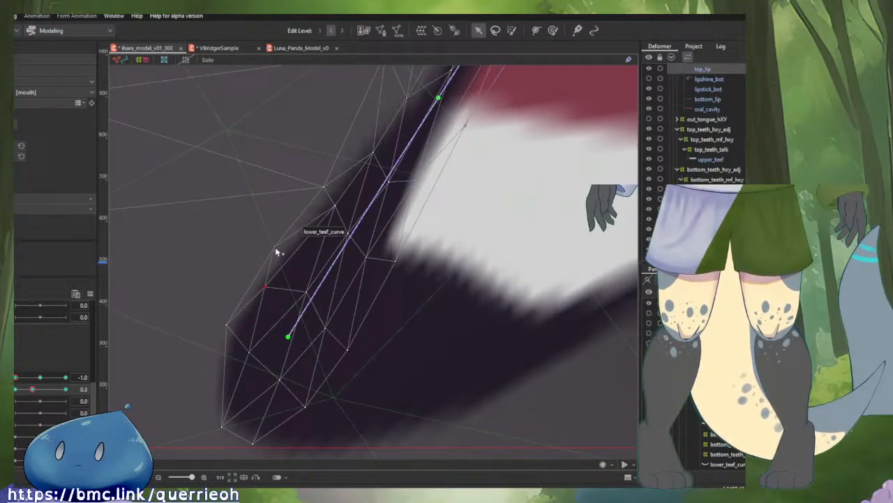
pyautogui.moveTo(275, 247); pyautogui.dragTo(268, 259)
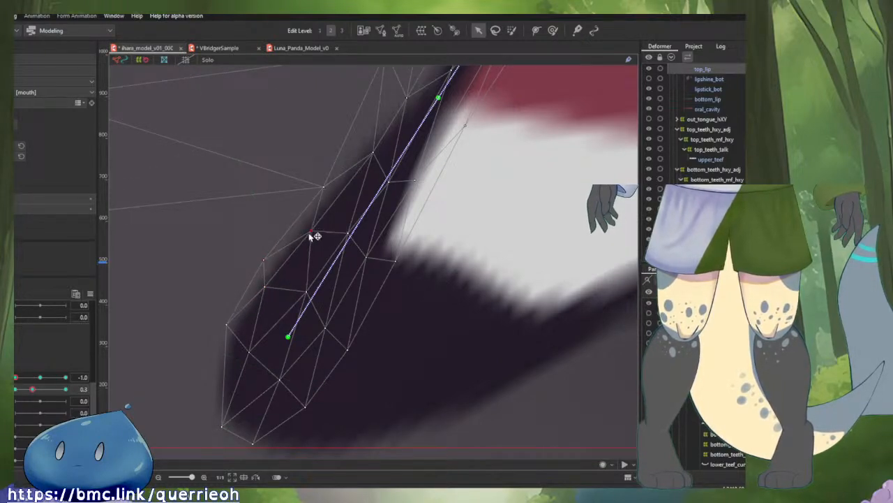
pyautogui.moveTo(308, 236); pyautogui.dragTo(309, 232)
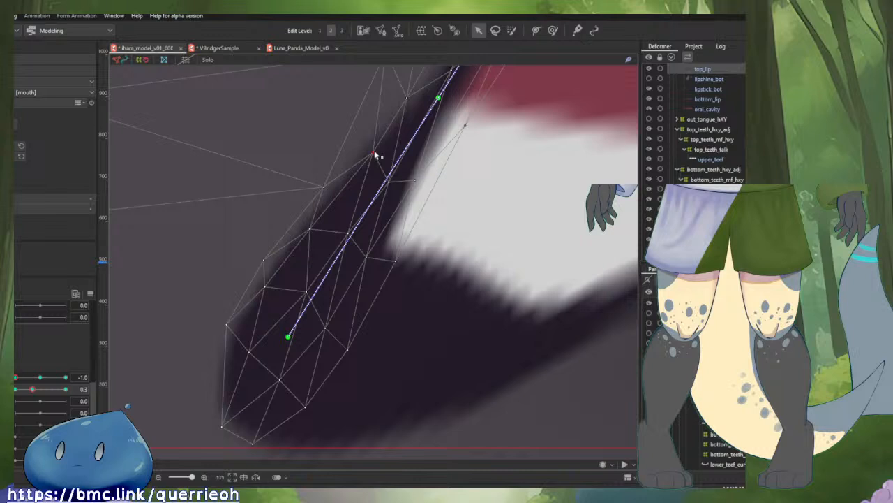
pyautogui.moveTo(345, 180); pyautogui.dragTo(345, 186)
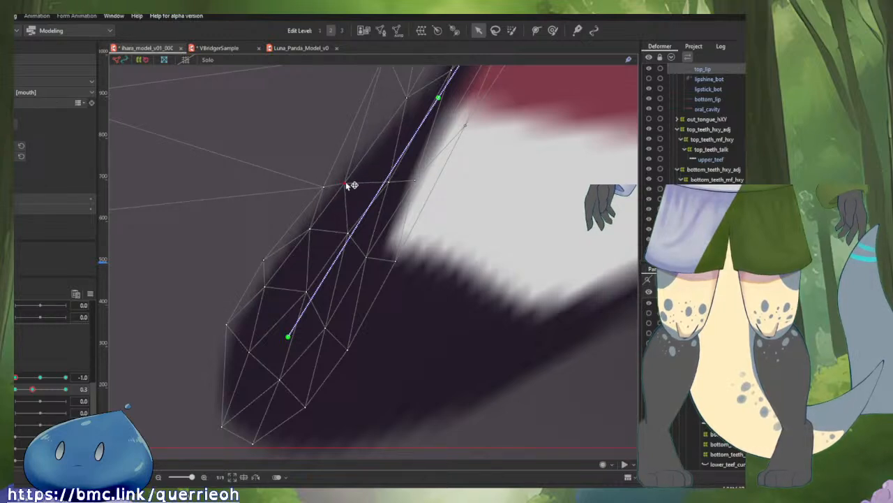
# - Pull top_lip's vertices above the left lip corner and its outermost lower-left vertex downward at form -1.0, opening 0.3
pyautogui.scroll(-2, 346, 183)
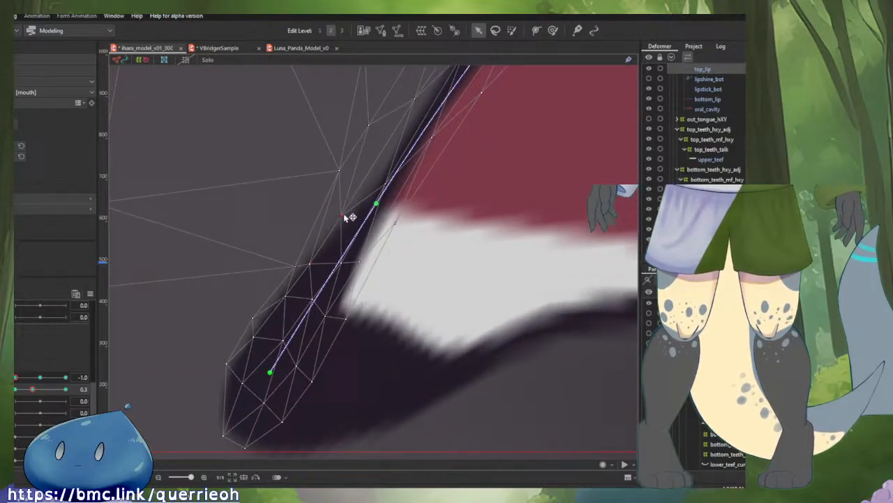
pyautogui.moveTo(340, 171); pyautogui.dragTo(308, 232)
pyautogui.scroll(-5, 308, 235)
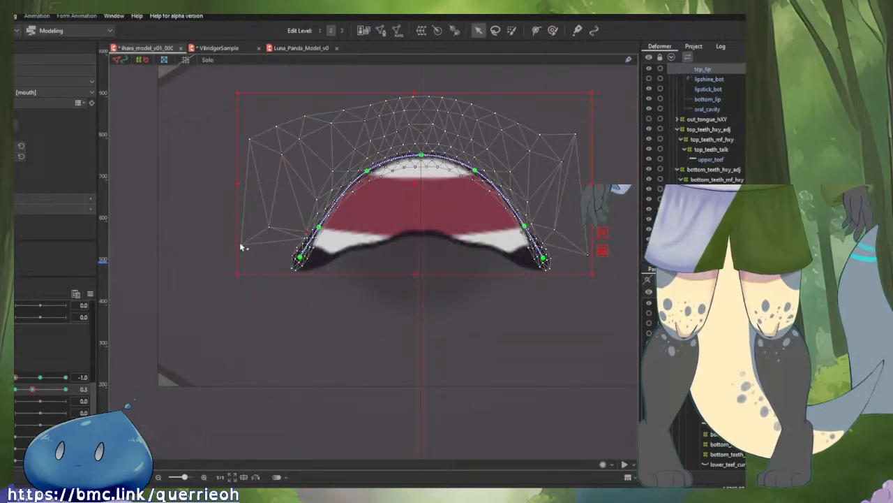
pyautogui.moveTo(240, 244); pyautogui.dragTo(245, 257)
# - Check the mouth against the whole face, and change the mouth form through 0.0 to 1.0 at opening 0.3
pyautogui.click(369, 306)
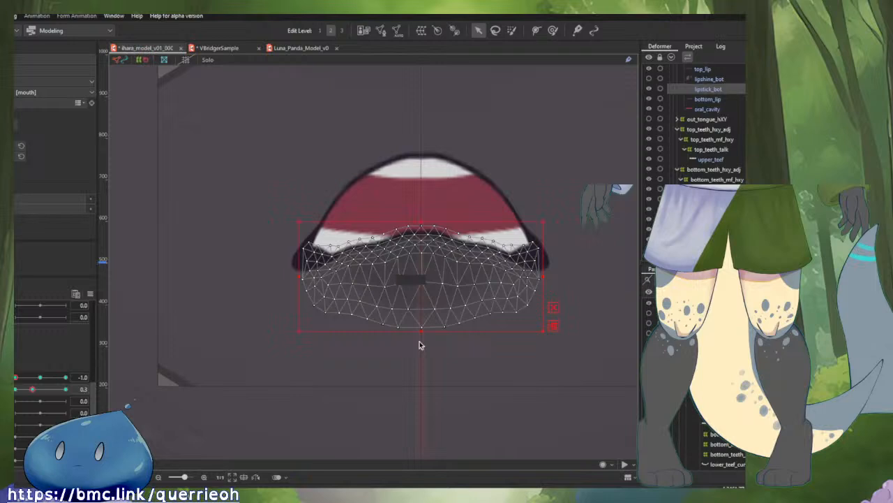
pyautogui.scroll(-3, 418, 344)
pyautogui.click(454, 363)
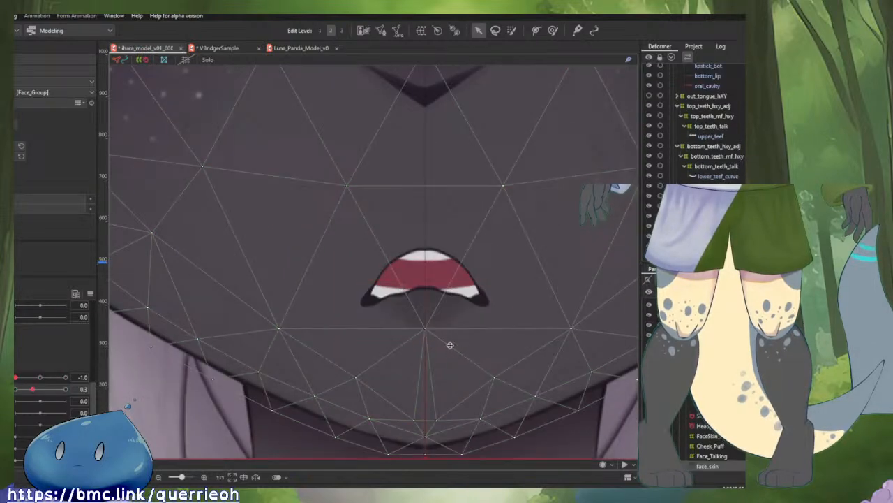
pyautogui.scroll(2, 450, 345)
pyautogui.click(41, 378)
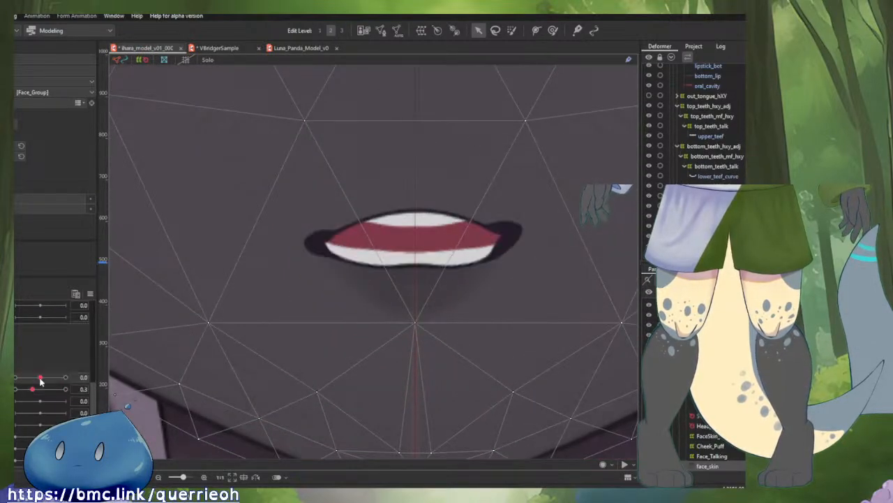
pyautogui.moveTo(40, 379); pyautogui.dragTo(86, 377)
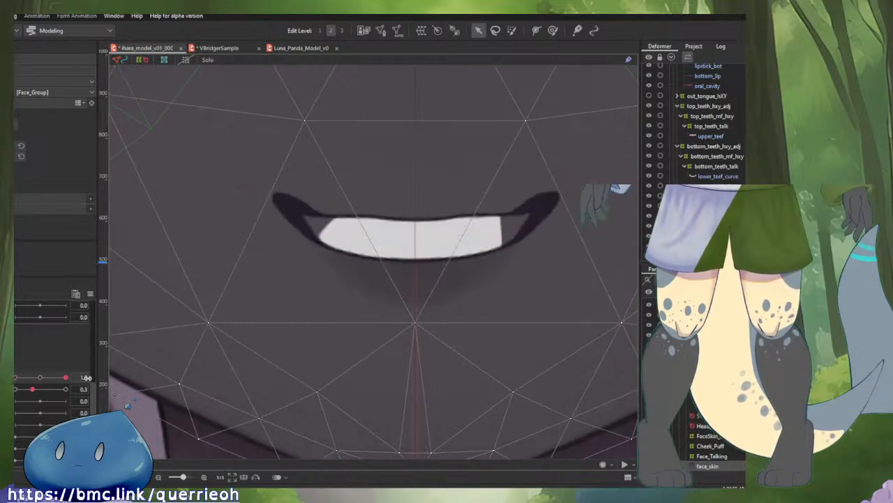
# - Stretch oral_cavity's left end outward and up into the left lip corner with the deform brush at form 1.0, opening 0.3
pyautogui.click(330, 342)
pyautogui.scroll(3, 698, 165)
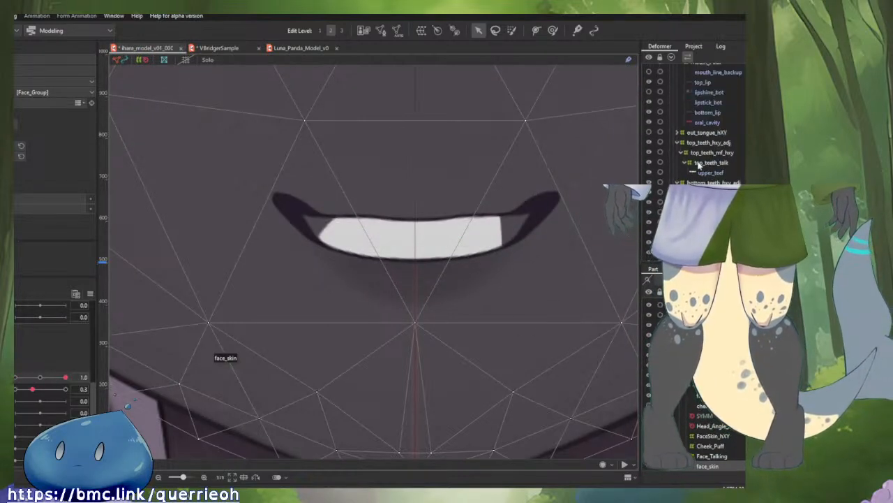
pyautogui.click(703, 123)
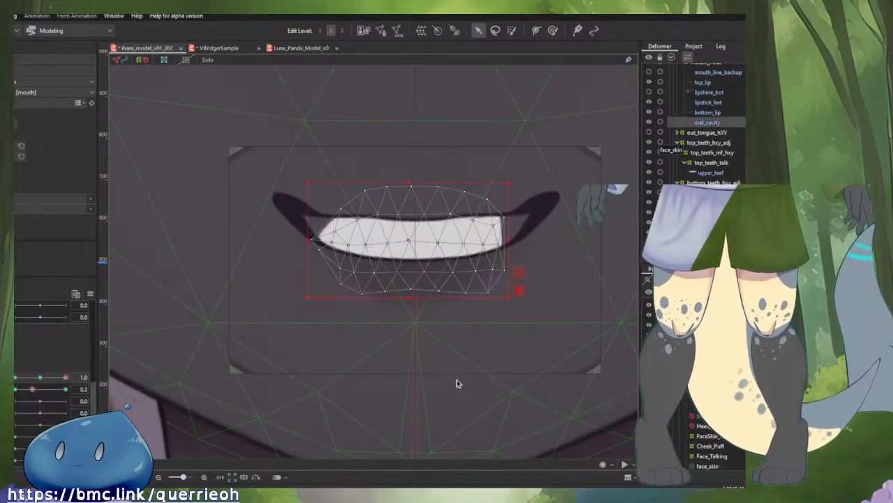
pyautogui.scroll(2, 391, 225)
pyautogui.press('b')
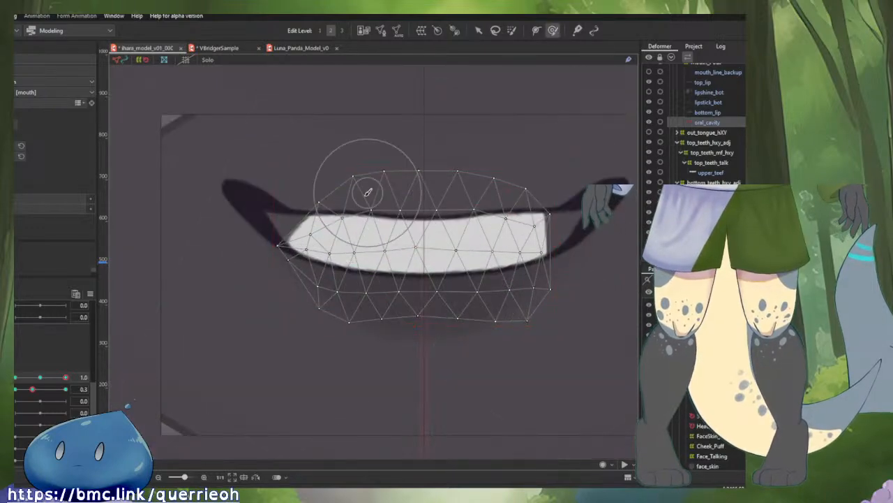
pyautogui.moveTo(269, 223)
pyautogui.mouseDown()
pyautogui.moveTo(279, 213)
pyautogui.moveTo(249, 179)
pyautogui.mouseUp()
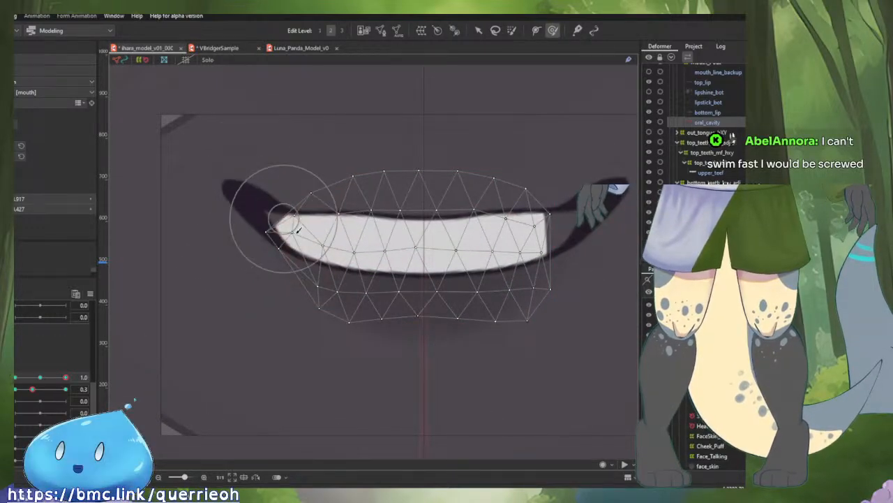
pyautogui.press('b')
pyautogui.moveTo(300, 237); pyautogui.dragTo(353, 239)
pyautogui.moveTo(284, 190); pyautogui.dragTo(226, 135)
pyautogui.press('v')
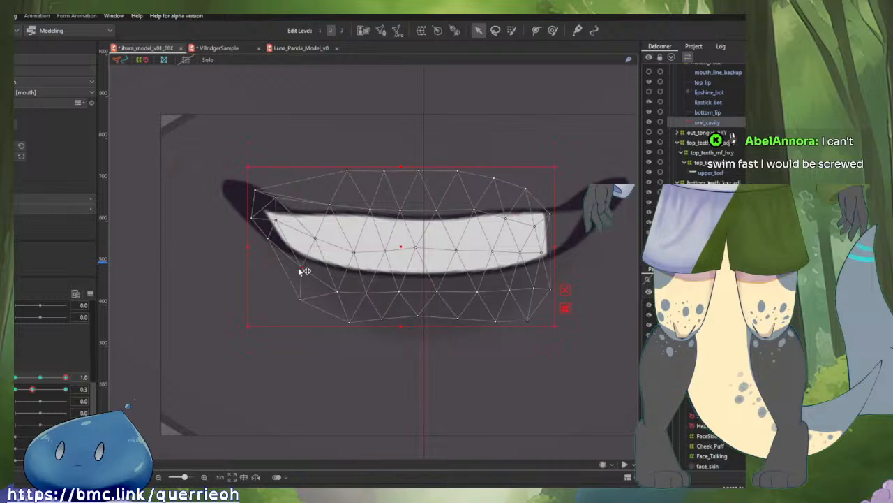
# - Stretch oral_cavity's right end into the right lip corner with the deform brush and spread its upper-left vertices outward at form 1.0, opening 0.3
pyautogui.moveTo(540, 255); pyautogui.dragTo(468, 282)
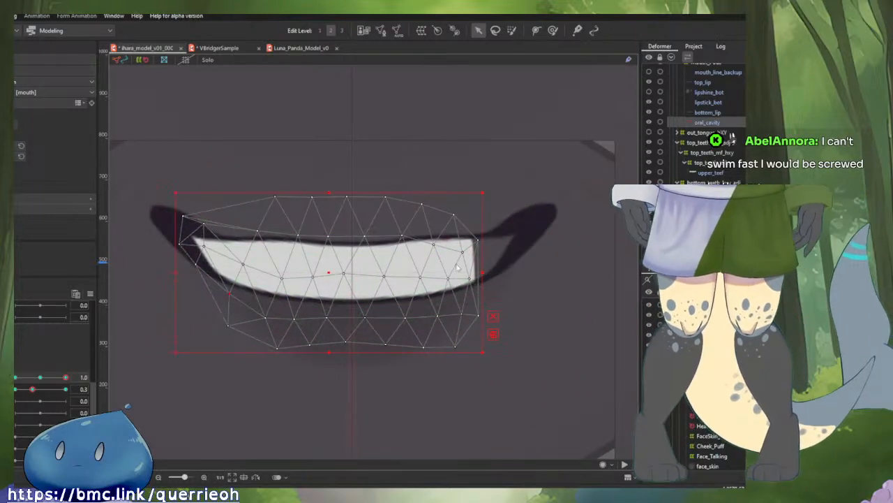
pyautogui.click(553, 30)
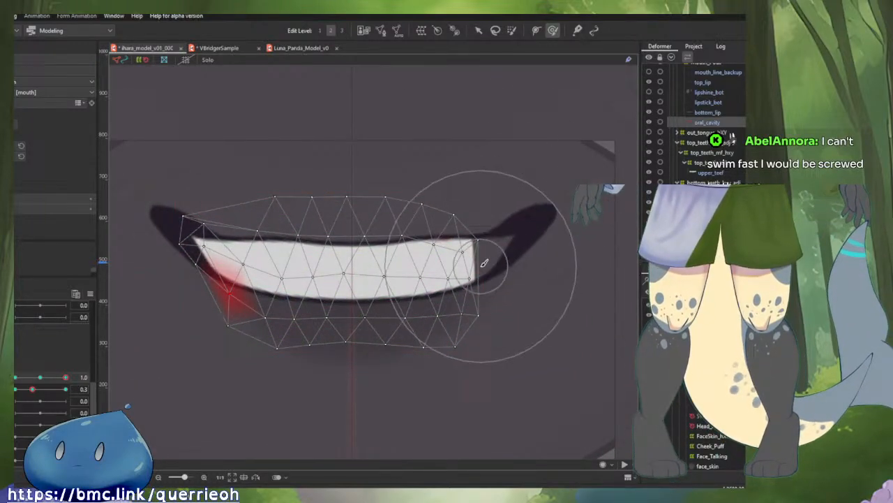
pyautogui.moveTo(484, 262); pyautogui.dragTo(492, 224)
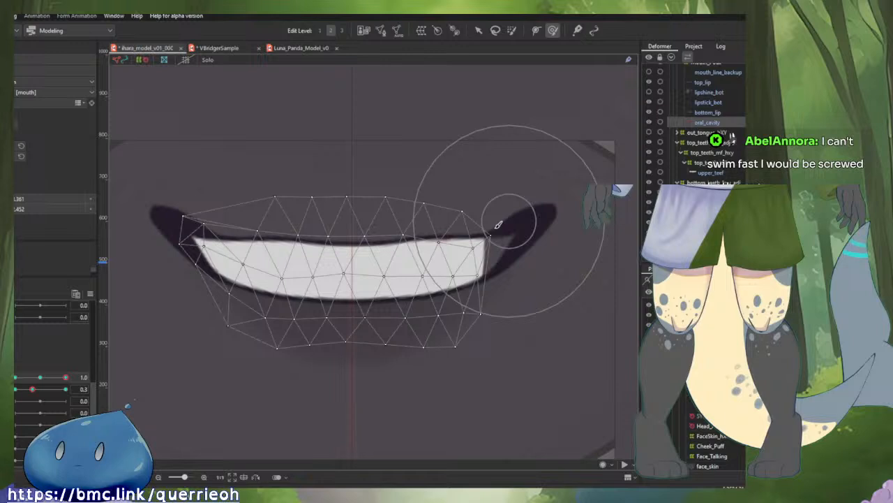
pyautogui.press('v')
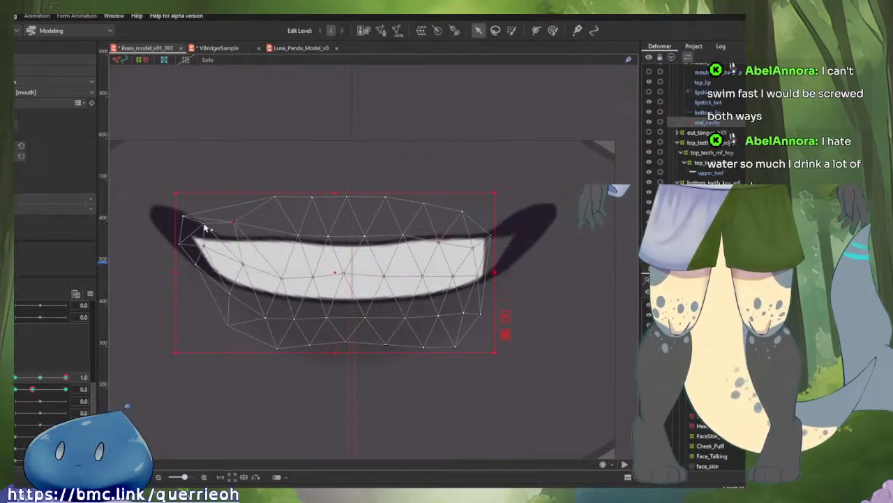
pyautogui.moveTo(242, 263); pyautogui.dragTo(230, 256)
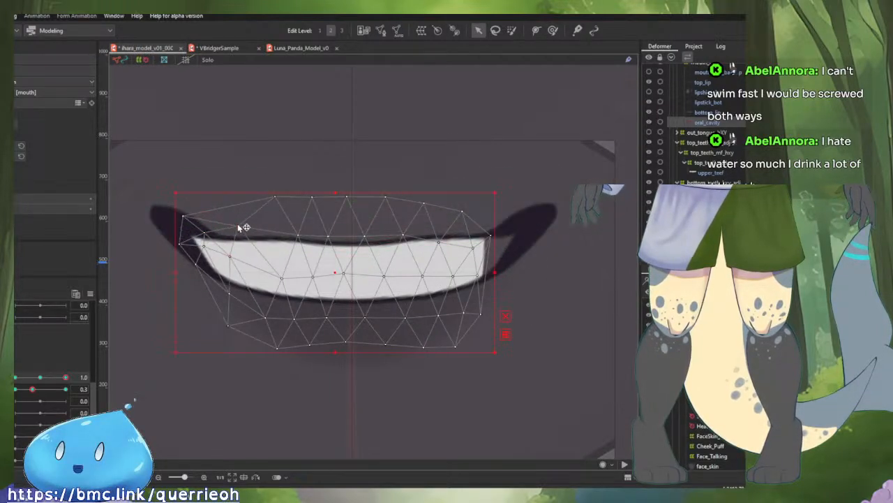
pyautogui.moveTo(276, 201); pyautogui.dragTo(244, 202)
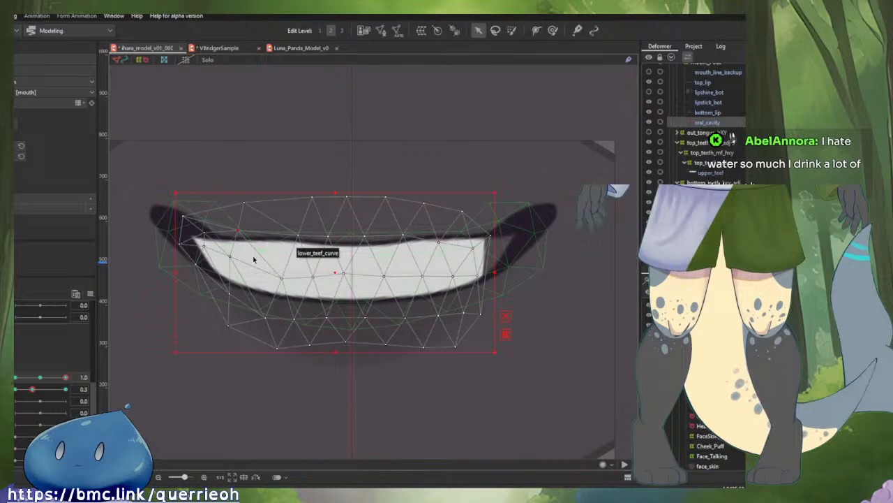
pyautogui.click(553, 30)
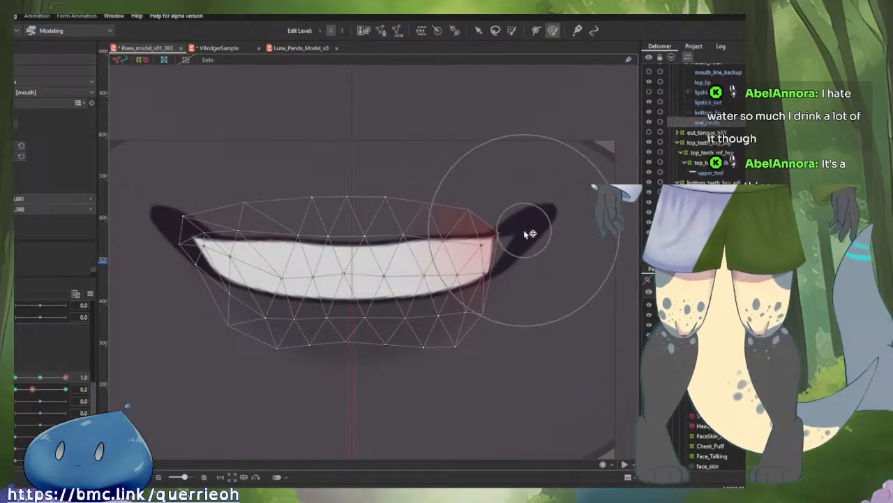
pyautogui.moveTo(525, 236)
pyautogui.mouseDown()
pyautogui.moveTo(564, 219)
pyautogui.moveTo(538, 219)
pyautogui.mouseUp()
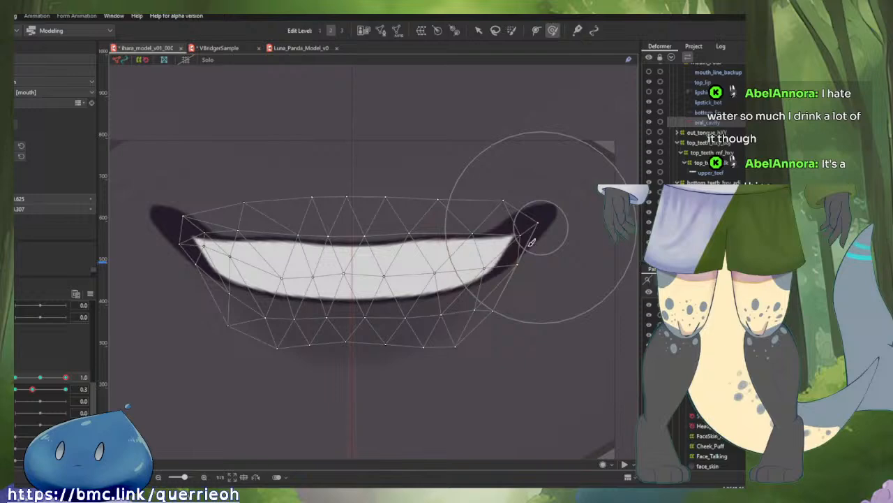
# - Extend oral_cavity's right side up into the right lip corner and pull its lower-right vertices outward at form 1.0, opening 1.0
pyautogui.moveTo(64, 377)
pyautogui.mouseDown()
pyautogui.moveTo(48, 377)
pyautogui.moveTo(65, 377)
pyautogui.moveTo(58, 390)
pyautogui.moveTo(67, 390)
pyautogui.mouseUp()
pyautogui.scroll(-4, 249, 351)
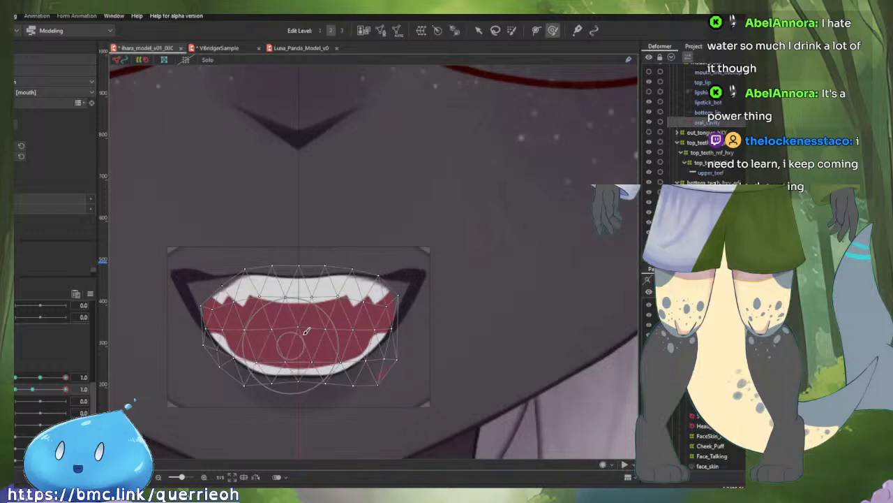
pyautogui.scroll(2, 363, 300)
pyautogui.moveTo(377, 293)
pyautogui.mouseDown()
pyautogui.moveTo(409, 263)
pyautogui.moveTo(463, 253)
pyautogui.moveTo(412, 266)
pyautogui.moveTo(418, 255)
pyautogui.mouseUp()
pyautogui.press('v')
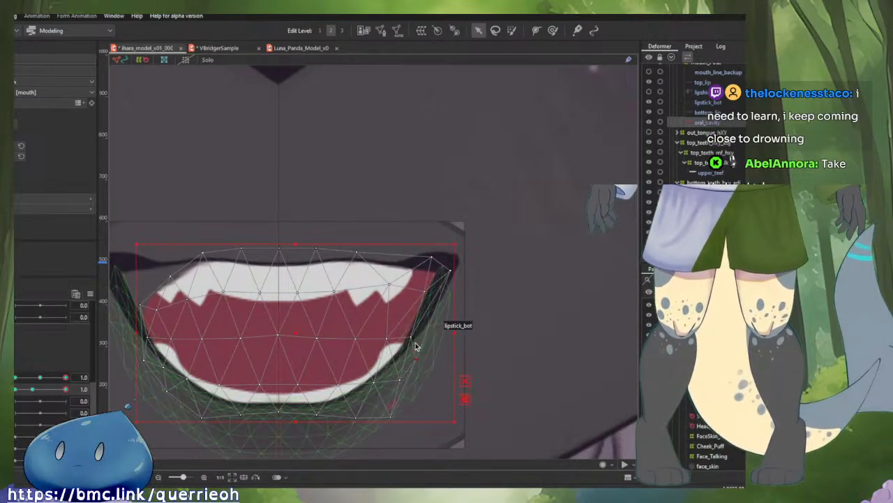
pyautogui.moveTo(401, 381); pyautogui.dragTo(422, 341)
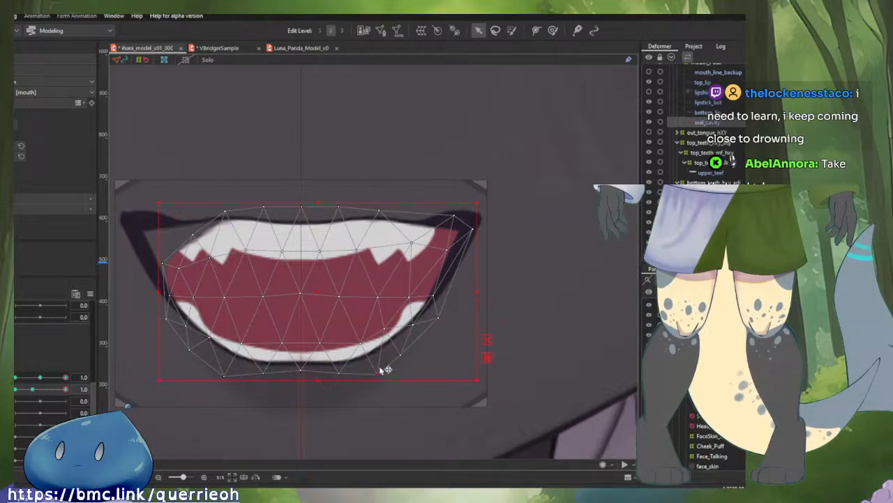
# - Move oral_cavity's left-side vertices outward and up into the left lip corner at form 1.0, opening 1.0, fitting its lower-left edge to the lip
pyautogui.hscroll(-3, 365, 361)
pyautogui.moveTo(316, 377); pyautogui.dragTo(318, 362)
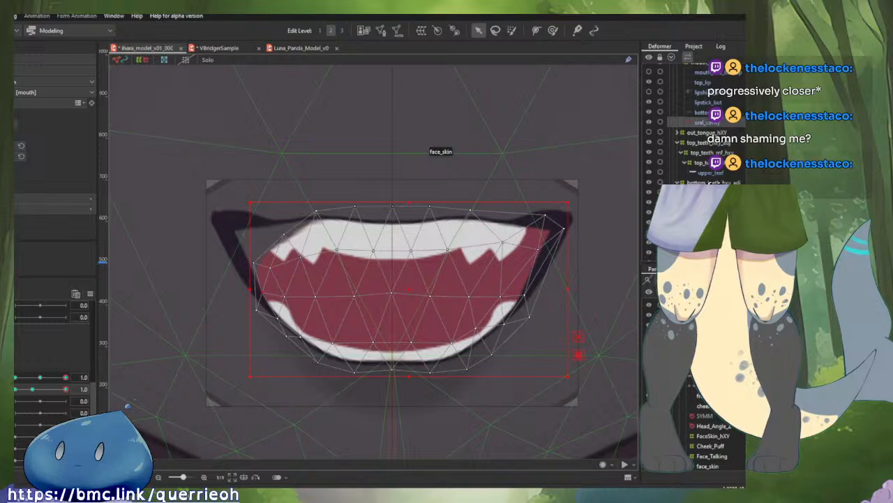
pyautogui.moveTo(303, 233)
pyautogui.mouseDown()
pyautogui.moveTo(339, 244)
pyautogui.moveTo(272, 234)
pyautogui.mouseUp()
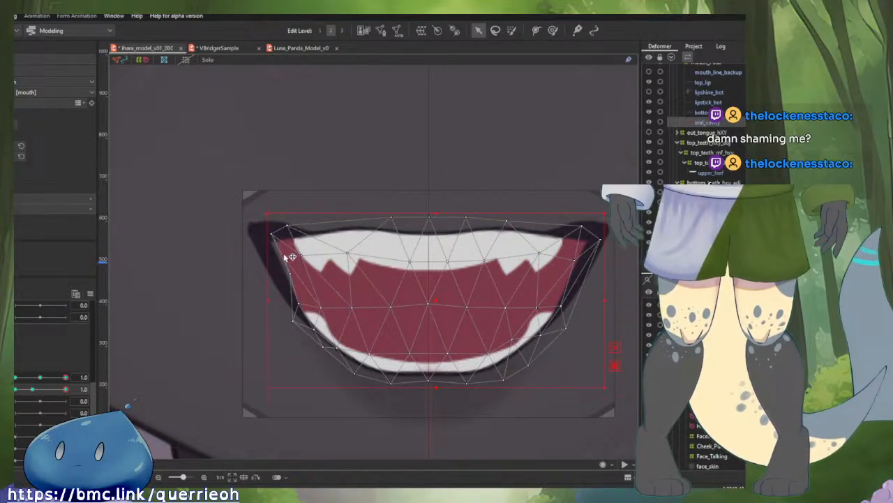
pyautogui.moveTo(289, 276); pyautogui.dragTo(255, 228)
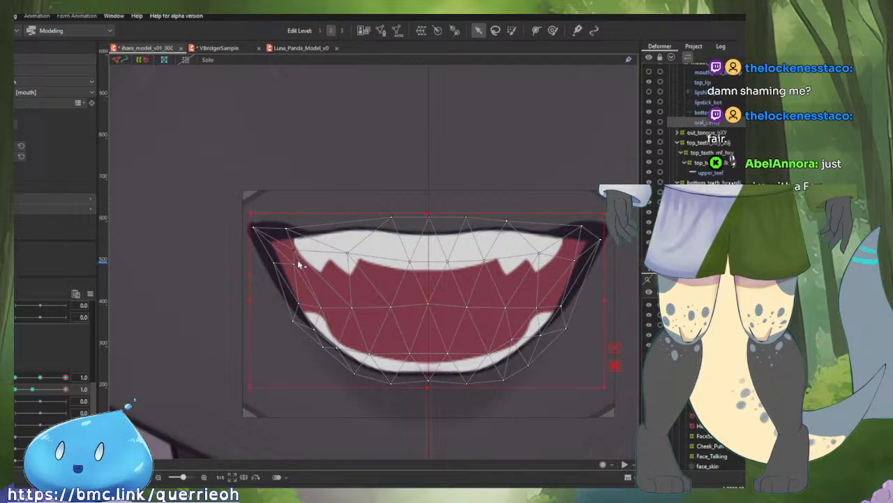
pyautogui.moveTo(290, 260); pyautogui.dragTo(285, 259)
pyautogui.moveTo(299, 304); pyautogui.dragTo(293, 292)
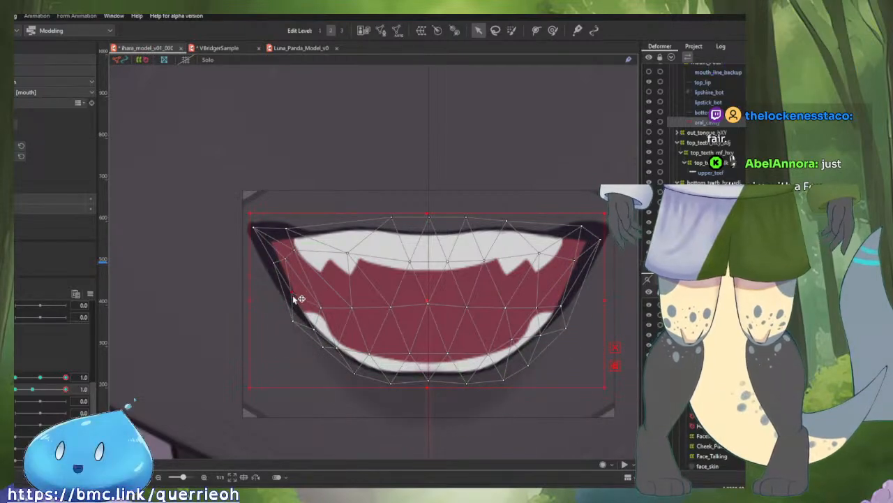
# - Move oral_cavity's outer vertices down and outward into both lip corners at form 0.0, opening 1.0
pyautogui.scroll(-5, 445, 298)
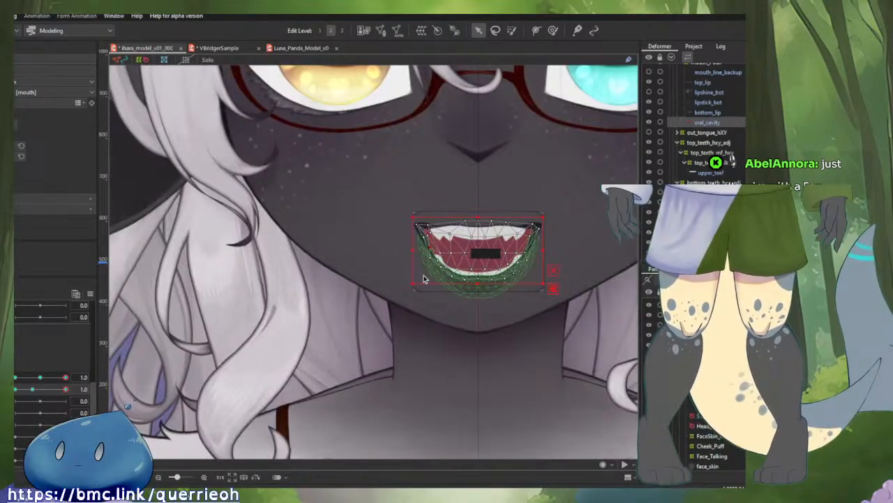
pyautogui.moveTo(66, 377); pyautogui.dragTo(42, 377)
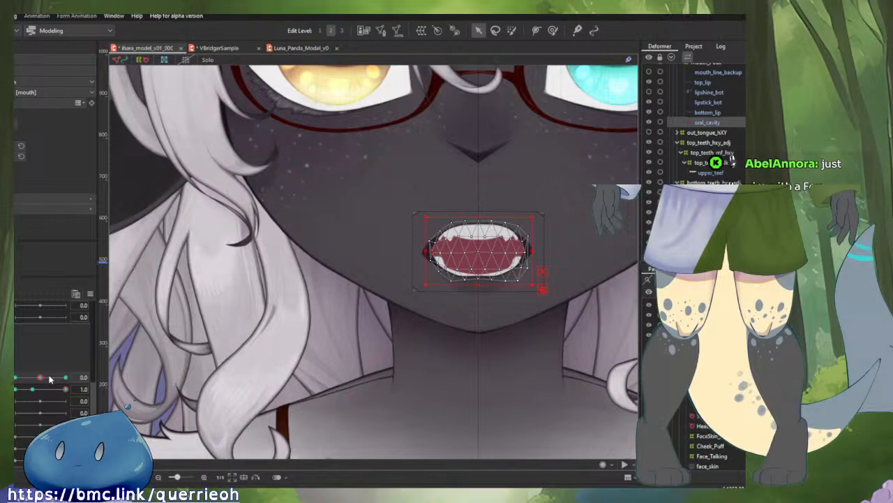
pyautogui.scroll(5, 518, 269)
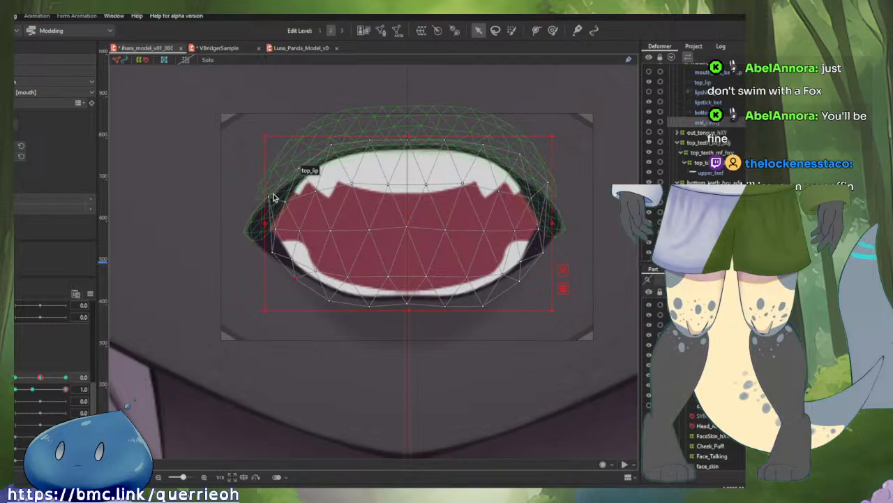
pyautogui.moveTo(270, 197); pyautogui.dragTo(258, 216)
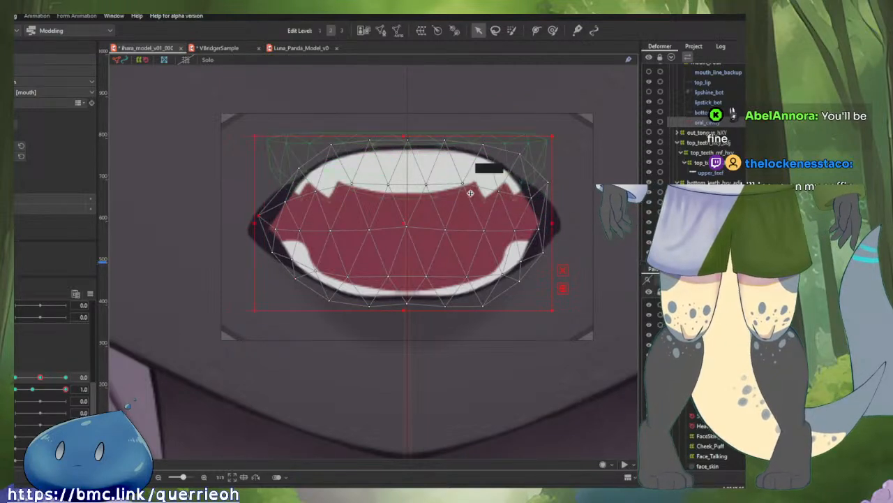
pyautogui.moveTo(554, 202); pyautogui.dragTo(556, 208)
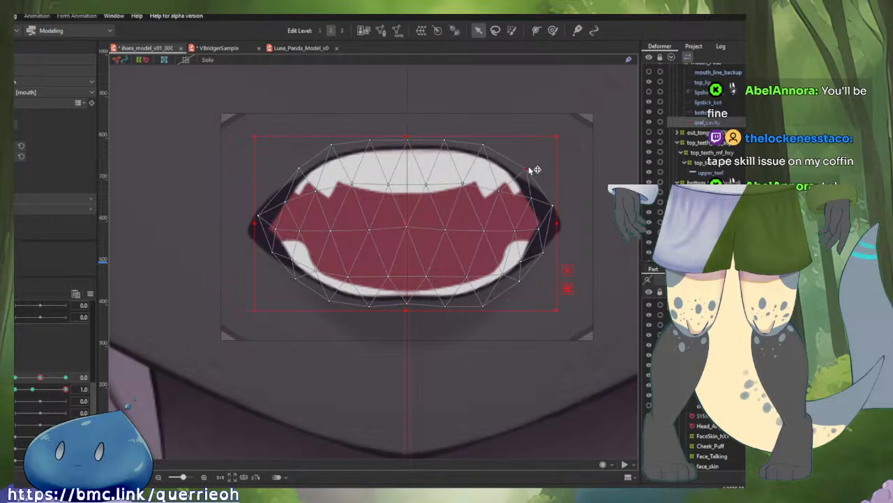
# - Set the mouth form to -1.0 at opening 1.0, deselect oral_cavity and check the mouth on the whole character
pyautogui.moveTo(40, 376); pyautogui.dragTo(65, 391)
pyautogui.scroll(-3, 447, 317)
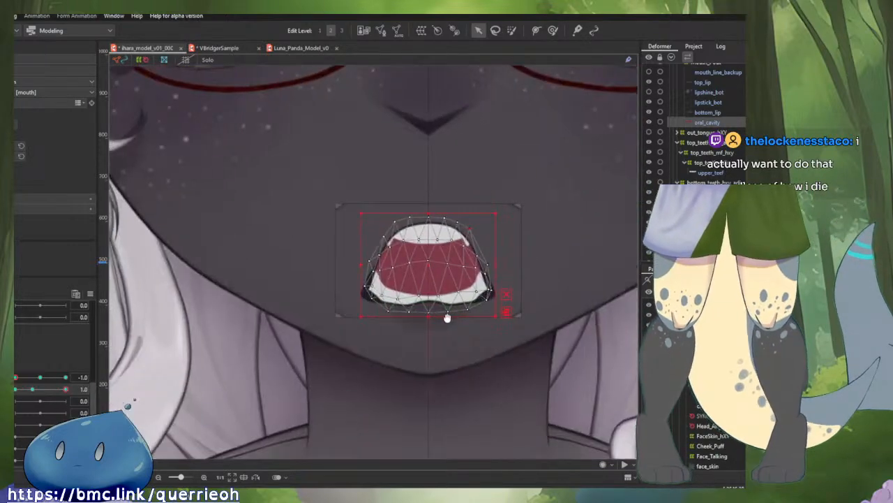
pyautogui.scroll(-10, 447, 317)
pyautogui.scroll(3, 284, 319)
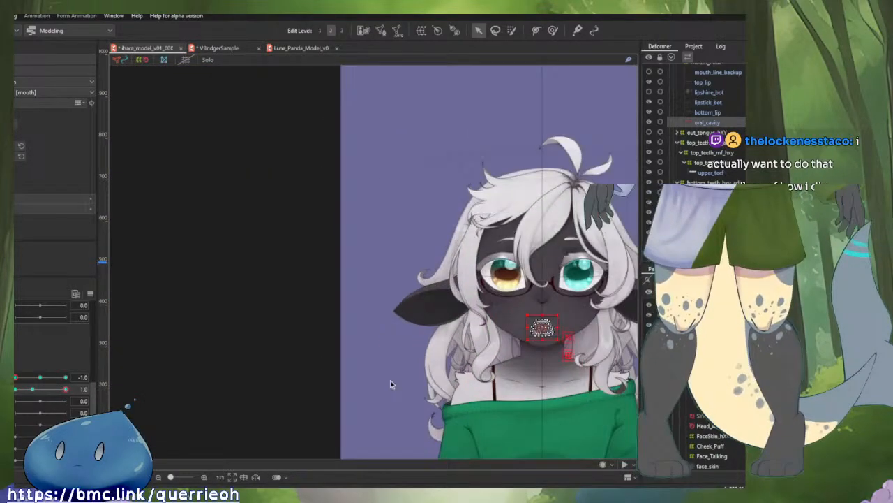
pyautogui.click(390, 384)
pyautogui.moveTo(527, 408); pyautogui.dragTo(444, 381)
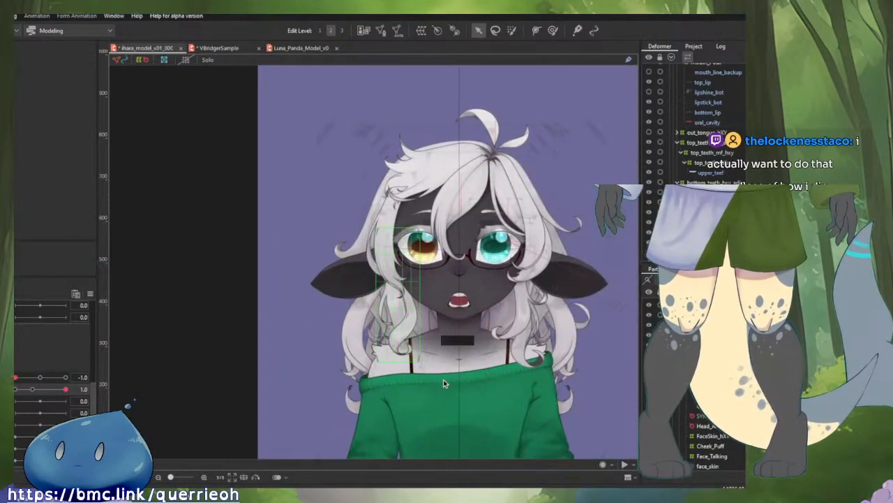
# - Play the model's motion preview and examine the mouth's changing form and opening close up on the face
pyautogui.click(625, 465)
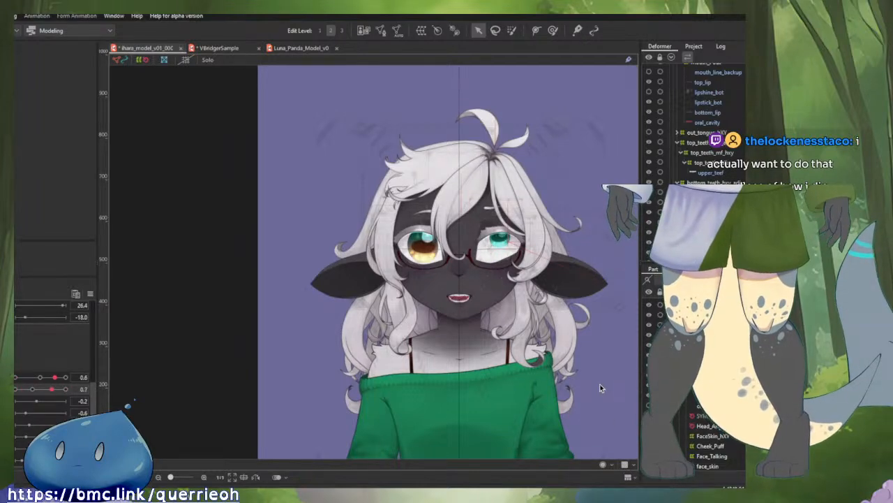
pyautogui.scroll(2, 596, 380)
pyautogui.scroll(2, 596, 382)
pyautogui.moveTo(543, 353); pyautogui.dragTo(583, 437)
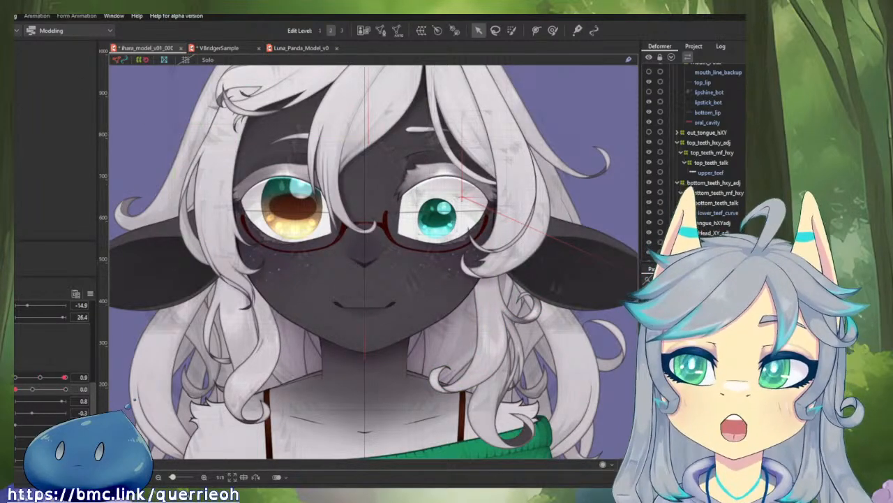
pyautogui.click(90, 293)
pyautogui.click(120, 296)
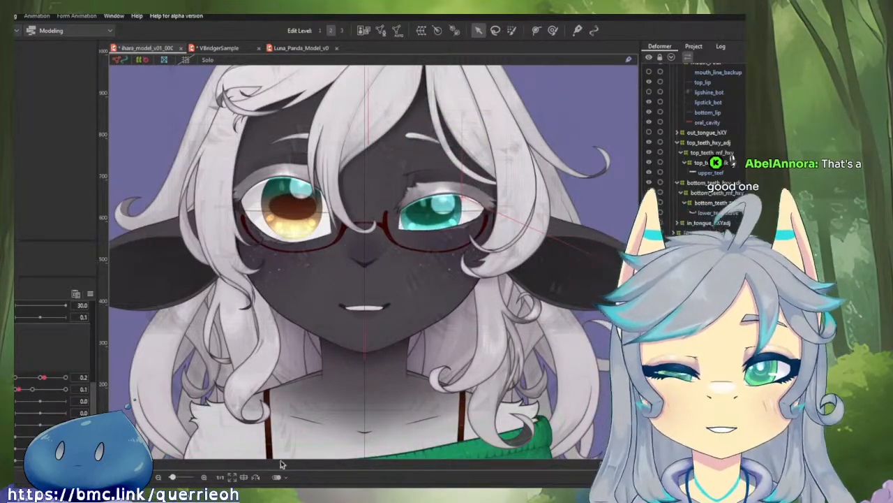
pyautogui.click(339, 342)
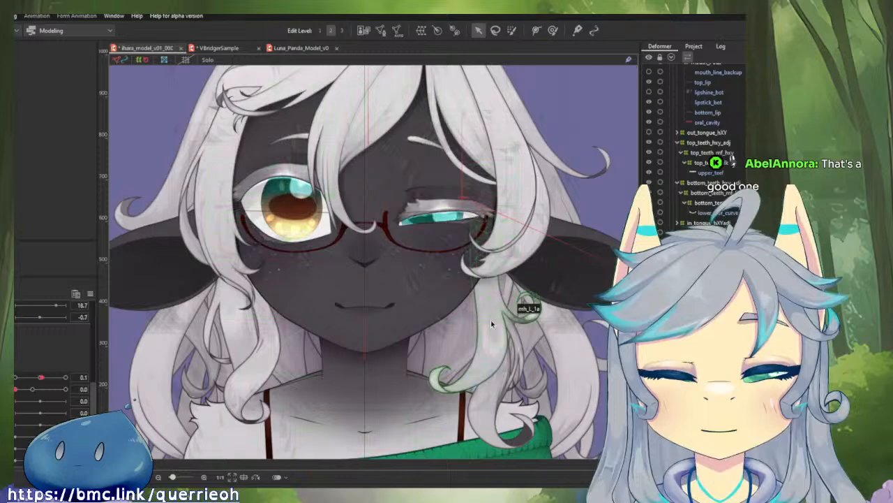